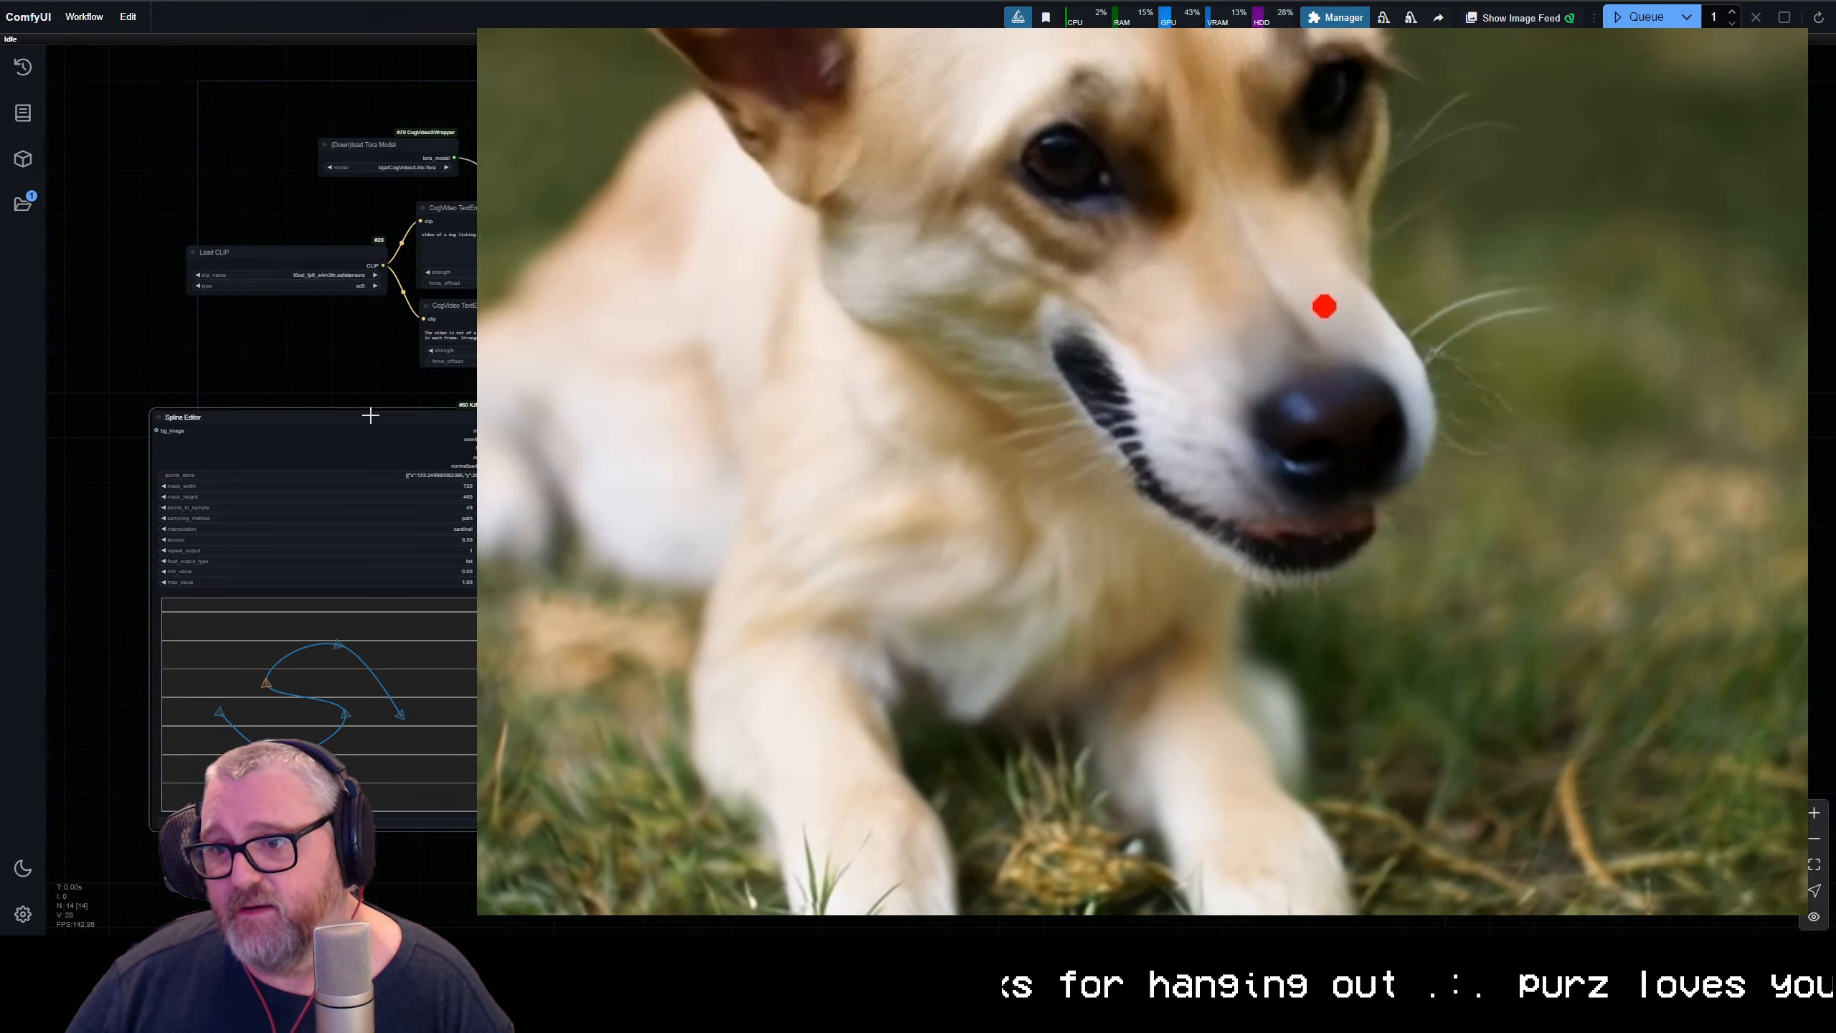
Switch to Discord's cogvideox channel at full window size and close the dog video covering it
left_click_drag(368, 414, 355, 413)
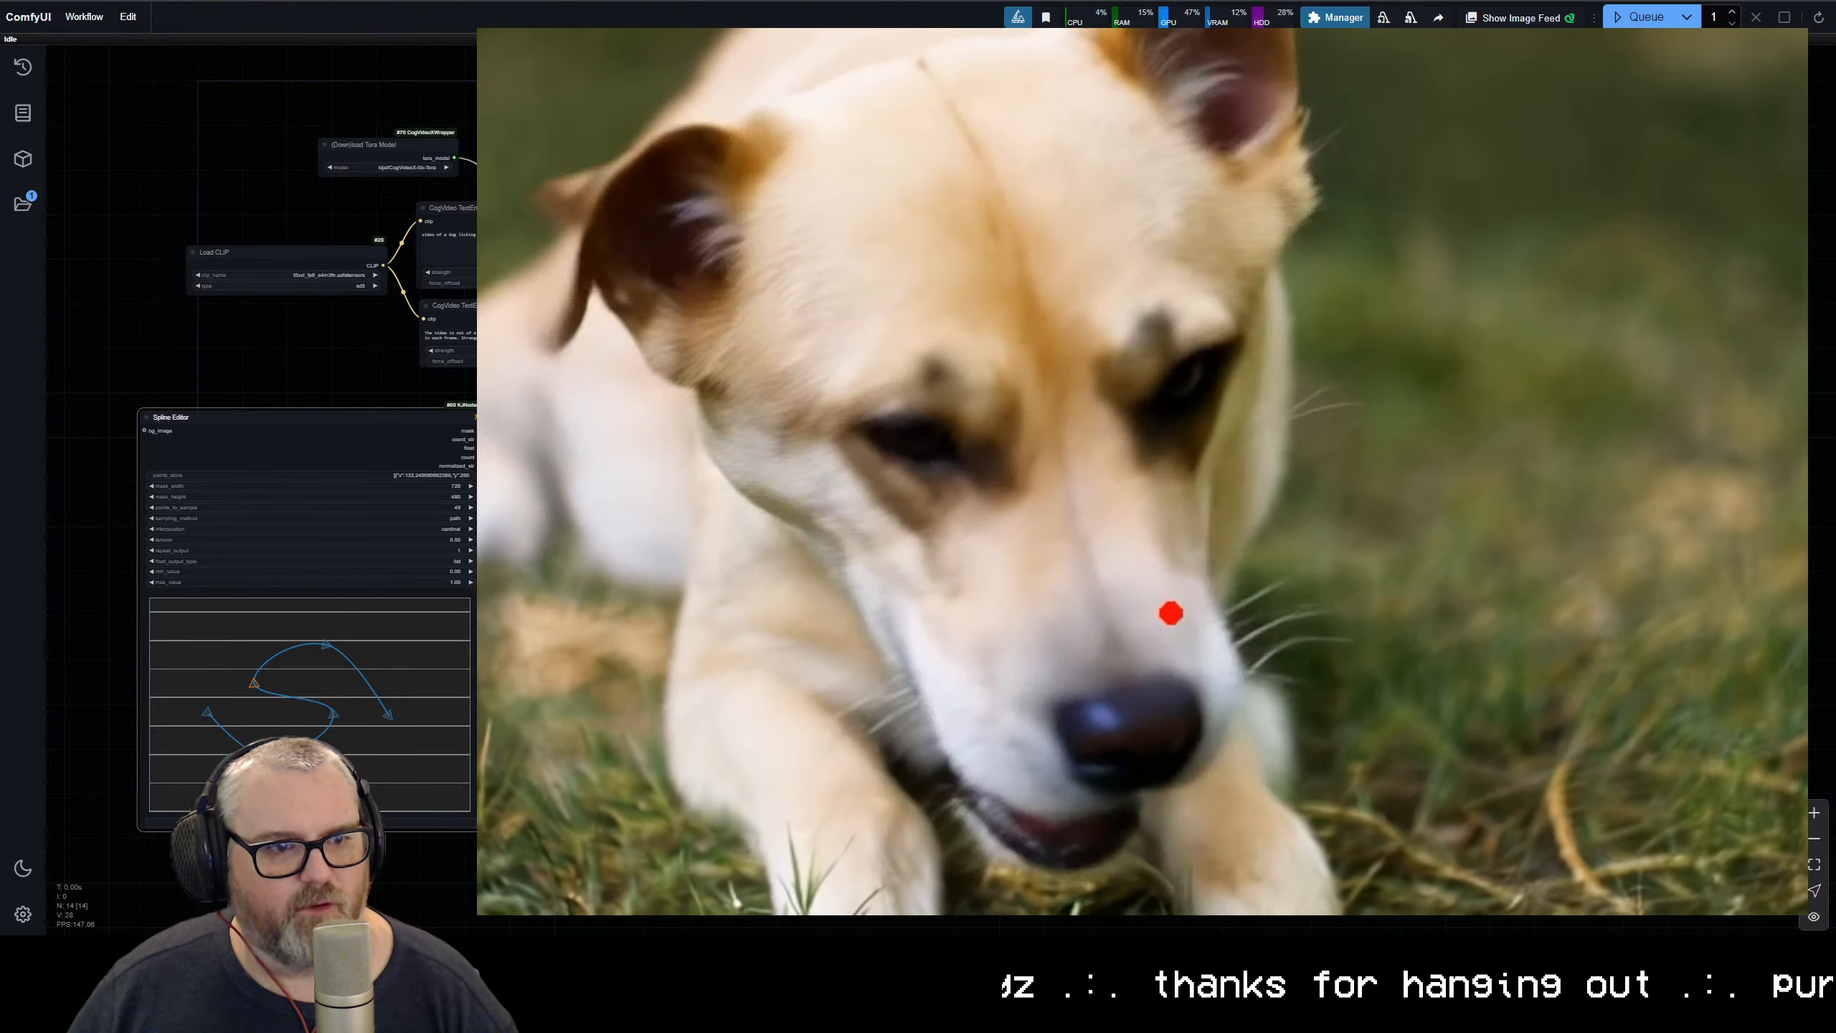
left_click_drag(0, 1, 651, 153)
double_click(650, 152)
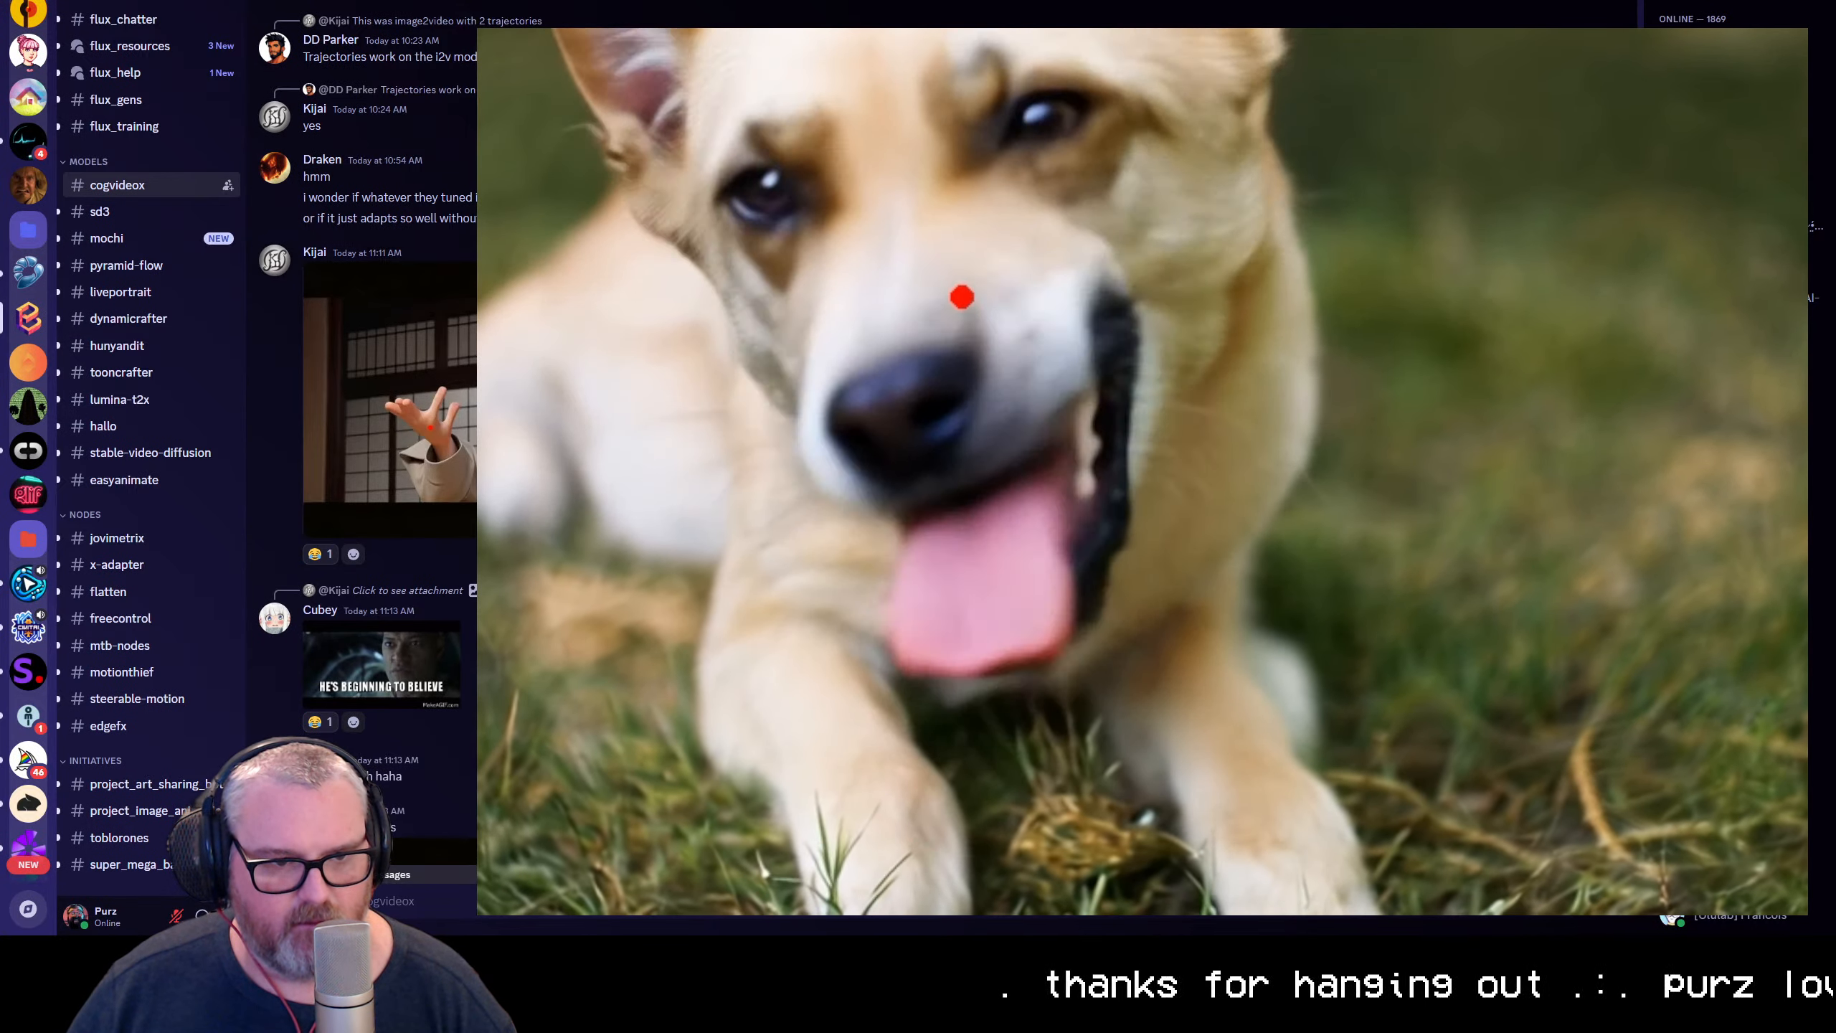
key("Escape")
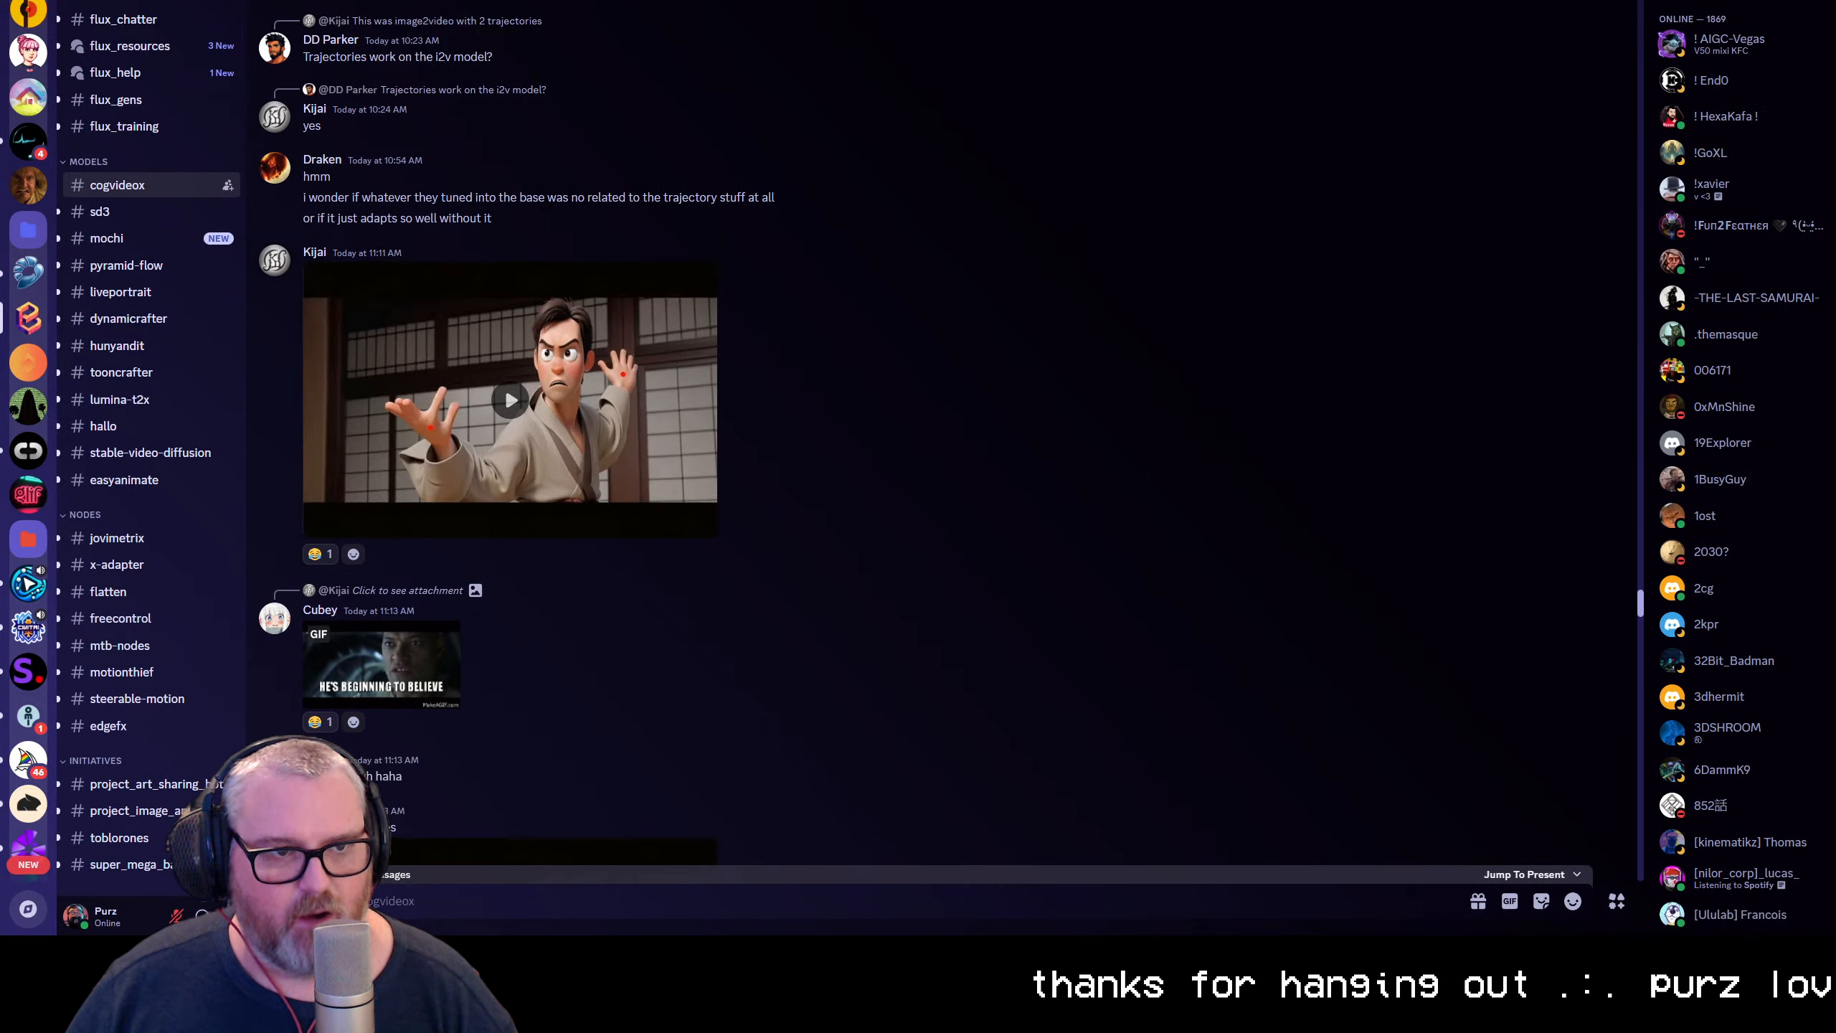
Play the two-trajectory video of the animated man in a robe full screen, and return to the channel
left_click(510, 400)
left_click(700, 528)
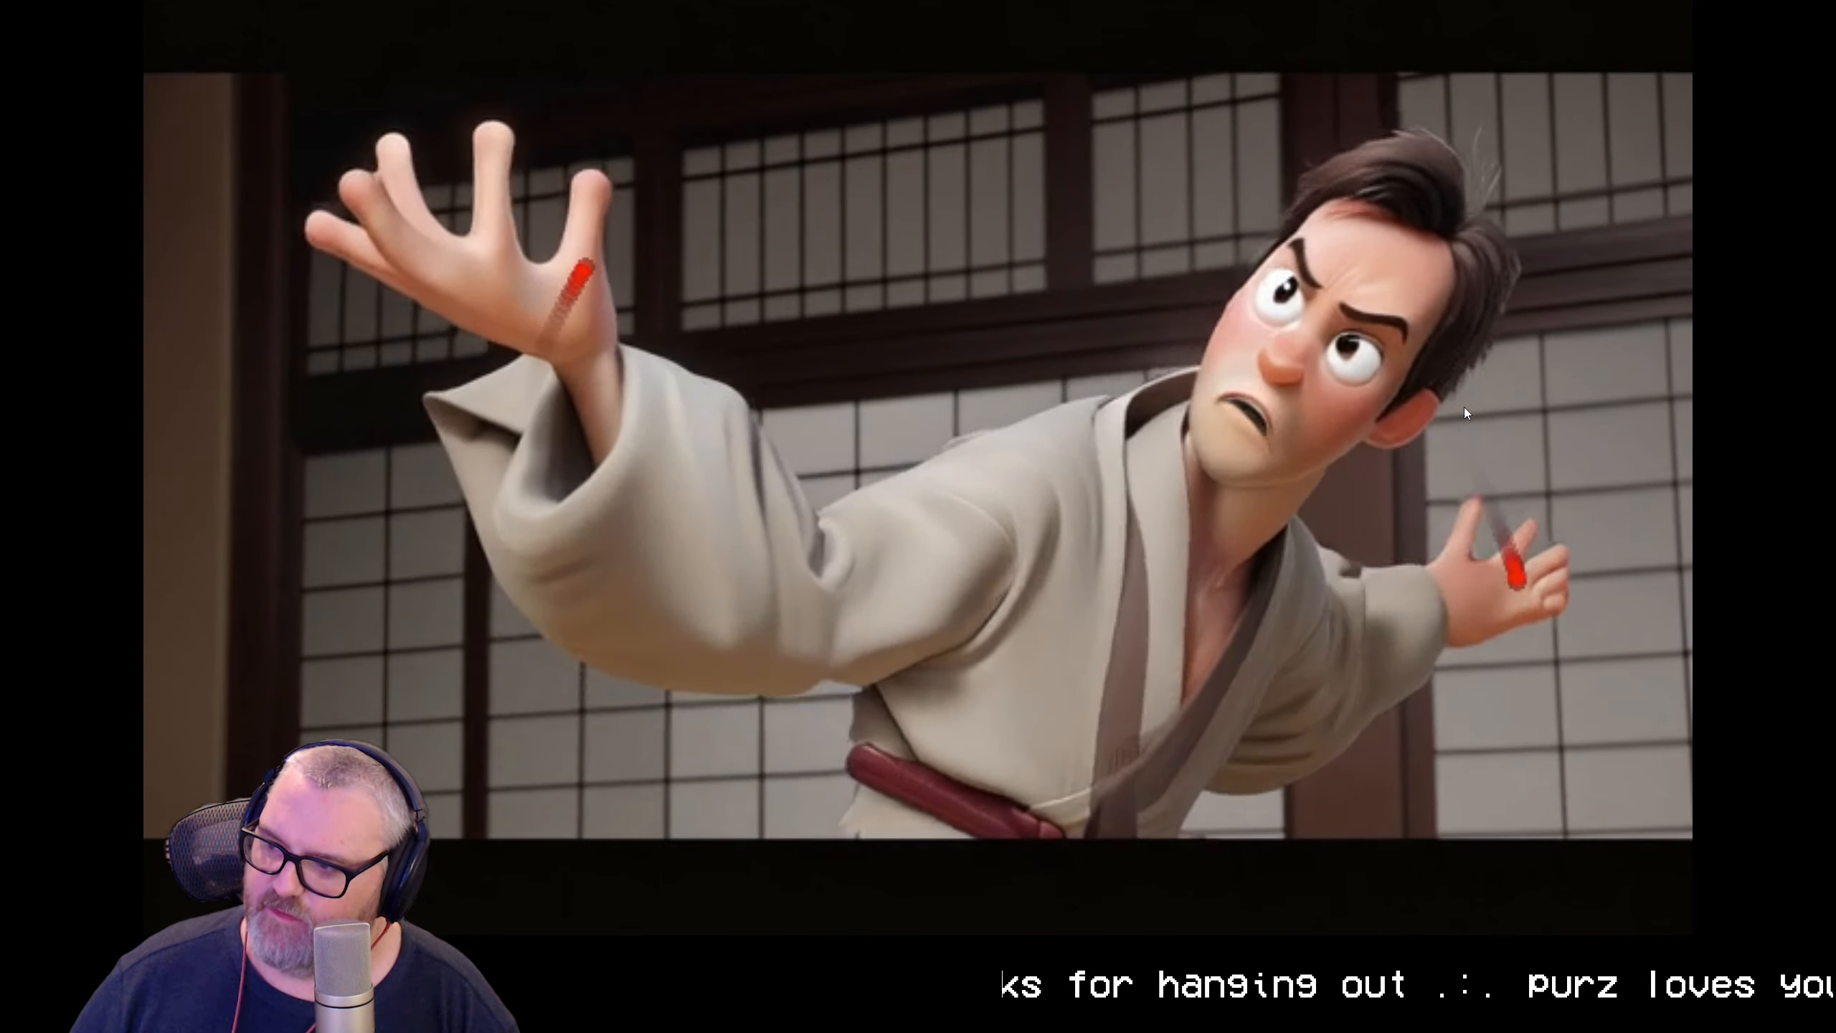
key("Escape")
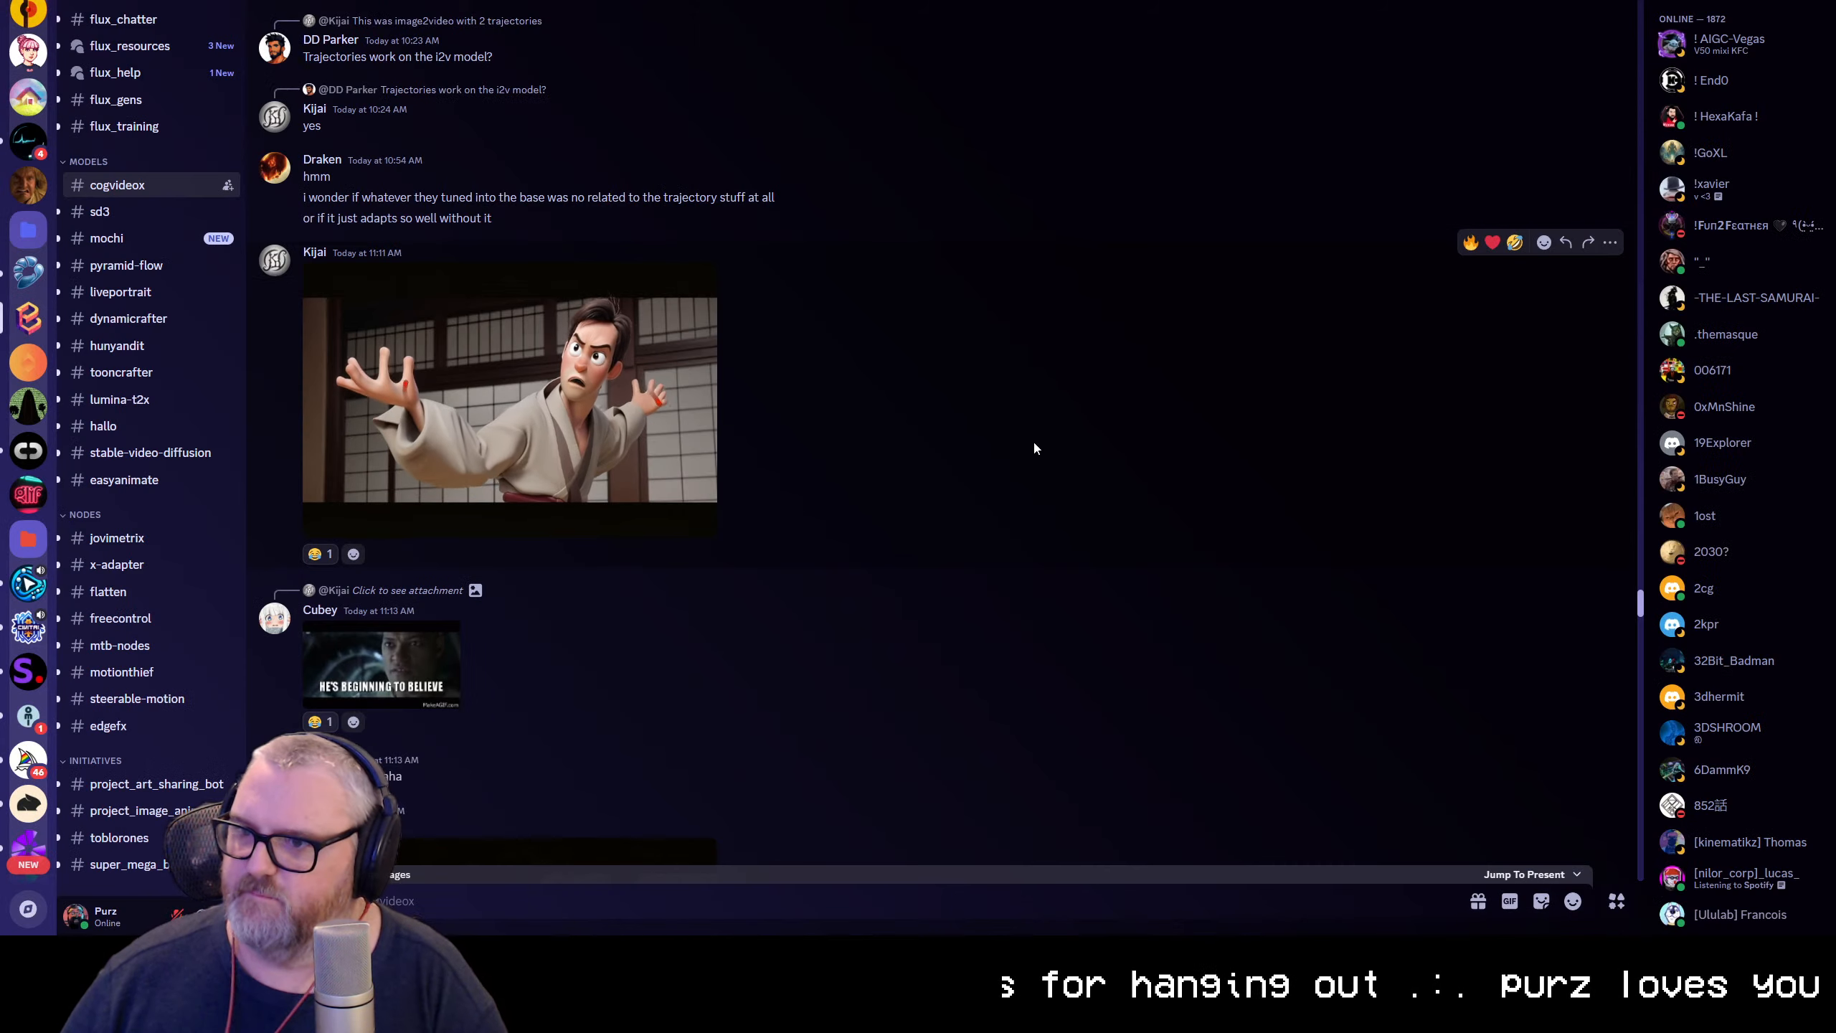
Play the "3rd one struggles" video of the animated man, replay it full screen, and return to the channel
scroll(592, 405, "down", 8)
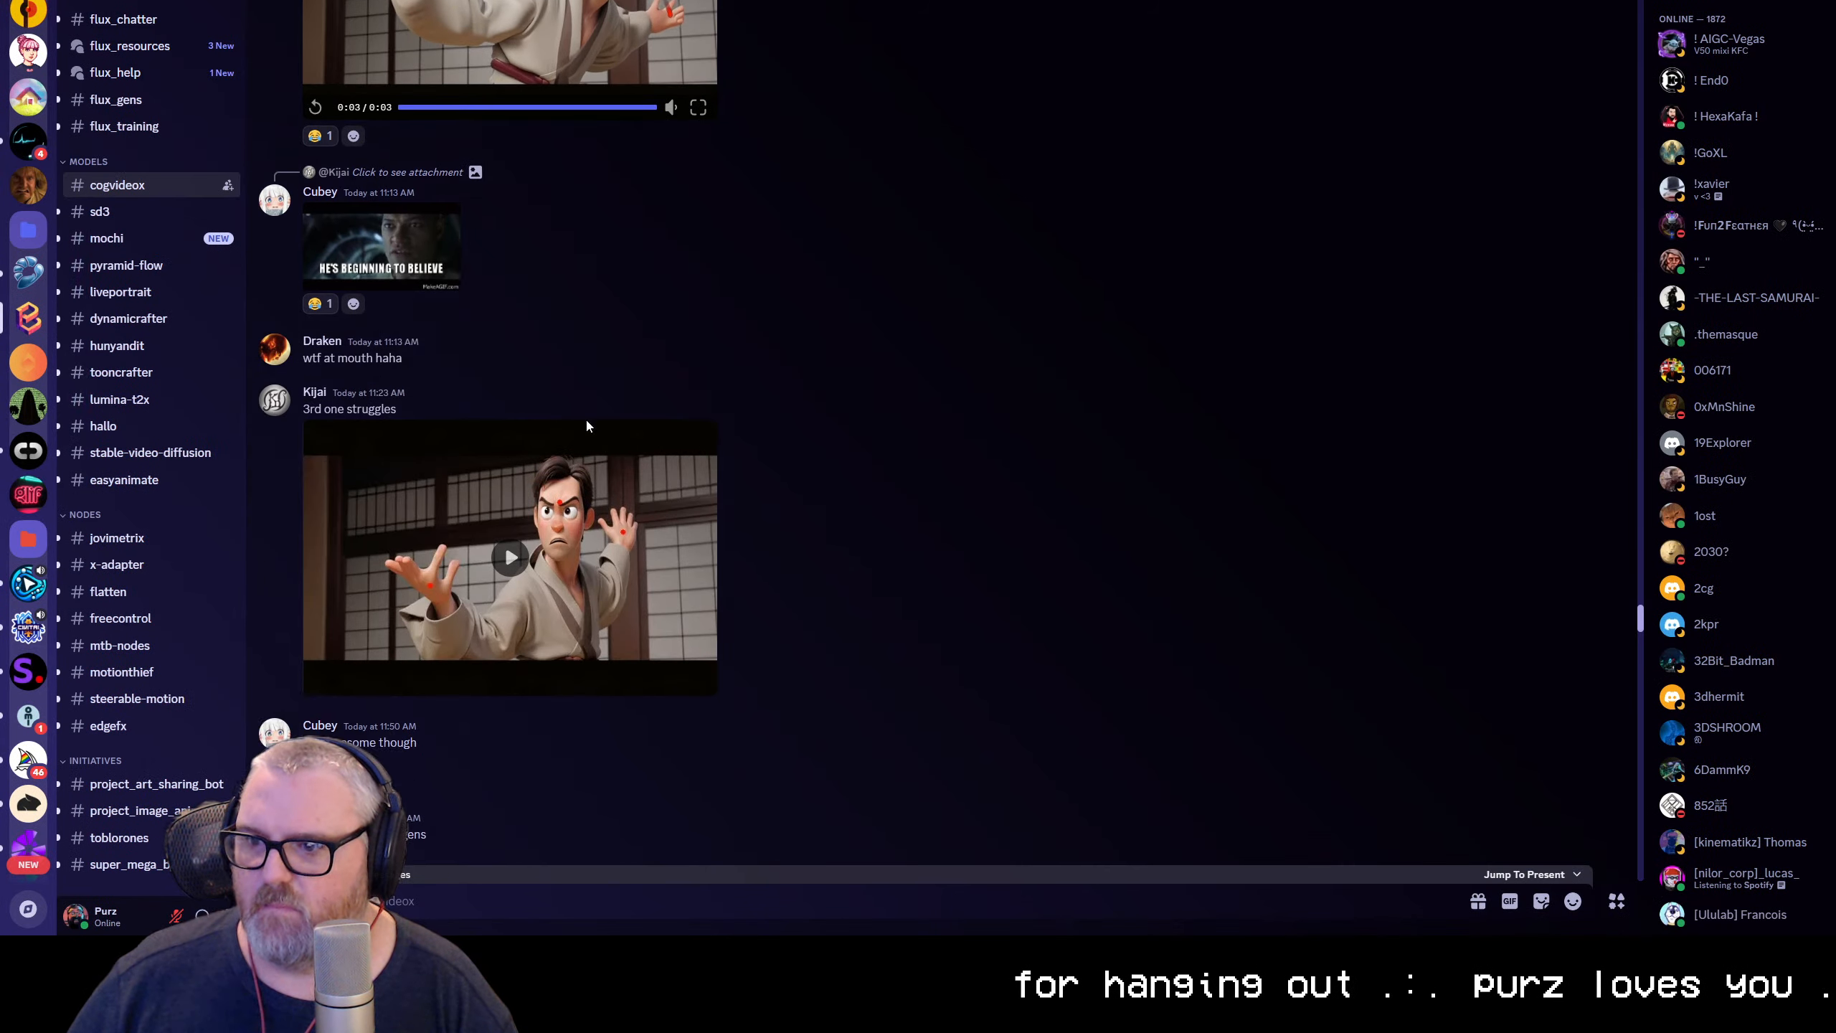
left_click(512, 336)
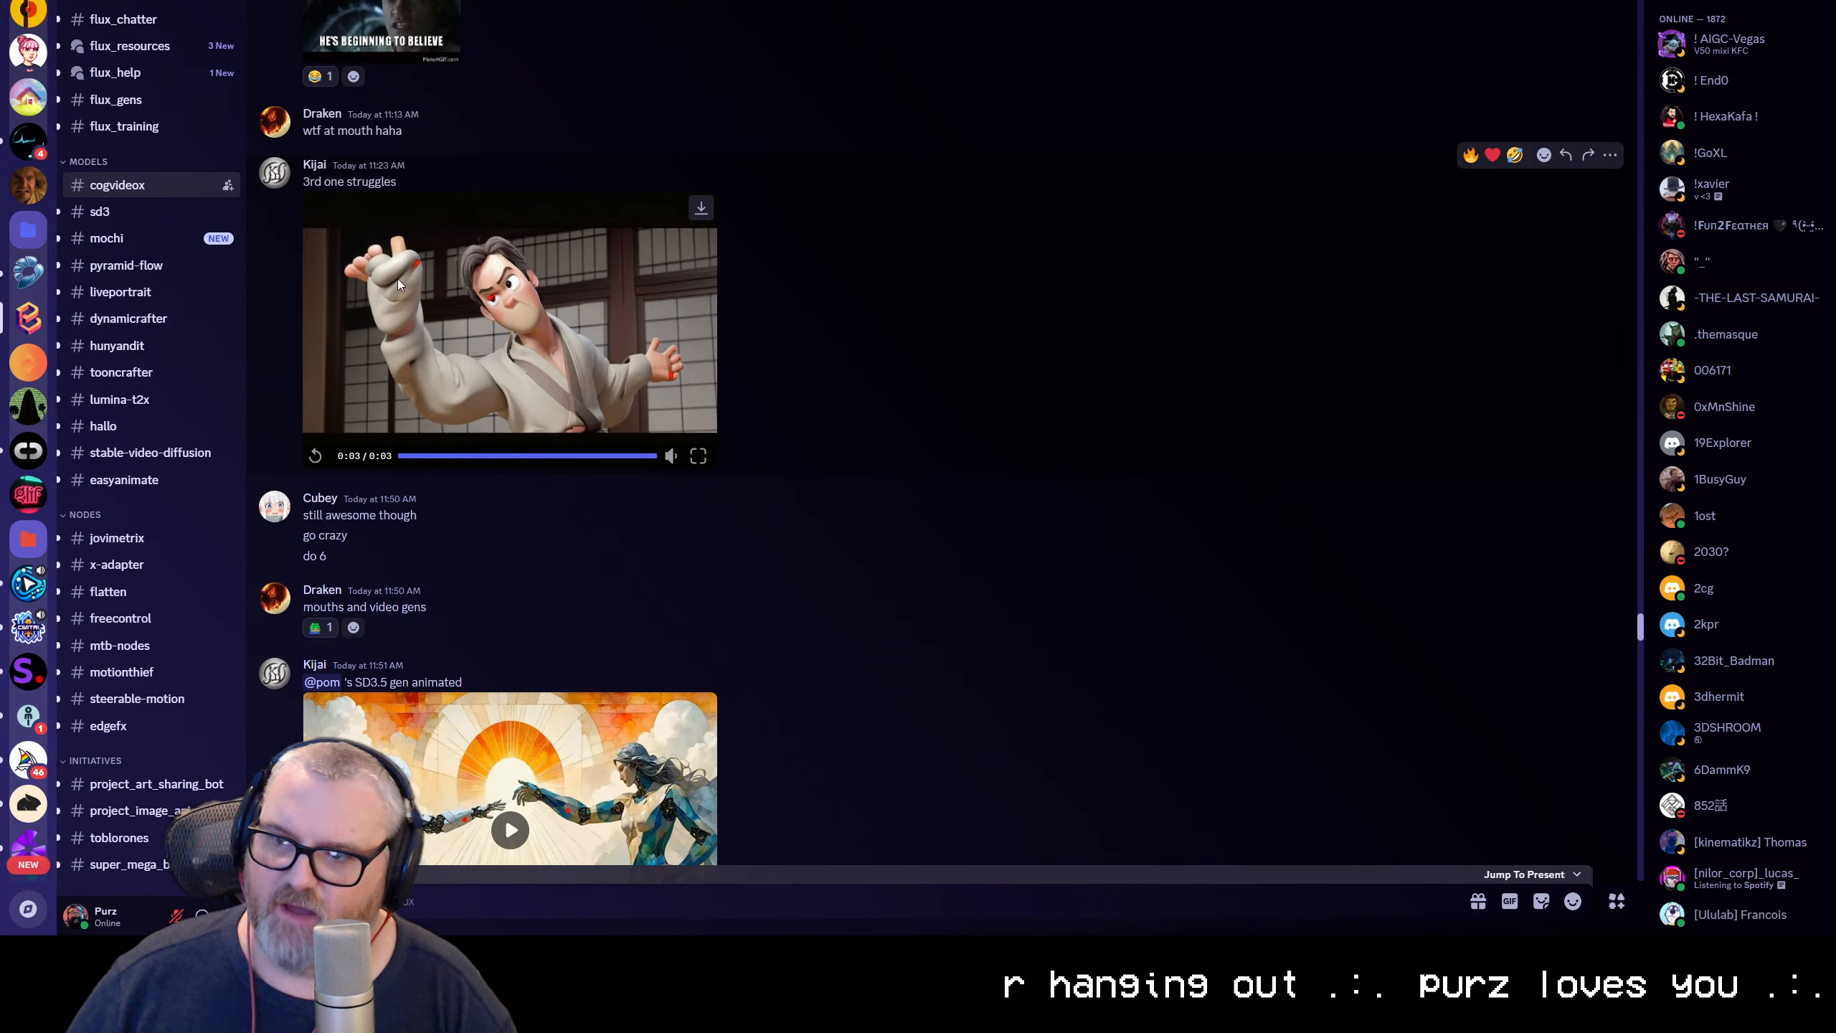
left_click(633, 341)
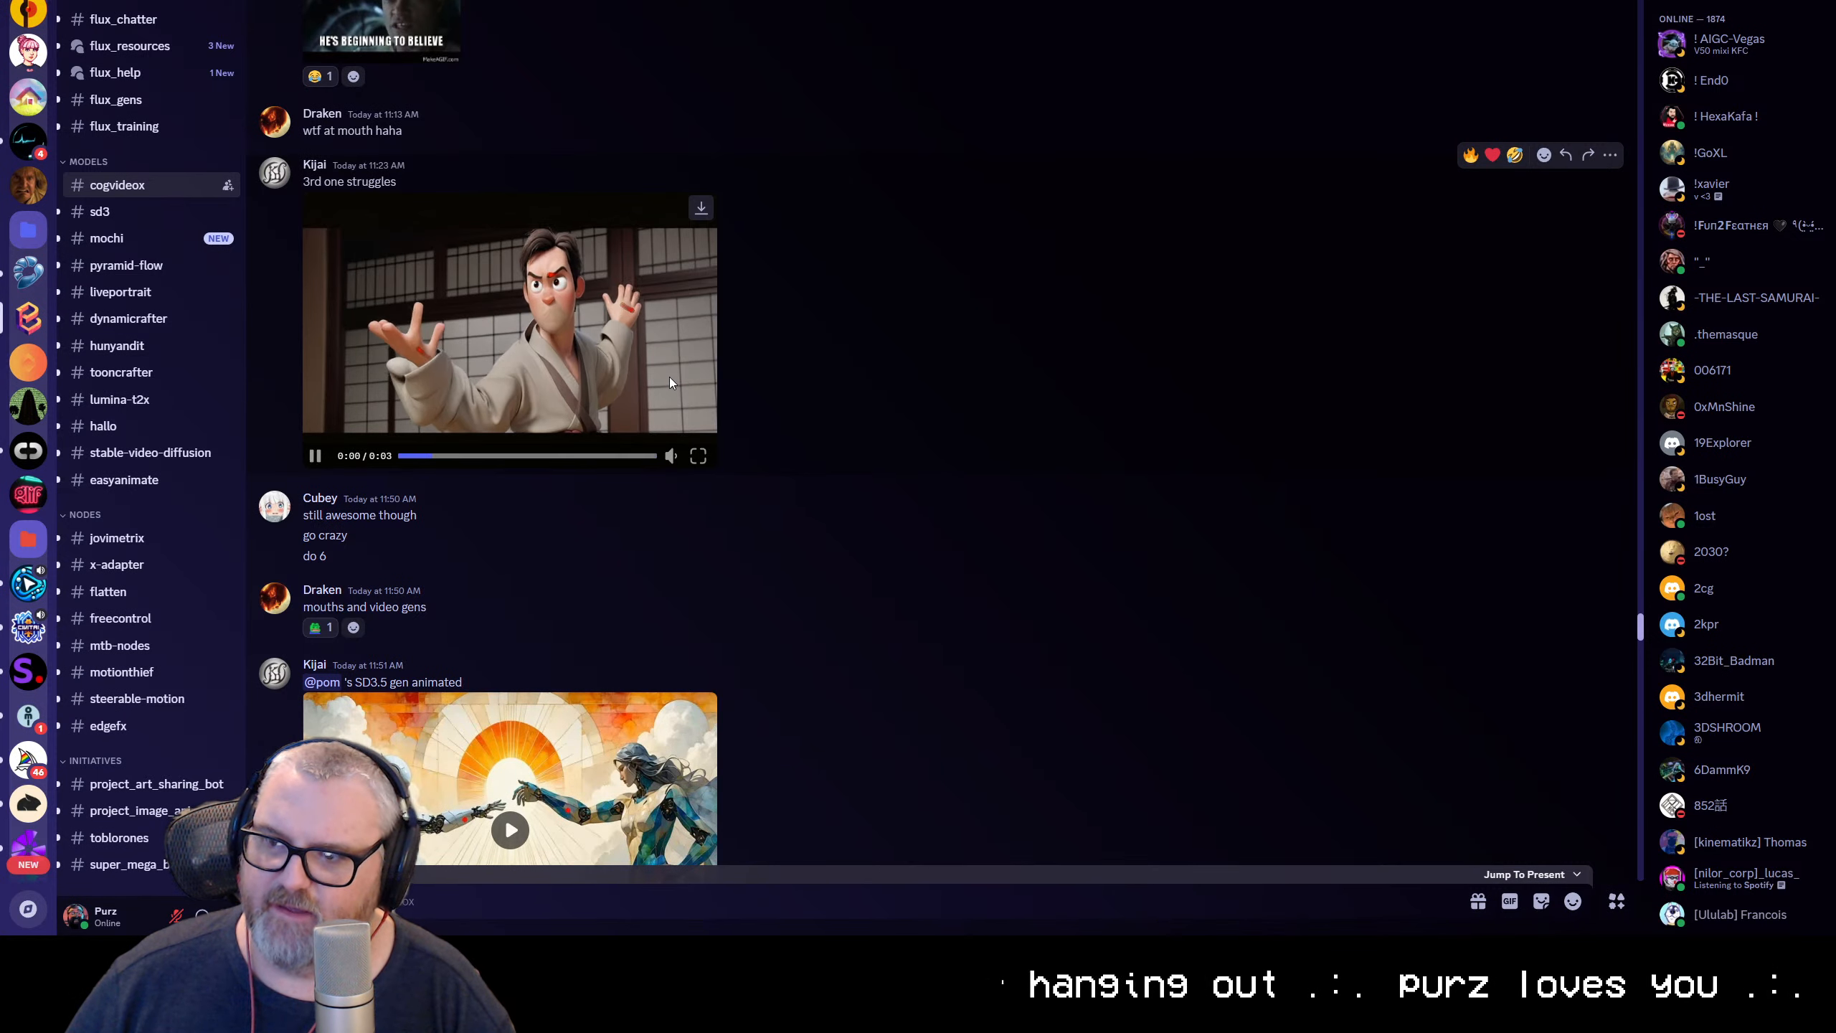
left_click(698, 456)
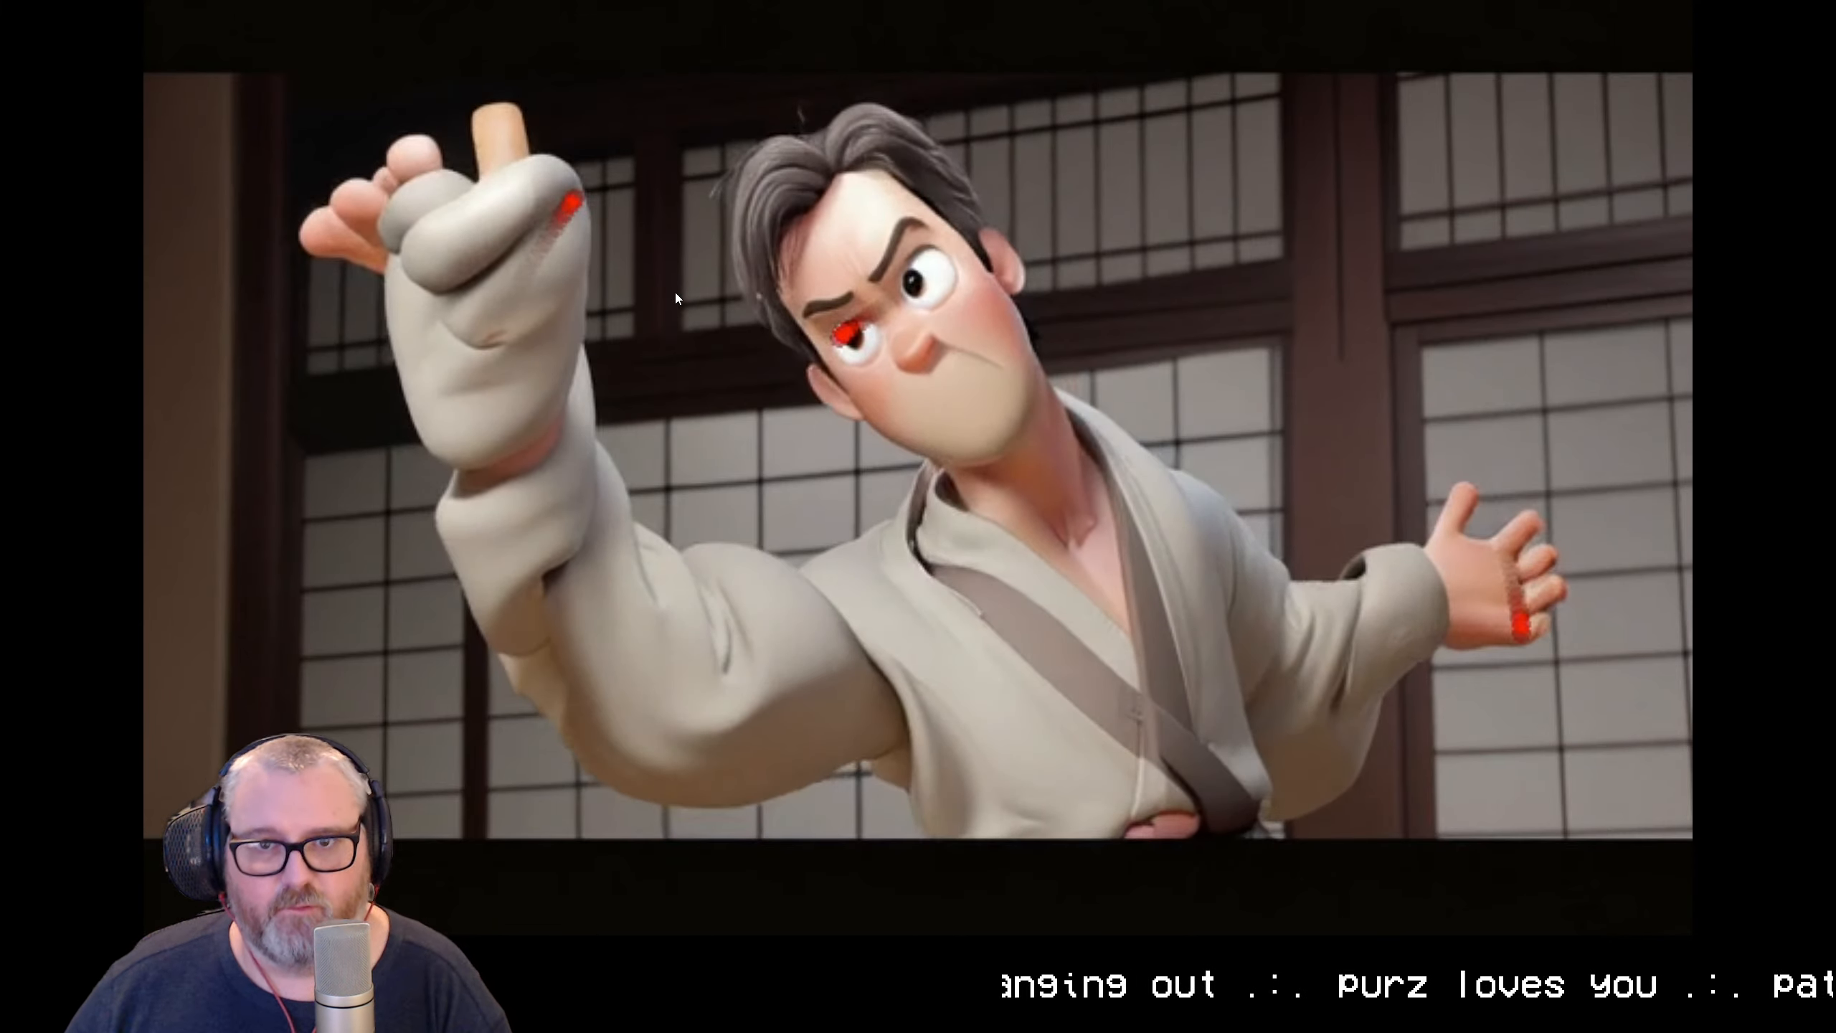
key("Escape")
Play the SD3.5 animation of the robot and the woman reaching out full screen, and return to the channel
scroll(614, 464, "down", 5)
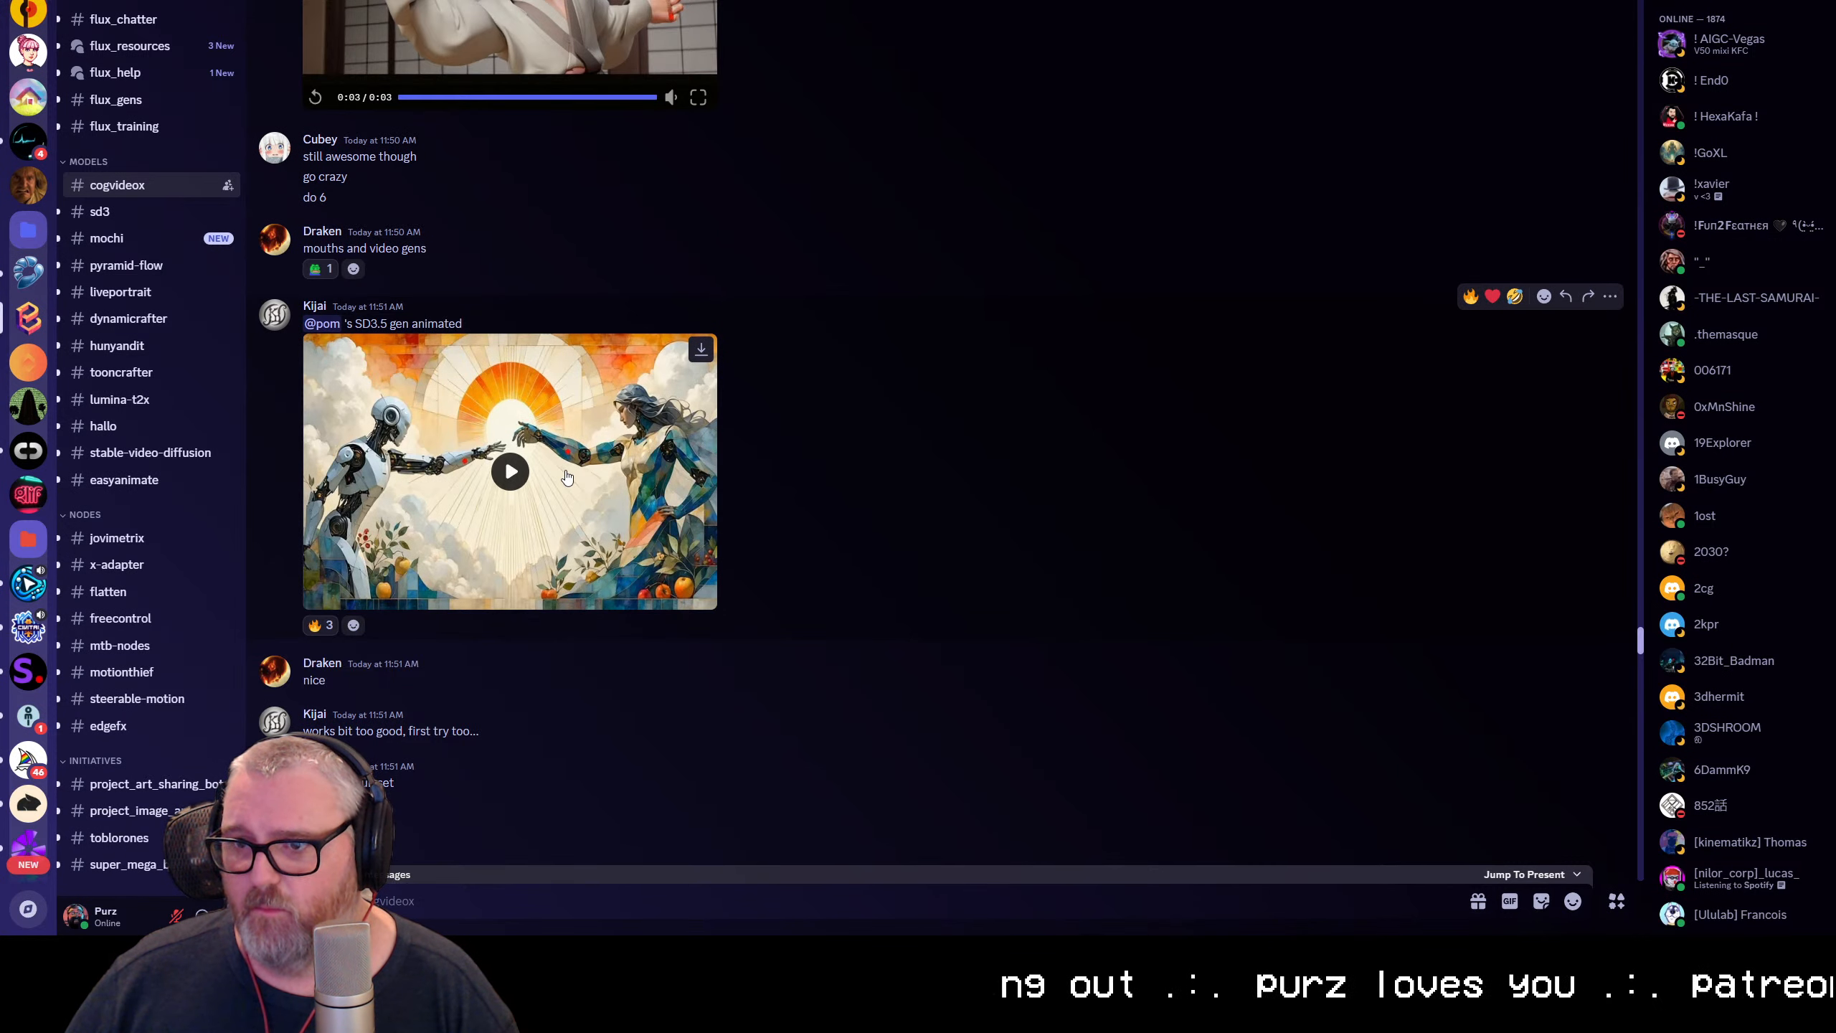
left_click(512, 471)
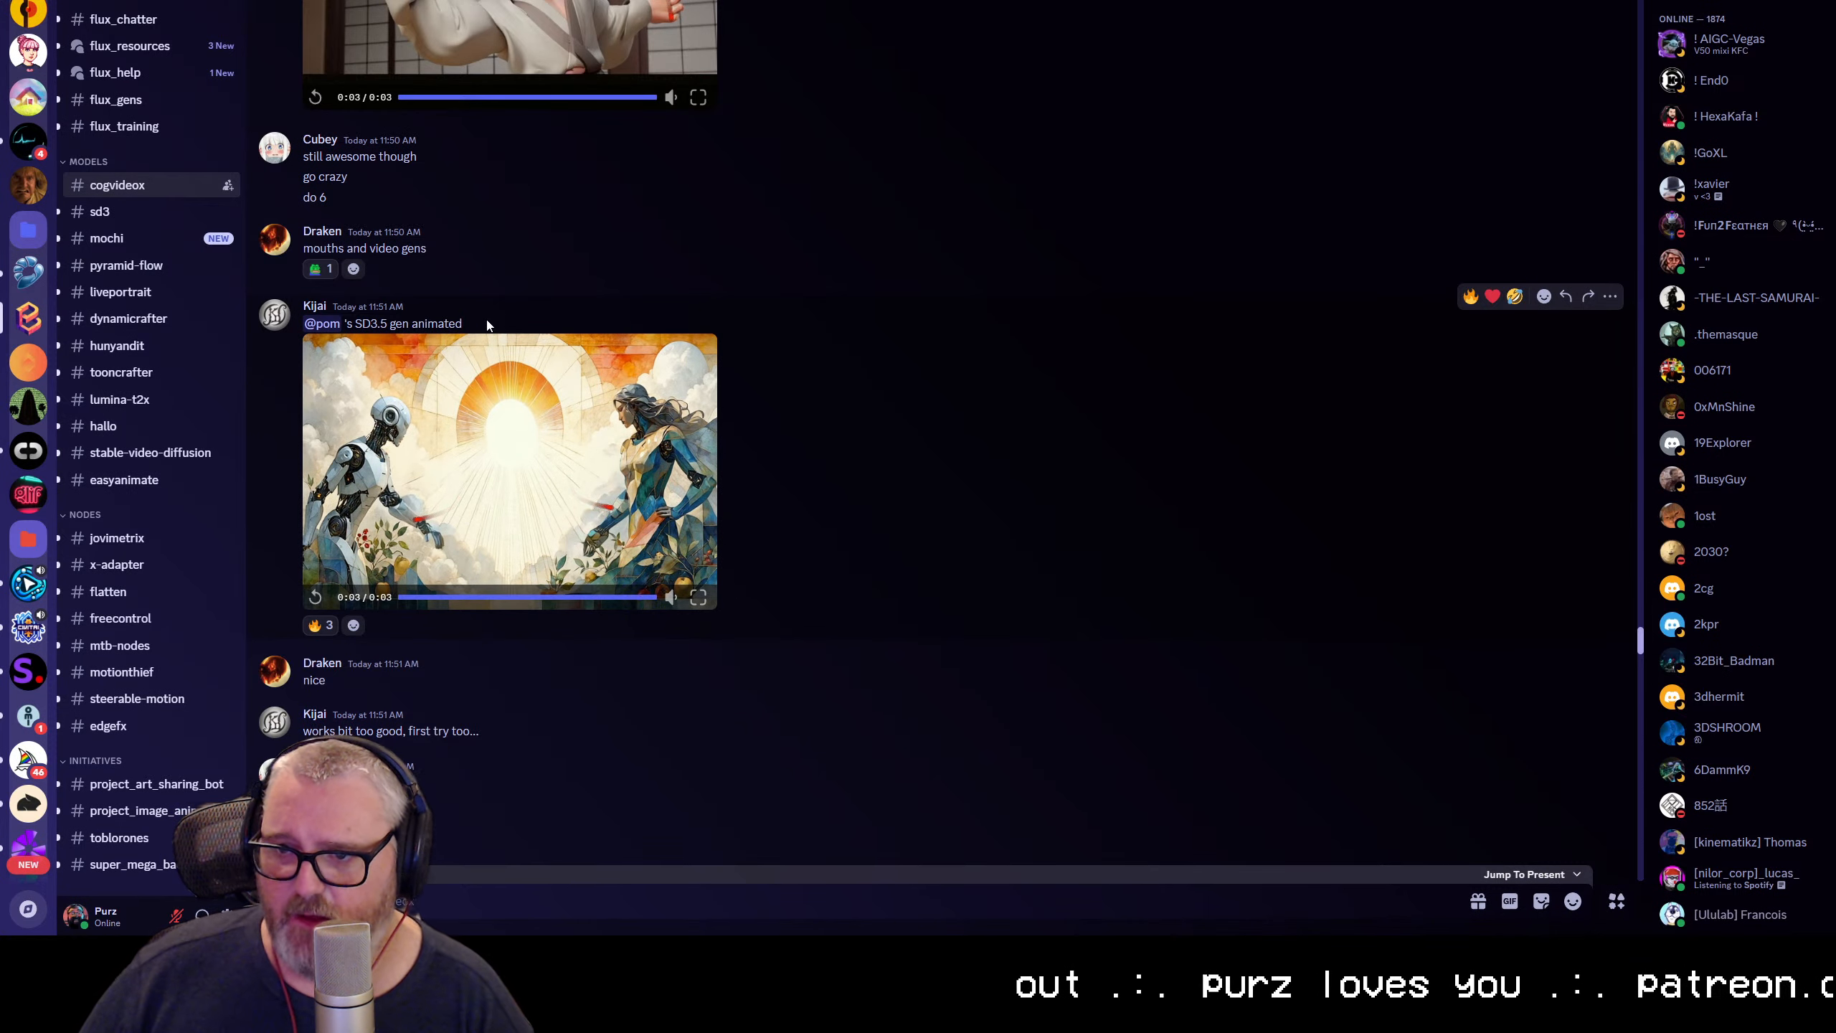
left_click(699, 597)
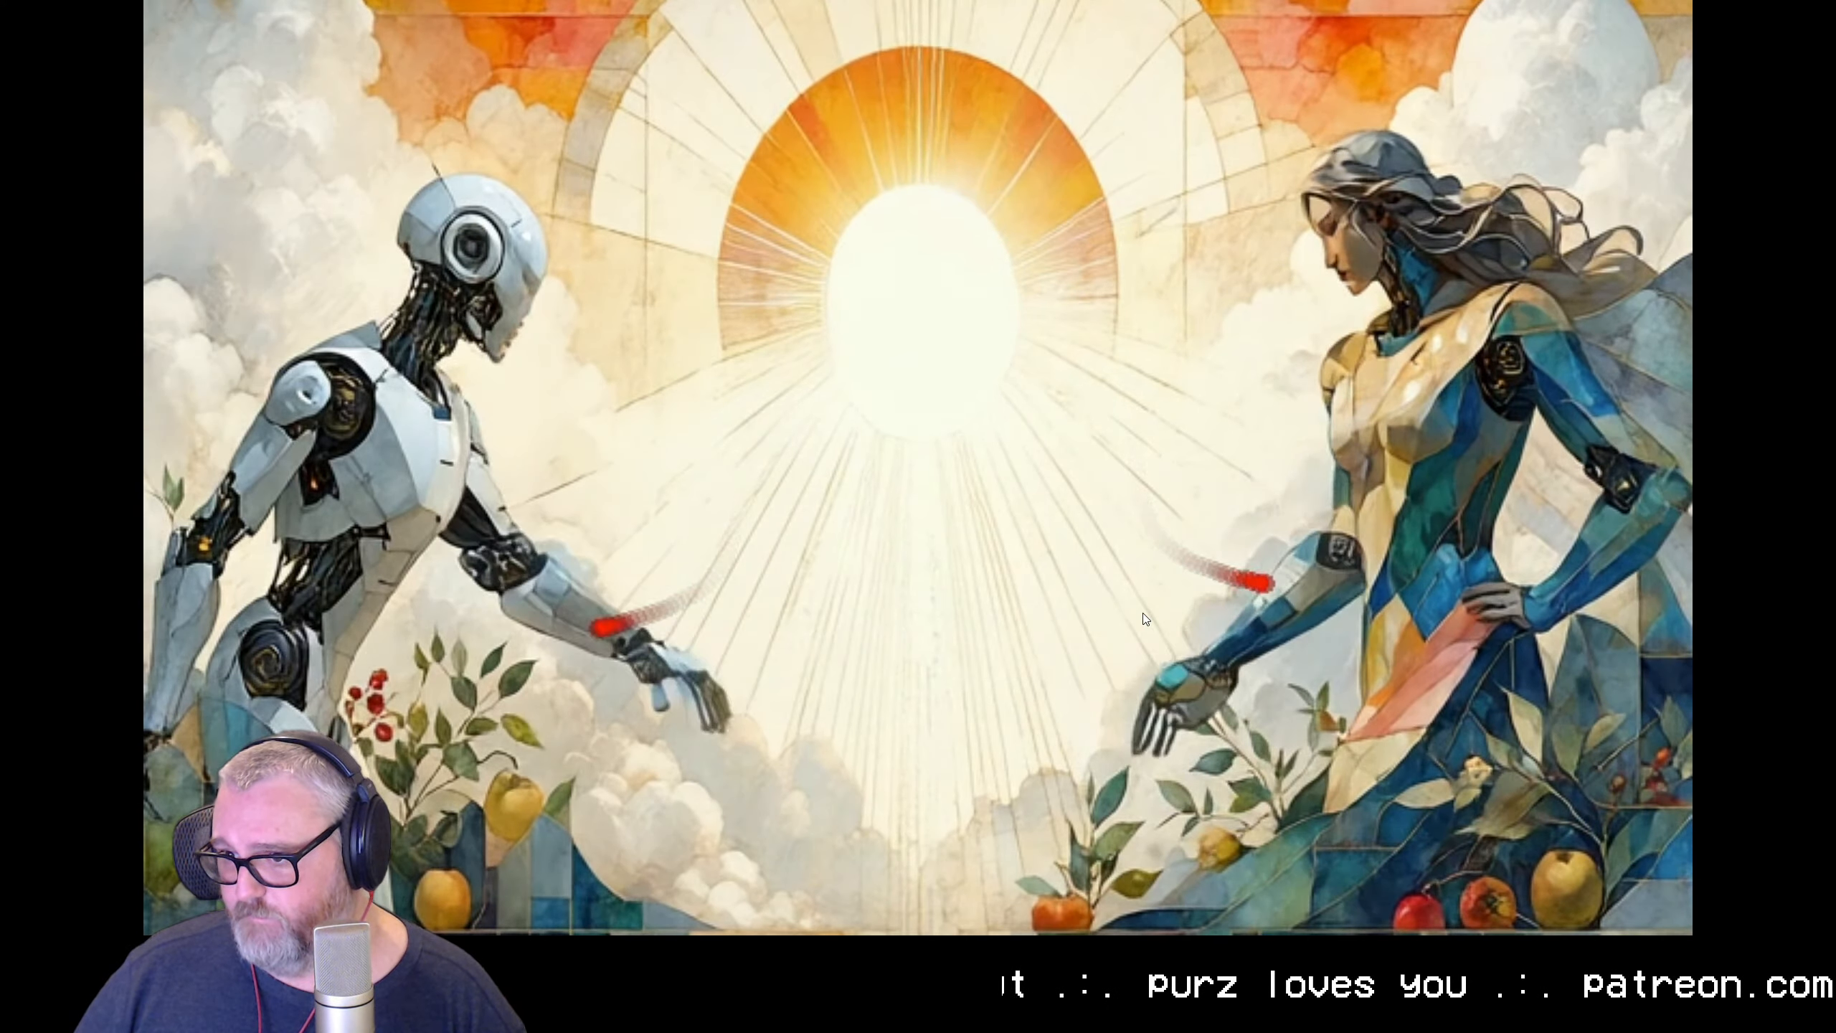
left_click(813, 377)
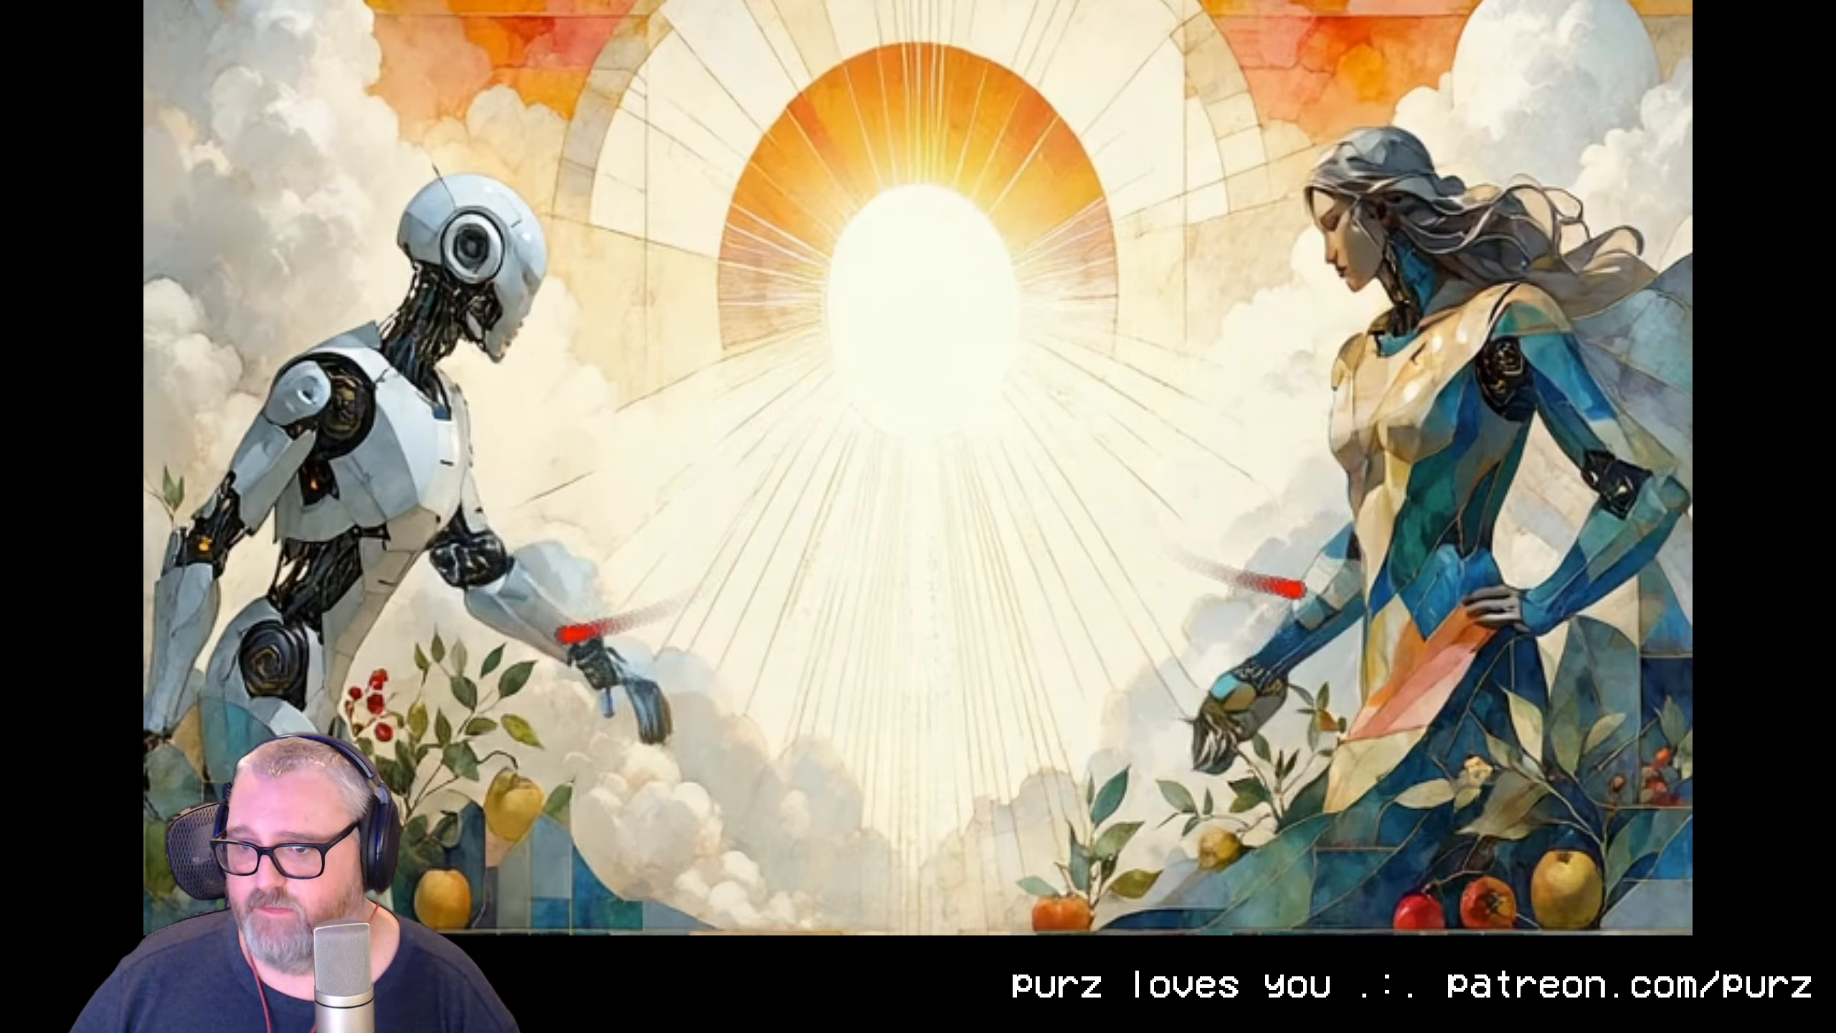
left_click(1179, 328)
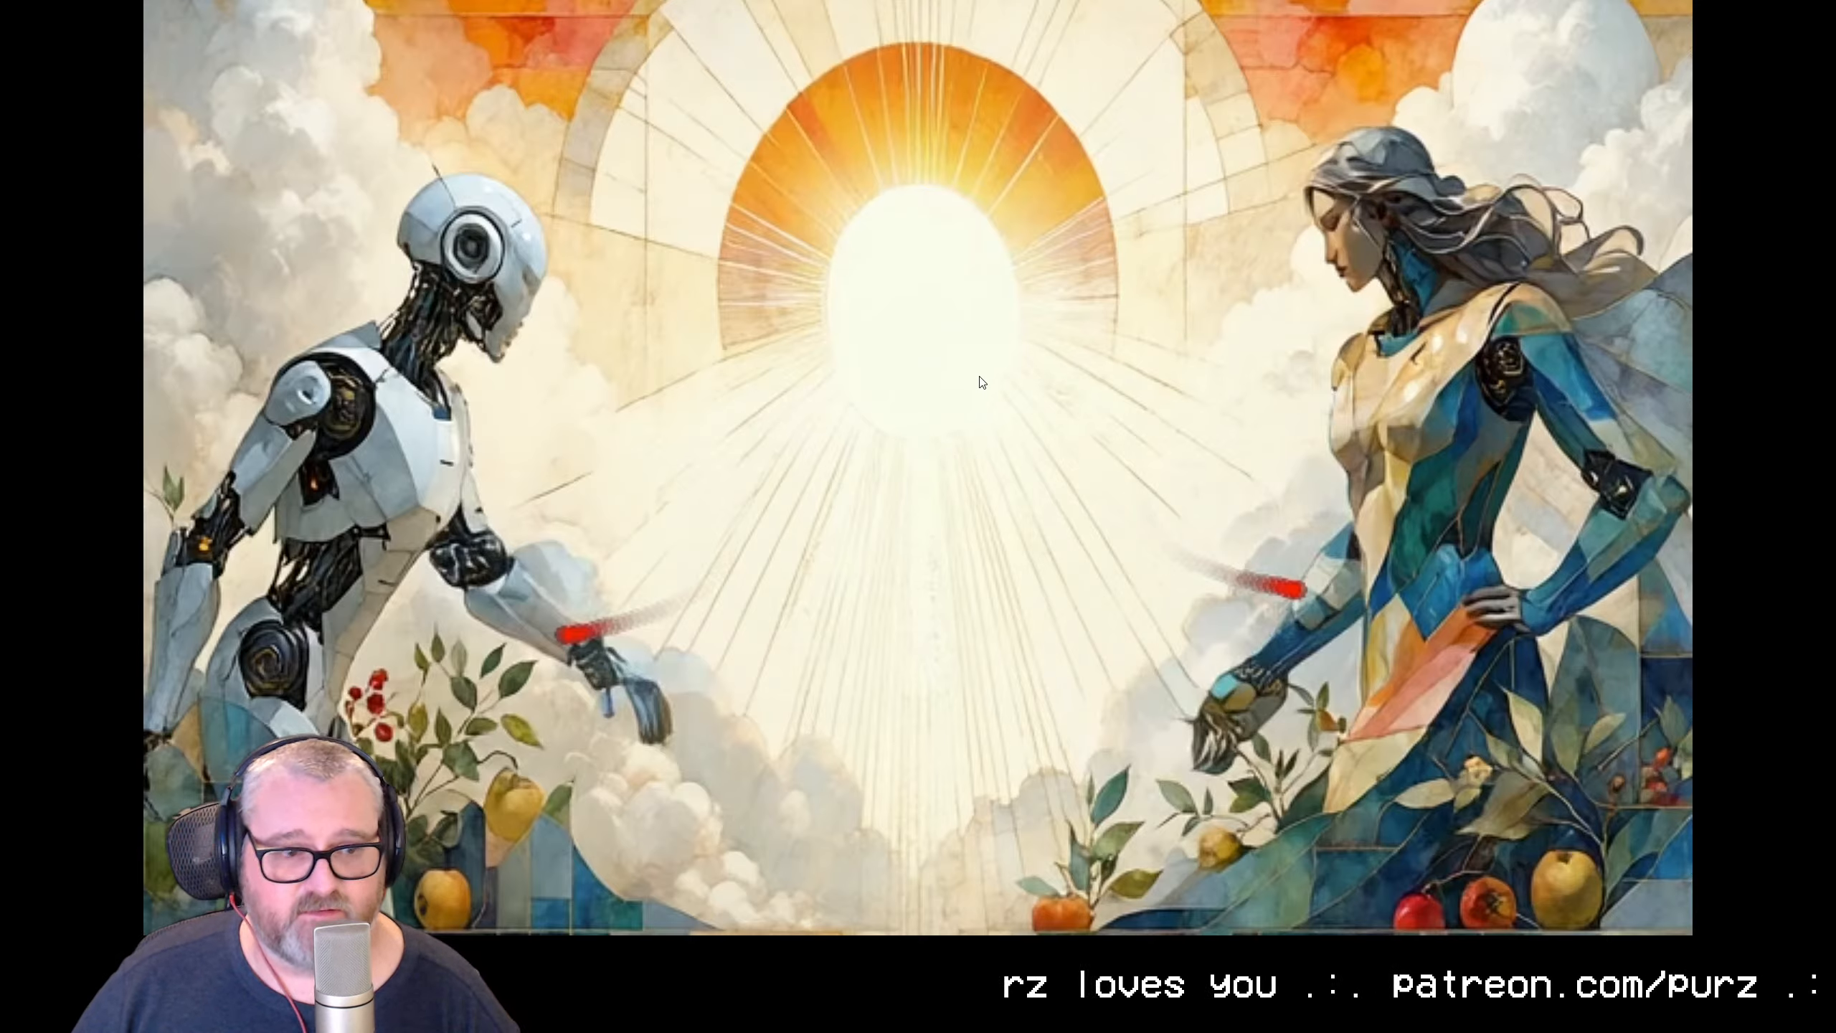
key("Escape")
Skim the replies below the robot animation and put Discord away to return to the ComfyUI workflow
scroll(717, 694, "down", 5)
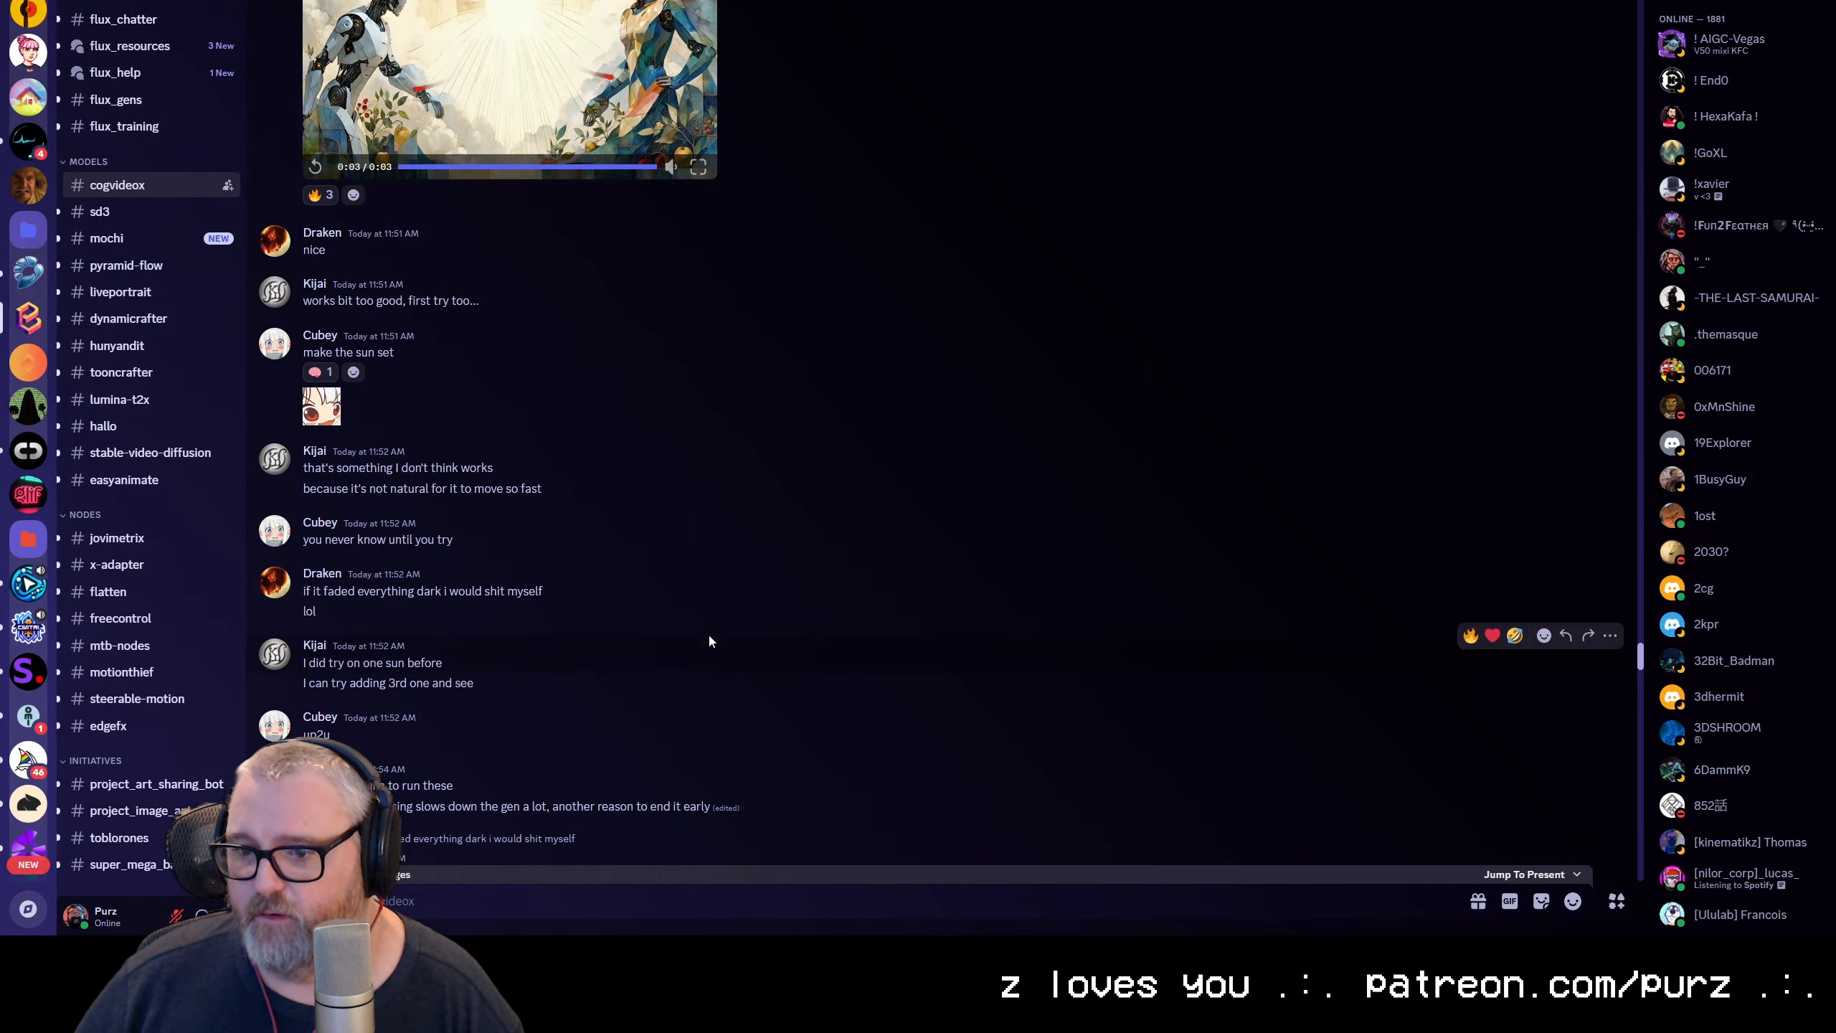
key("super+Down")
key("super+Down")
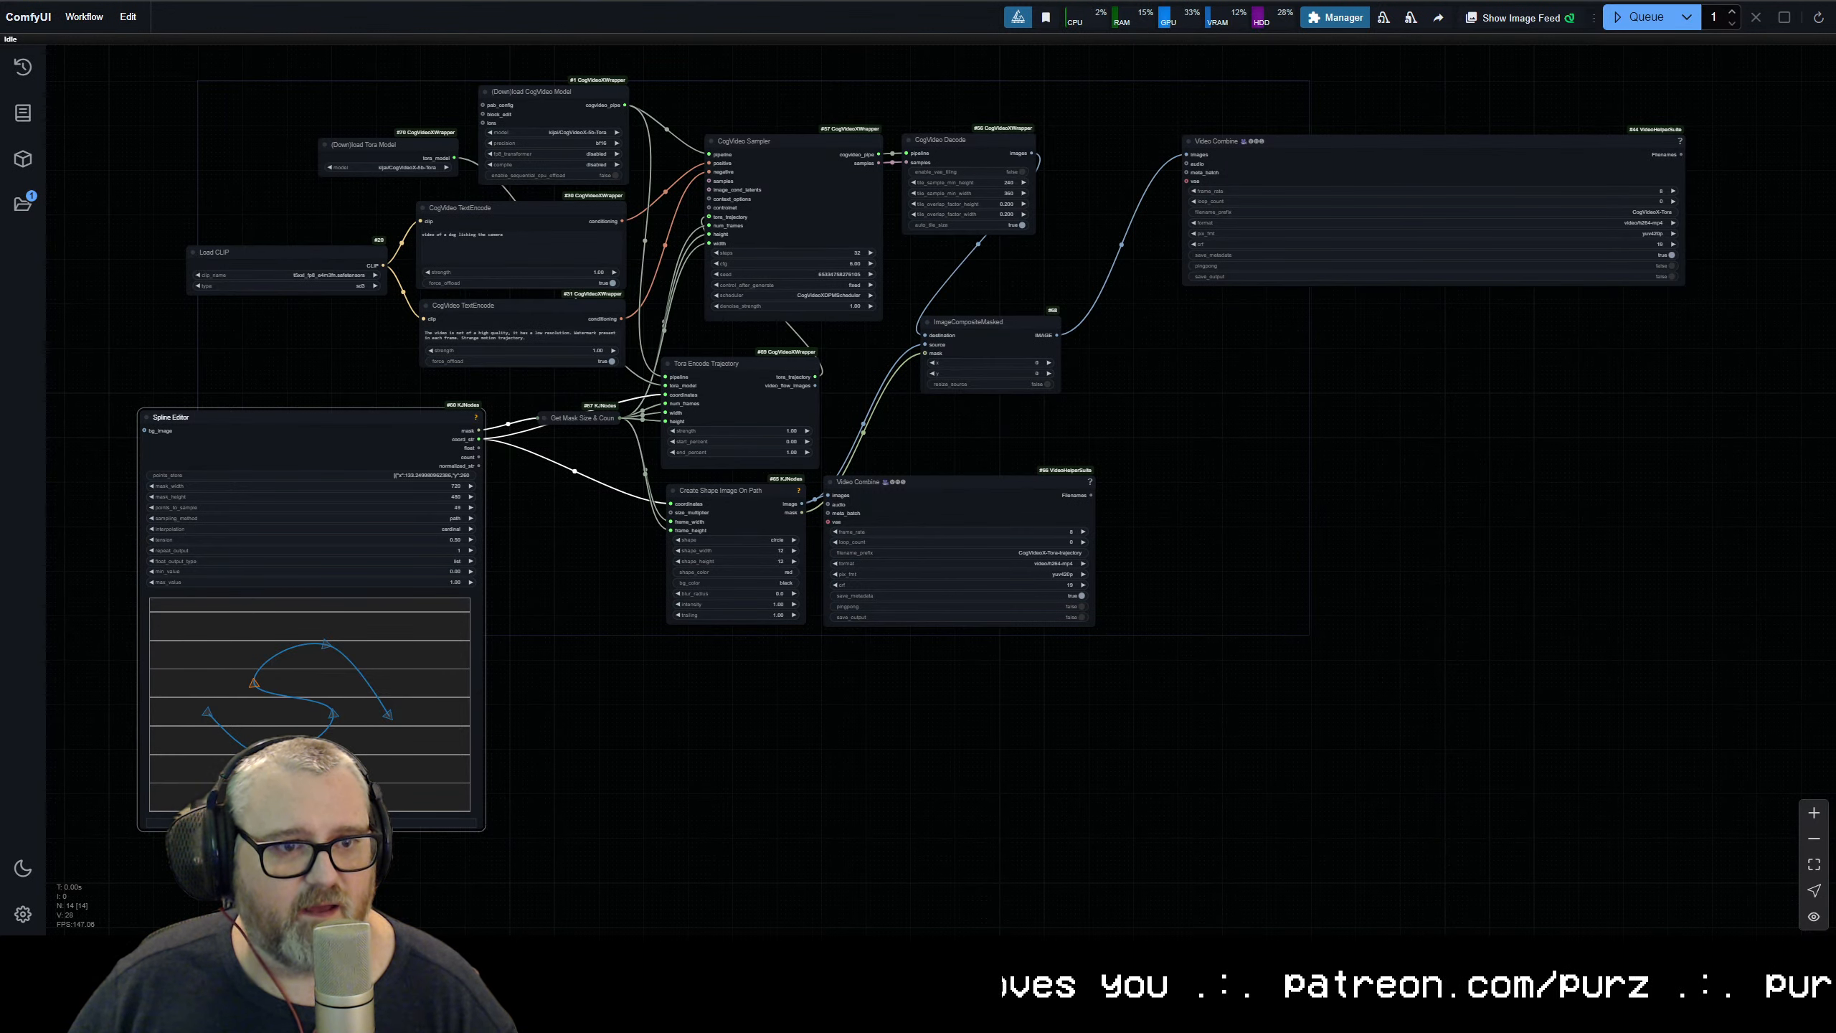
Bring Discord back at full size, play the Mochi 1 noodle-eating clip, skim the following messages, and move Discord away again
left_click_drag(0, 202, 990, 229)
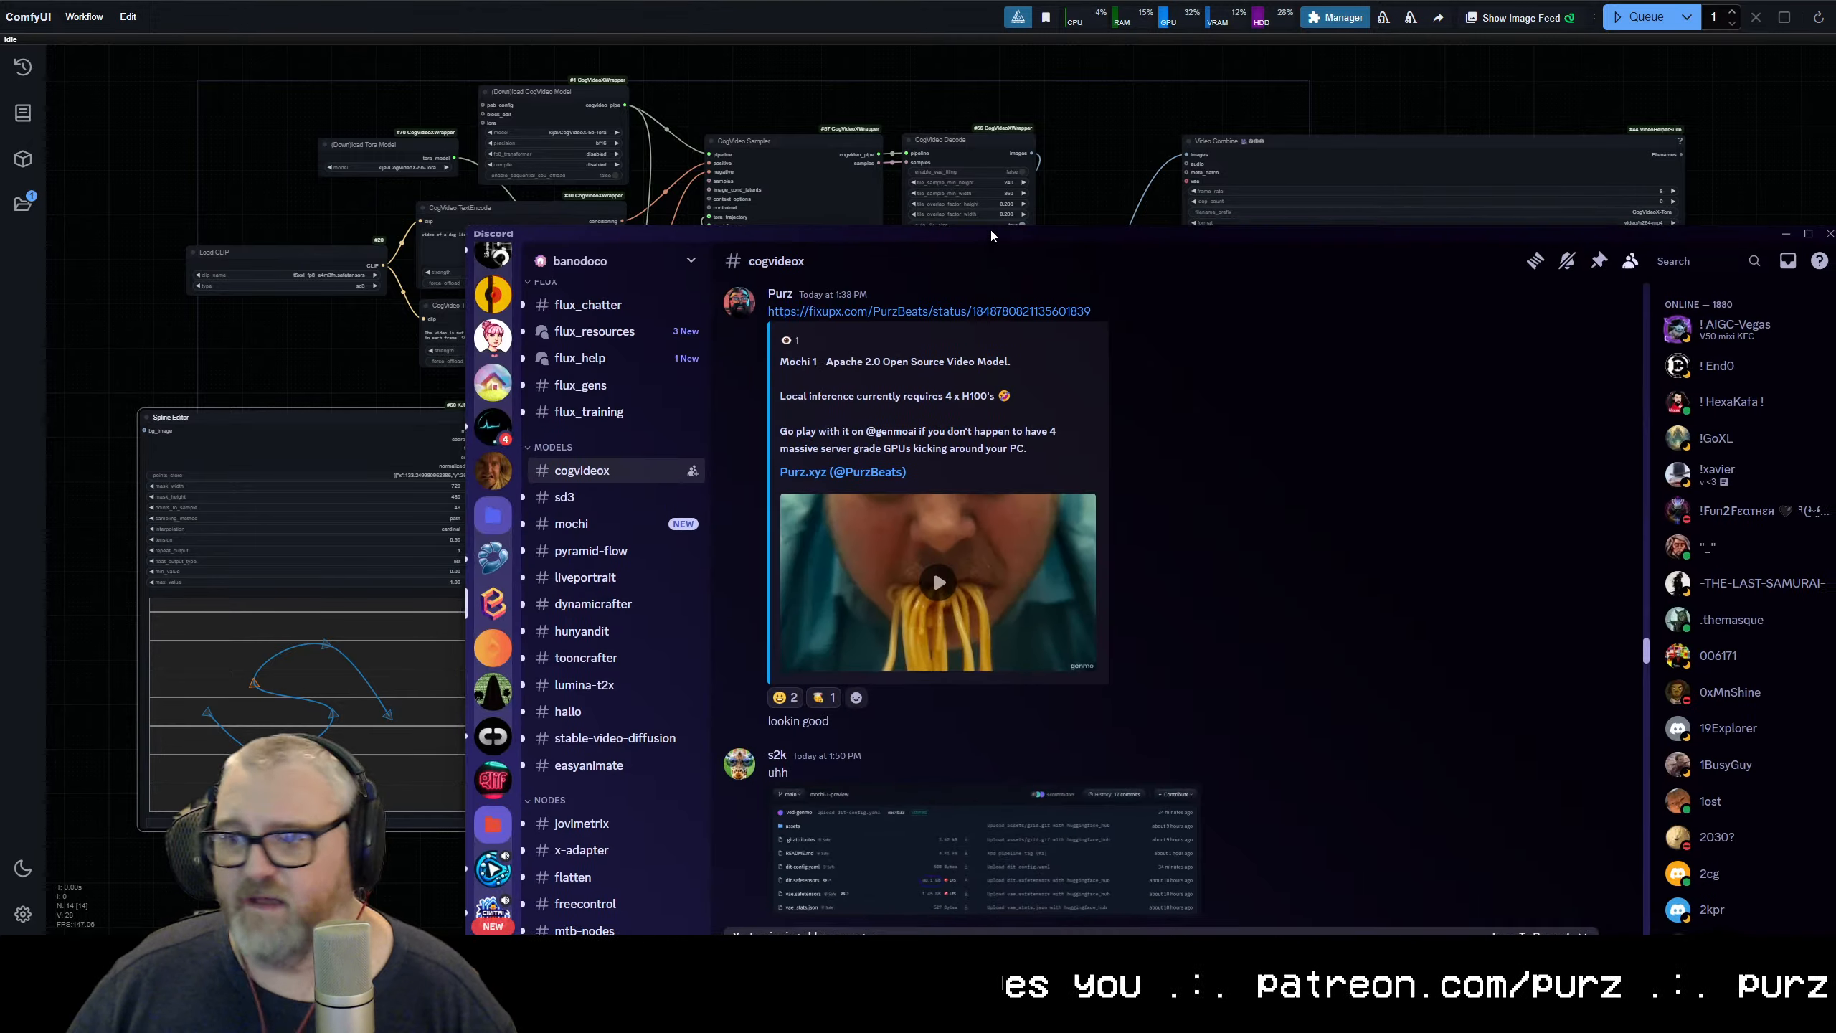
double_click(989, 228)
left_click(474, 290)
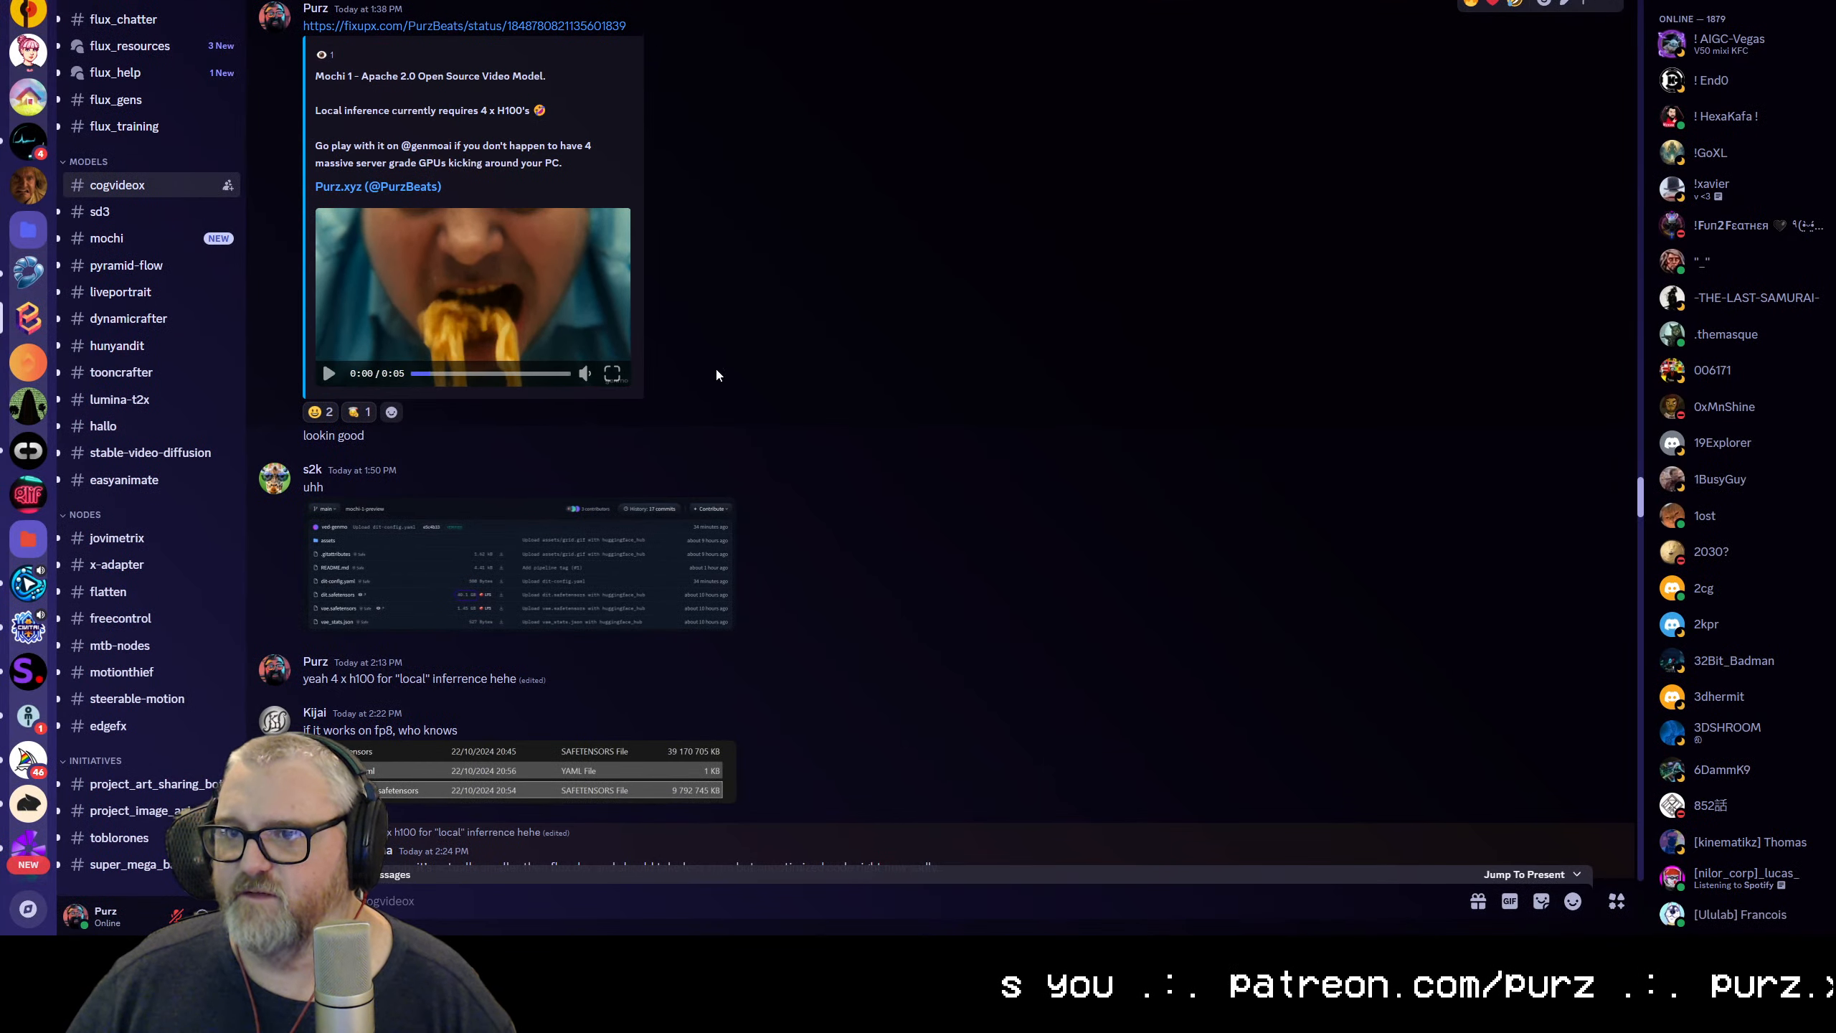
scroll(716, 376, "down", 5)
left_click_drag(621, 2, 0, 260)
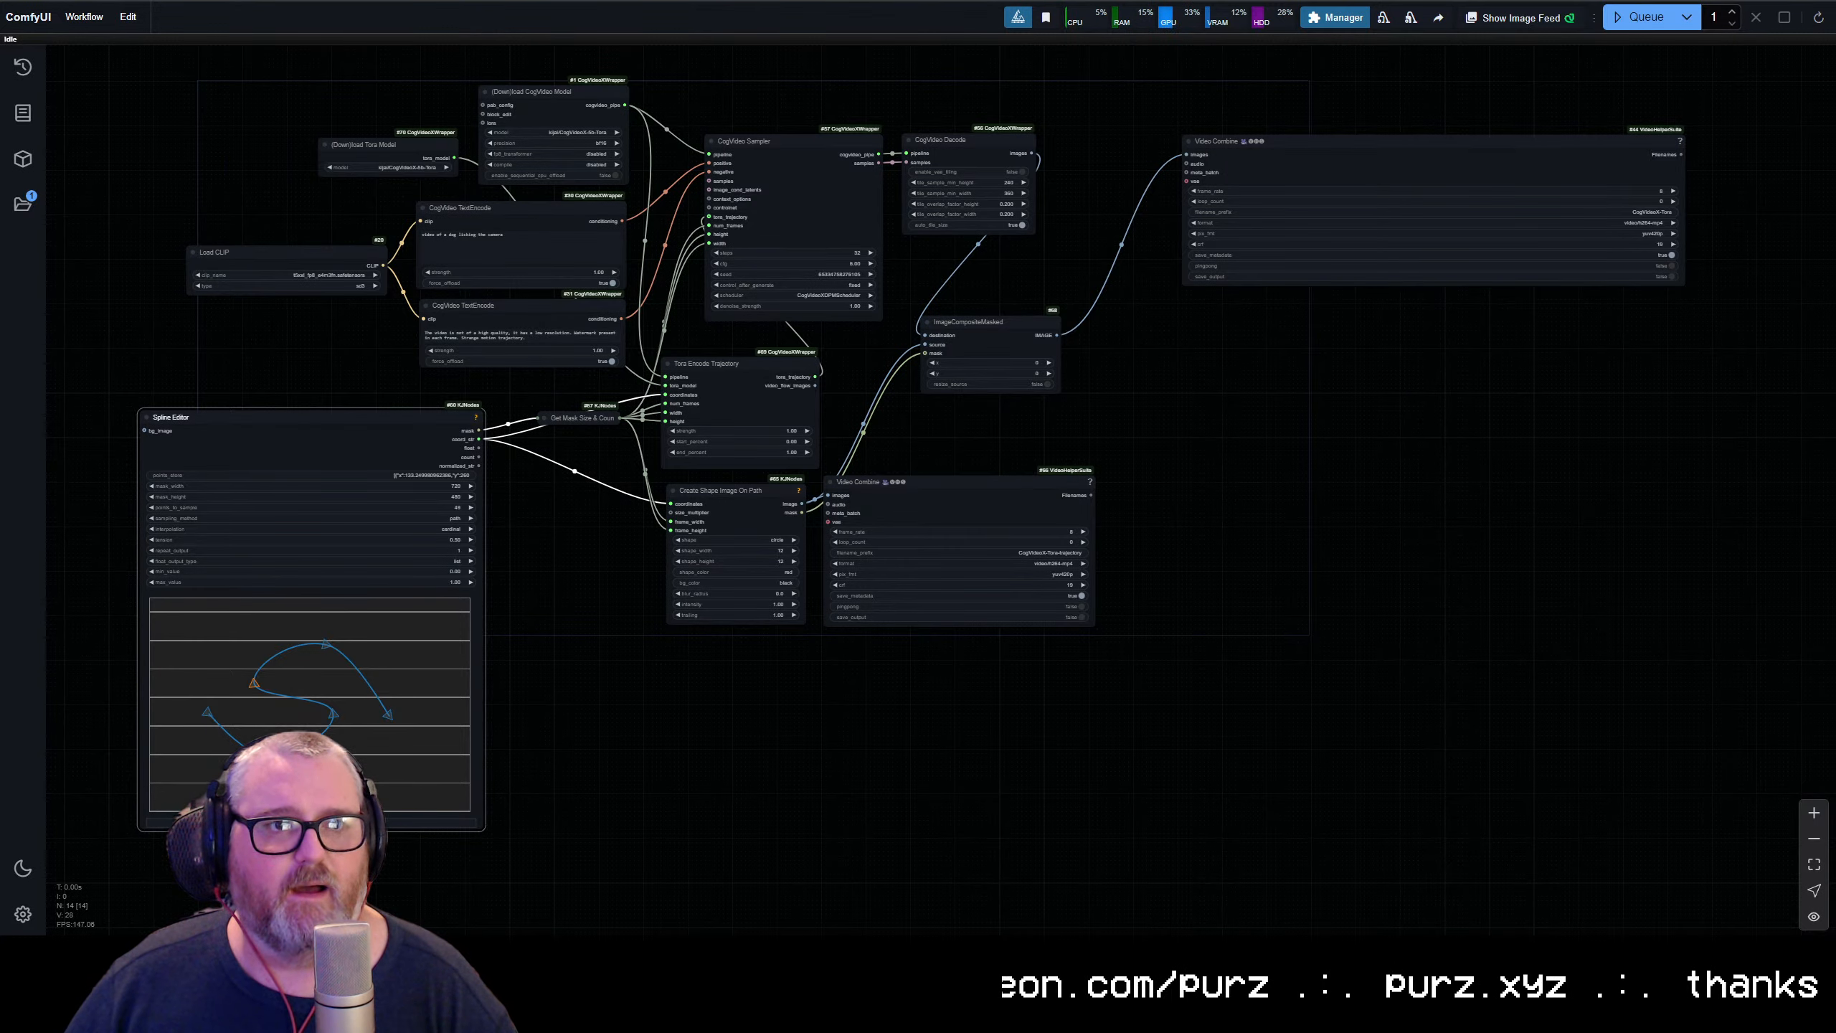
Bring the Discord channel back, enlarge the source images of the piano scene, and close the image viewer
left_click_drag(0, 108, 908, 2)
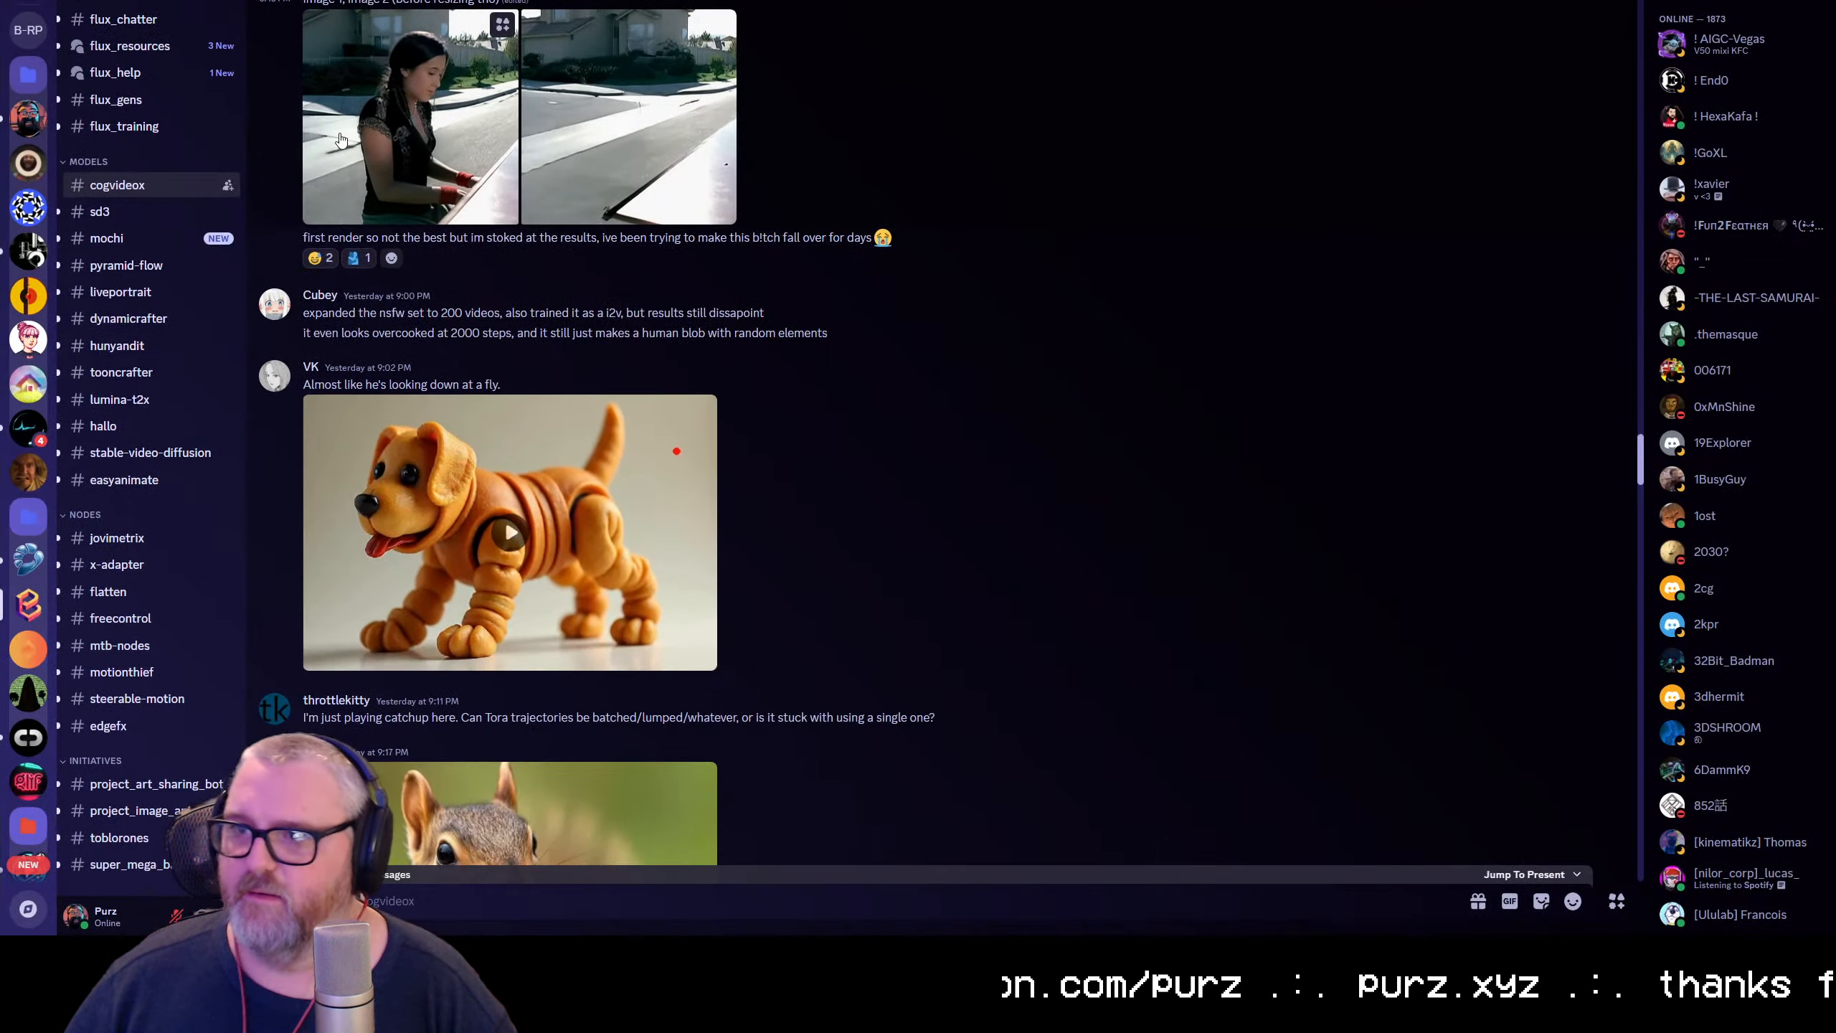
left_click(635, 199)
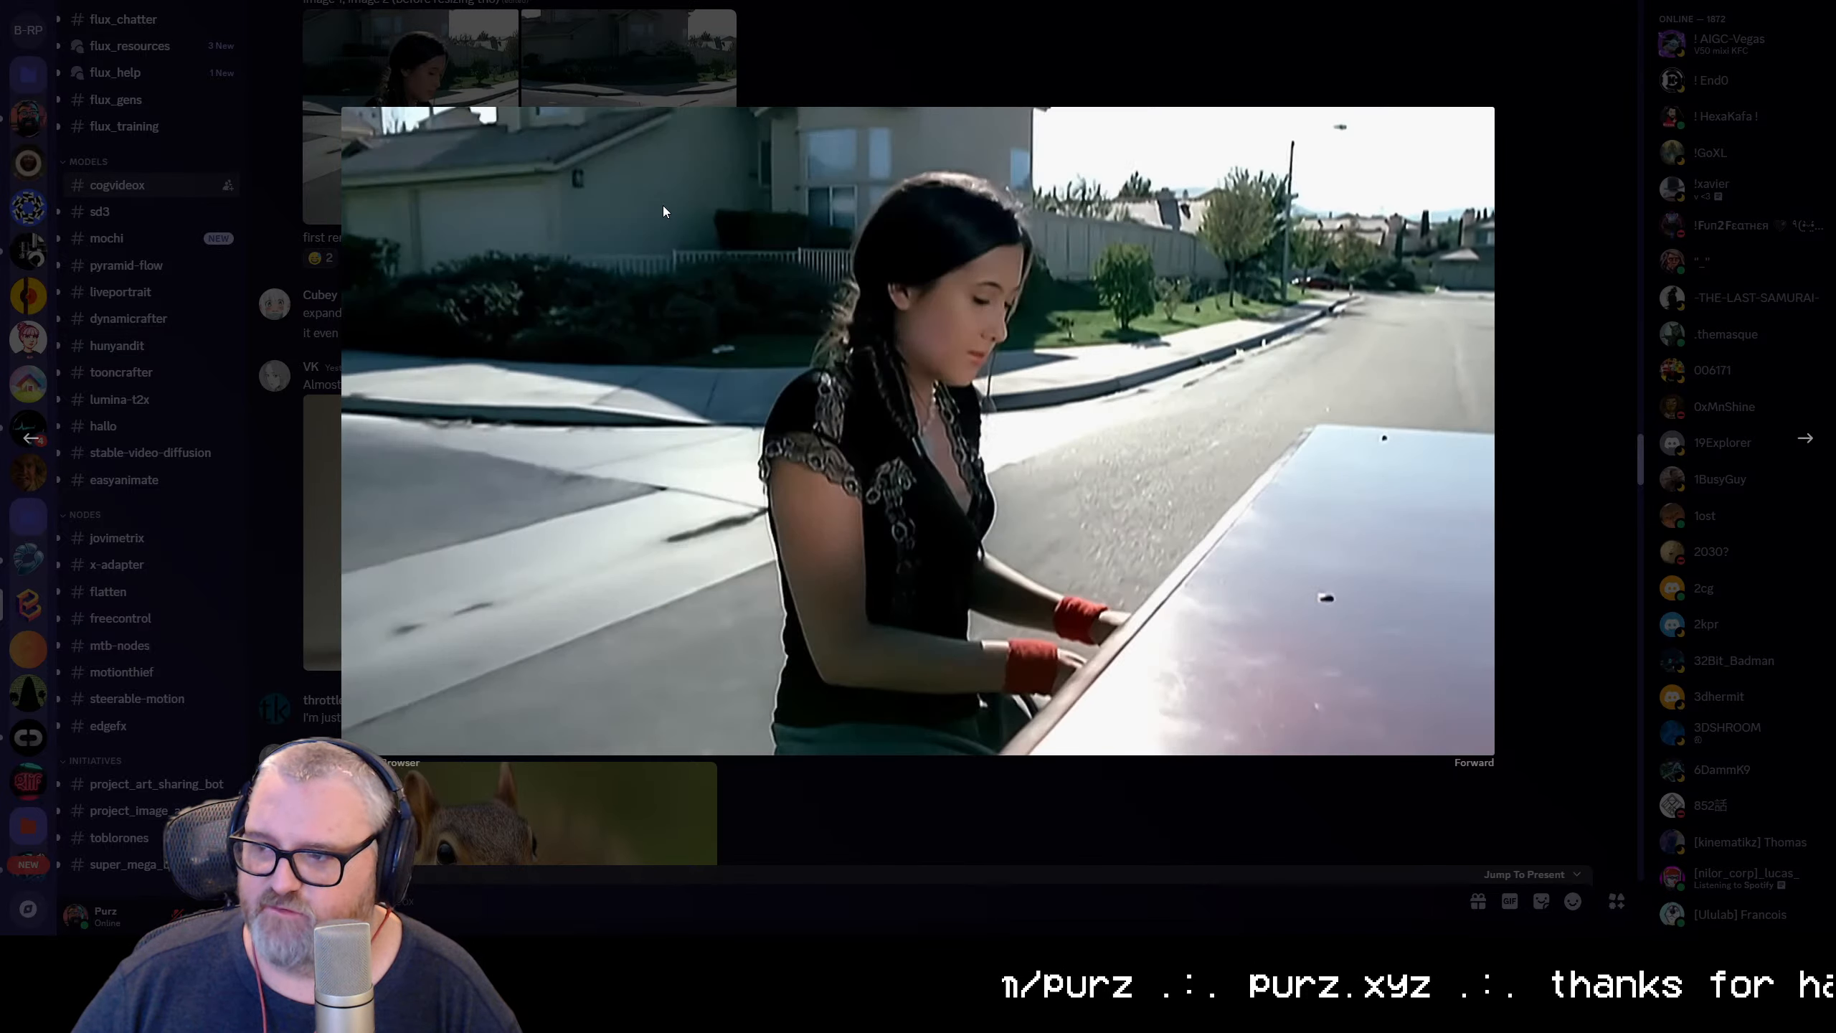
key("Escape")
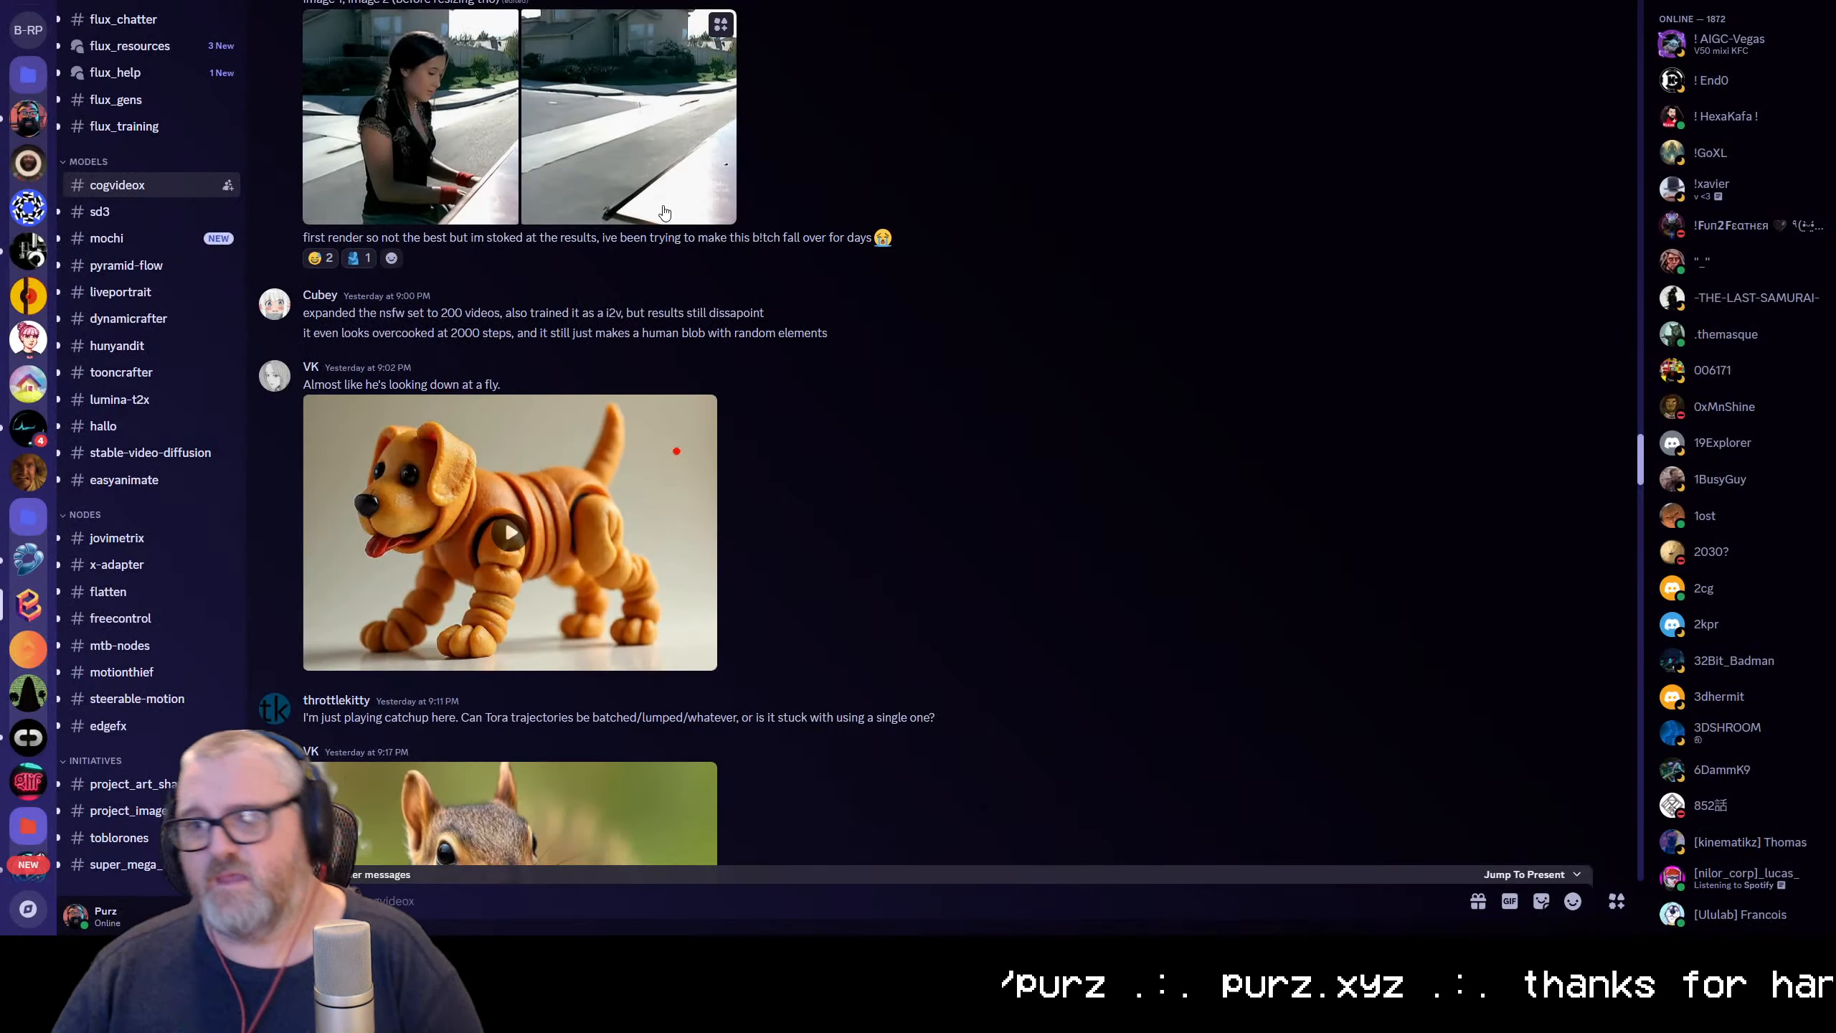
Play the Tora interpolation video of the woman at the piano full screen, and return to the channel
scroll(663, 210, "up", 5)
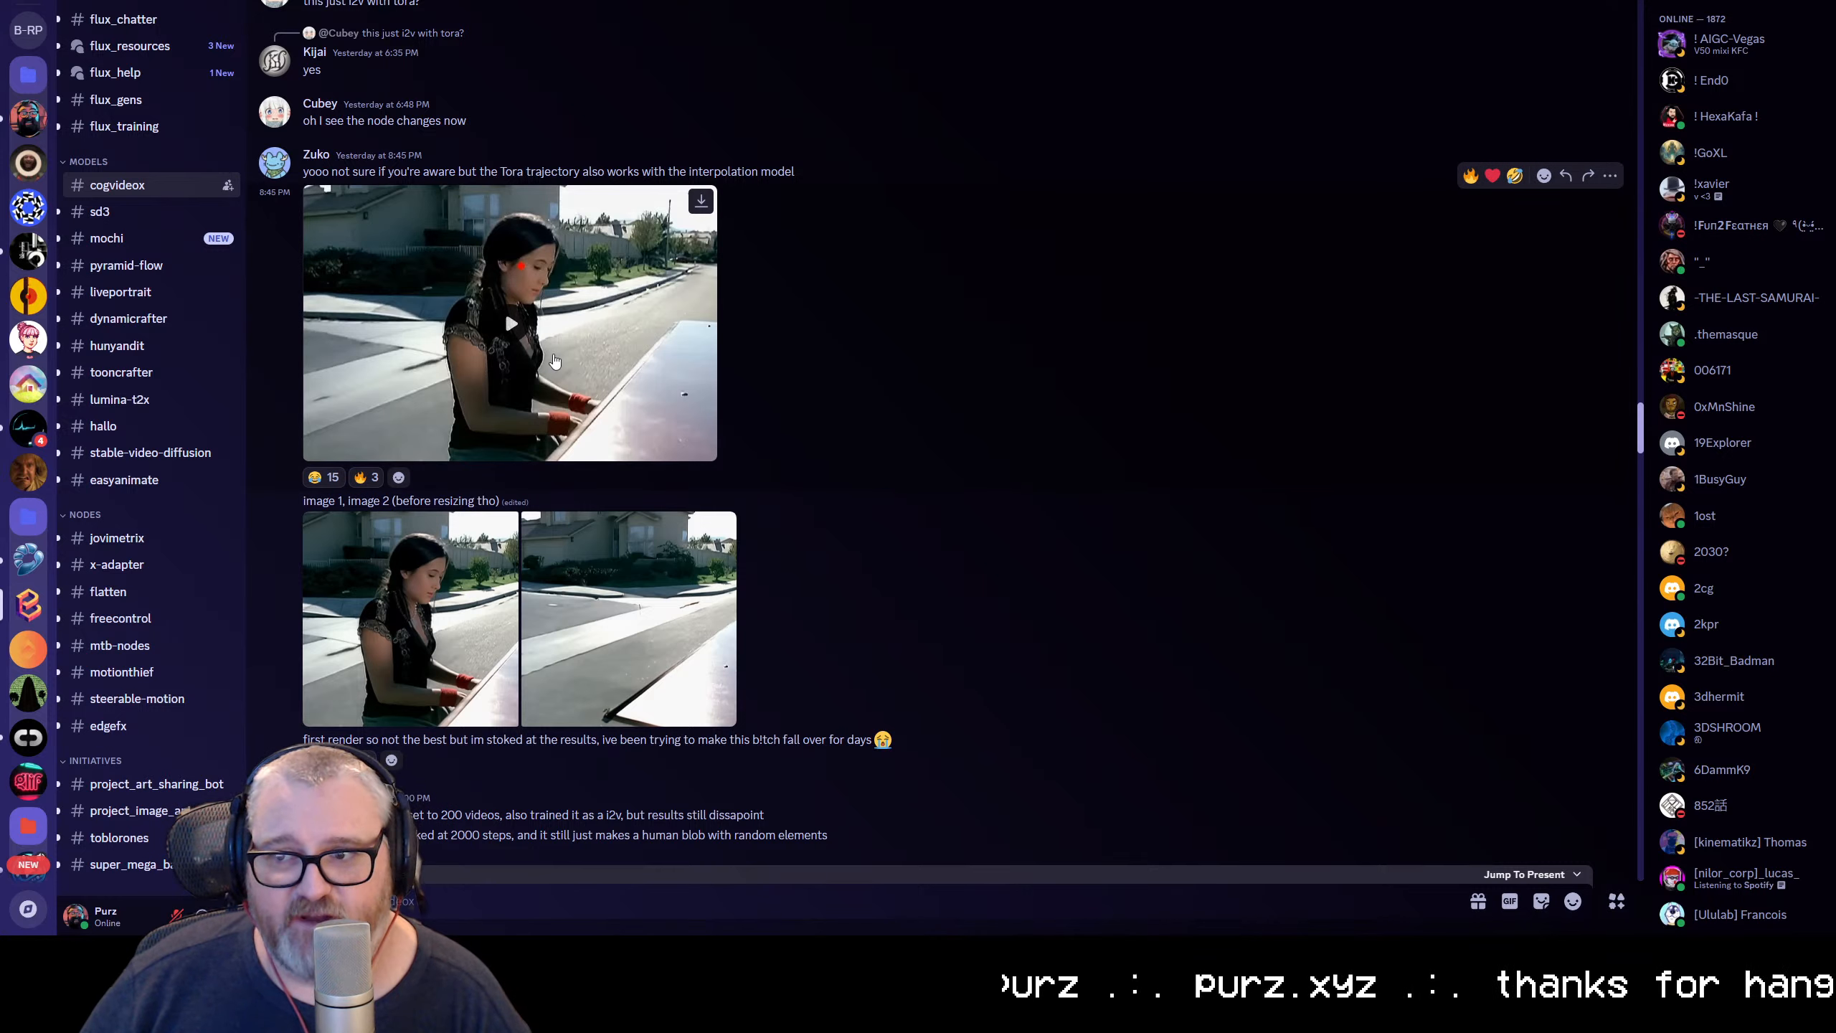
left_click(496, 286)
left_click(698, 445)
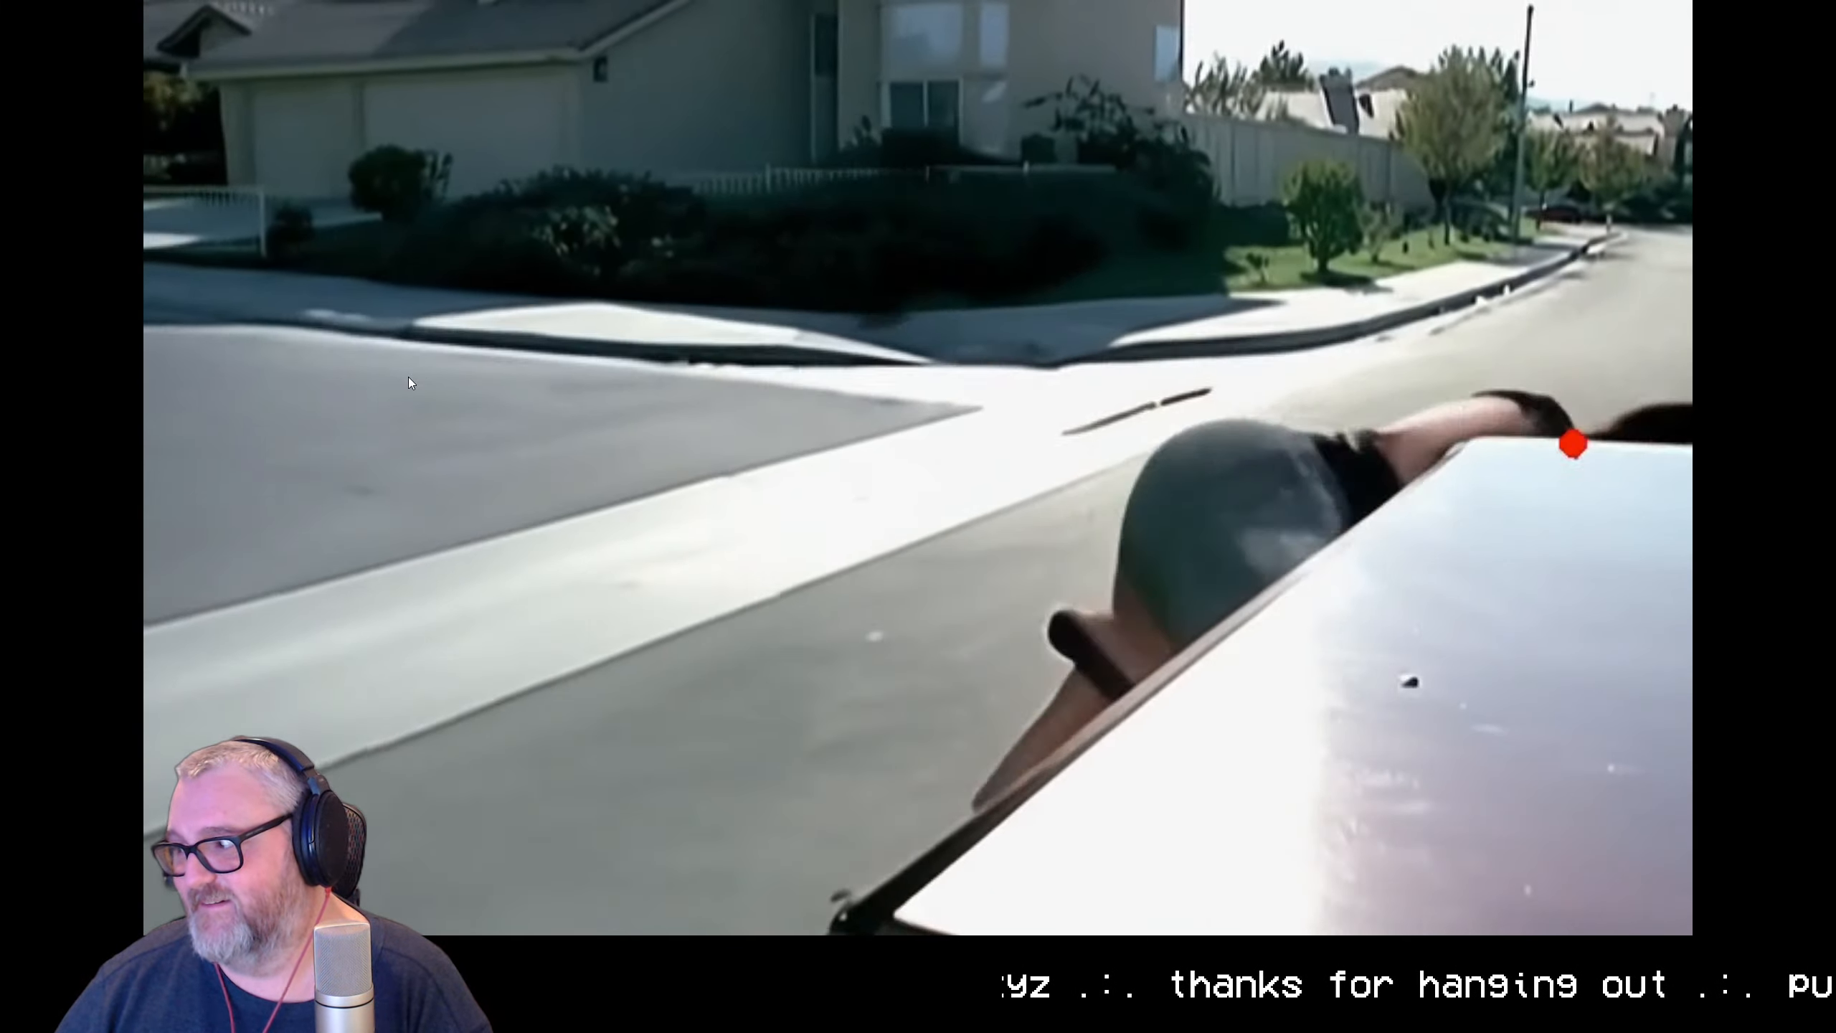
key("Escape")
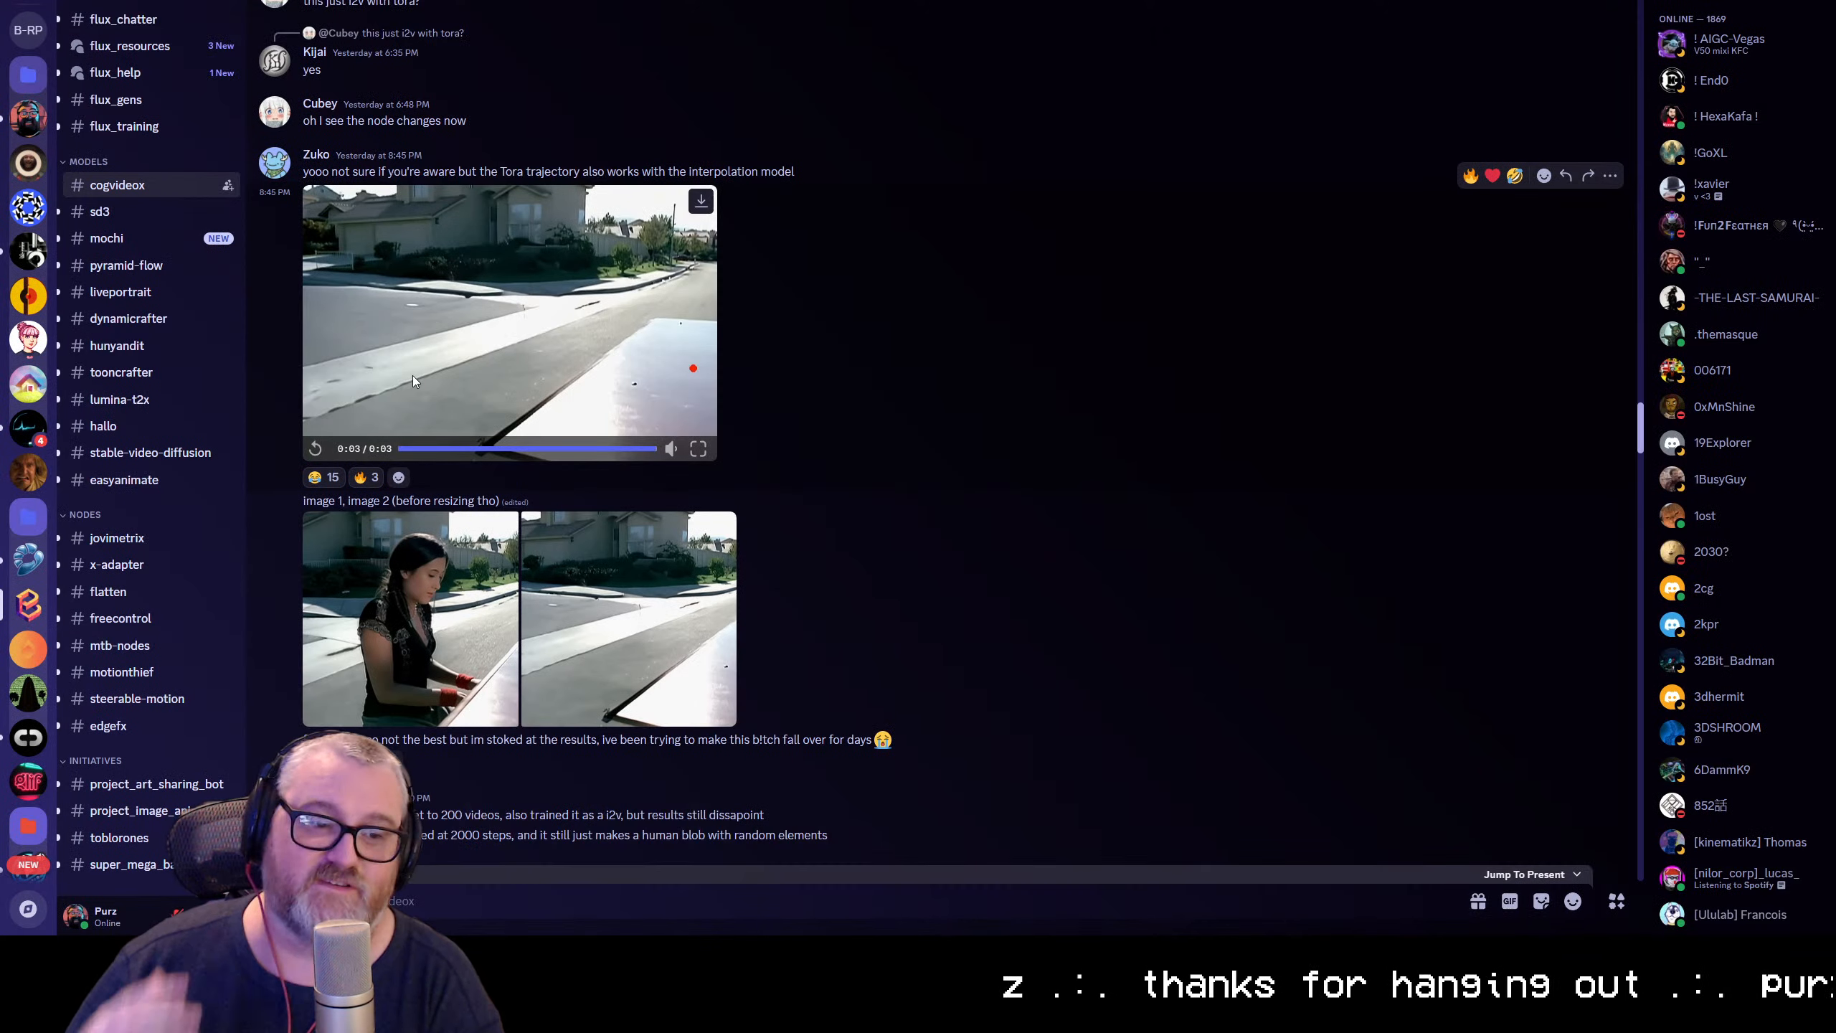
Find and play the dinosaur tracking-camera video and the video of the red-cloaked figure by the waterfall
scroll(1047, 545, "up", 10)
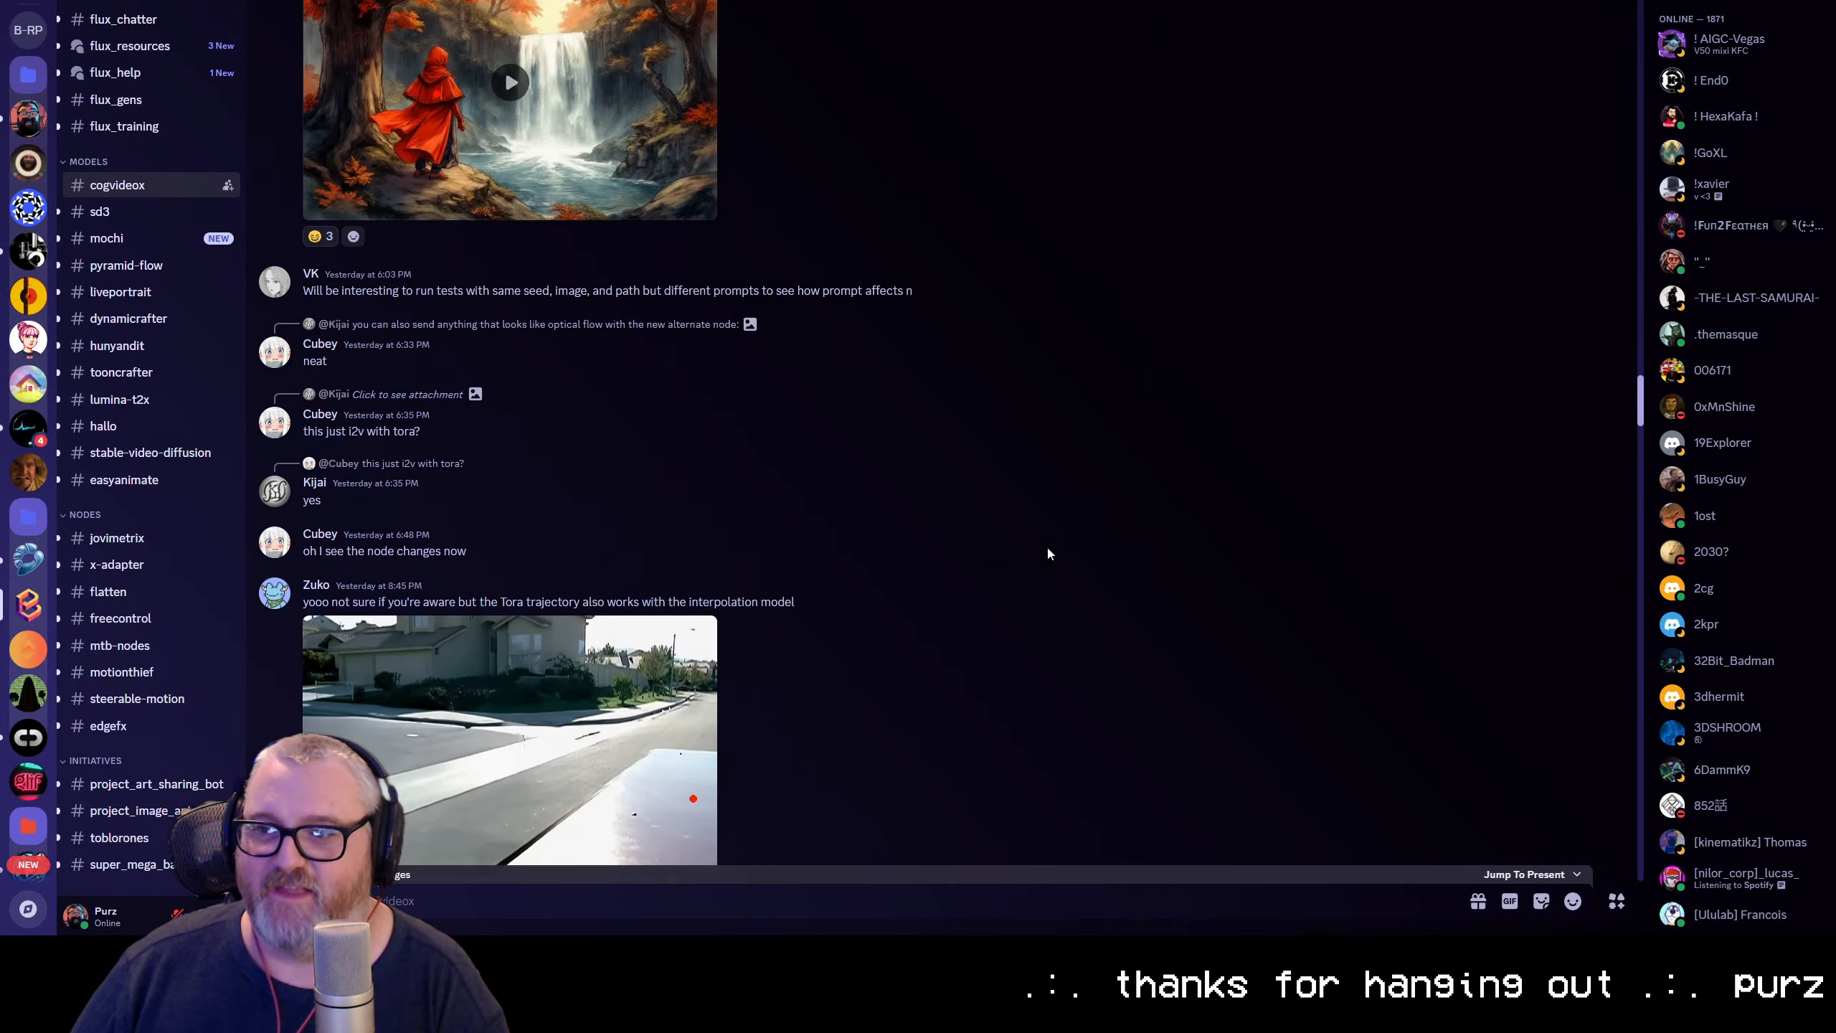
scroll(754, 459, "up", 2)
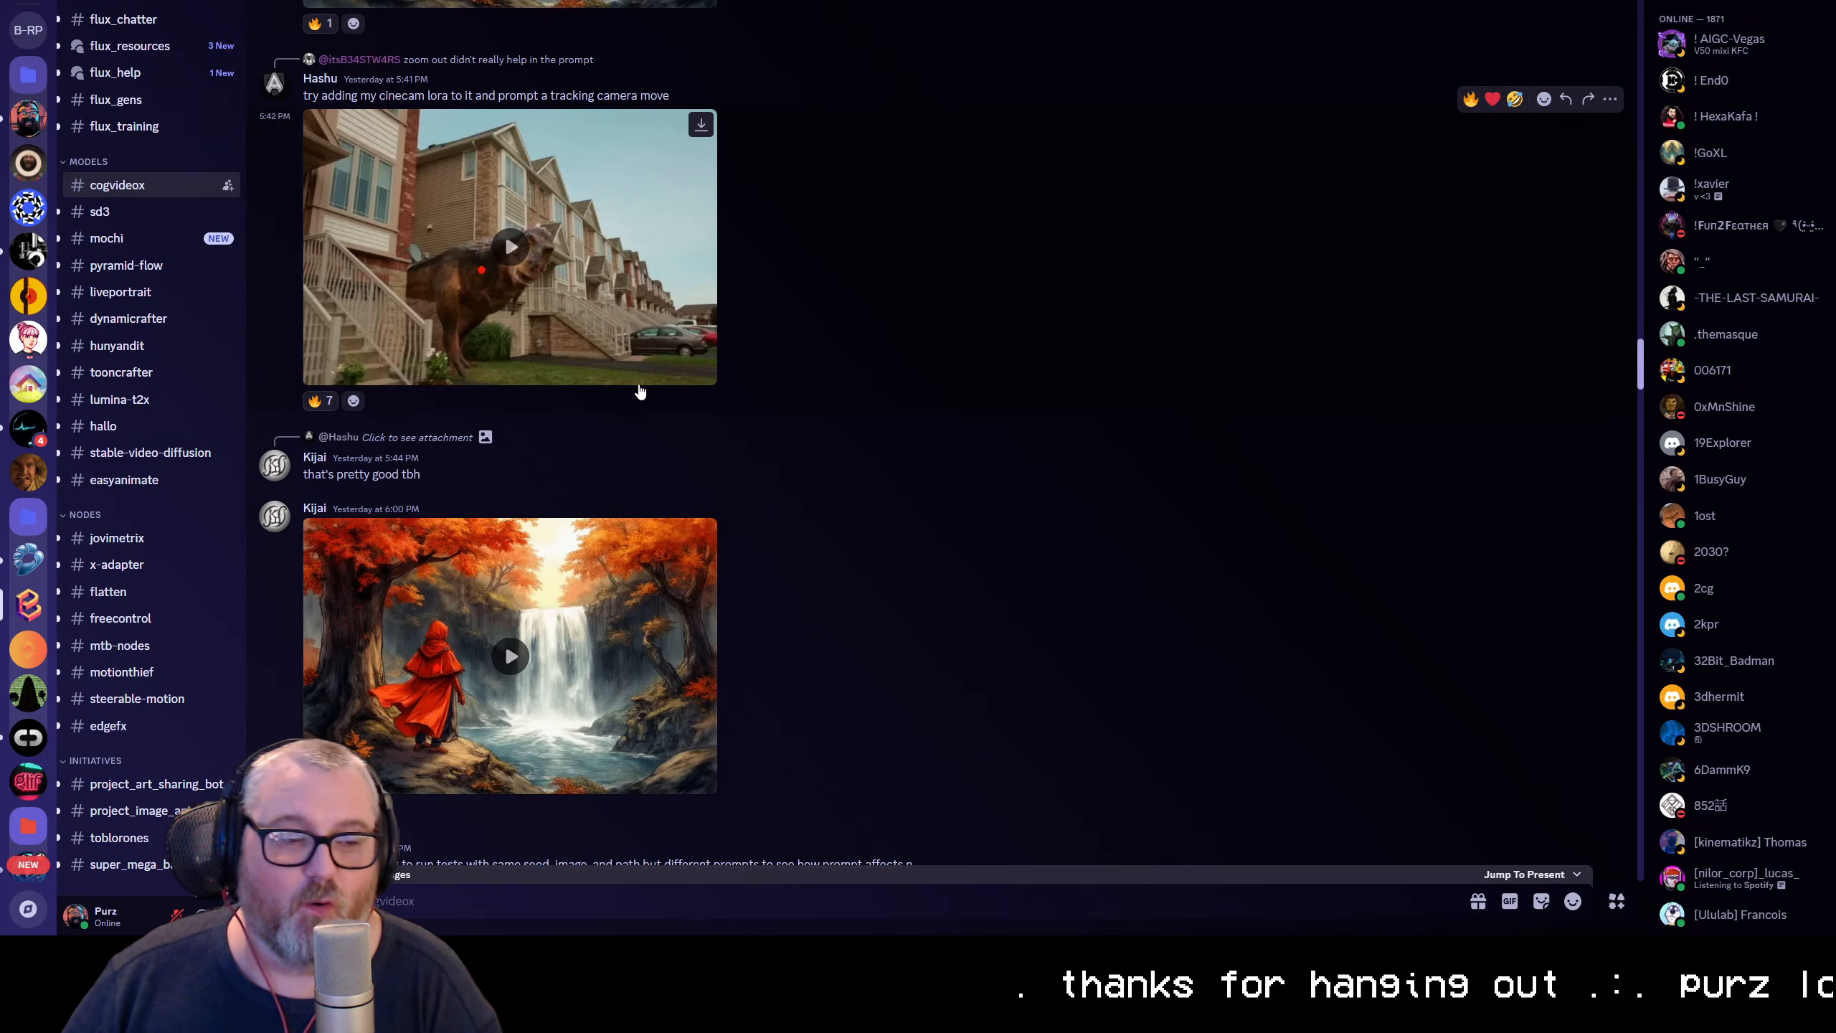
left_click(541, 246)
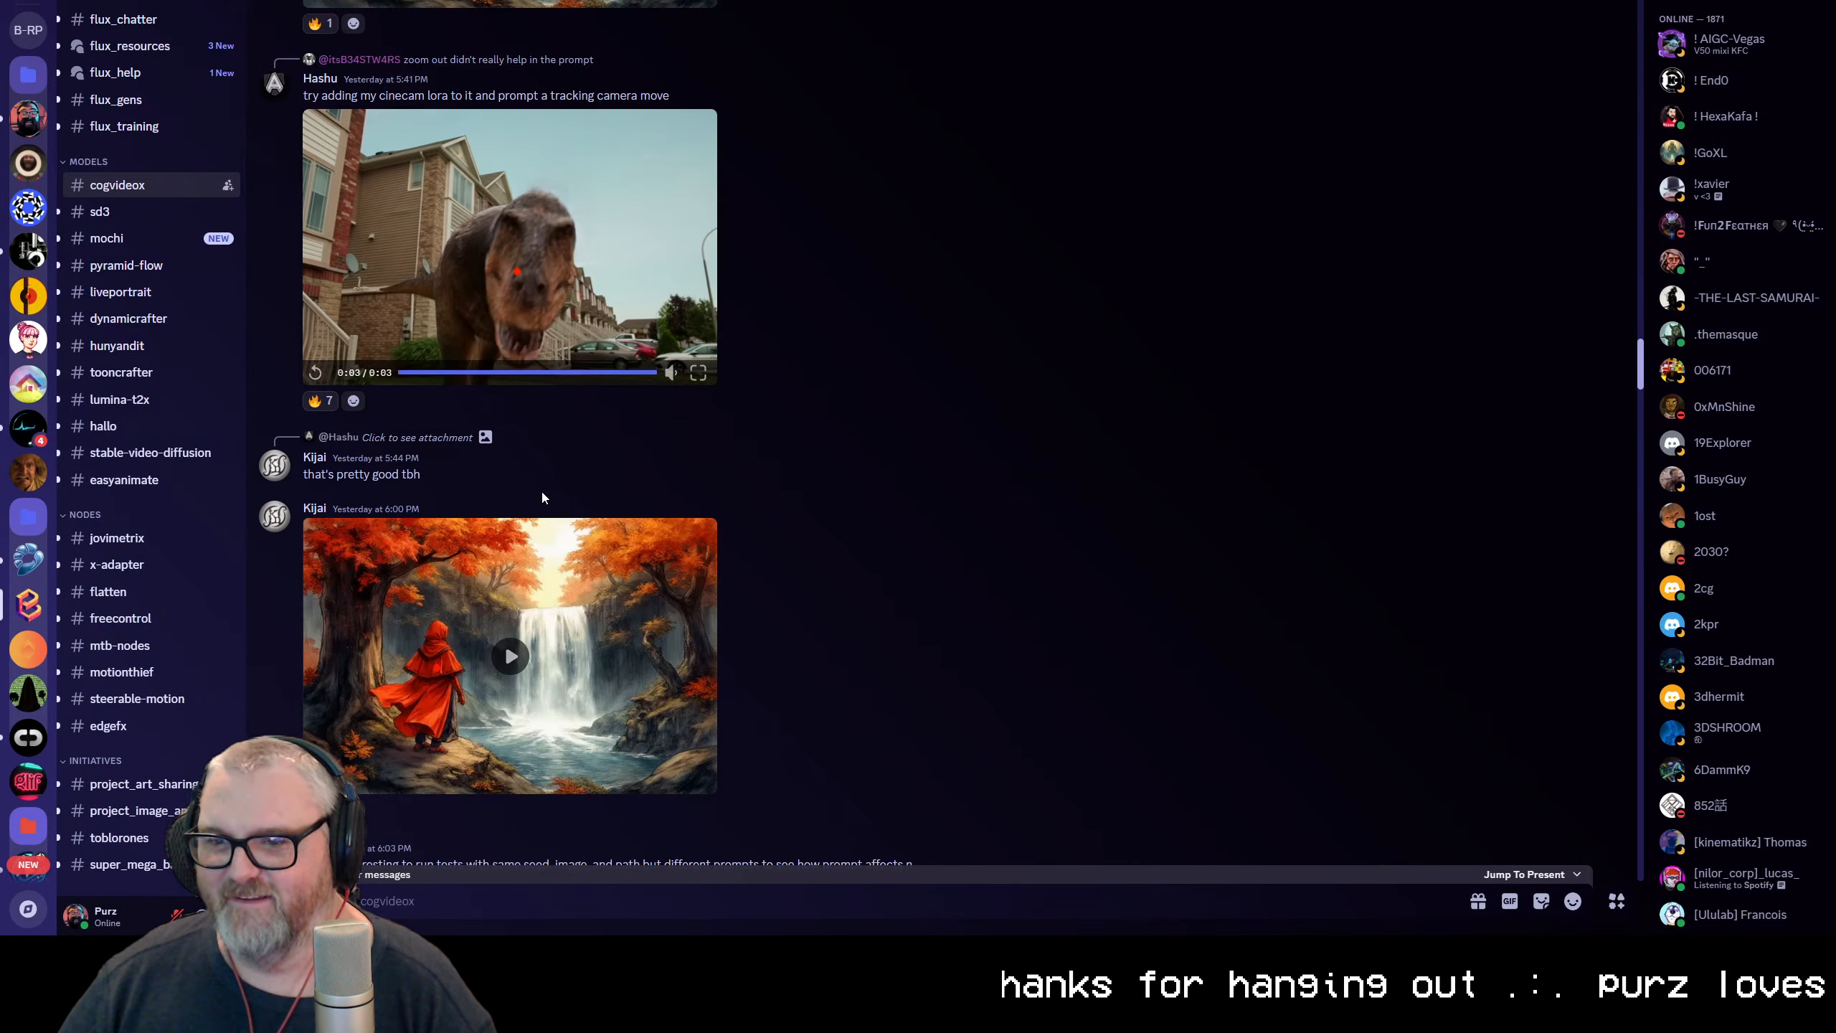
left_click(511, 655)
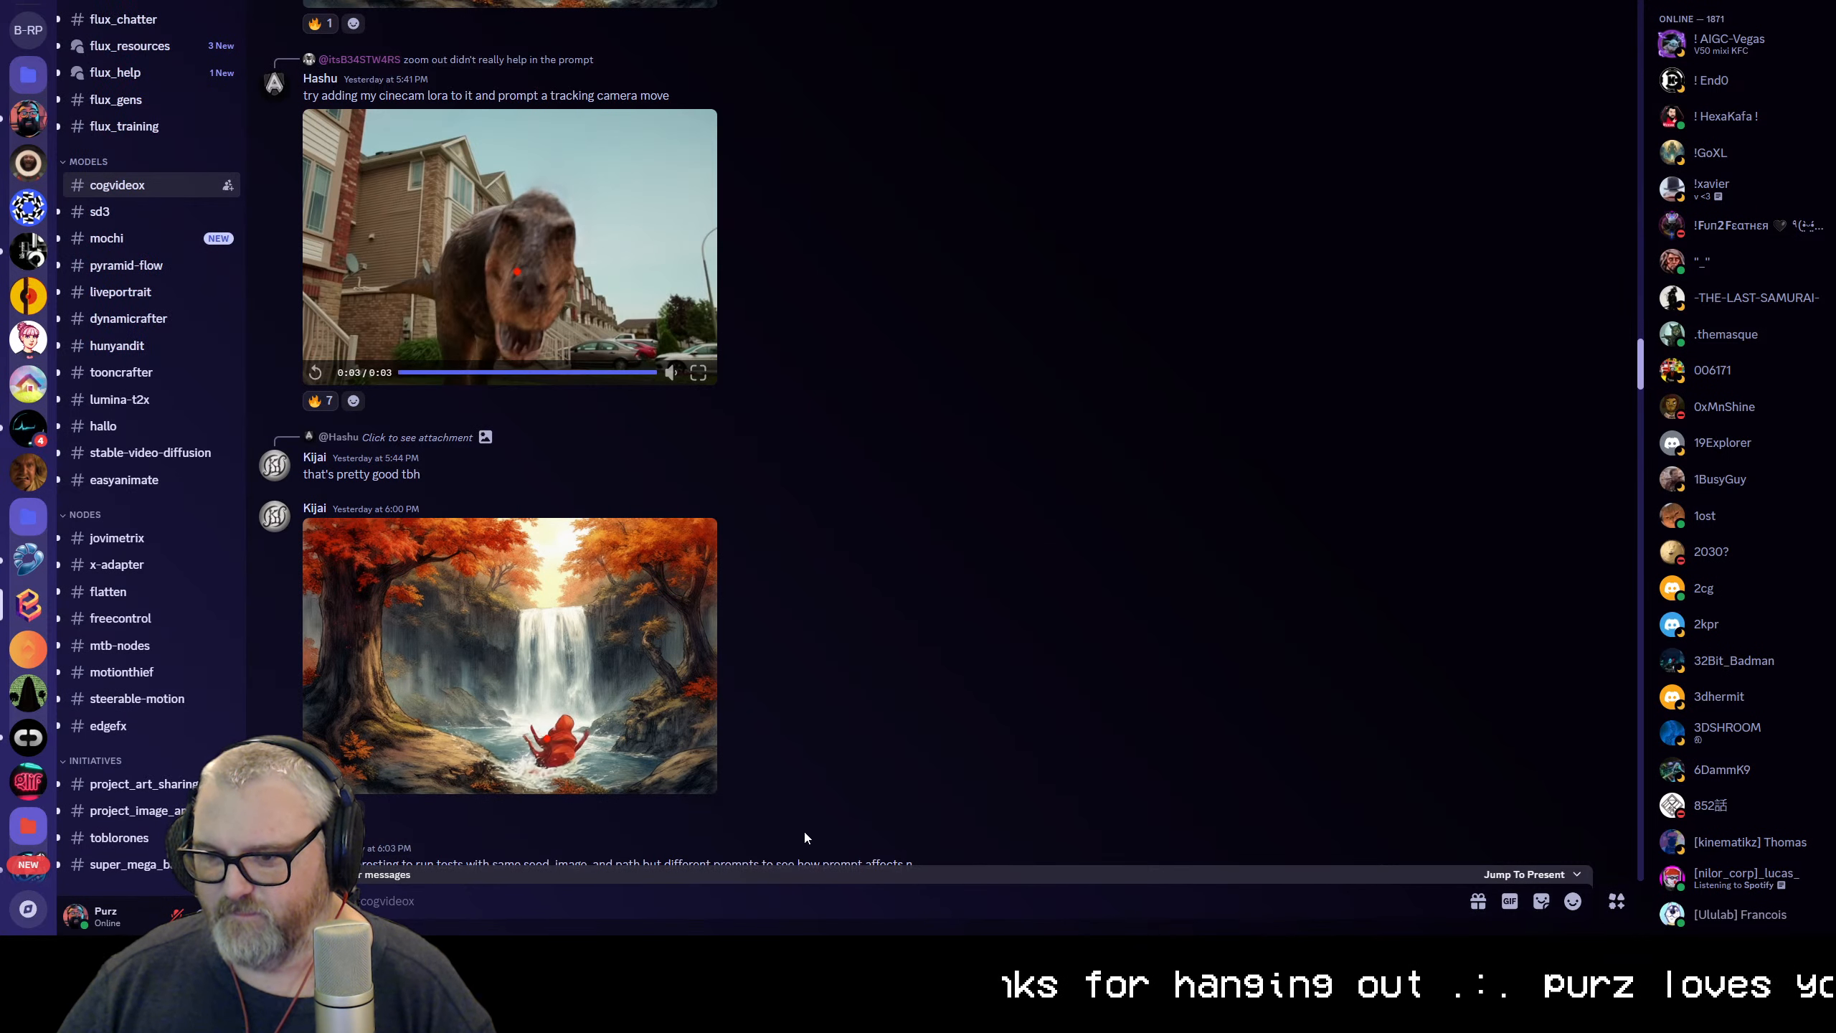
Find the earlier "whoa" video of the turtle wearing a top hat in the channel history and play it
scroll(602, 554, "up", 15)
scroll(598, 569, "up", 15)
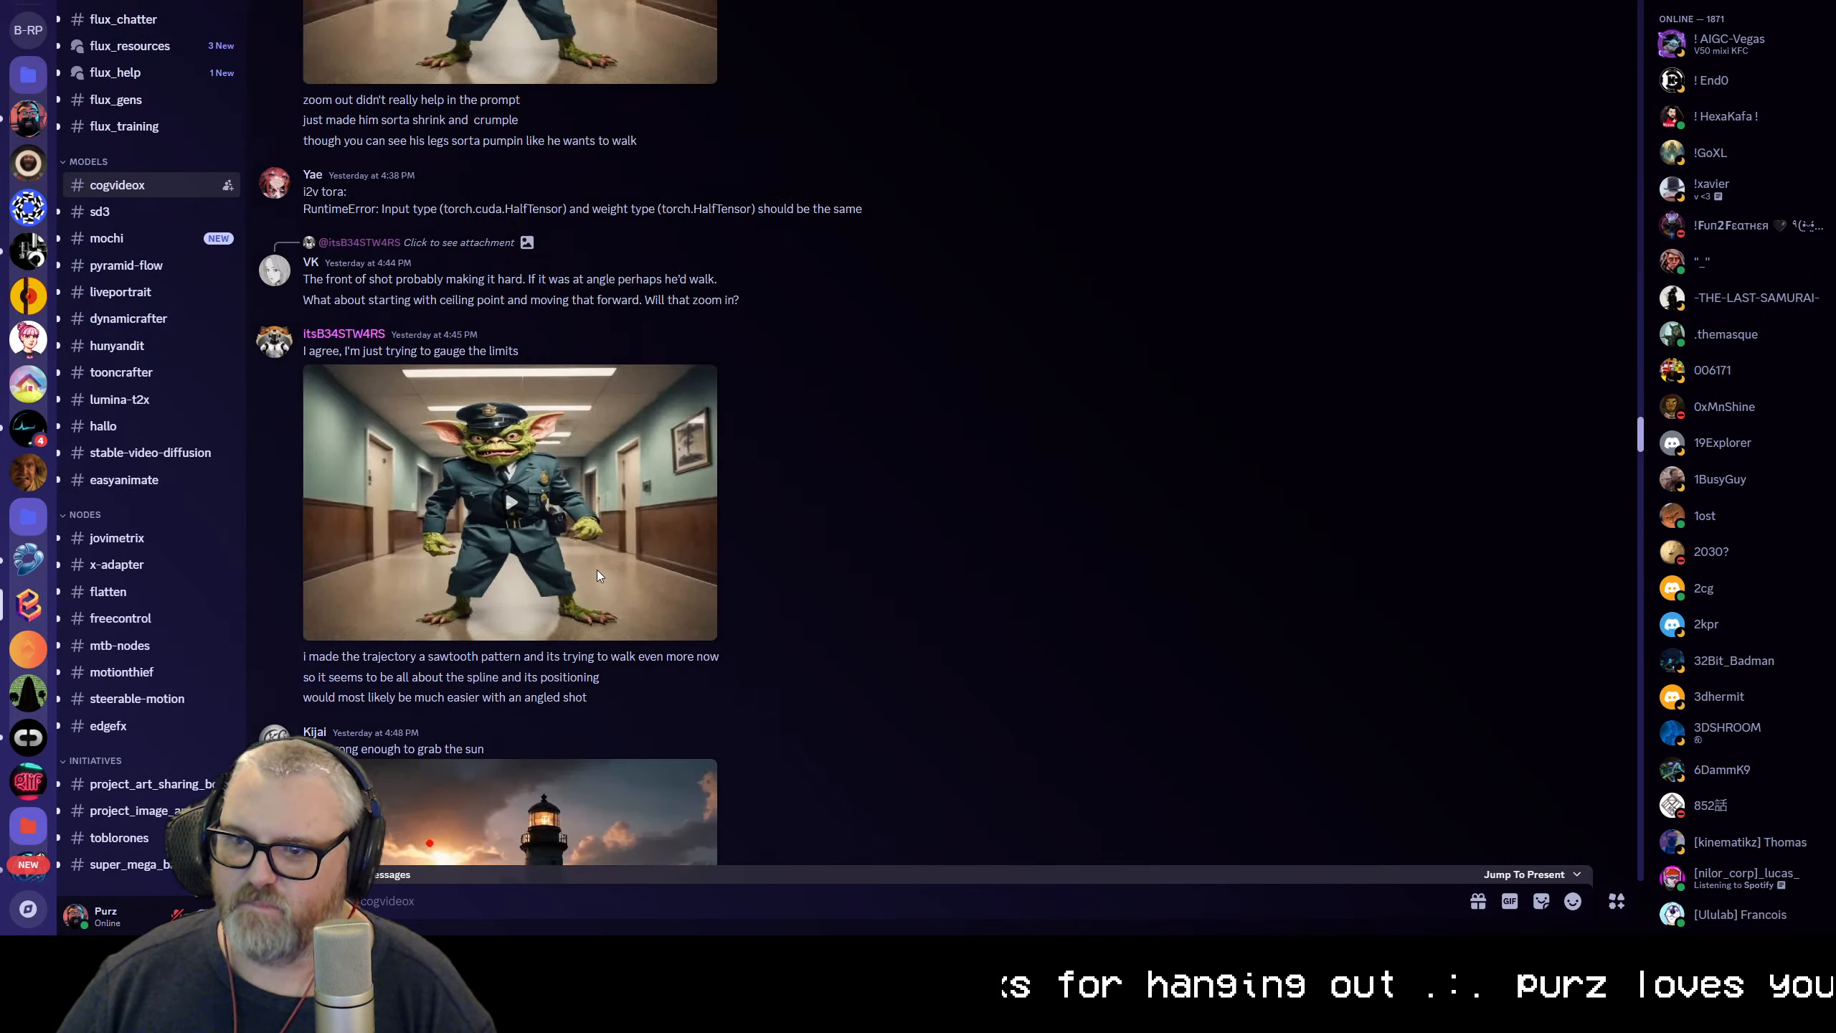
scroll(592, 531, "up", 15)
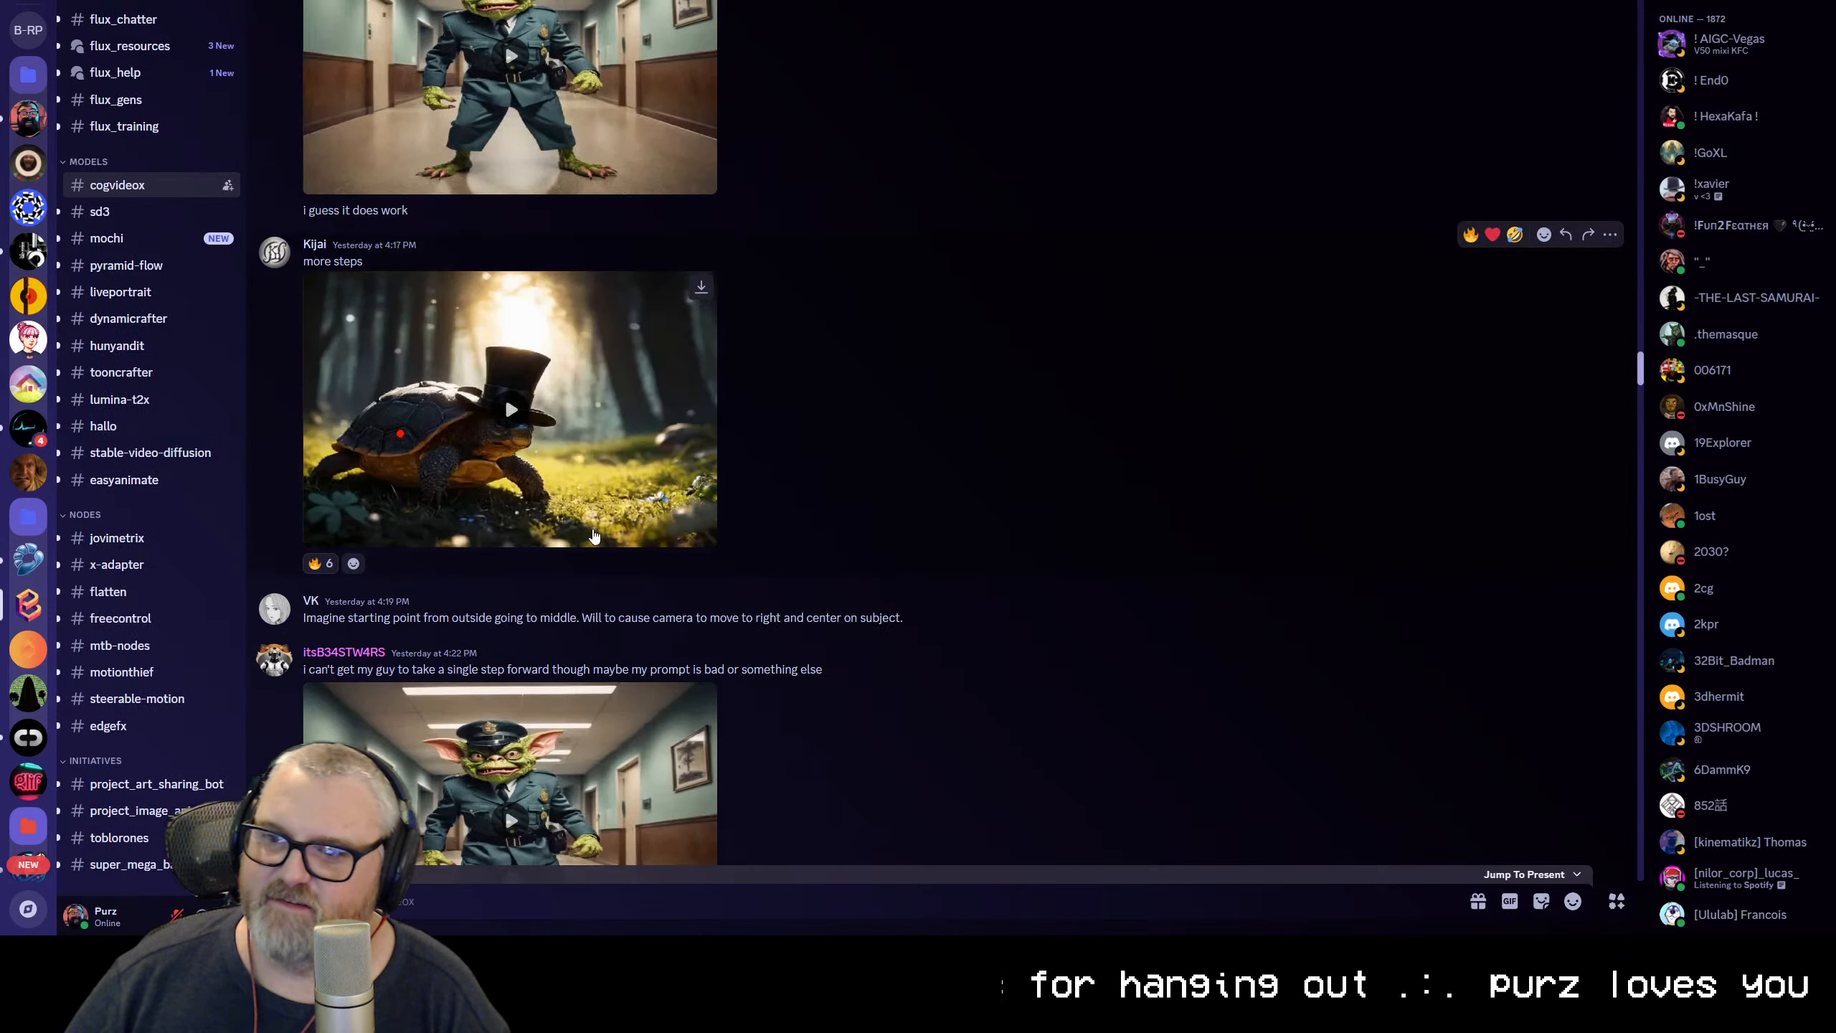
scroll(572, 516, "up", 5)
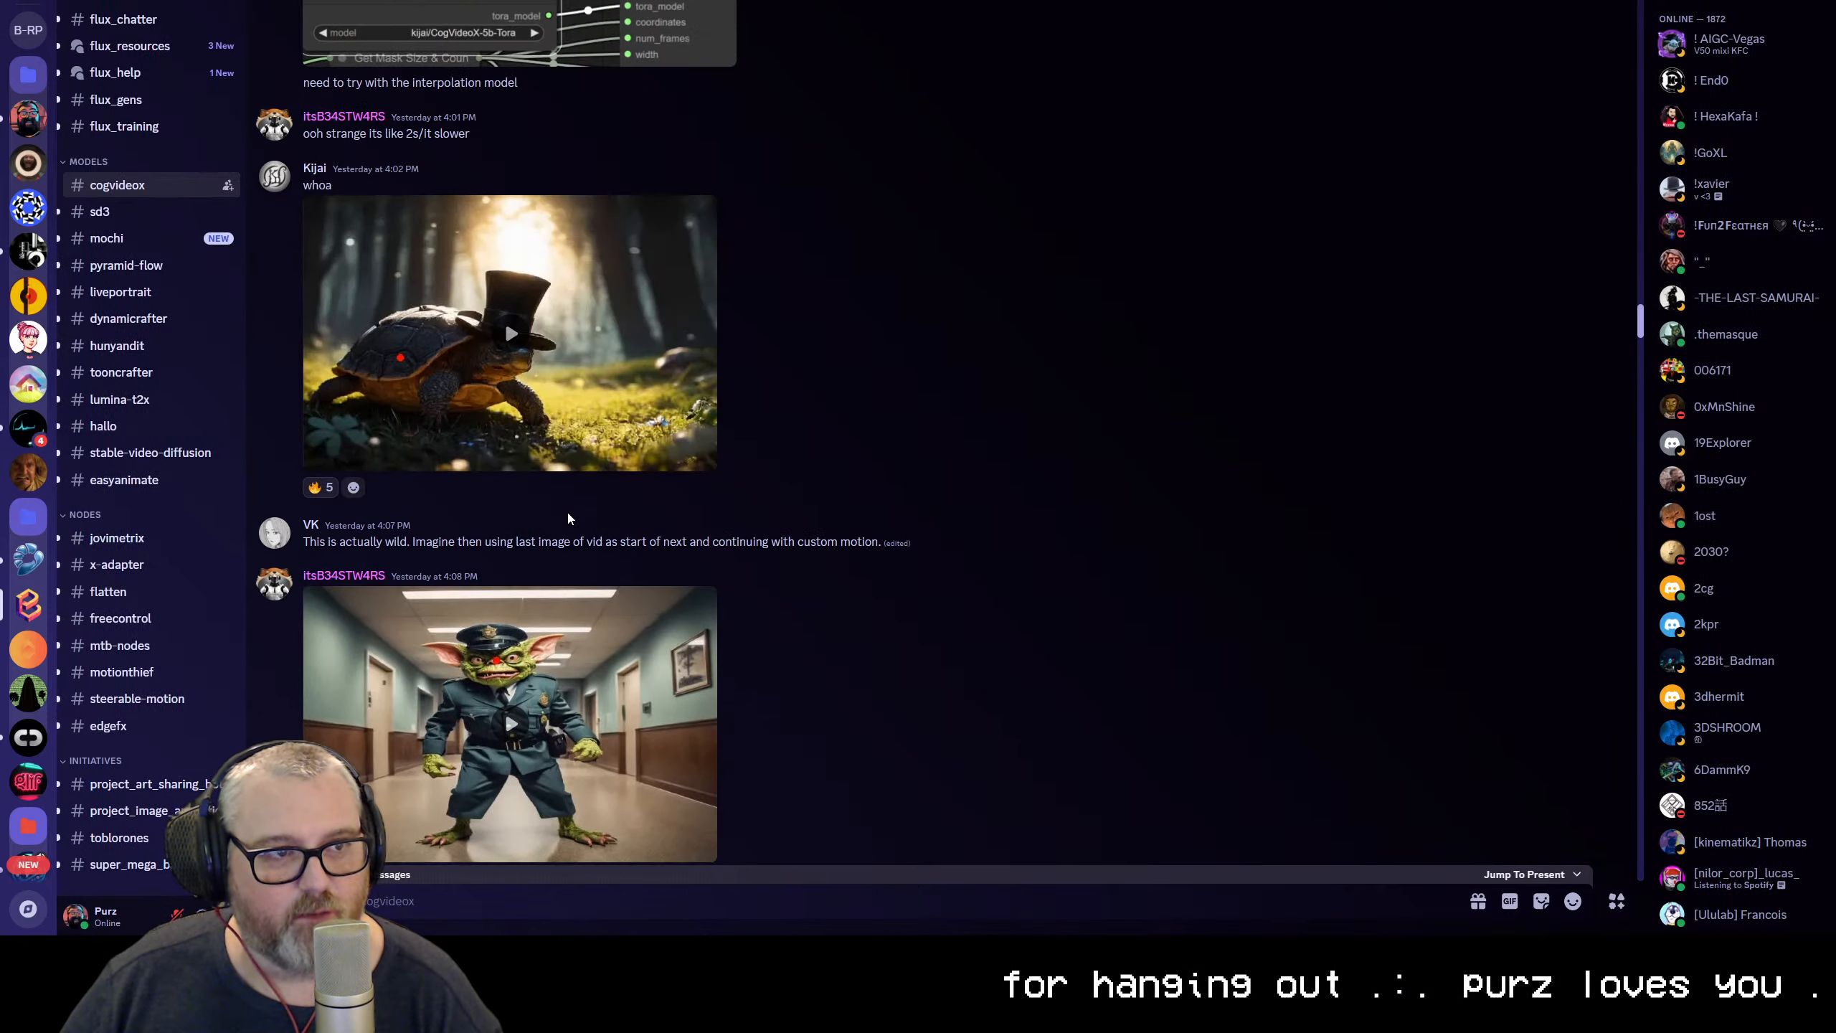
left_click(540, 366)
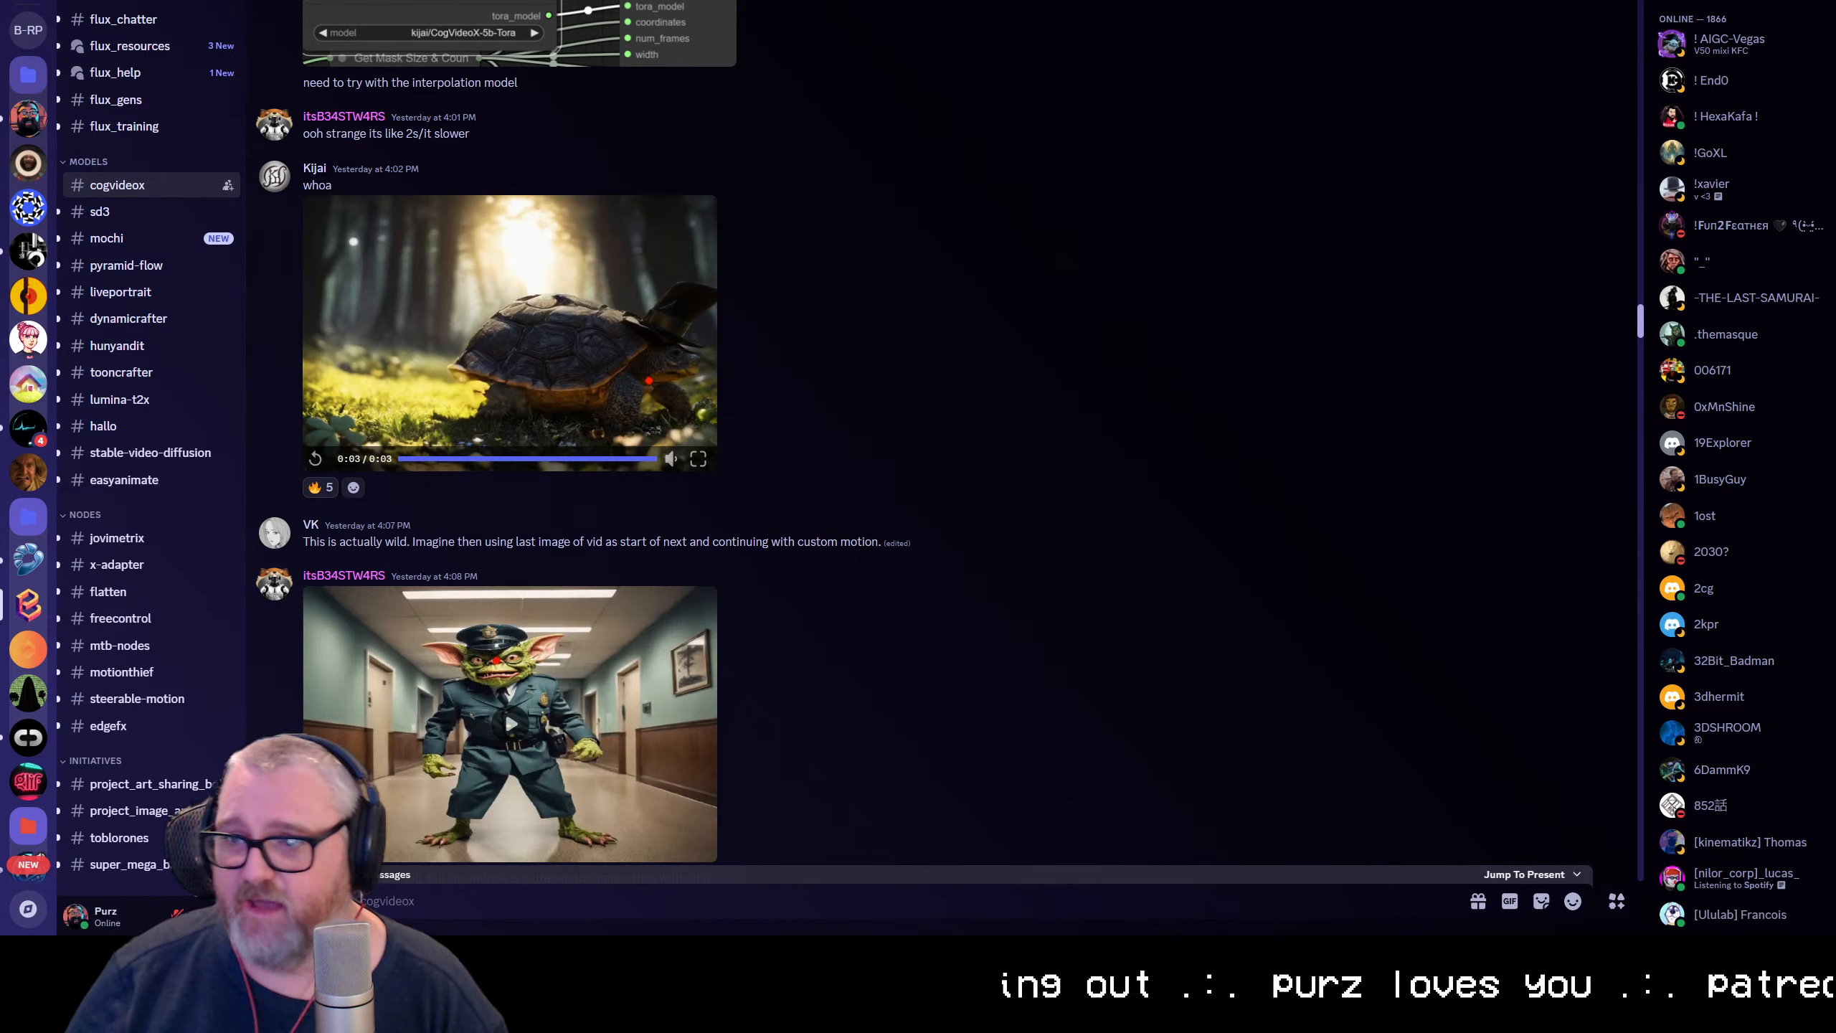
Switch to the browser, look up "kijai cog" and open the kijai/ComfyUI-CogVideoXWrapper repository on GitHub
key("alt+Tab")
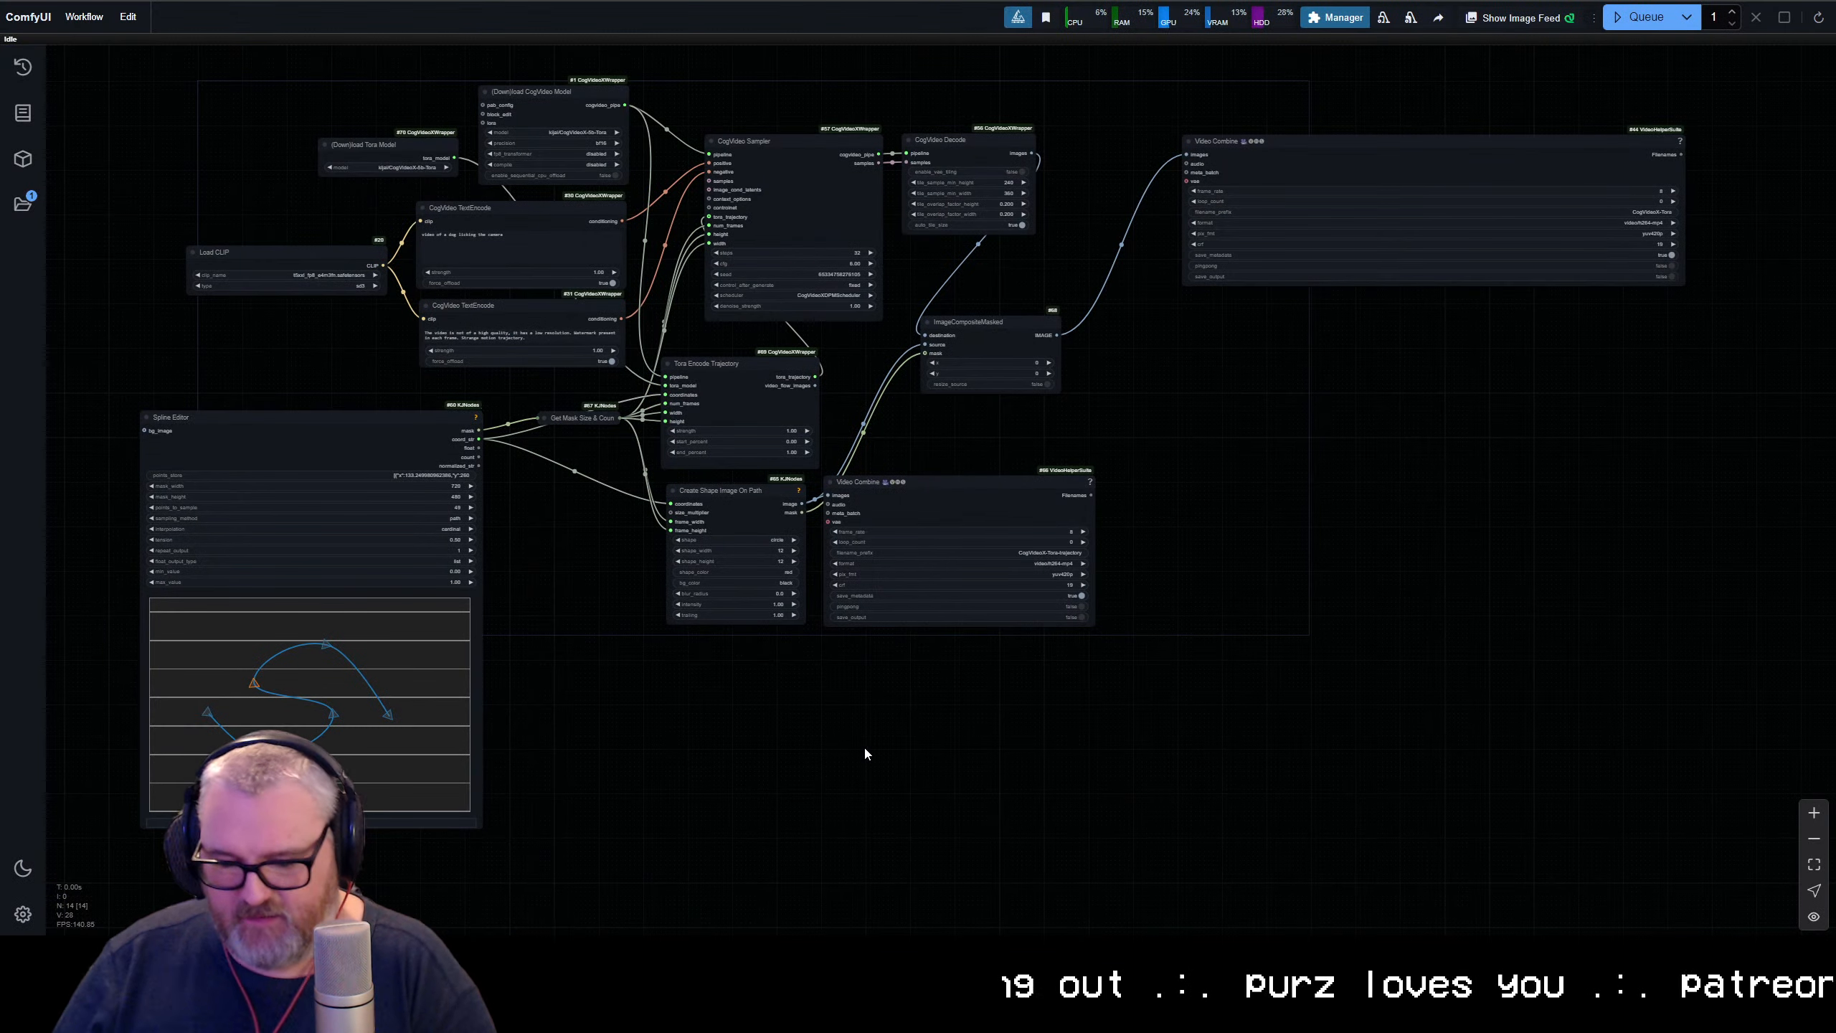
key("alt+Tab")
type("kijai cog")
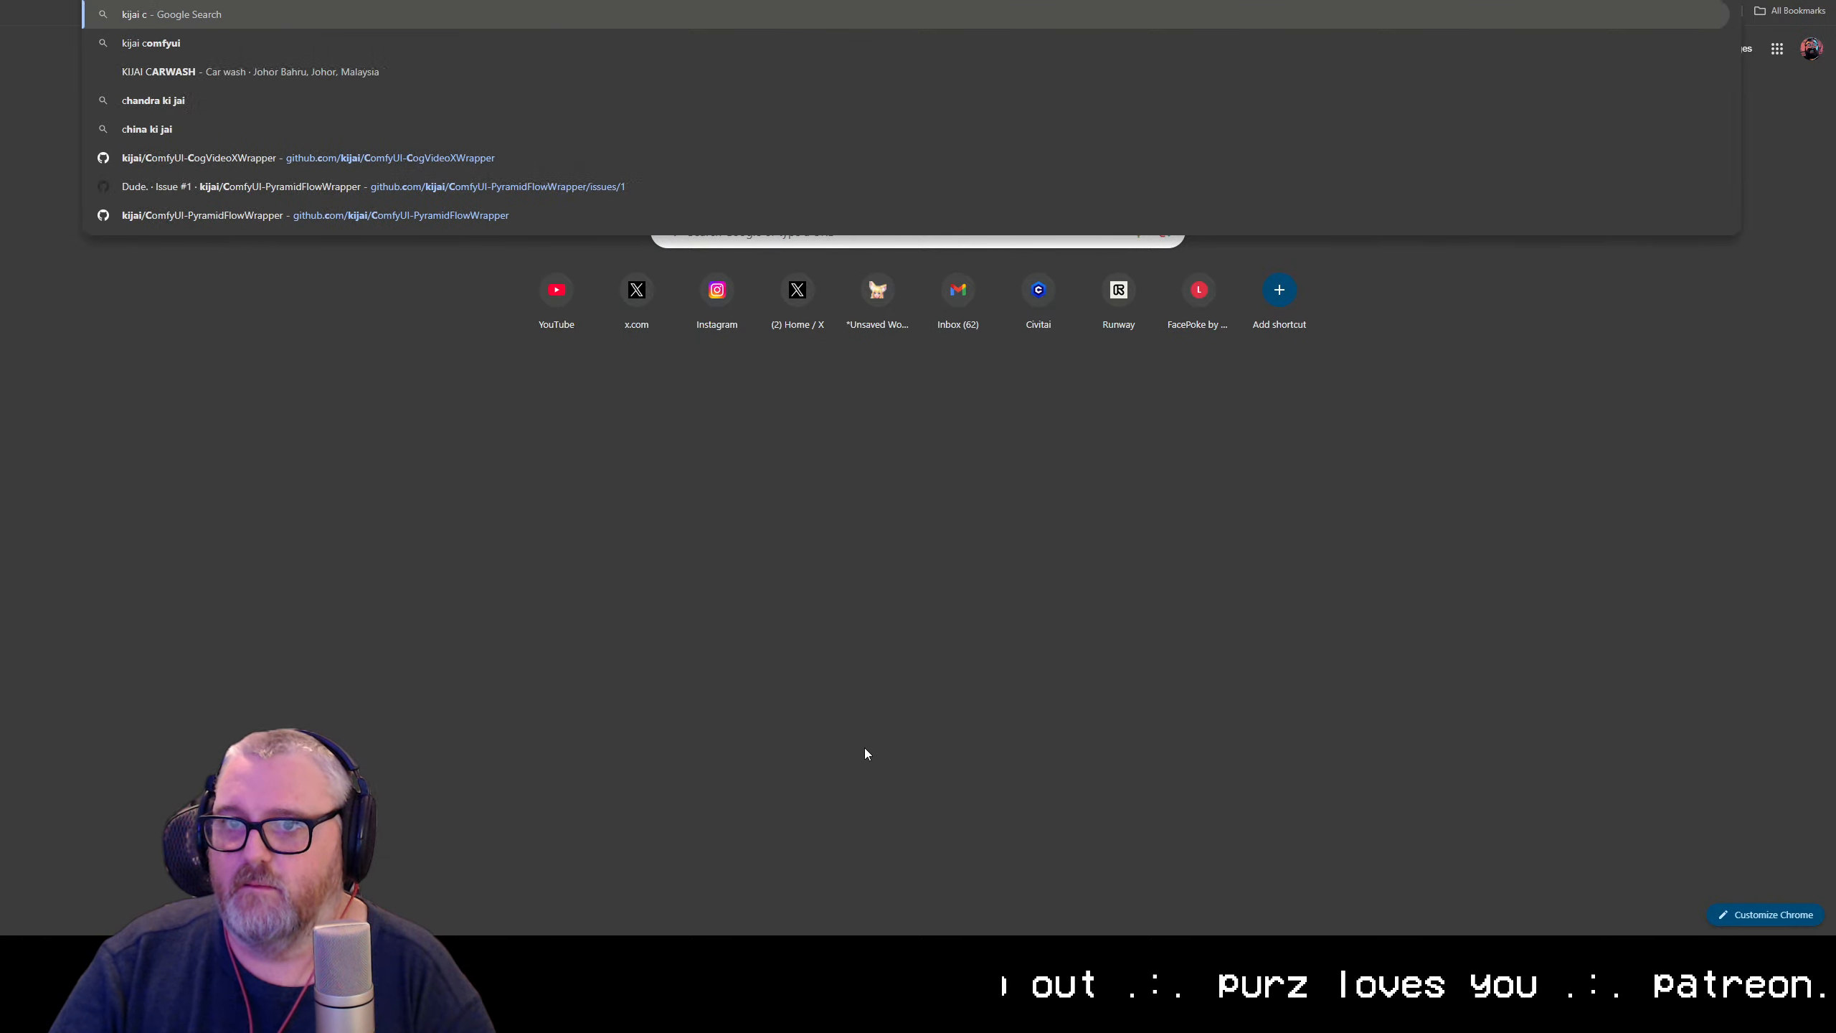
key("Down")
key("Down")
key("Down")
key("Down")
key("Down")
key("Down")
key("Down")
key("Return")
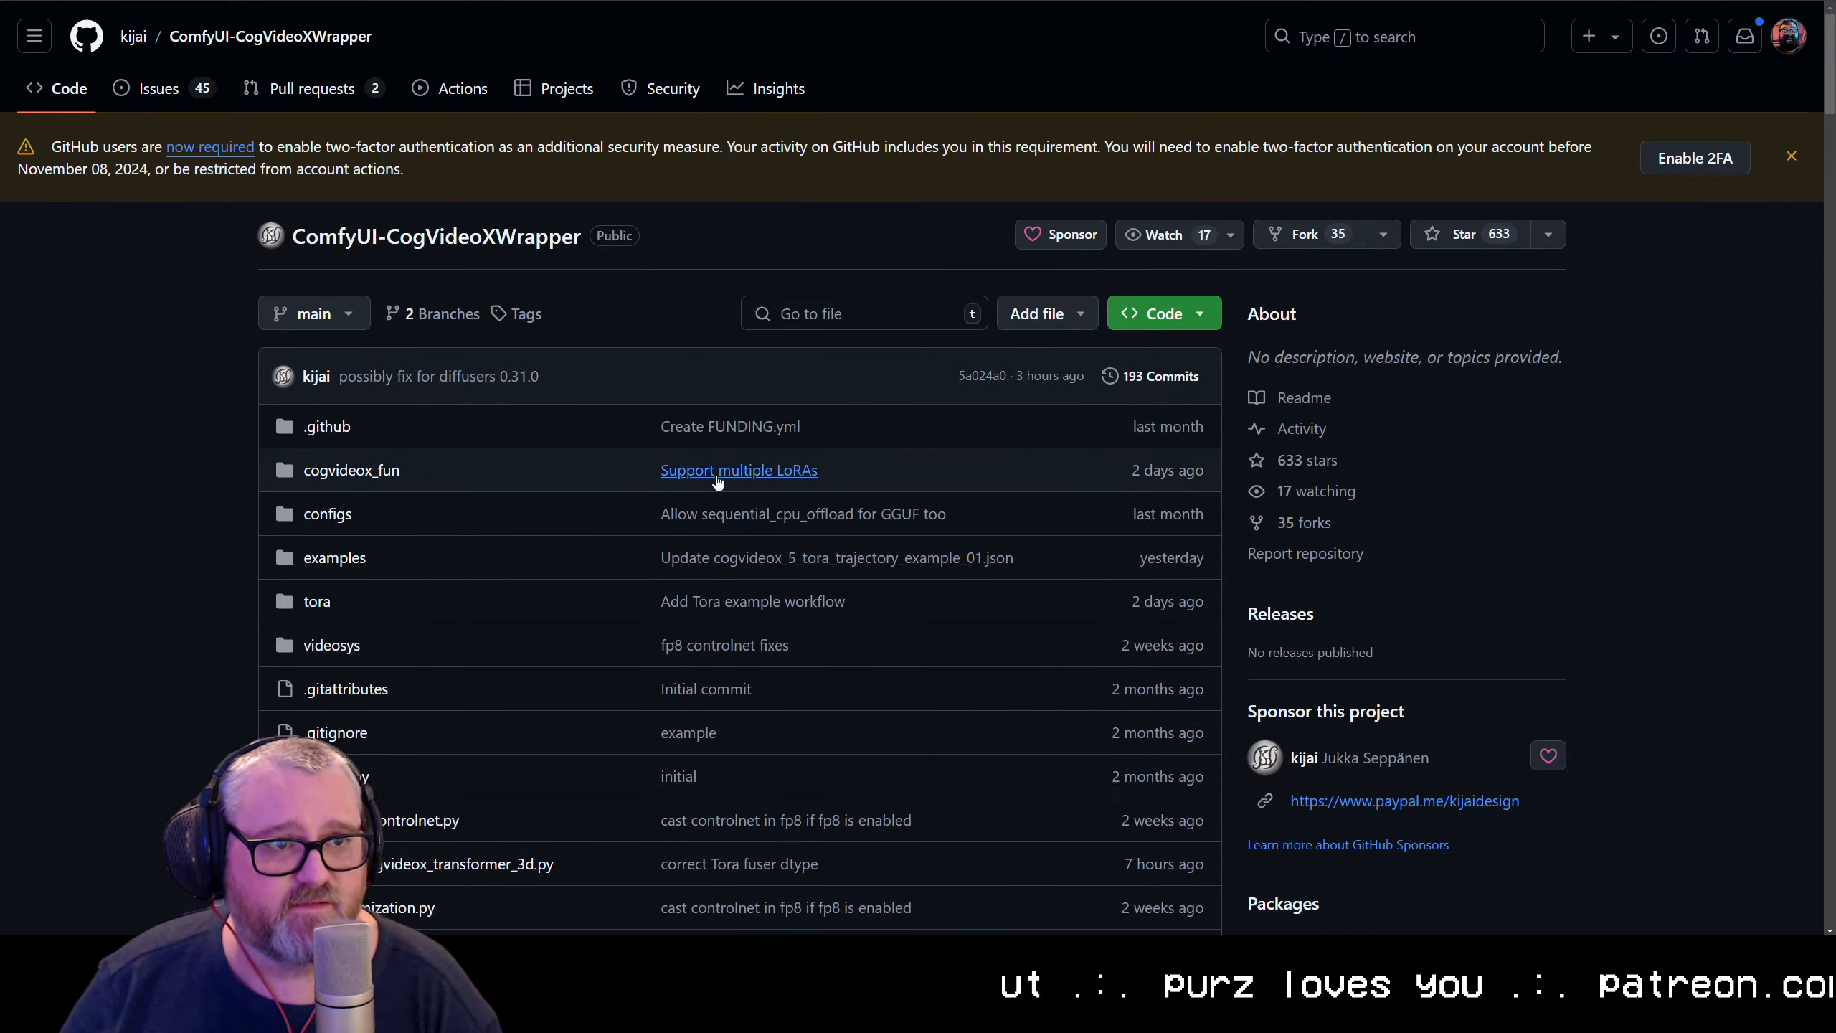
Look over the Tora section of the repository's README, and open the examples folder with the workflow files
scroll(583, 452, "down", 10)
scroll(673, 499, "down", 4)
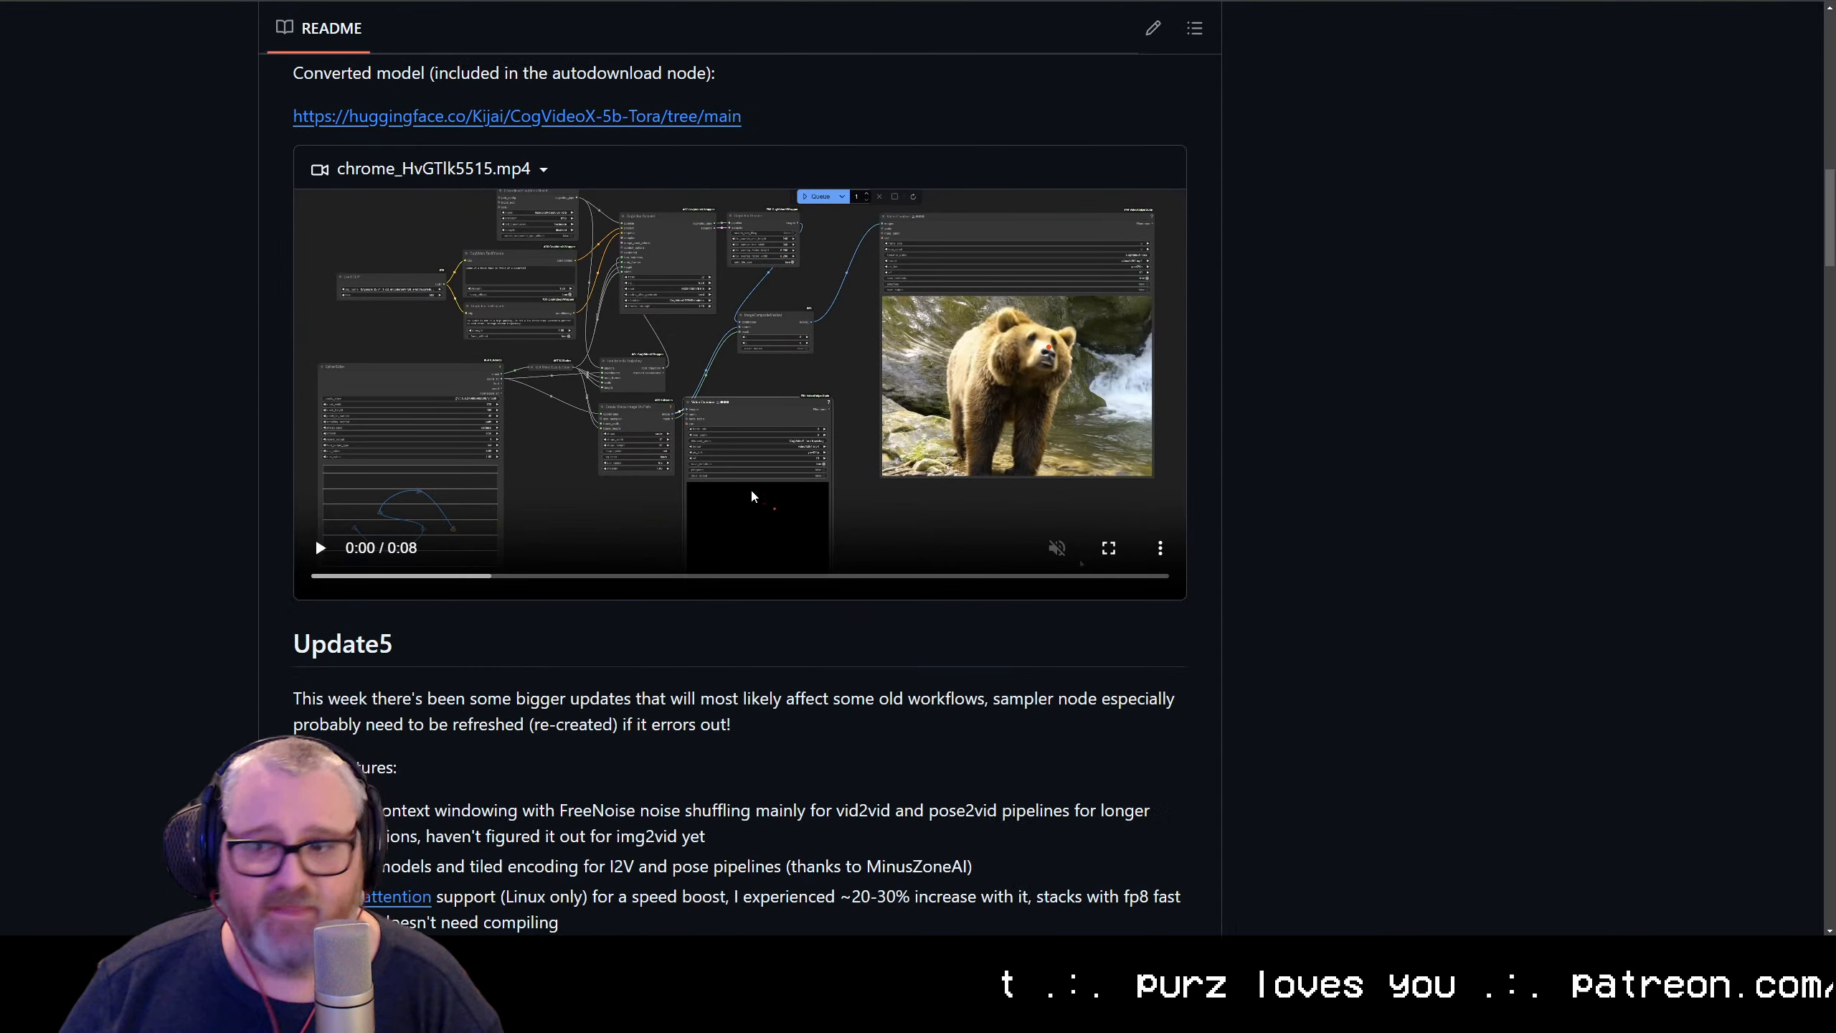
scroll(315, 536, "up", 15)
scroll(438, 516, "up", 3)
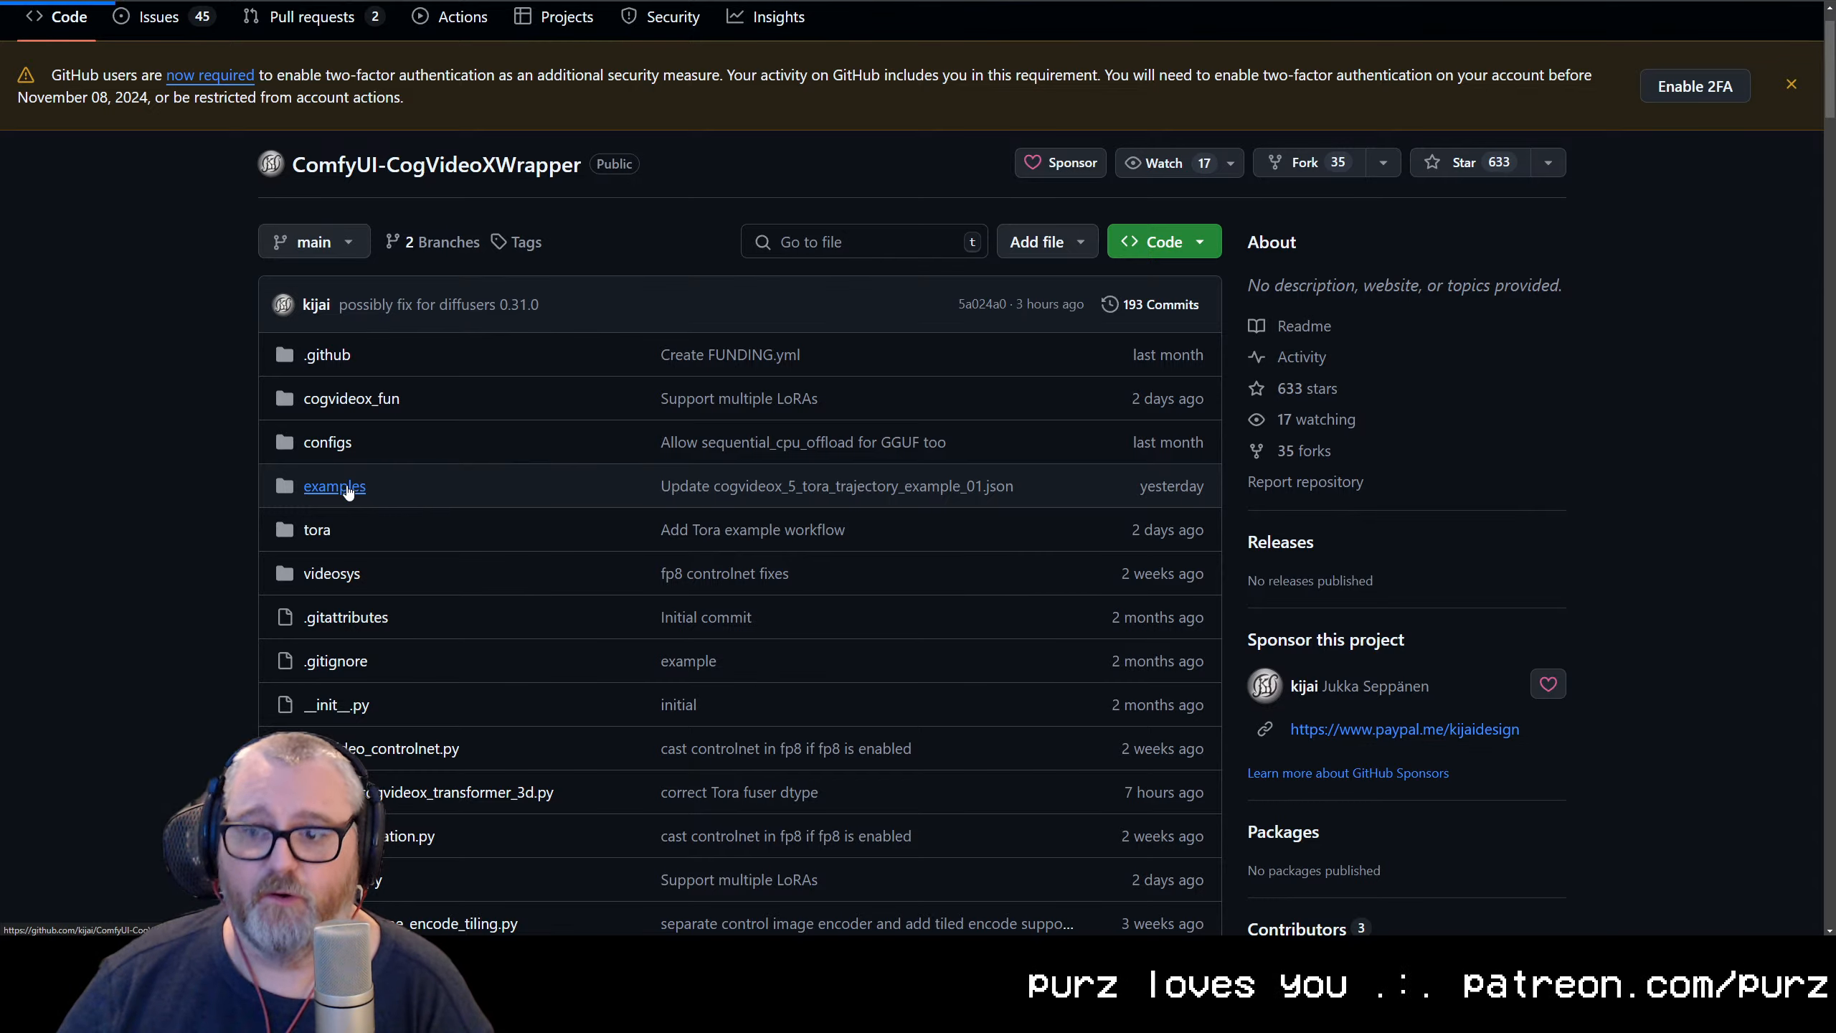
left_click(361, 485)
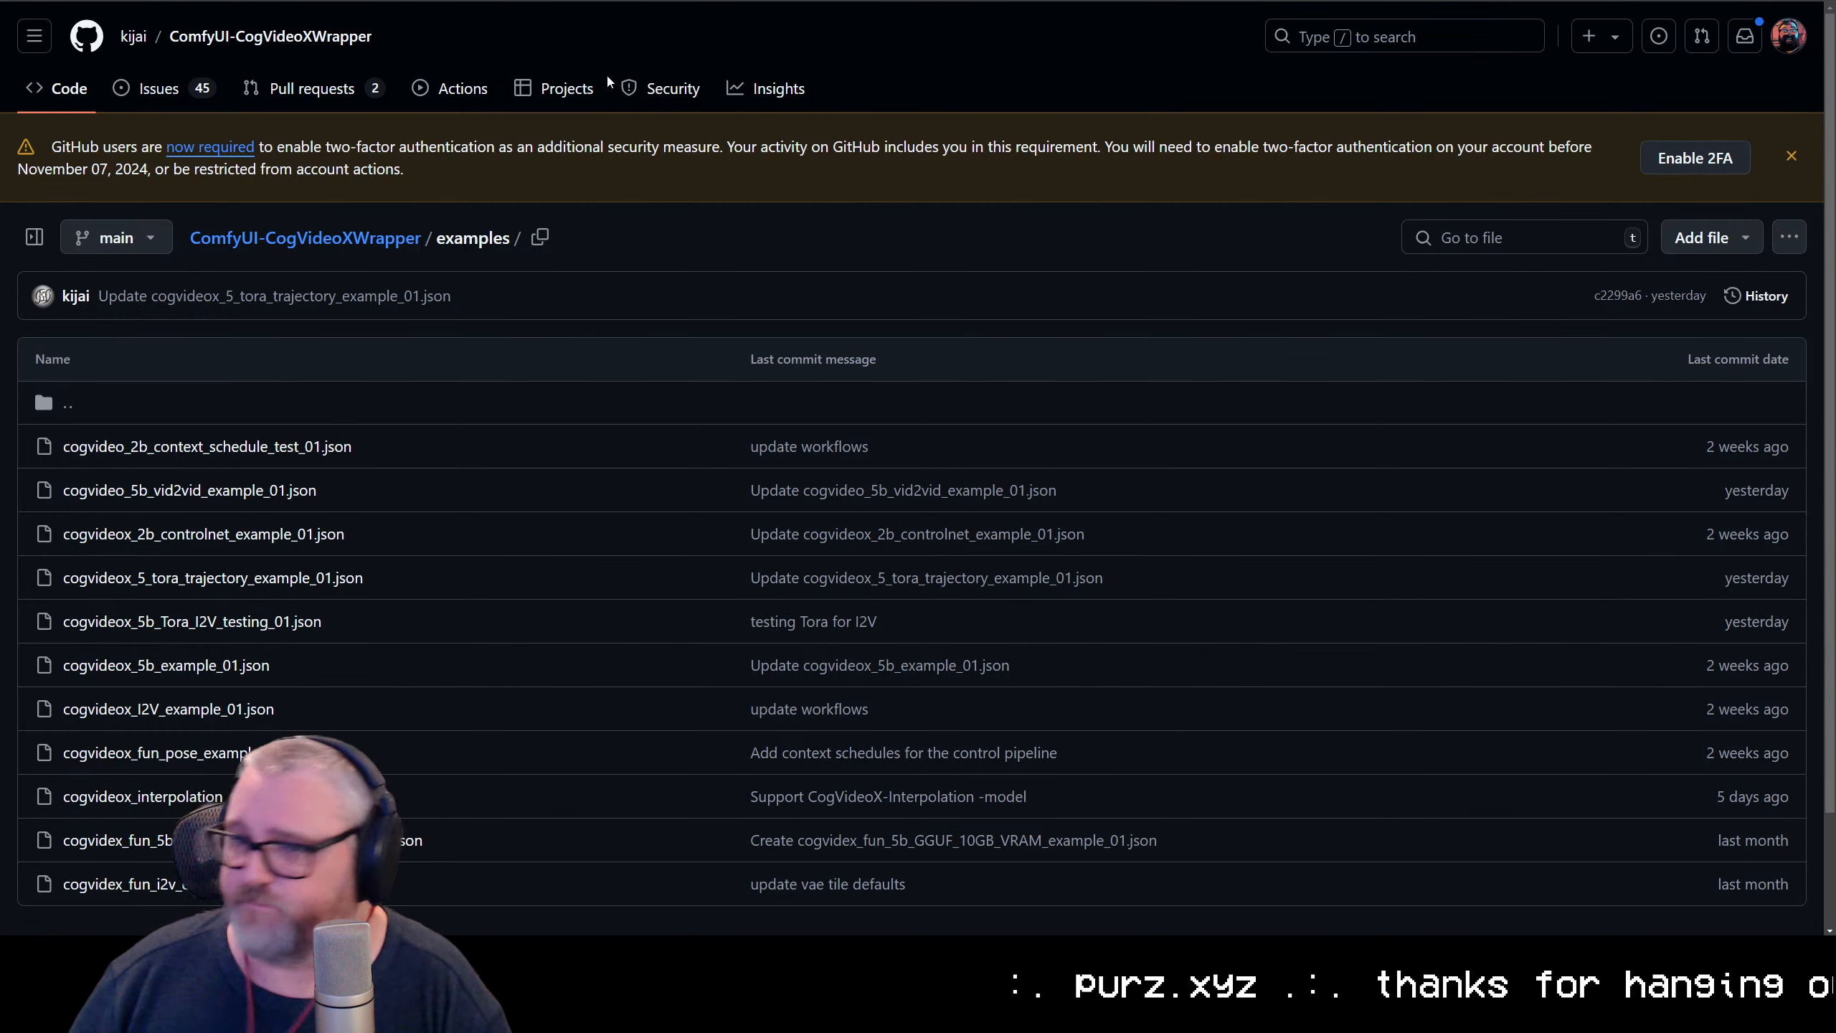
Go to vast.ai, open its cloud console, and bring the browser window back to full size
left_click(651, 0)
type("vast.")
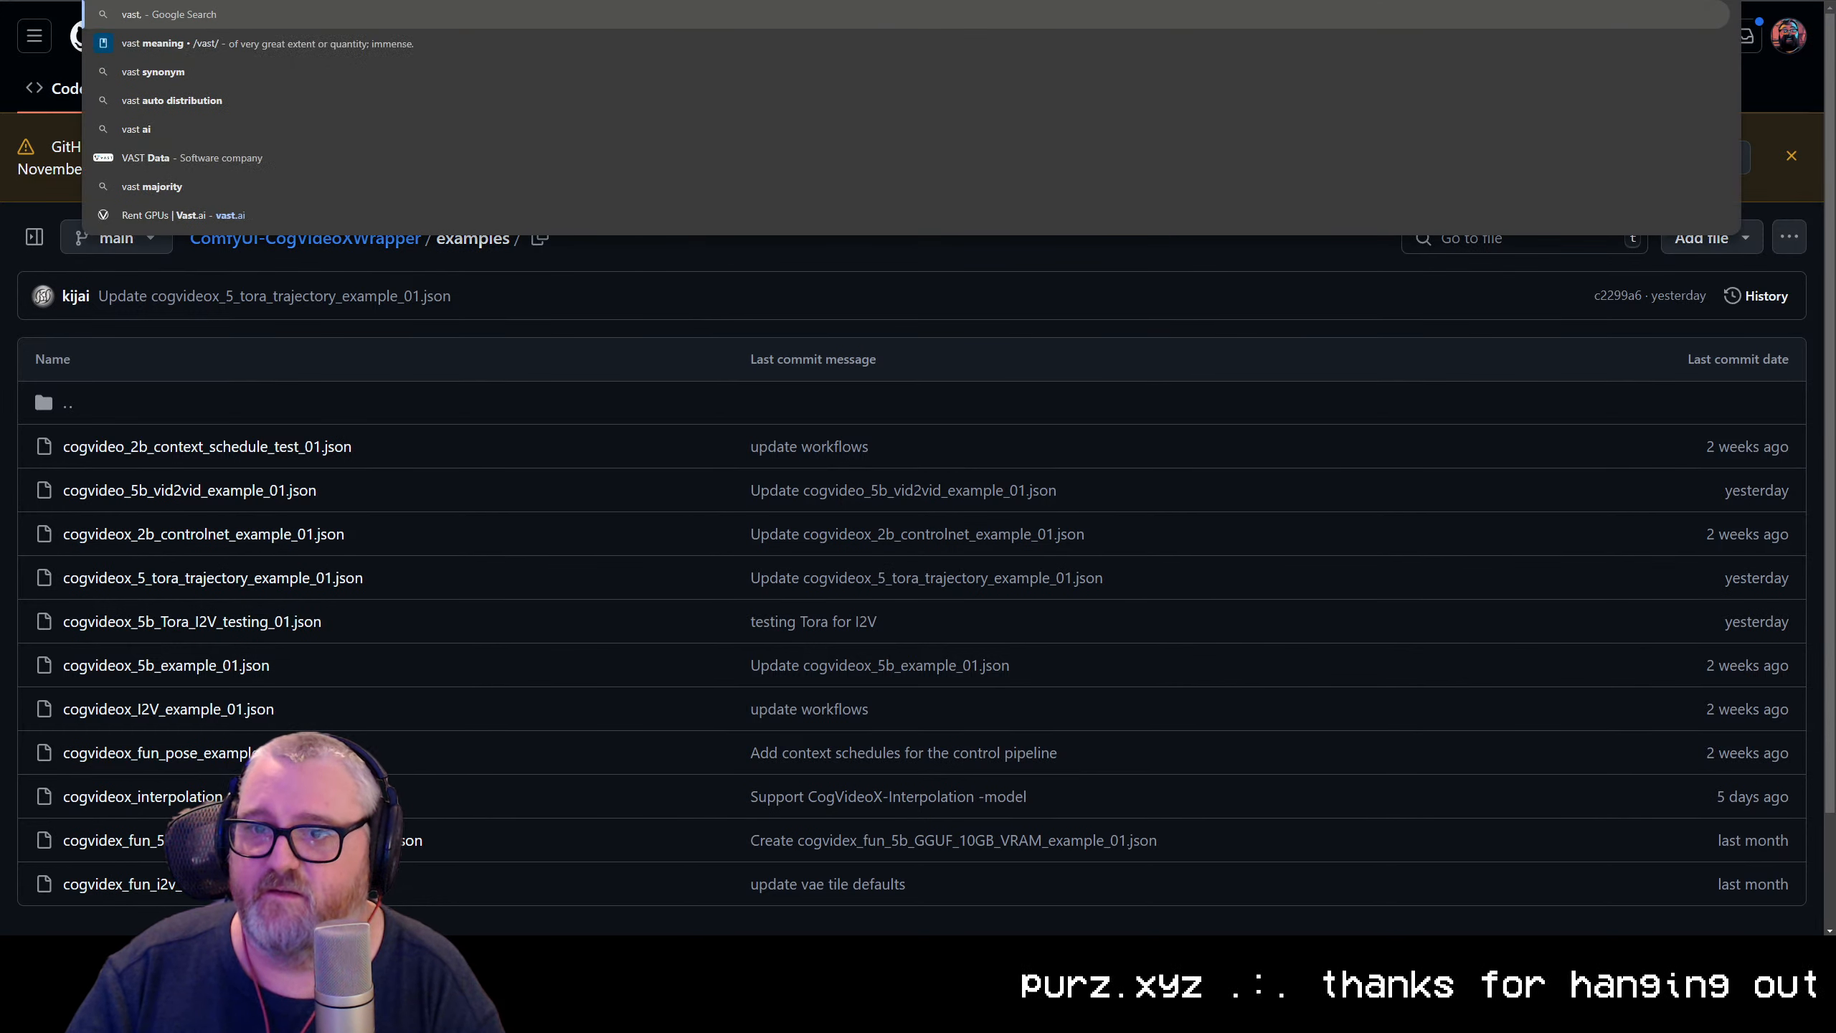
type("ai")
key("Return")
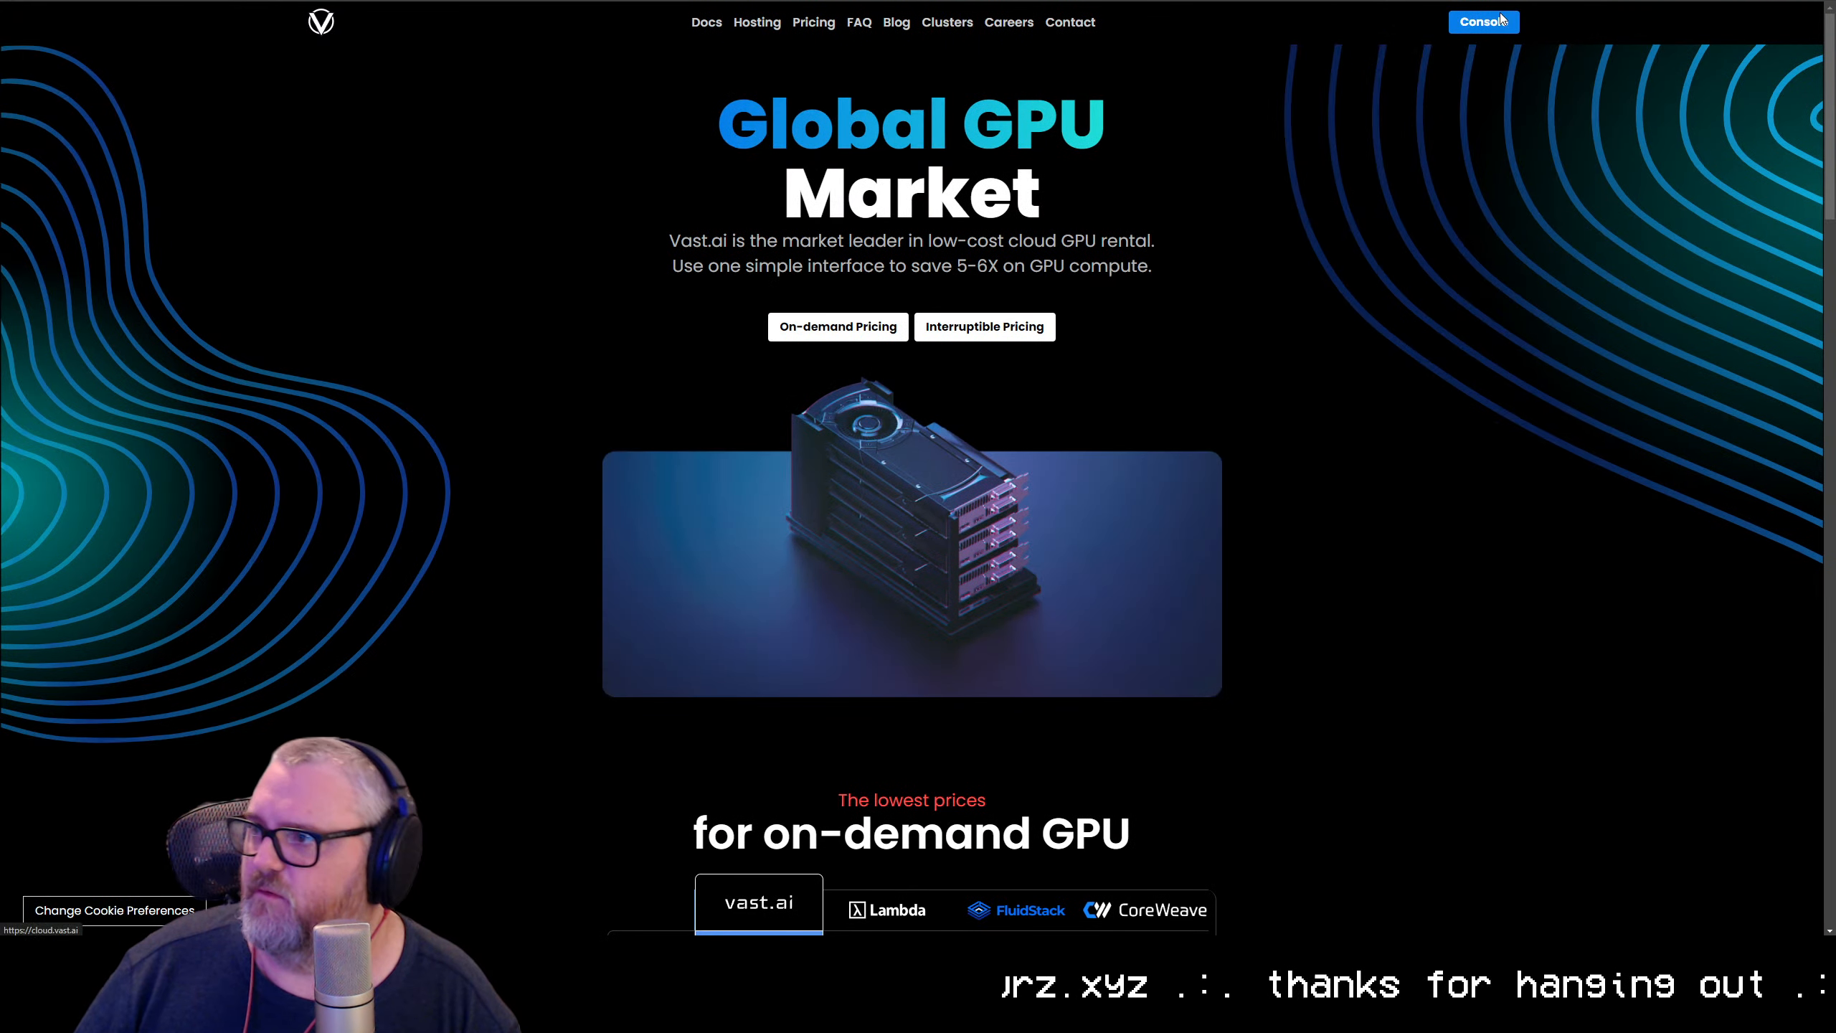
left_click(1499, 22)
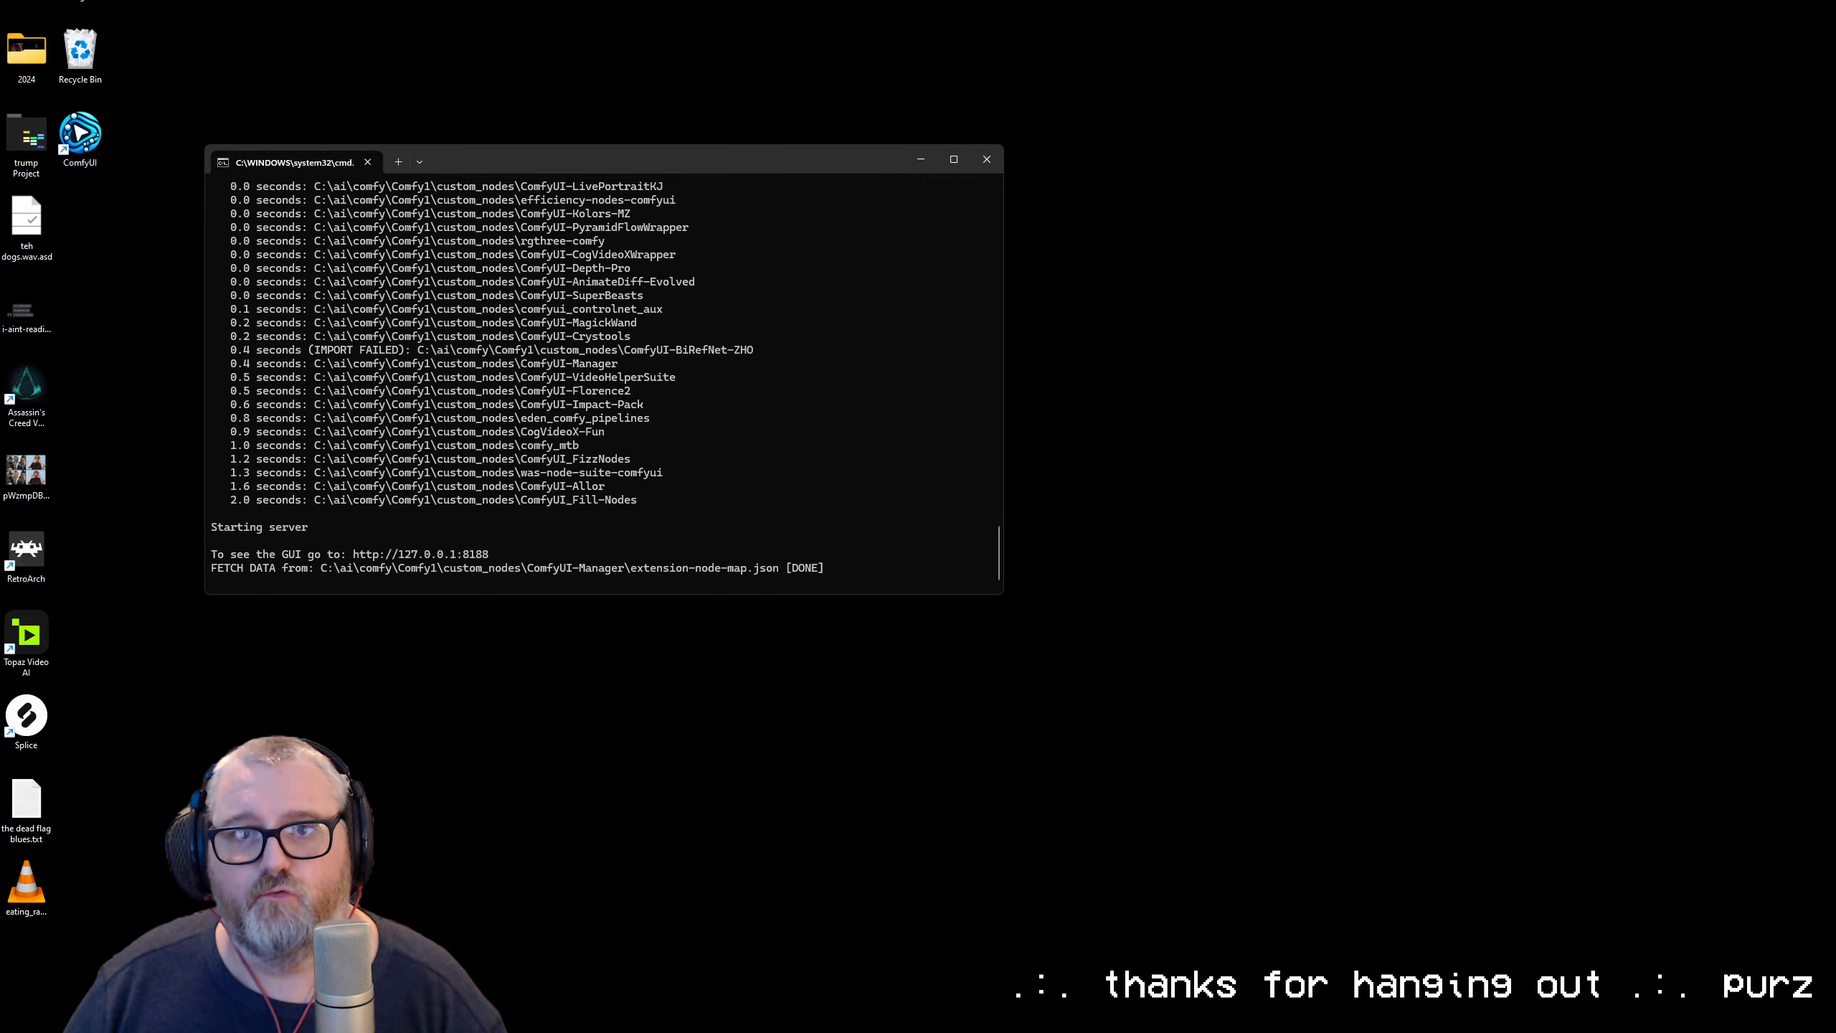
left_click_drag(0, 80, 802, 101)
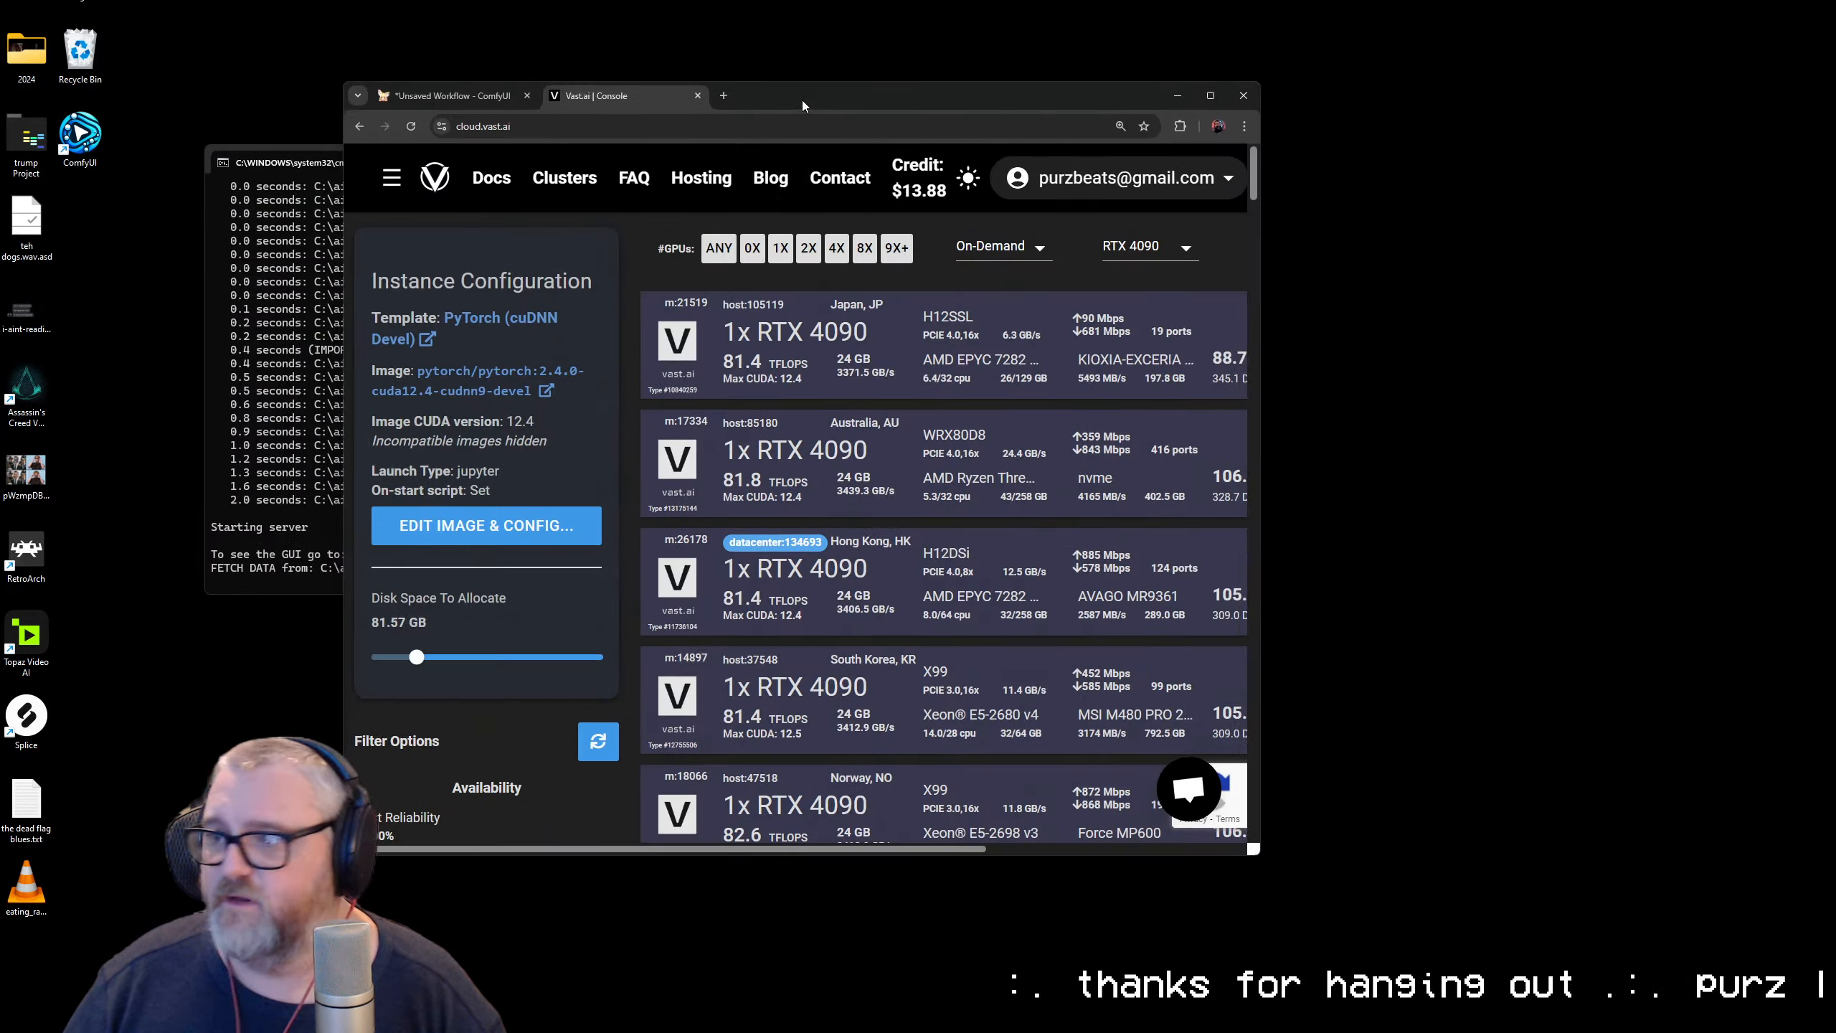
double_click(802, 100)
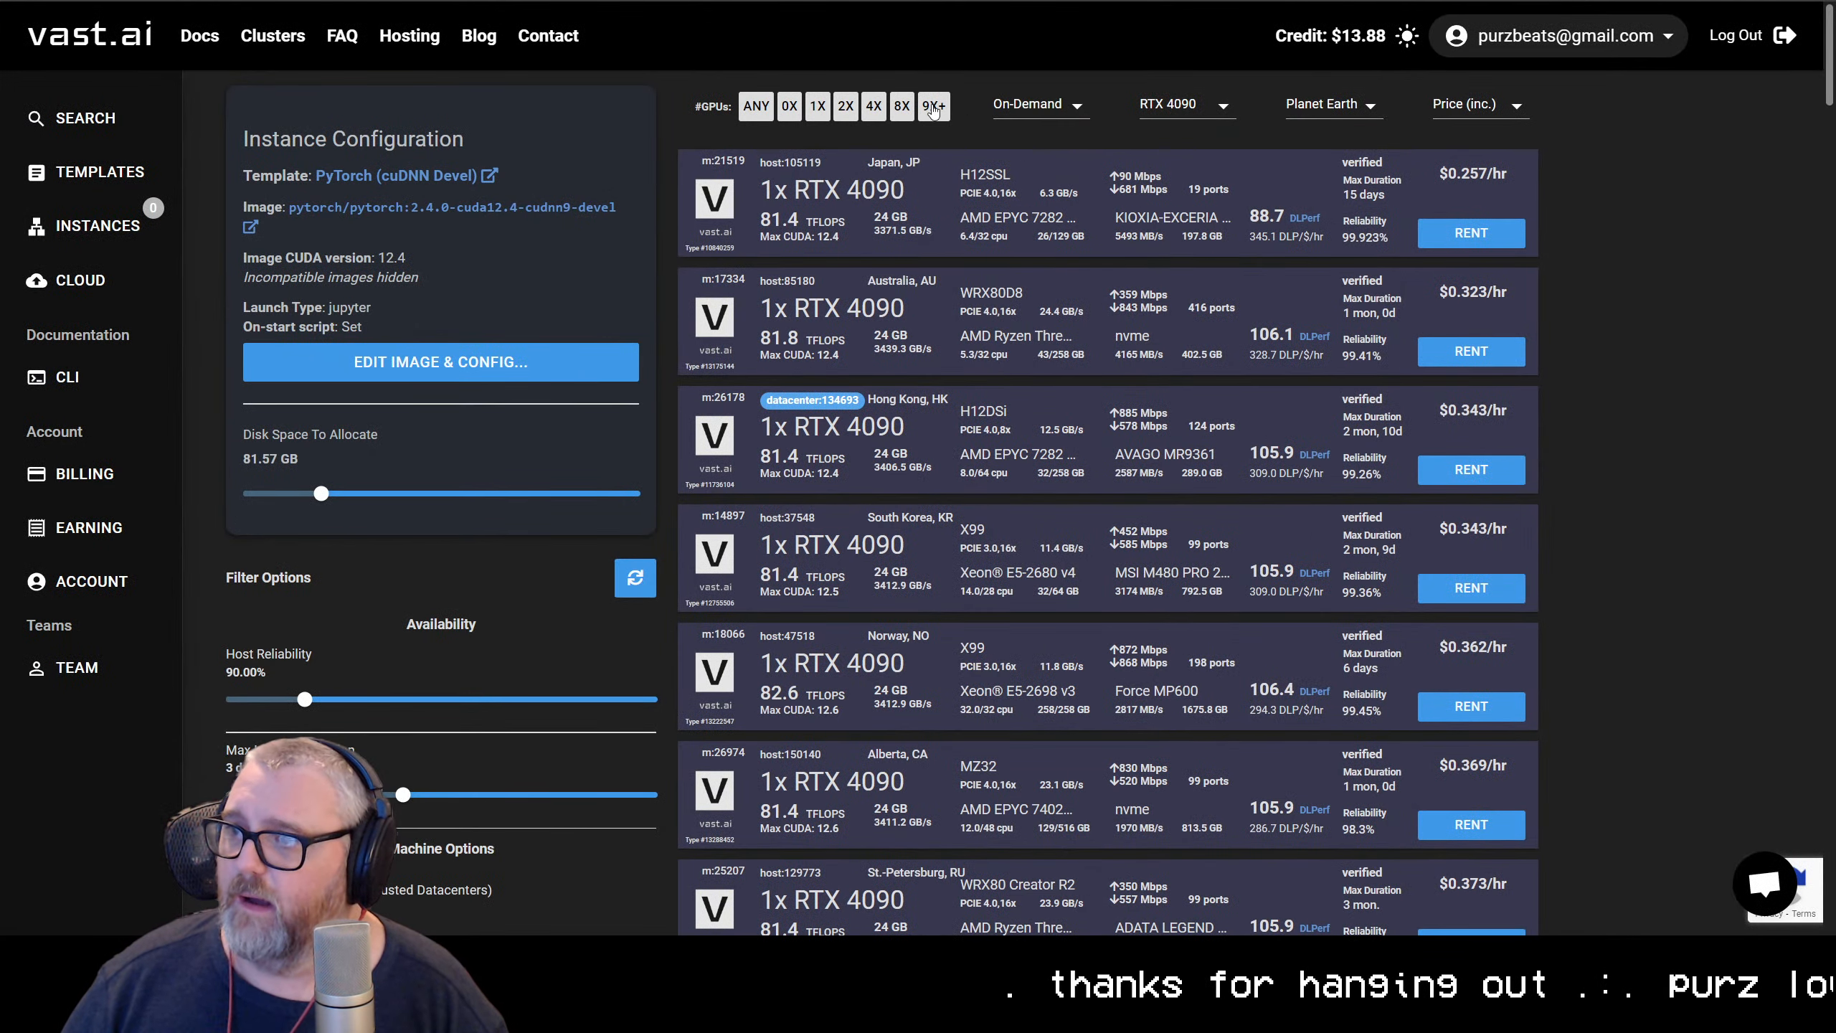
Replace the RTX 4090 GPU filter with Nvidia Datacenter H100 models only, keeping the On-Demand rental type
left_click(1053, 107)
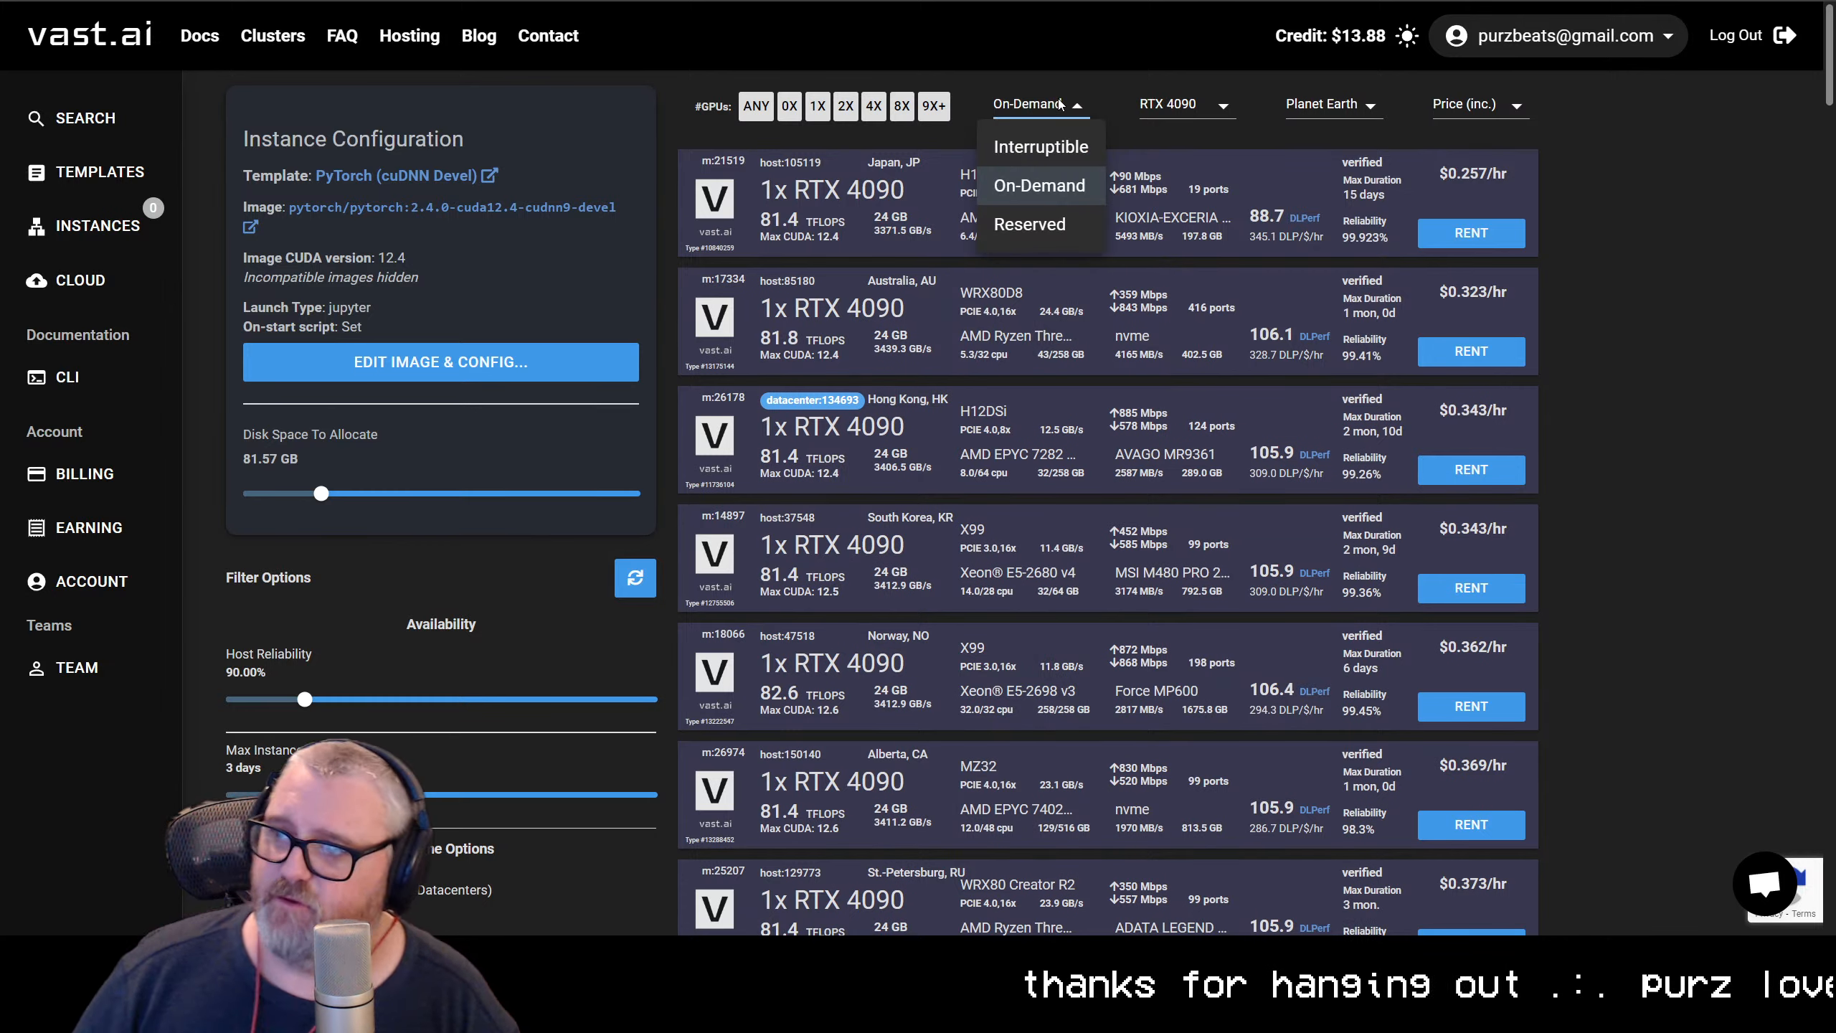
left_click(1066, 108)
left_click(1186, 105)
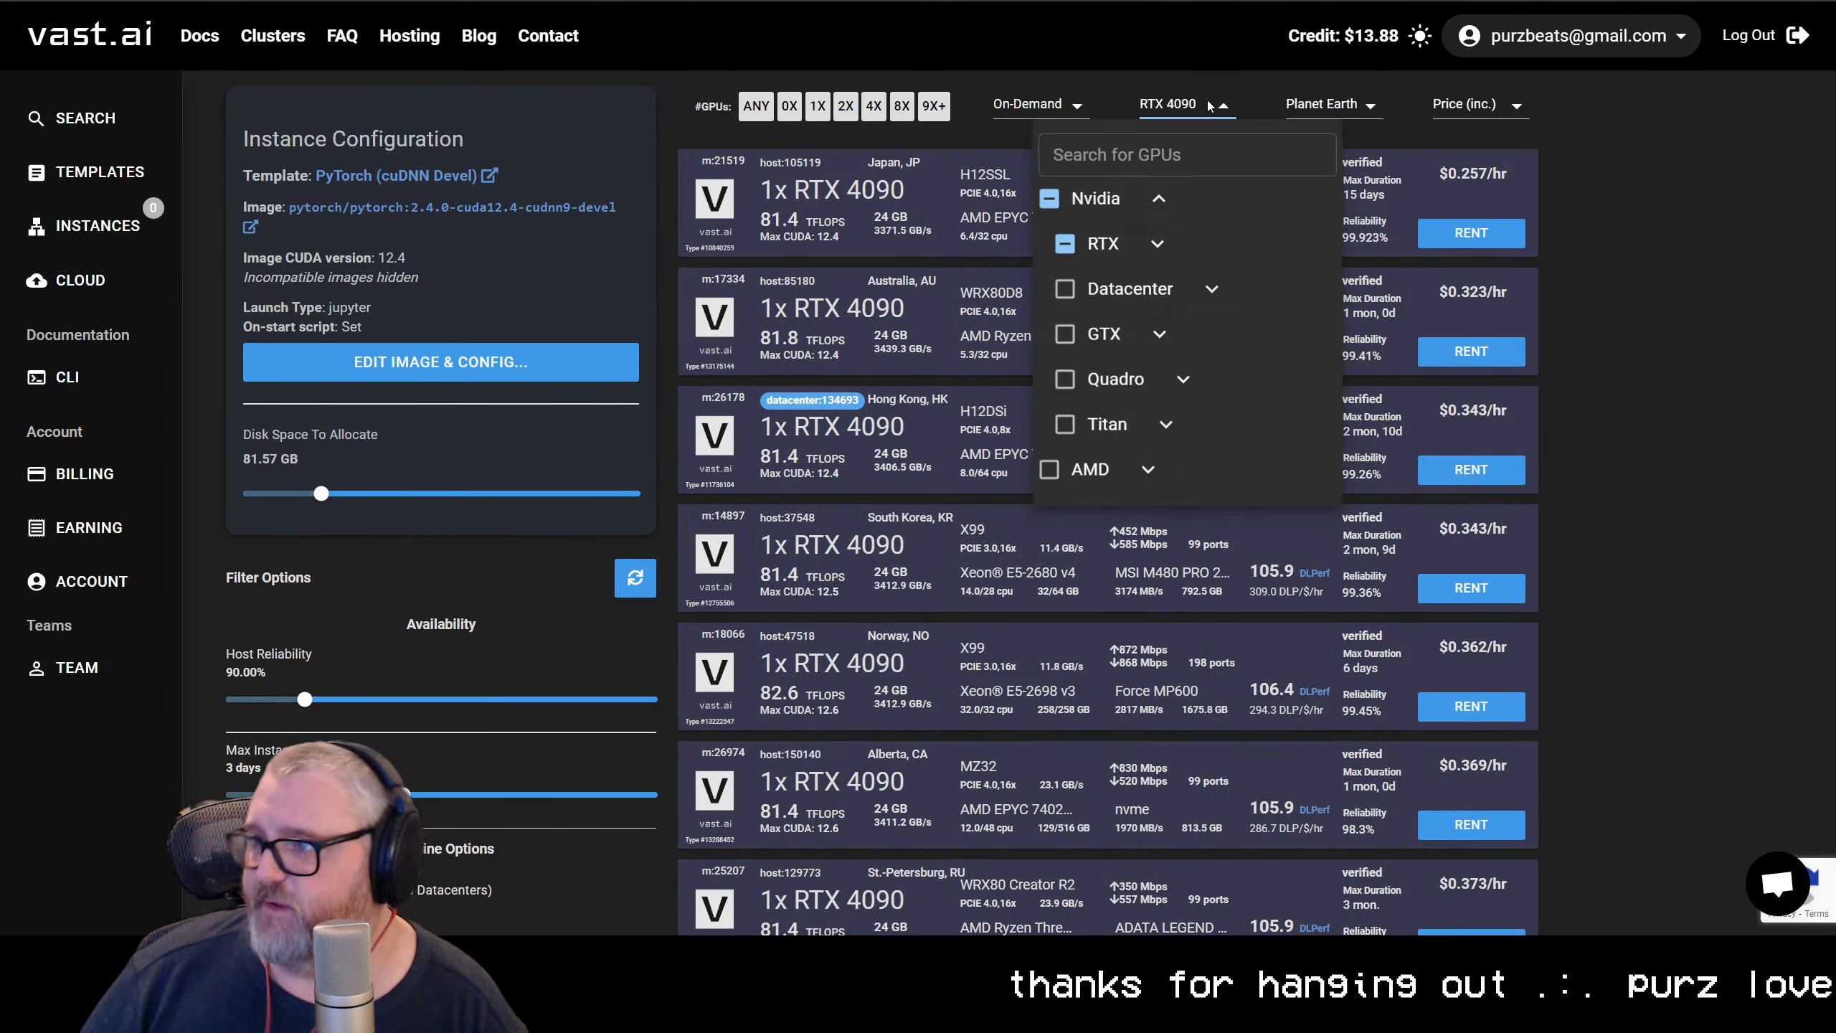
left_click(1049, 199)
left_click(1050, 199)
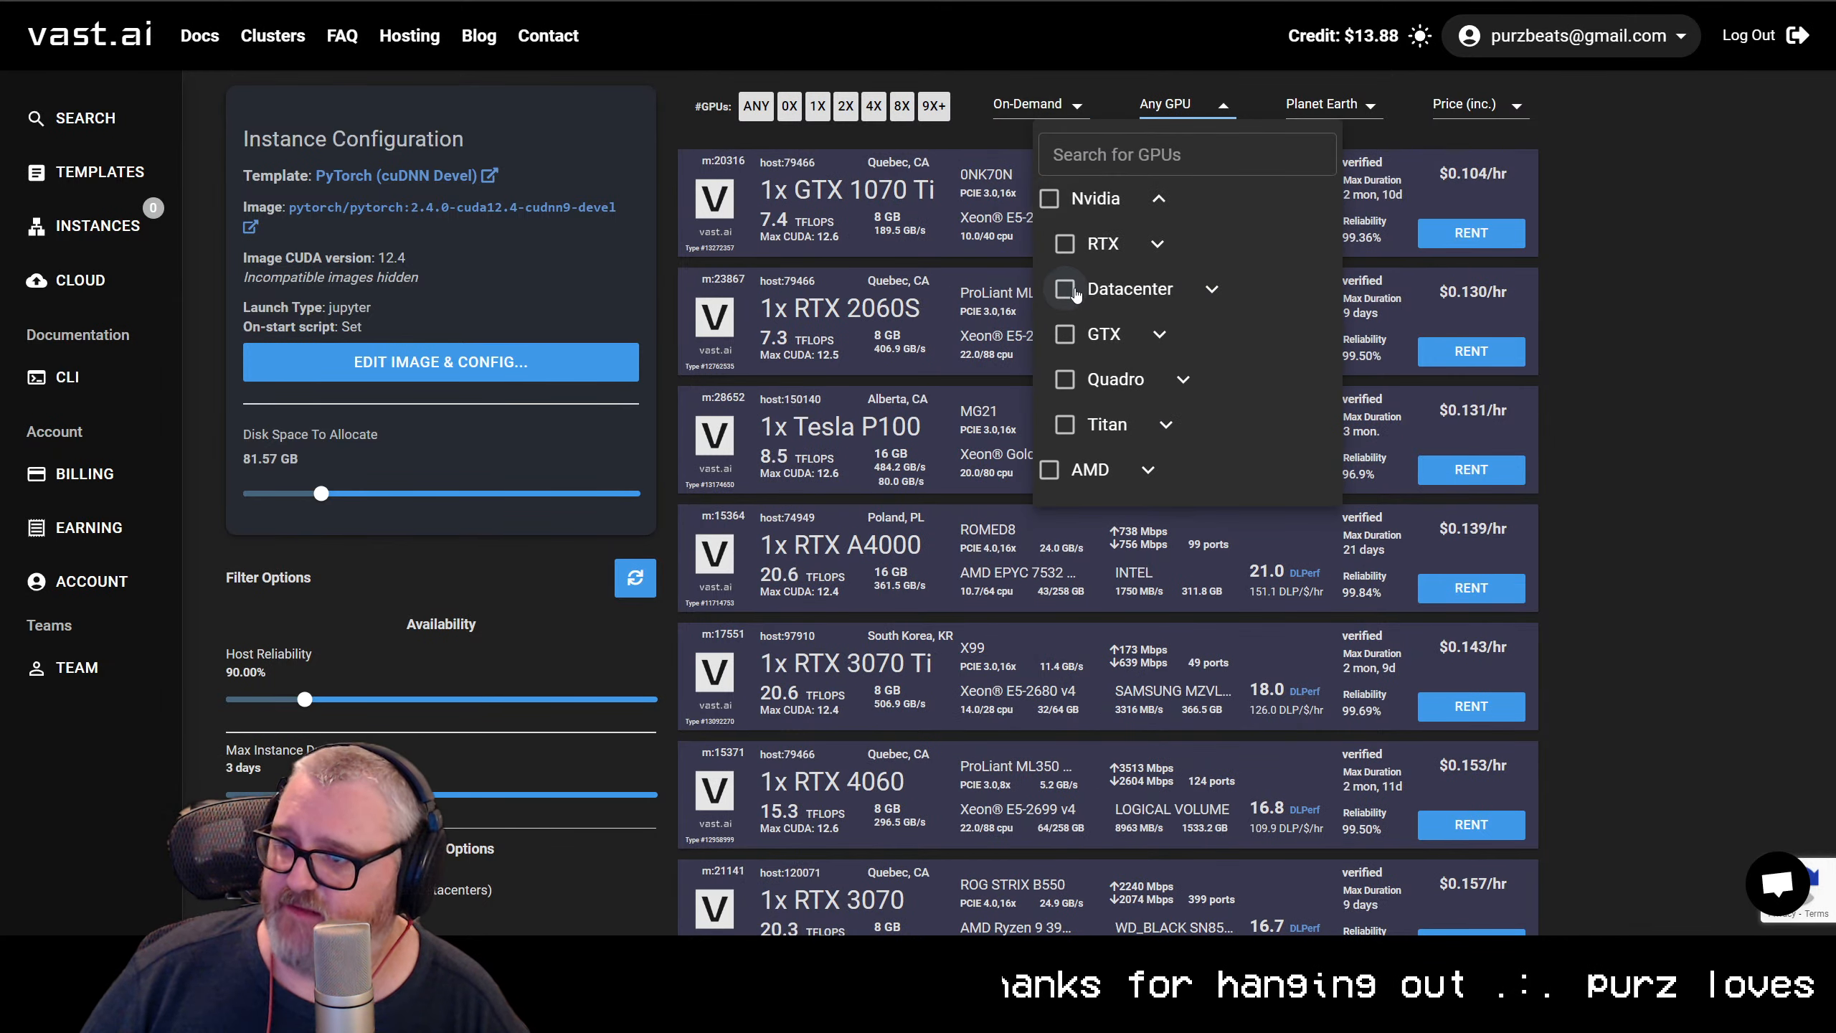
left_click(1065, 289)
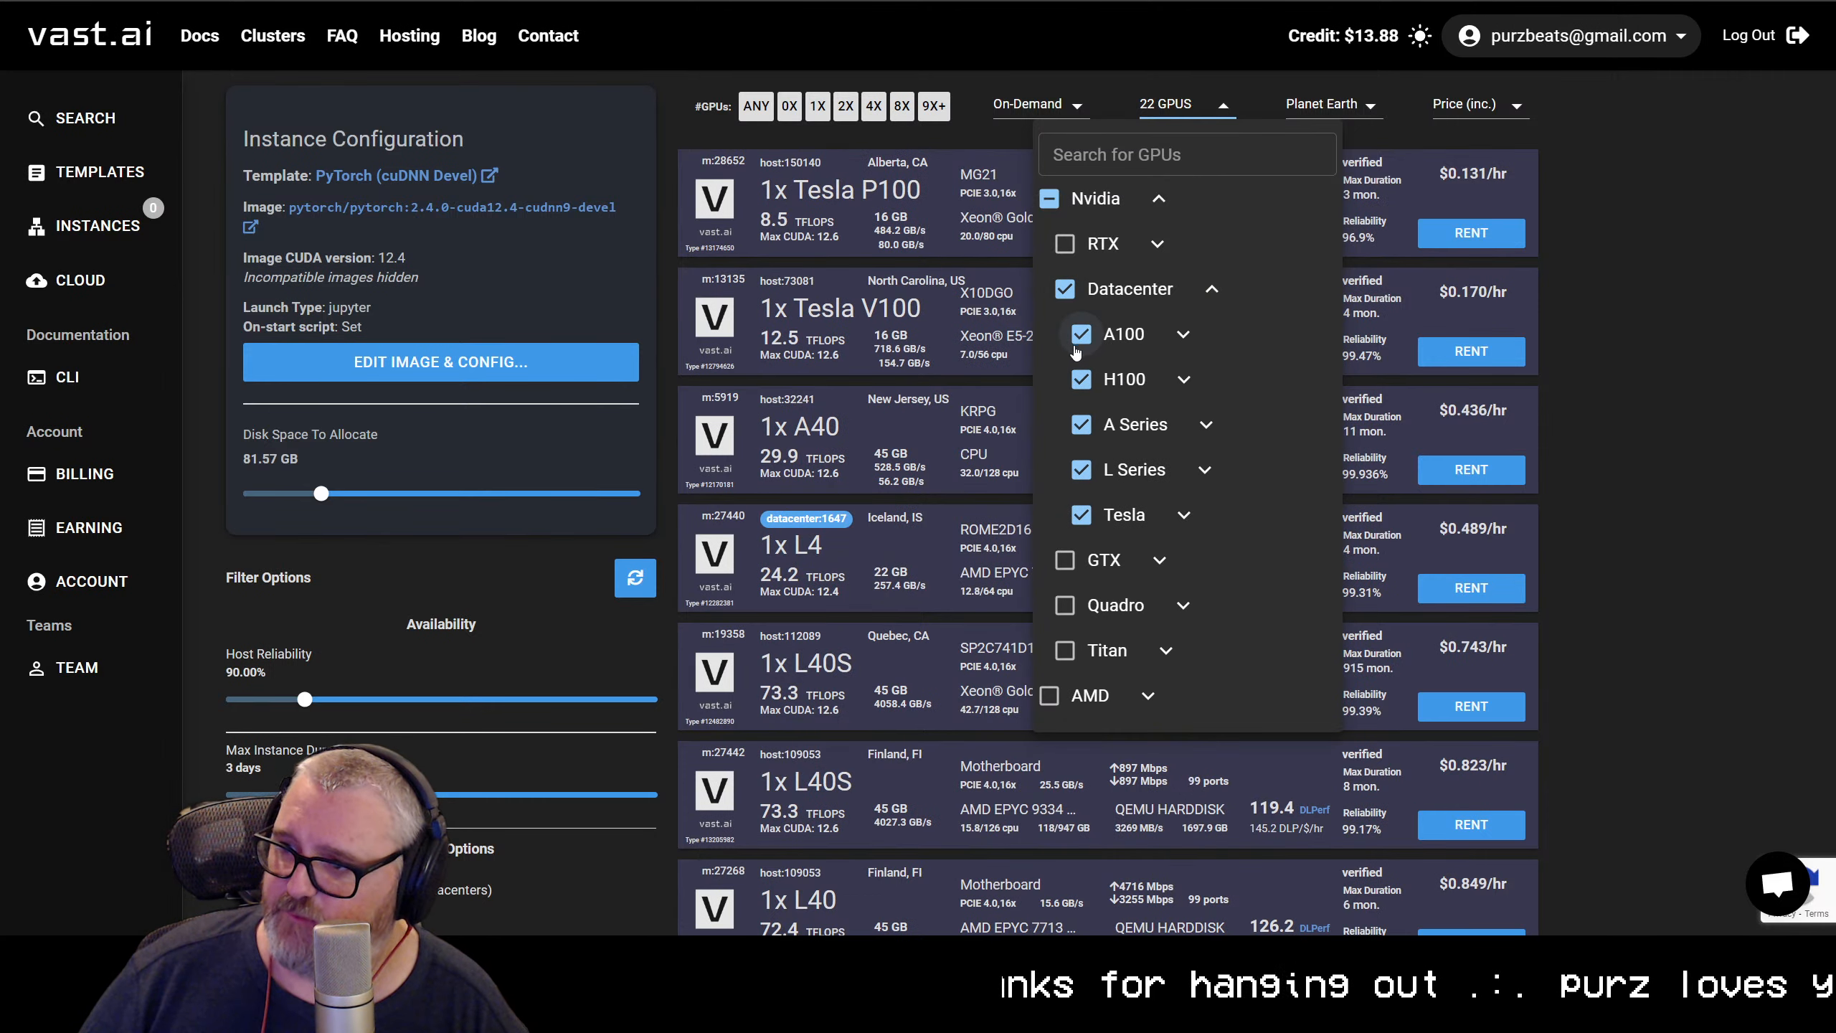
left_click(1082, 334)
left_click(1081, 424)
left_click(1082, 469)
left_click(1081, 515)
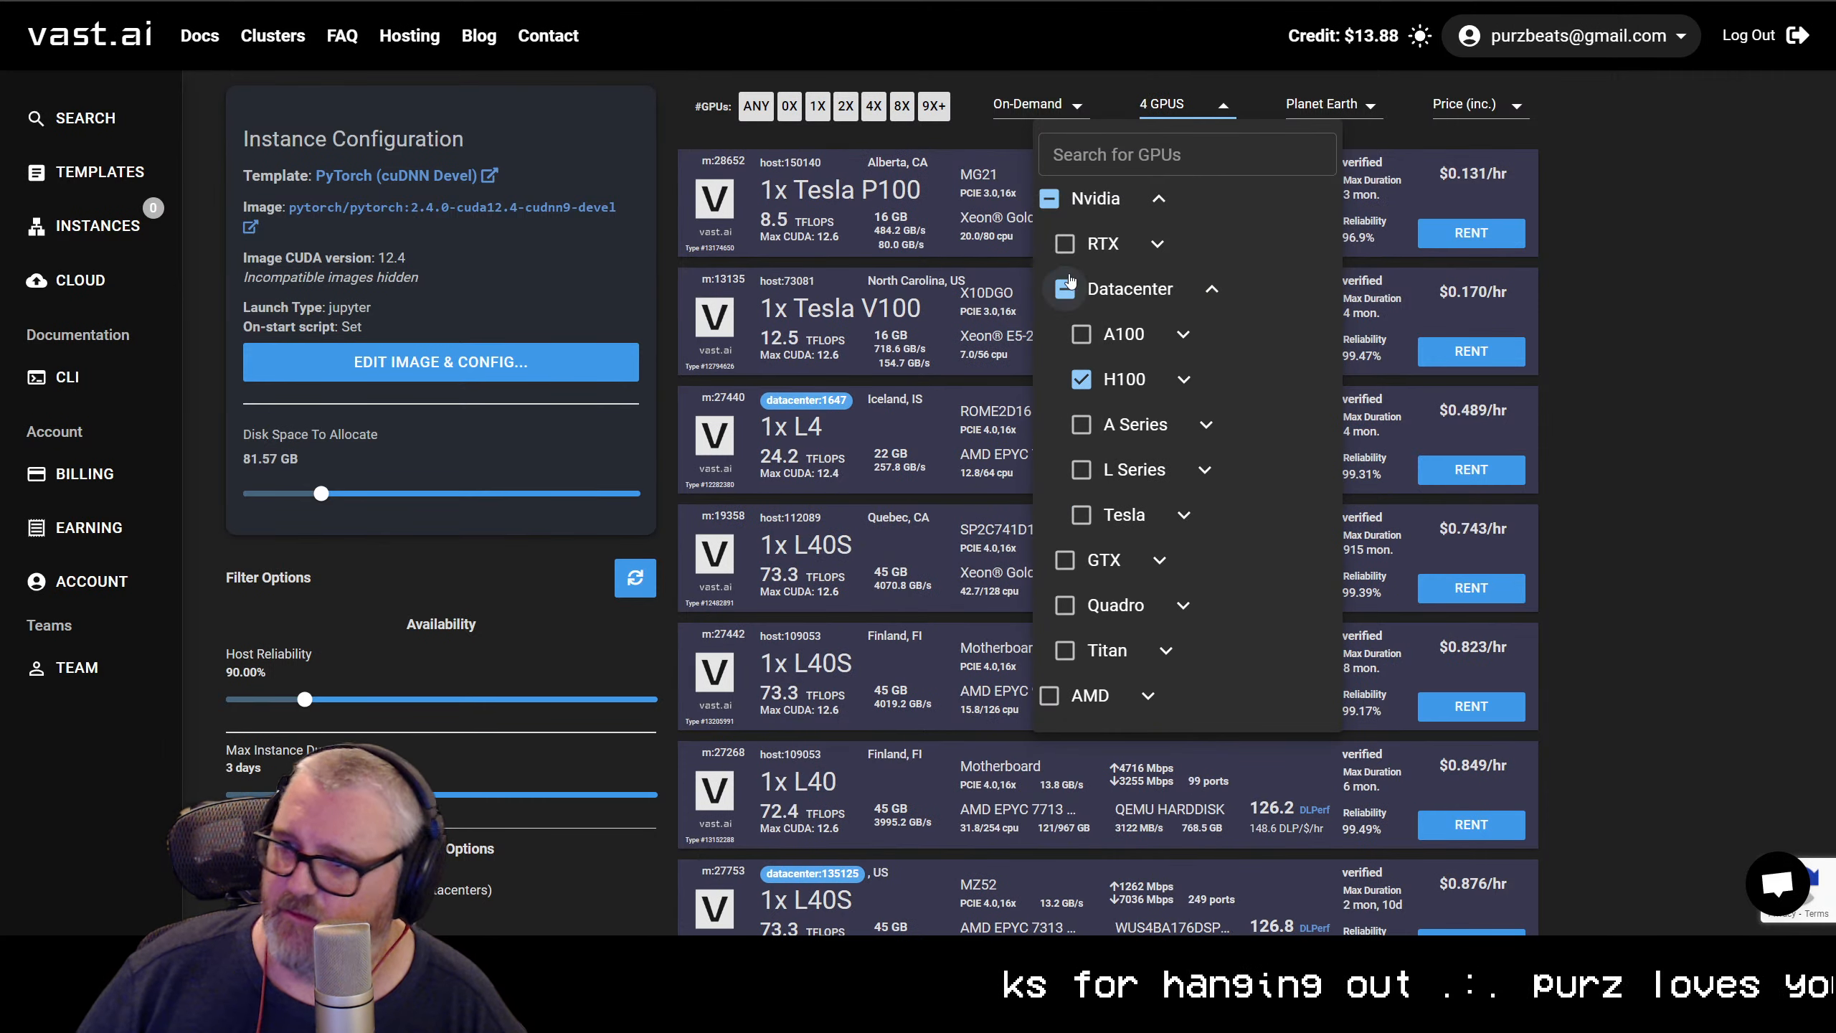
left_click(1158, 96)
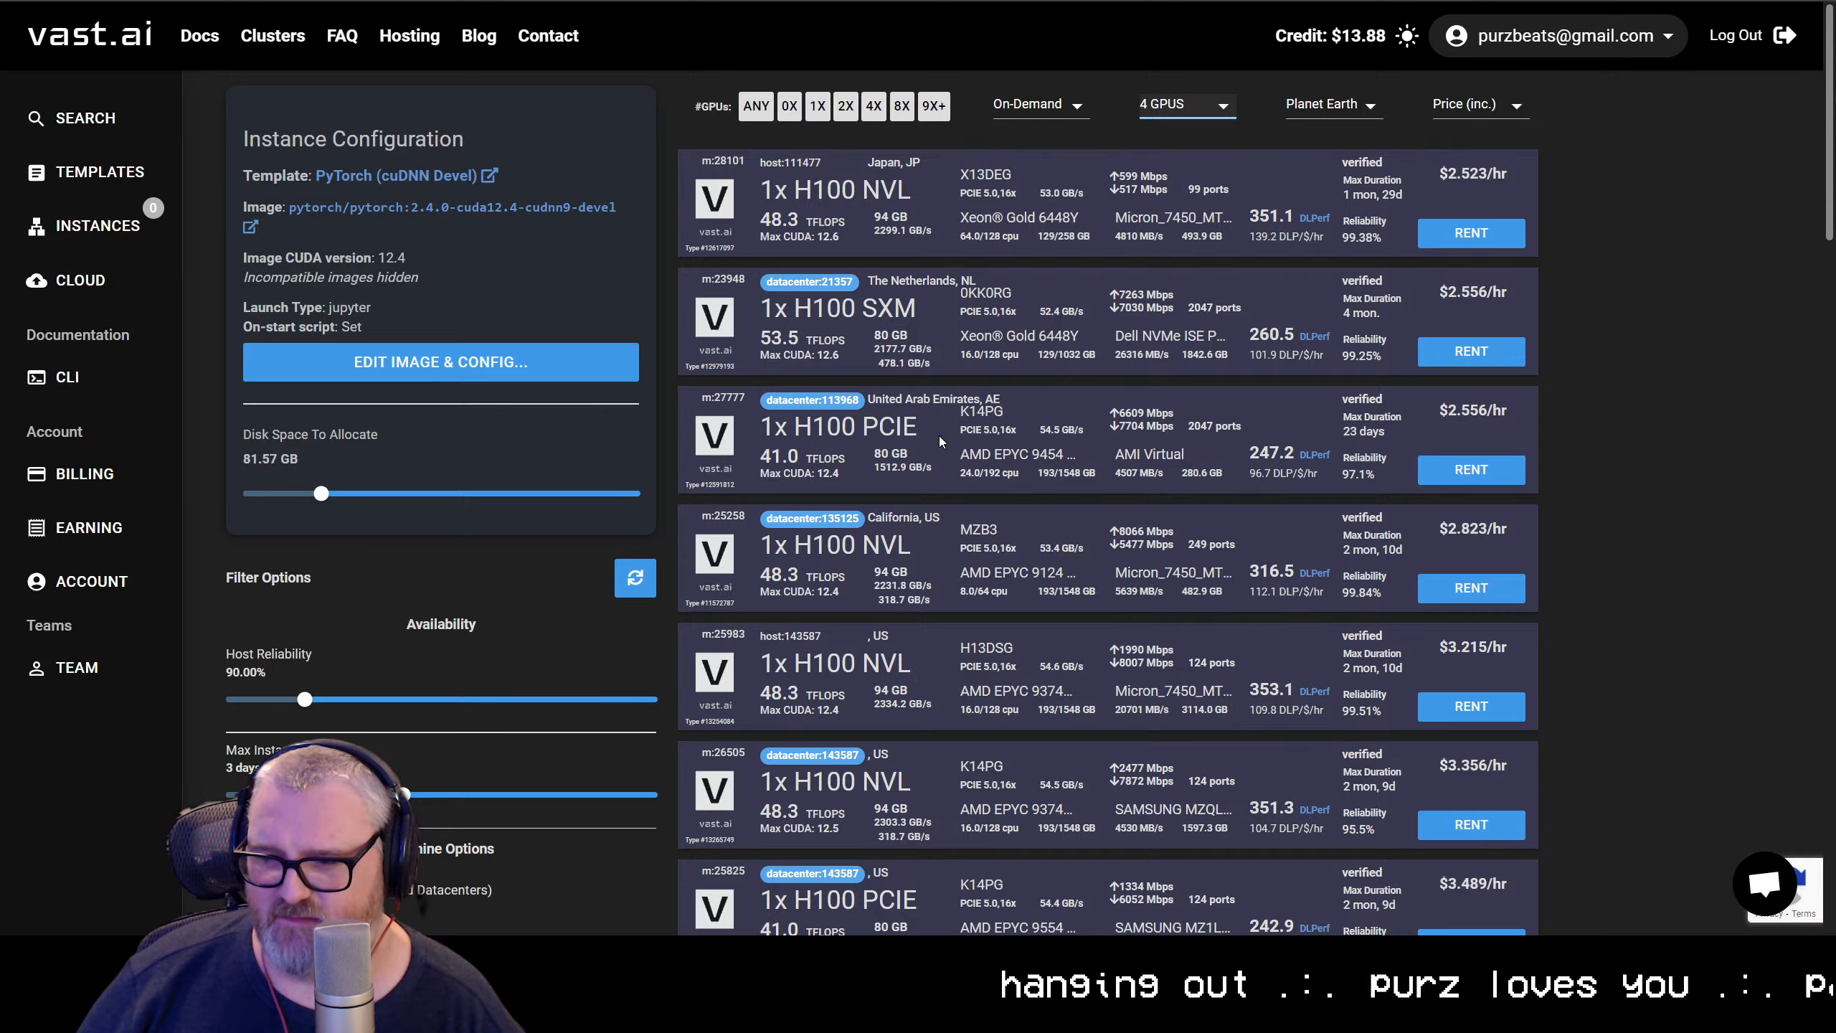
Look through the H100 rental offers and compare the hourly prices of single- and multi-GPU machines
scroll(939, 436, "down", 3)
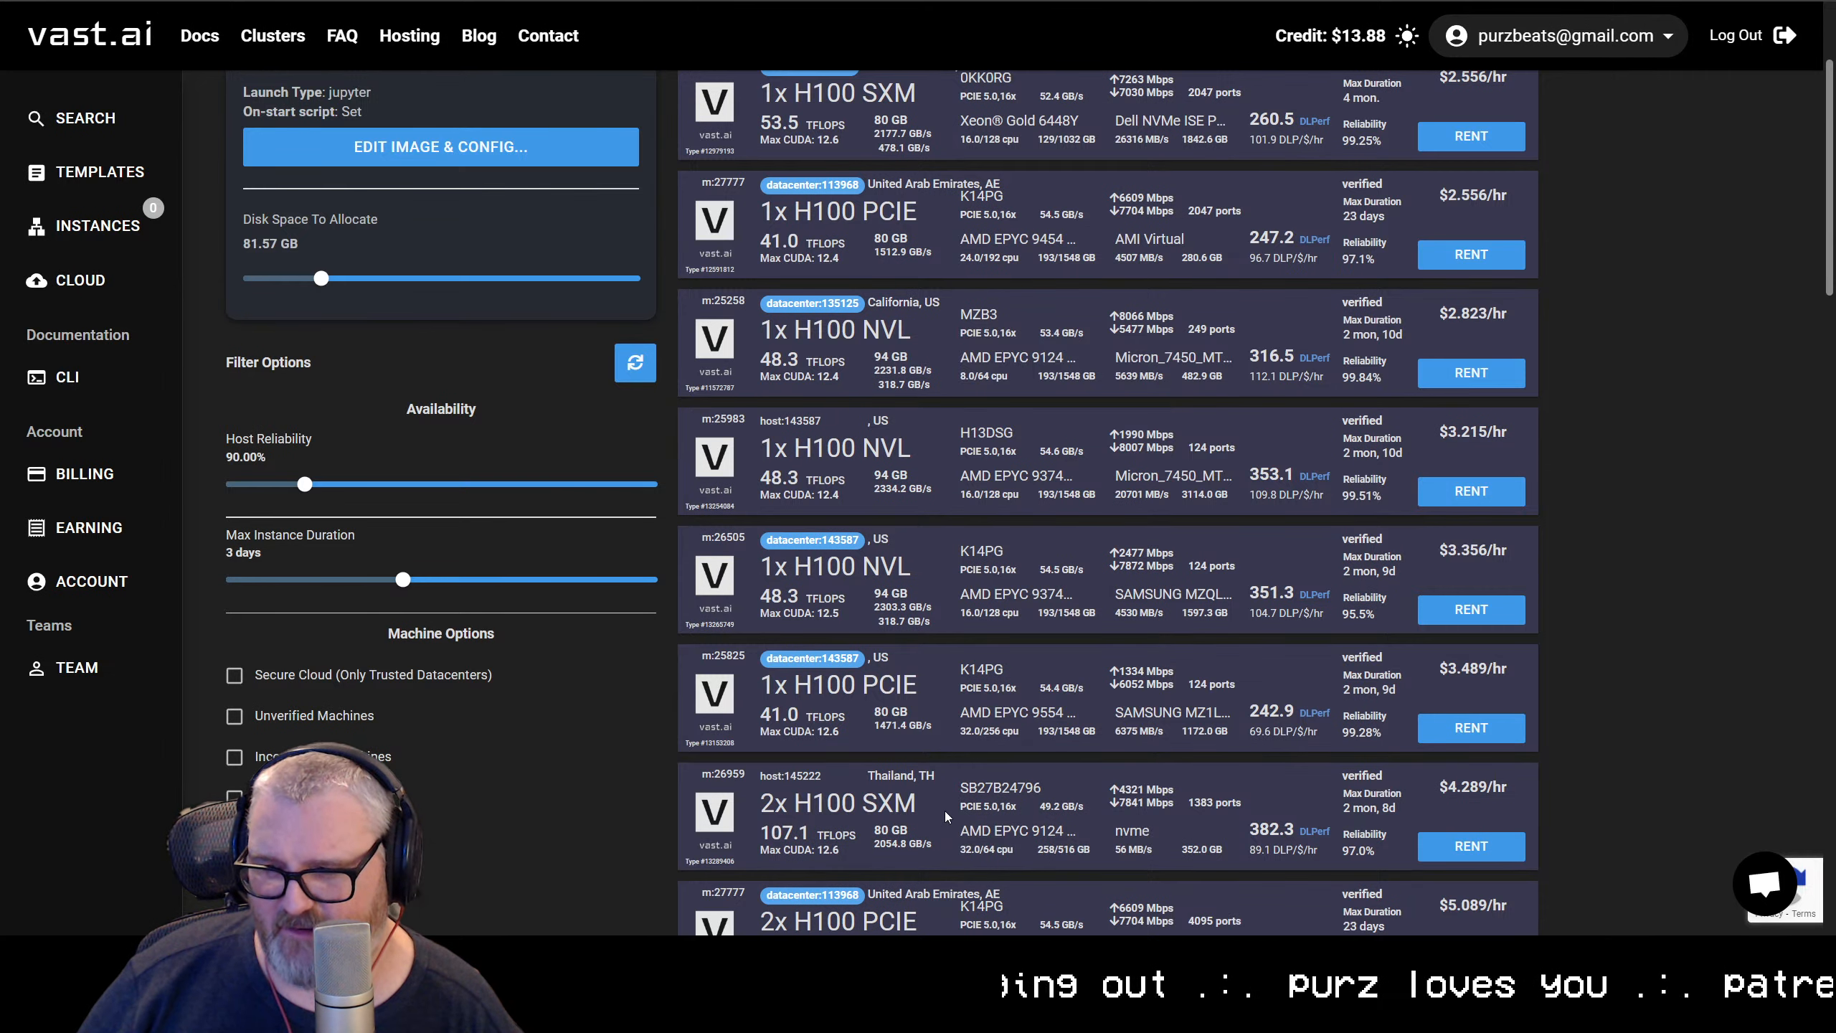
scroll(913, 579, "up", 3)
scroll(965, 542, "down", 5)
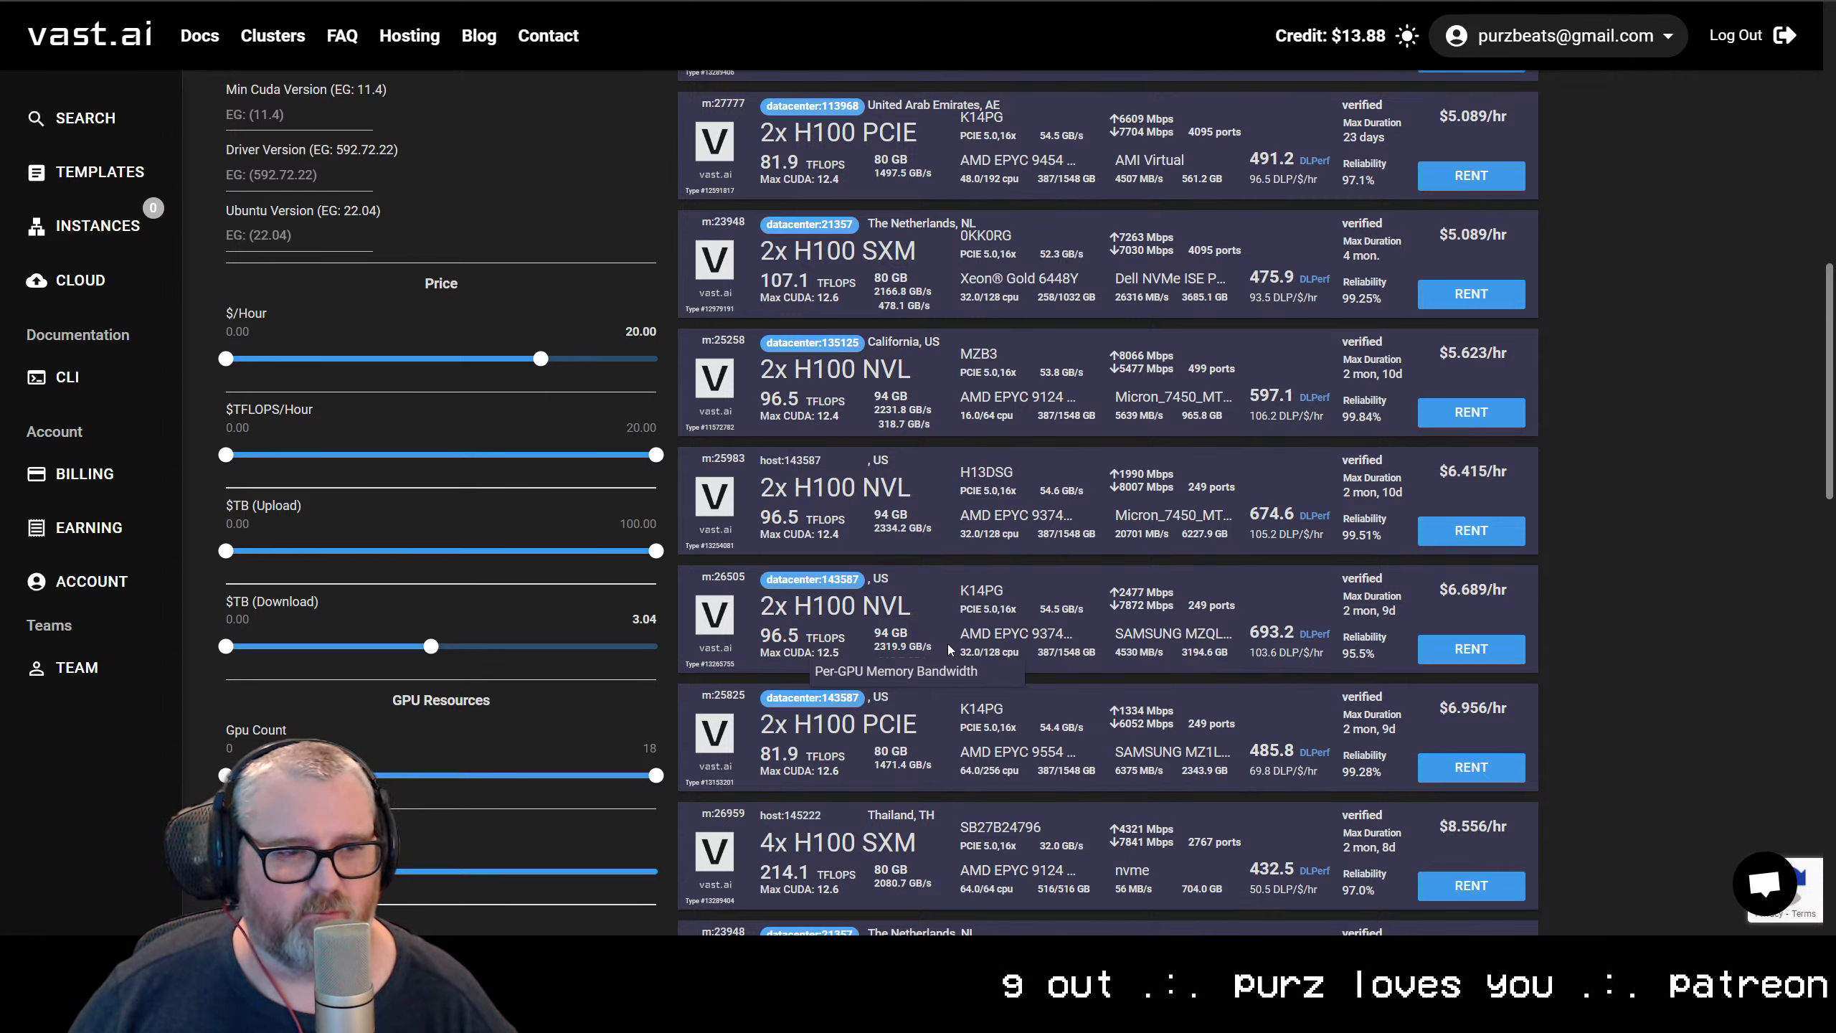
scroll(1077, 548, "down", 5)
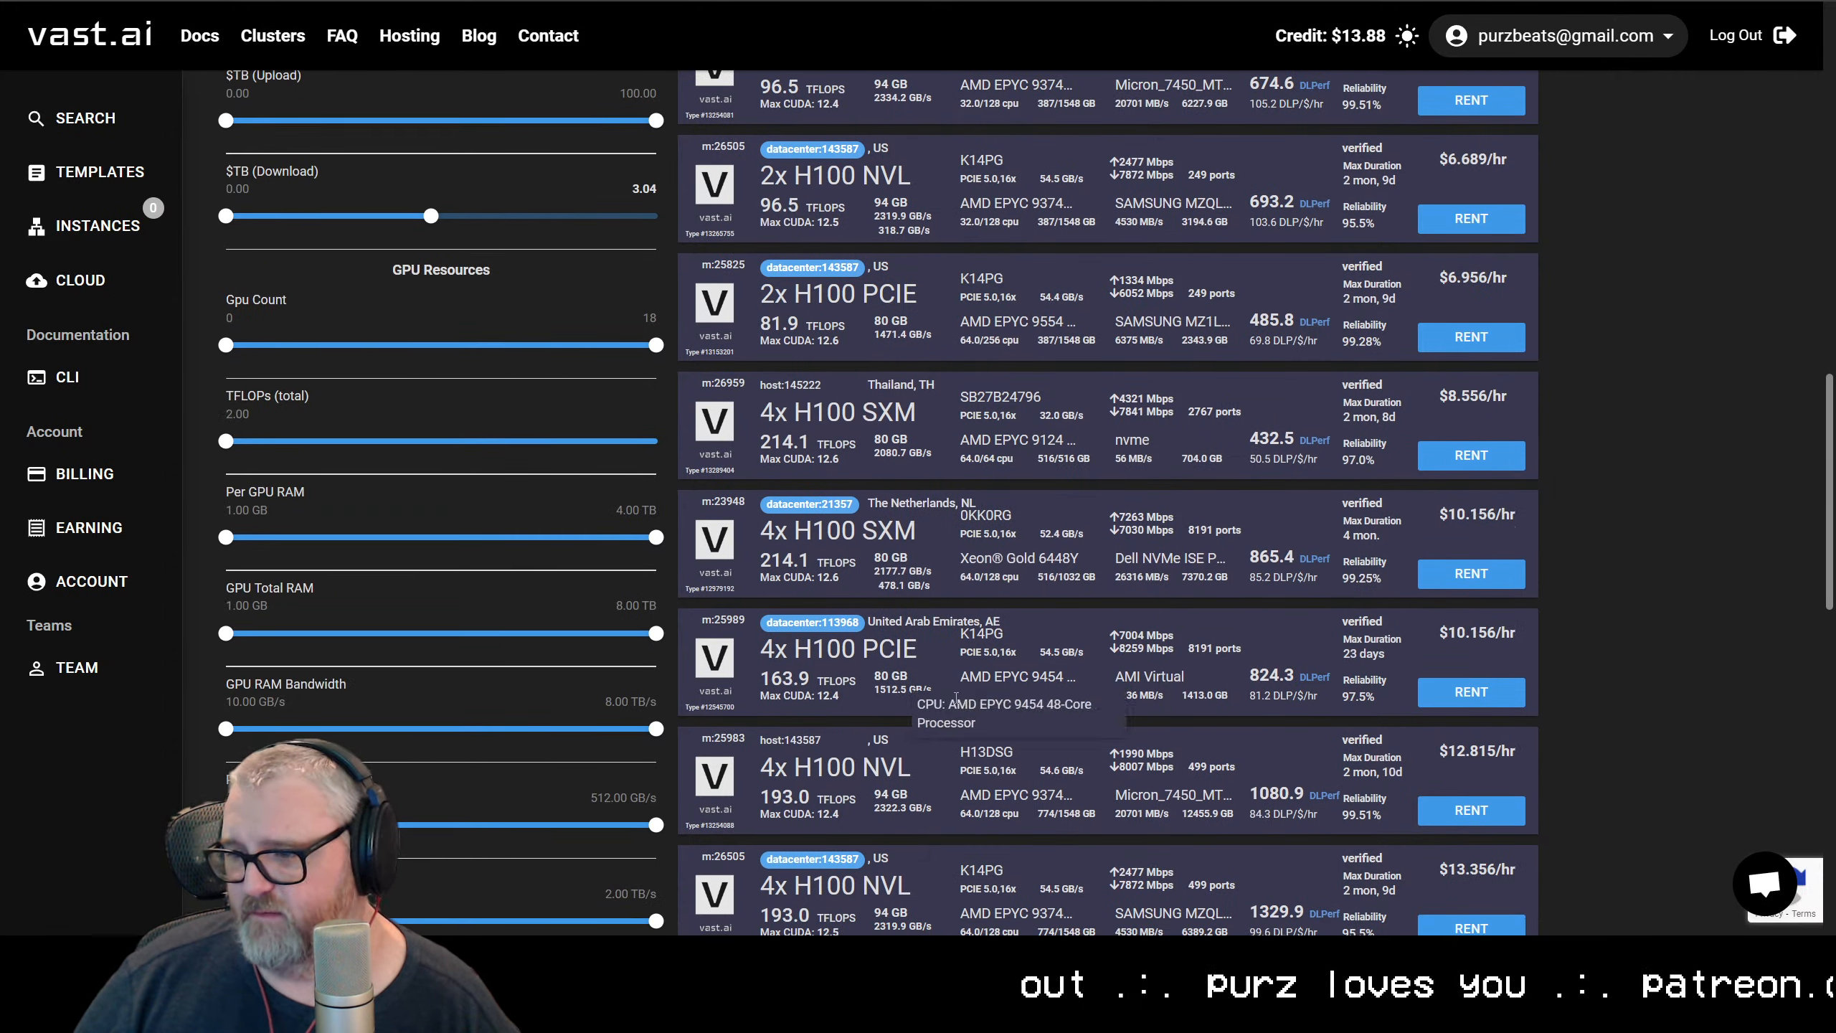
scroll(1067, 469, "up", 12)
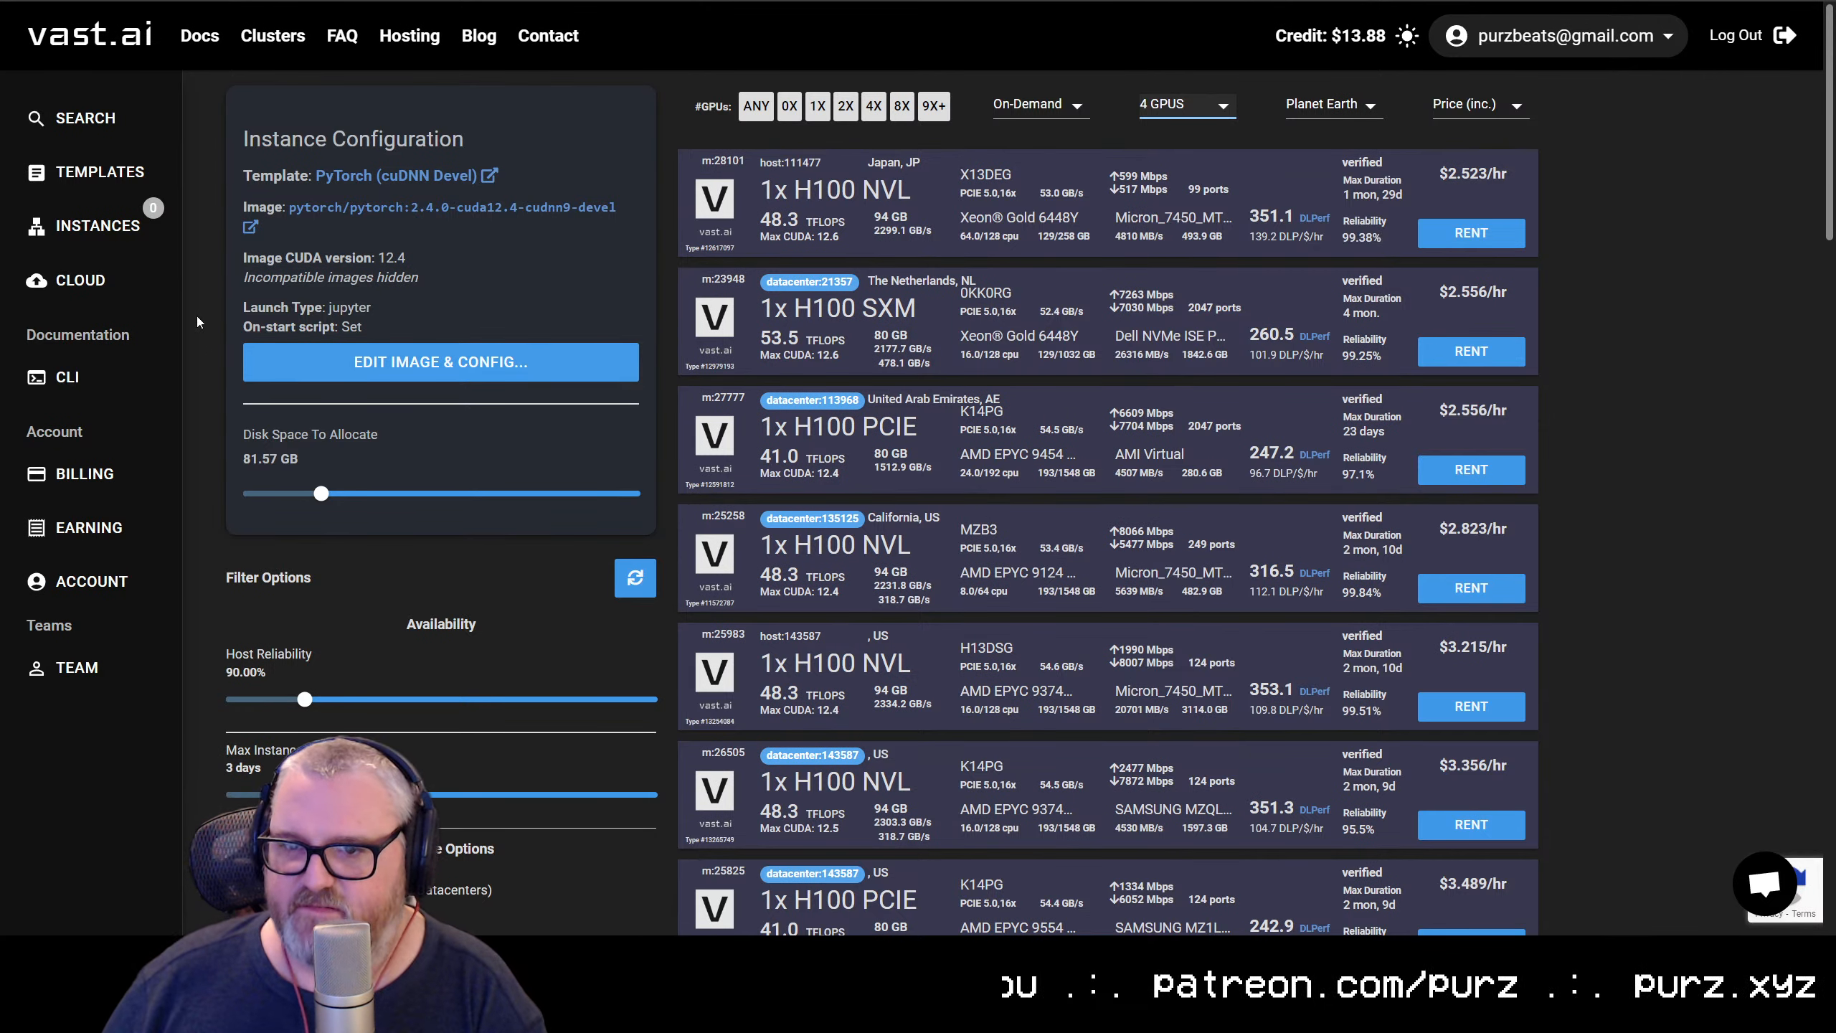
Search the instance templates for "comfyui" and select the recommended ComfyUI template based on comfyui-cuda:latest
left_click(70, 177)
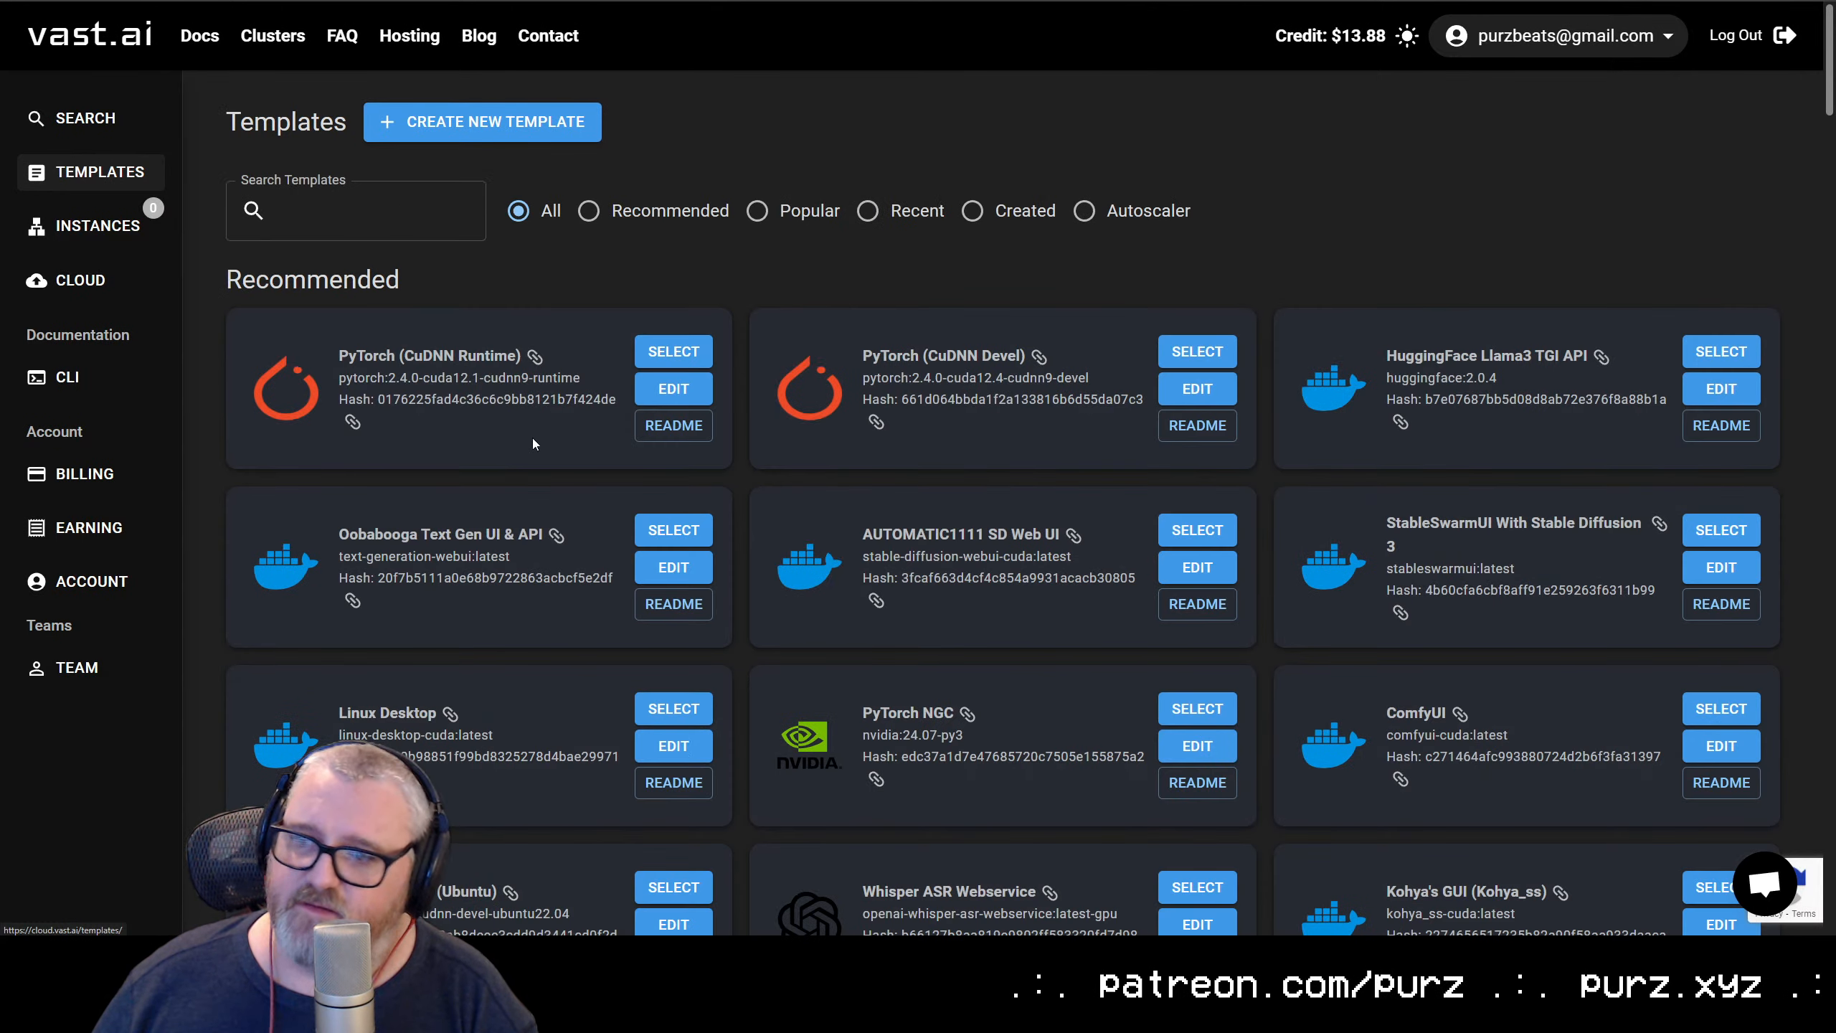
scroll(887, 597, "down", 5)
scroll(1272, 662, "down", 3)
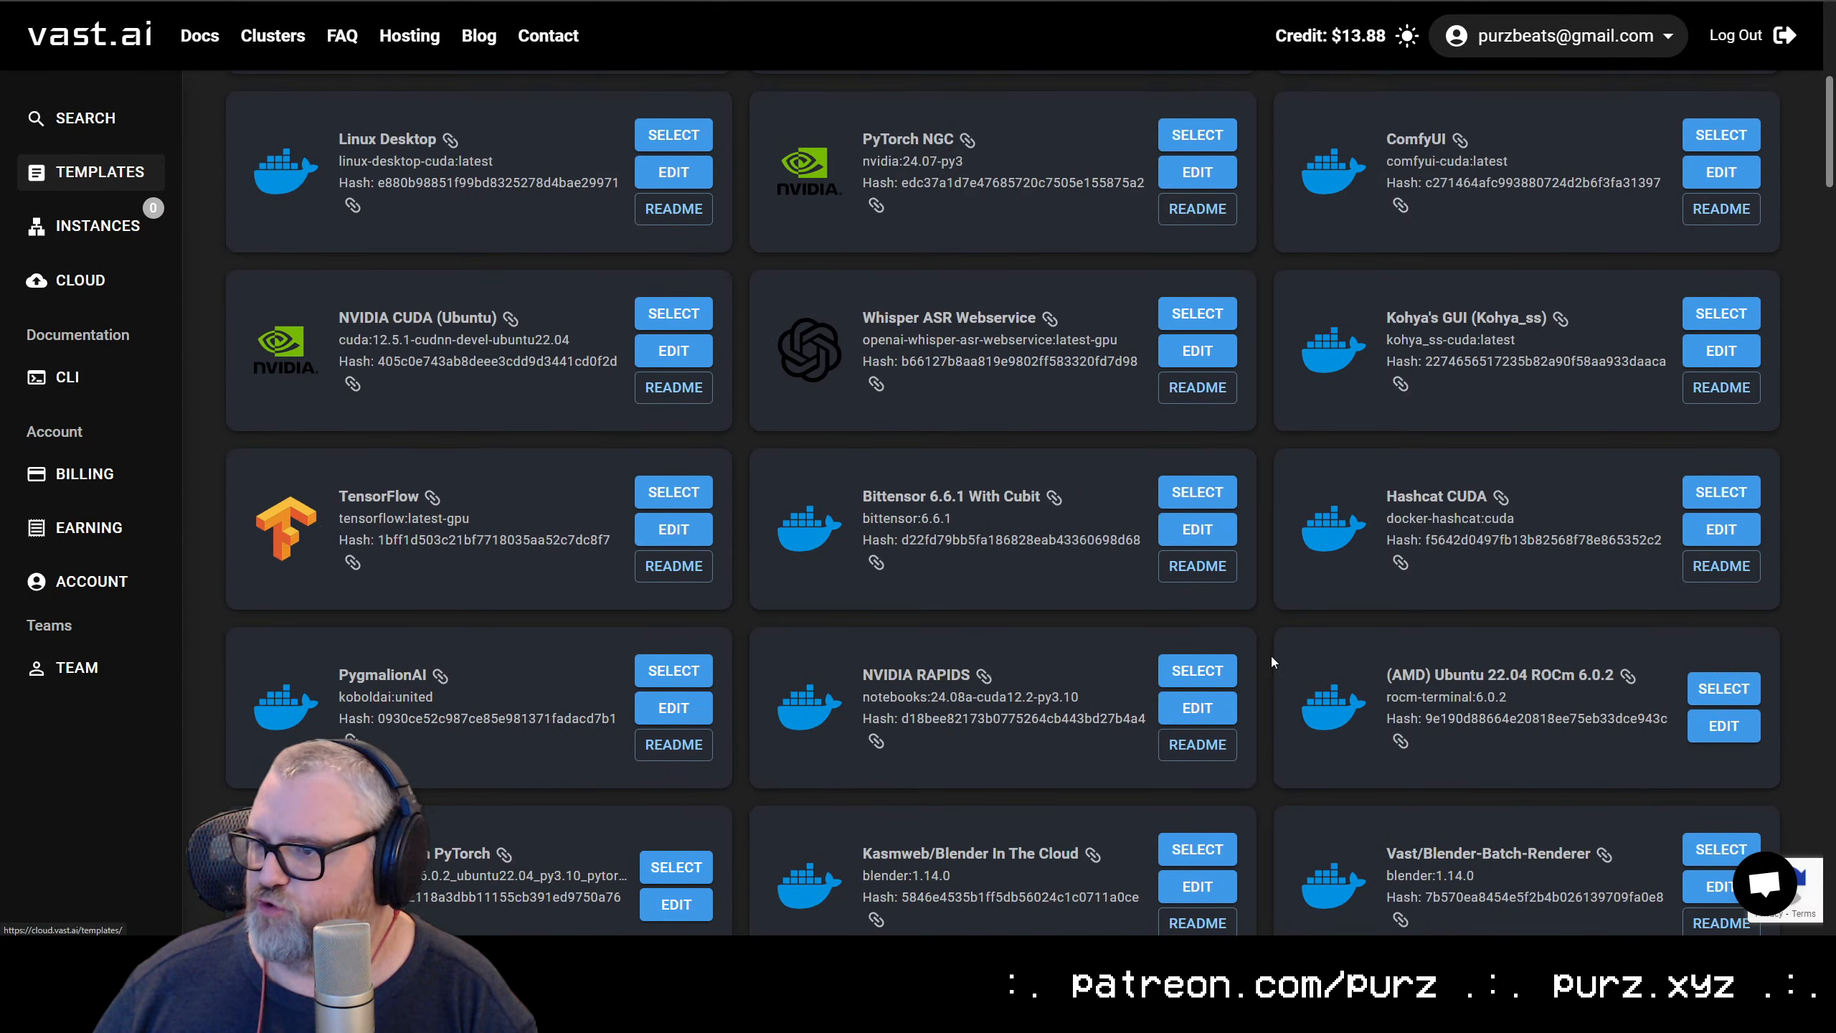
scroll(1269, 634, "up", 8)
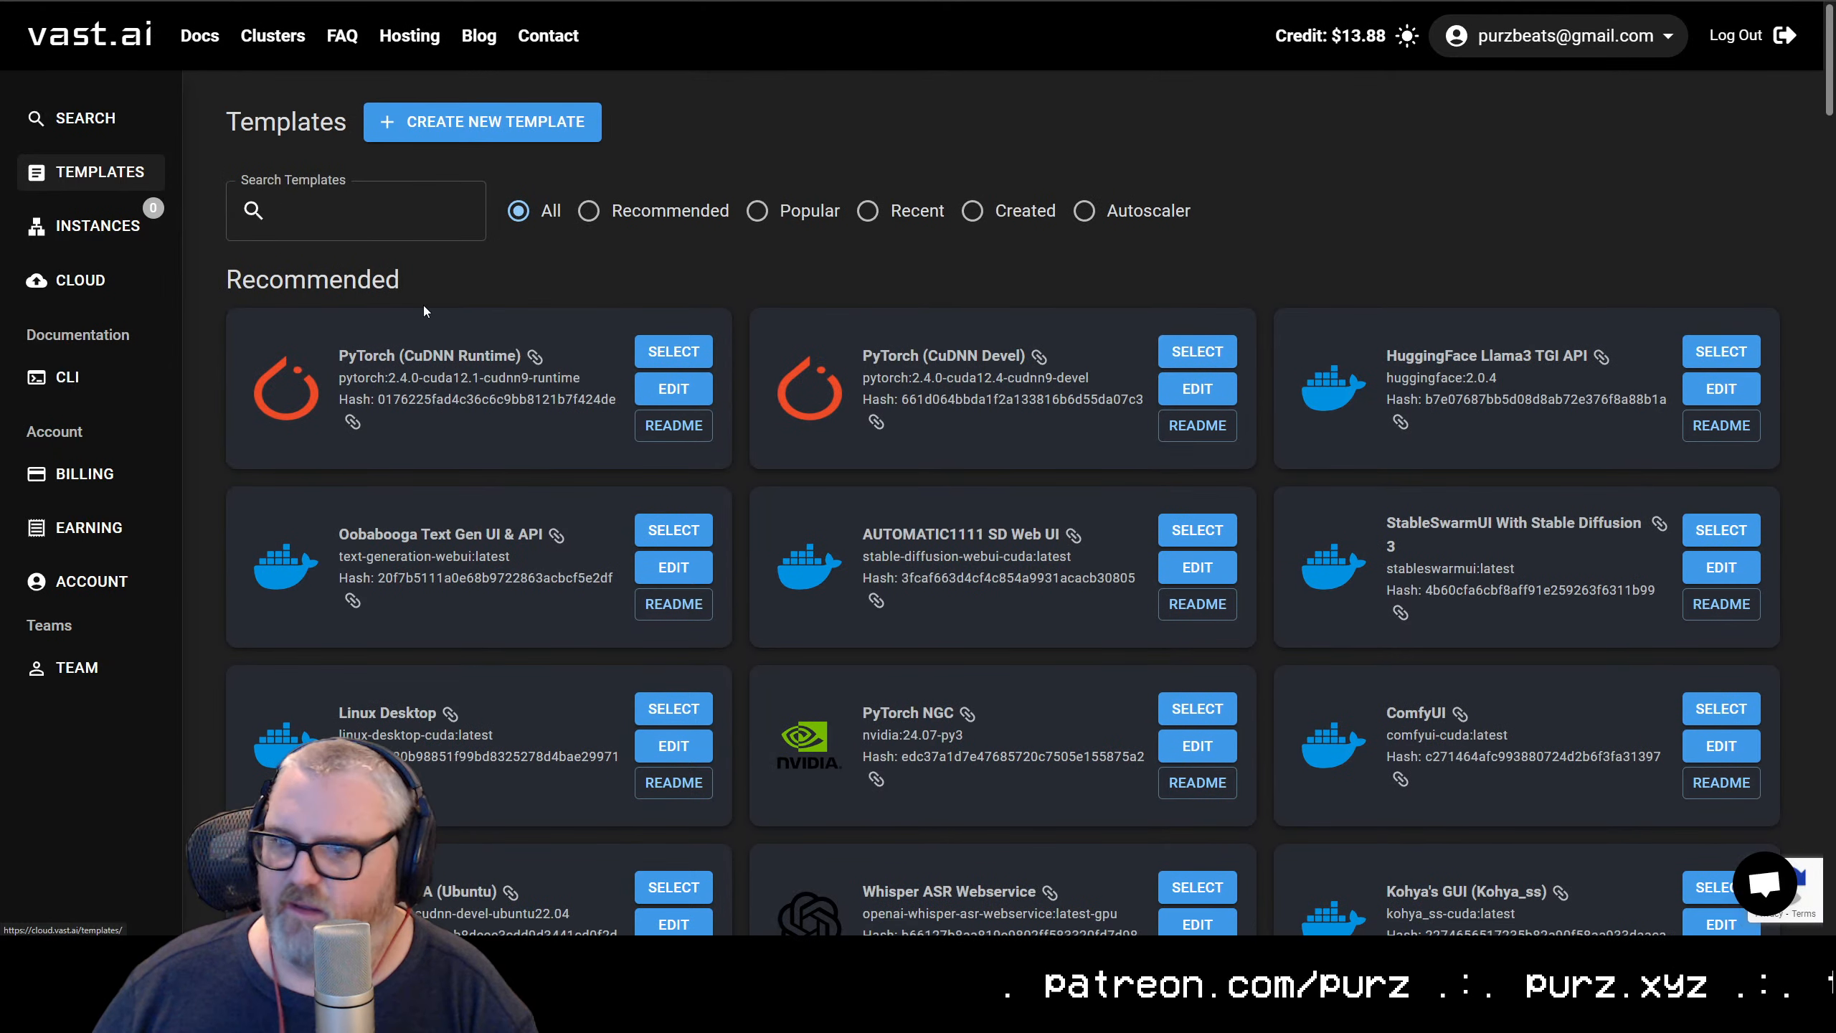
left_click(378, 218)
type("comfyui")
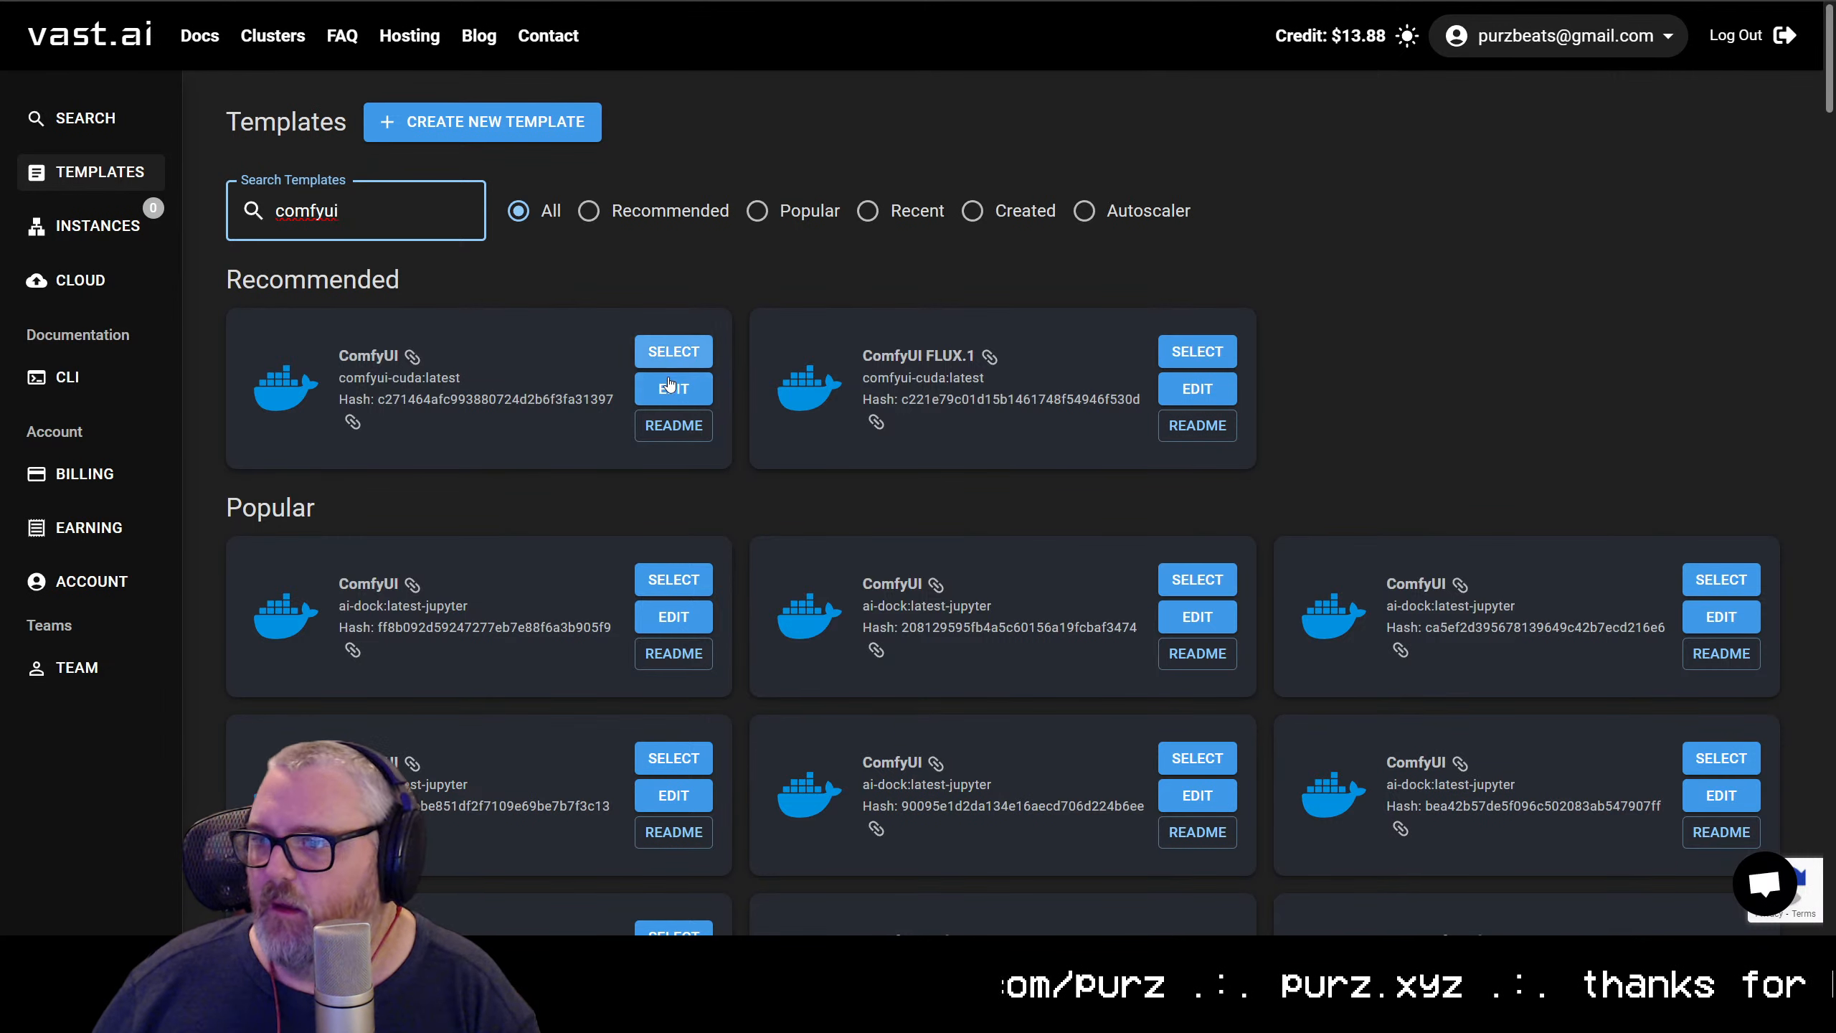
left_click(672, 351)
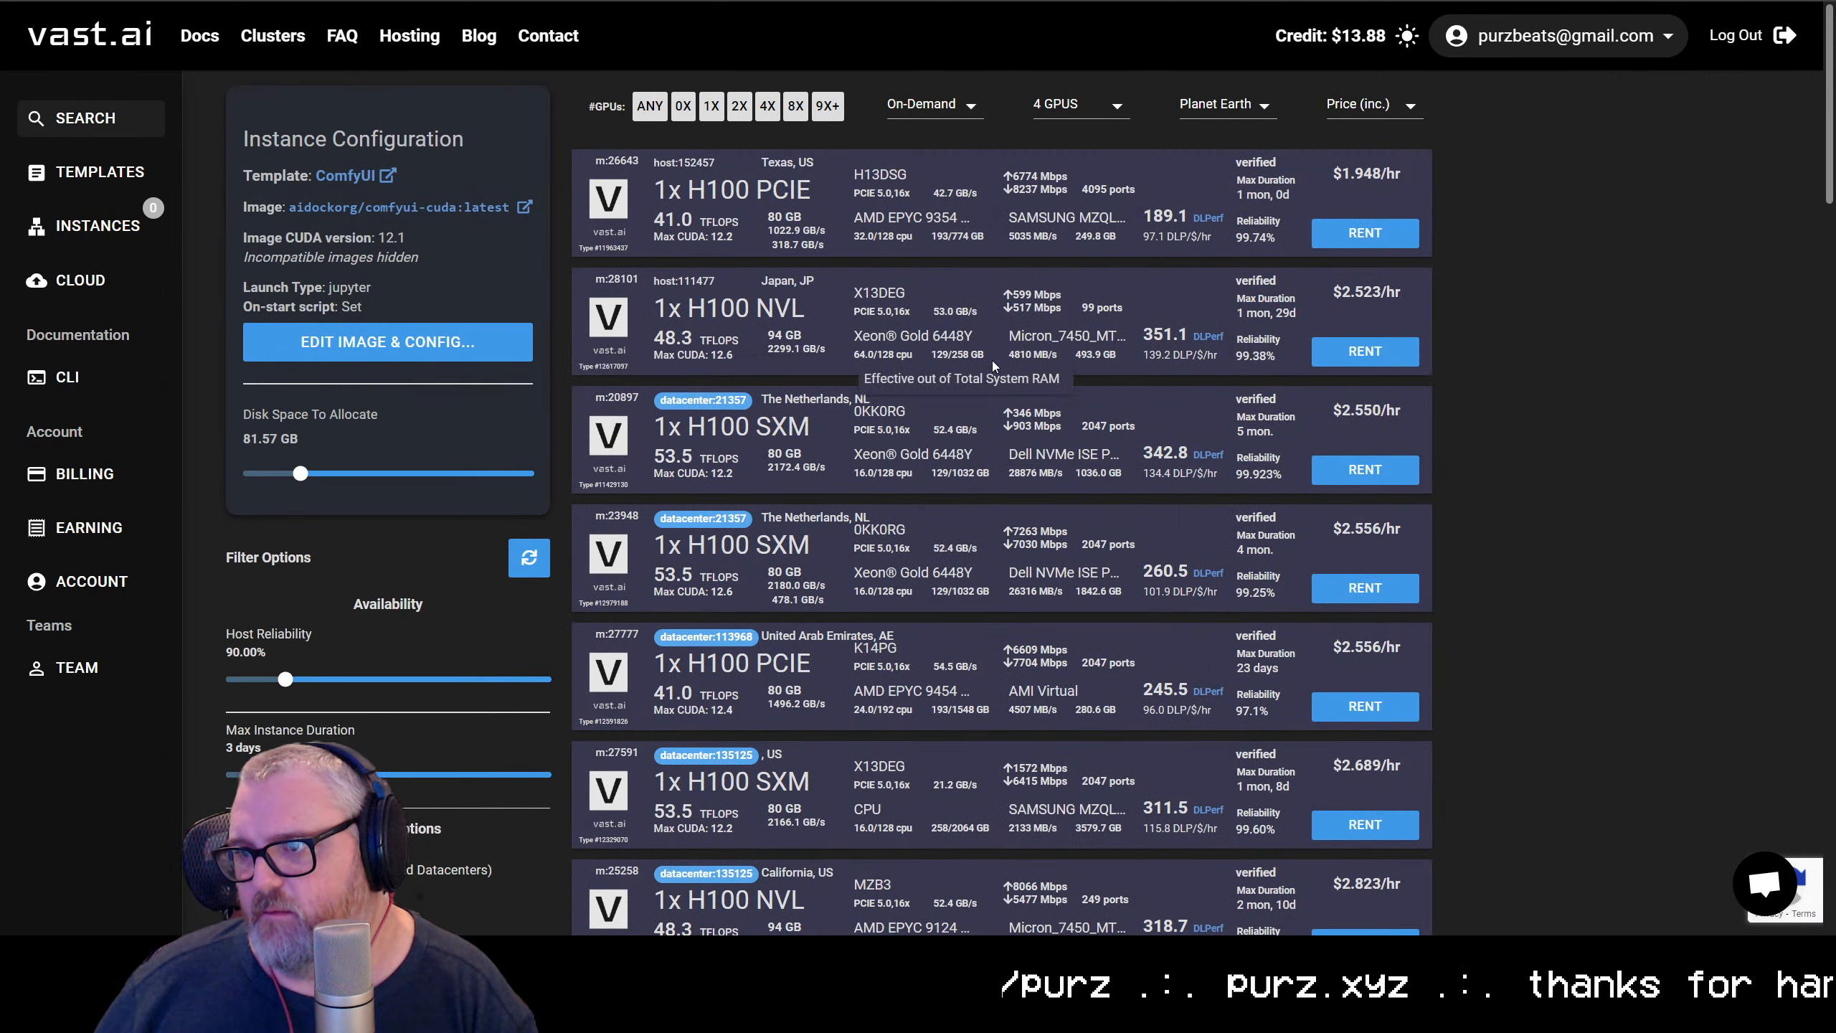
Examine the price breakdown of the 1x H100 PCIE offer in Texas at an enlarged page size
mouse_move(1327, 239)
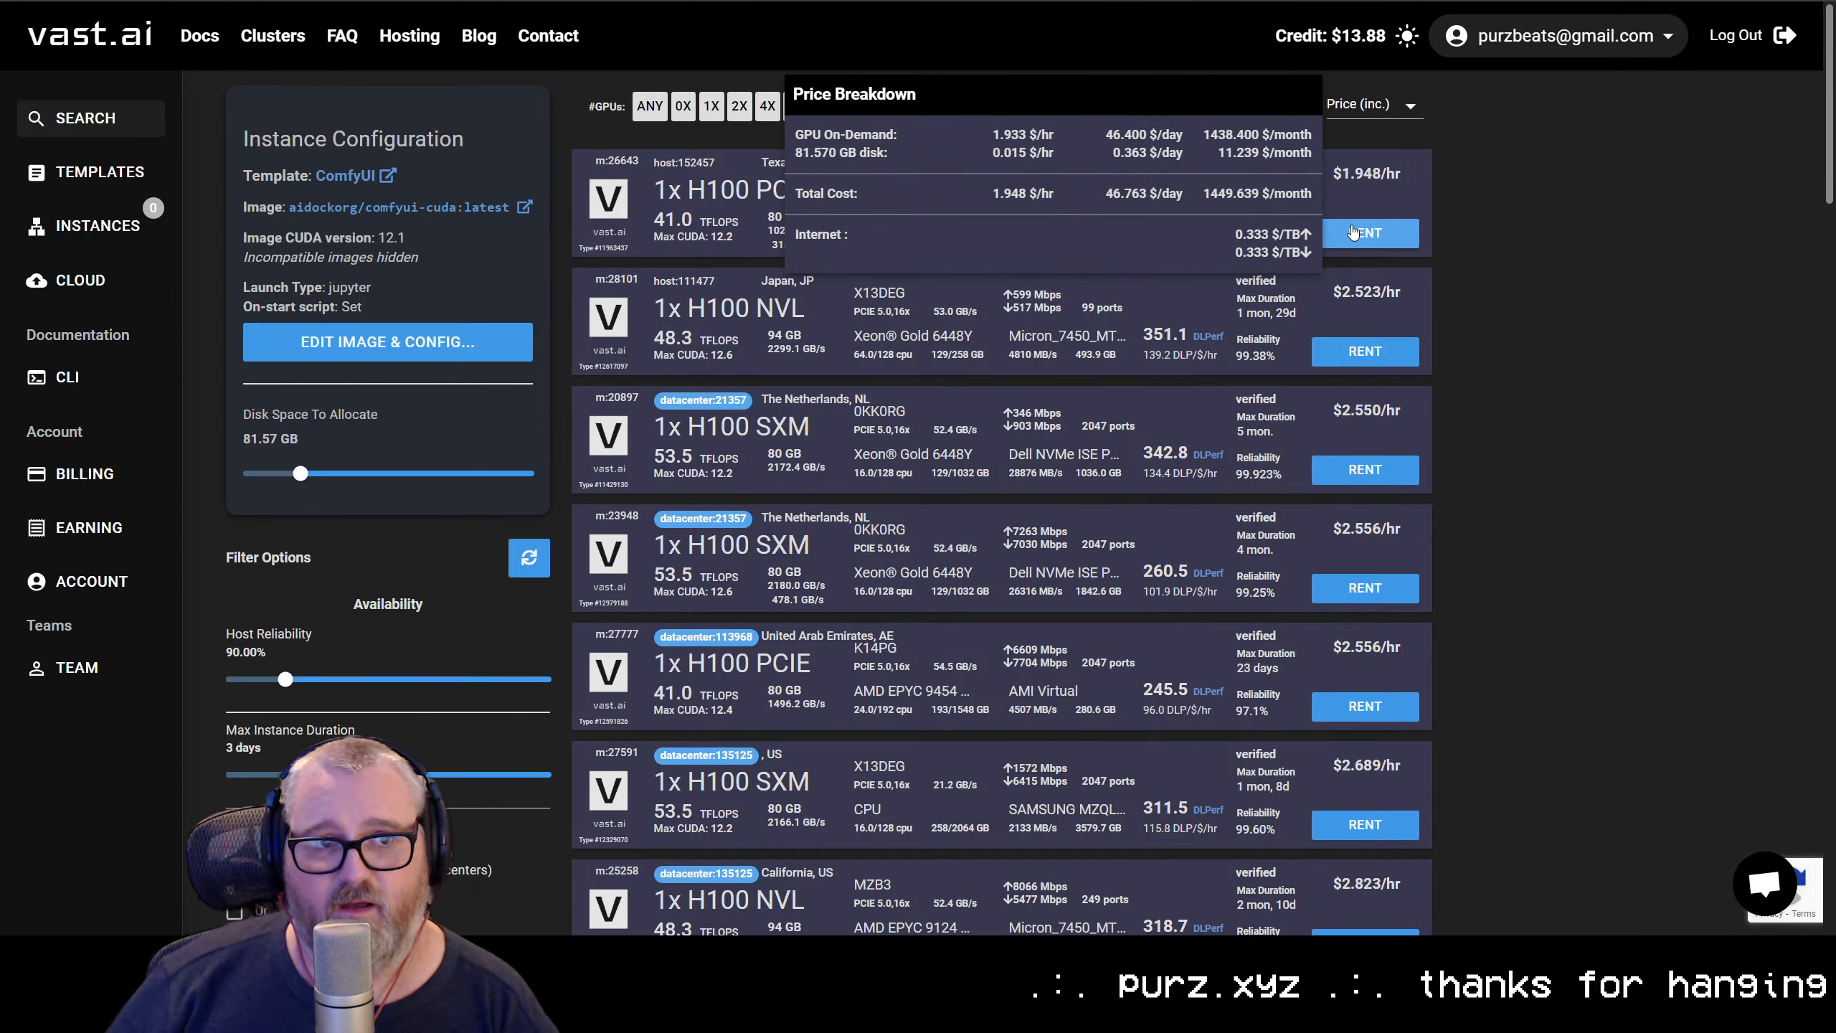
key("ctrl+plus")
key("ctrl+plus")
key("ctrl+plus")
key("ctrl+plus")
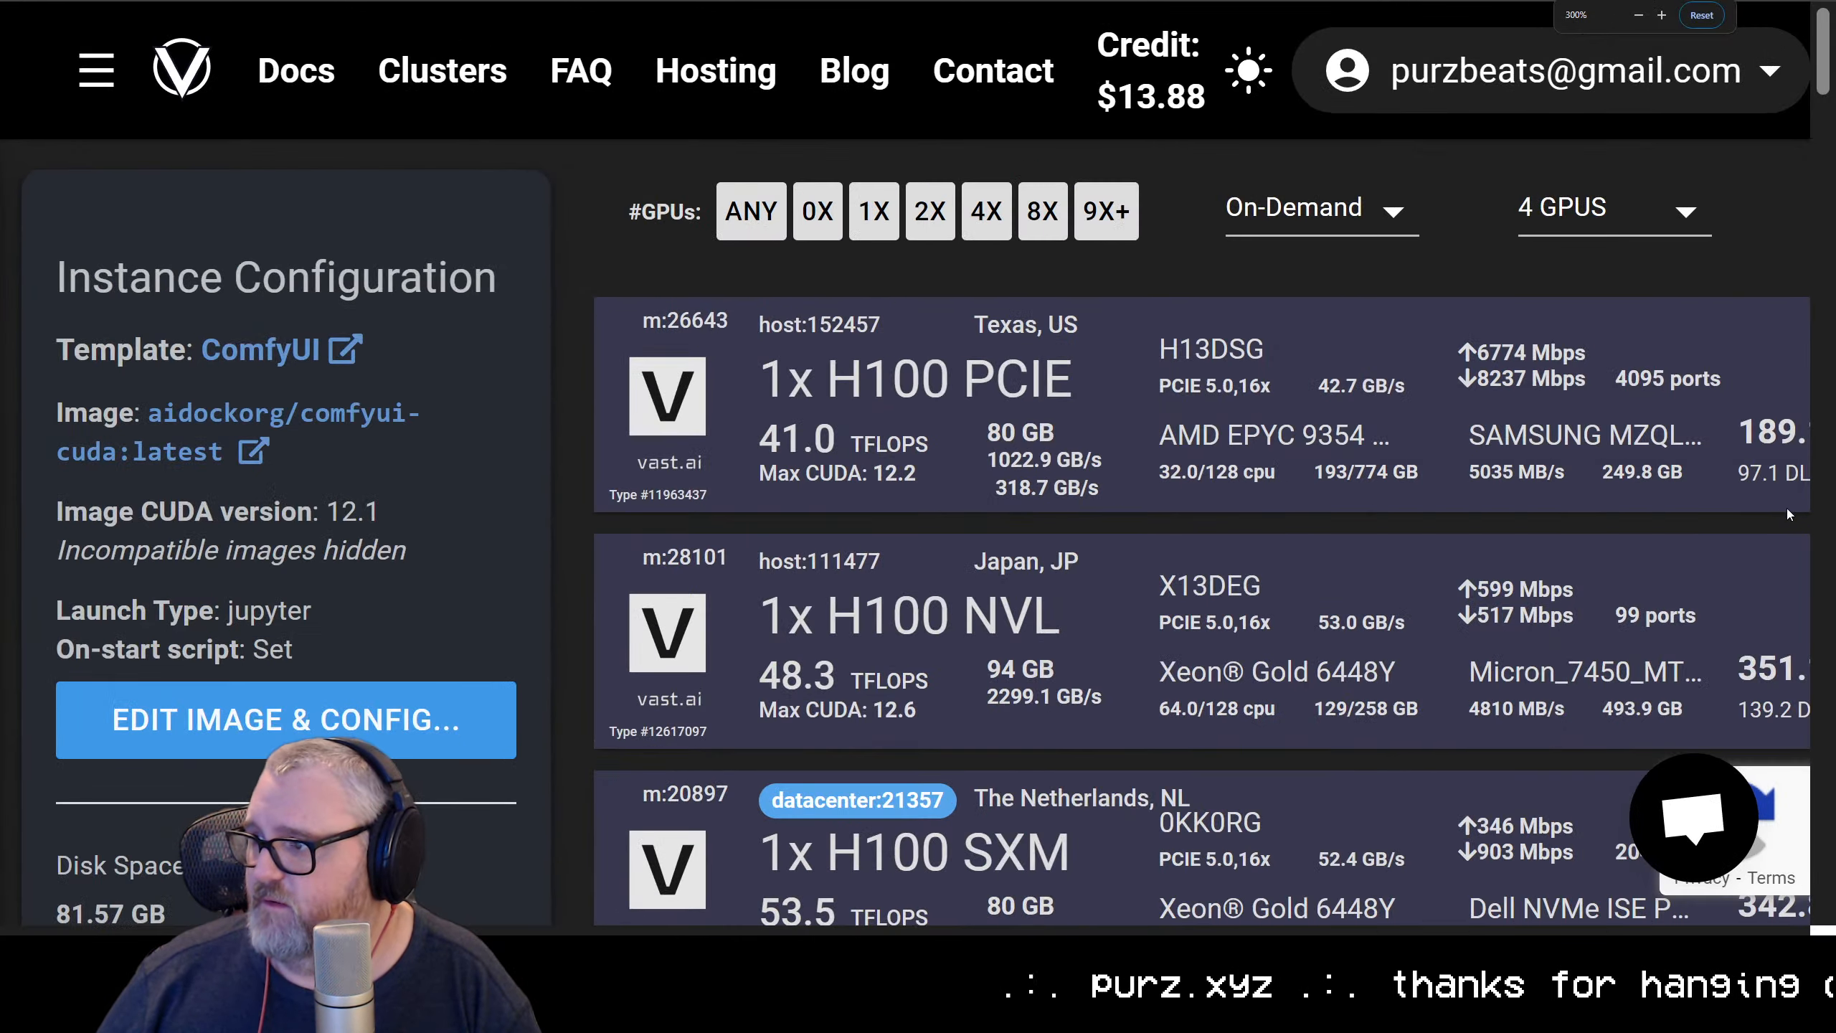
left_click_drag(940, 931, 1454, 929)
mouse_move(1439, 474)
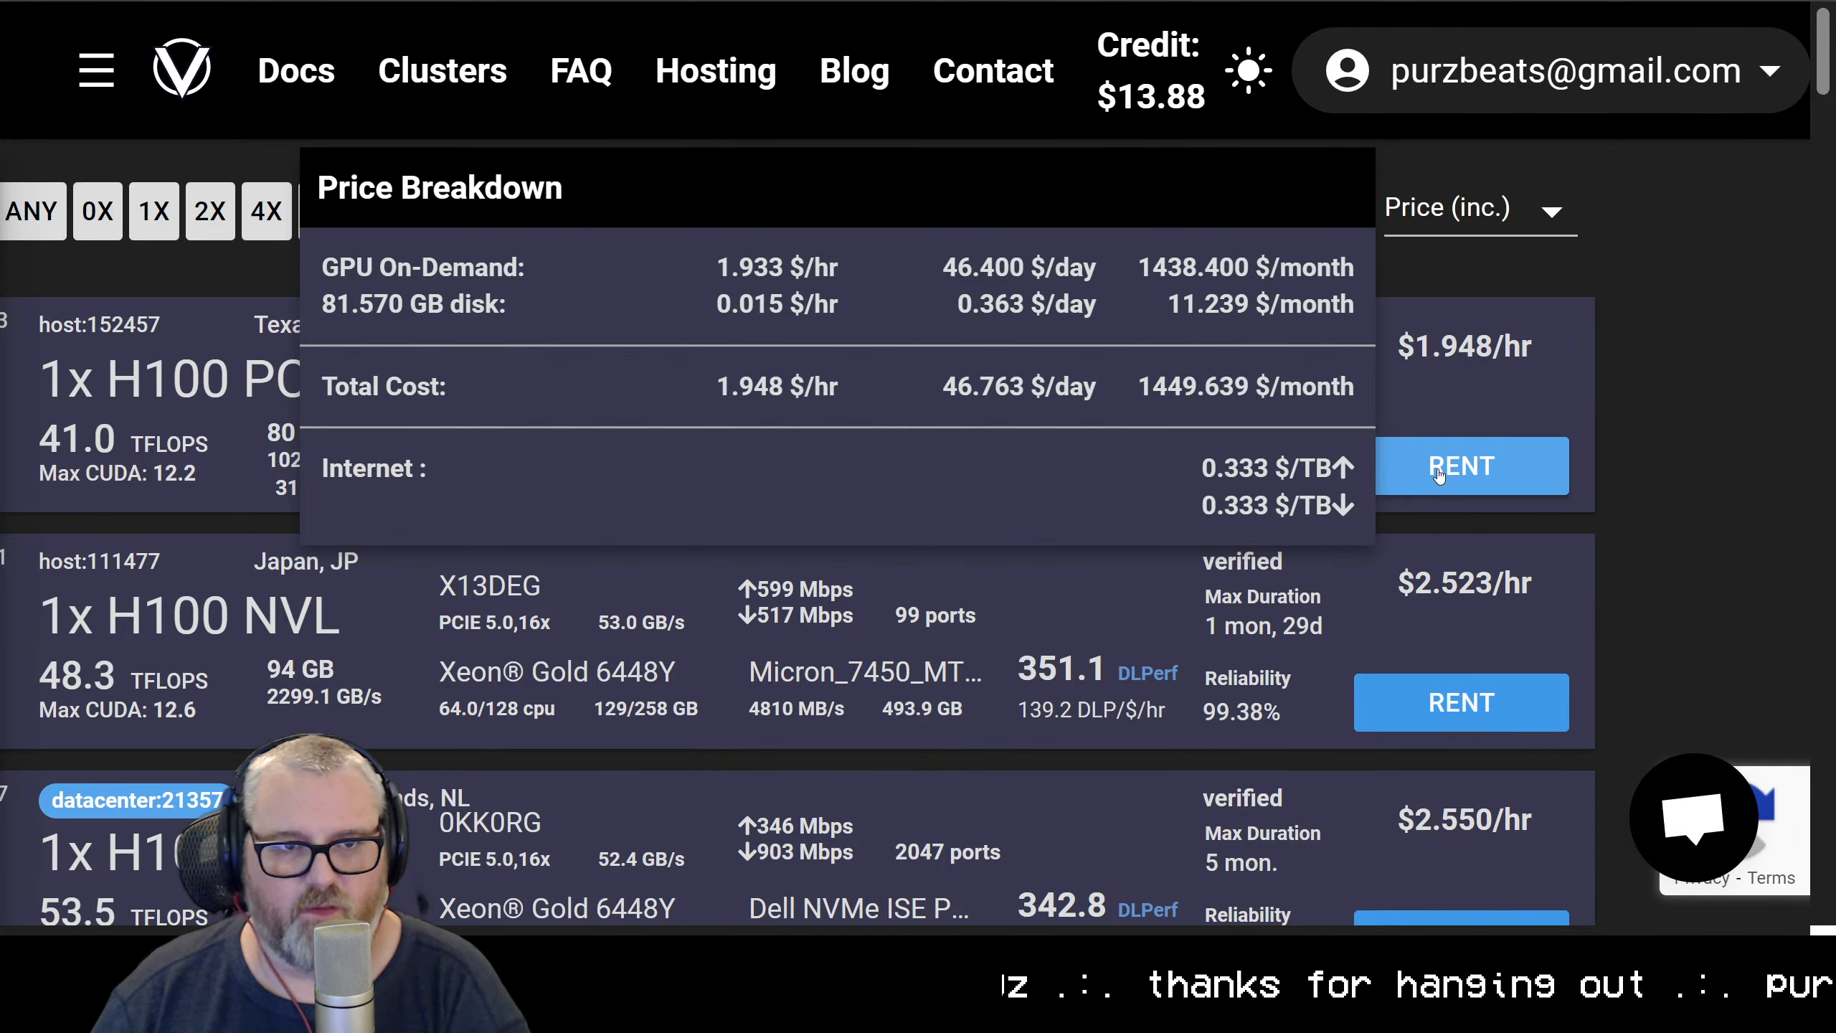
key("ctrl+minus")
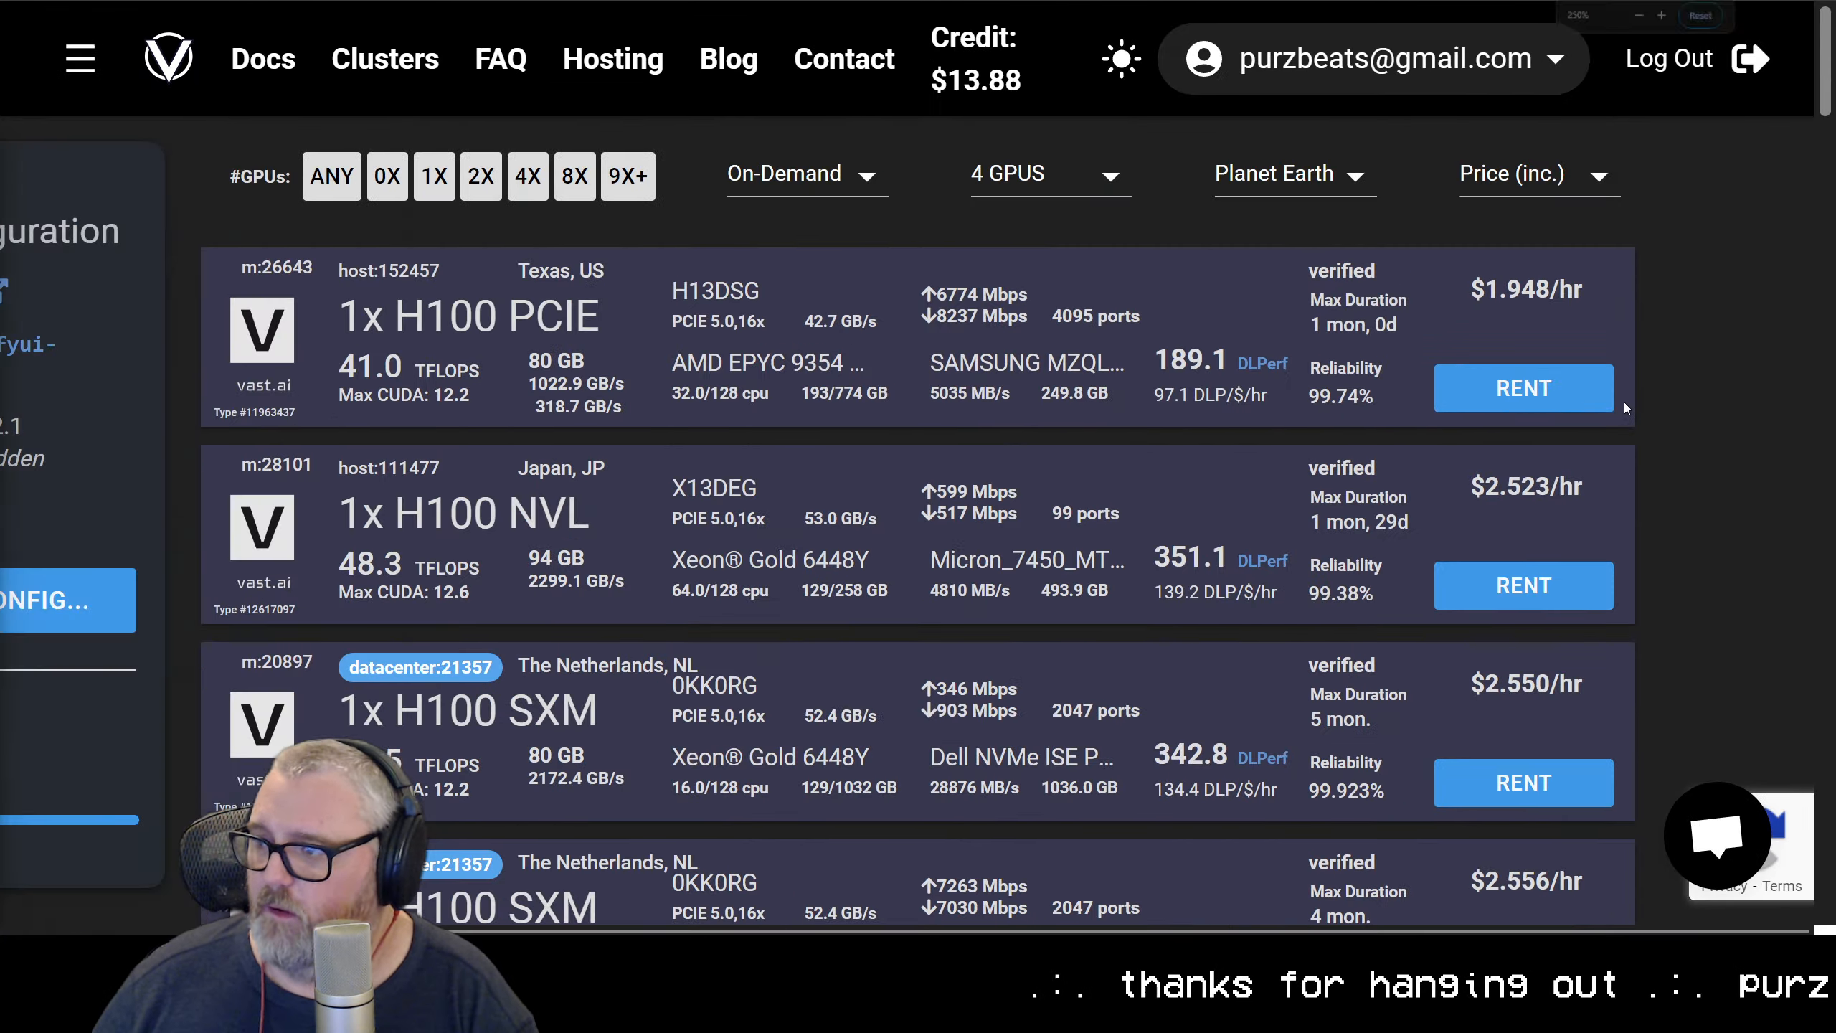
key("ctrl+minus")
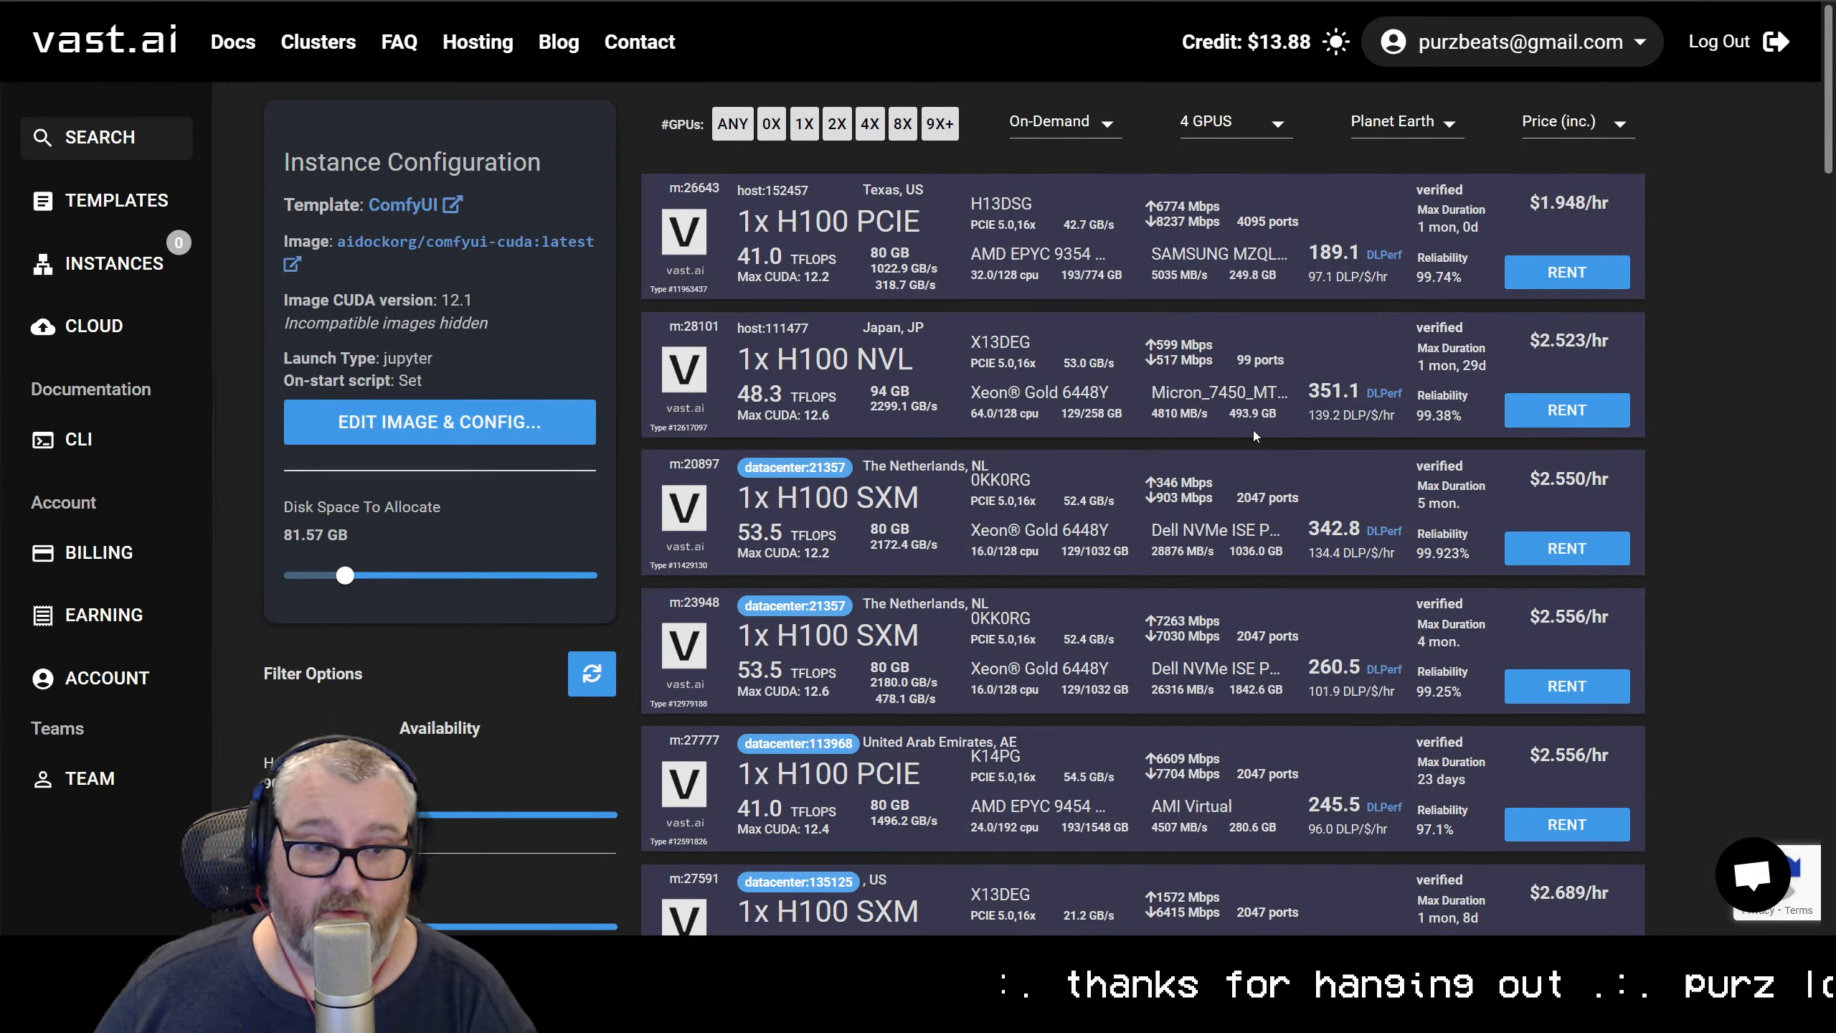
Review the price, GPU resource and machine resource filters alongside the H100 offers
scroll(619, 513, "down", 15)
scroll(618, 513, "down", 15)
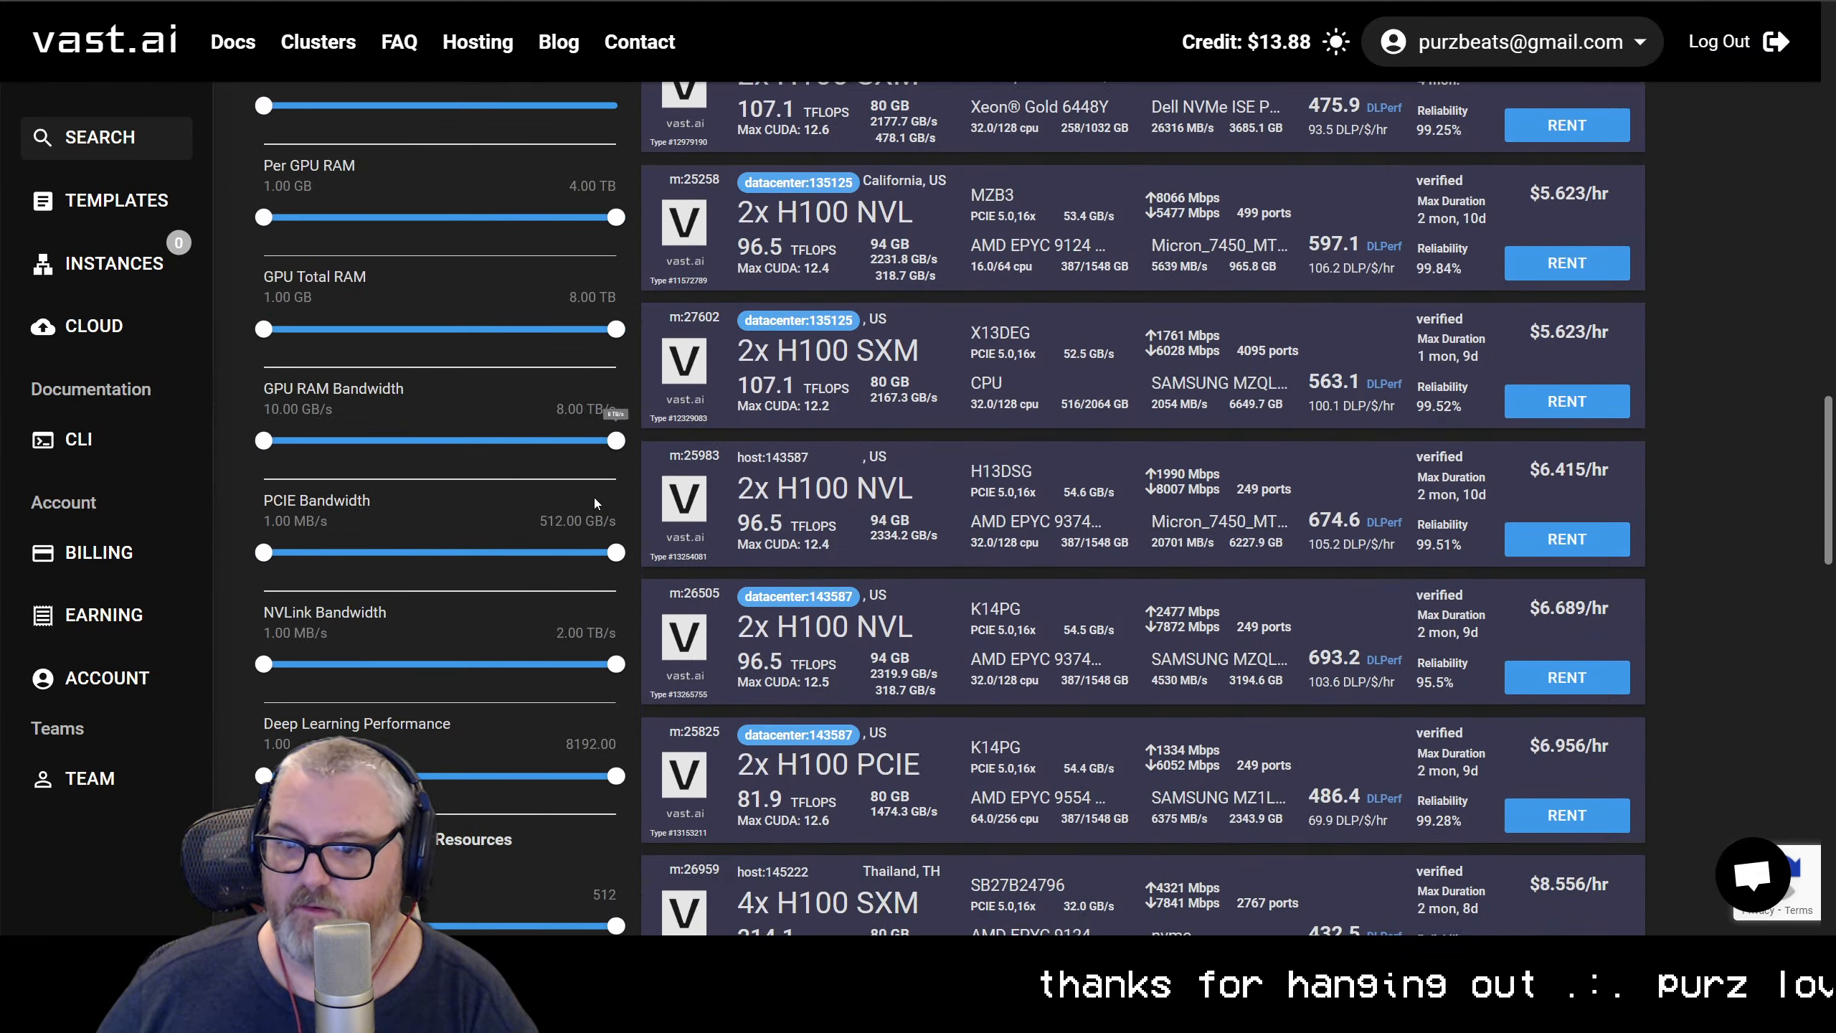
scroll(528, 516, "up", 10)
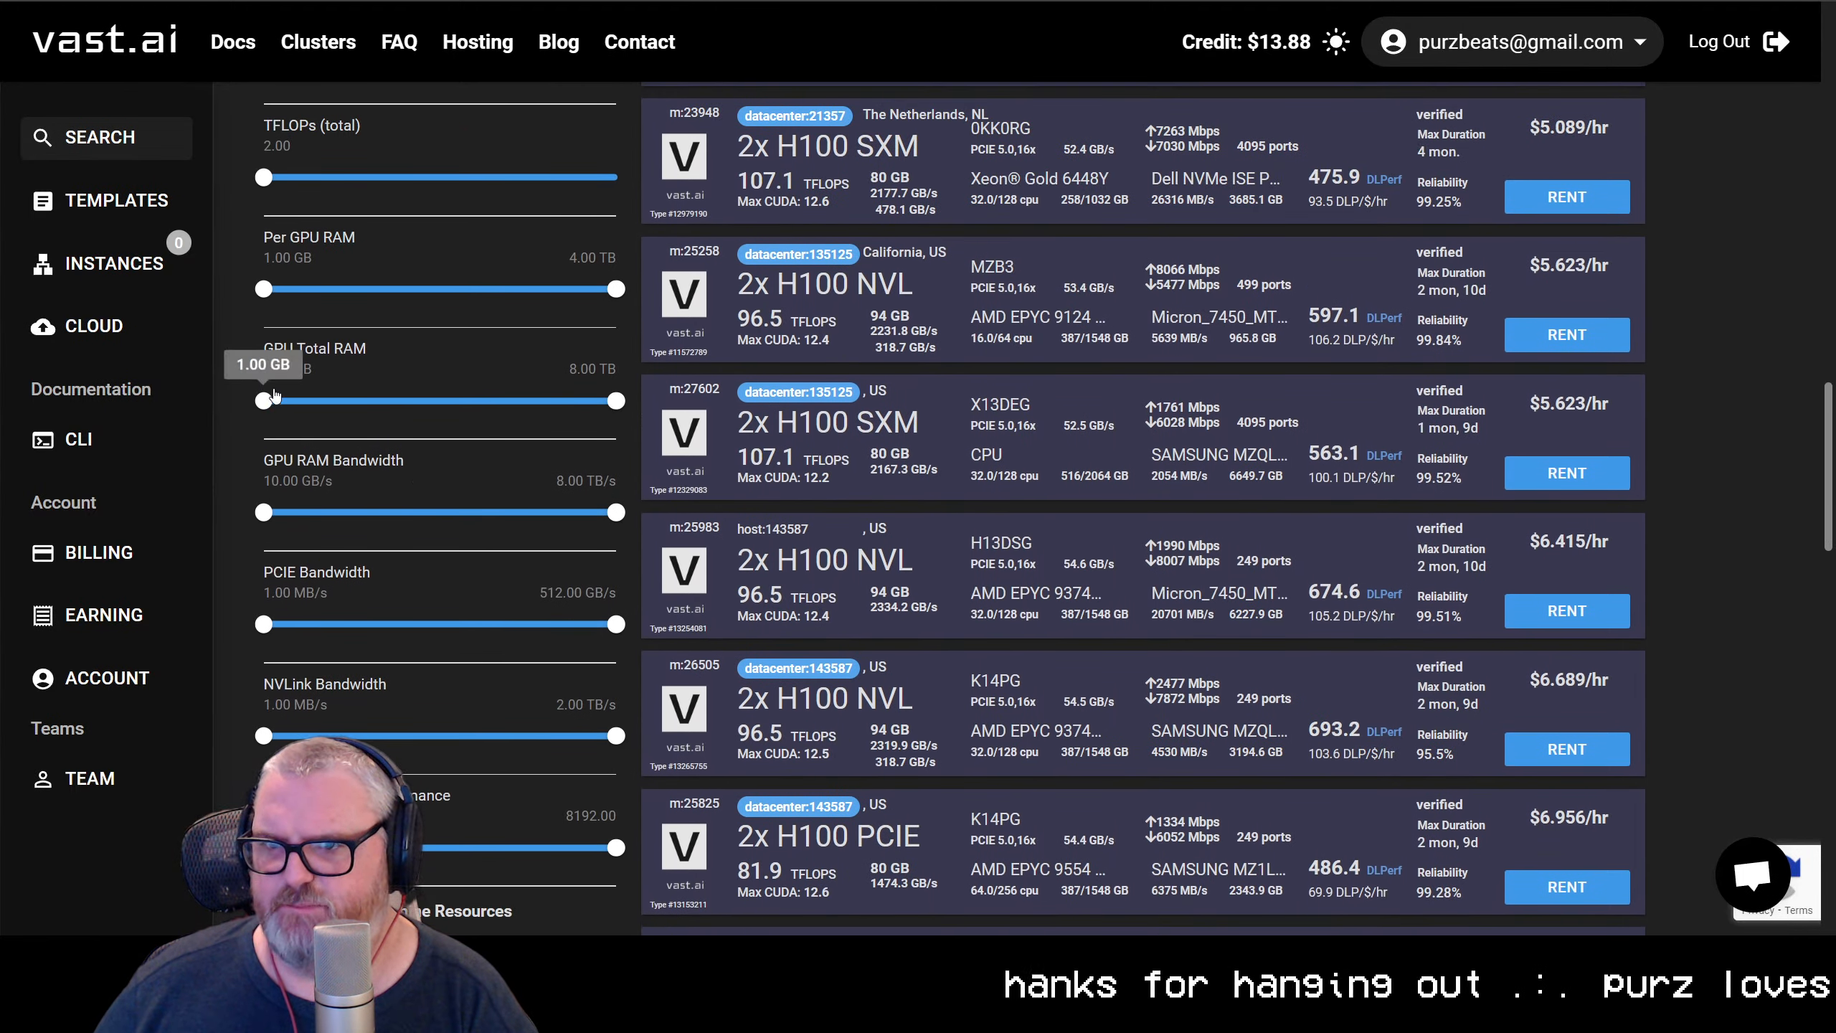
scroll(354, 561, "down", 1)
scroll(354, 561, "down", 10)
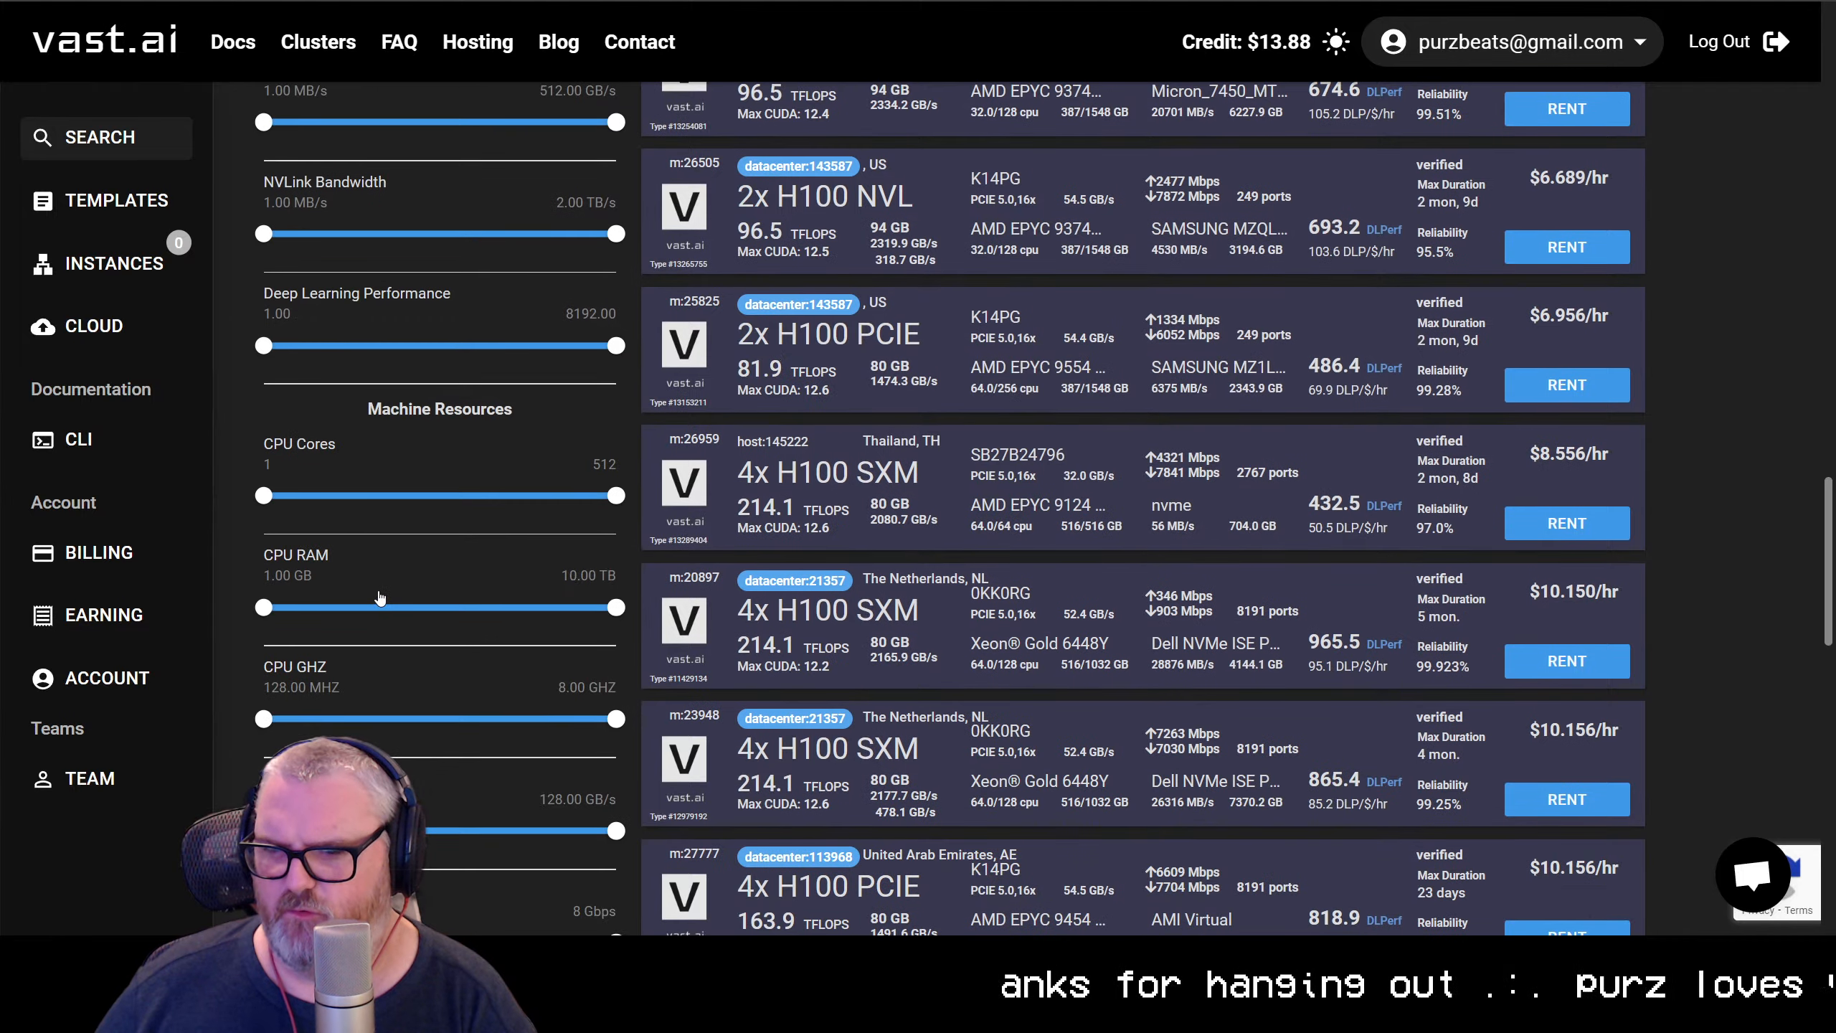
scroll(378, 579, "up", 12)
scroll(390, 553, "up", 12)
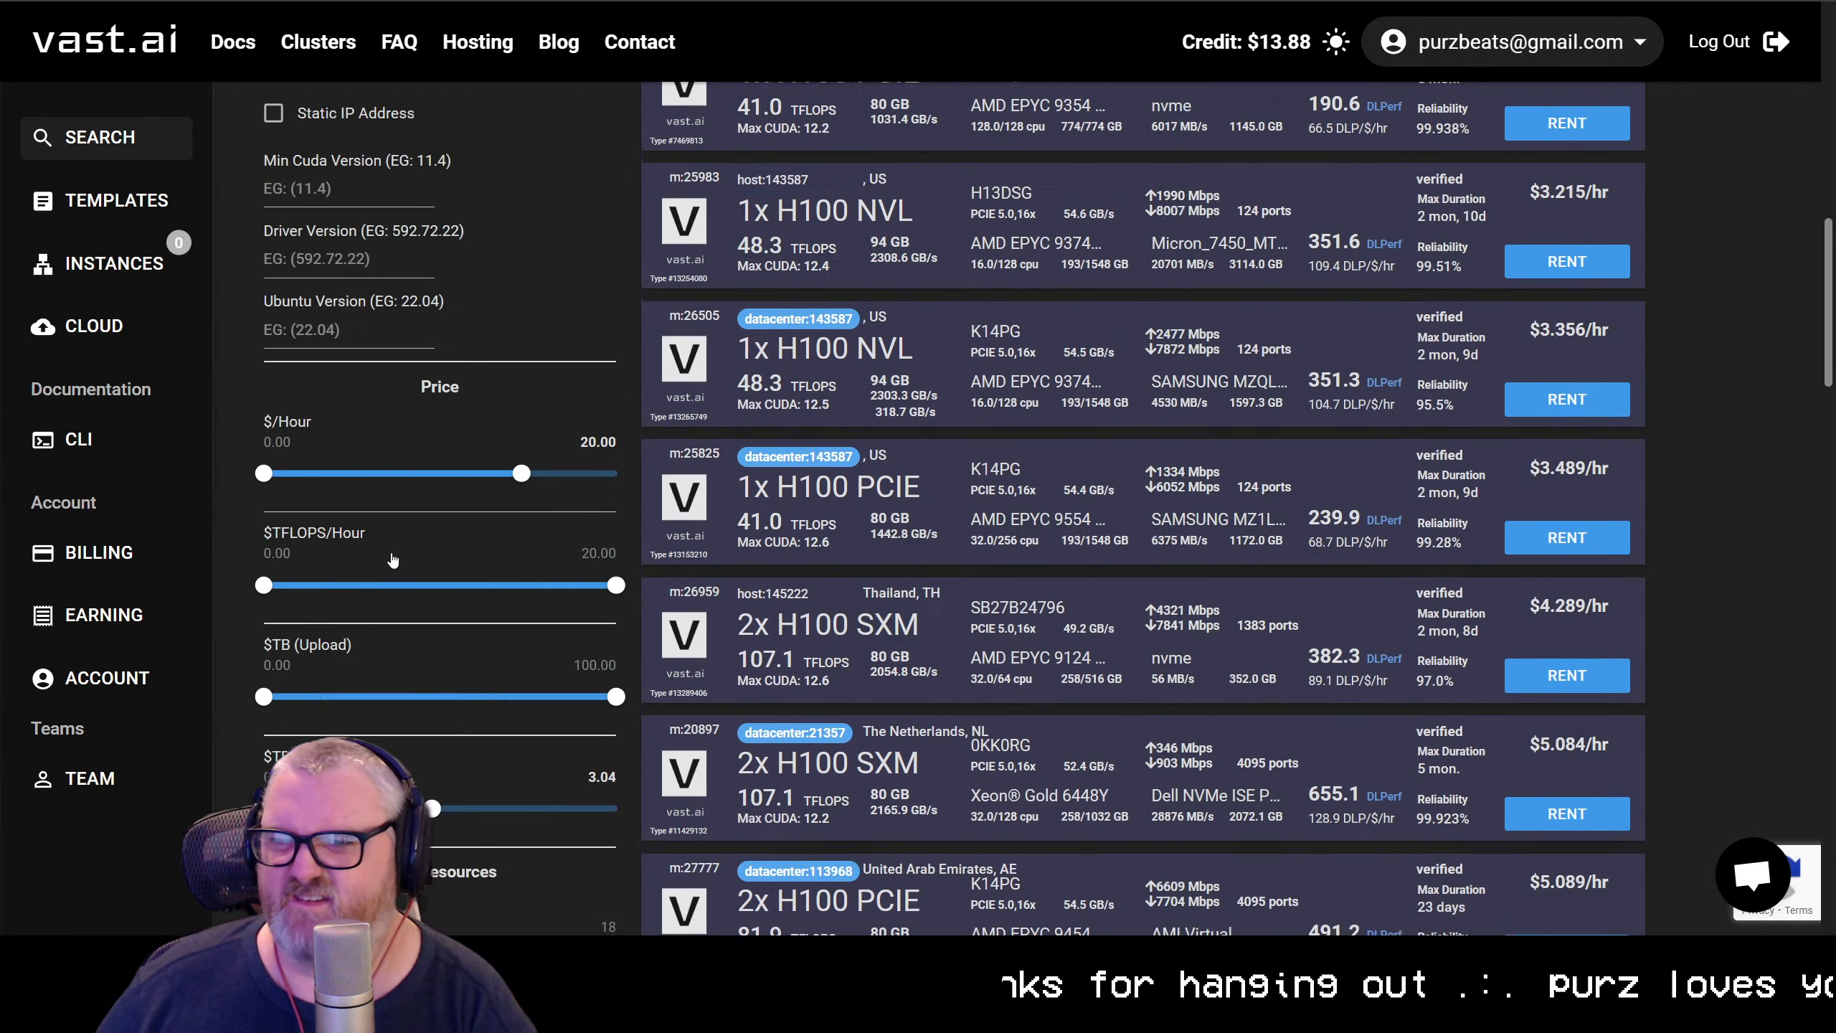
Look through the H100 offers again and rent the 1x H100 NVL machine in California with the ComfyUI template
scroll(391, 554, "down", 3)
scroll(394, 652, "up", 2)
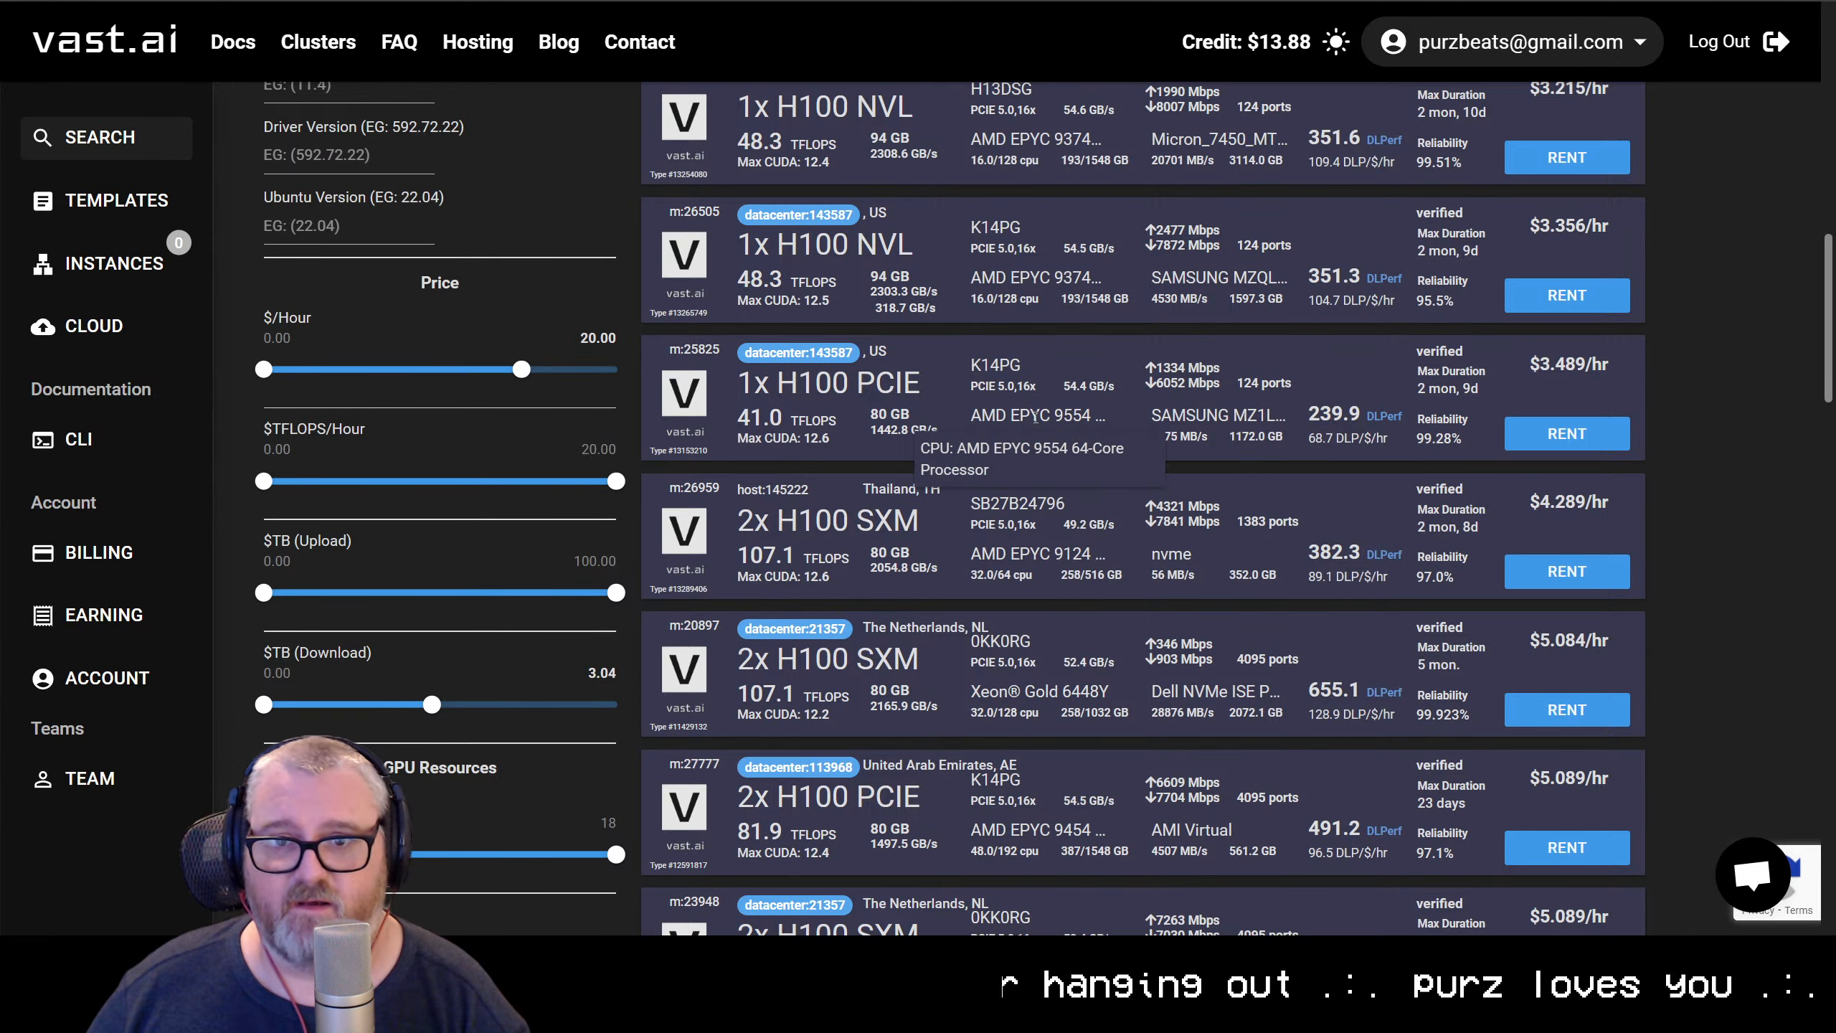
scroll(1035, 417, "up", 10)
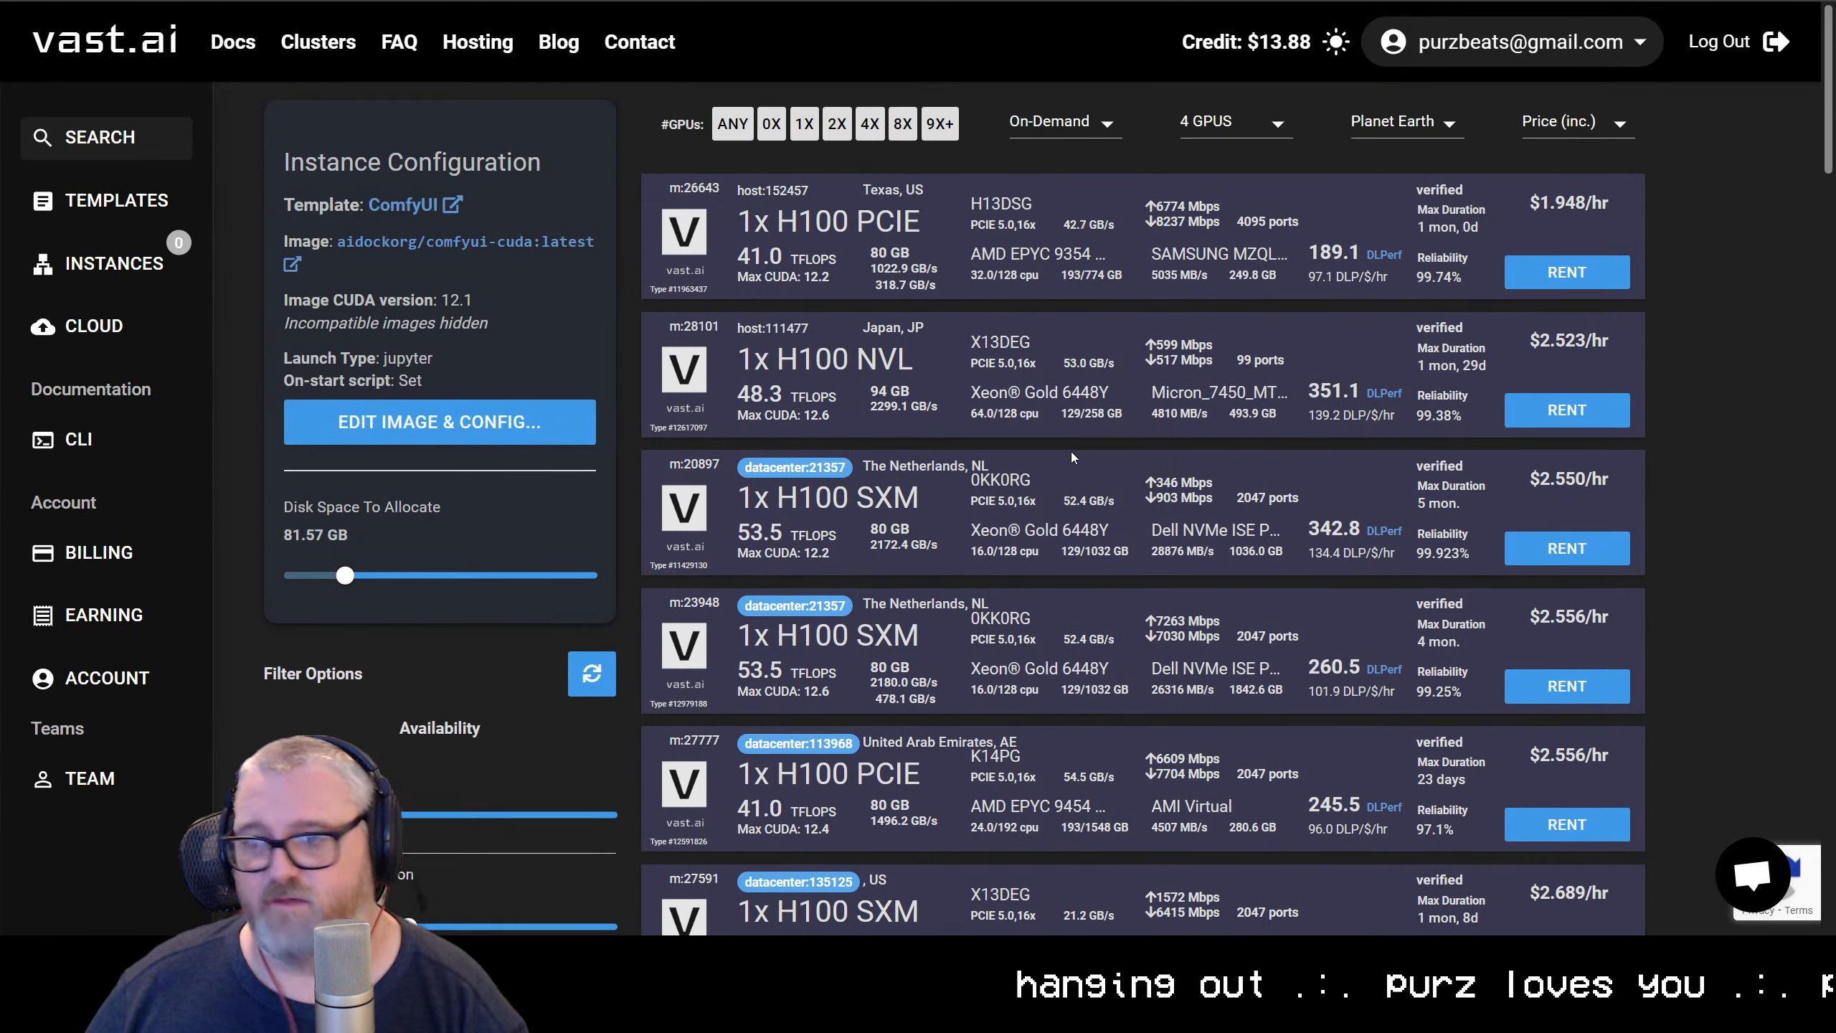
scroll(1073, 457, "down", 1)
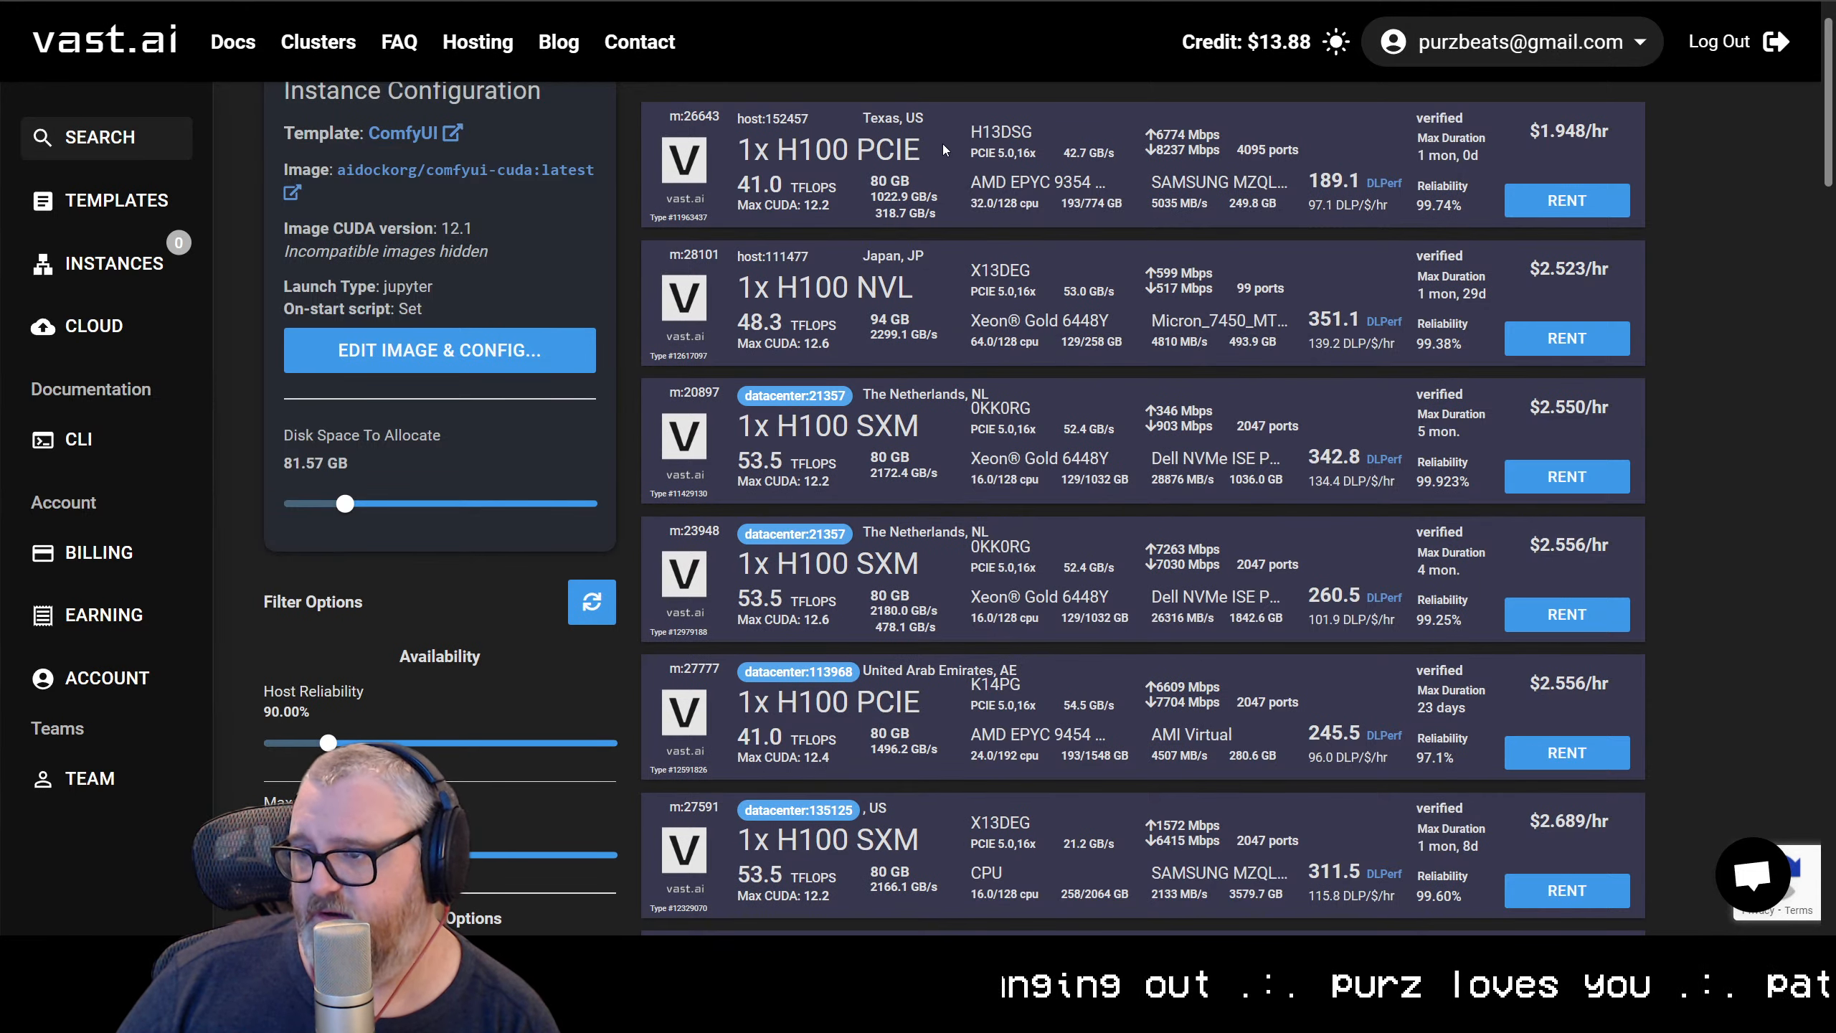
scroll(1051, 596, "down", 1)
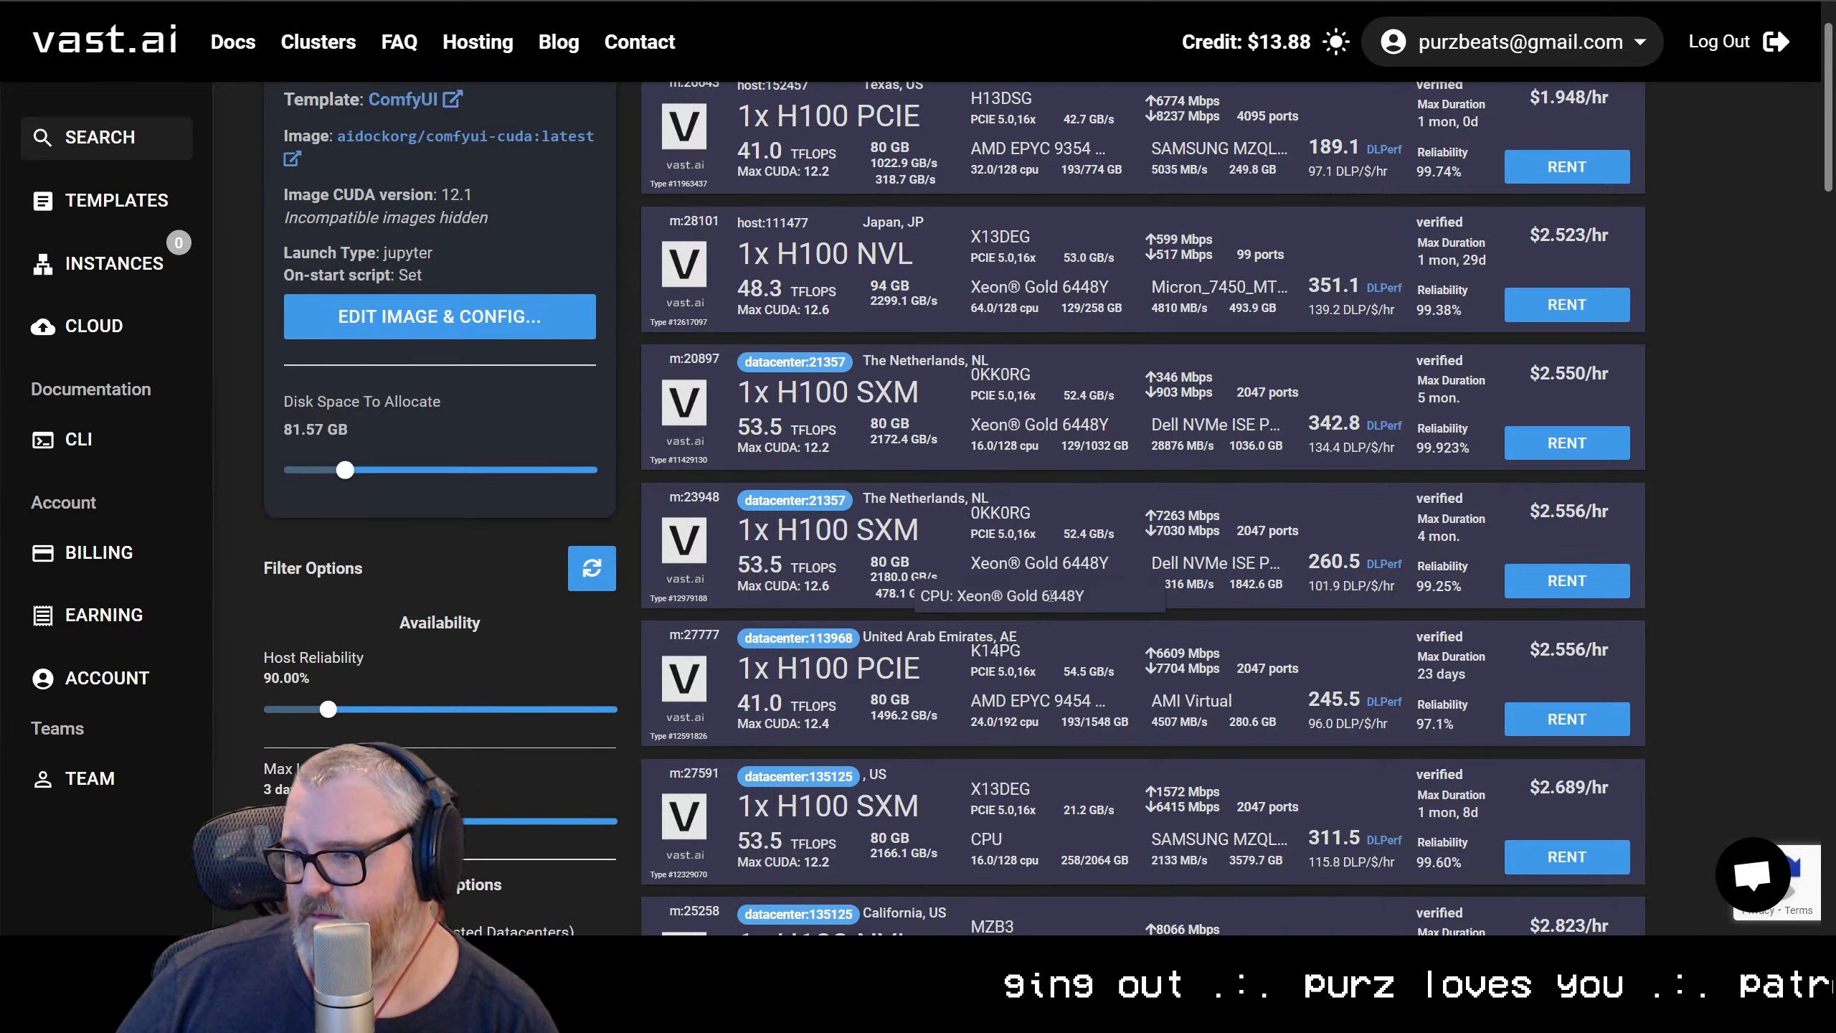
scroll(1051, 595, "down", 5)
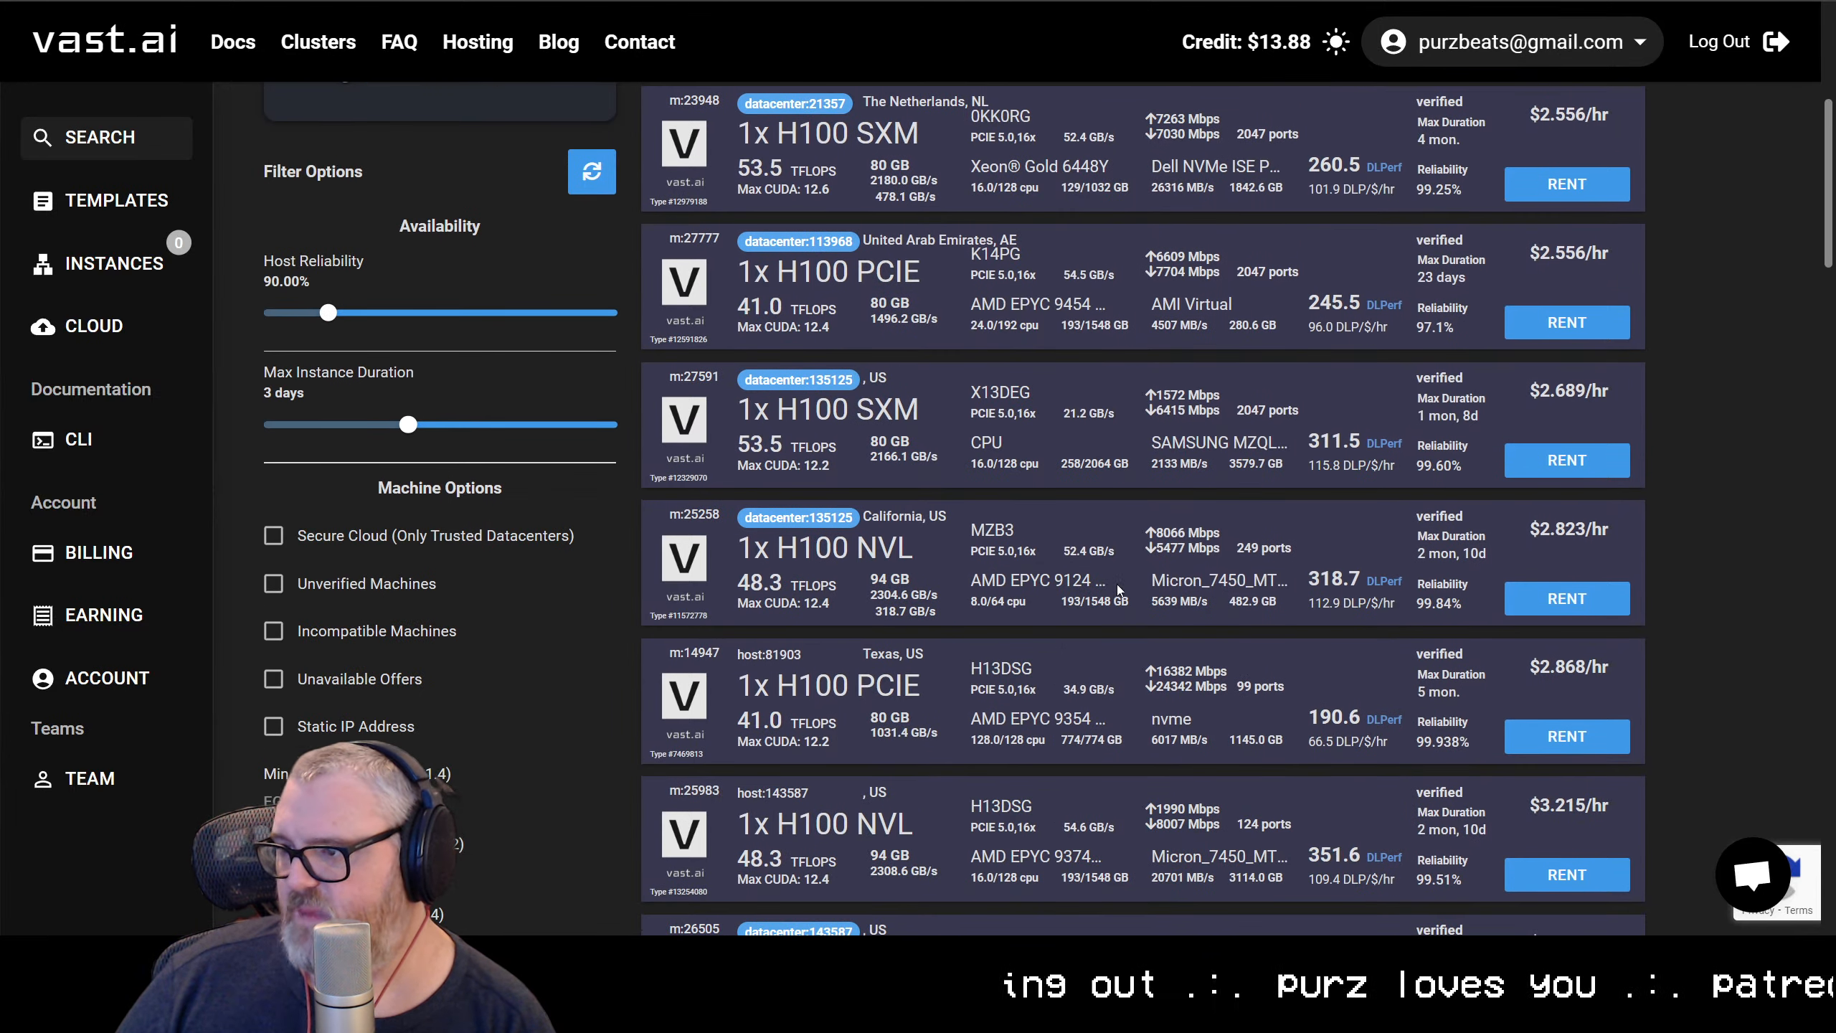
mouse_move(1580, 610)
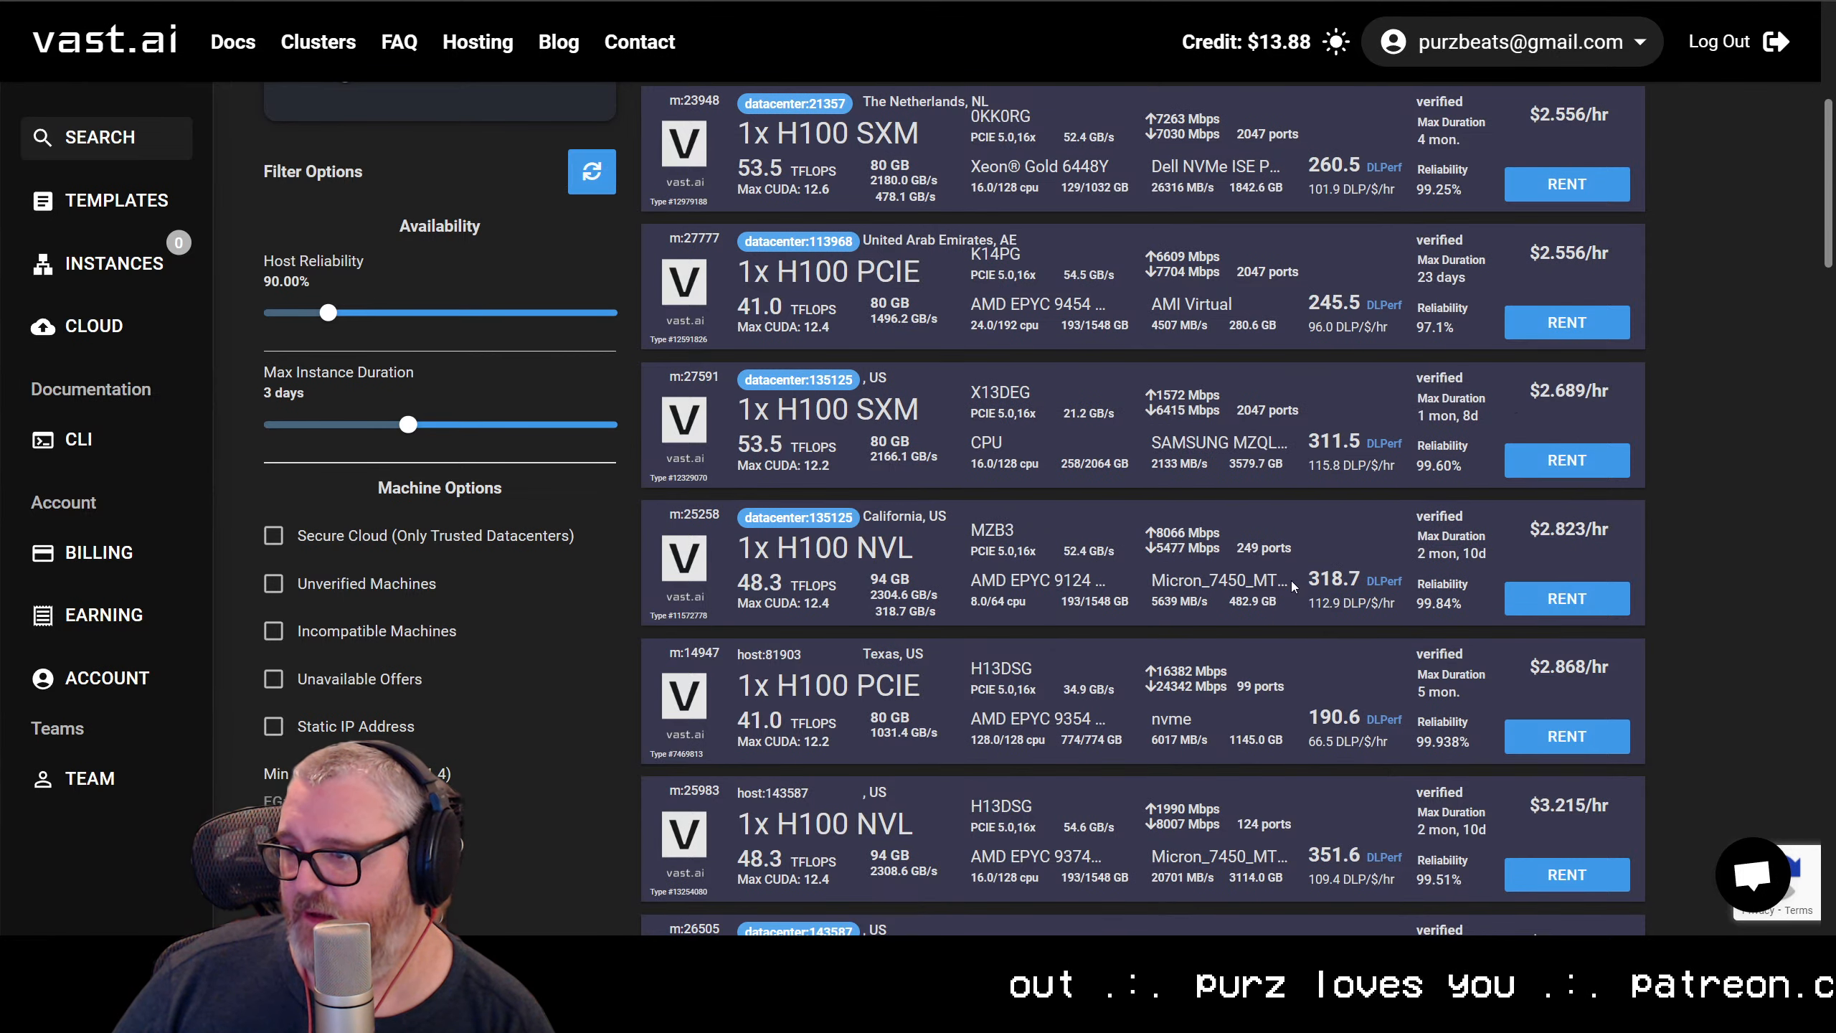
left_click(1566, 598)
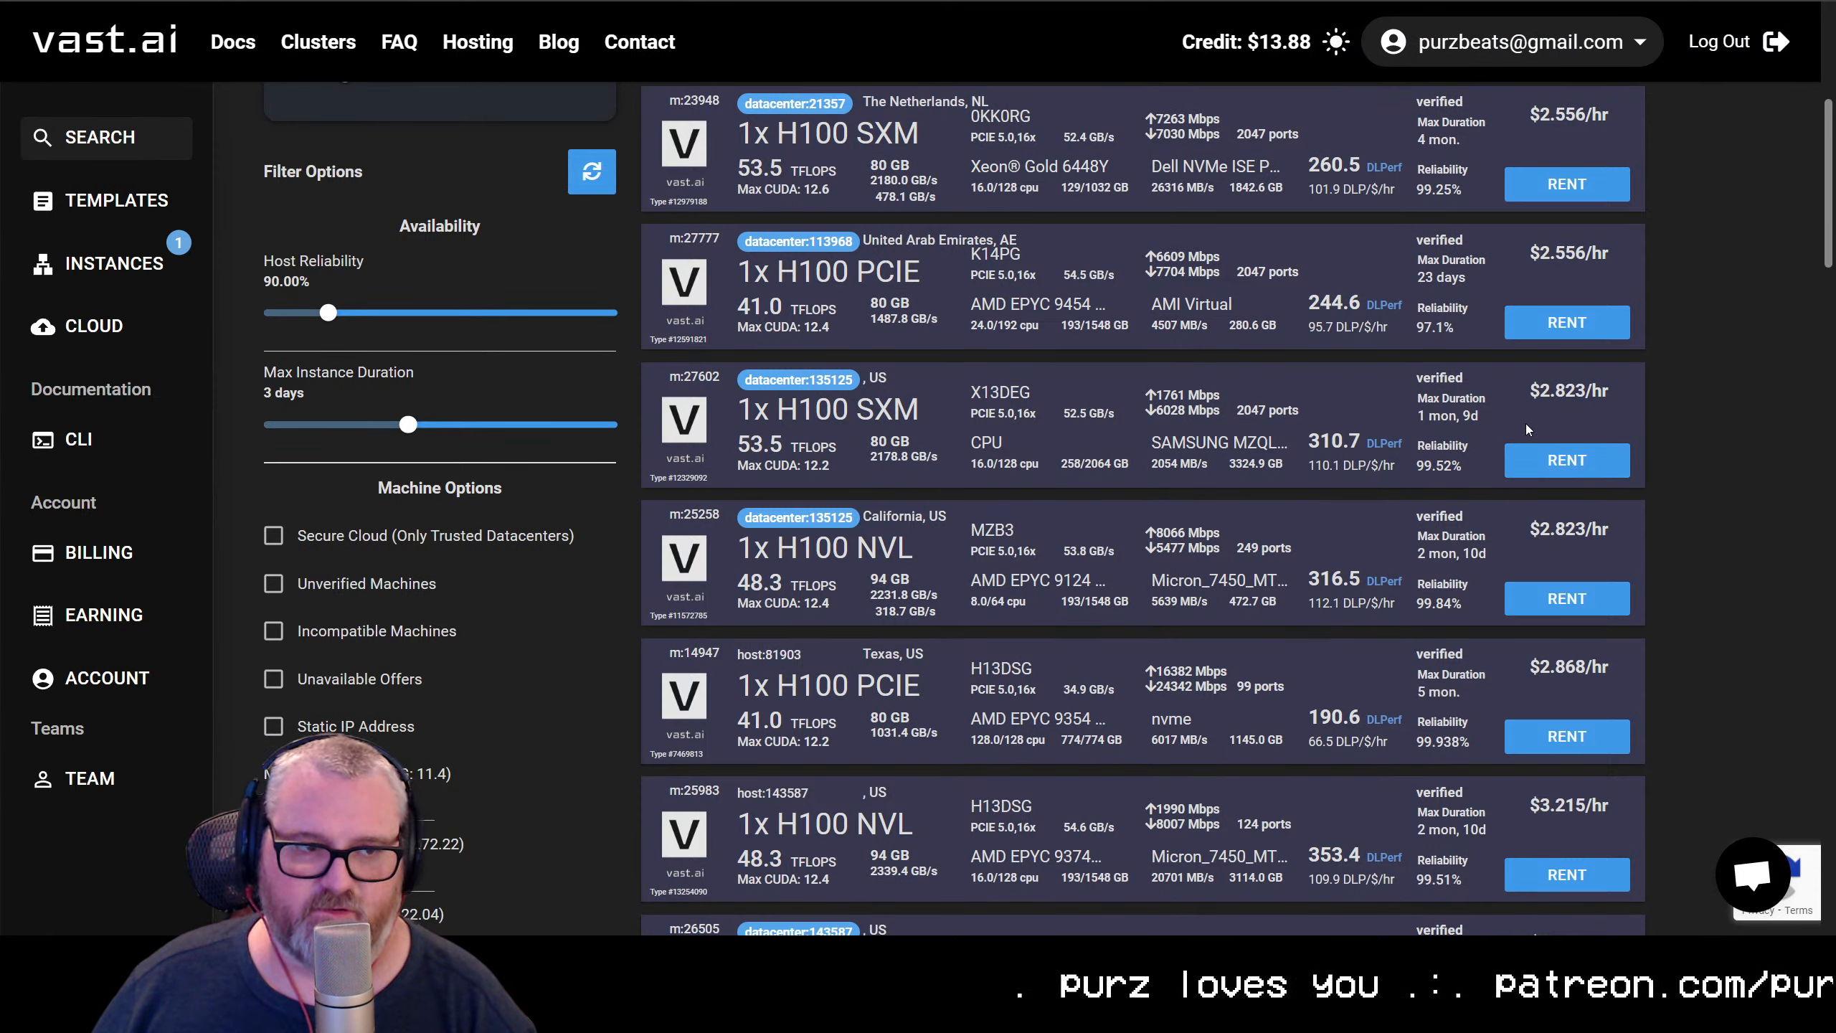
Open the rented H100 NVL instance's portal from the instance list, proceeding past the browser's certificate warning
mouse_move(1512, 432)
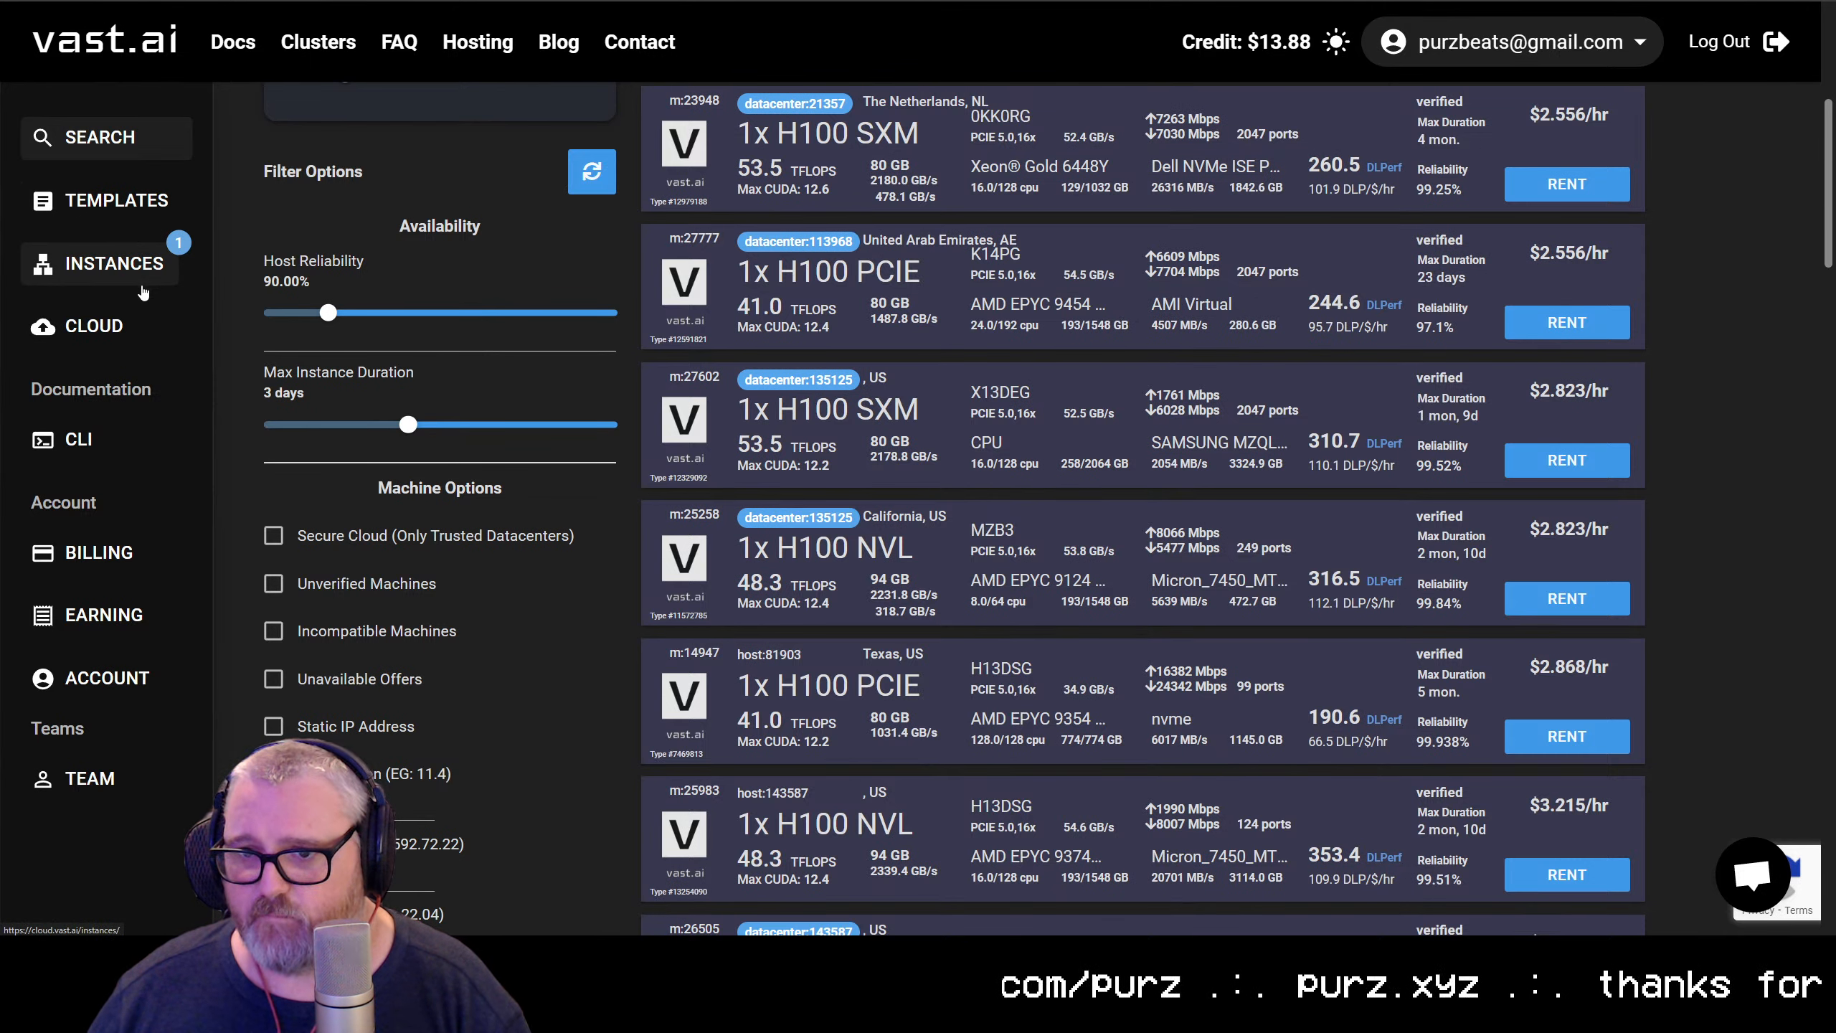
left_click(122, 264)
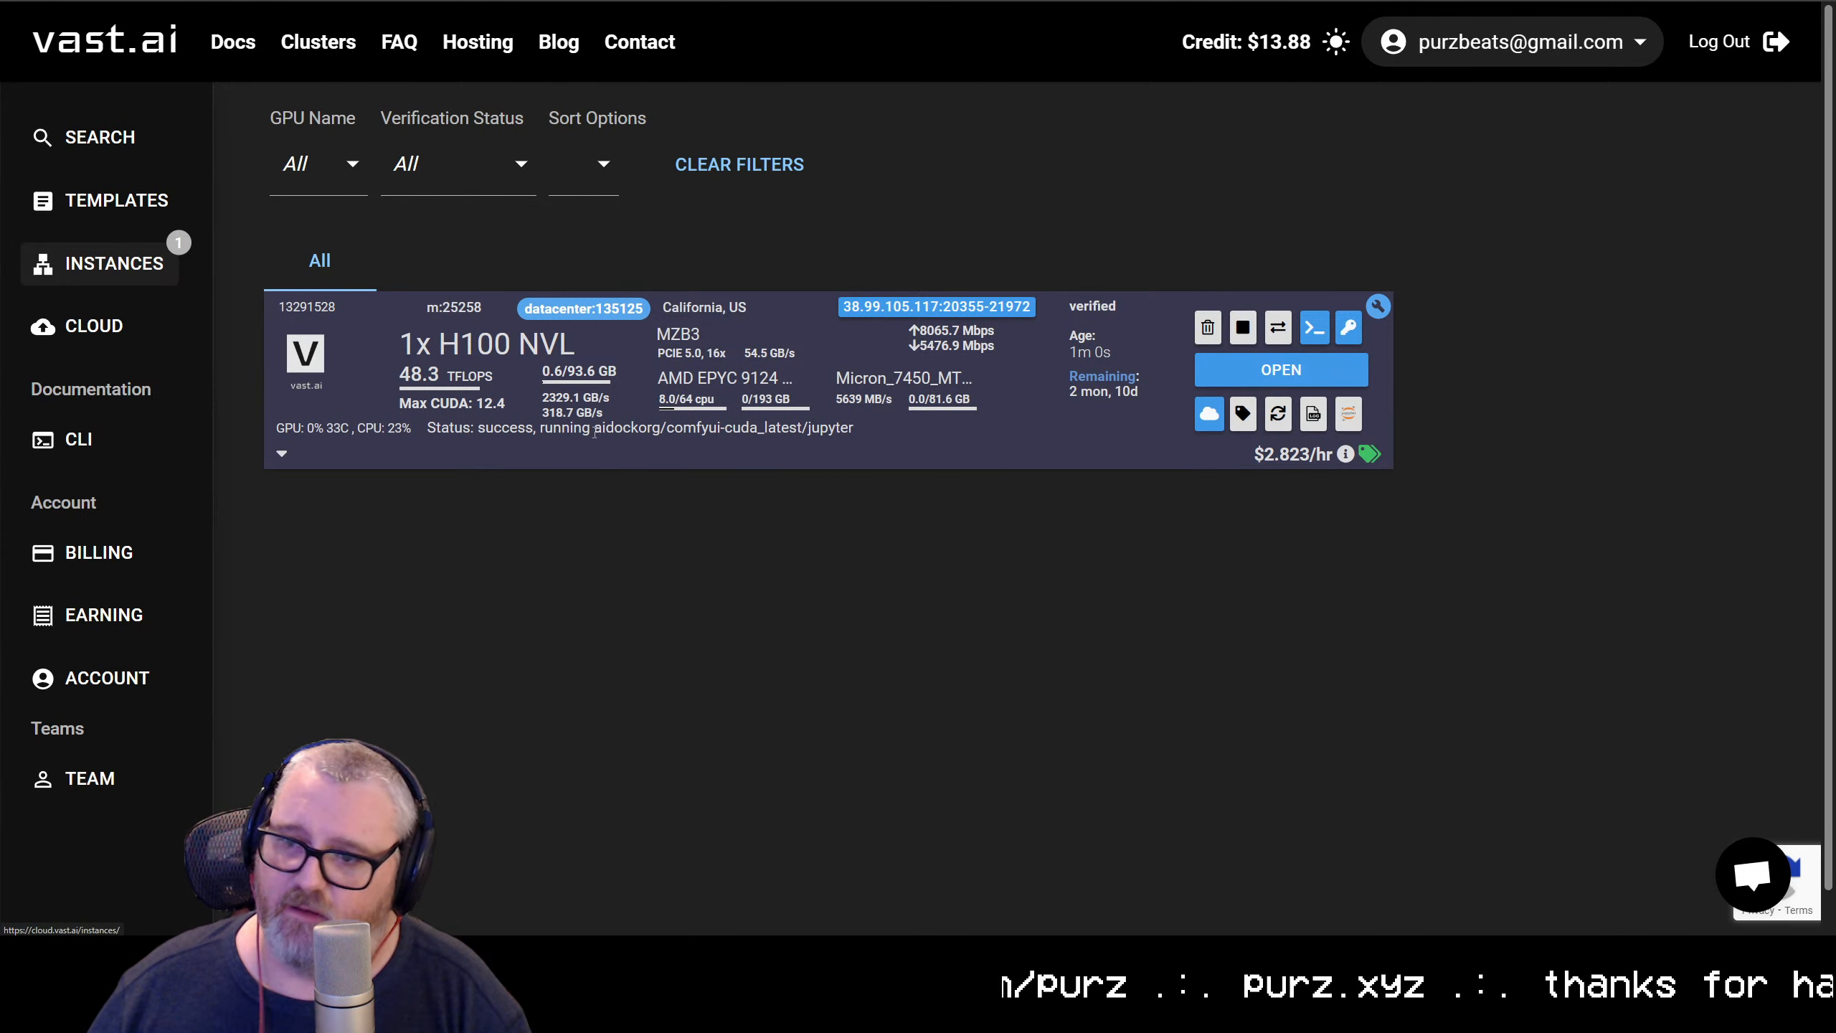
left_click(1303, 372)
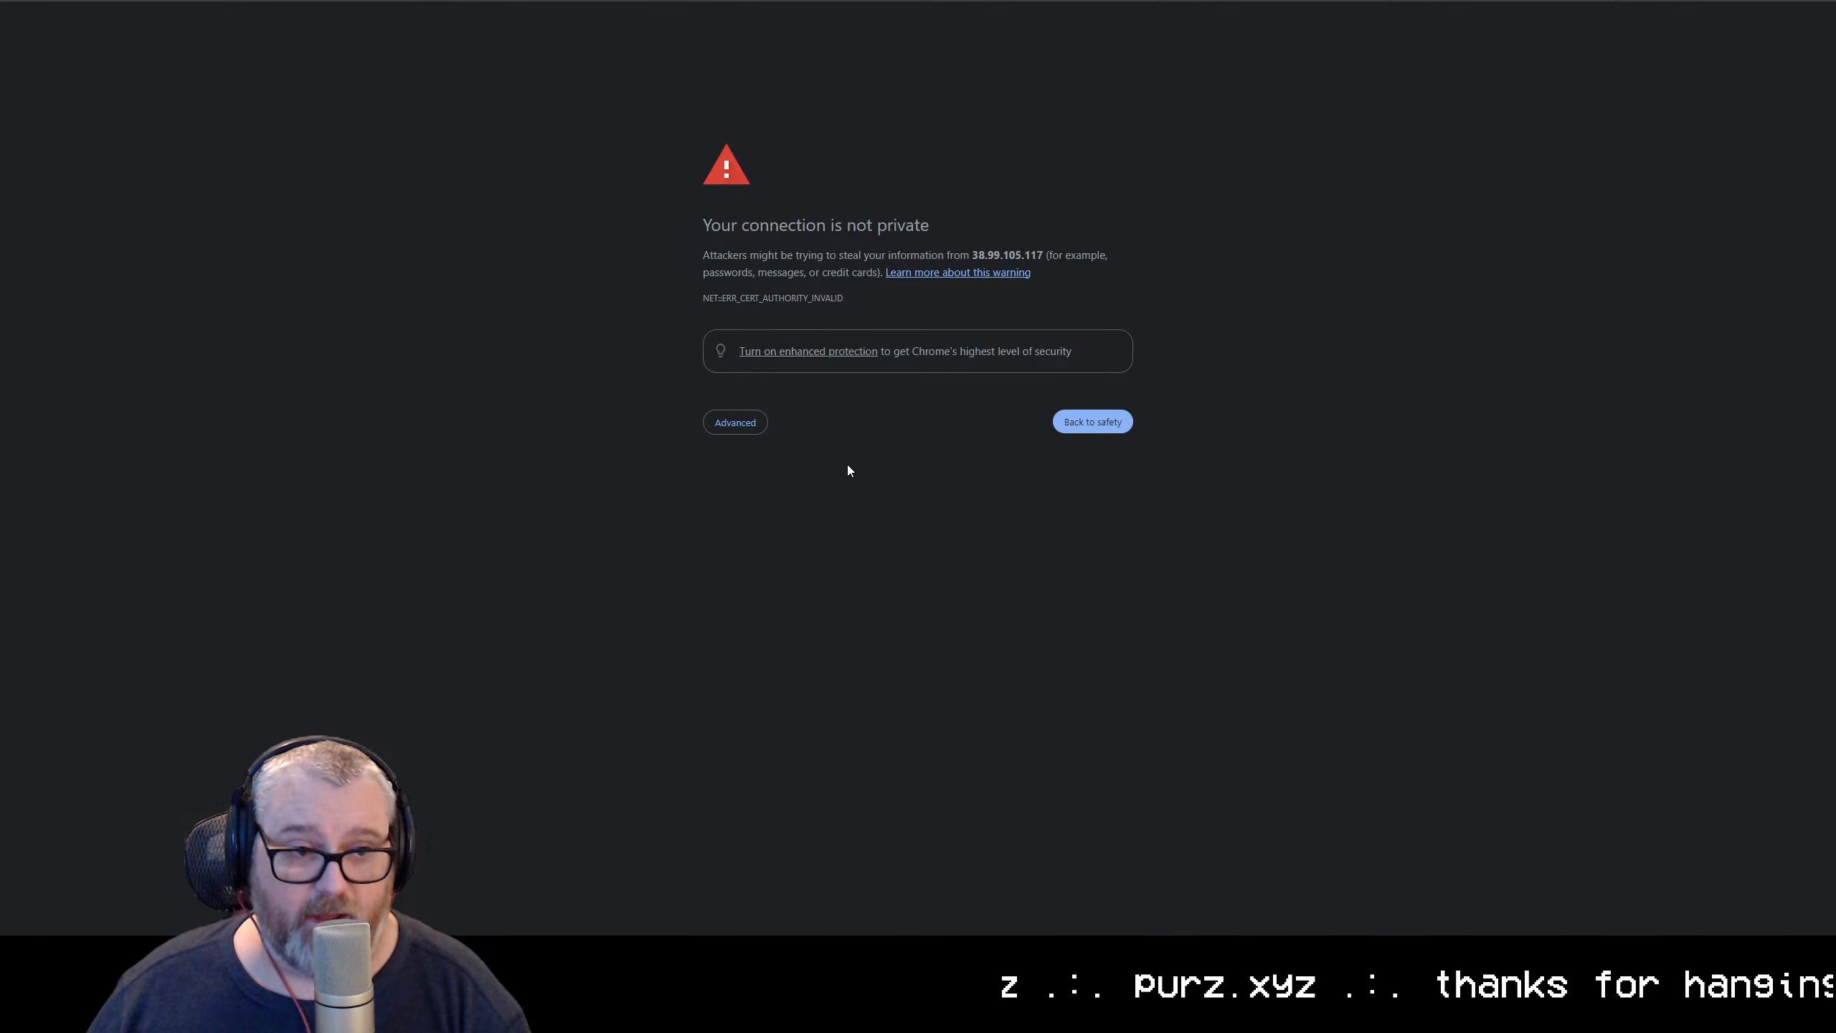
left_click(735, 422)
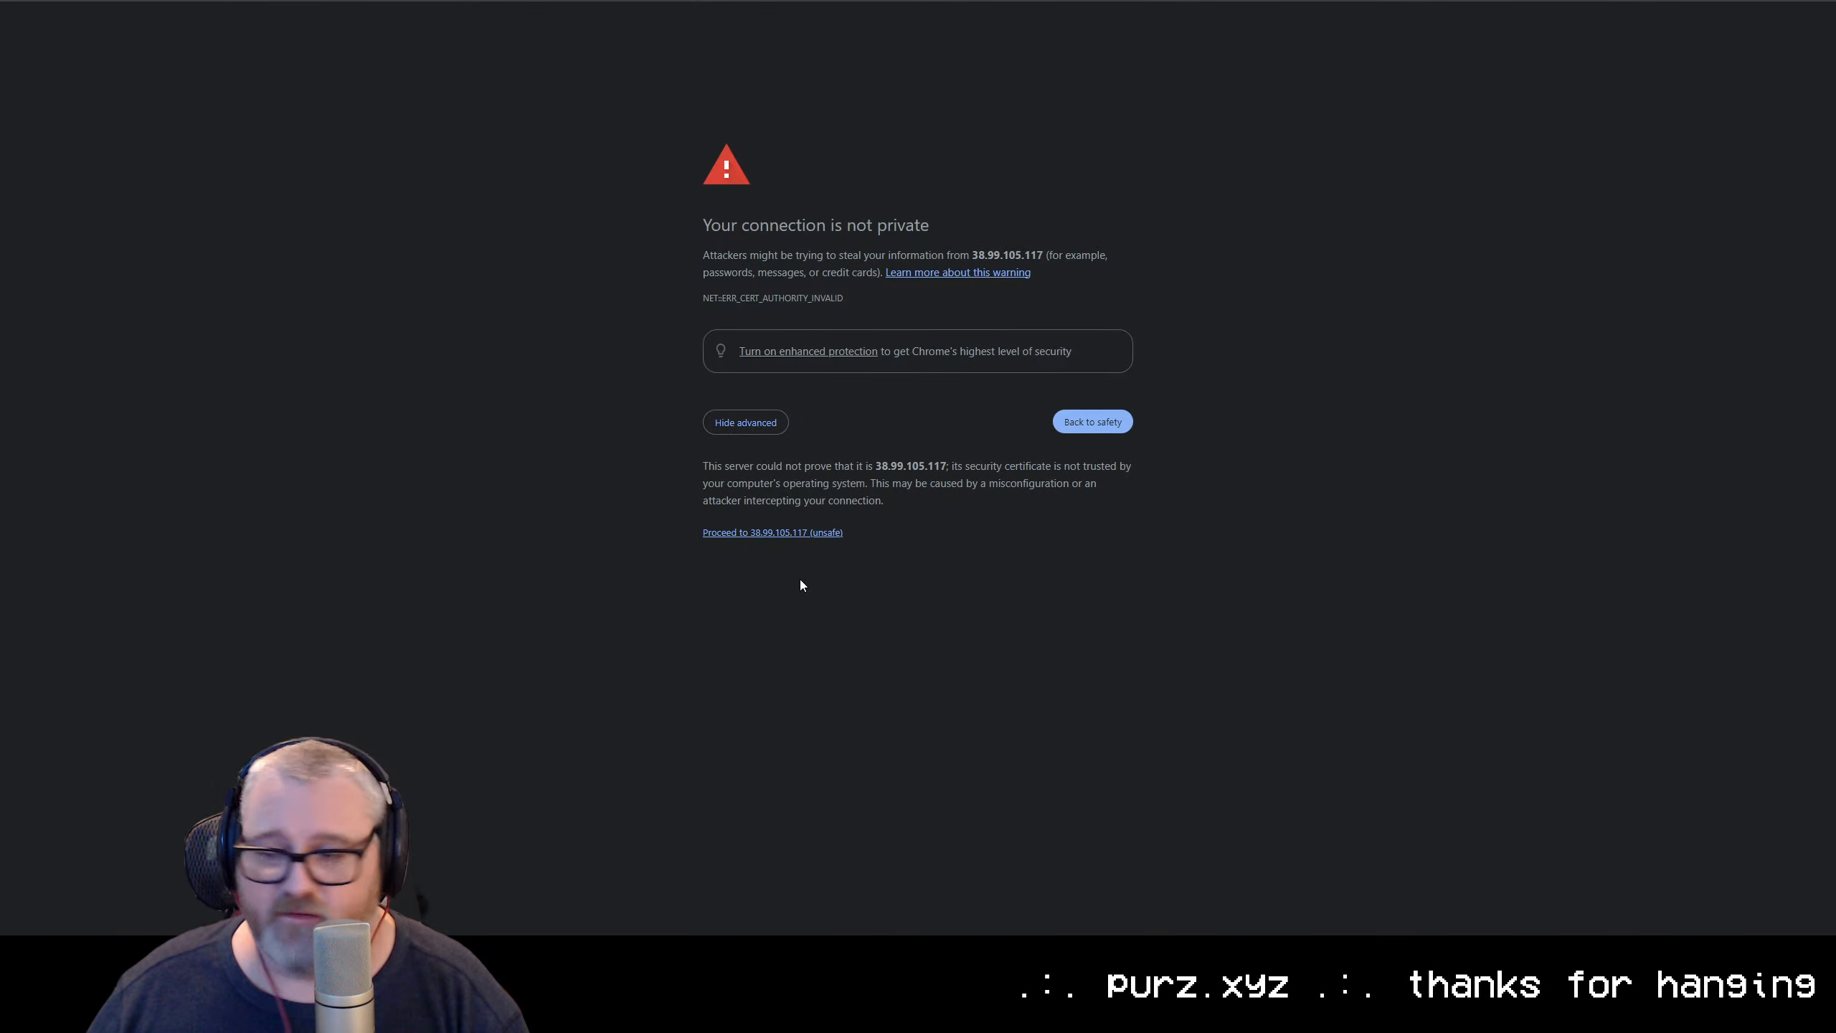
left_click(770, 533)
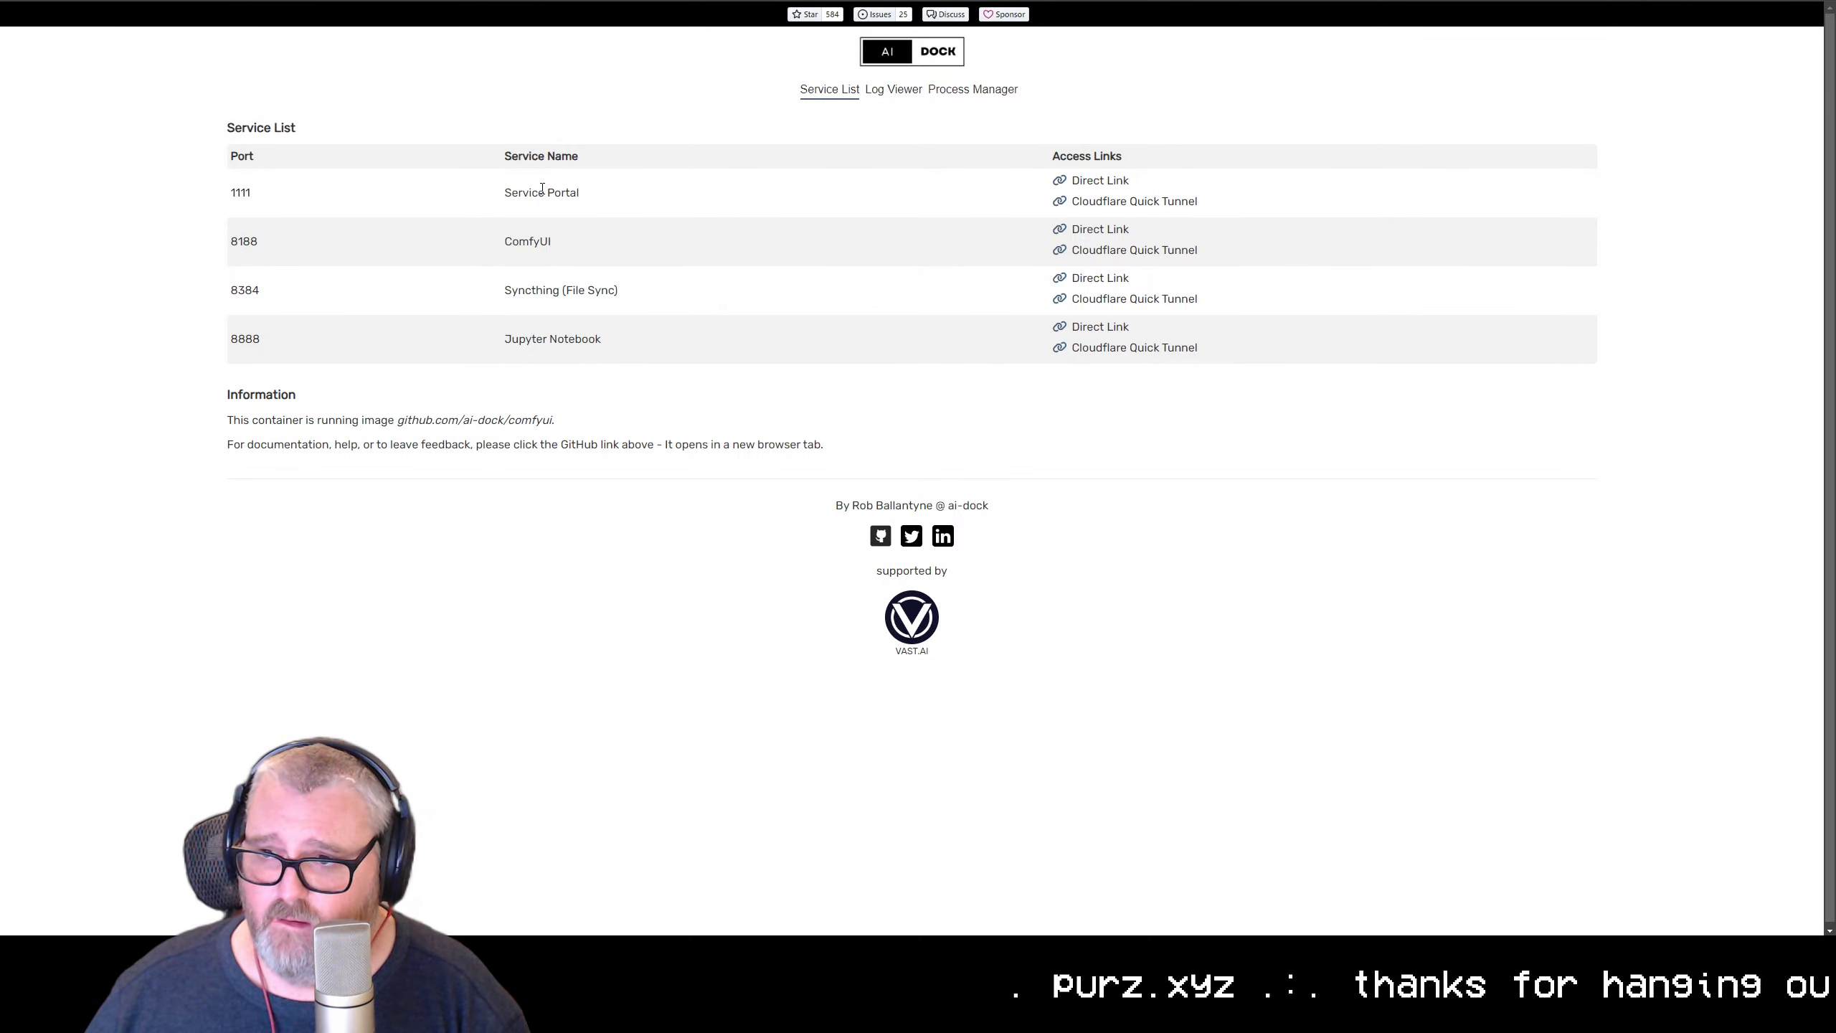
Examine the AI-Dock service list at an enlarged page size, including Jupyter Notebook, and check the ComfyUI preparation log
key("ctrl+plus")
key("ctrl+plus")
key("ctrl+plus")
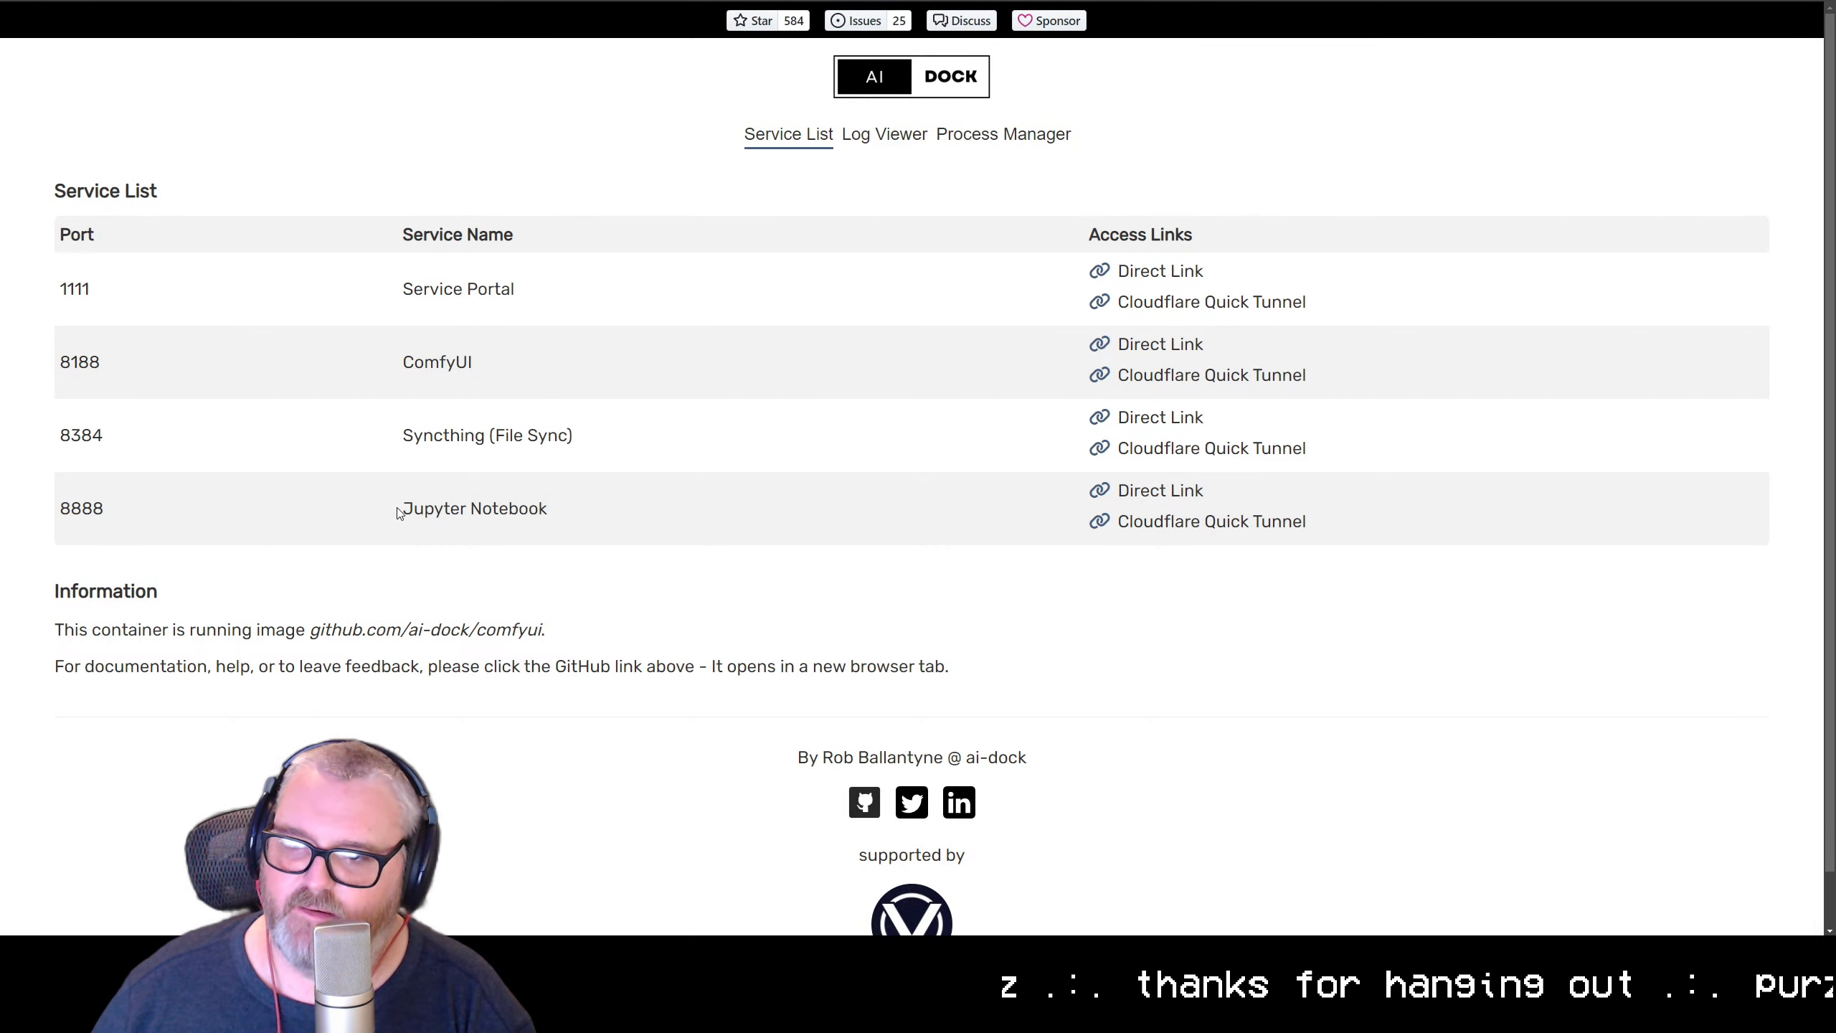
left_click_drag(396, 508, 616, 490)
left_click(516, 561)
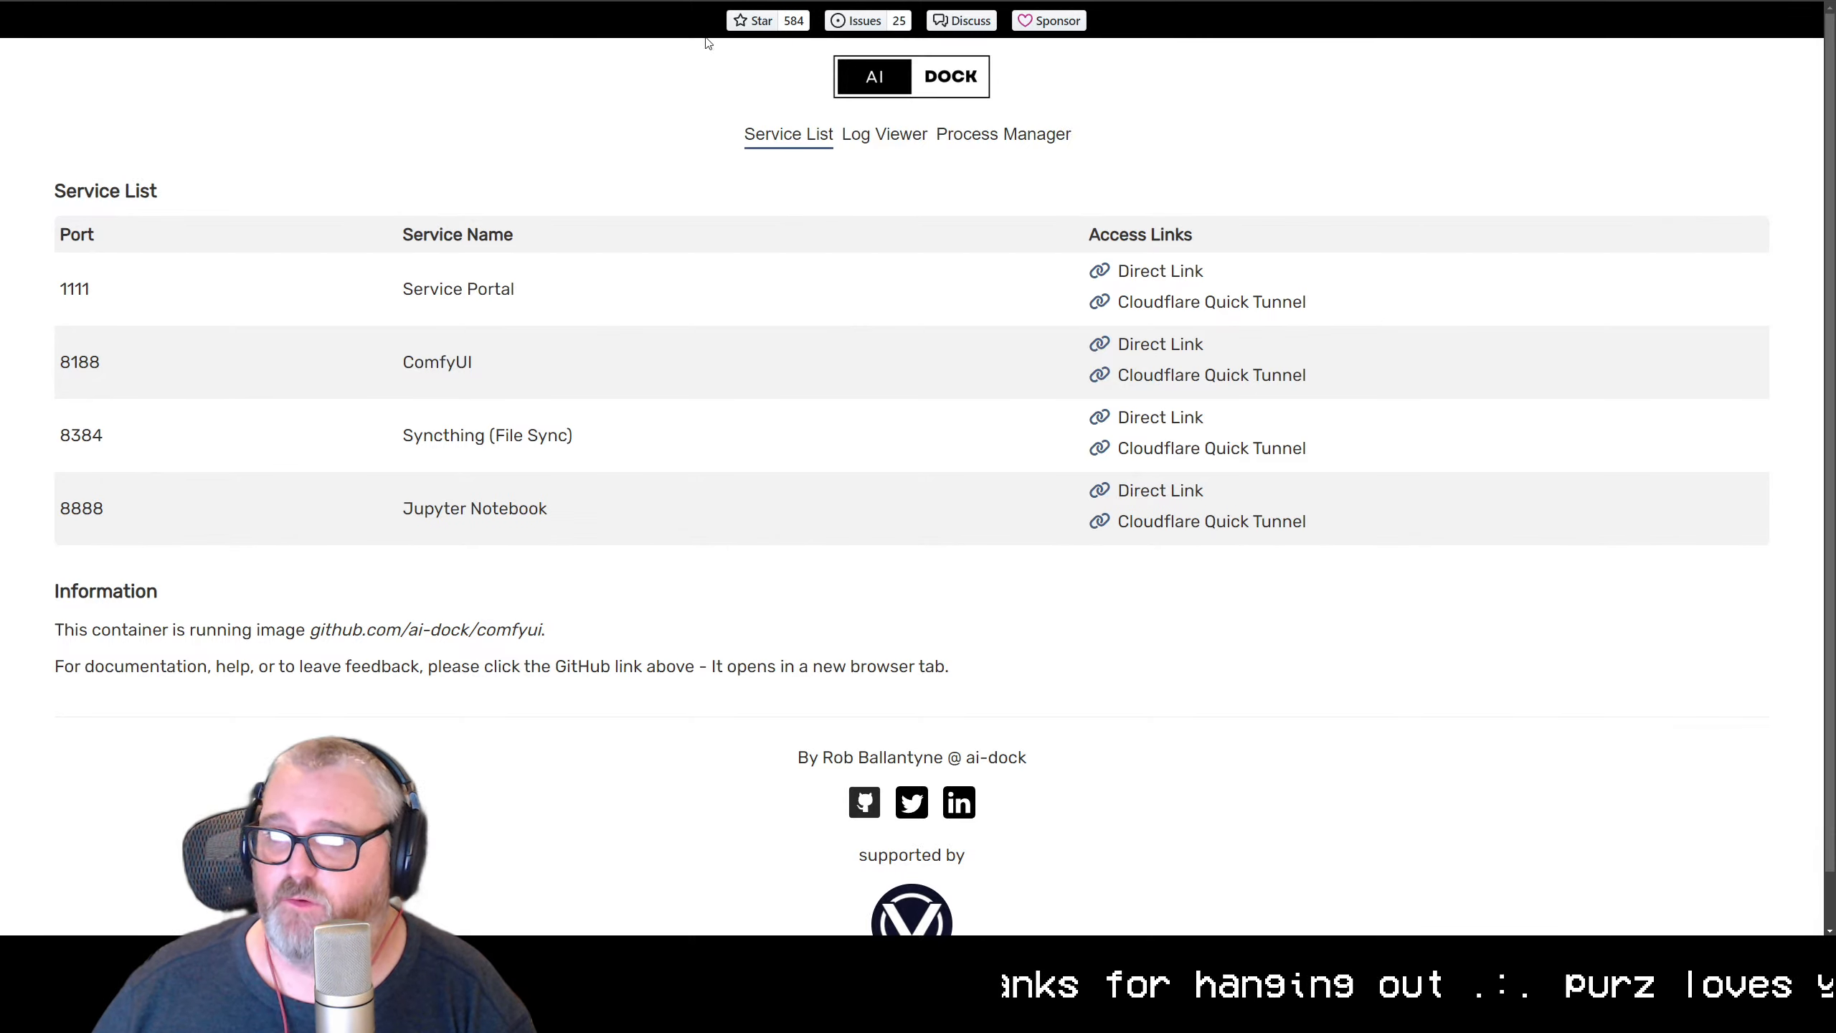
left_click(679, 1)
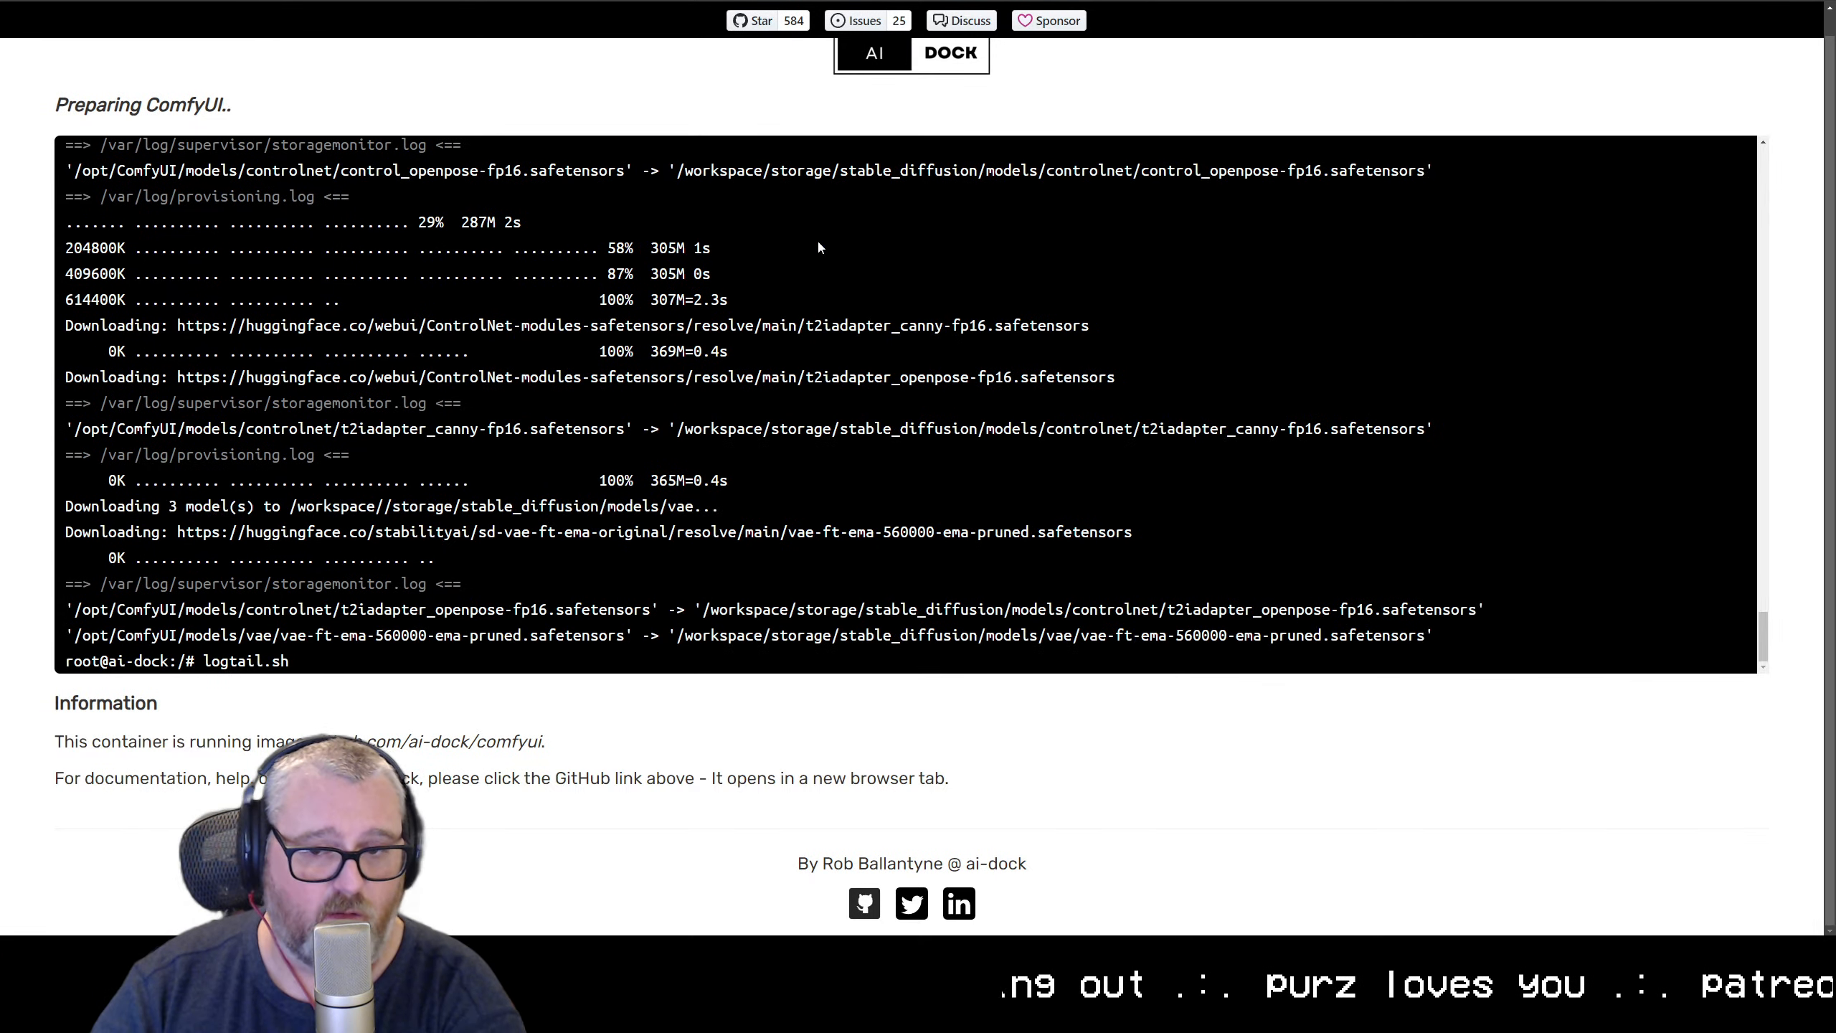
Switch to the Jupyter file browser and set its theme to JupyterLab Dark
key("ctrl+Tab")
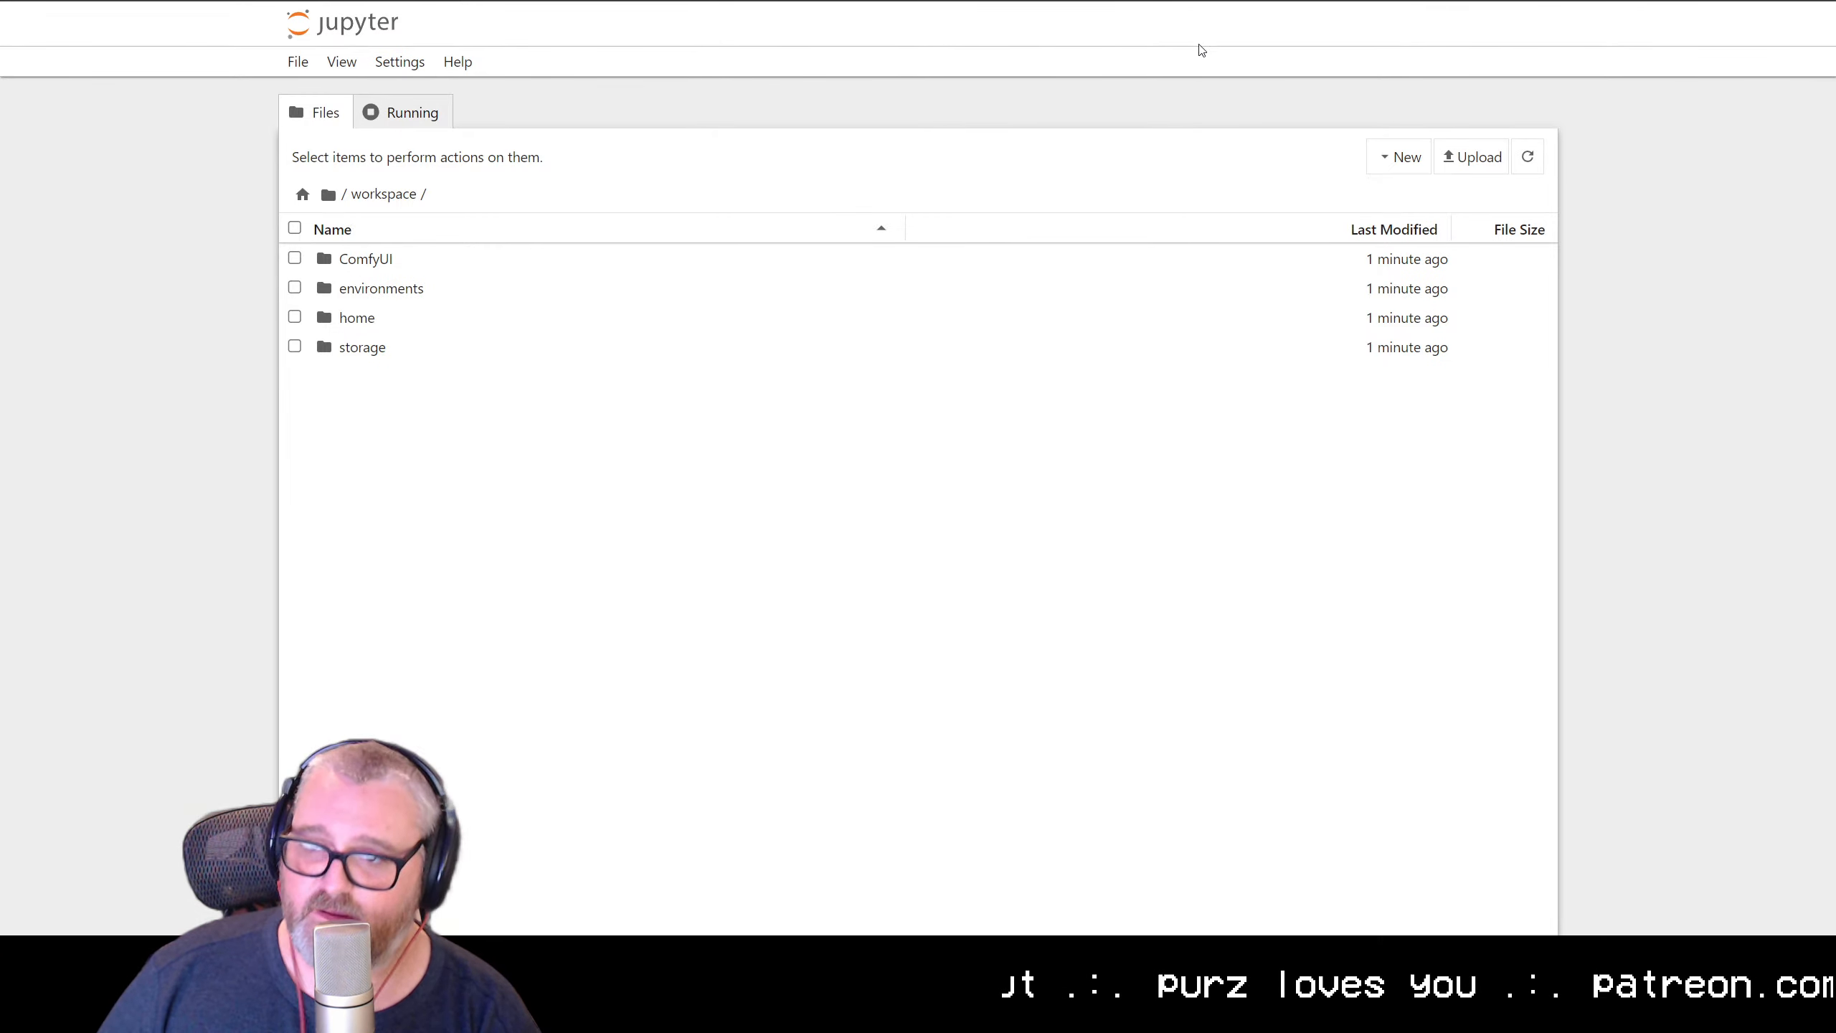
left_click(400, 62)
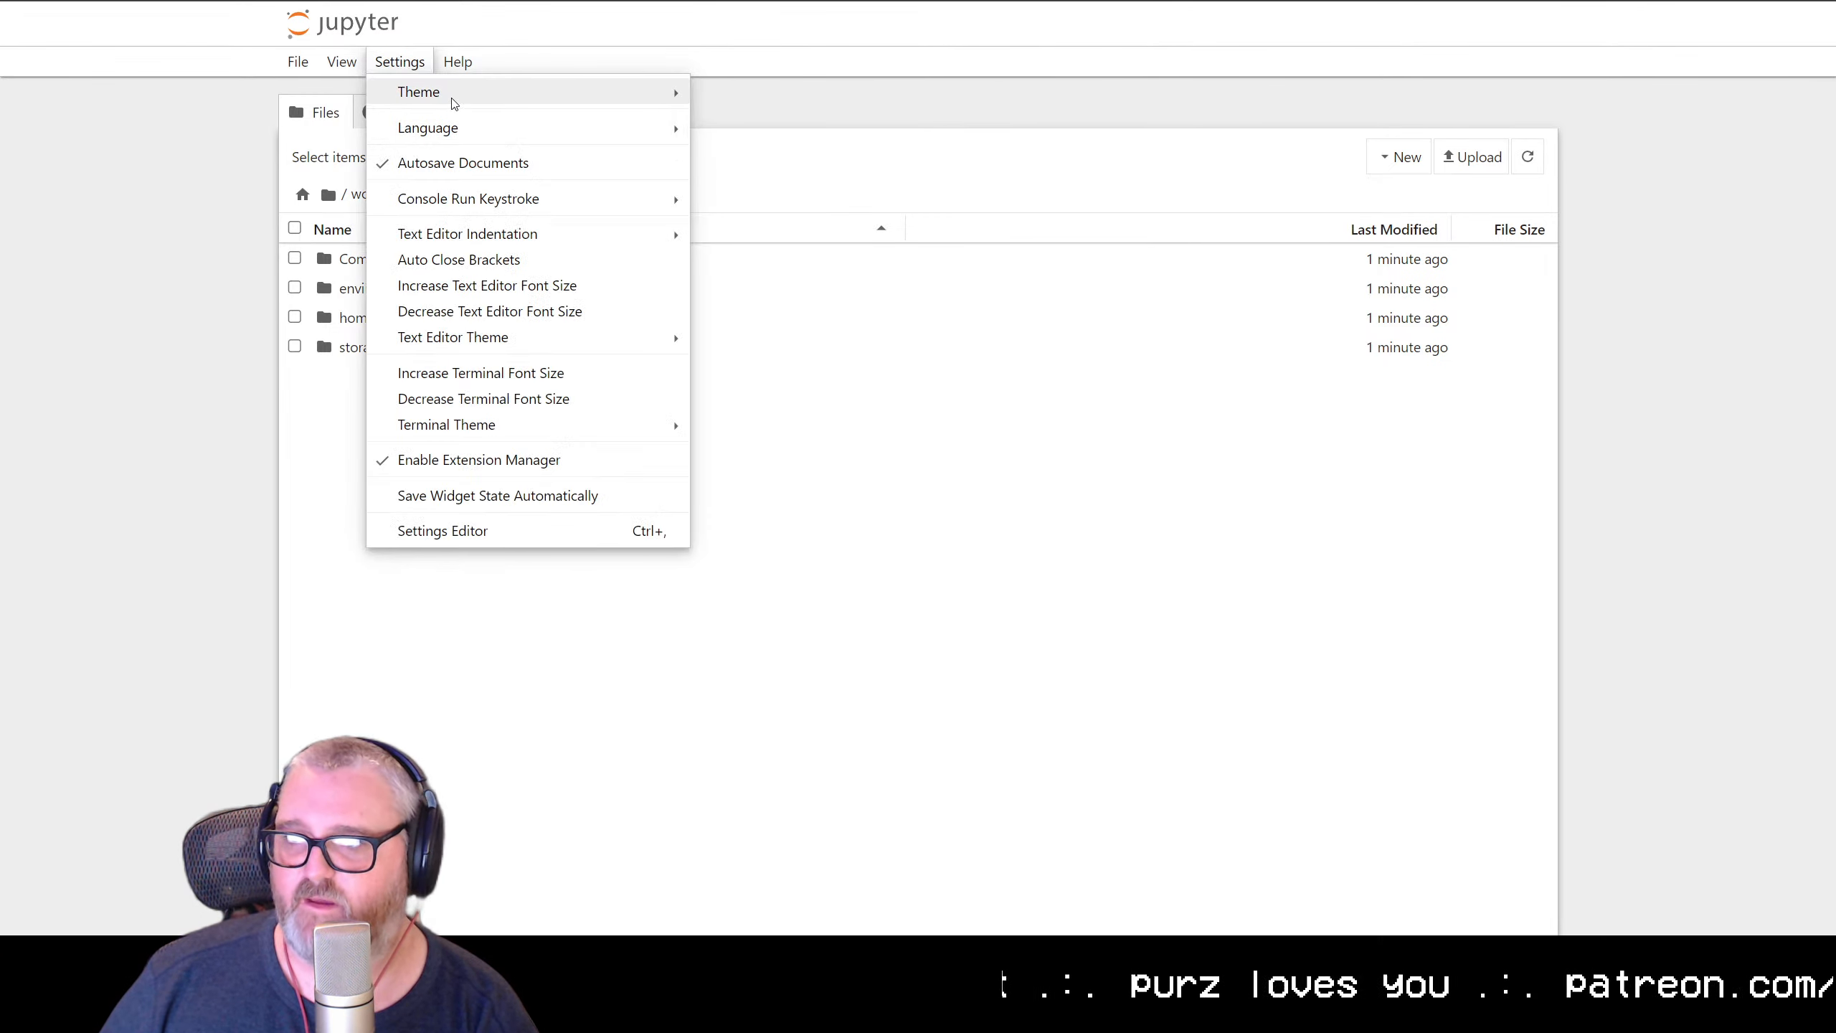
mouse_move(454, 103)
left_click(840, 118)
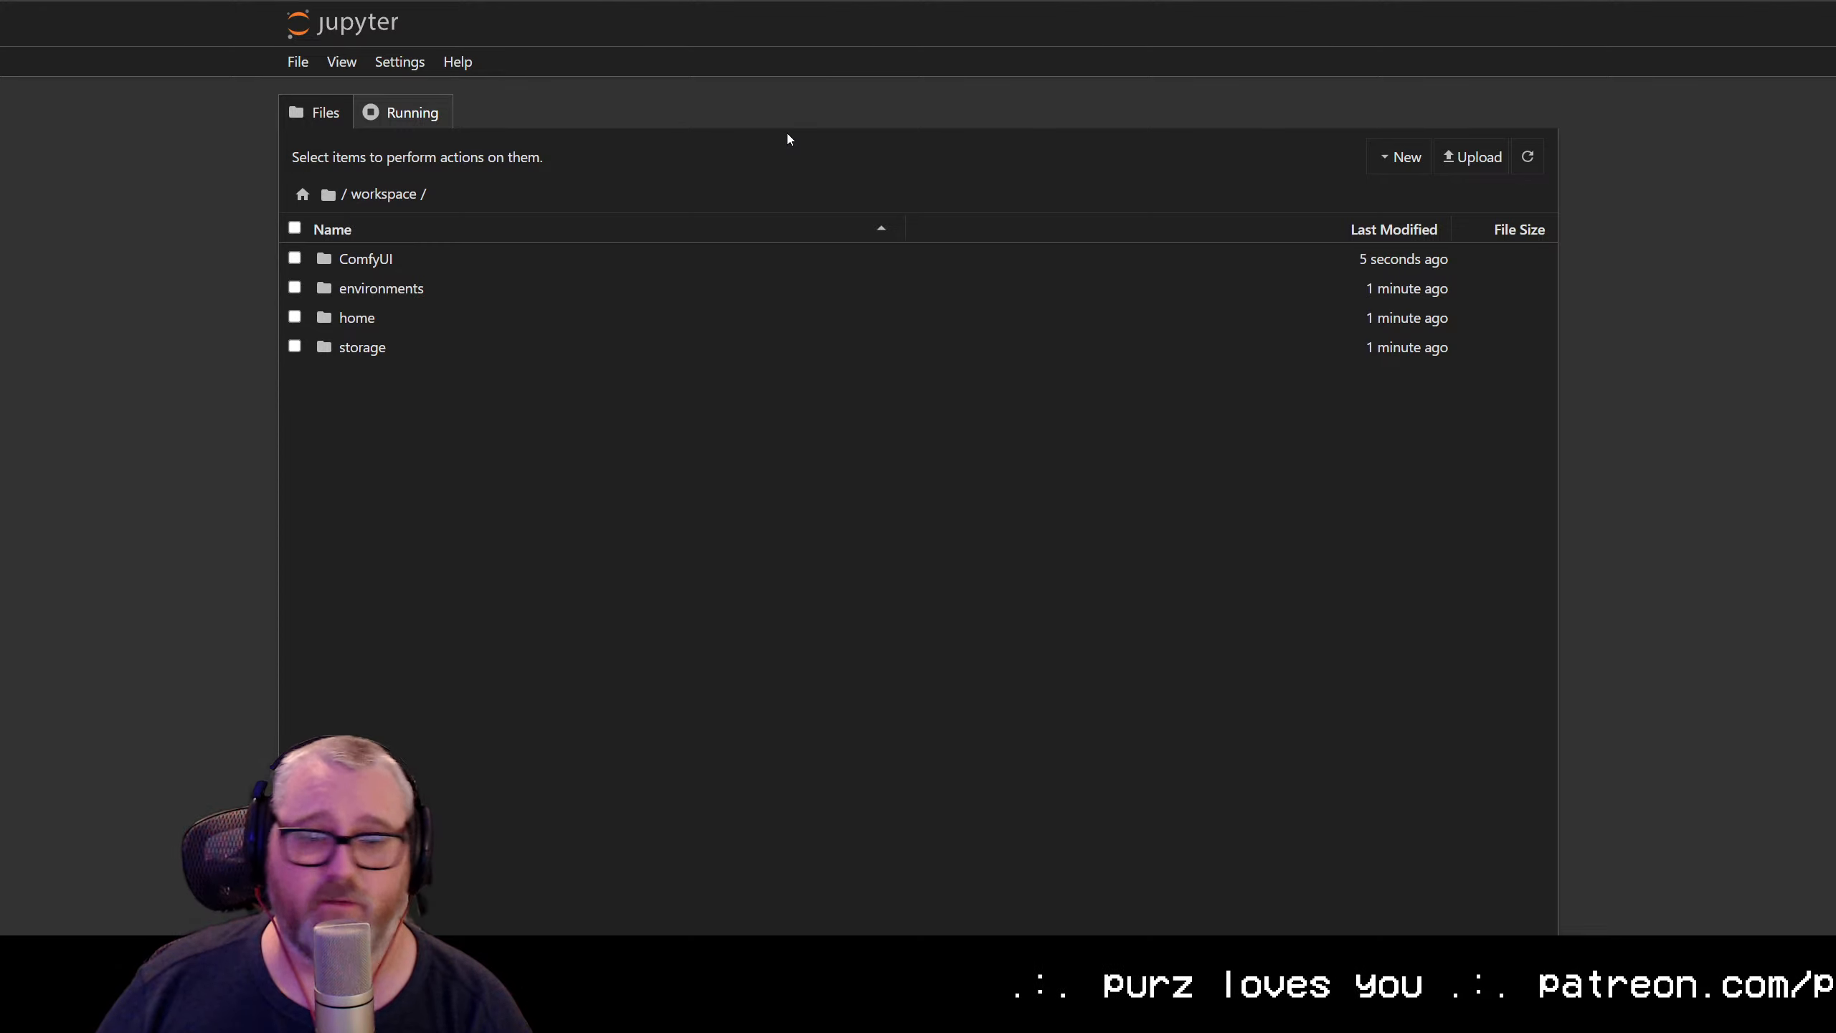
Check the available Jupyter theme options and open the workspace in JupyterLab
left_click(400, 62)
mouse_move(423, 95)
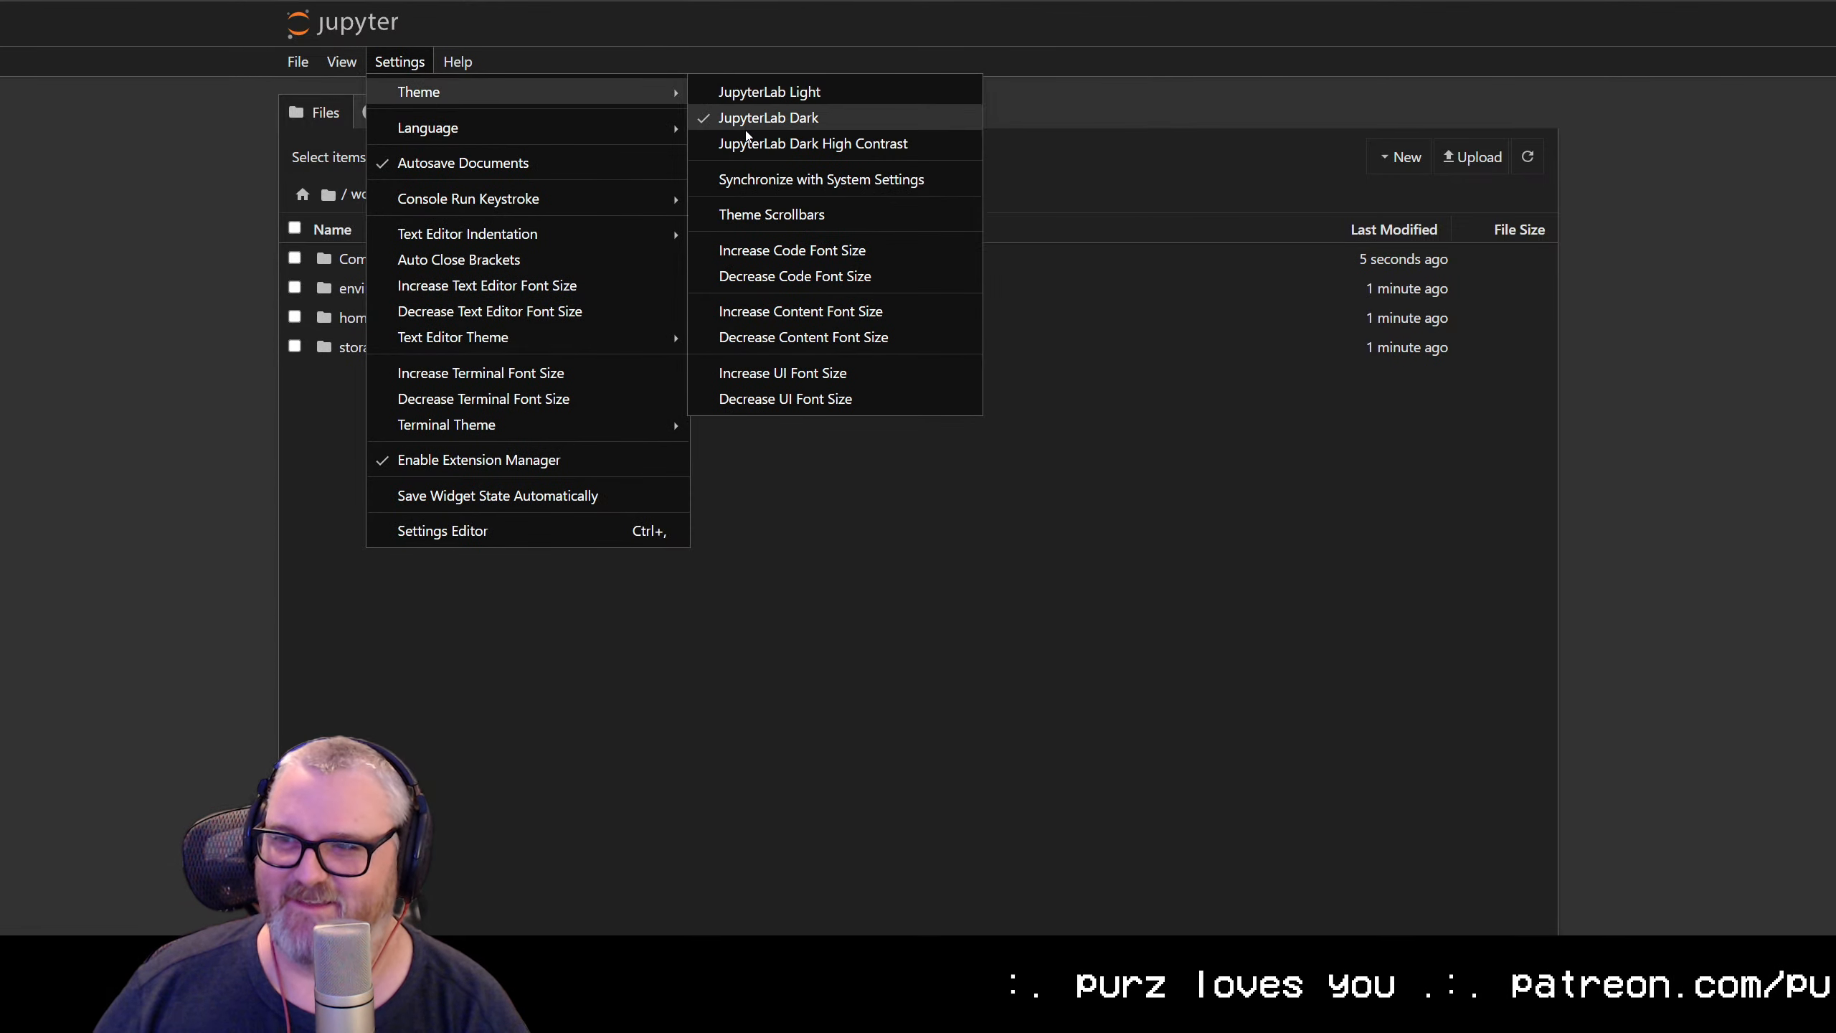
mouse_move(344, 62)
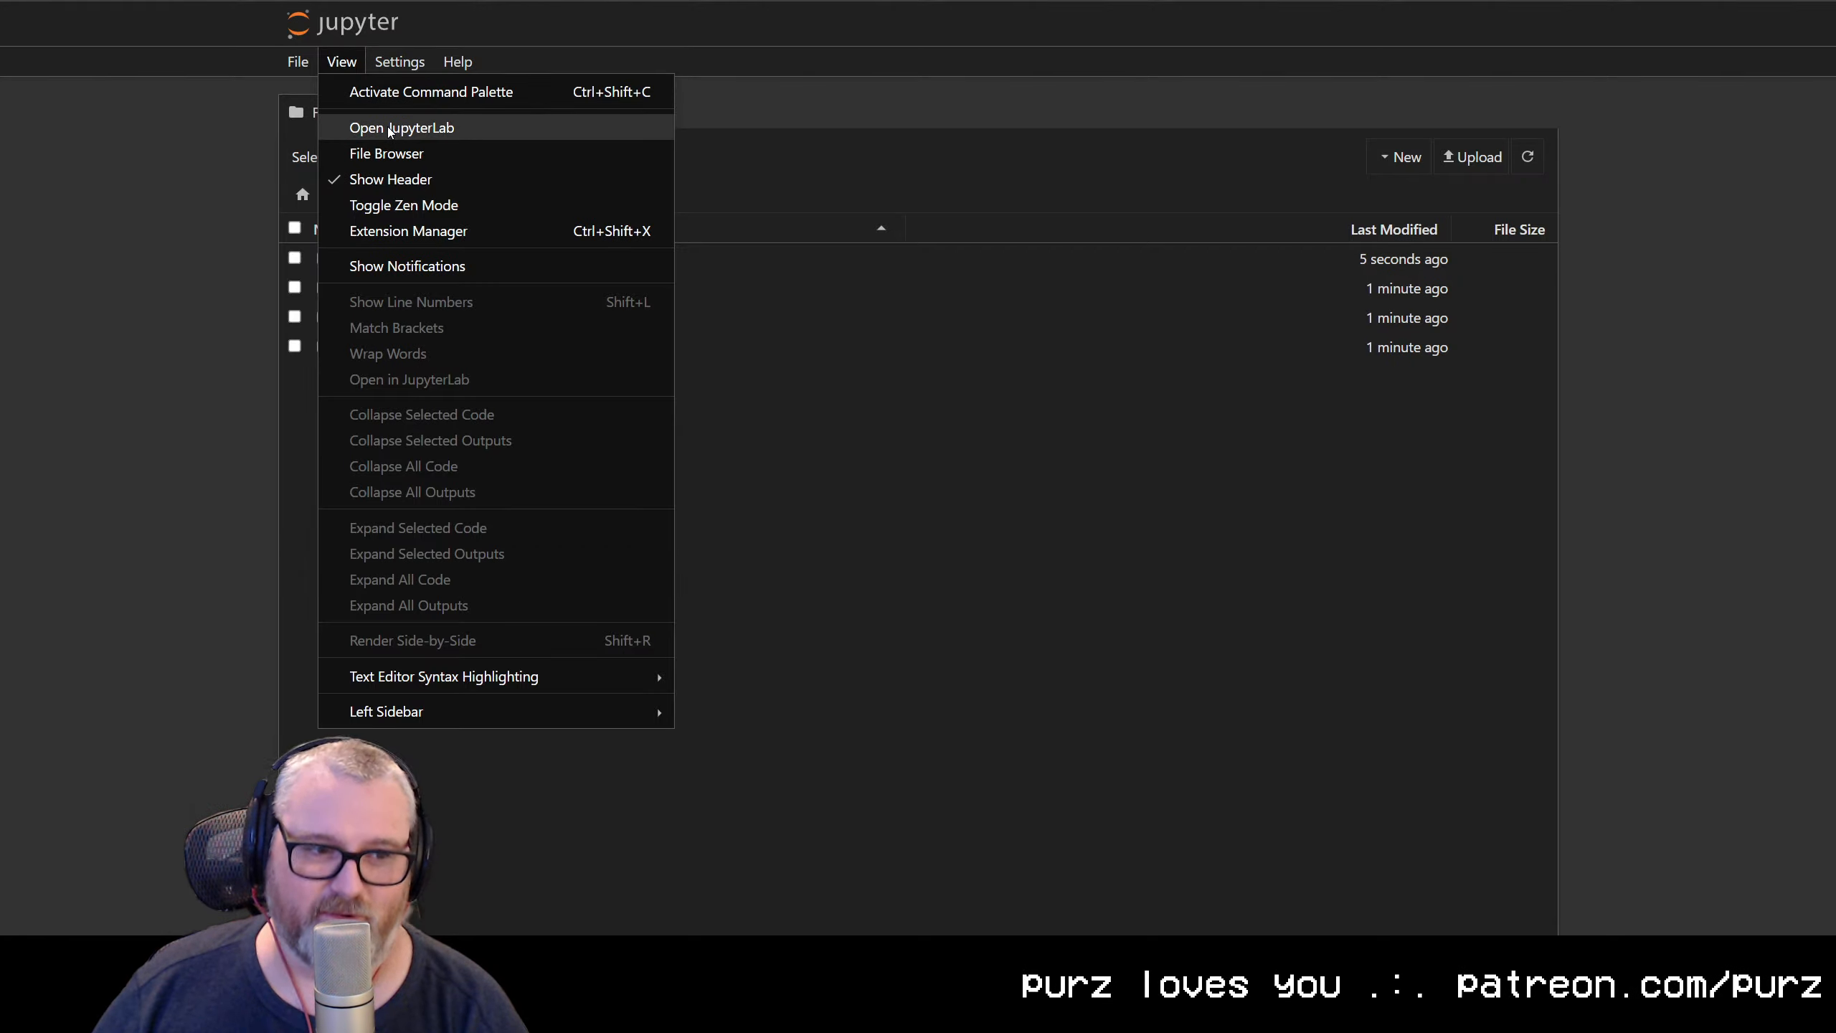
left_click(388, 127)
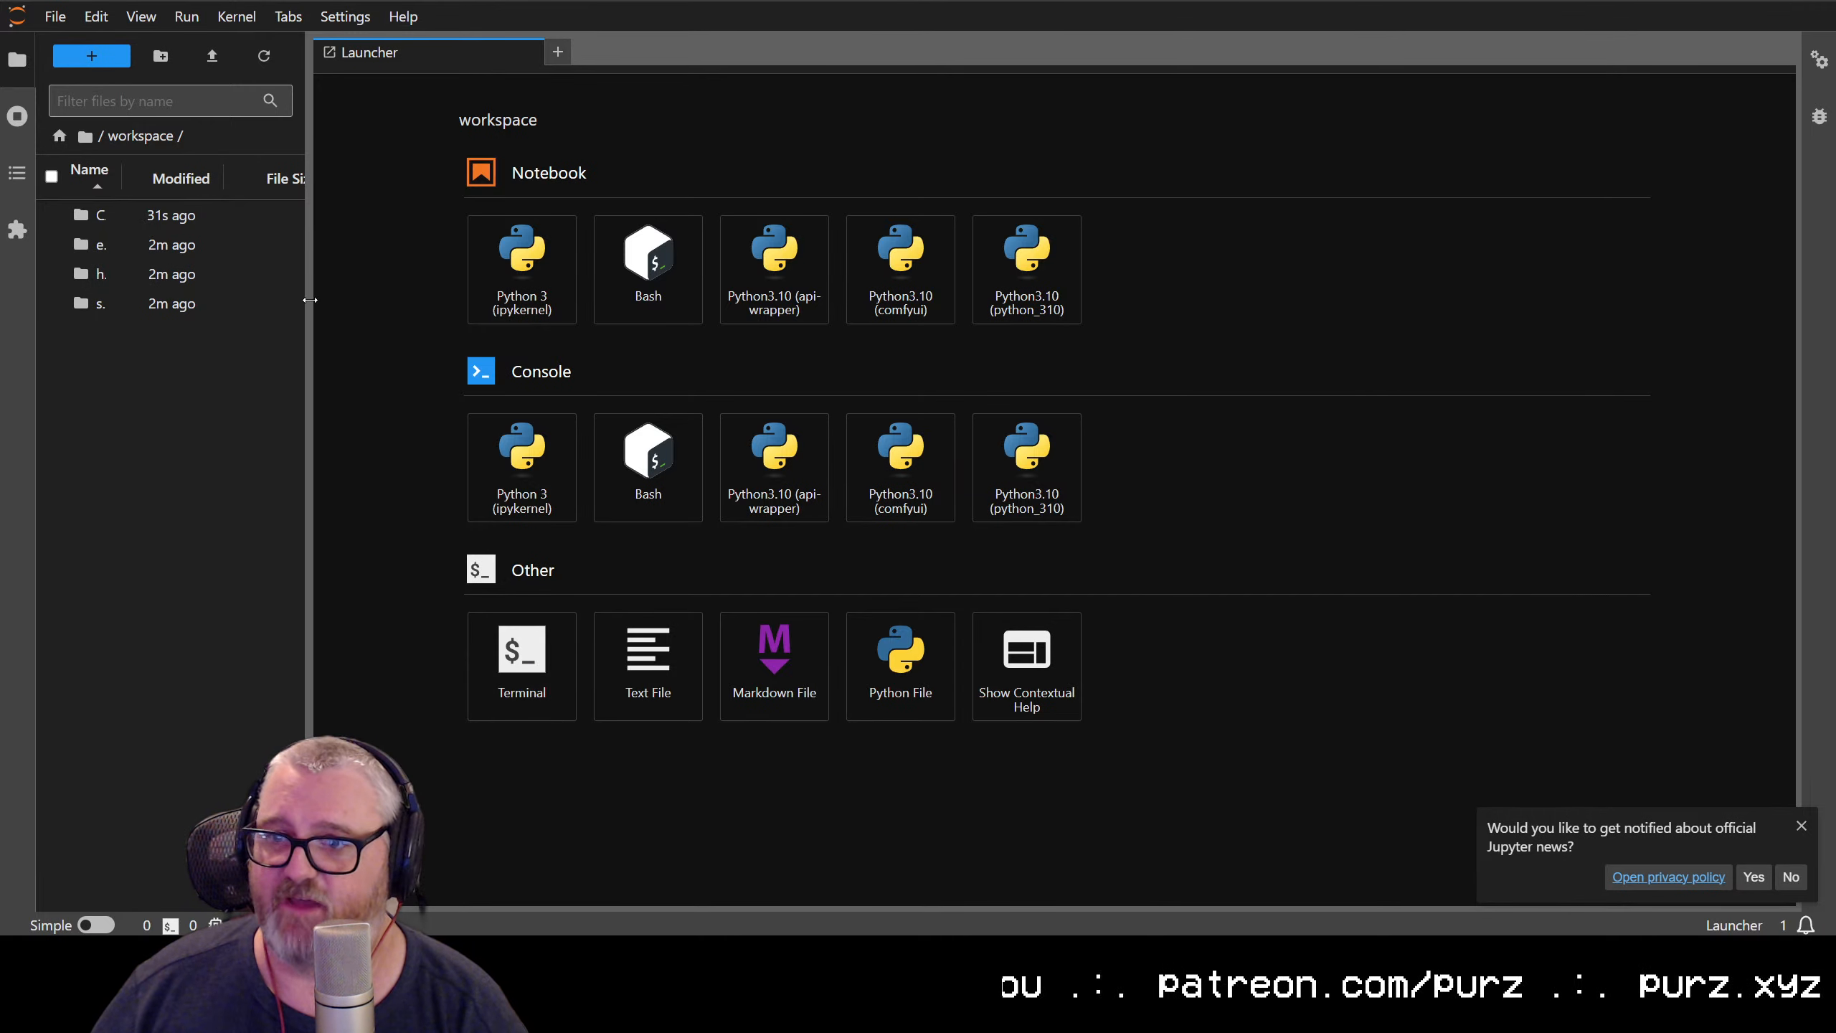
Widen JupyterLab's file browser so the folder names are readable and look through the ComfyUI folder
left_click_drag(312, 297, 430, 297)
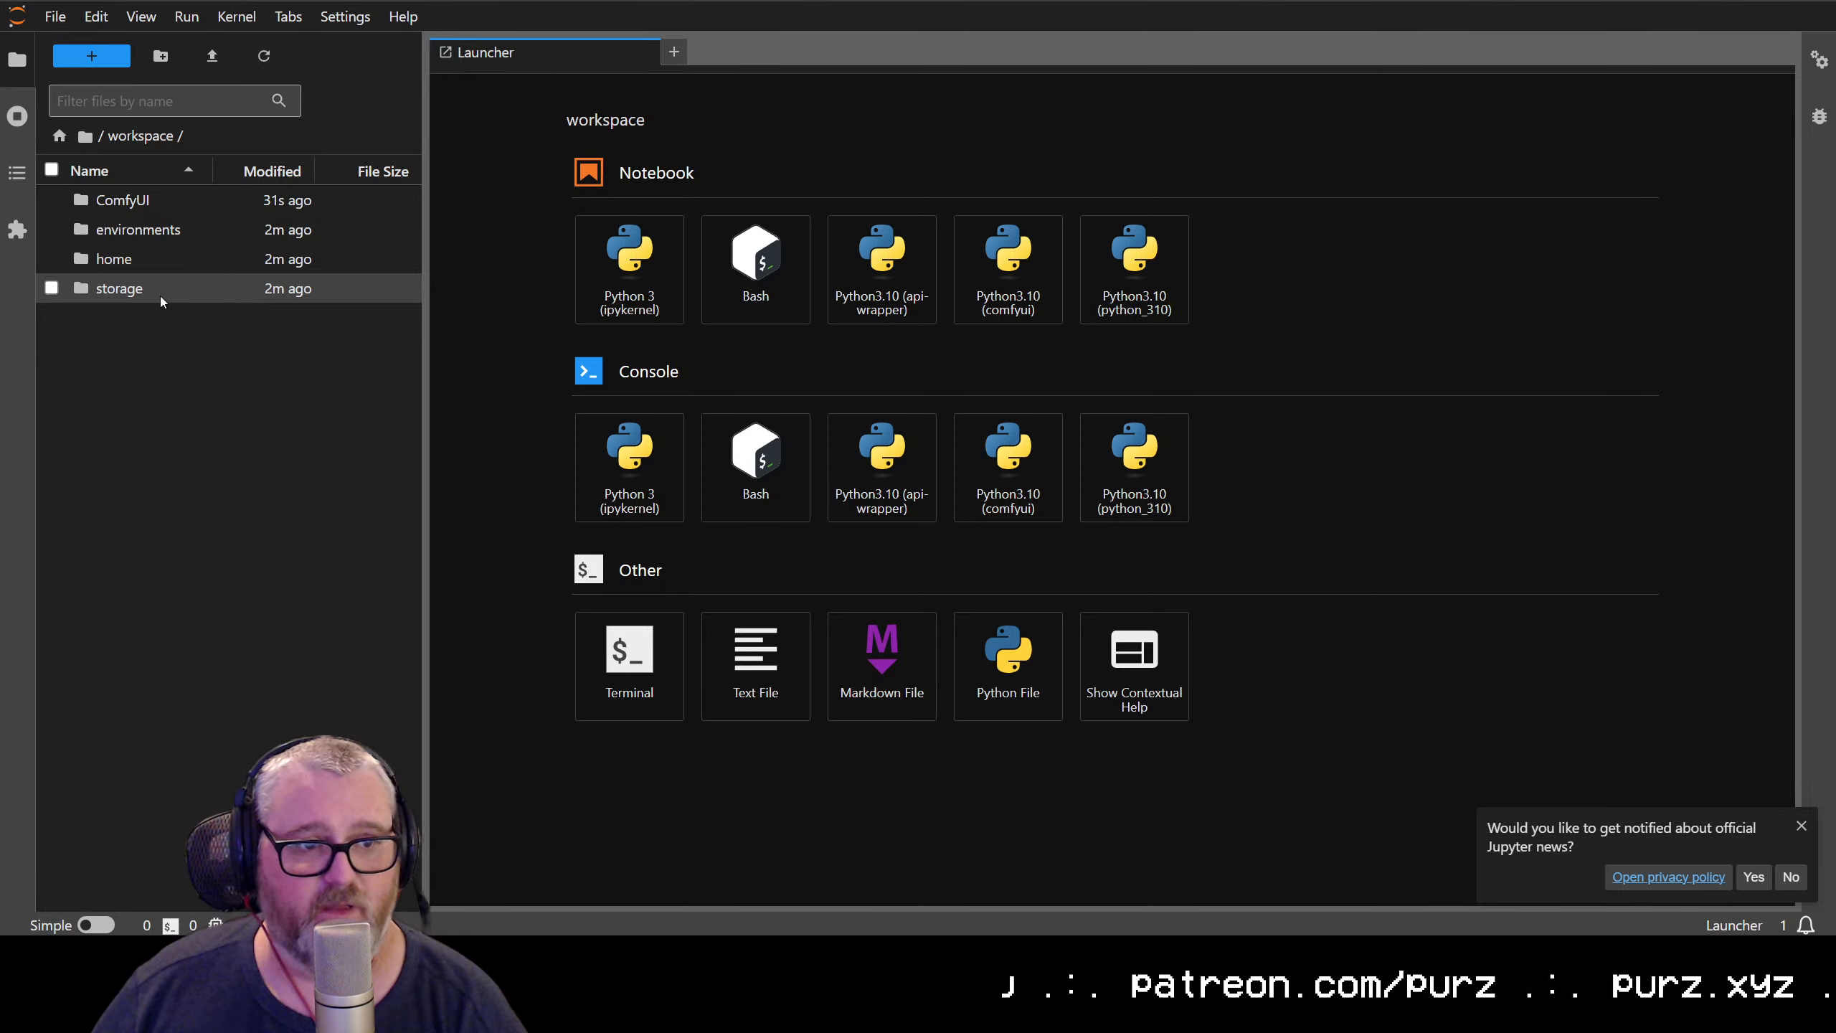
double_click(135, 207)
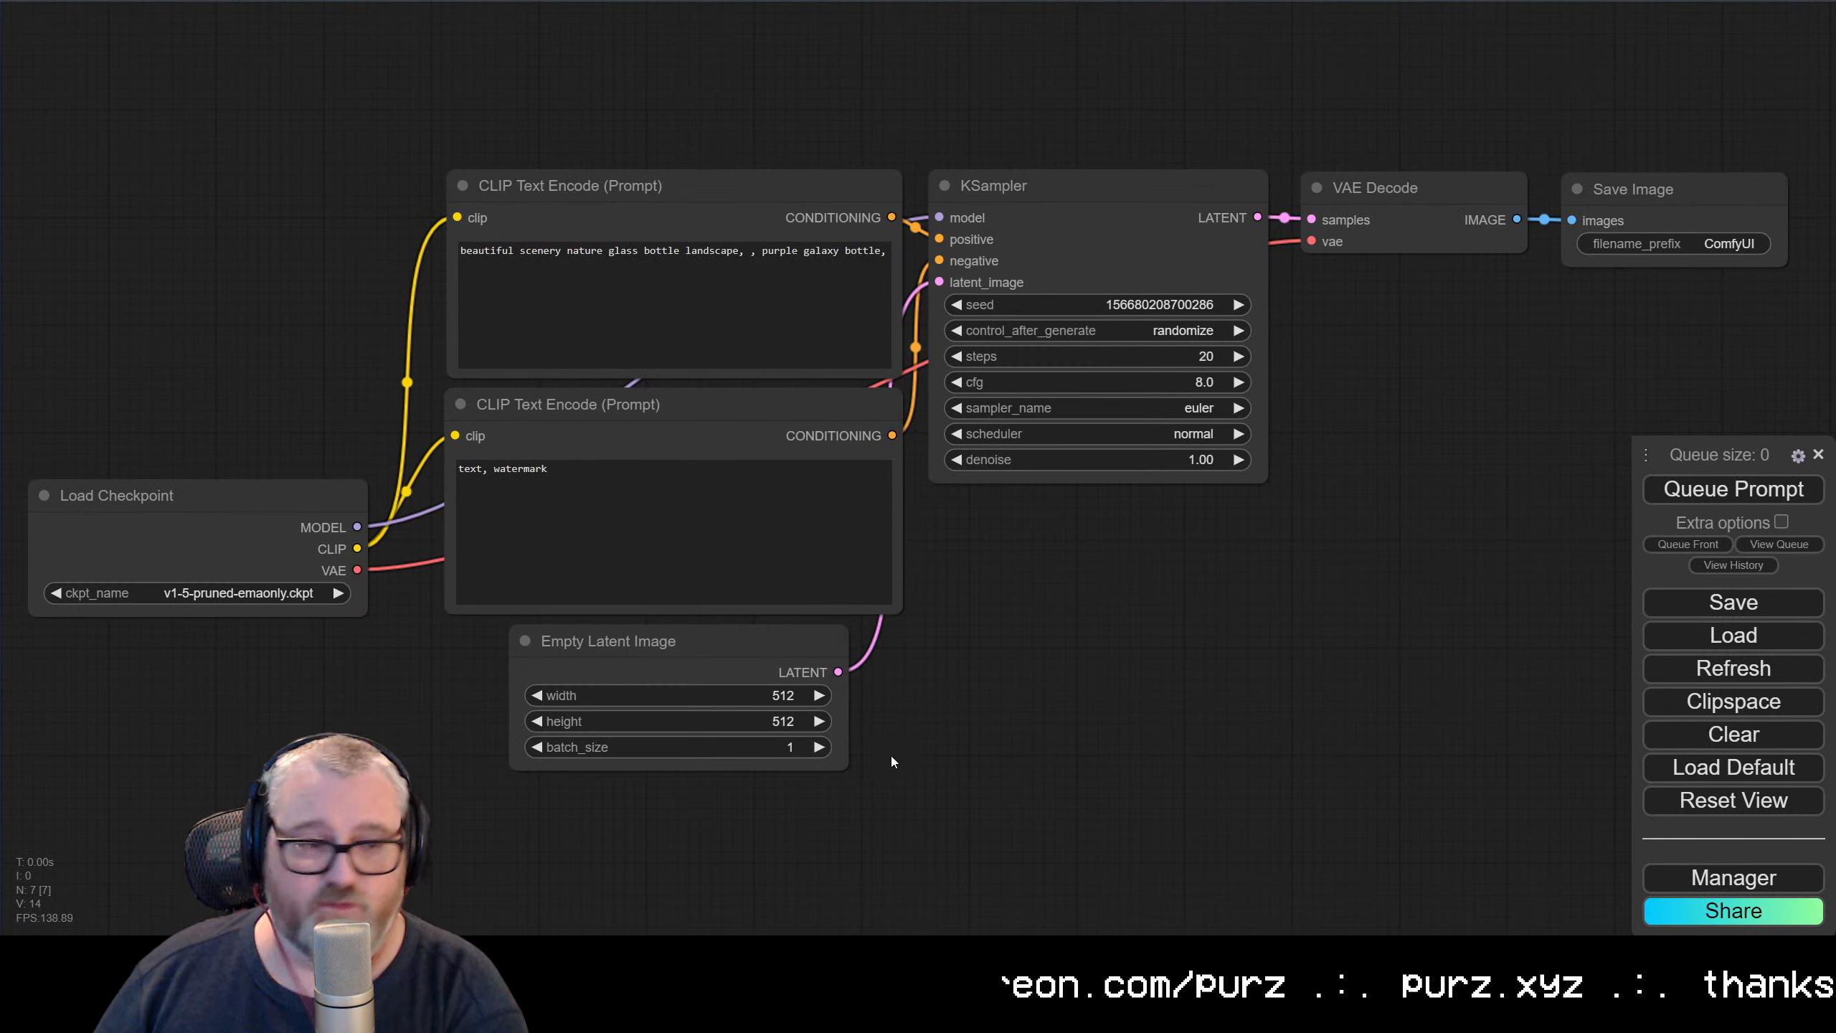
scroll(891, 755, "down", 2)
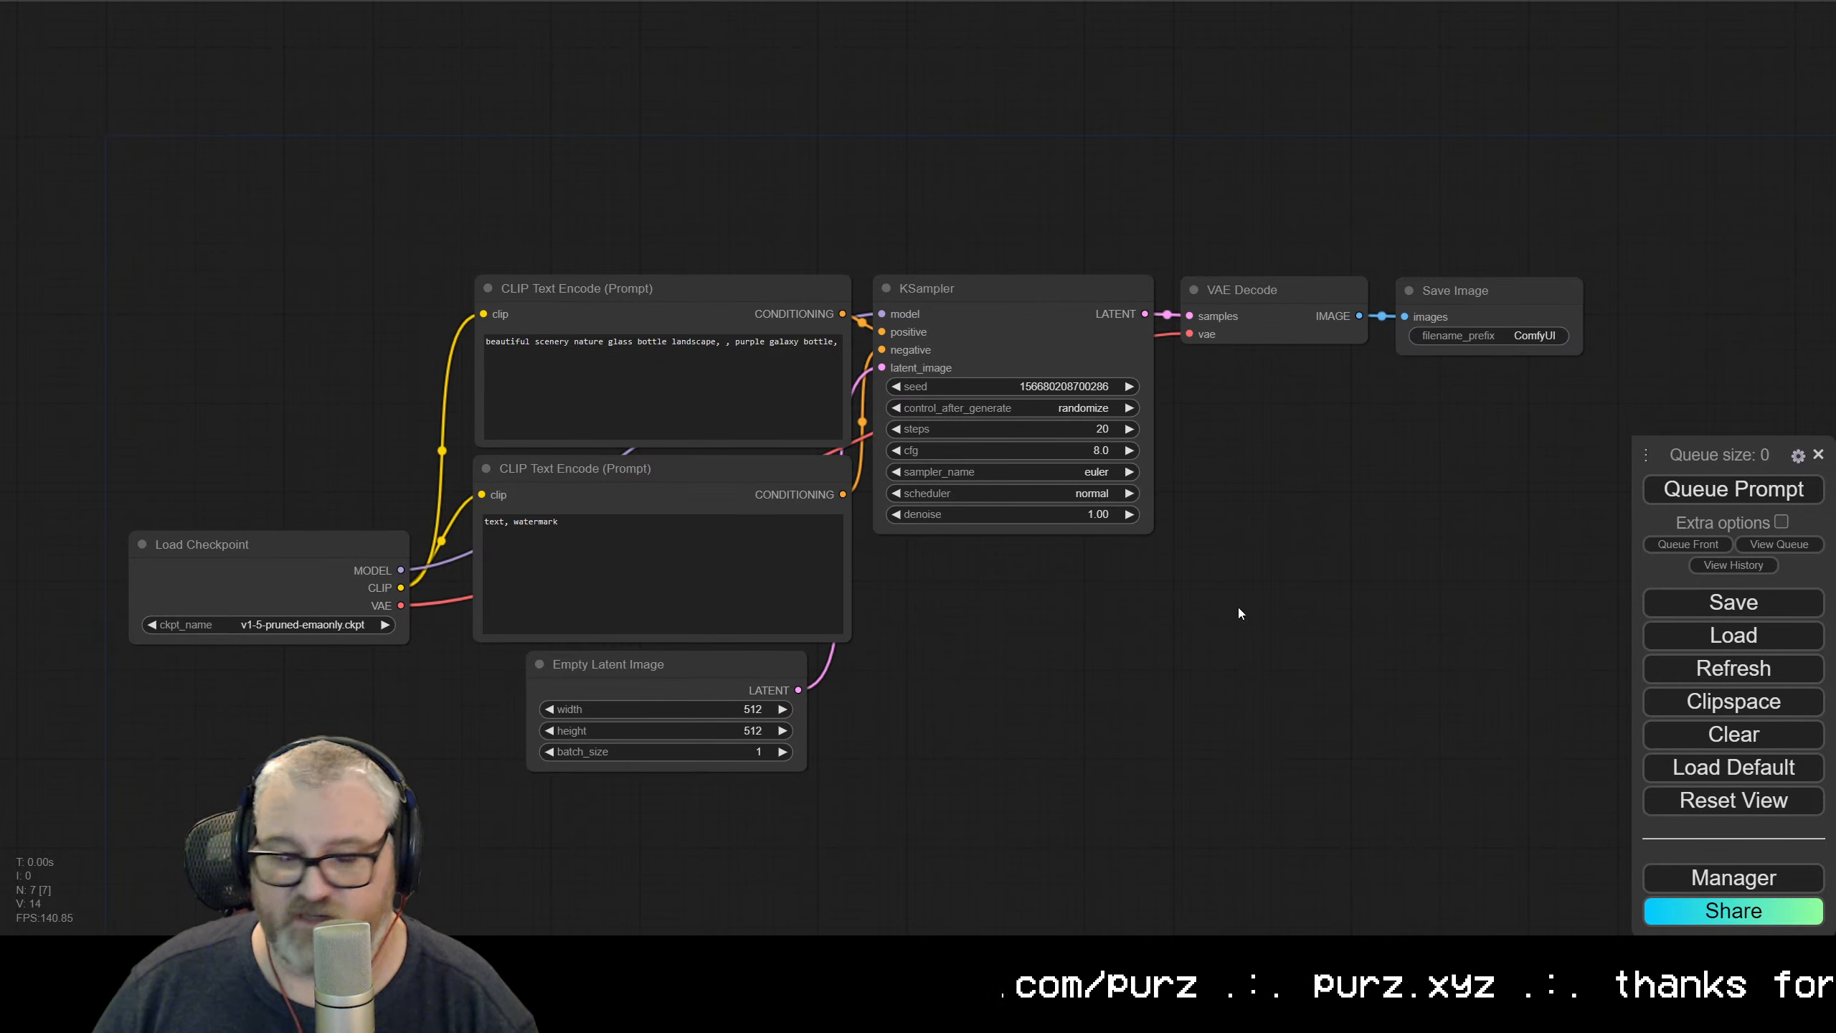
Update ComfyUI and all its custom nodes through ComfyUI Manager
left_click(1725, 877)
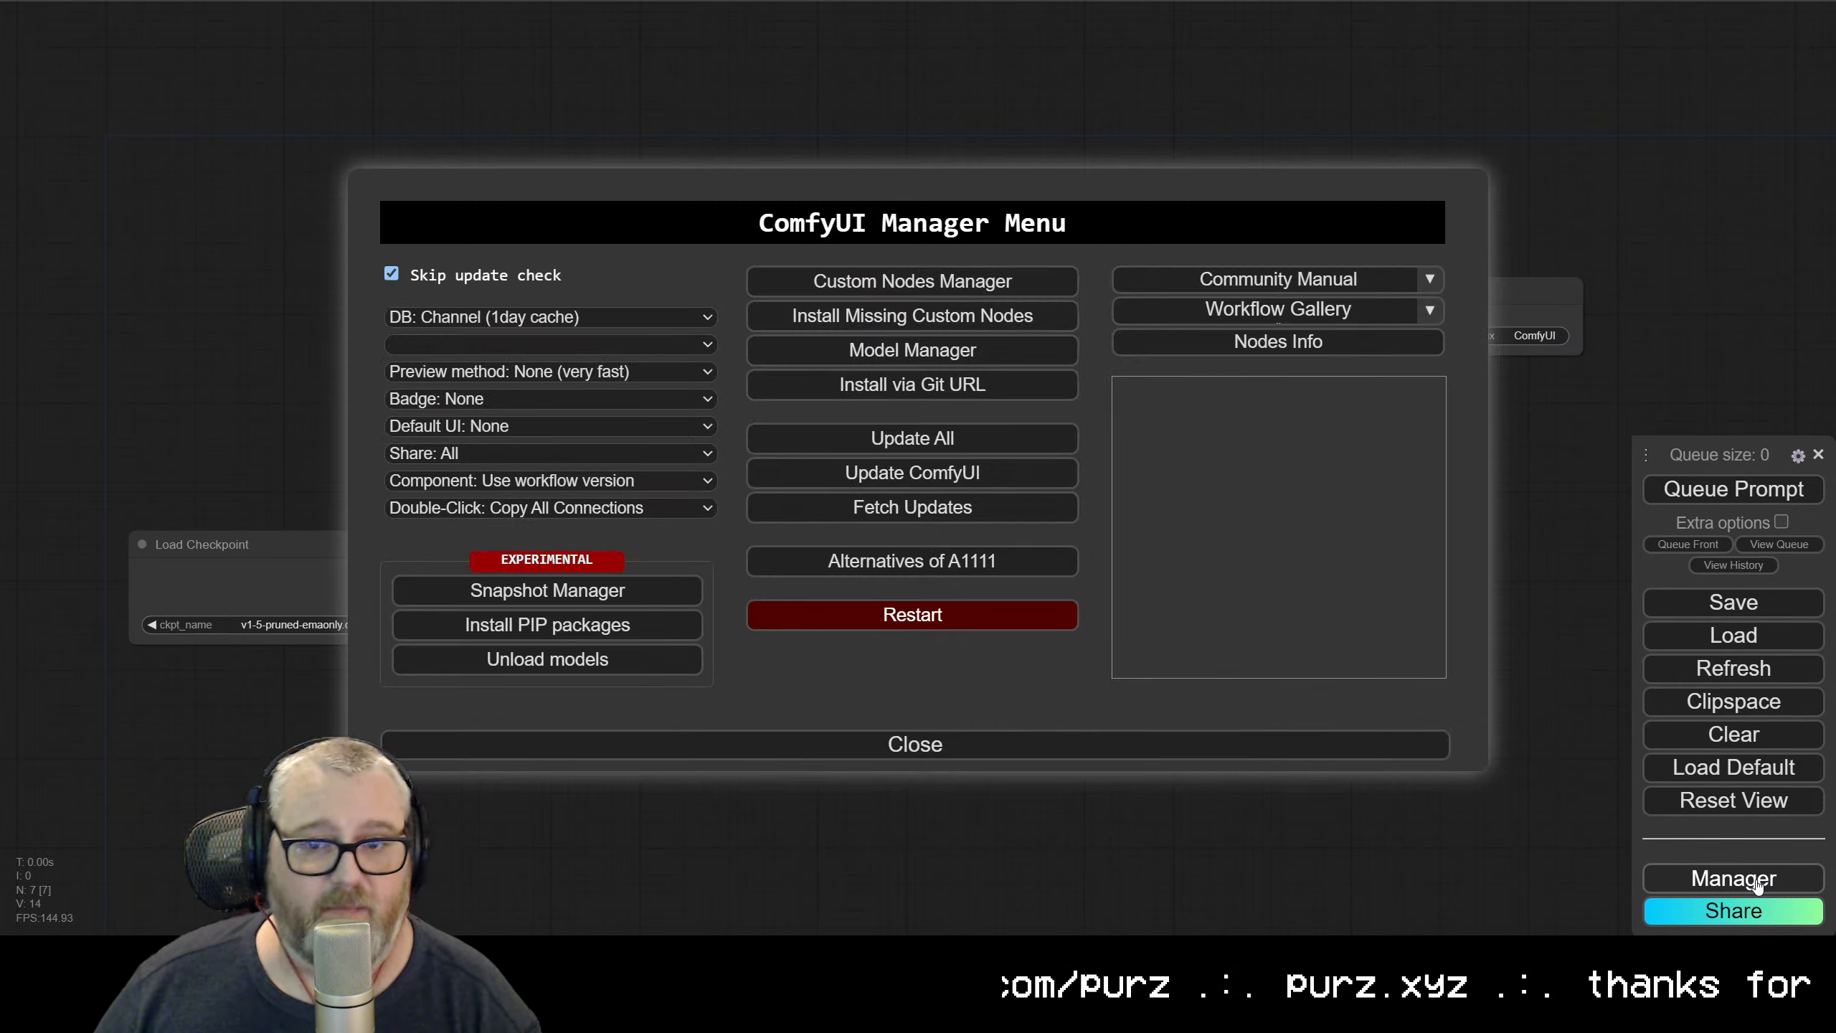
left_click(975, 442)
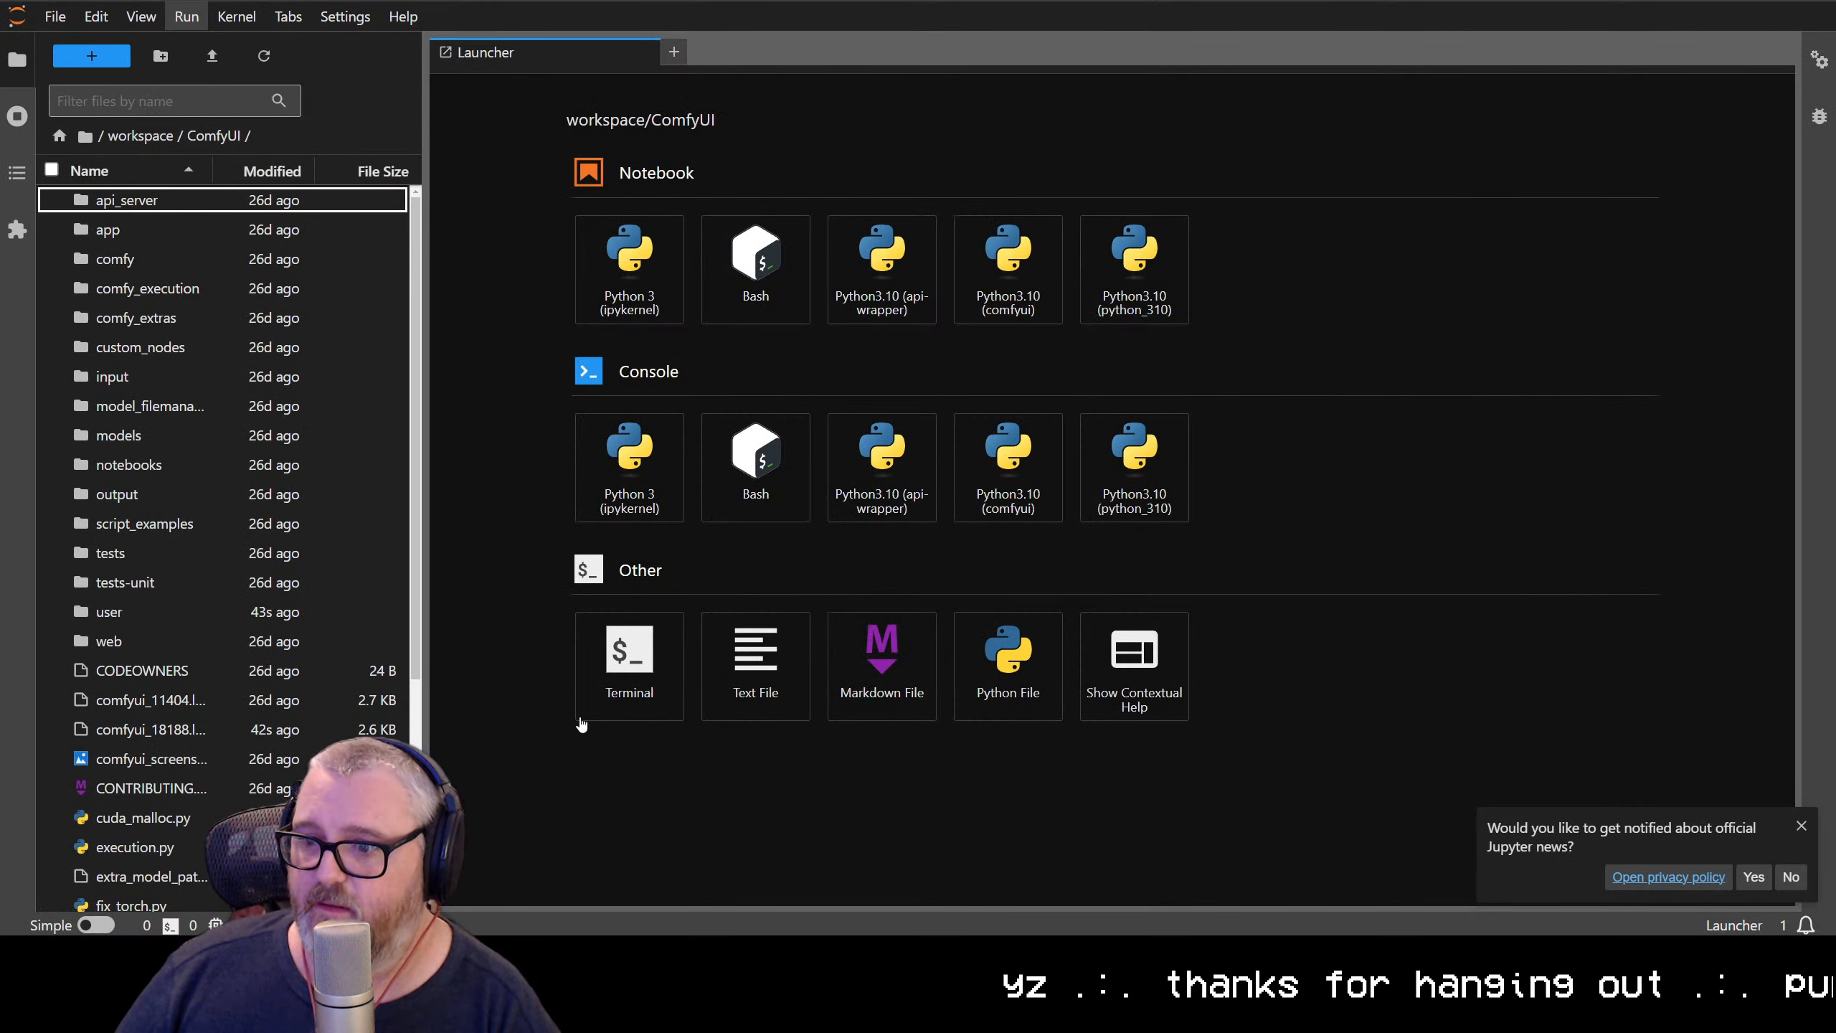
Run logtail.sh in a new JupyterLab terminal and follow the ComfyUI update log at an enlarged page size
left_click(583, 716)
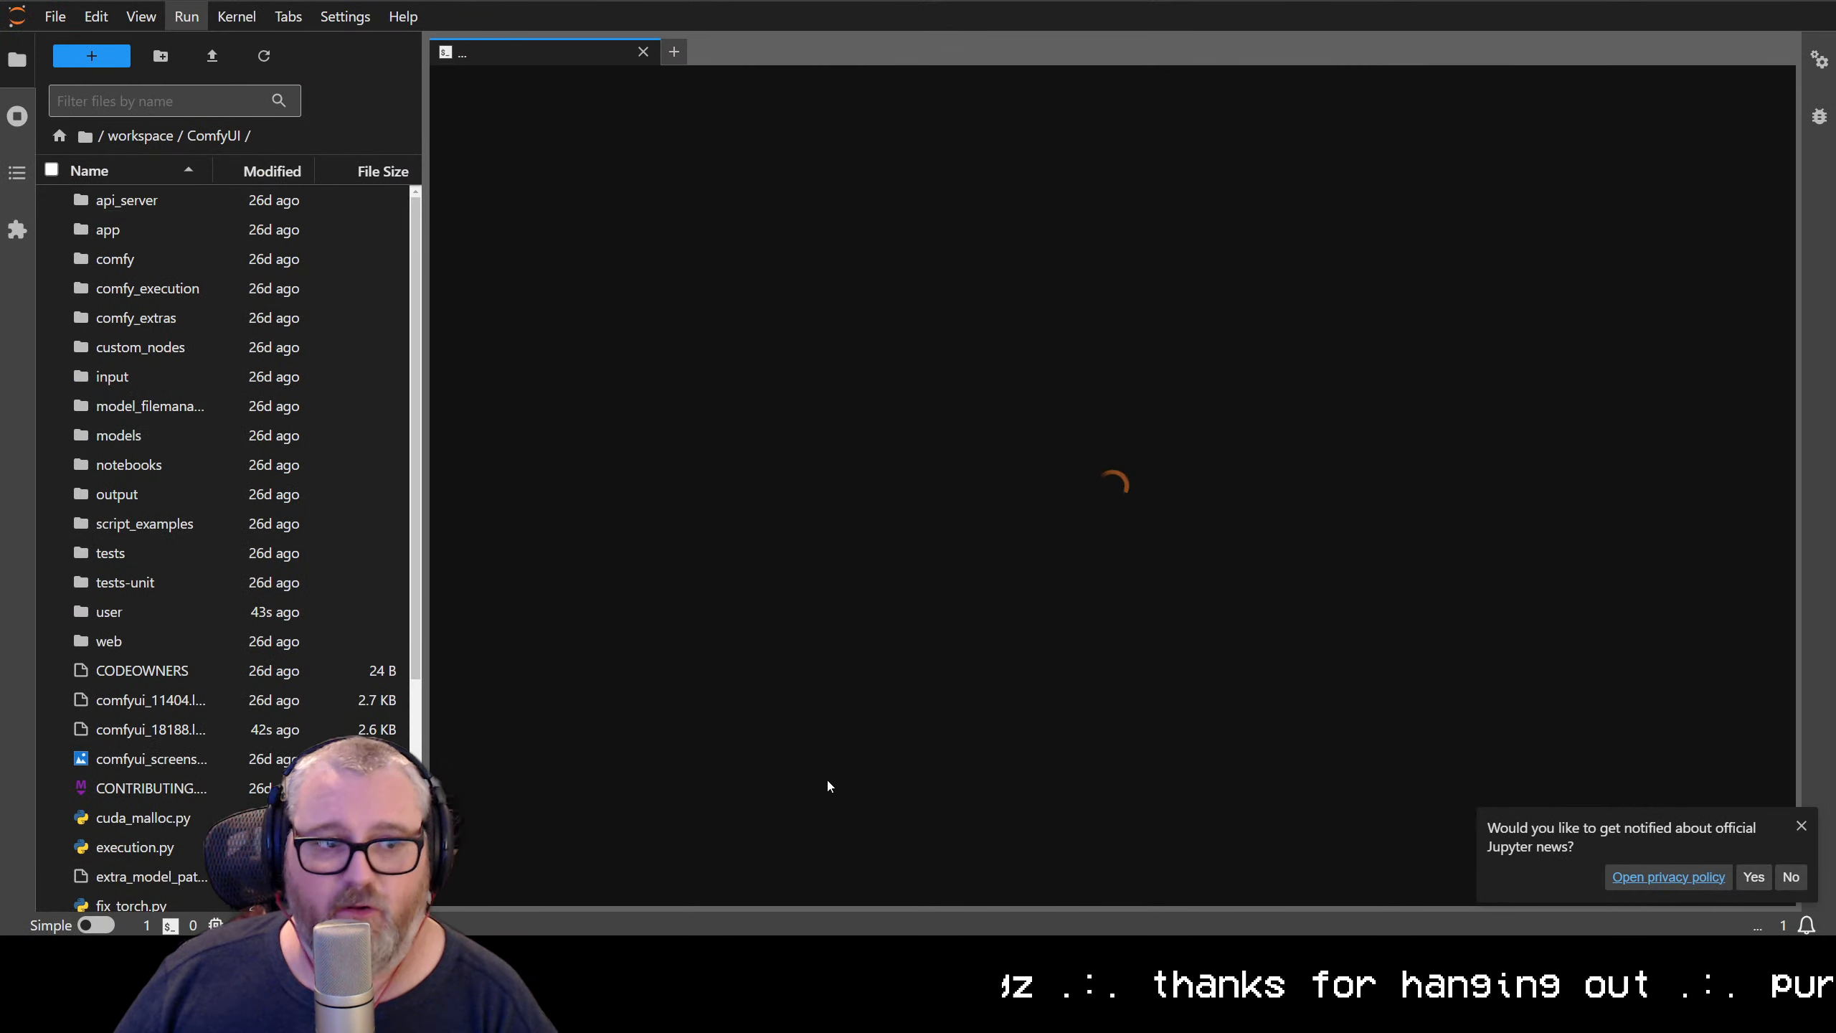
type("logtail.sh")
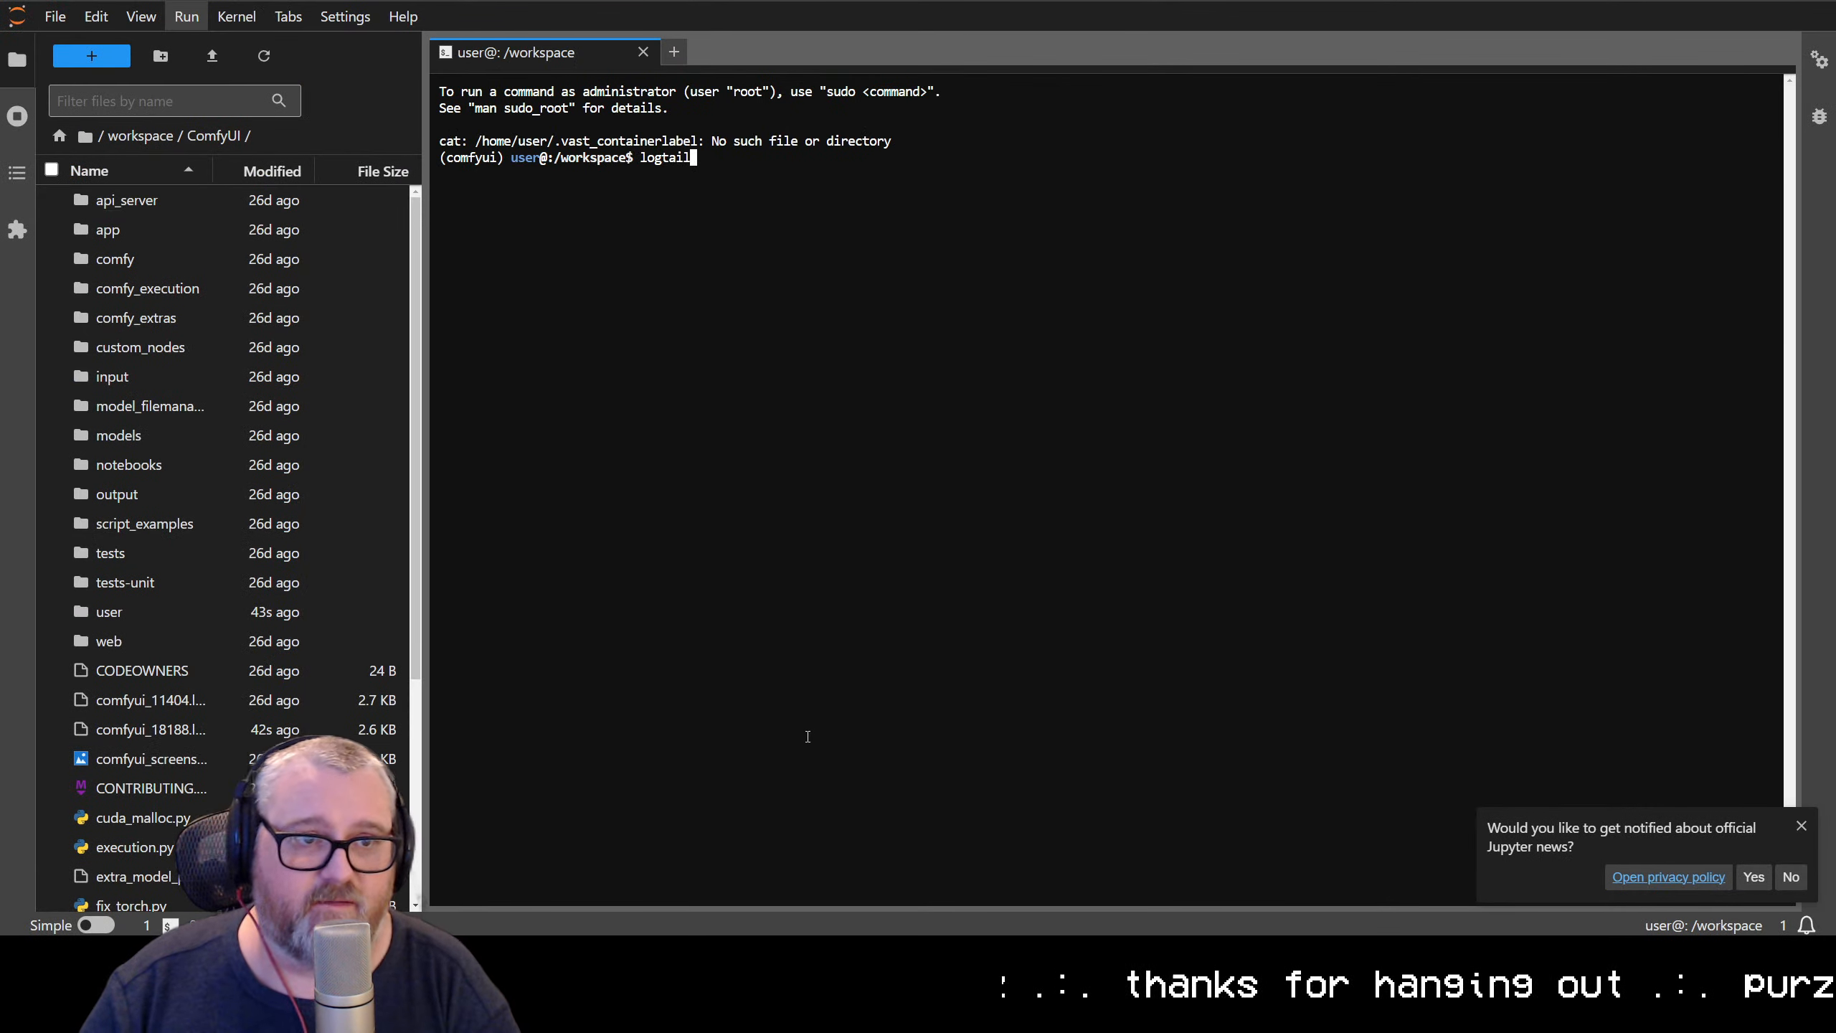
key("Return")
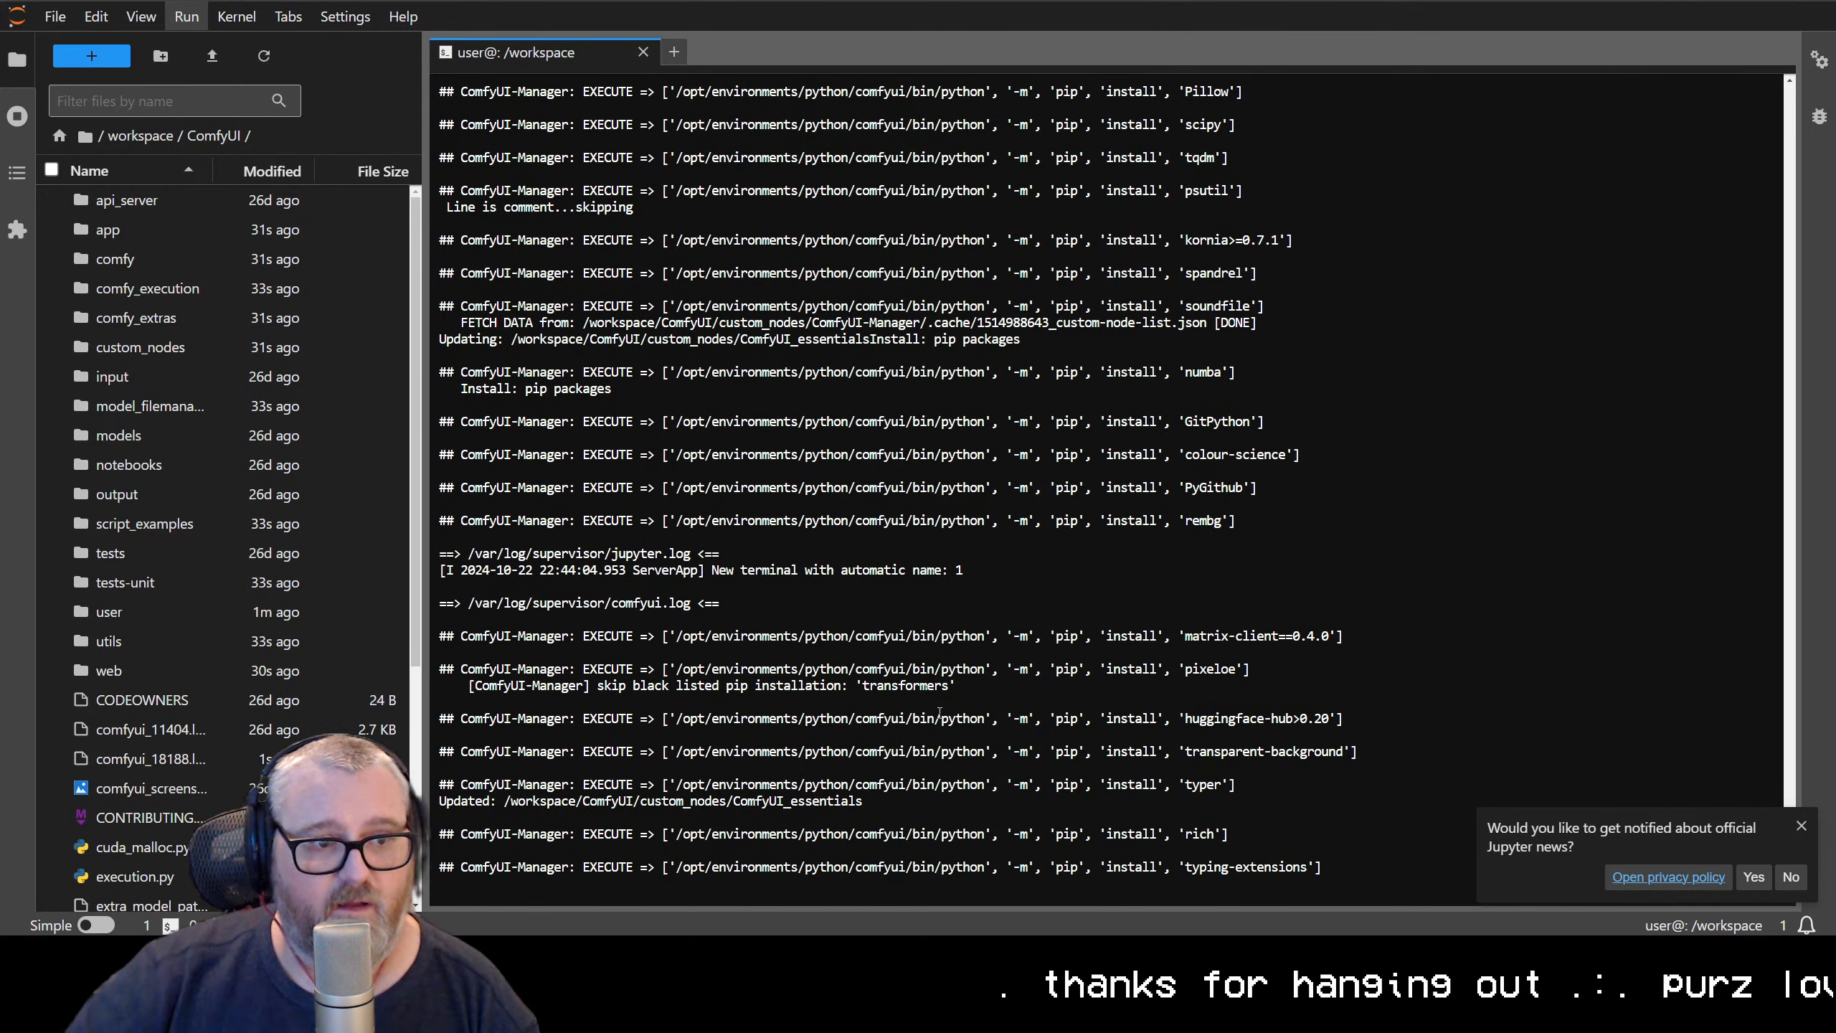
scroll(939, 712, "up", 5)
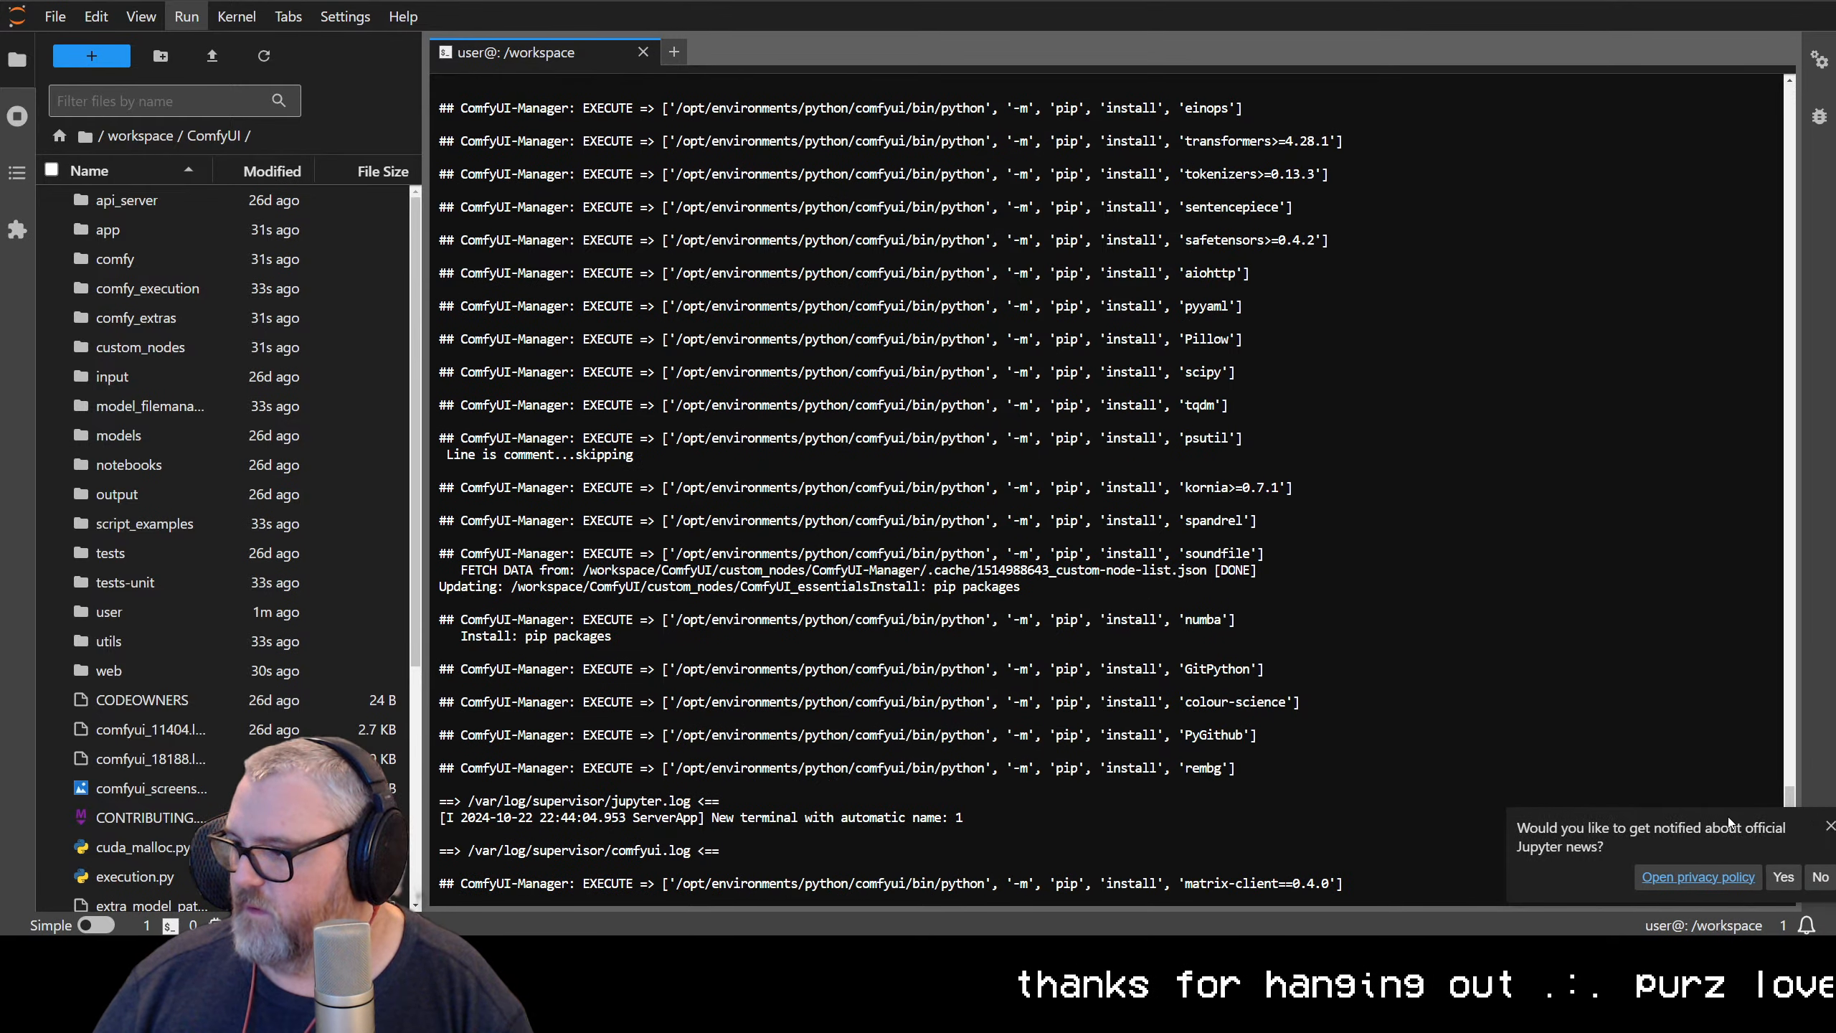
scroll(1333, 747, "down", 5)
key("ctrl+plus")
key("ctrl+plus")
key("ctrl+plus")
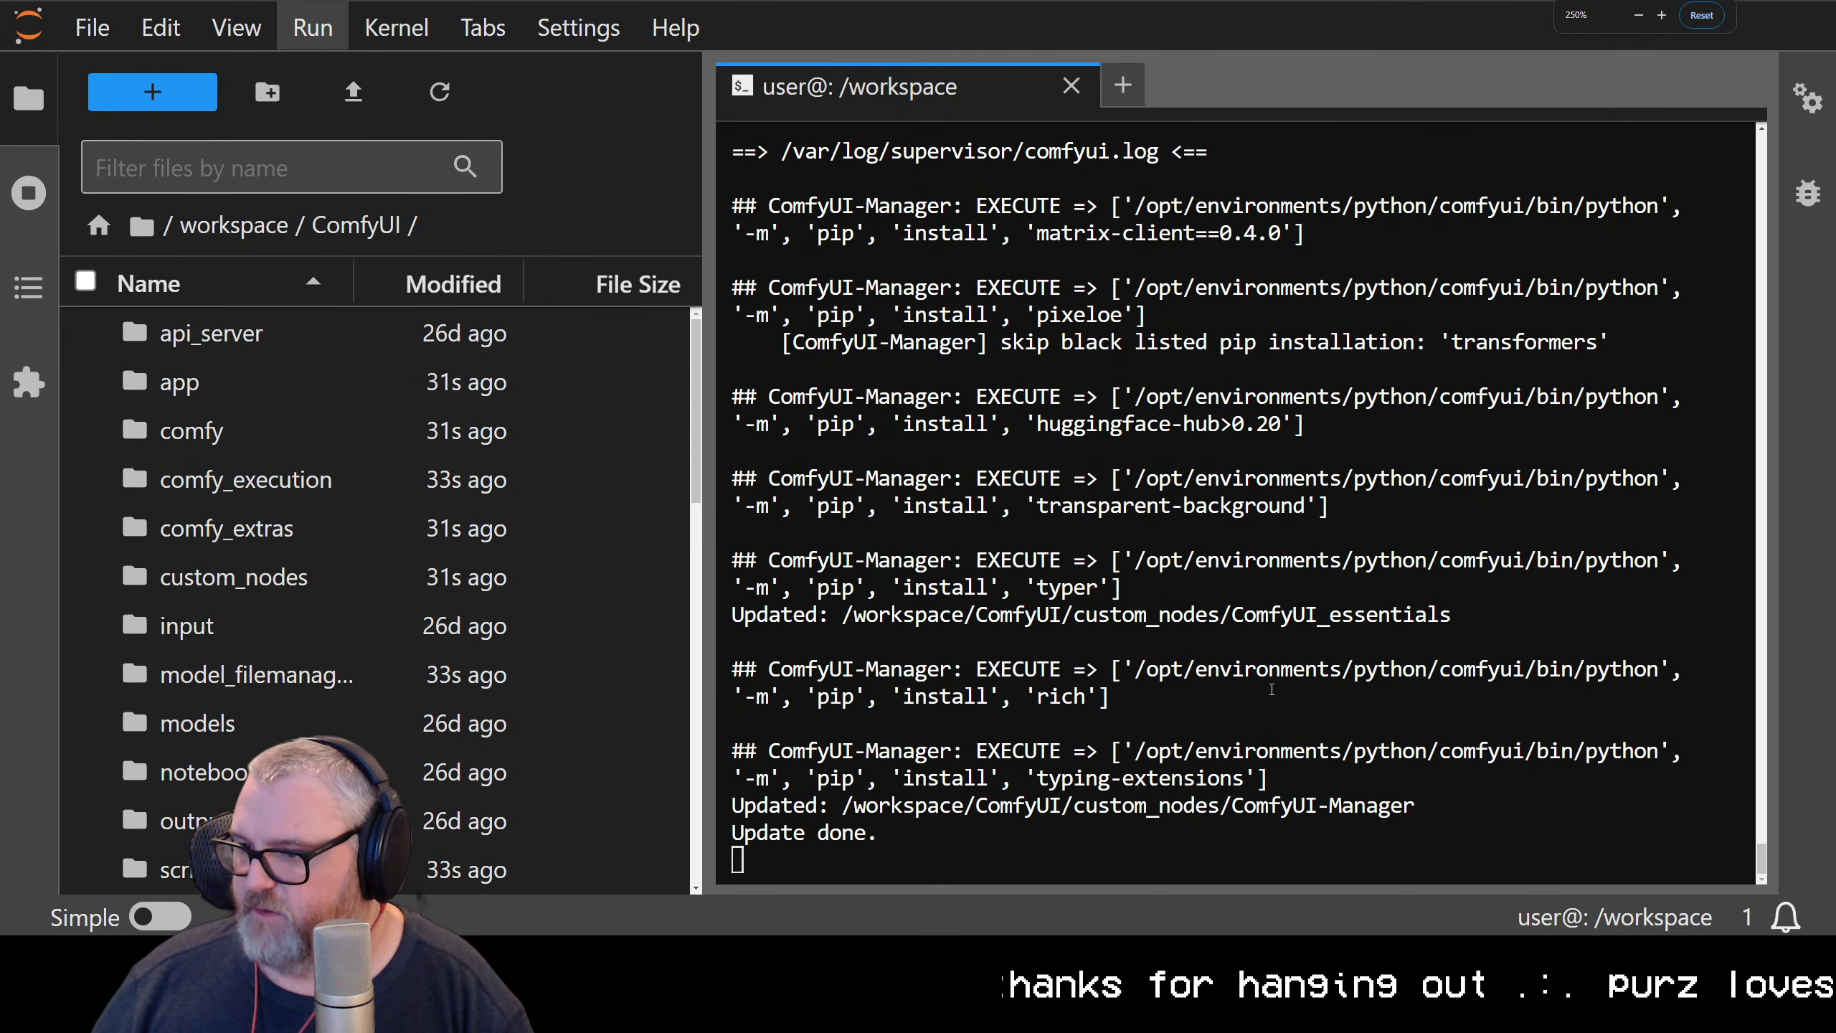
Return to ComfyUI, dismiss the update notice, reduce the page zoom and restart the server through ComfyUI Manager
left_click(663, 1)
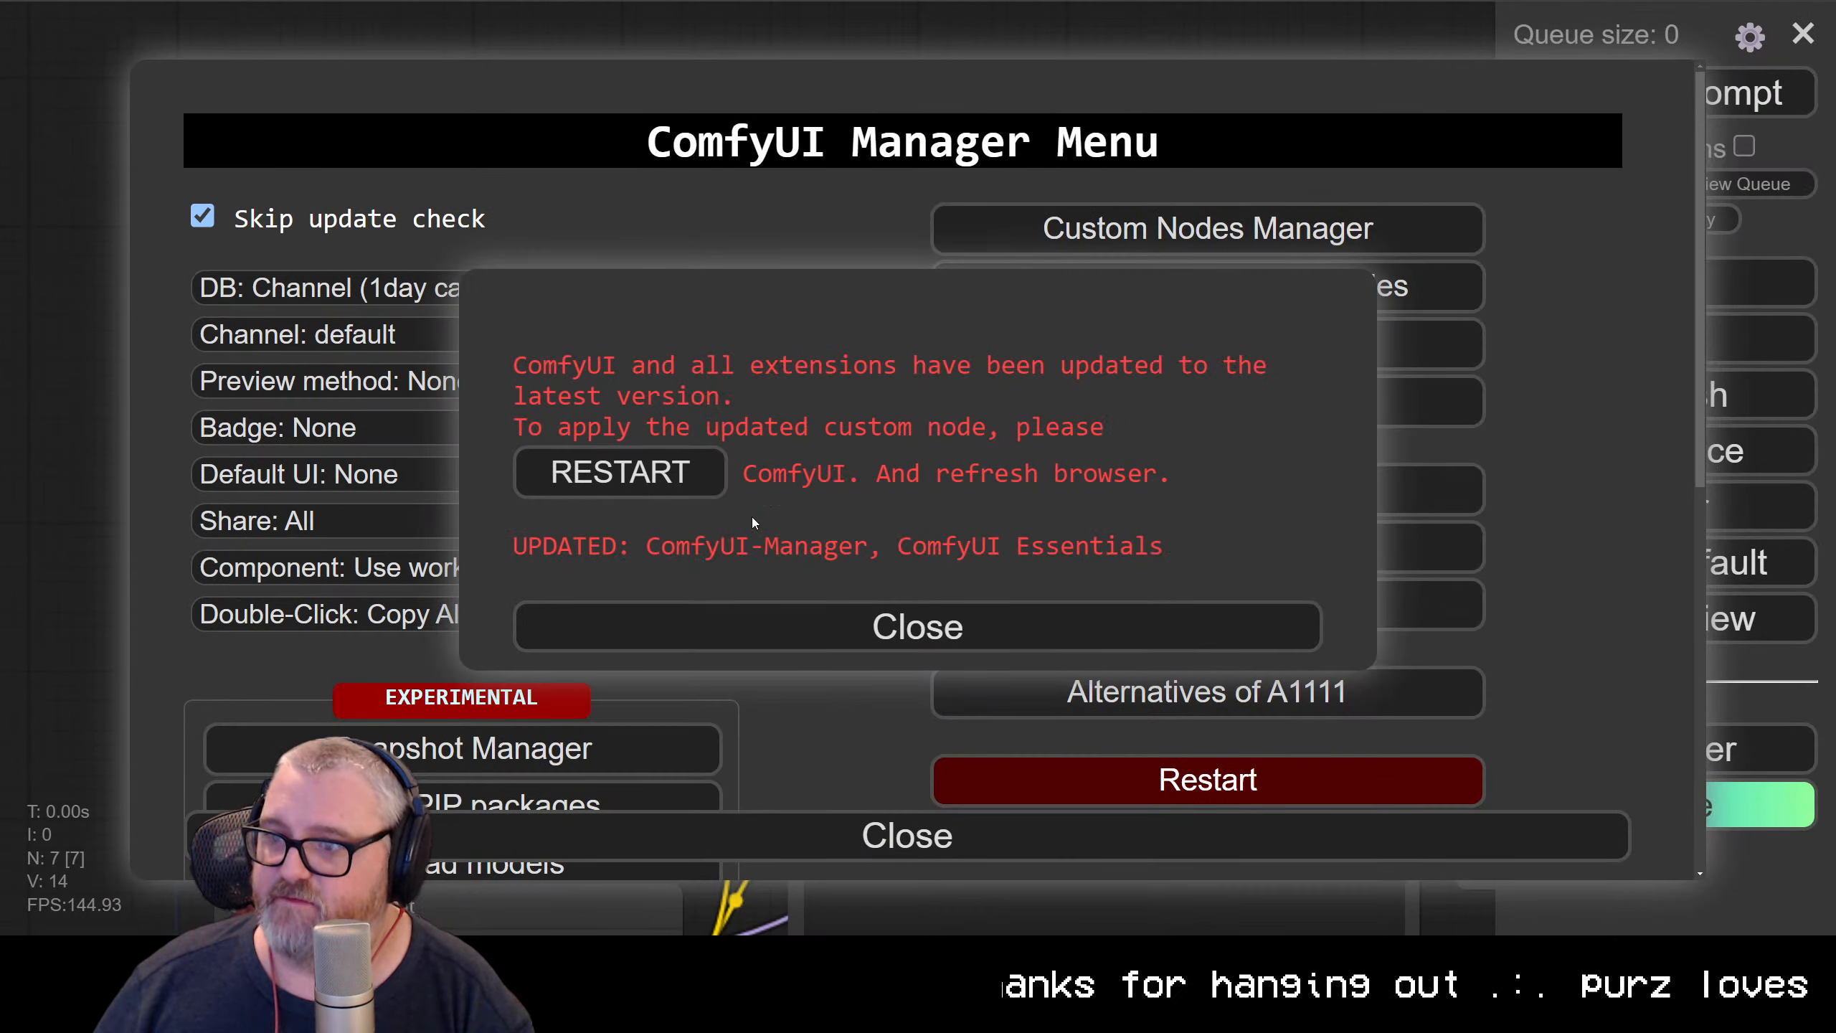
left_click(904, 626)
key("ctrl+minus")
key("ctrl+minus")
key("ctrl+minus")
key("ctrl+minus")
key("ctrl+minus")
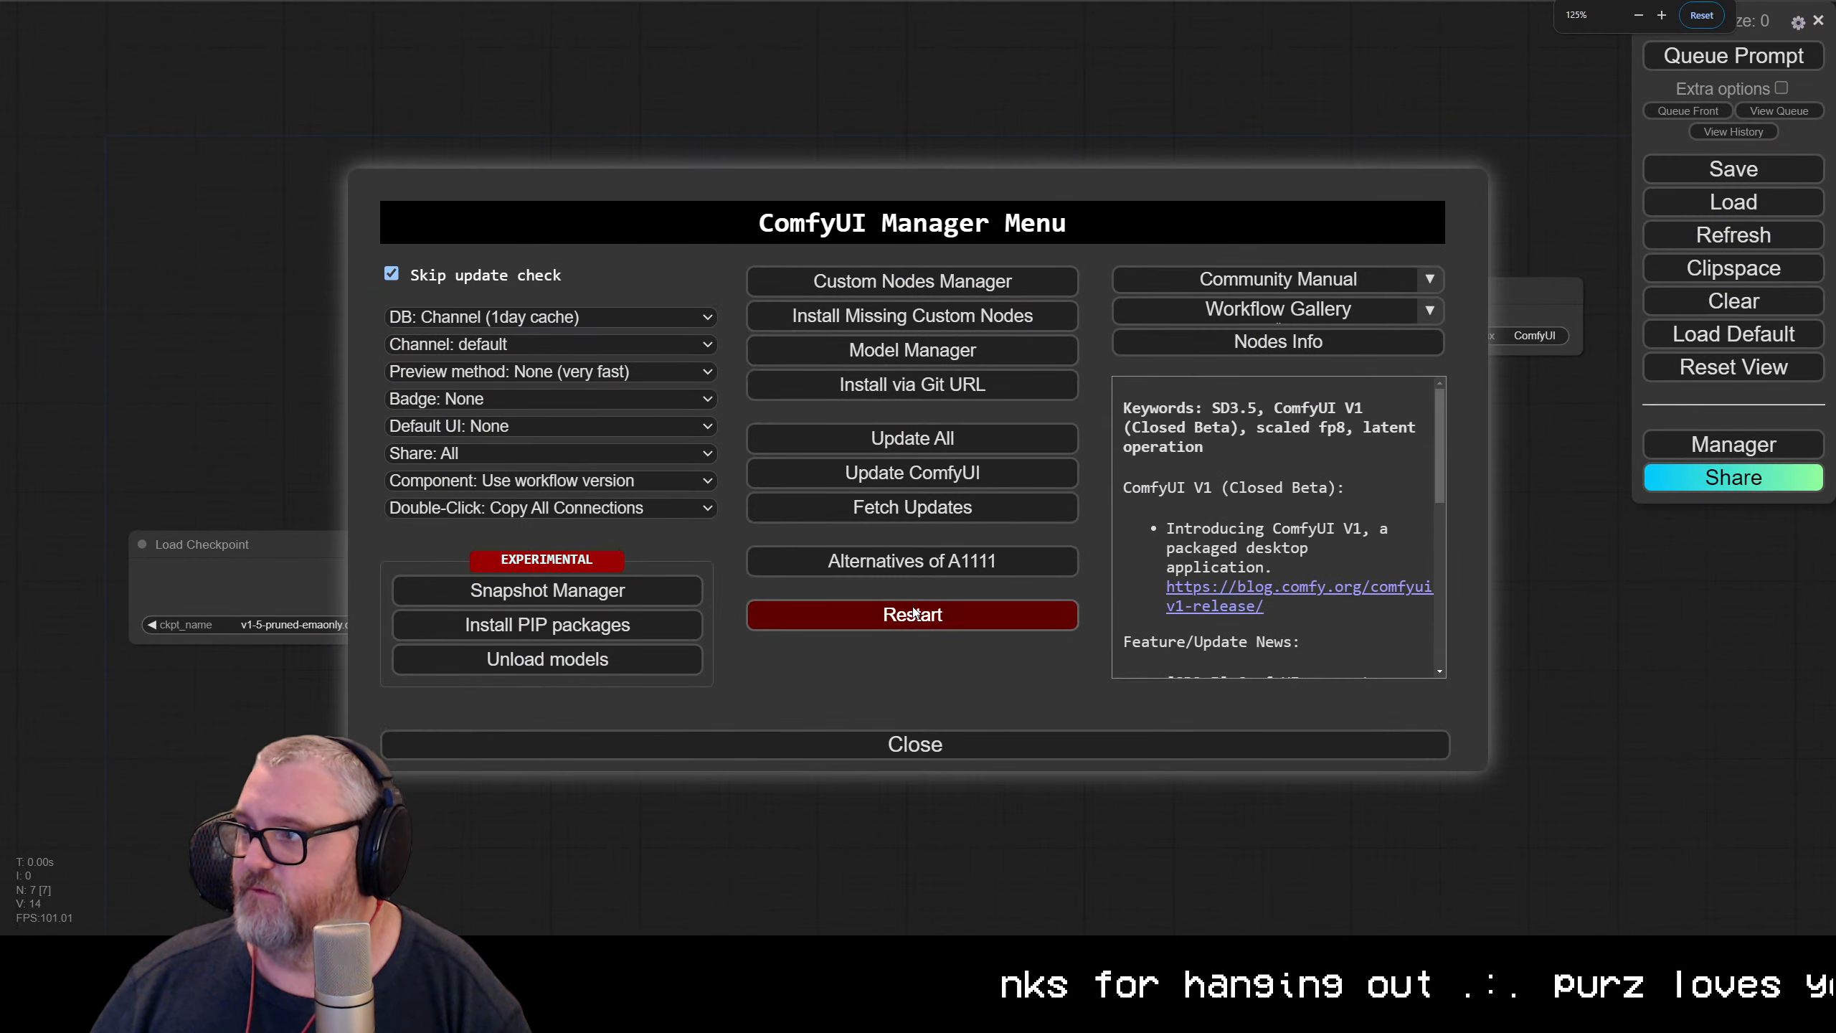
key("ctrl+minus")
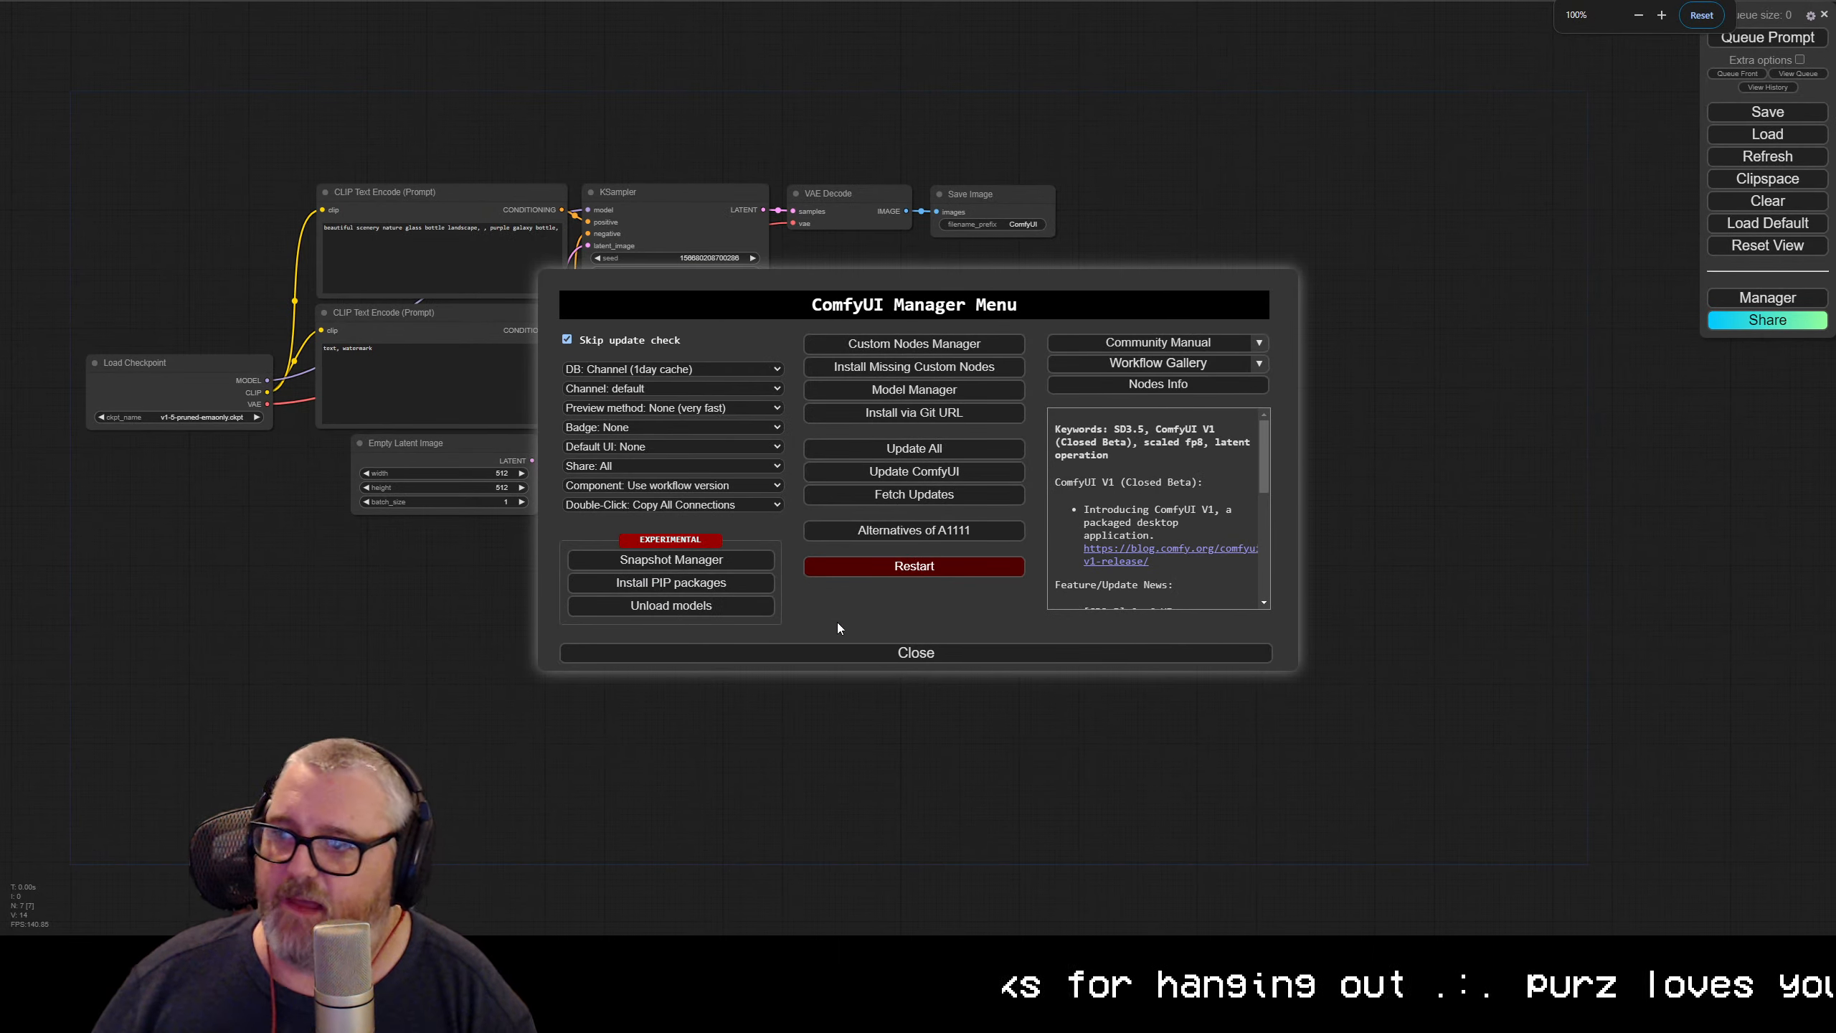
left_click(912, 567)
left_click(978, 81)
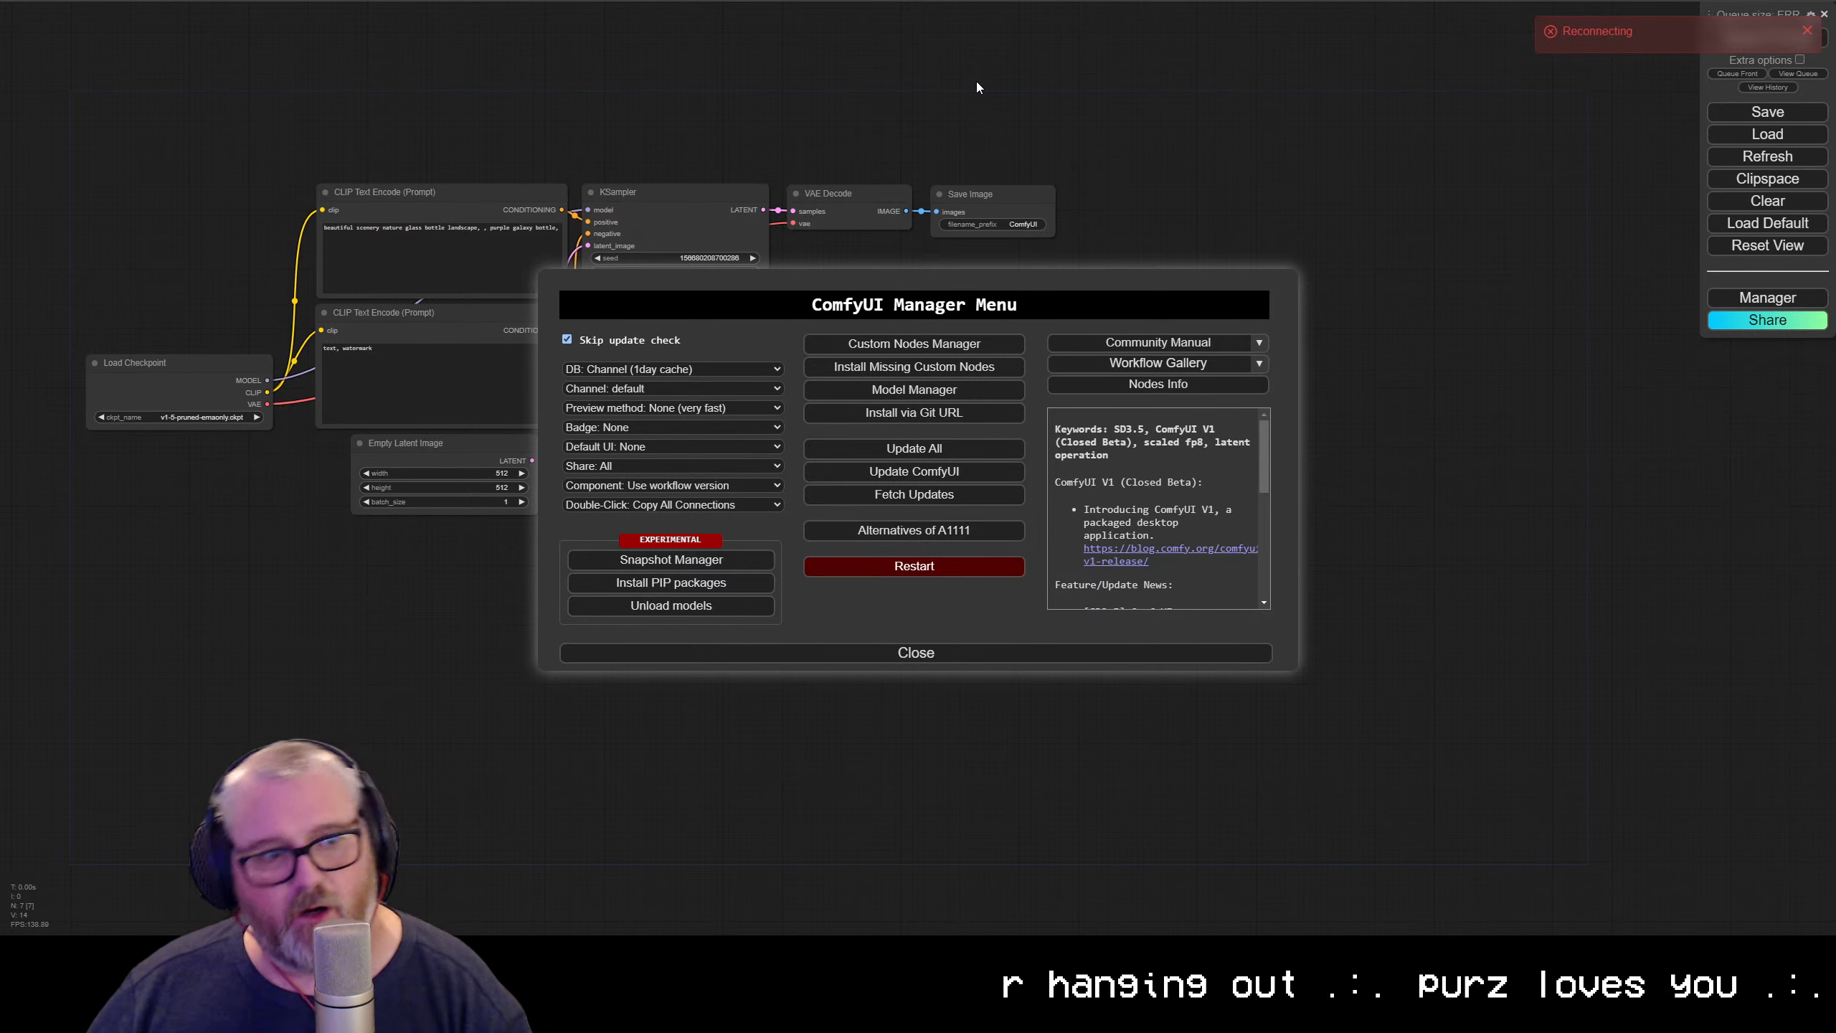
Check the restart log in JupyterLab, return to ComfyUI and close the ComfyUI Manager menu
left_click(272, 1)
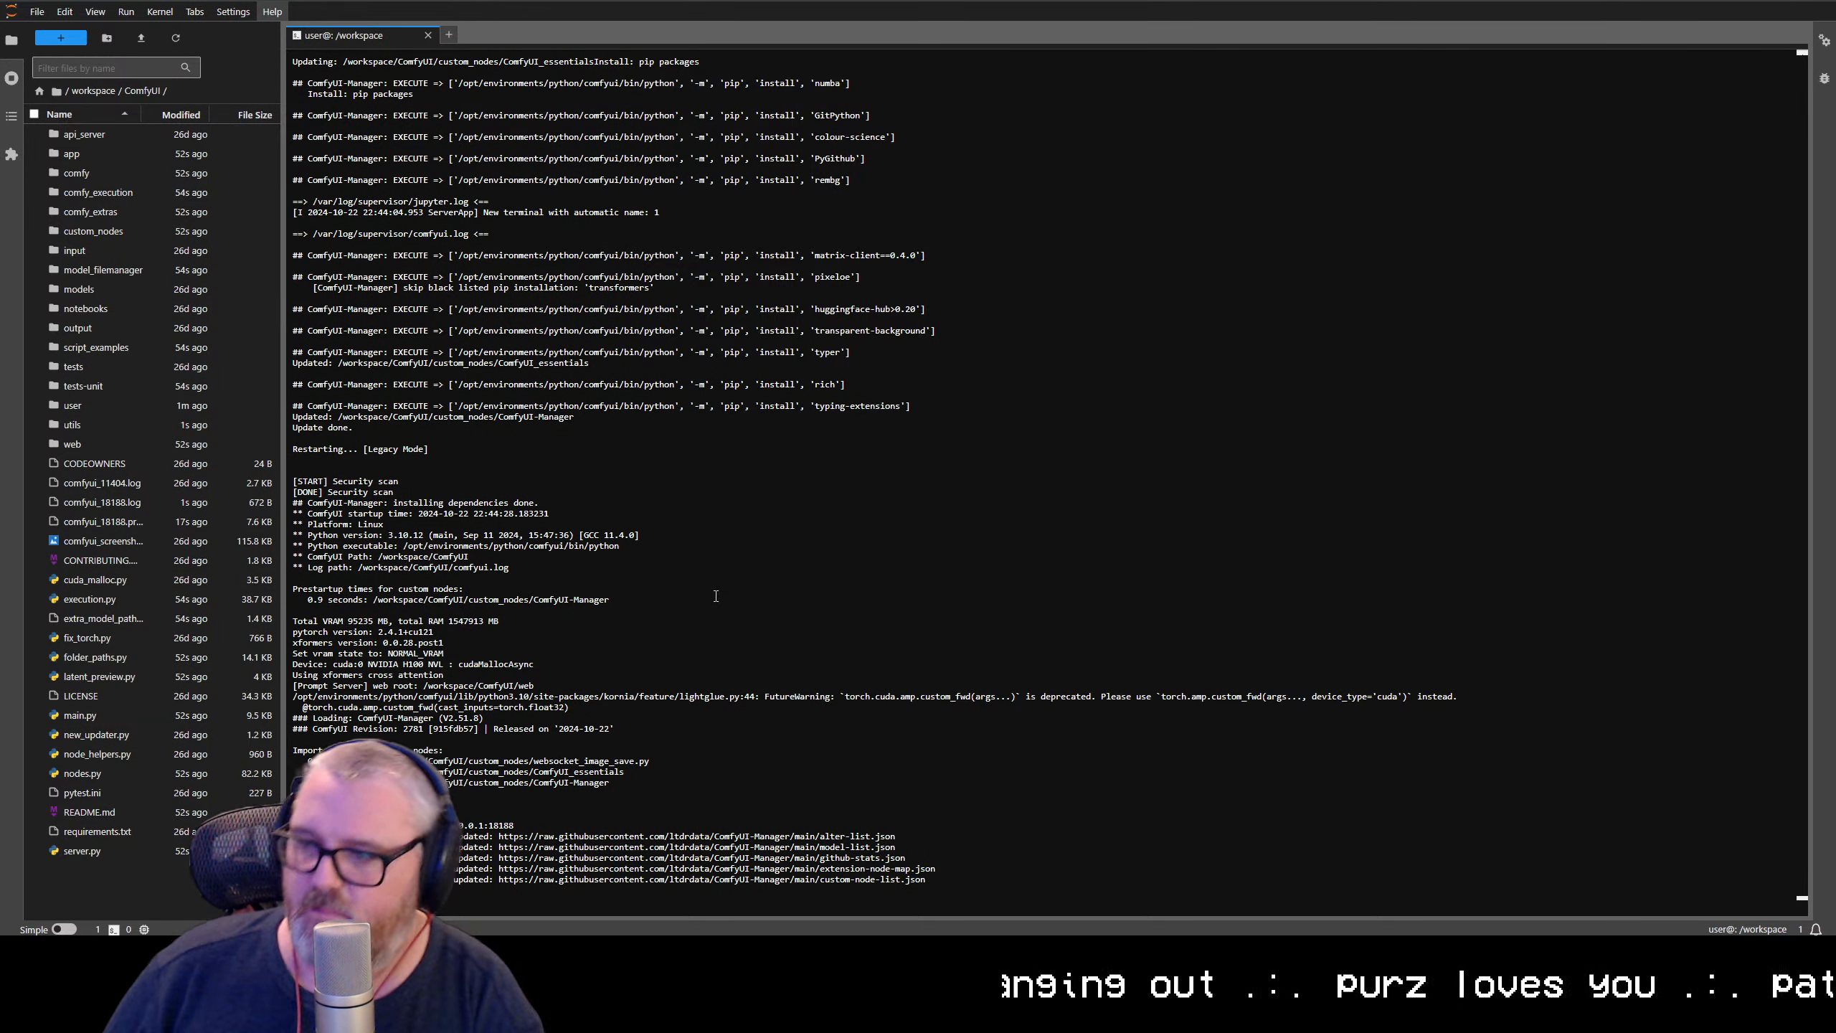
left_click(449, 0)
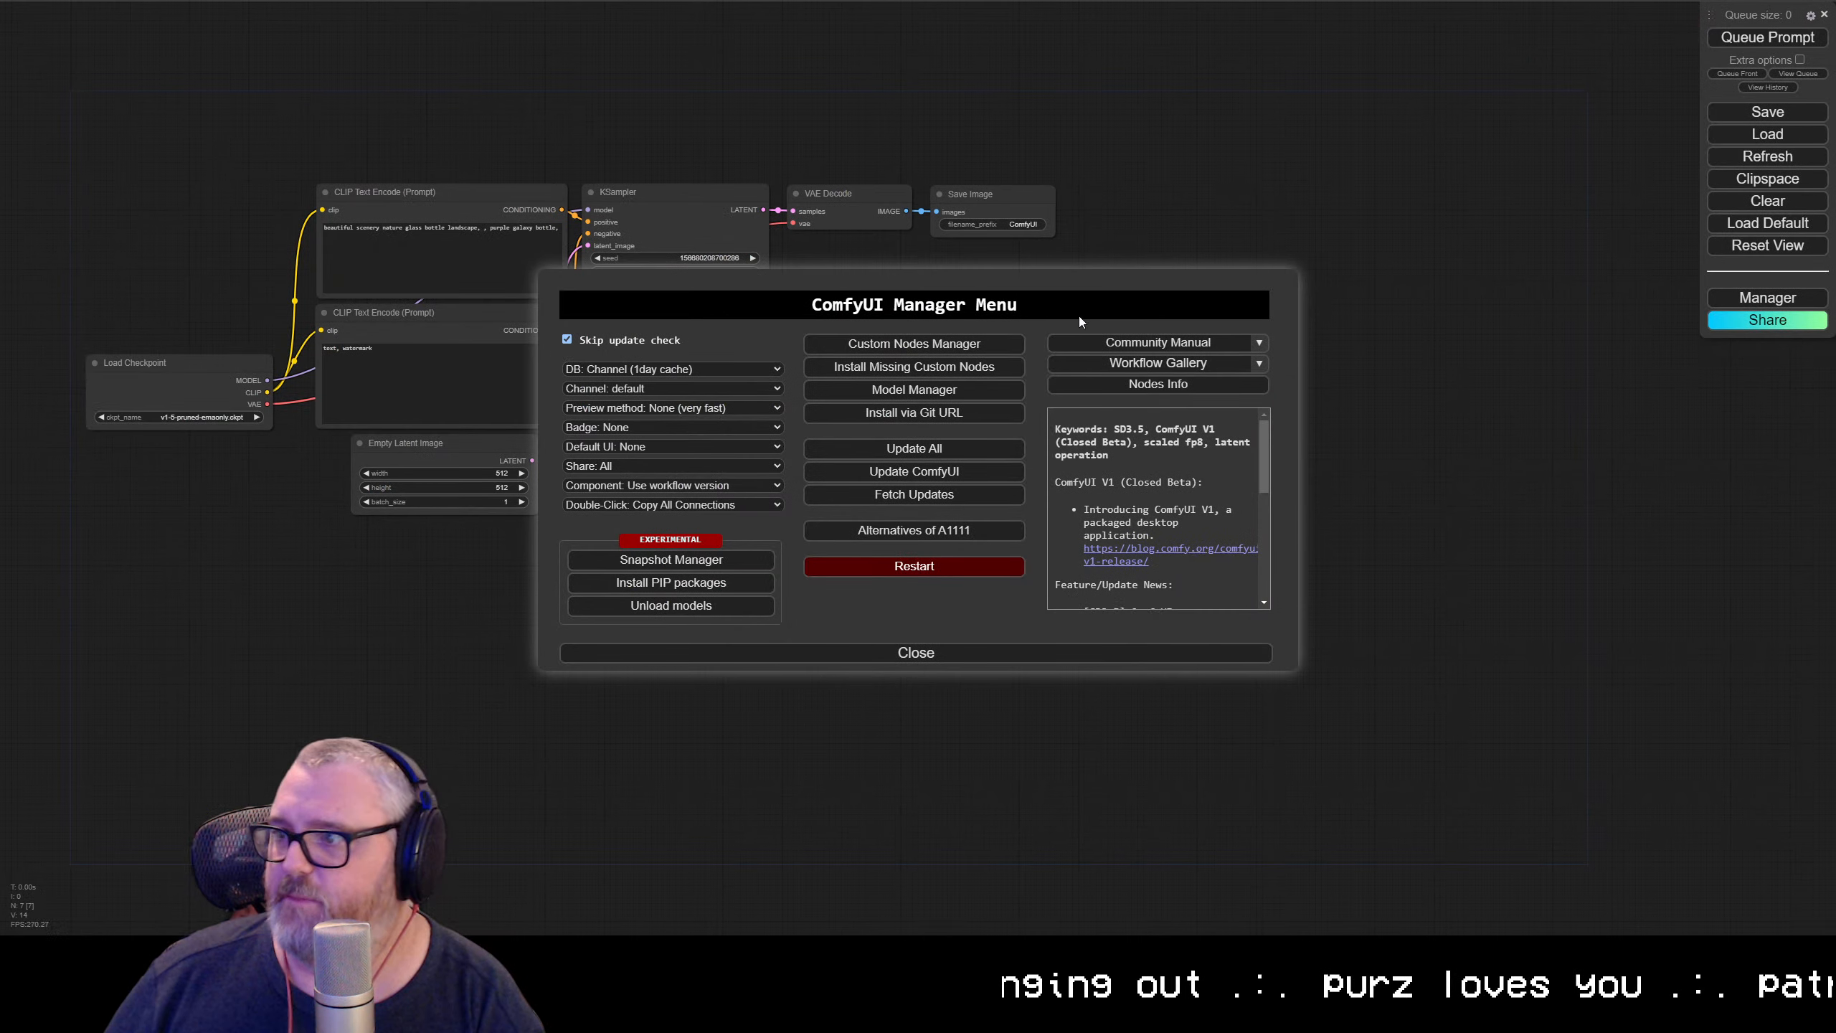
left_click(924, 654)
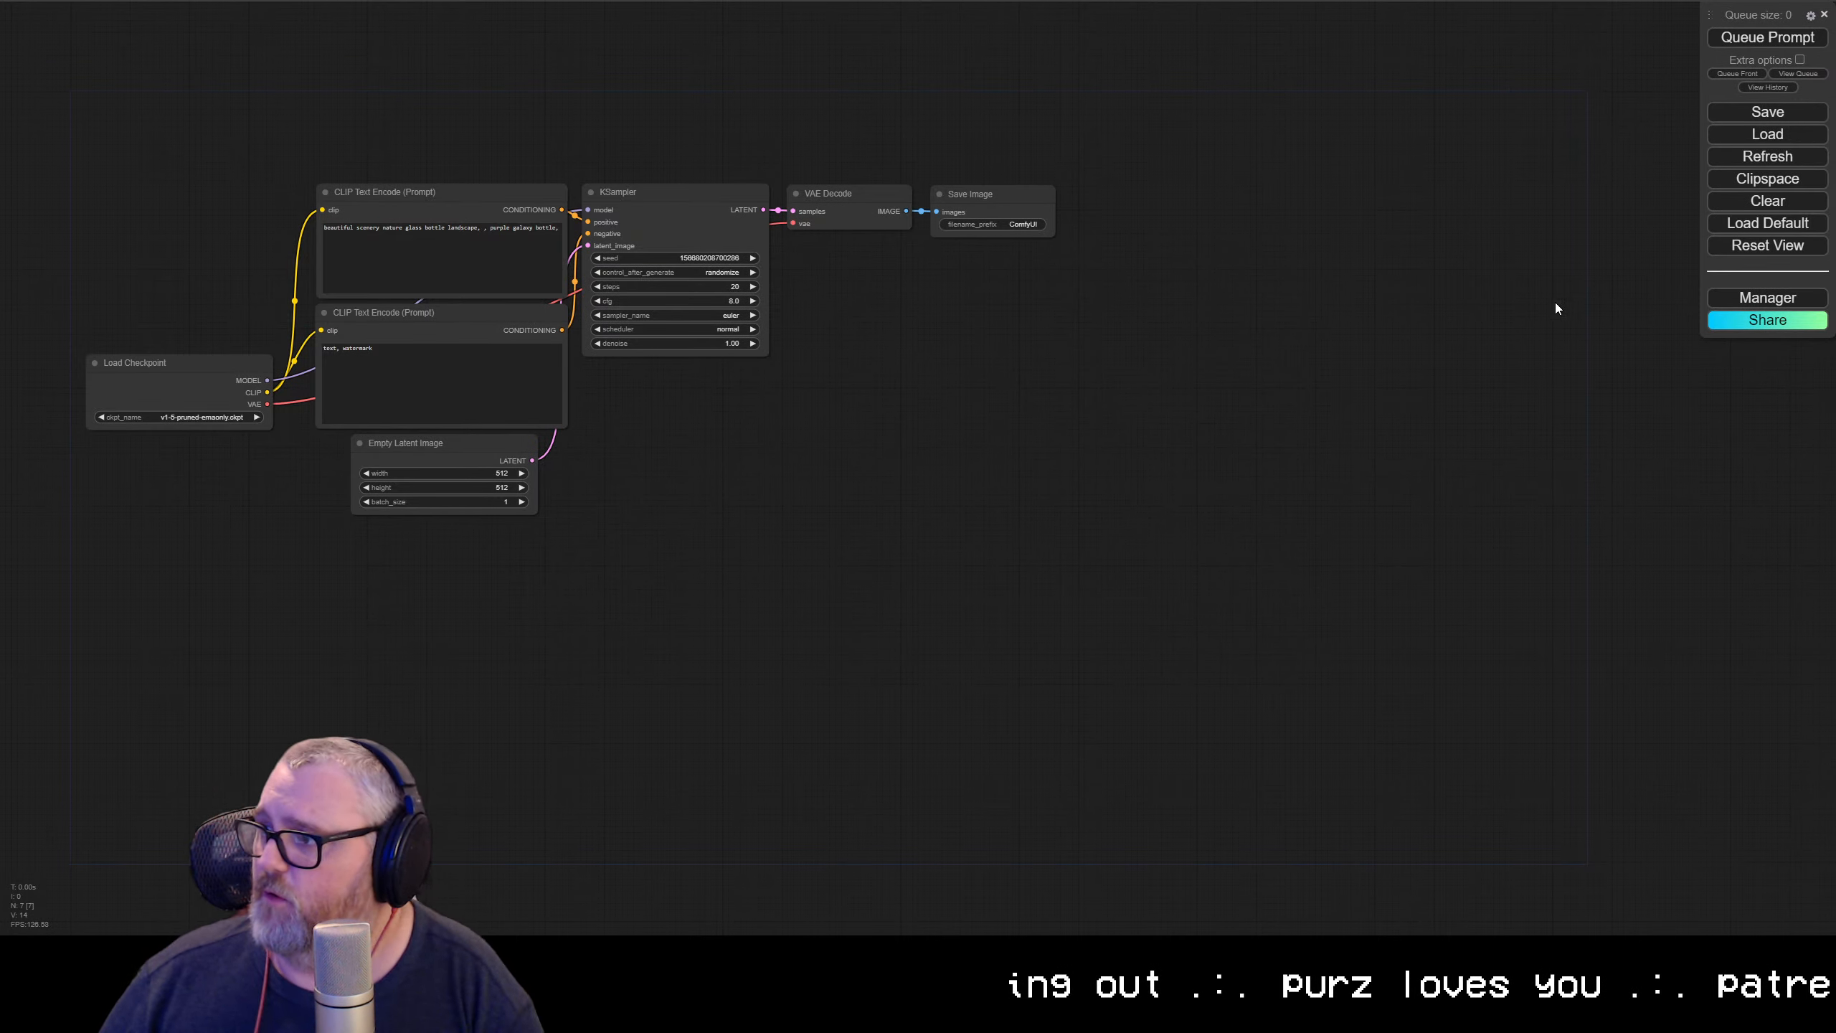
Open the ComfyUI settings and switch the color palette to a darker theme
left_click(1811, 15)
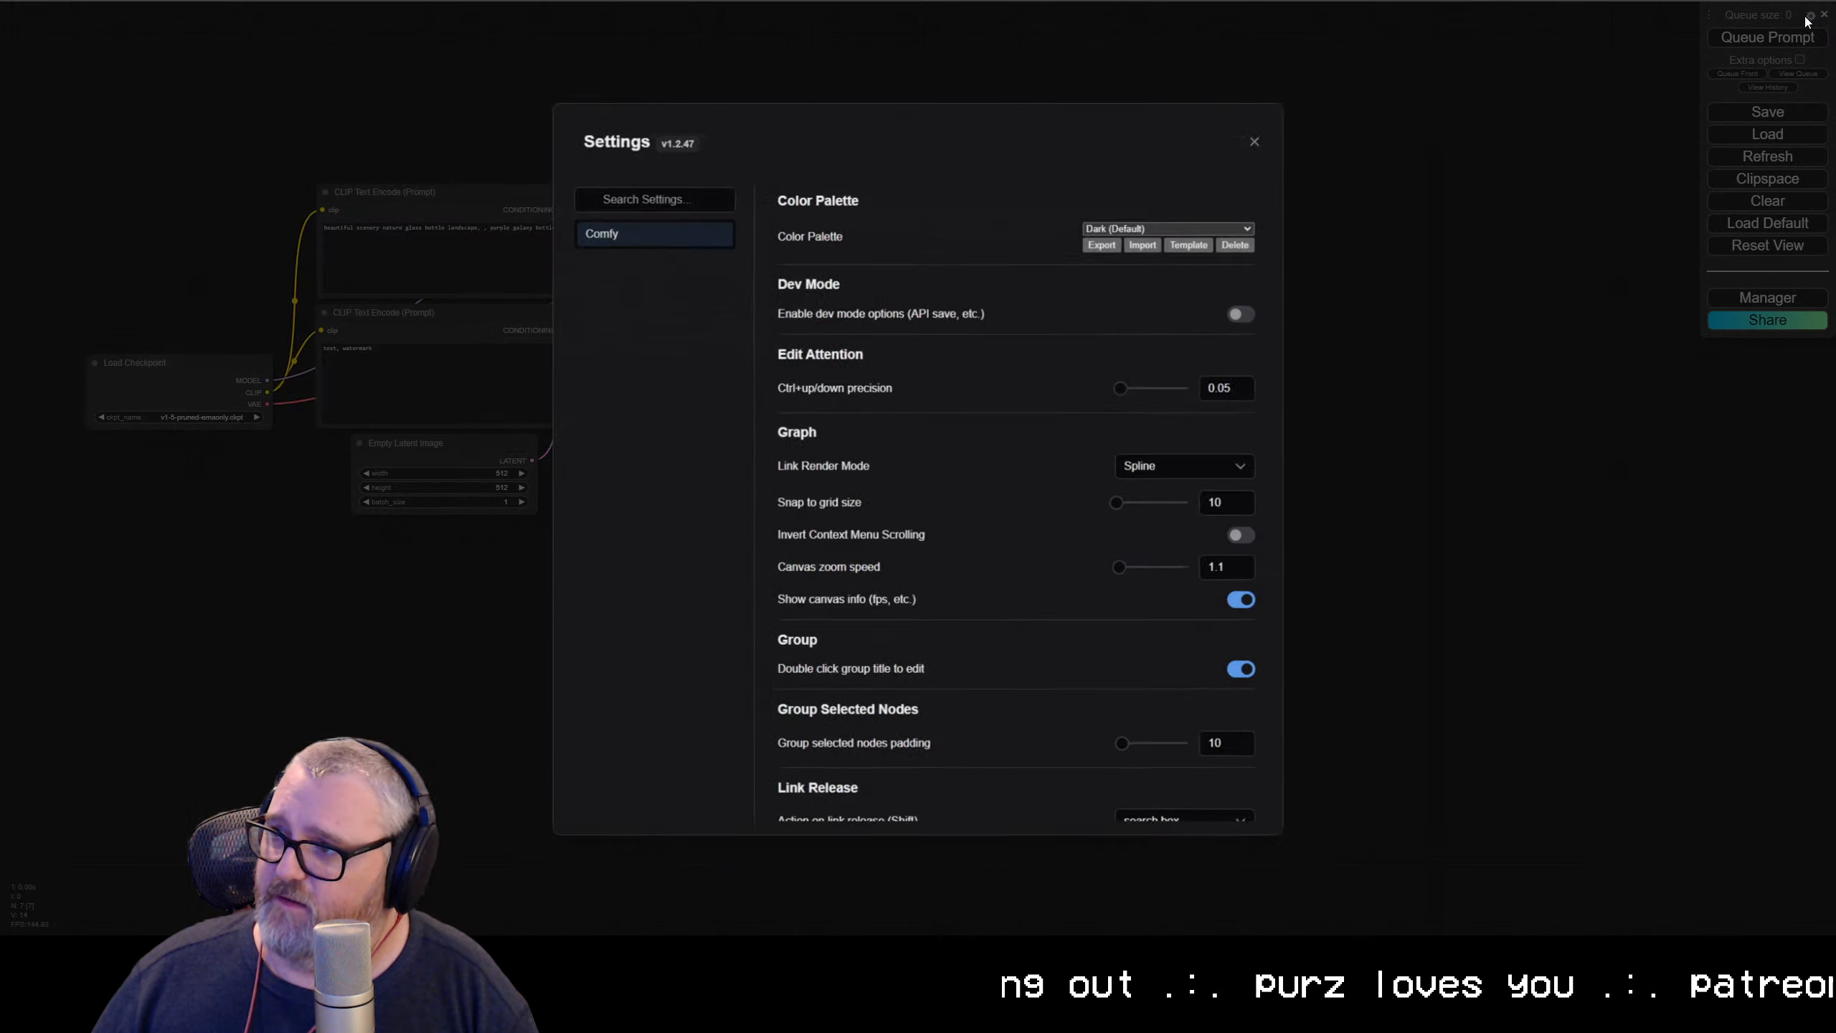
left_click(1124, 224)
left_click(1097, 327)
Set the beta new menu and workflow management option to Top and close the settings
scroll(1002, 508, "down", 10)
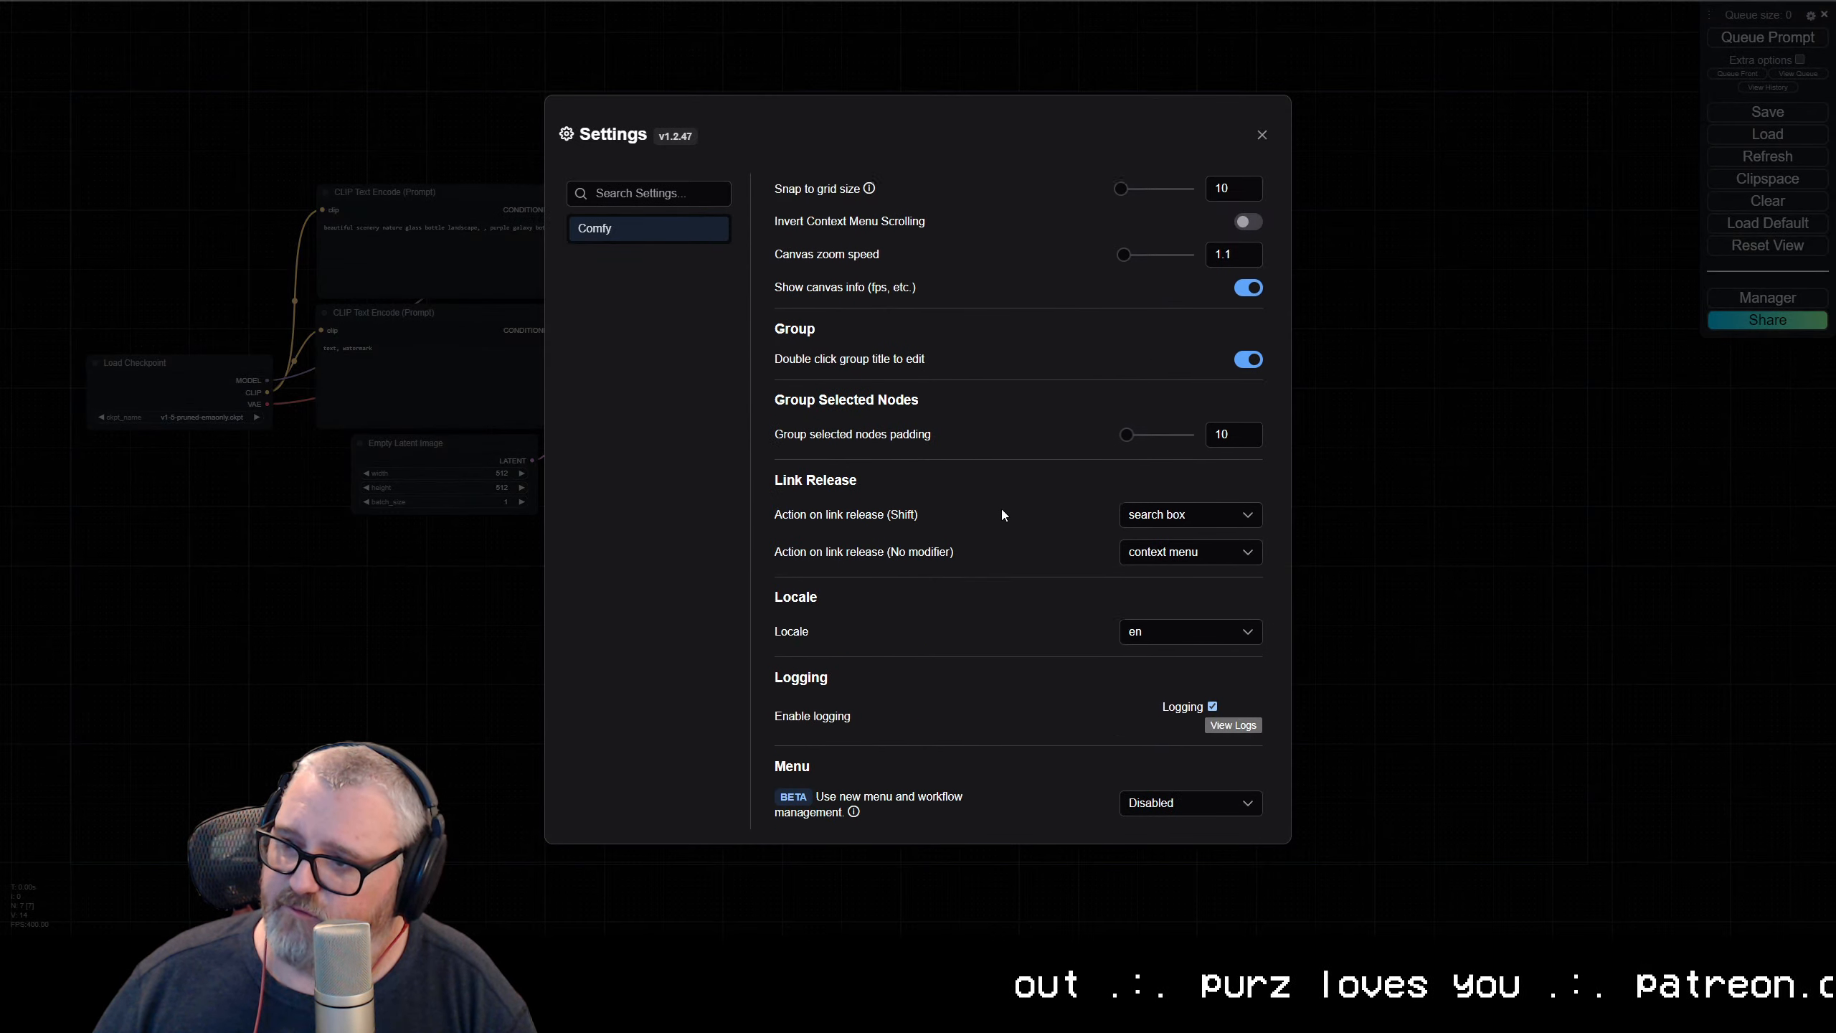
scroll(934, 502, "down", 10)
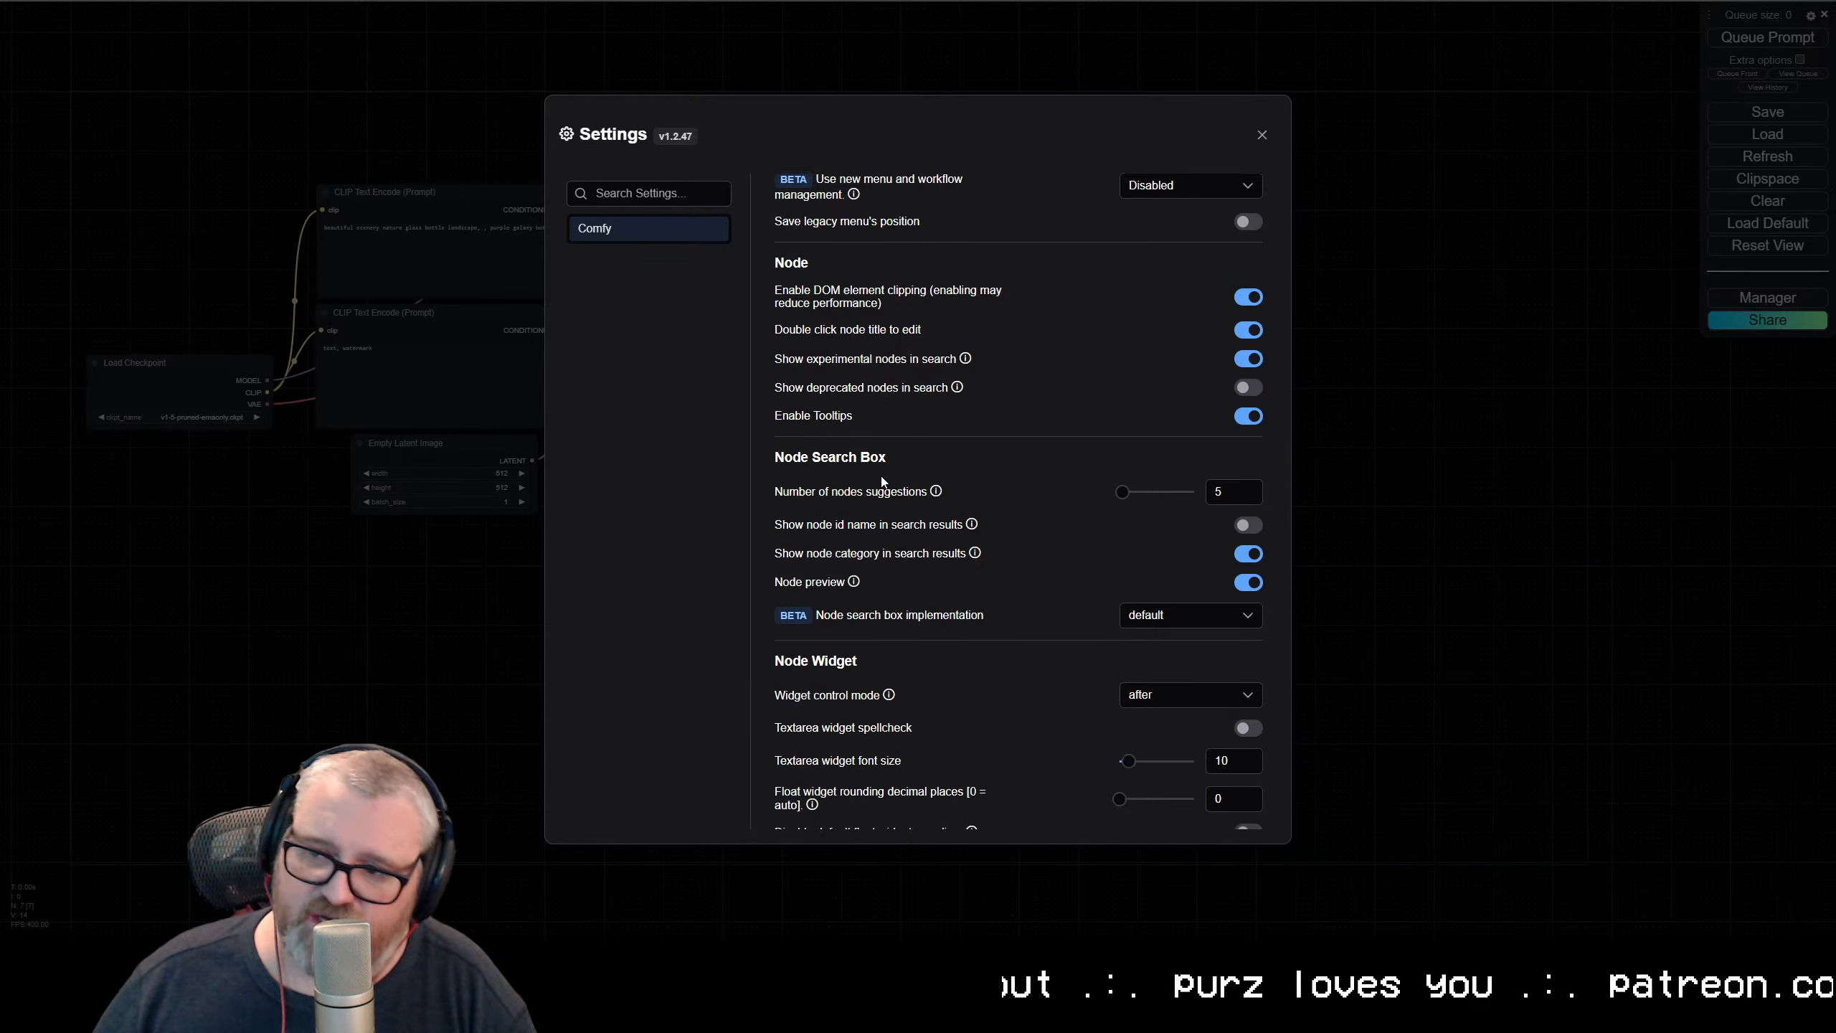
scroll(932, 521, "down", 3)
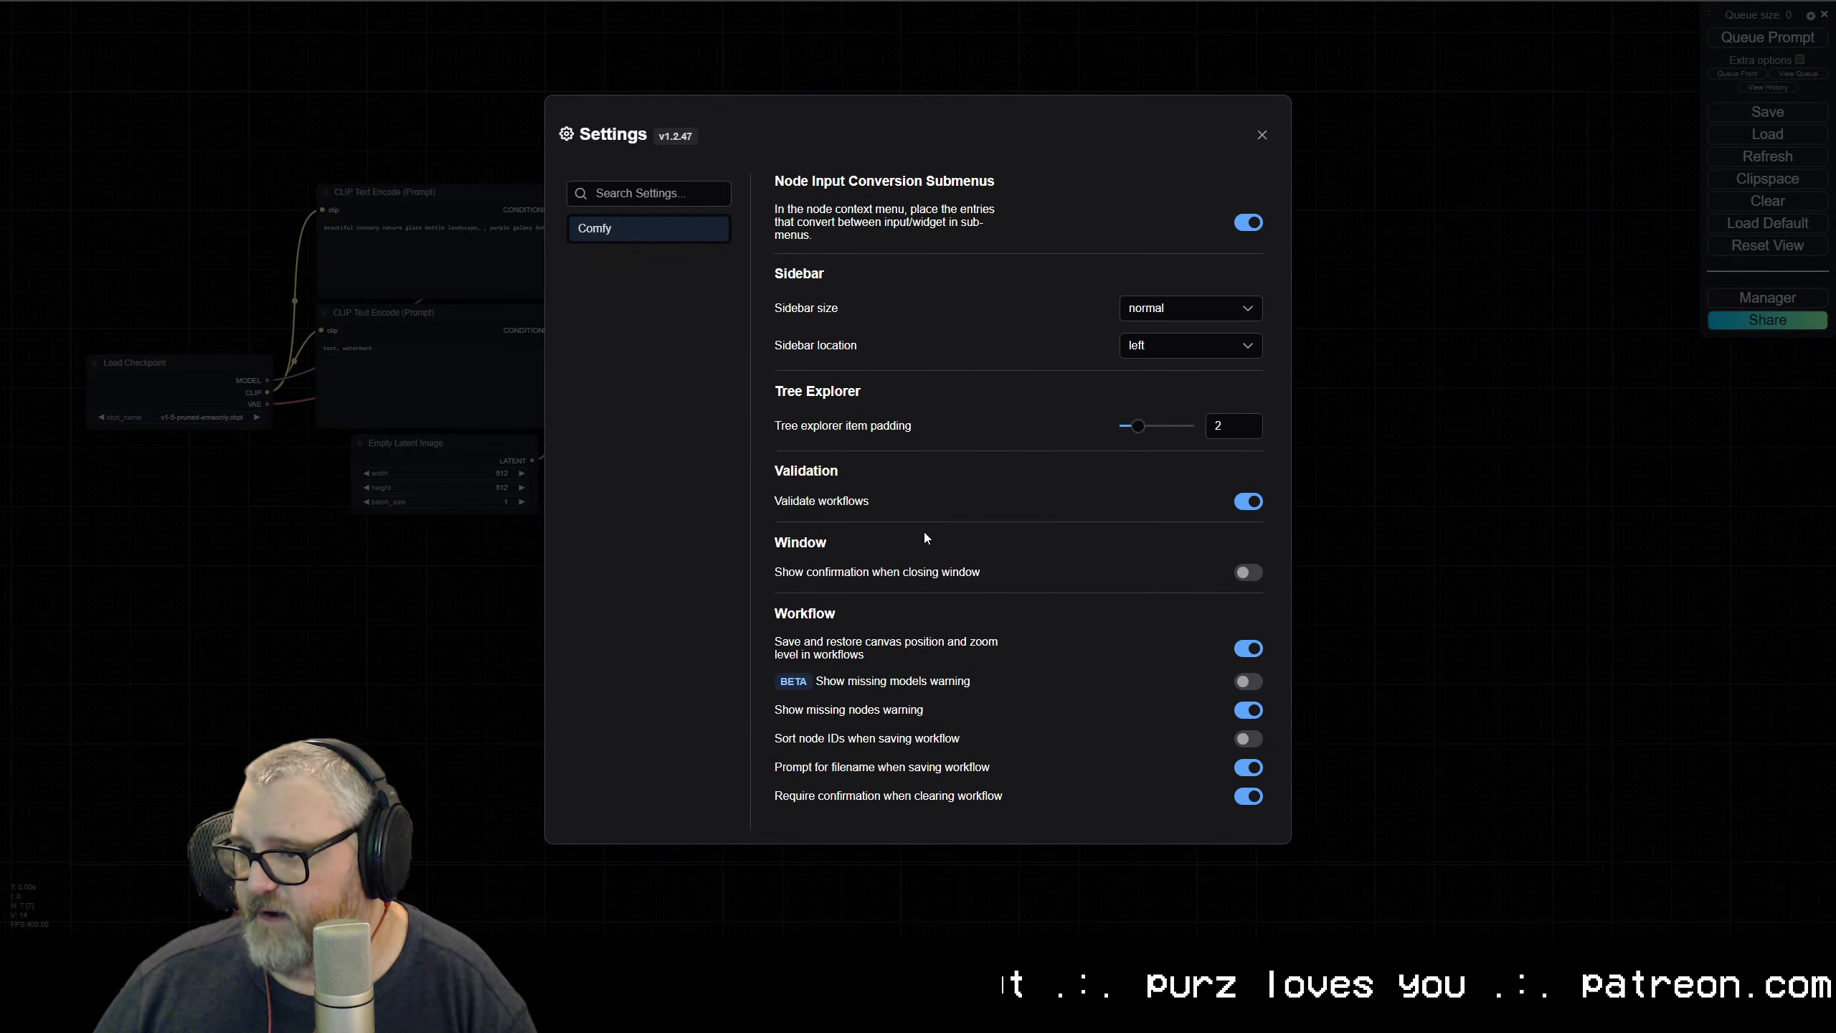
scroll(932, 530, "up", 10)
scroll(938, 533, "down", 2)
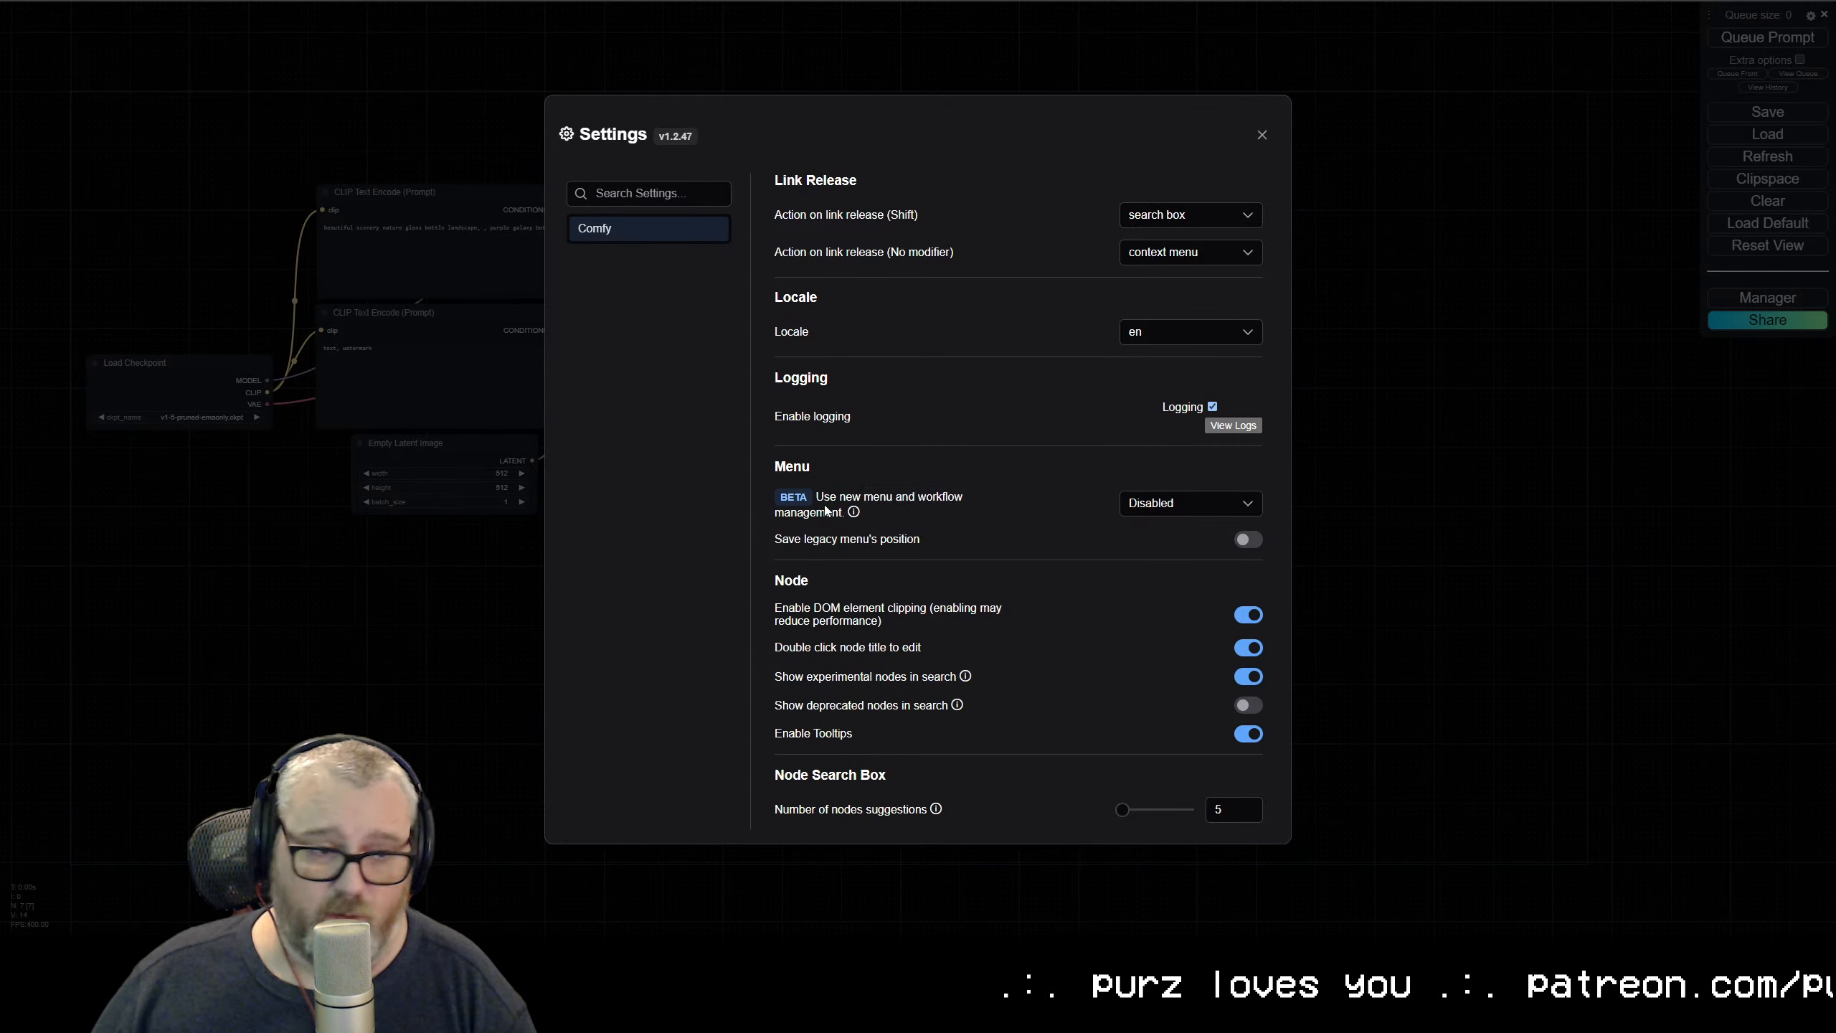
left_click(1141, 500)
left_click(1164, 560)
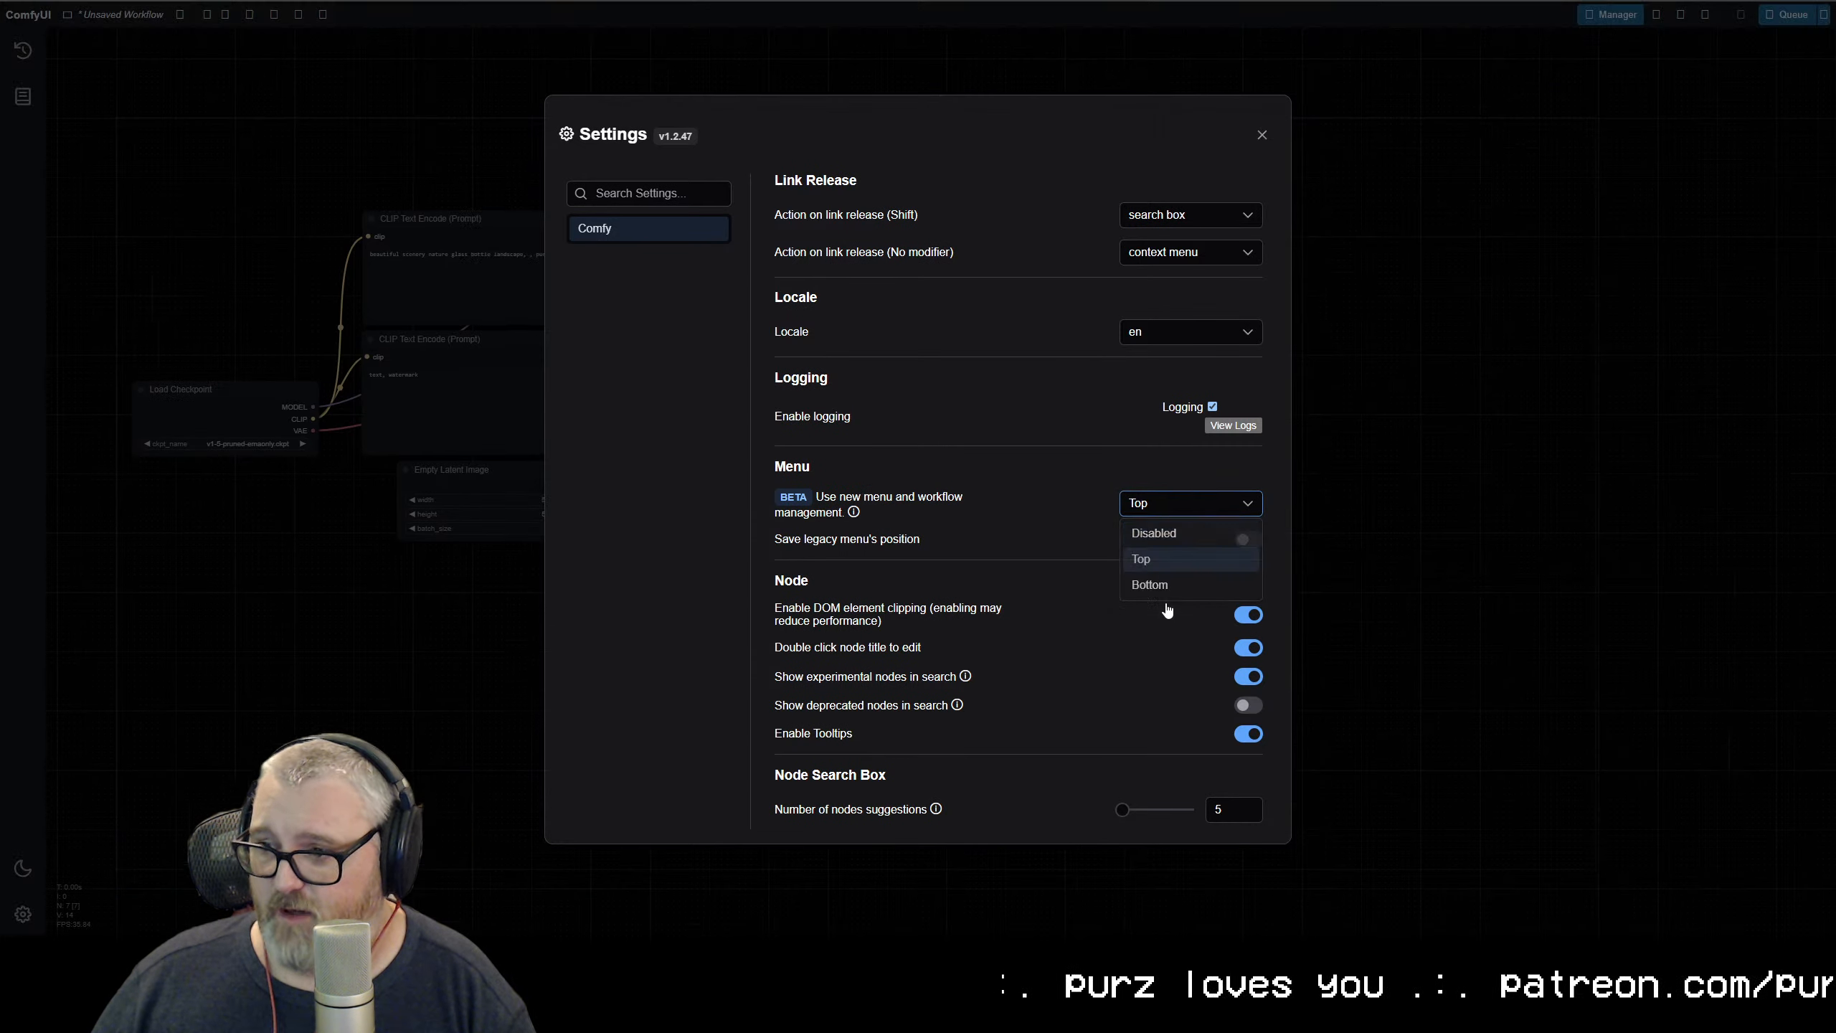
left_click(1262, 137)
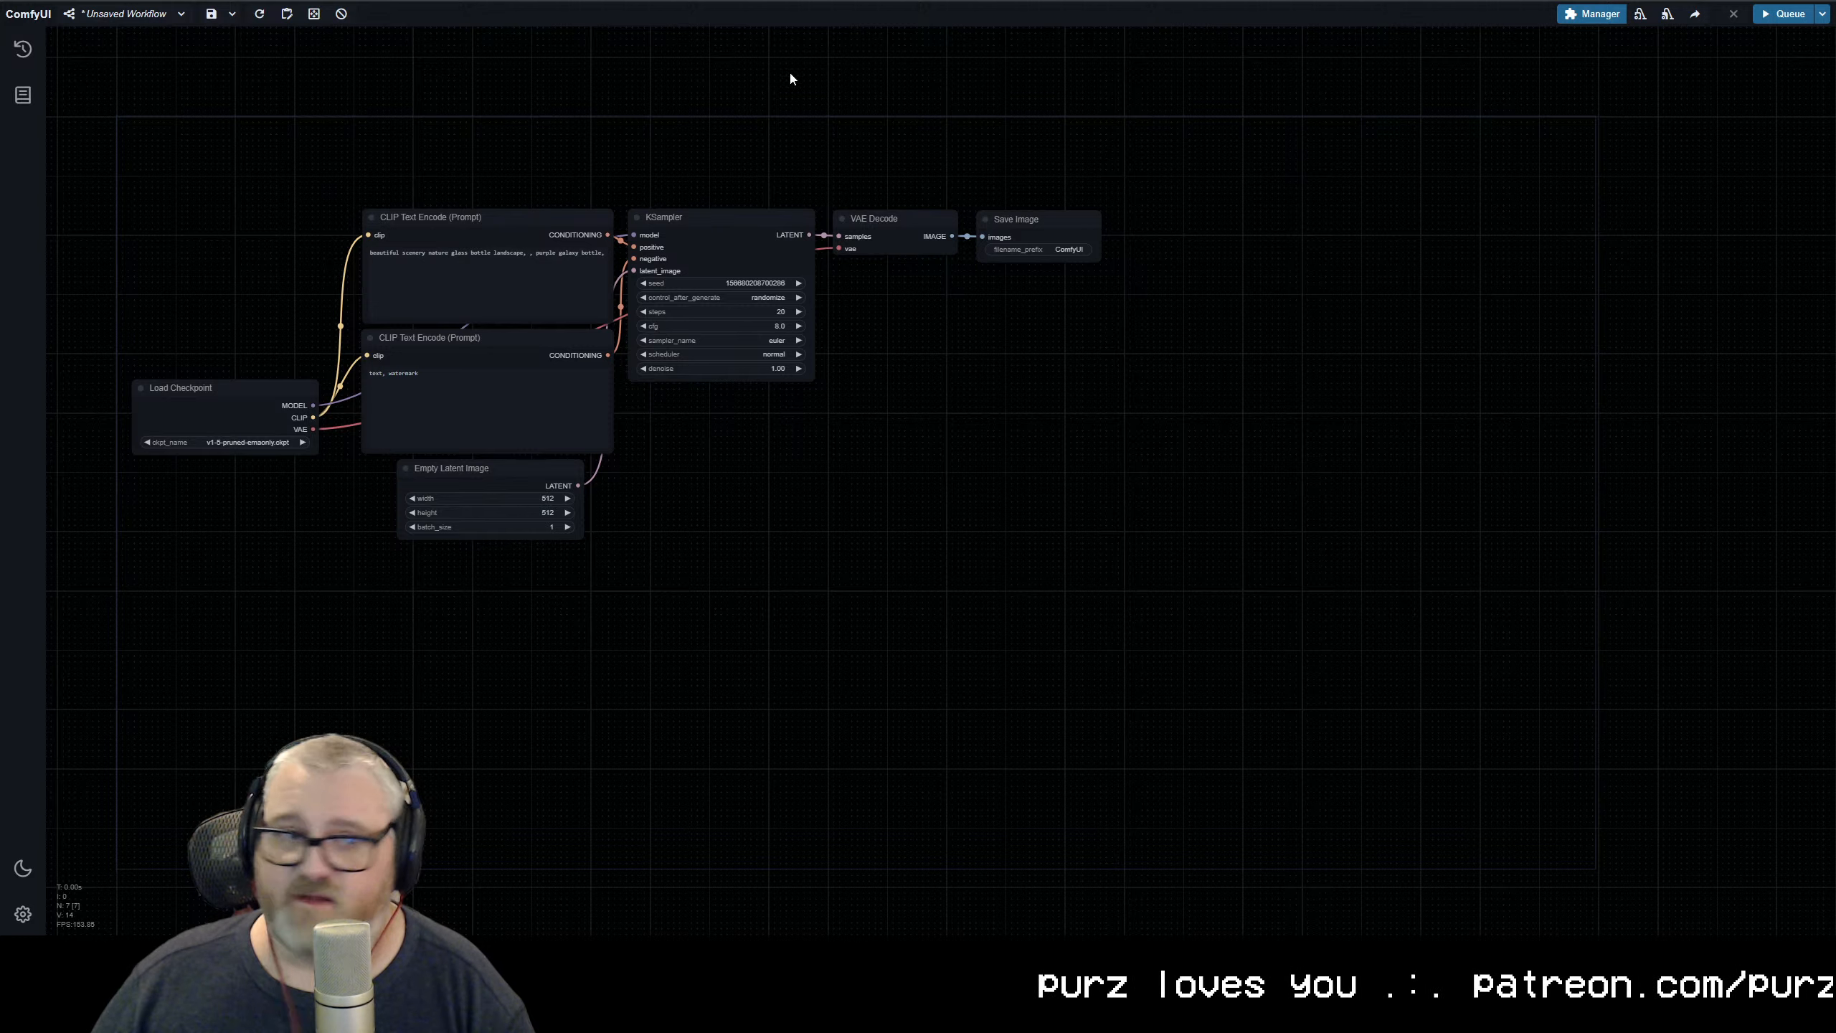
Enlarge the ComfyUI page zoom so the default workflow's nodes and menu are easier to read
key("ctrl+plus")
key("ctrl+plus")
key("ctrl+plus")
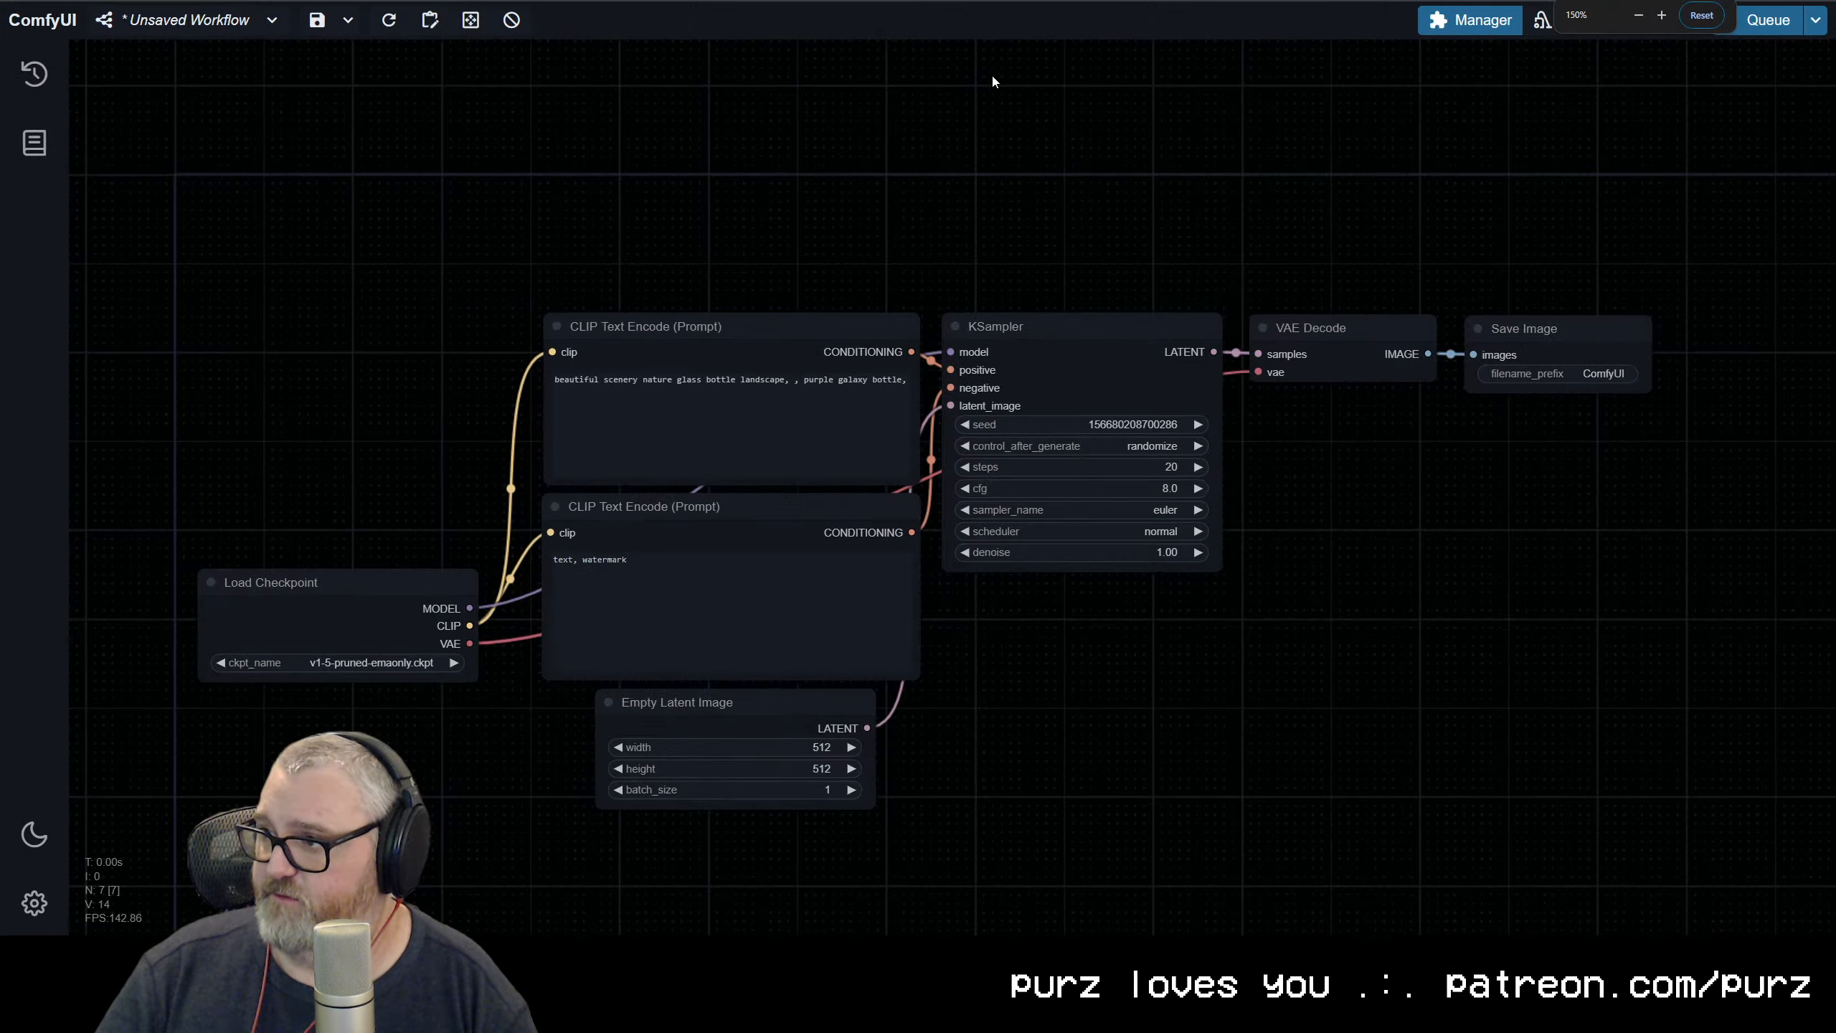
key("ctrl+minus")
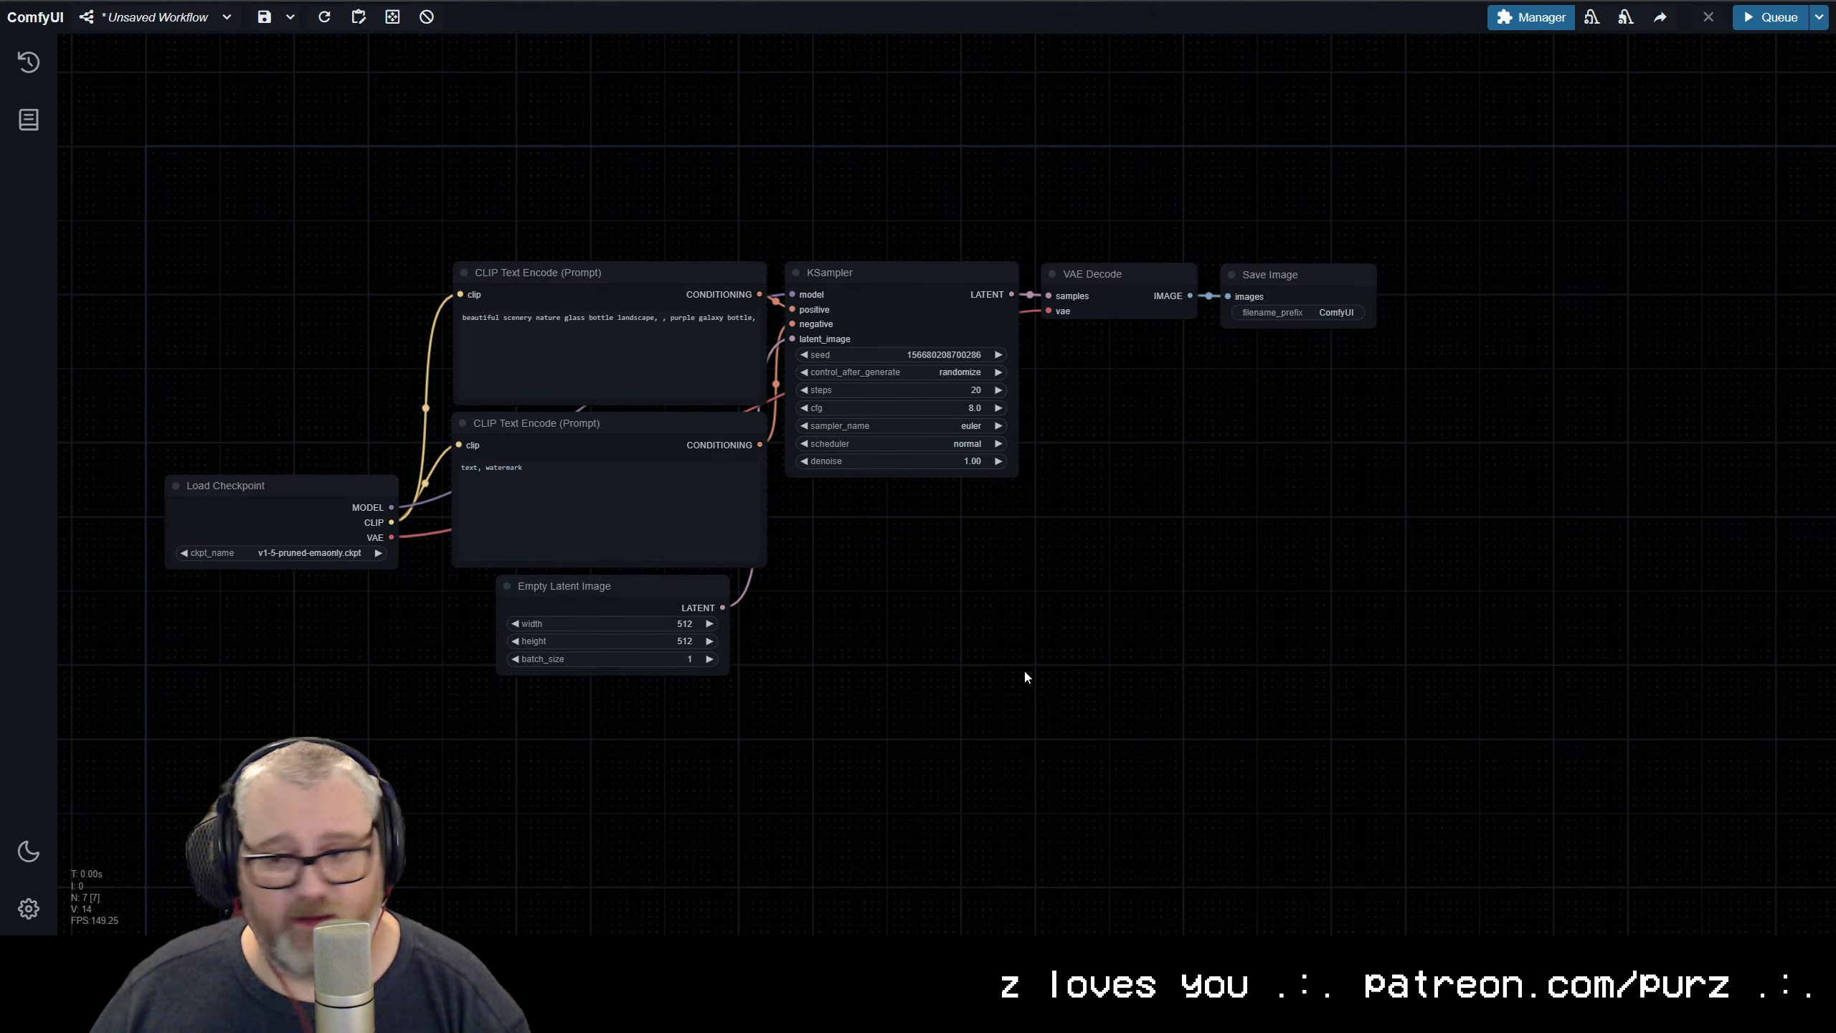
left_click_drag(993, 644, 1019, 639)
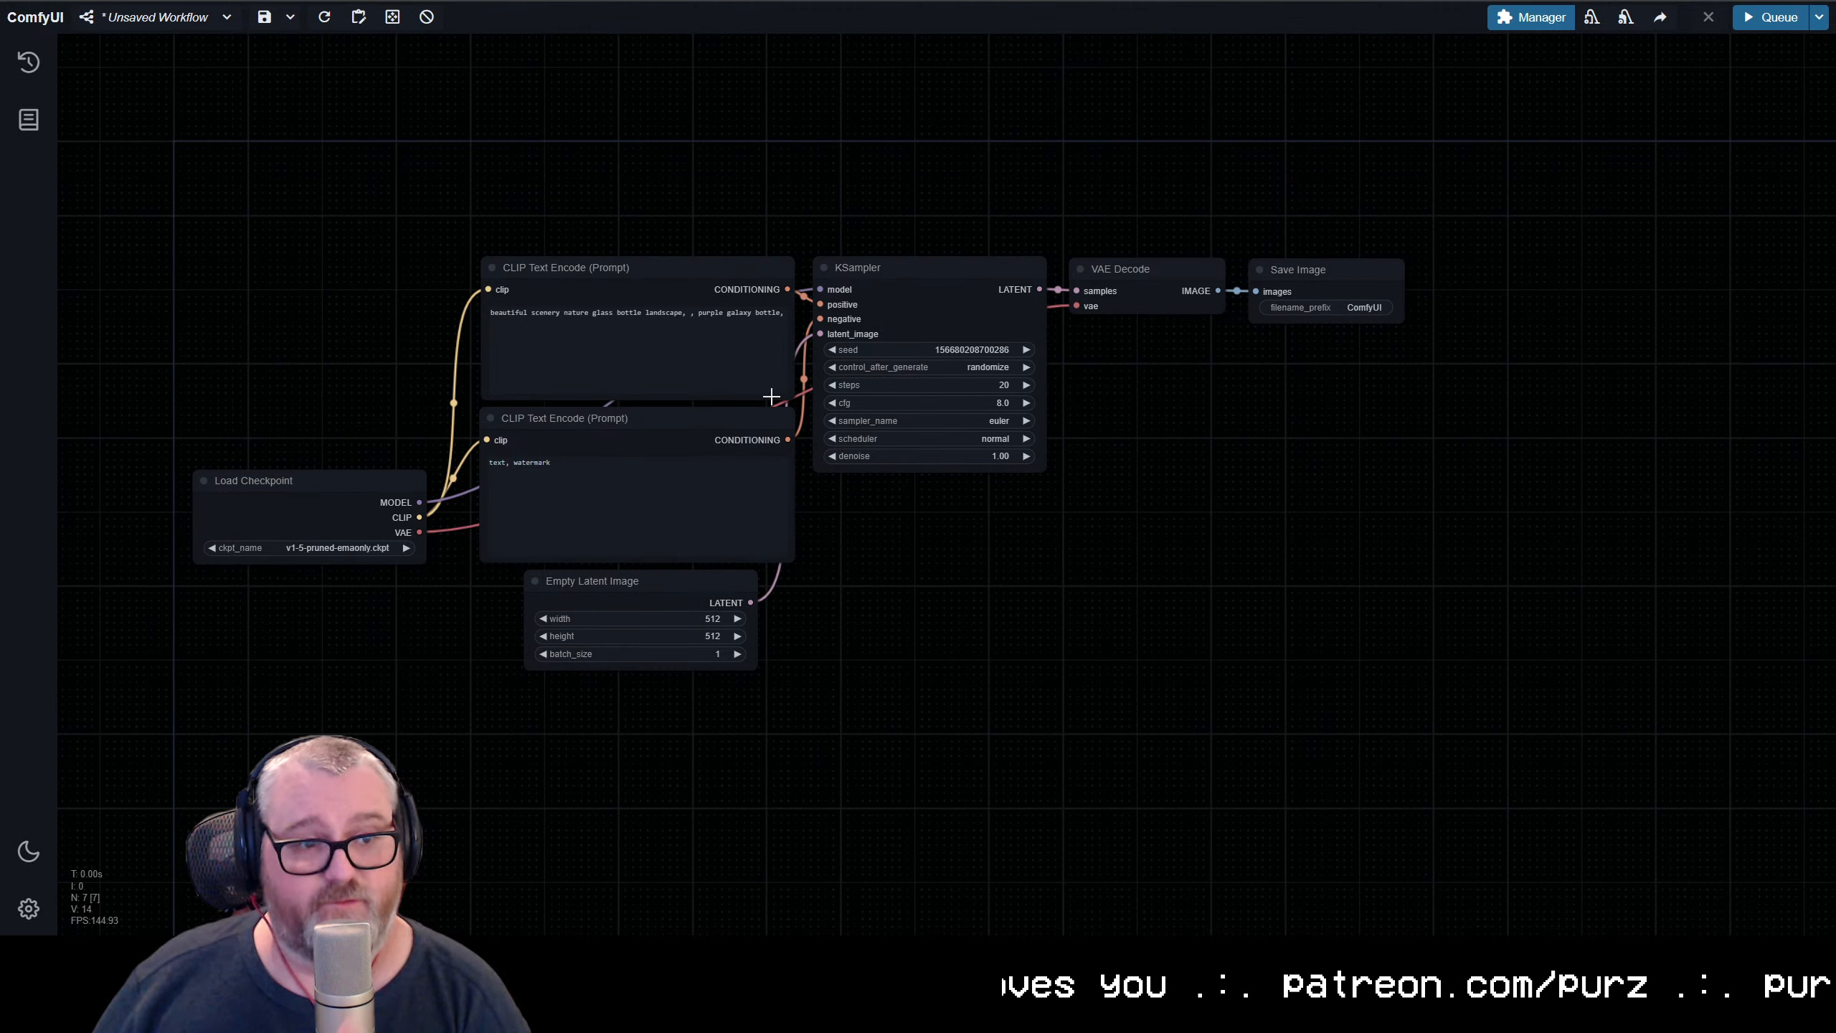
Search the Custom Nodes Manager for "cog" and install kijai's ComfyUI CogVideoX Wrapper
left_click(1531, 17)
left_click(900, 314)
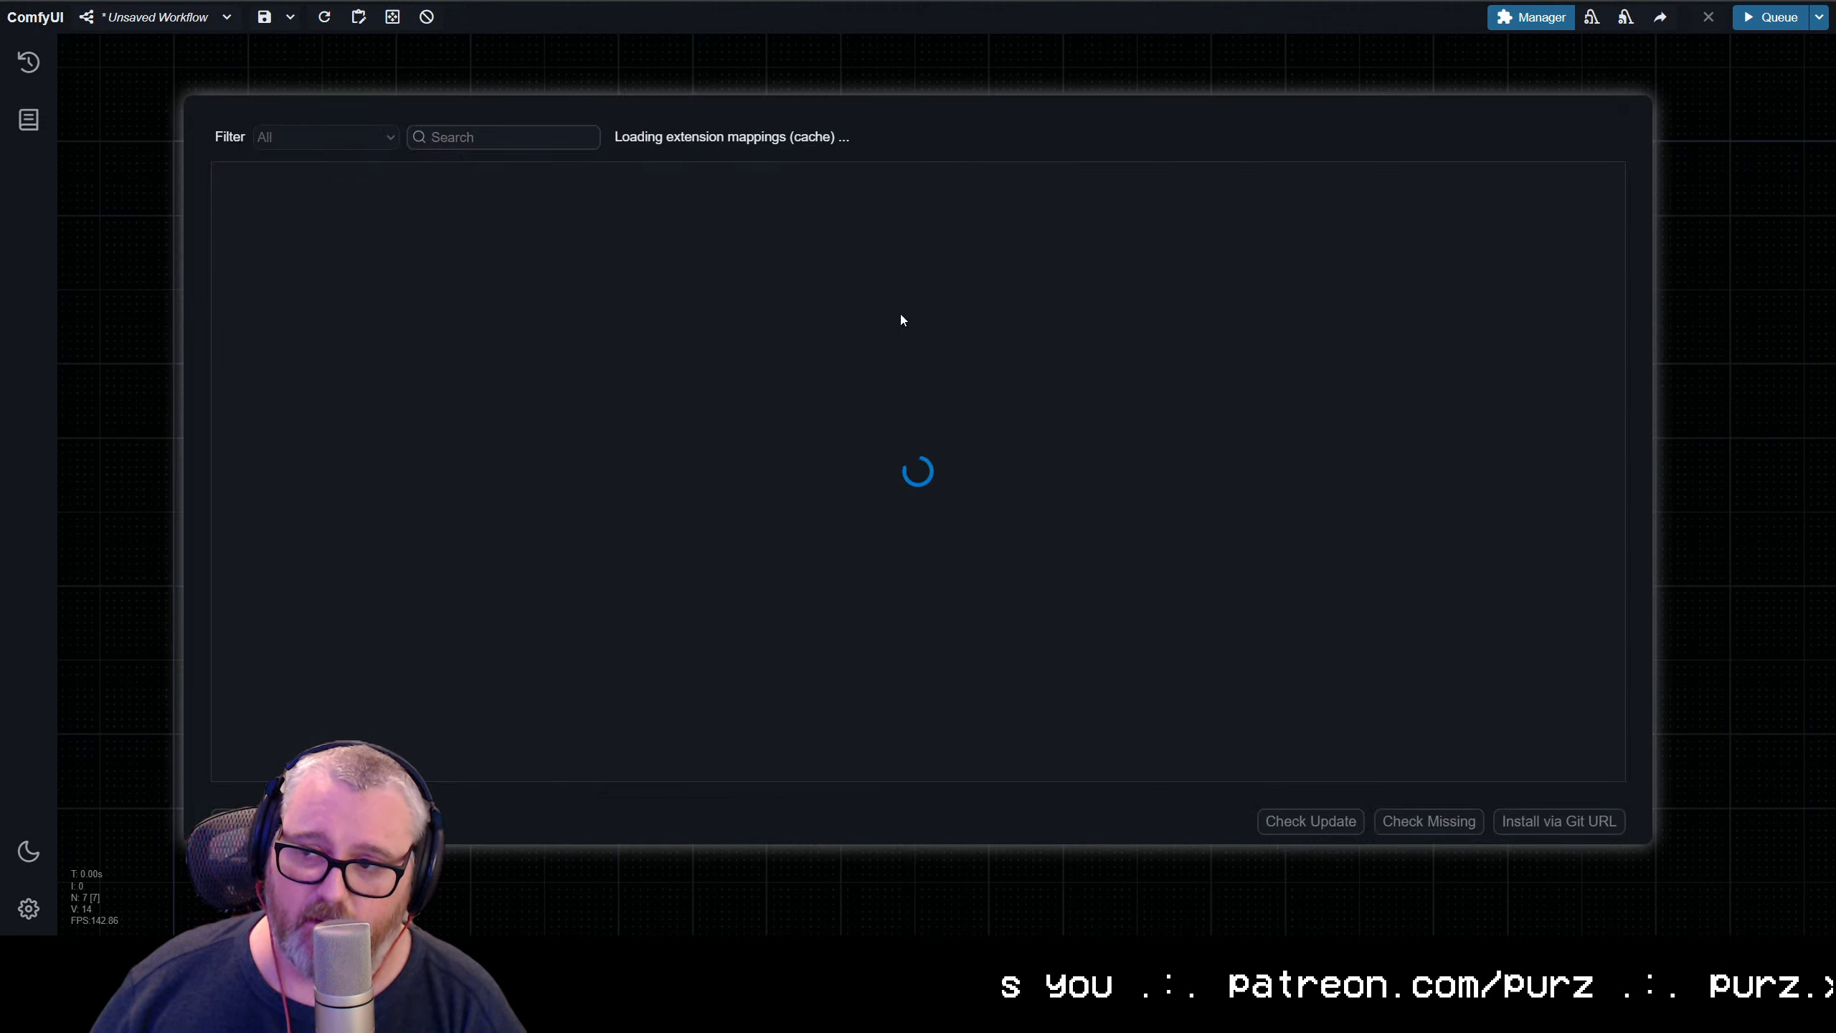
key("Escape")
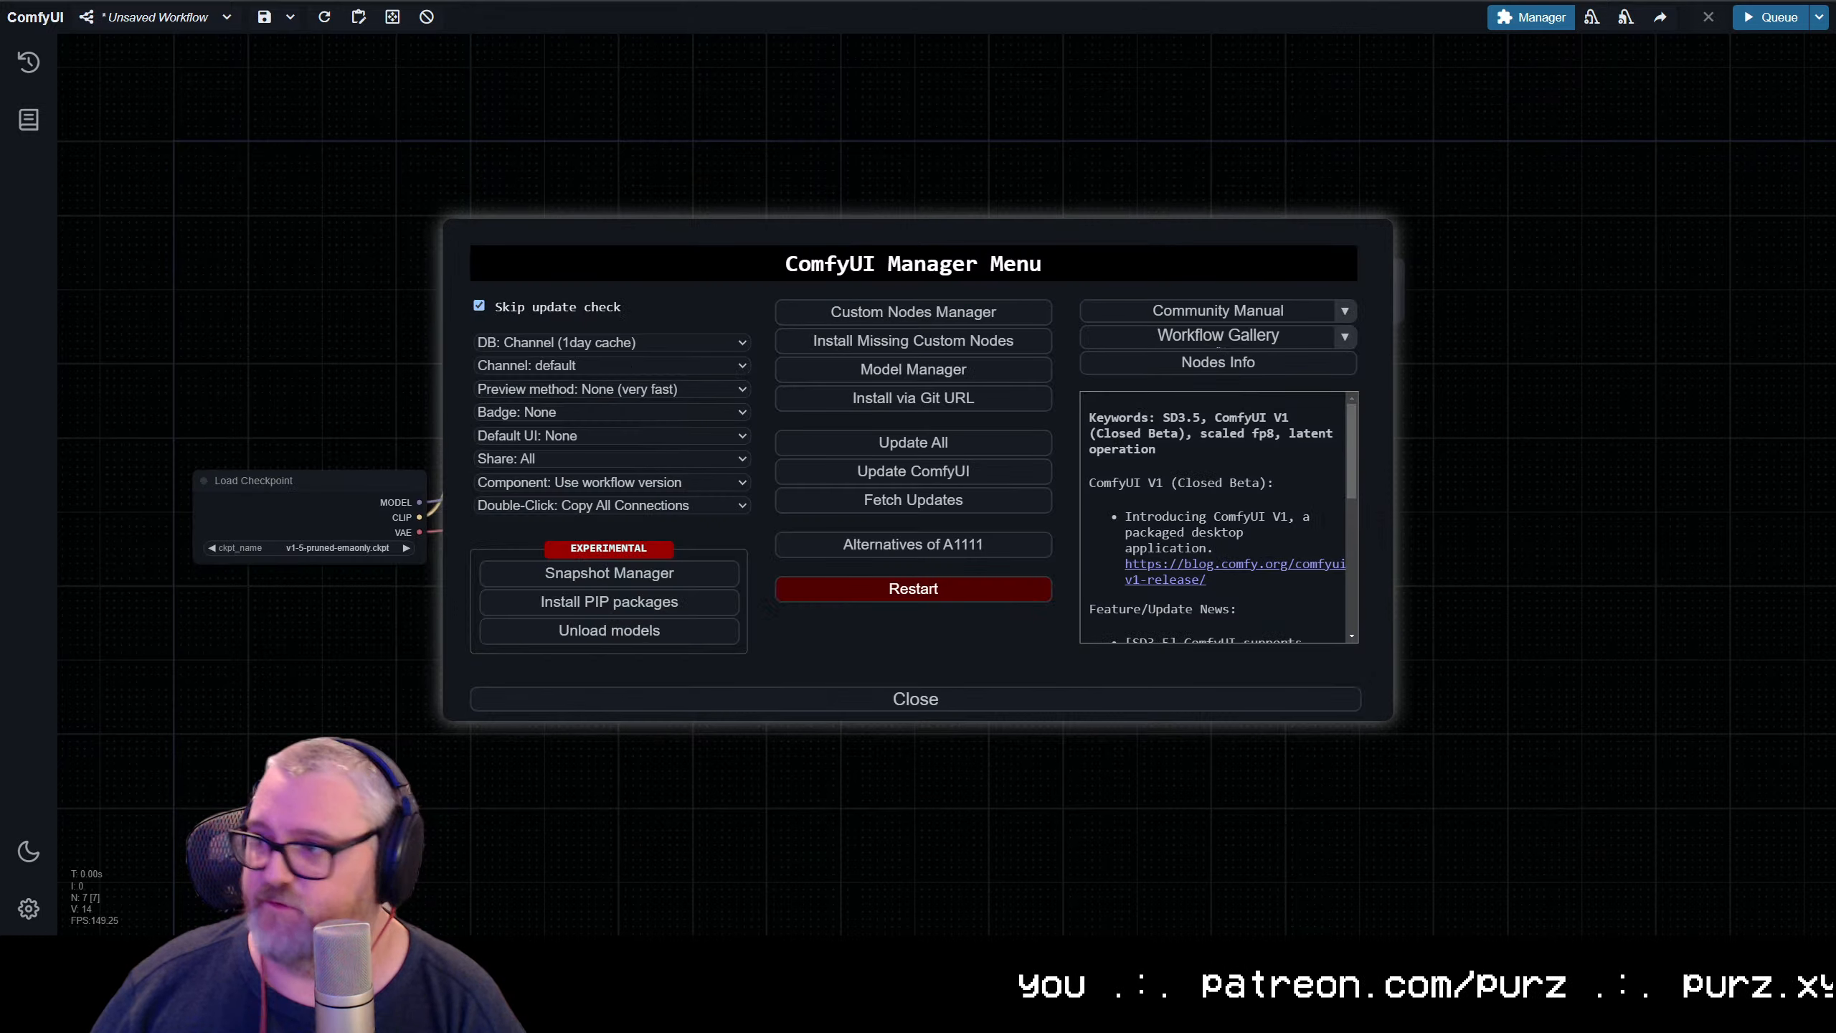
left_click(951, 319)
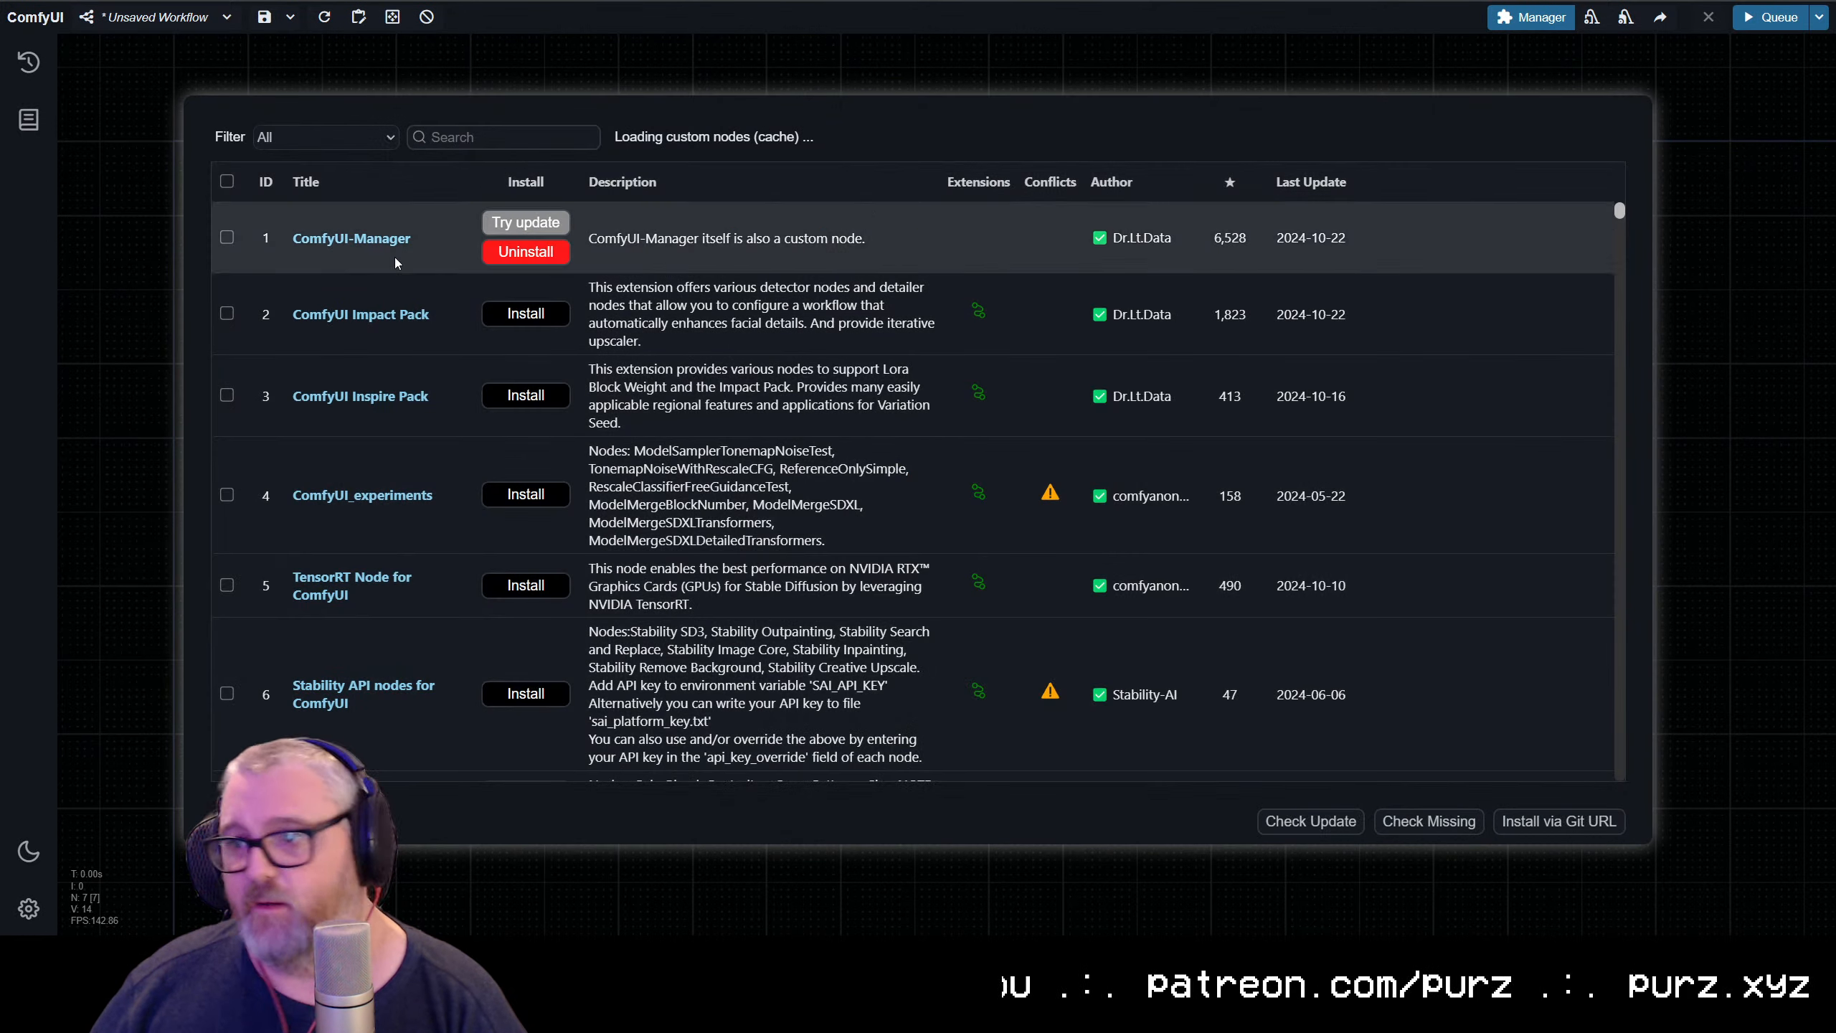
left_click(453, 136)
type("cog")
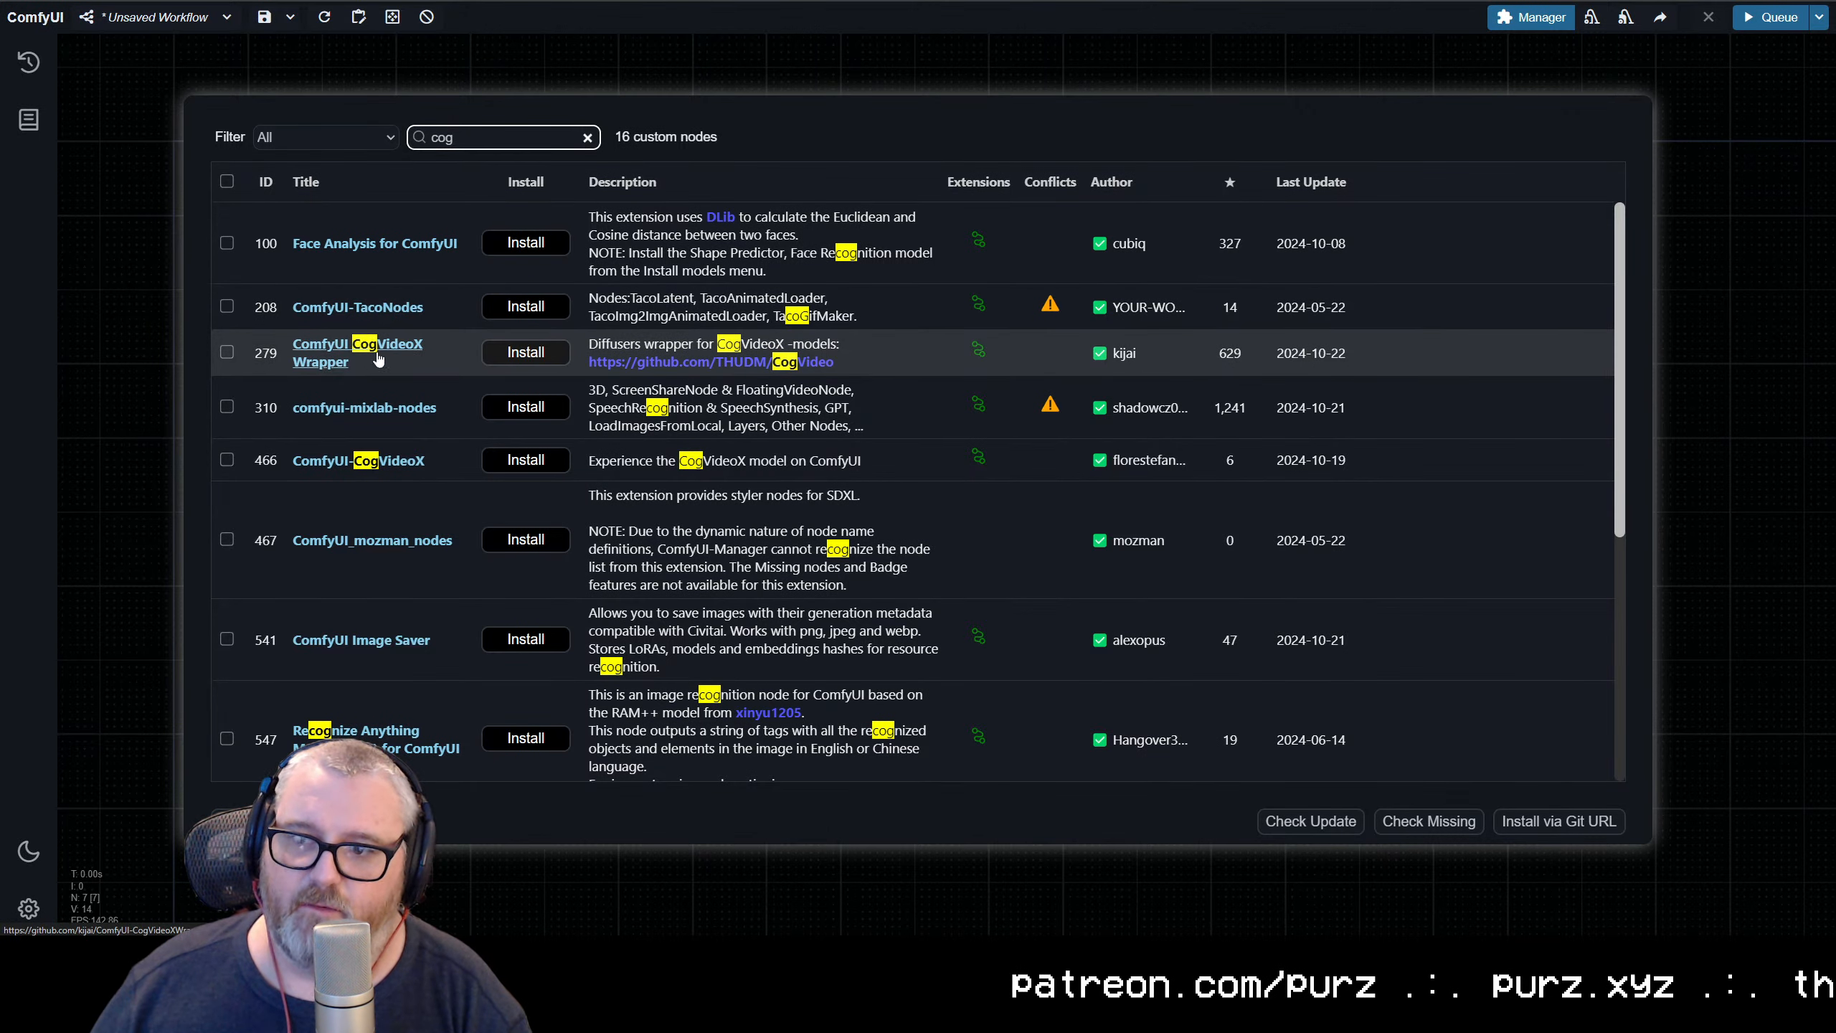
left_click(515, 357)
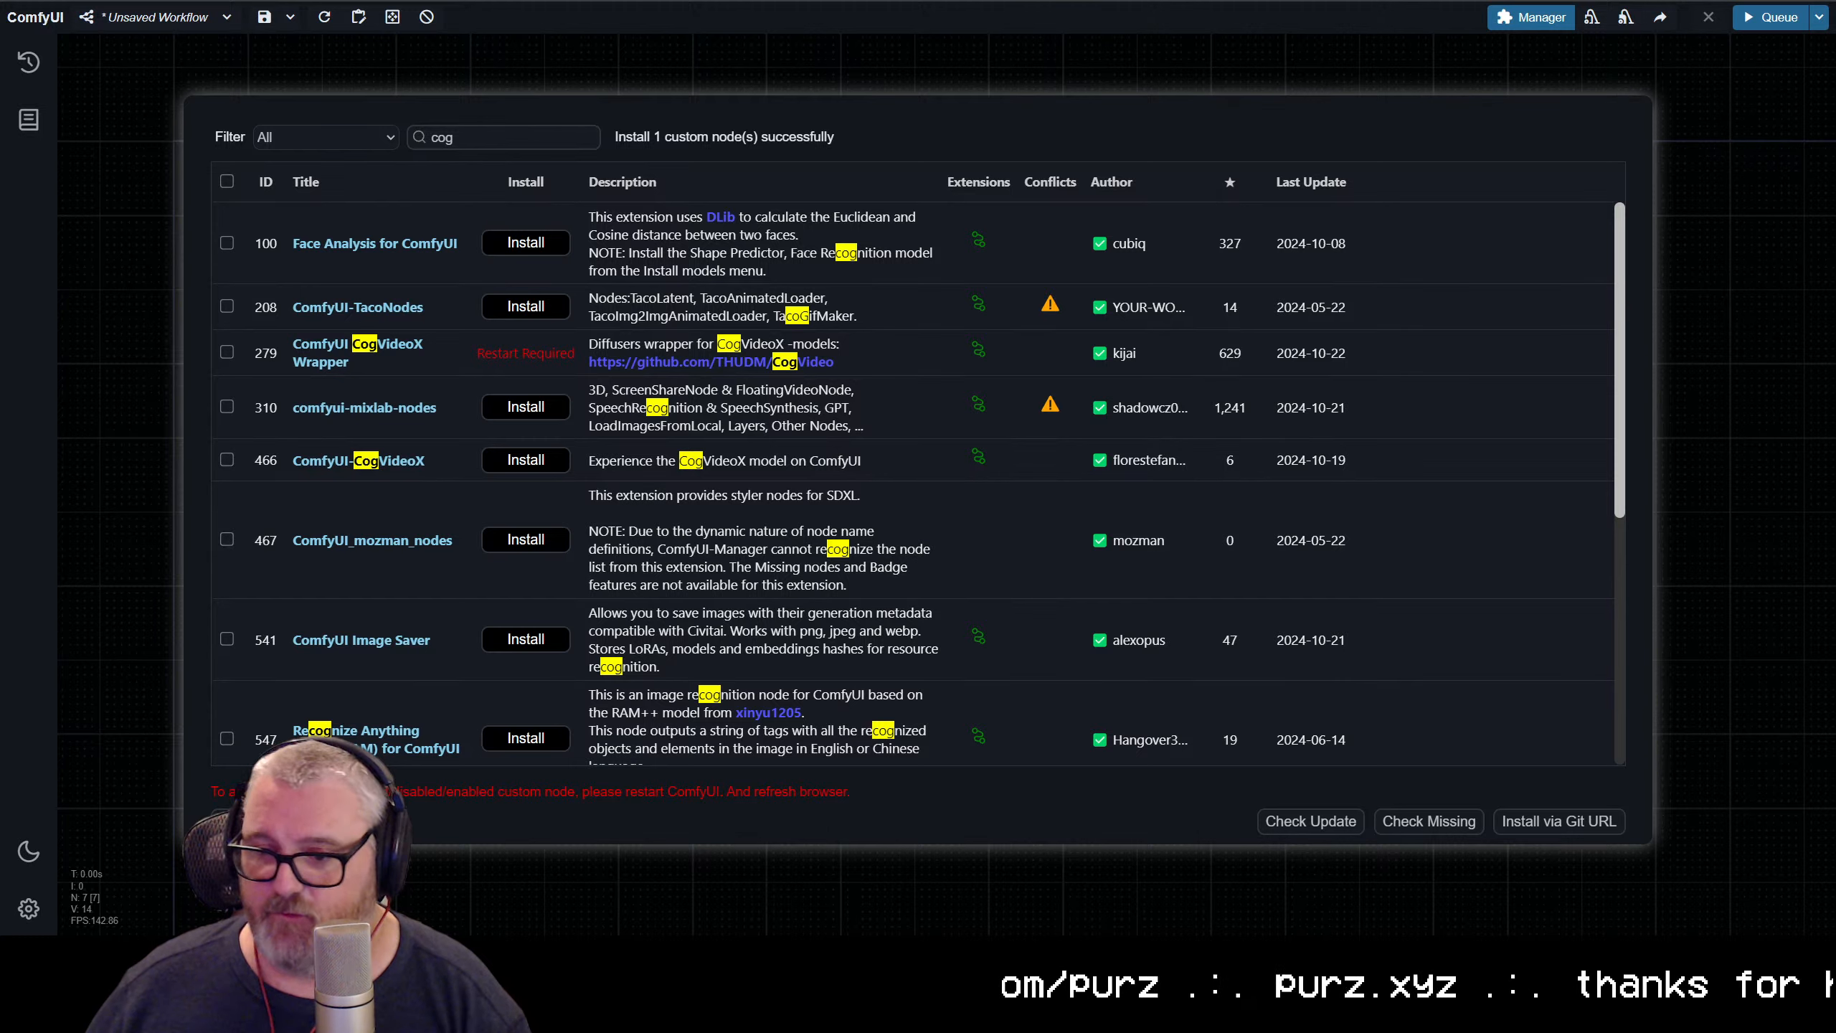
Restart the ComfyUI server, check the startup log in JupyterLab and reload the ComfyUI page
left_click(305, 822)
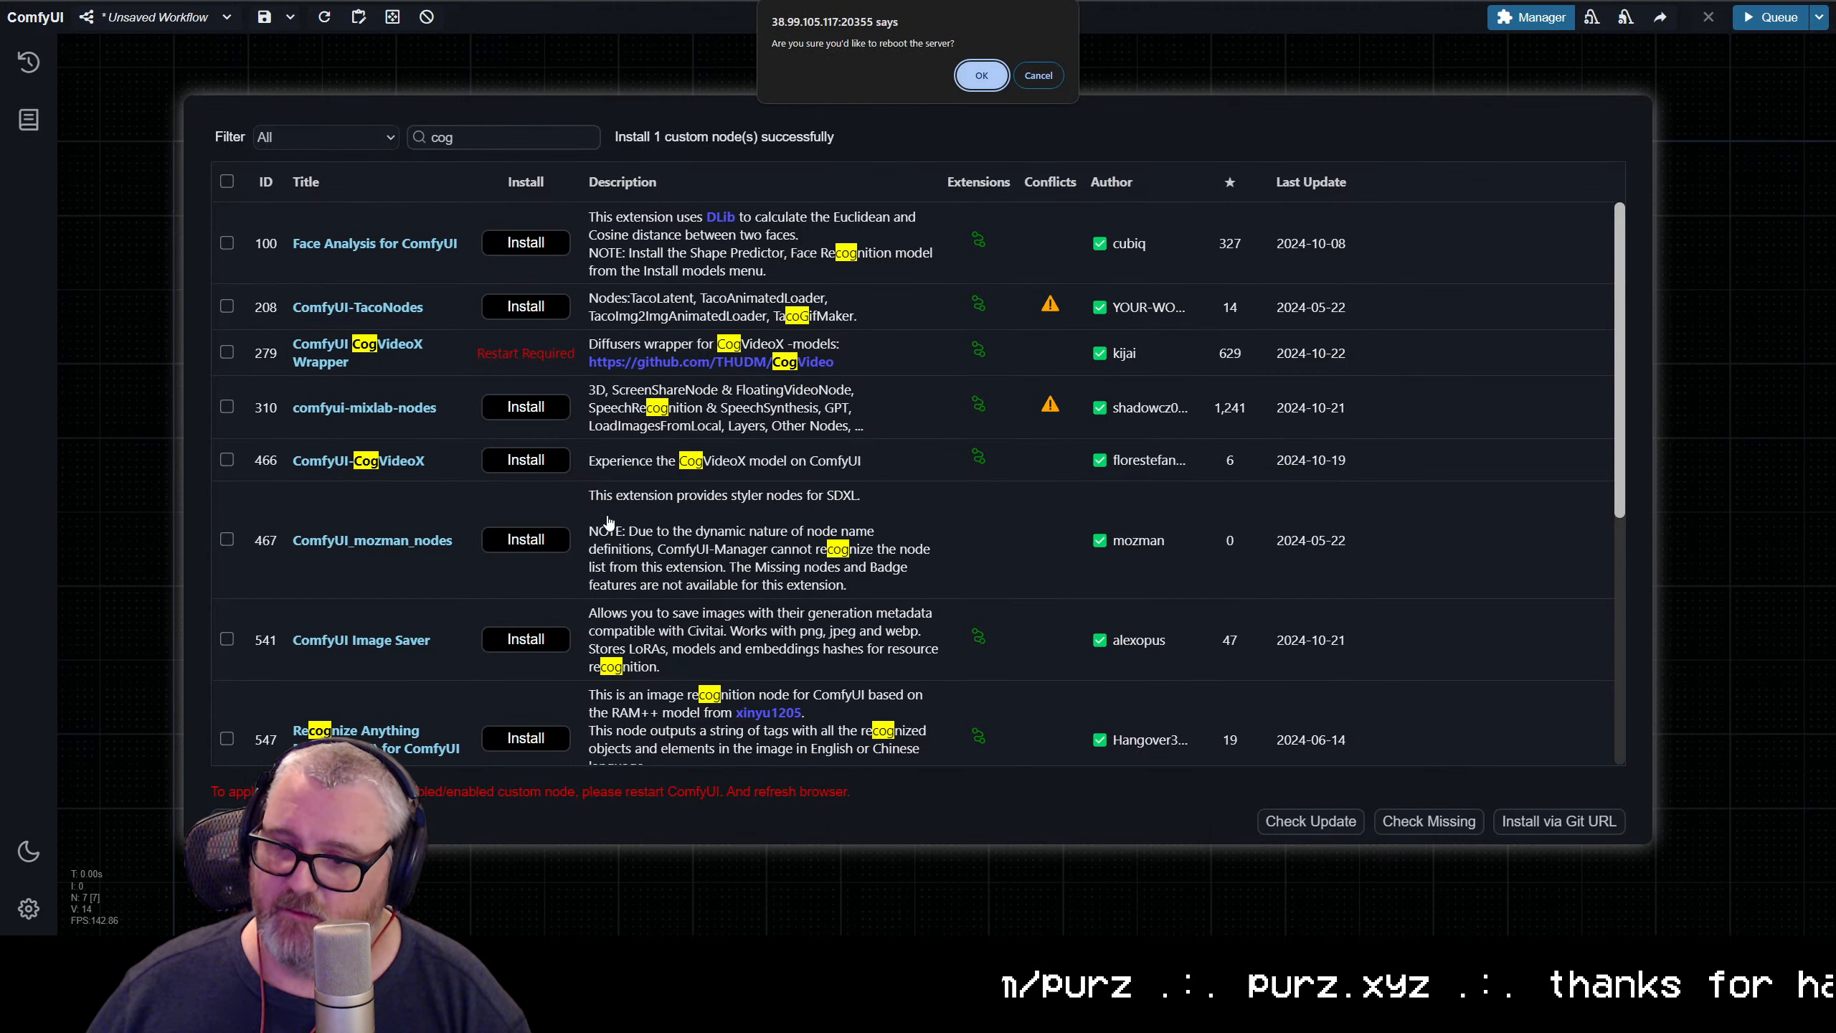
left_click(981, 76)
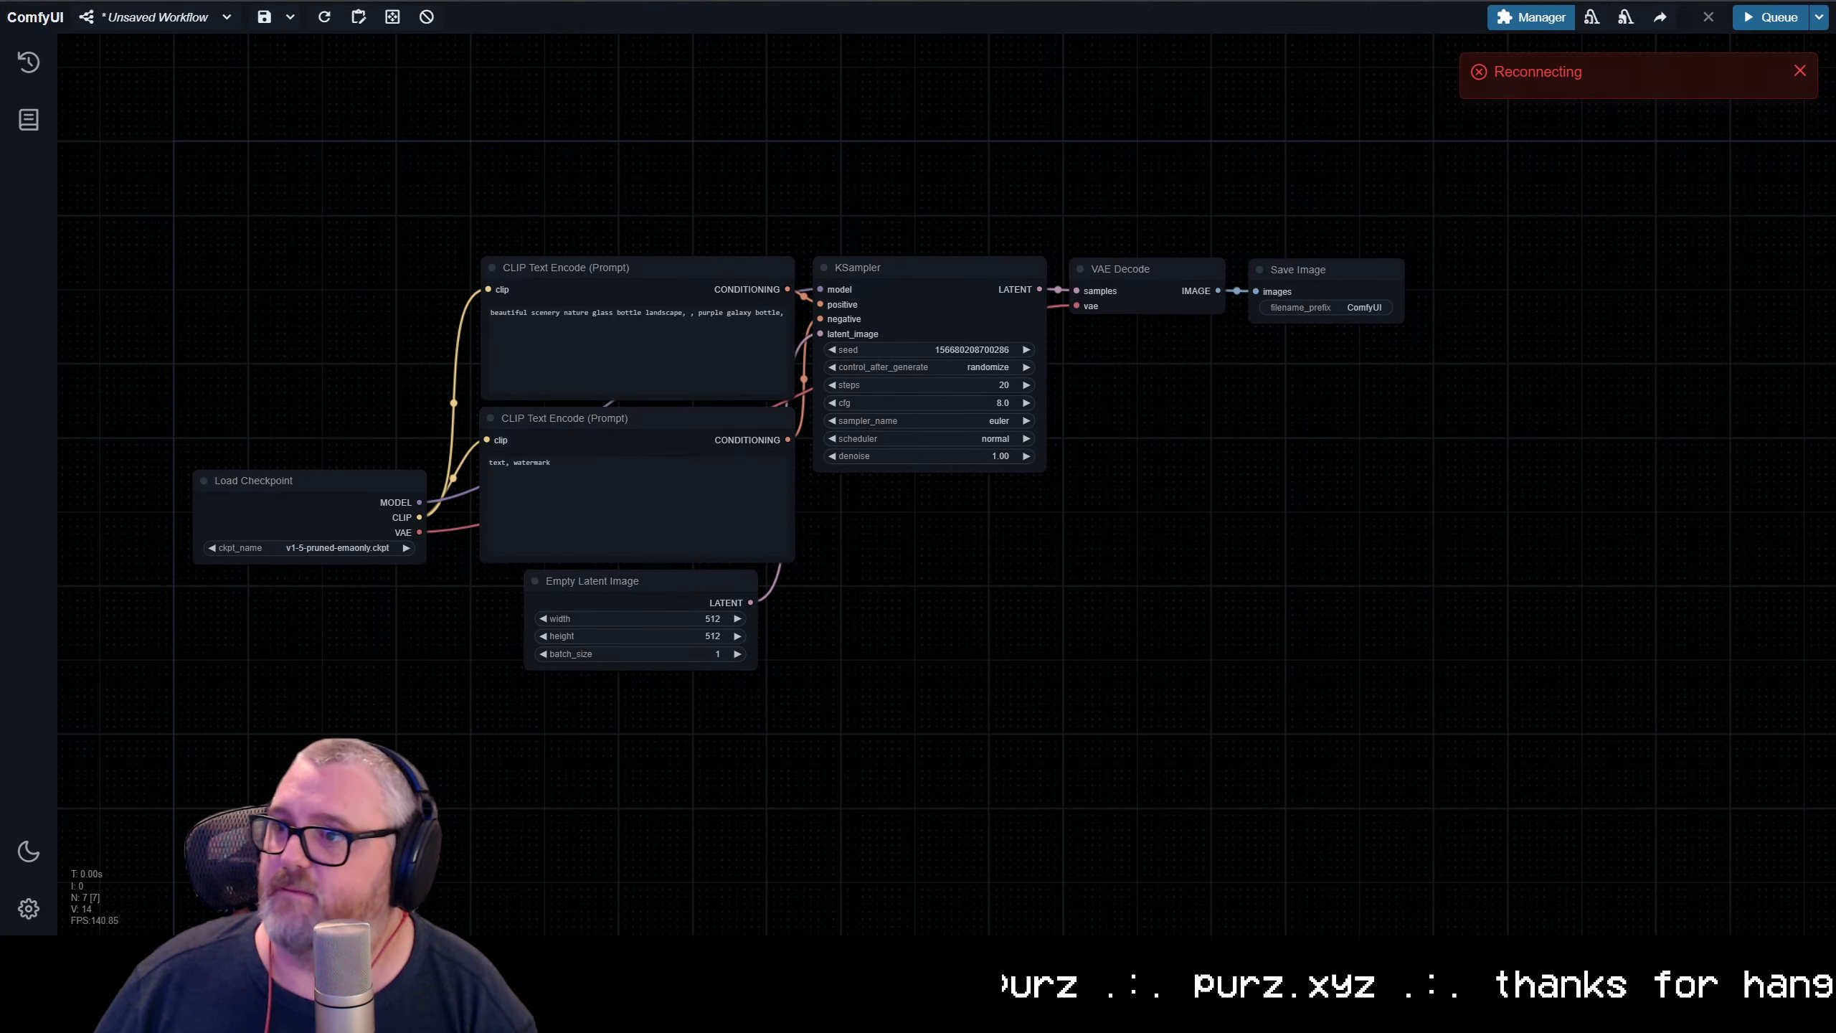
left_click(338, 2)
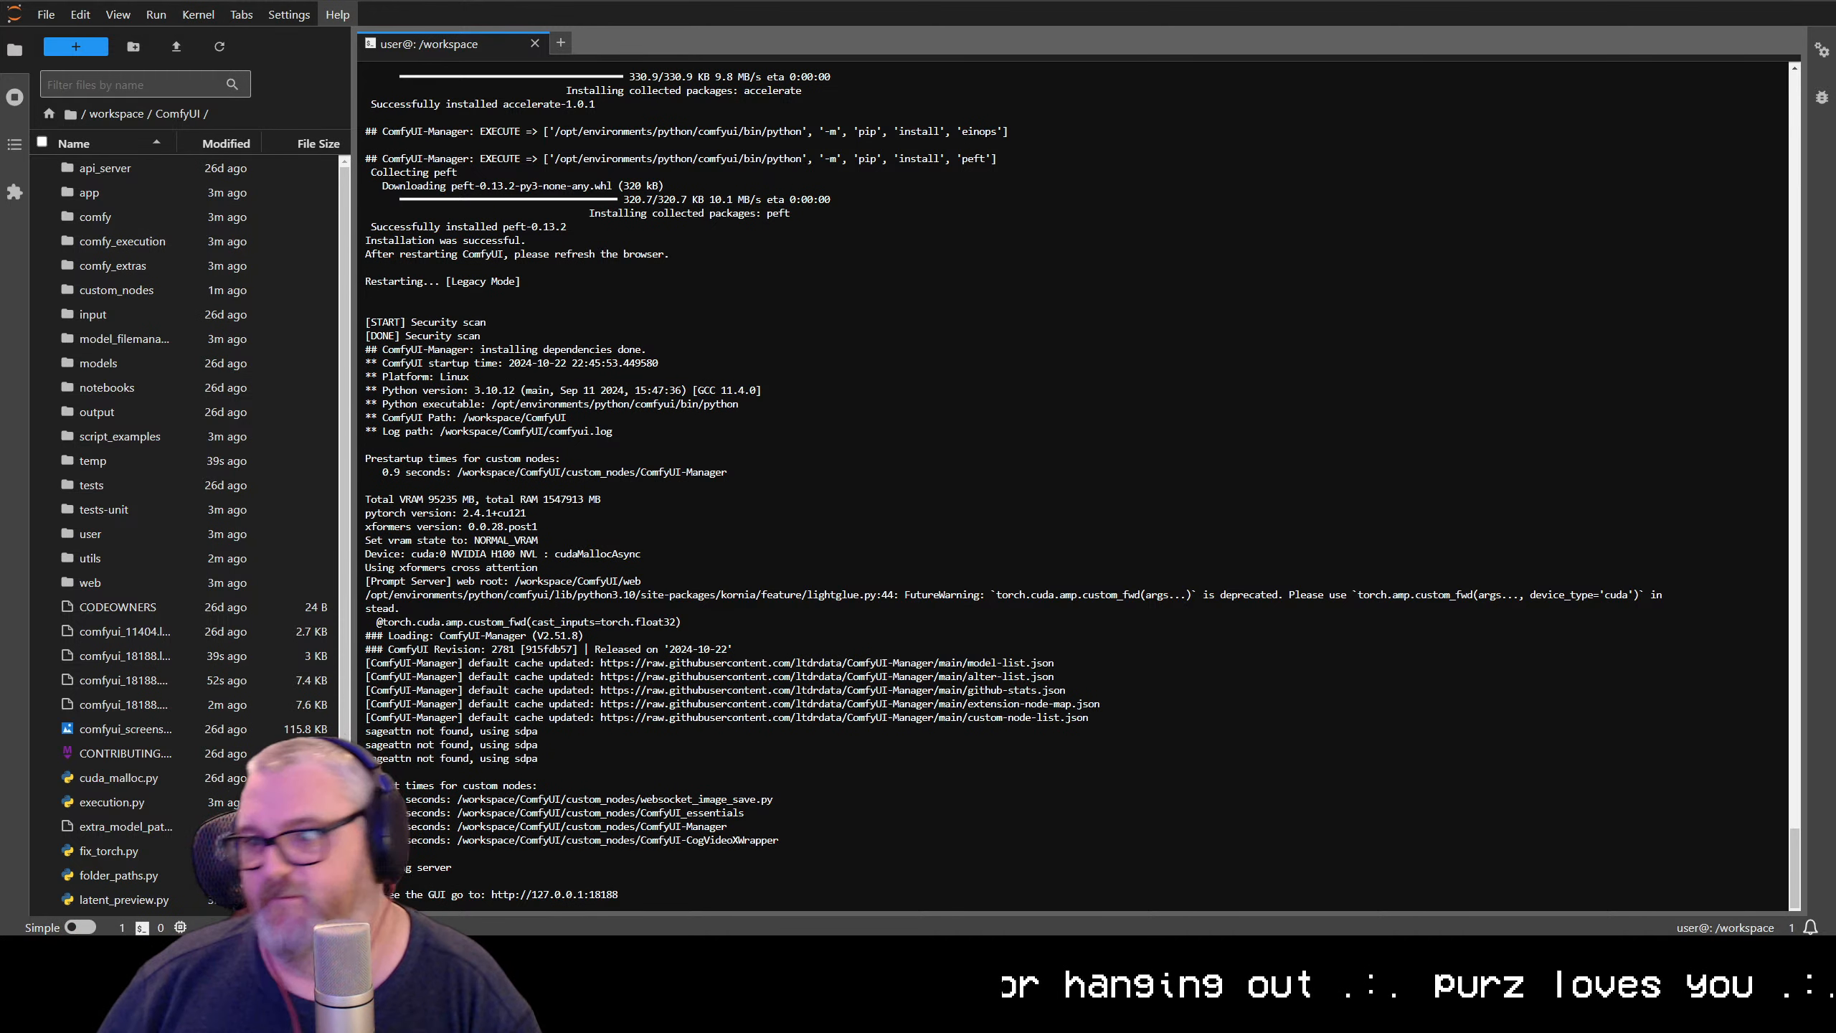
left_click(571, 894)
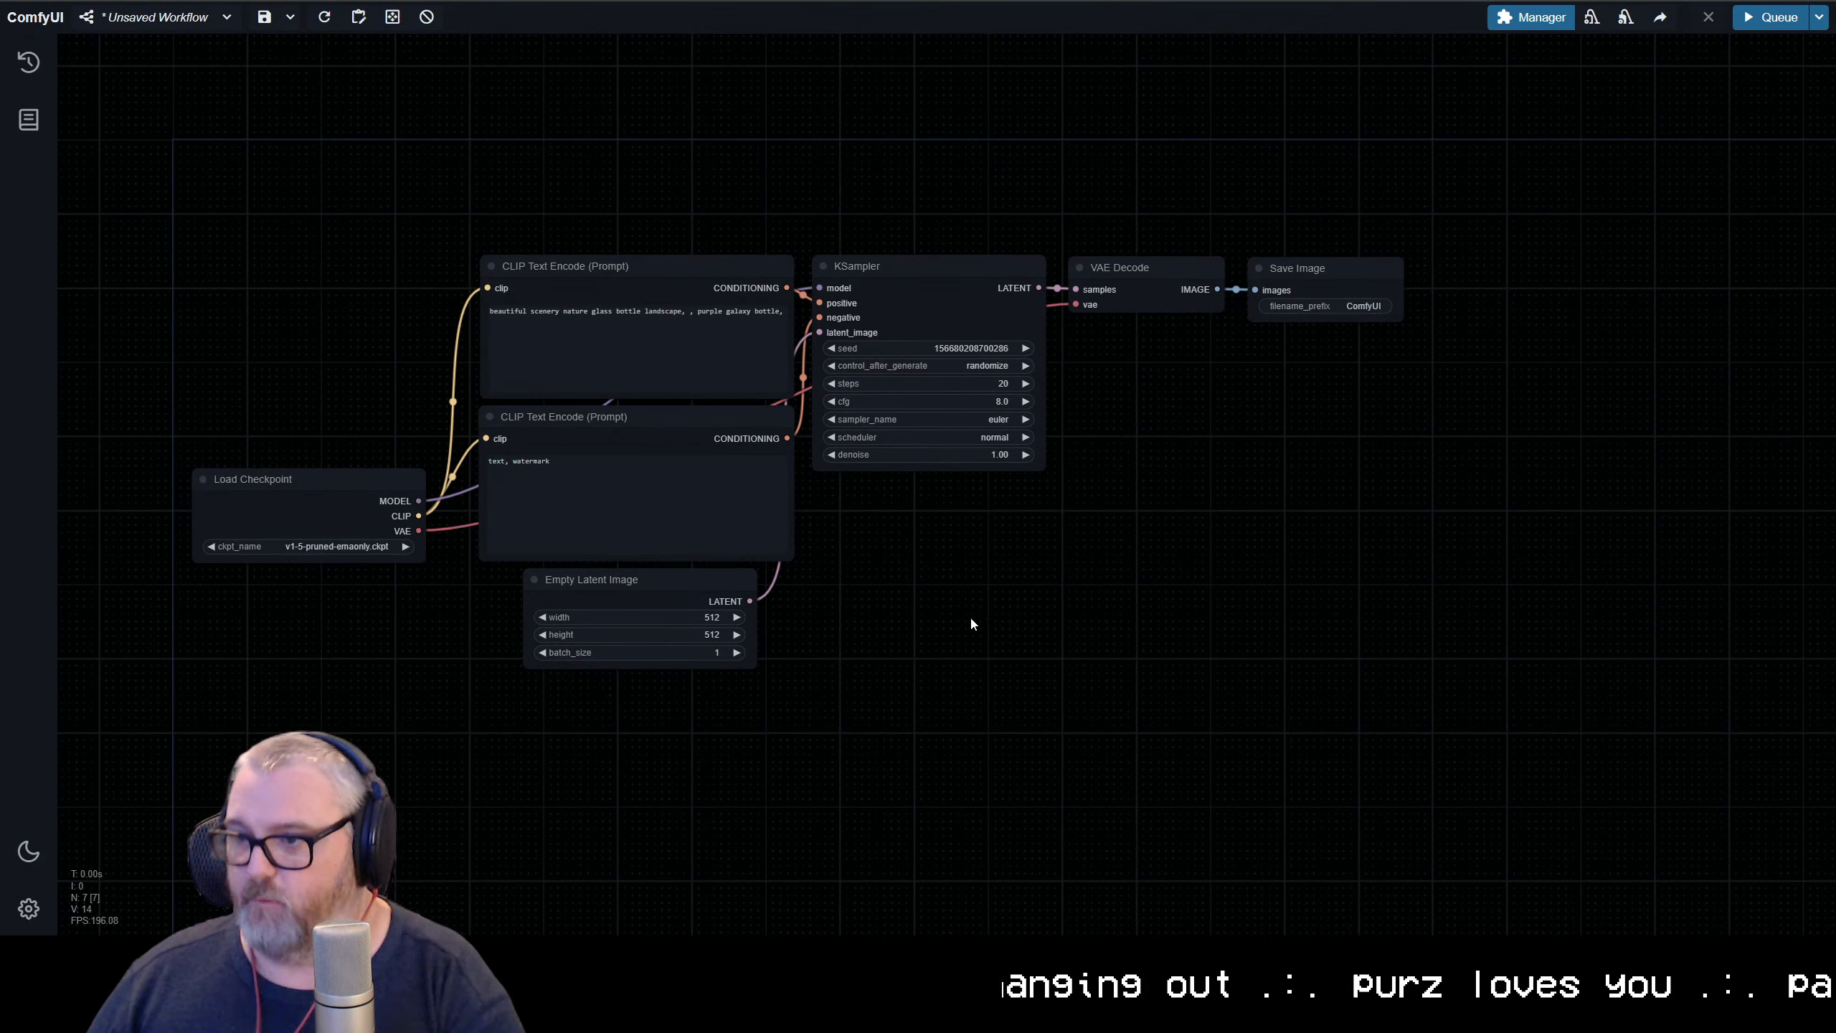
key("F5")
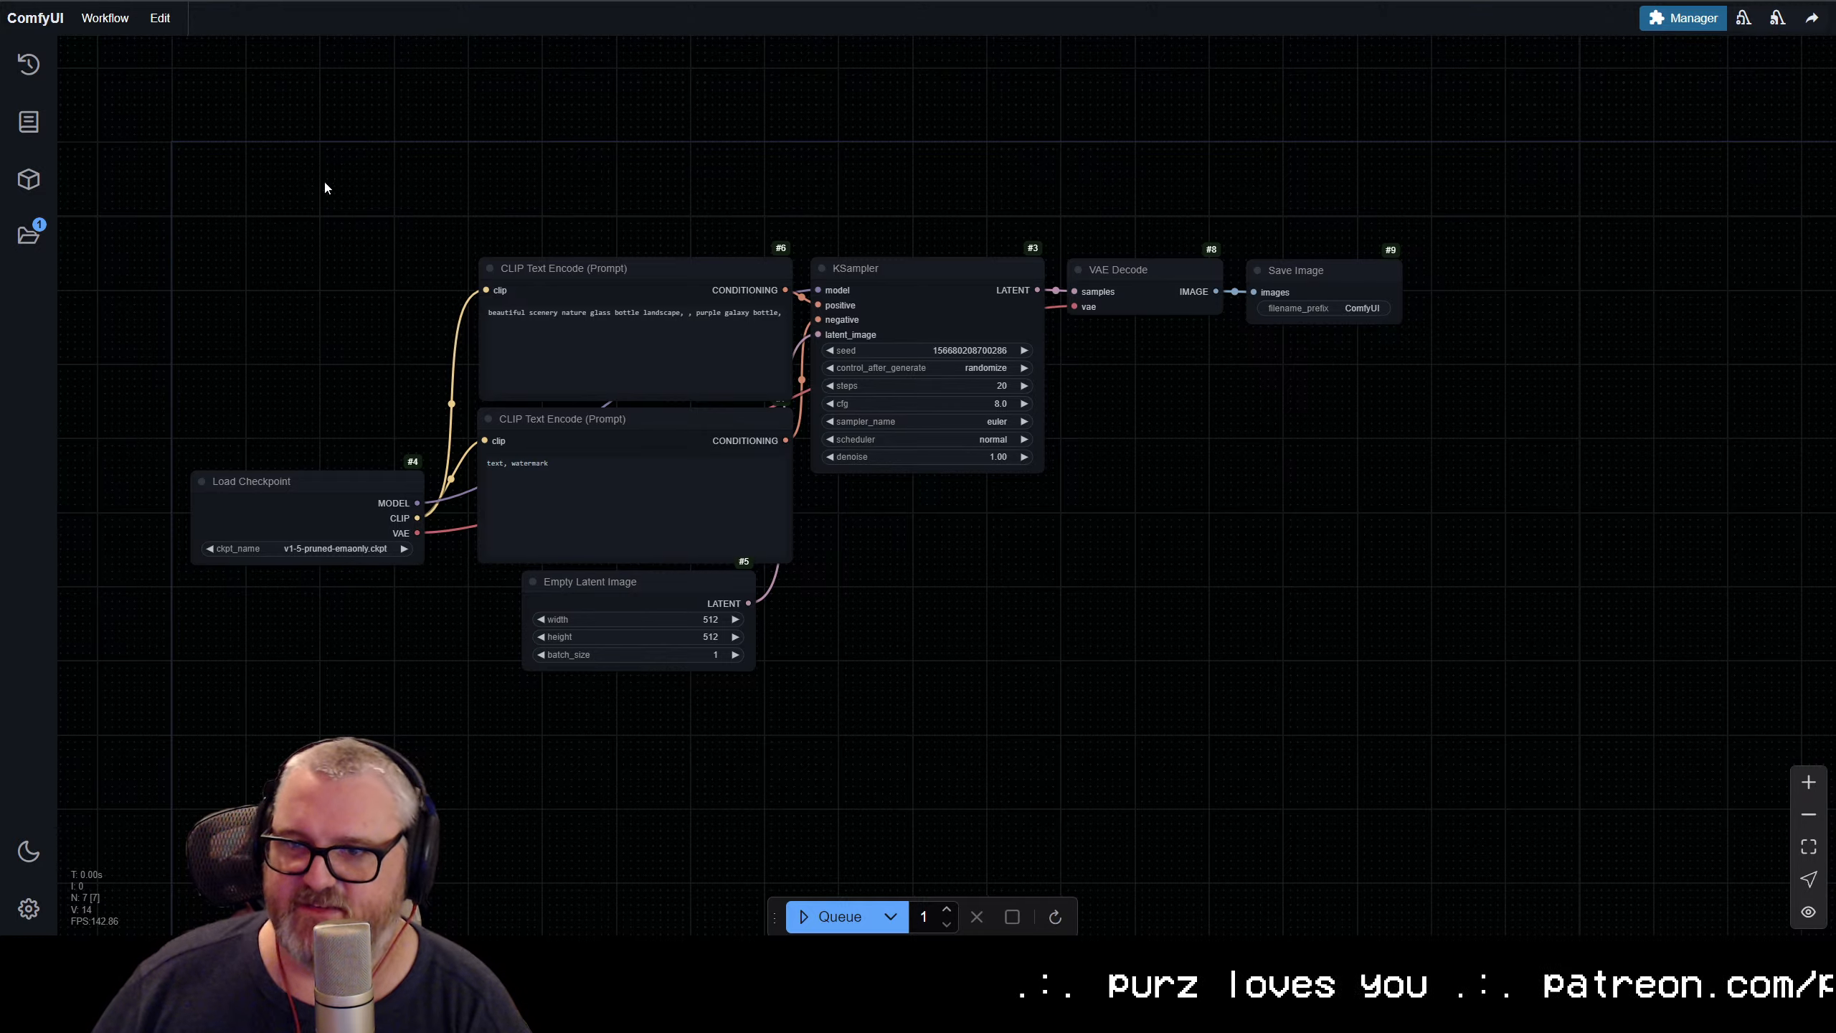
left_click(104, 18)
left_click(127, 94)
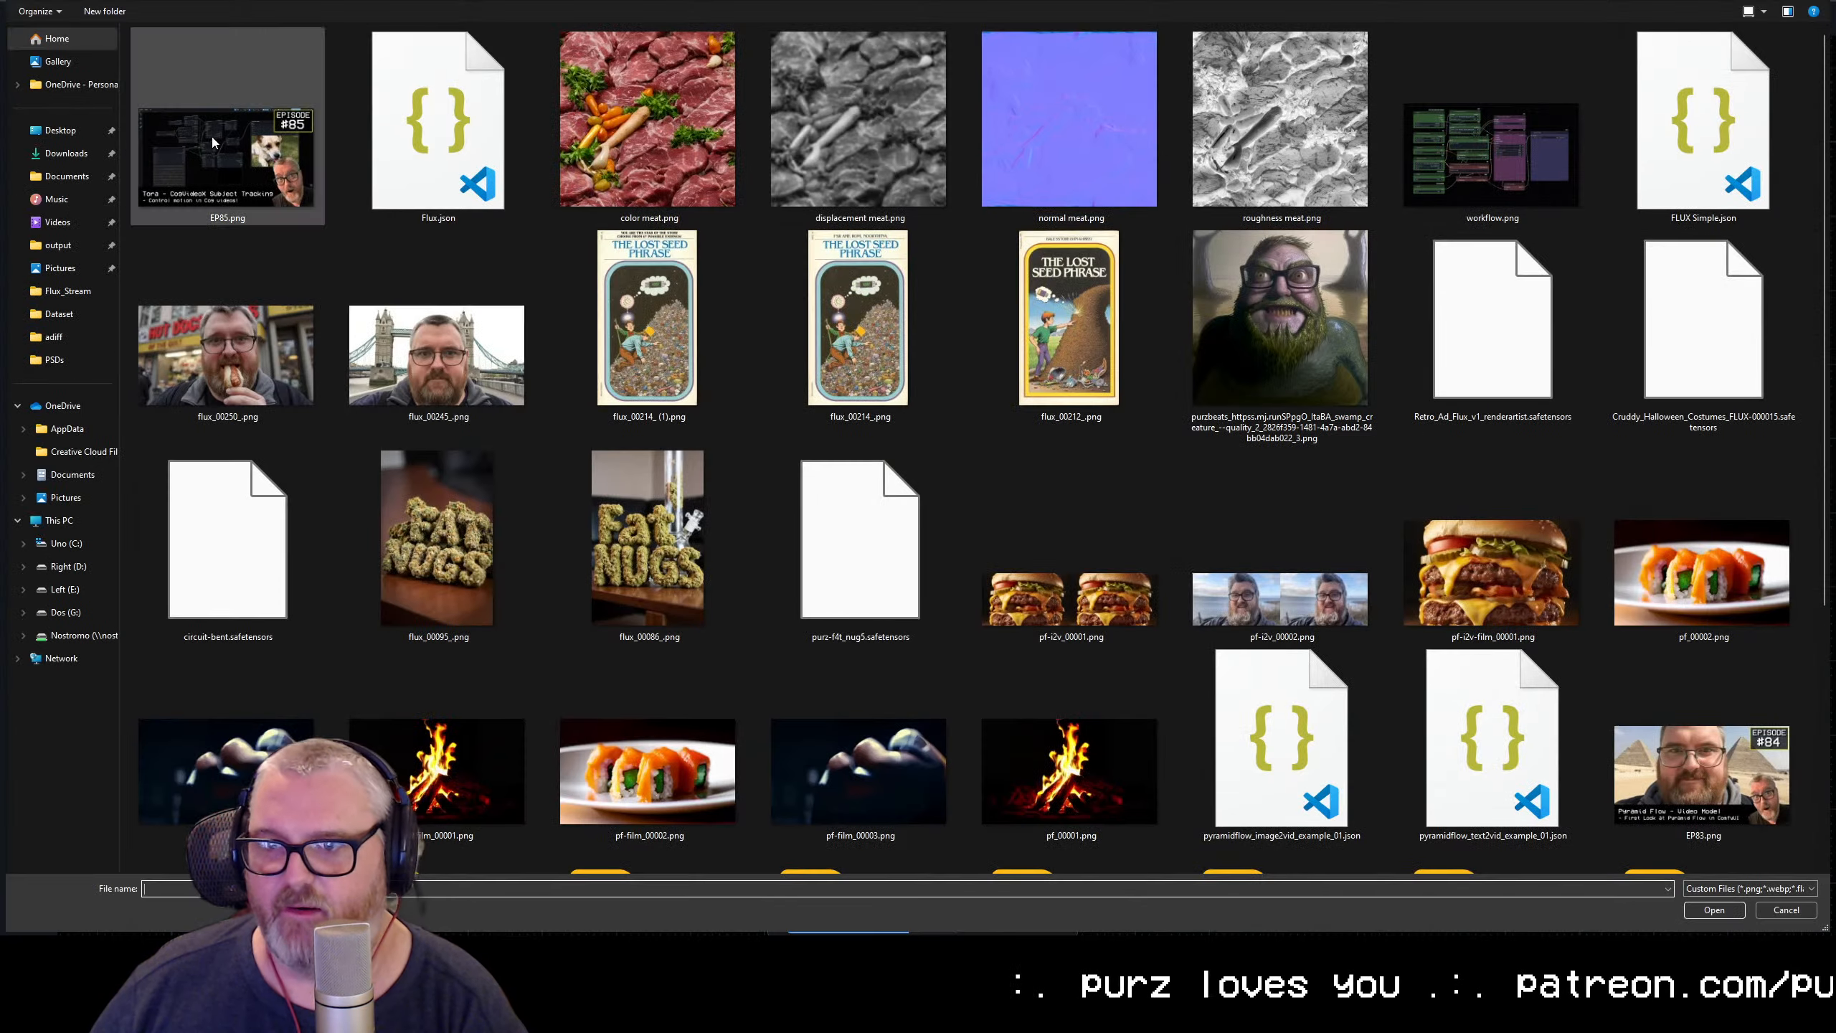
left_click(1819, 2)
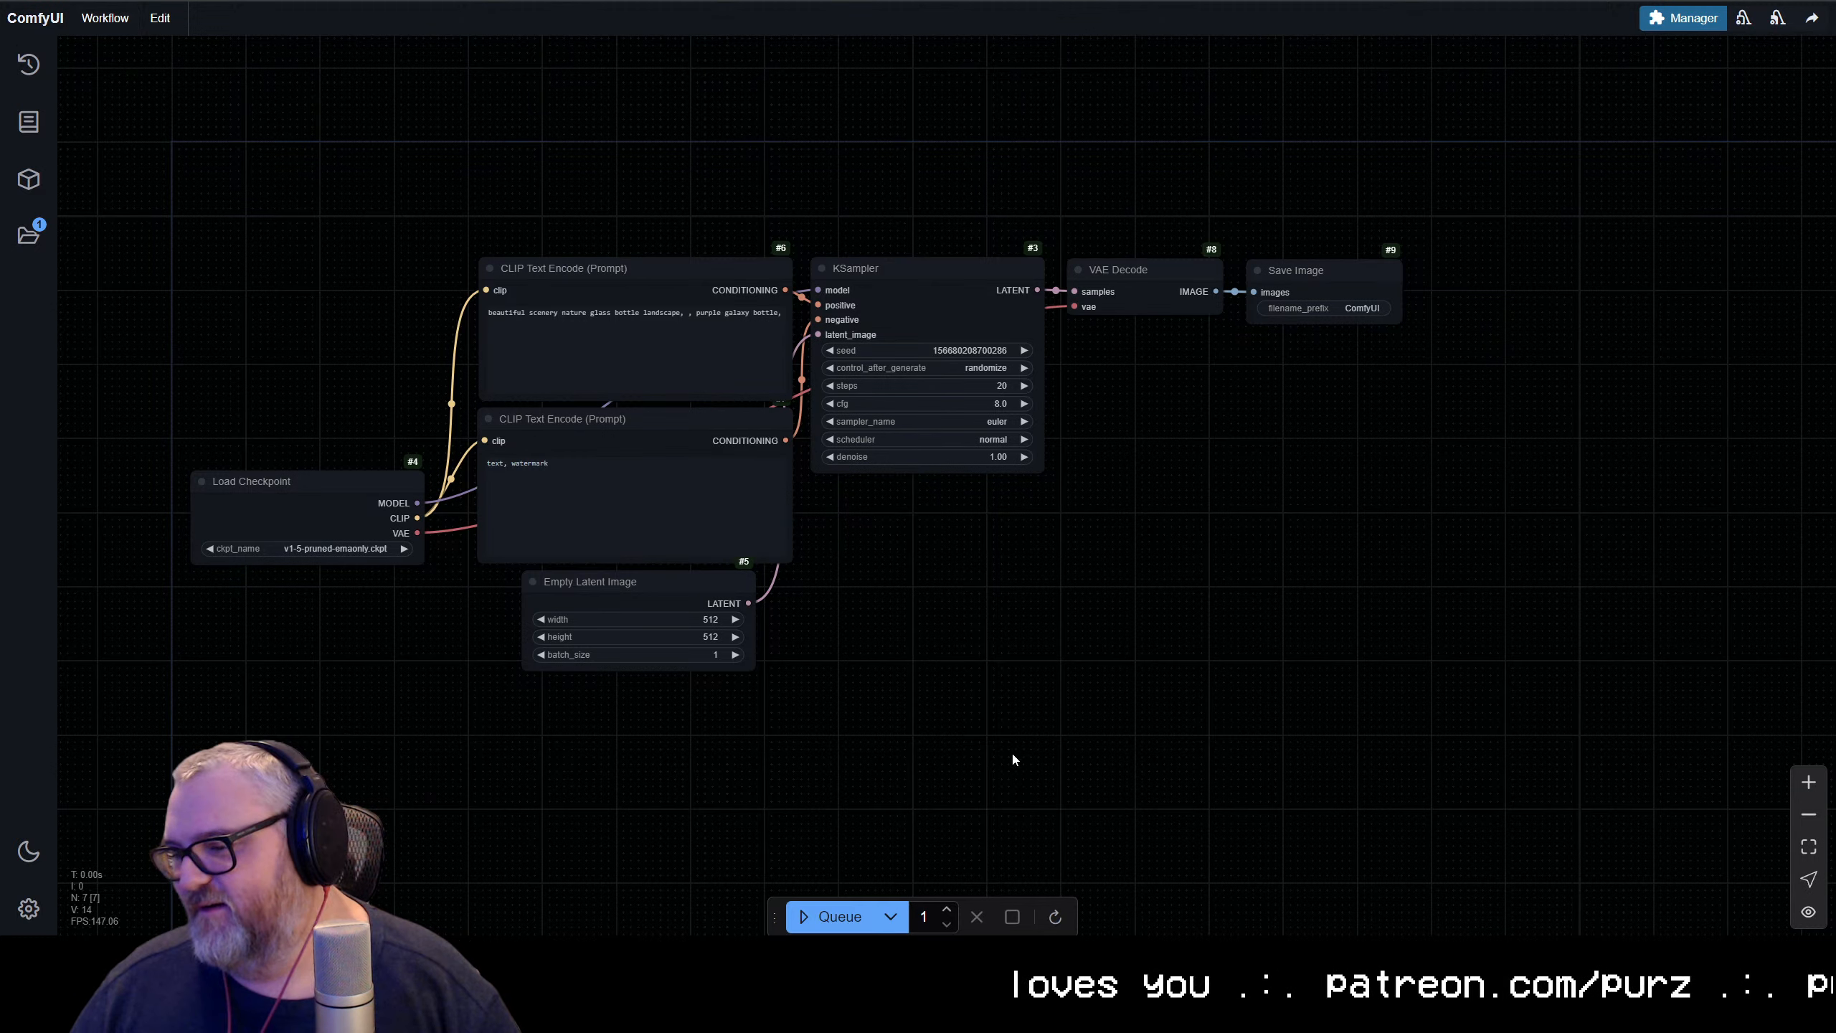
Dock the floating queue controls into ComfyUI's menu bar
left_click_drag(781, 918, 1583, 22)
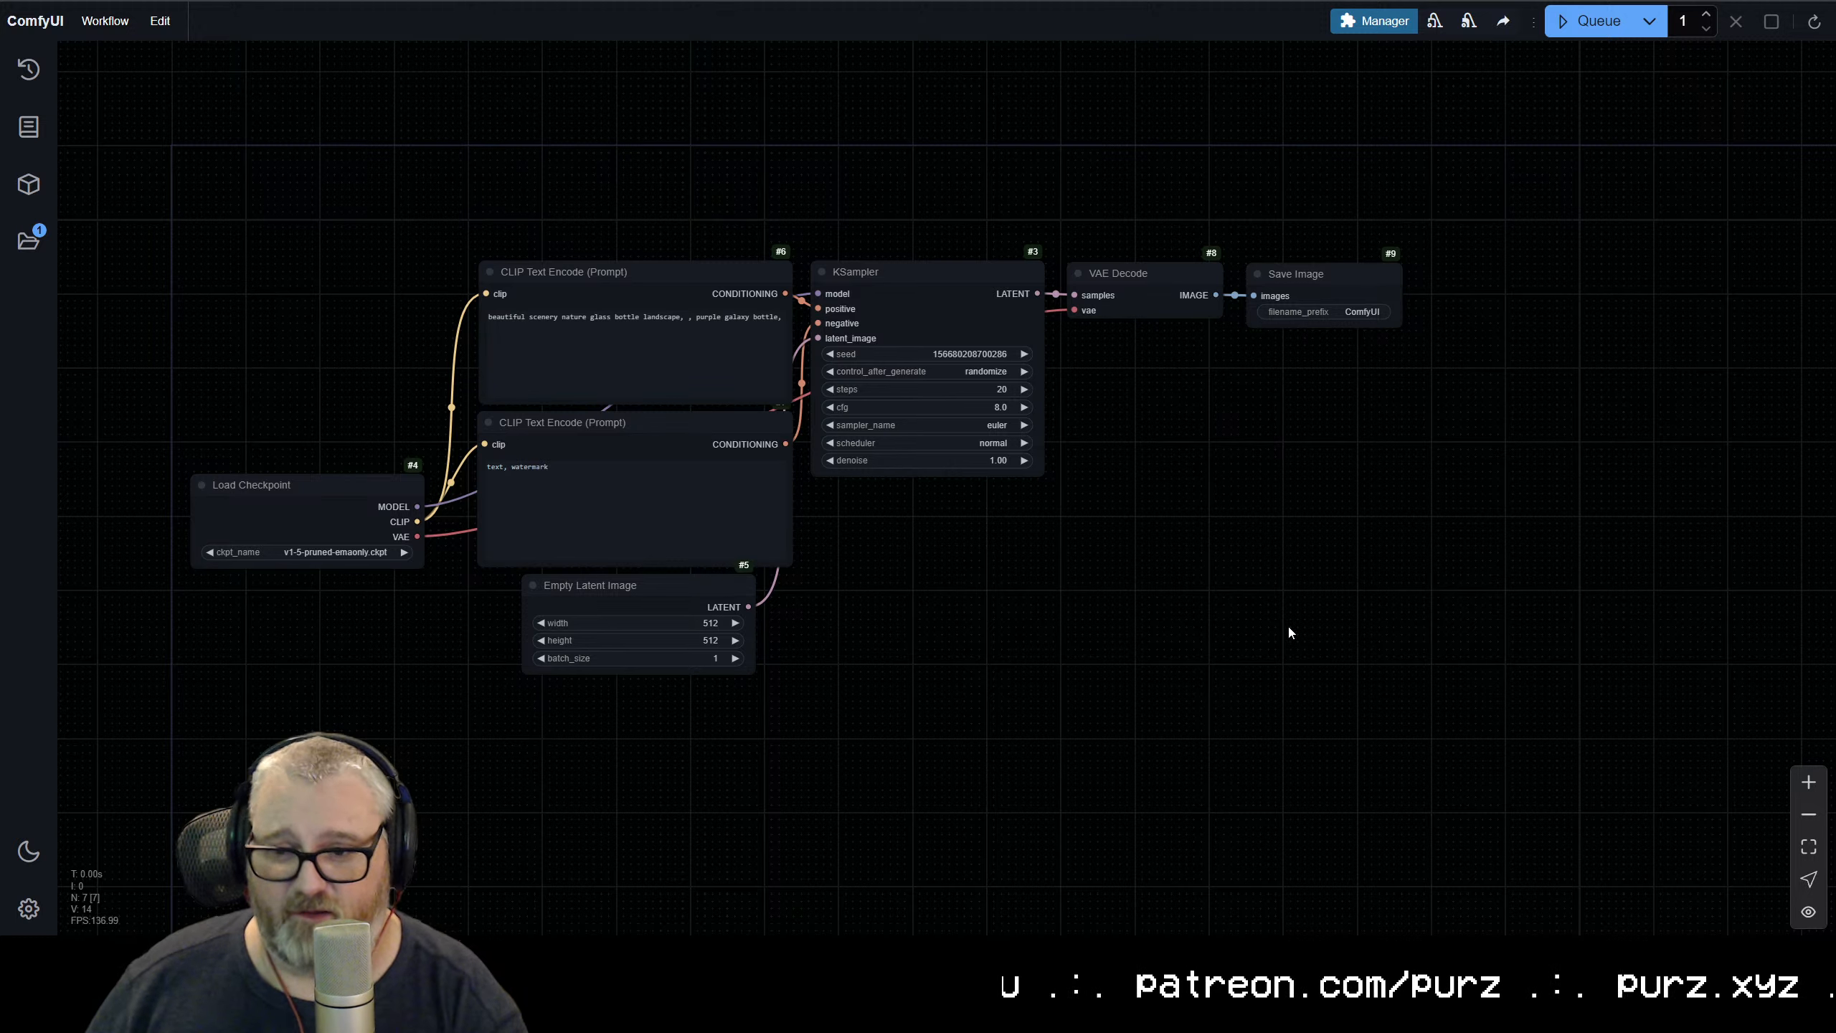
left_click_drag(1211, 600, 1264, 612)
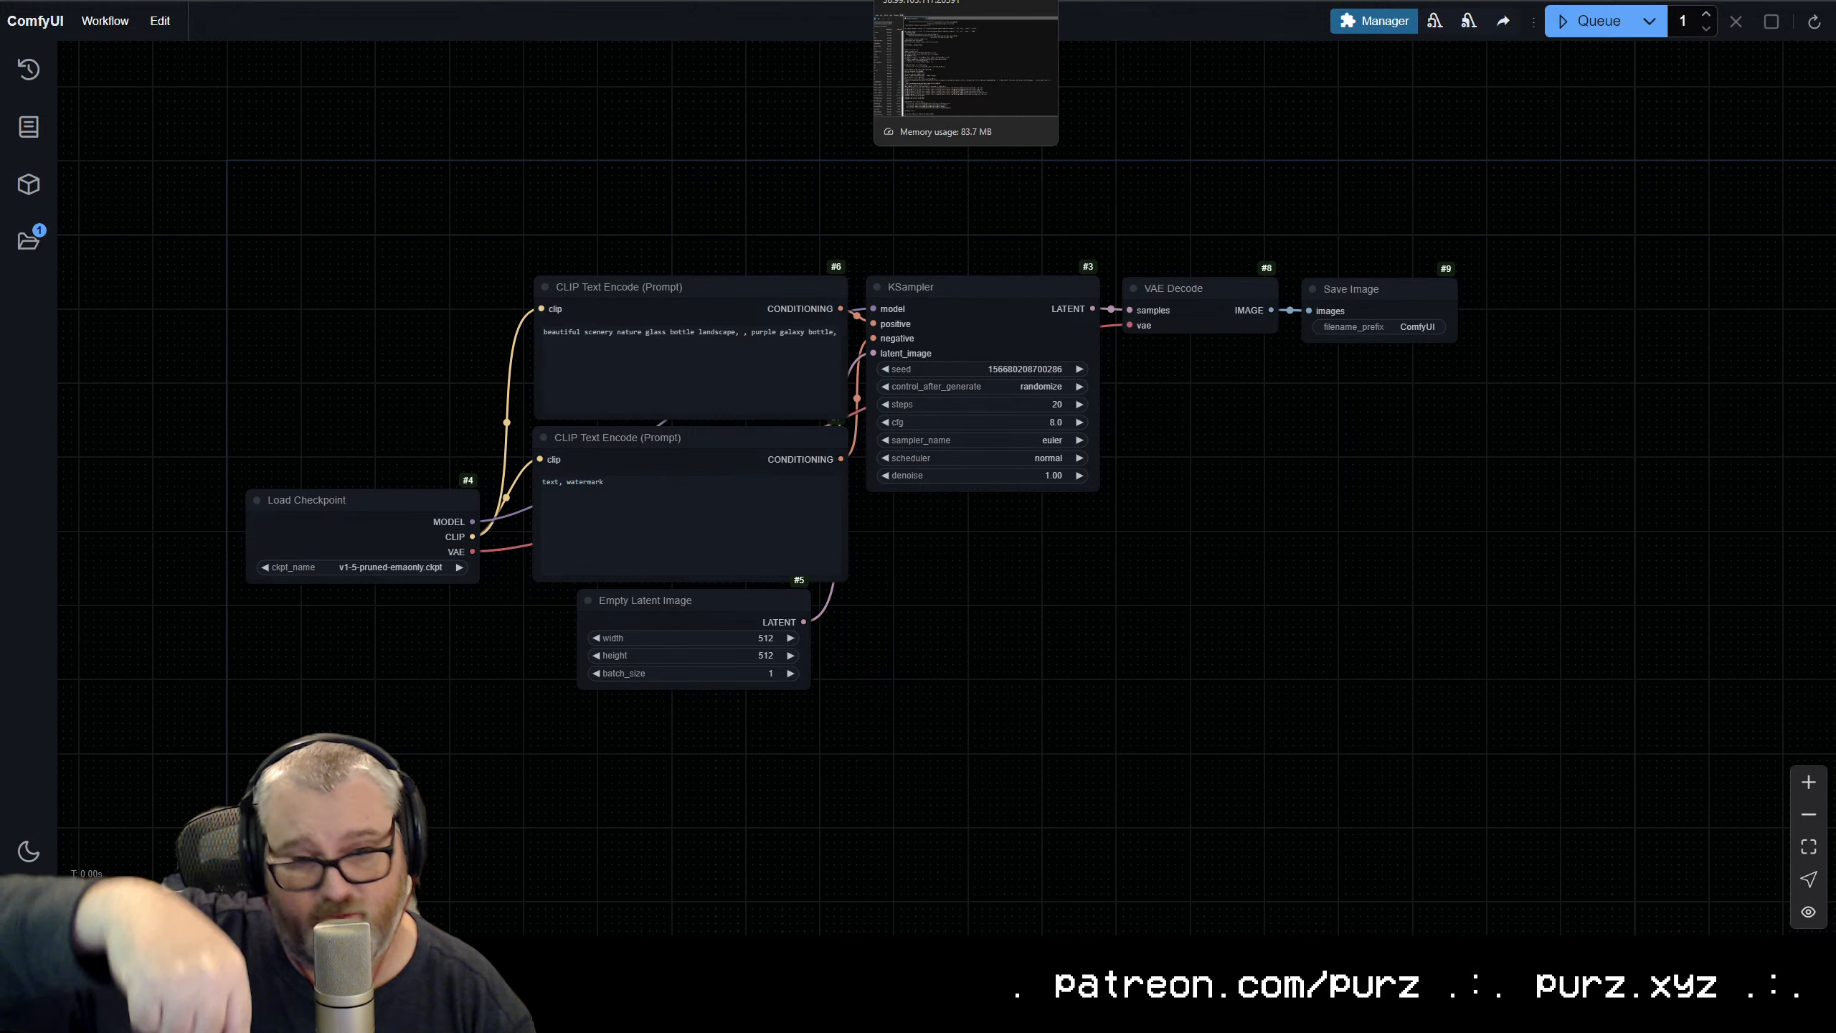
Open cogvideox_5_tora_trajectory_example_01.json from the examples folder of the ComfyUI-CogVideoXWrapper repository on GitHub in a new browser tab
key("ctrl+t")
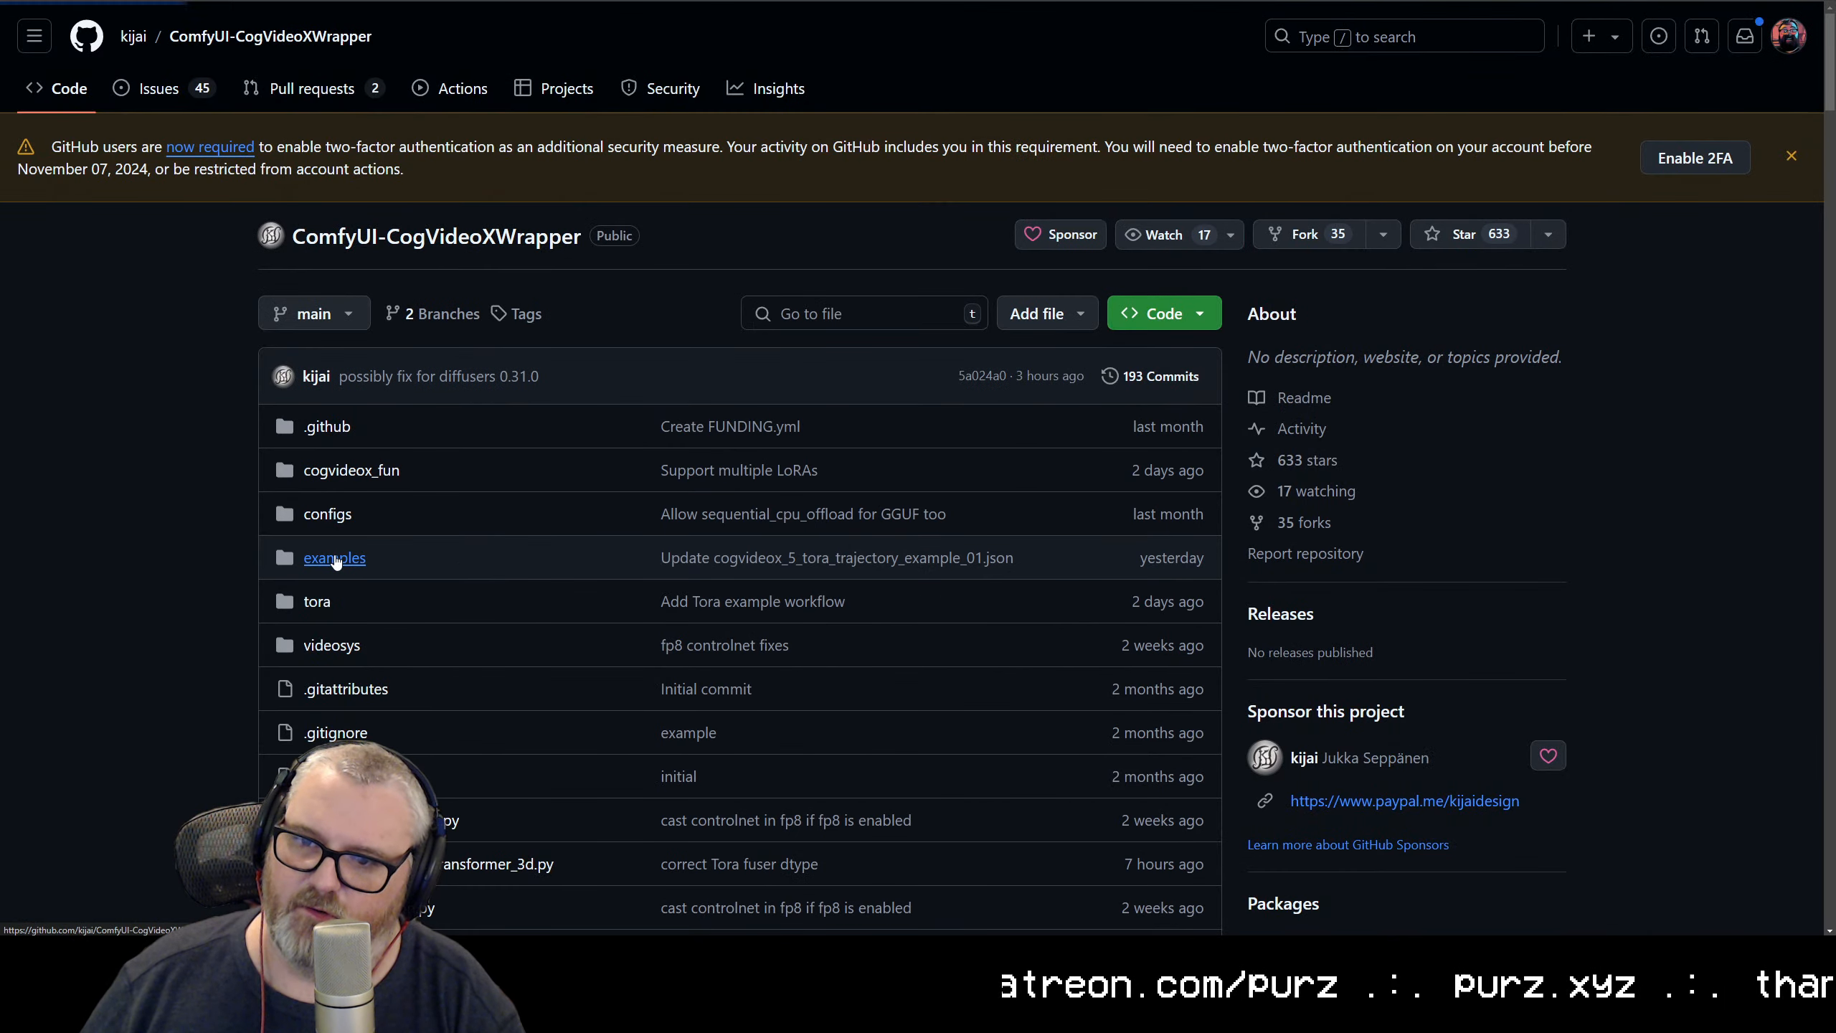
left_click(336, 561)
scroll(419, 624, "down", 2)
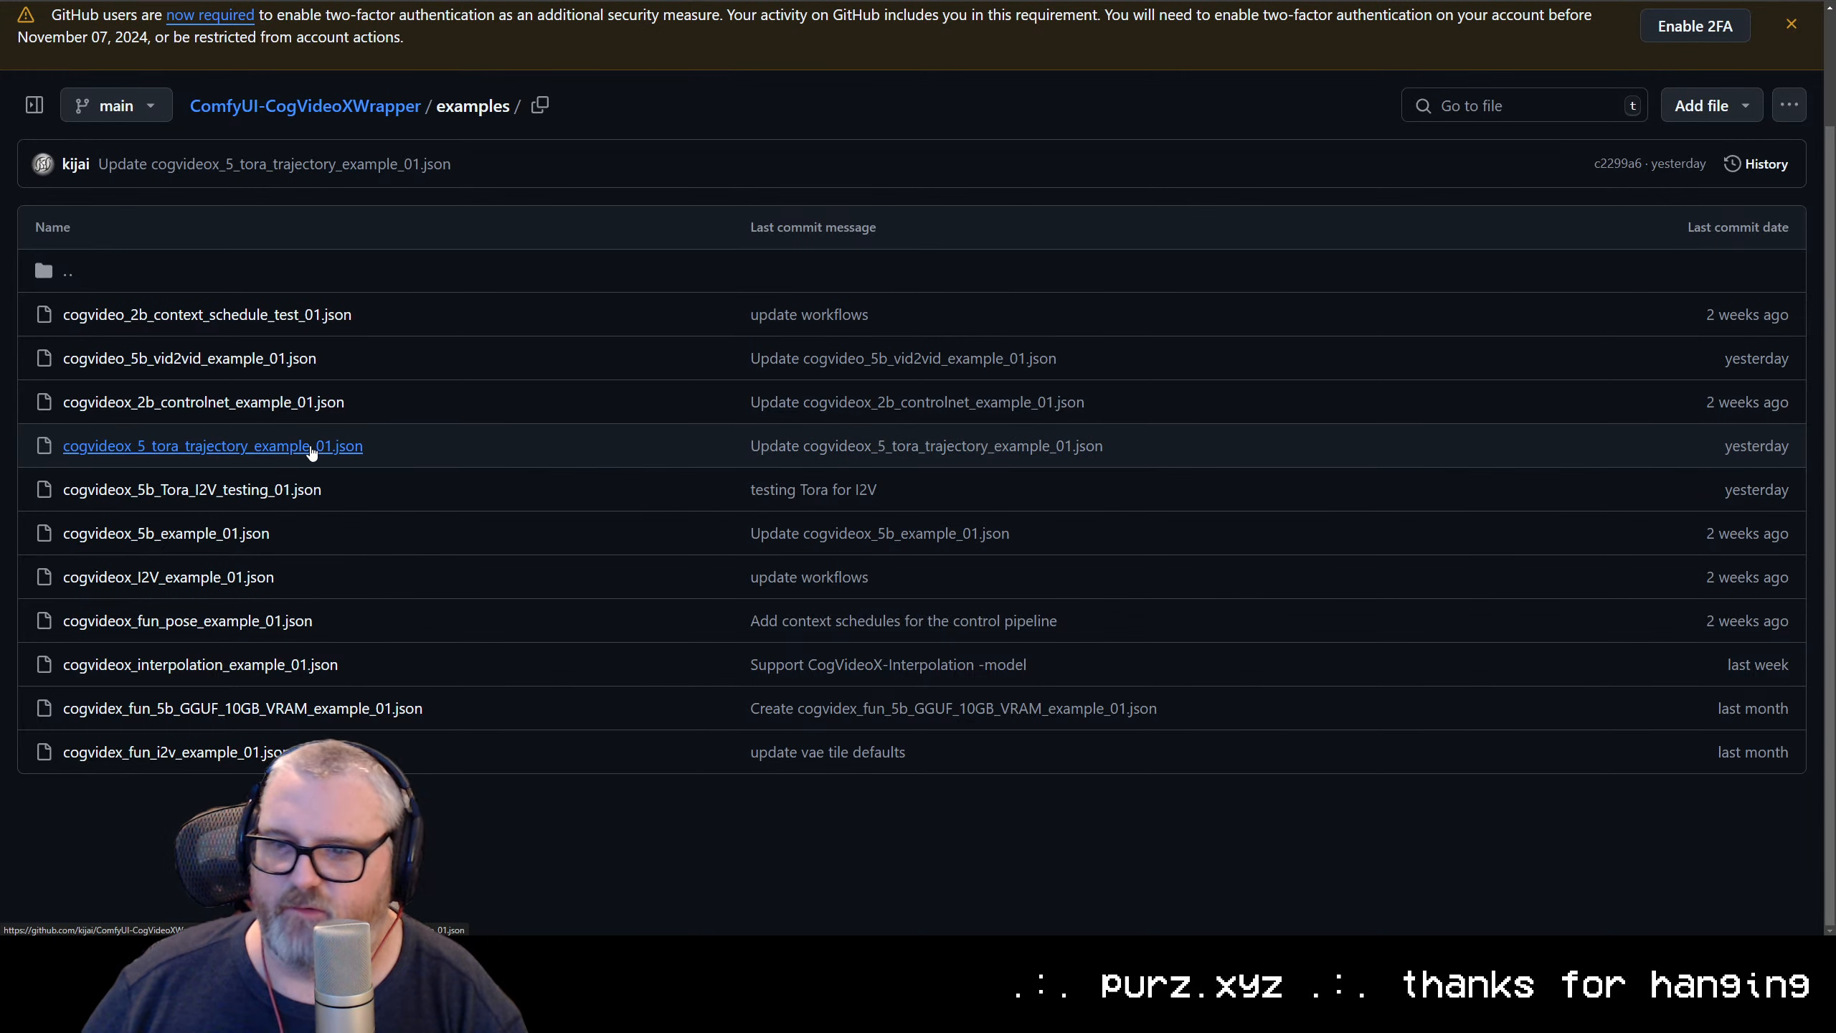
left_click(312, 446)
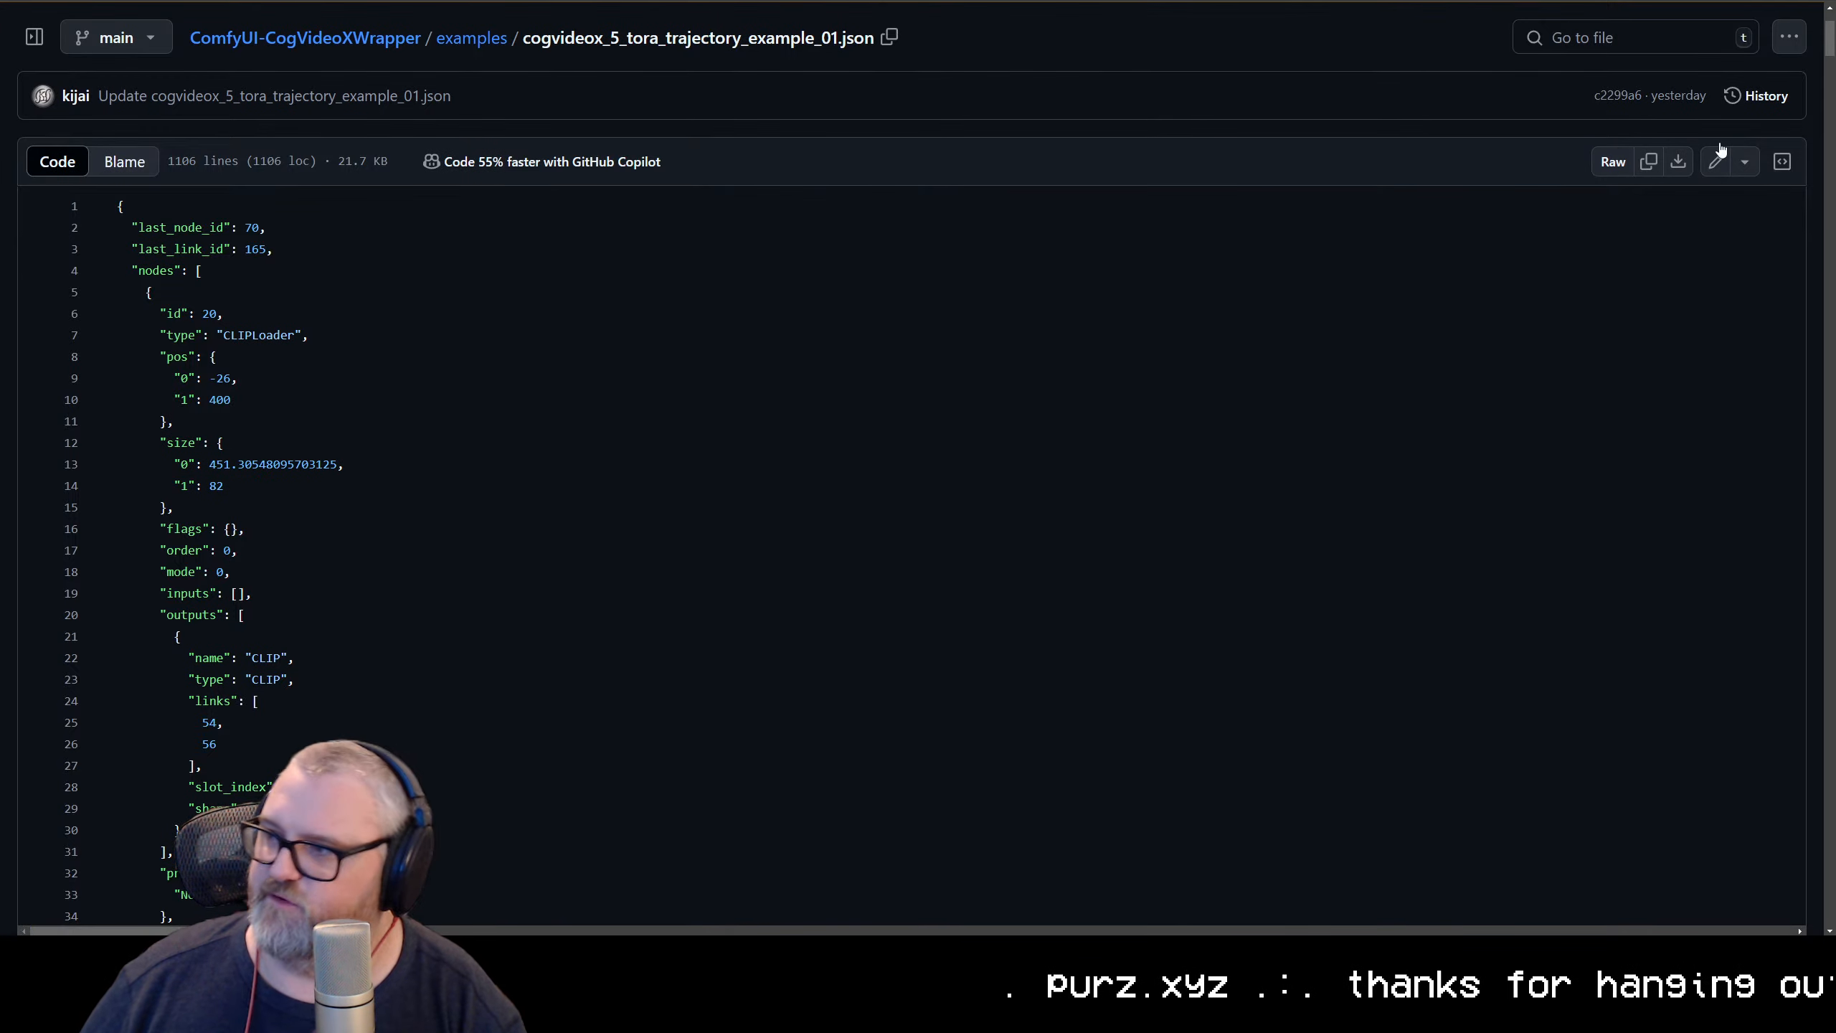
left_click(1613, 162)
key("ctrl+s")
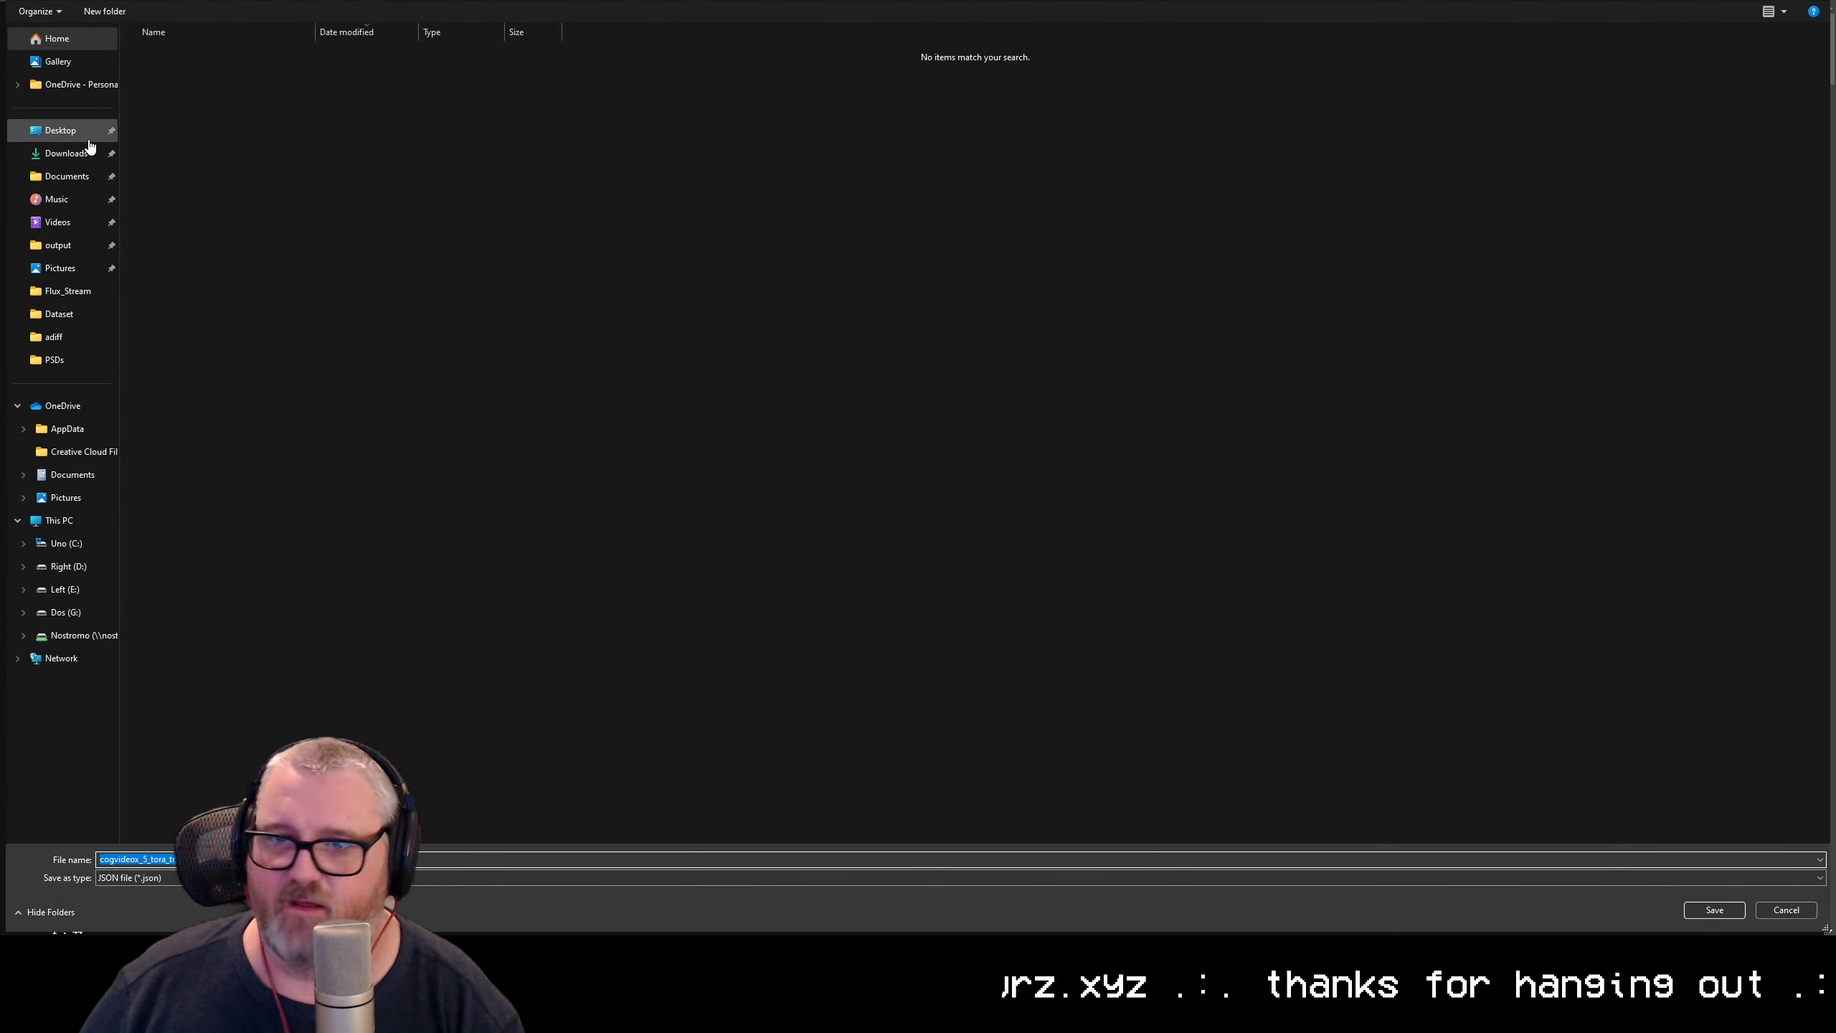
left_click(1813, 910)
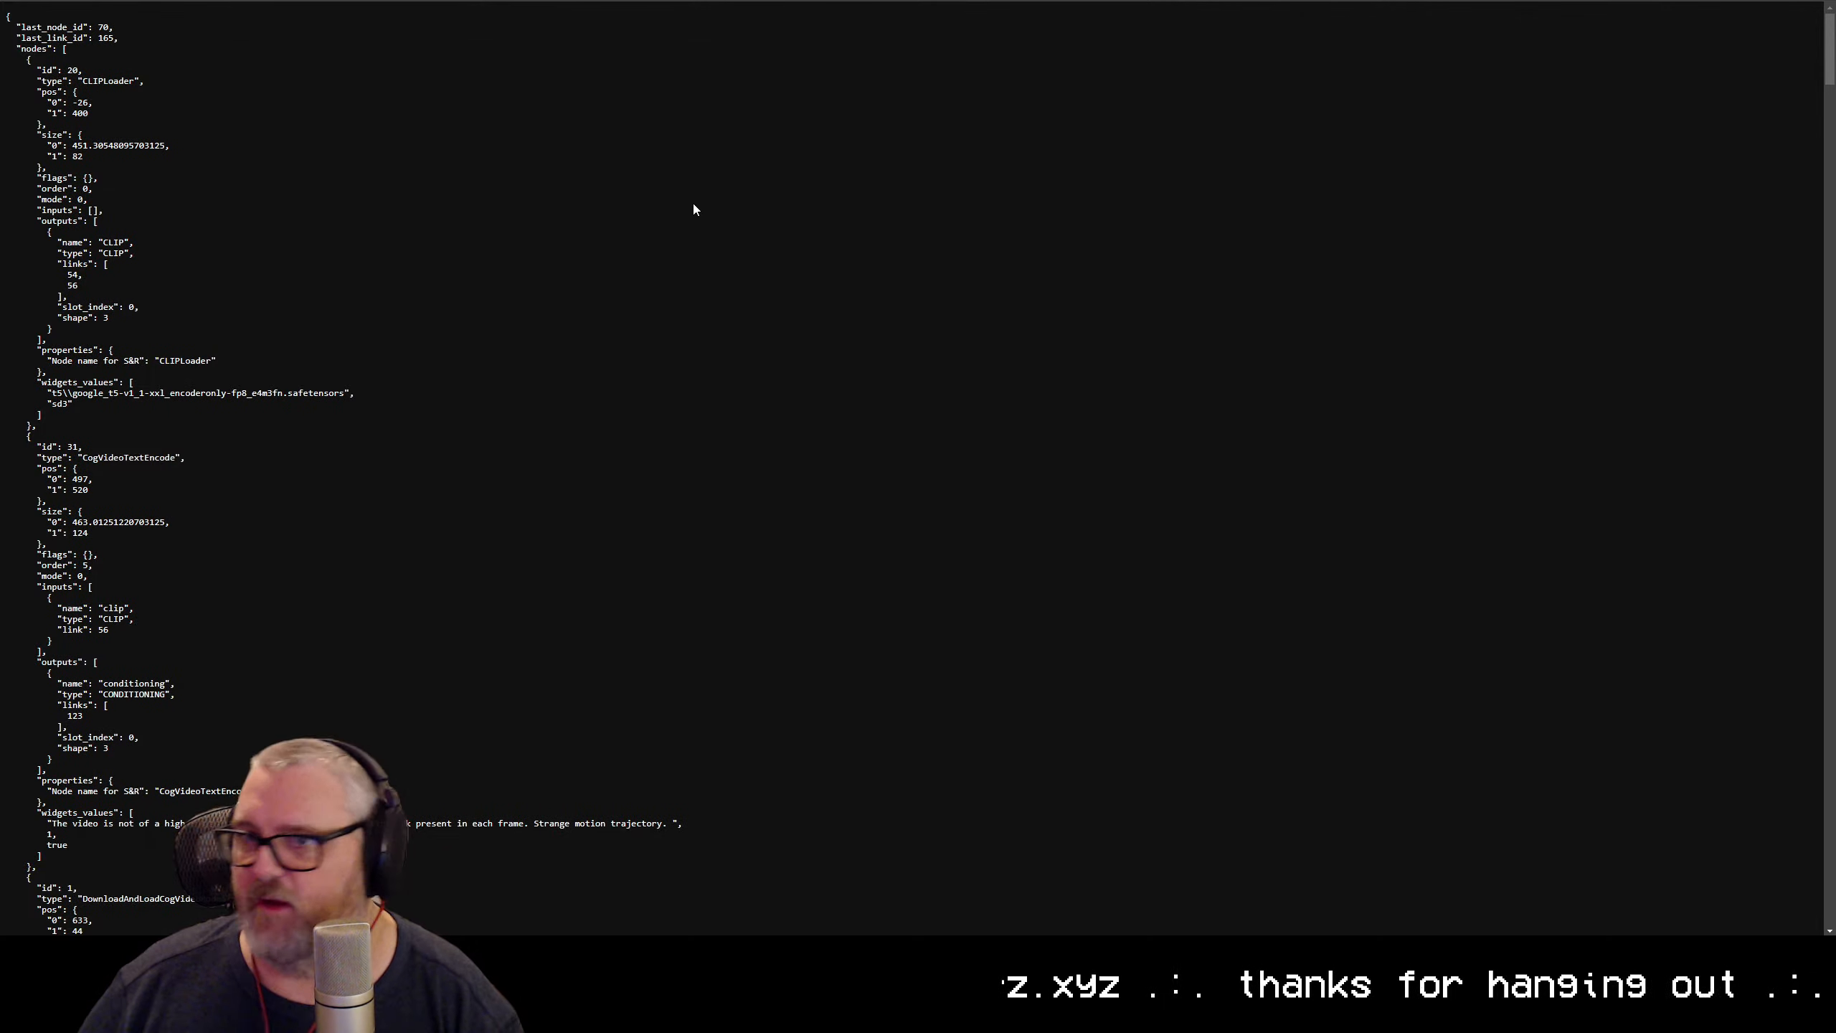
key("alt+Left")
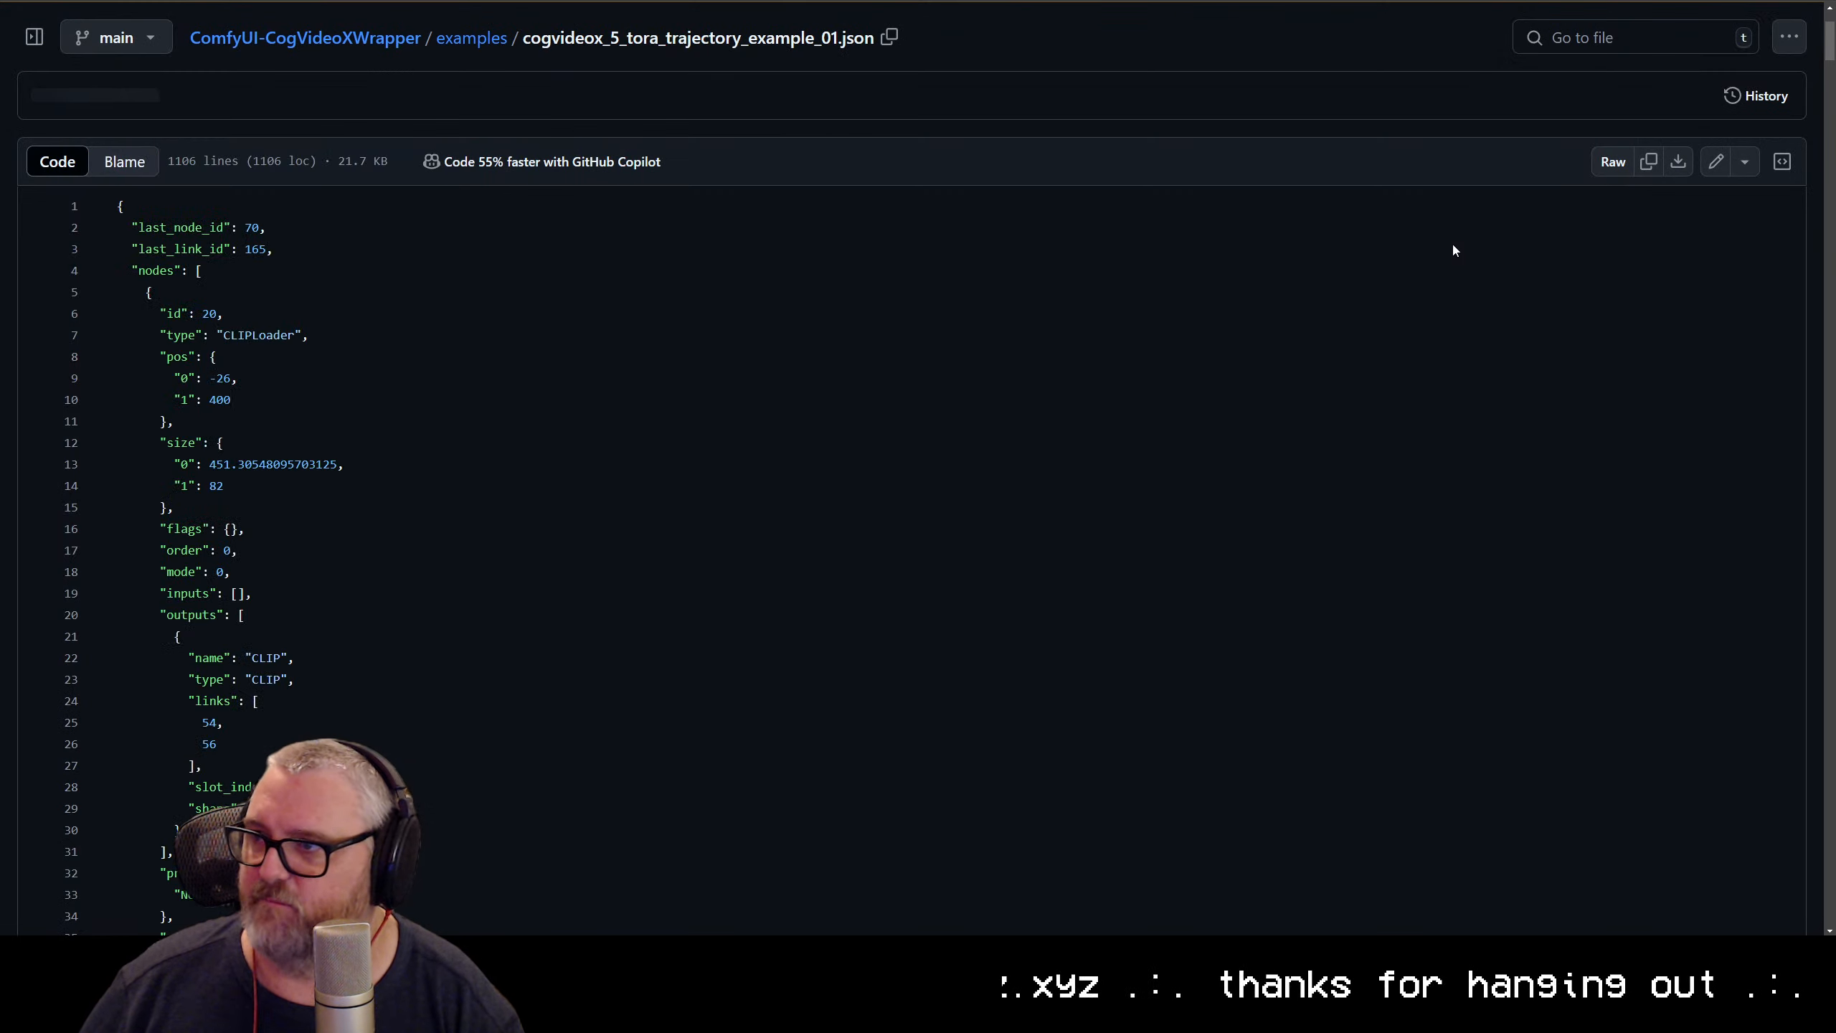
Download the raw cogvideox_5_tora_trajectory_example_01.json file, show it in its folder and move the folder window aside
left_click(1701, 162)
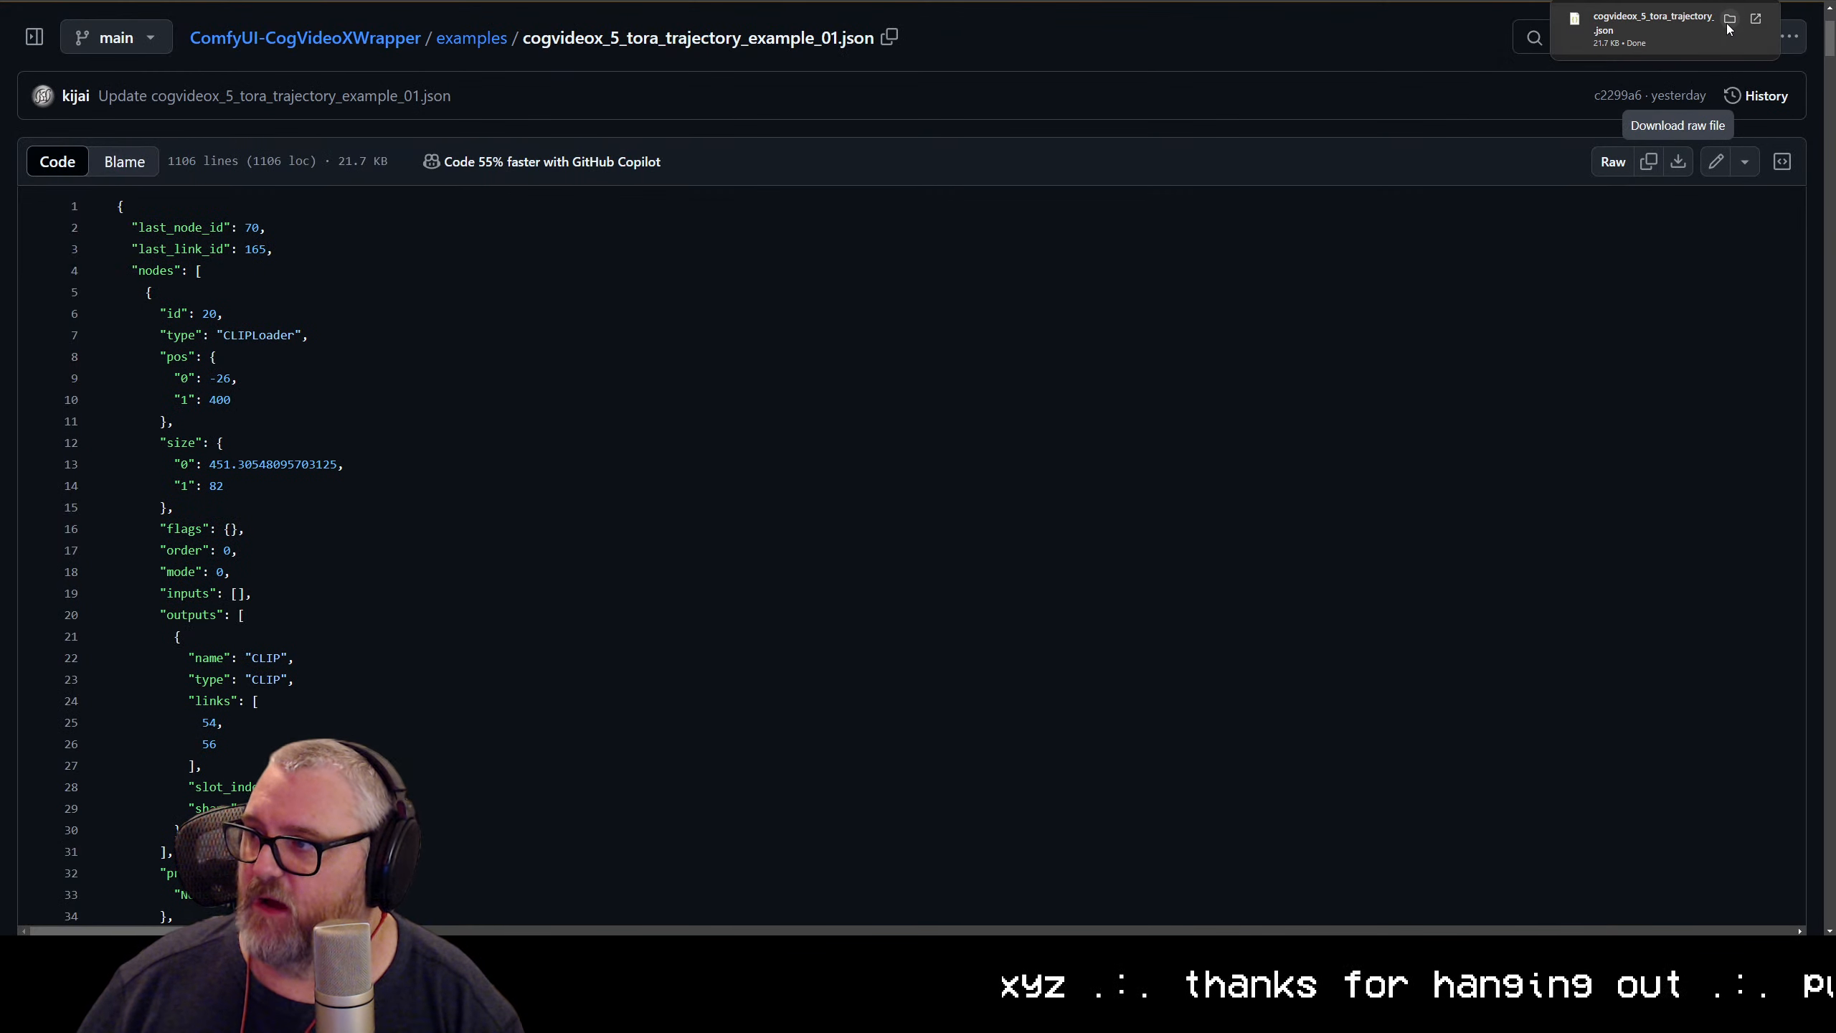
left_click(1727, 23)
left_click_drag(800, 173, 0, 88)
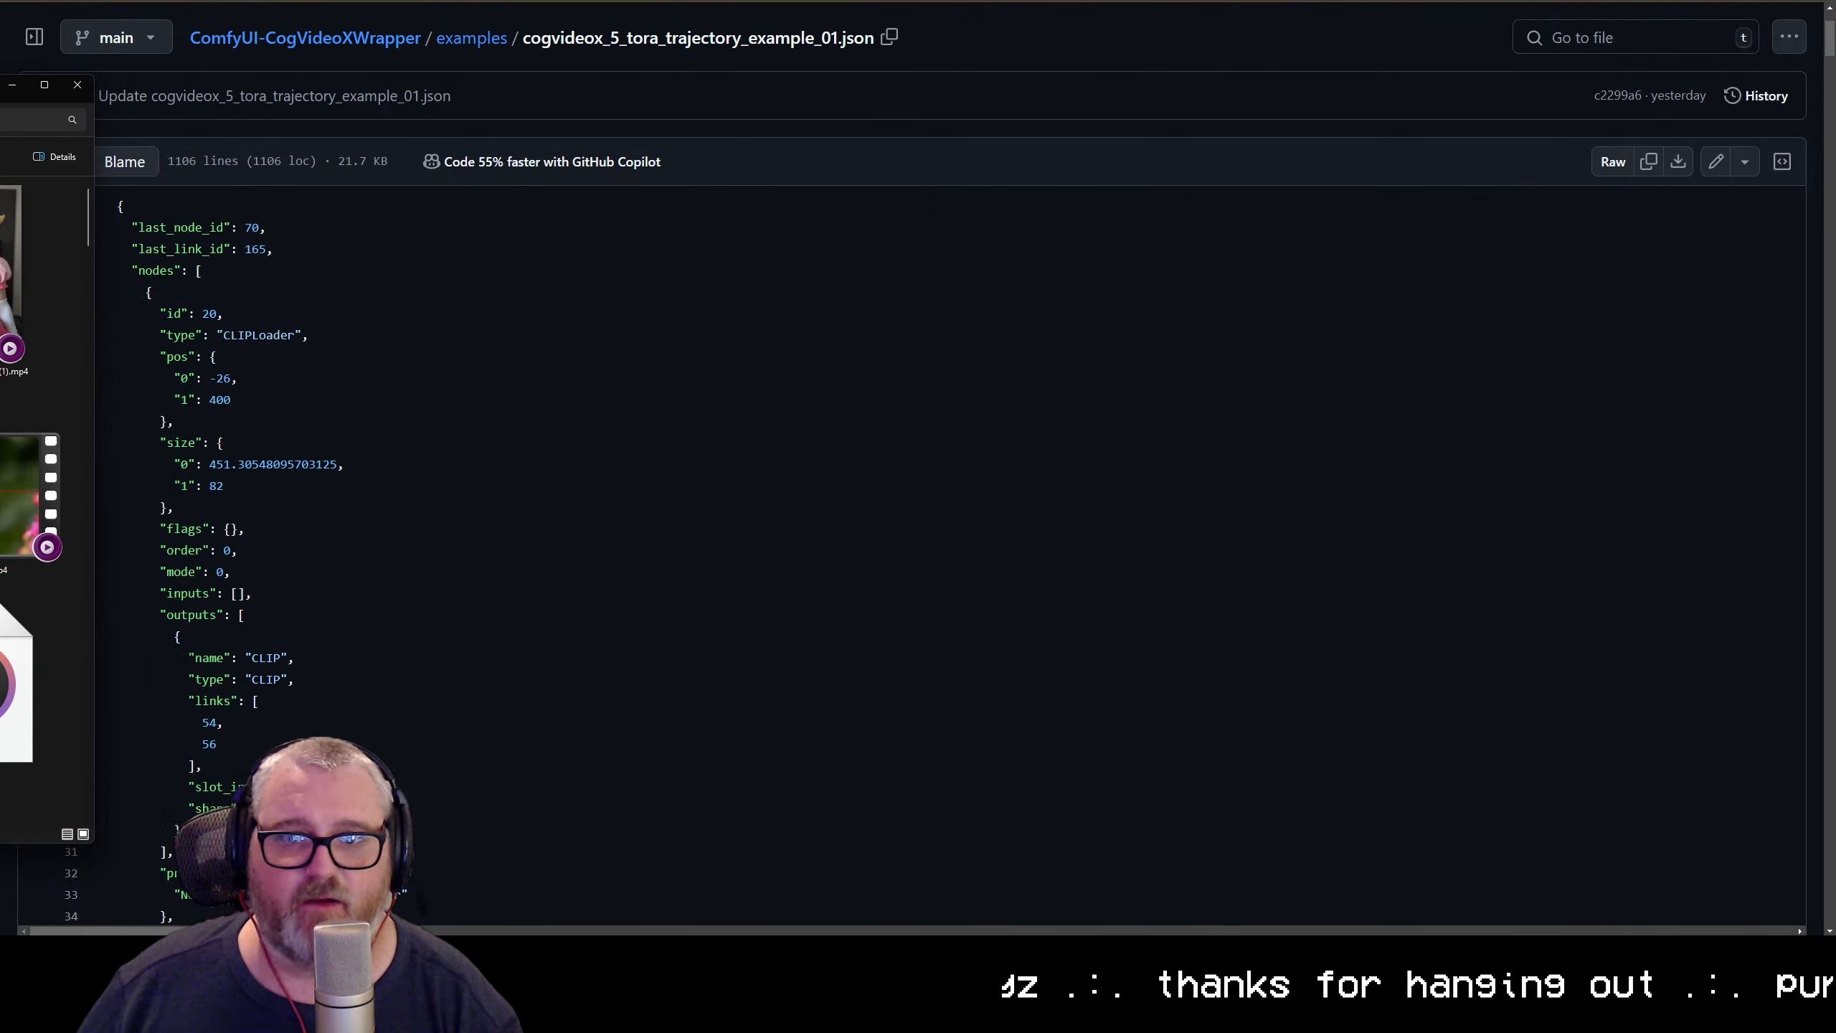
Load the downloaded cogvideox_5_tora_trajectory_example_01.json workflow into the ComfyUI canvas and dismiss the missing node types warning
key("ctrl+shift+Tab")
key("ctrl+shift+Tab")
key("ctrl+shift+Tab")
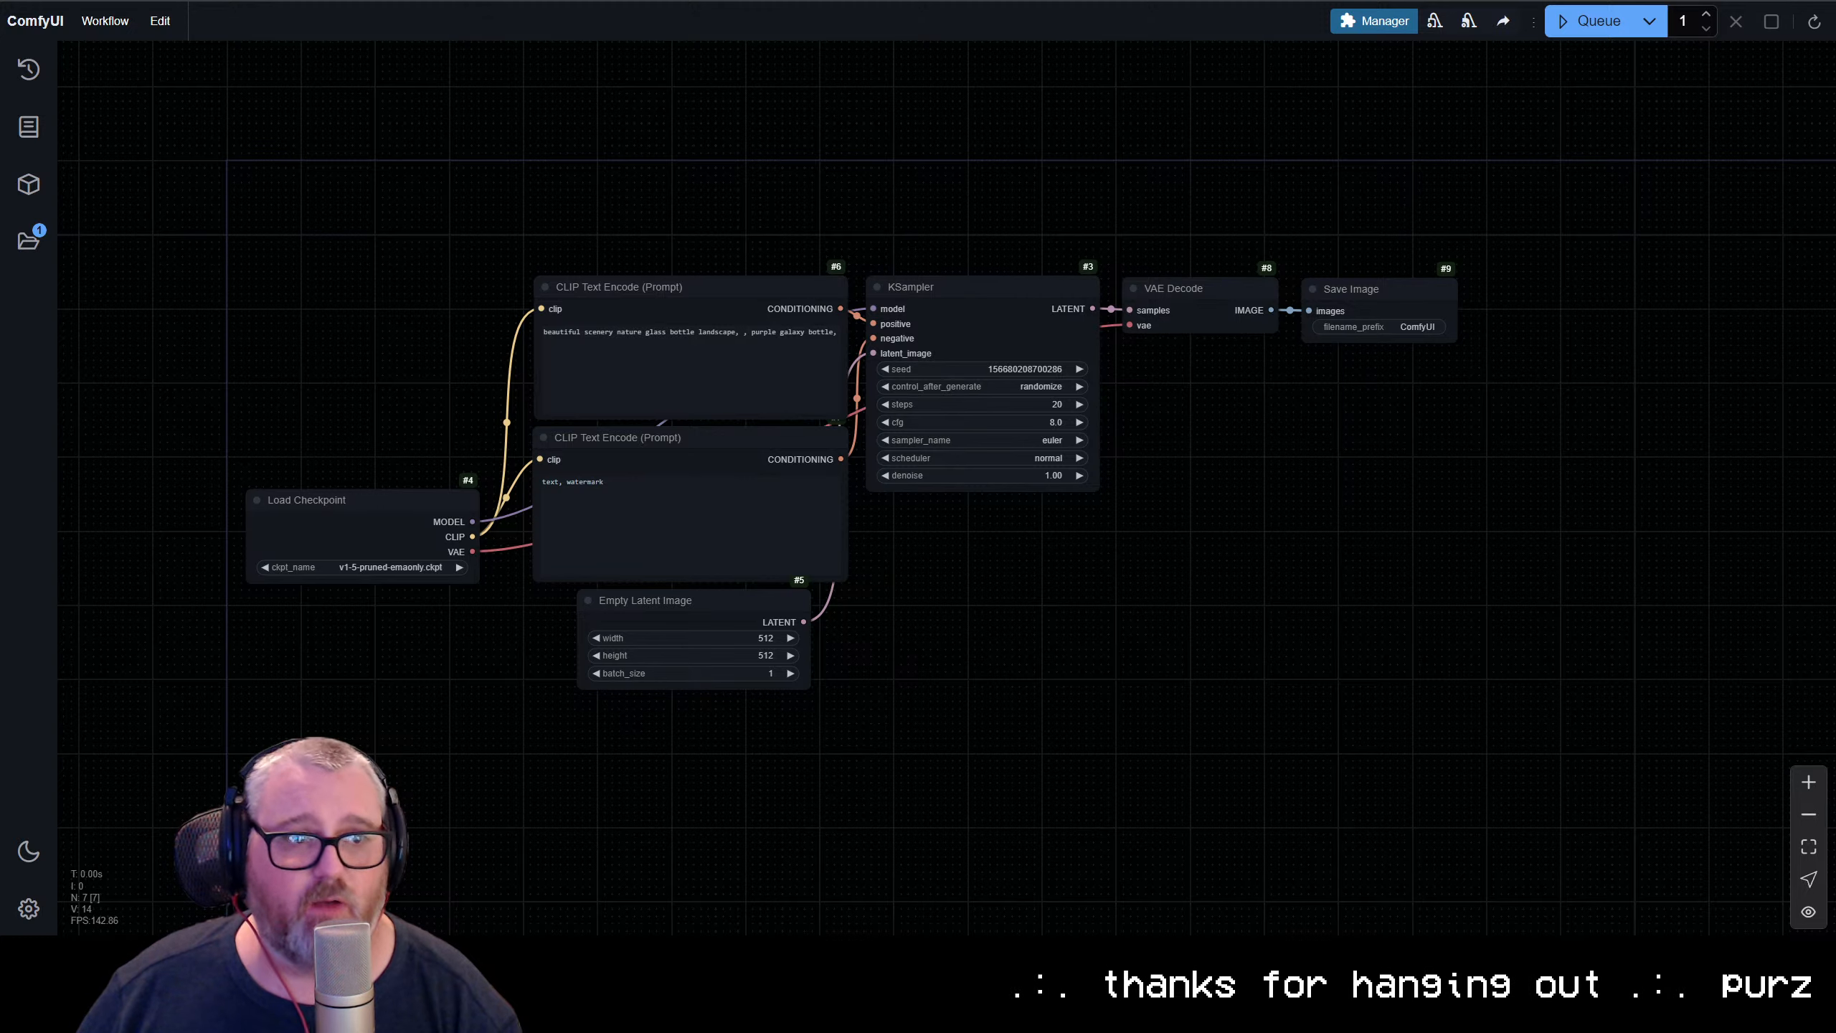
left_click_drag(691, 271, 676, 132)
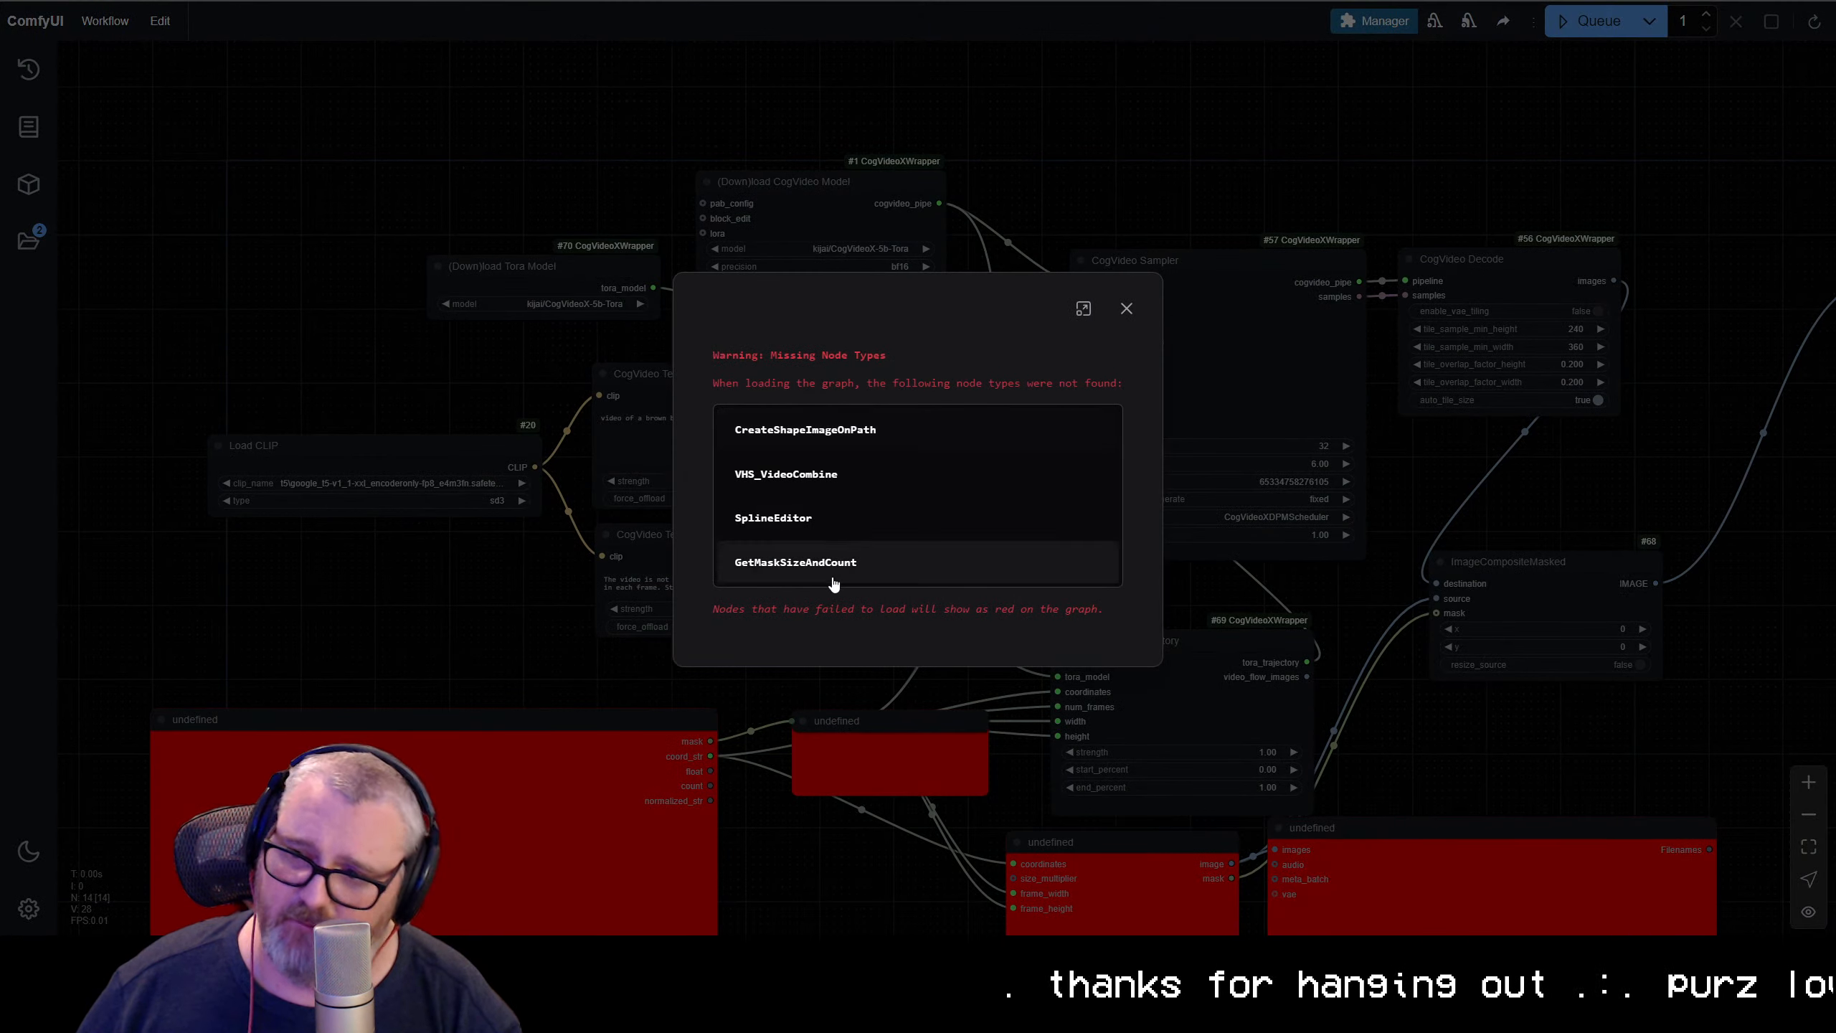
left_click(1127, 310)
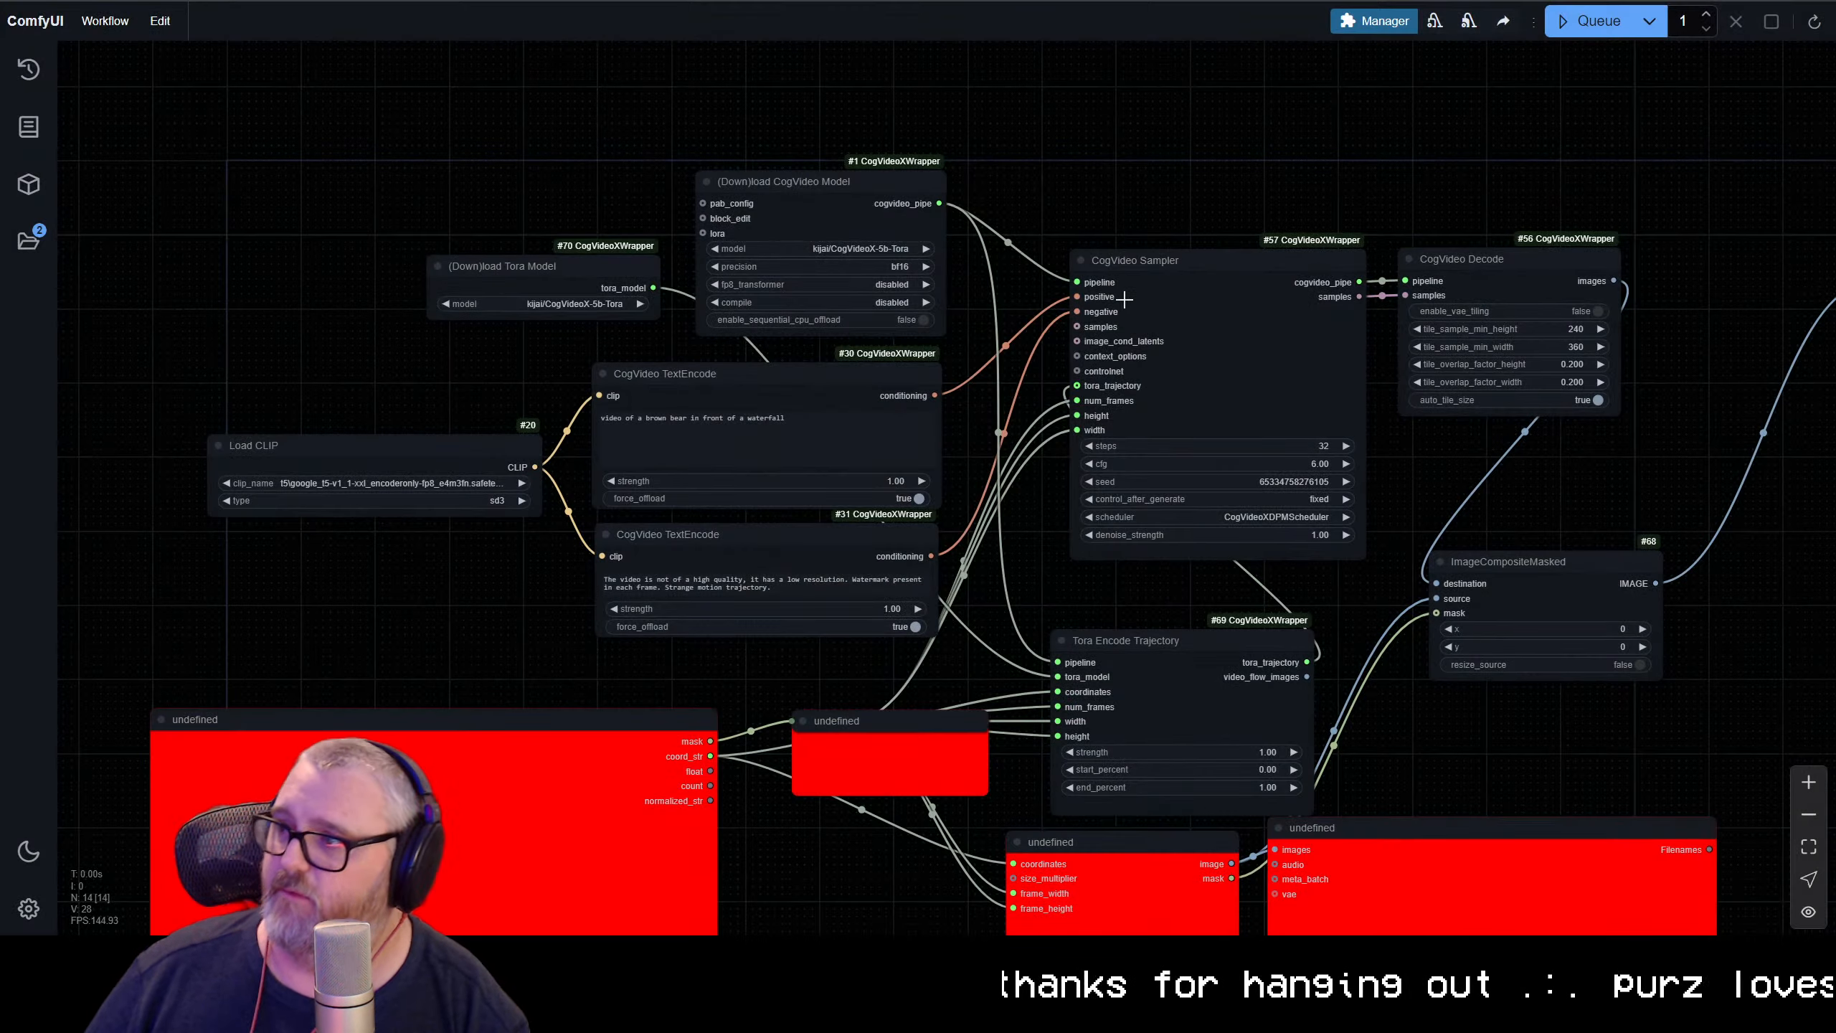
Install the missing custom nodes ComfyUI-VideoHelperSuite and KJNodes for ComfyUI together
scroll(1186, 236, "down", 12)
left_click_drag(1339, 488, 1029, 459)
scroll(938, 438, "up", 6)
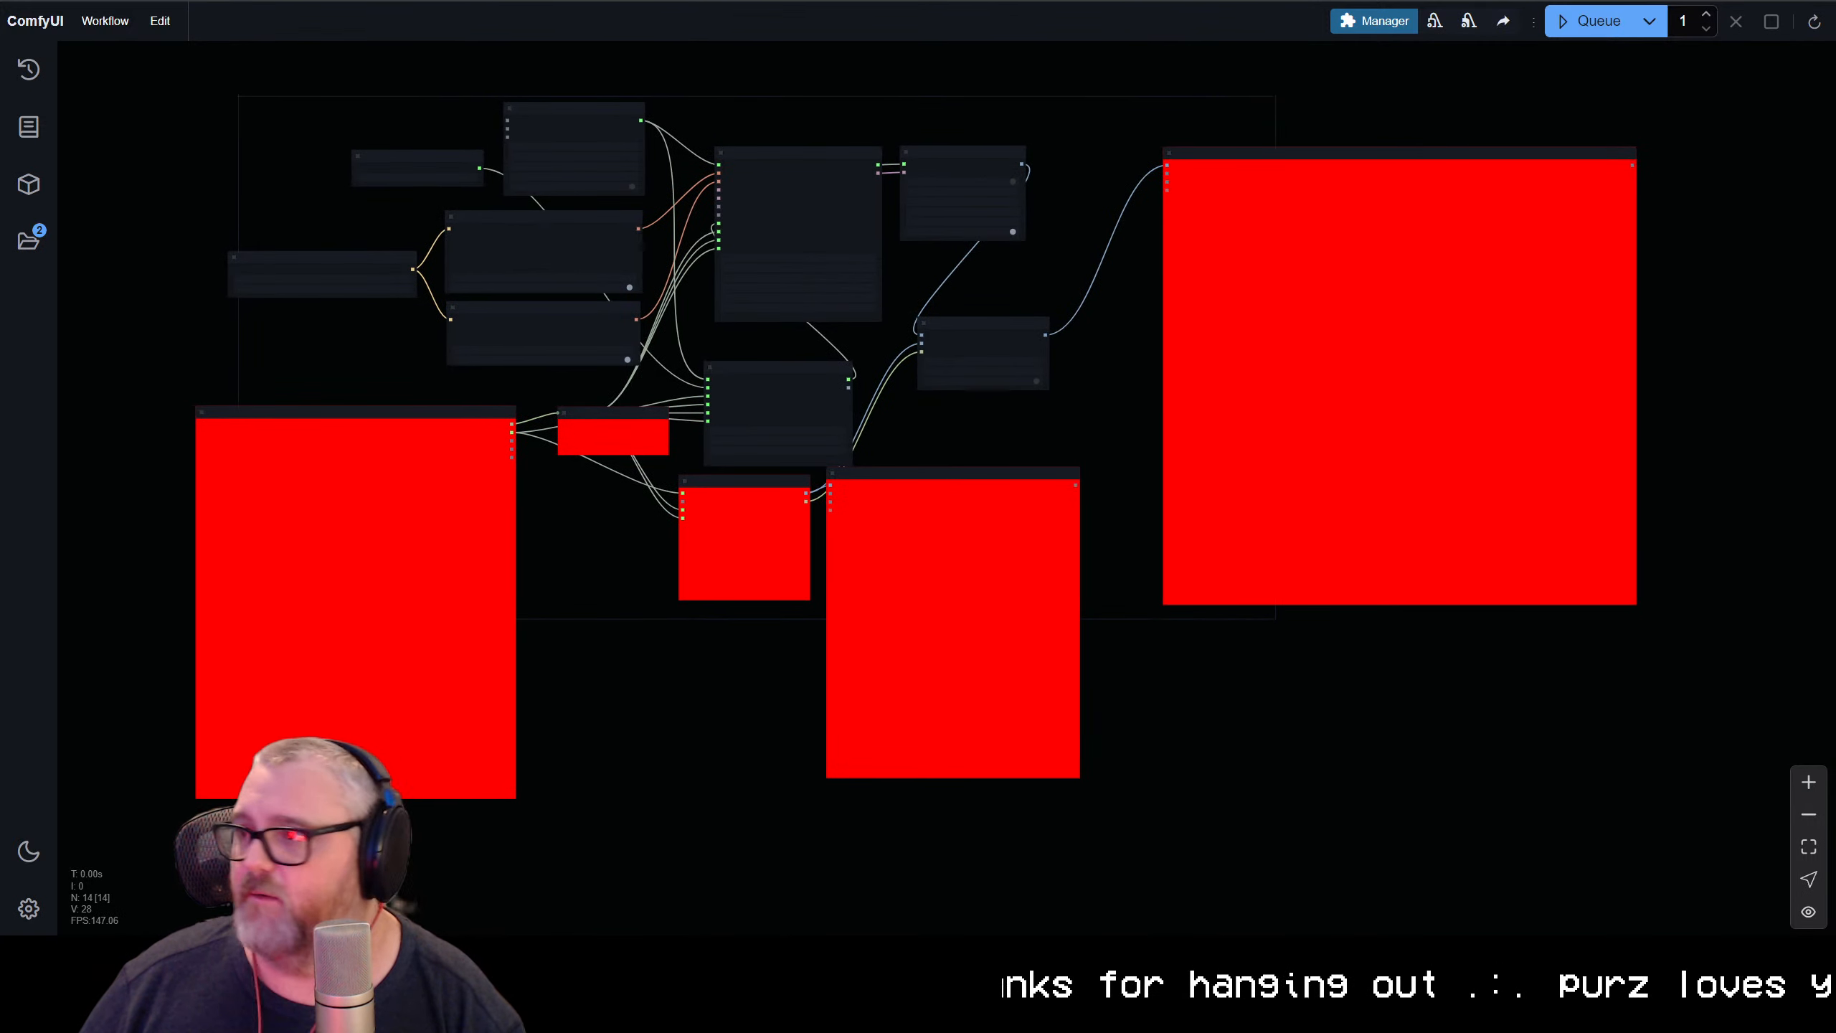
left_click(1384, 22)
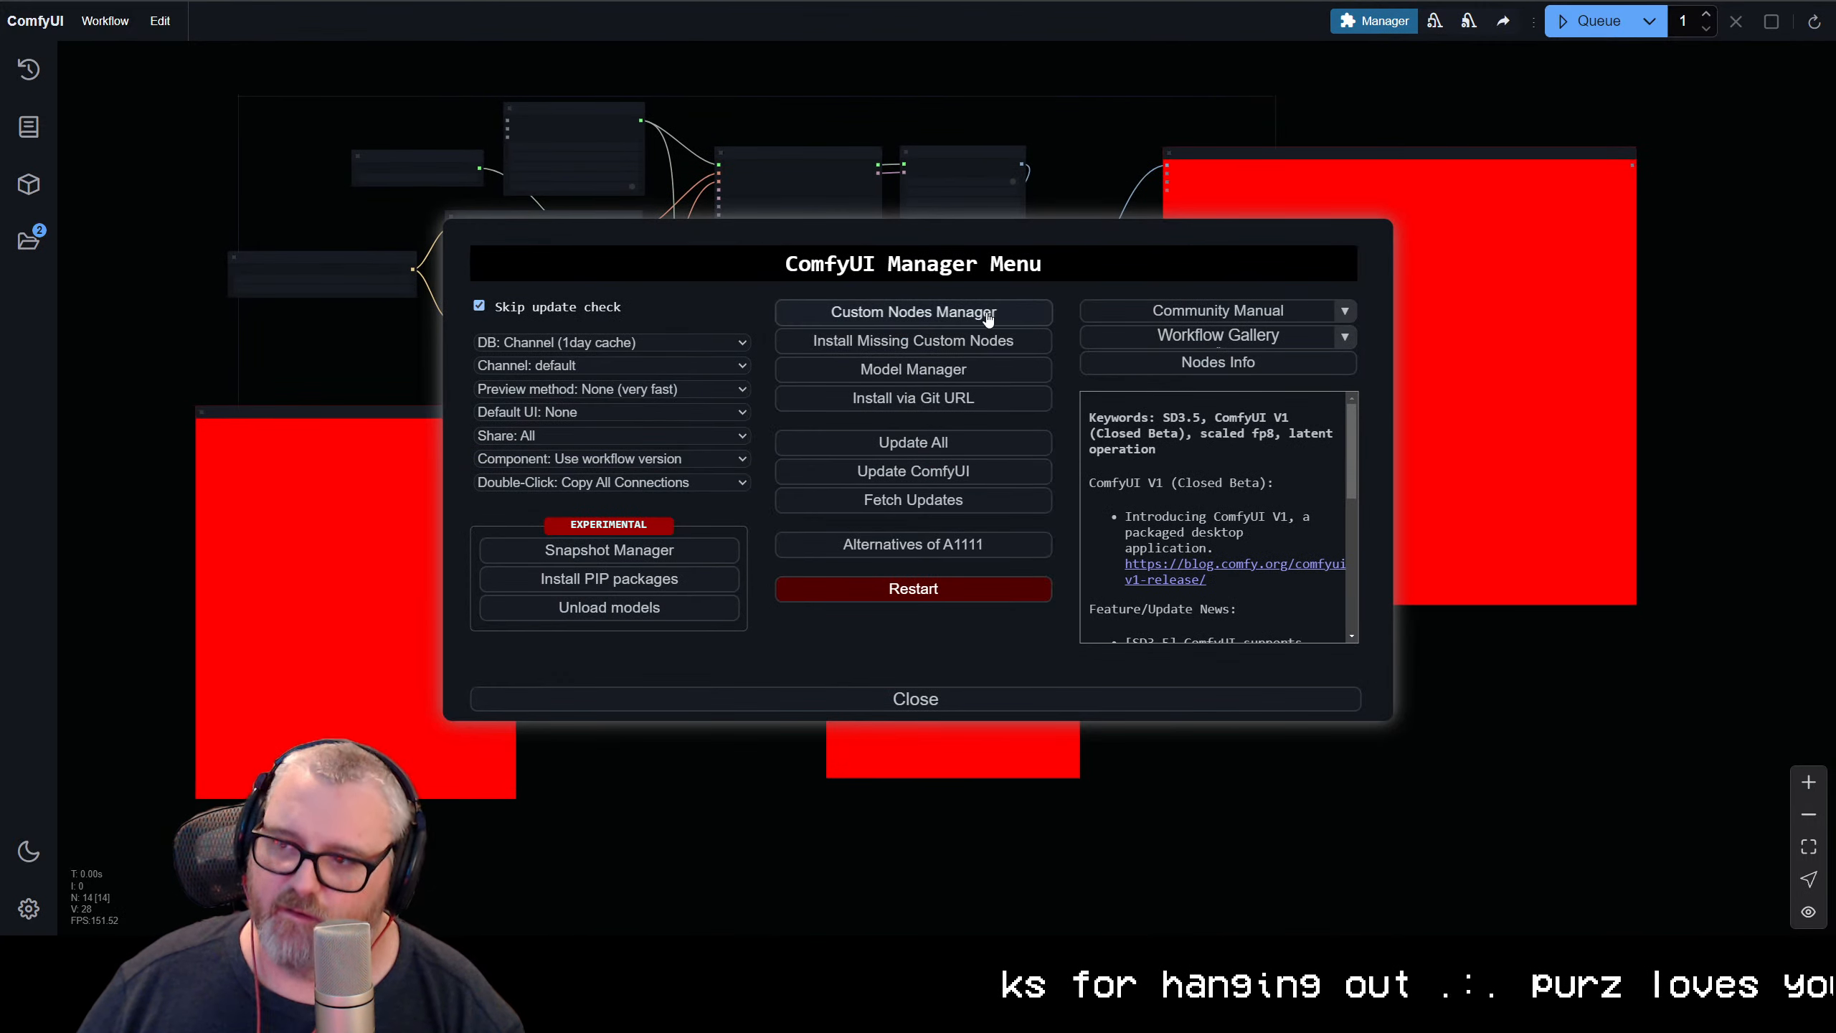
left_click(1001, 340)
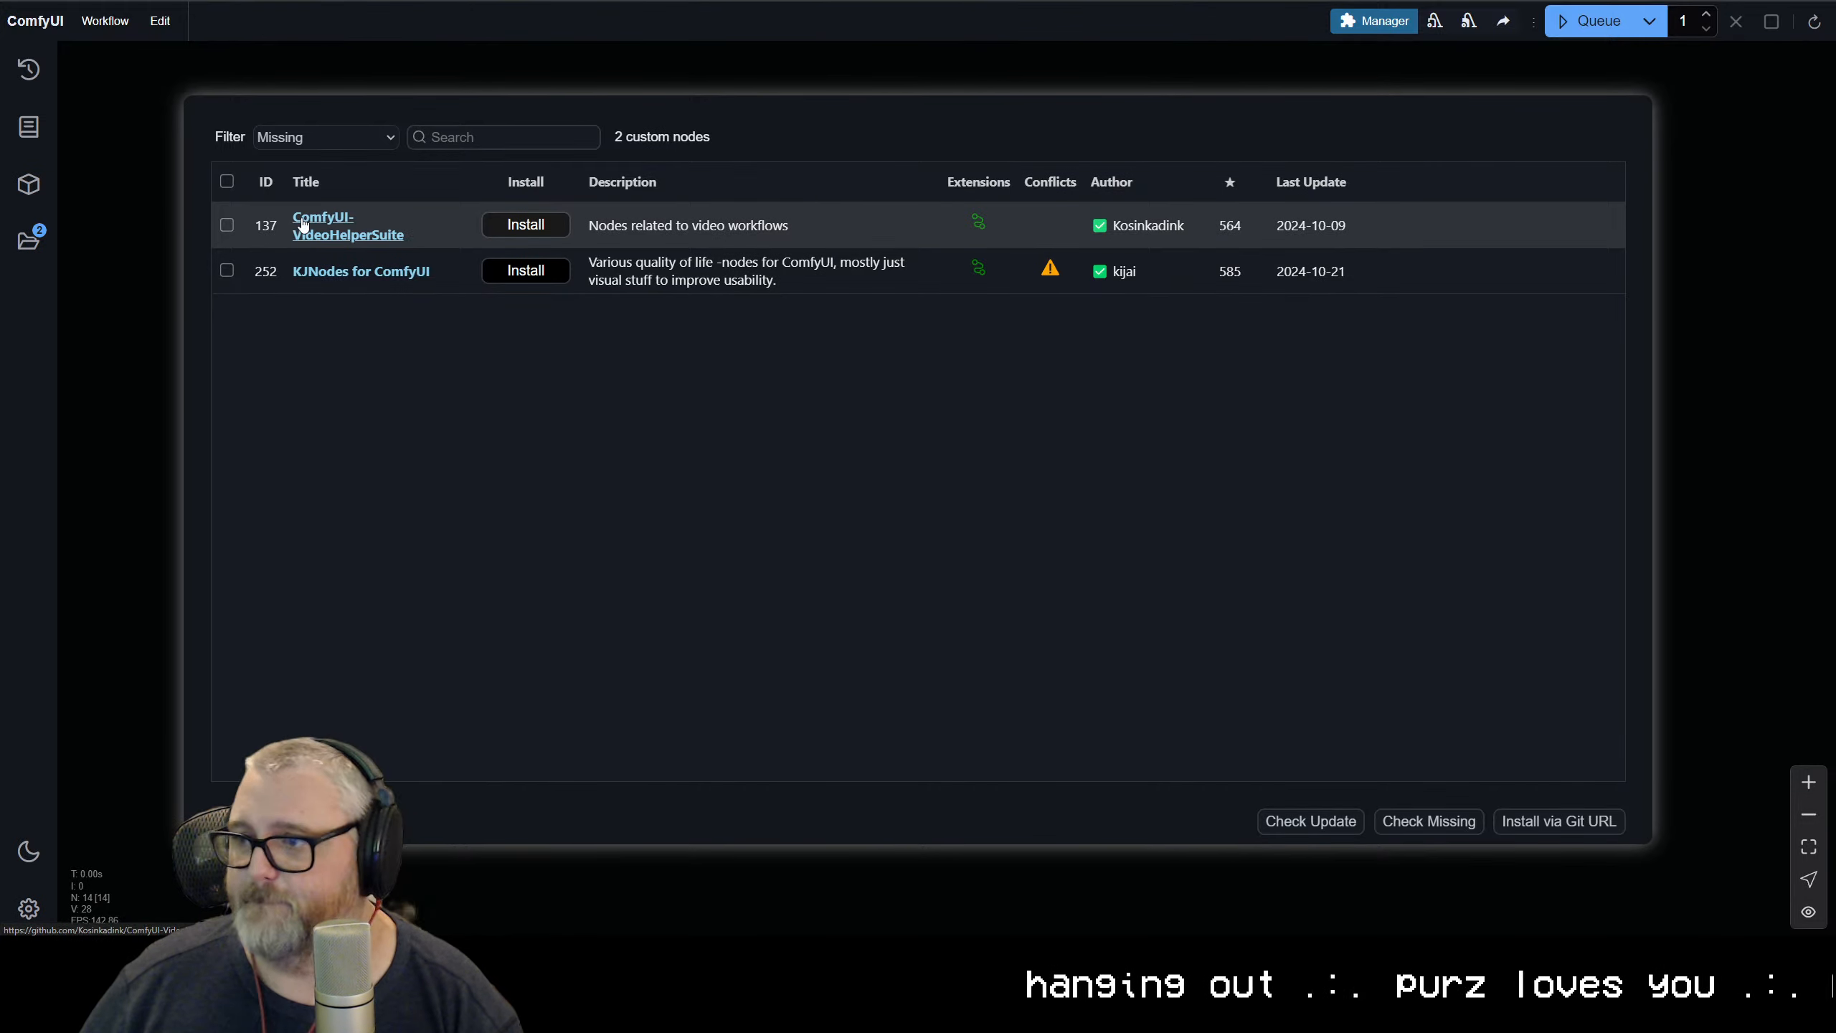
left_click(227, 225)
left_click(227, 270)
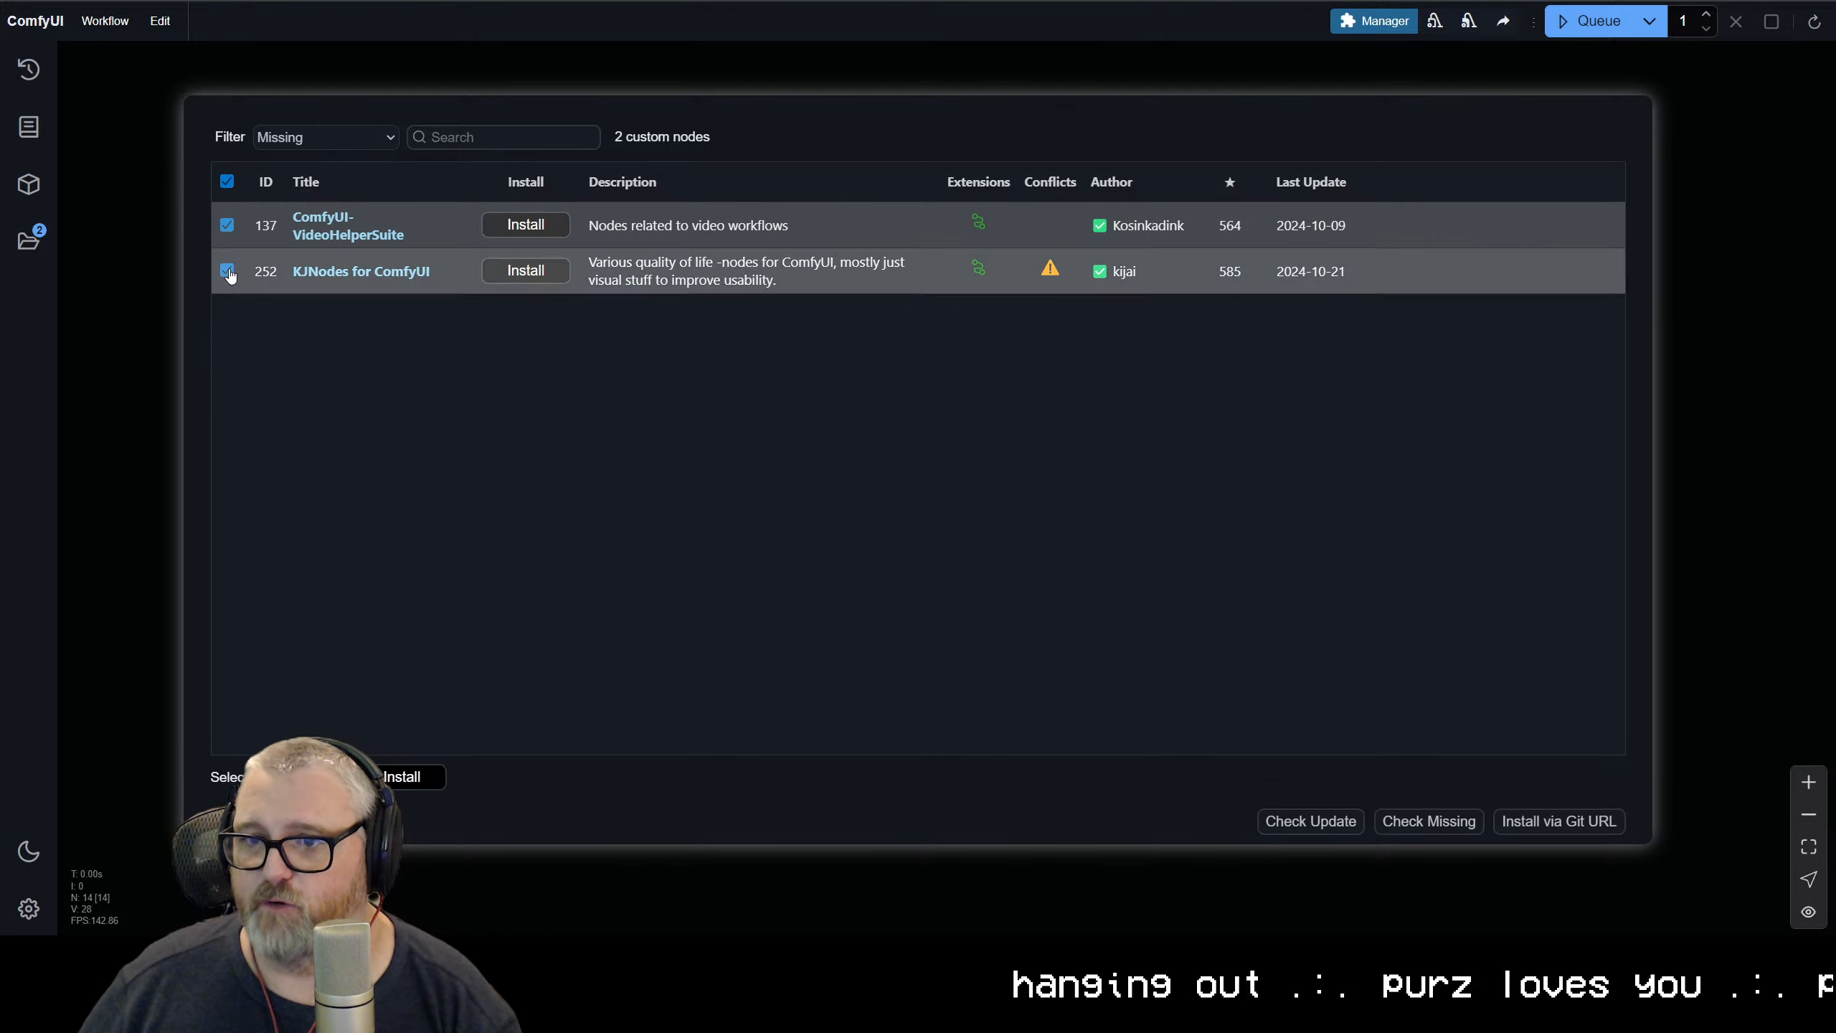
left_click(405, 777)
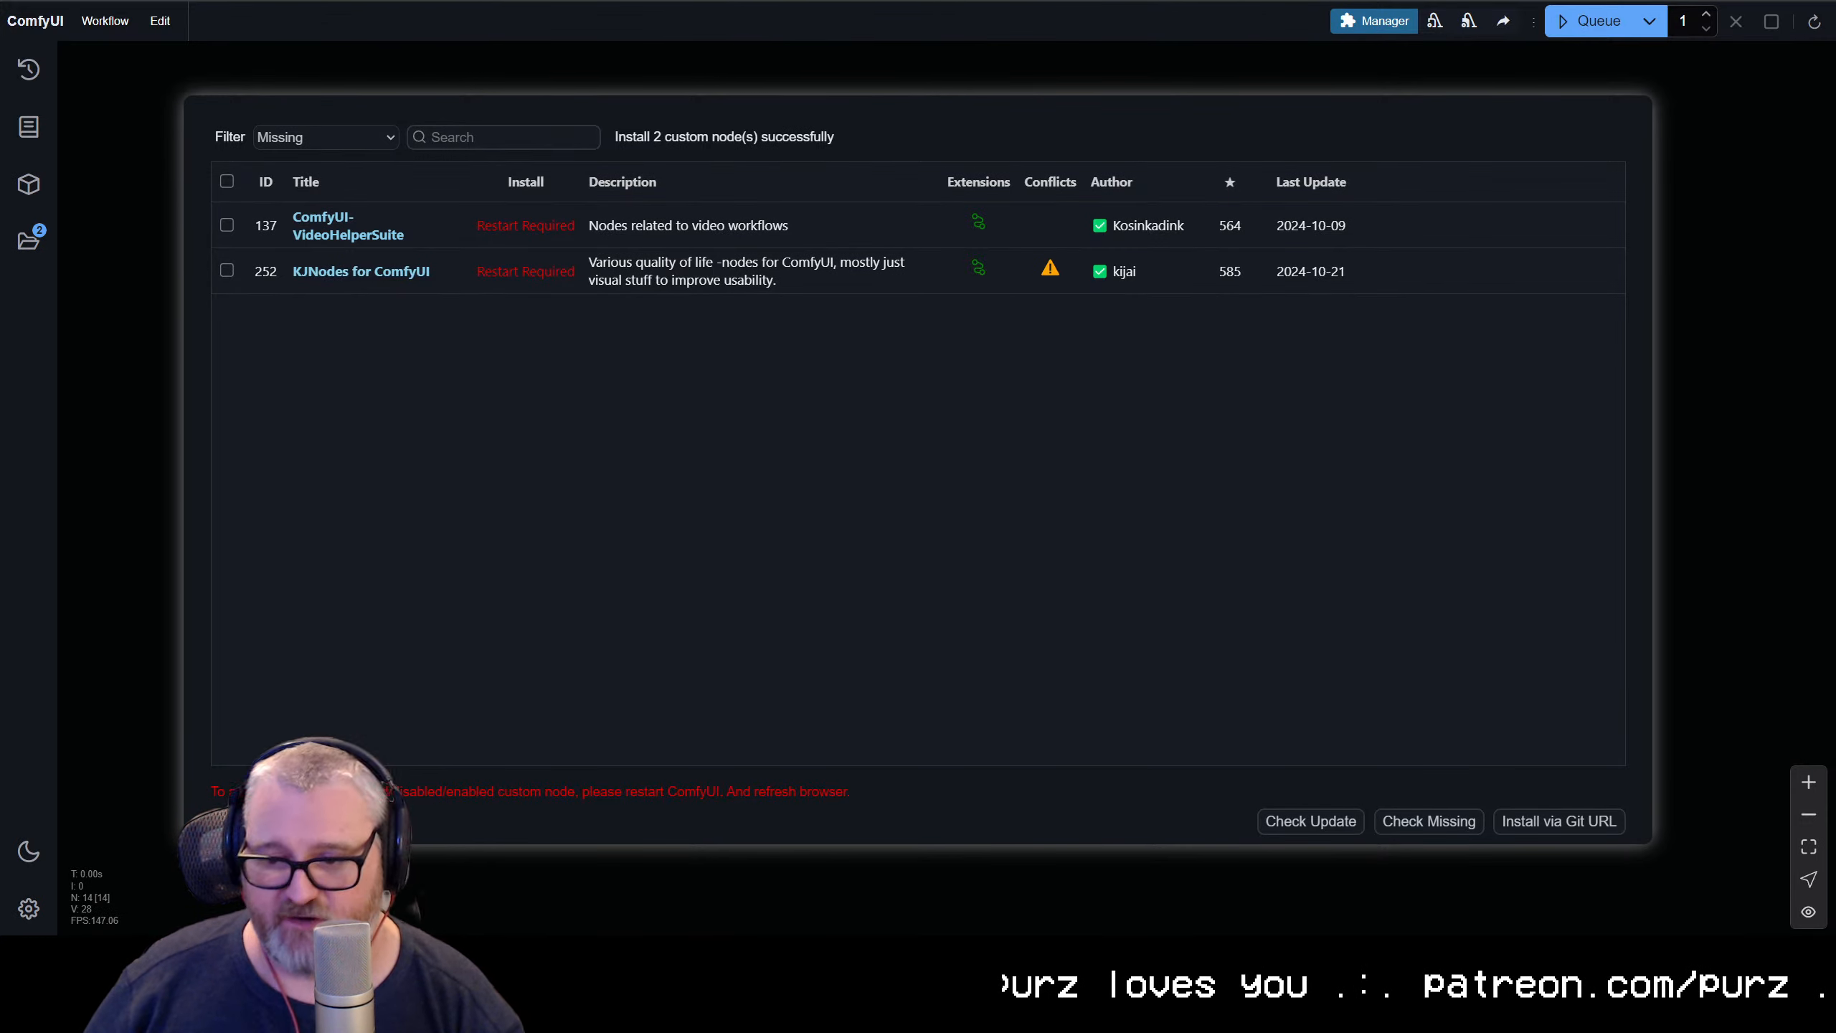
Reboot the ComfyUI server, check its startup log in the JupyterLab terminal and reload the ComfyUI page
left_click(347, 821)
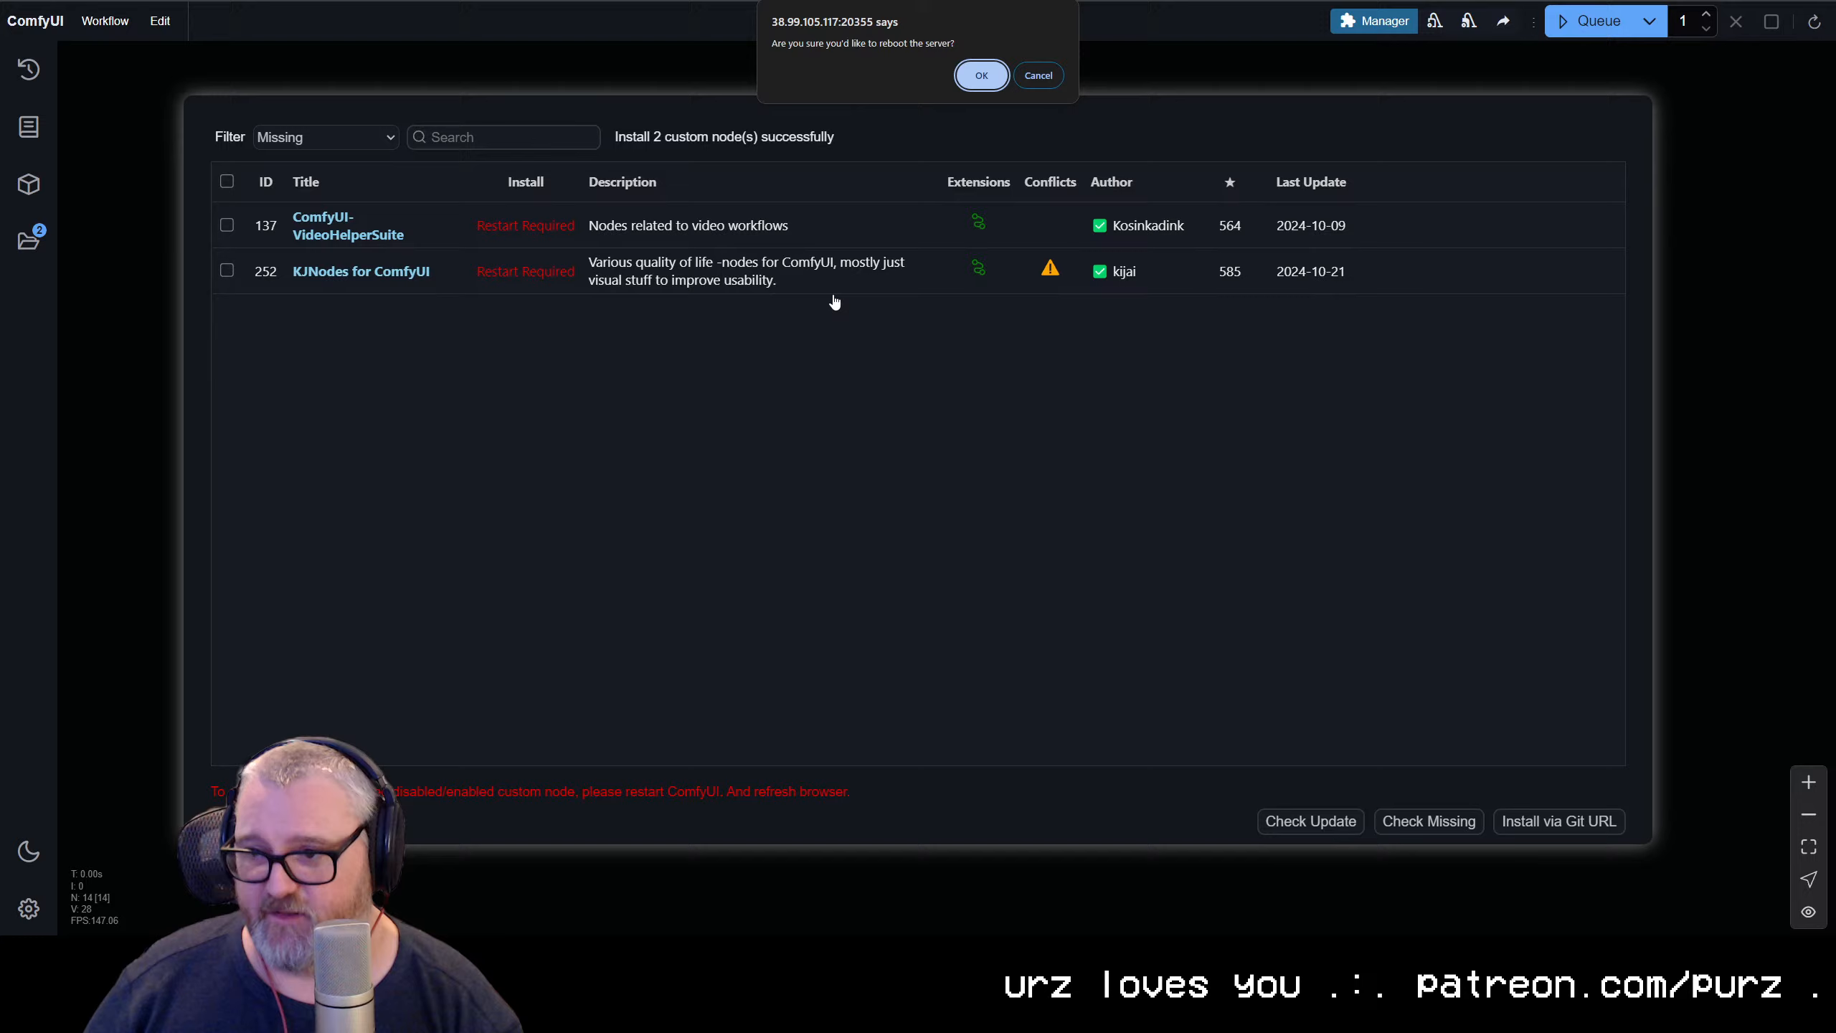
left_click(982, 75)
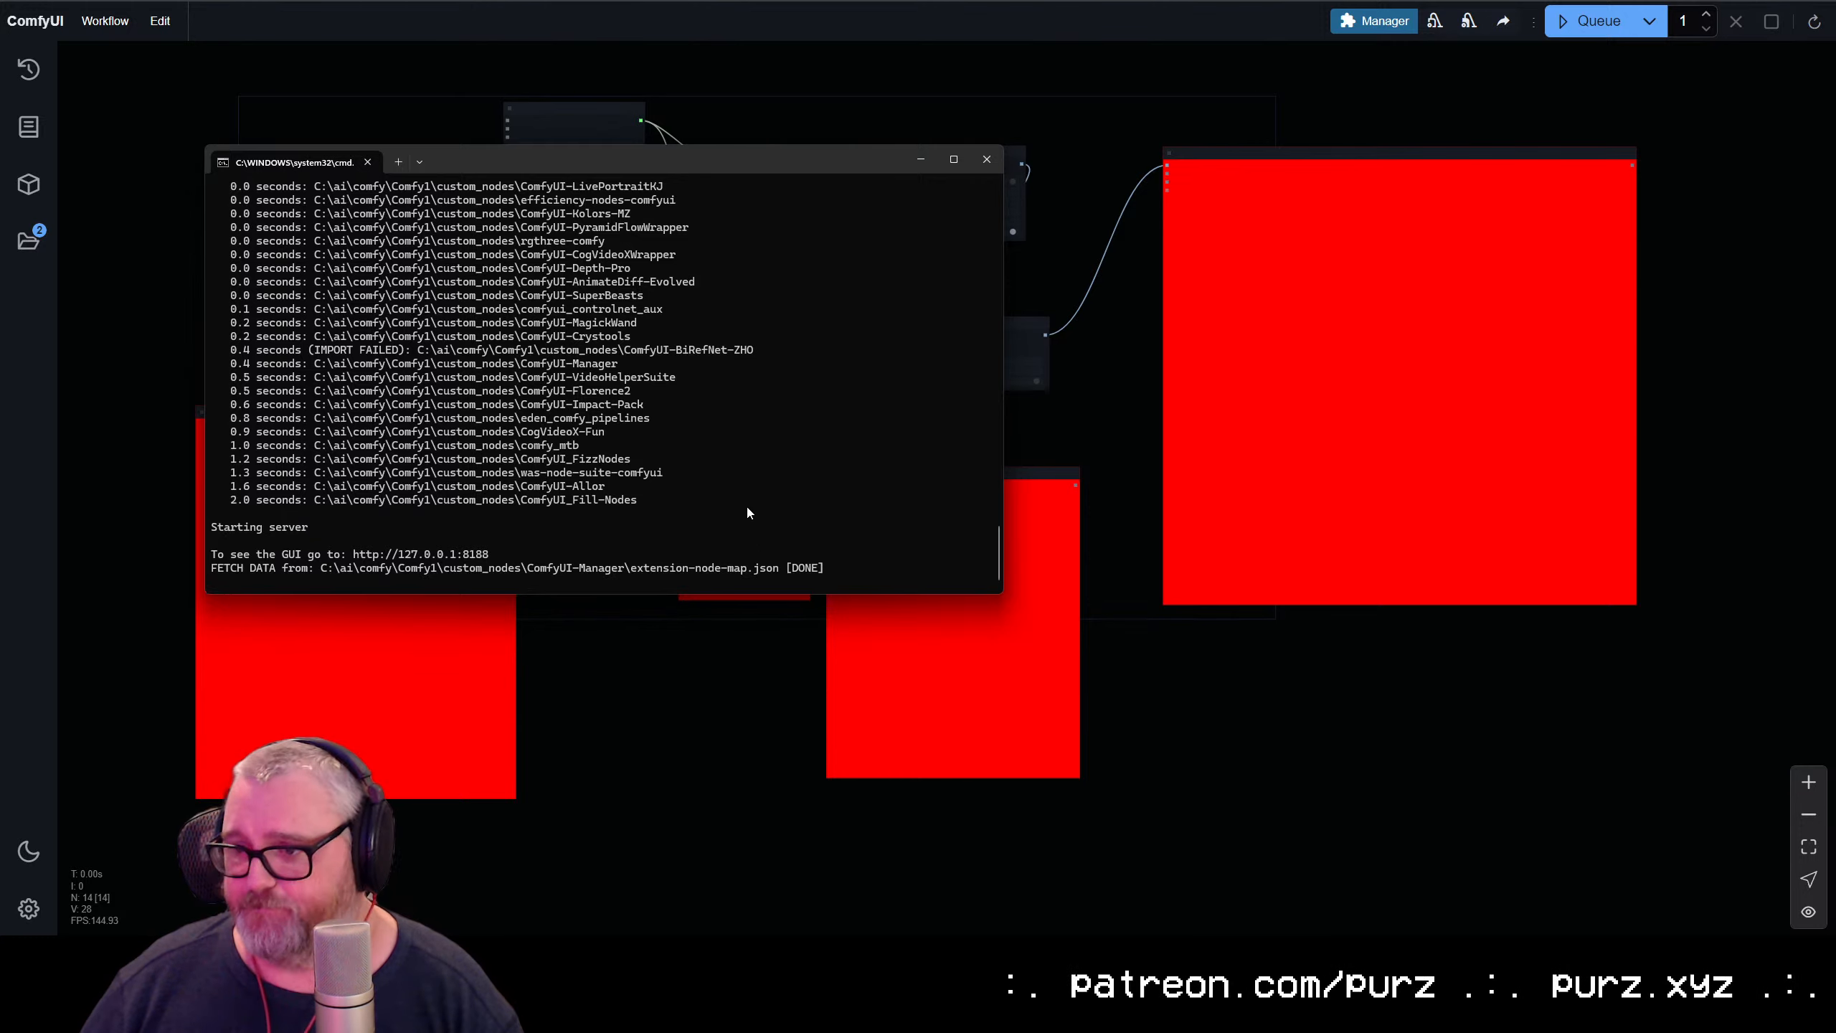
left_click(693, 843)
key("ctrl+Tab")
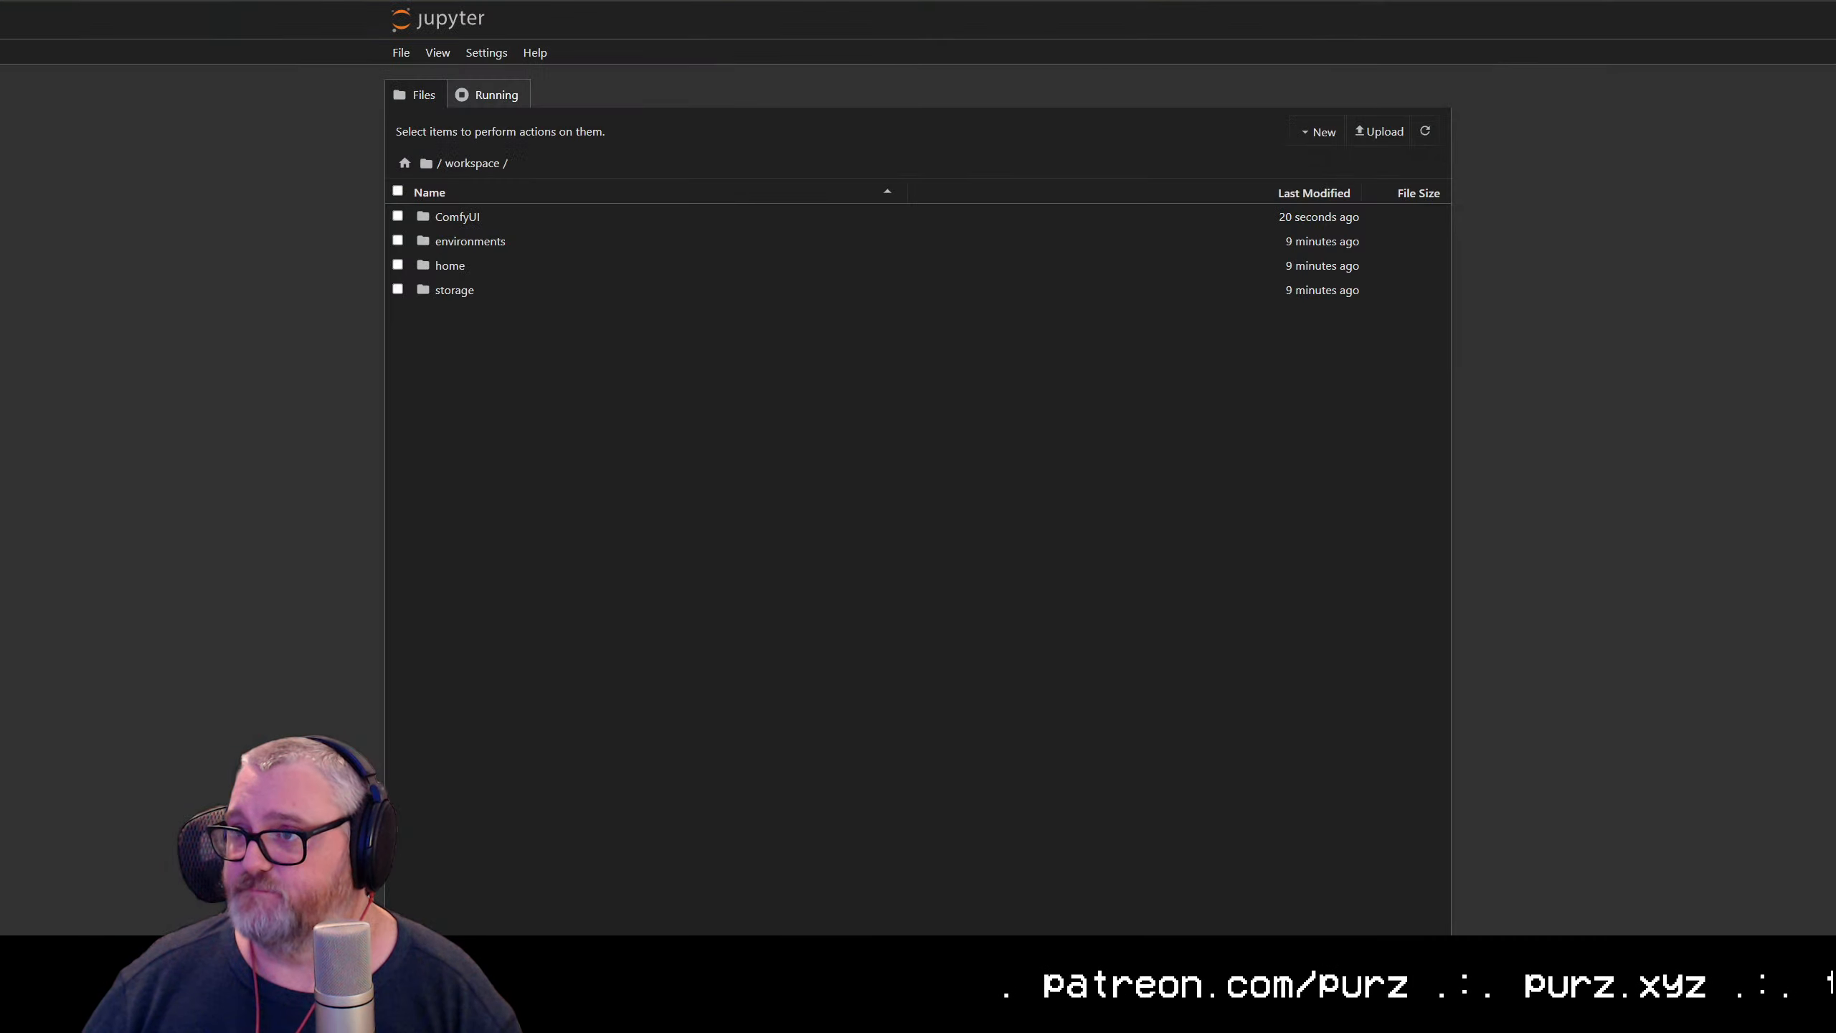
key("ctrl+shift+Tab")
key("ctrl+Tab")
key("ctrl+Tab")
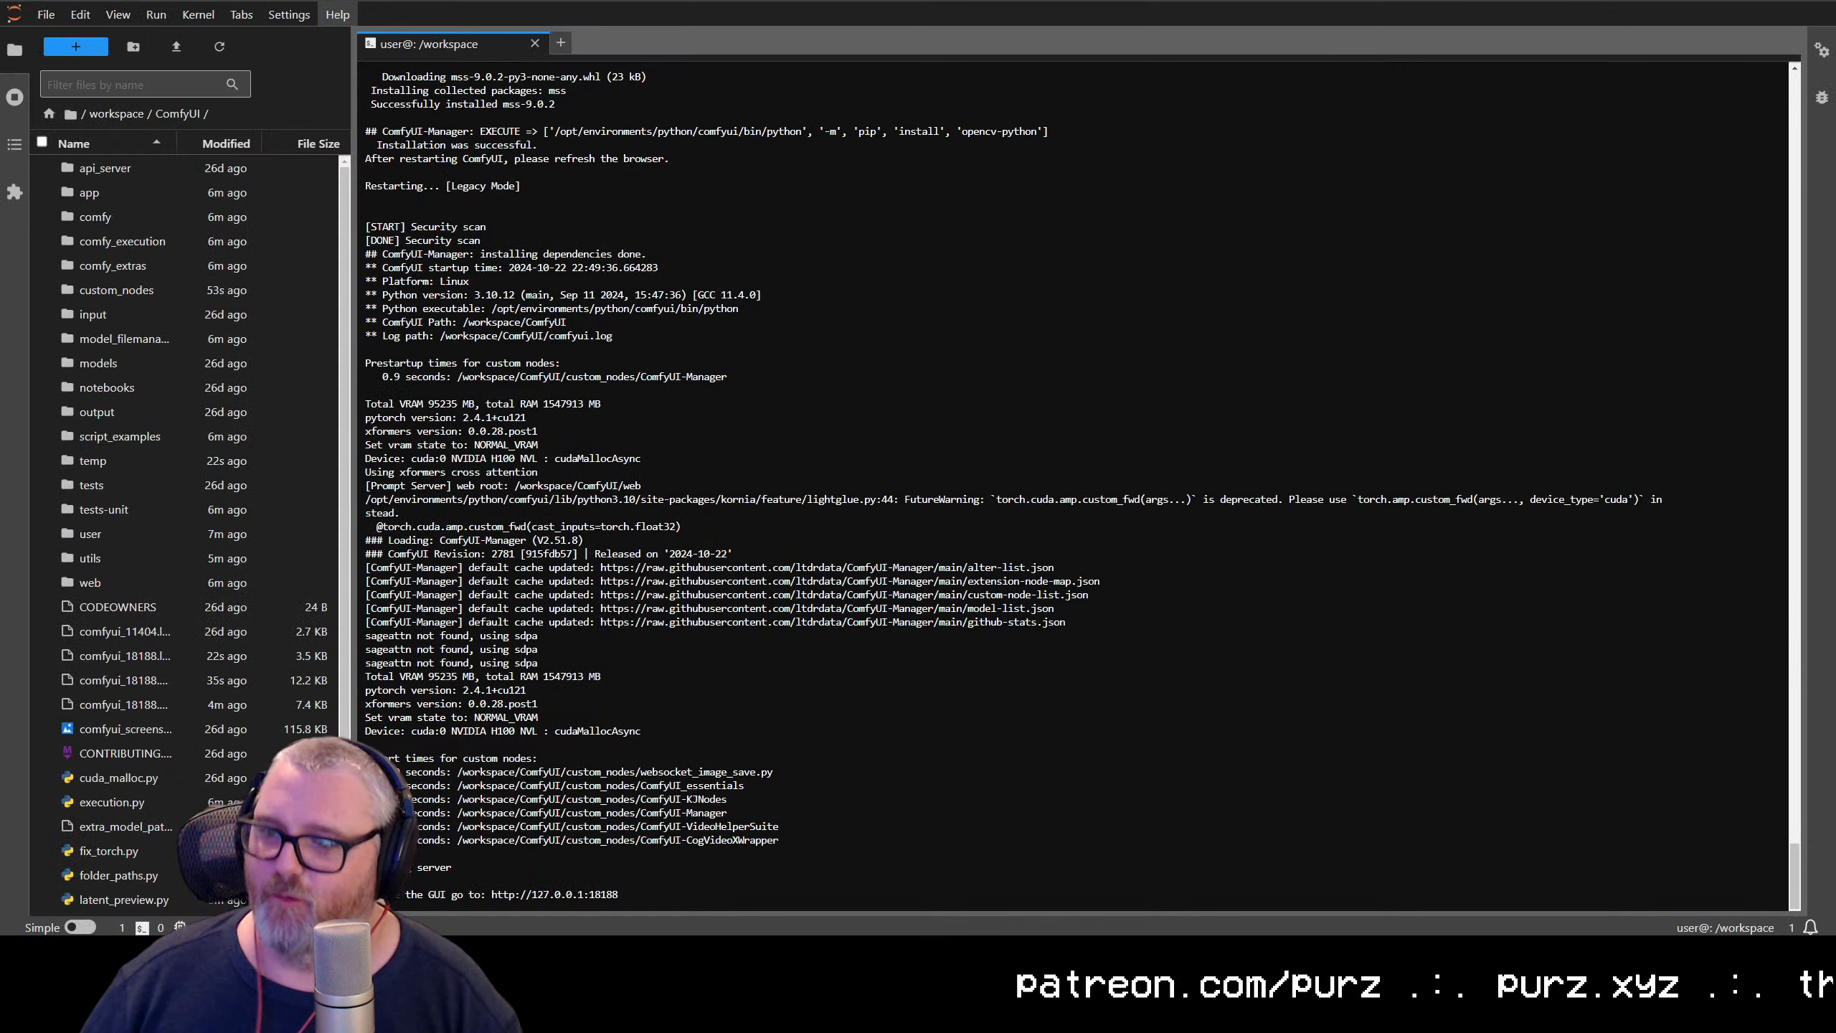
key("ctrl+Tab")
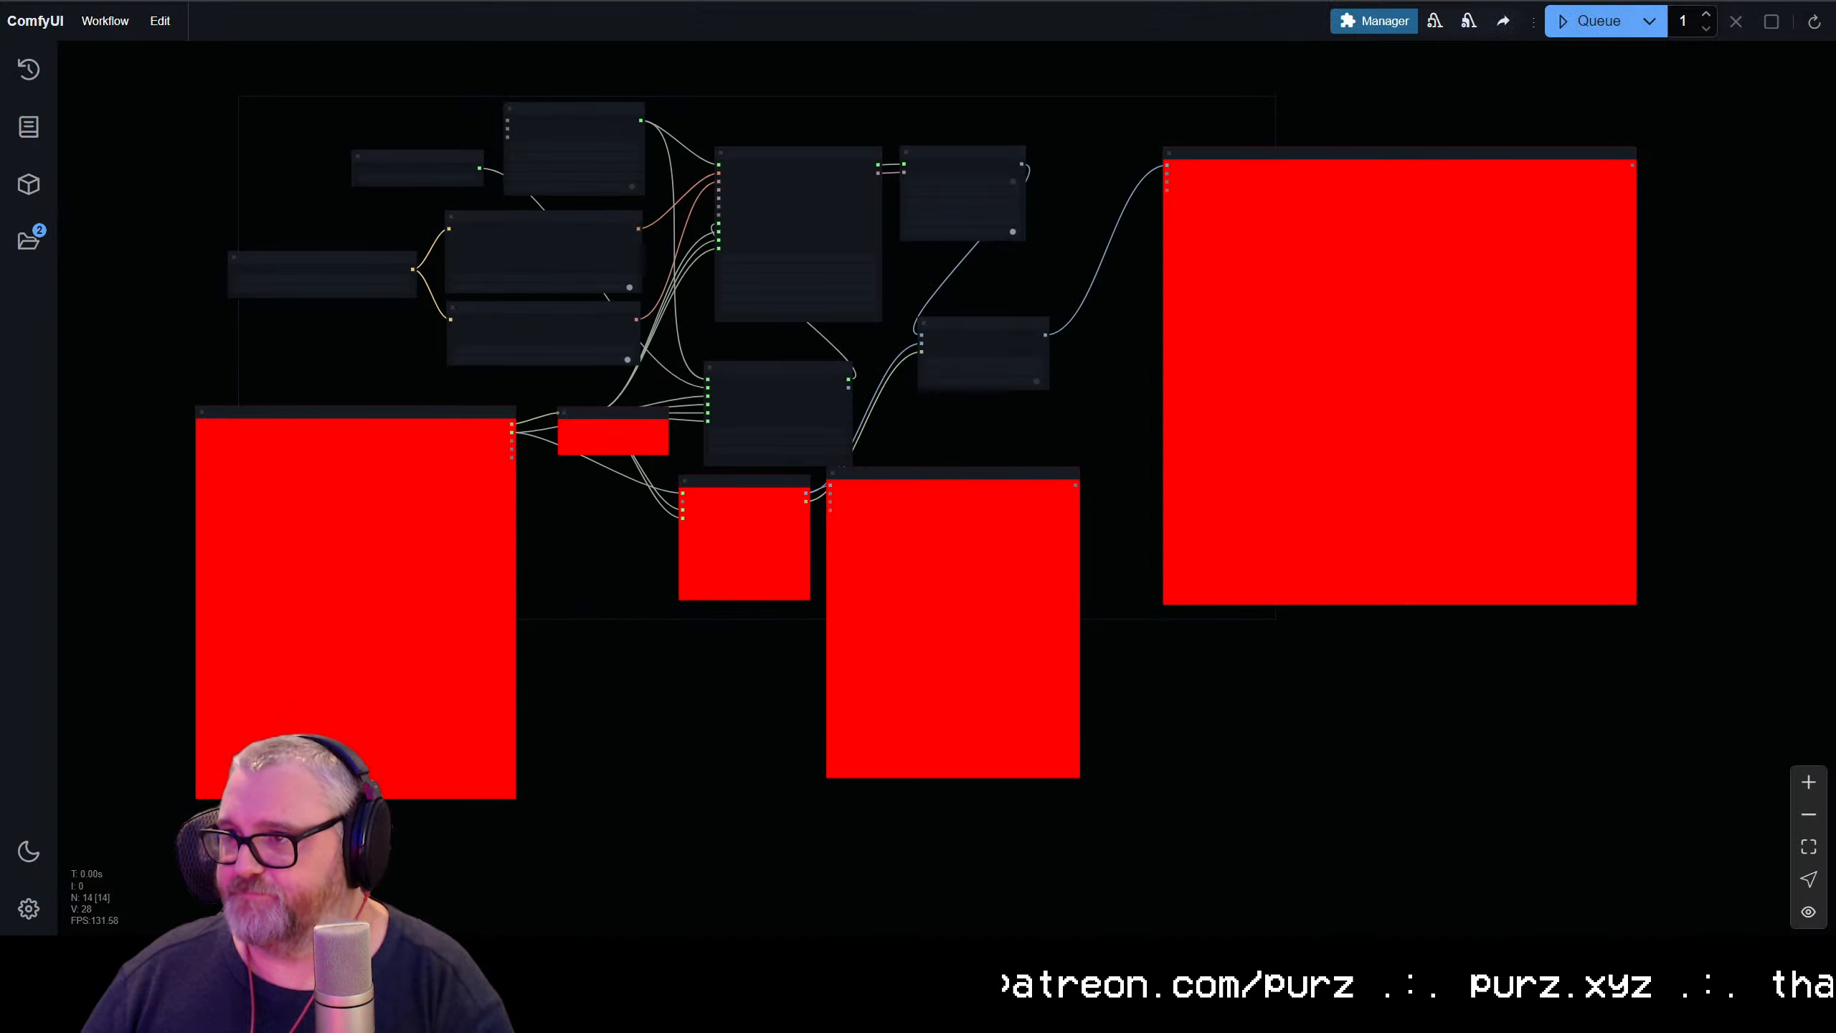
key("ctrl+shift+Tab")
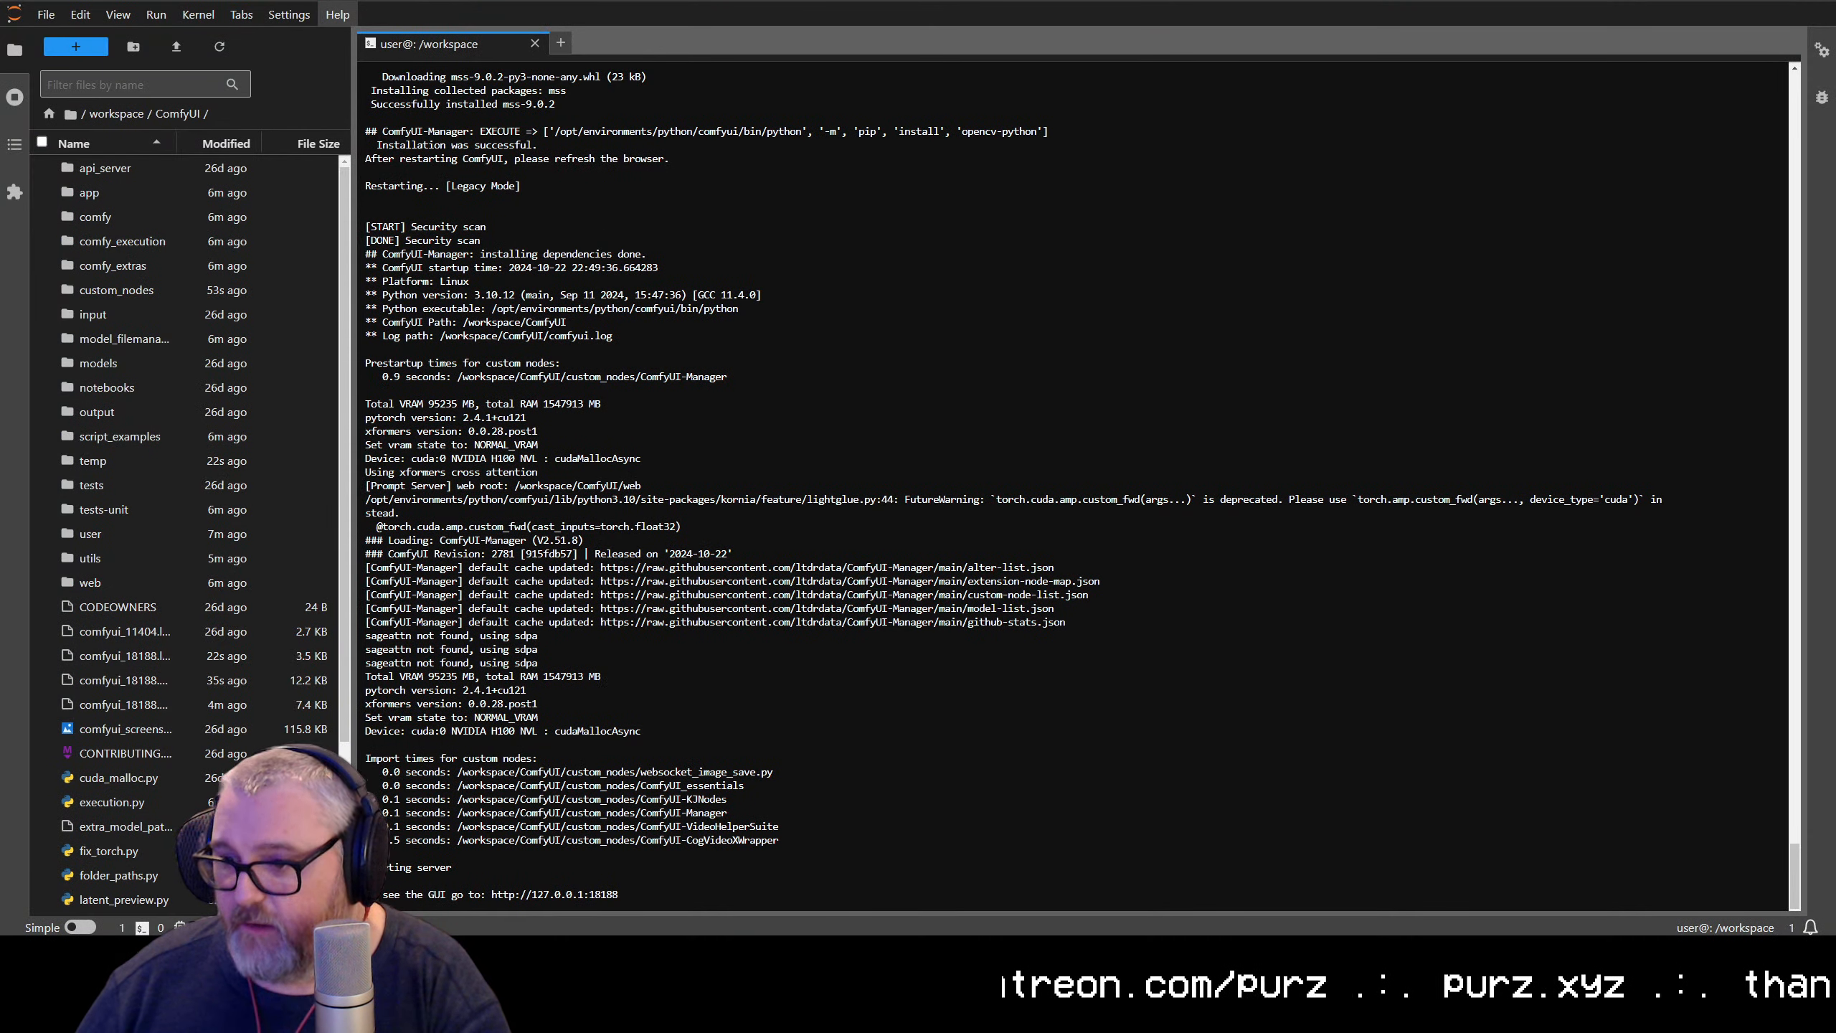
key("ctrl+Tab")
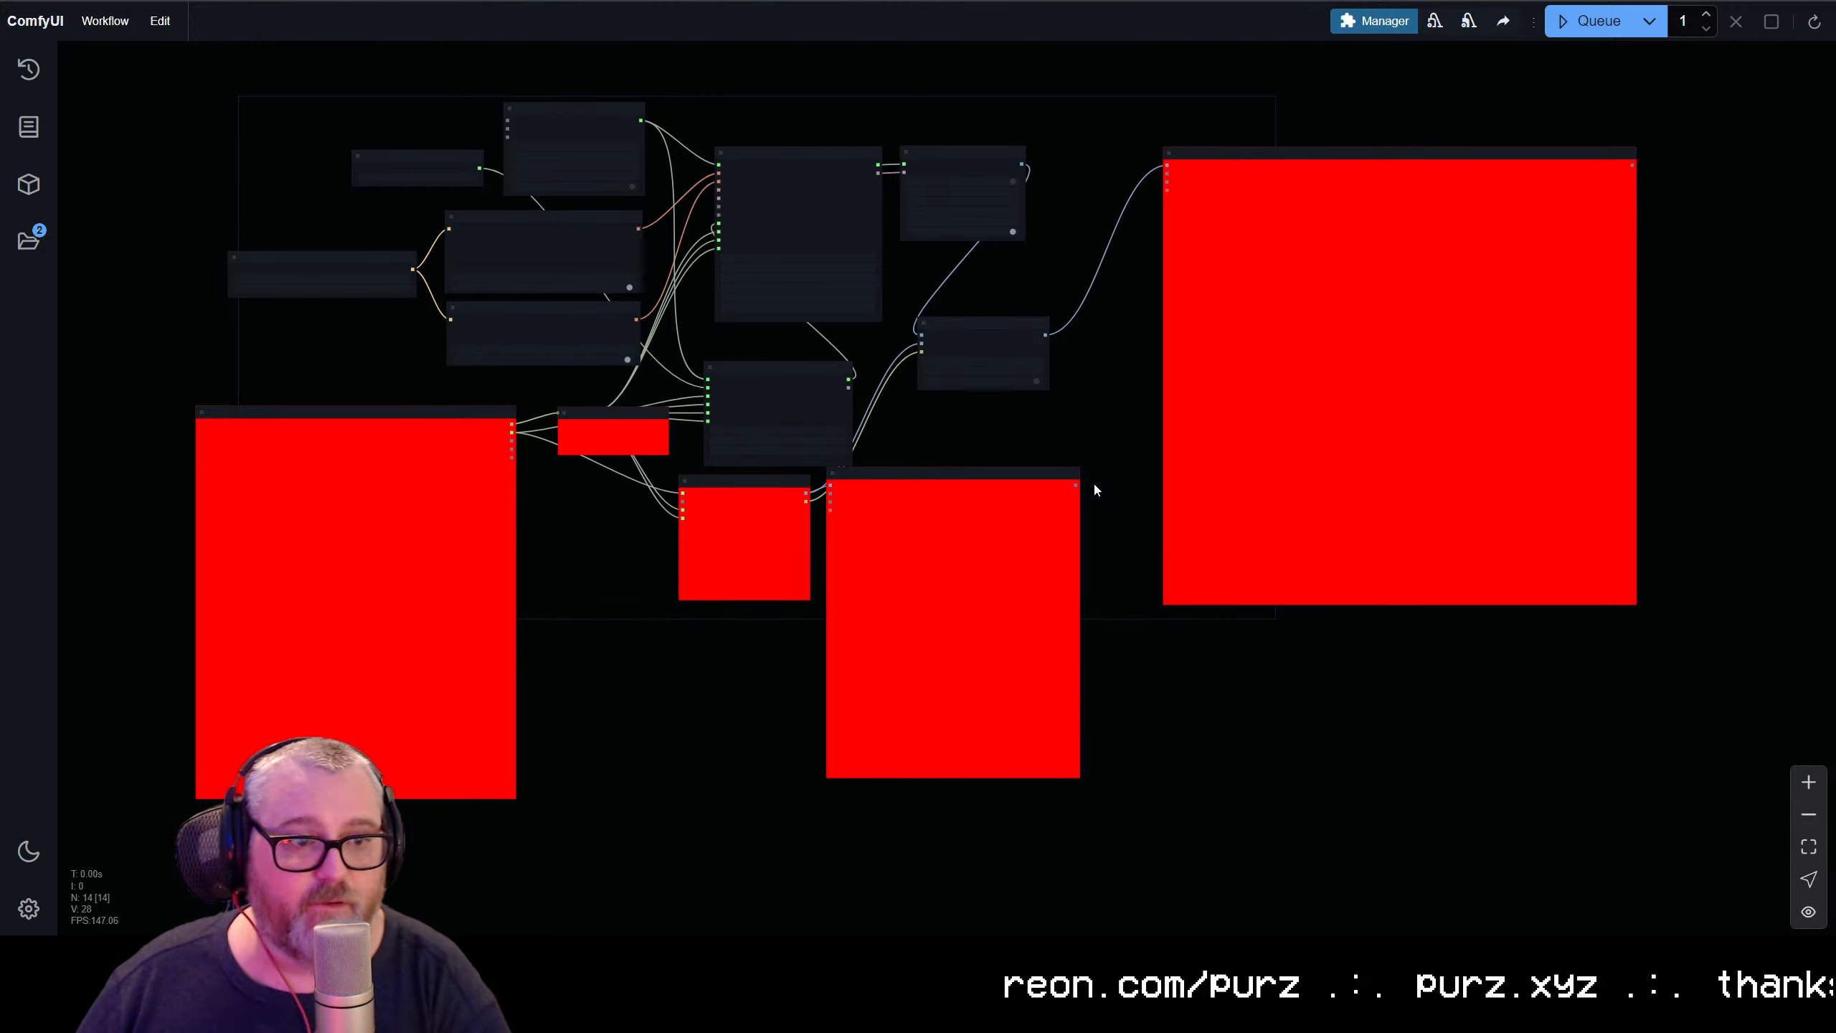
key("F5")
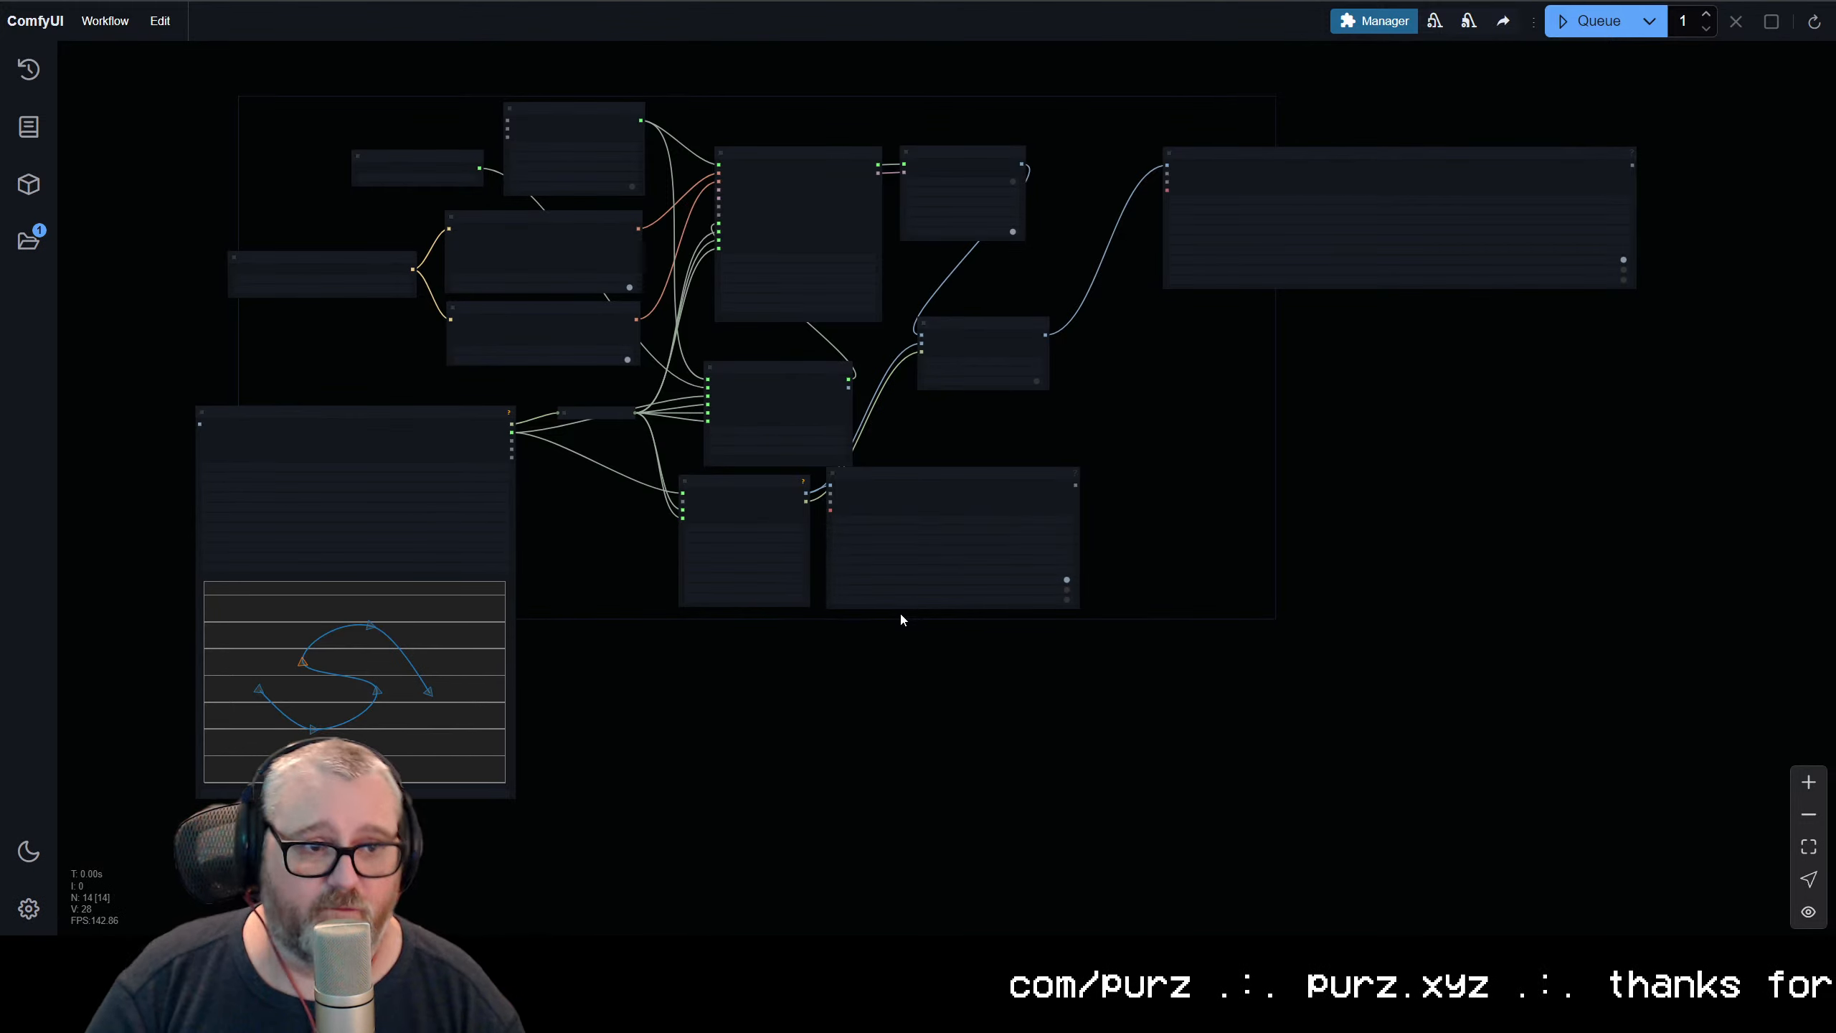
Examine the Load CLIP node to see which text encoder file and type the workflow requires
scroll(788, 455, "up", 5)
left_click_drag(145, 145, 809, 351)
scroll(602, 290, "up", 1)
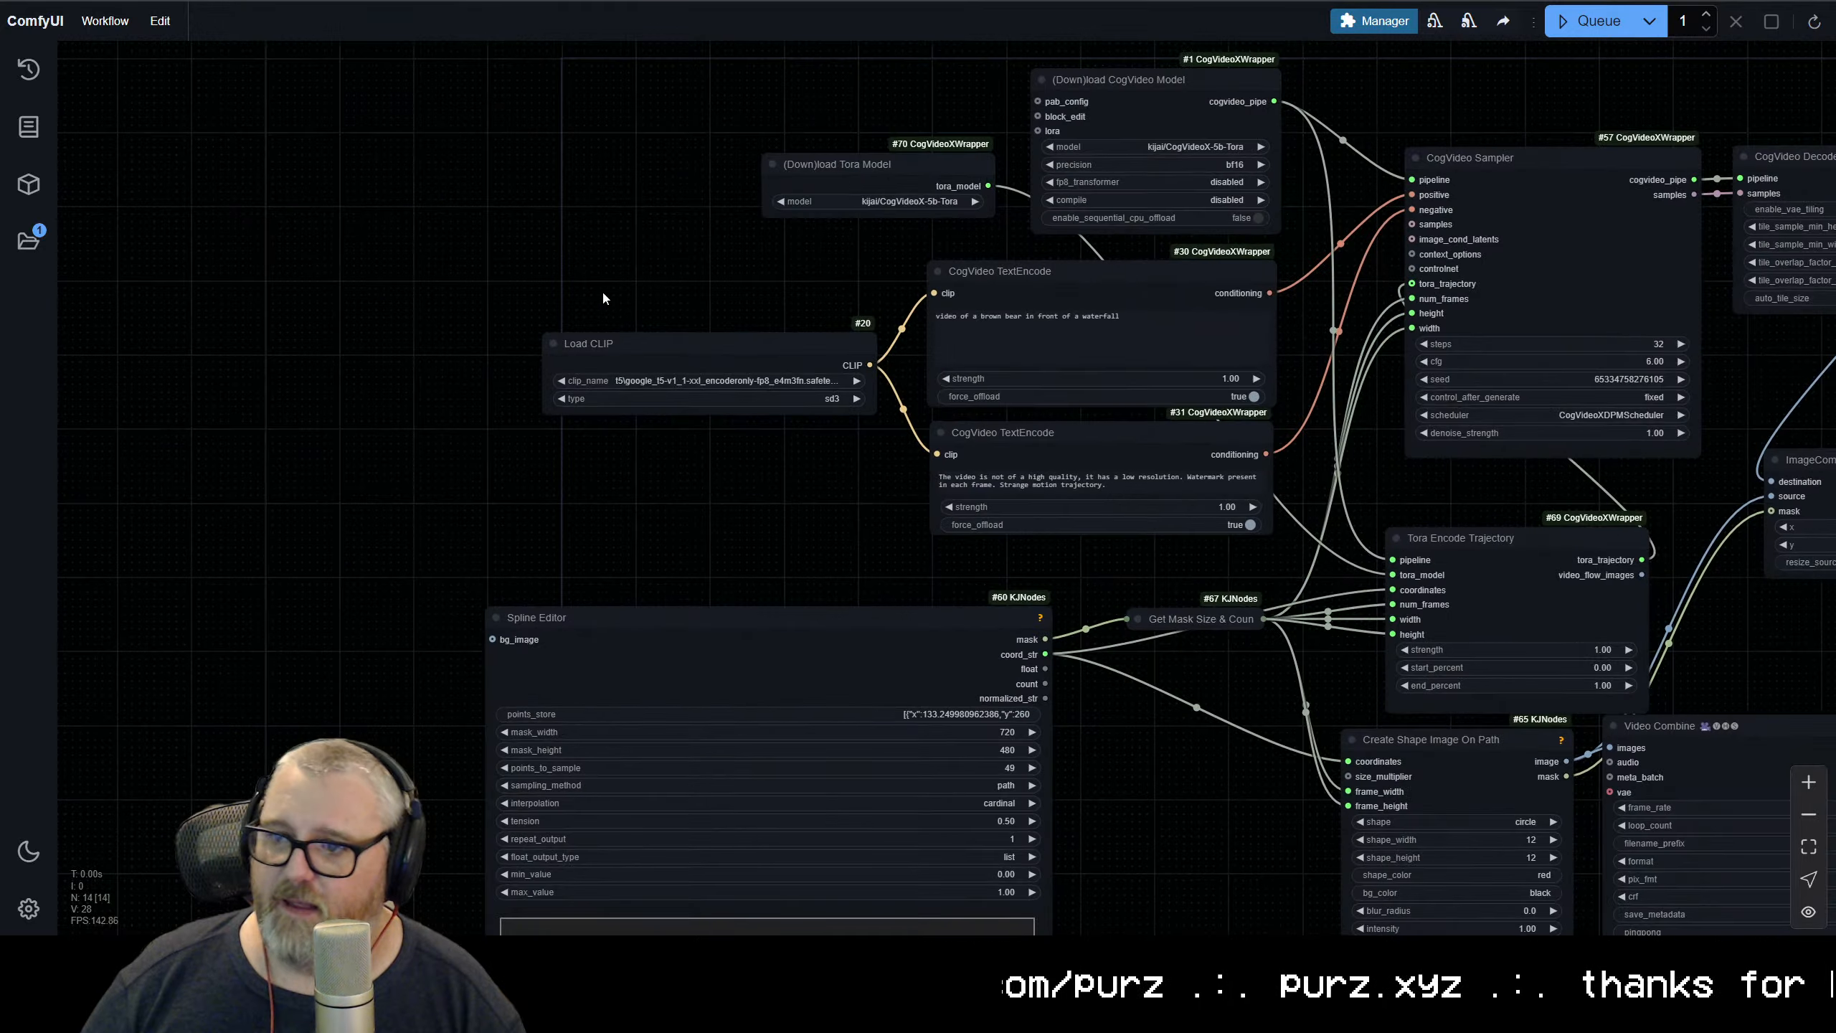
scroll(682, 344, "up", 6)
left_click(711, 399)
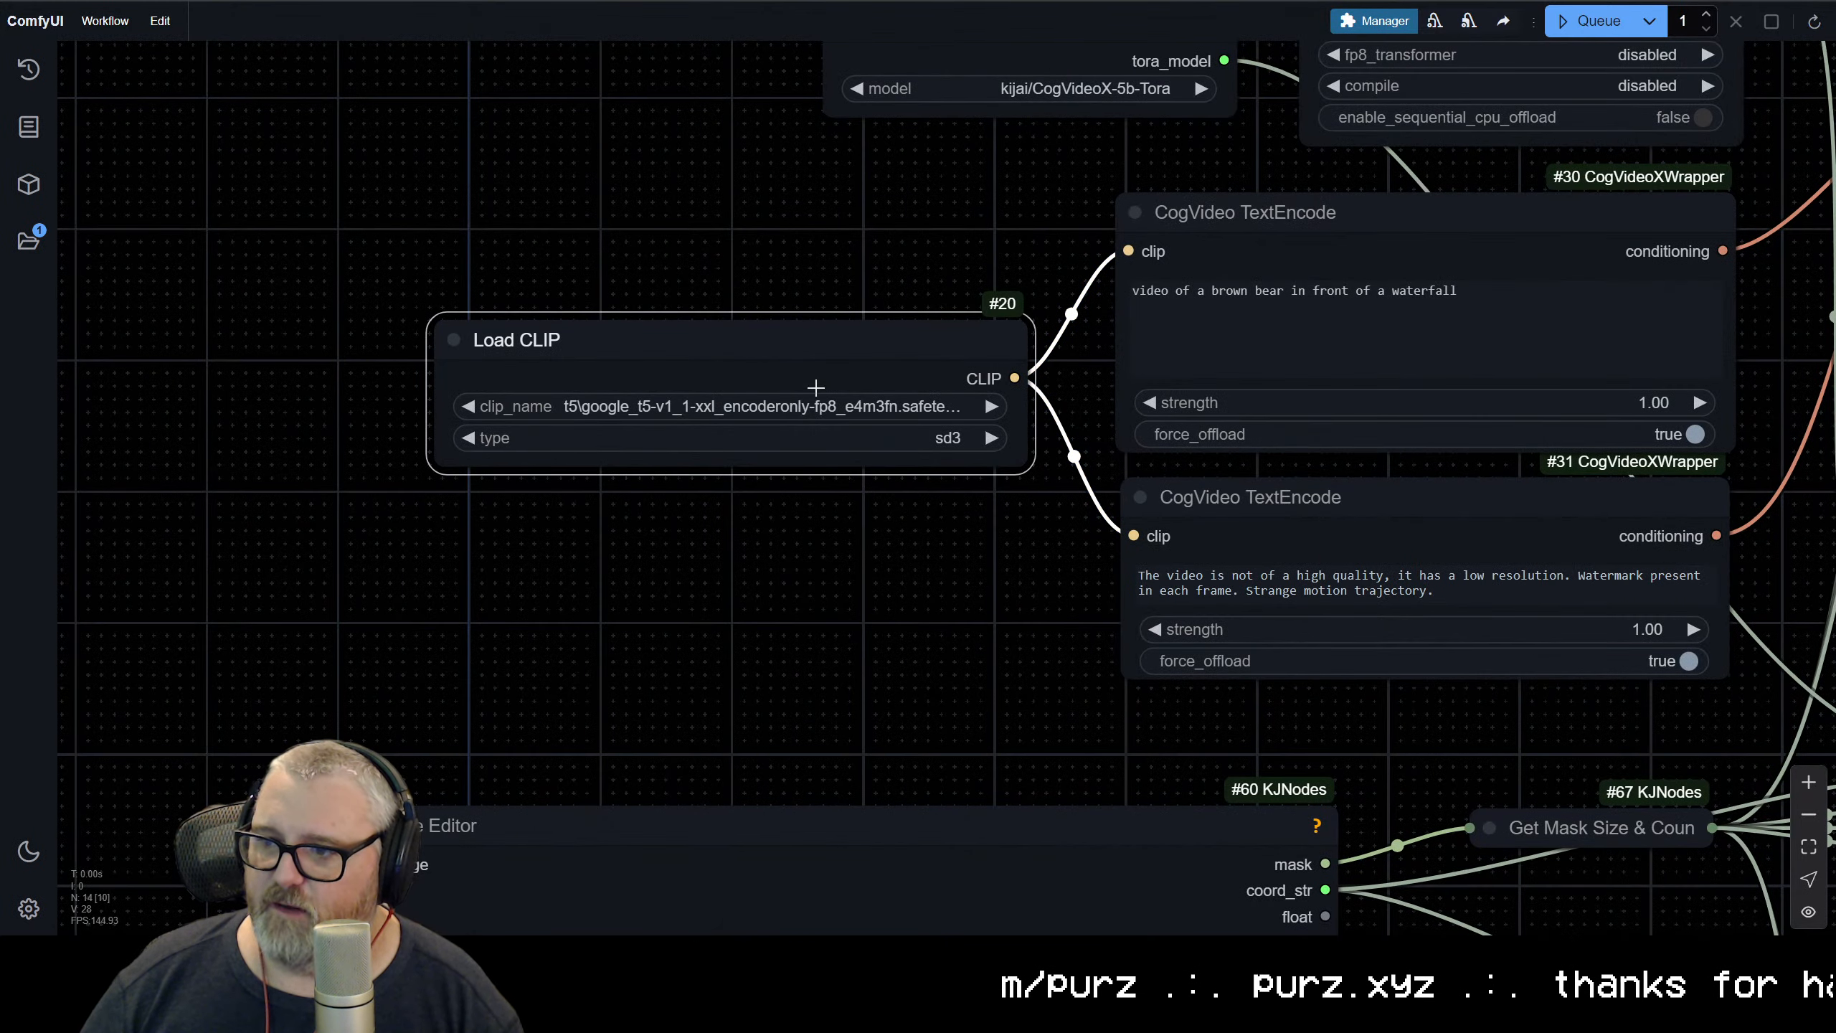
scroll(1071, 542, "down", 5)
scroll(740, 450, "up", 6)
left_click_drag(856, 551, 609, 753)
scroll(629, 673, "up", 7)
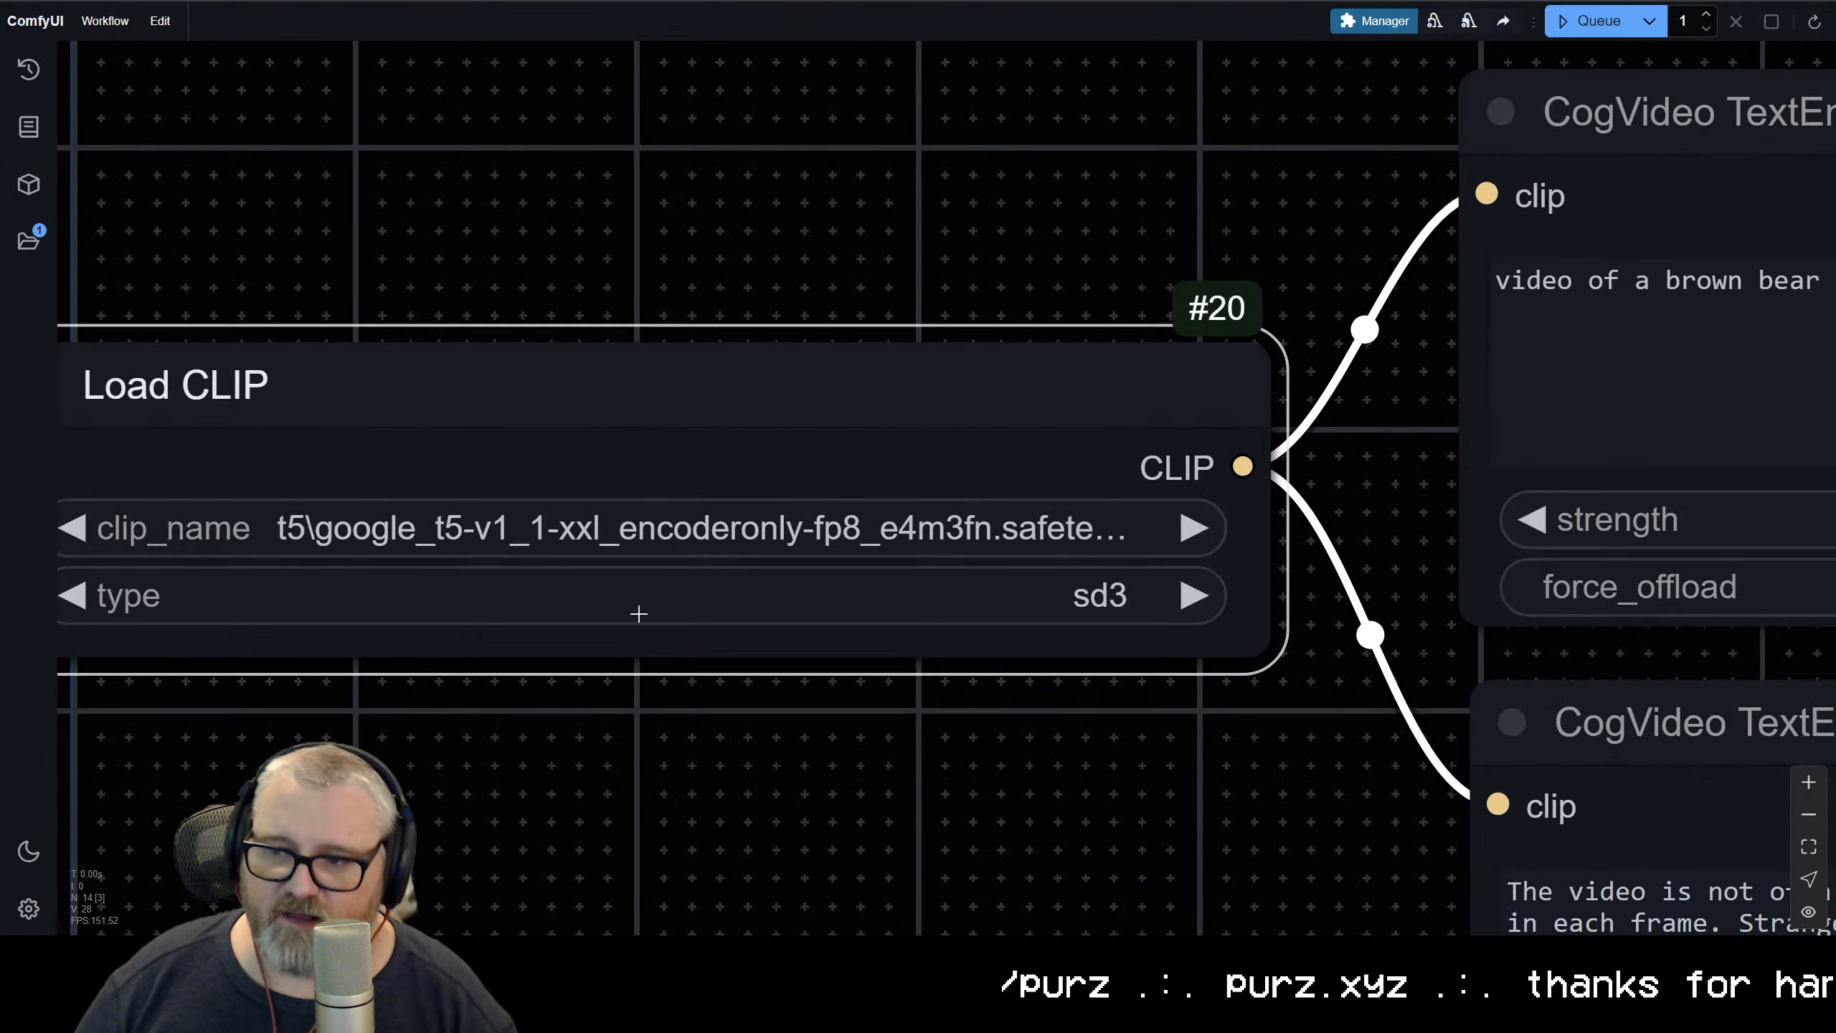
scroll(639, 614, "down", 4)
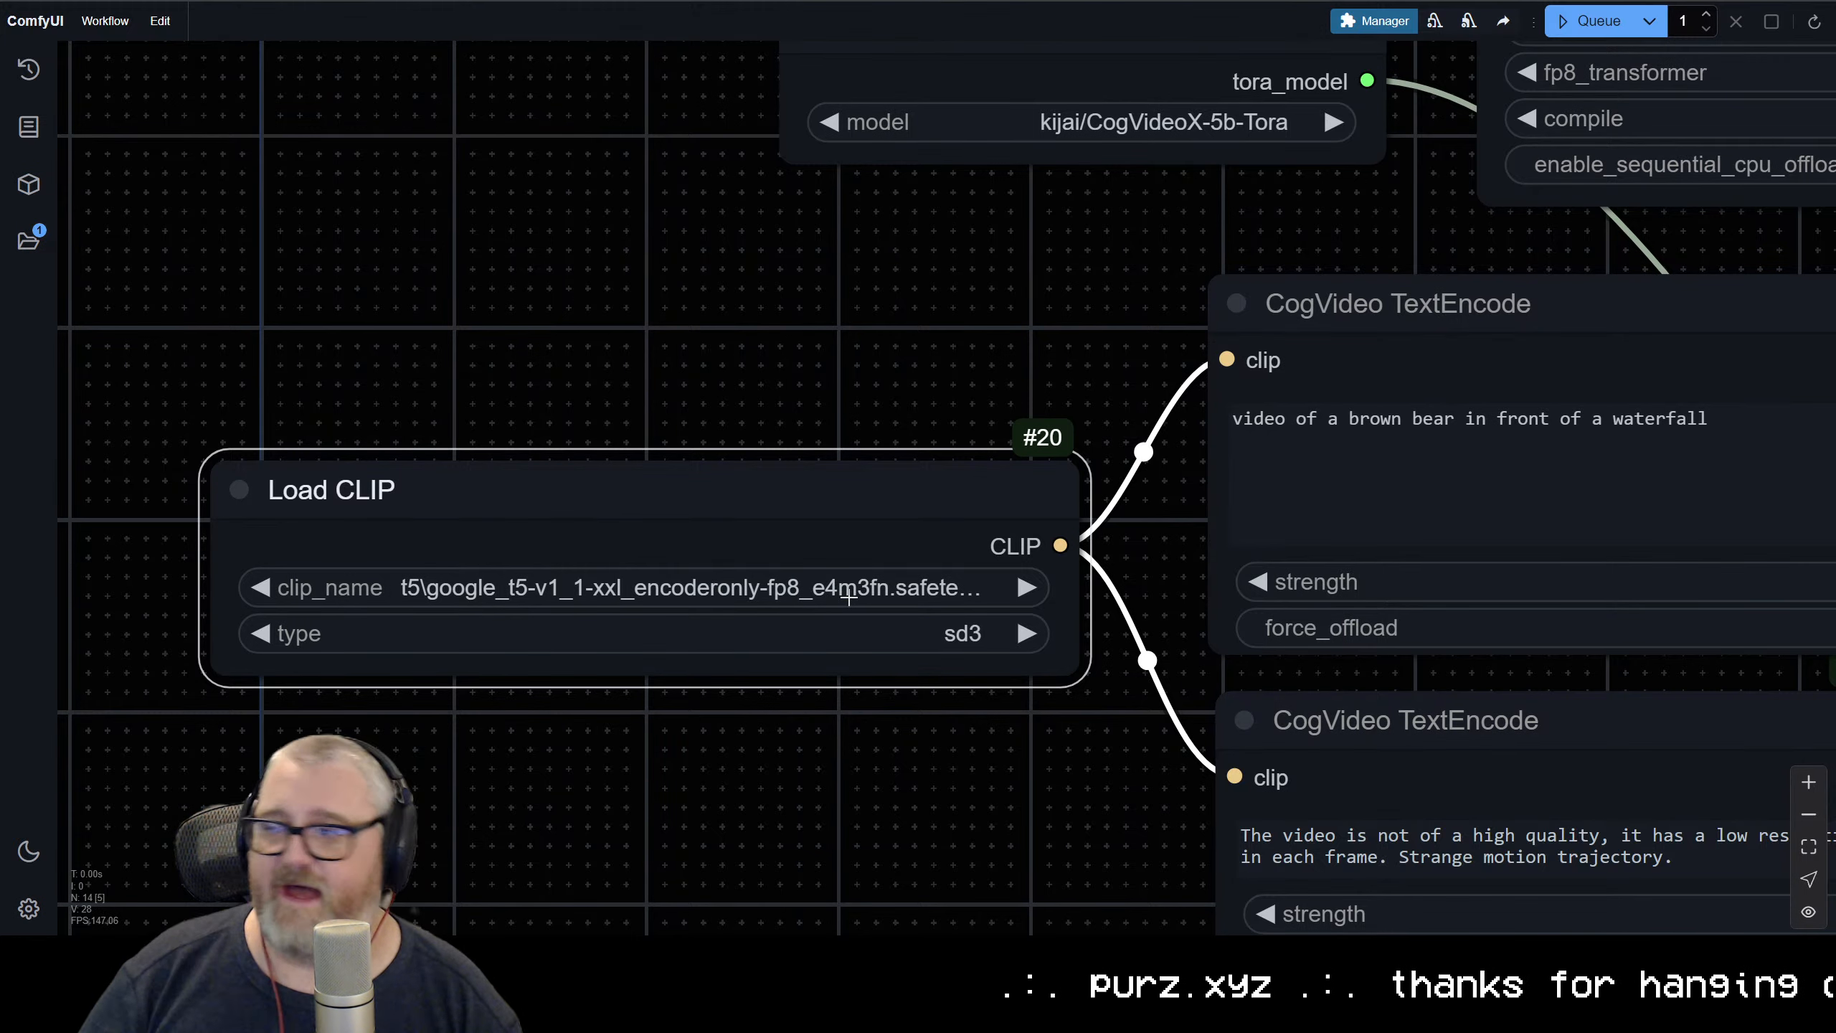
Search the model manager for t5 and install google-t5/t5-v1_1-xxl_encoderonly-fp8_e4m3fn
left_click(1349, 23)
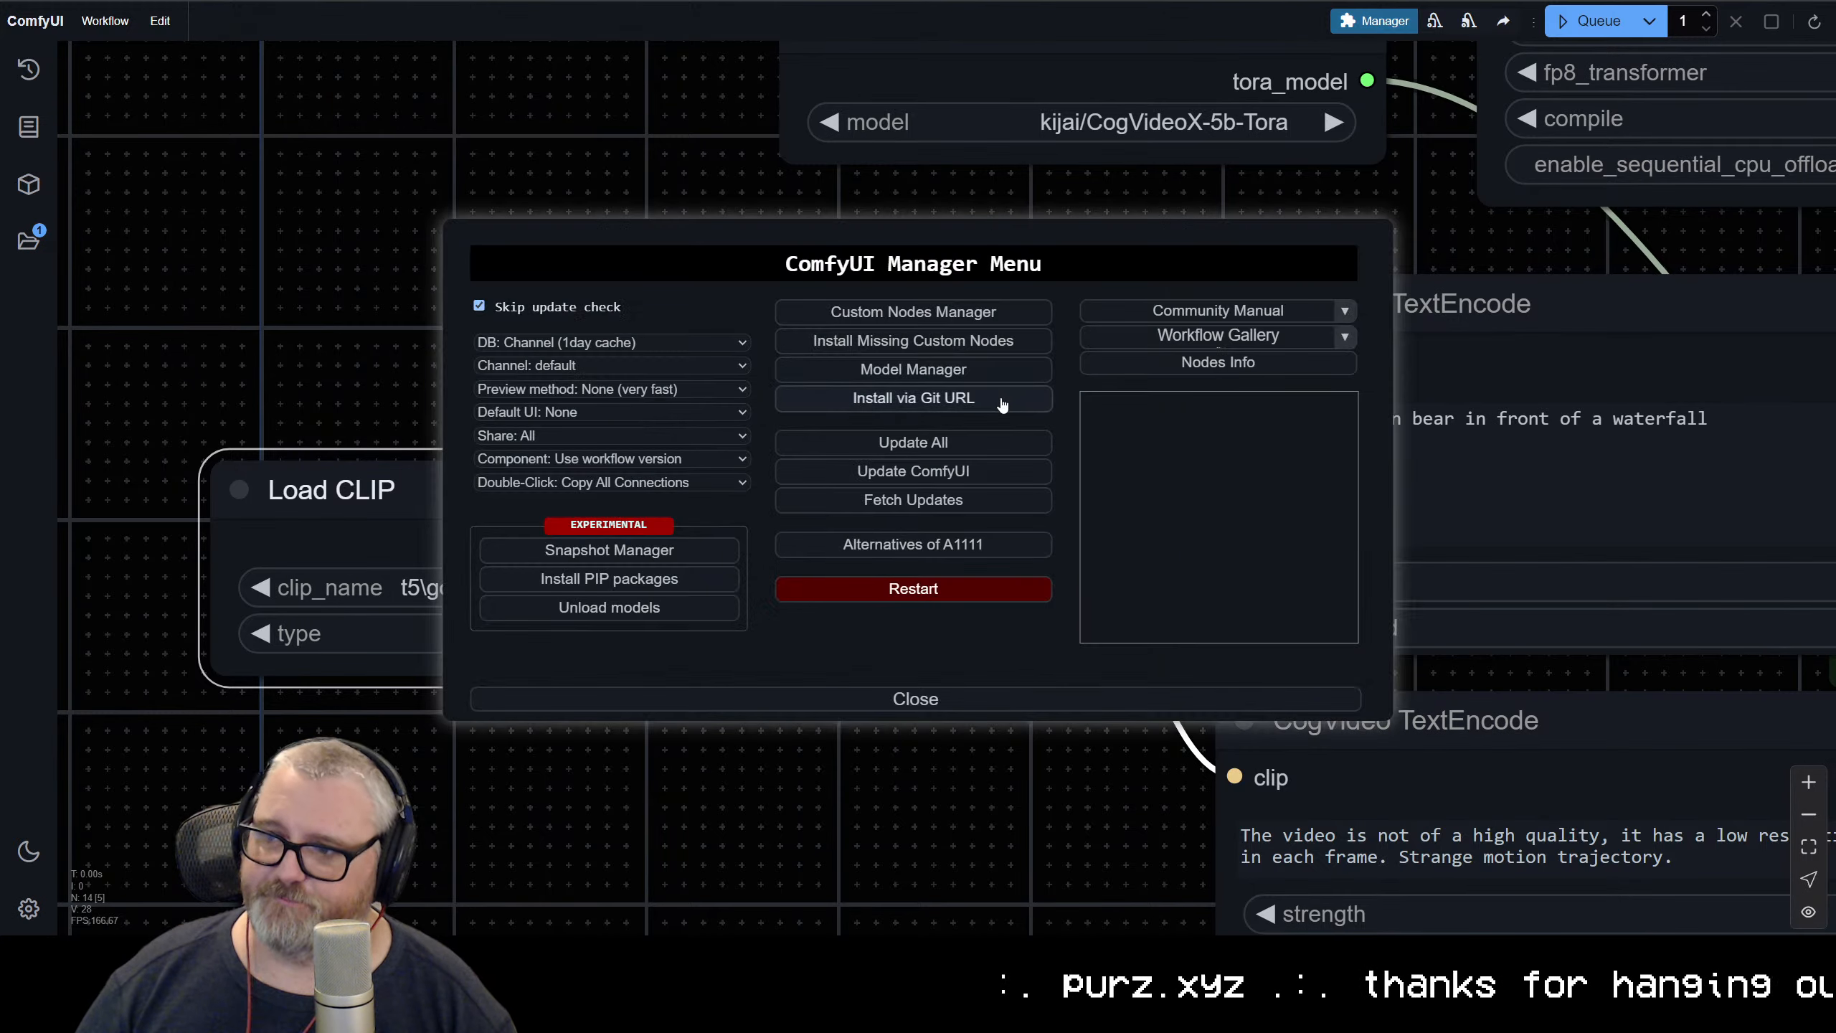
left_click(939, 369)
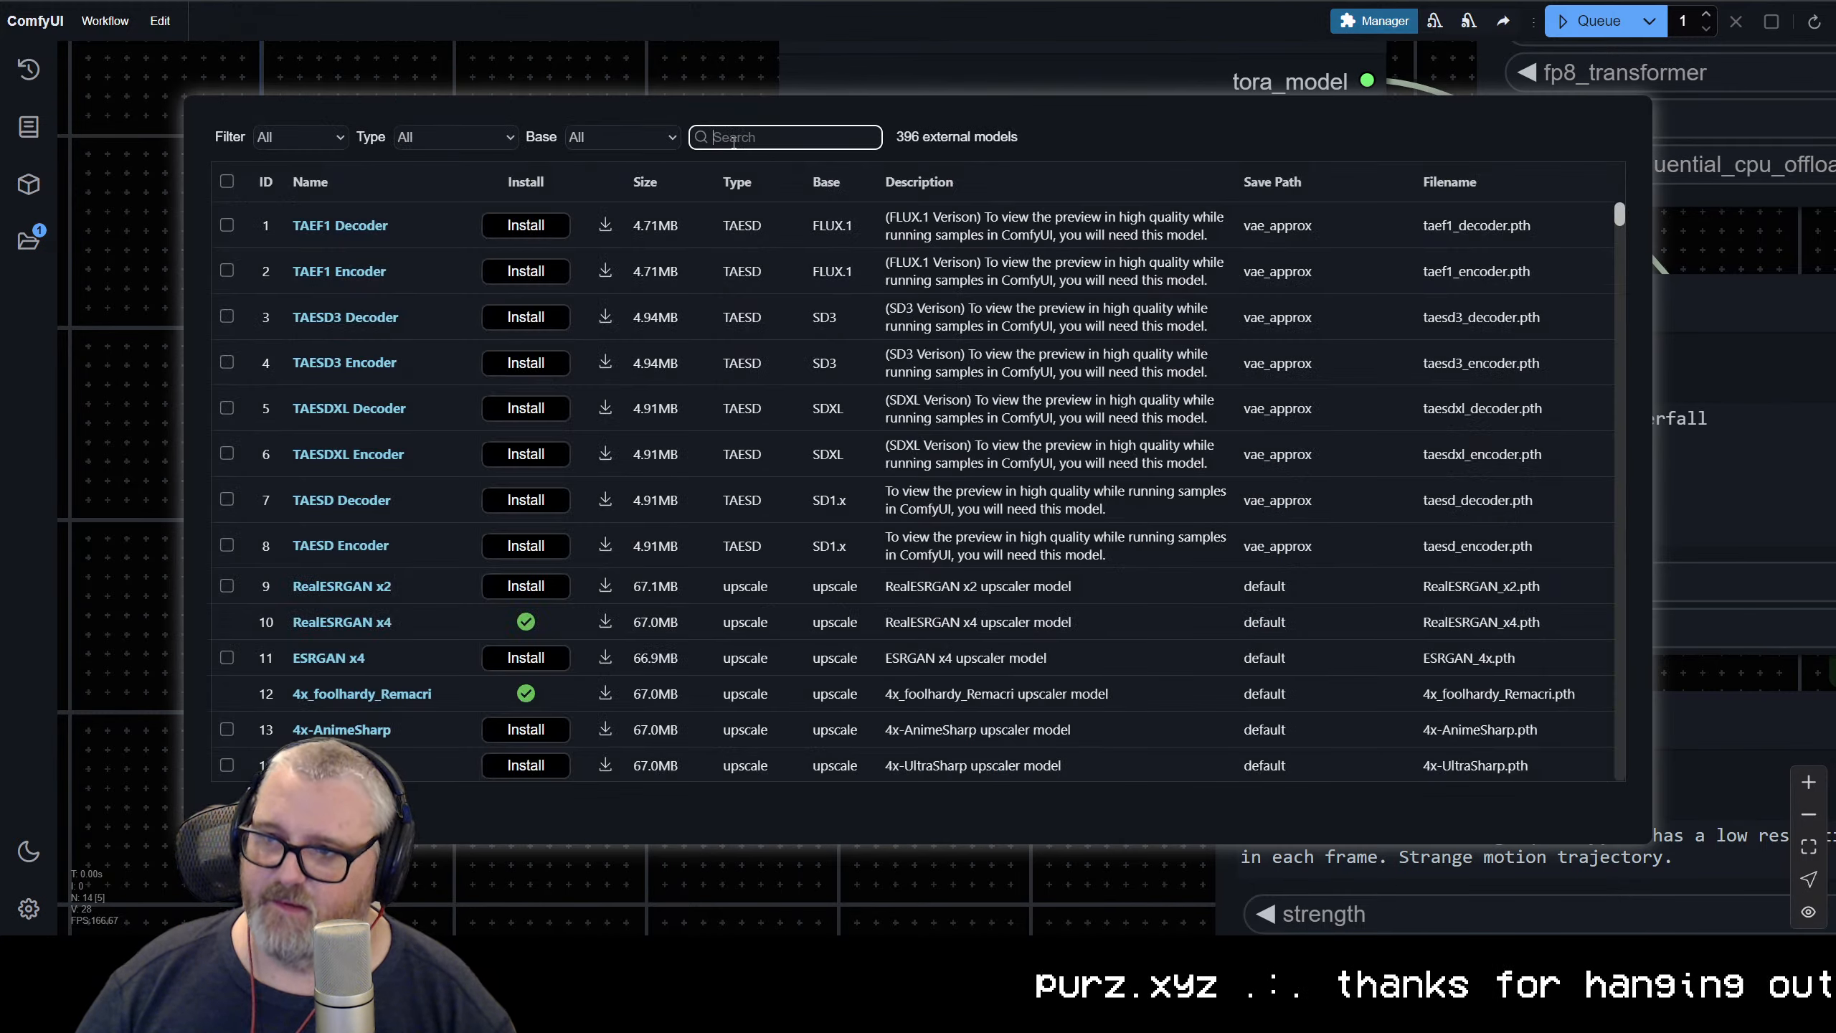
type("t5")
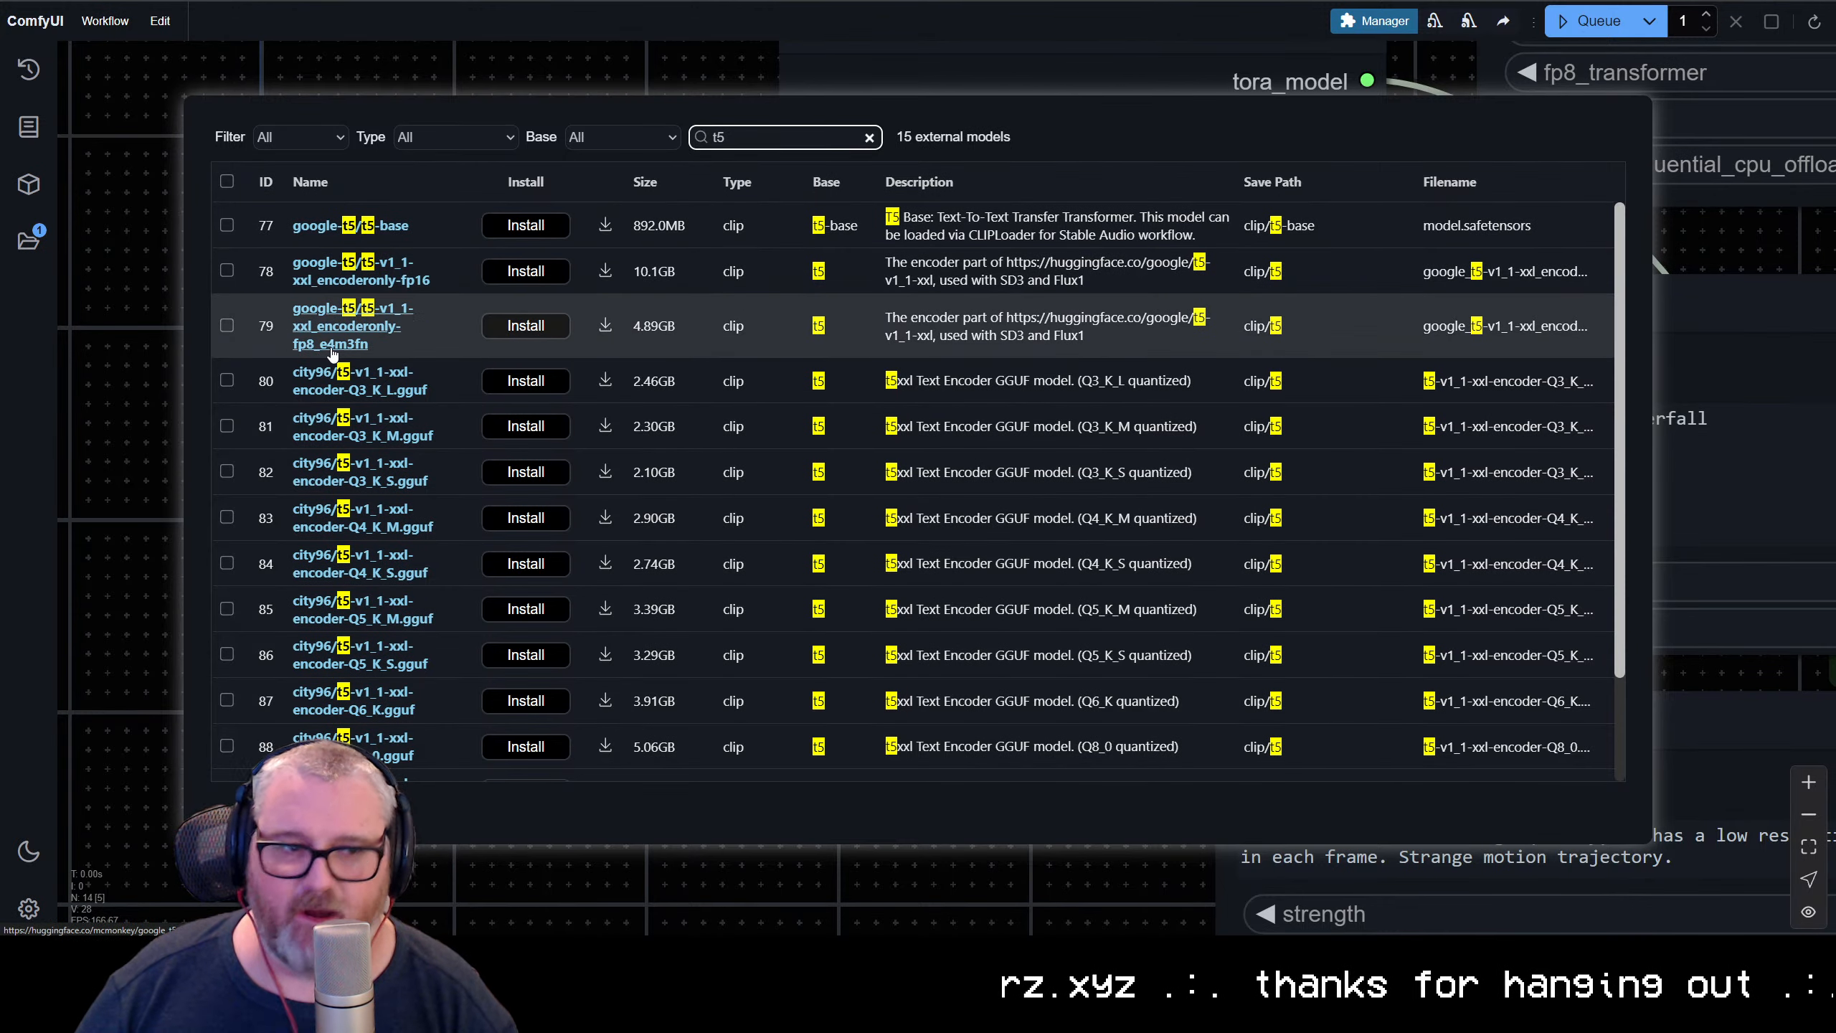
left_click(498, 327)
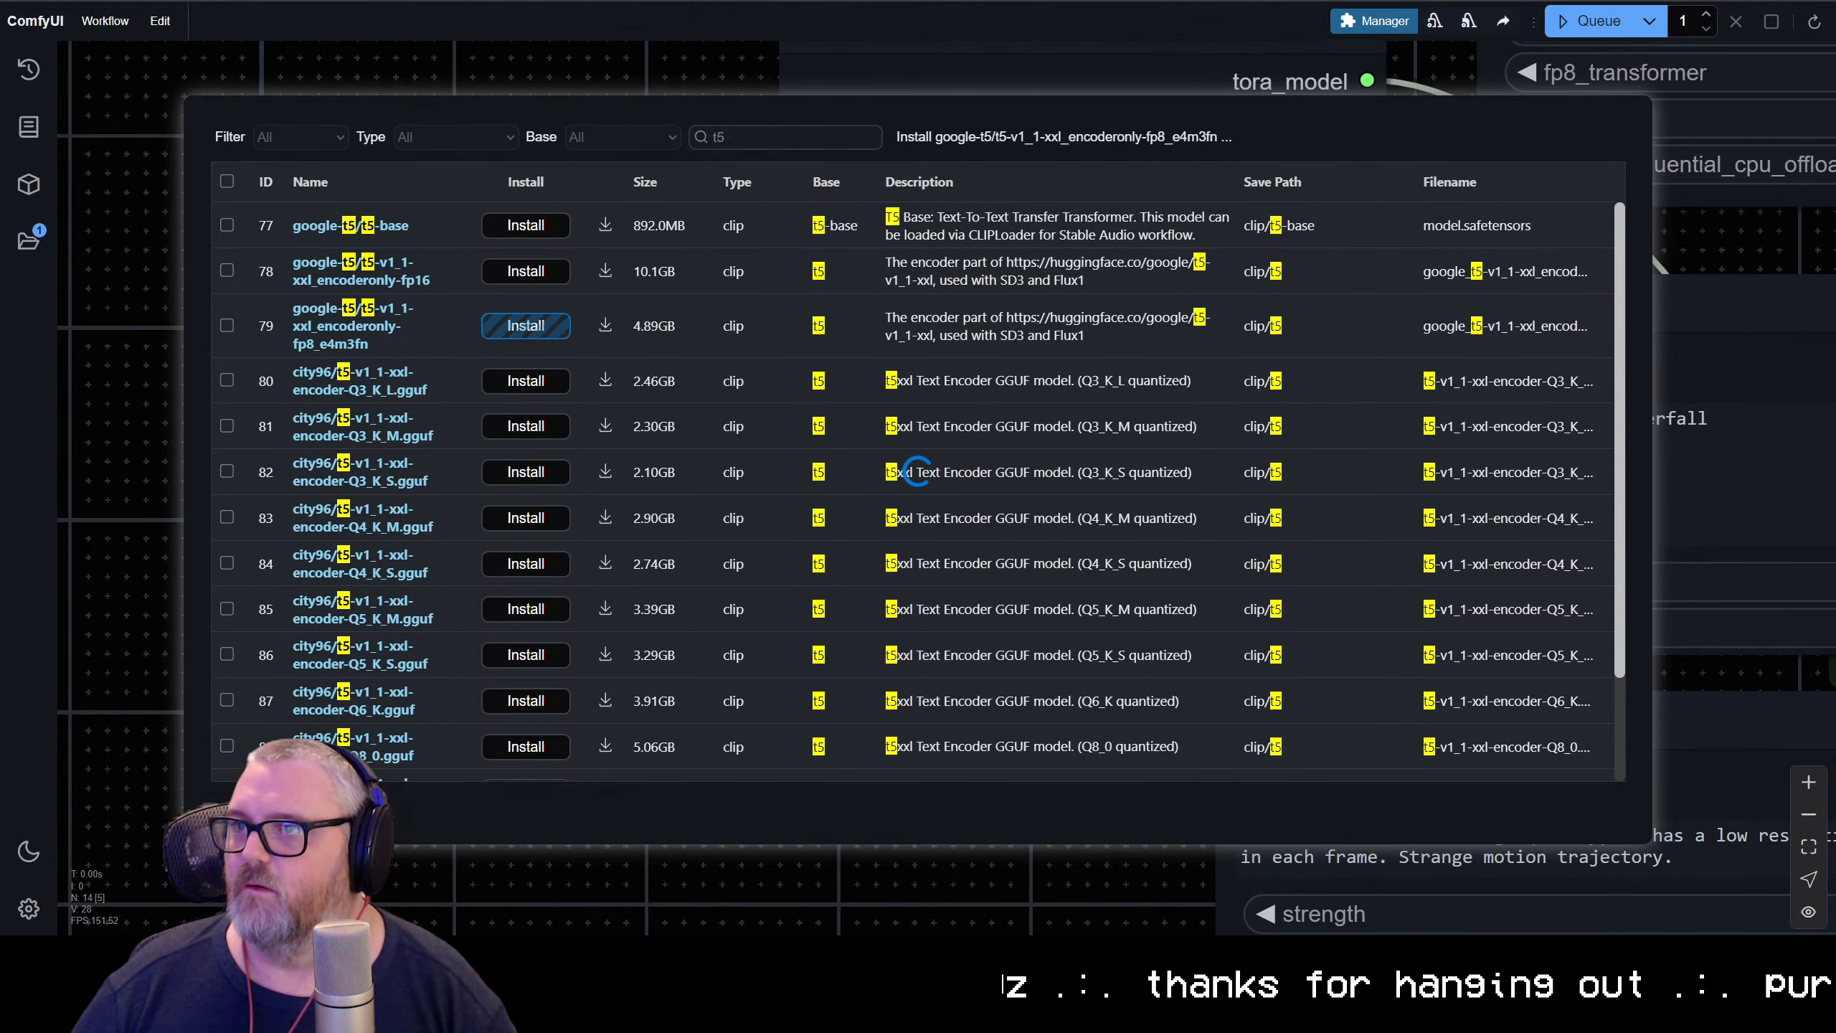
Follow the text encoder's download progress in the enlarged JupyterLab terminal and return to ComfyUI
key("ctrl+Tab")
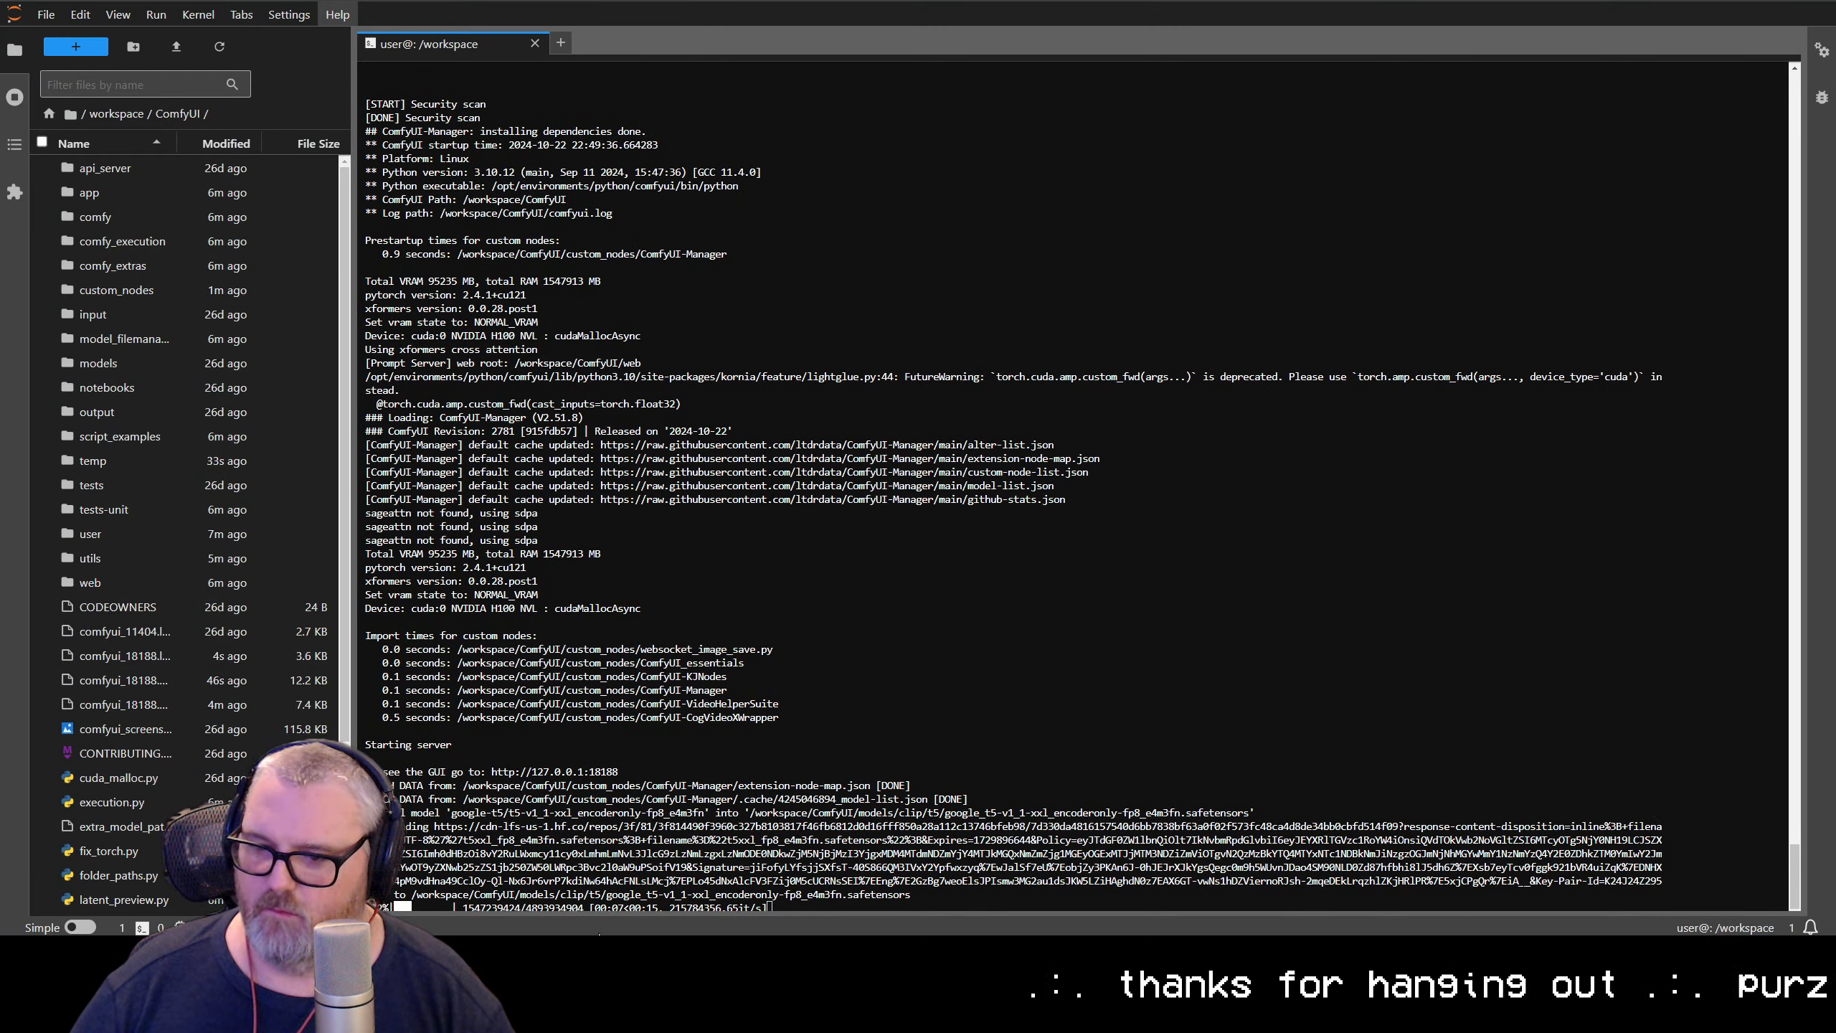
key("ctrl+plus")
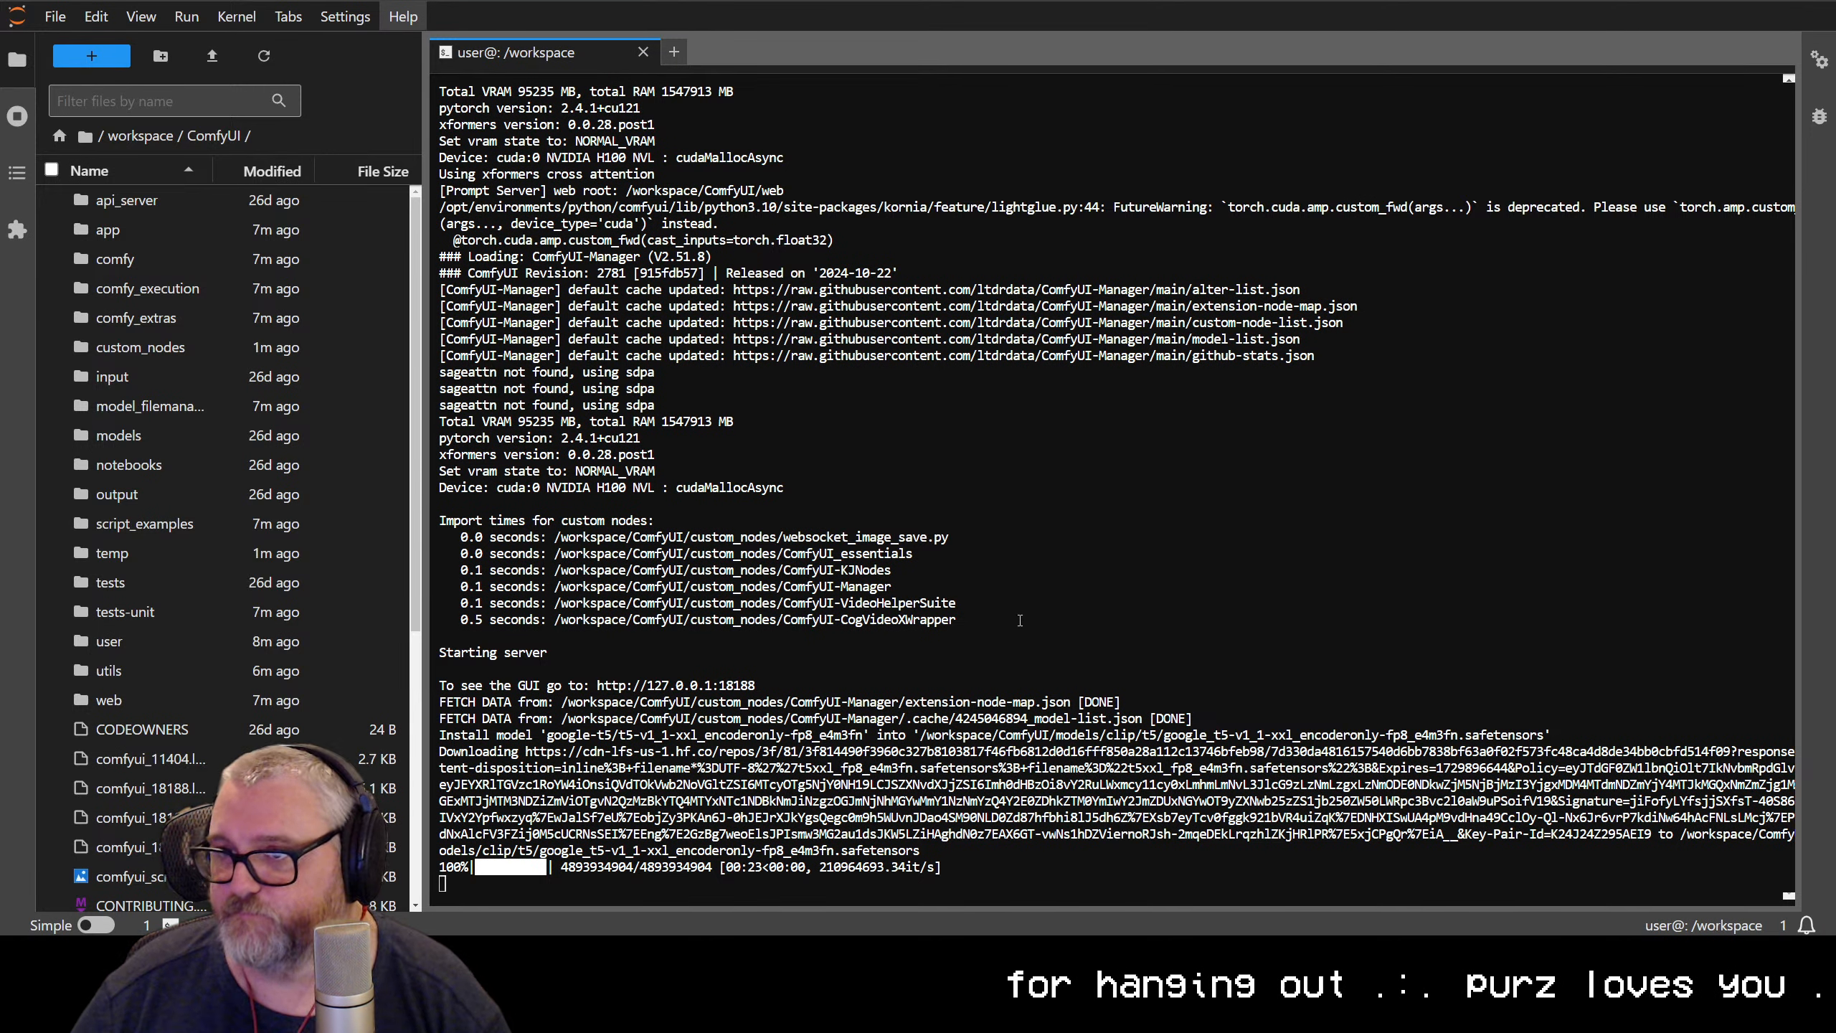
key("ctrl+Tab")
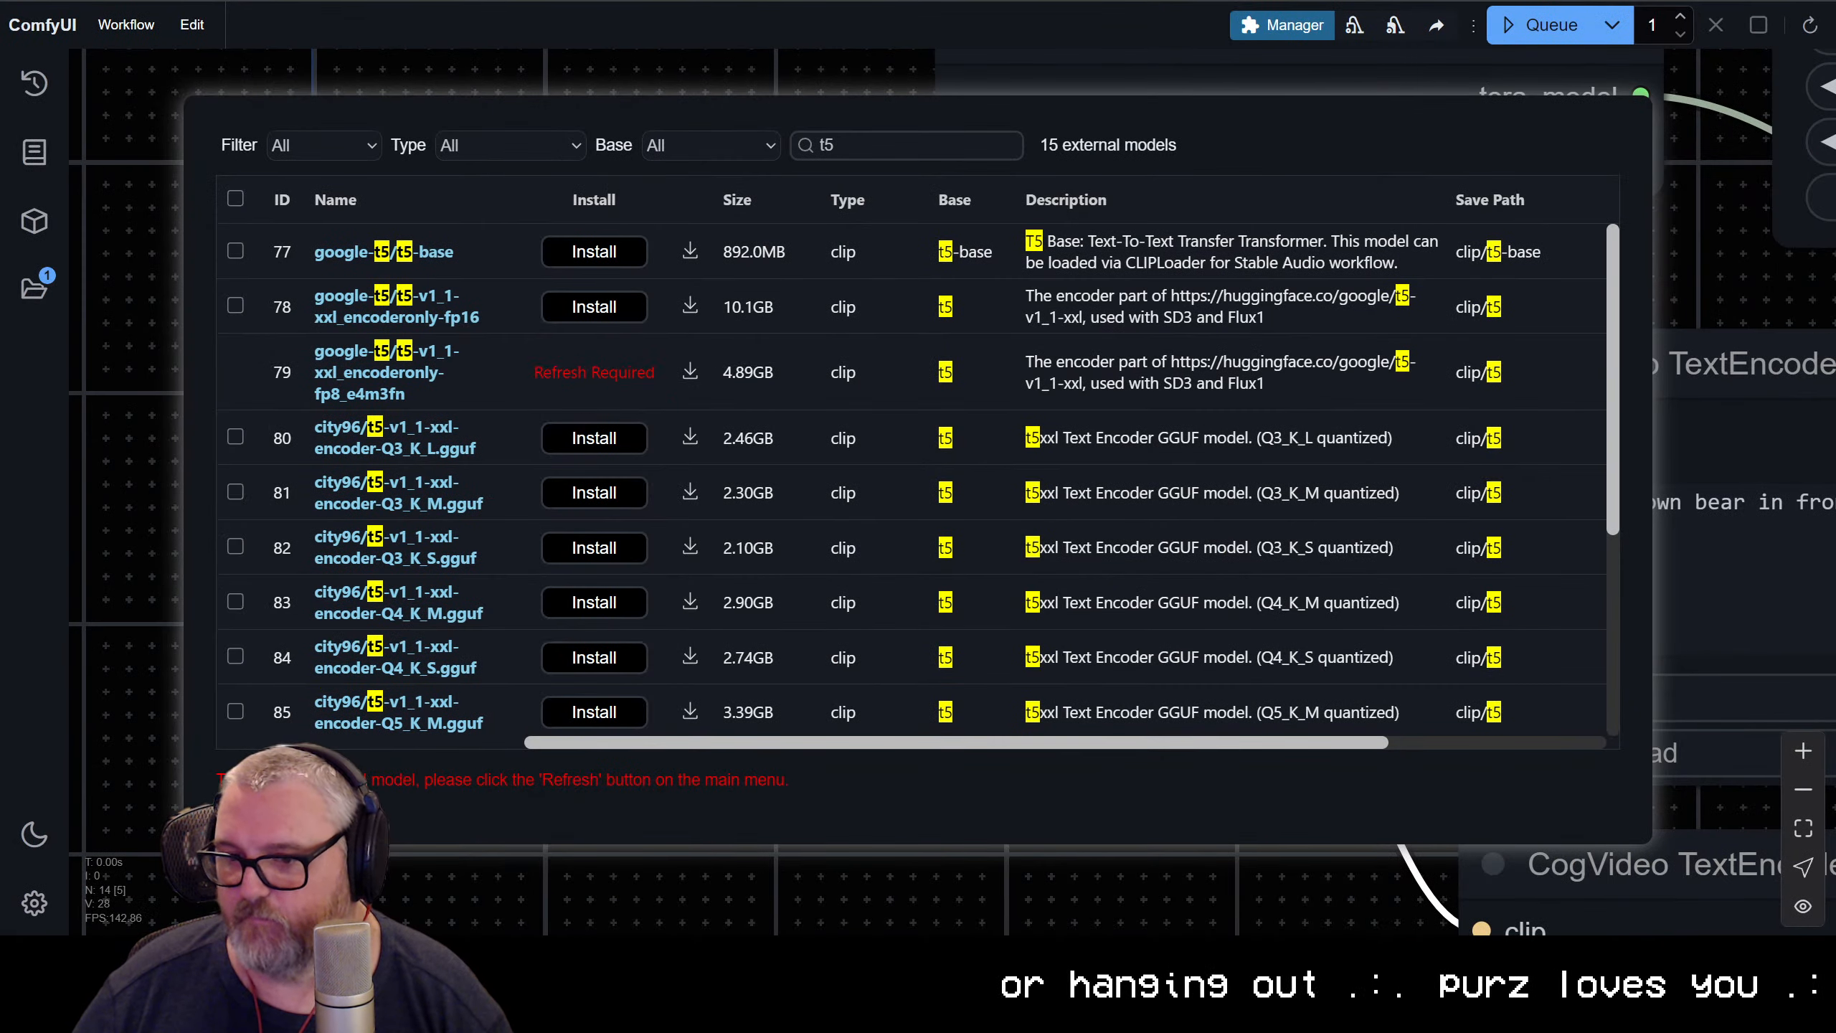
Close the model manager, refresh the node definitions and set Load CLIP's clip_name to t5/google_t5-v1_1-xxl_encoderonly-fp8_e4m3fn.safetensors
left_click(251, 815)
left_click(716, 747)
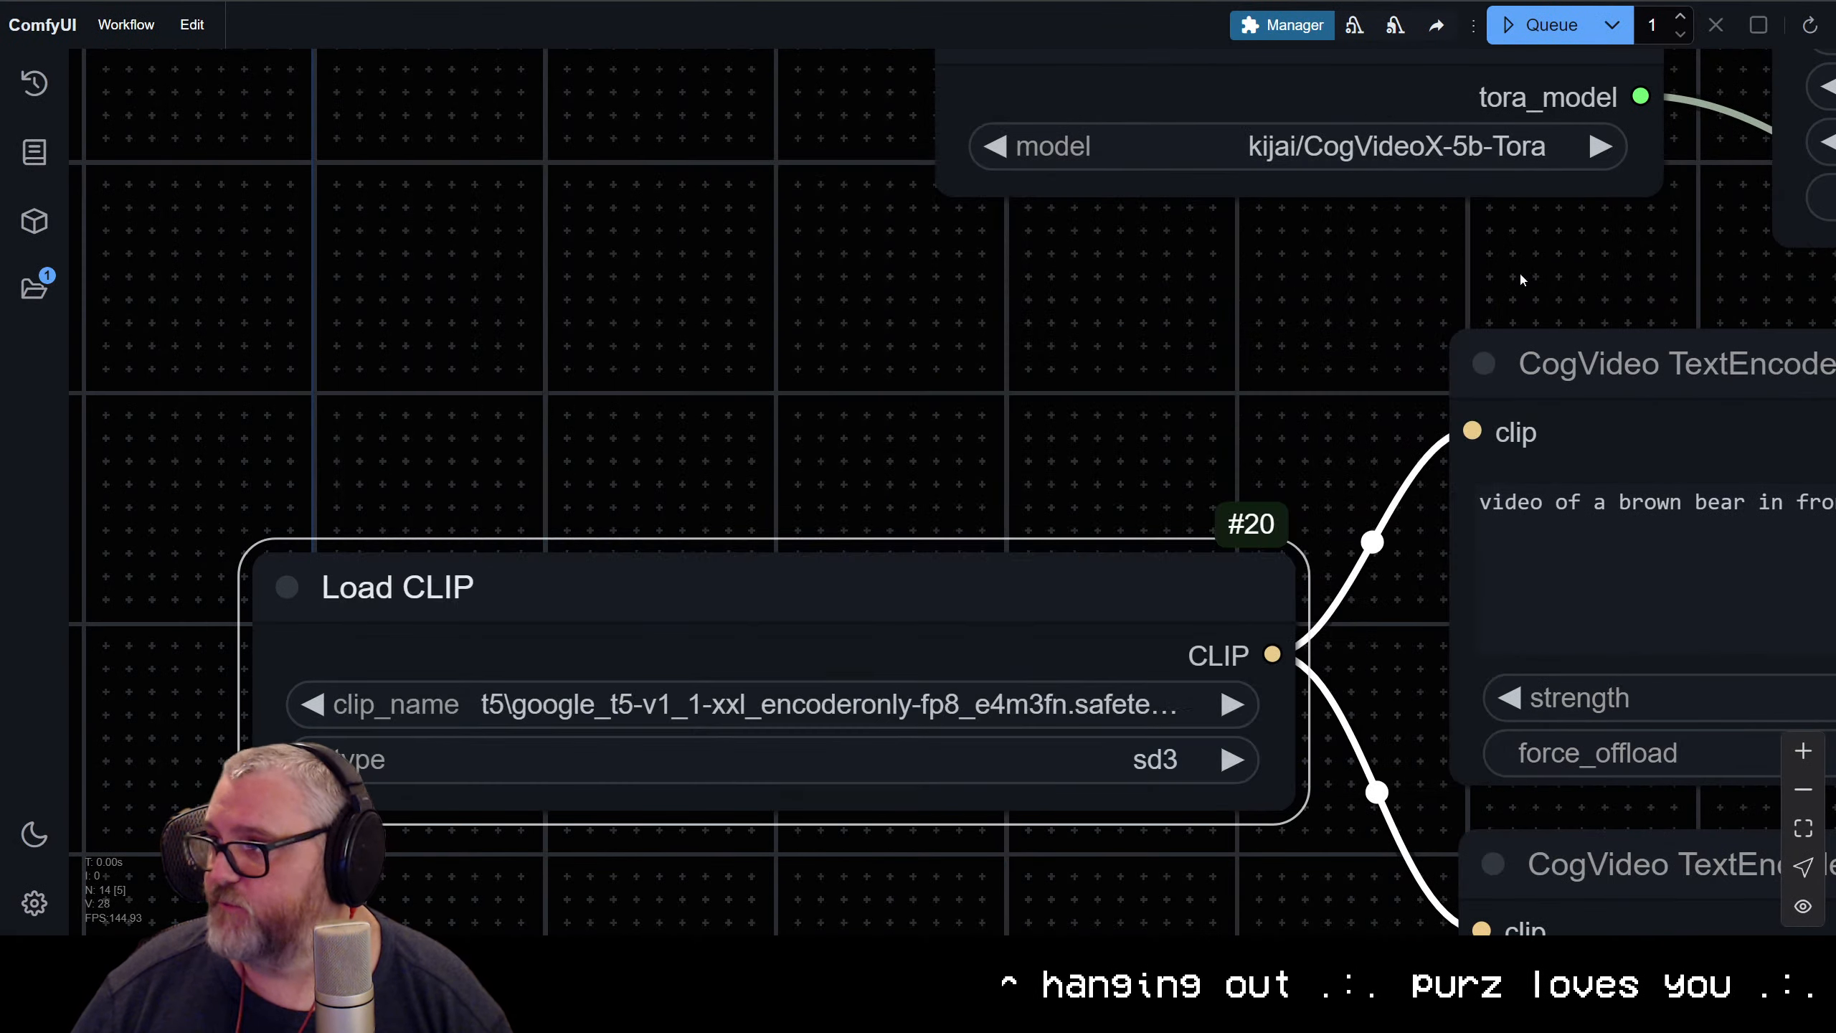
left_click(1808, 27)
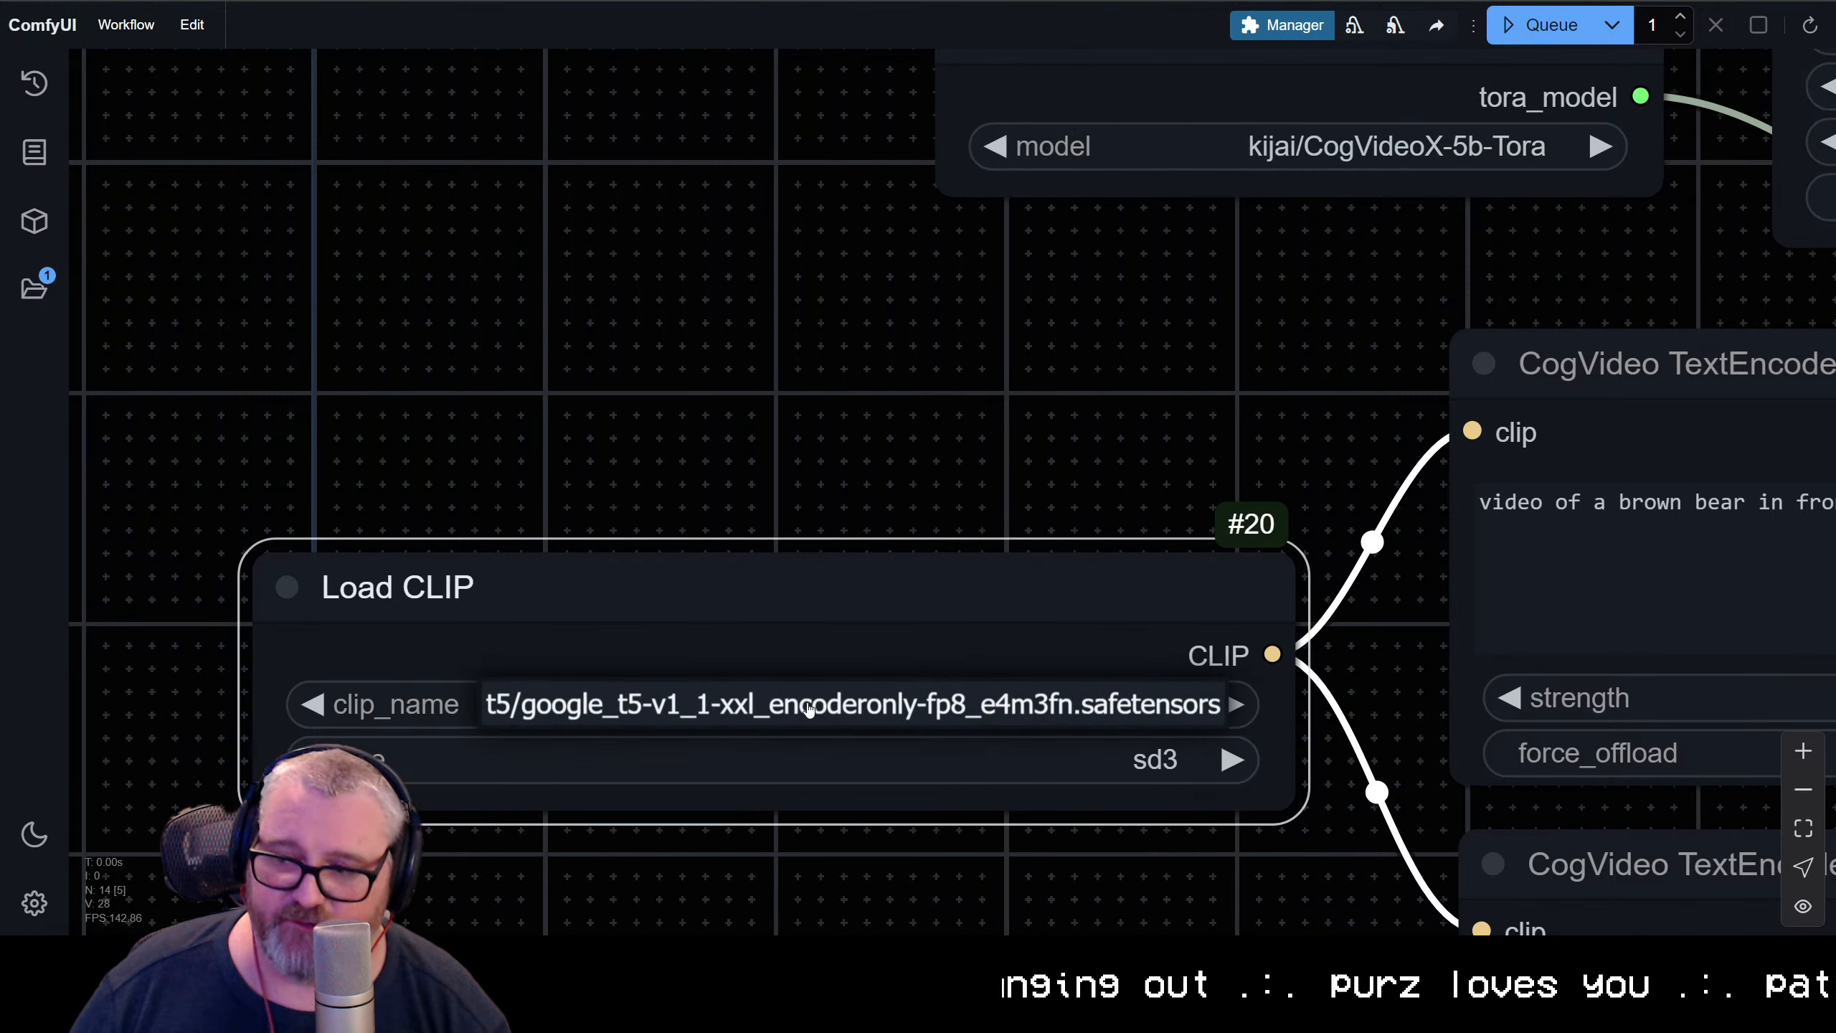
scroll(1024, 677, "up", 1)
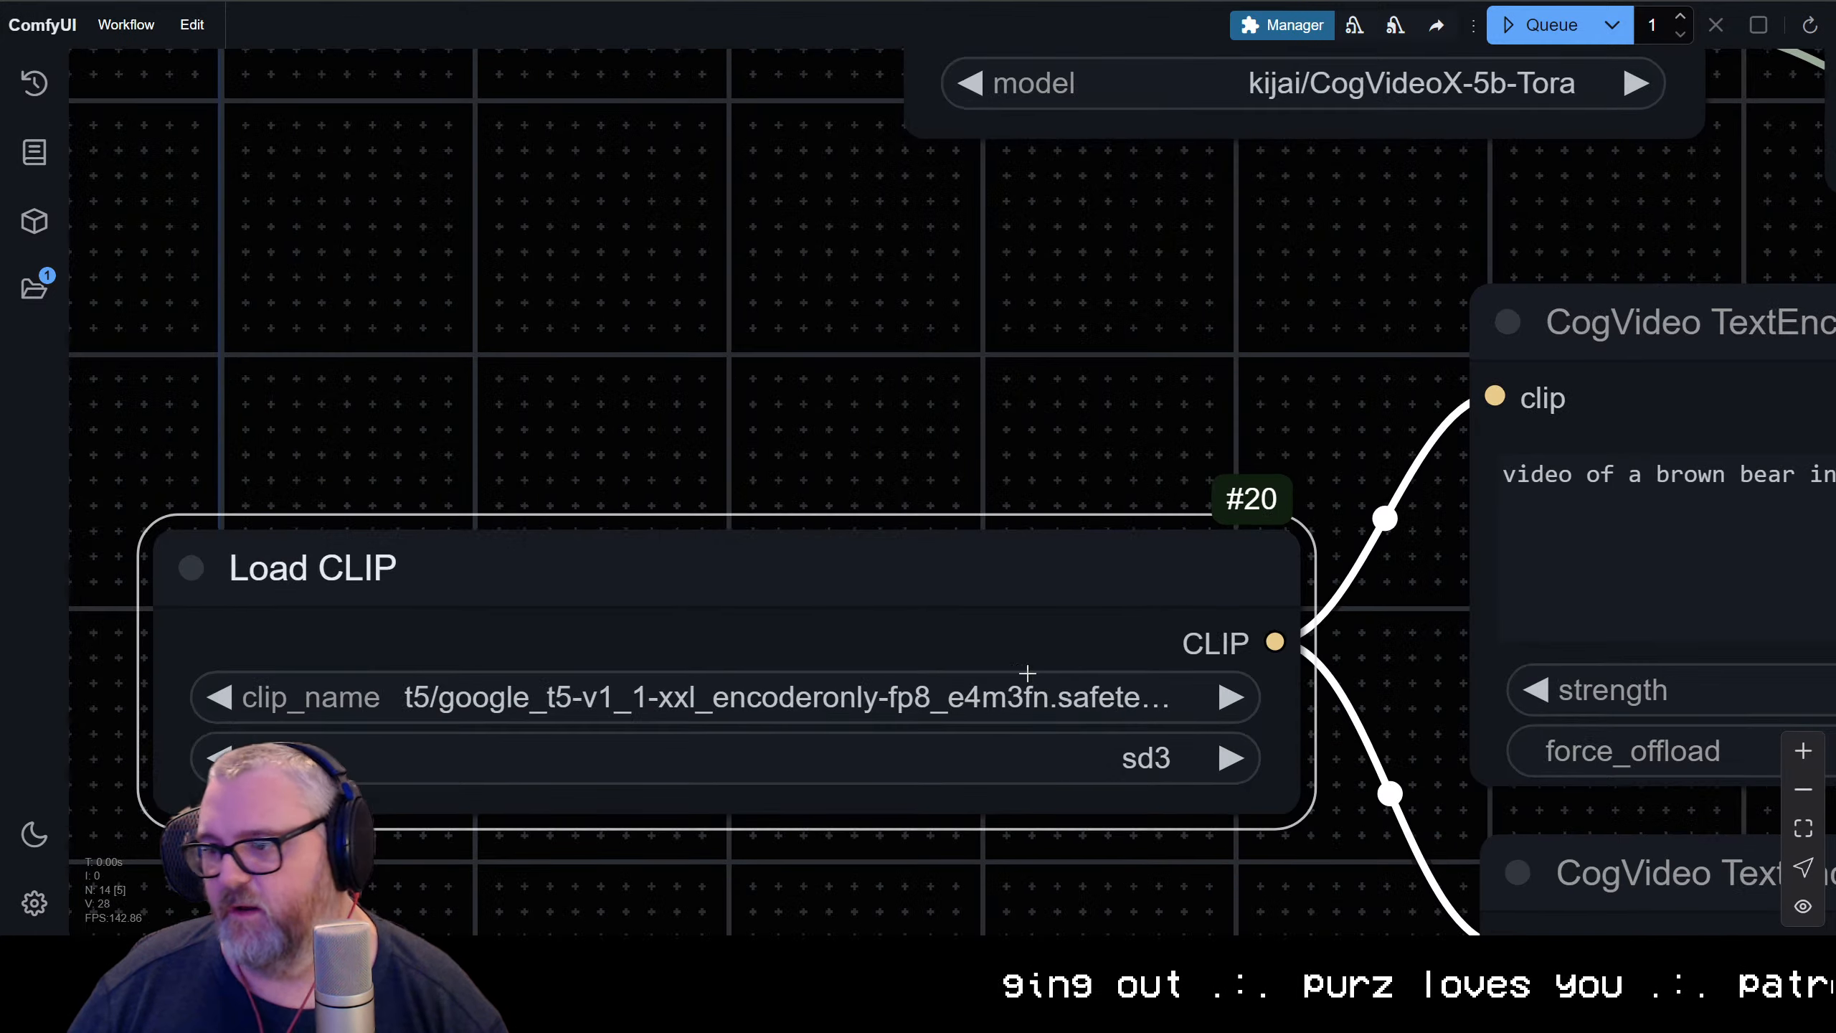
Choose kijai/CogVideoX-5b-Tora as the model in the (Down)load Tora Model node
scroll(1025, 677, "down", 5)
left_click_drag(1007, 588, 683, 606)
scroll(684, 607, "up", 10)
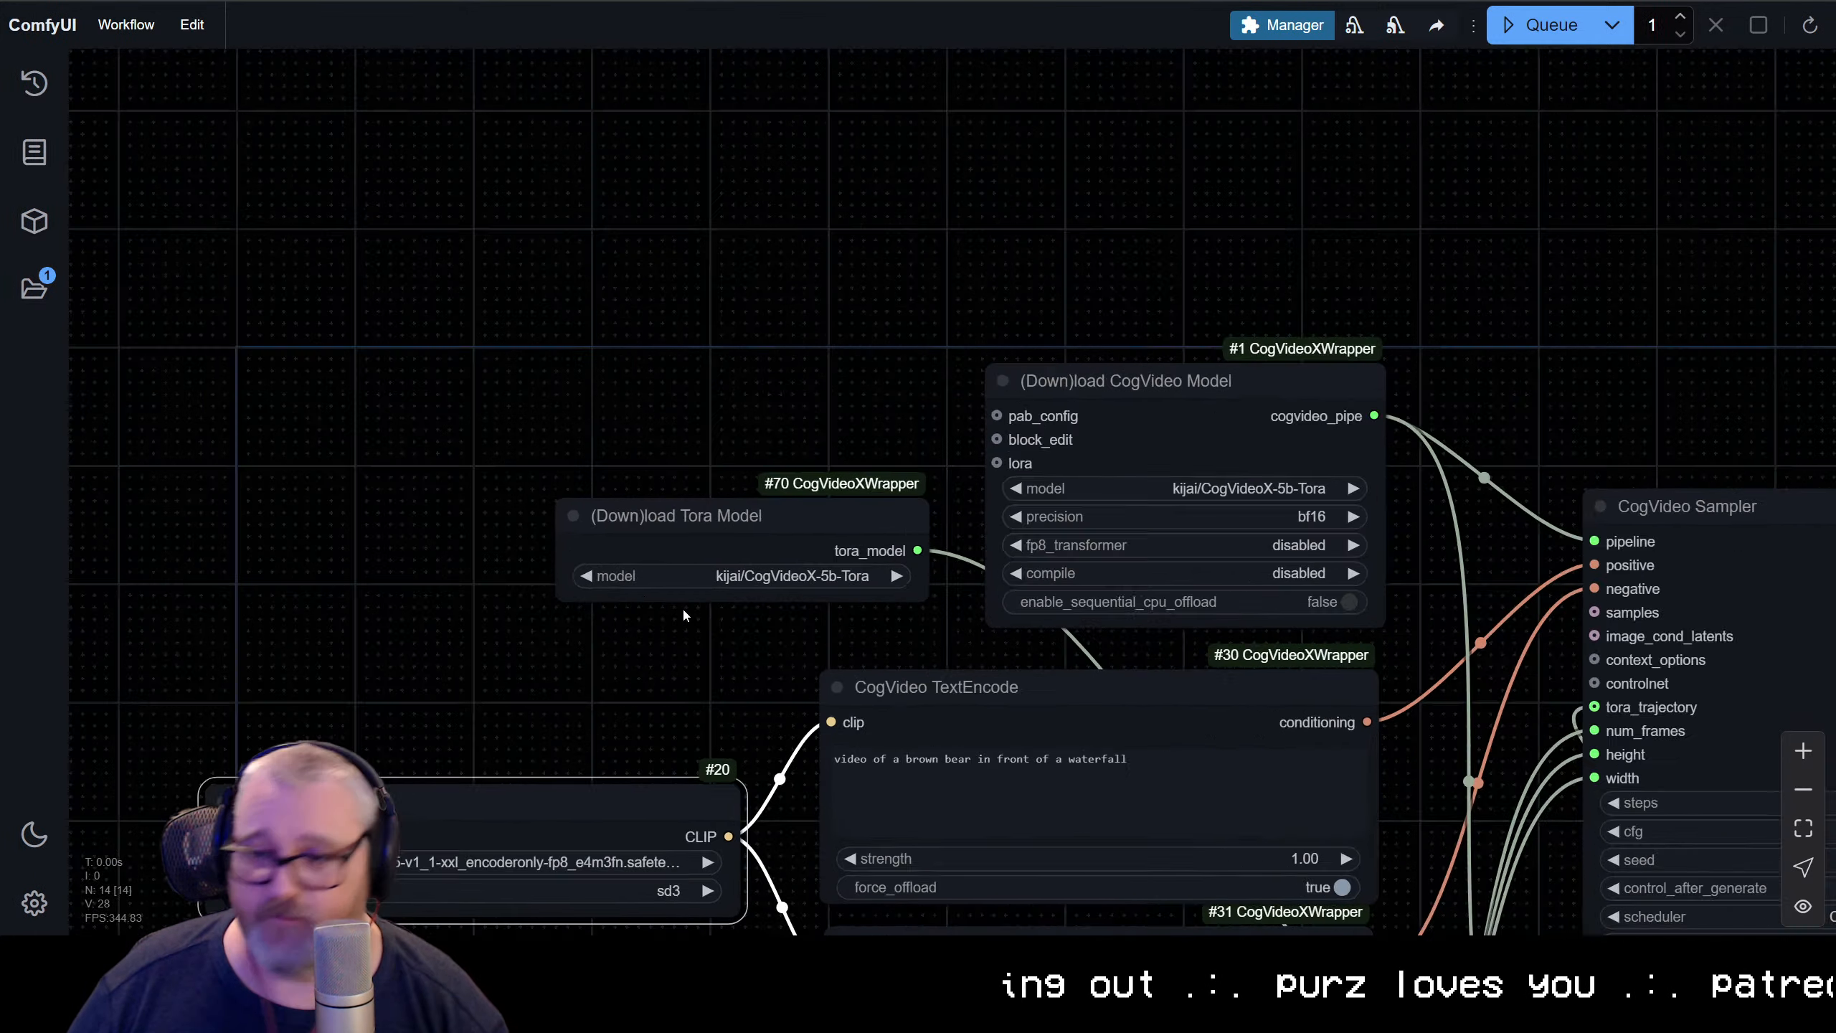
left_click(725, 494)
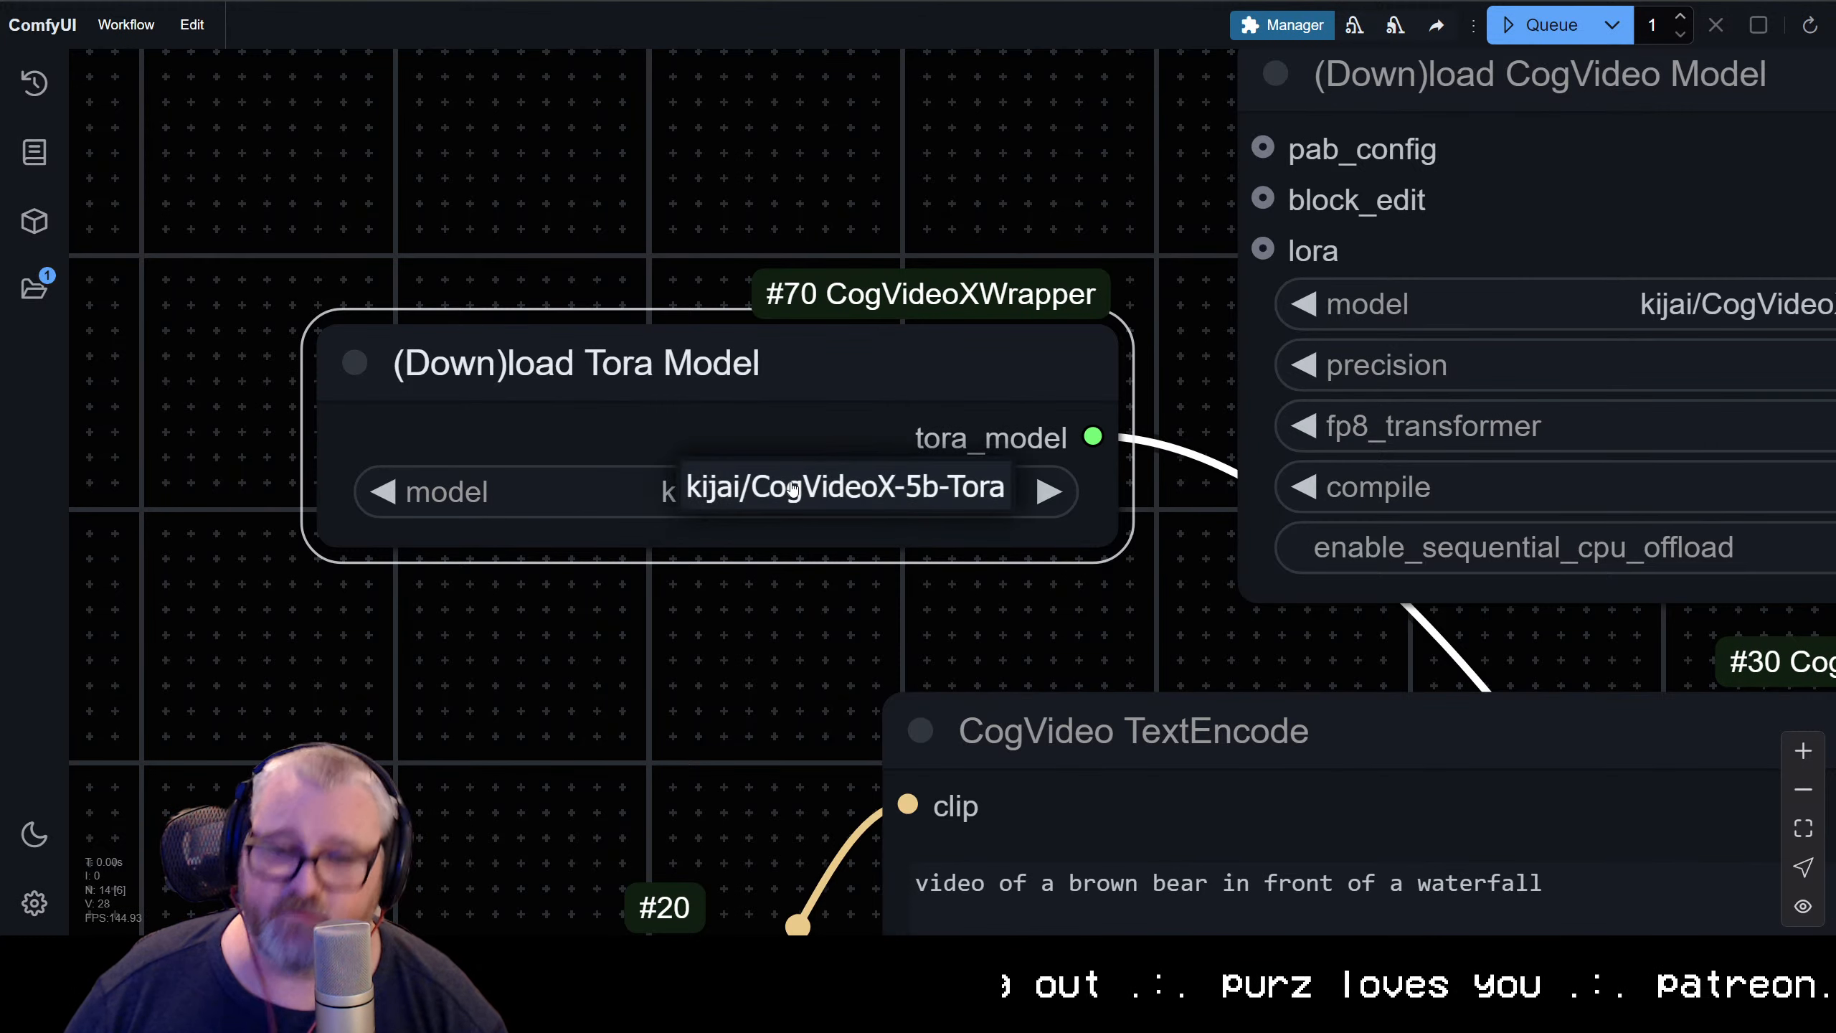
left_click(794, 493)
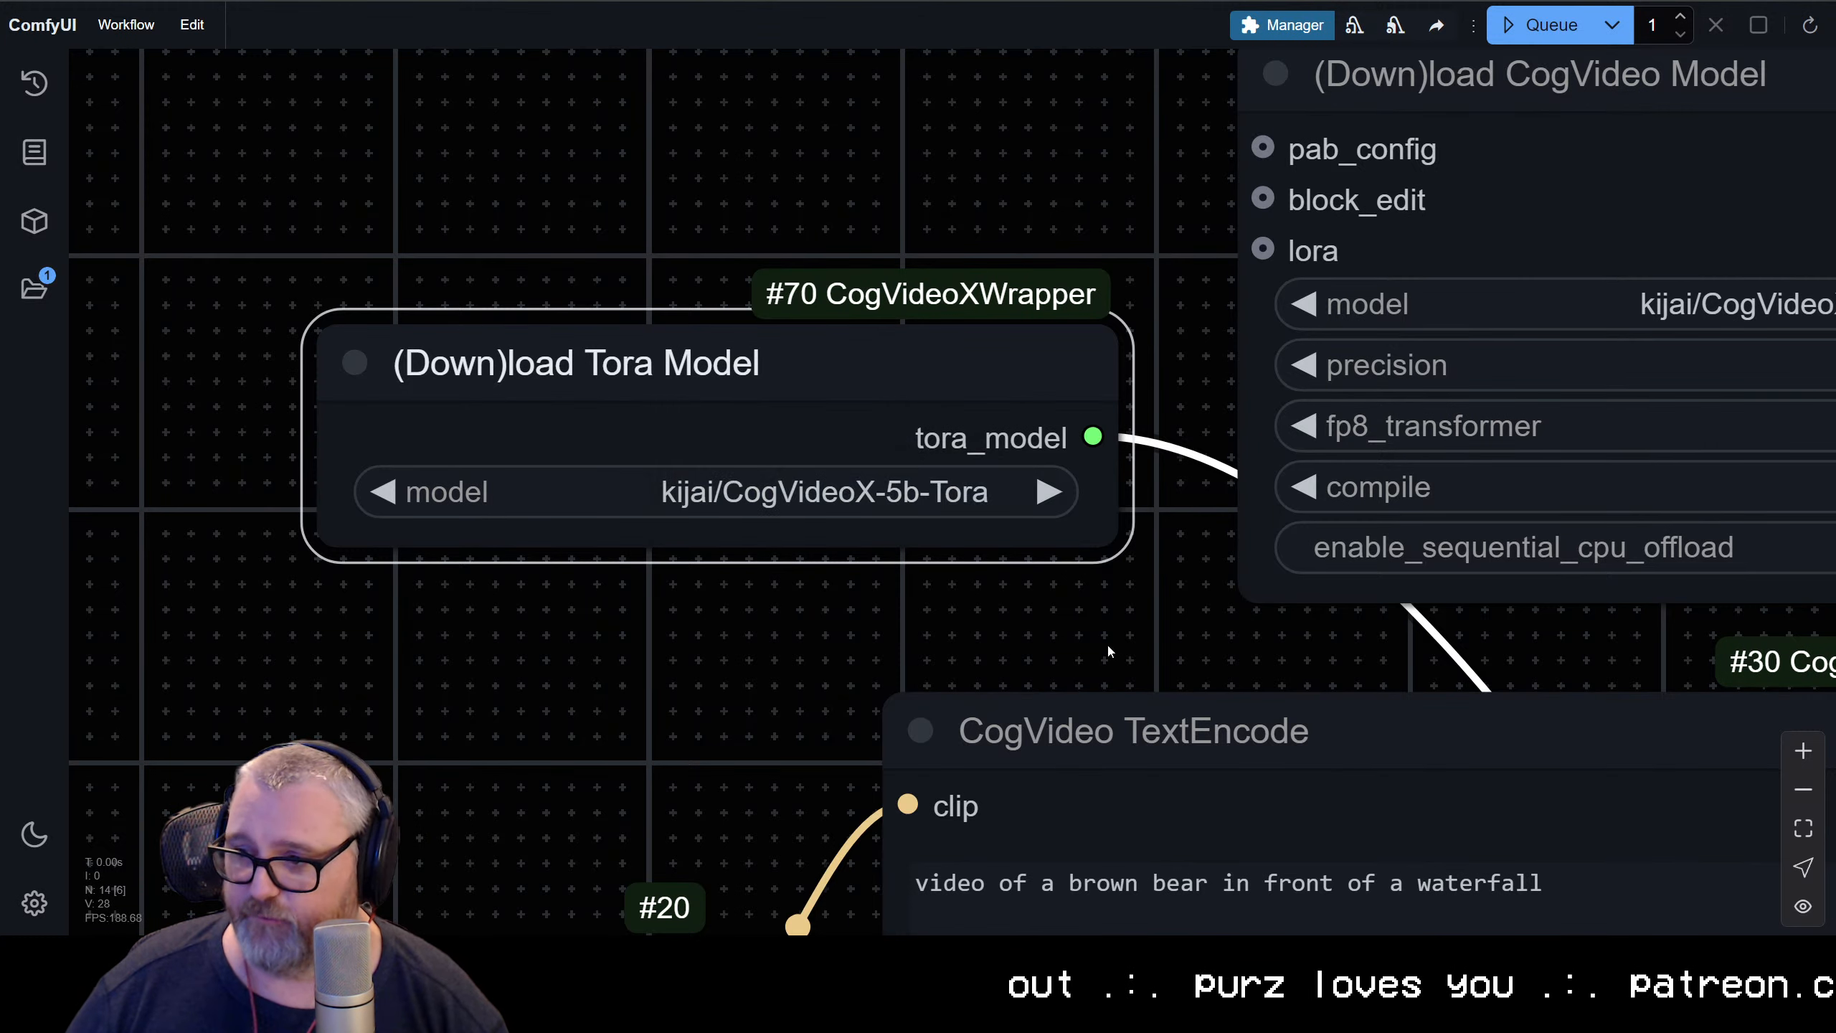
Review the model, precision and offload settings of the (Down)load CogVideo Model node
left_click_drag(1107, 648, 205, 707)
left_click(795, 366)
left_click(865, 561)
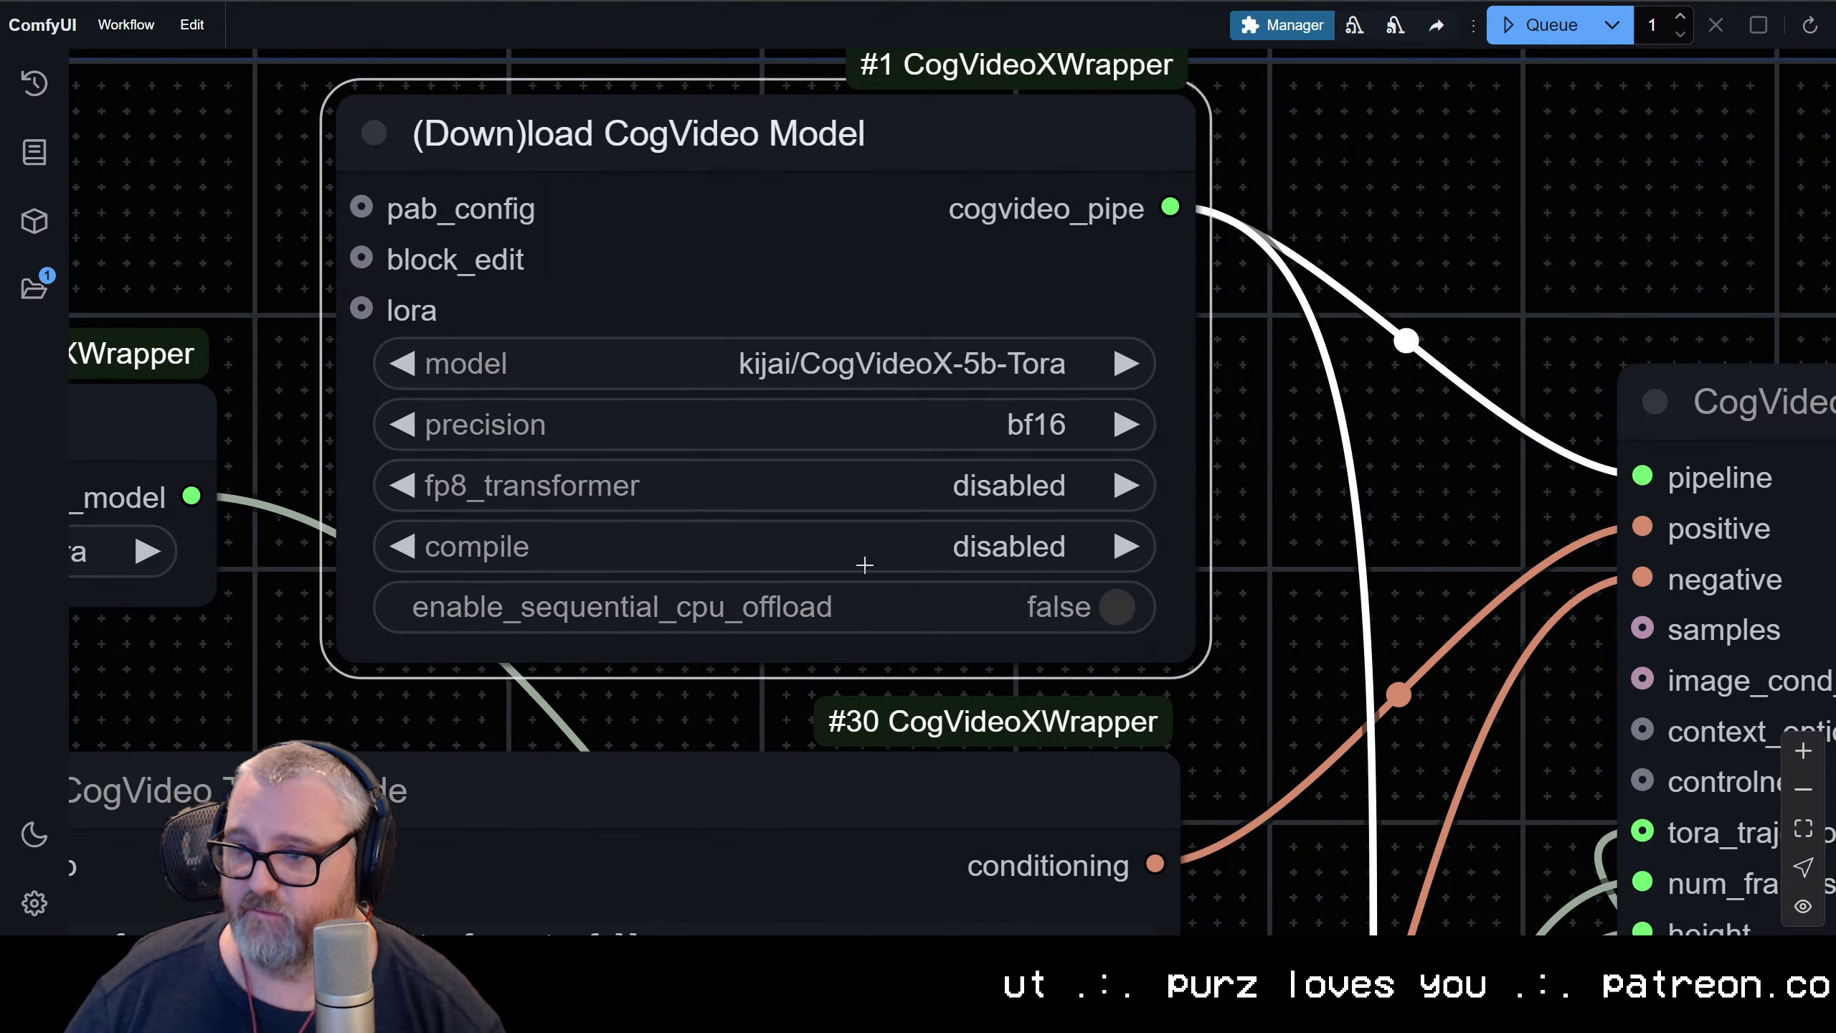
scroll(434, 463, "down", 1)
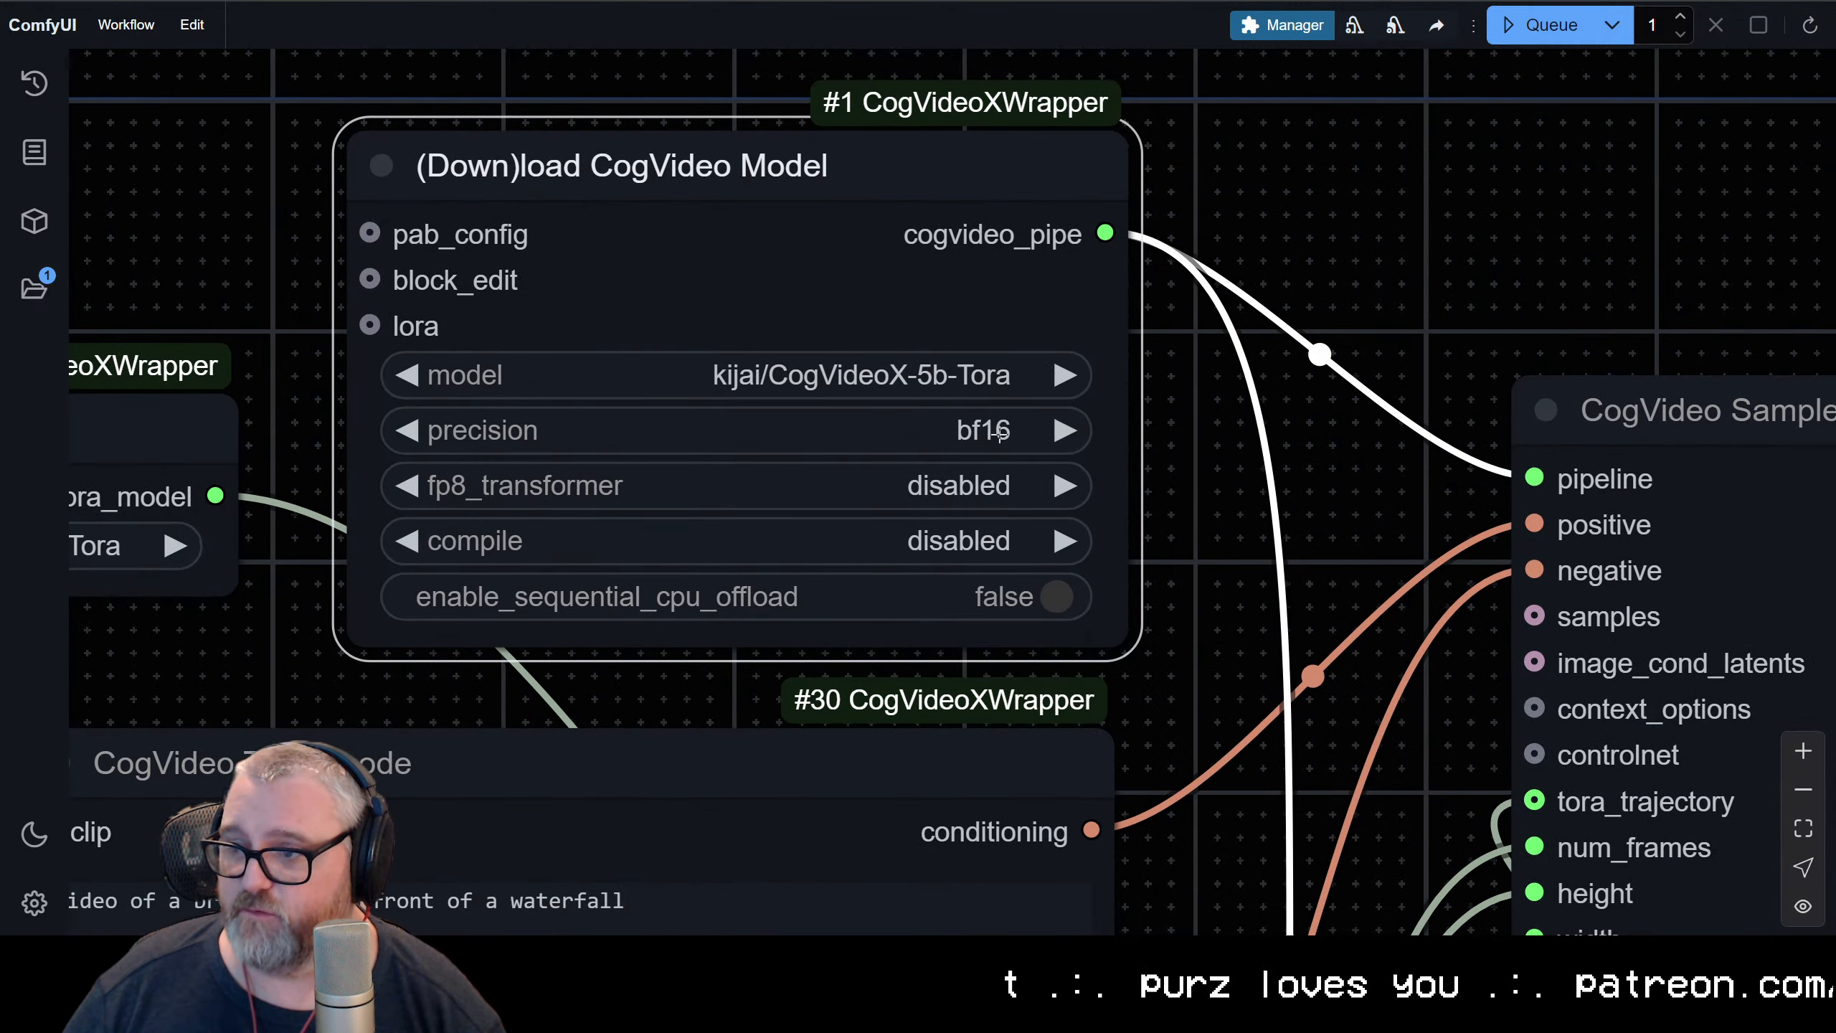
Reshape the Spline Editor's path by moving the second point down-left, the fourth and fifth points up-right, and the last point down-right
scroll(1301, 496, "down", 10)
left_click_drag(1052, 615, 857, 328)
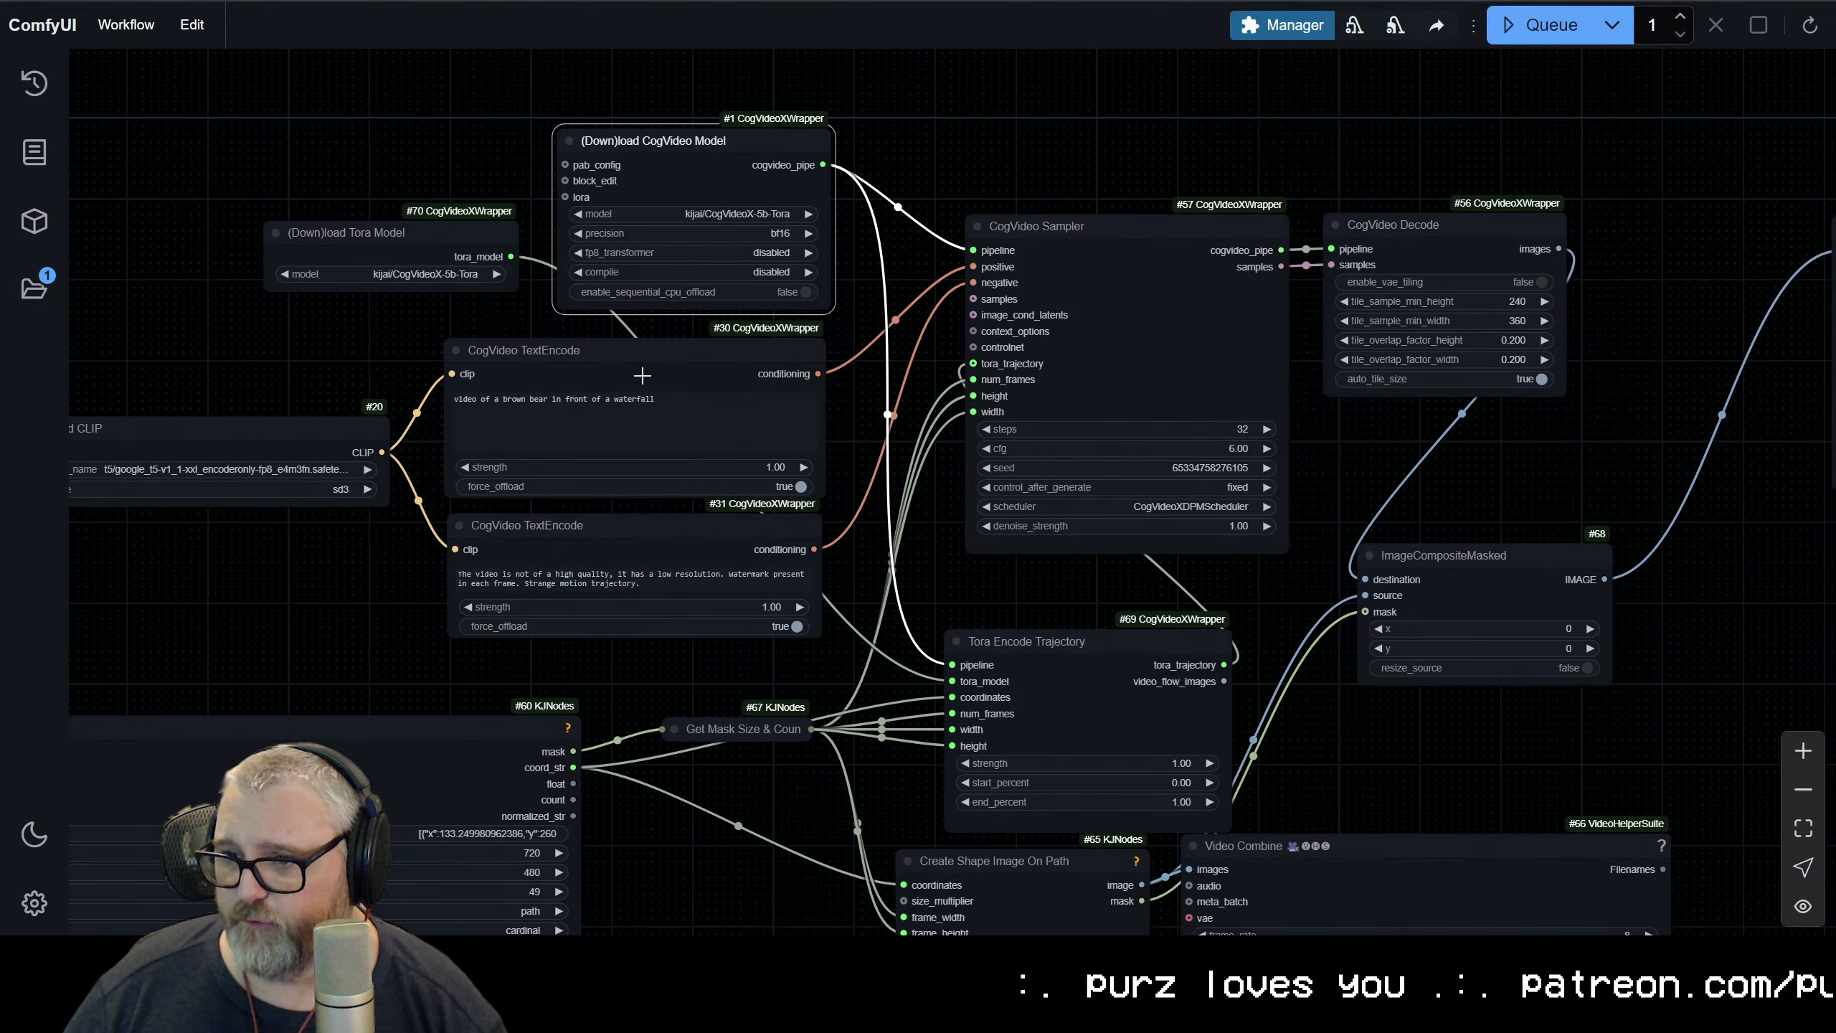
triple_click(601, 420)
left_click_drag(198, 679, 666, 109)
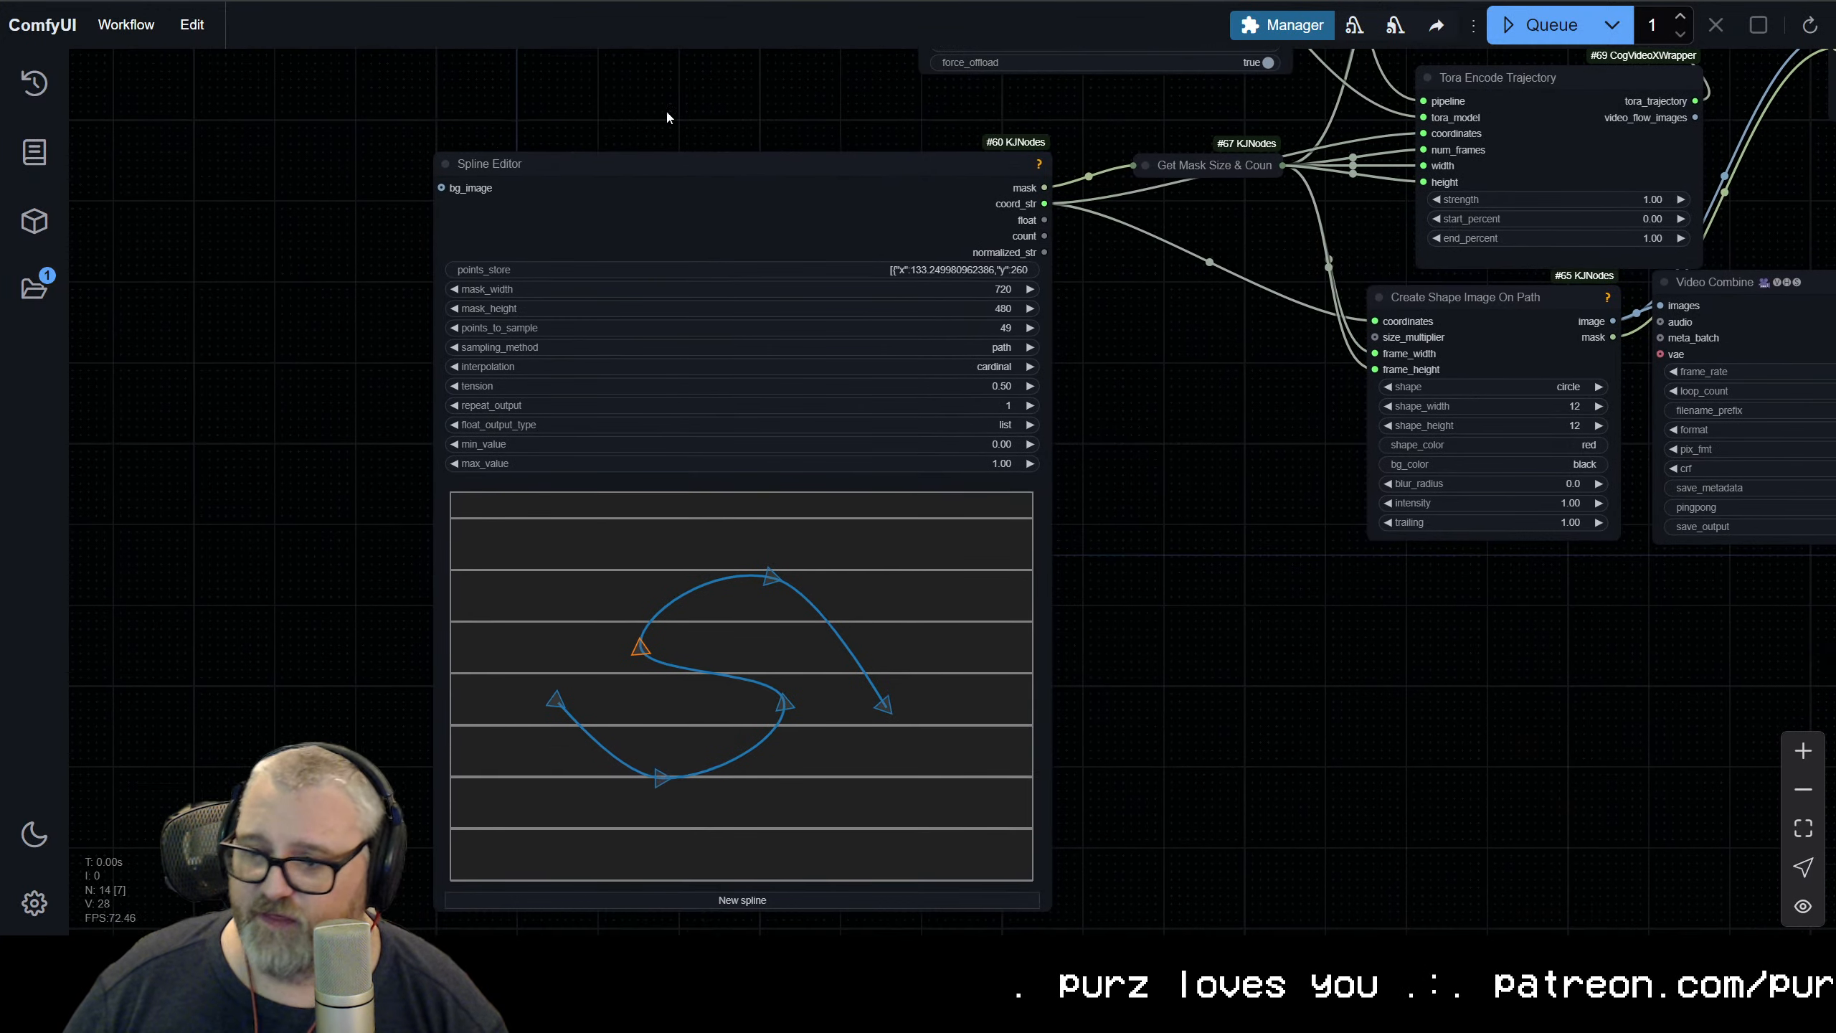
left_click_drag(1133, 557, 1146, 337)
scroll(1146, 381, "up", 6)
left_click_drag(1142, 464, 1754, 457)
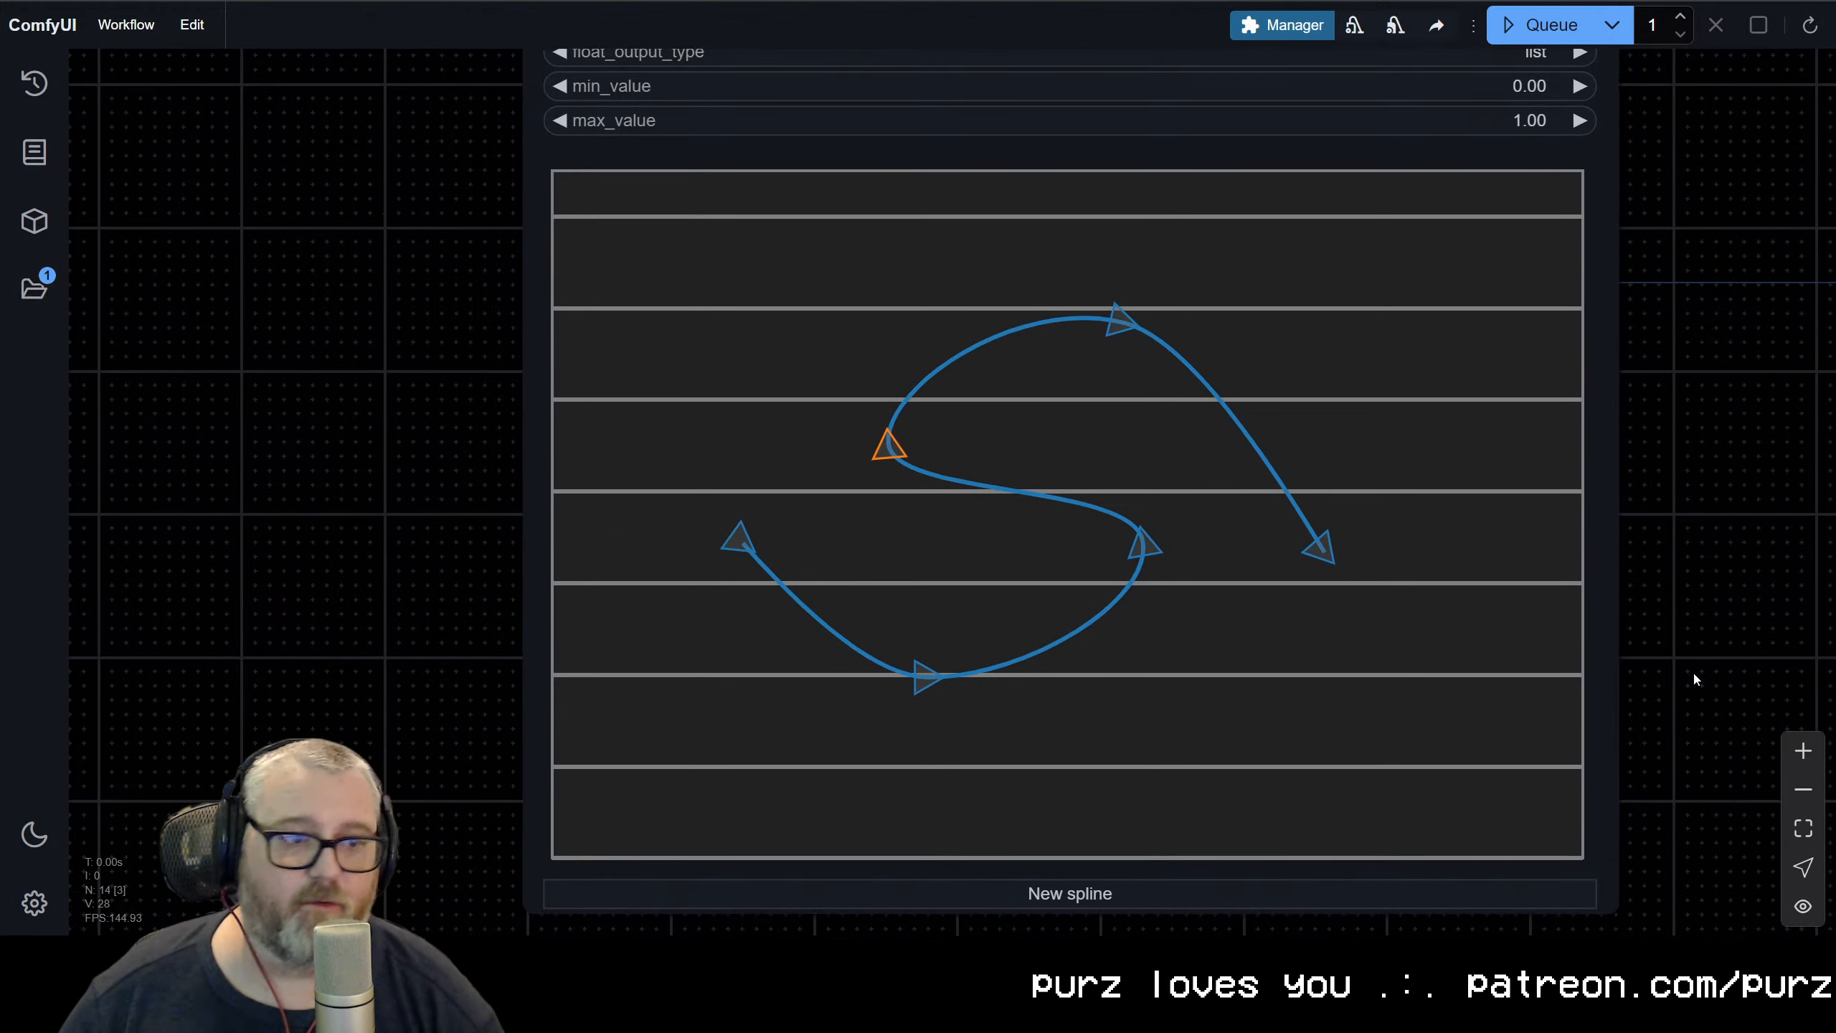
left_click(742, 556)
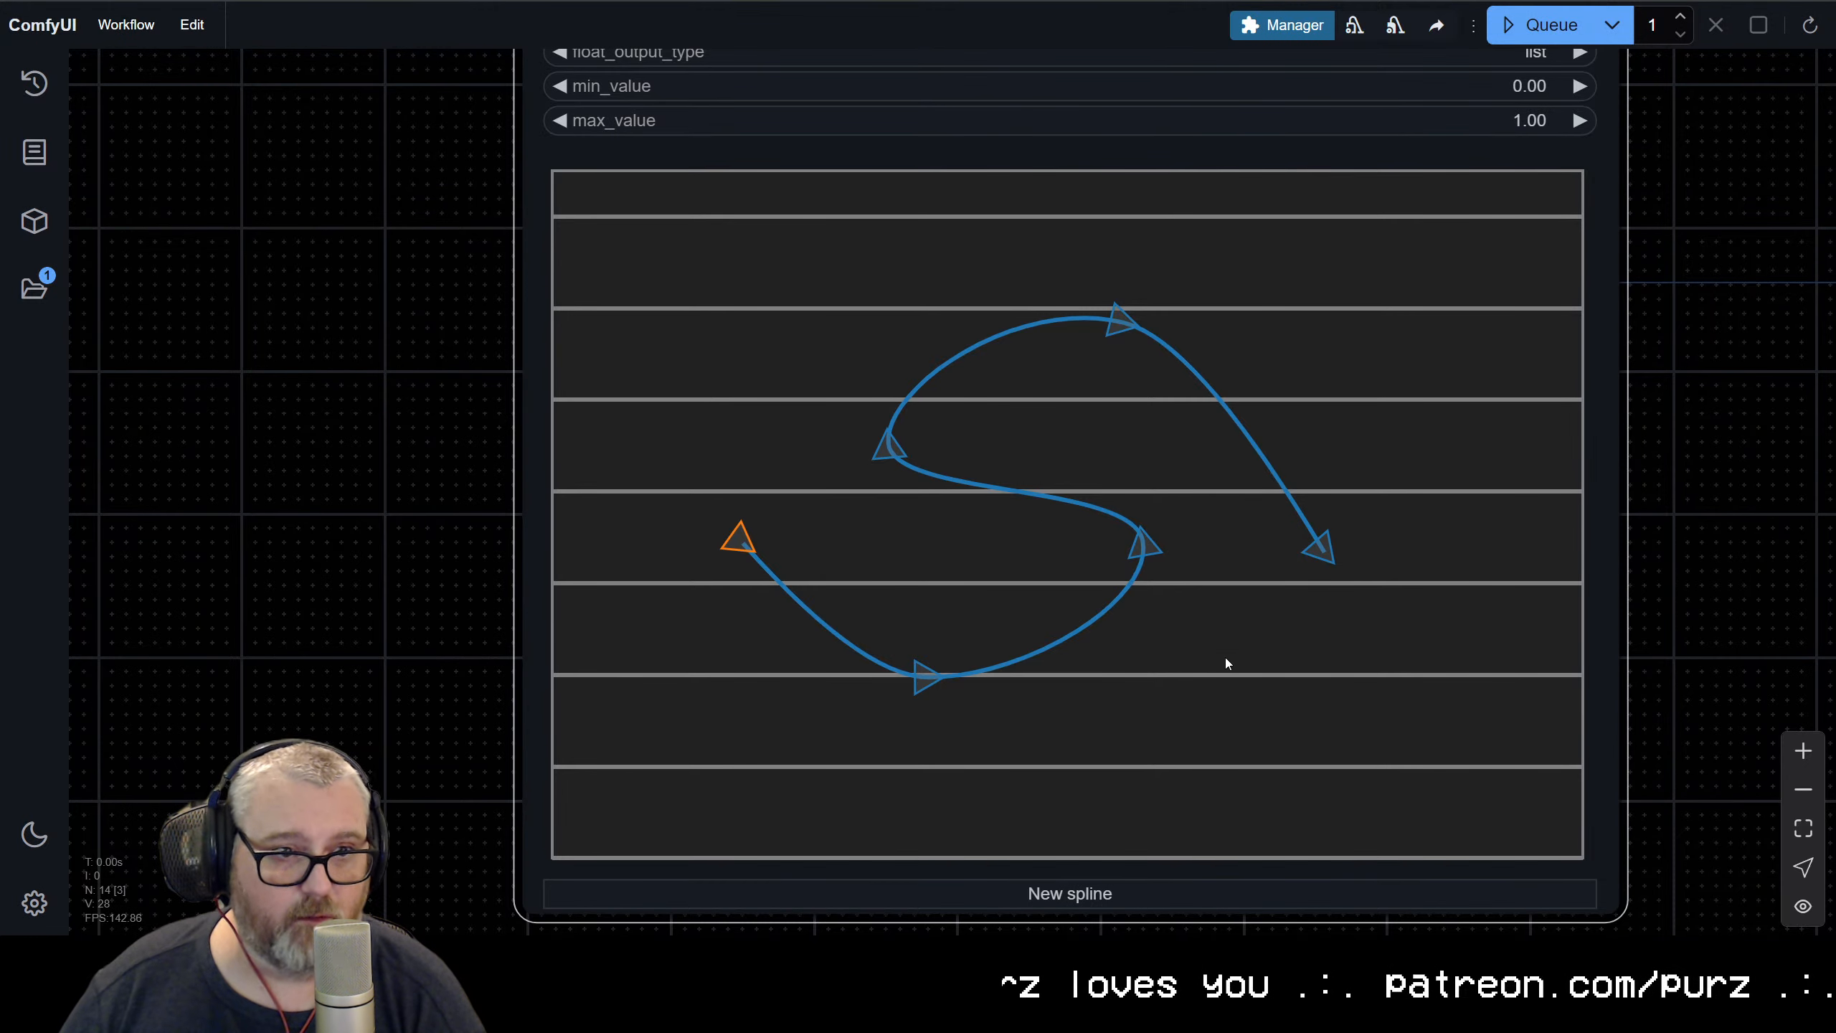
left_click_drag(929, 683, 807, 781)
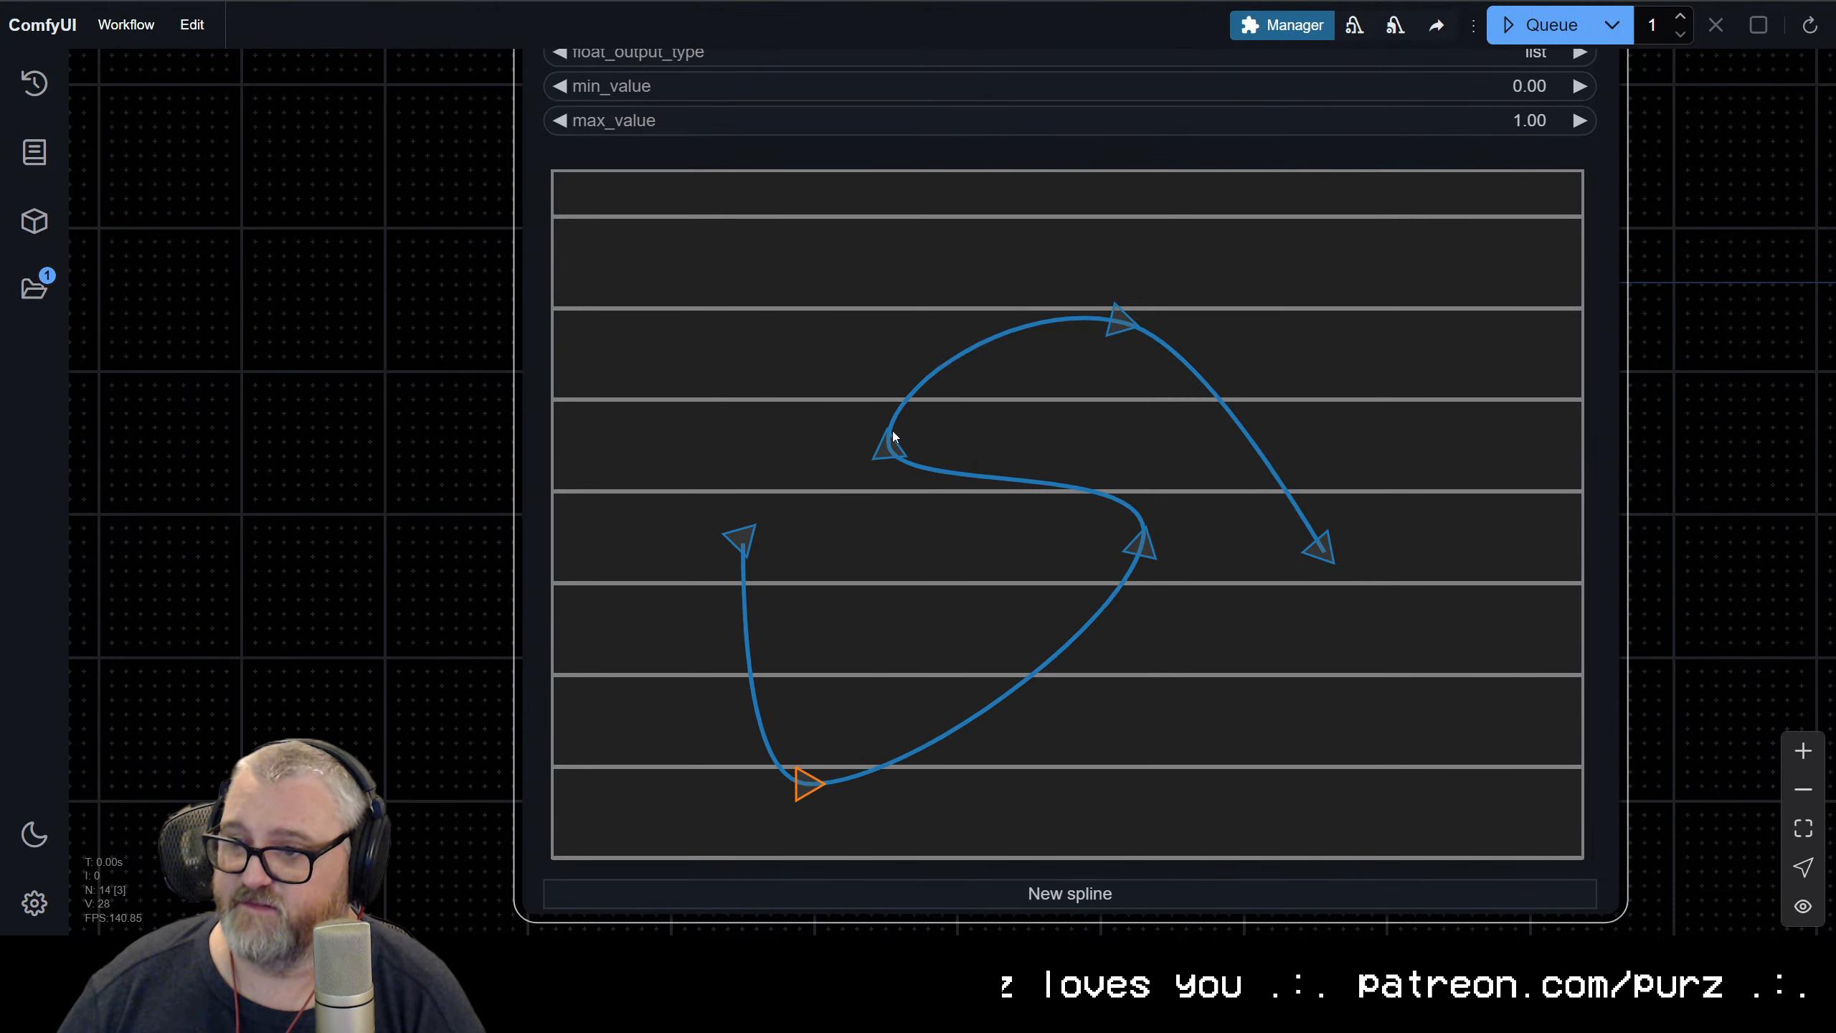
left_click_drag(894, 436, 1014, 265)
left_click_drag(1118, 318, 1391, 250)
left_click_drag(1321, 547, 1491, 773)
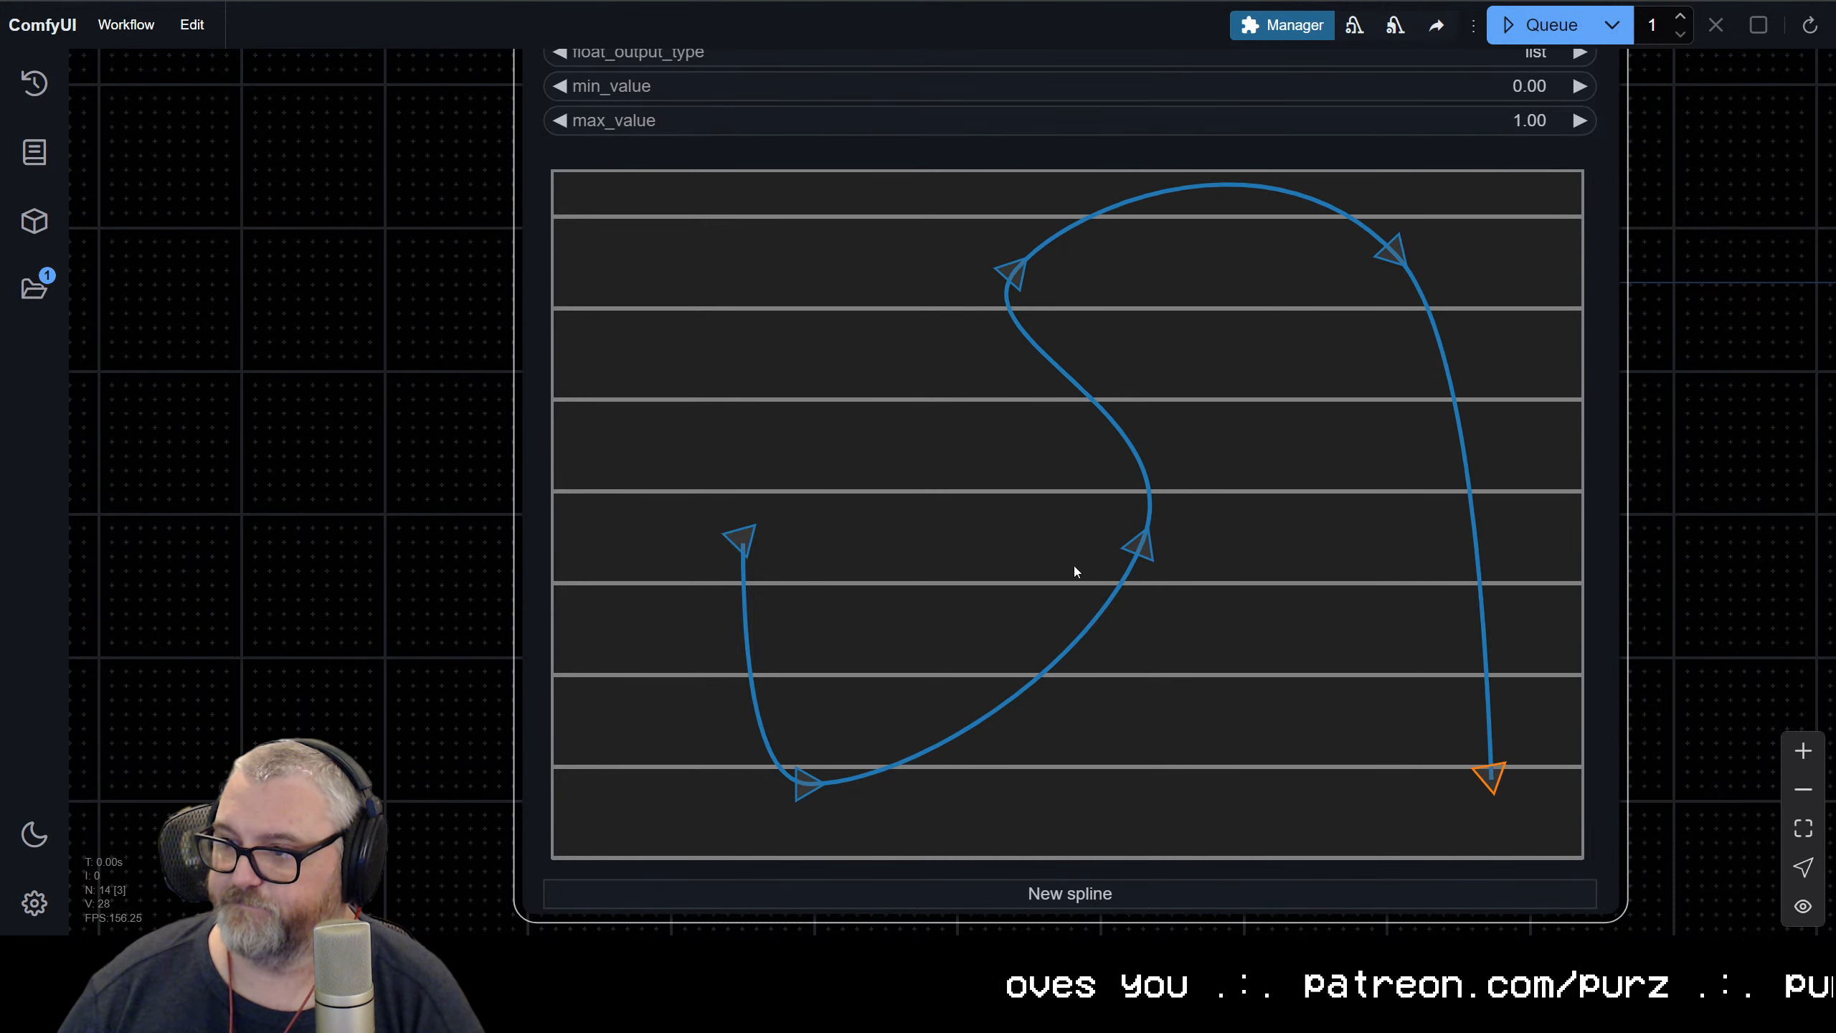
Stretch the spline further: first point near the canvas's upper-left corner, second and third points low, last point about X 670, Y 463, fifth point slightly lowered
left_click_drag(1139, 544, 1020, 574)
left_click_drag(741, 538, 611, 236)
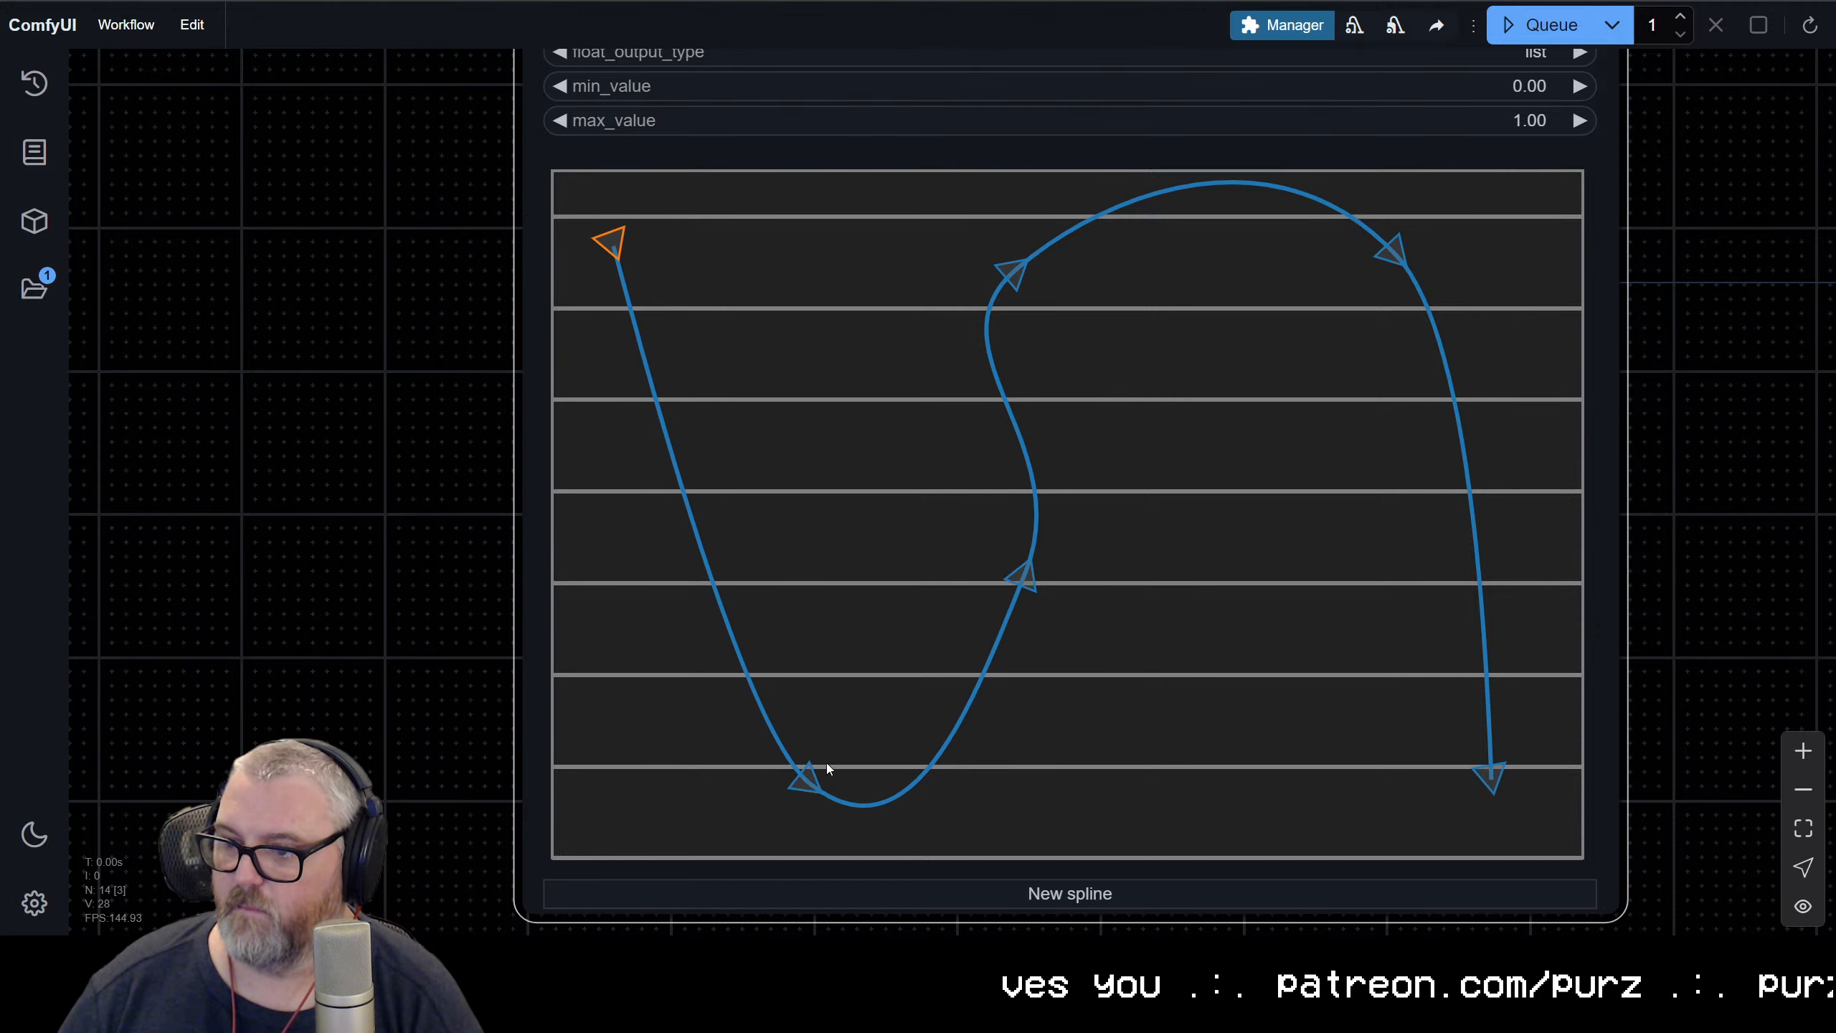
left_click_drag(806, 773, 702, 760)
left_click_drag(1012, 575, 1009, 703)
left_click_drag(1489, 788, 1509, 828)
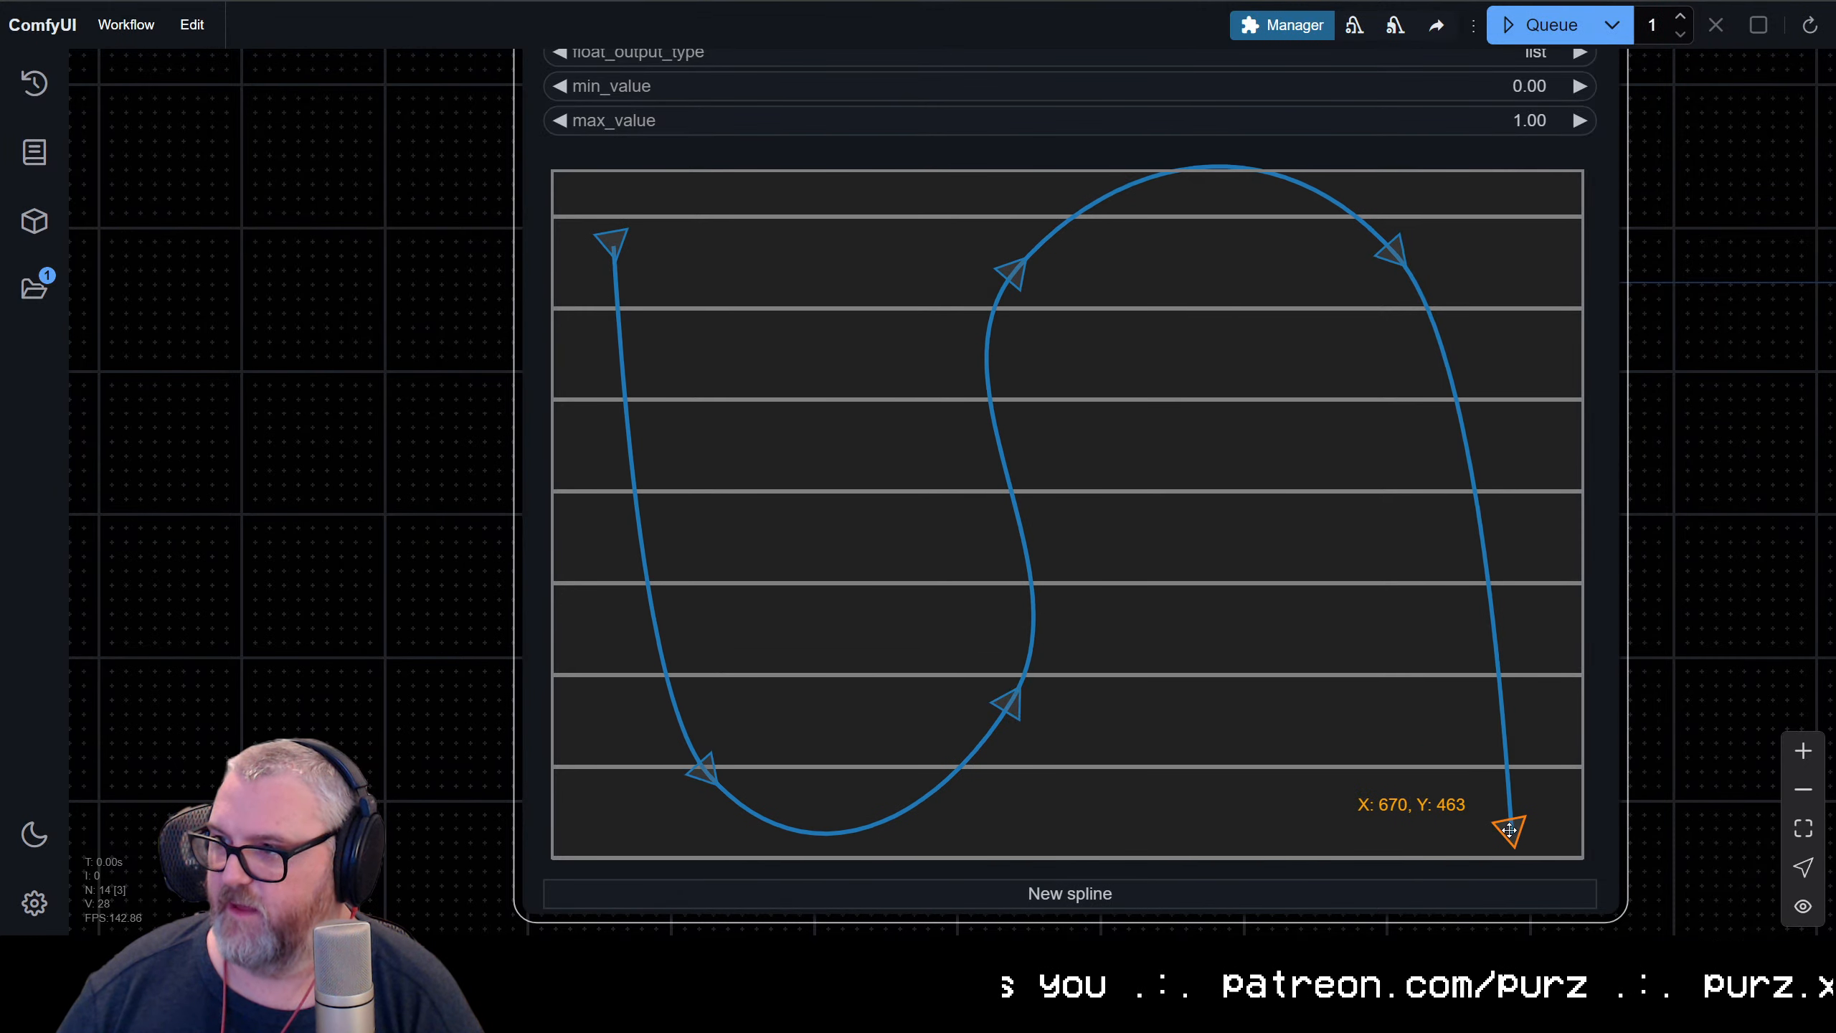
left_click_drag(1403, 253, 1382, 347)
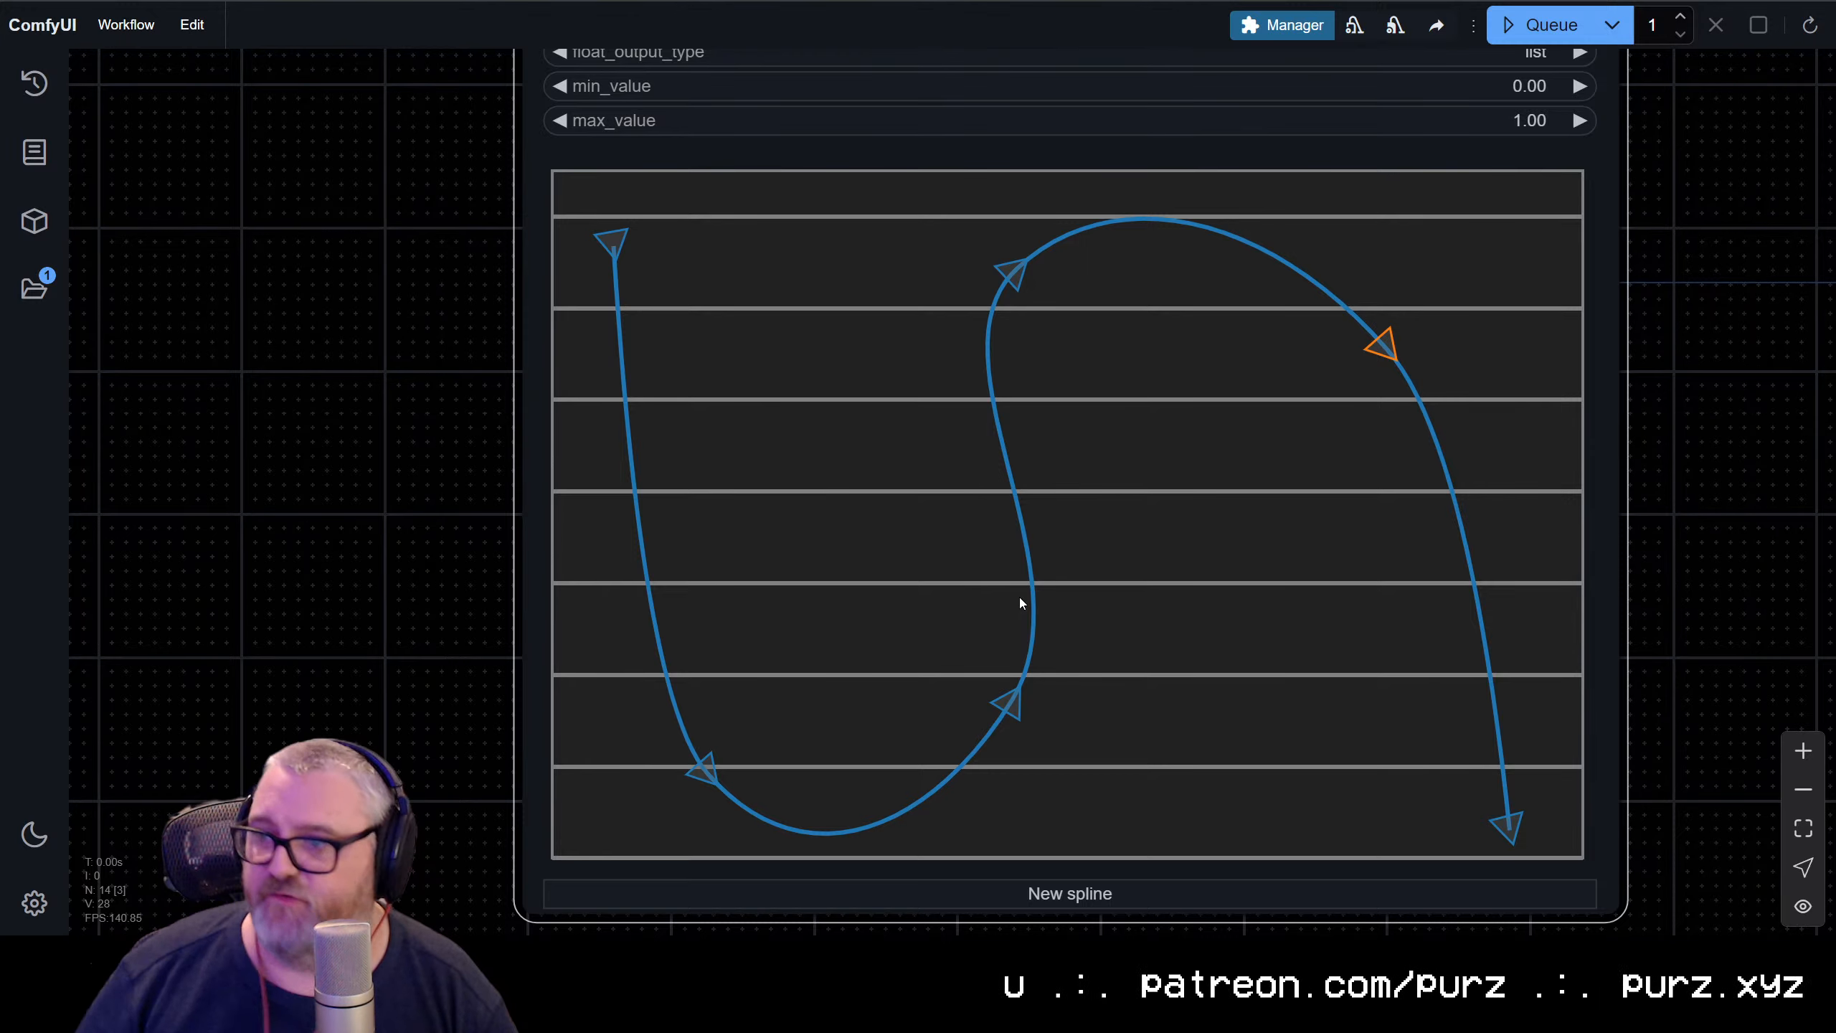
Review the positive prompt in the upper CogVideo TextEncode node and its place in the workflow
scroll(1699, 565, "down", 10)
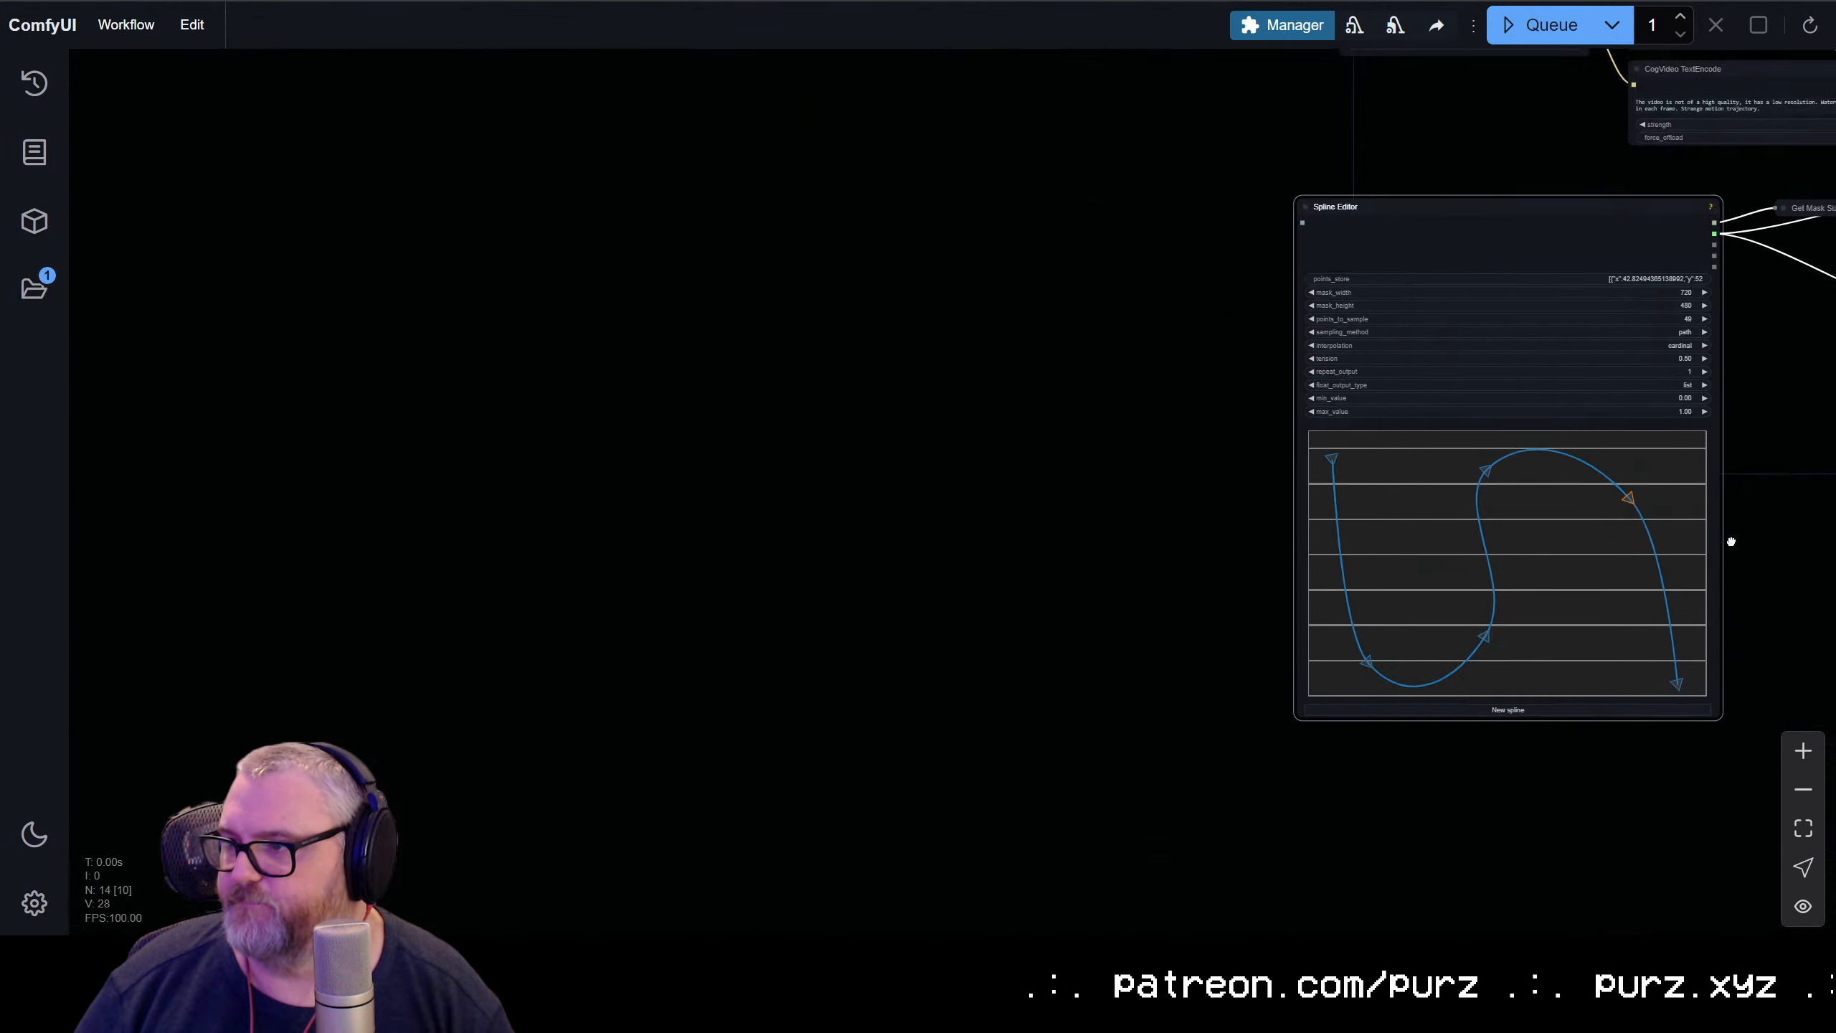
left_click_drag(1730, 537, 661, 778)
triple_click(656, 221)
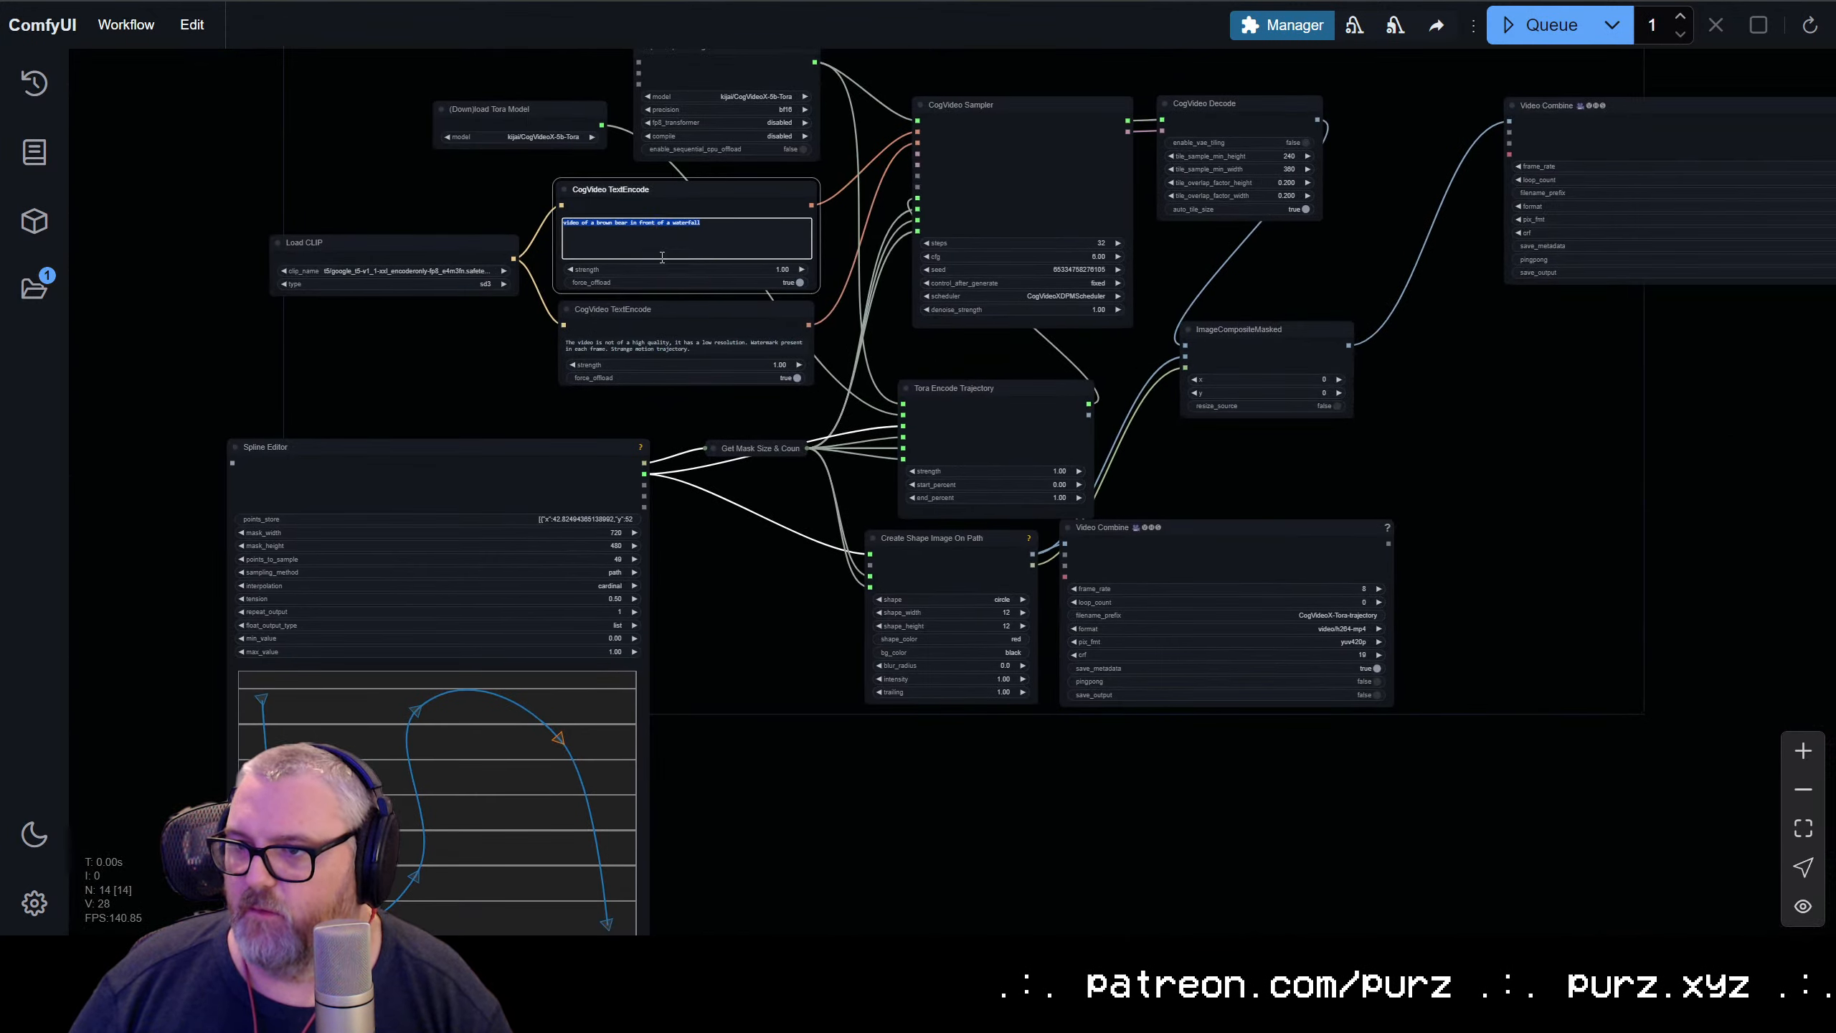
scroll(494, 344, "up", 5)
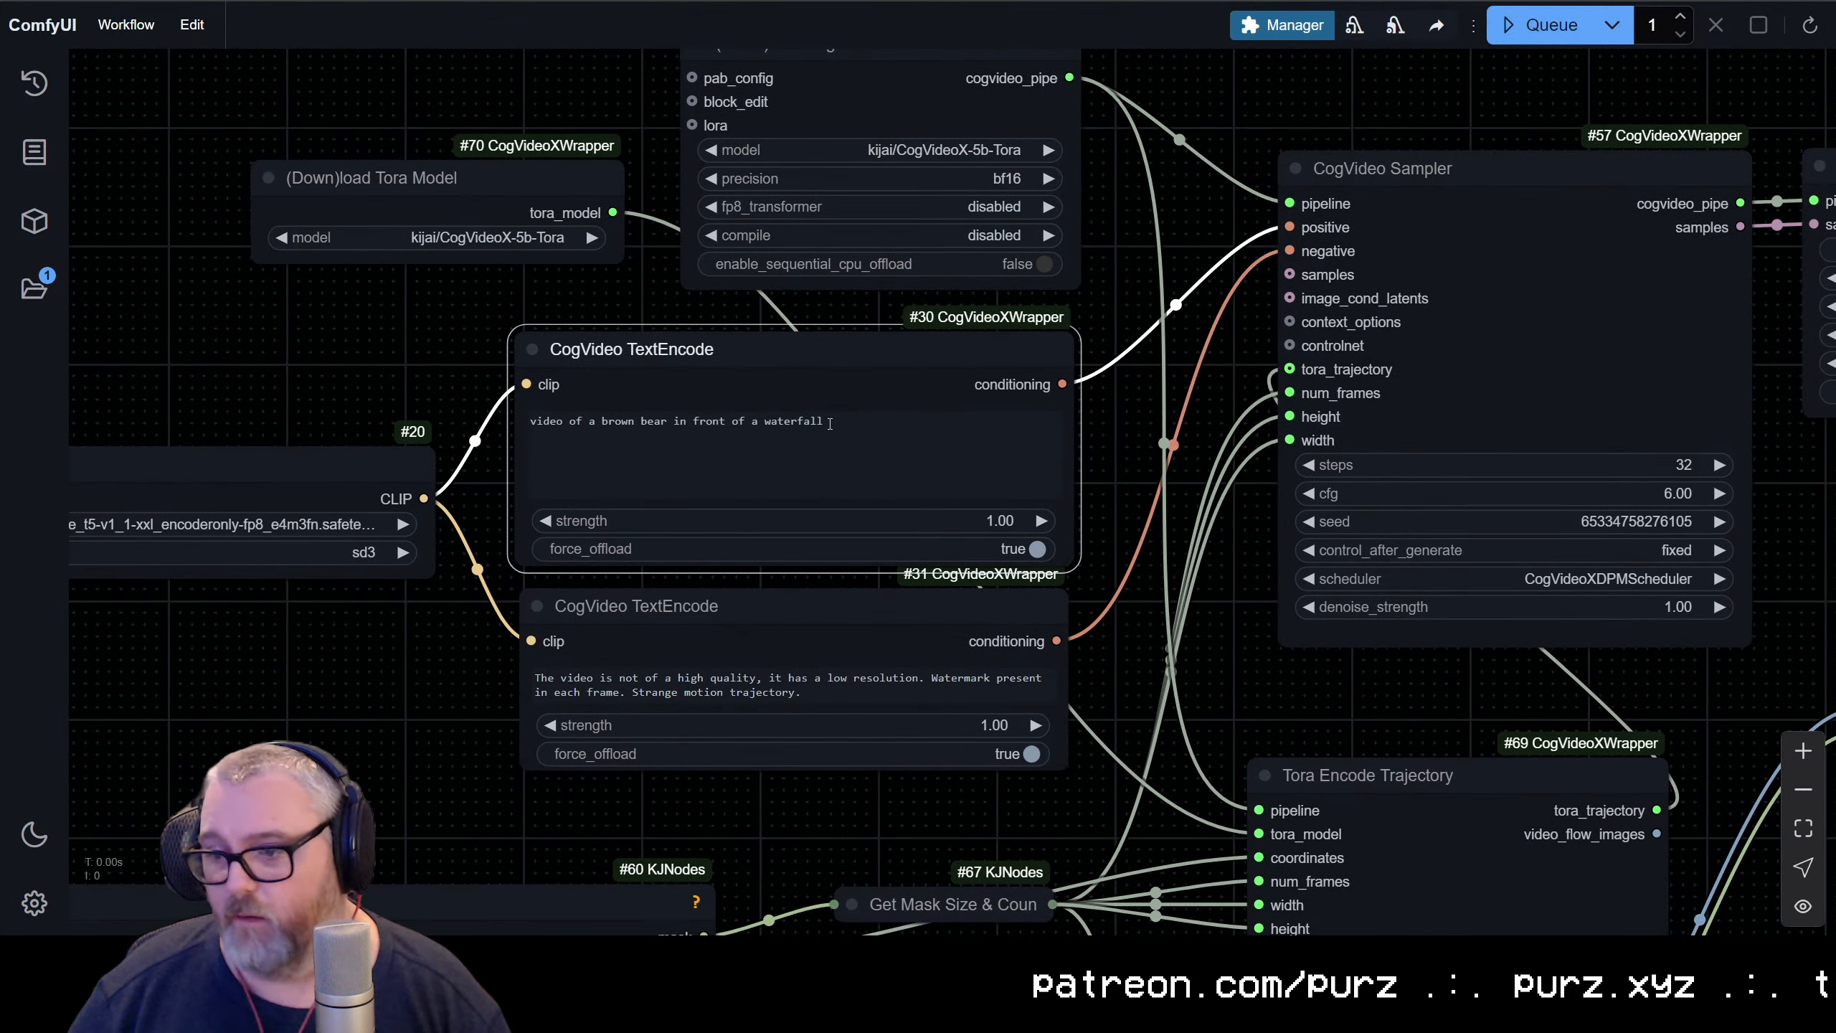
scroll(726, 855, "down", 6)
left_click_drag(726, 856, 913, 544)
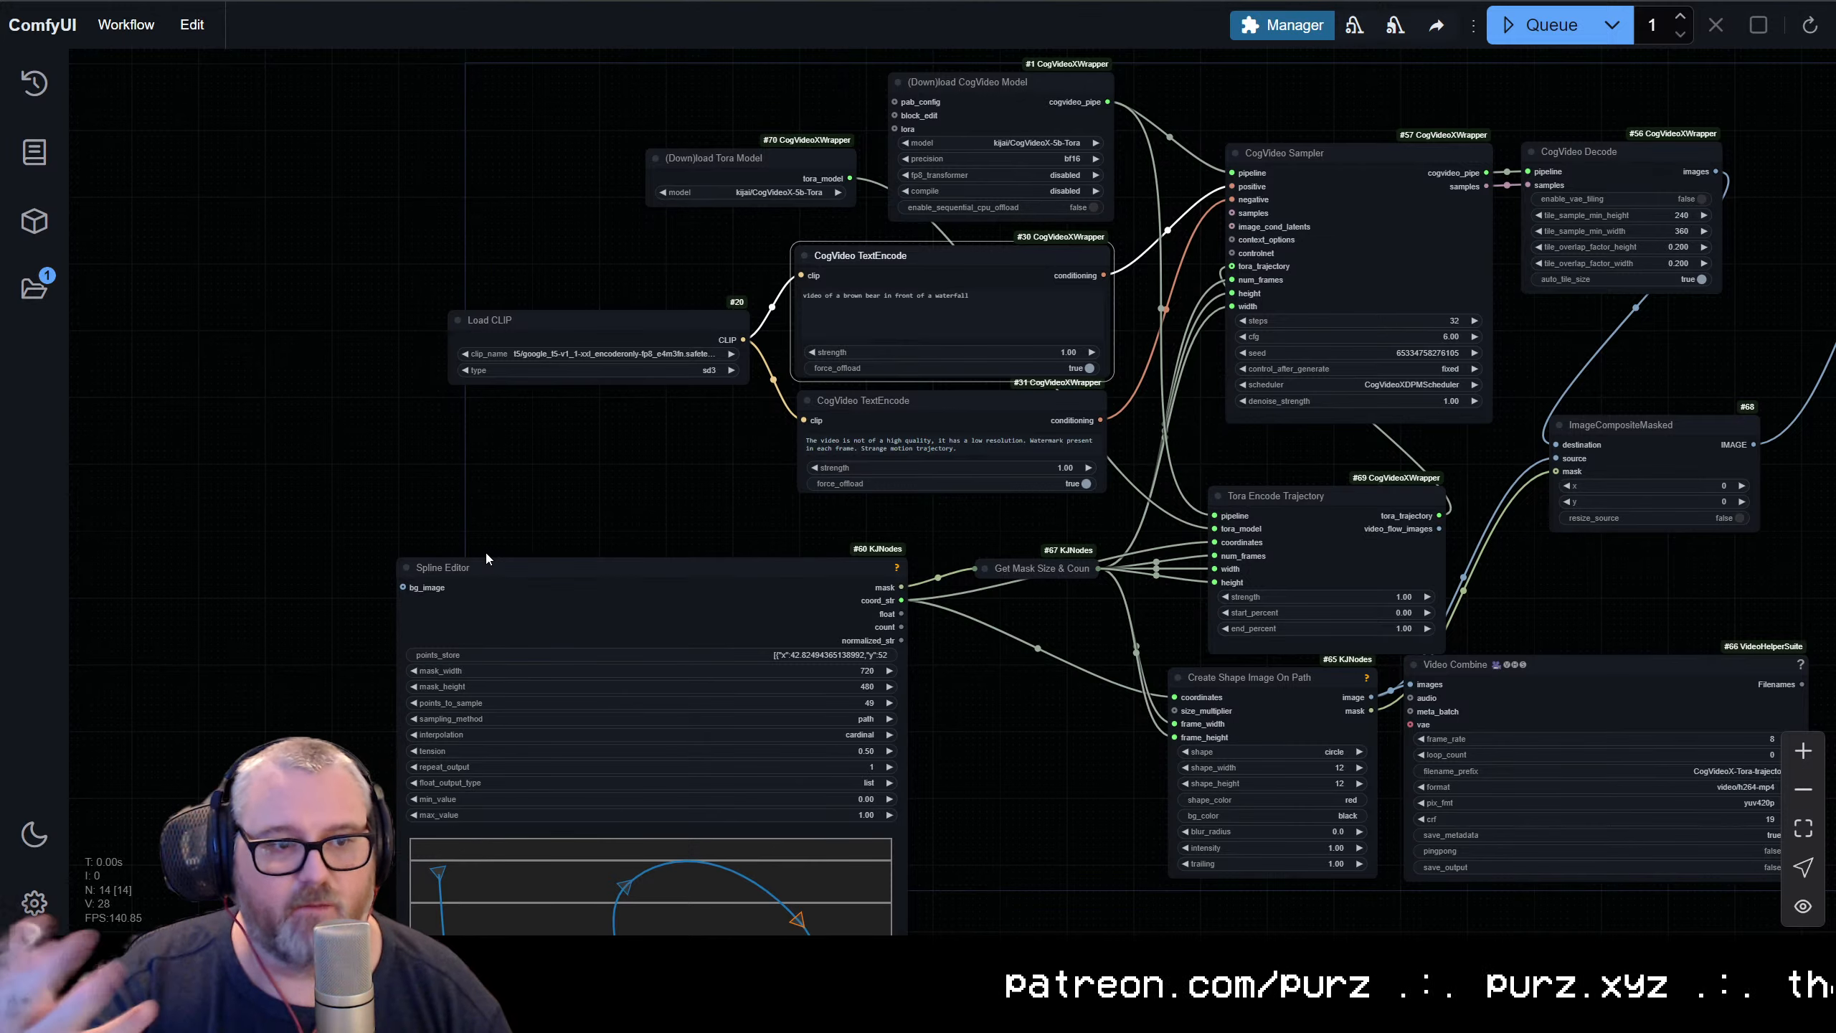
Move the (Down)load Tora Model node directly above Load CLIP, beside the text encoders
scroll(528, 432, "up", 3)
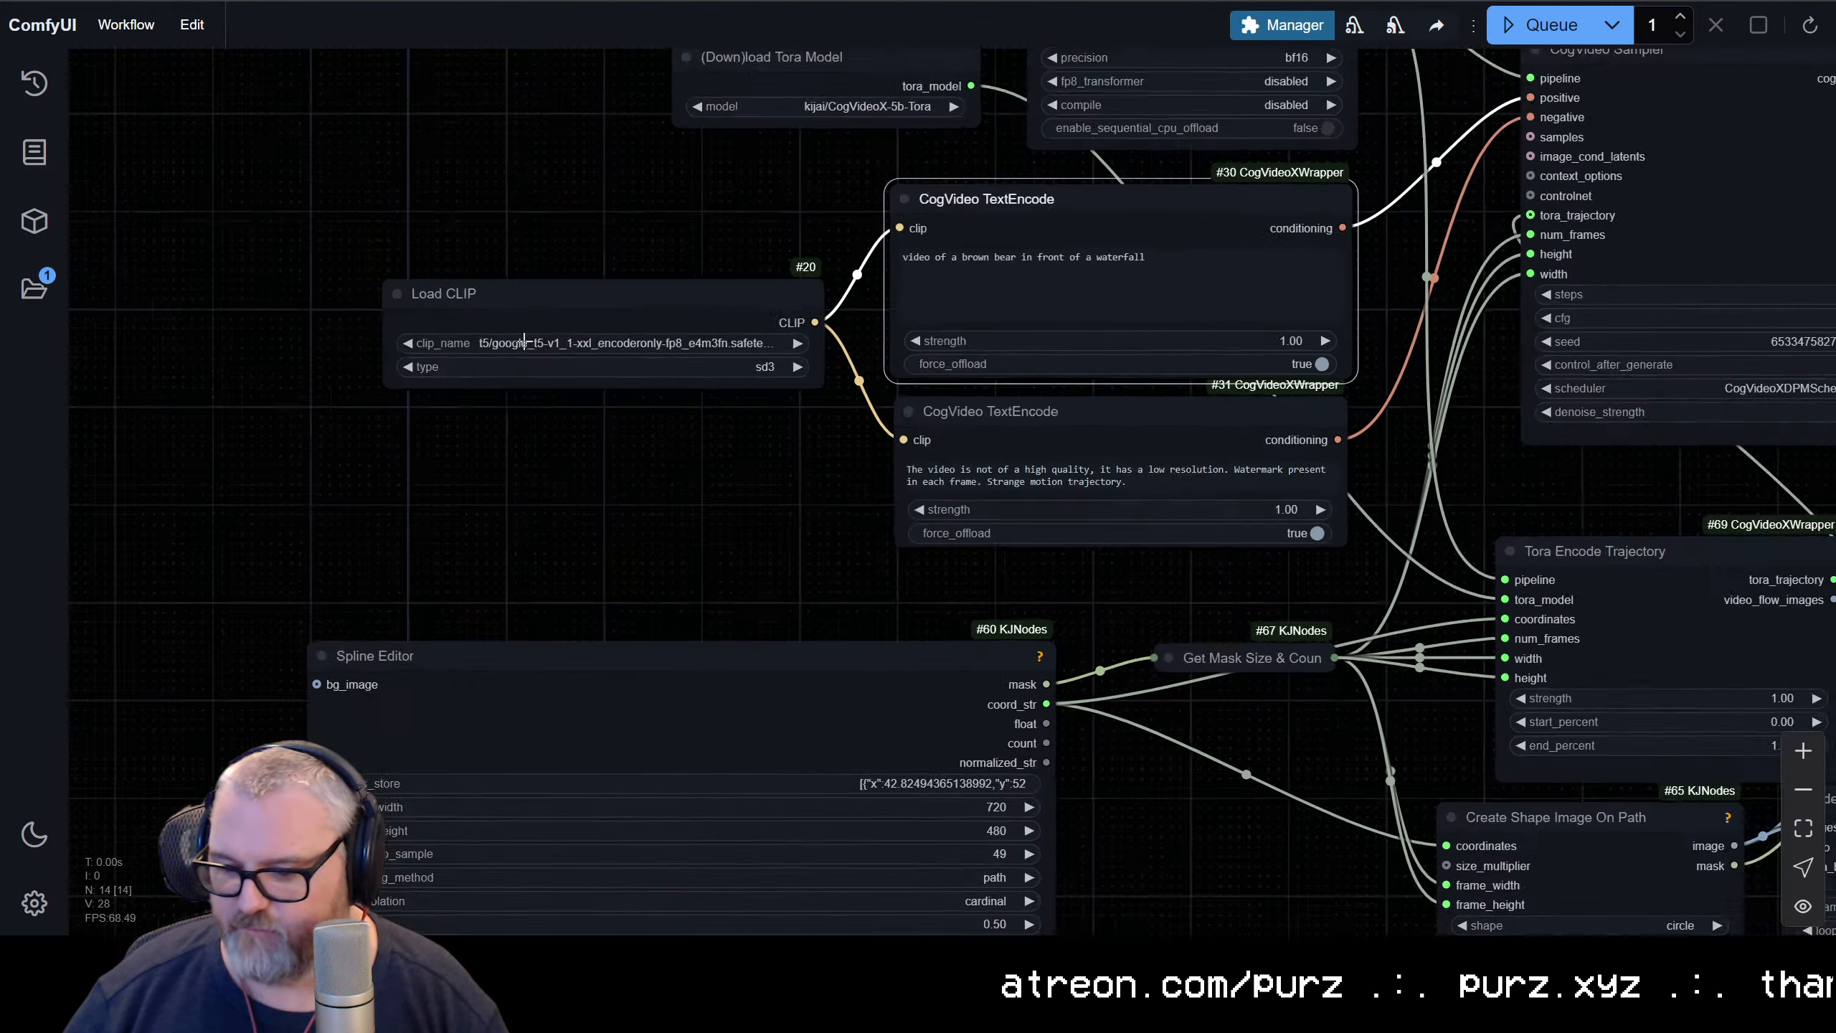
left_click_drag(884, 630, 691, 739)
scroll(1001, 470, "up", 5)
left_click_drag(369, 382, 1044, 429)
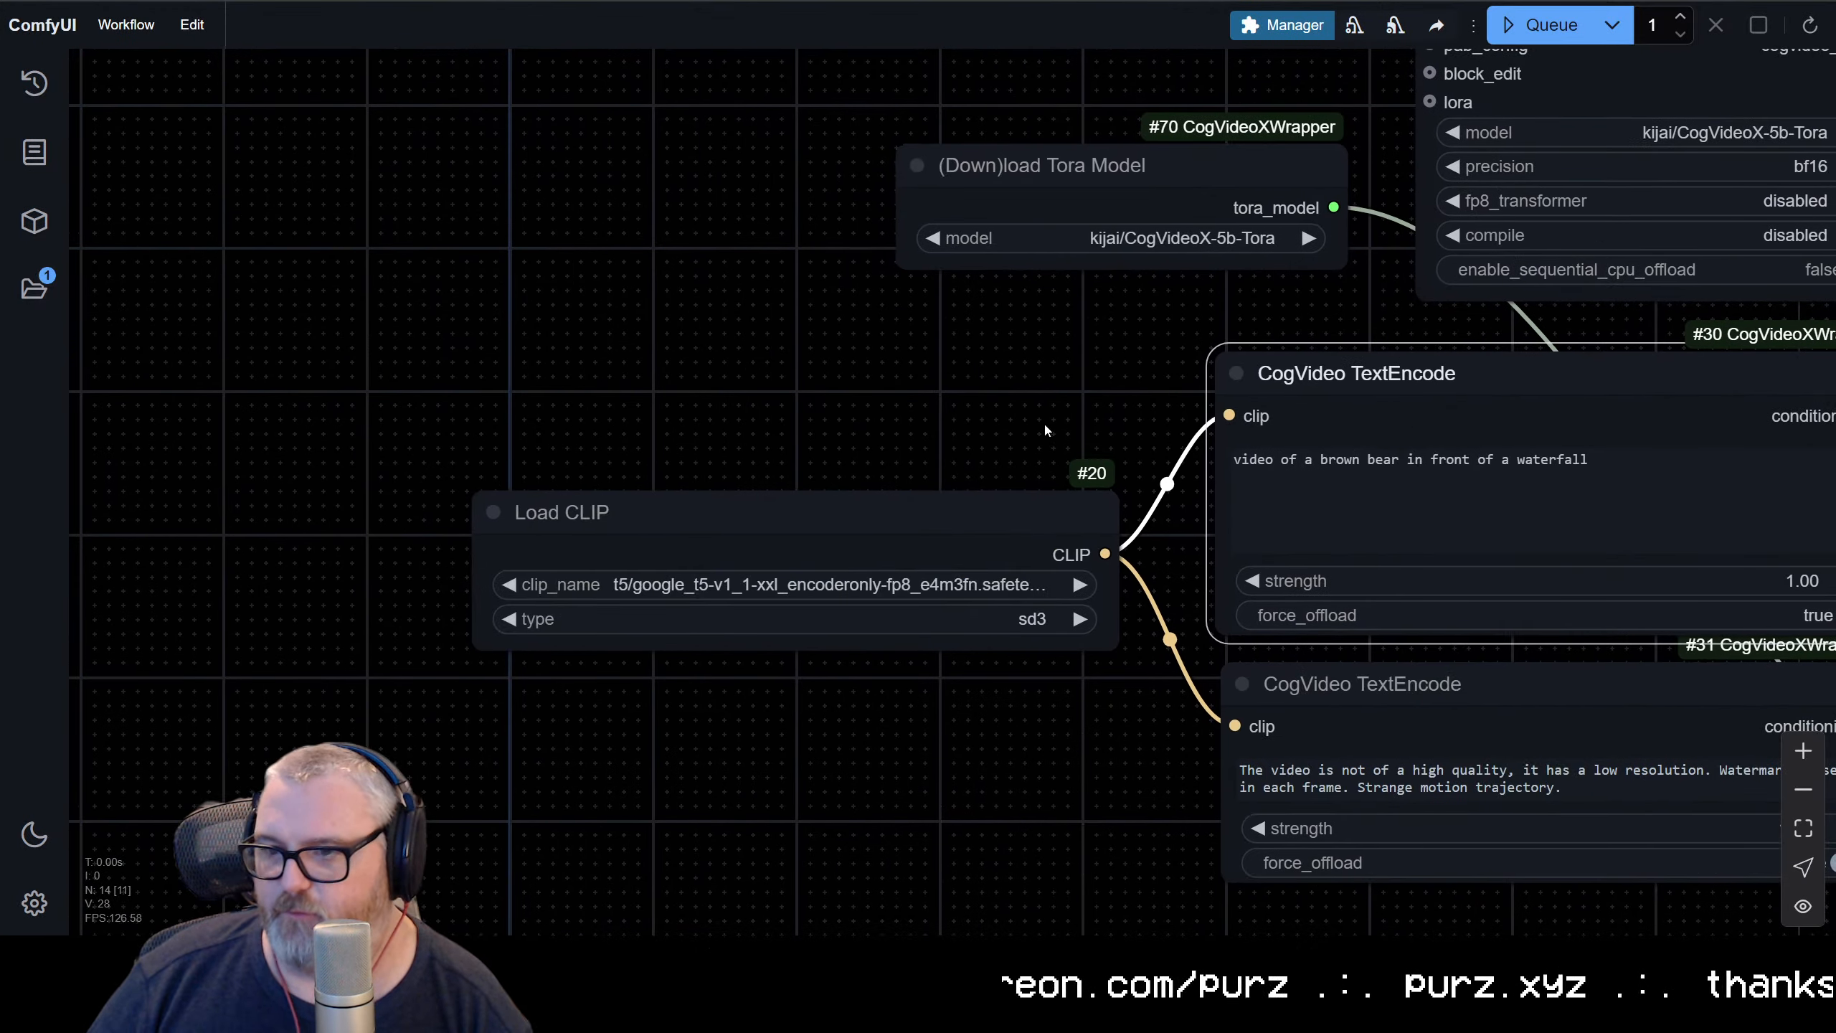
left_click(685, 528)
left_click_drag(1112, 167, 867, 329)
left_click_drag(961, 295, 186, 437)
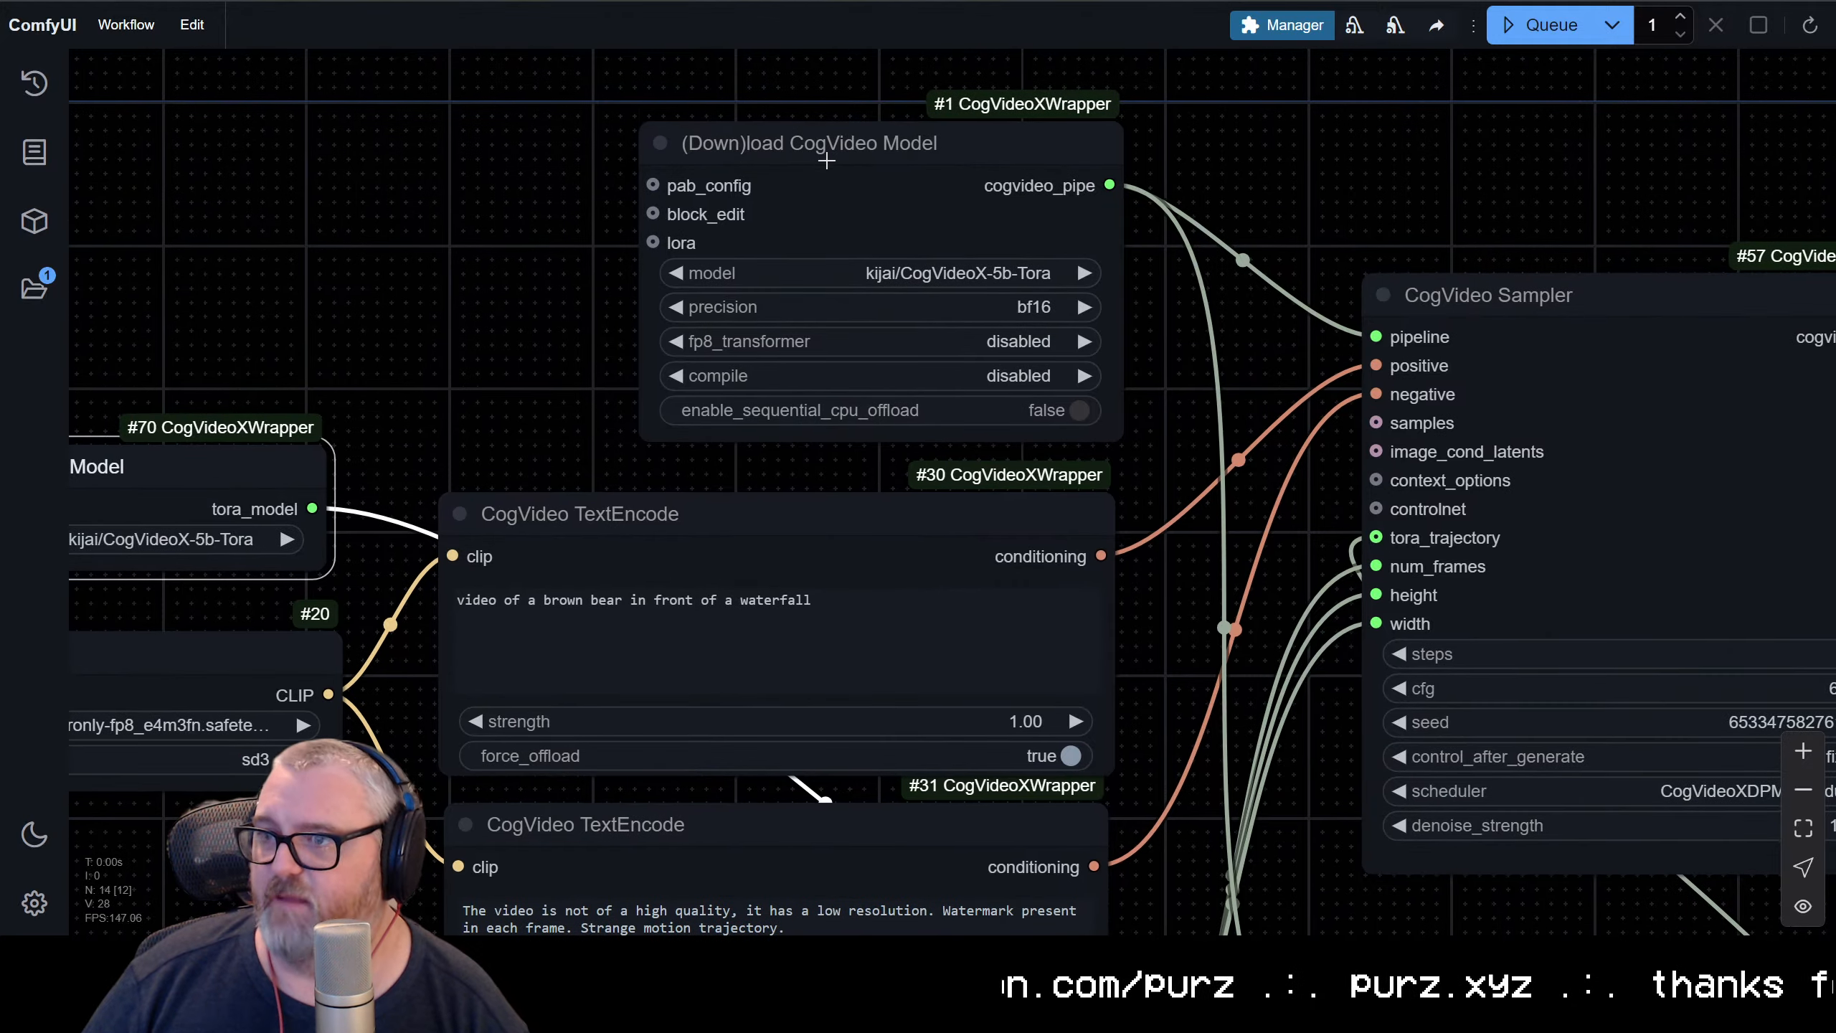
Place the (Down)load CogVideo Model node above the Tora model loader and move both CogVideo TextEncode nodes up beside the loaders
left_click_drag(842, 158, 40, 102)
scroll(564, 375, "down", 8)
left_click_drag(530, 372, 706, 620)
left_click_drag(653, 563, 632, 357)
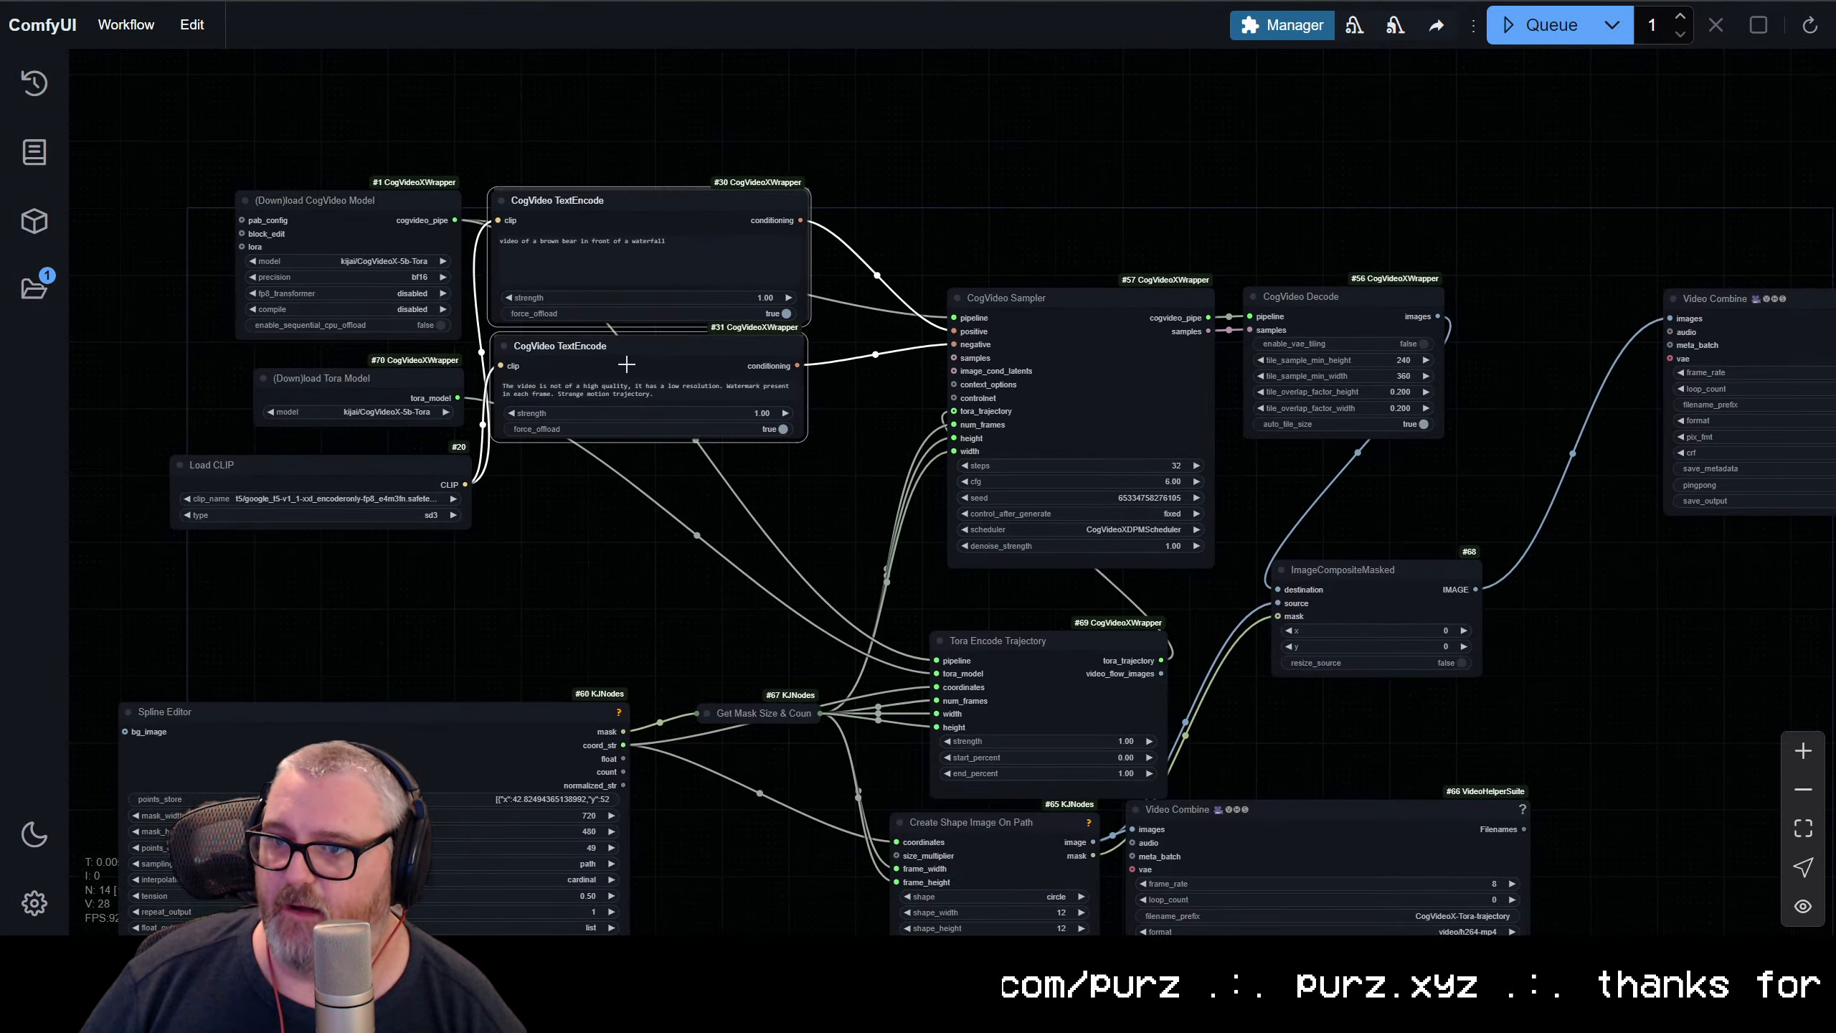
Colour the positive CogVideo TextEncode node green and the negative one red
right_click(565, 174)
mouse_move(609, 471)
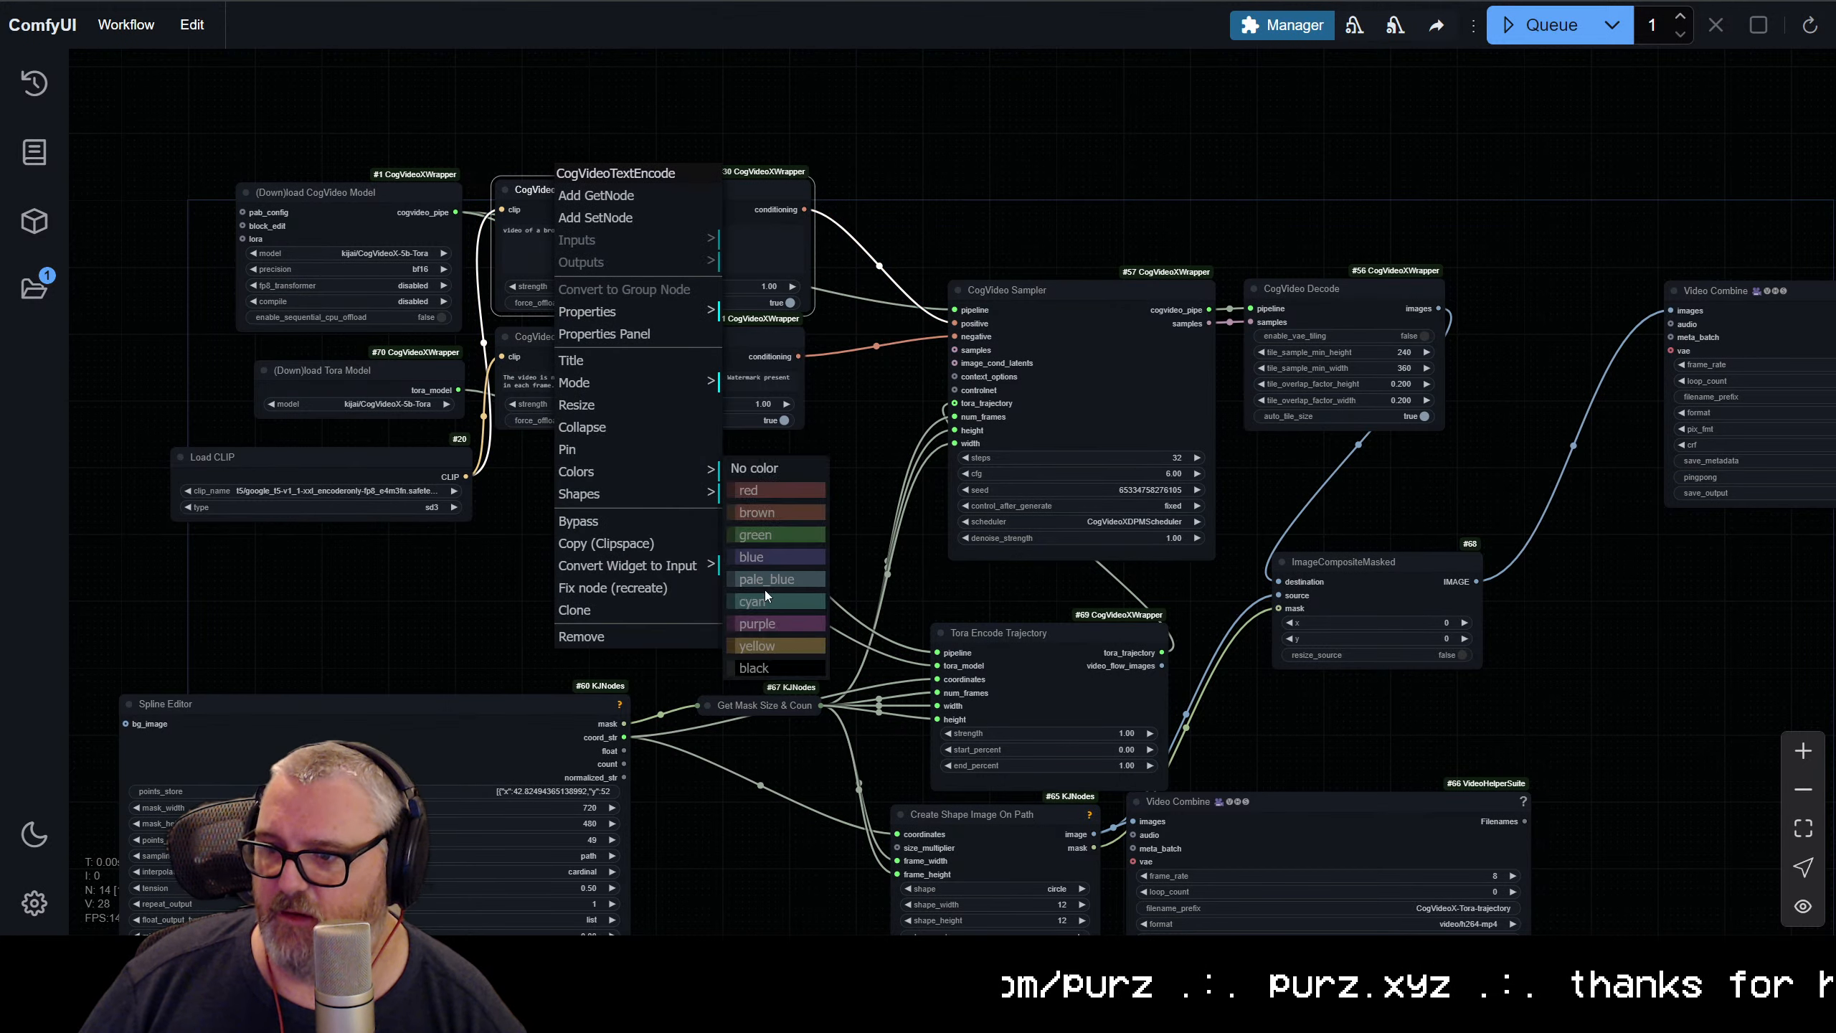
left_click(774, 535)
right_click(614, 327)
mouse_move(680, 614)
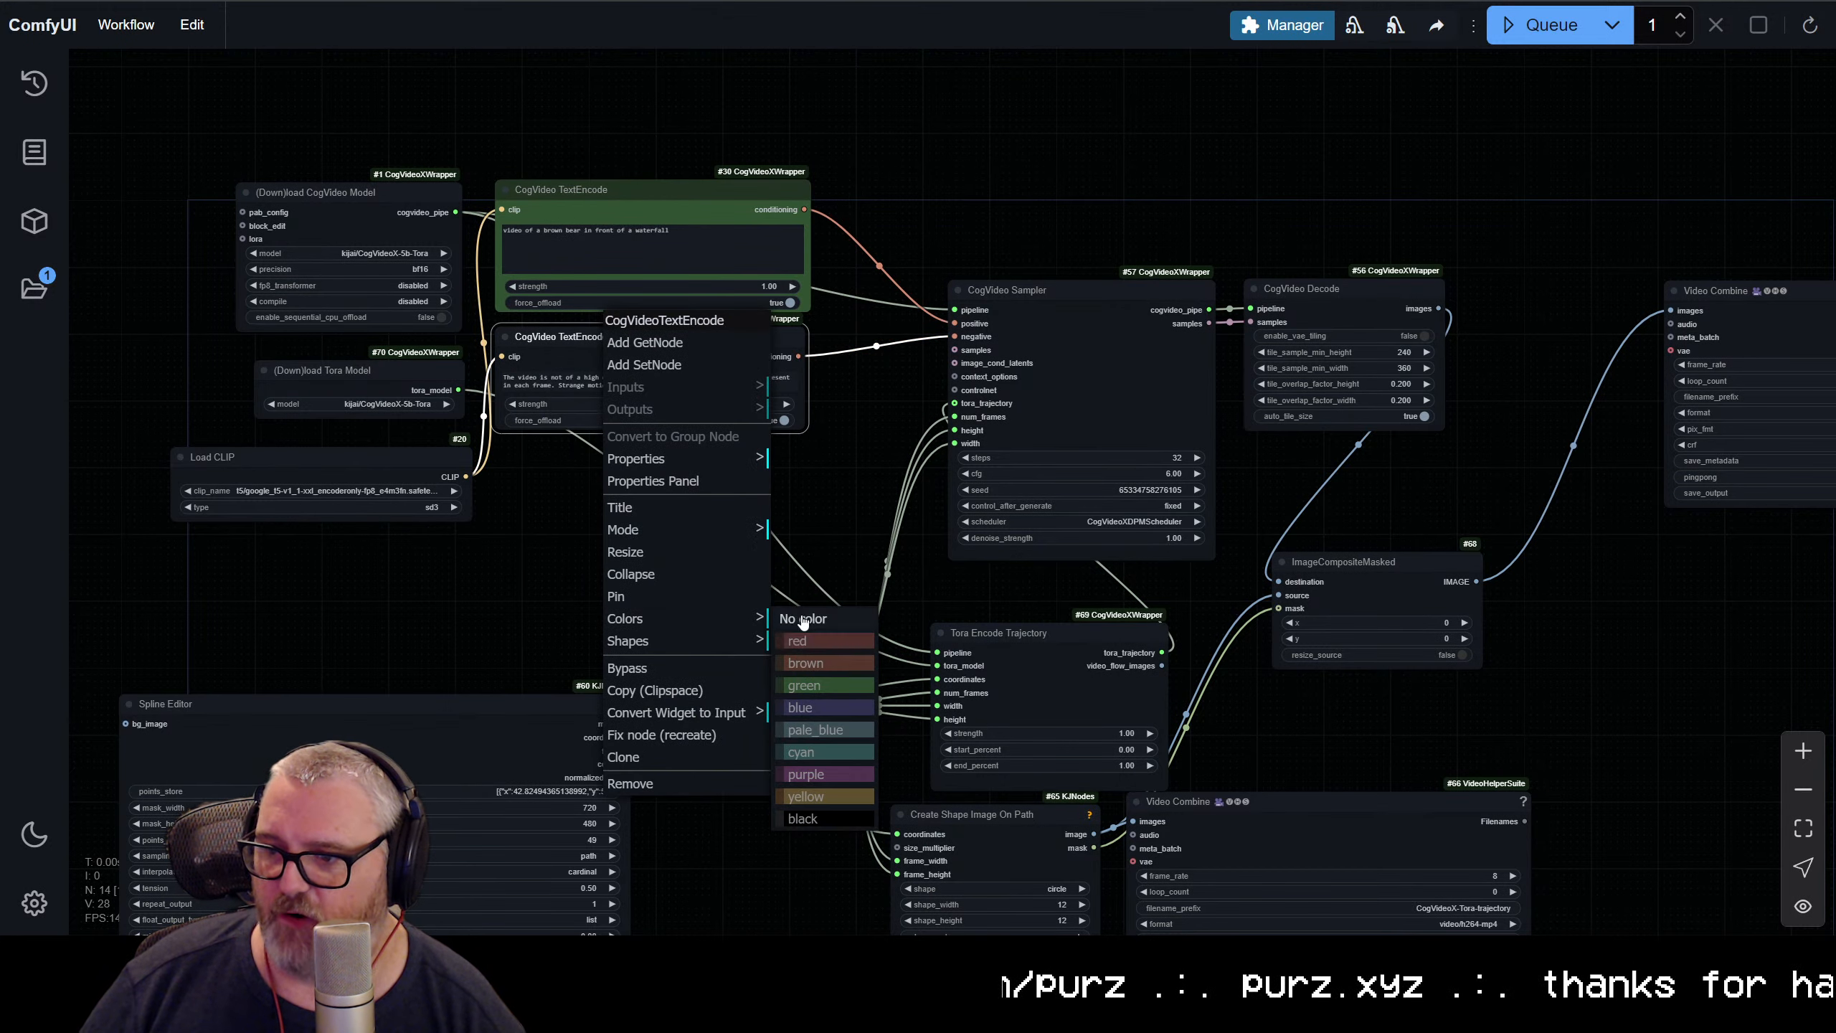
left_click(821, 643)
Colour the CogVideo Model, Tora Model and Load CLIP loader nodes green together
left_click_drag(344, 586, 315, 173)
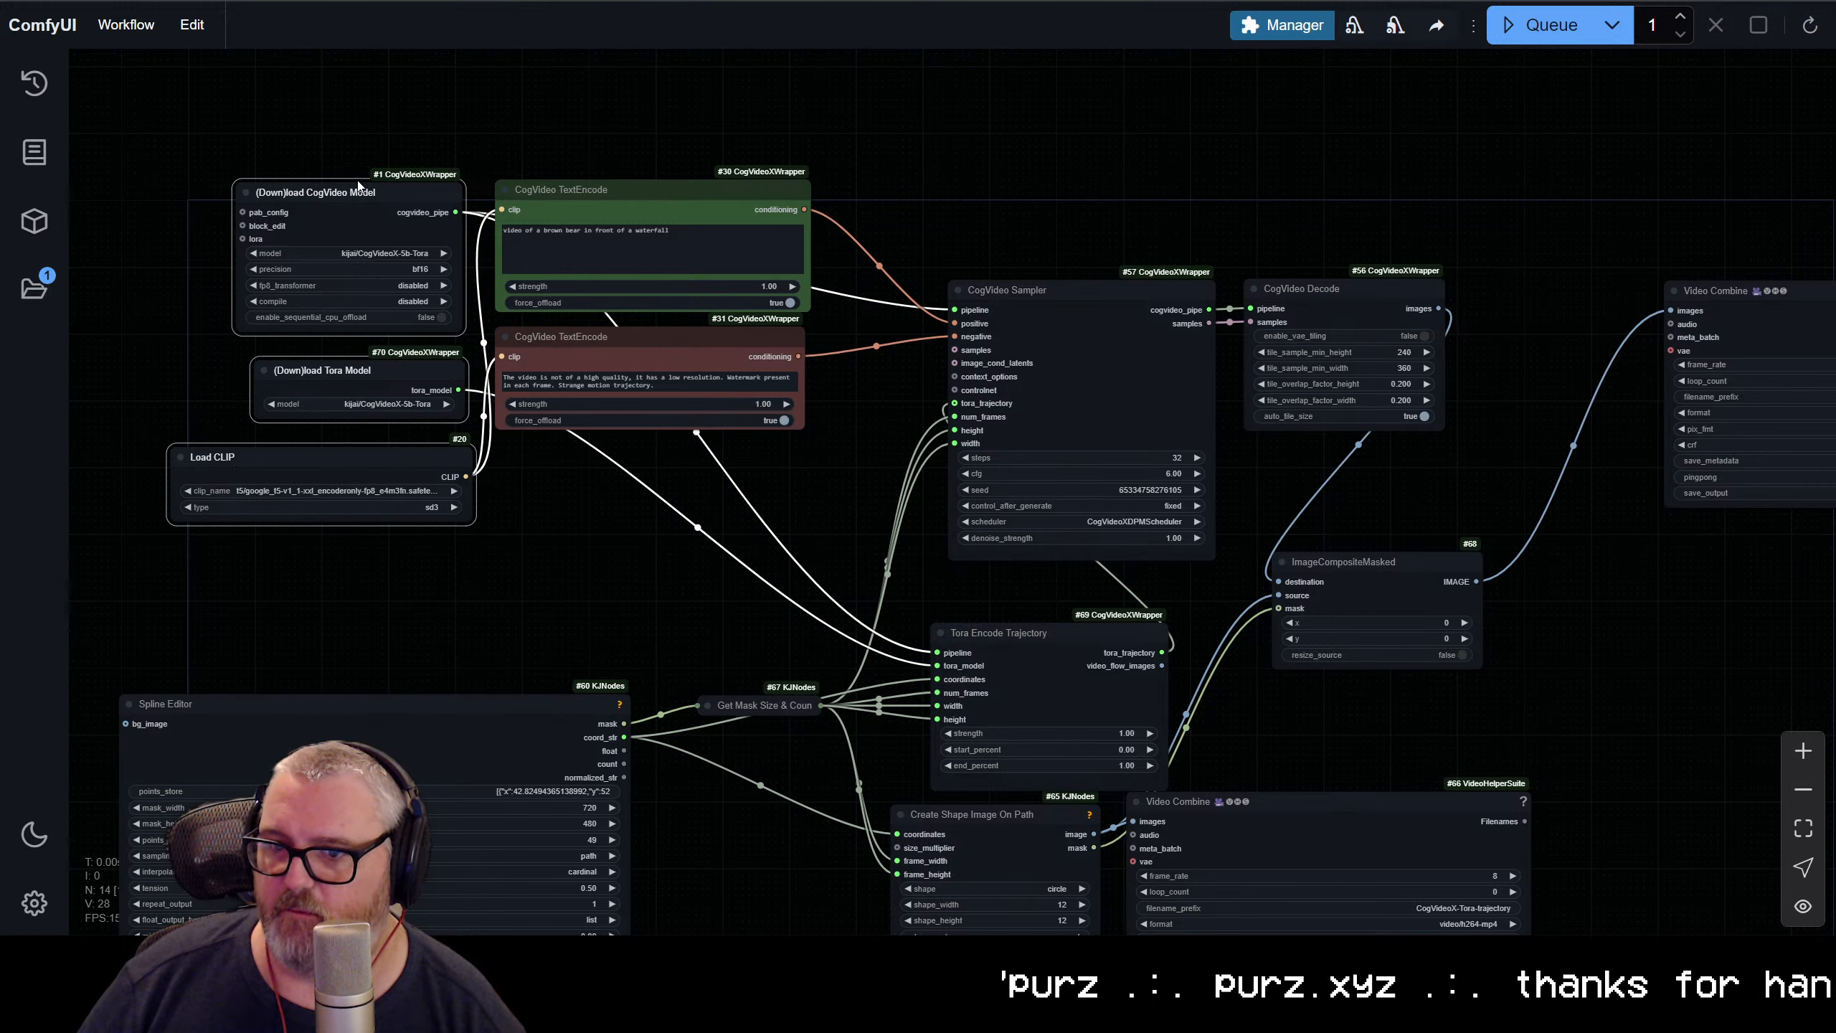
right_click(314, 173)
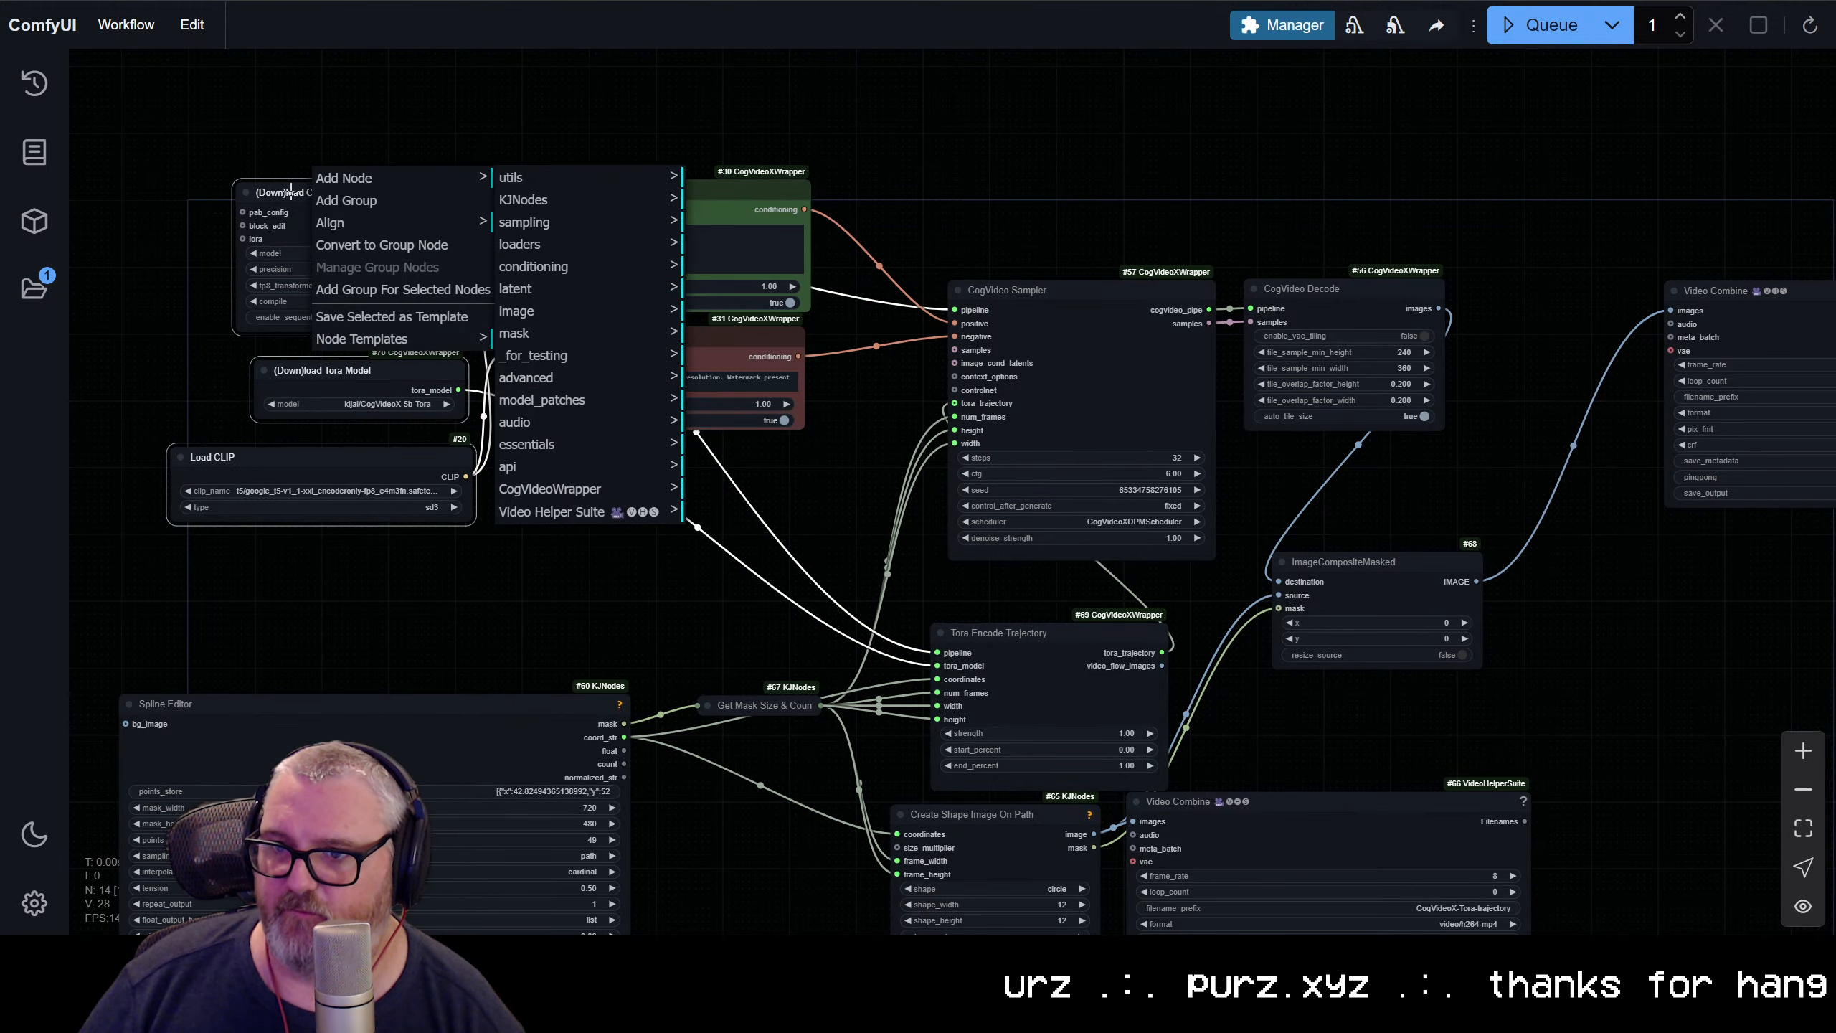
left_click_drag(285, 131, 405, 664)
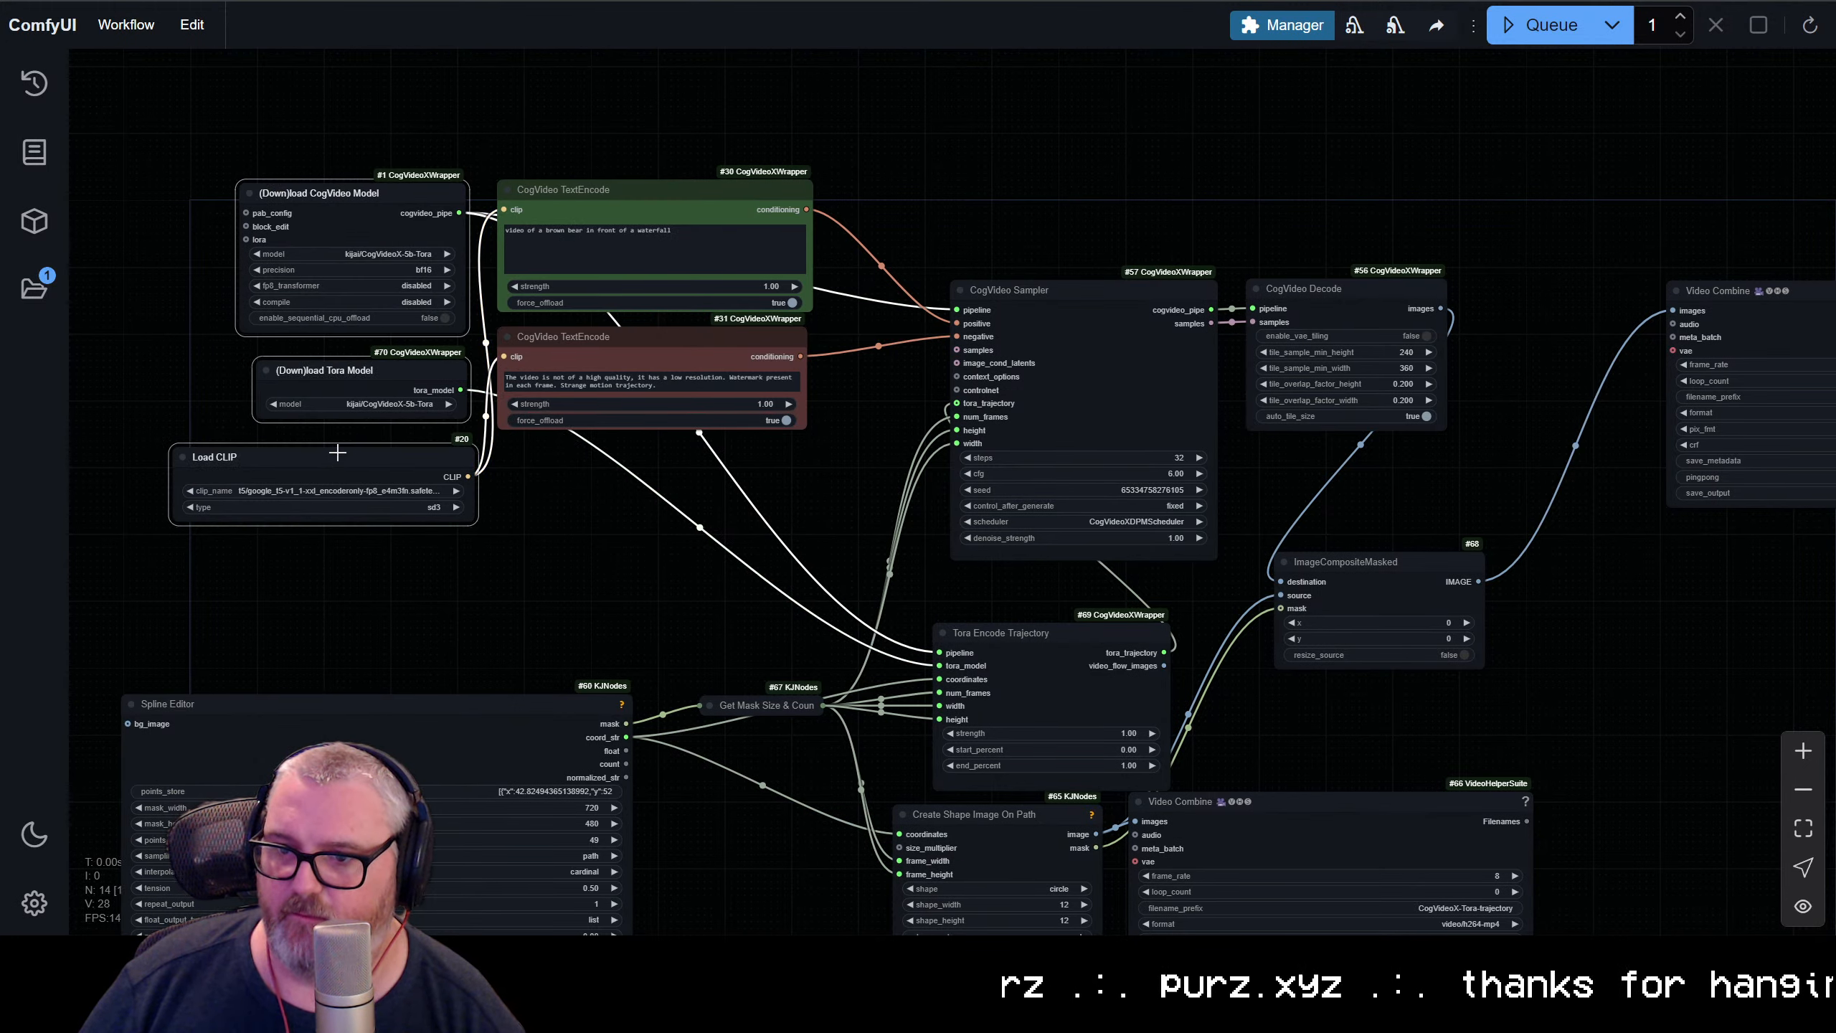
right_click(334, 452)
mouse_move(361, 727)
left_click(534, 788)
left_click(409, 533)
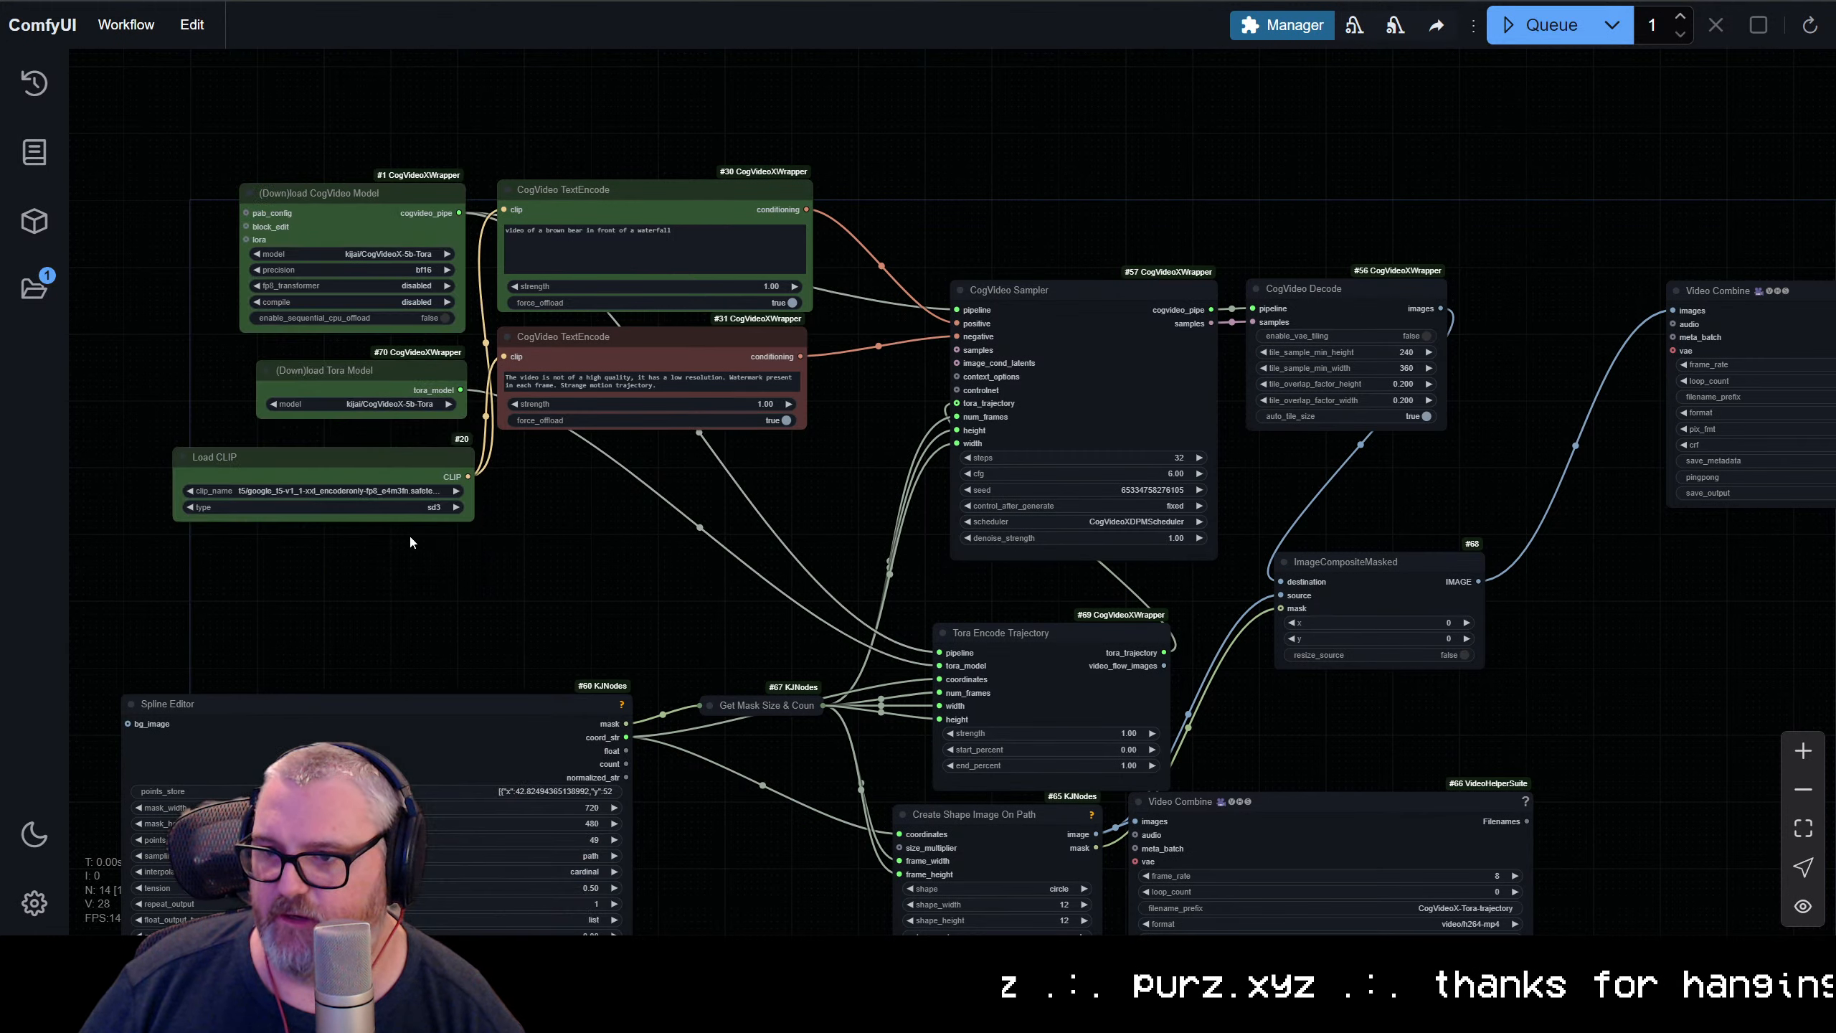
Nudge the three green loader nodes closer to the CogVideo TextEncode nodes
left_click_drag(408, 535, 269, 127)
left_click_drag(365, 220, 379, 227)
left_click(391, 569)
Move the Spline Editor node up beneath Load CLIP and colour it cyan
left_click_drag(383, 723, 441, 578)
right_click(442, 578)
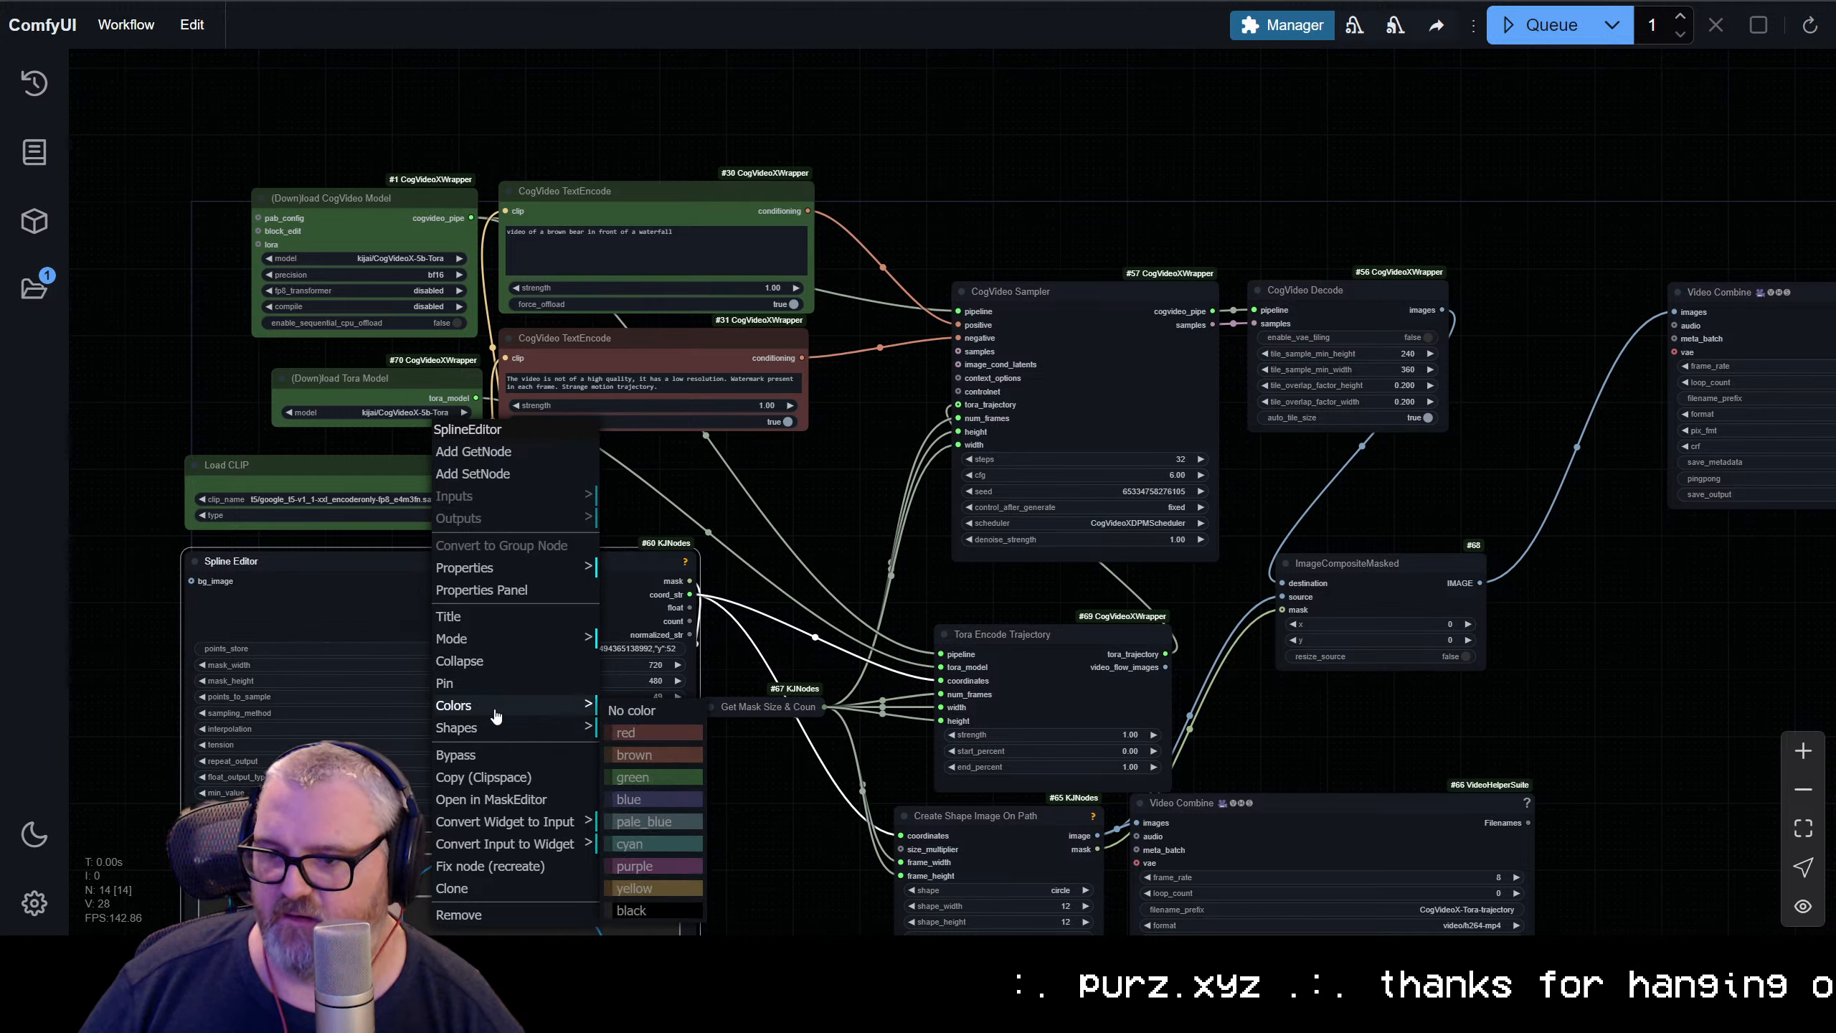
mouse_move(491, 705)
left_click(650, 844)
Colour the collapsed Get Mask Size & Count node cyan and place it just above the Spline Editor's upper-right corner
left_click_drag(767, 700, 798, 541)
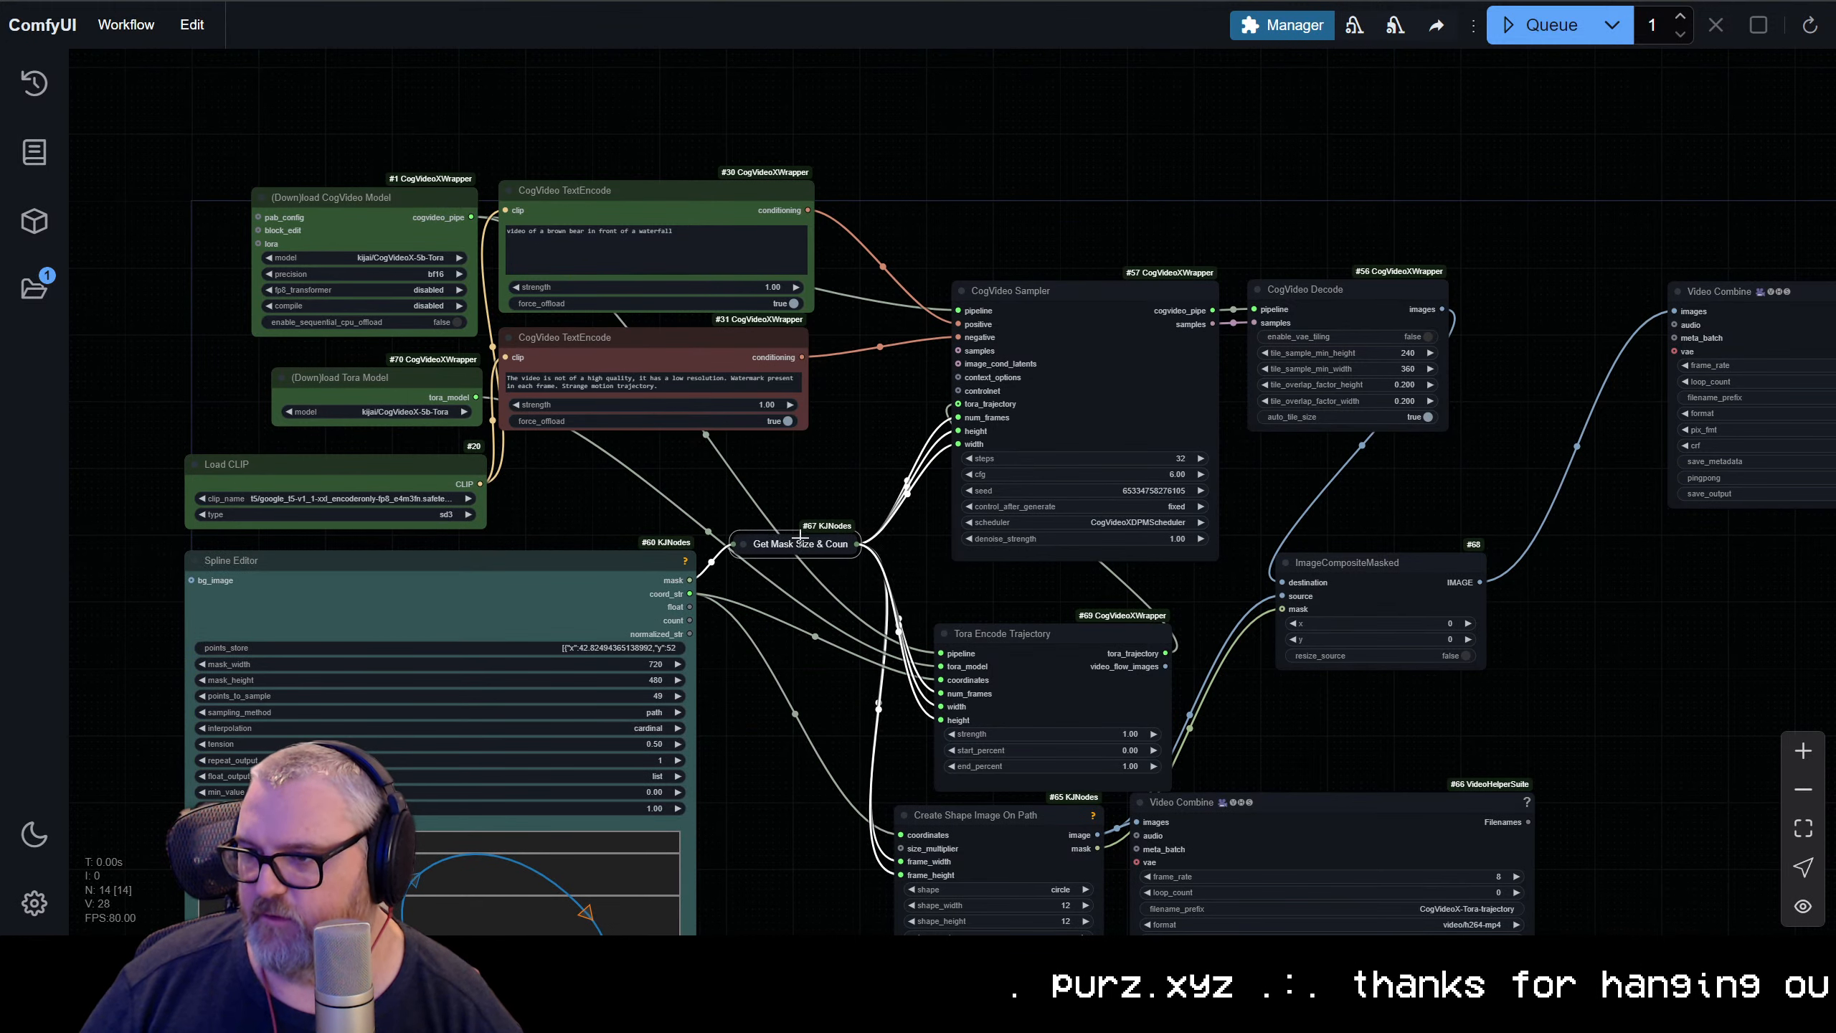
right_click(803, 543)
mouse_move(817, 772)
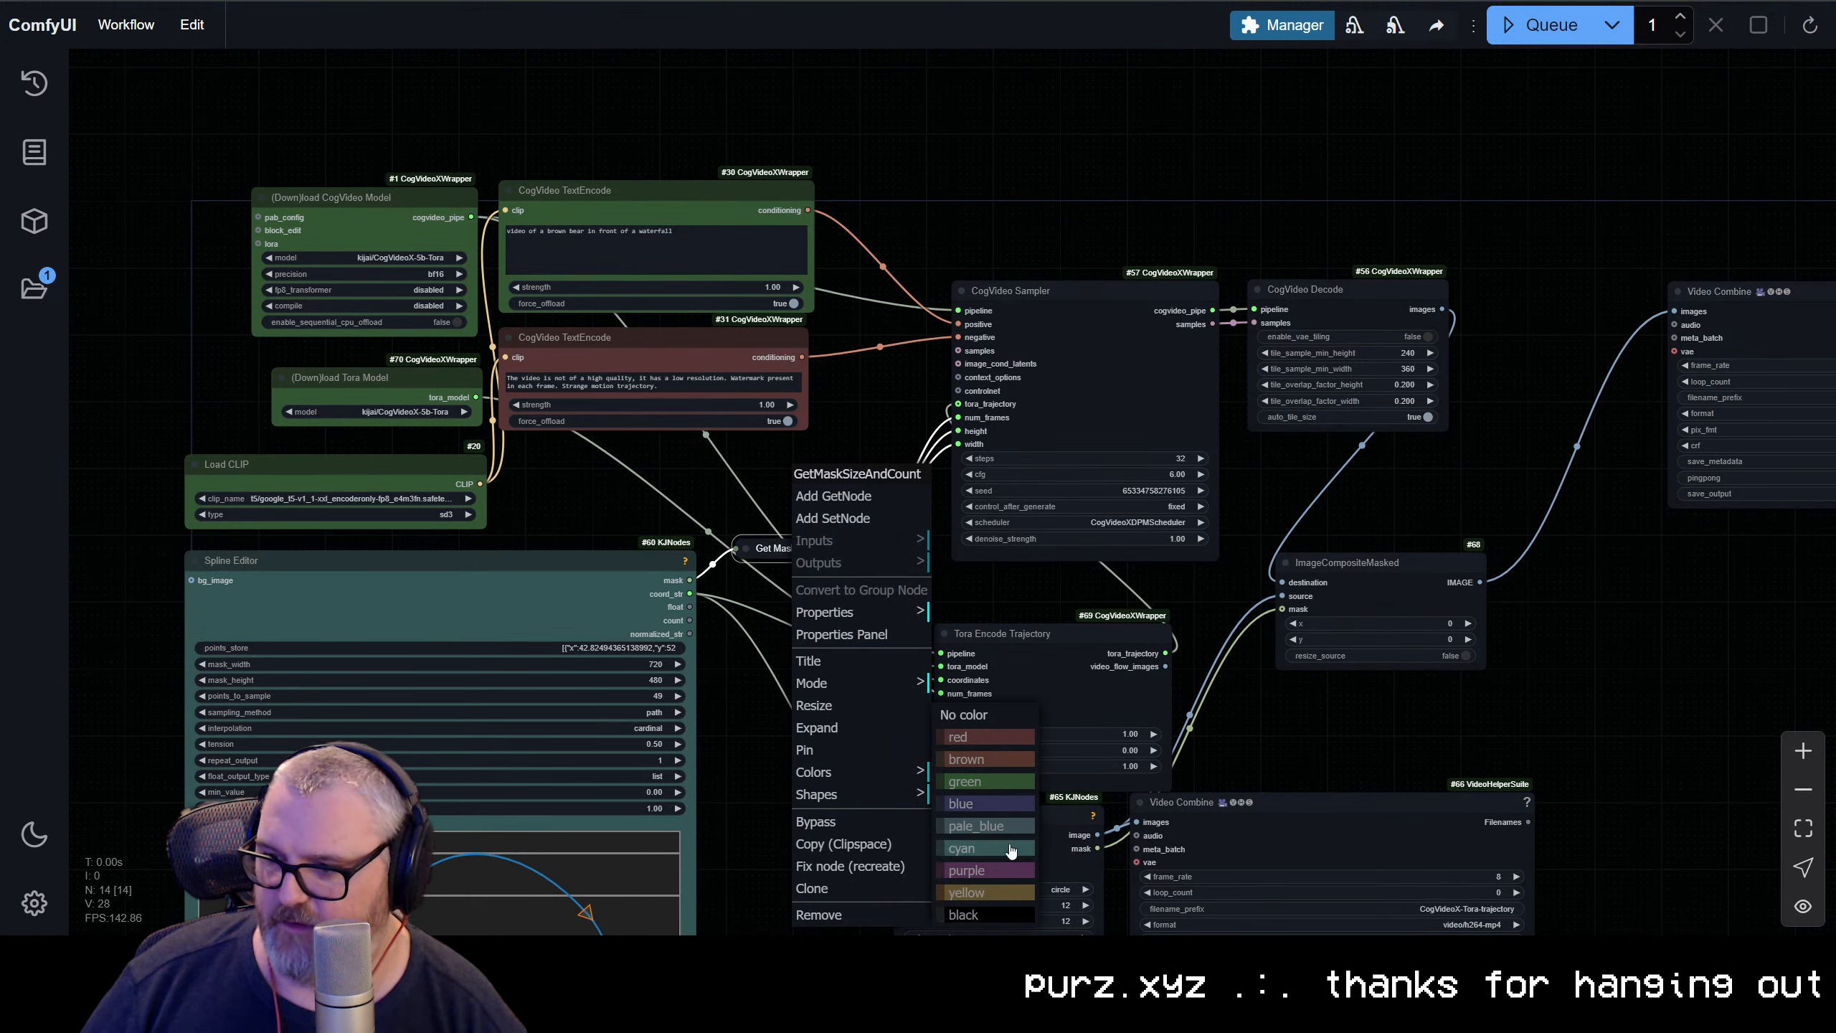
left_click(983, 850)
scroll(807, 662, "down", 2)
left_click_drag(807, 662, 711, 571)
left_click_drag(772, 429, 629, 407)
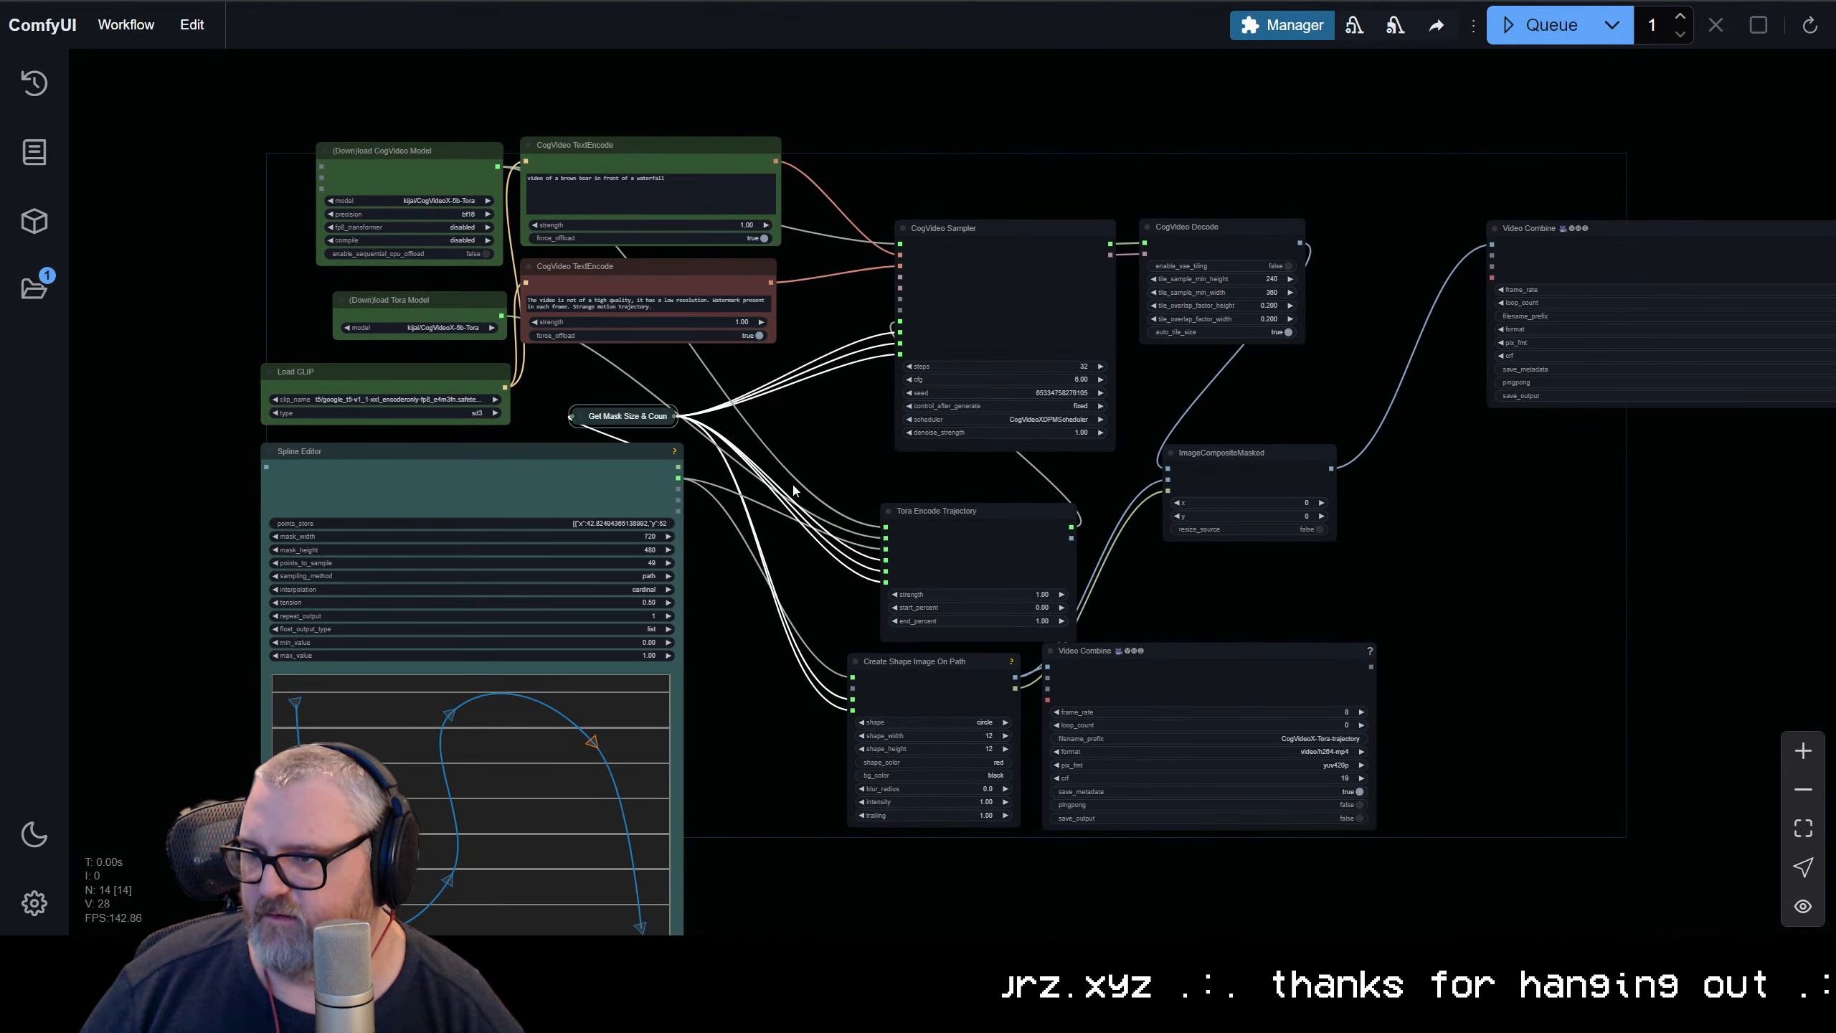
Move the sampler, decode, trajectory and composite nodes up beside the text encoders, and tuck Tora Encode Trajectory under the CogVideo Sampler
left_click_drag(956, 140, 1439, 886)
left_click_drag(950, 223, 870, 145)
left_click(897, 105)
left_click_drag(893, 435, 913, 401)
left_click(888, 157)
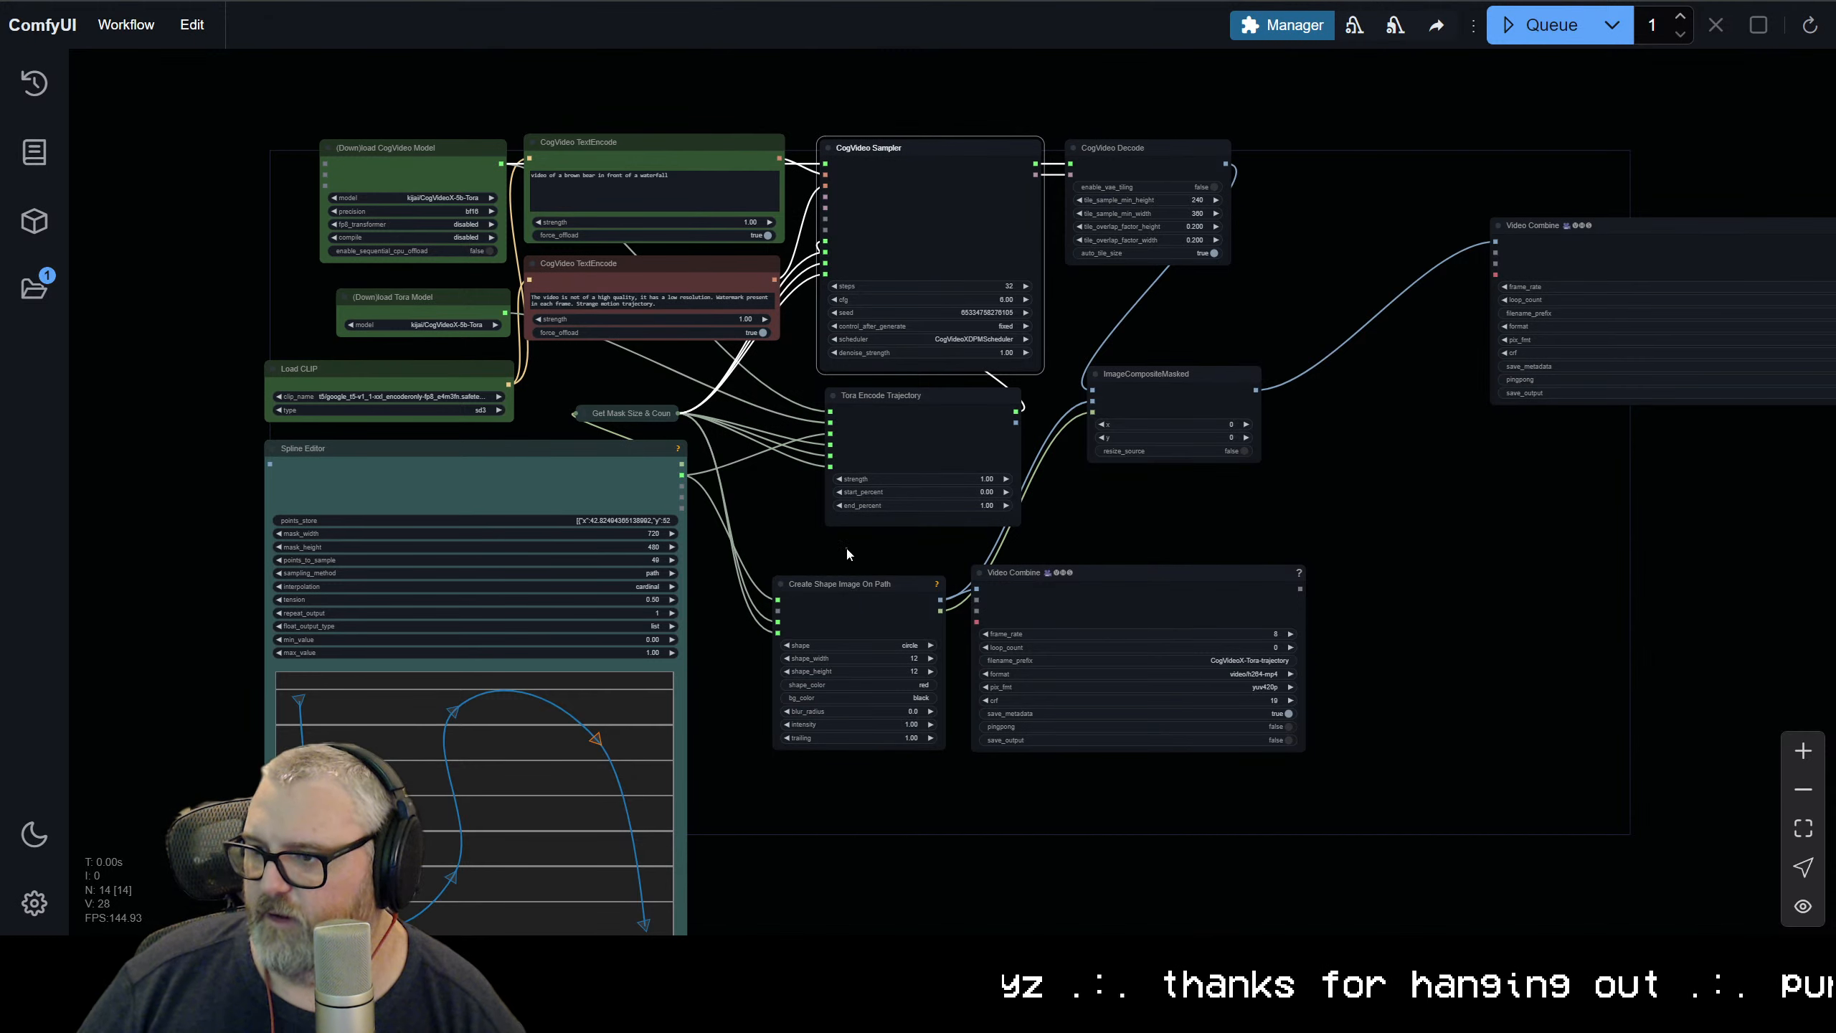
Move Create Shape Image On Path and its Video Combine beneath Tora Encode Trajectory, and shift ImageCompositeMasked slightly down-right
left_click_drag(846, 548, 1287, 784)
left_click_drag(847, 597, 912, 575)
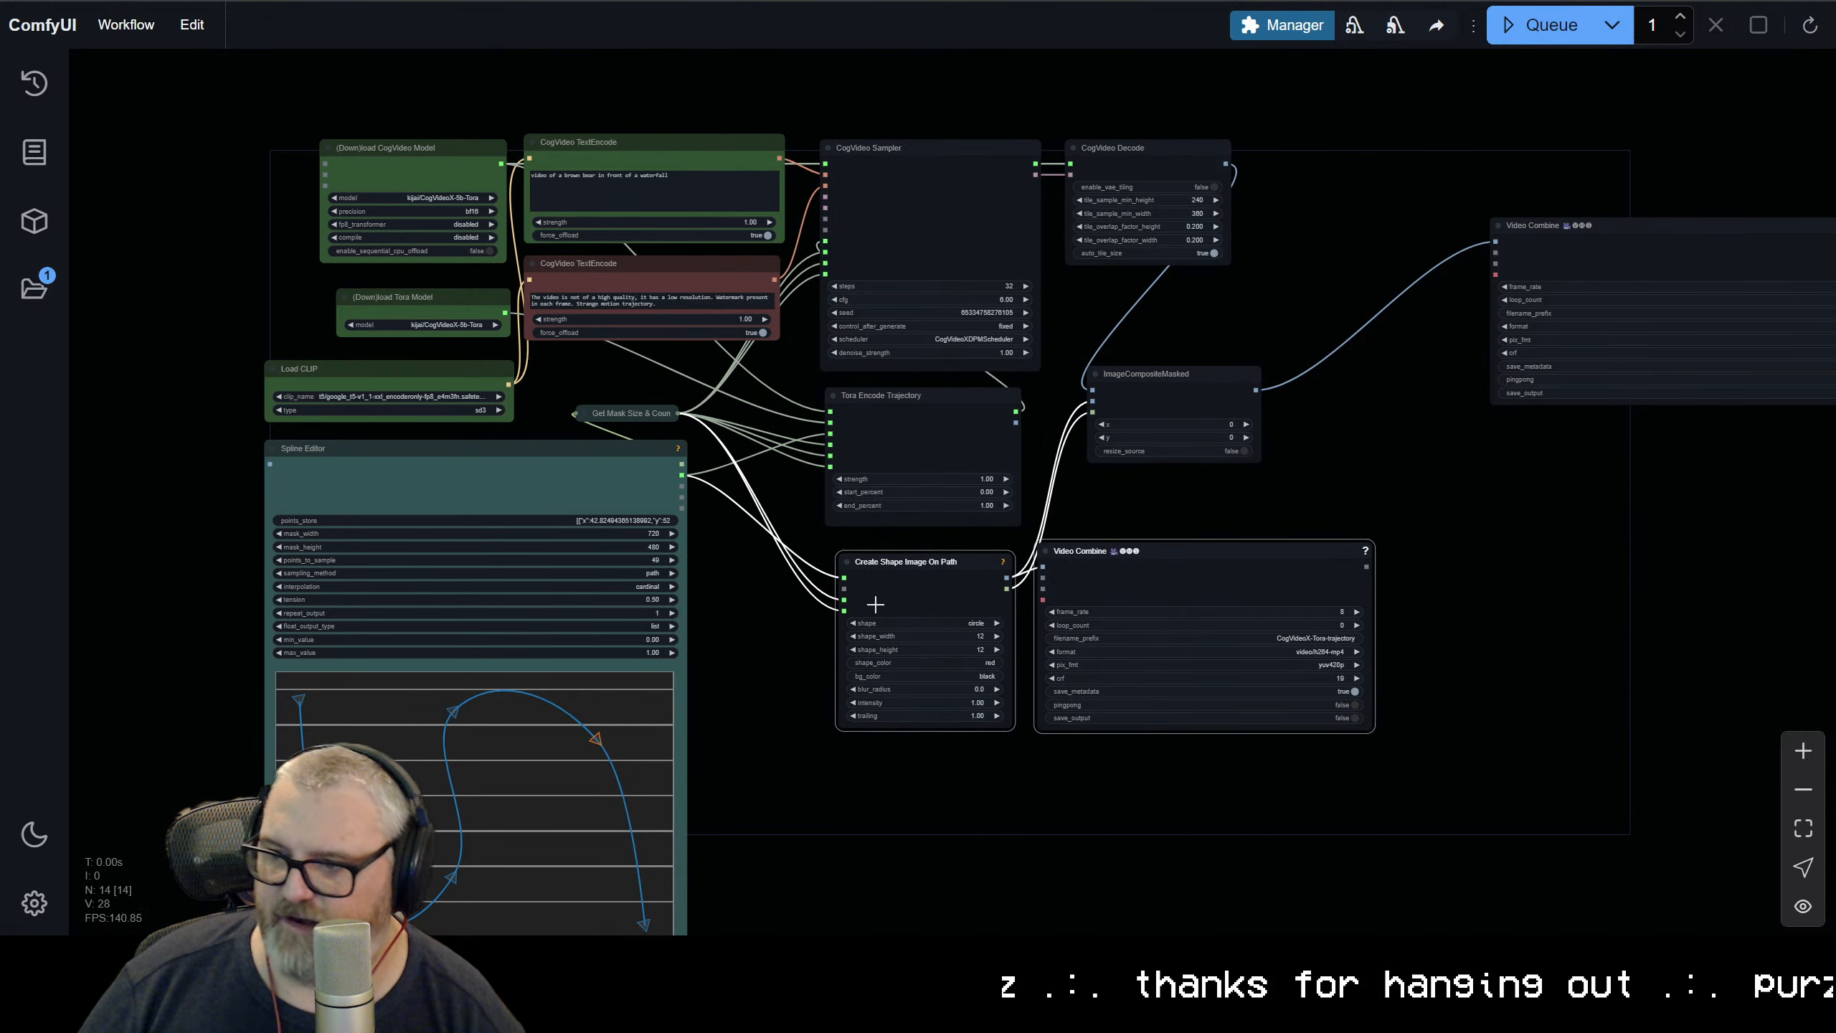
left_click(923, 591)
mouse_move(1193, 375)
left_mouse_down()
mouse_move(1194, 436)
mouse_move(1172, 406)
mouse_move(1187, 401)
left_mouse_up()
Duplicate the CogVideoX-Tora Video Combine node, place the copy below the original and connect CogVideo Decode's images output to it
left_click(1631, 224)
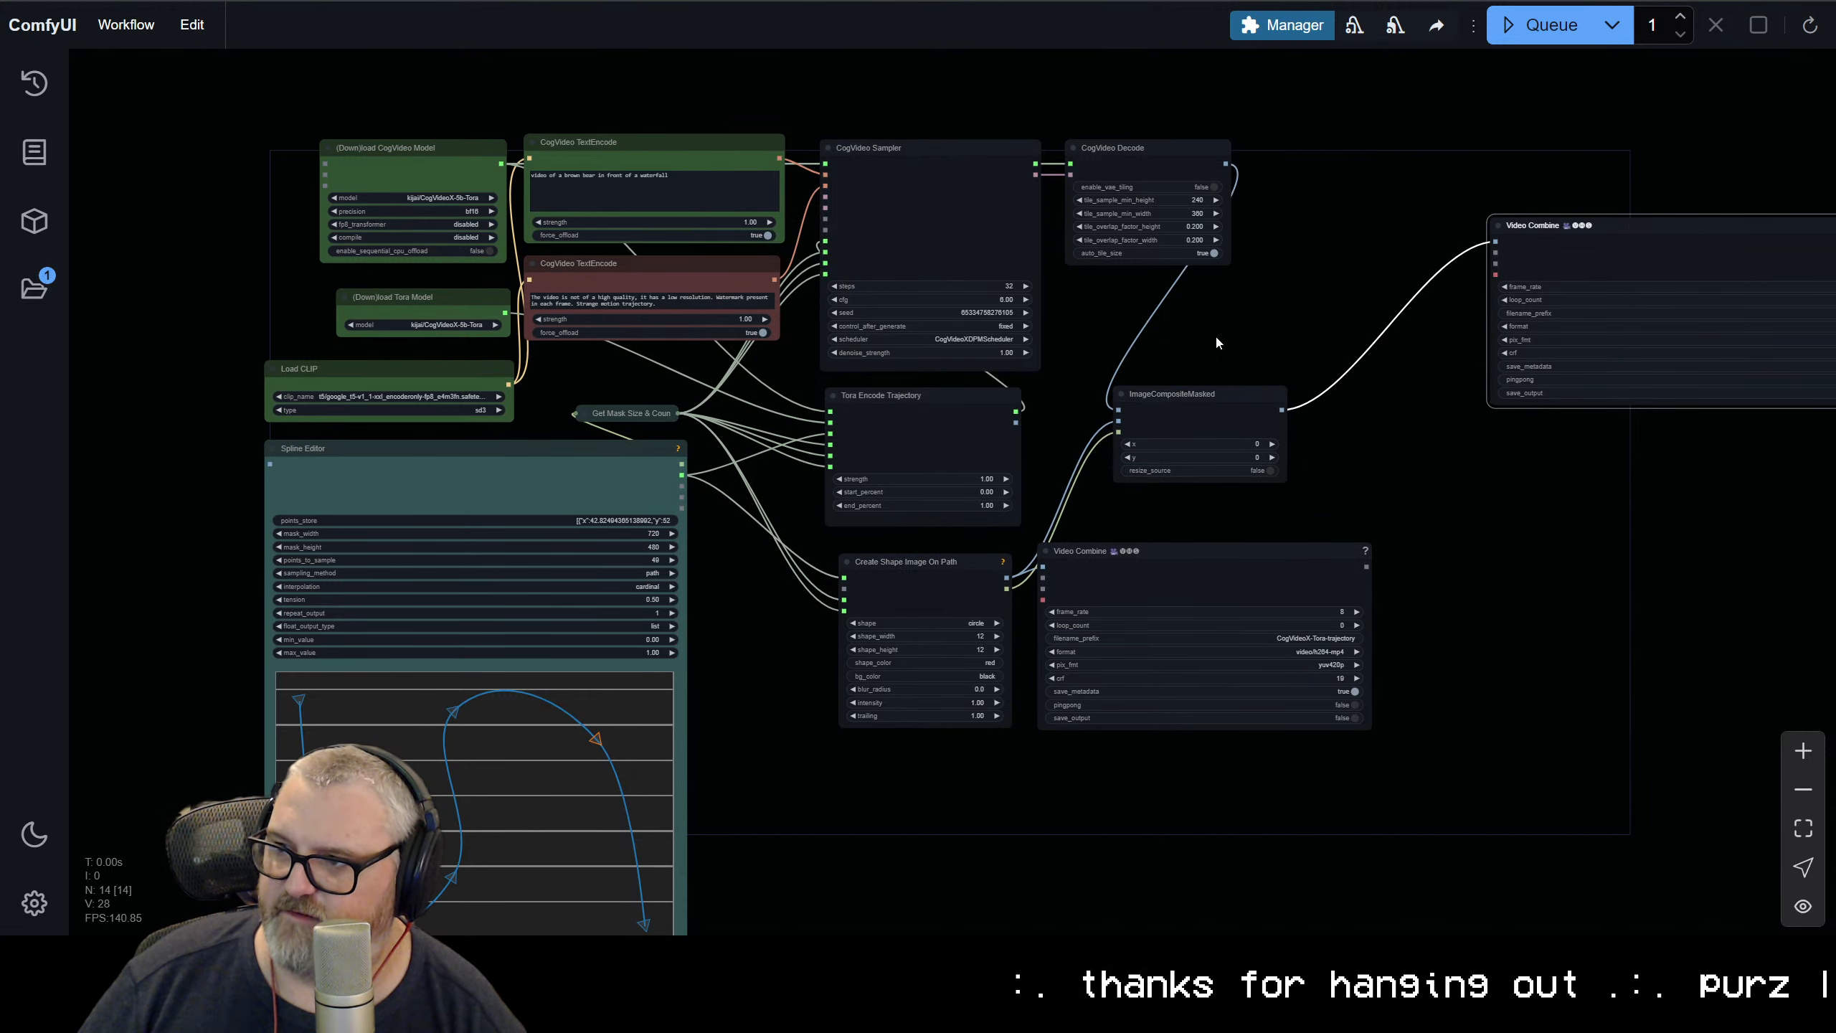
left_click_drag(1345, 393, 601, 671)
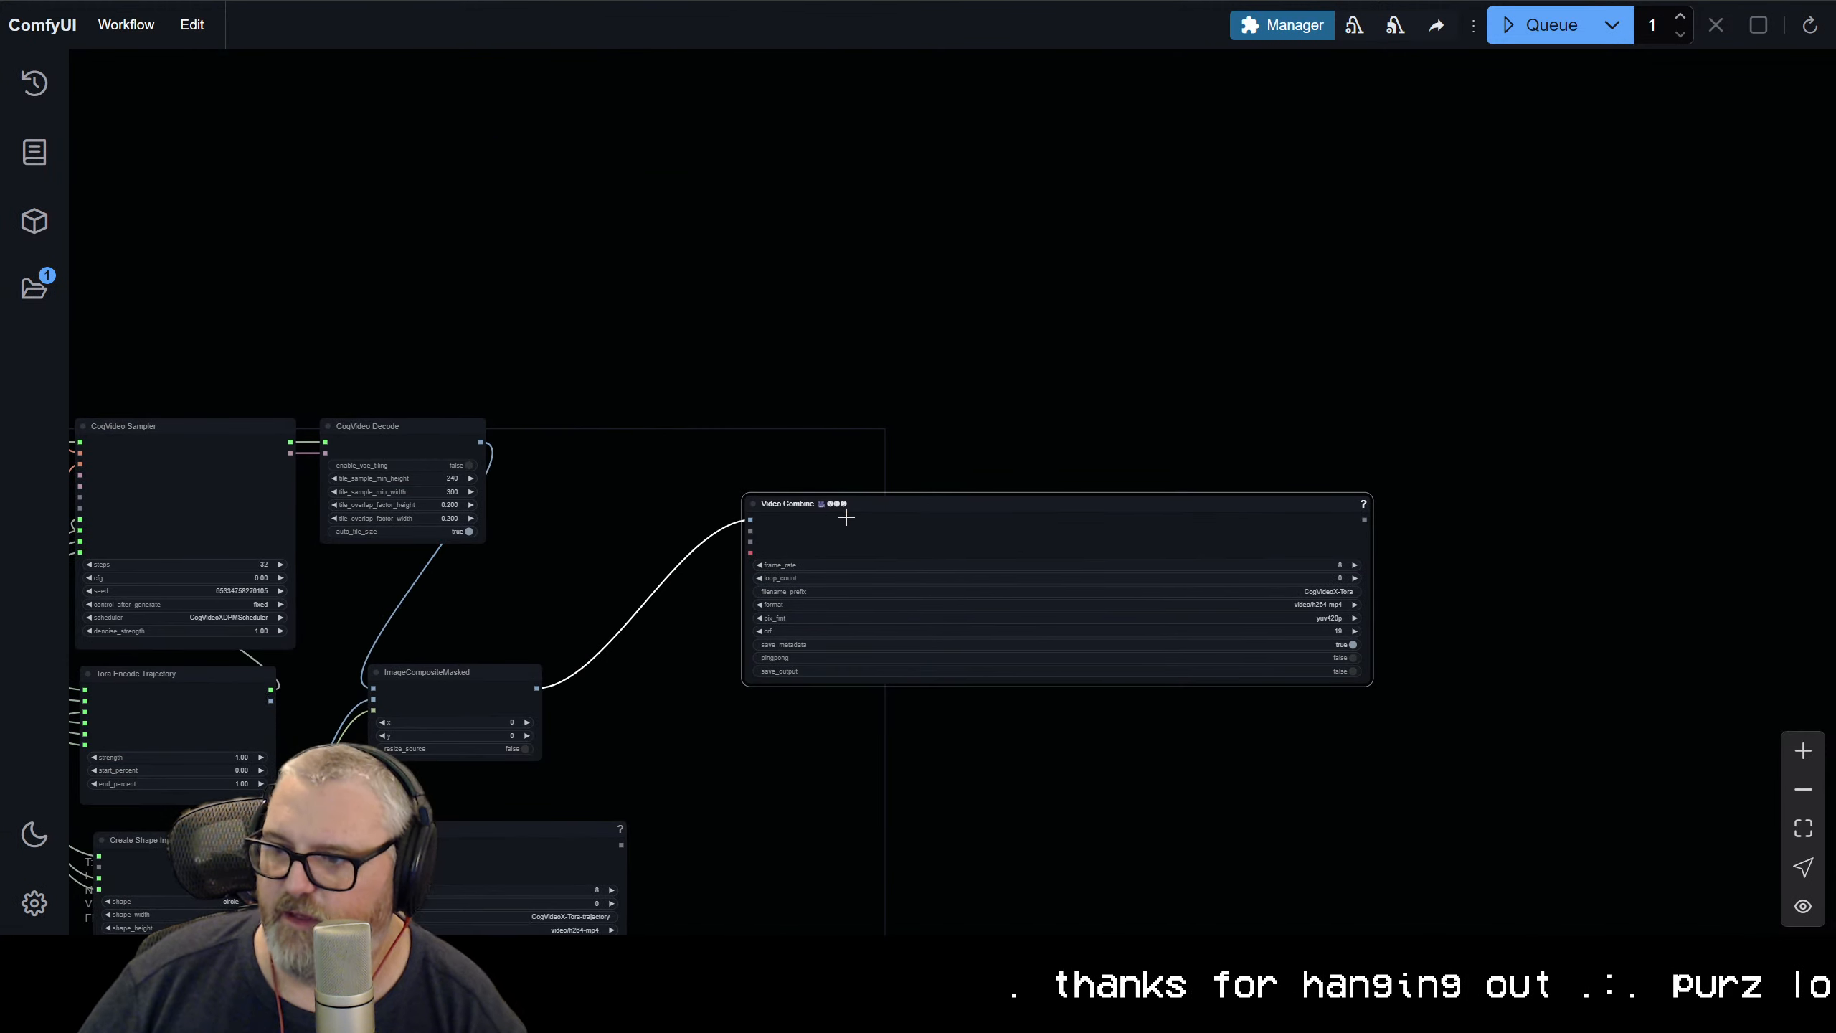
key("ctrl+c")
key("ctrl+v")
left_click_drag(1093, 471, 1003, 772)
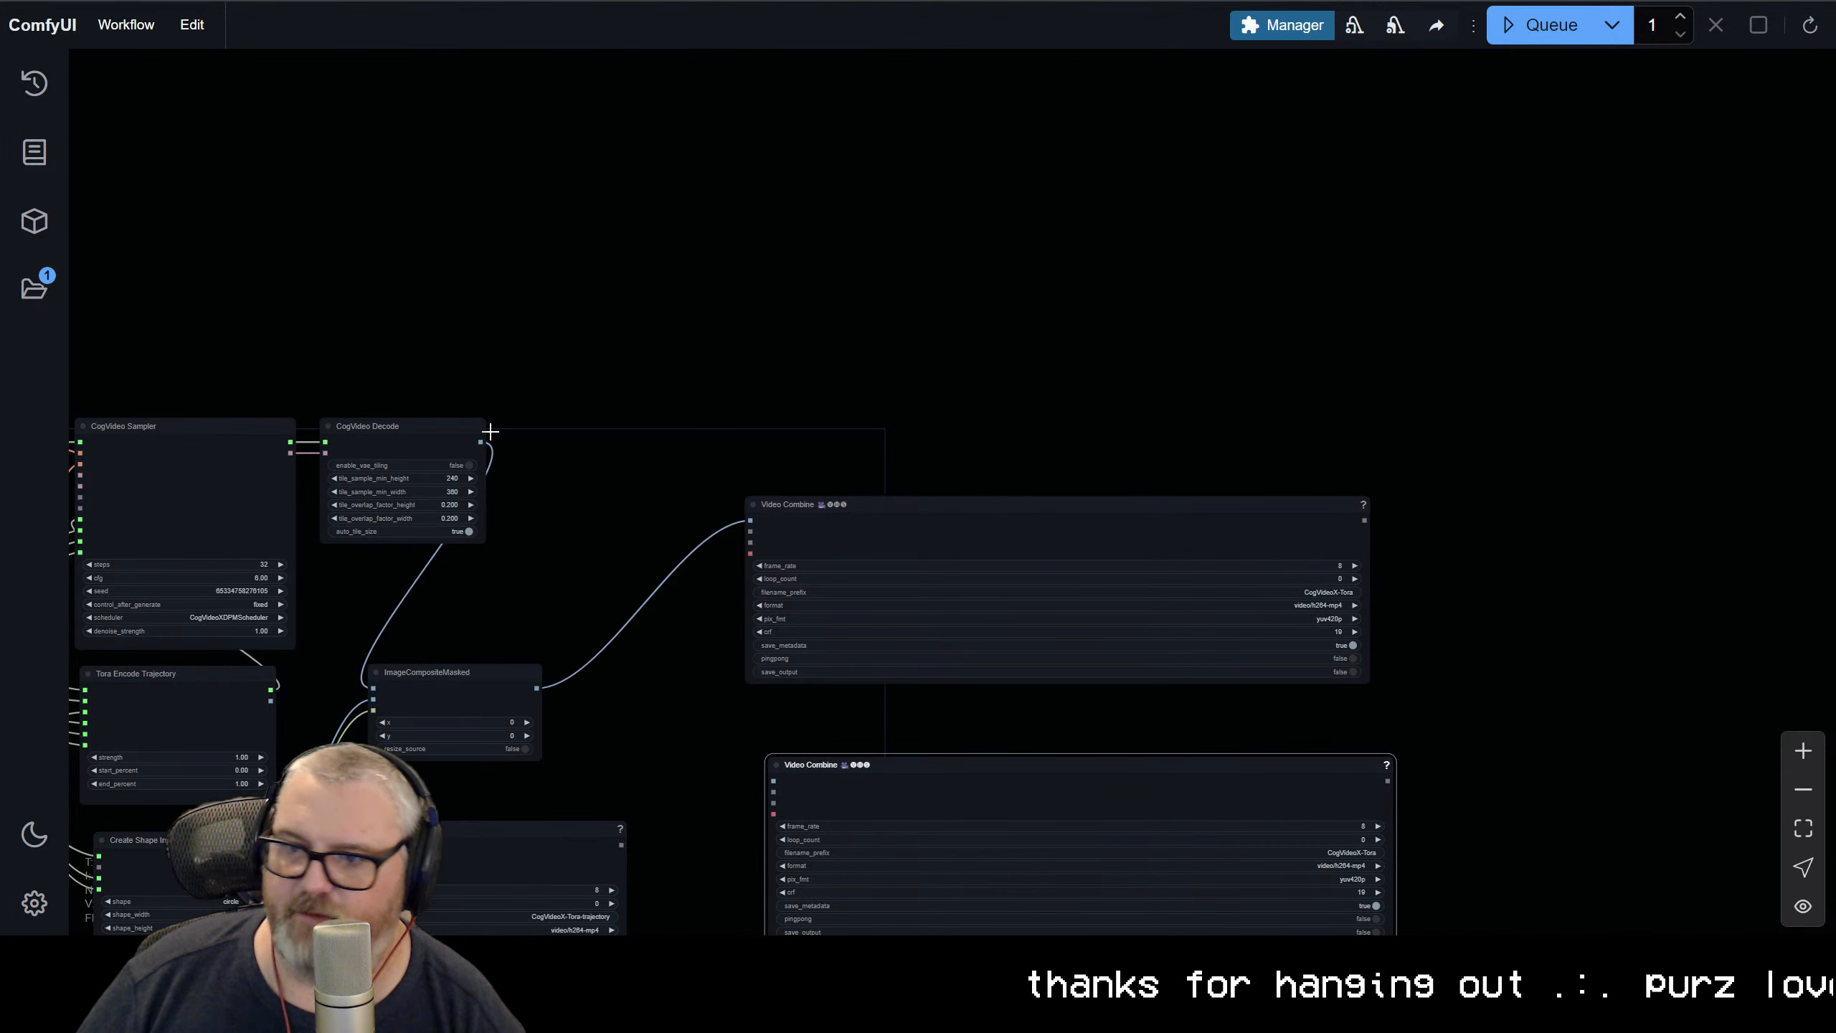
left_click_drag(480, 442, 838, 785)
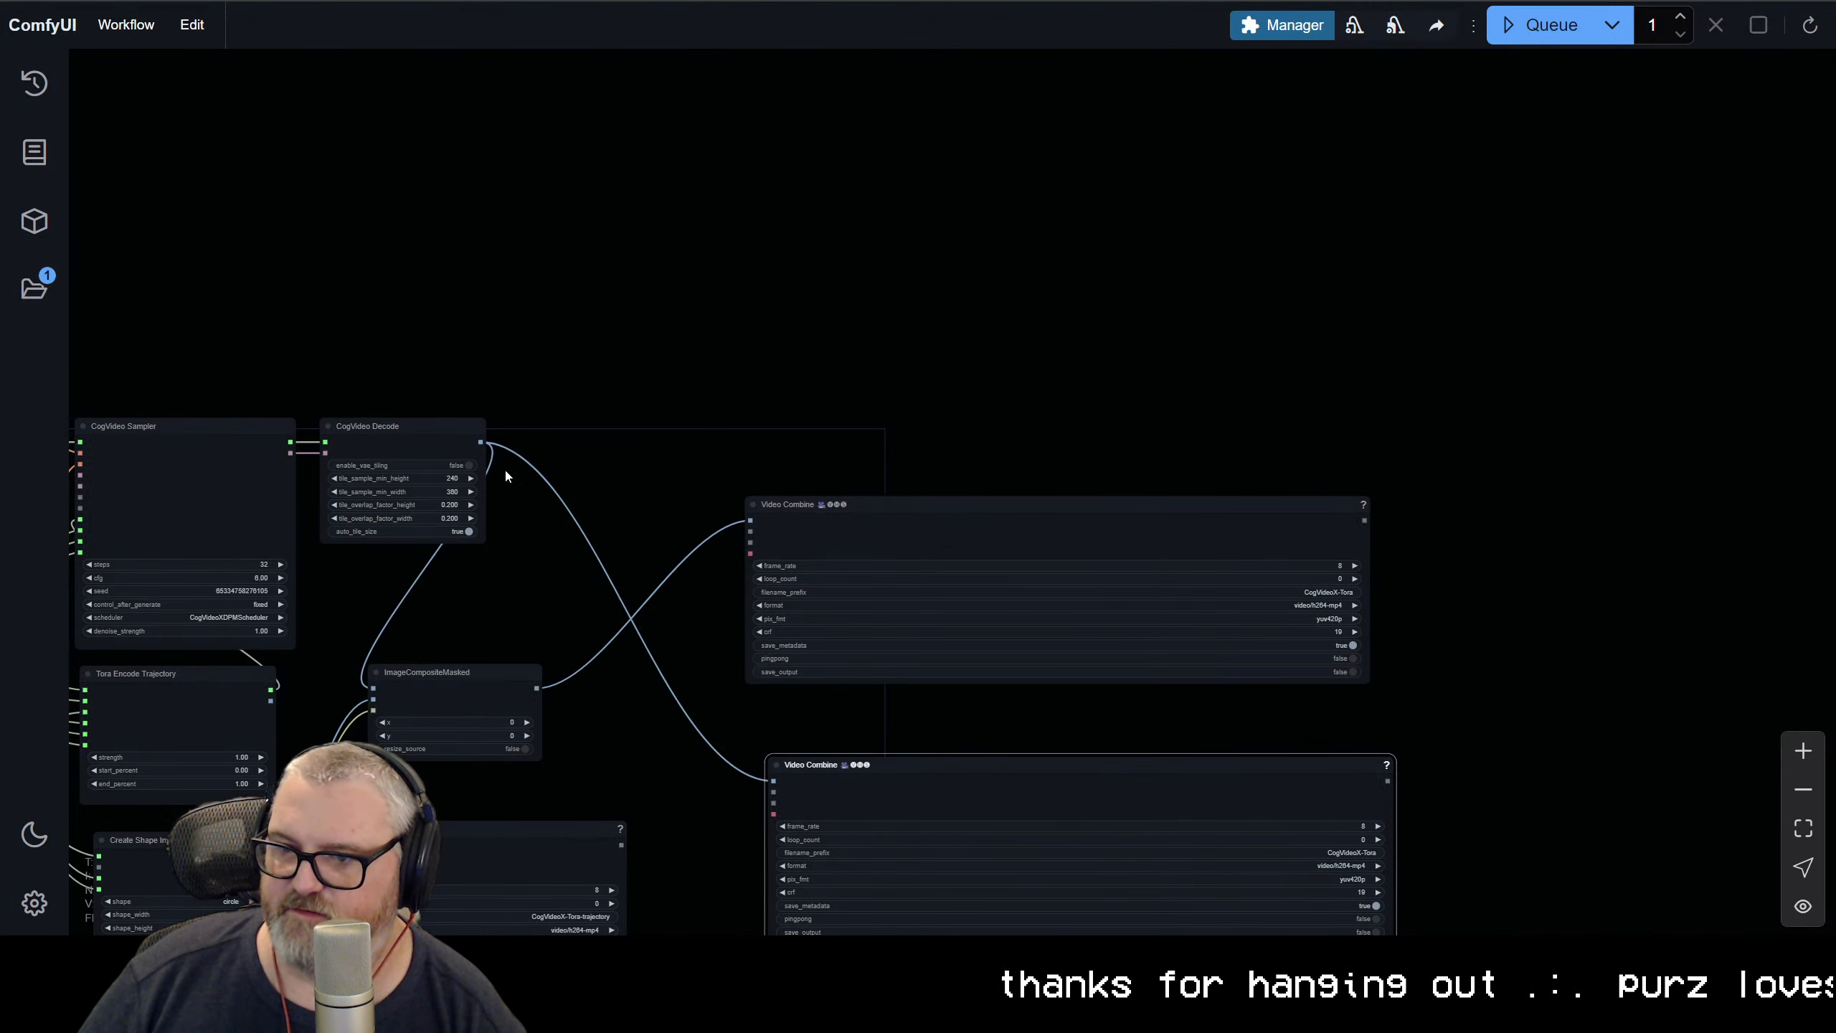
Examine how CogVideo Decode and ImageCompositeMasked feed the Video Combine nodes
scroll(504, 468, "up", 5)
left_click(569, 405)
scroll(569, 405, "down", 5)
left_click_drag(750, 577, 749, 98)
scroll(750, 97, "down", 1)
left_click(645, 239)
scroll(833, 320, "up", 4)
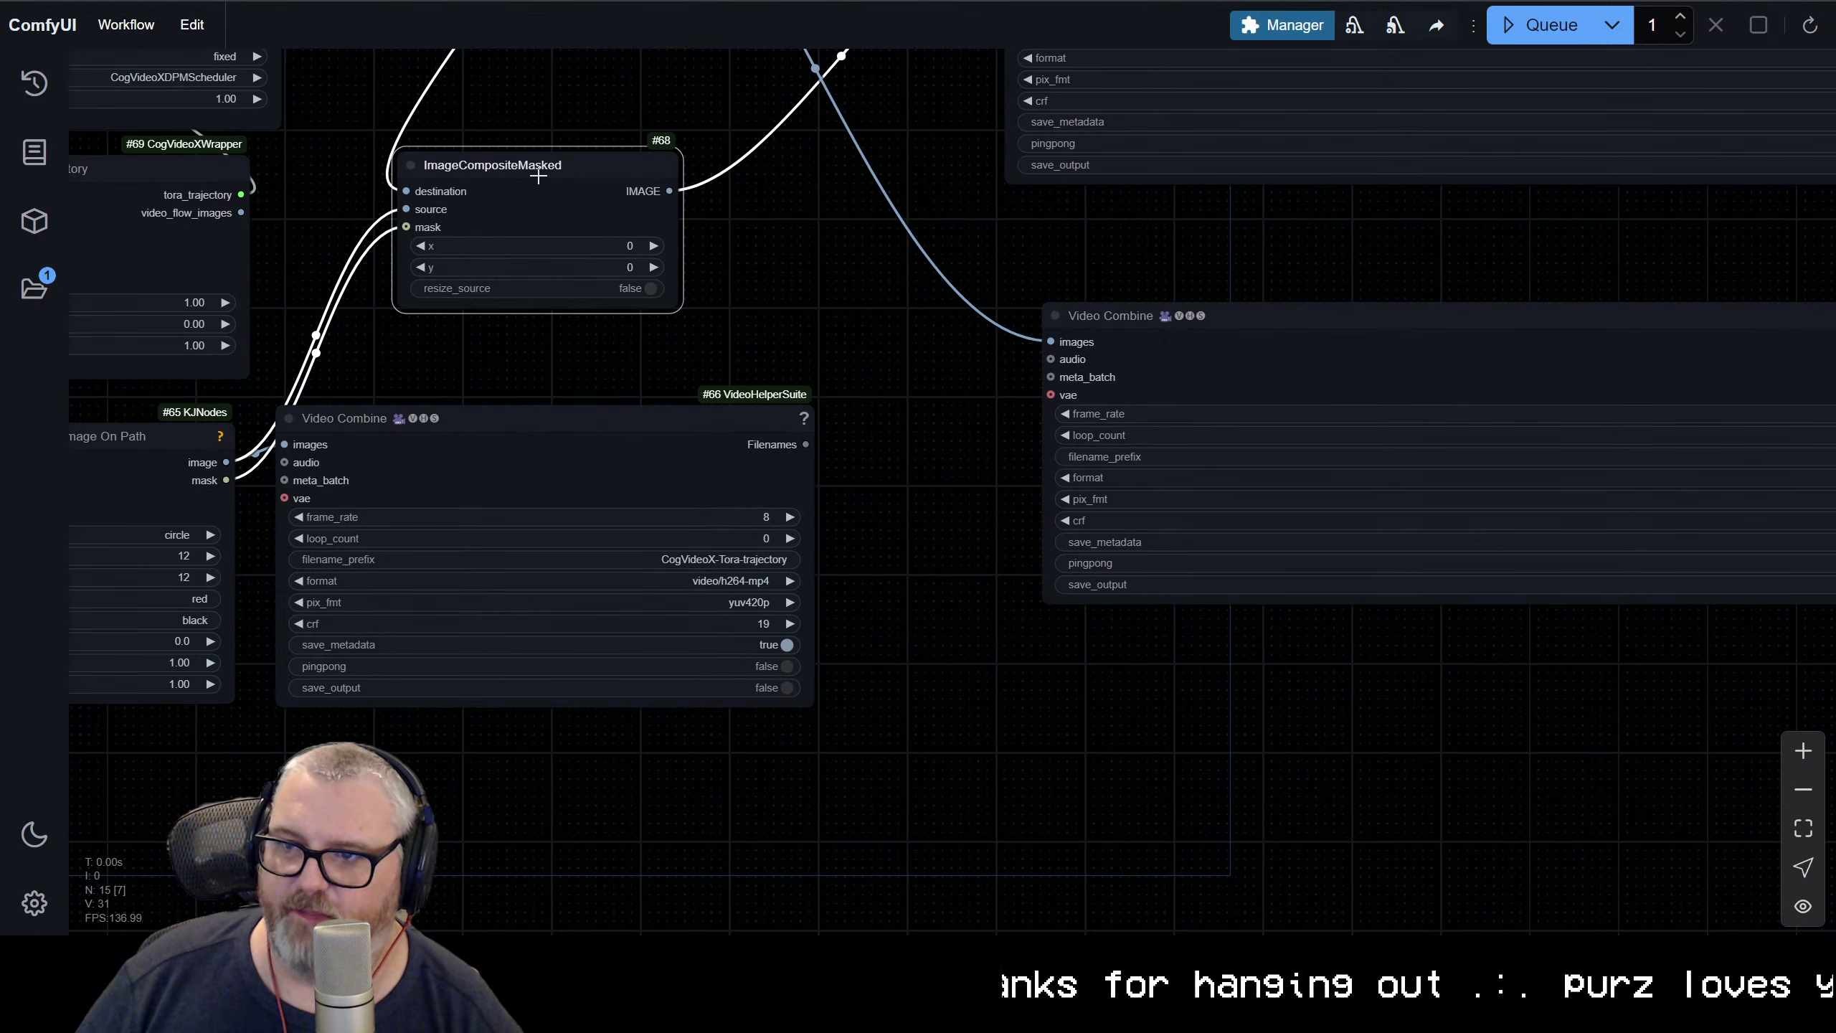
left_click_drag(991, 123, 578, 474)
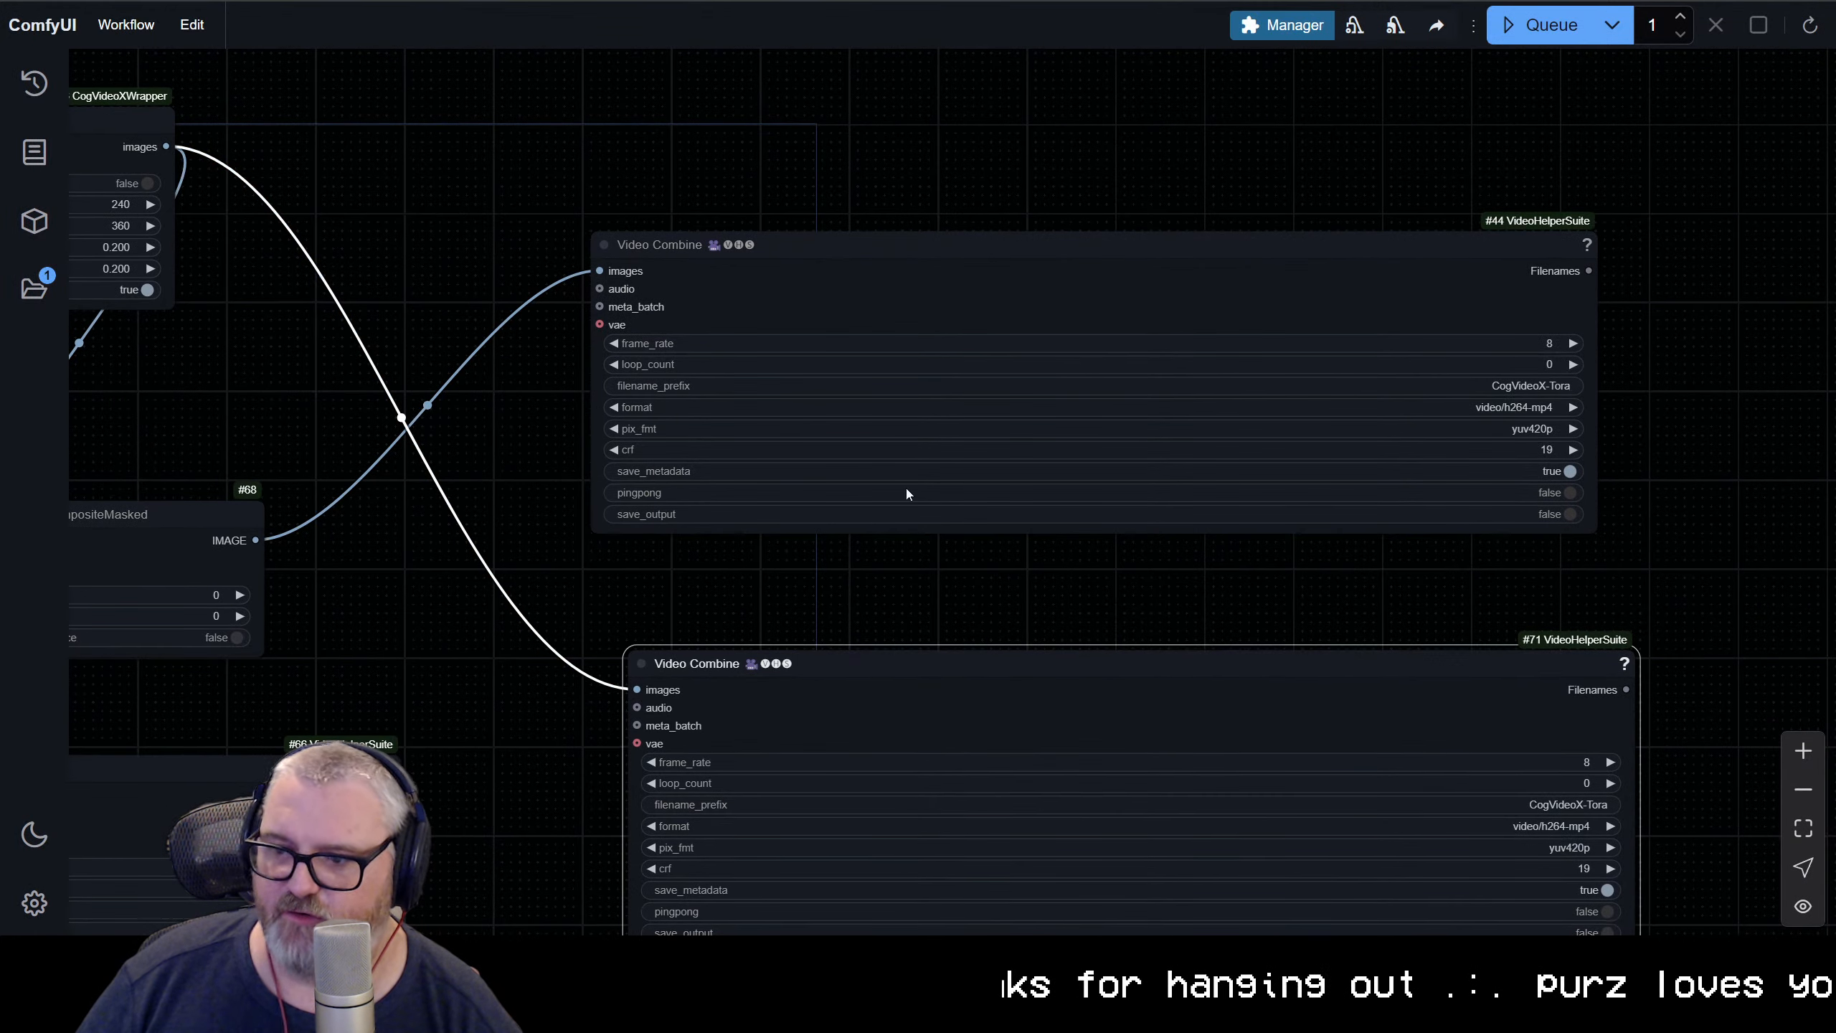
Move the duplicated Video Combine node beside the original one, lining up their top edges
left_click_drag(923, 672, 1833, 241)
left_click_drag(1793, 170, 832, 253)
left_click_drag(805, 314, 889, 332)
left_click(1518, 465)
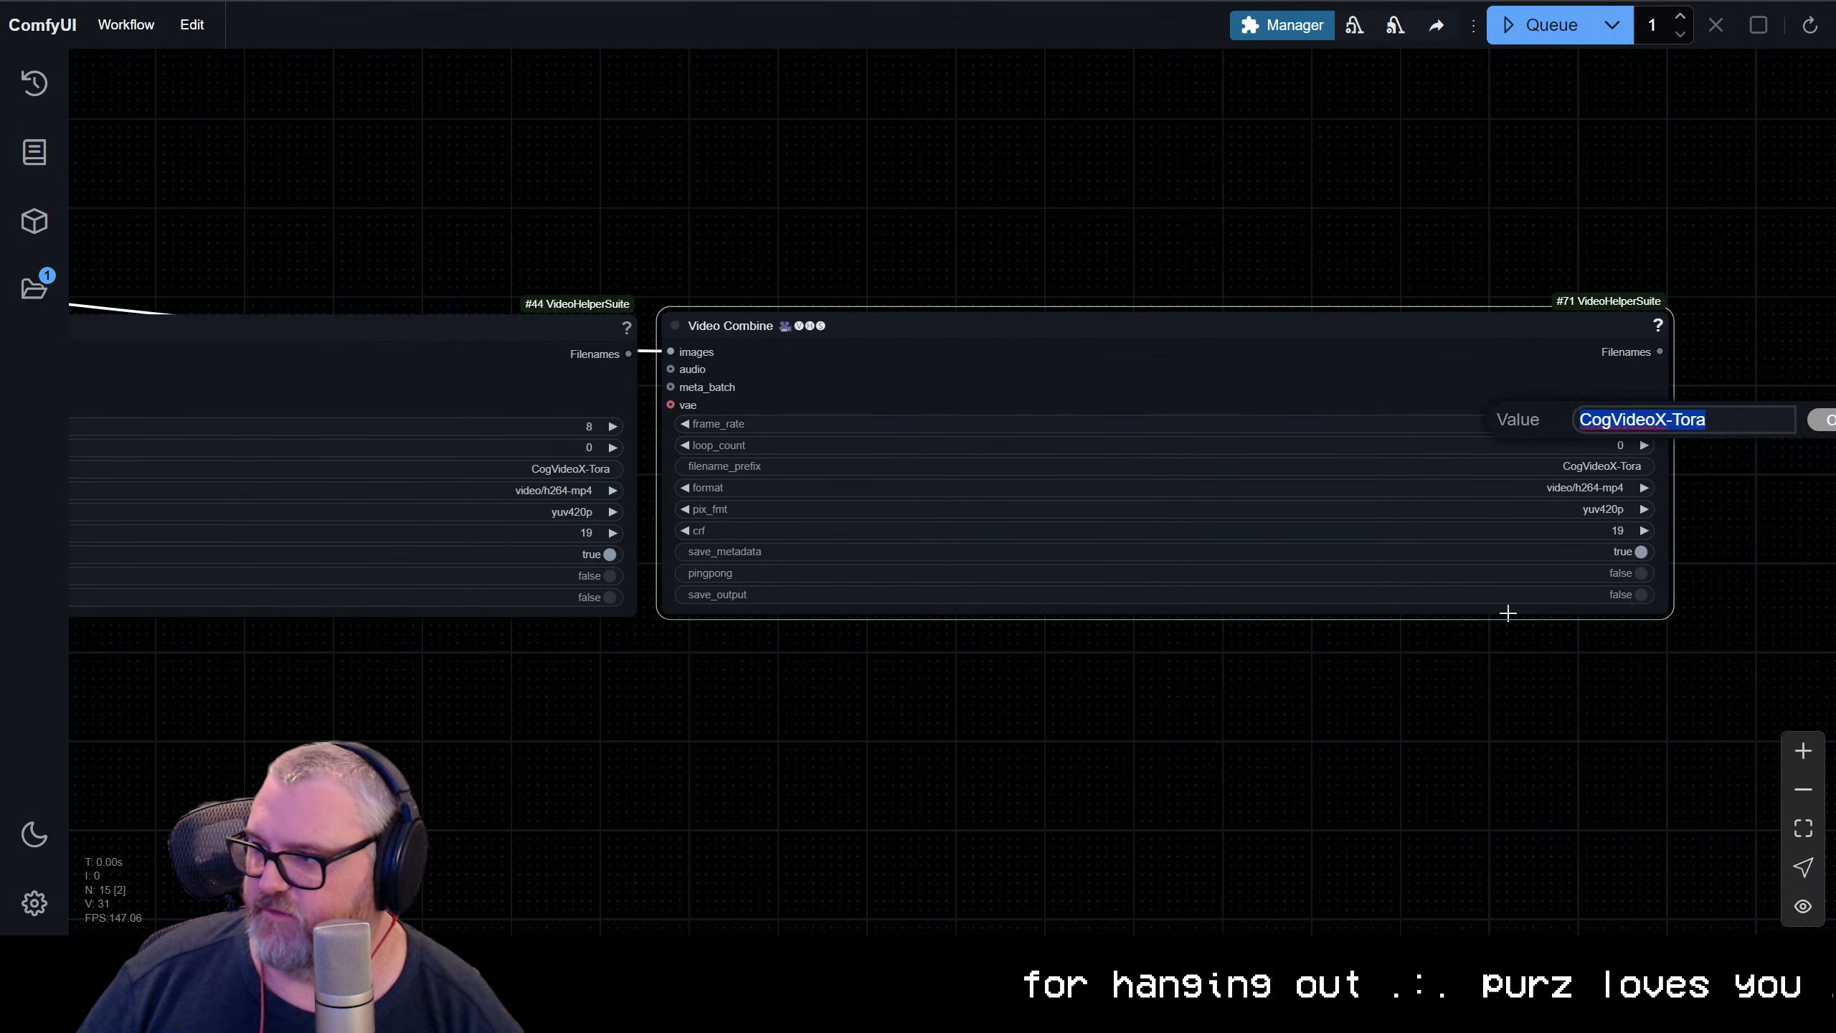
key("End")
type("-")
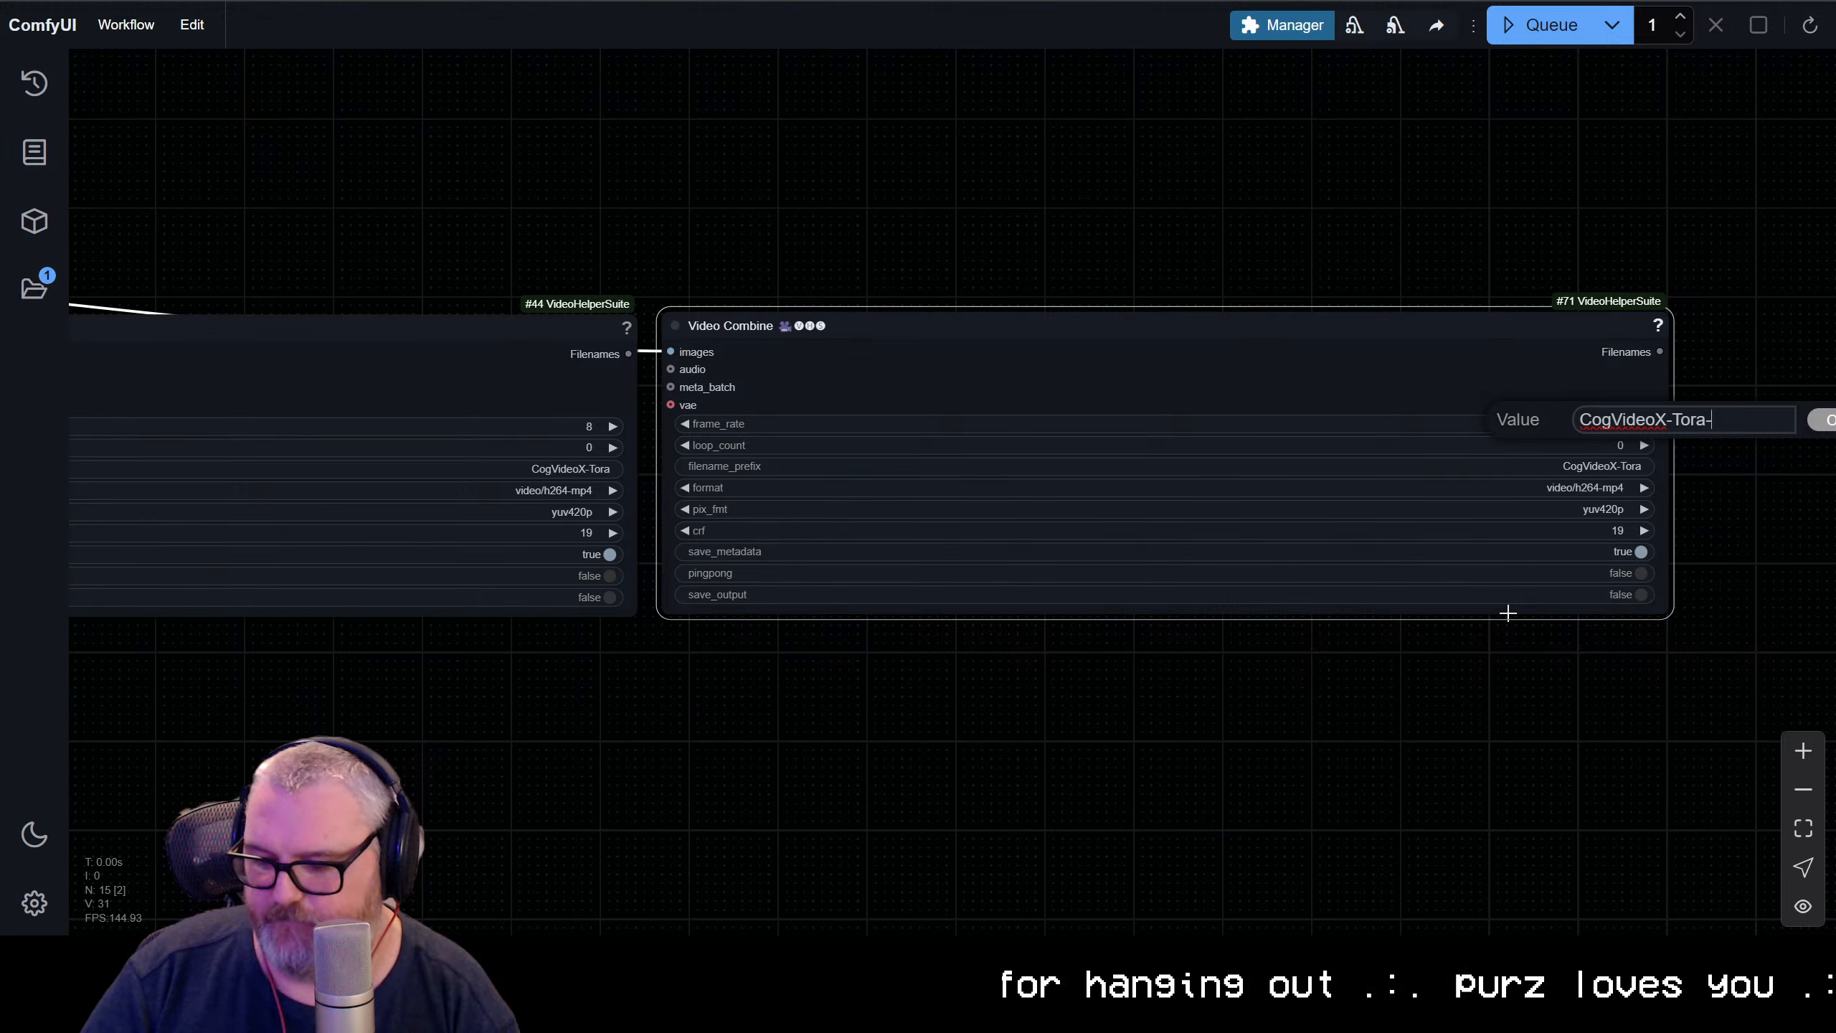
key("Escape")
Set the filename prefix of the Video Combine fed by ImageCompositeMasked to CogVideoX-Tora-dot
left_click(585, 469)
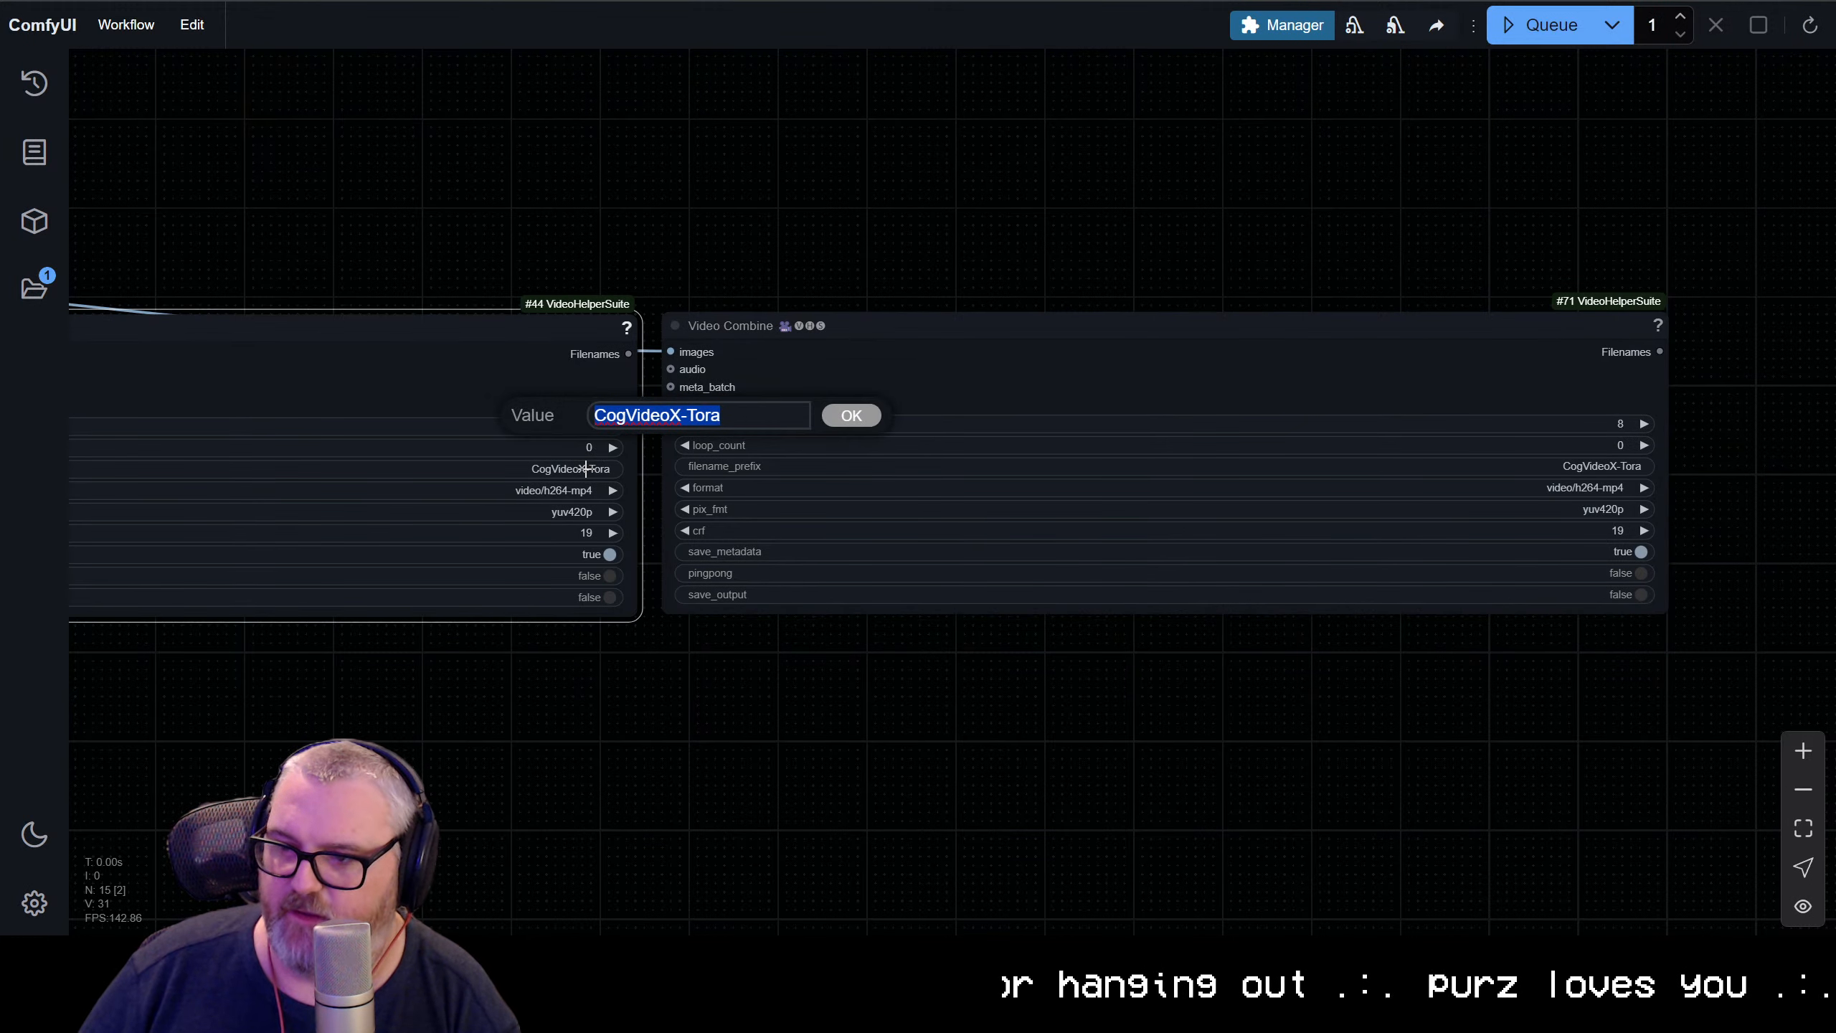
key("End")
type("-dot")
key("Return")
Colour the CogVideoX-Tora-trajectory Video Combine node blue
scroll(550, 680, "down", 3)
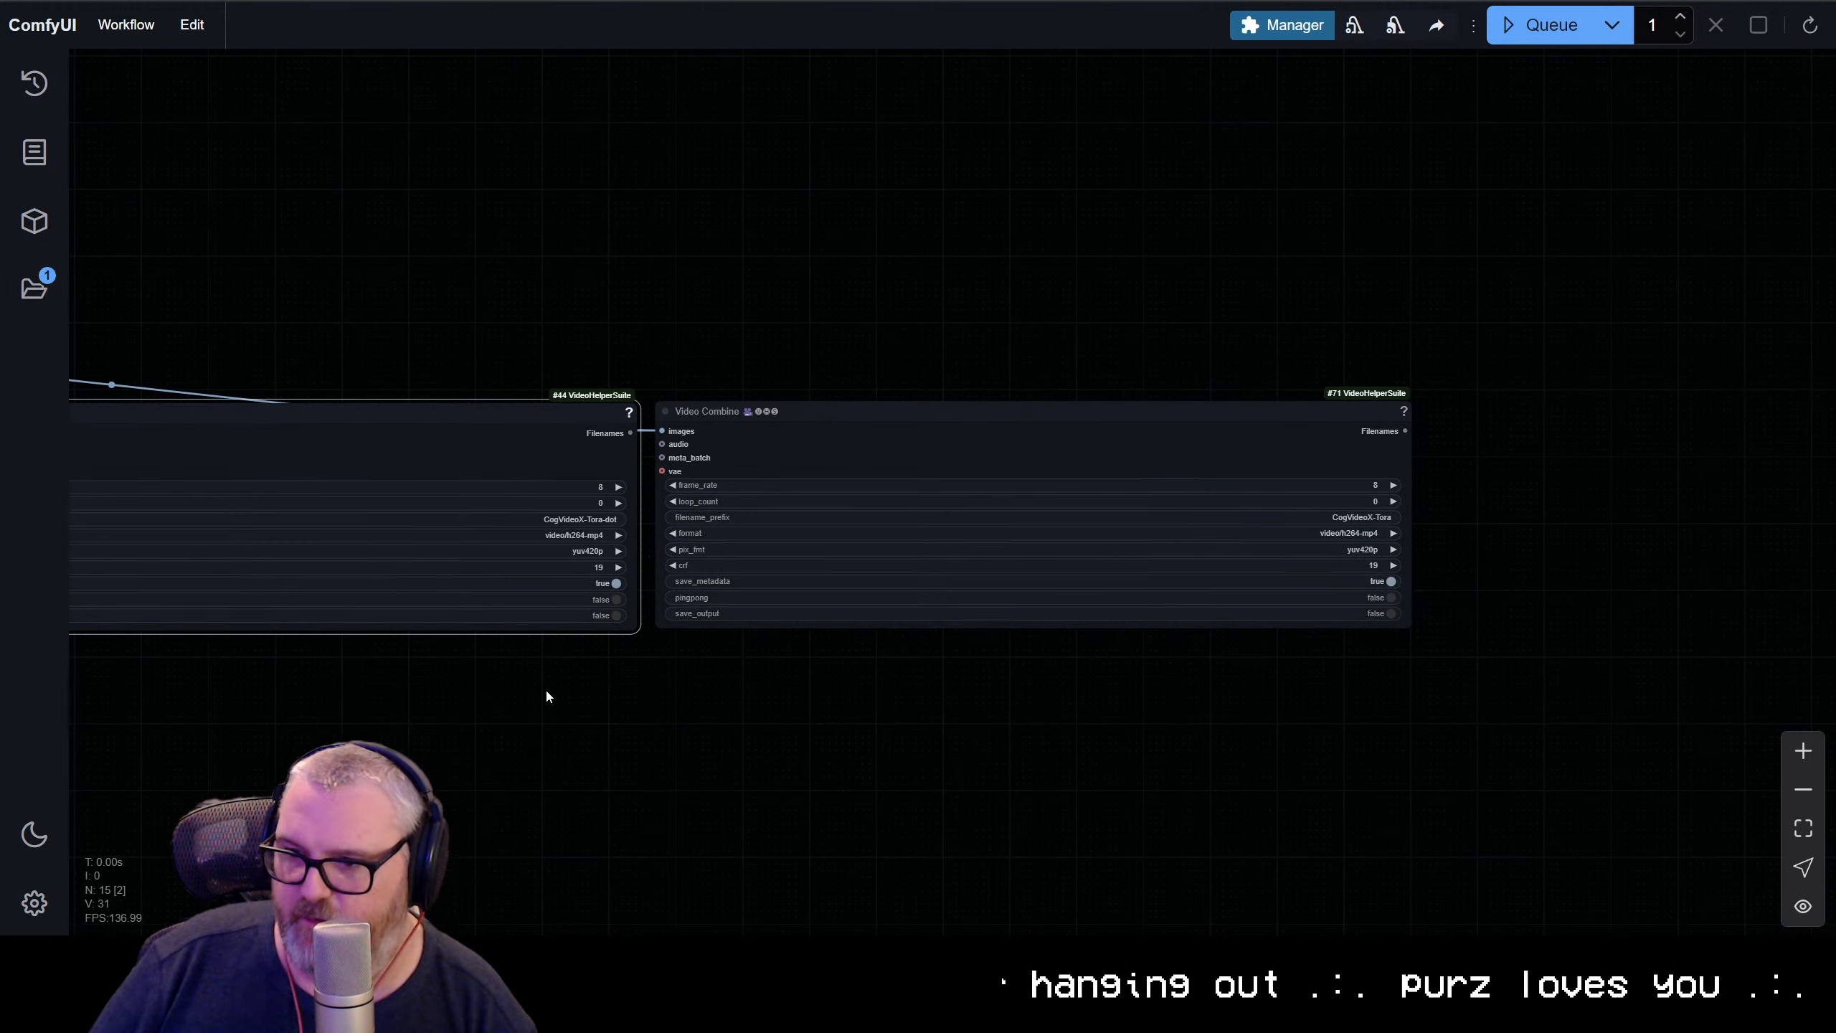
scroll(878, 749, "down", 4)
left_click_drag(253, 846, 1468, 436)
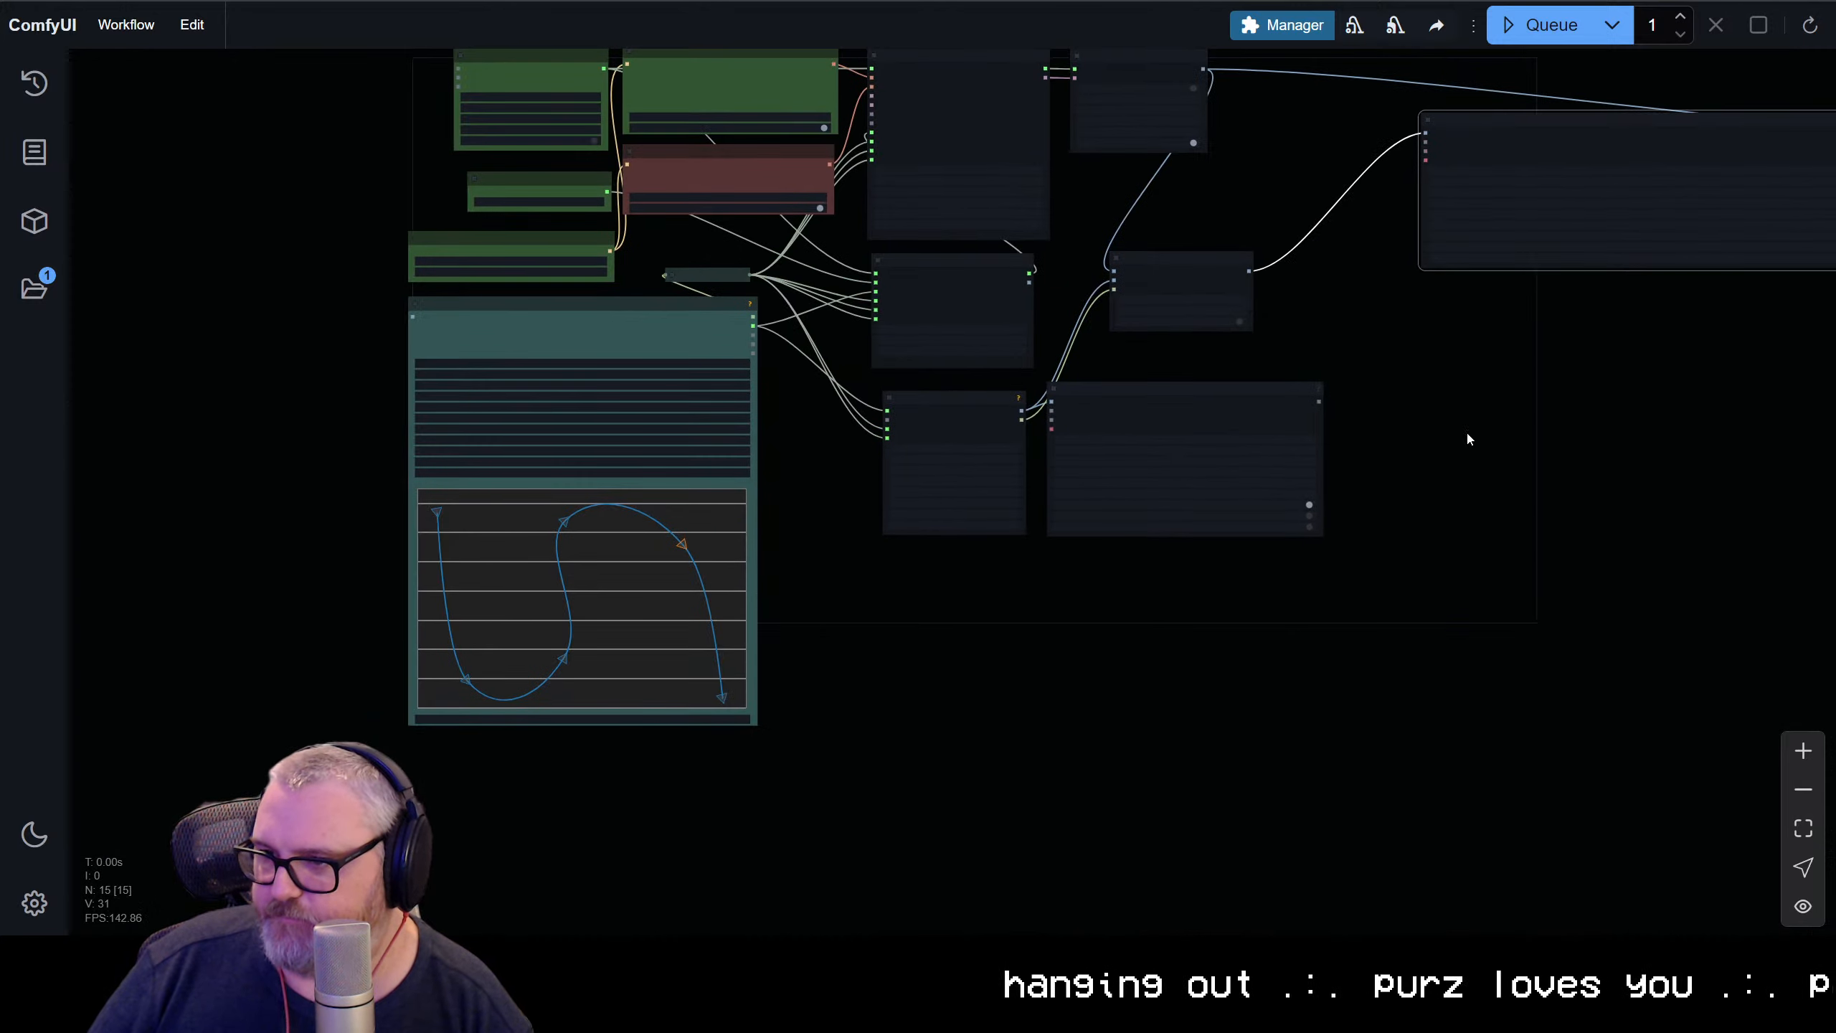
scroll(1472, 444, "up", 5)
left_click_drag(1287, 413, 1329, 577)
scroll(1330, 577, "up", 6)
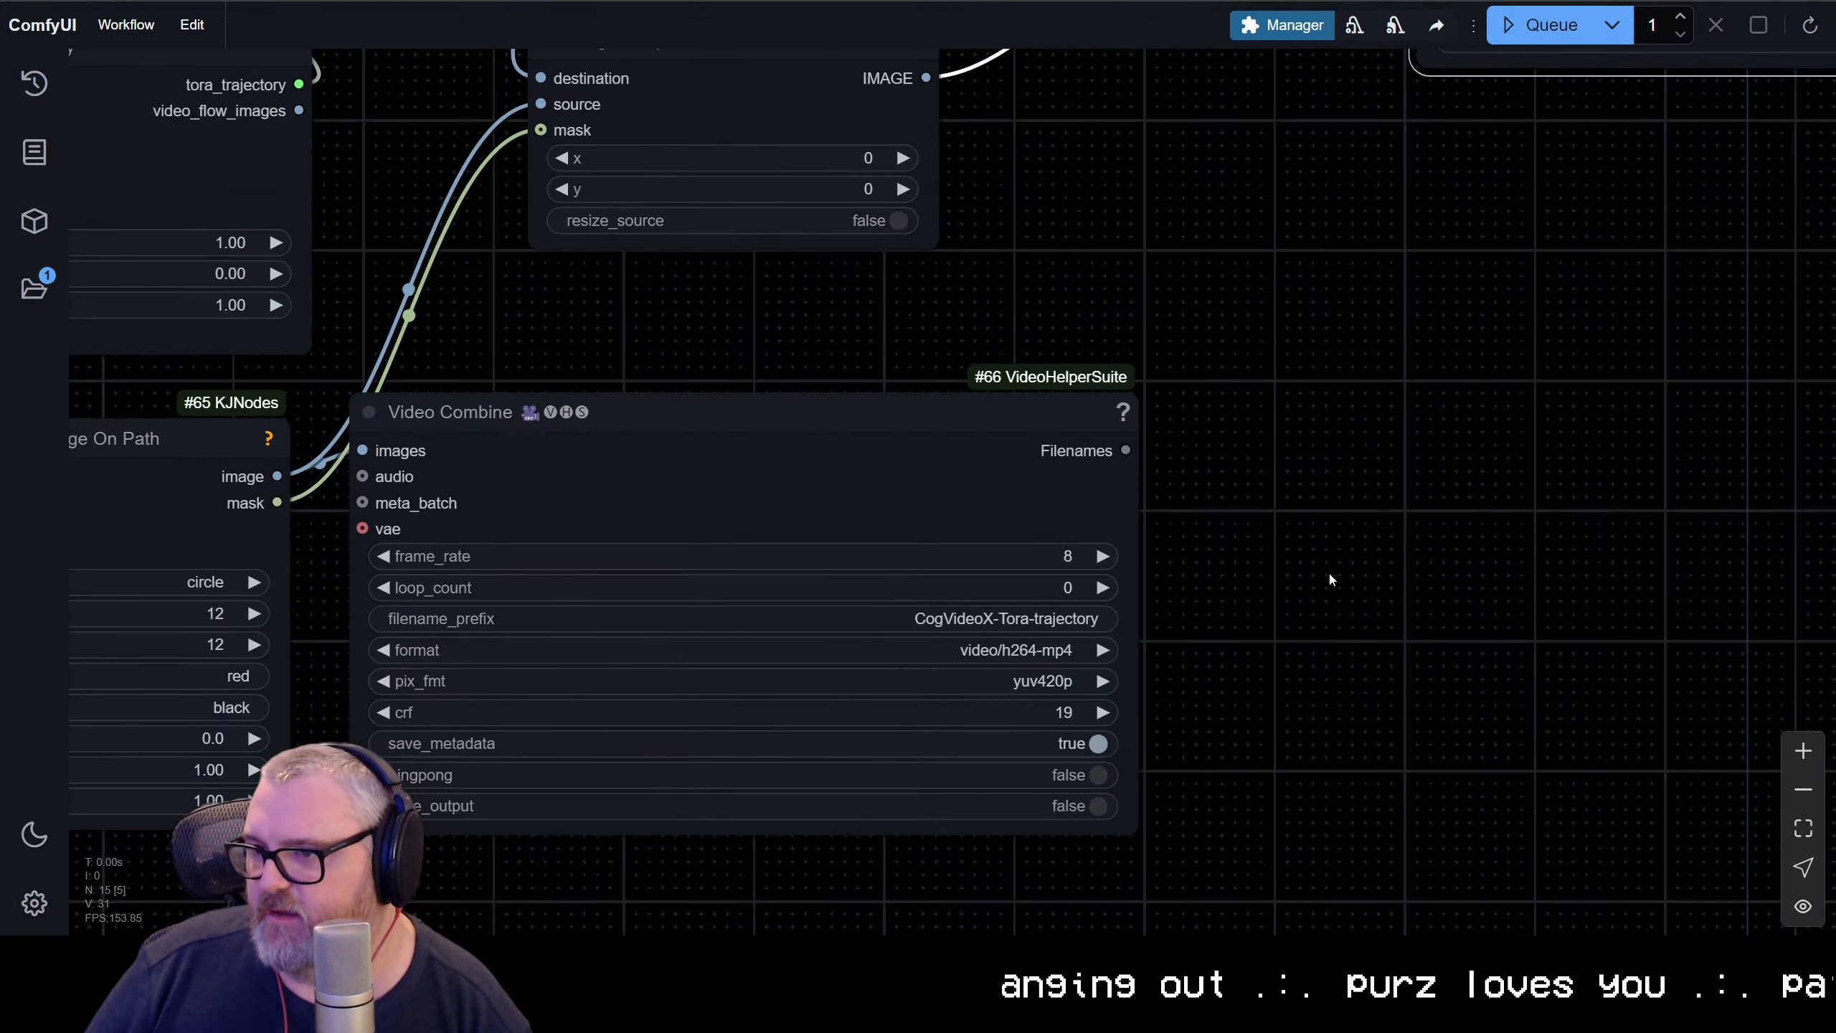
scroll(1330, 577, "down", 5)
mouse_move(1028, 497)
left_mouse_down()
mouse_move(1245, 626)
mouse_move(1027, 513)
left_mouse_up()
right_click(1026, 513)
mouse_move(1108, 725)
left_click(1229, 854)
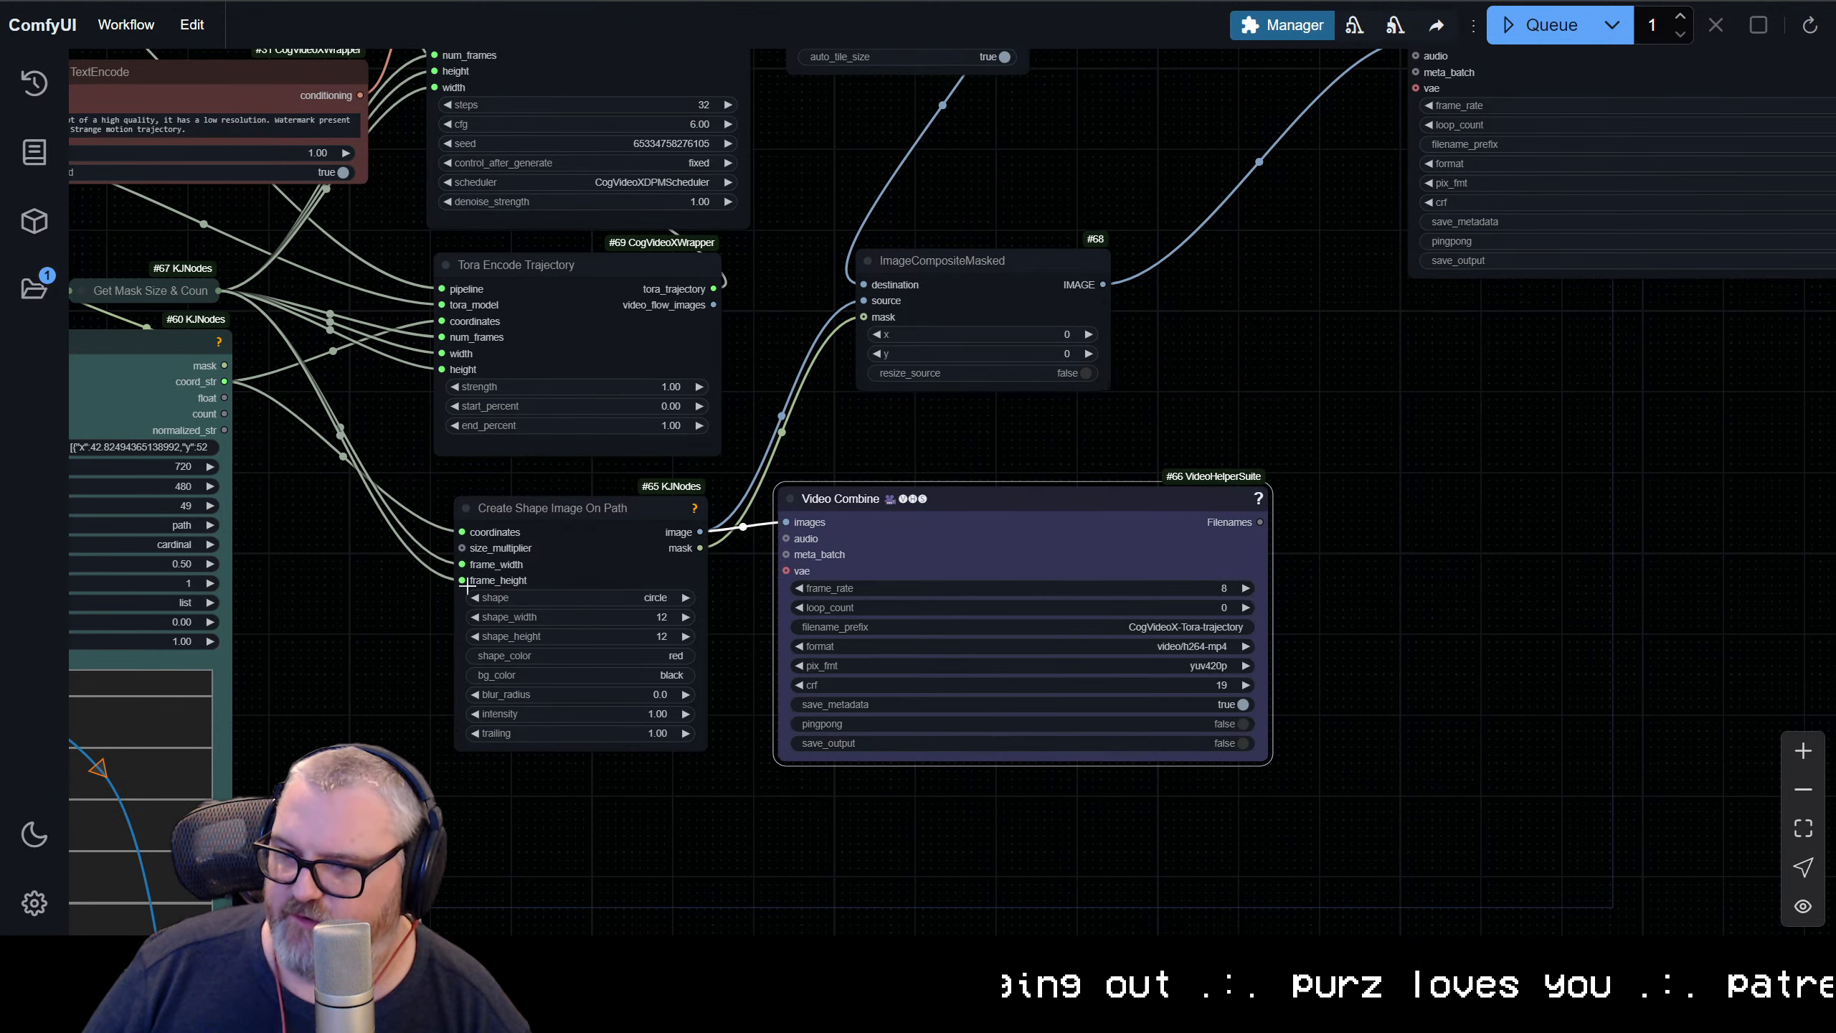
Select the CogVideoX-Tora-dot and CogVideoX-Tora Video Combine nodes together and colour both blue
scroll(1406, 516, "down", 3)
left_click_drag(1405, 516, 350, 949)
left_click_drag(882, 787, 1166, 551)
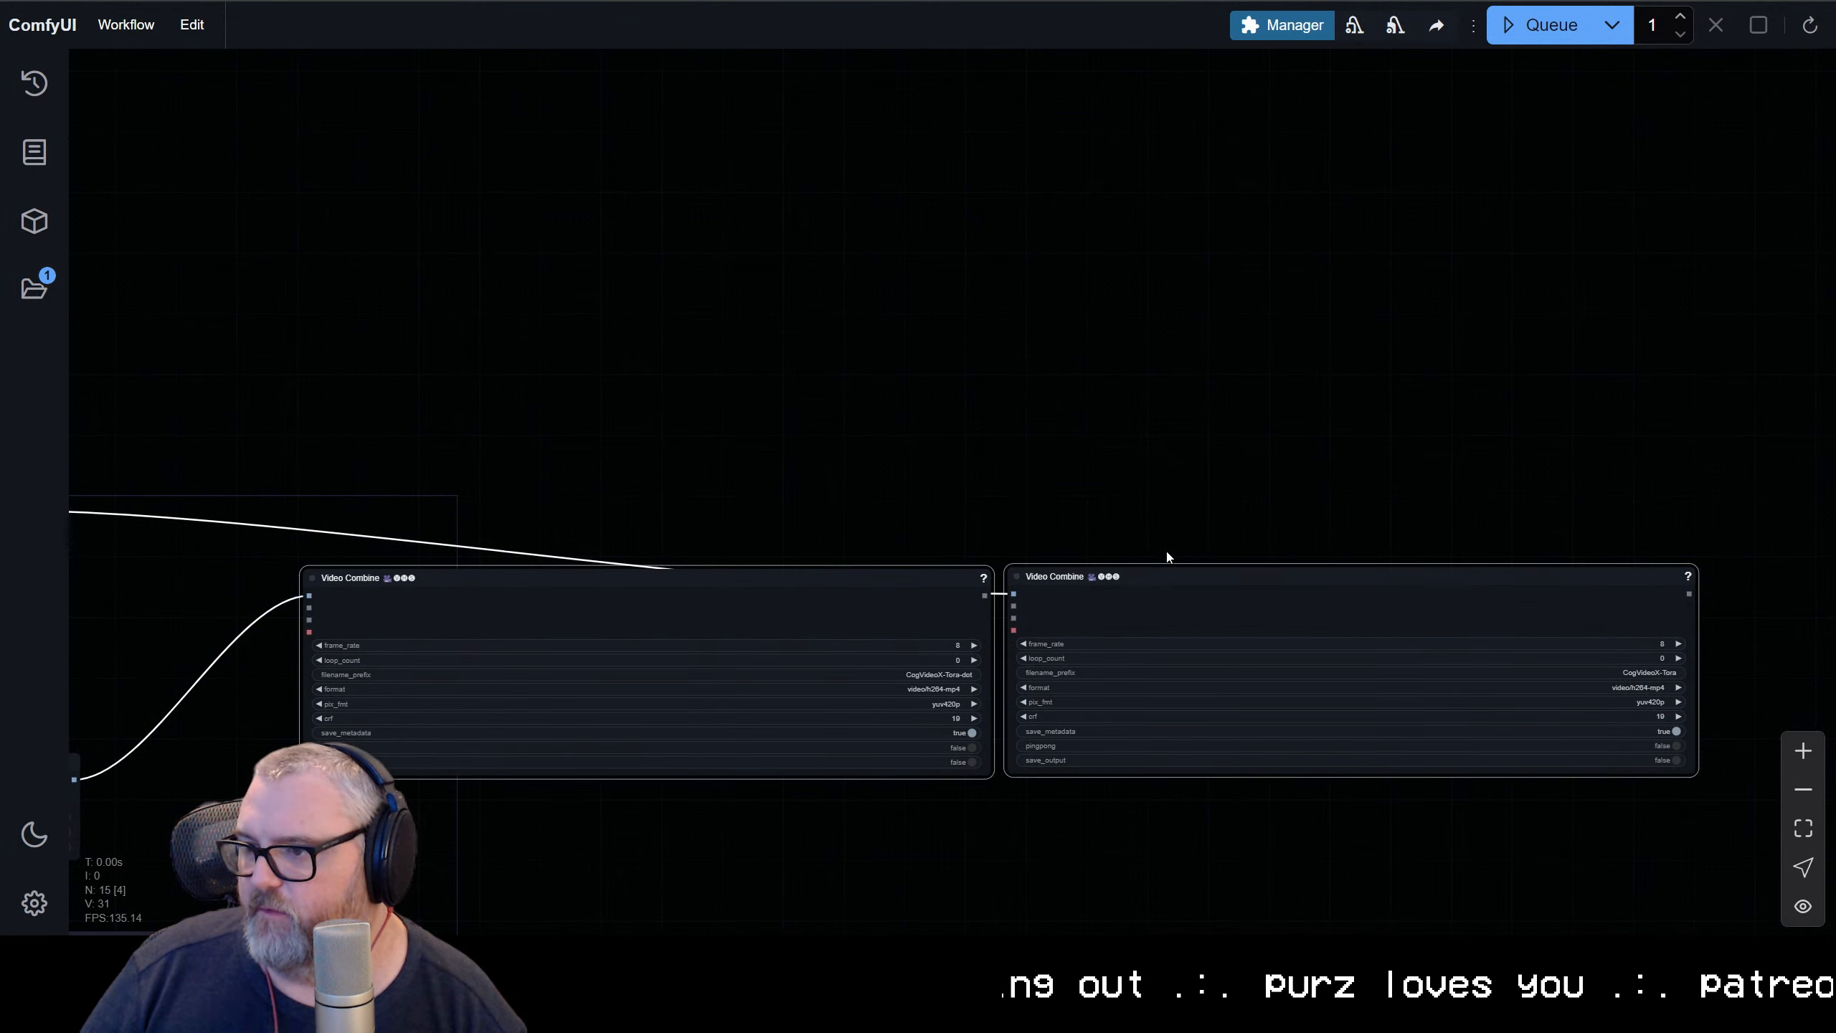
right_click(1126, 579)
left_click(1194, 700)
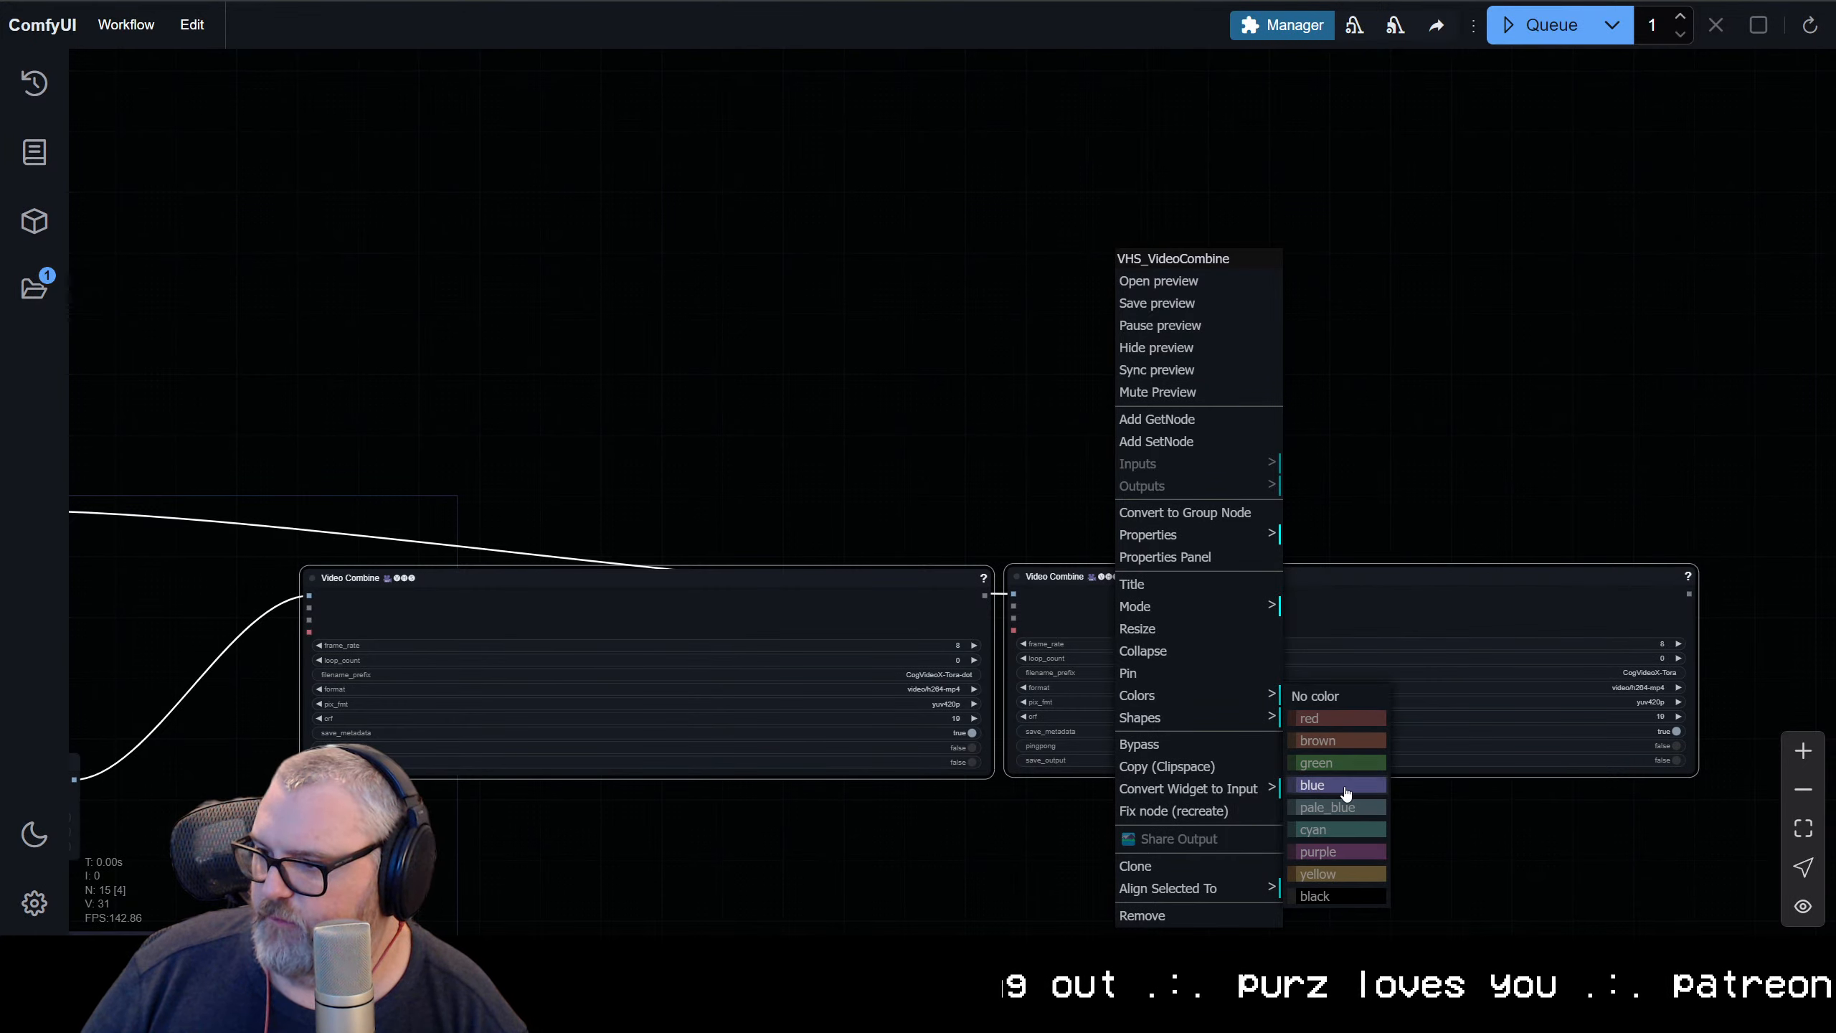
left_click(1343, 788)
Colour the Create Shape Image On Path and Tora Encode Trajectory nodes cyan
left_click(565, 377)
left_click_drag(565, 378, 1461, 330)
scroll(1461, 330, "down", 3)
left_click_drag(1313, 760, 1000, 587)
scroll(1000, 587, "up", 7)
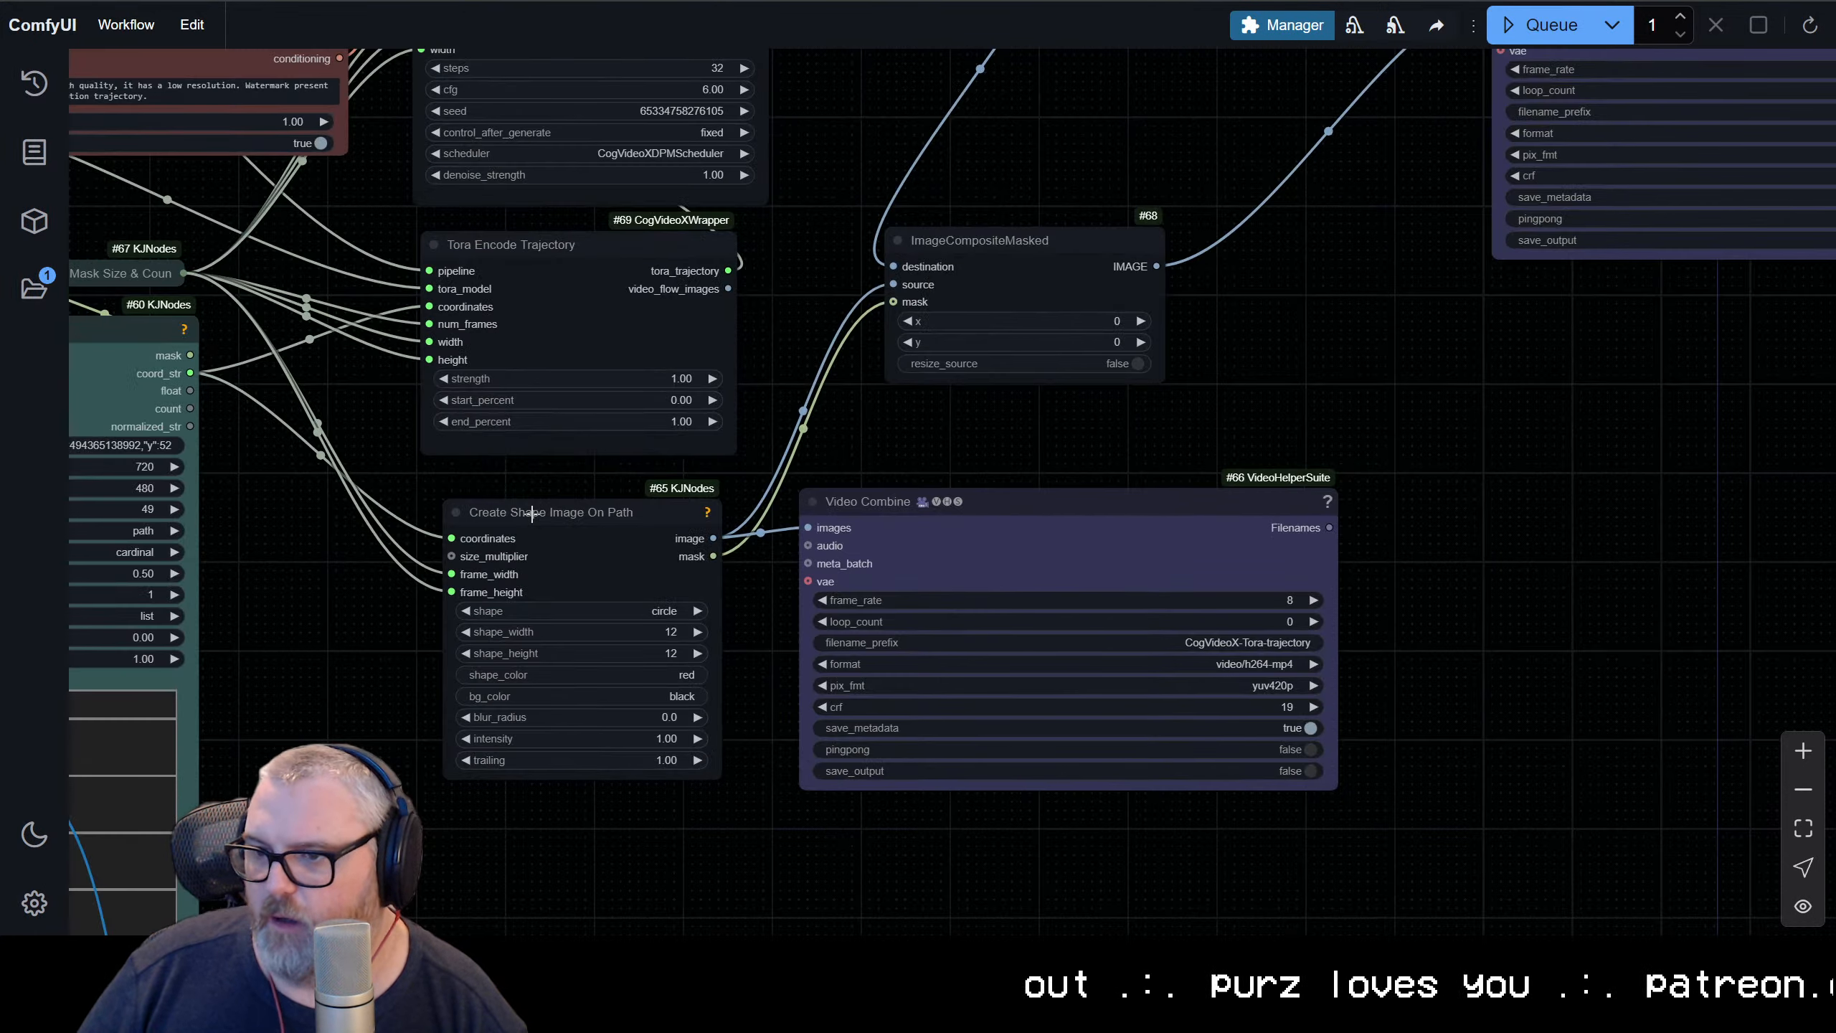
right_click(570, 511)
left_click(694, 727)
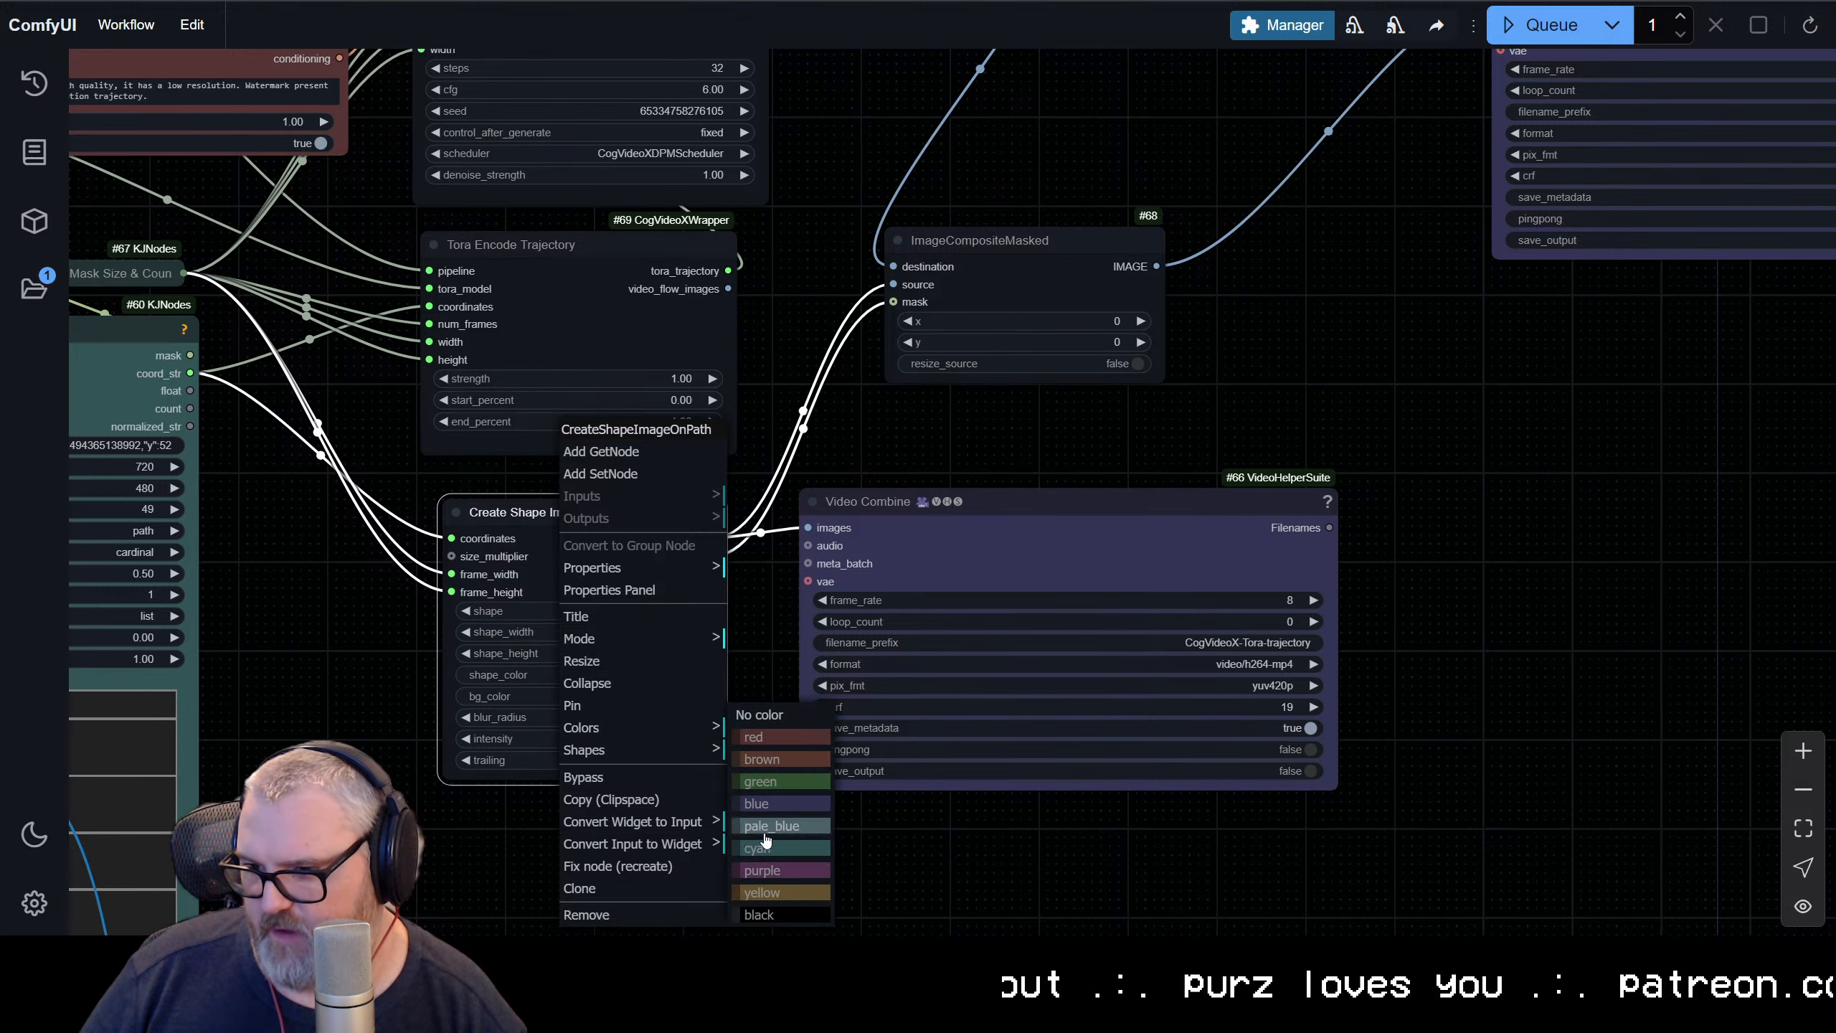
left_click(766, 825)
right_click(557, 273)
left_click(592, 547)
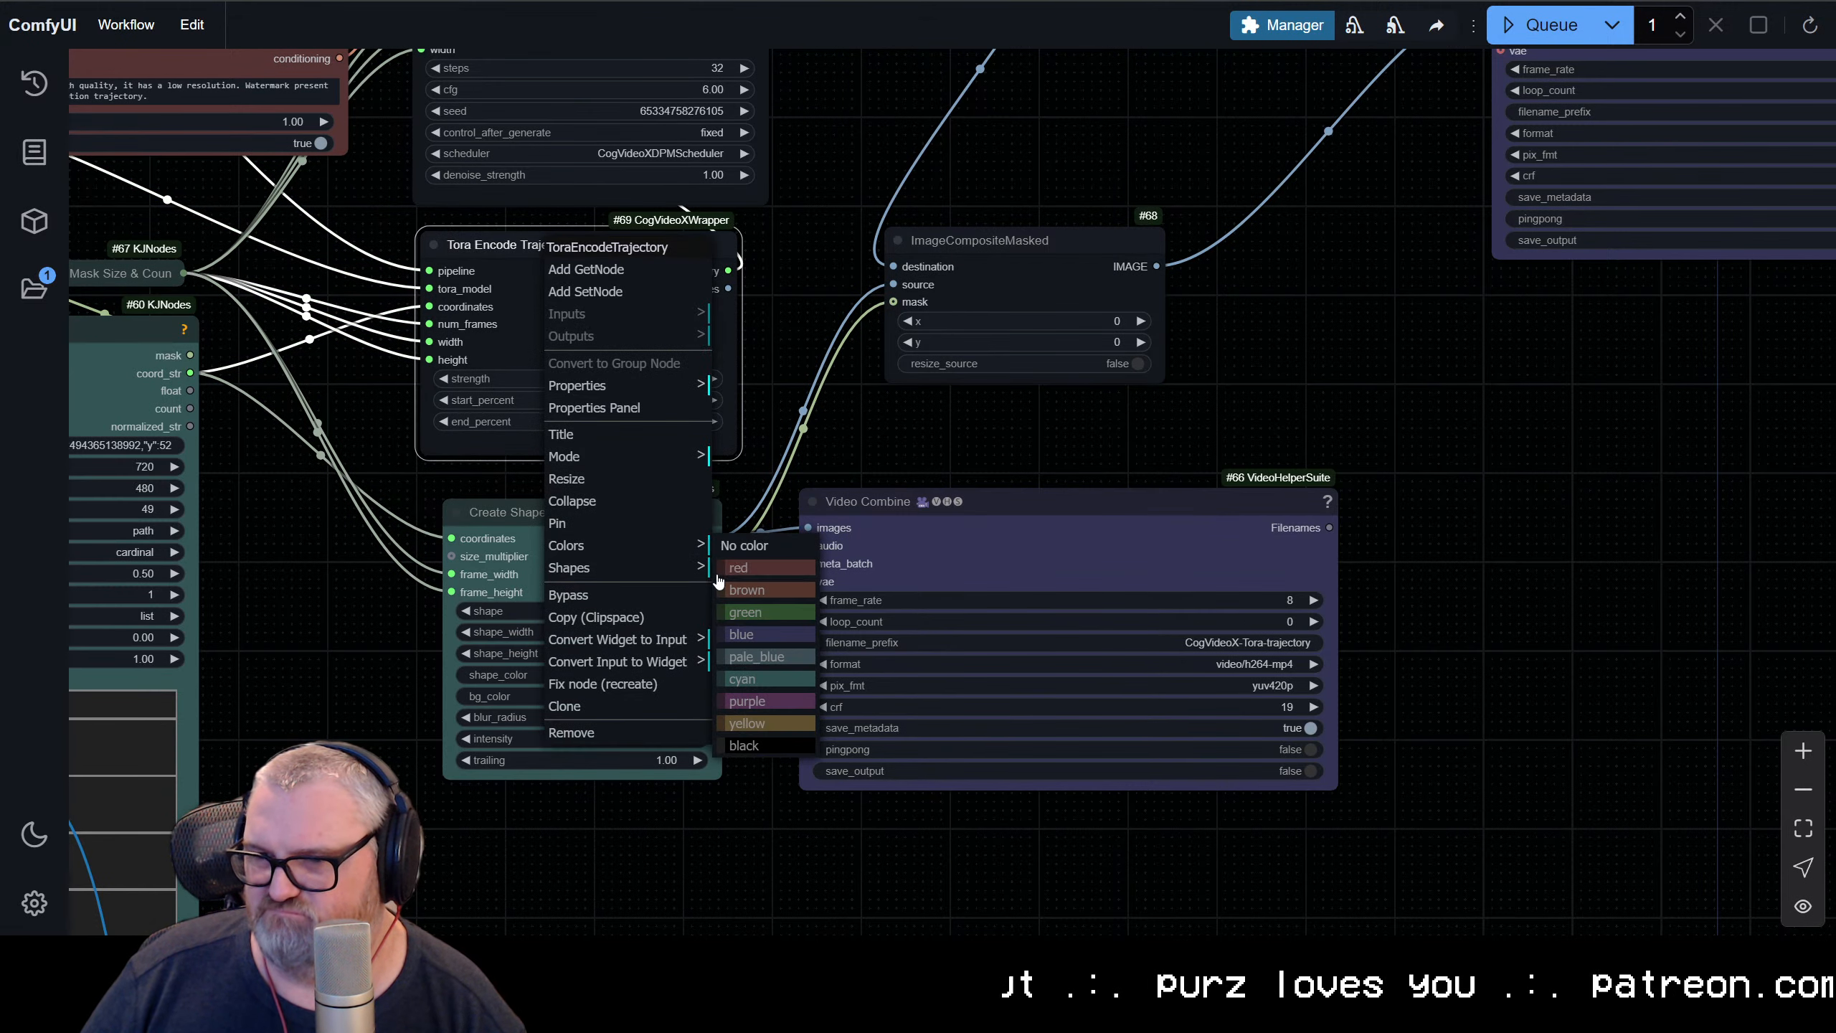
left_click(742, 679)
Colour the ImageCompositeMasked node cyan to match the trajectory nodes
scroll(692, 477, "up", 3)
scroll(693, 478, "up", 1)
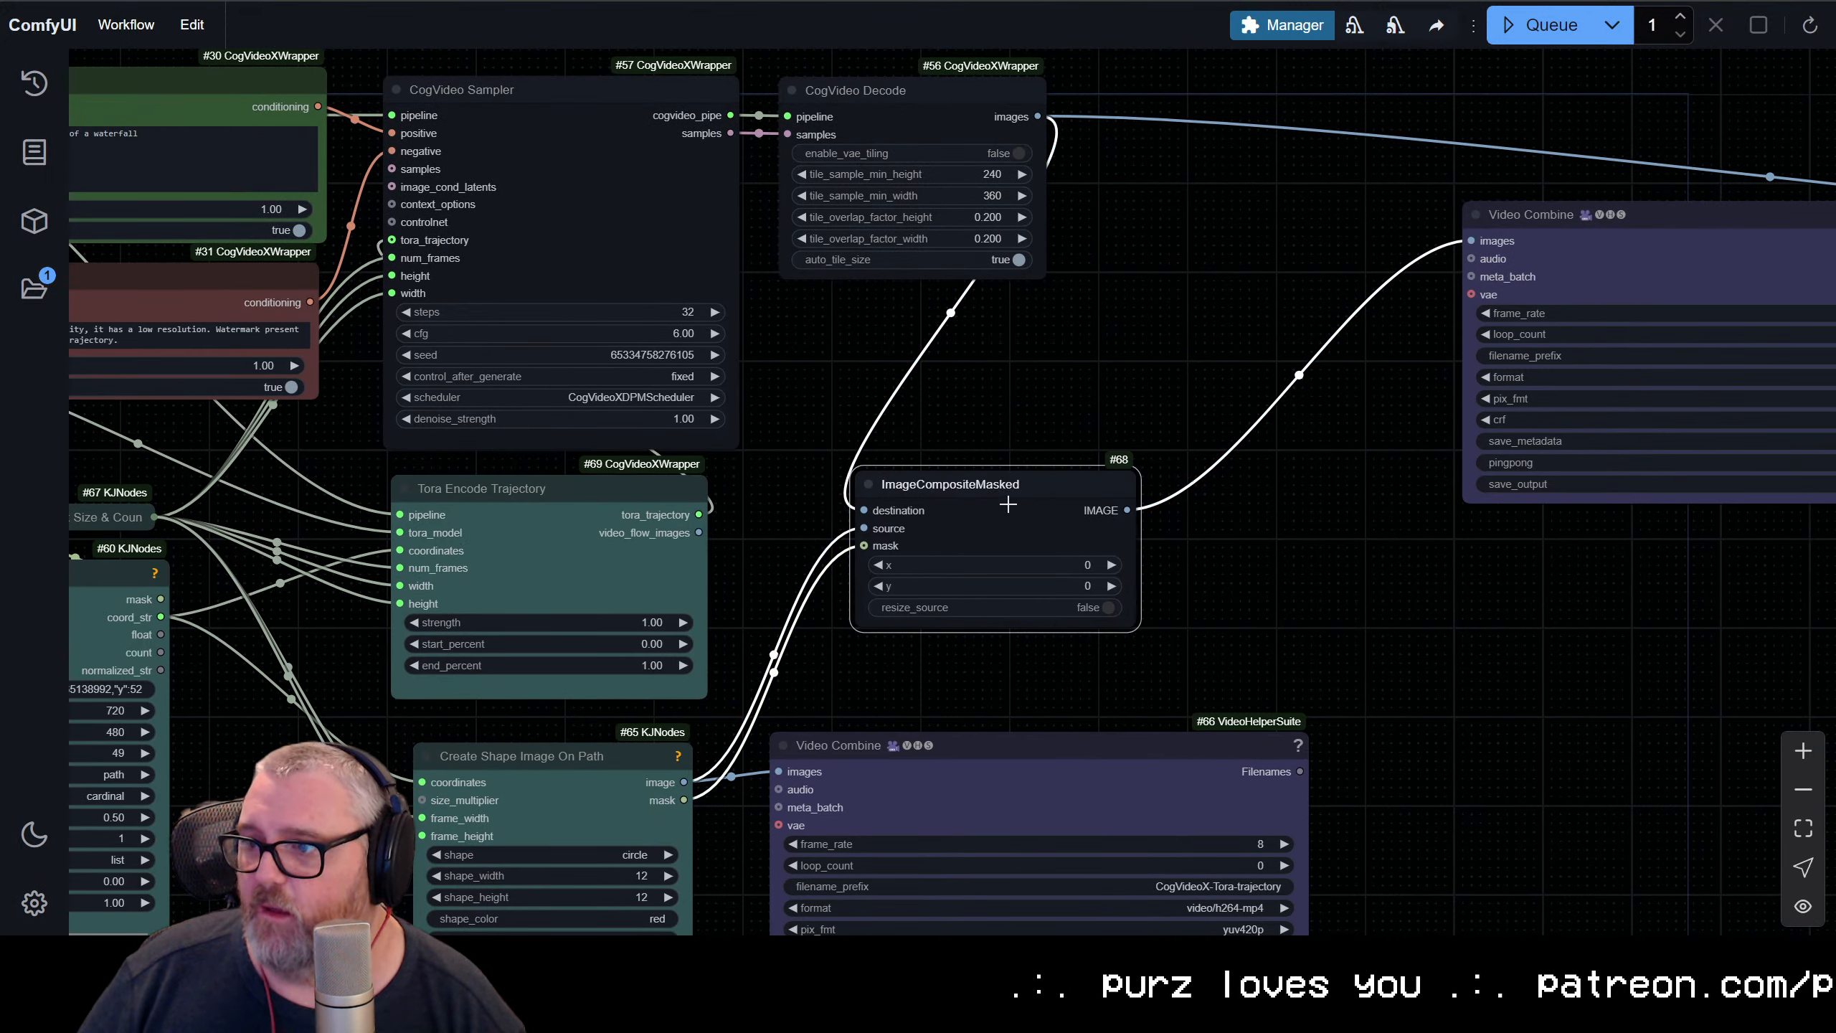
right_click(1006, 486)
left_click(1019, 750)
left_click(1211, 850)
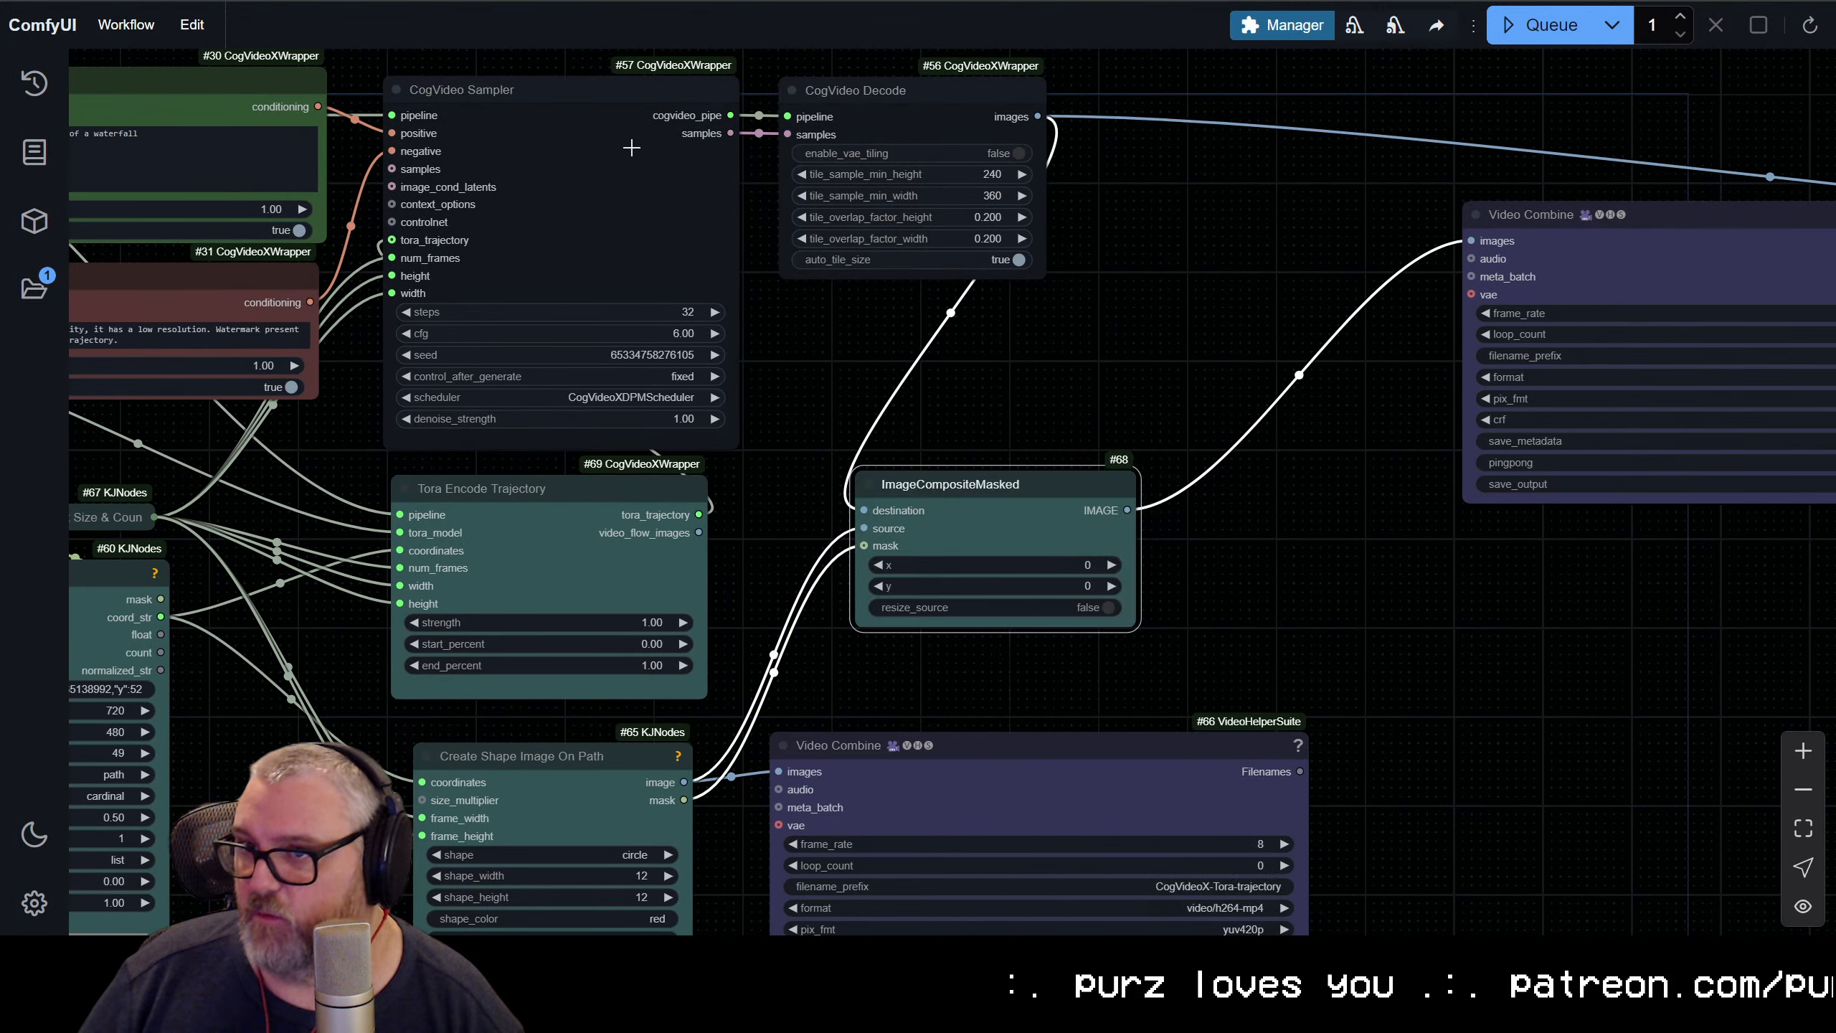
Colour the CogVideo Sampler and CogVideo Decode nodes purple, and nudge the sampler slightly up
right_click(612, 162)
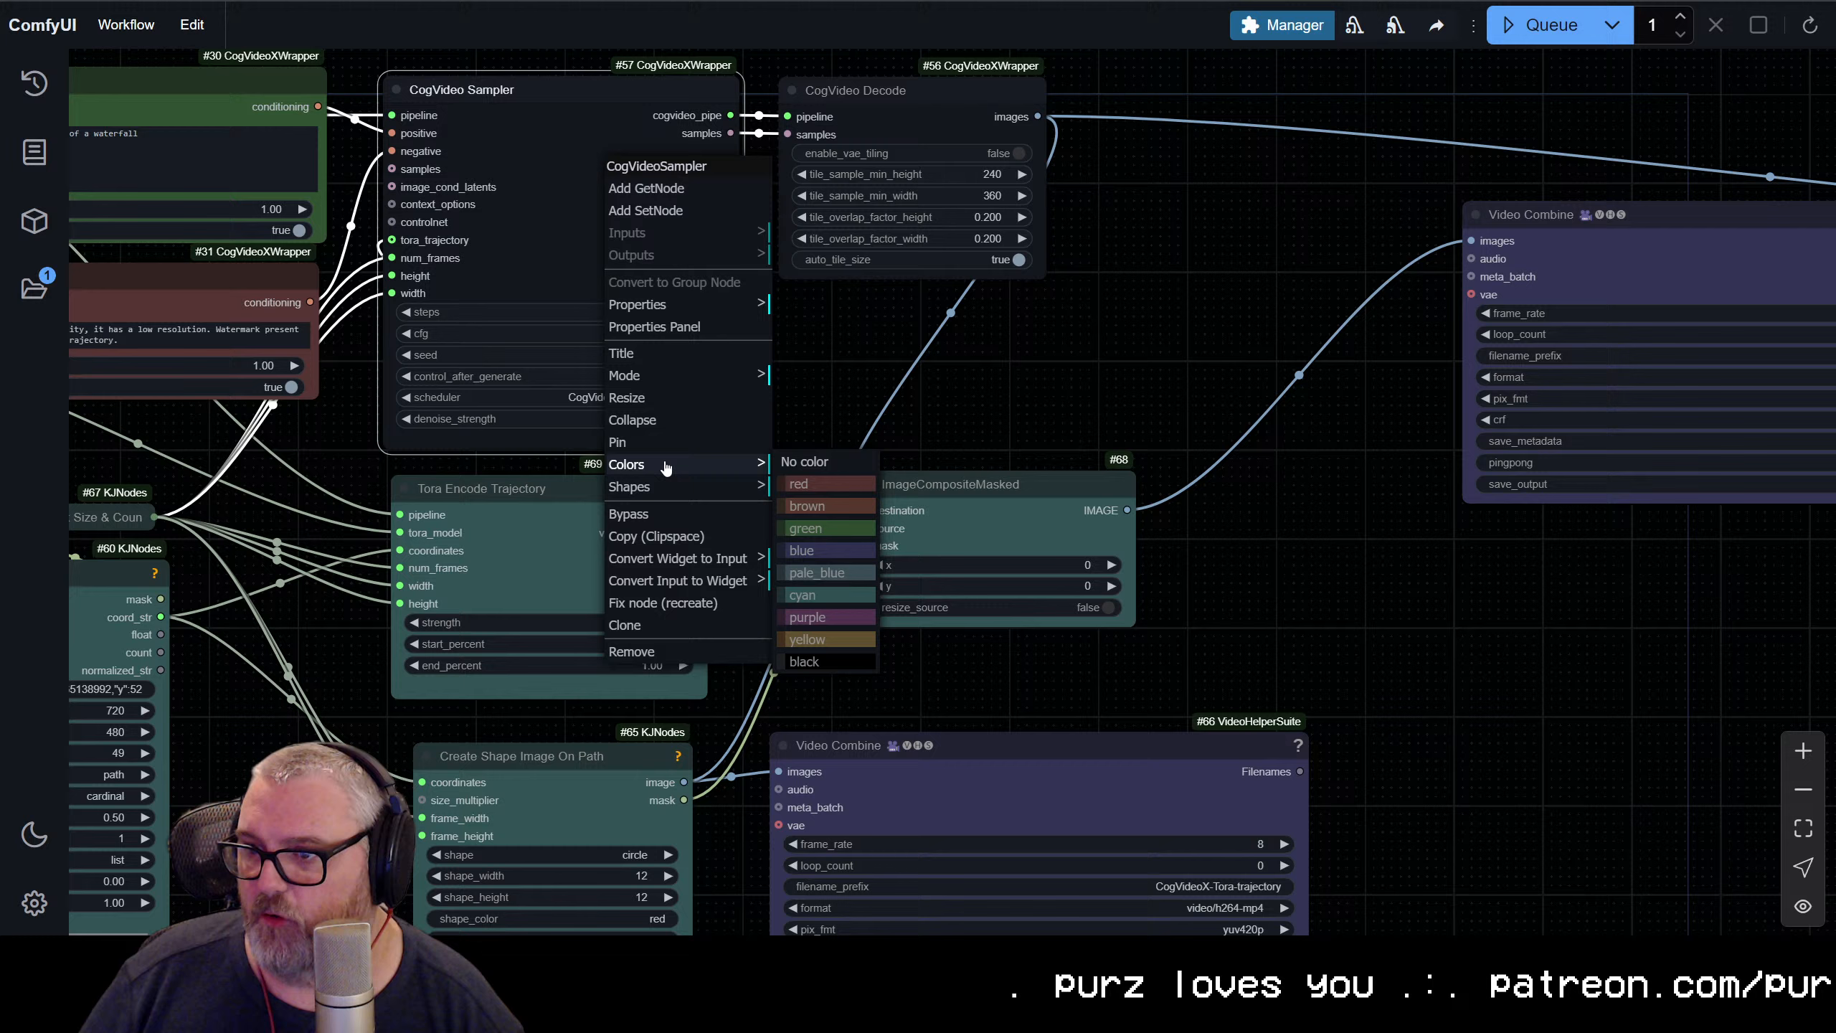
left_click(832, 617)
right_click(879, 101)
mouse_move(928, 402)
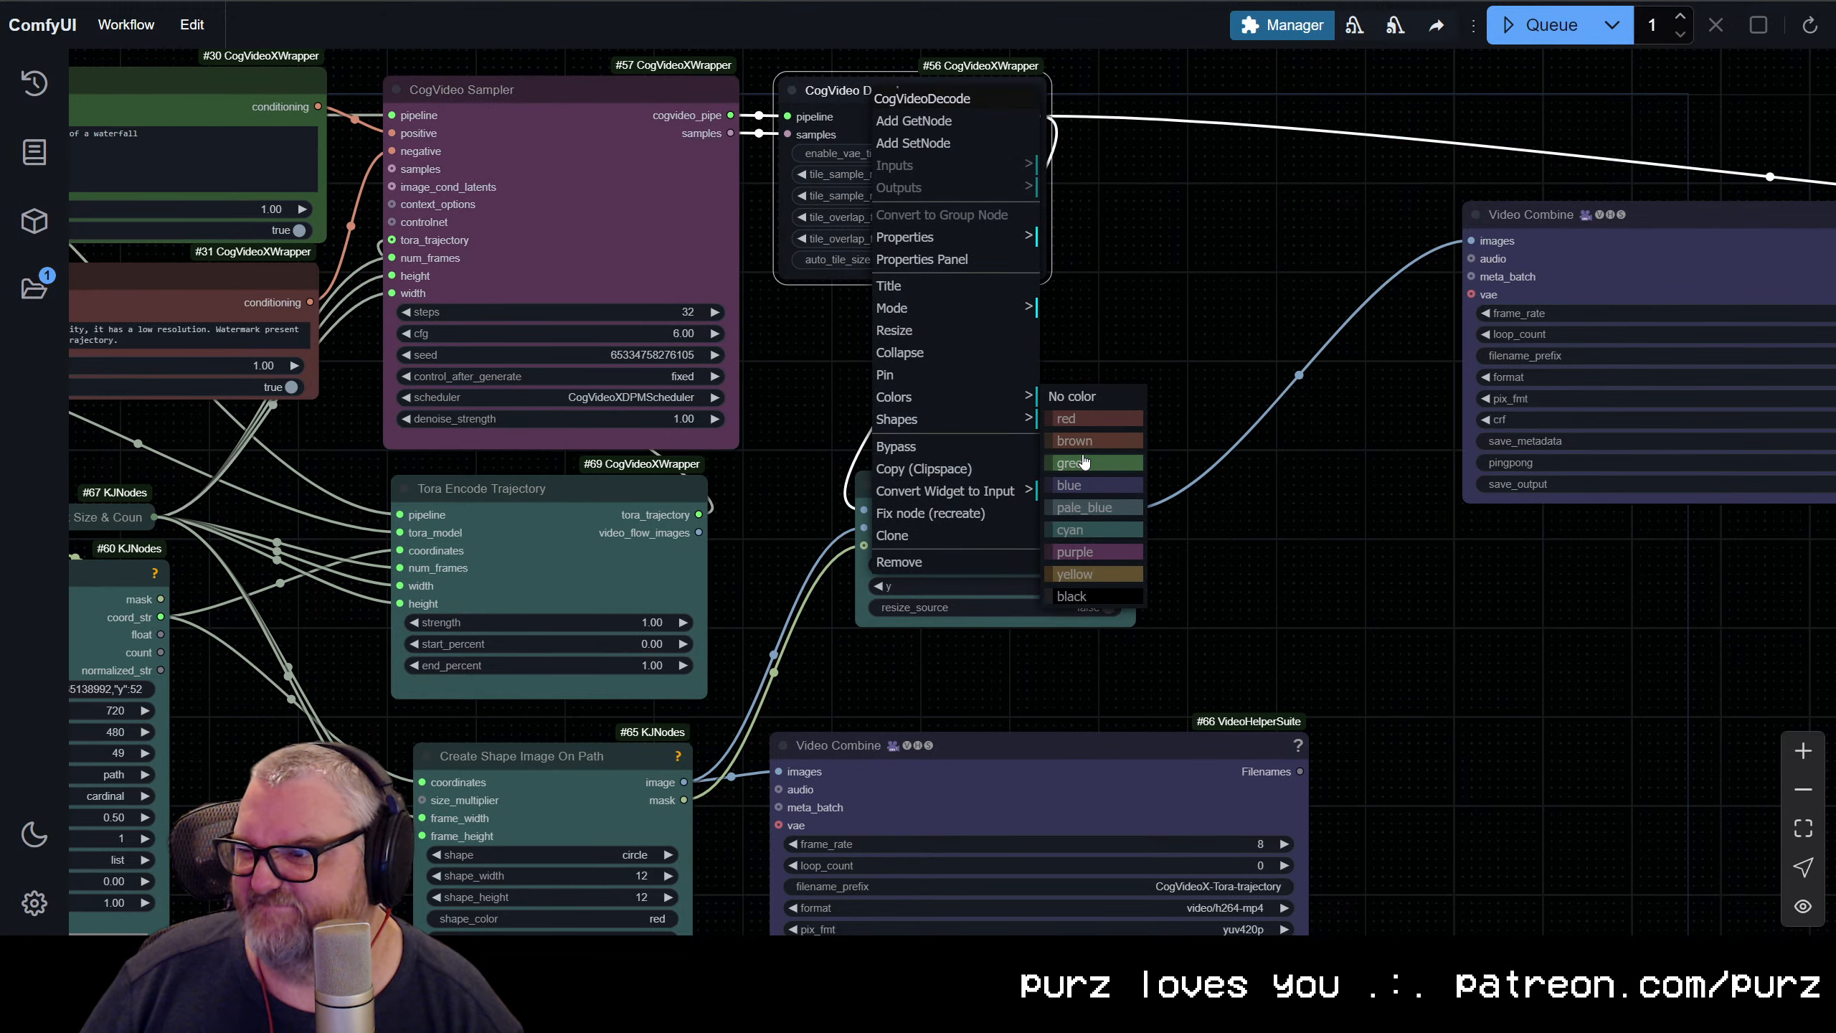
left_click(1085, 551)
scroll(1222, 286, "down", 3)
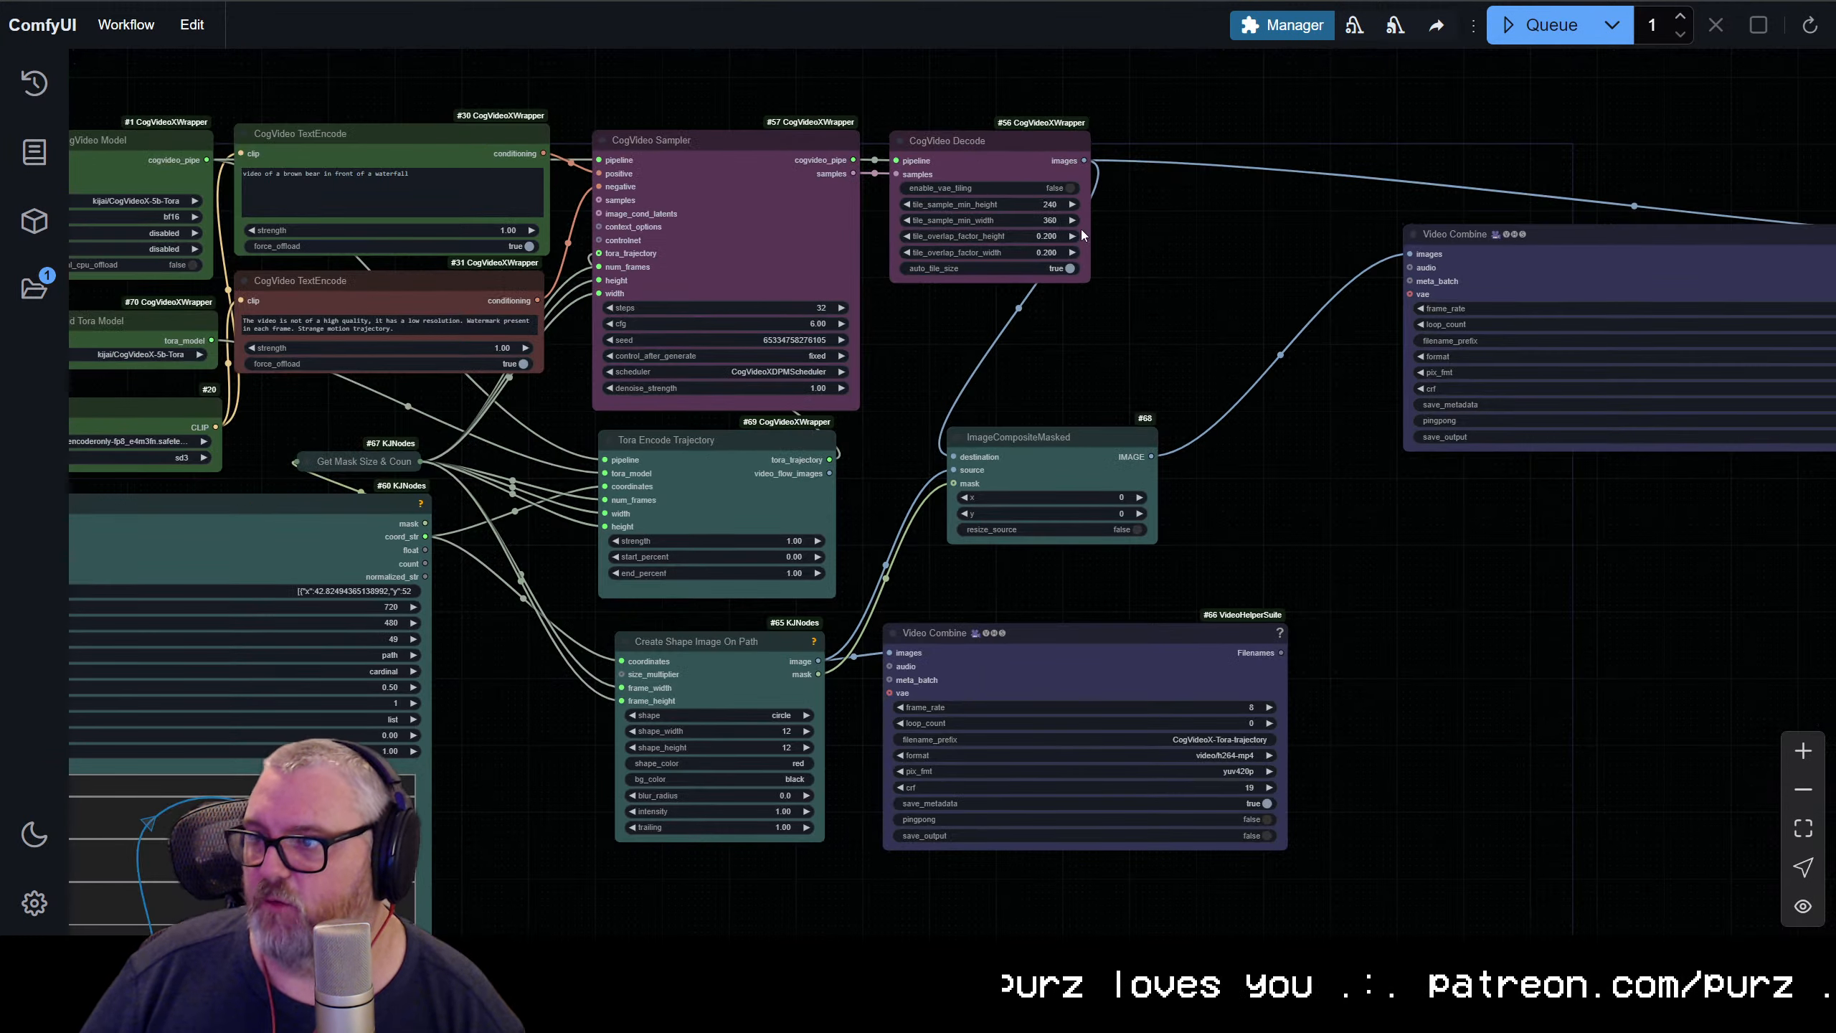
left_click_drag(748, 142, 743, 123)
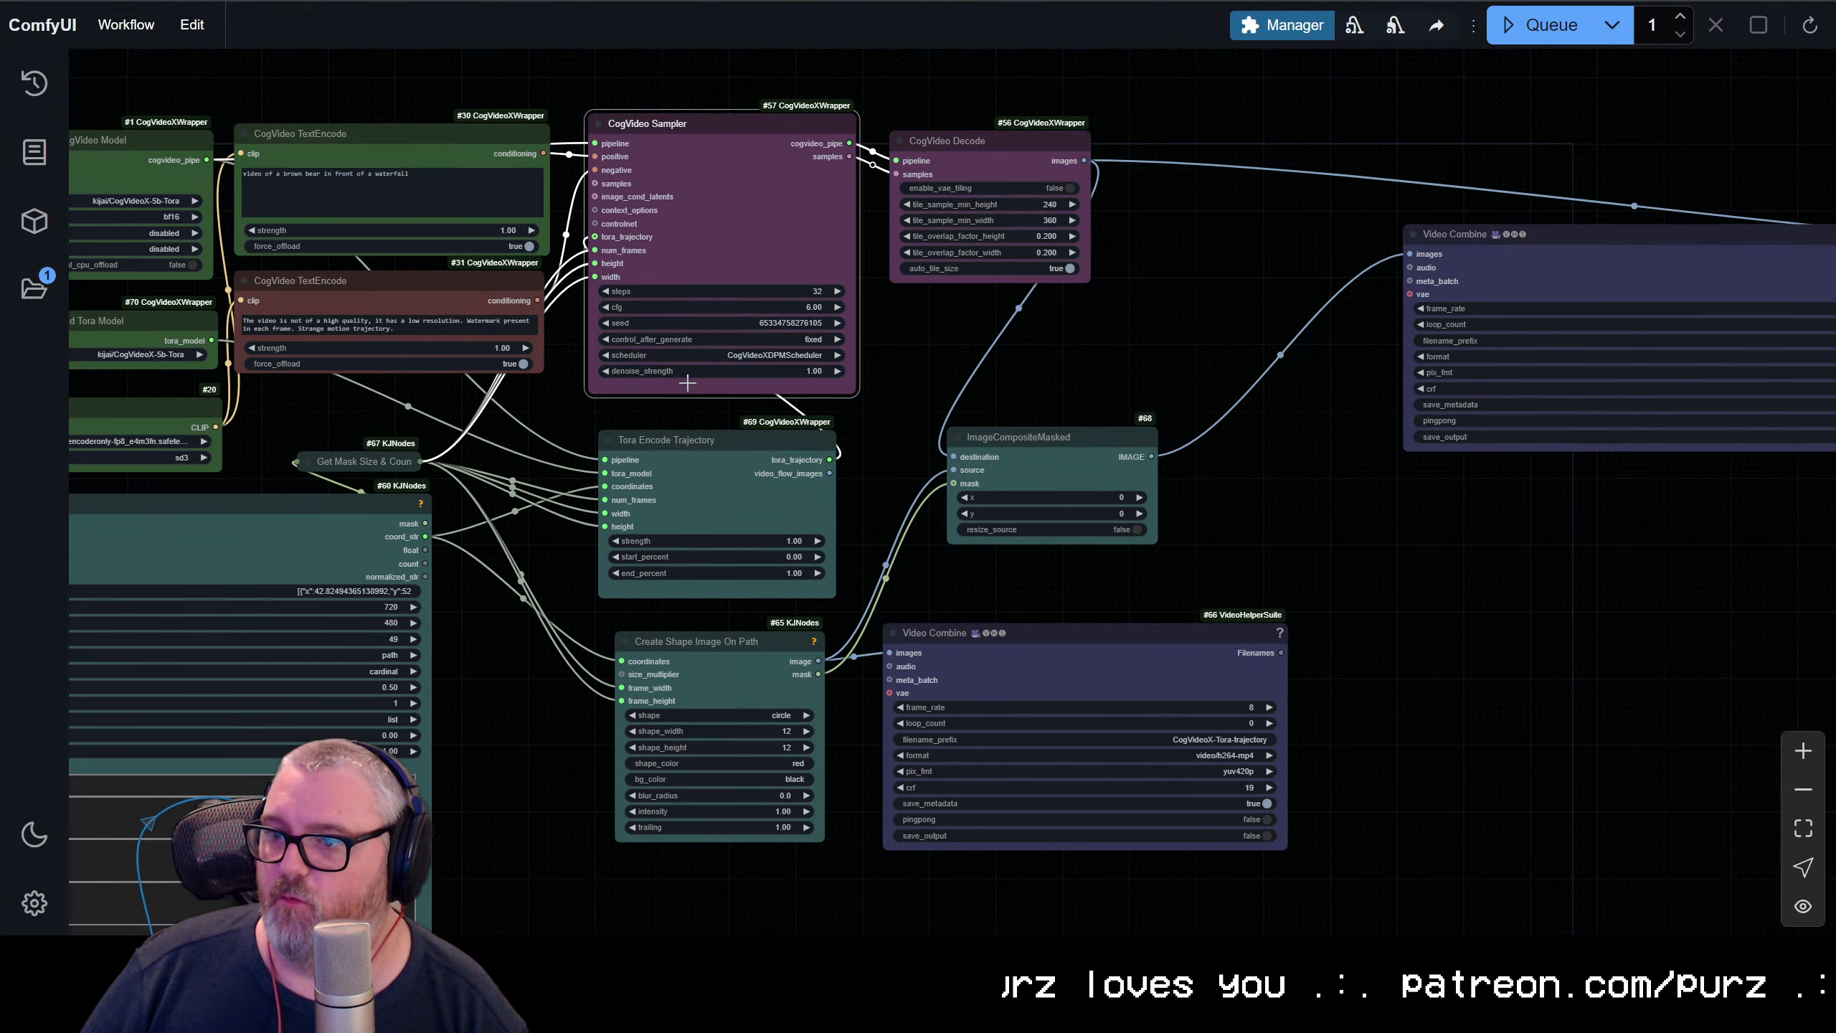
Review the colour-coded layout from the Tora trajectory and Video Combine nodes back to the loaders and text encoders
left_click_drag(446, 414, 639, 439)
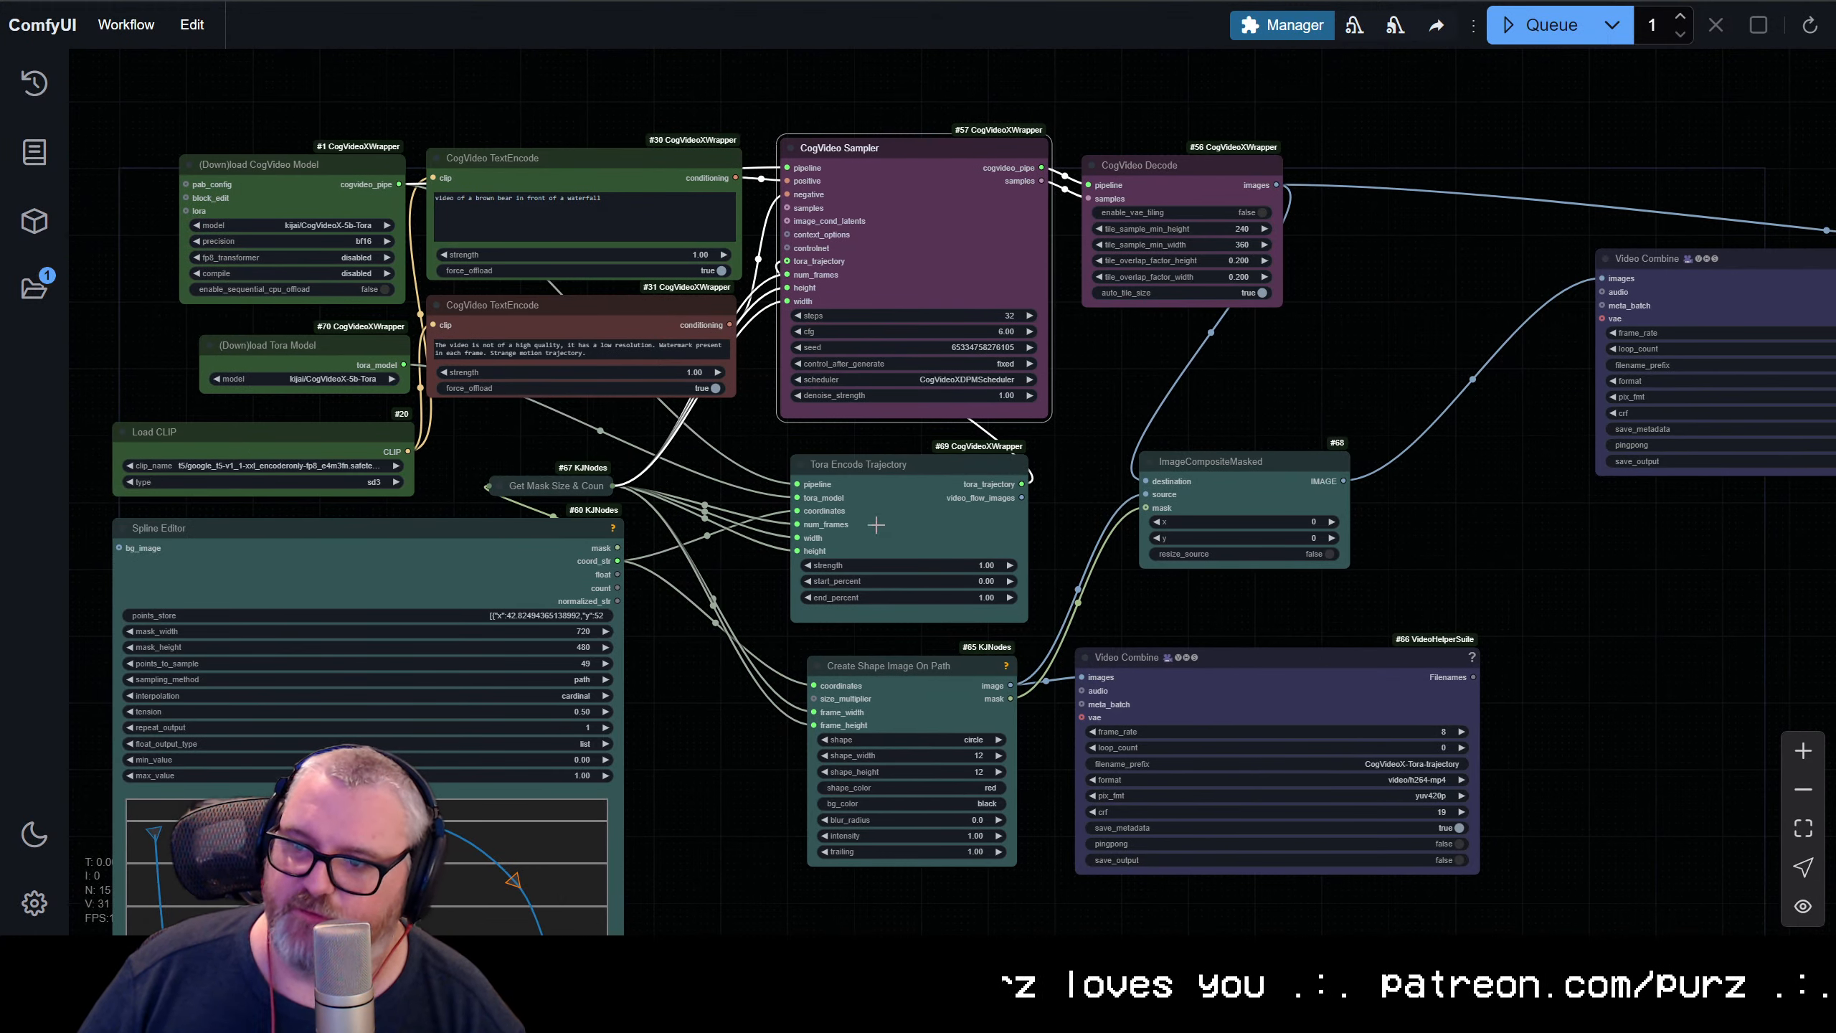
left_click(913, 495)
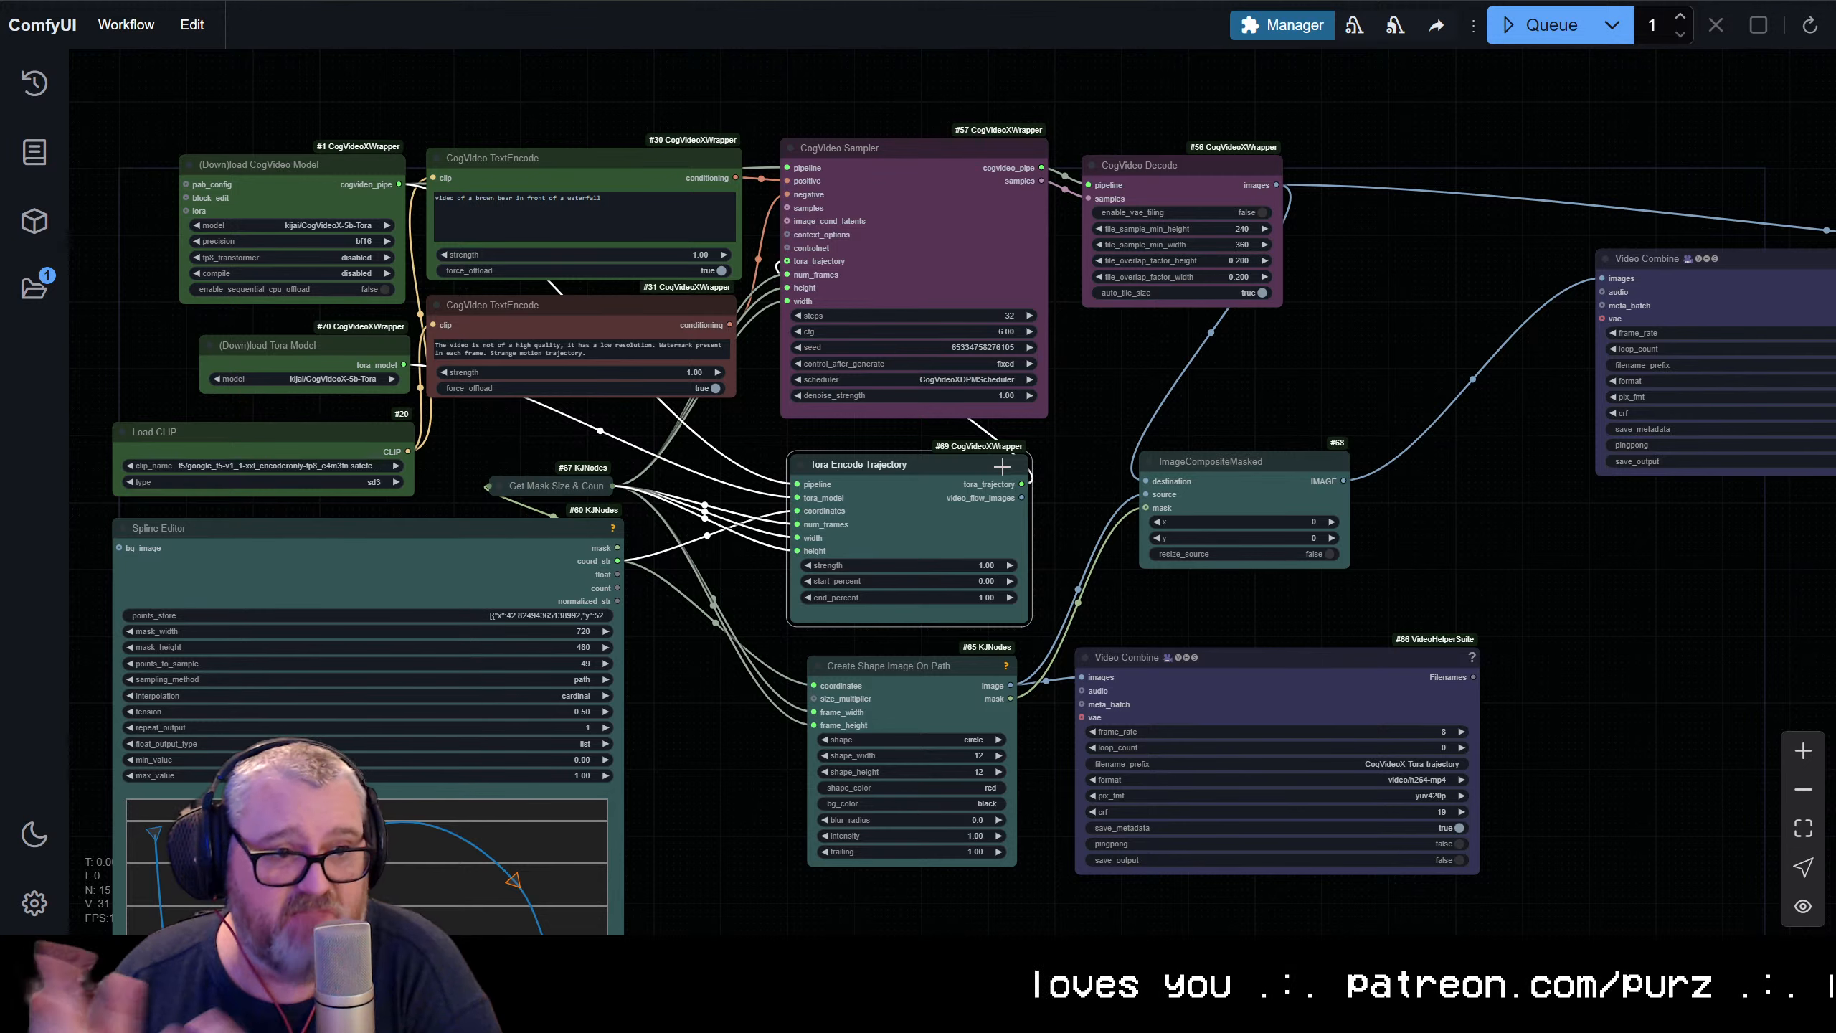
left_click_drag(1534, 462, 1234, 374)
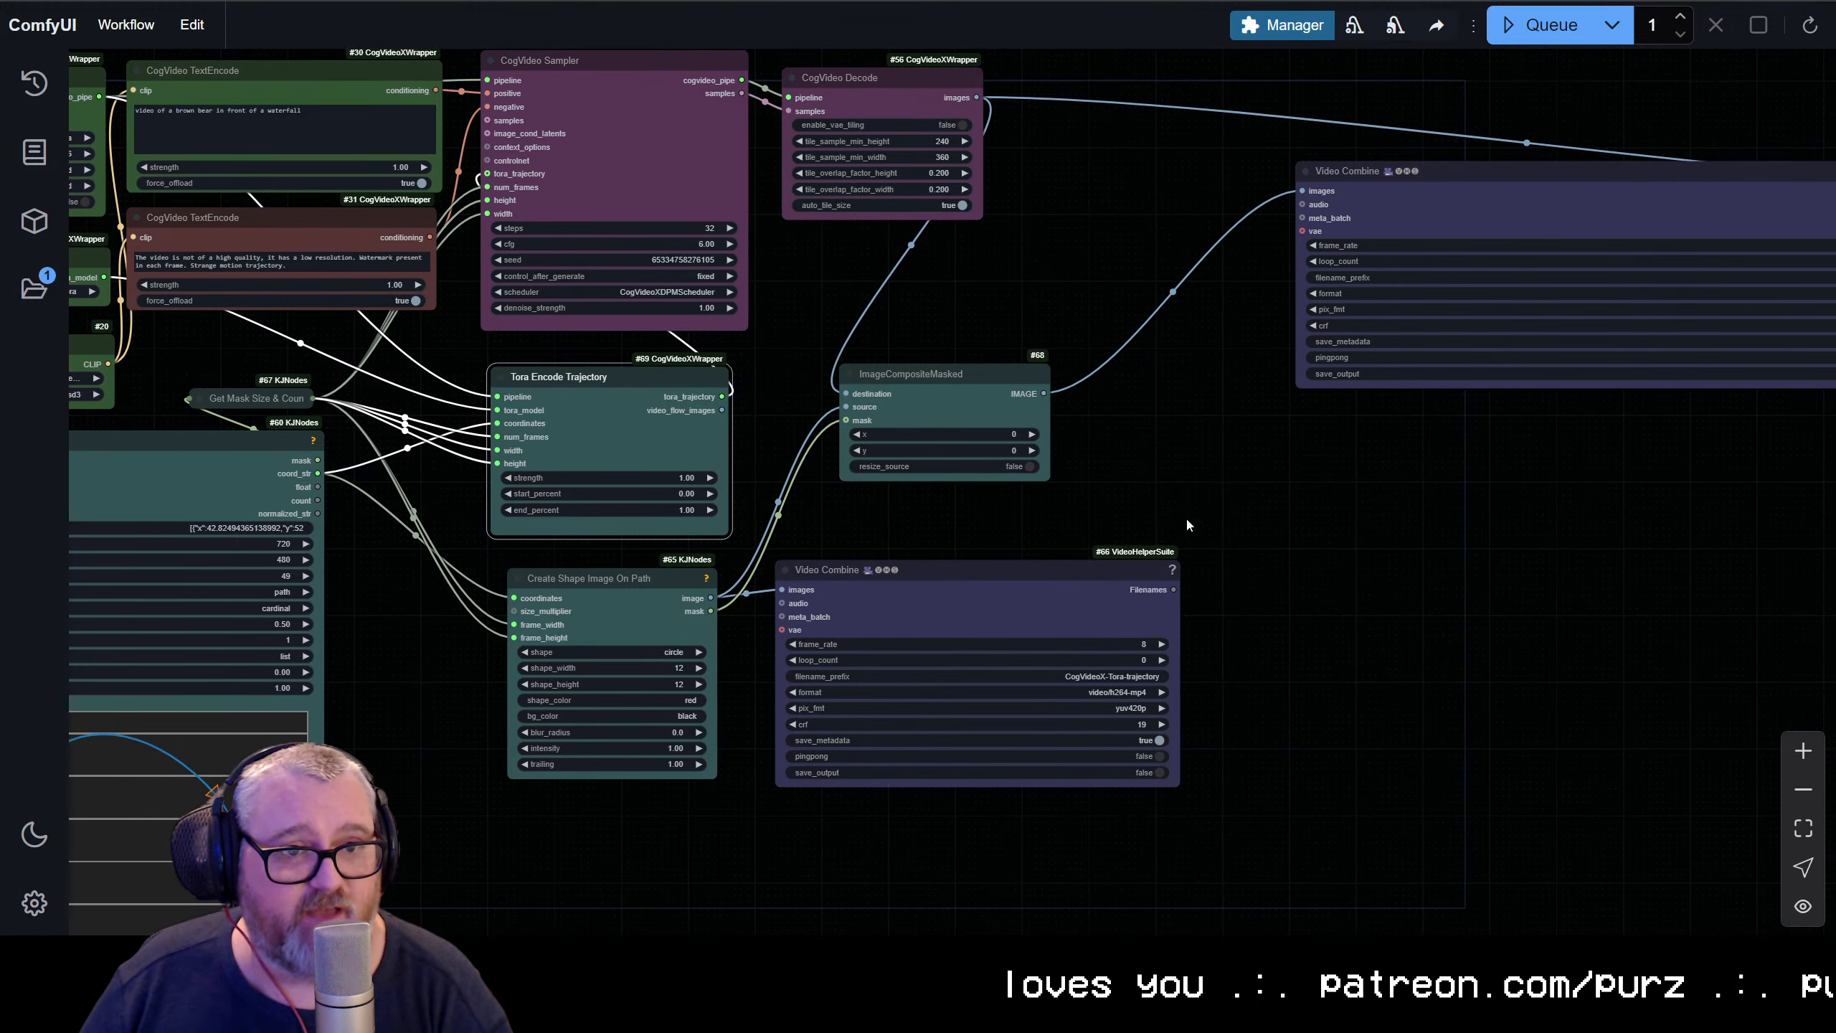
left_click(1104, 583)
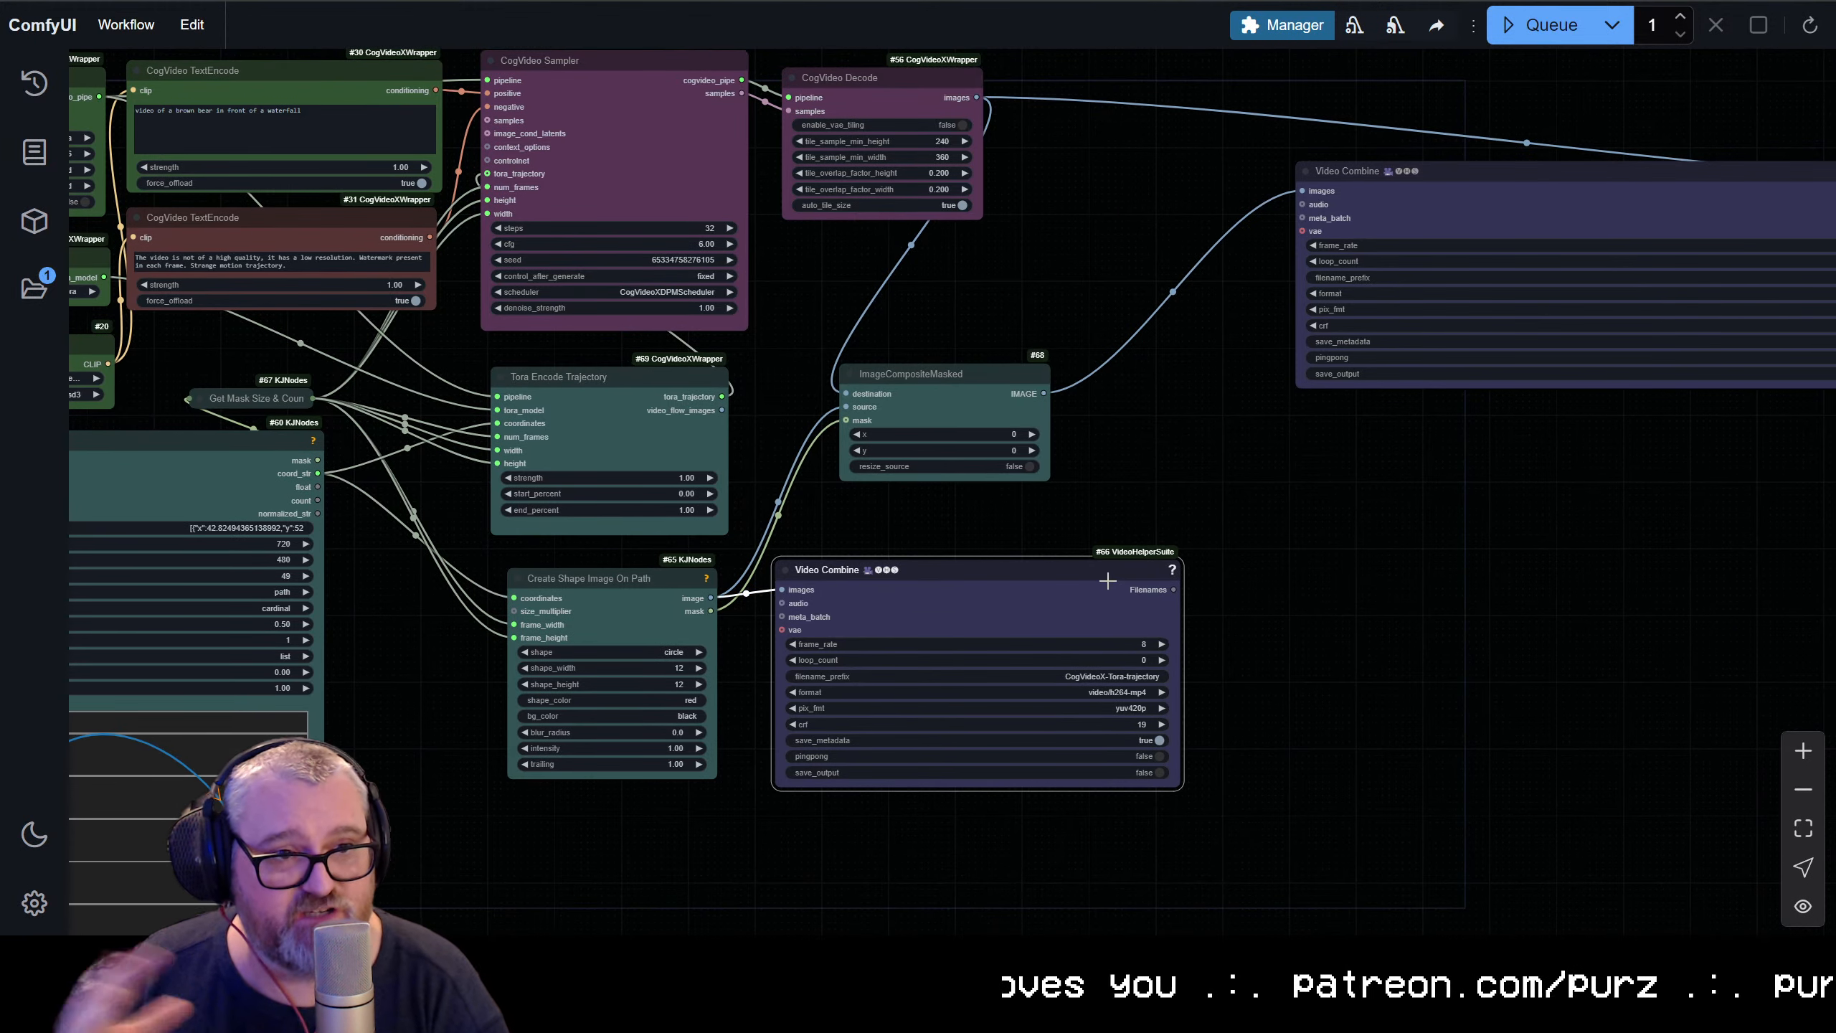
scroll(820, 497, "down", 1)
left_click_drag(470, 474, 1311, 835)
scroll(1375, 716, "up", 7)
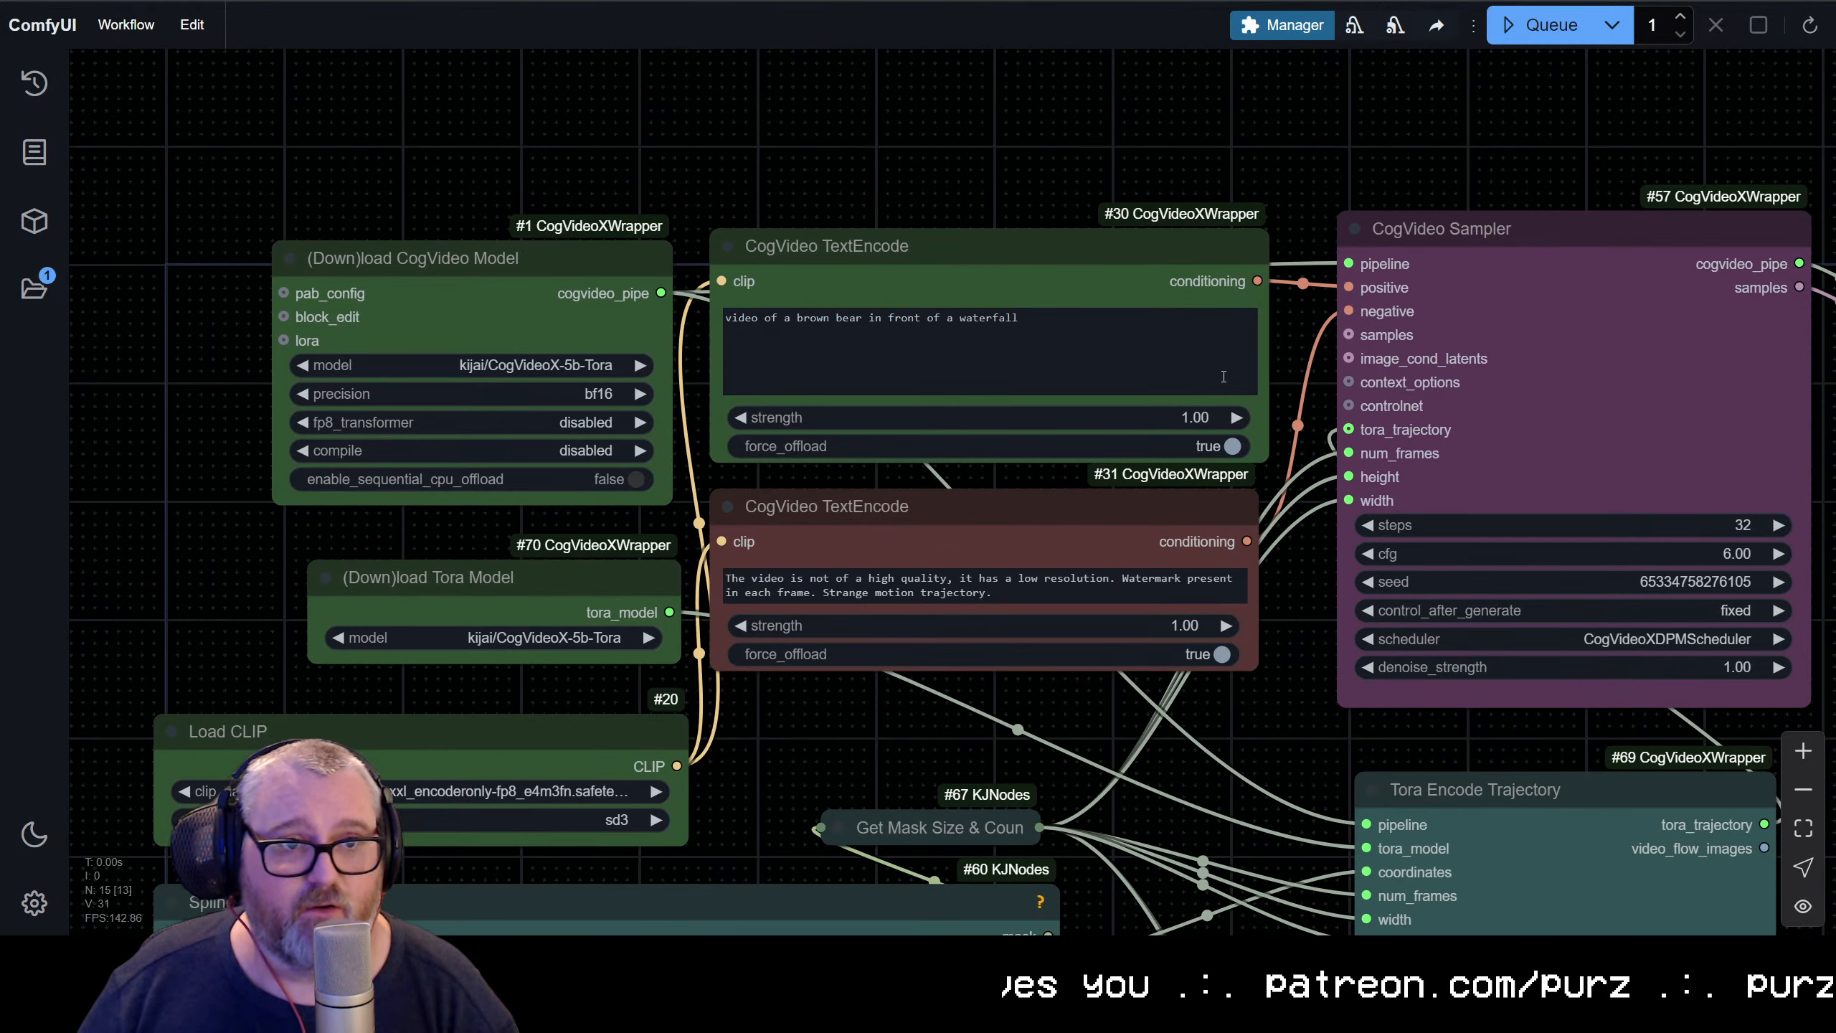
Align the Tora Model and Load CLIP nodes with the CogVideo Model loader, and nudge the negative TextEncode under the positive one
left_click(1068, 280)
left_click(523, 273)
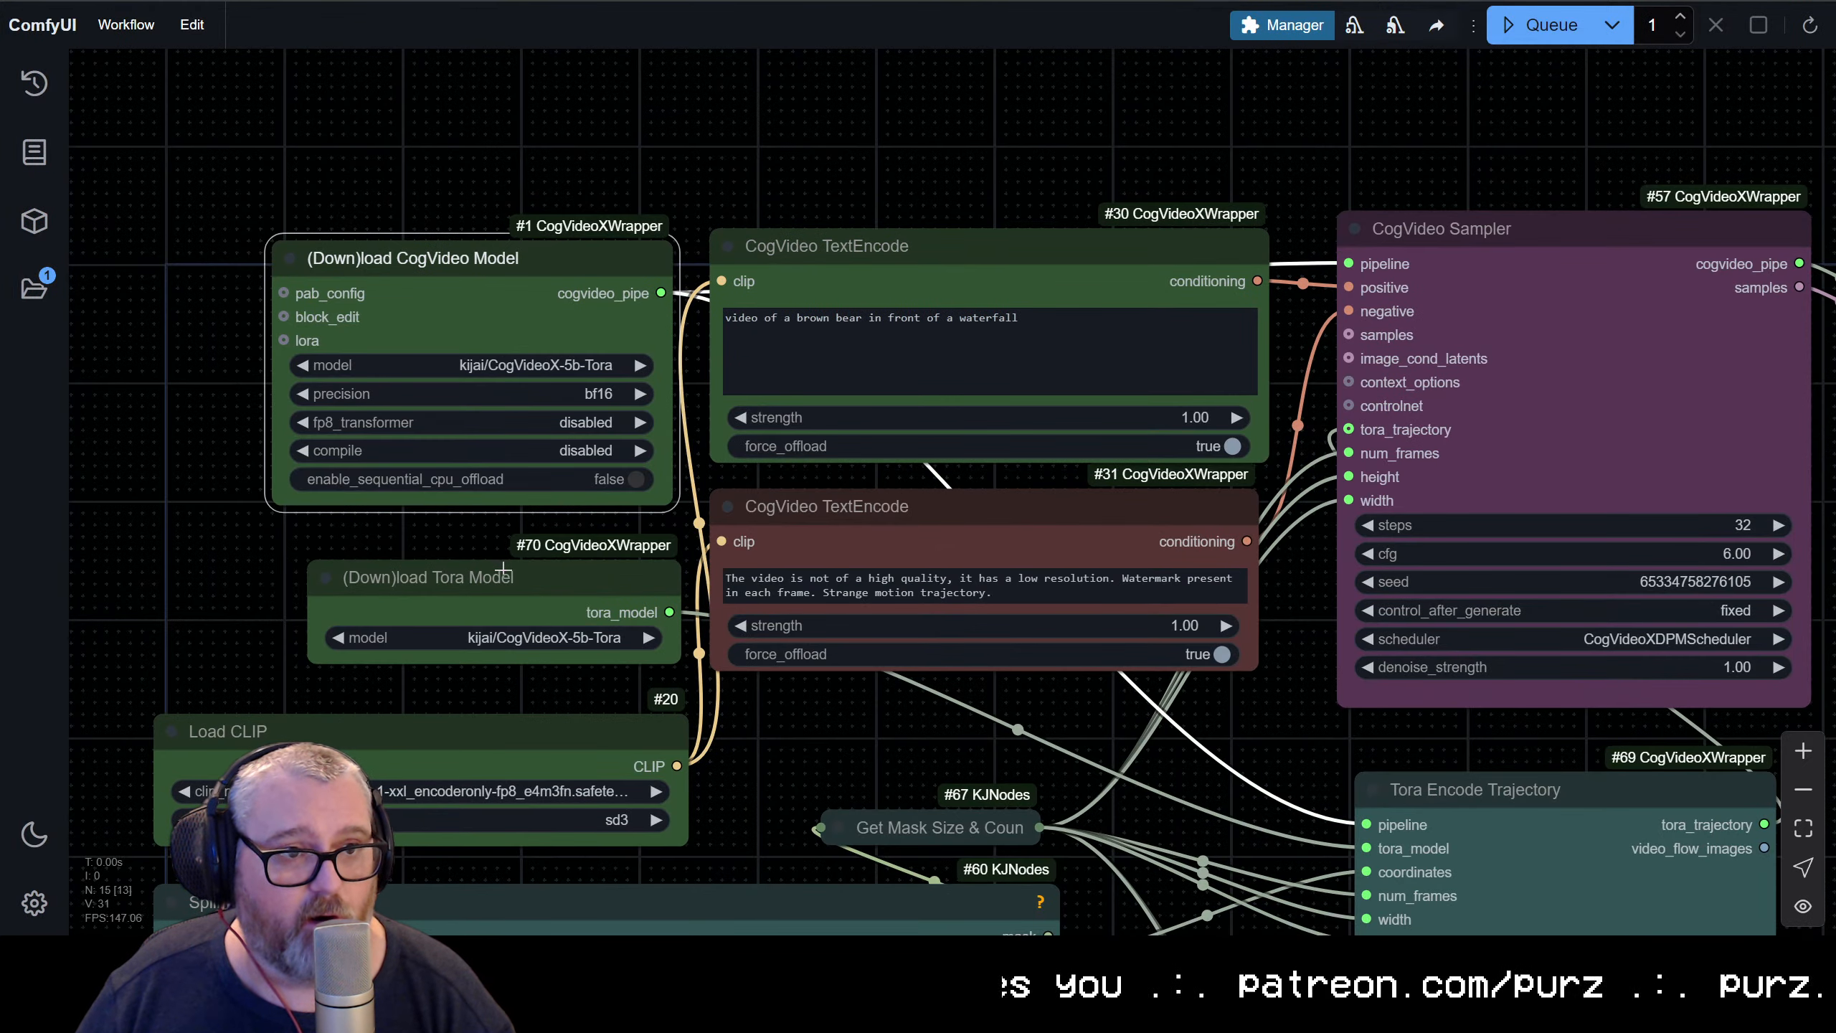
left_click_drag(502, 572, 498, 571)
left_click_drag(526, 716, 511, 701)
left_click_drag(869, 520, 881, 520)
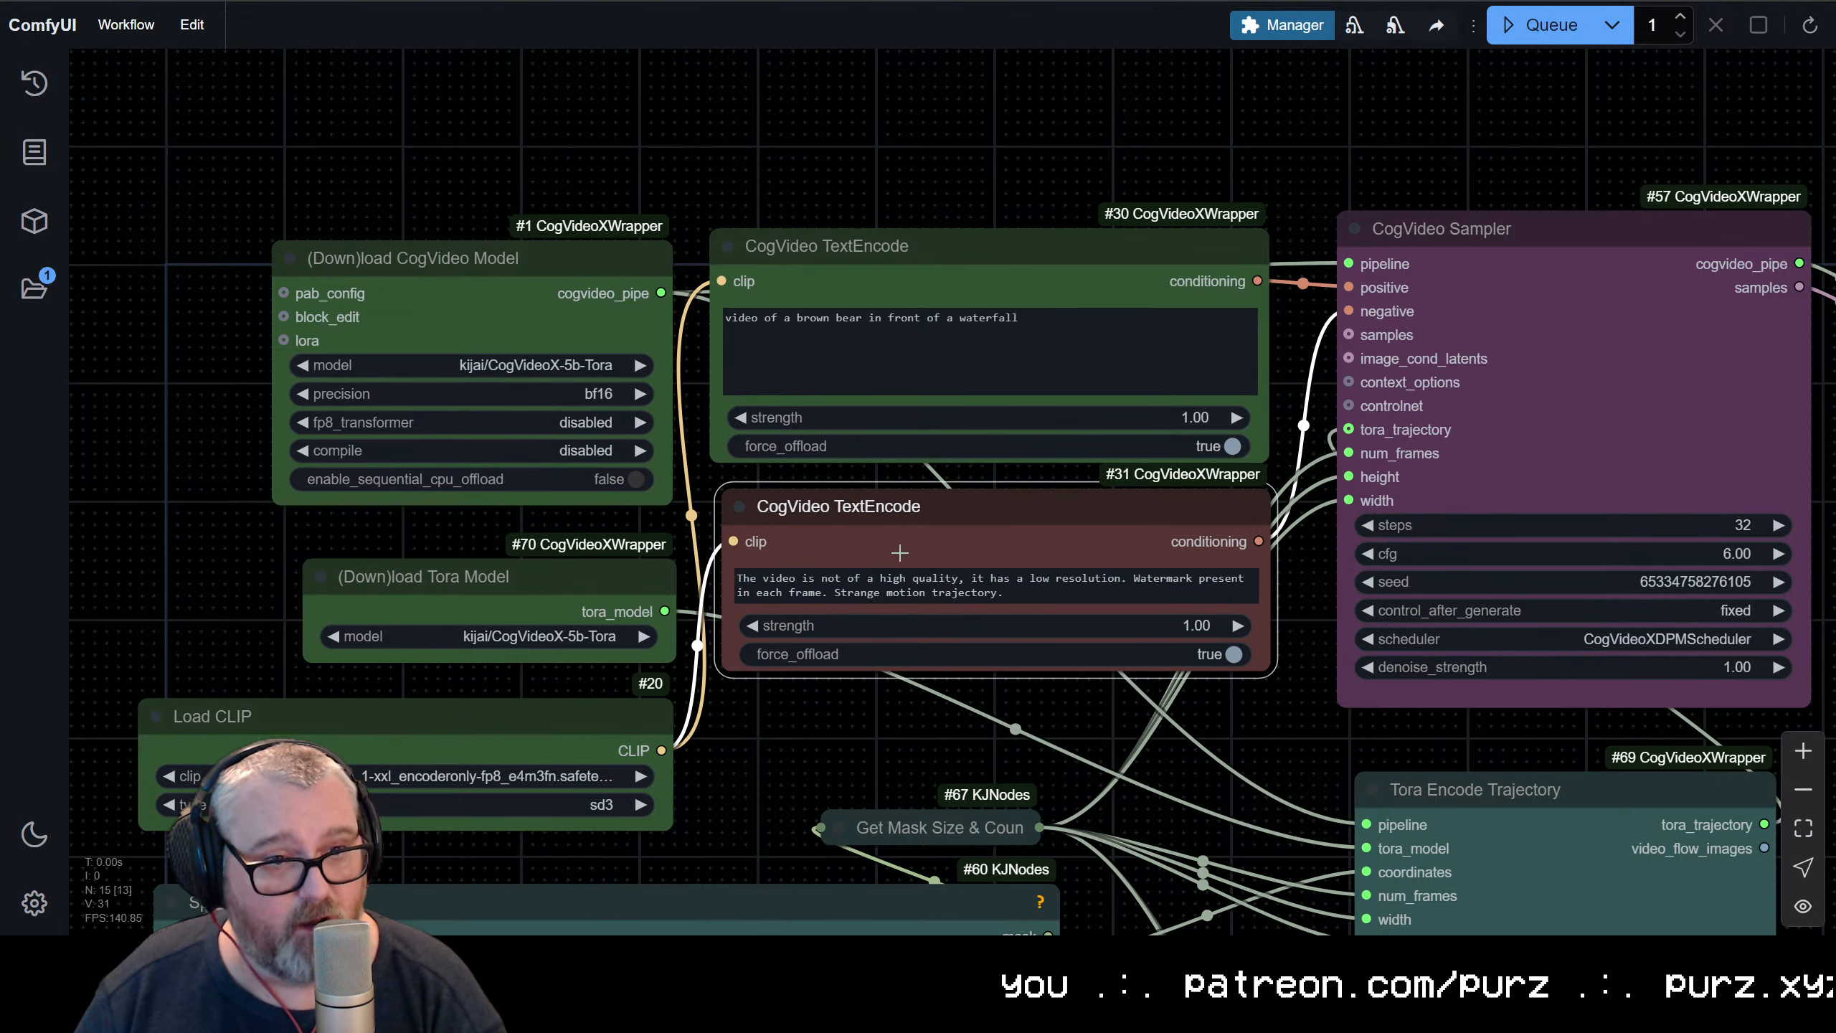
left_click(995, 249)
Nudge the Get Mask Size & Count node slightly and queue the workflow
scroll(1008, 638, "down", 10)
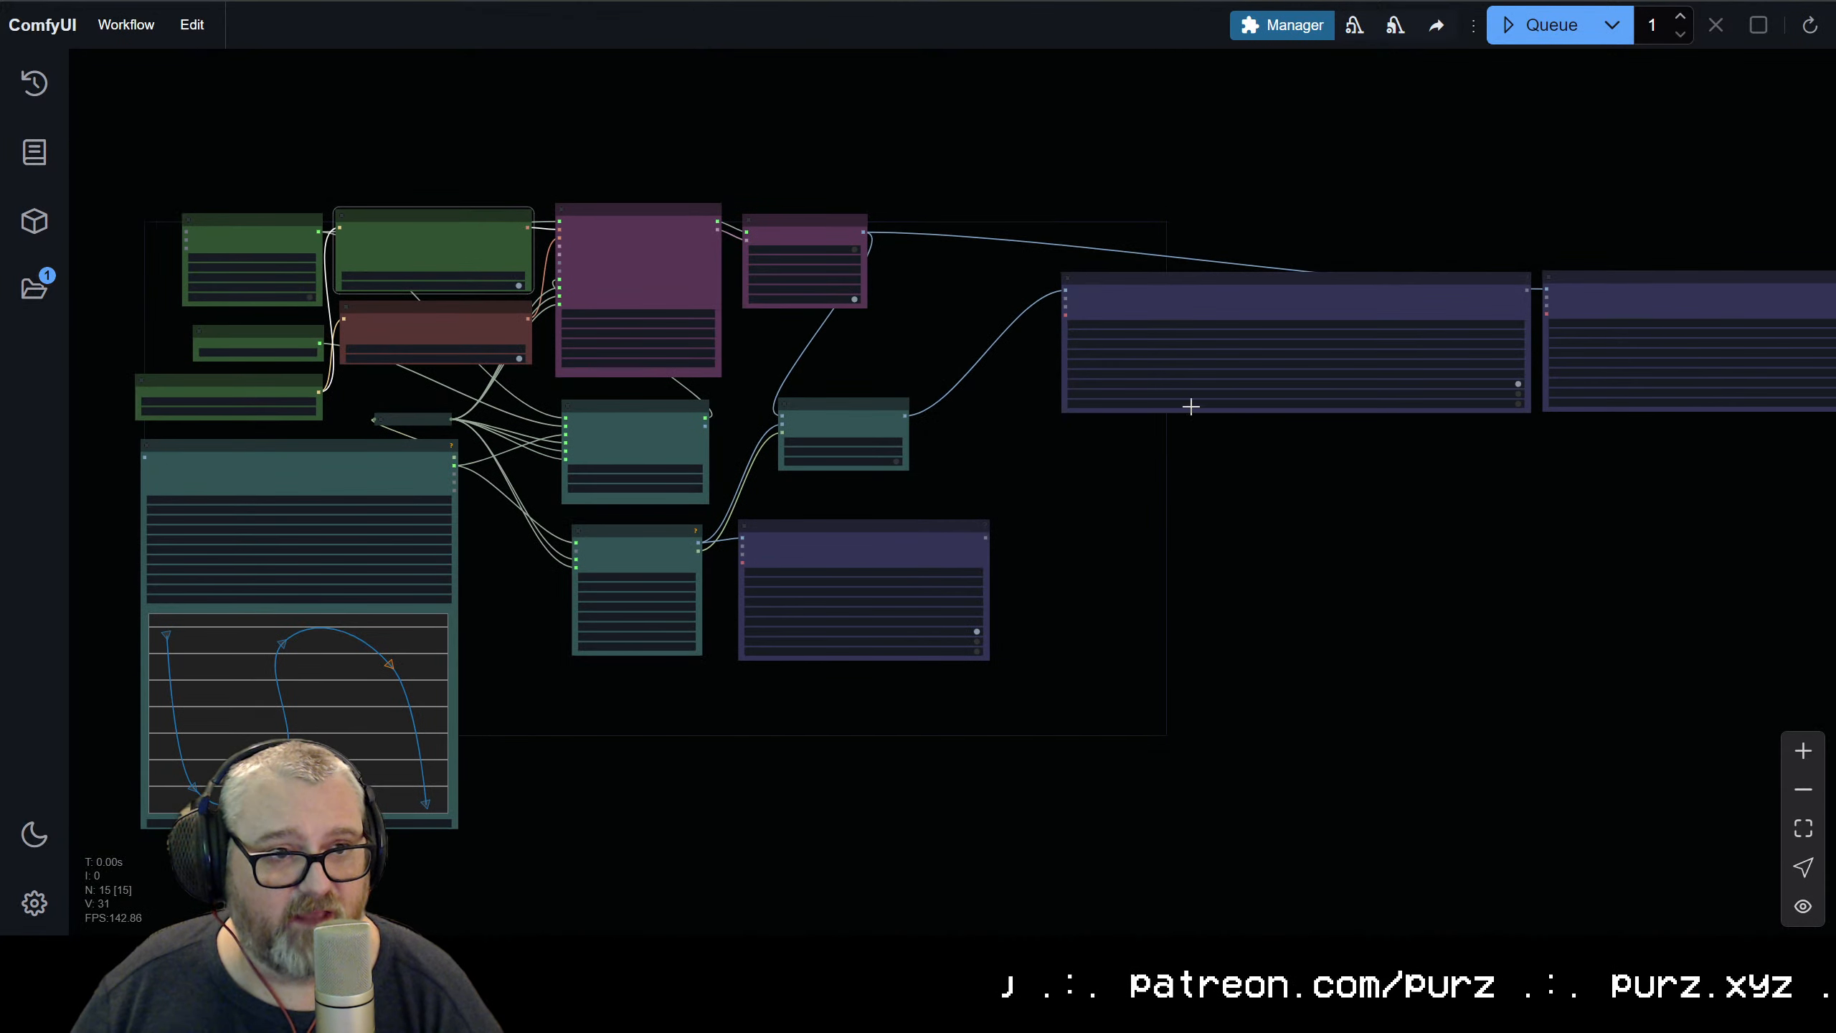
scroll(1261, 509, "up", 5)
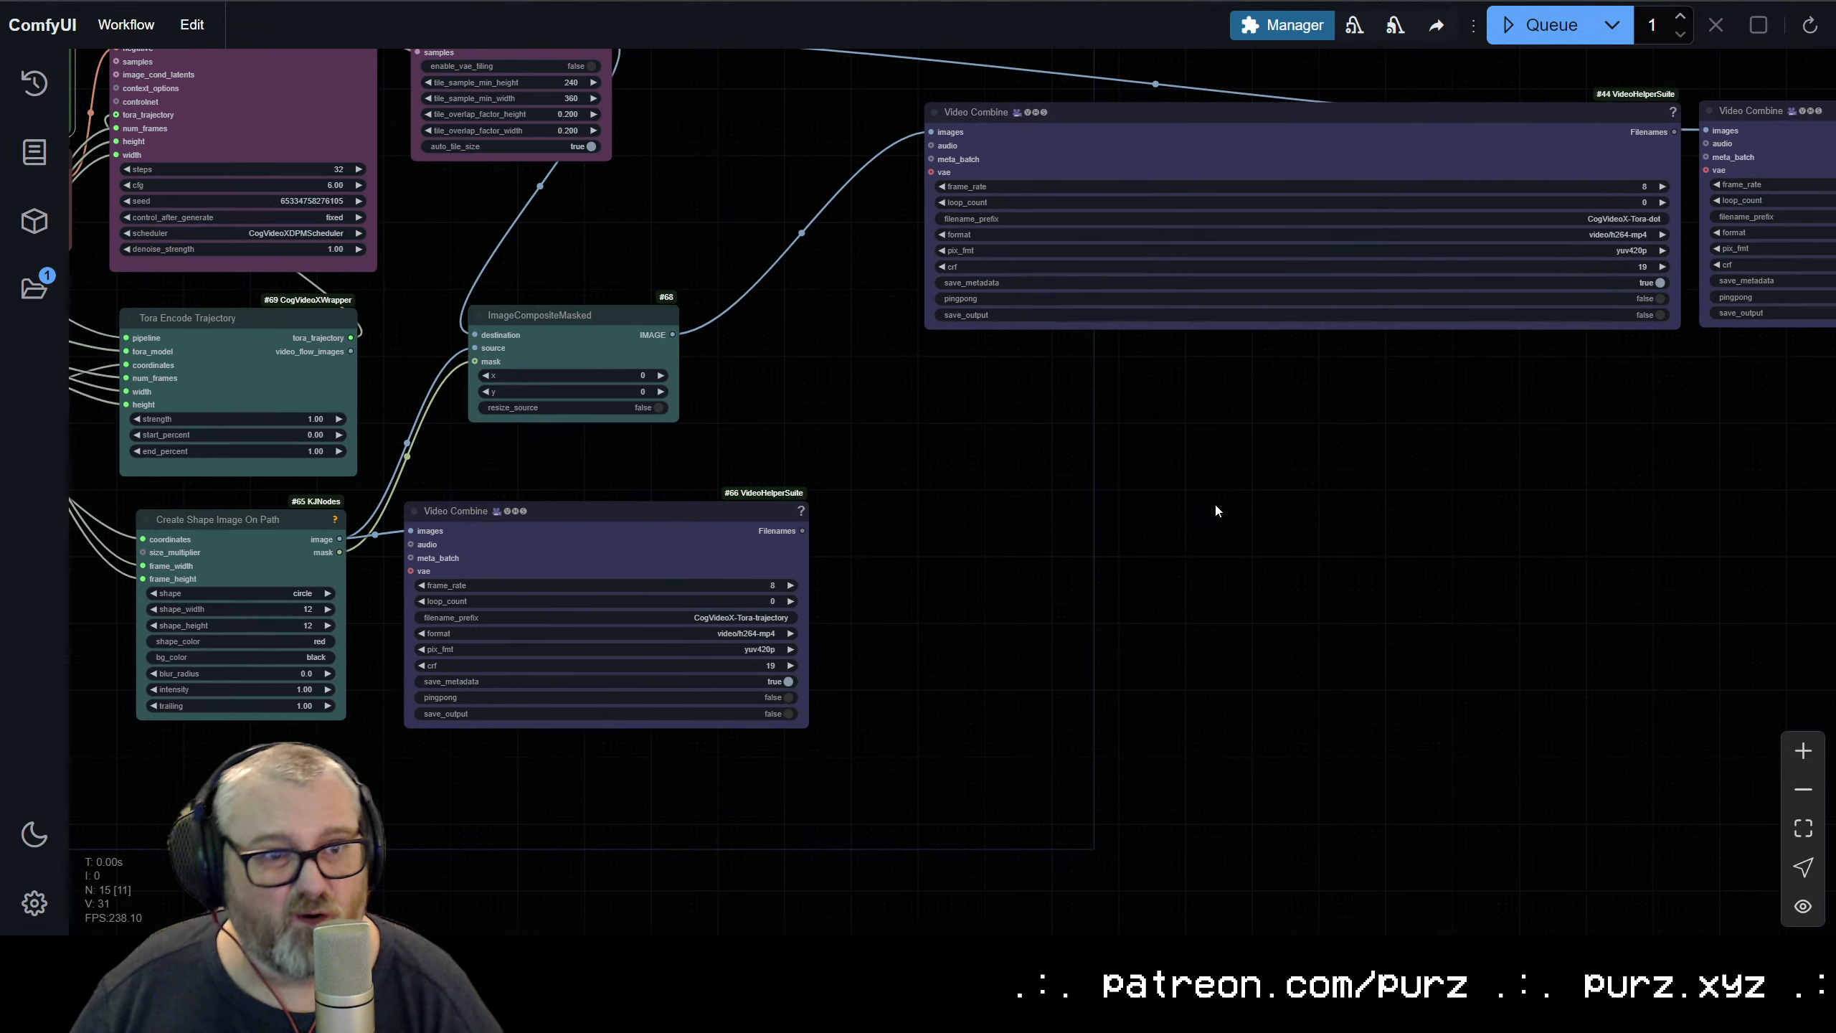
scroll(1217, 509, "down", 2)
left_click_drag(1223, 557, 1560, 616)
scroll(1310, 444, "up", 5)
scroll(1128, 239, "down", 4)
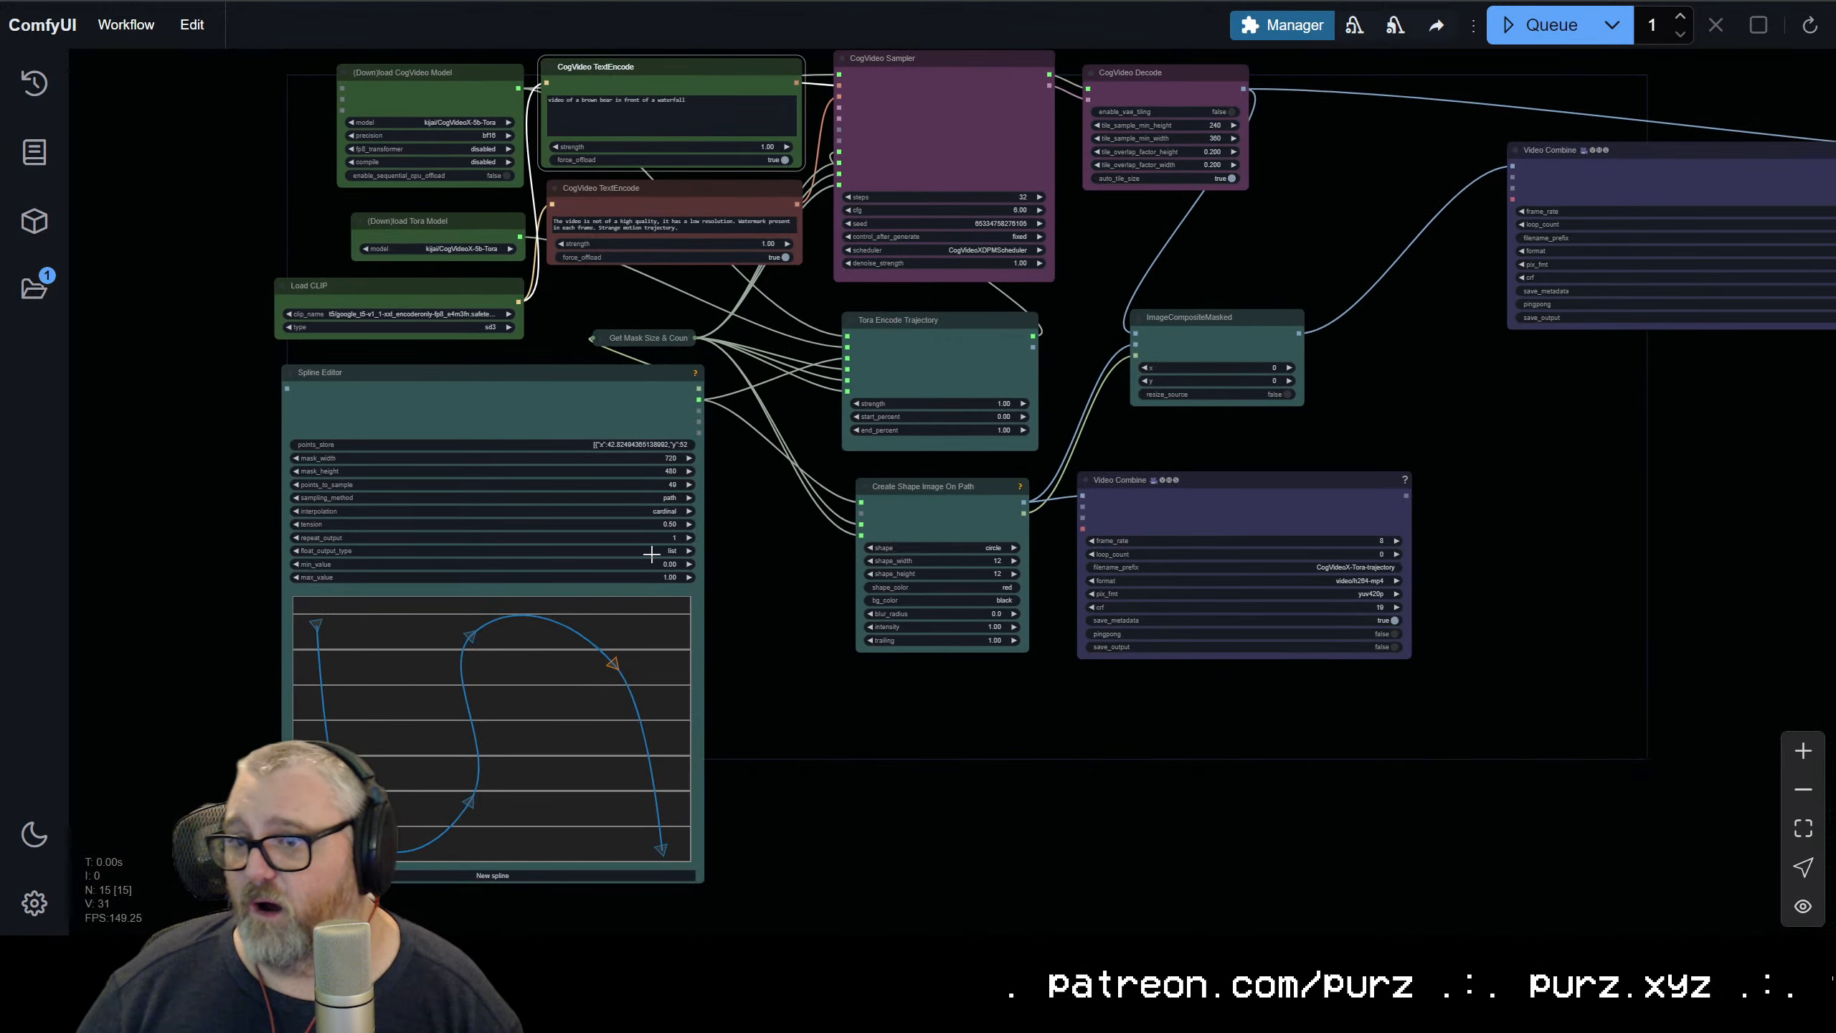
left_click_drag(652, 331, 522, 456)
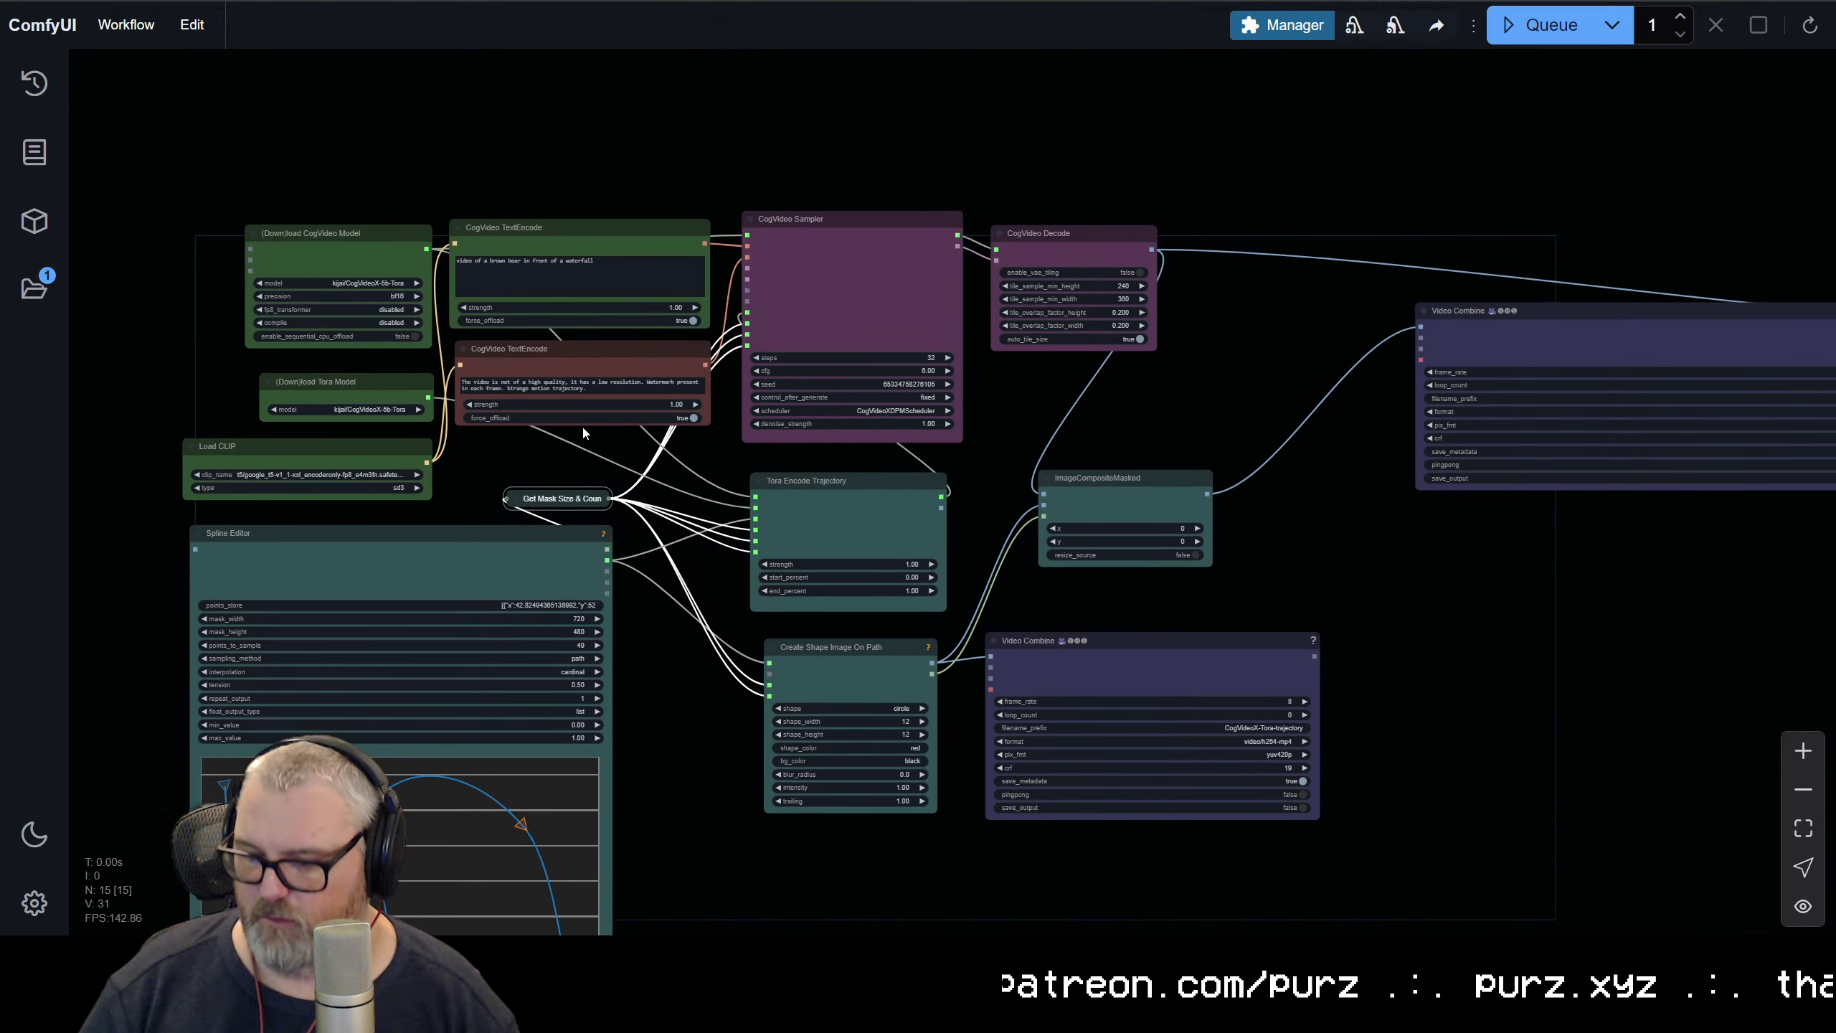
key("ctrl+Return")
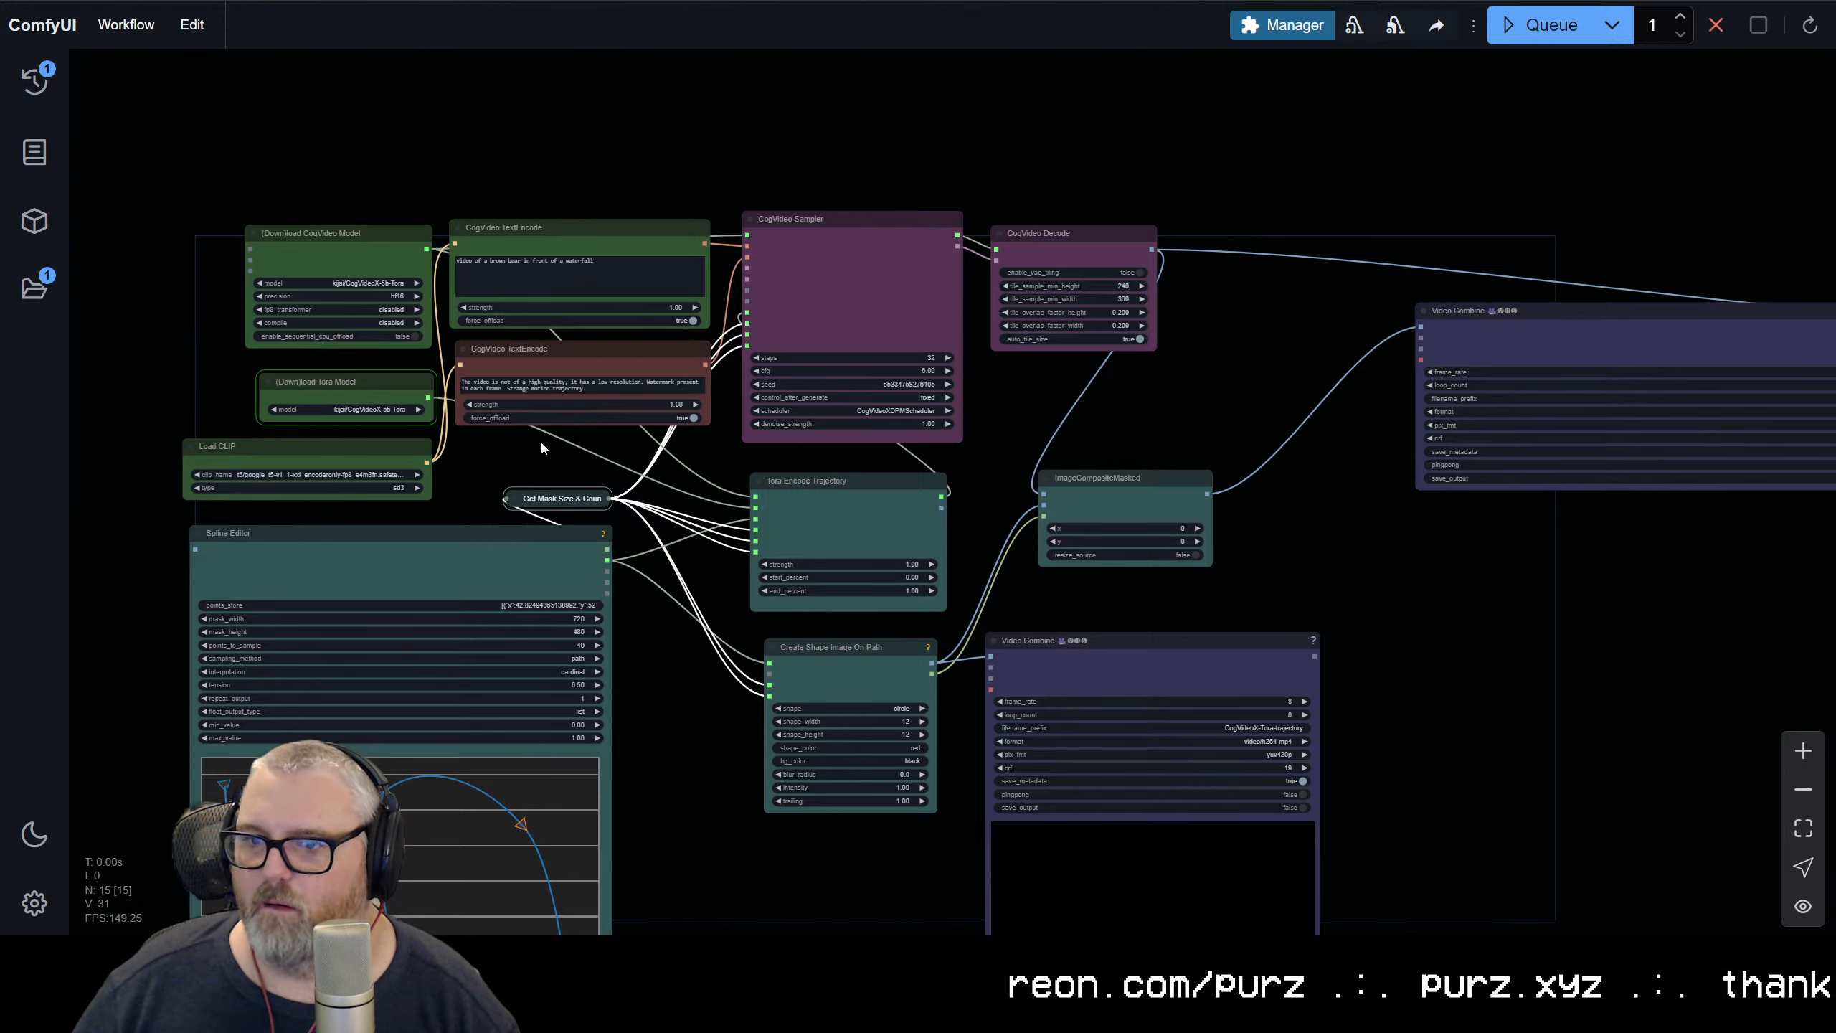
Switch to the JupyterLab terminal to check the model download progress, and return to ComfyUI
key("ctrl+Tab")
key("ctrl+Tab")
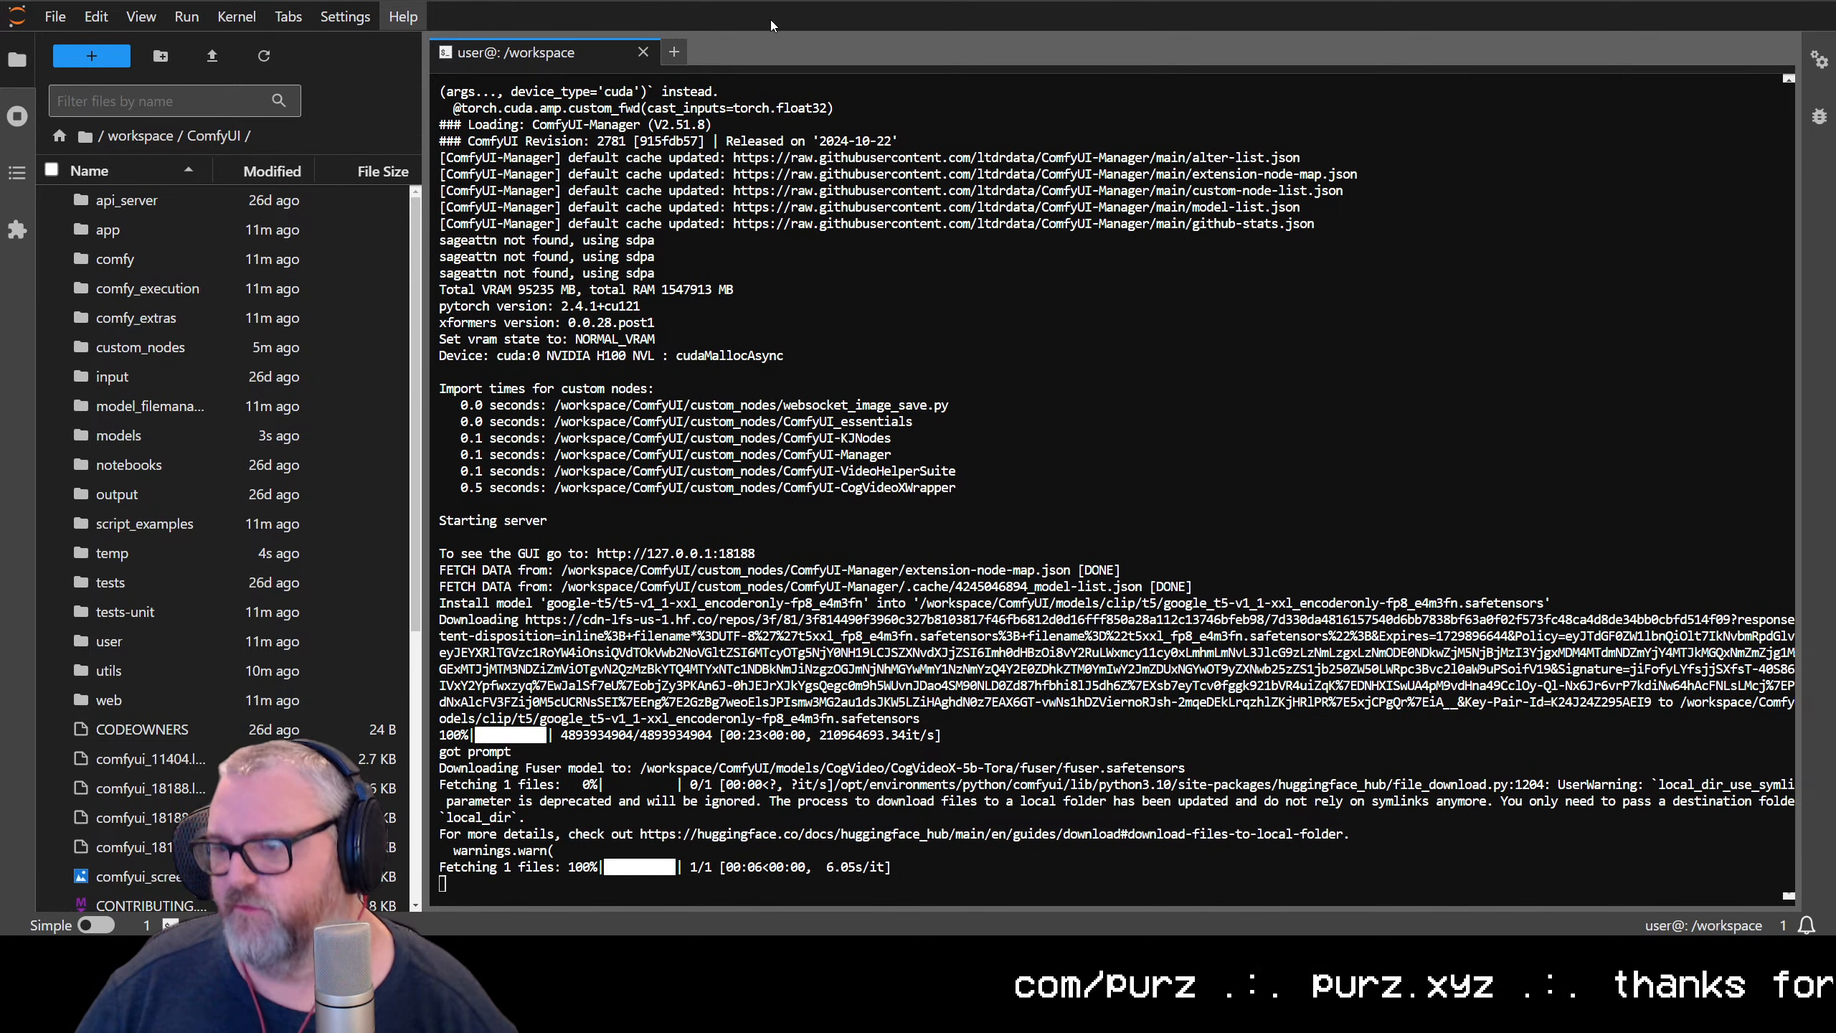
key("ctrl+shift+Tab")
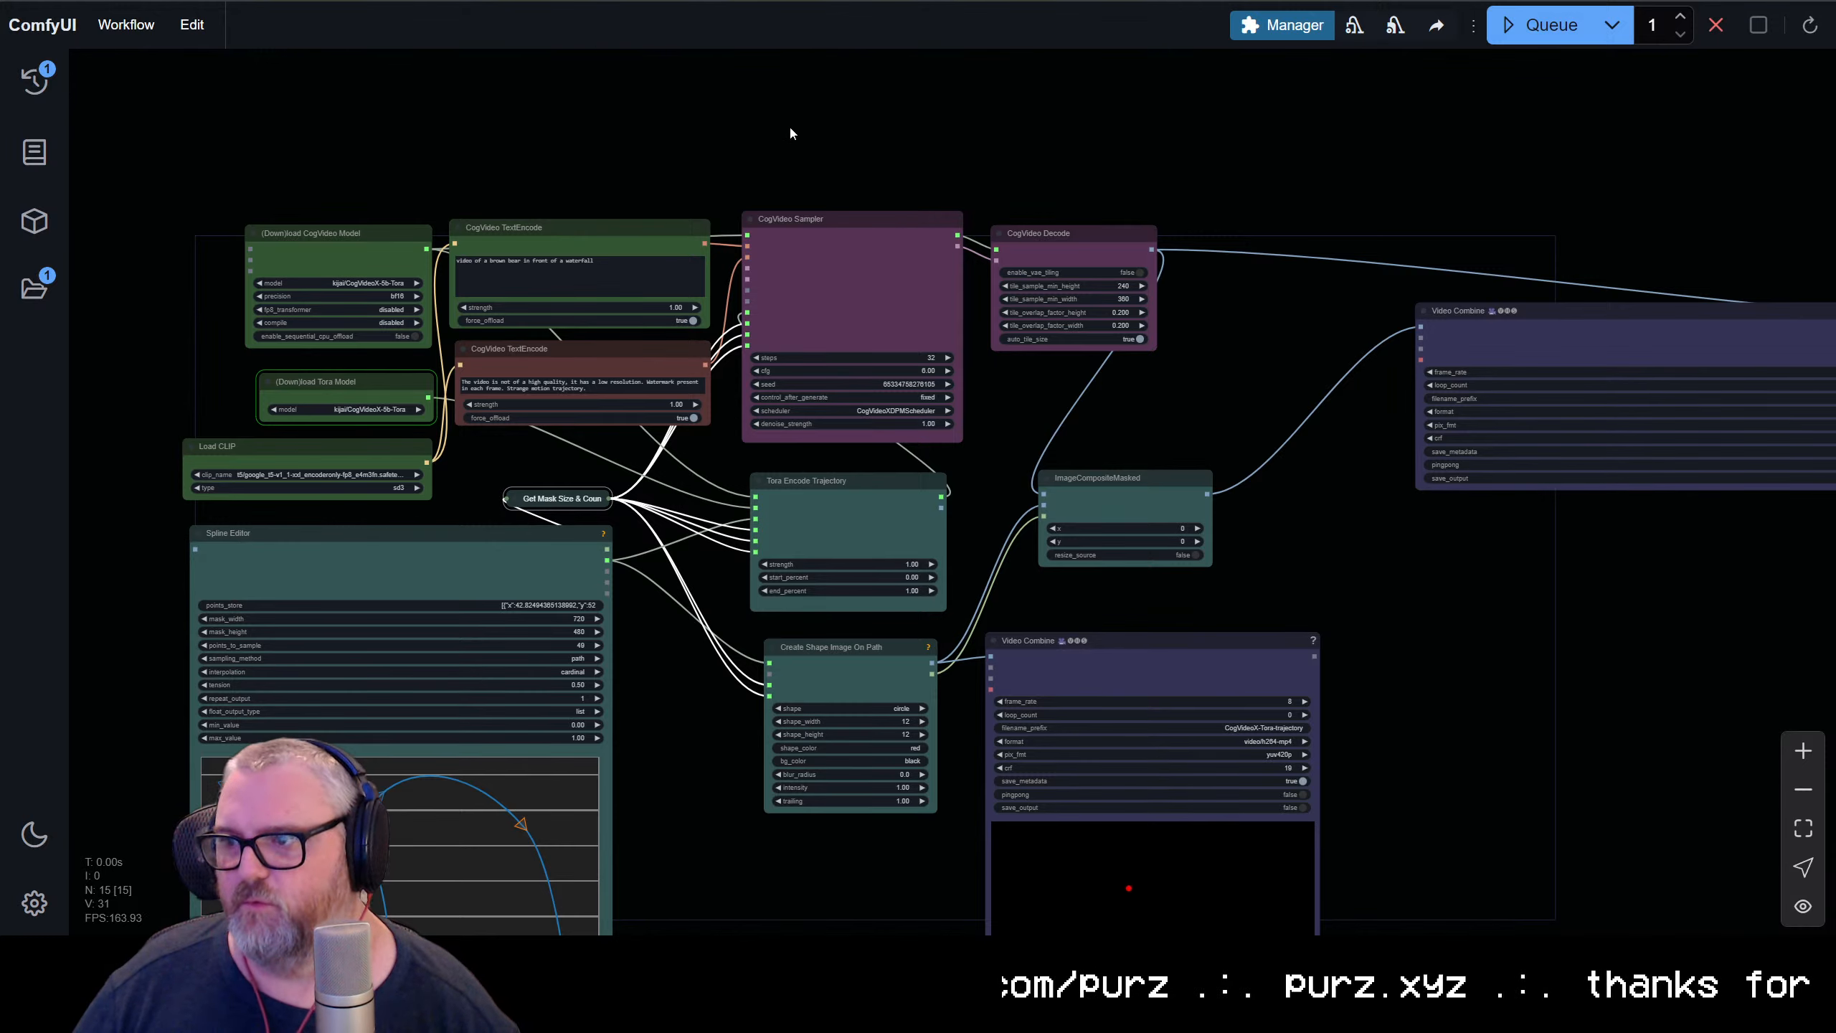
Move the CogVideoX-Tora-dot Video Combine node down beside the trajectory Video Combine
left_click_drag(1270, 629, 1230, 390)
scroll(1211, 760, "up", 5)
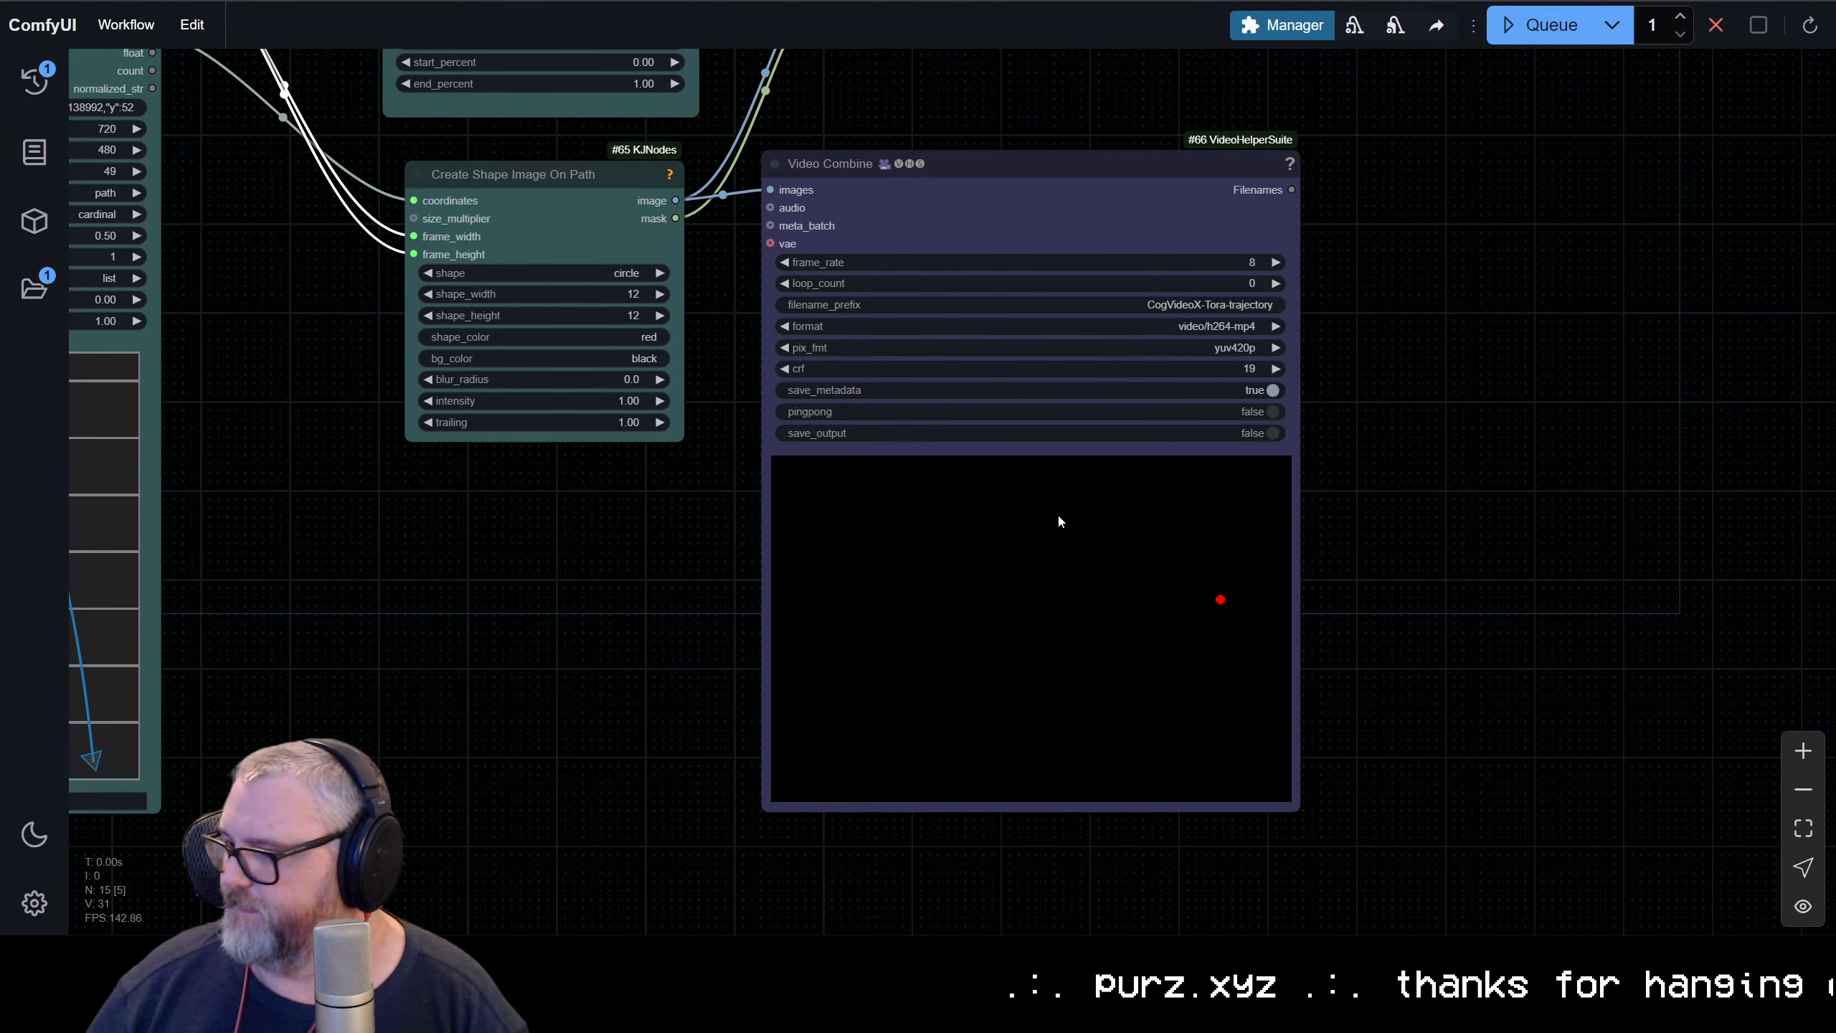
scroll(1236, 494, "down", 6)
scroll(1376, 341, "down", 1)
left_click_drag(1375, 342, 1130, 582)
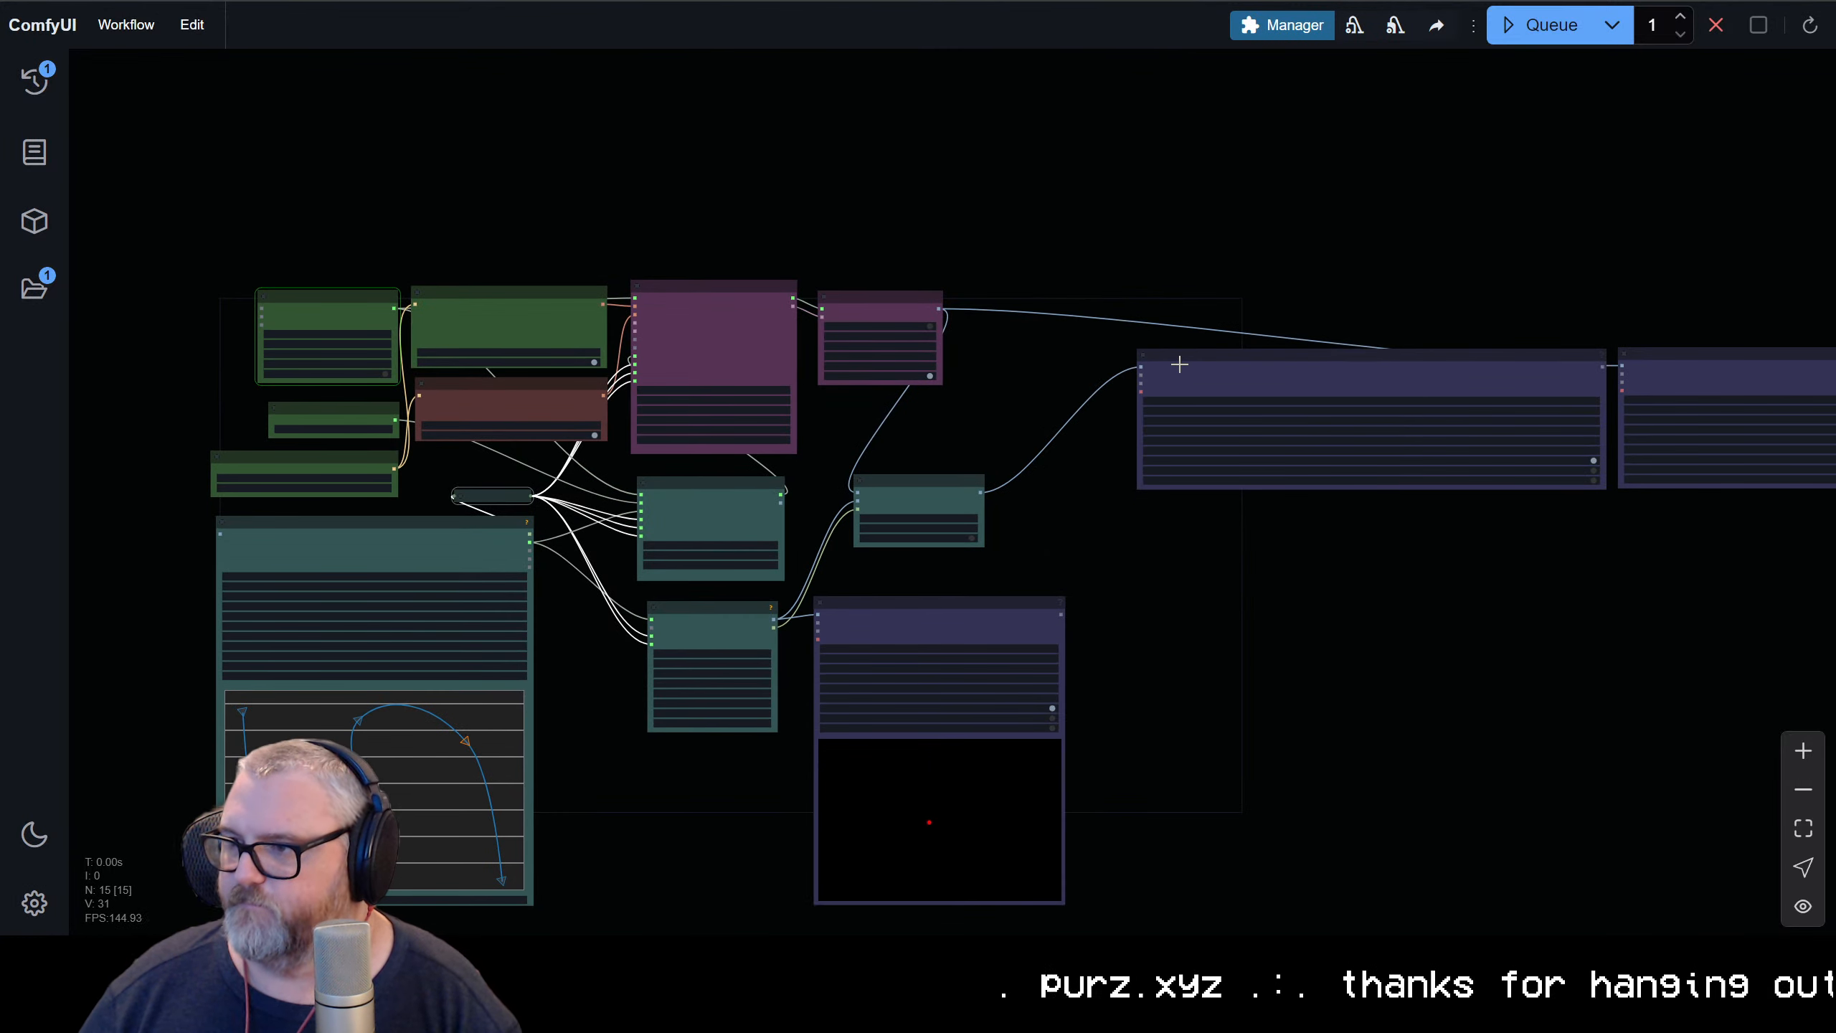
left_click_drag(1176, 357, 1121, 612)
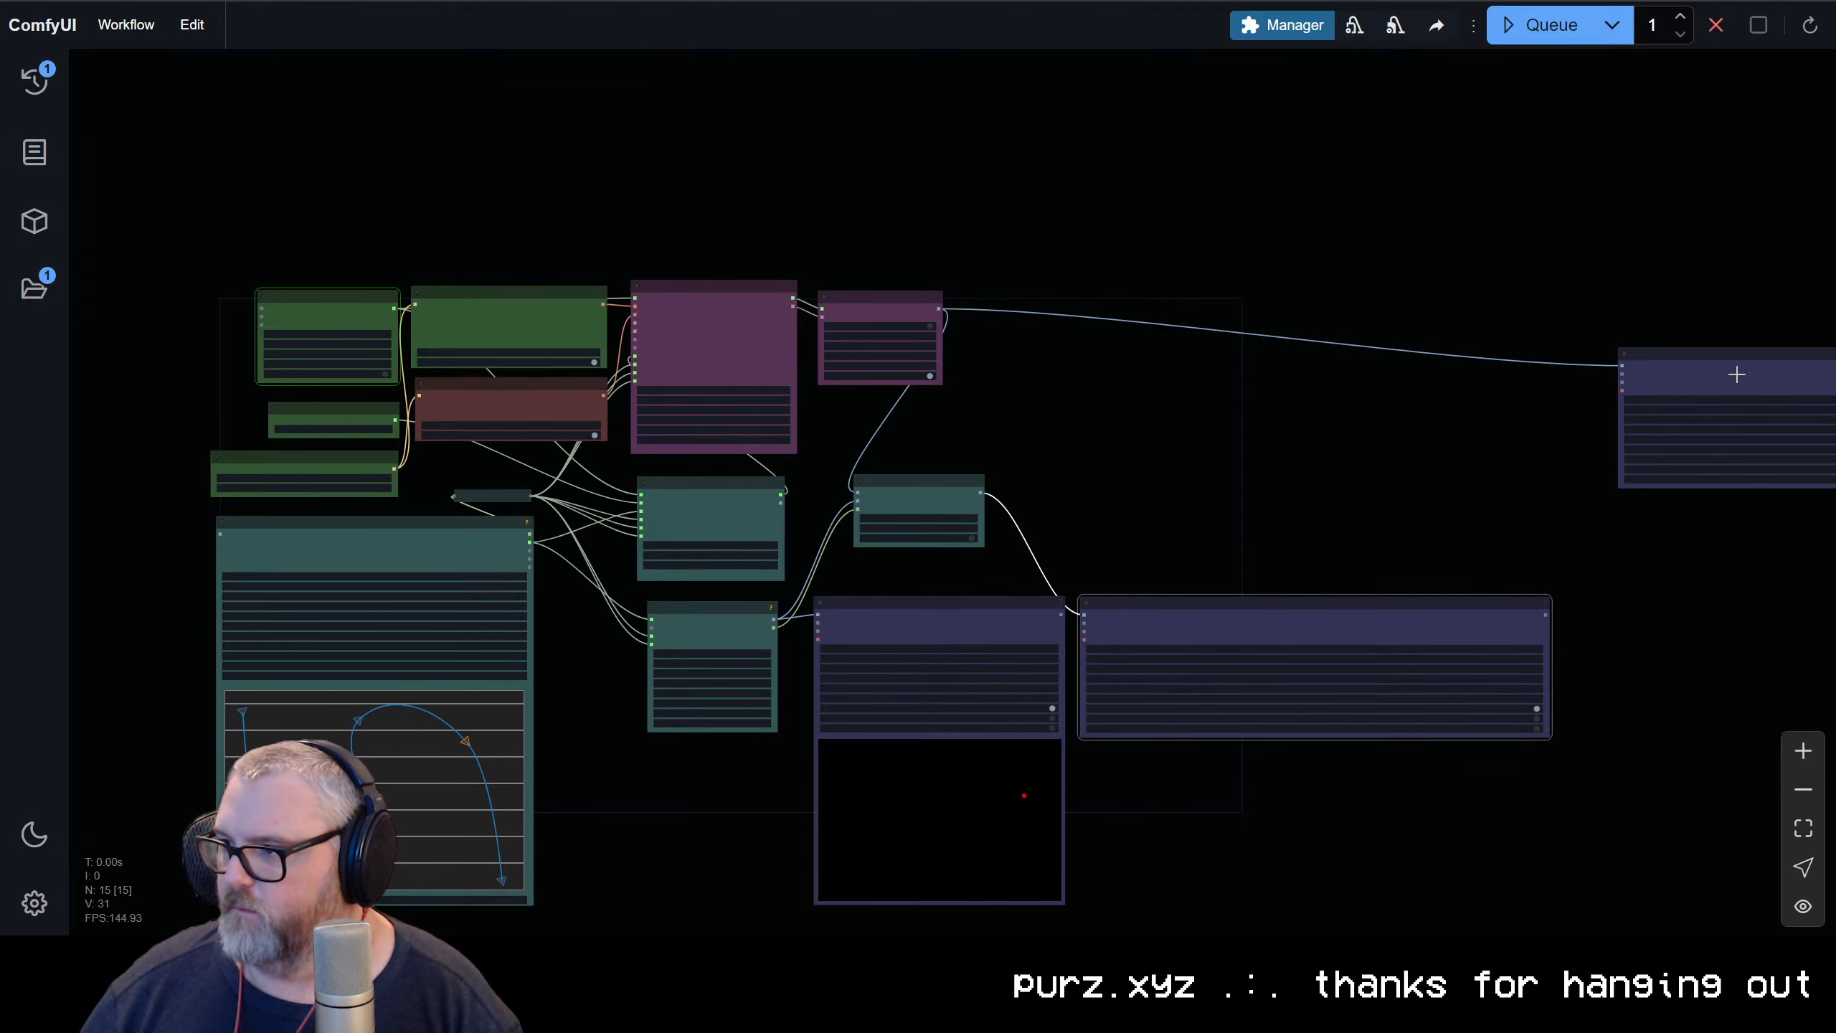
Place the CogVideoX-Tora Video Combine in line beside the CogVideoX-Tora-dot one and narrow both nodes
left_click_drag(1734, 373, 1677, 605)
left_click(1443, 450)
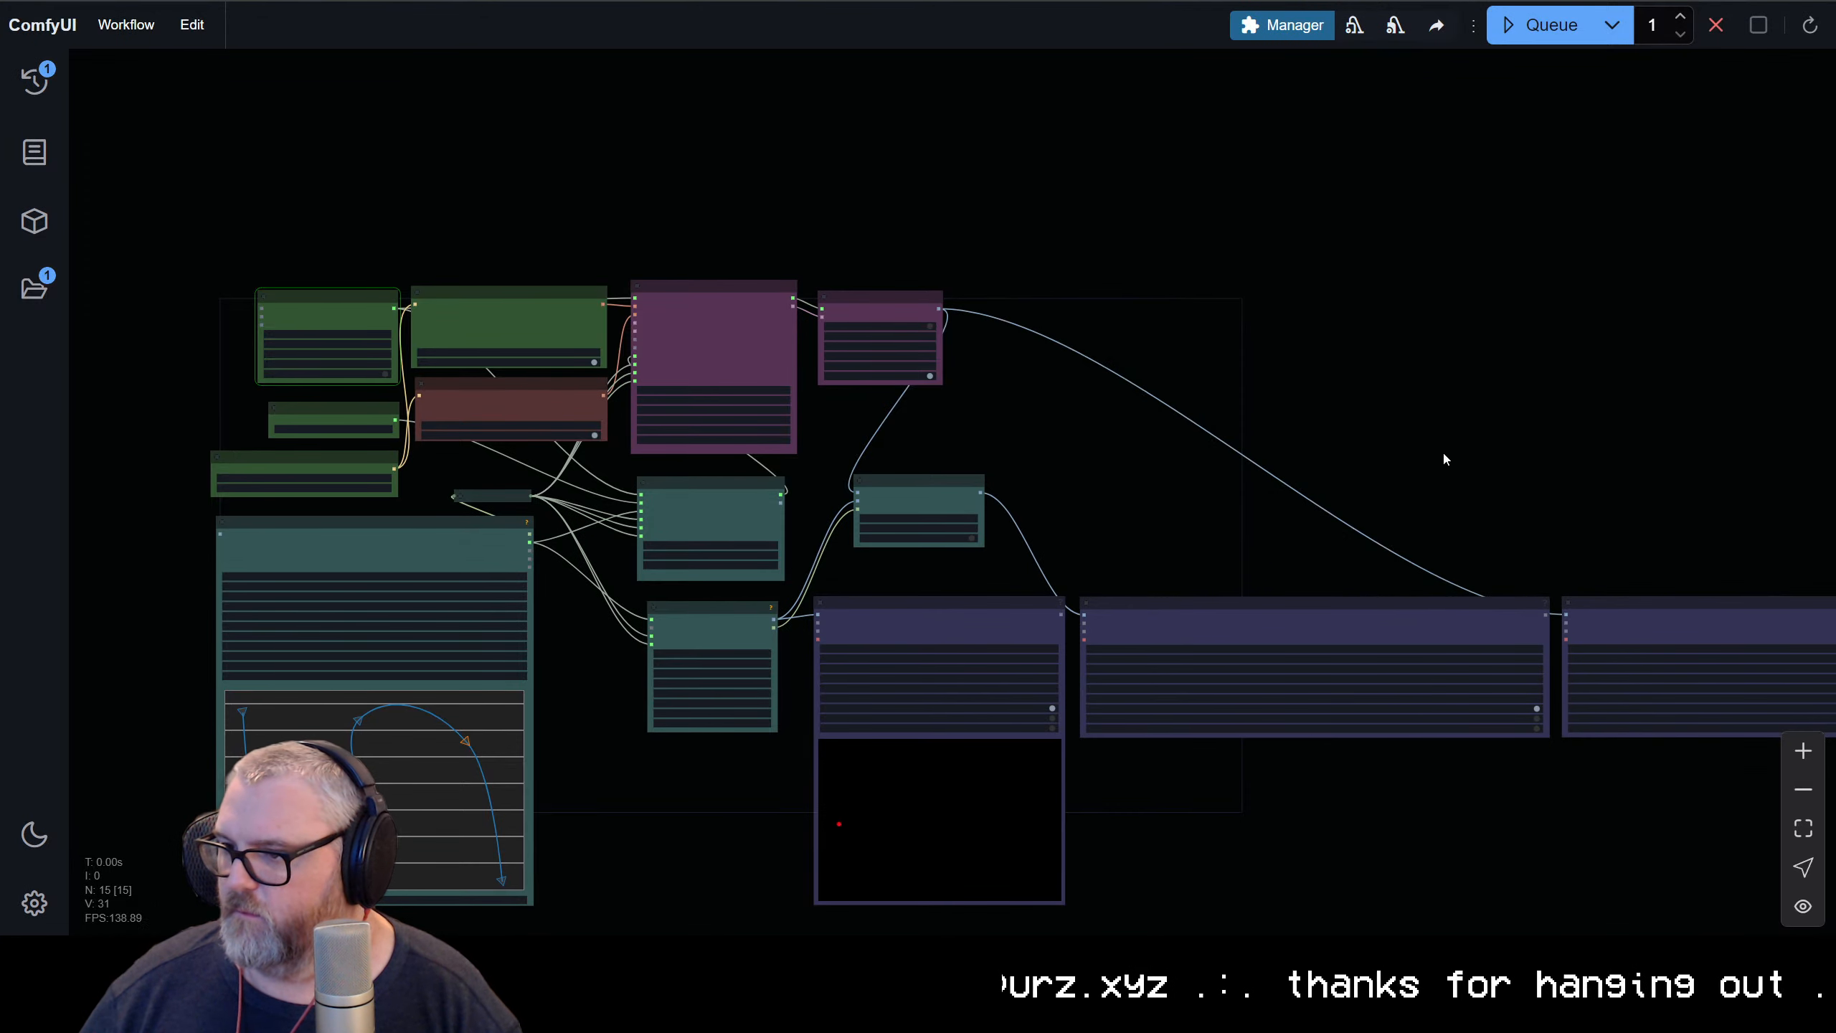
scroll(1443, 450, "up", 3)
left_click_drag(1321, 438, 1179, 4)
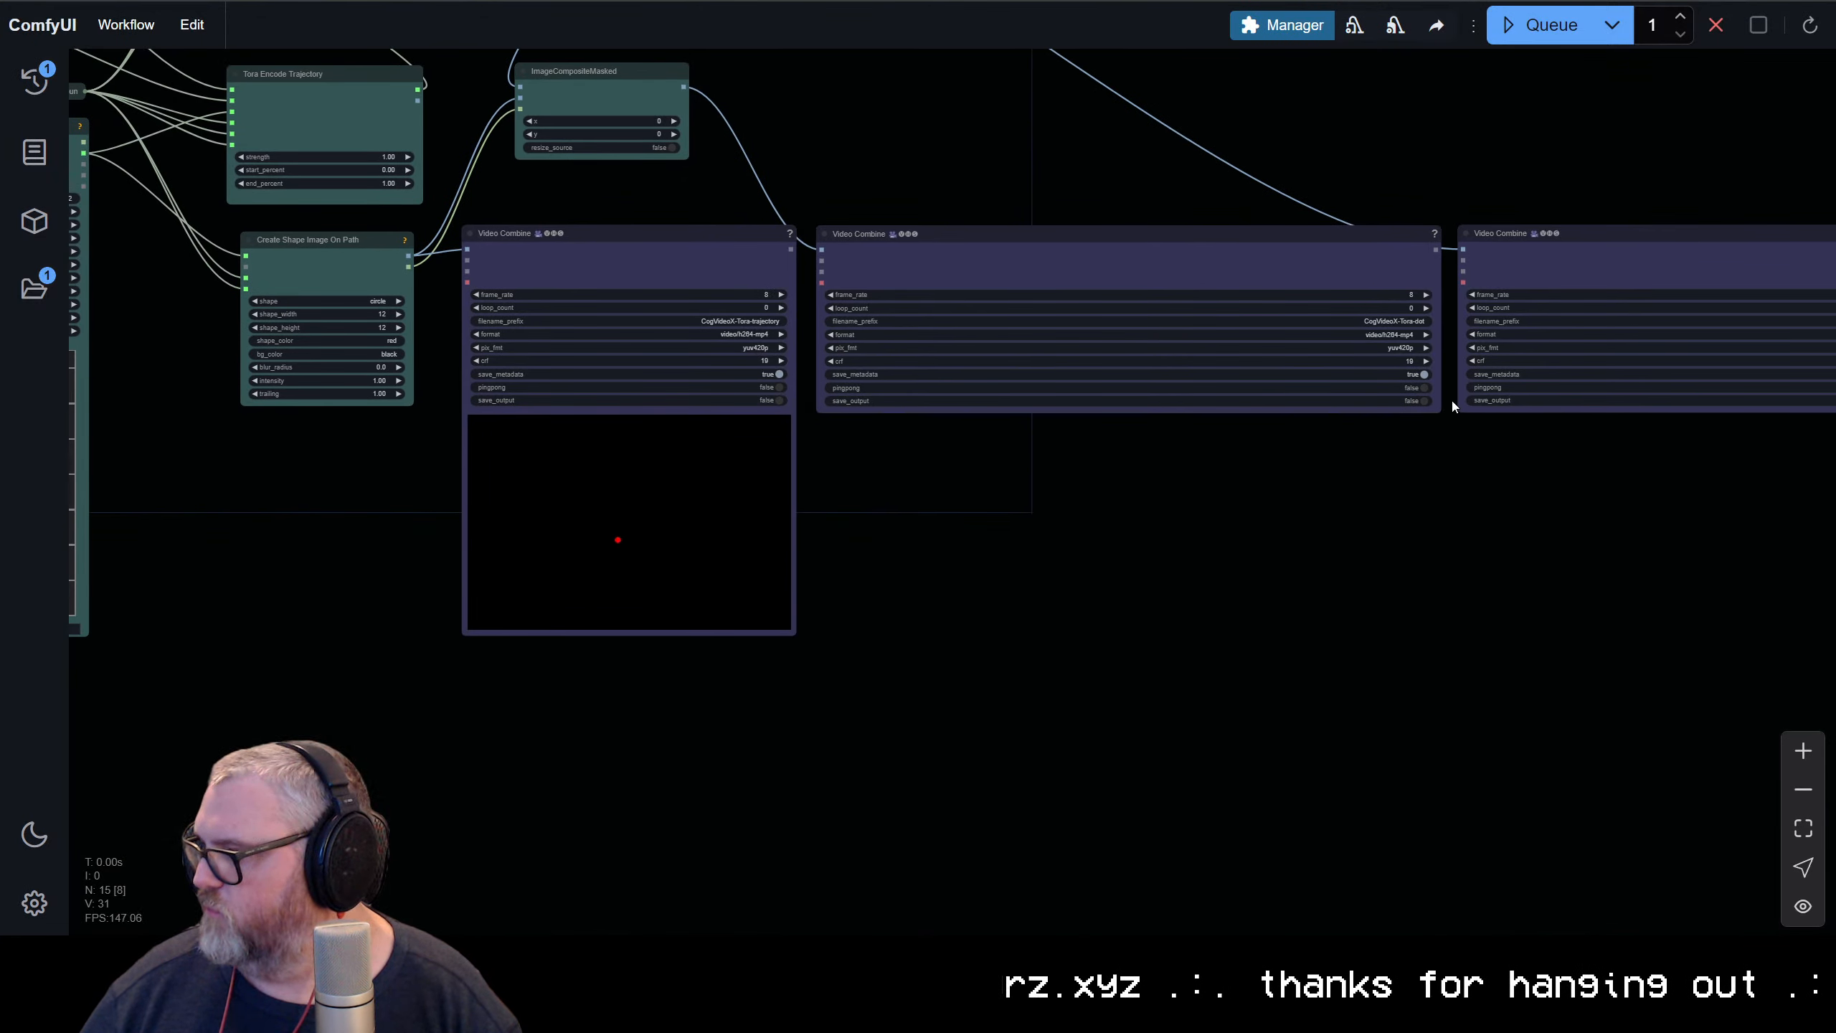
left_click_drag(1440, 411, 1151, 412)
left_click_drag(1660, 241, 1352, 241)
left_click_drag(1785, 414, 1498, 354)
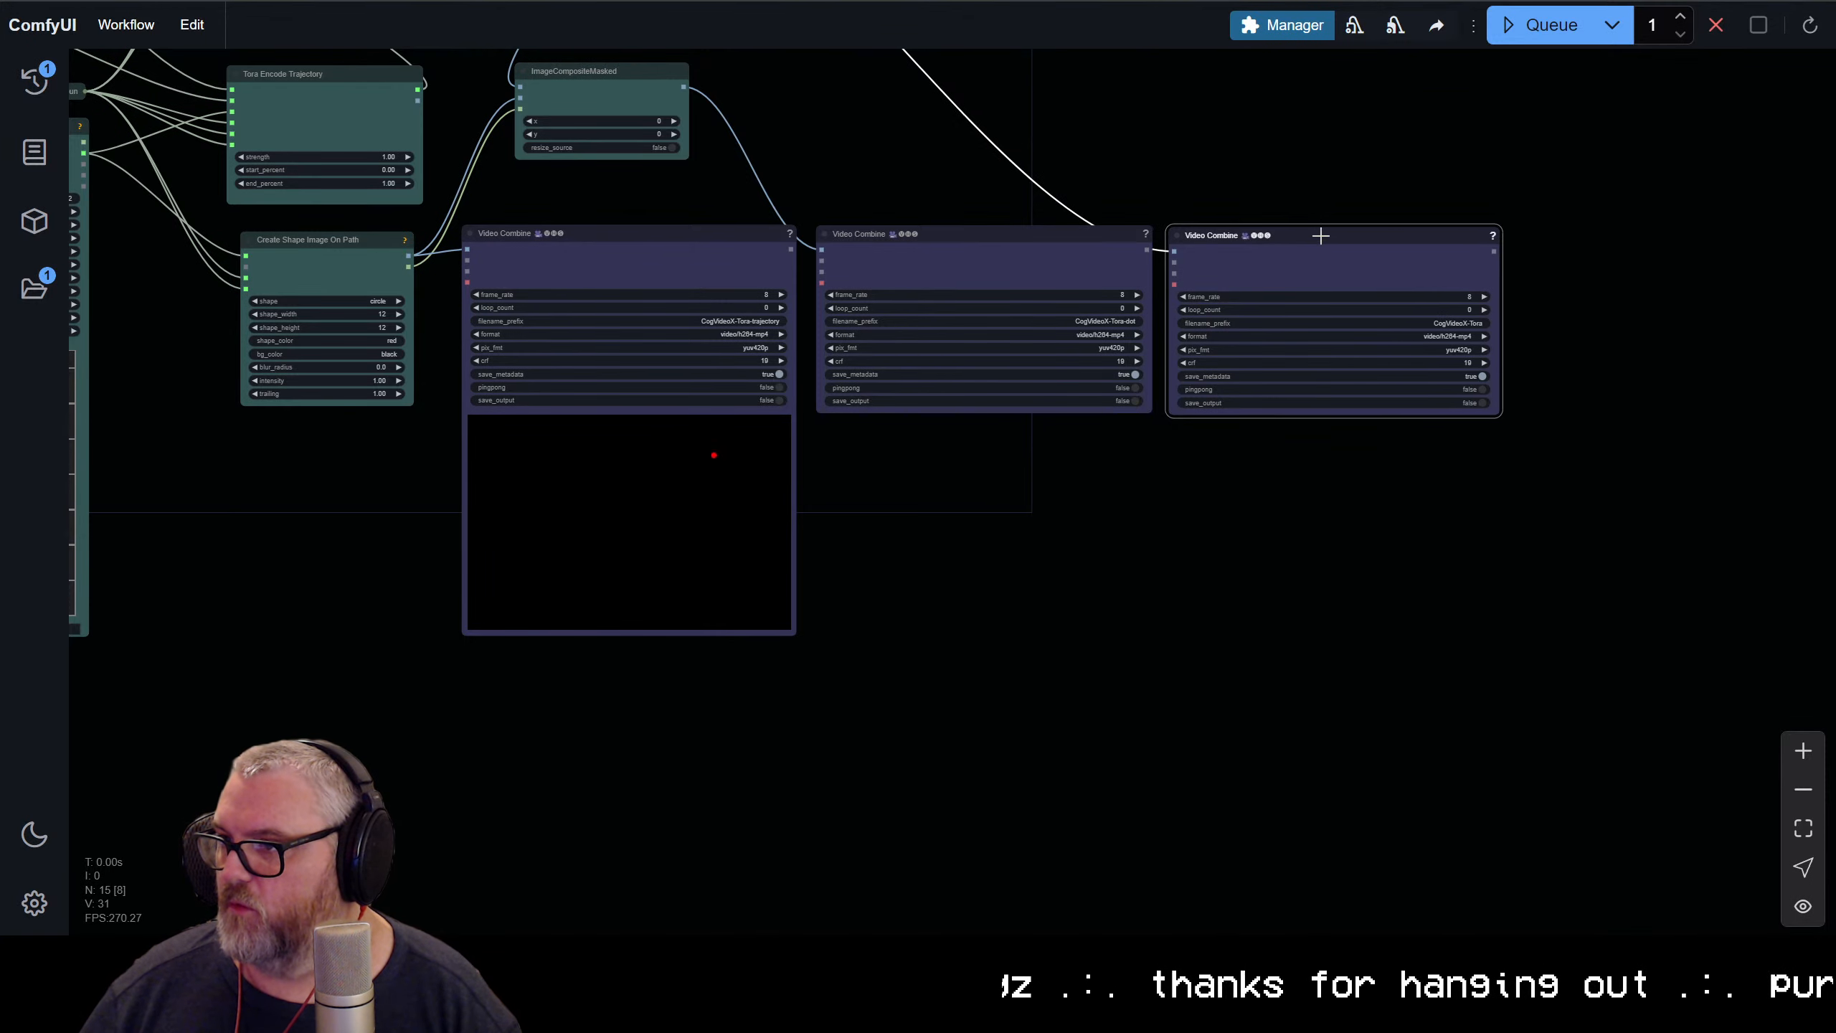
Move ImageCompositeMasked above the CogVideoX-Tora-dot Video Combine and nudge CogVideo Decode into line with the CogVideo Sampler
left_click_drag(1041, 144, 1086, 504)
scroll(1041, 427, "down", 4)
scroll(979, 376, "up", 6)
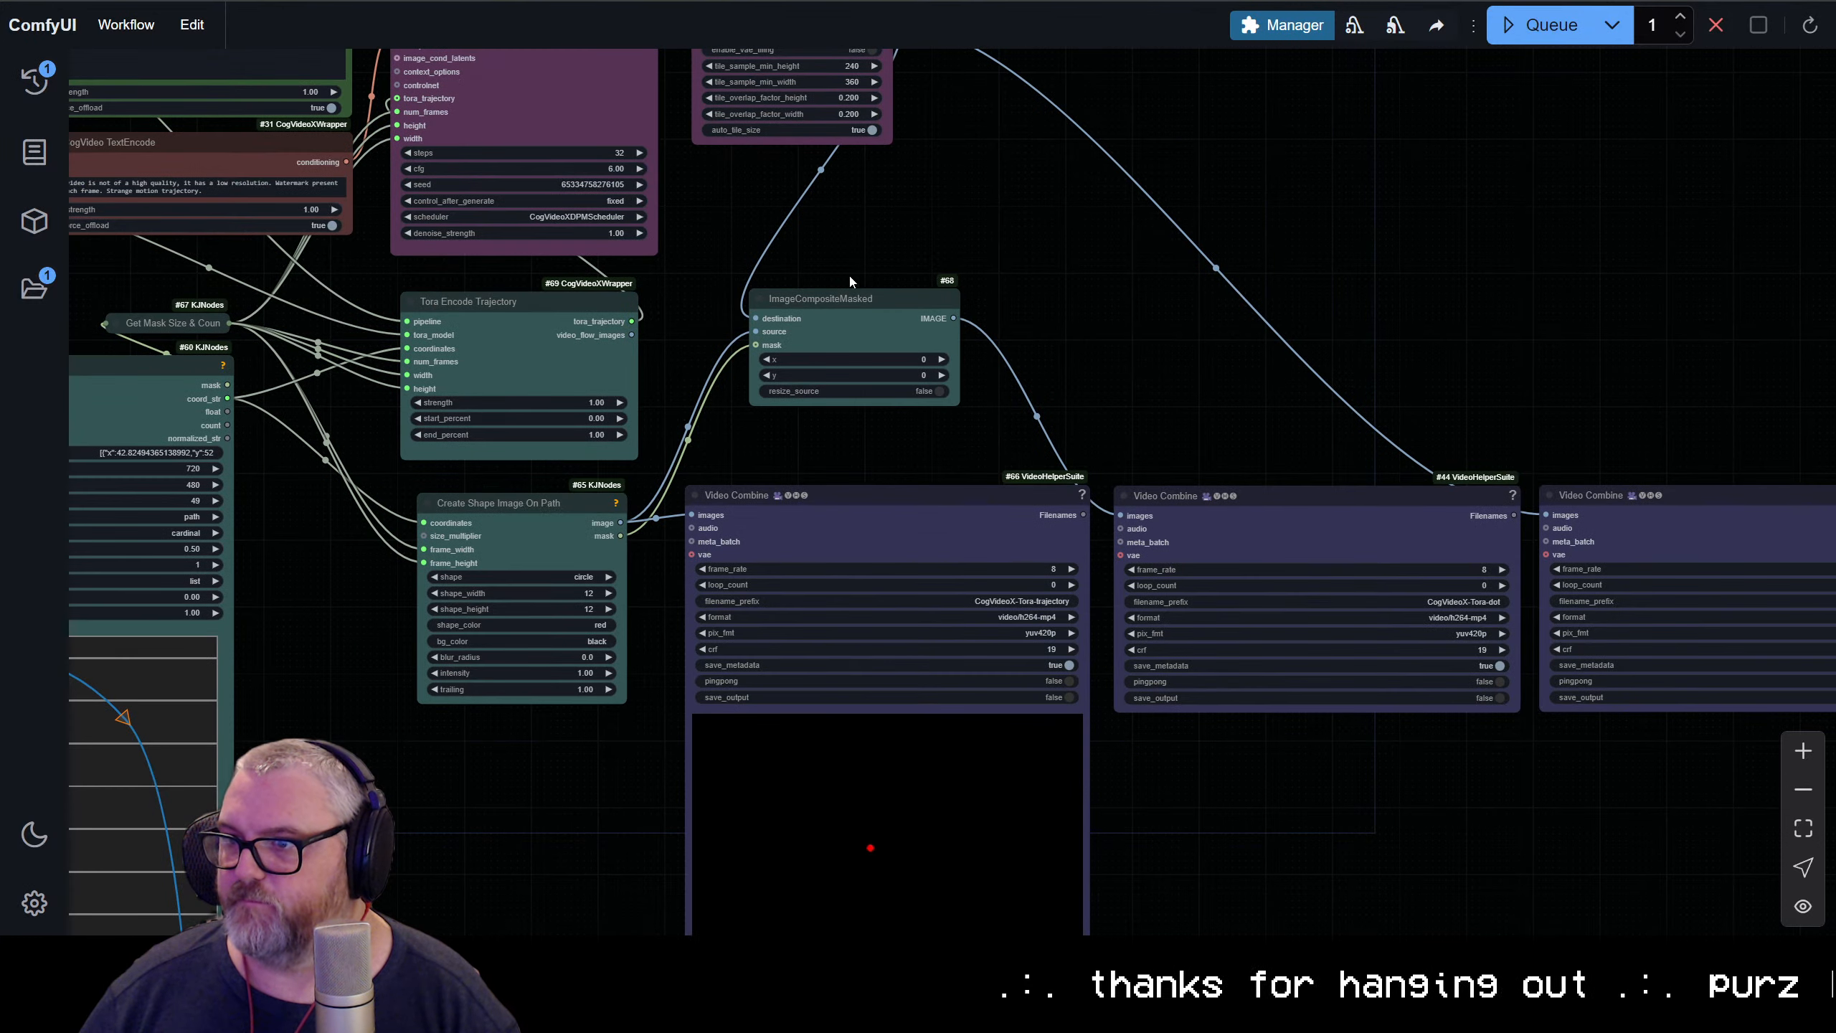
left_click_drag(849, 272, 1141, 640)
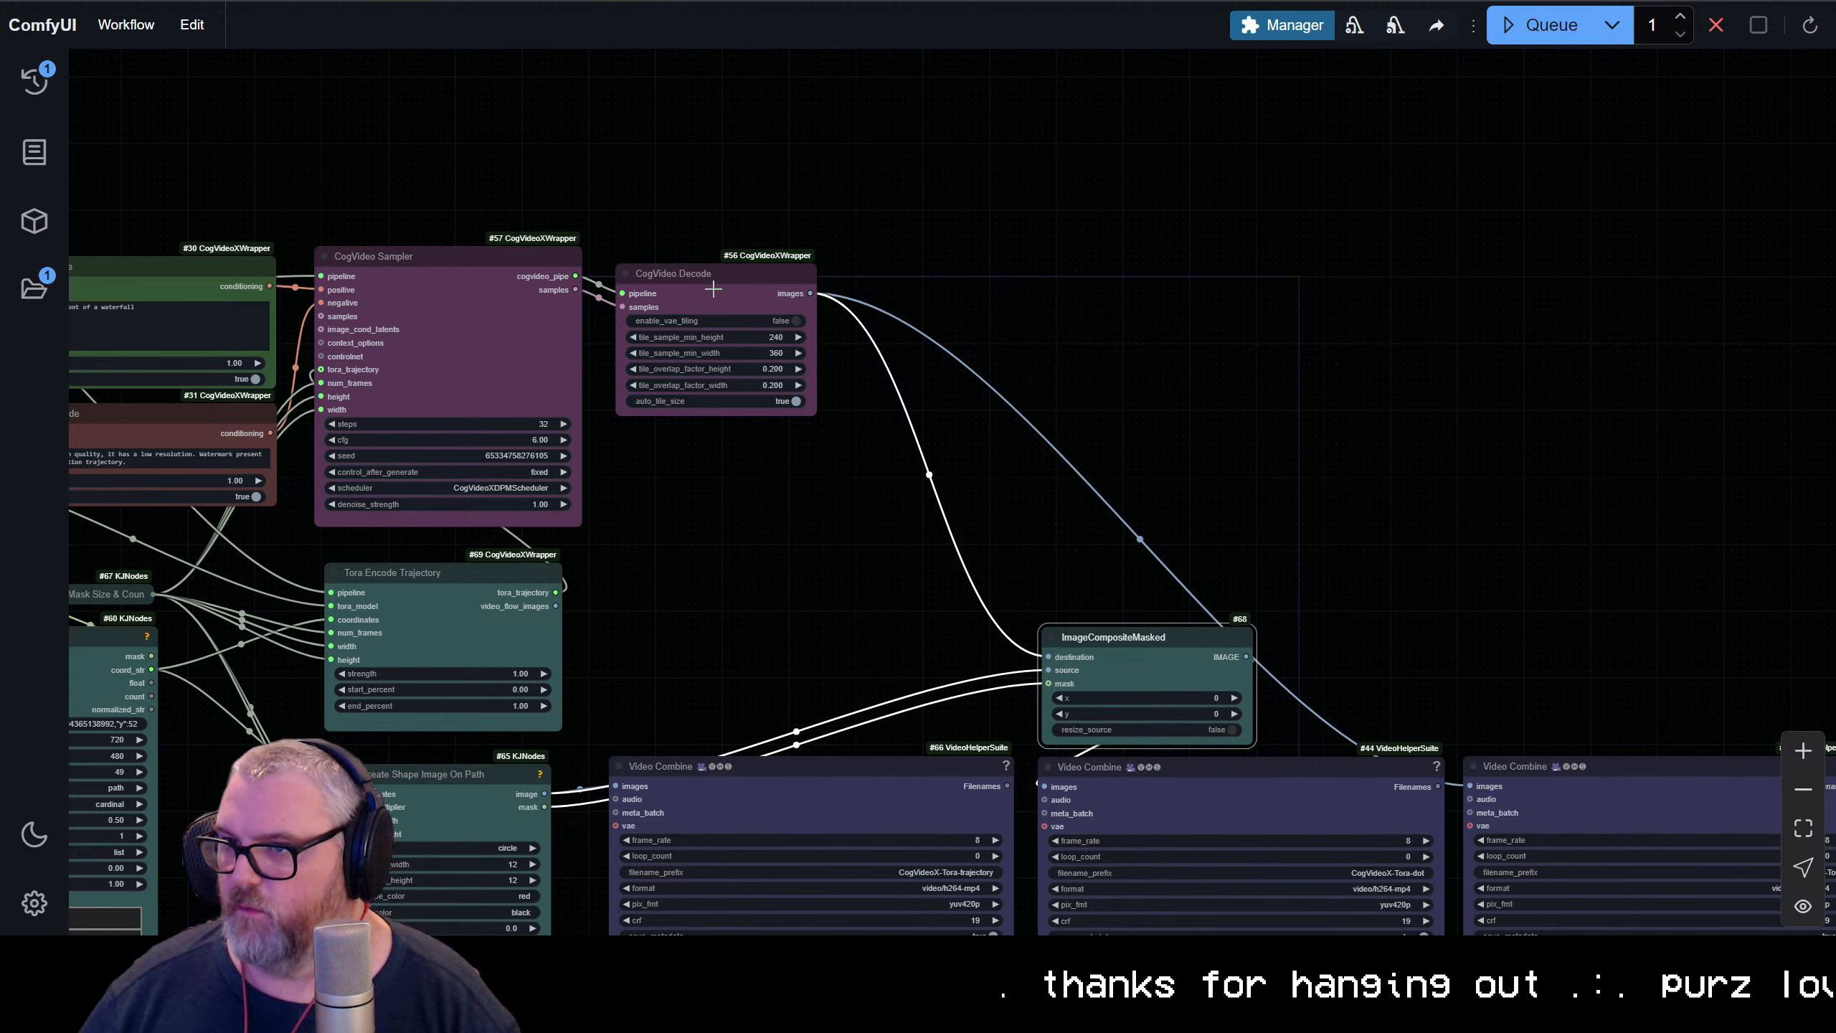
left_click_drag(710, 280, 698, 268)
scroll(820, 542, "down", 3)
left_click_drag(821, 543, 585, 386)
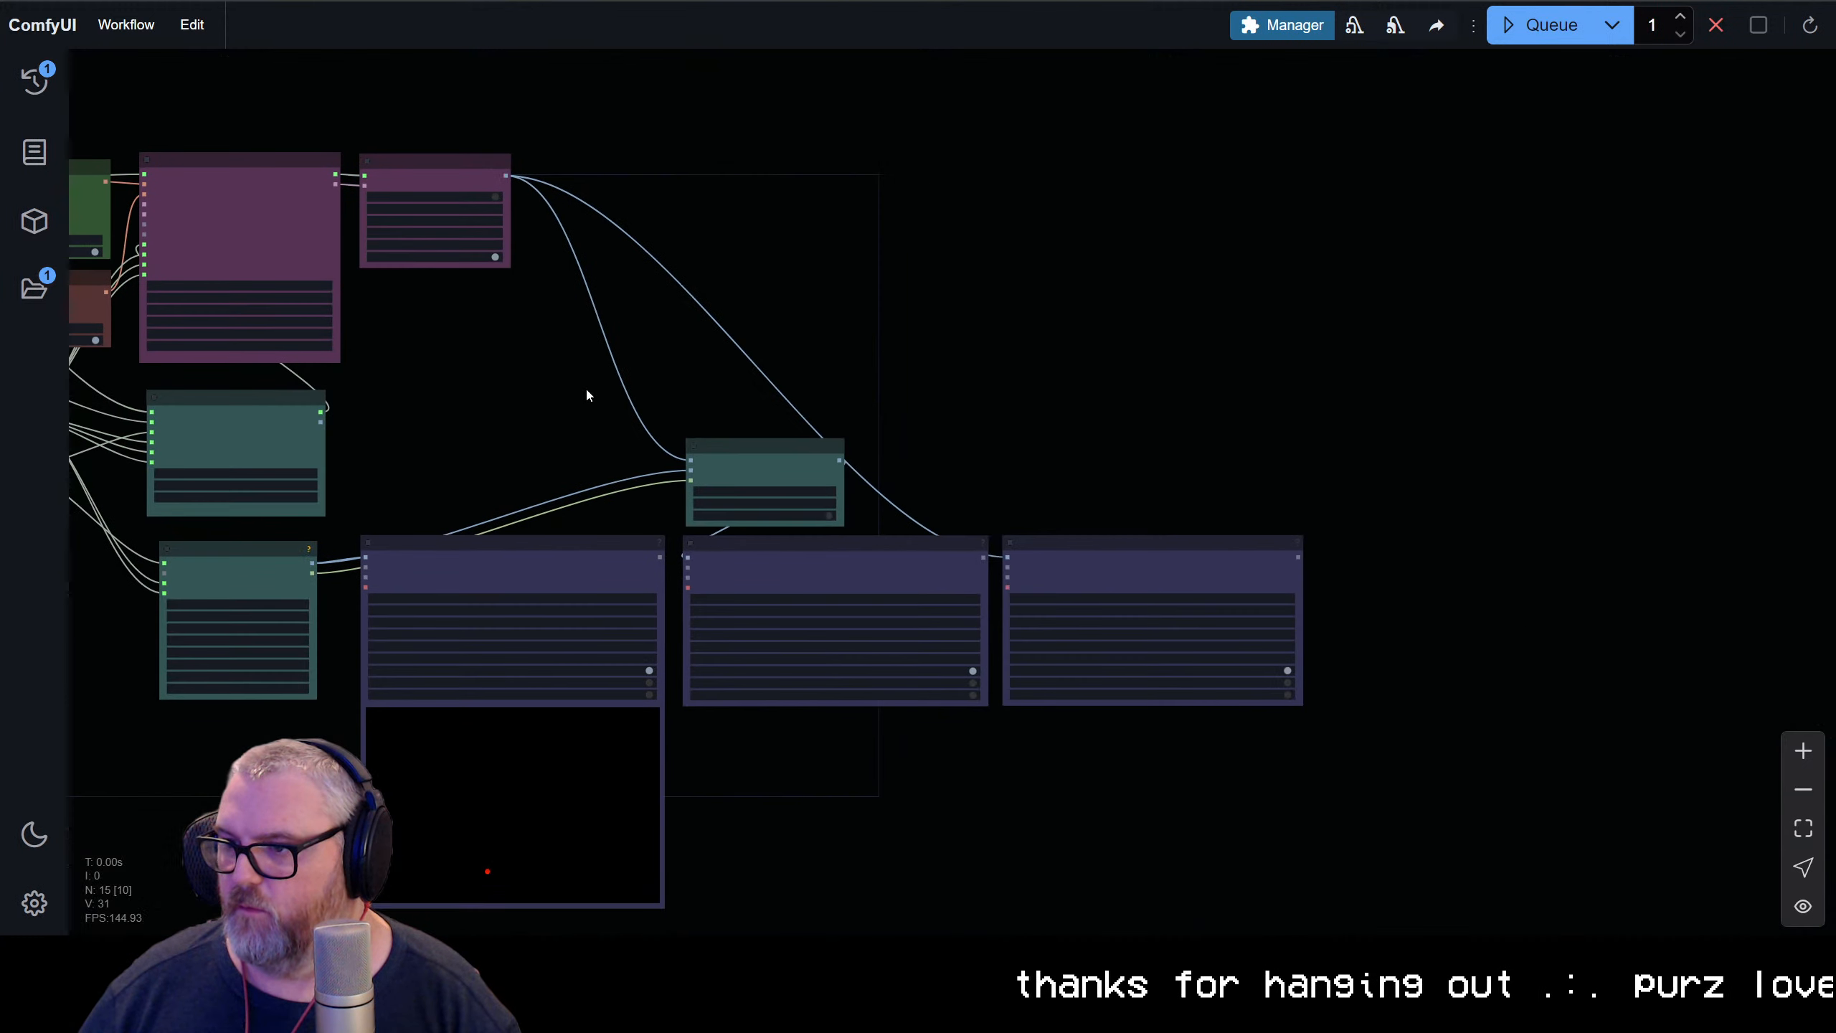
Move the CogVideoX-Tora Video Combine beside CogVideo Decode, and place ImageCompositeMasked underneath CogVideo Decode
mouse_move(768, 474)
left_mouse_down()
mouse_move(924, 416)
mouse_move(1083, 460)
mouse_move(600, 369)
mouse_move(768, 474)
left_mouse_up()
left_click(1010, 310)
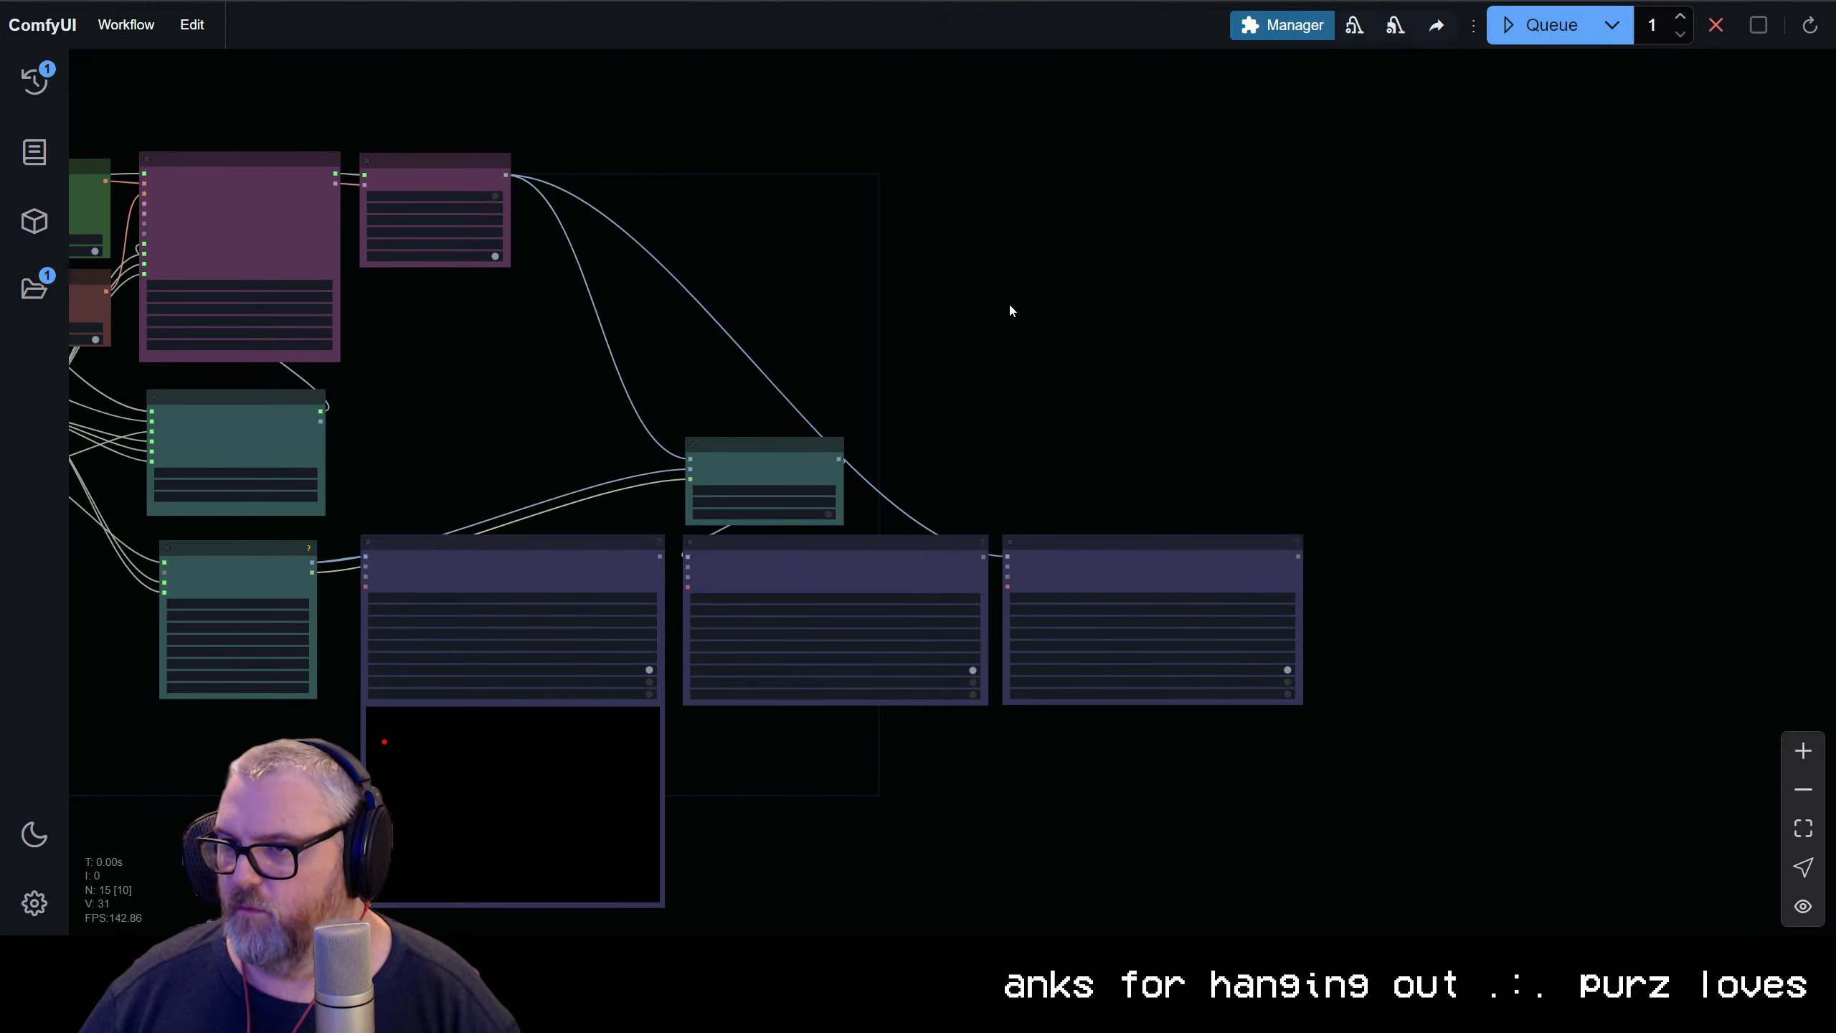
left_click_drag(1080, 543, 689, 159)
left_click_drag(775, 453, 436, 340)
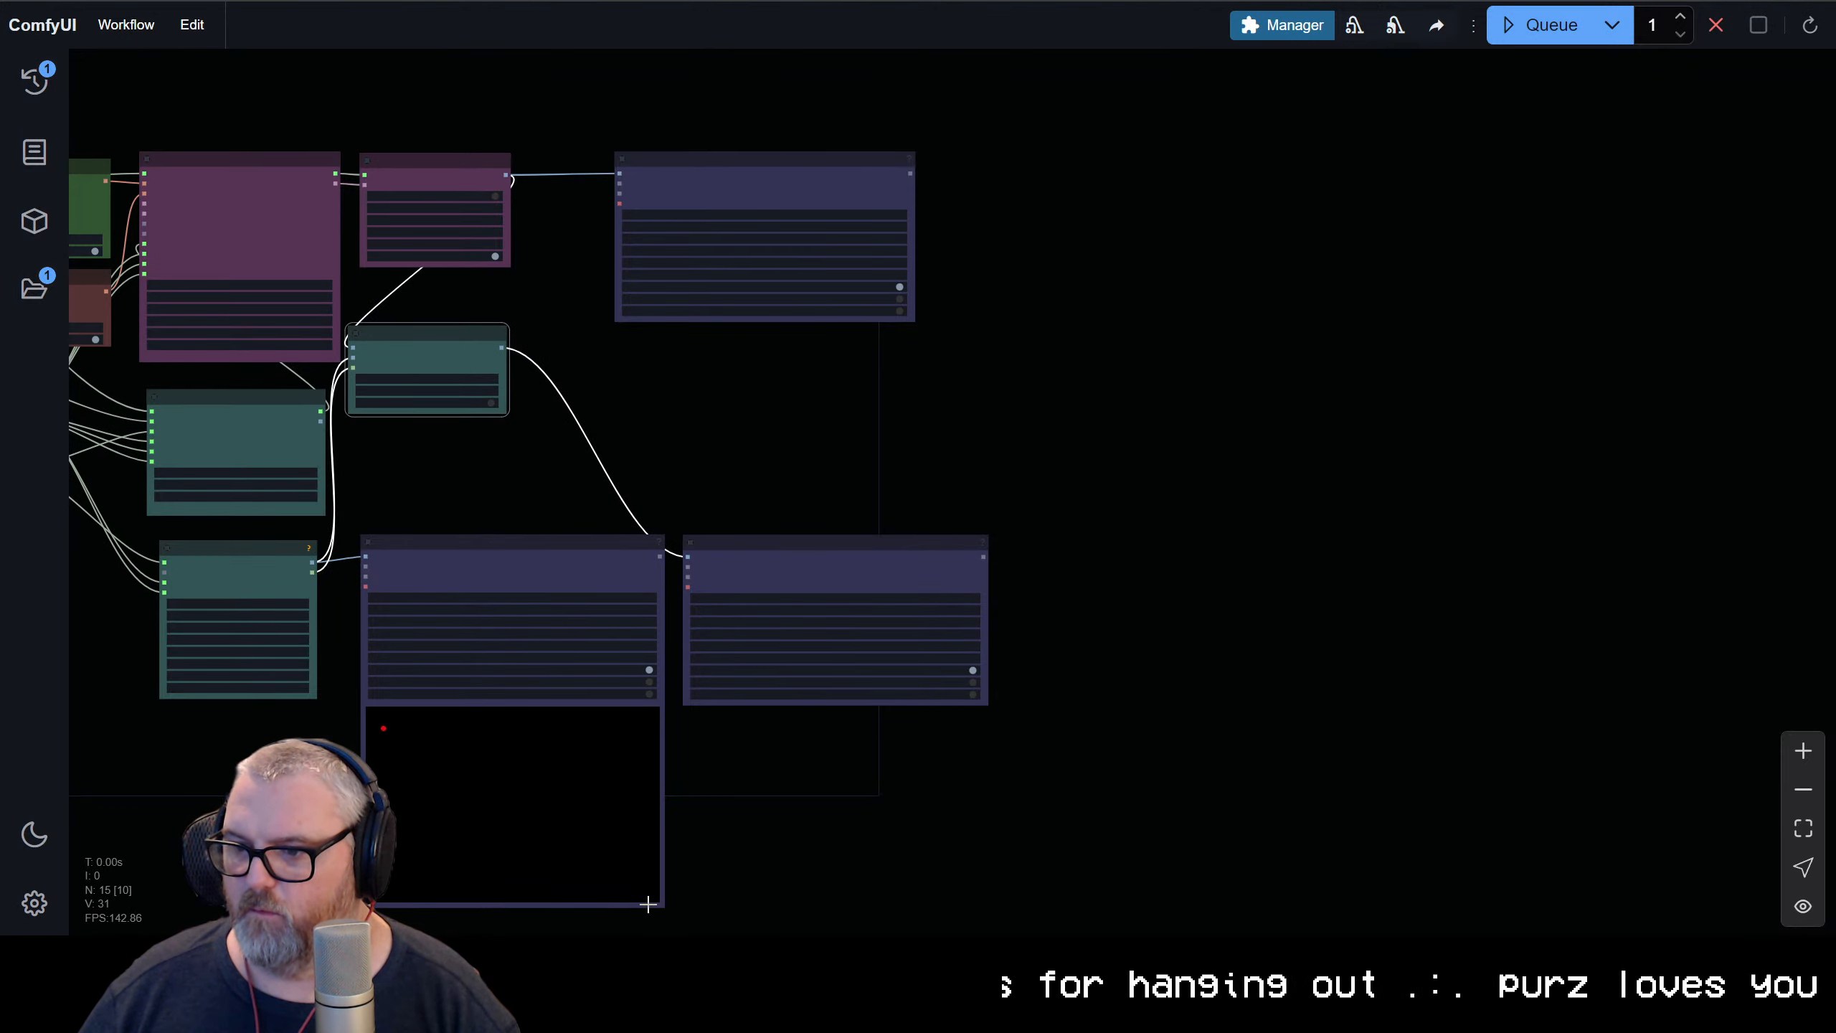
Shrink the CogVideoX-Tora-trajectory Video Combine and move the CogVideoX-Tora-dot Video Combine closer to it
left_click_drag(660, 900, 571, 843)
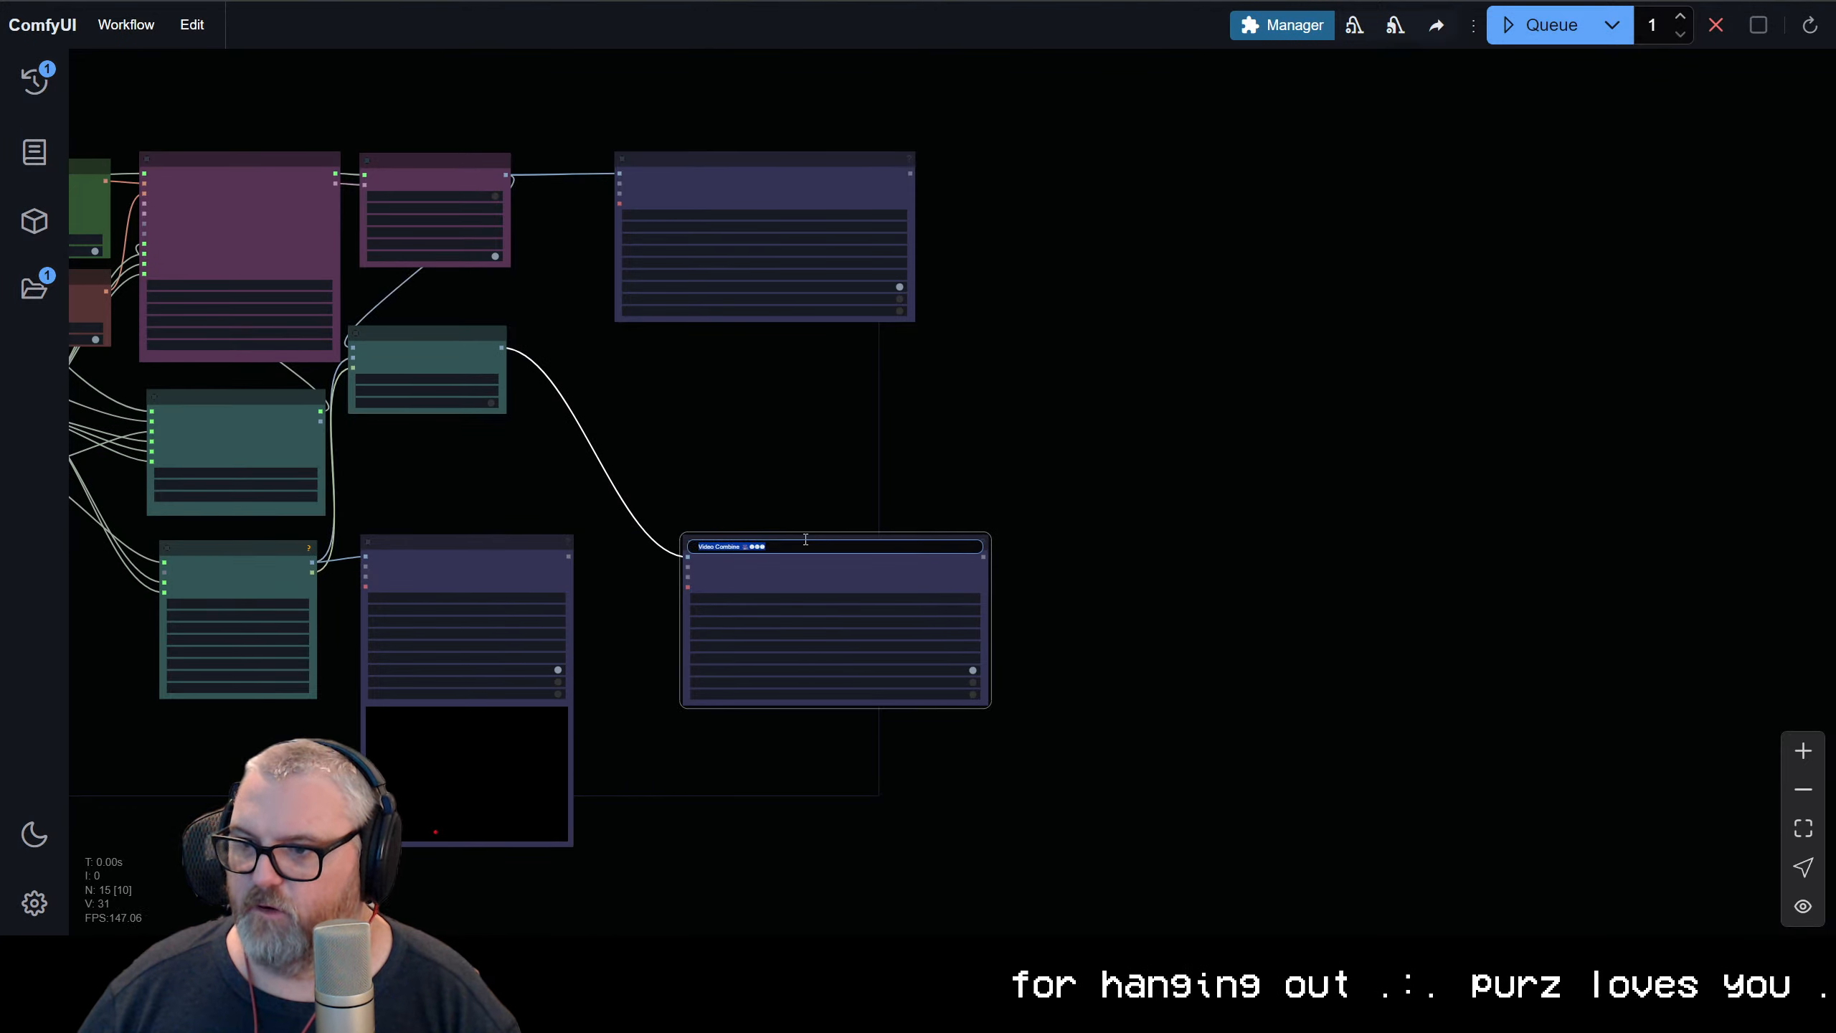
left_click_drag(808, 544, 737, 545)
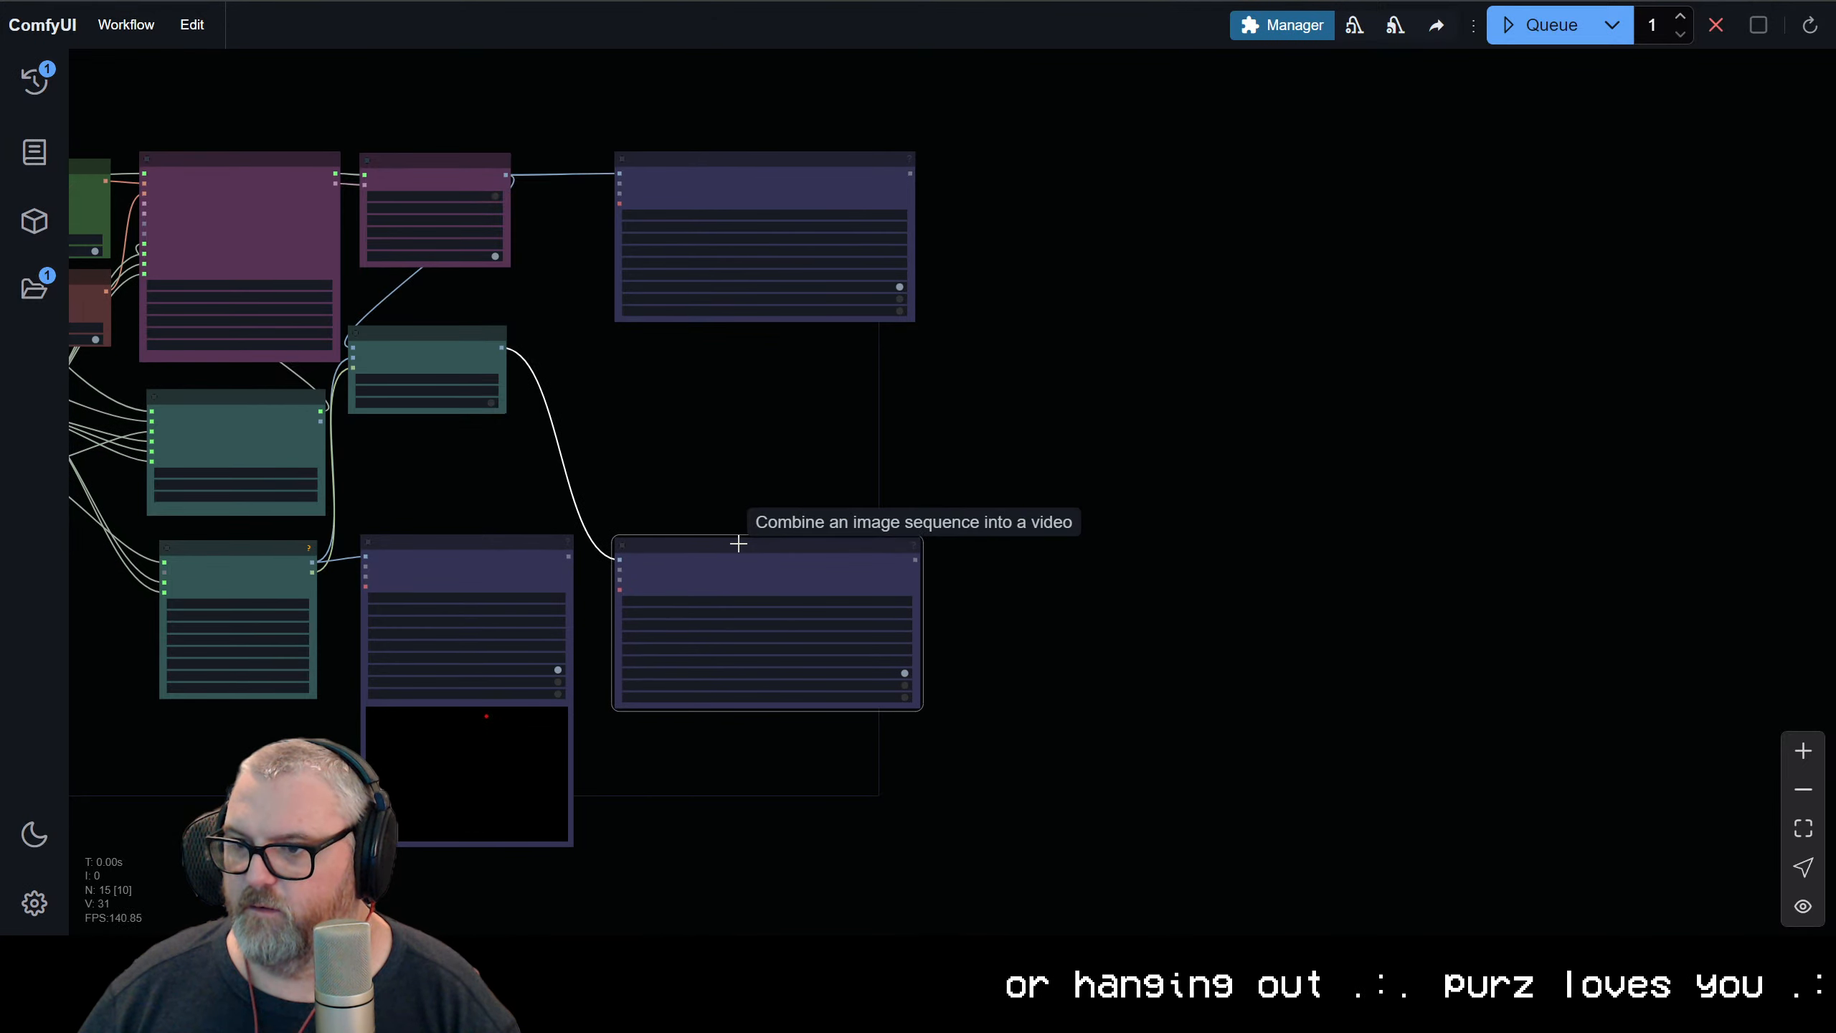
Lower ImageCompositeMasked to just above the trajectory Video Combine and shift the CogVideoX-Tora Video Combine slightly
scroll(898, 356, "up", 3)
left_click_drag(536, 512, 1005, 364)
left_click_drag(878, 121, 963, 259)
left_click(944, 123)
scroll(920, 438, "down", 5)
left_click_drag(944, 123, 931, 297)
left_click_drag(1136, 196, 1144, 197)
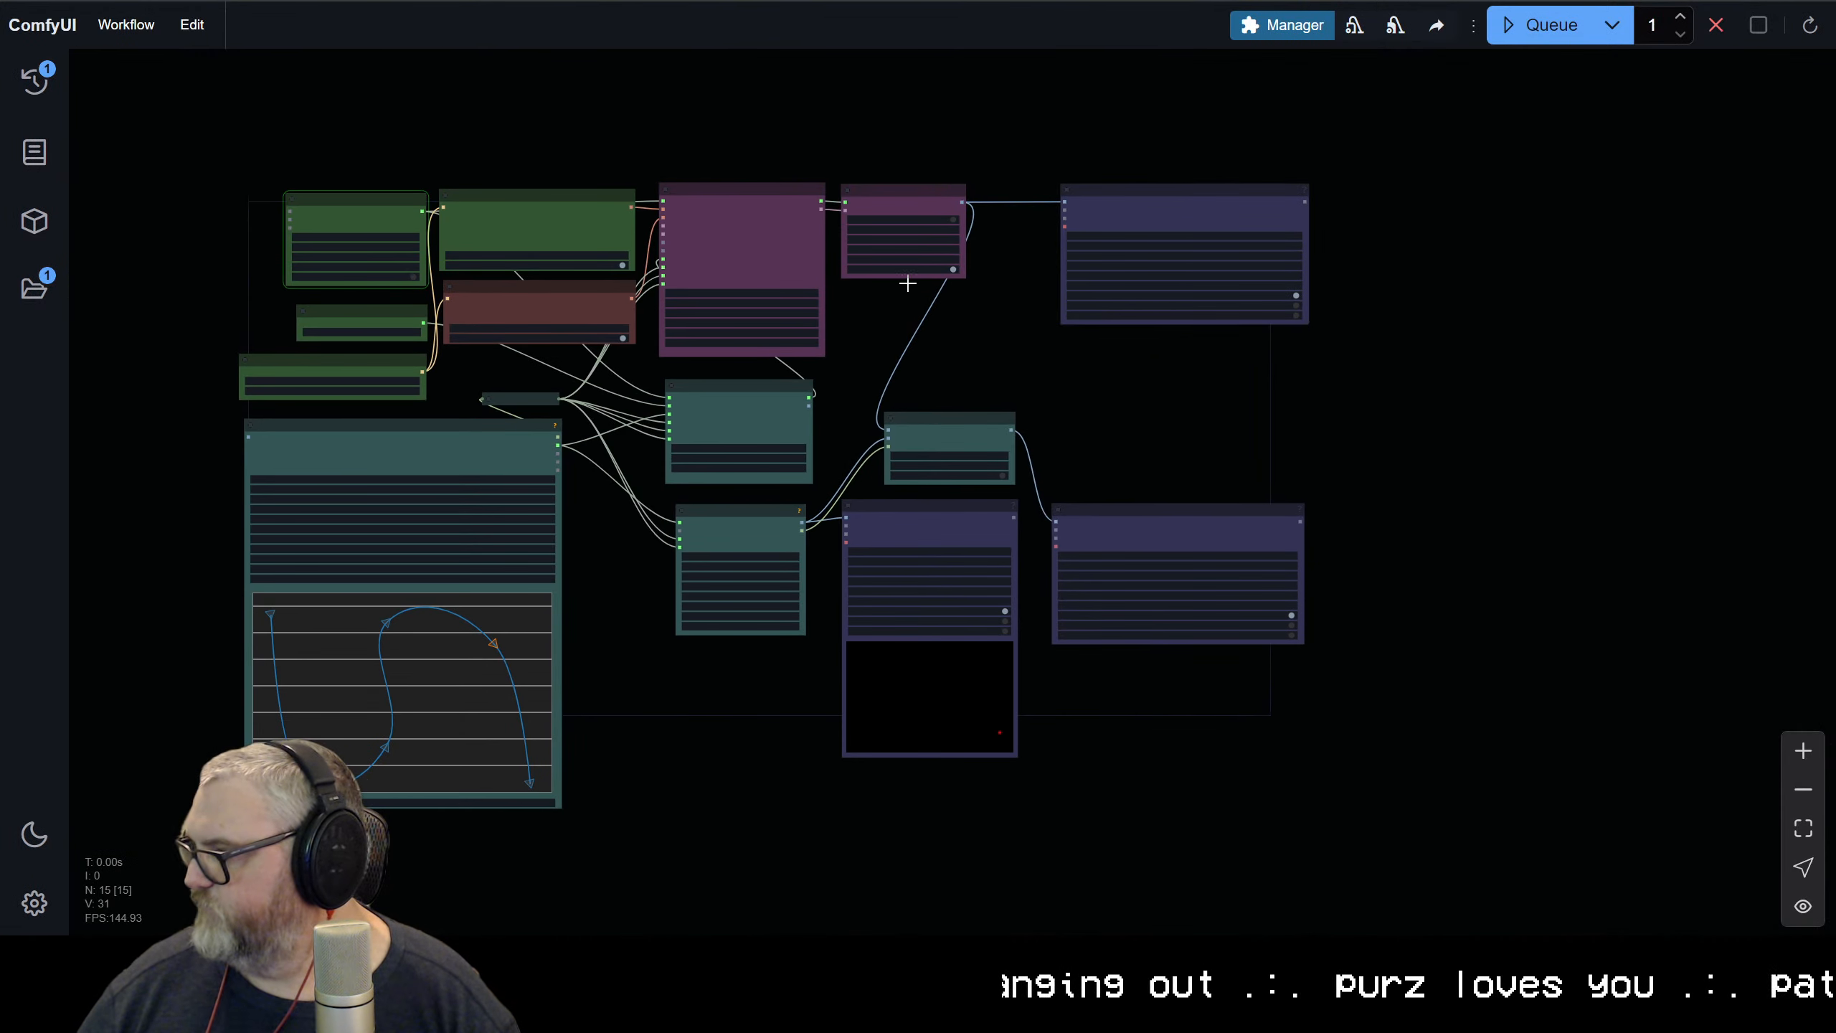
scroll(897, 370, "up", 4)
left_click_drag(868, 369, 1017, 312)
left_click_drag(839, 724, 948, 649)
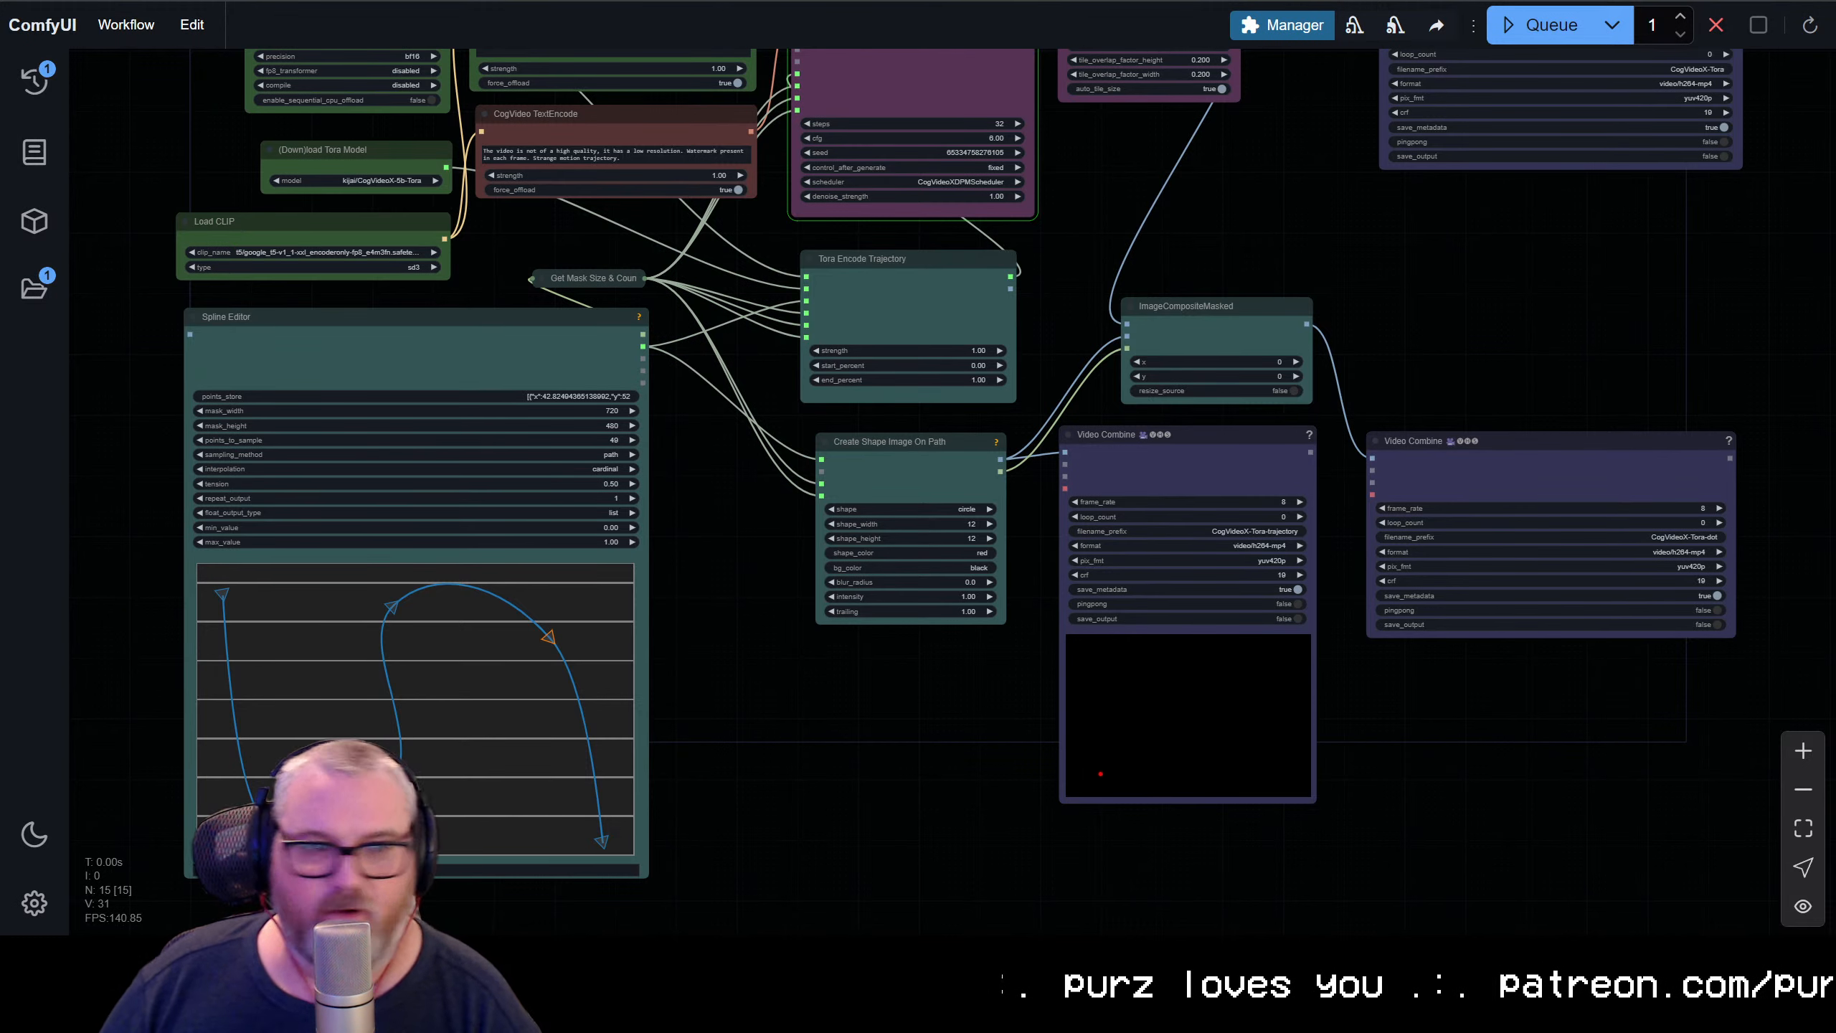
scroll(743, 485, "down", 5)
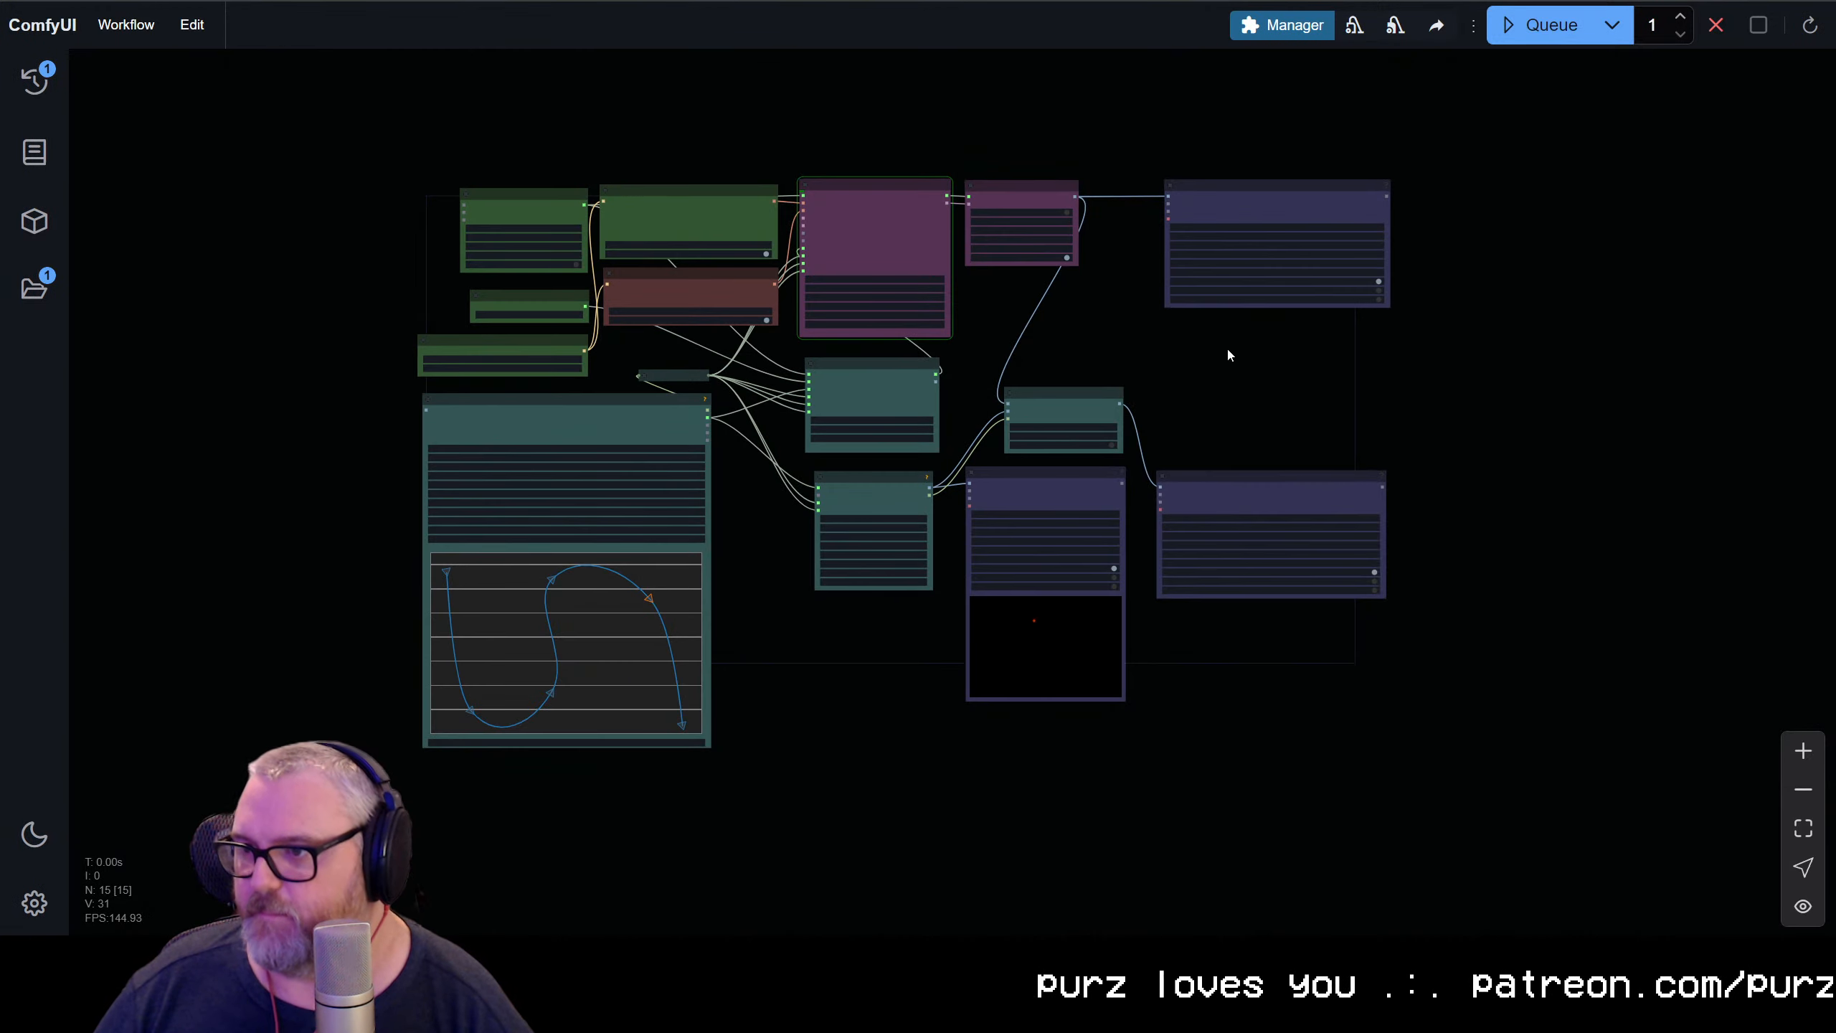
scroll(1226, 345, "up", 5)
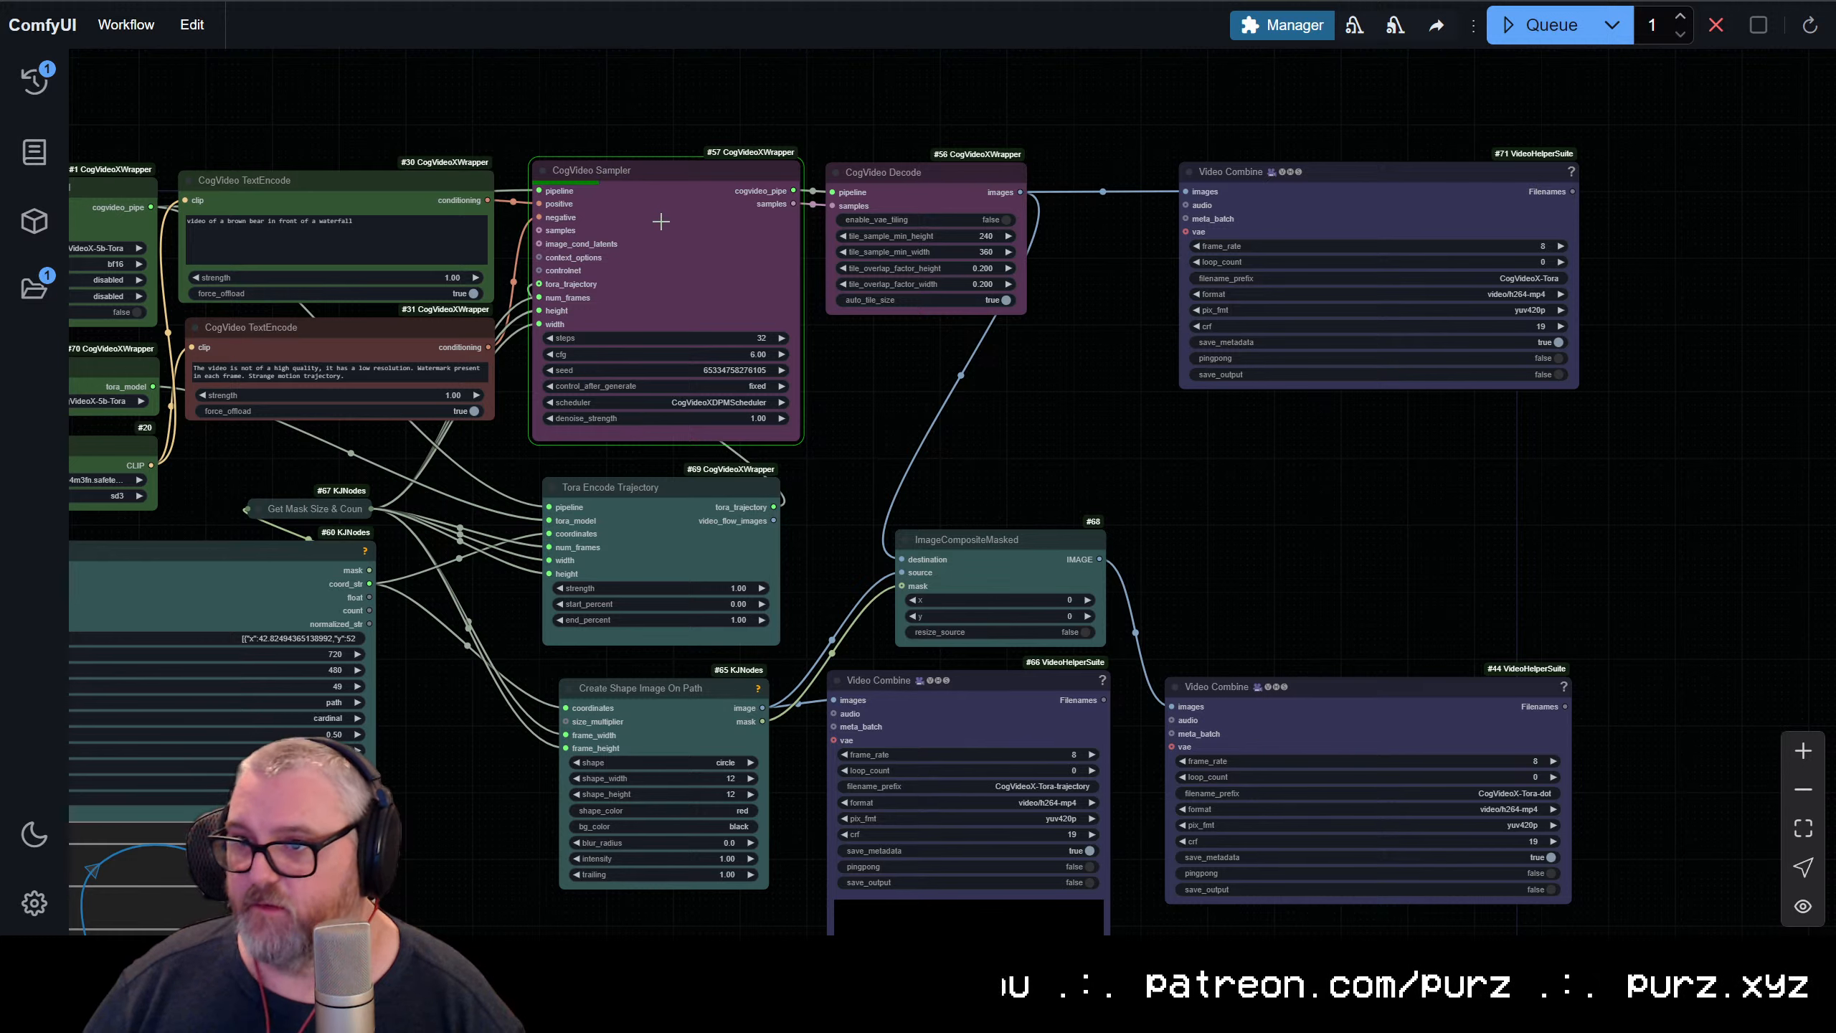
Switch to the JupyterLab terminal to check the sampling progress, and return to the CogVideo Sampler in ComfyUI
left_click(669, 263)
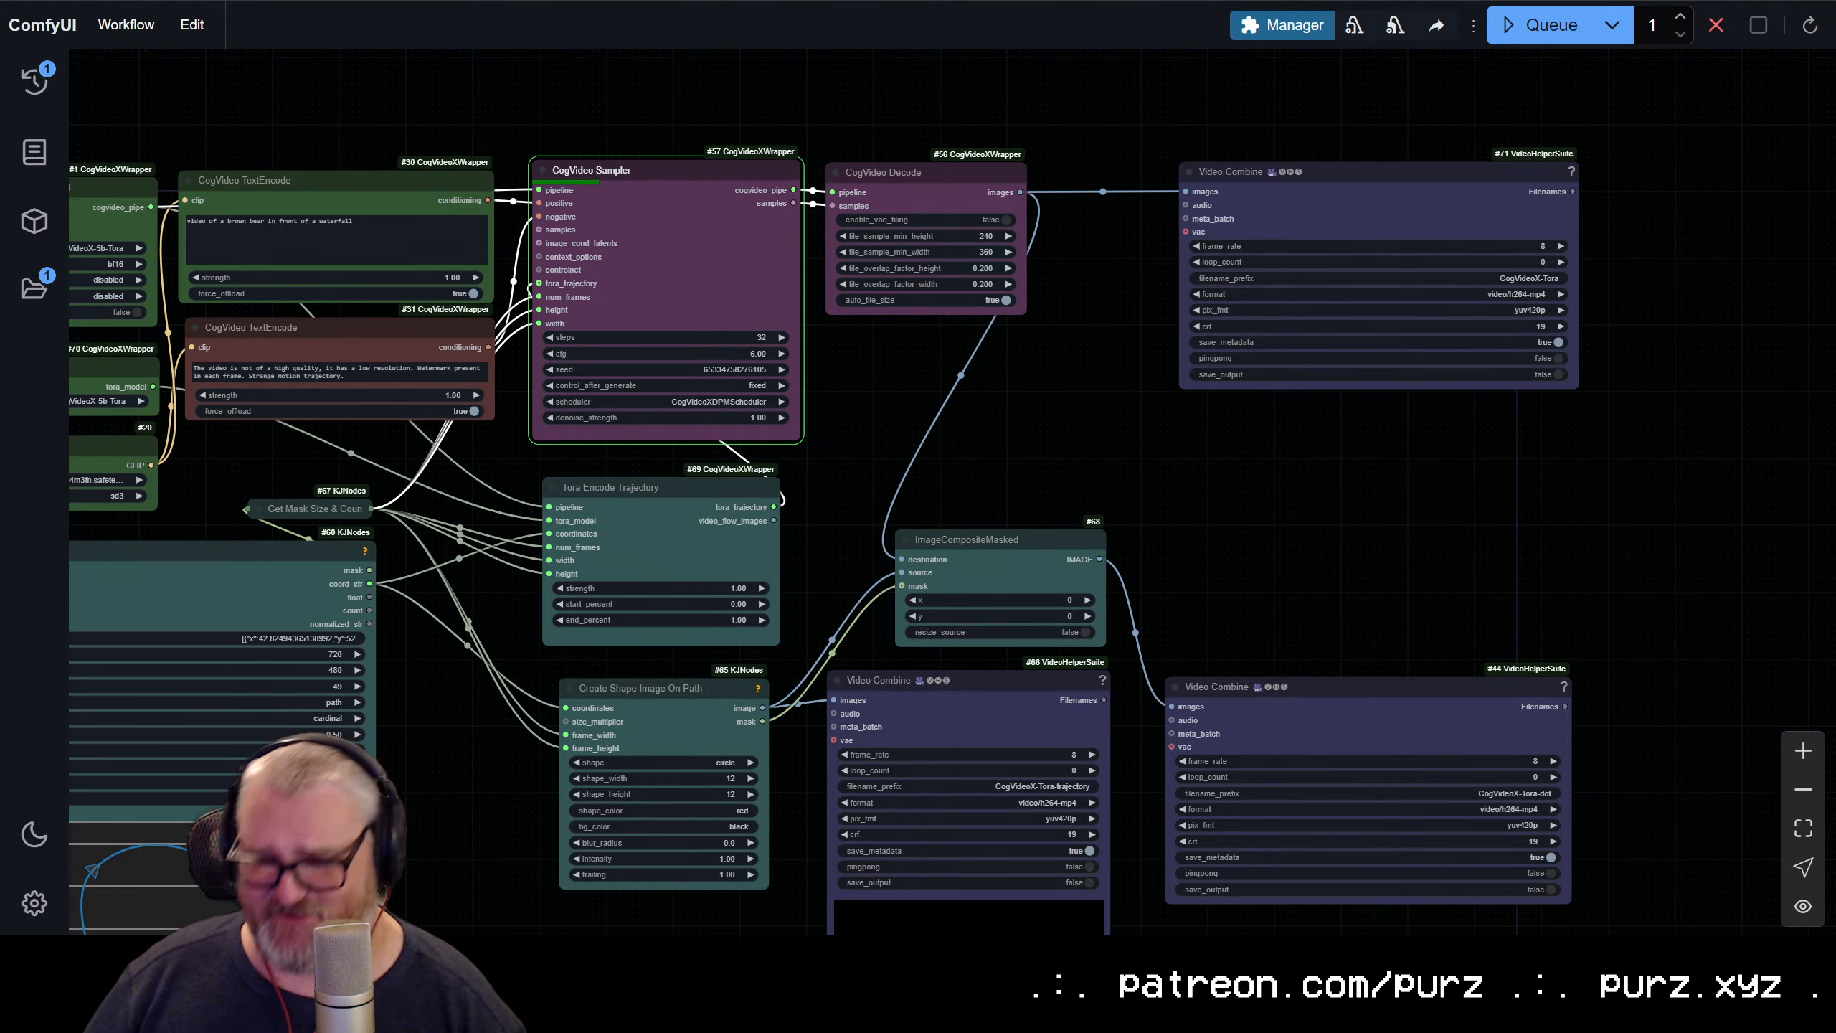
key("alt+Tab")
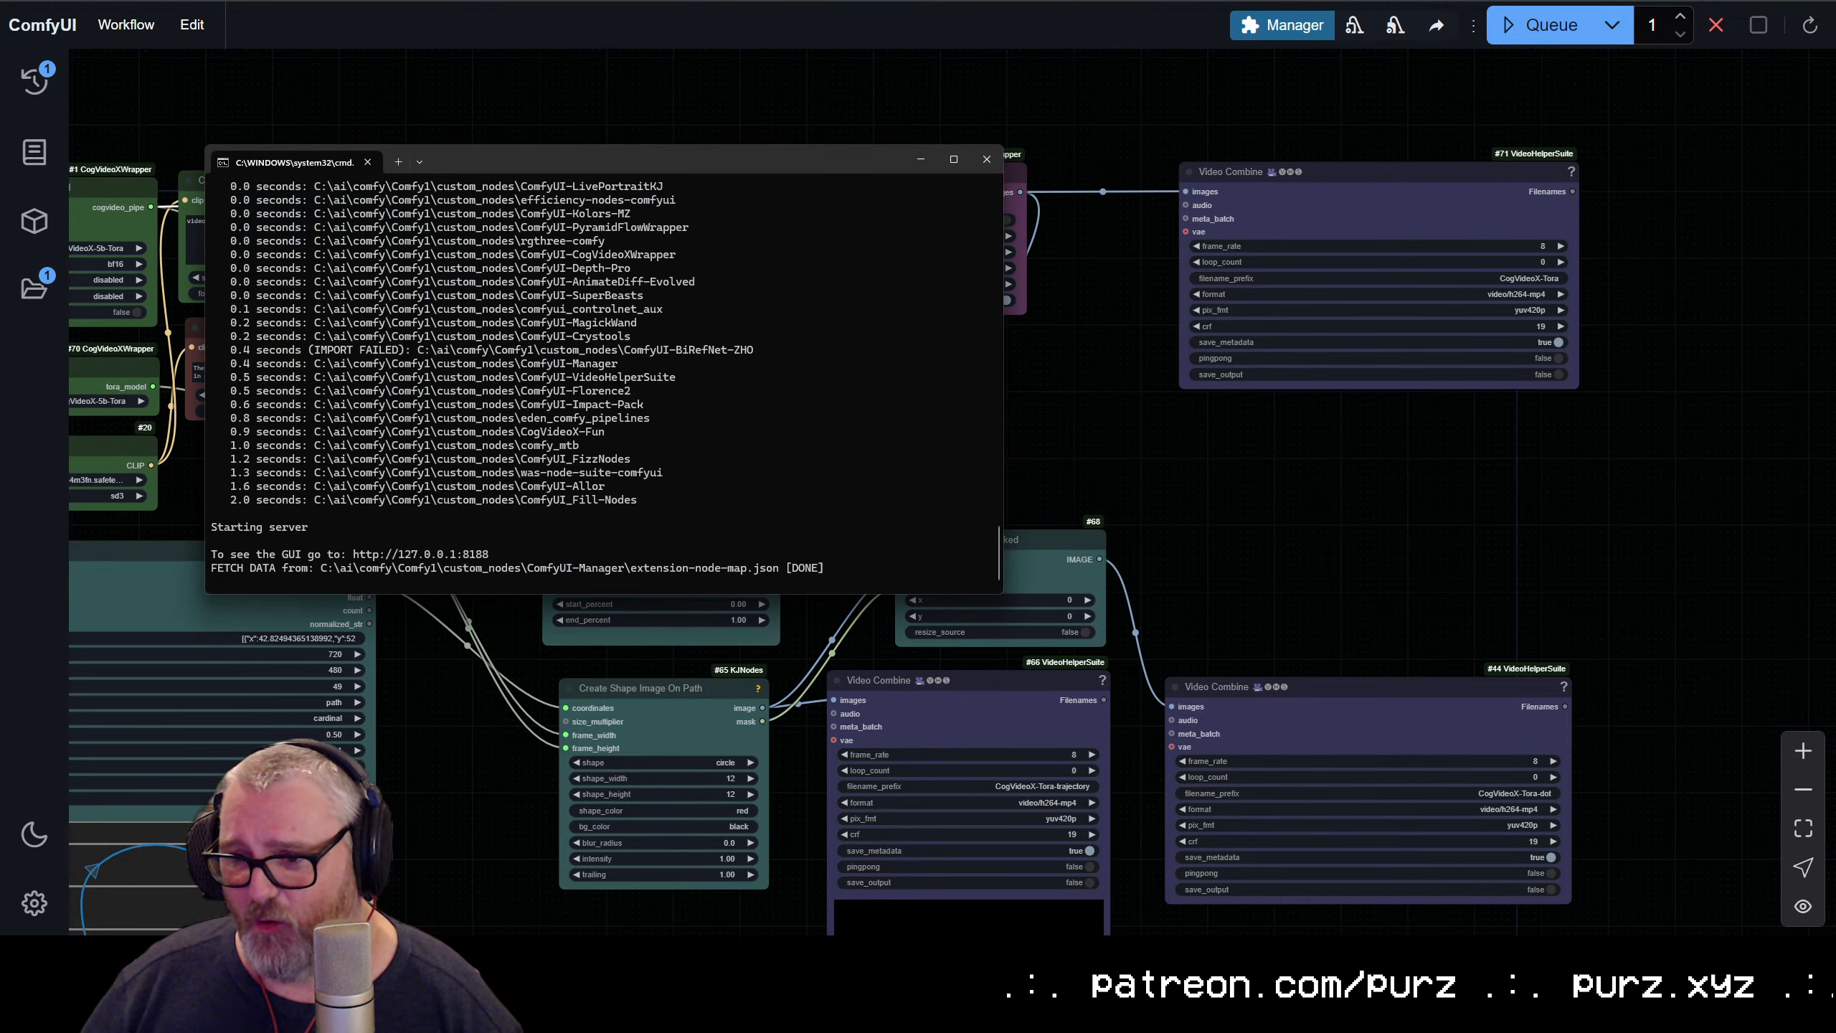
key("alt+Tab")
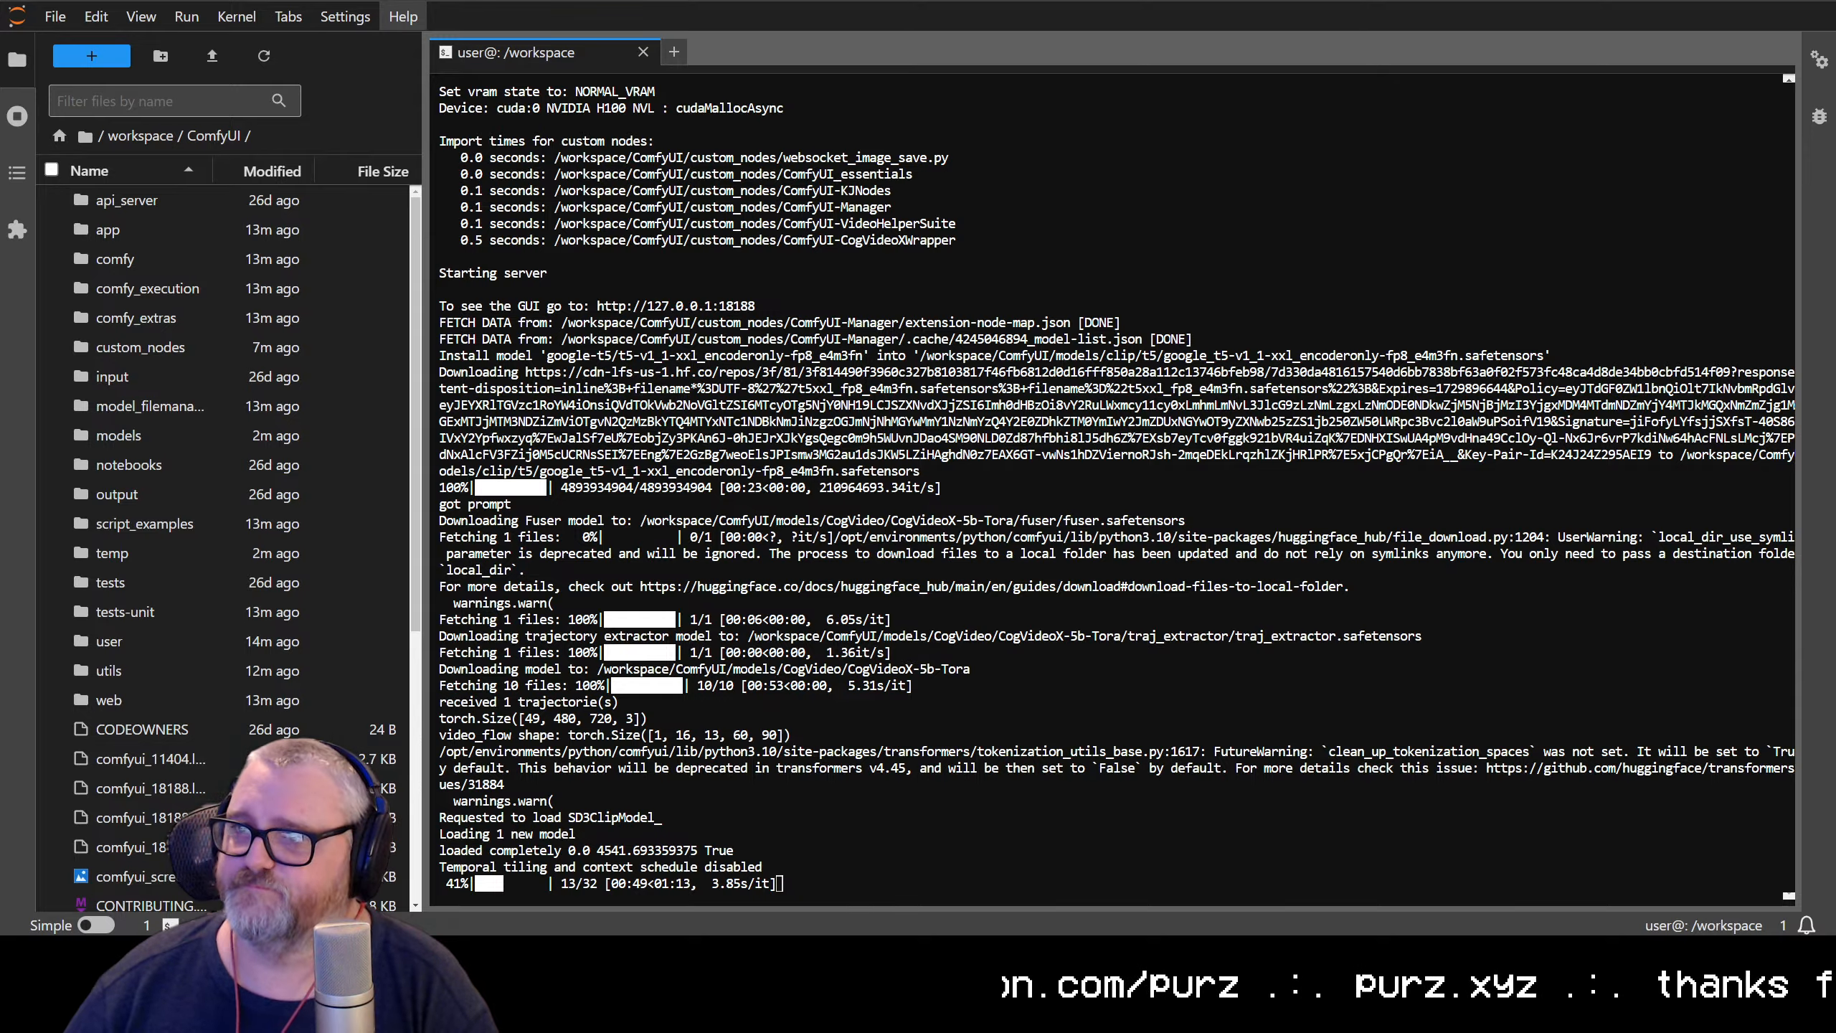
key("ctrl+Tab")
scroll(895, 289, "up", 6)
left_click_drag(890, 563, 913, 665)
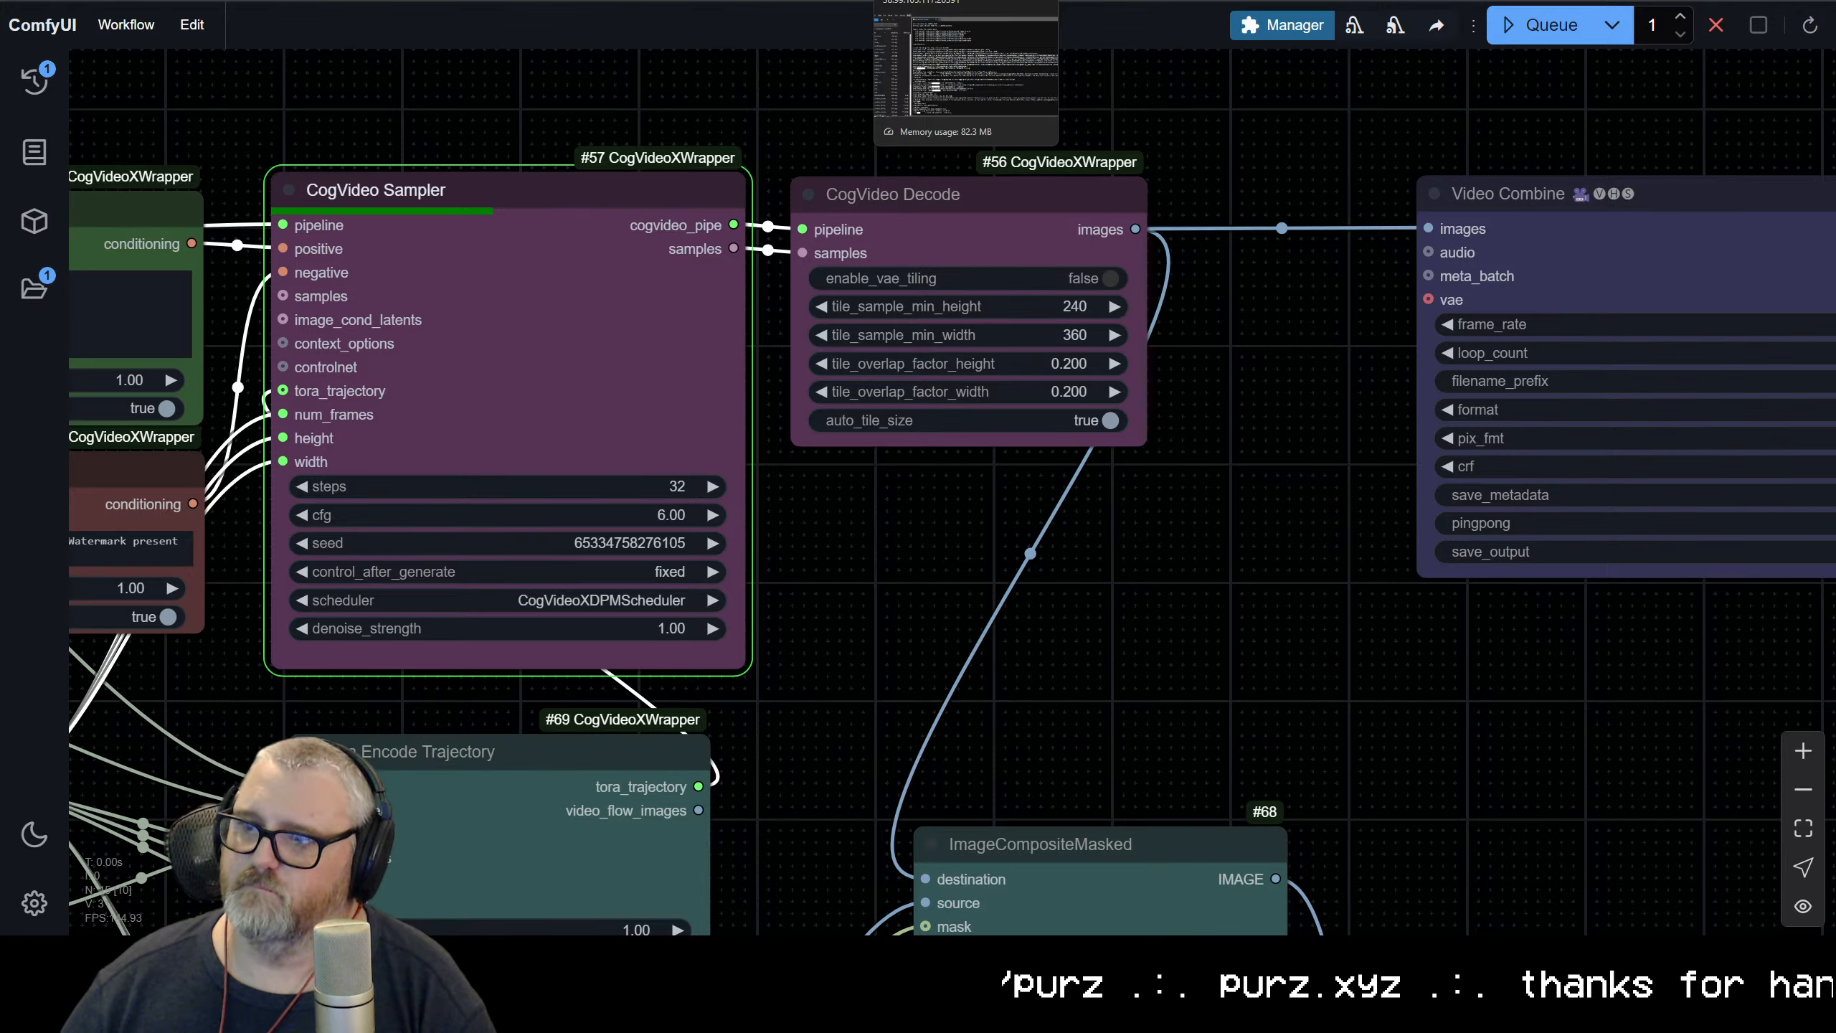
Snap the JupyterLab terminal window beside ComfyUI with its file browser hidden, giving ComfyUI most of the screen width
left_click_drag(954, 0, 1835, 83)
left_click(600, 49)
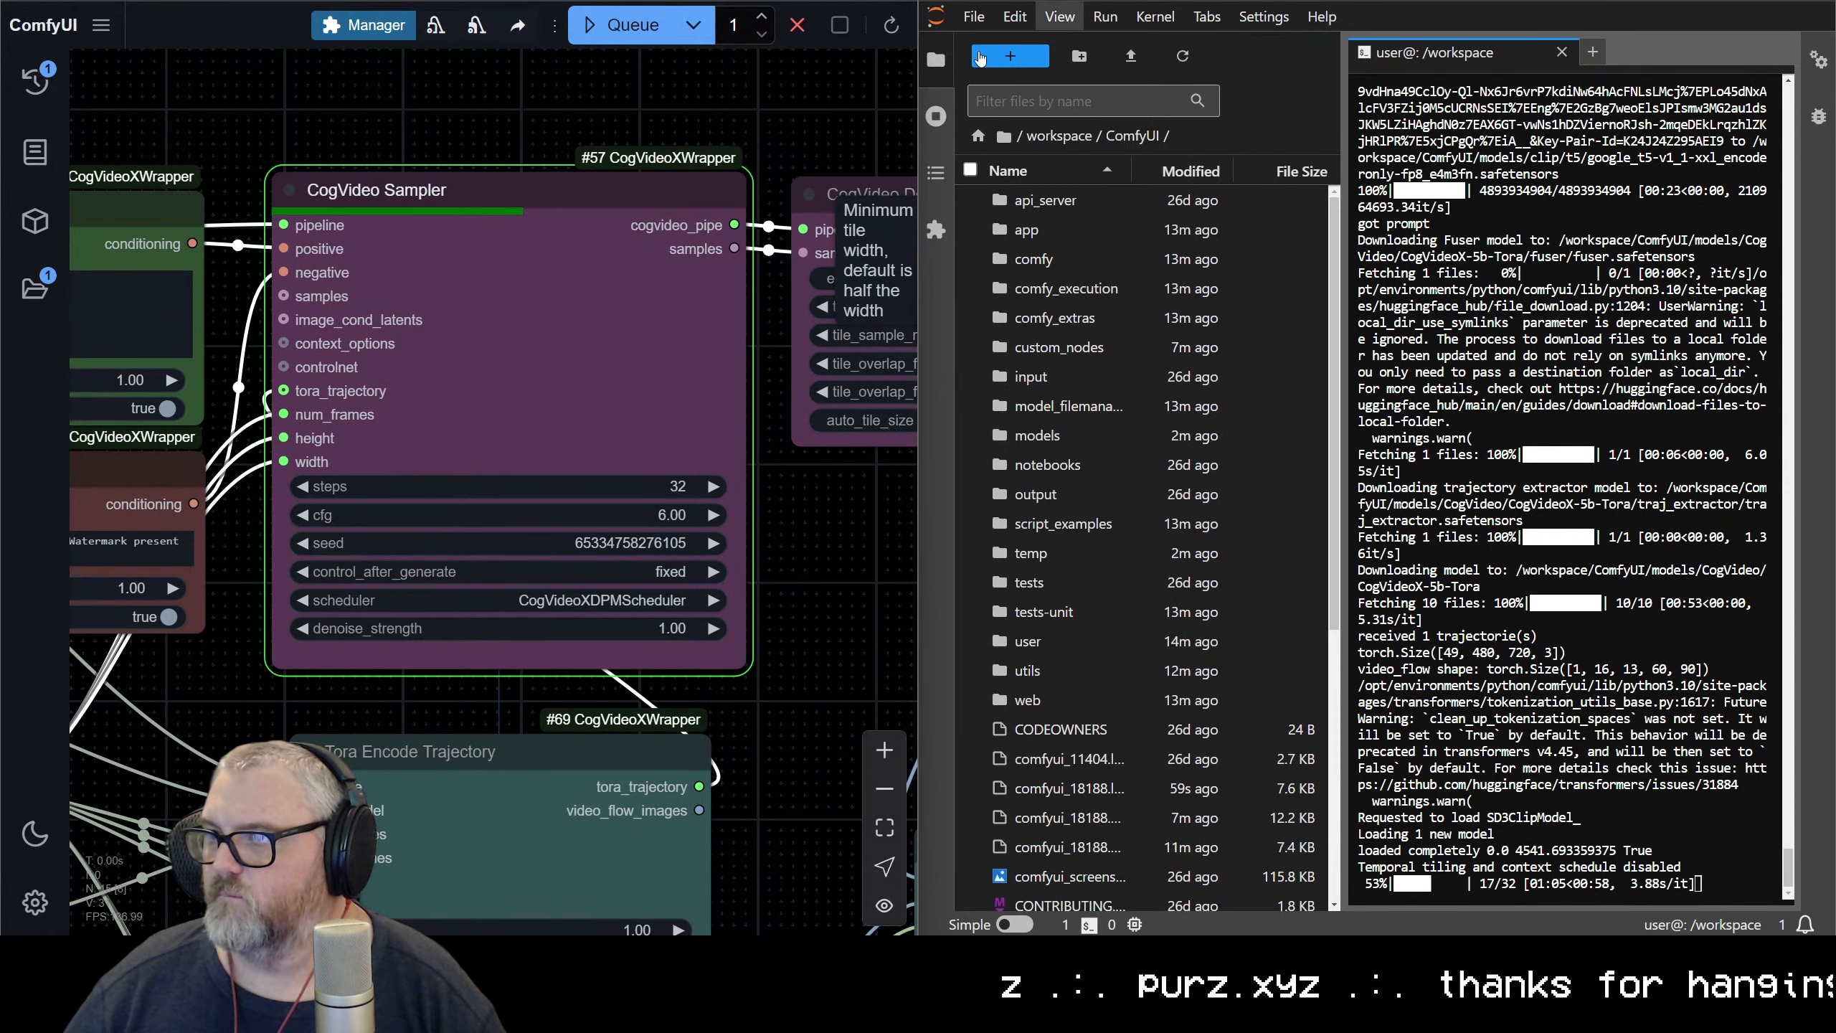
left_click(935, 59)
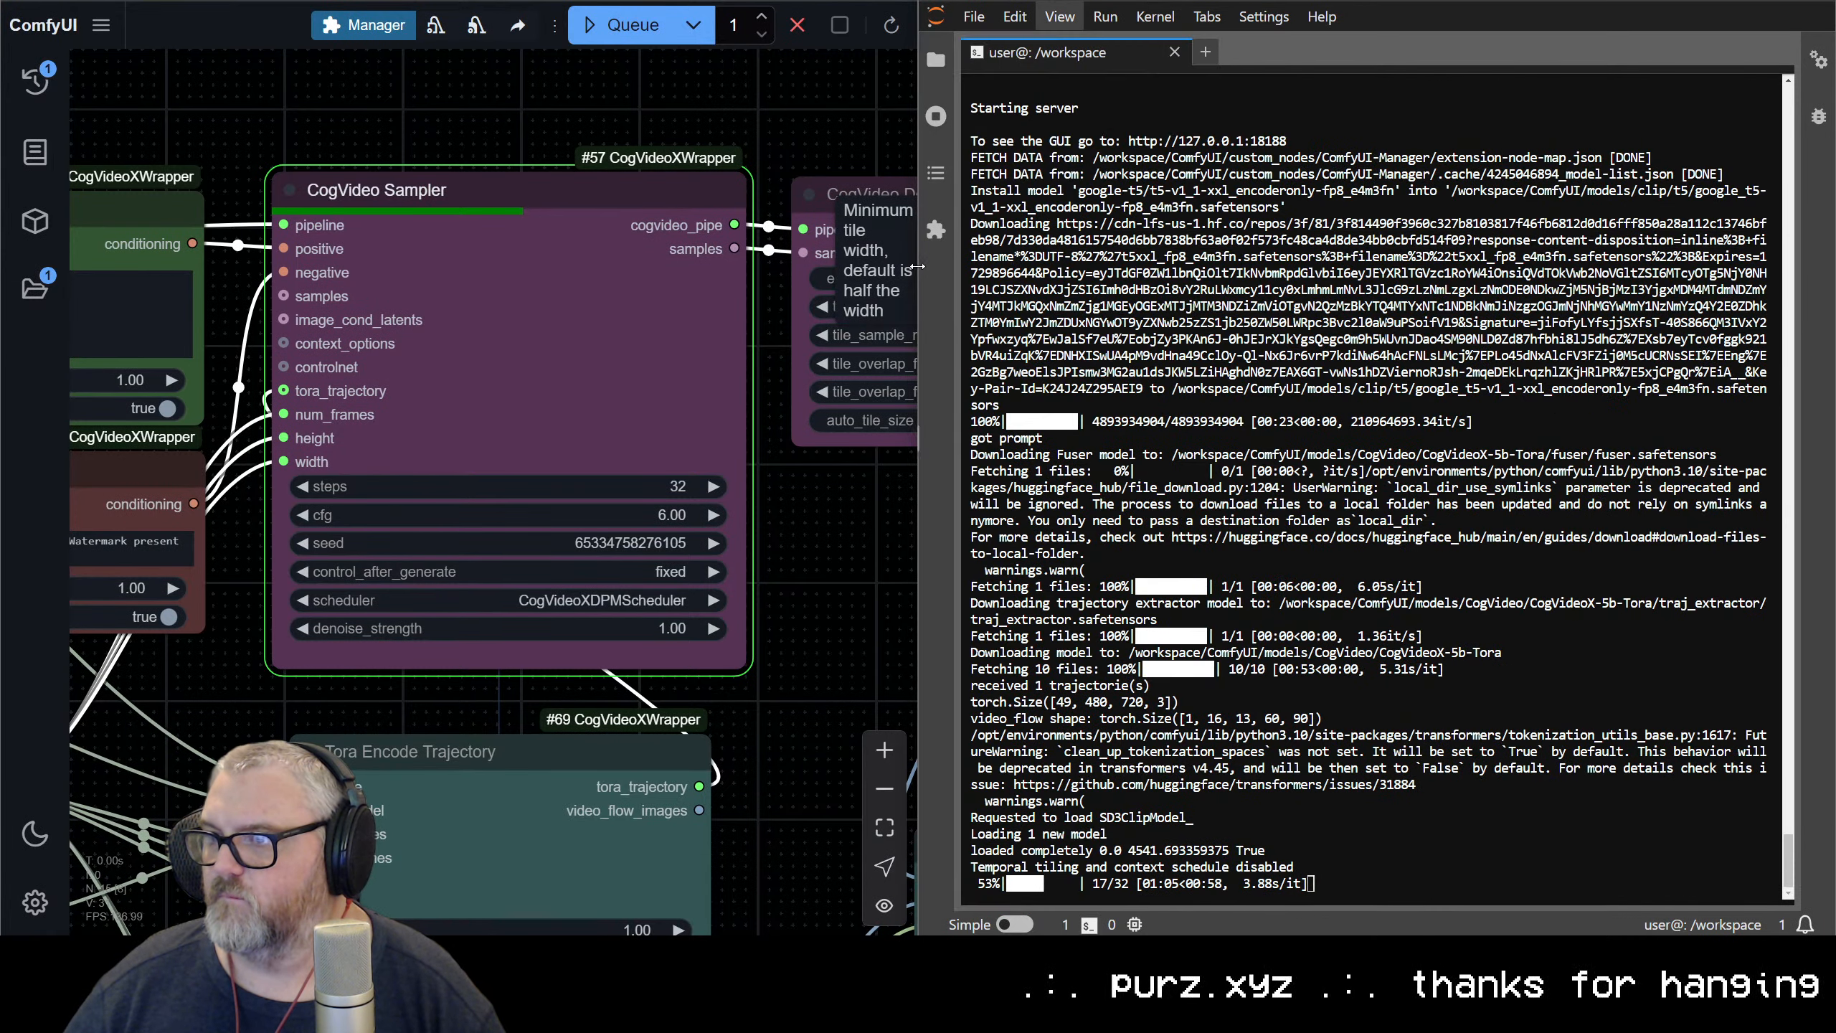
left_click_drag(916, 266, 1358, 262)
left_click_drag(1409, 263, 1491, 263)
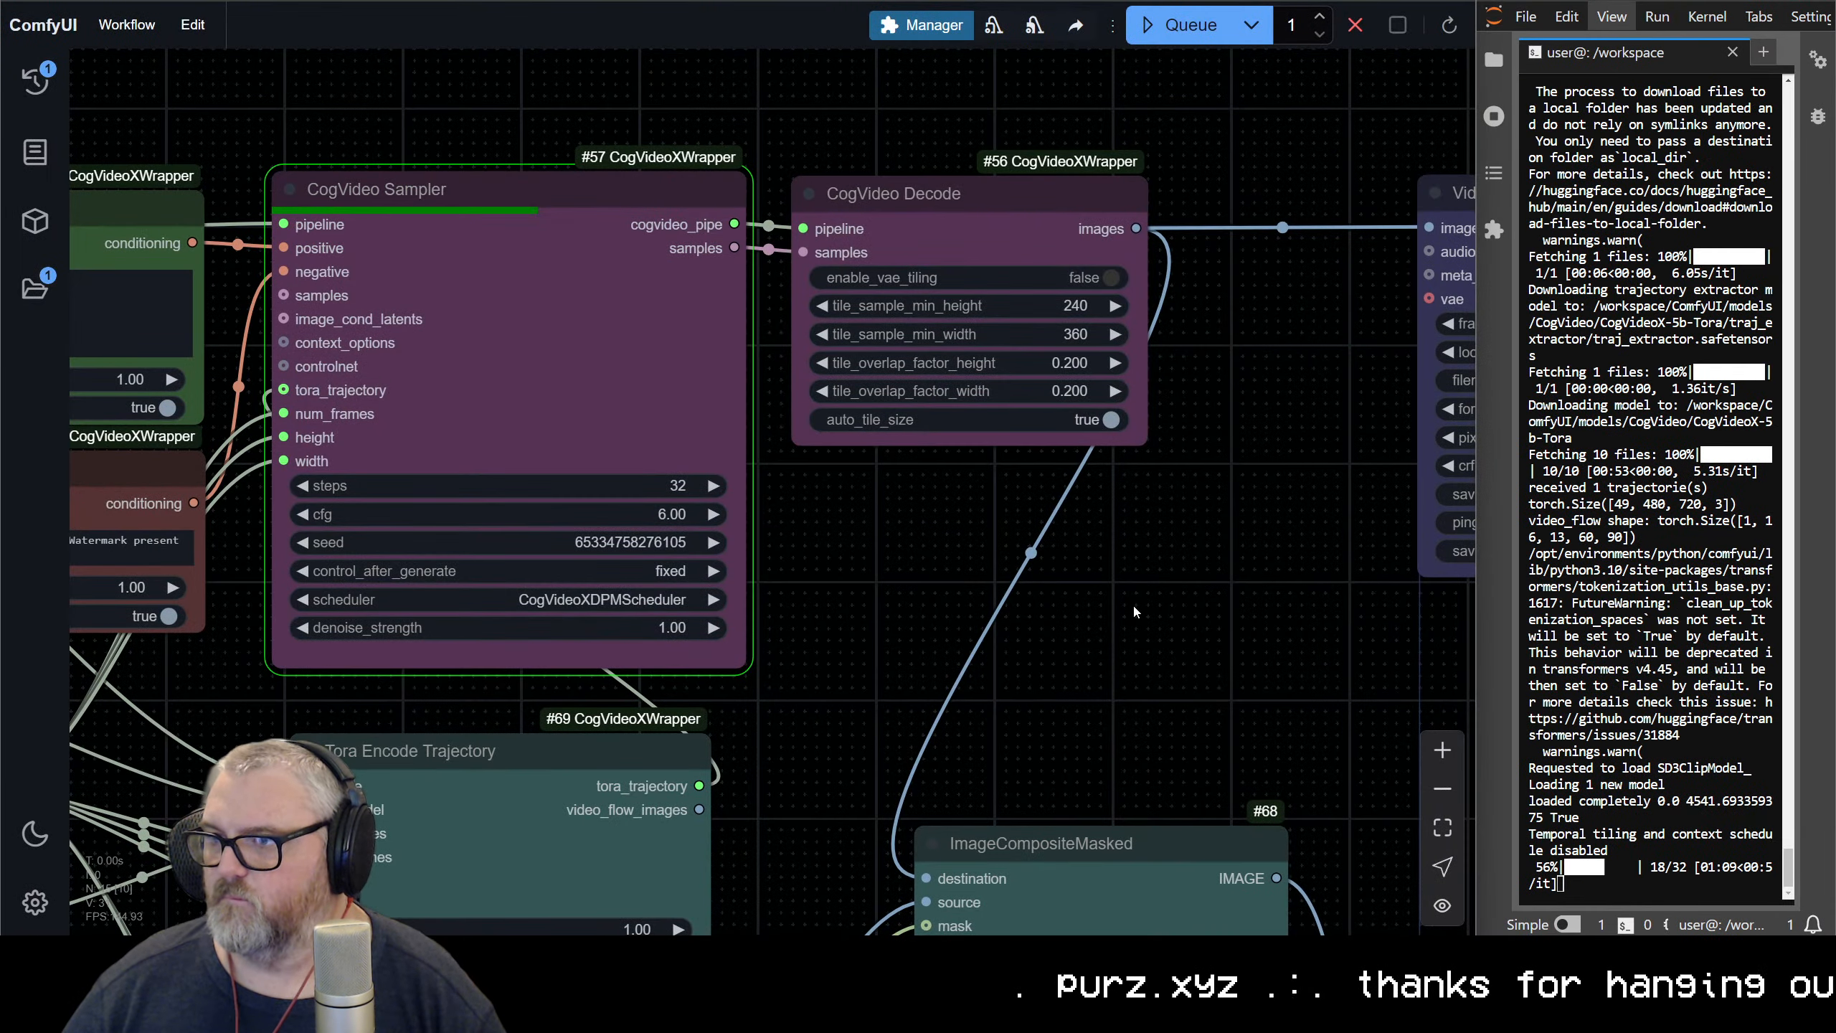
Reduce the browser zoom to 125% and bring the sampler and Video Combine nodes into view
left_click_drag(1133, 603, 627, 358)
scroll(667, 400, "down", 10)
scroll(807, 362, "up", 7)
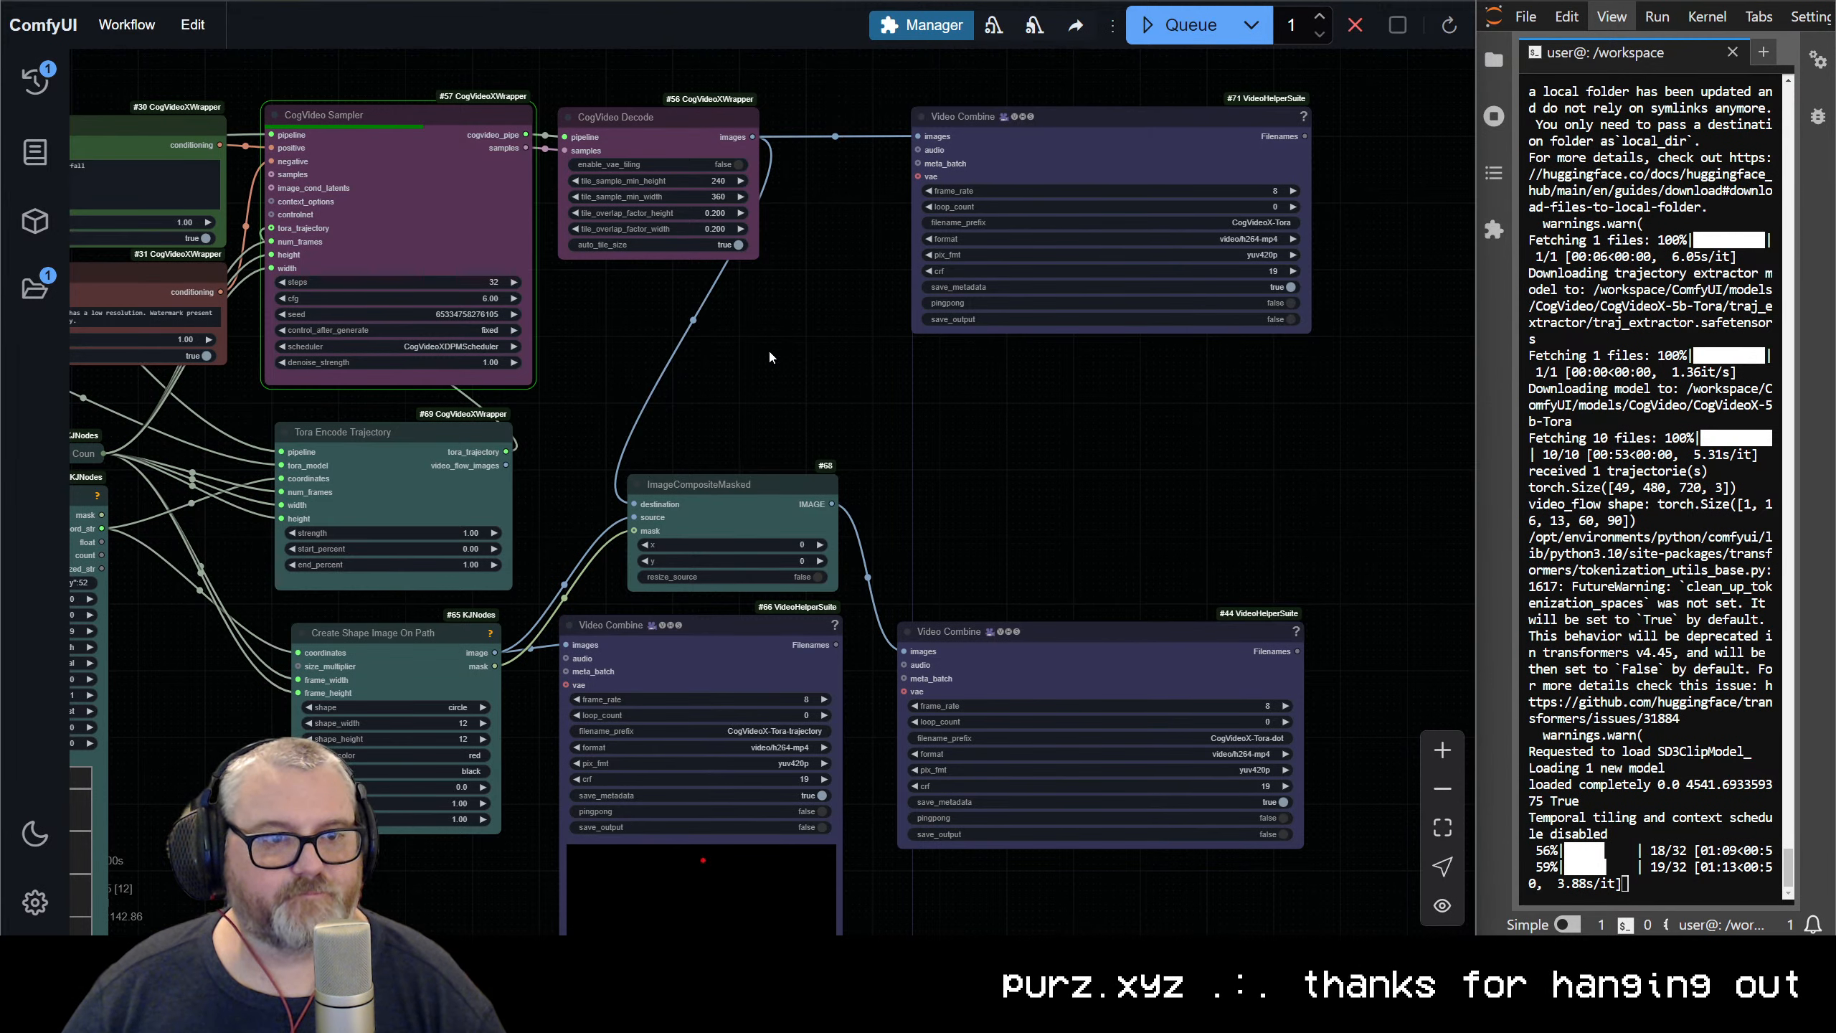
scroll(769, 355, "down", 5)
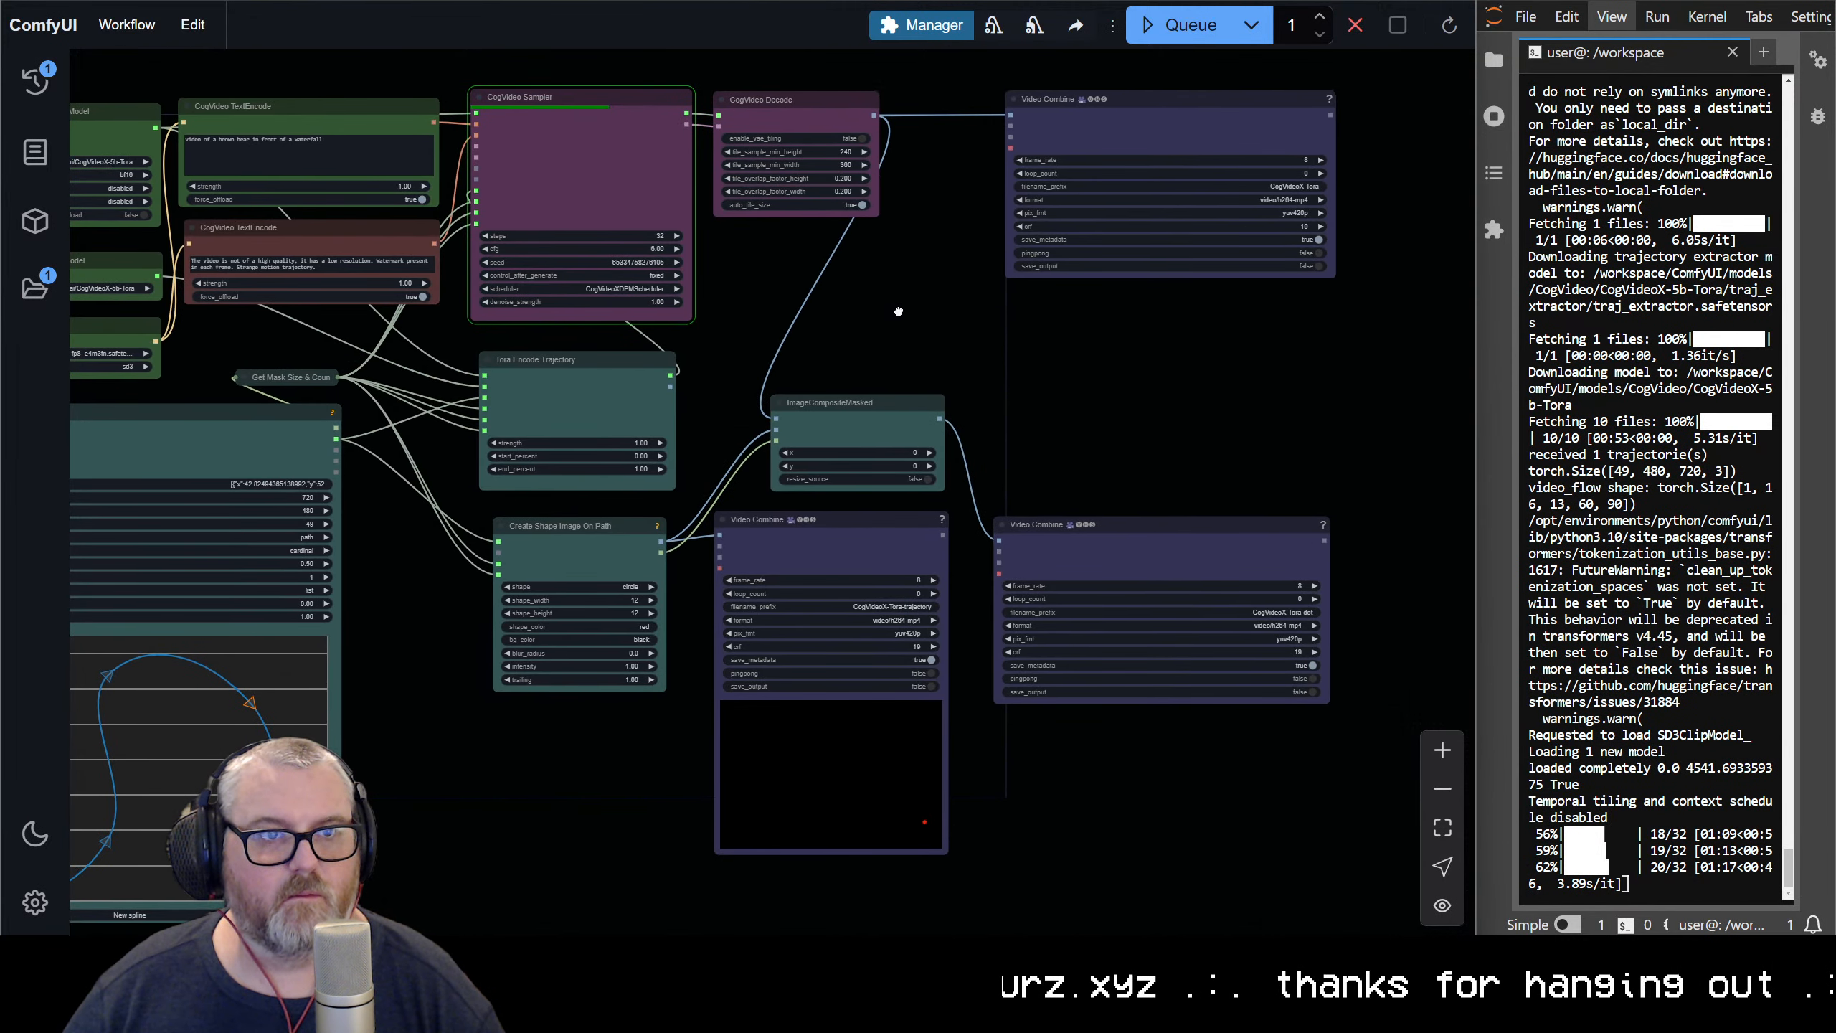
left_click_drag(898, 311, 925, 309)
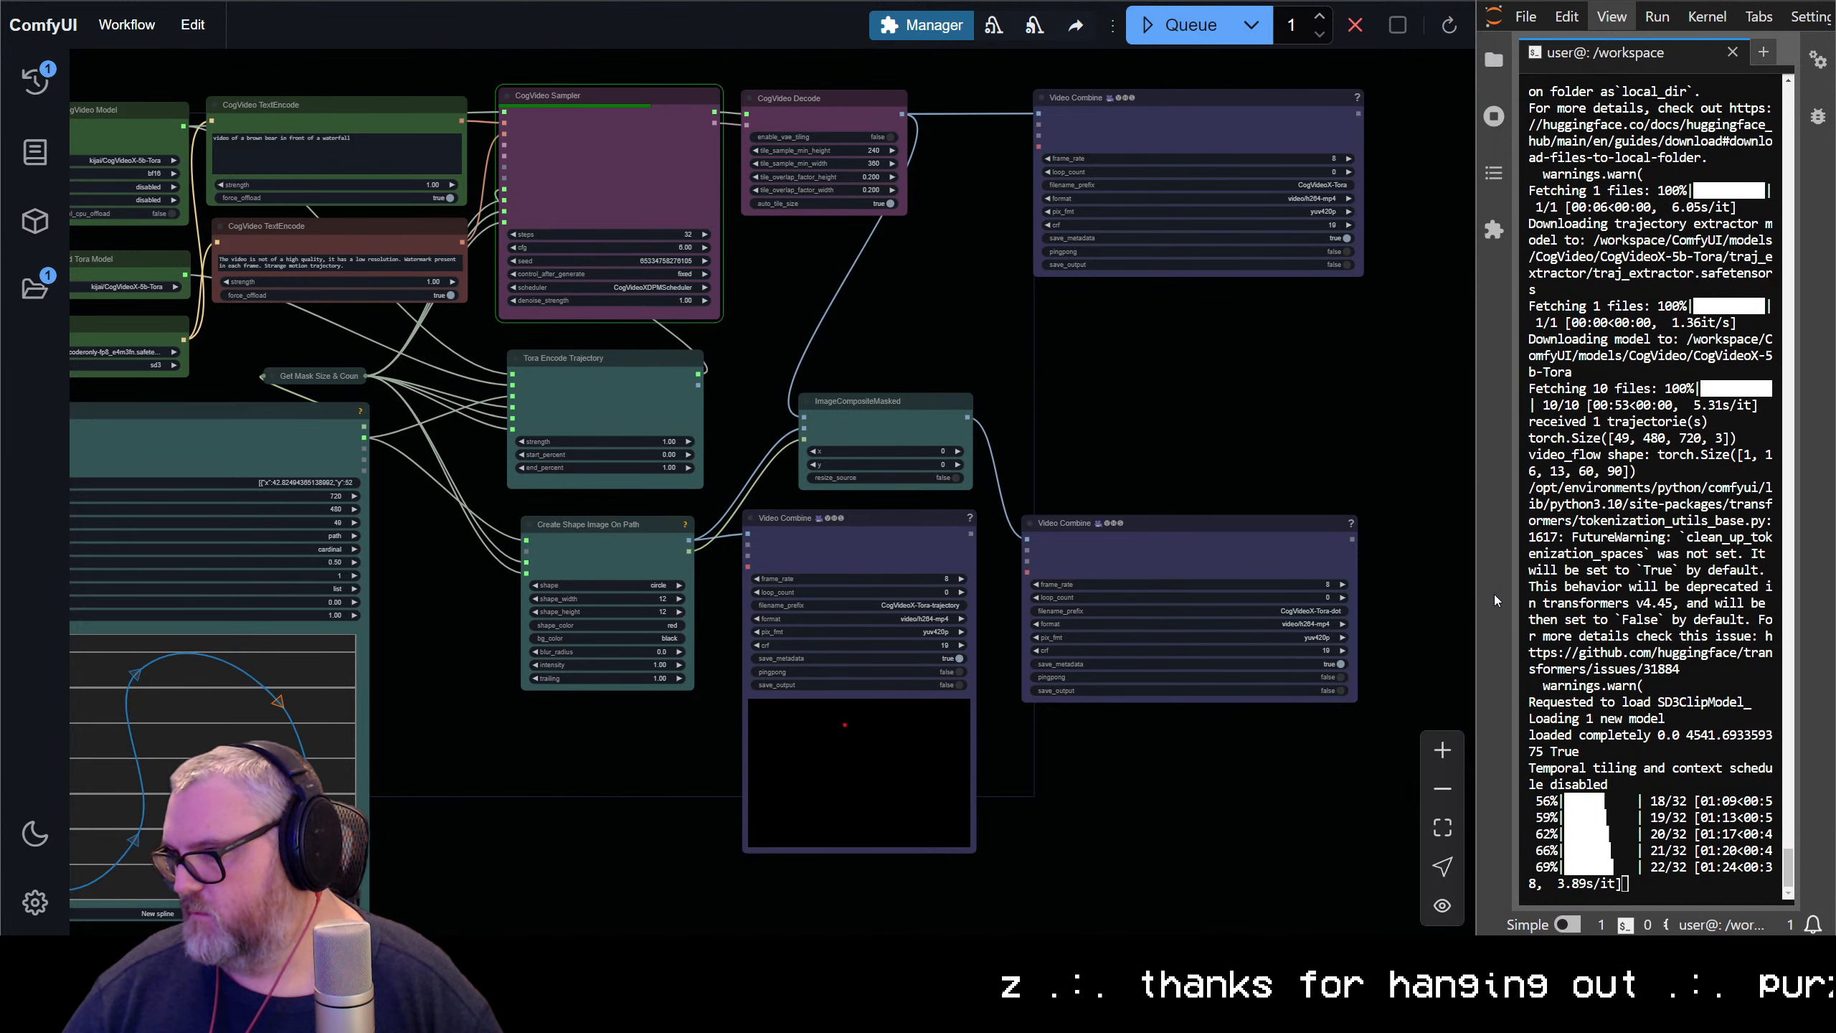
key("ctrl+minus")
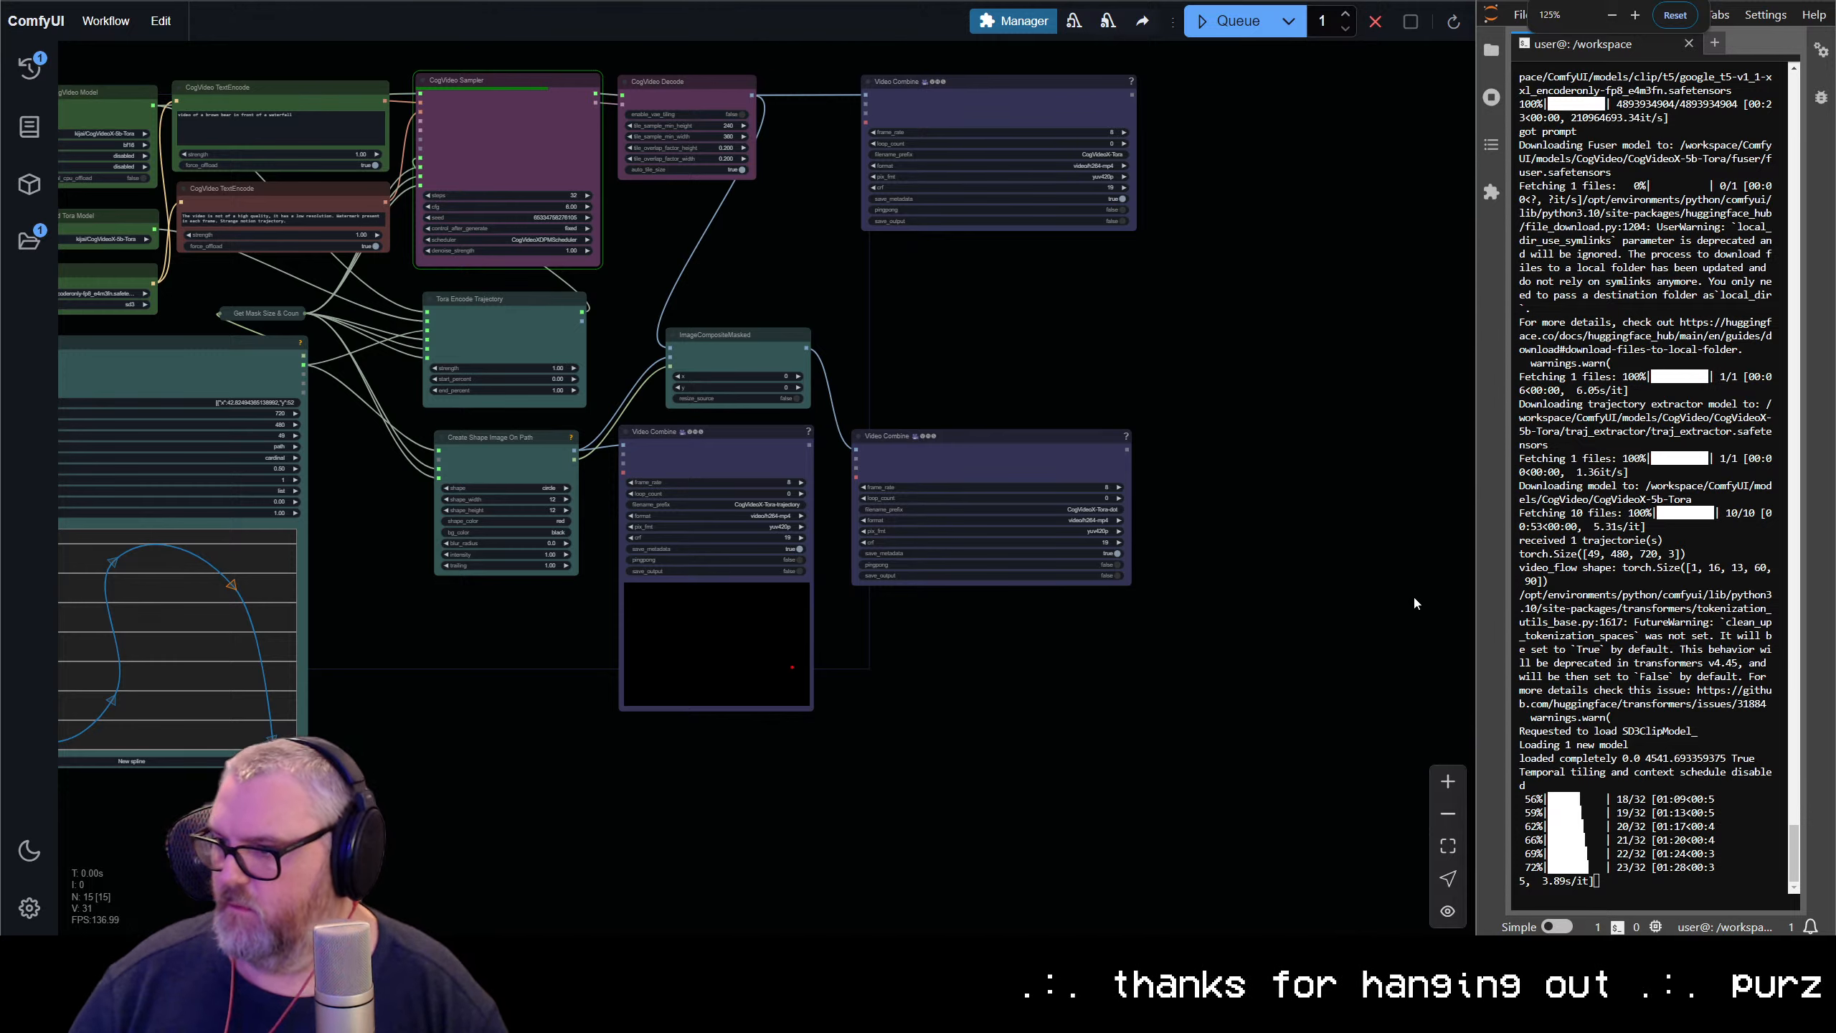
scroll(1098, 637, "down", 2)
left_click_drag(1098, 643, 1264, 827)
scroll(1159, 656, "up", 5)
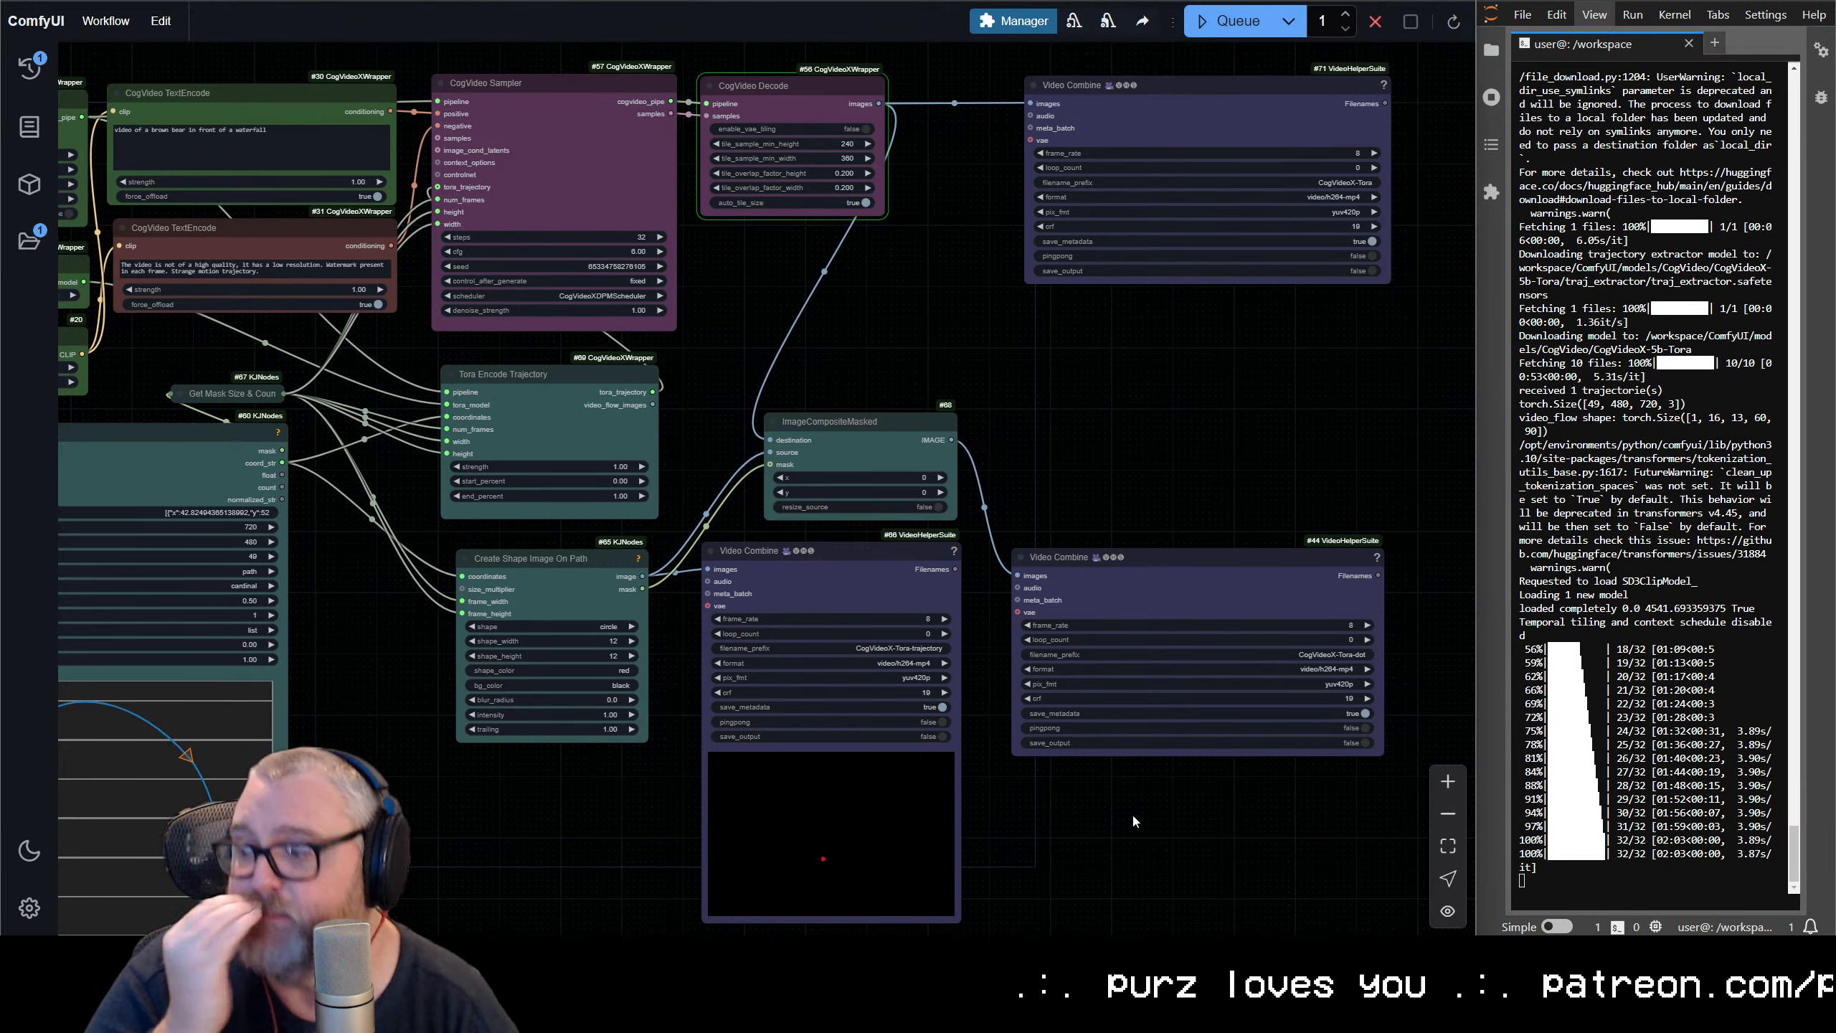
Examine the generated bear videos in the CogVideoX-Tora and CogVideoX-Tora-dot Video Combine previews
left_click(844, 1)
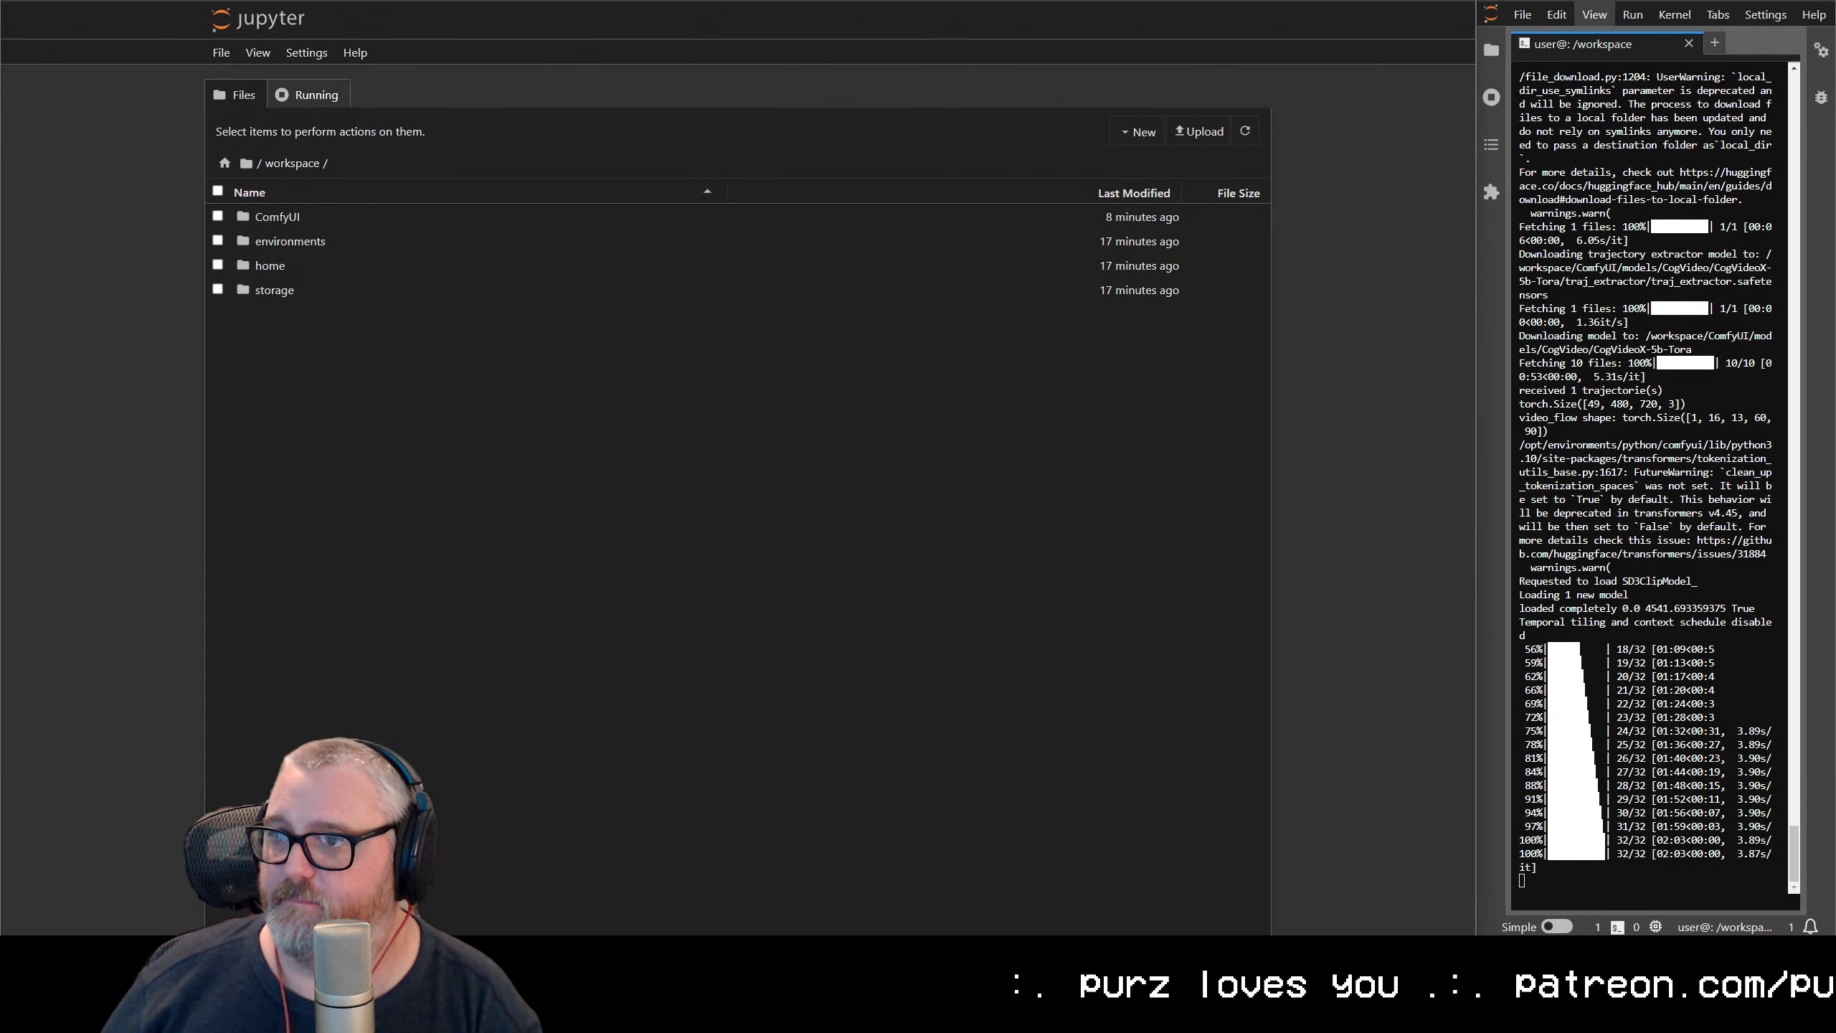
key("ctrl+Tab")
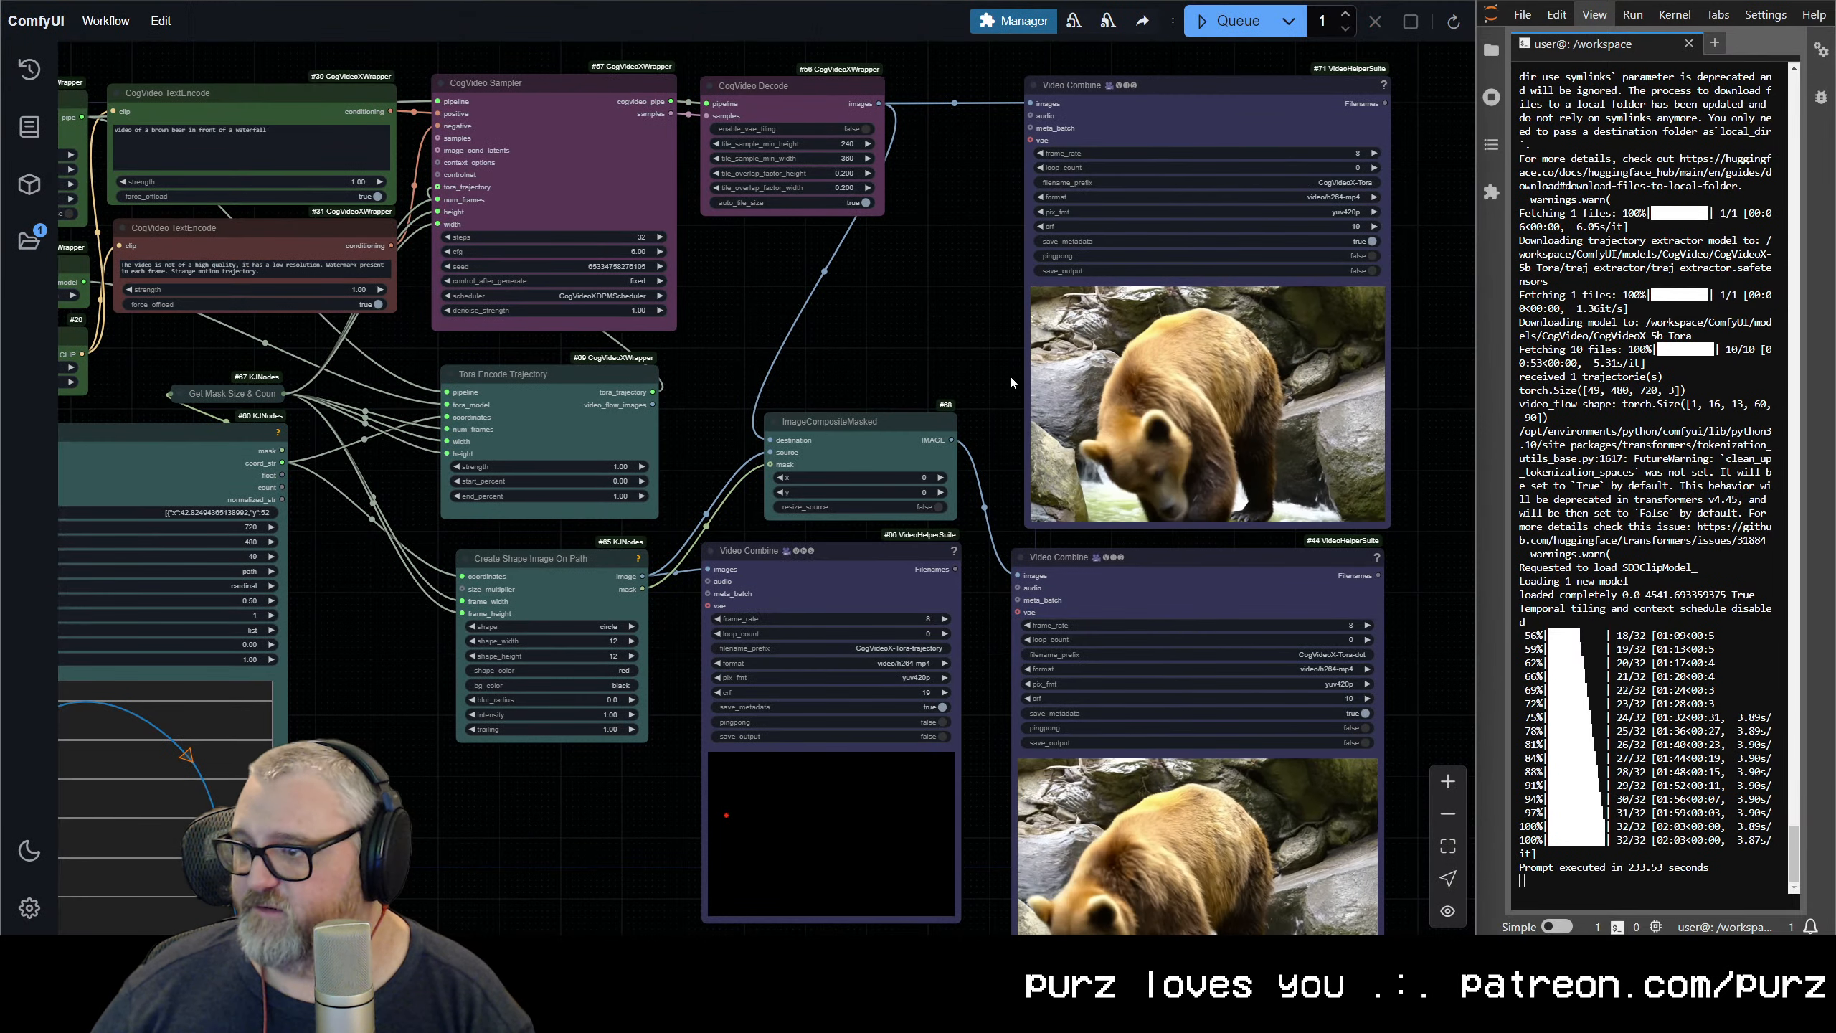
left_click_drag(993, 406, 908, 249)
scroll(1160, 617, "up", 1)
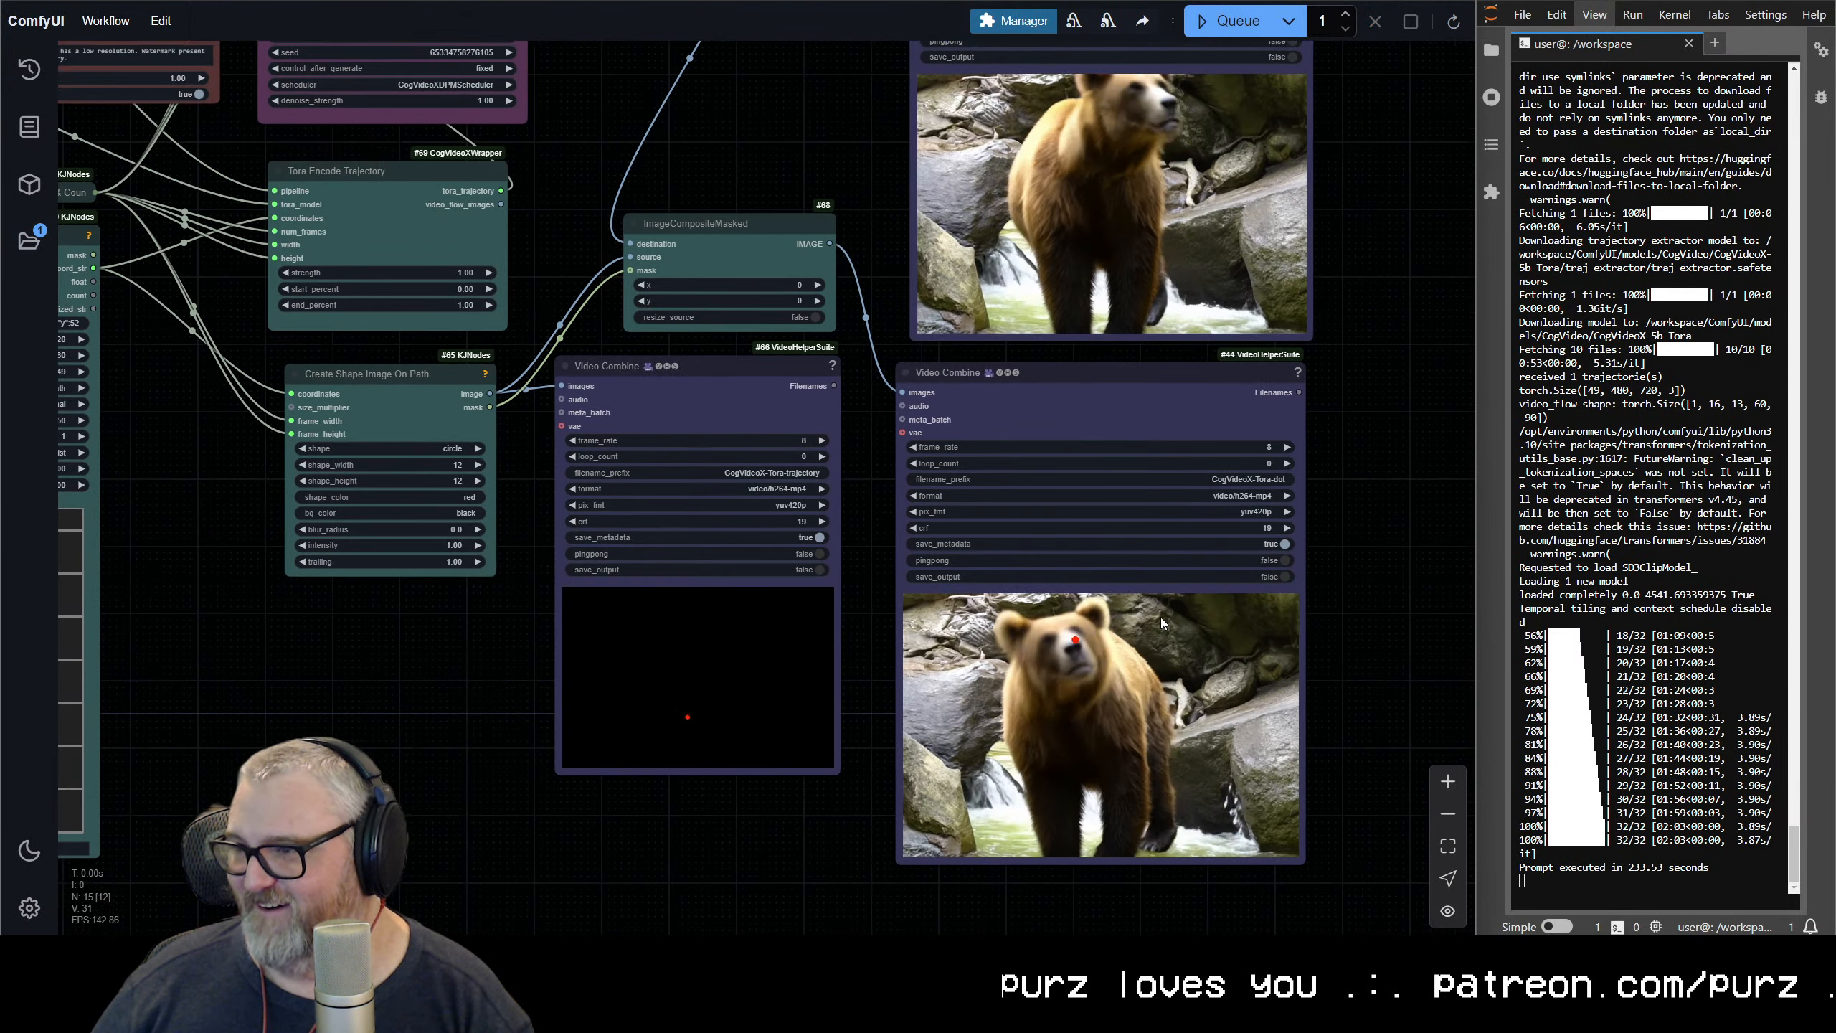
Put the CogVideoX-Tora and CogVideoX-Tora-dot Video Combine nodes side by side and move both beside the trajectory Video Combine
scroll(1105, 551, "down", 2)
left_click_drag(1095, 546, 911, 722)
left_click_drag(867, 608, 1224, 180)
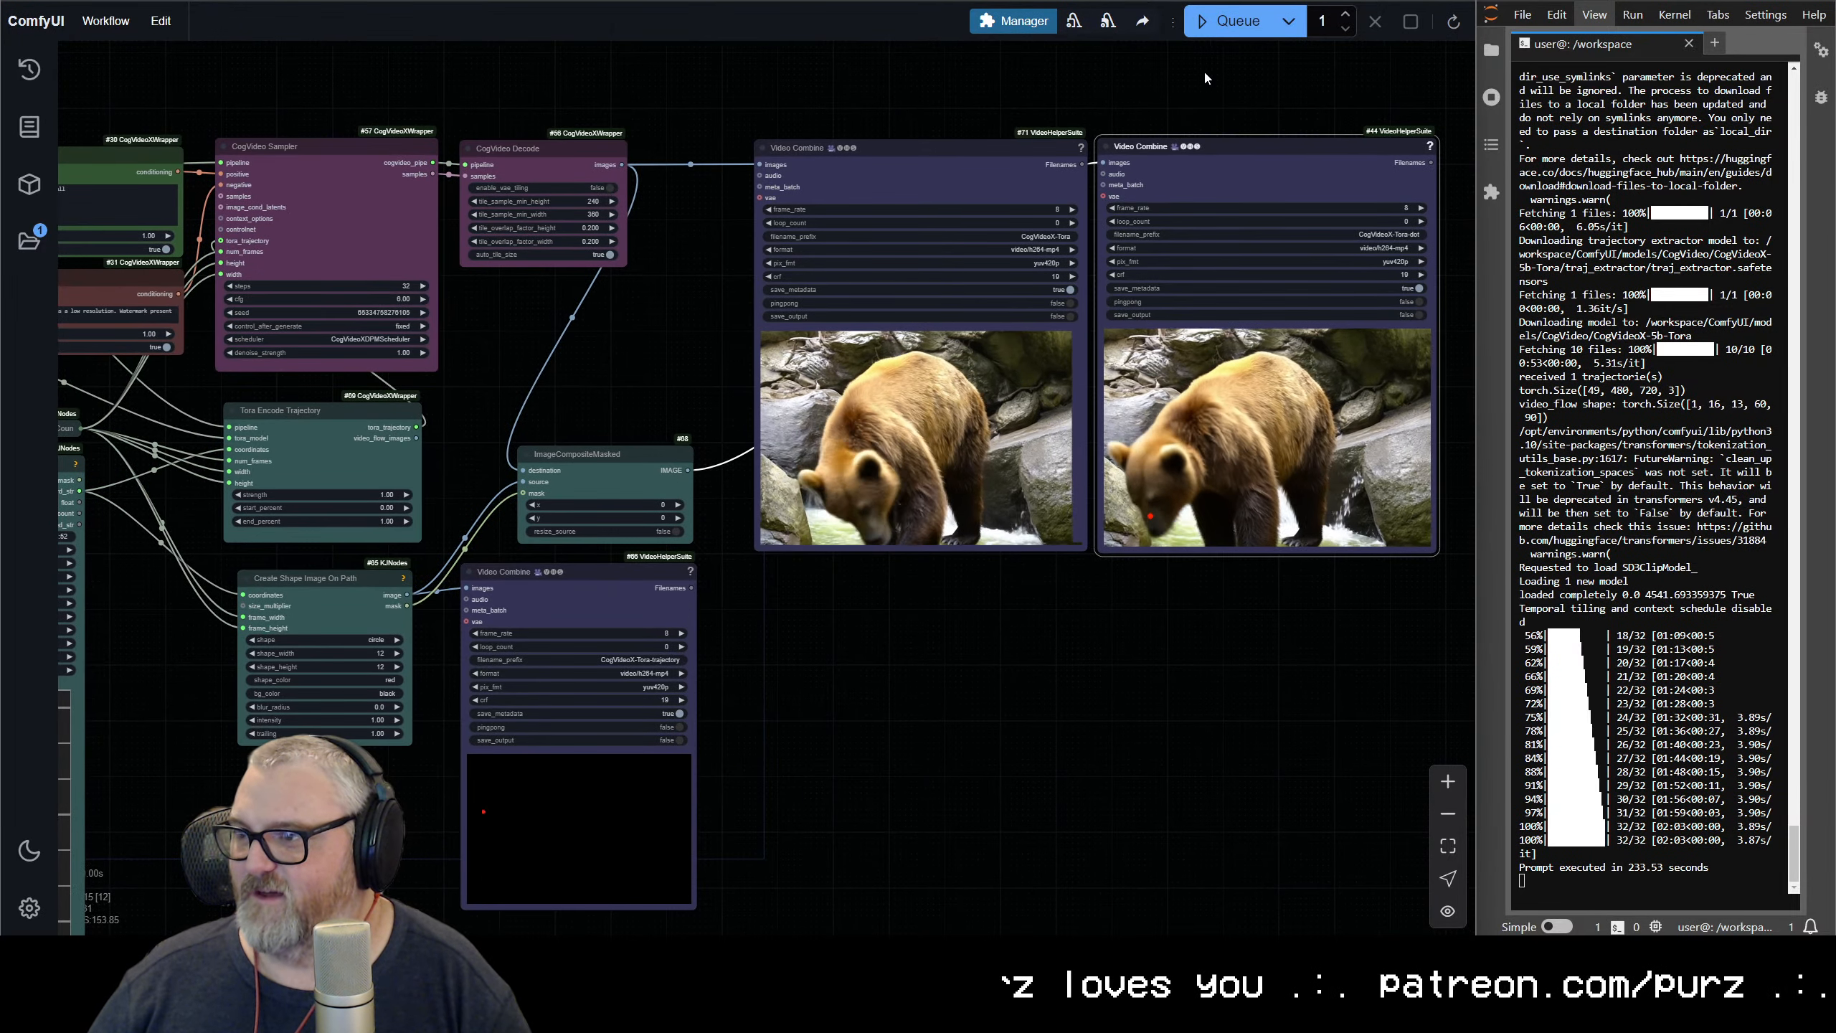
left_click_drag(940, 167, 887, 507)
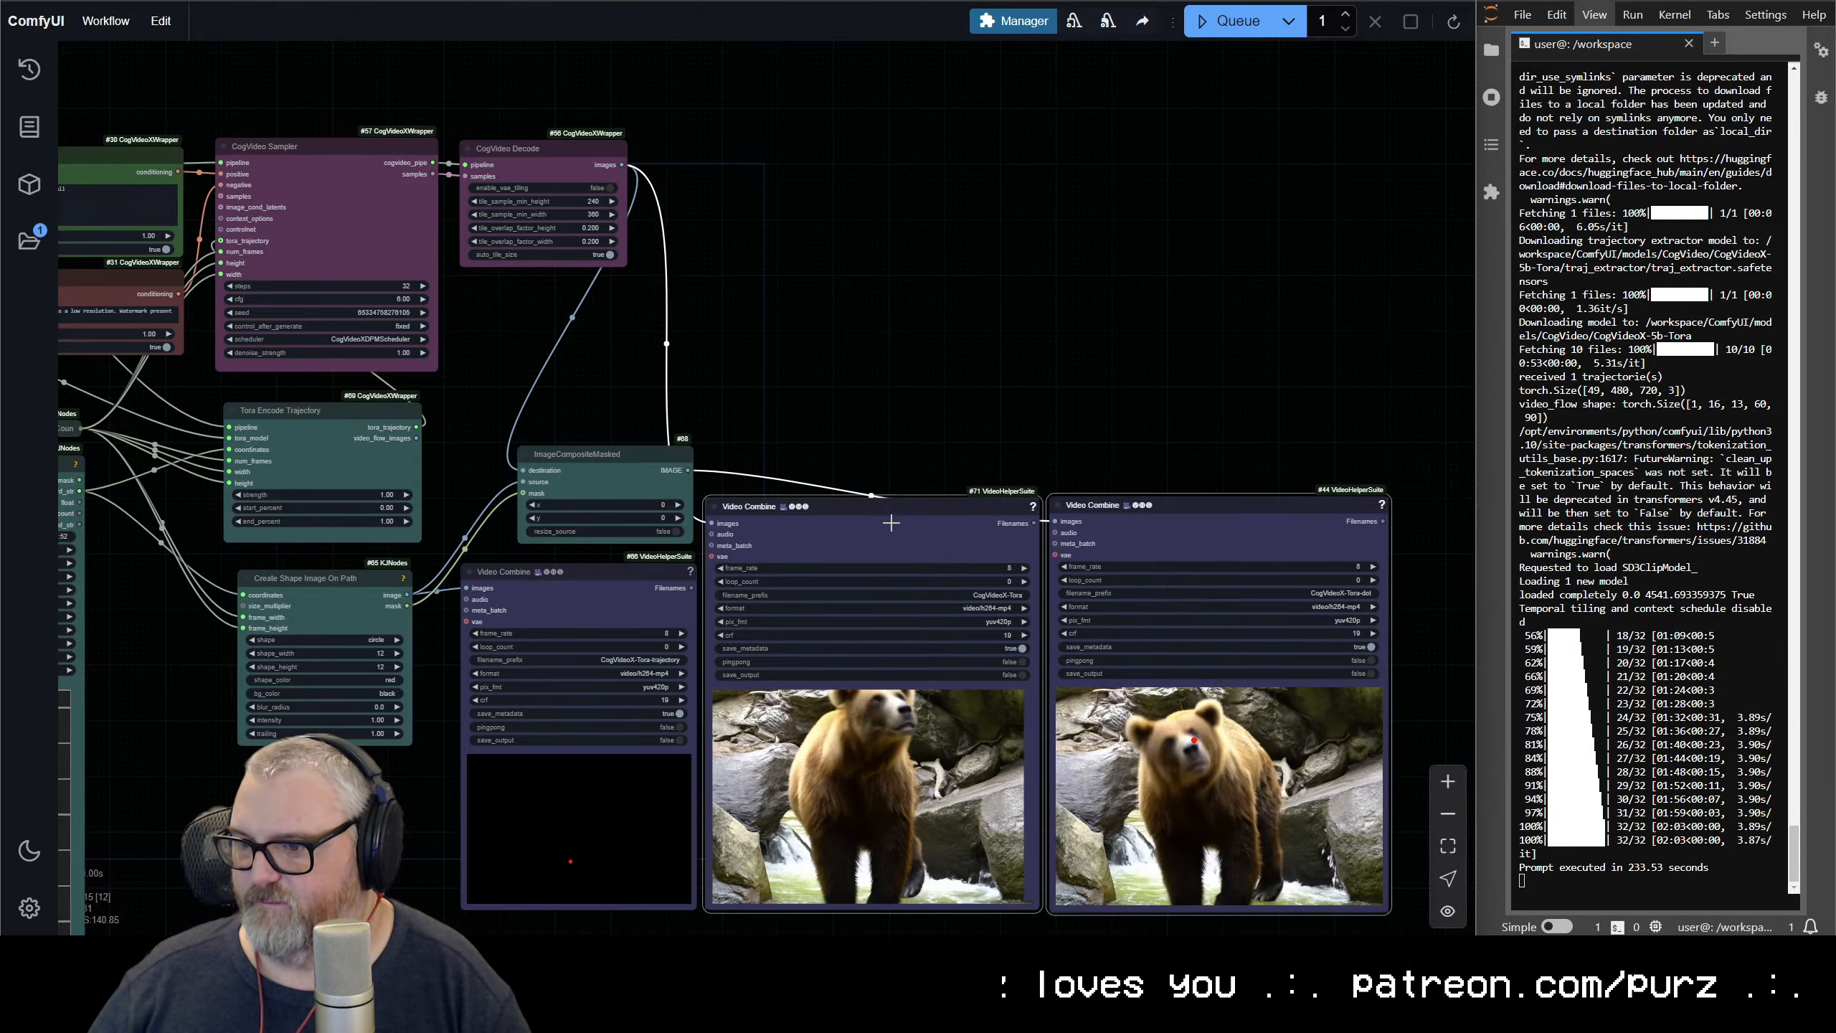
Sync the video previews from the CogVideoX-Tora Video Combine to compare the bear's motion with the red dot's path
scroll(889, 398, "up", 3)
left_click_drag(890, 398, 756, 49)
scroll(736, 82, "up", 1)
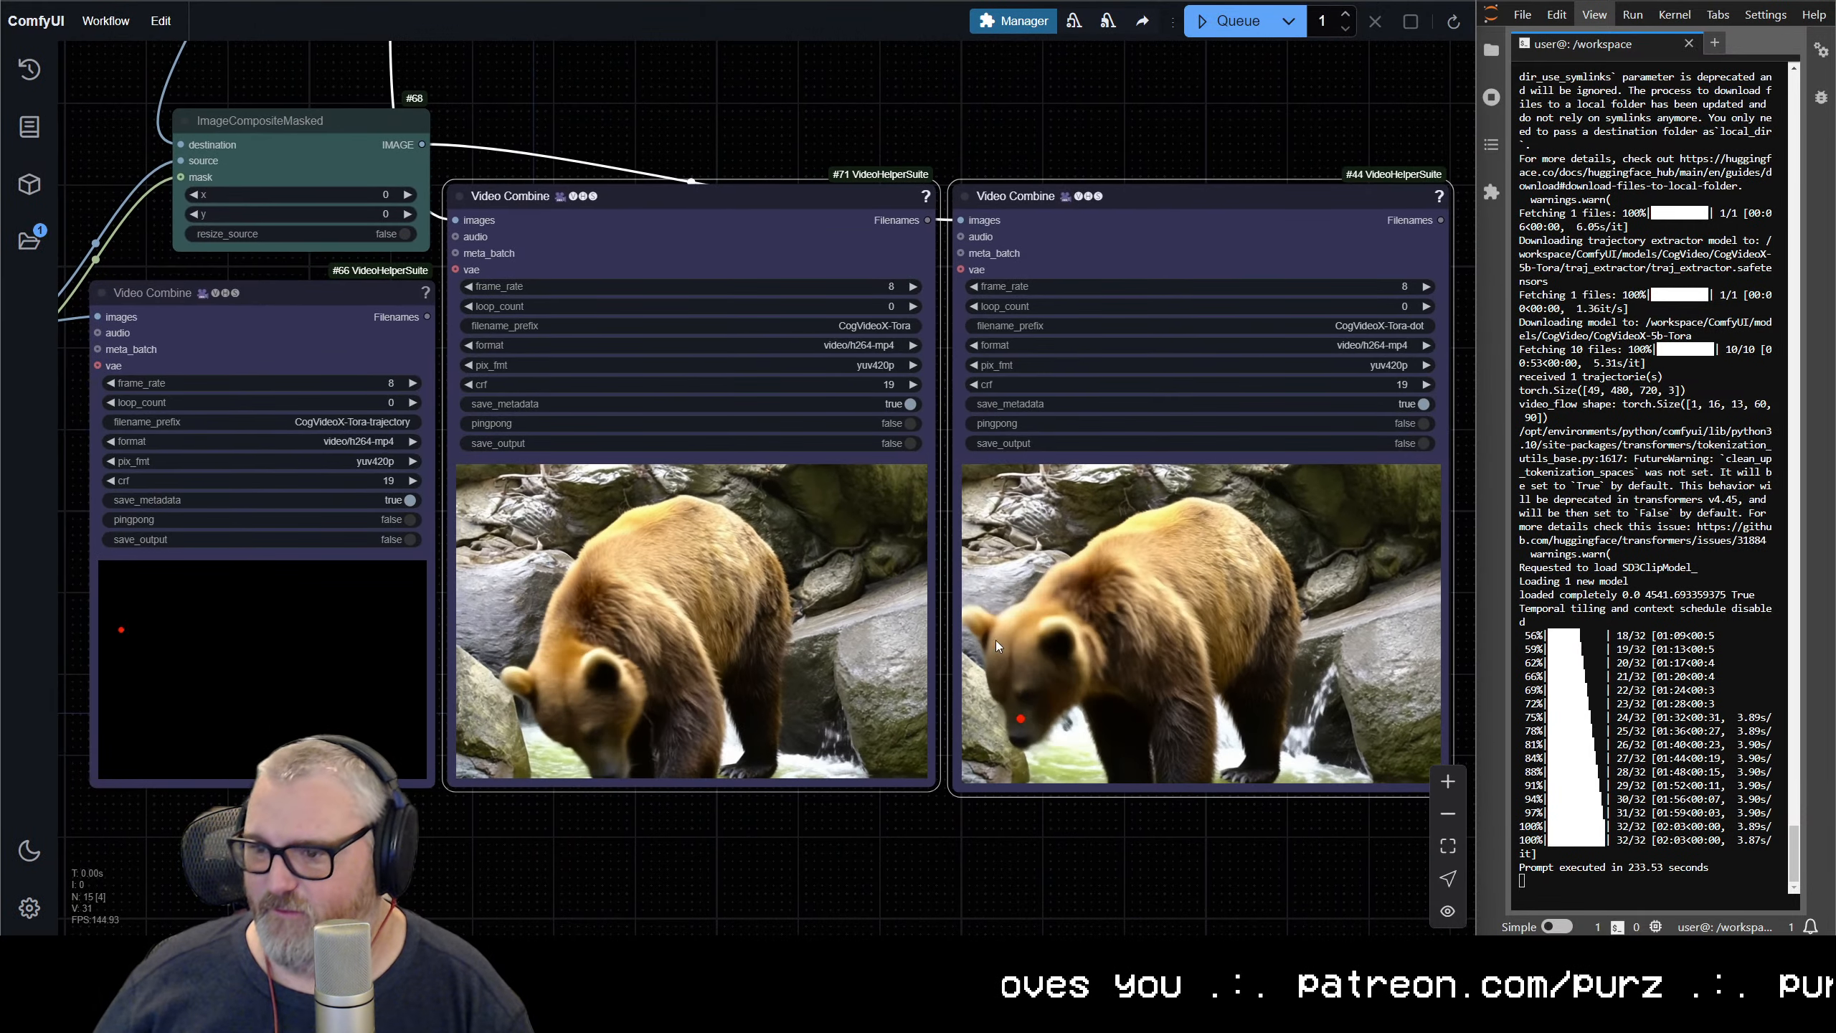
right_click(697, 374)
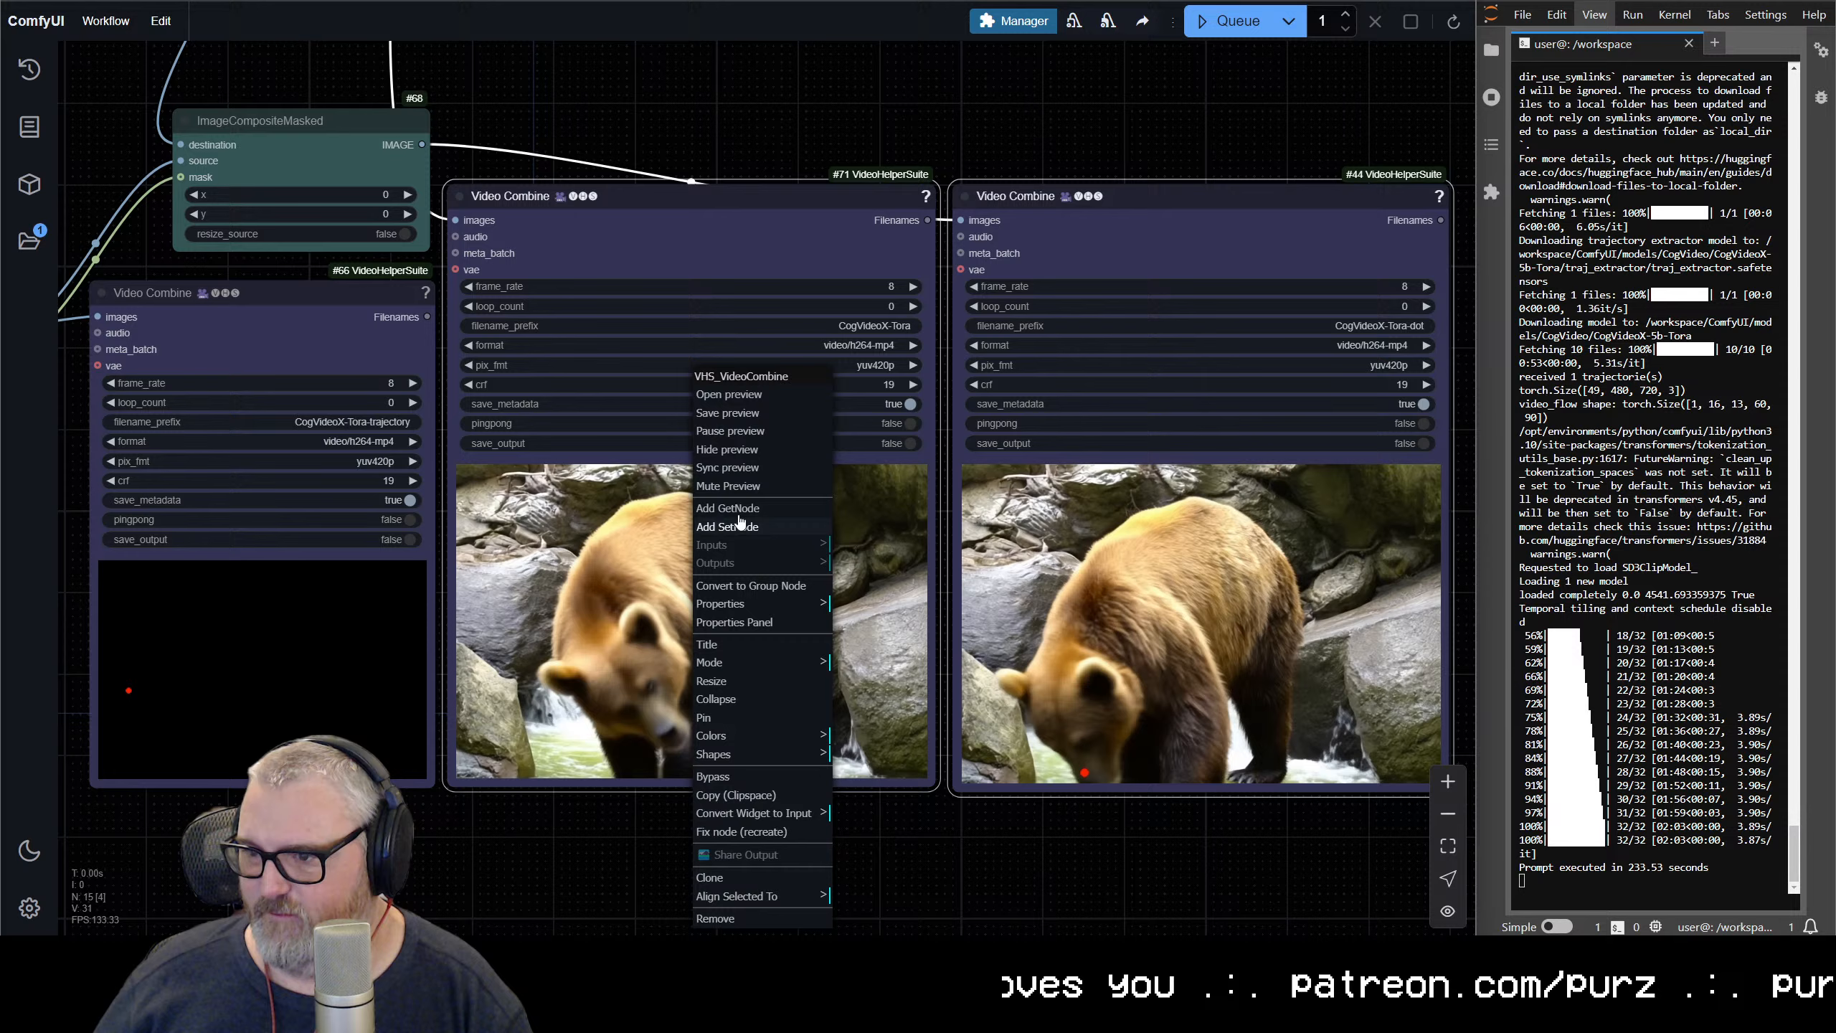
left_click(721, 467)
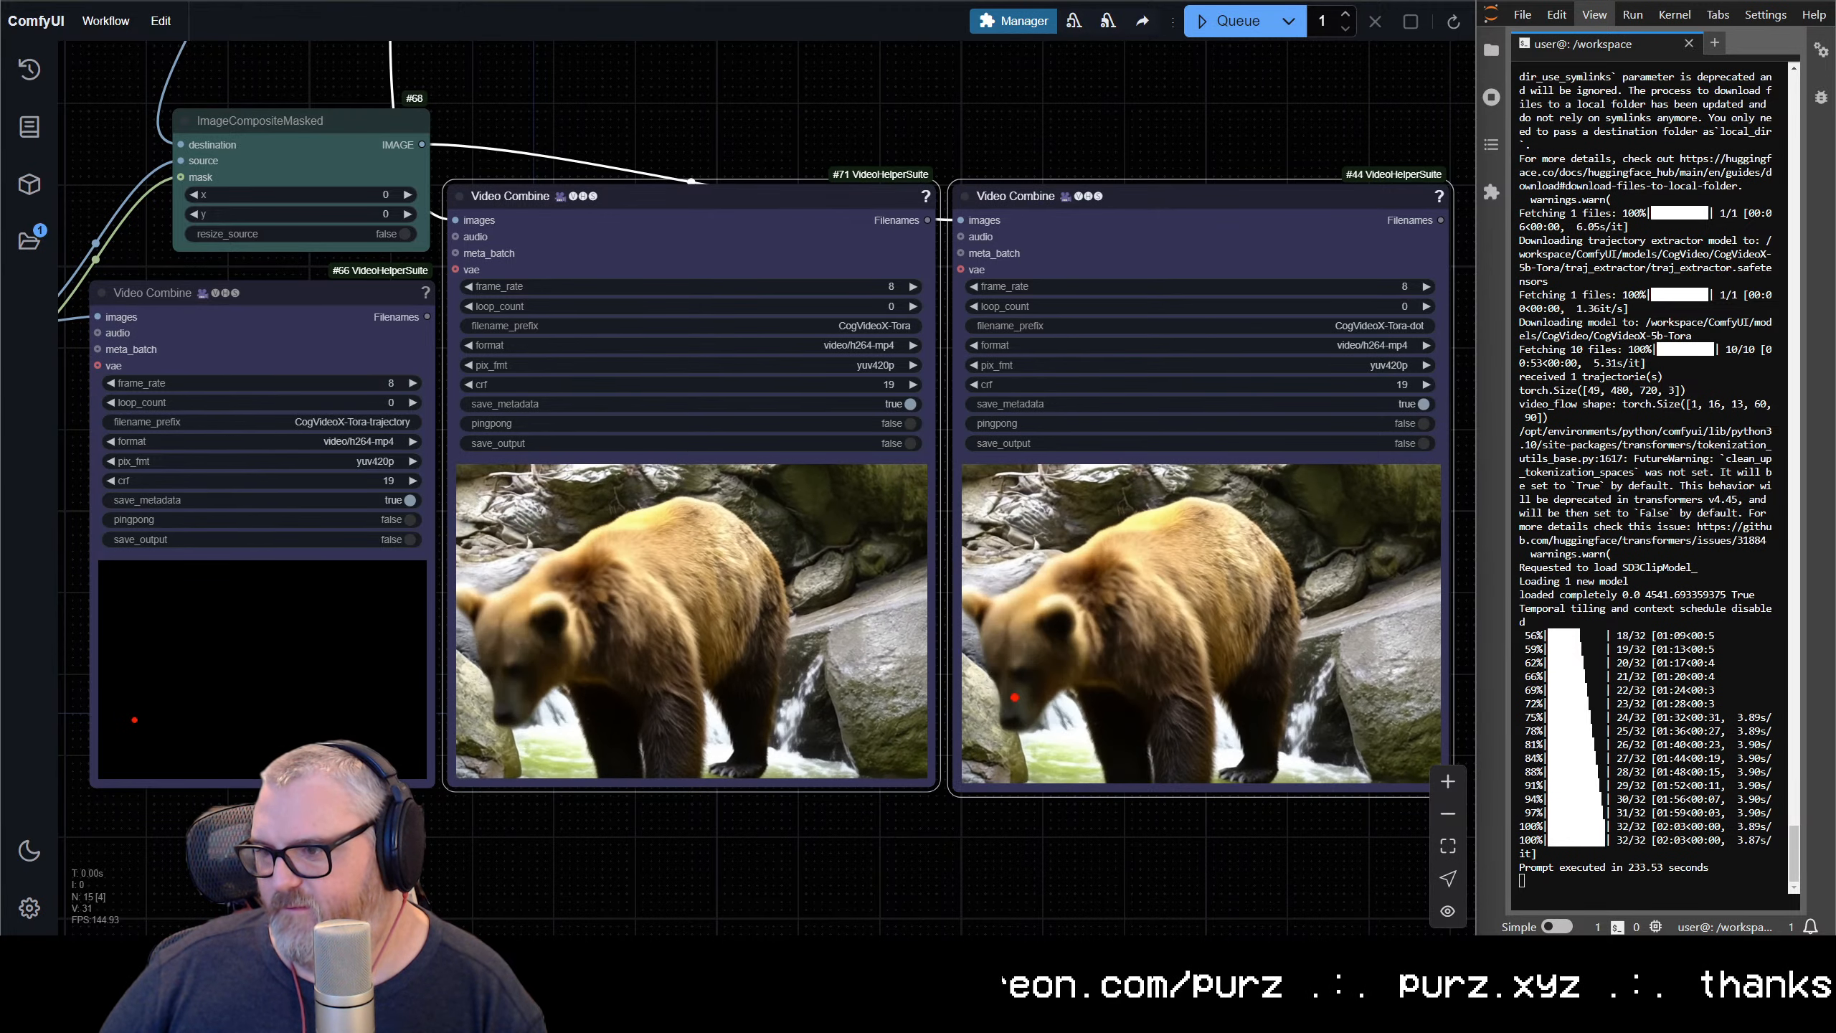
scroll(705, 611, "down", 7)
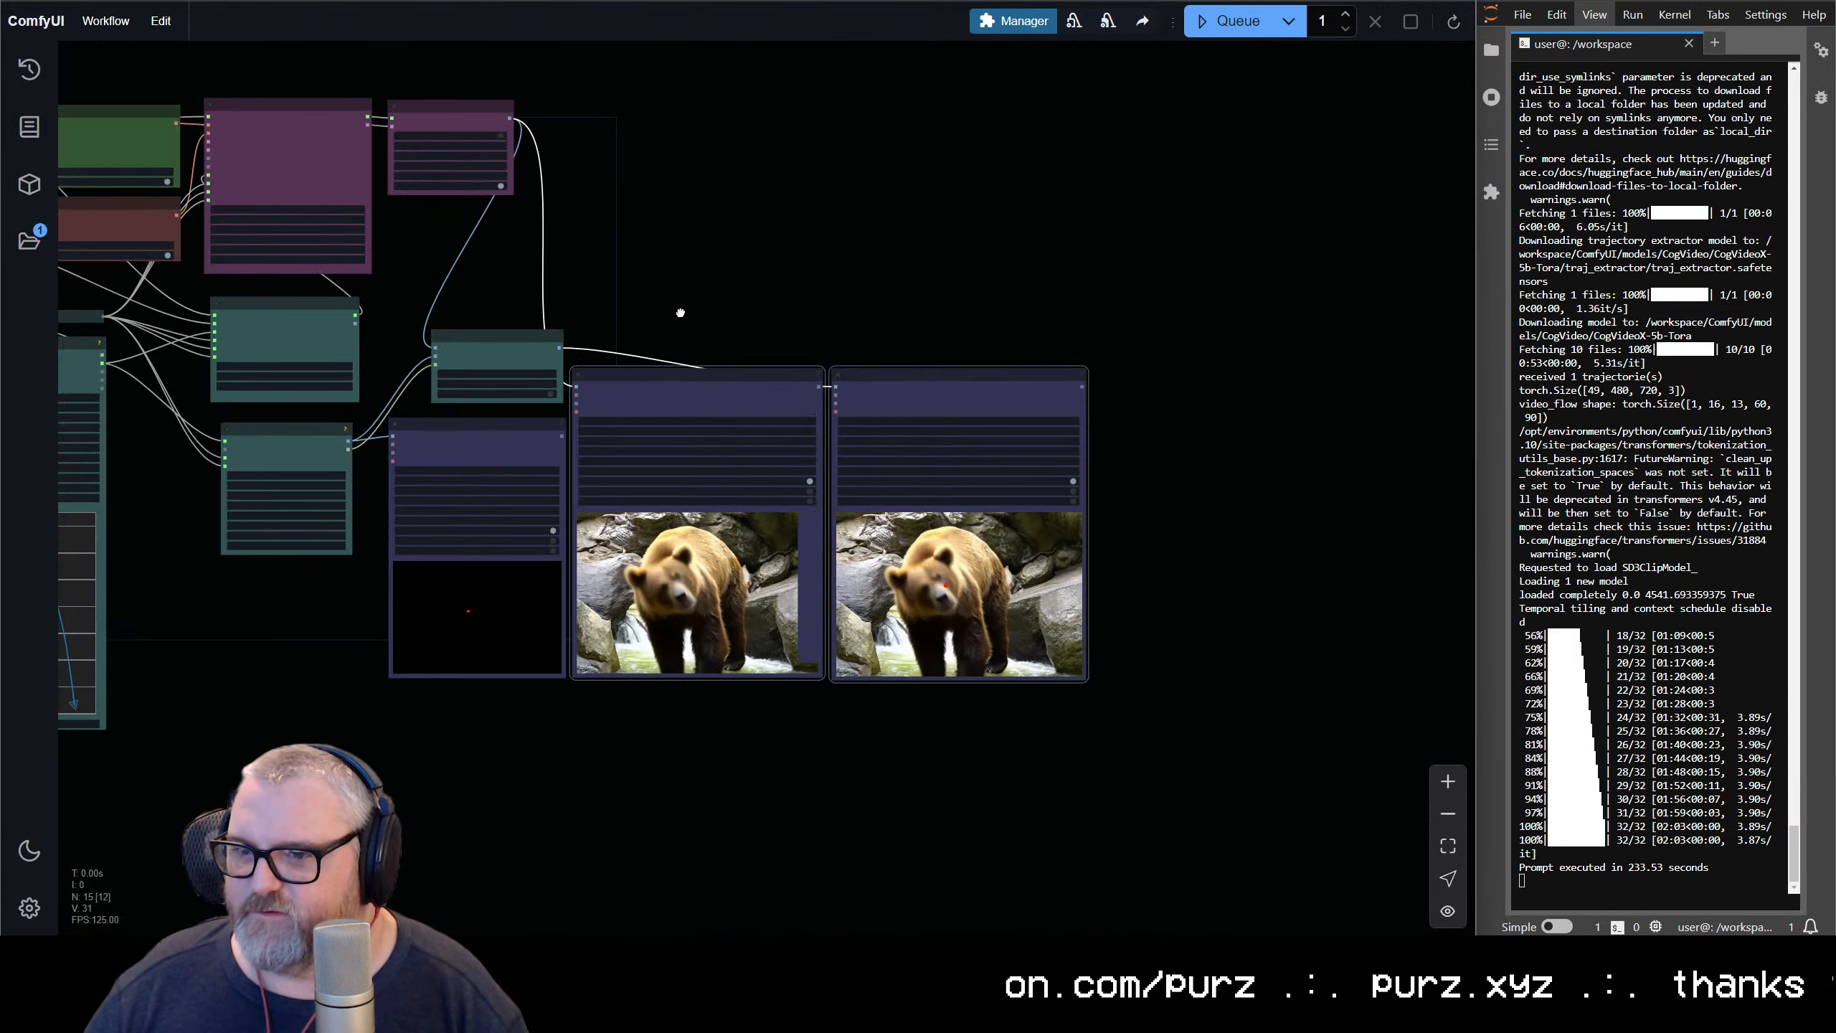
Move the Spline Editor's control points to turn the S-shaped trajectory into a loop that ends towards the canvas's right side
left_click_drag(680, 312, 1196, 214)
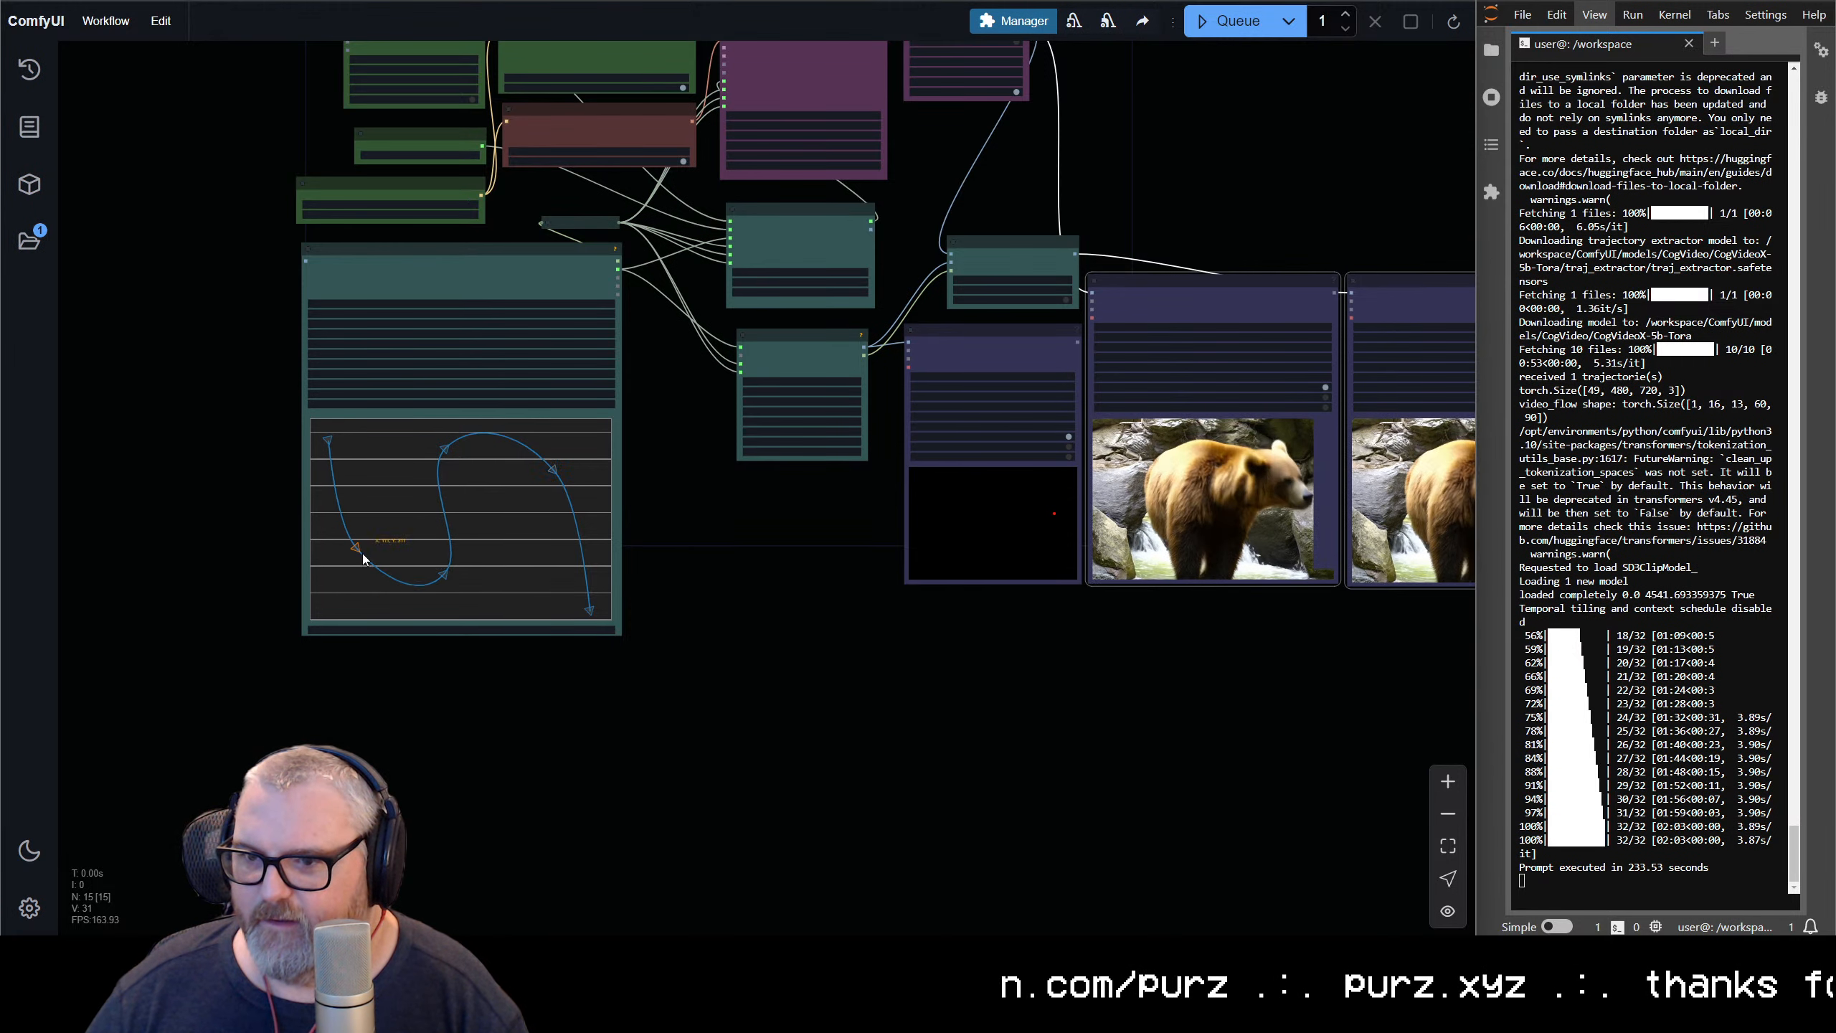
left_click_drag(363, 553, 358, 550)
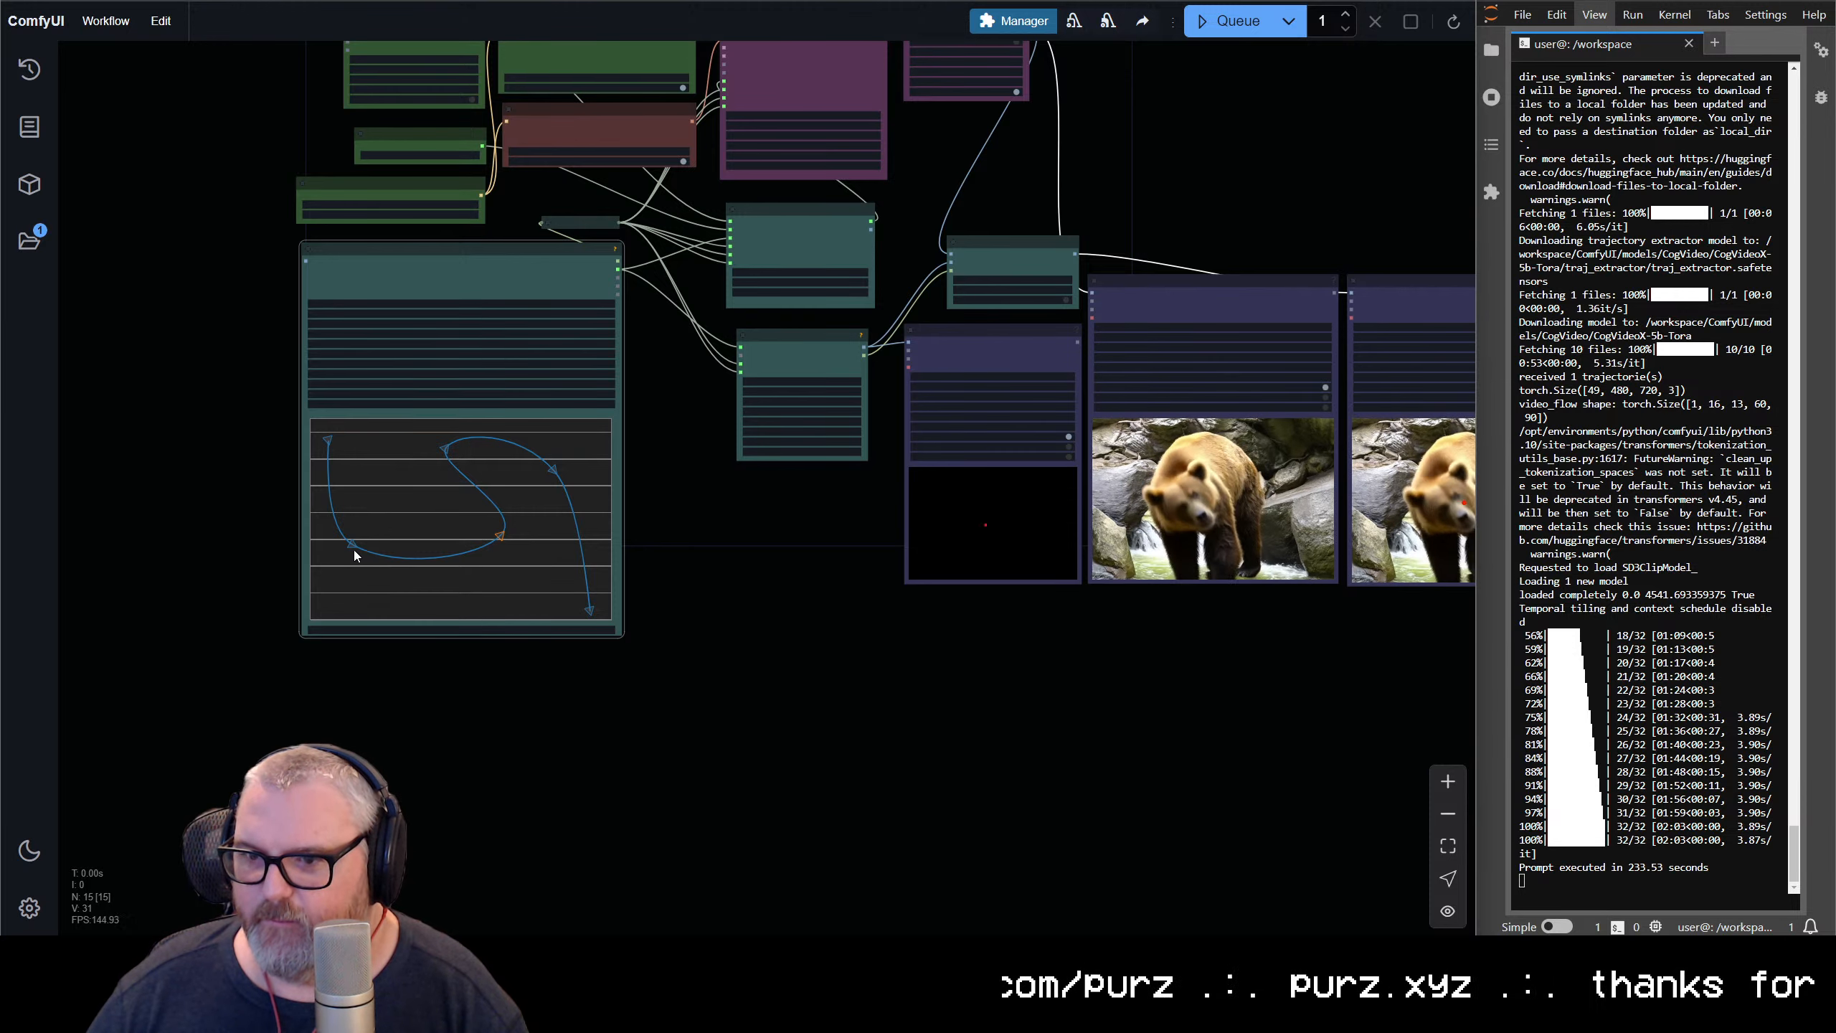
left_click_drag(354, 542, 408, 593)
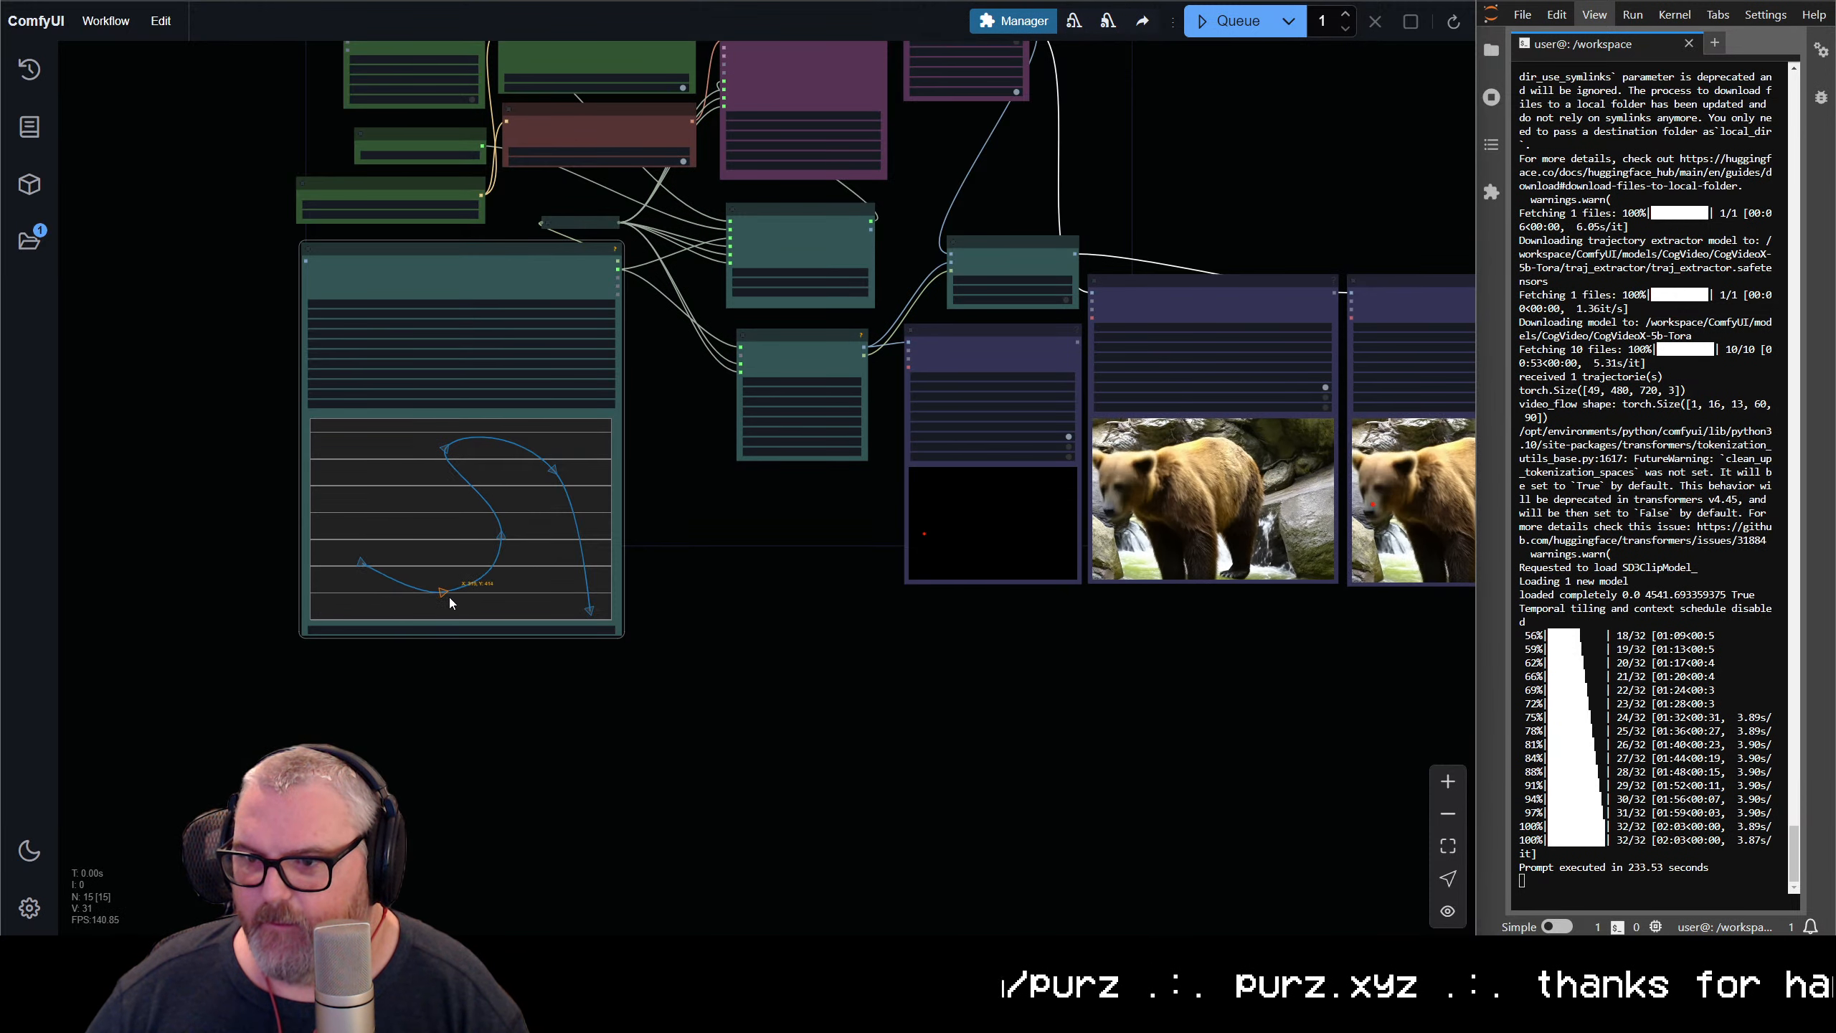
left_click_drag(491, 528, 456, 518)
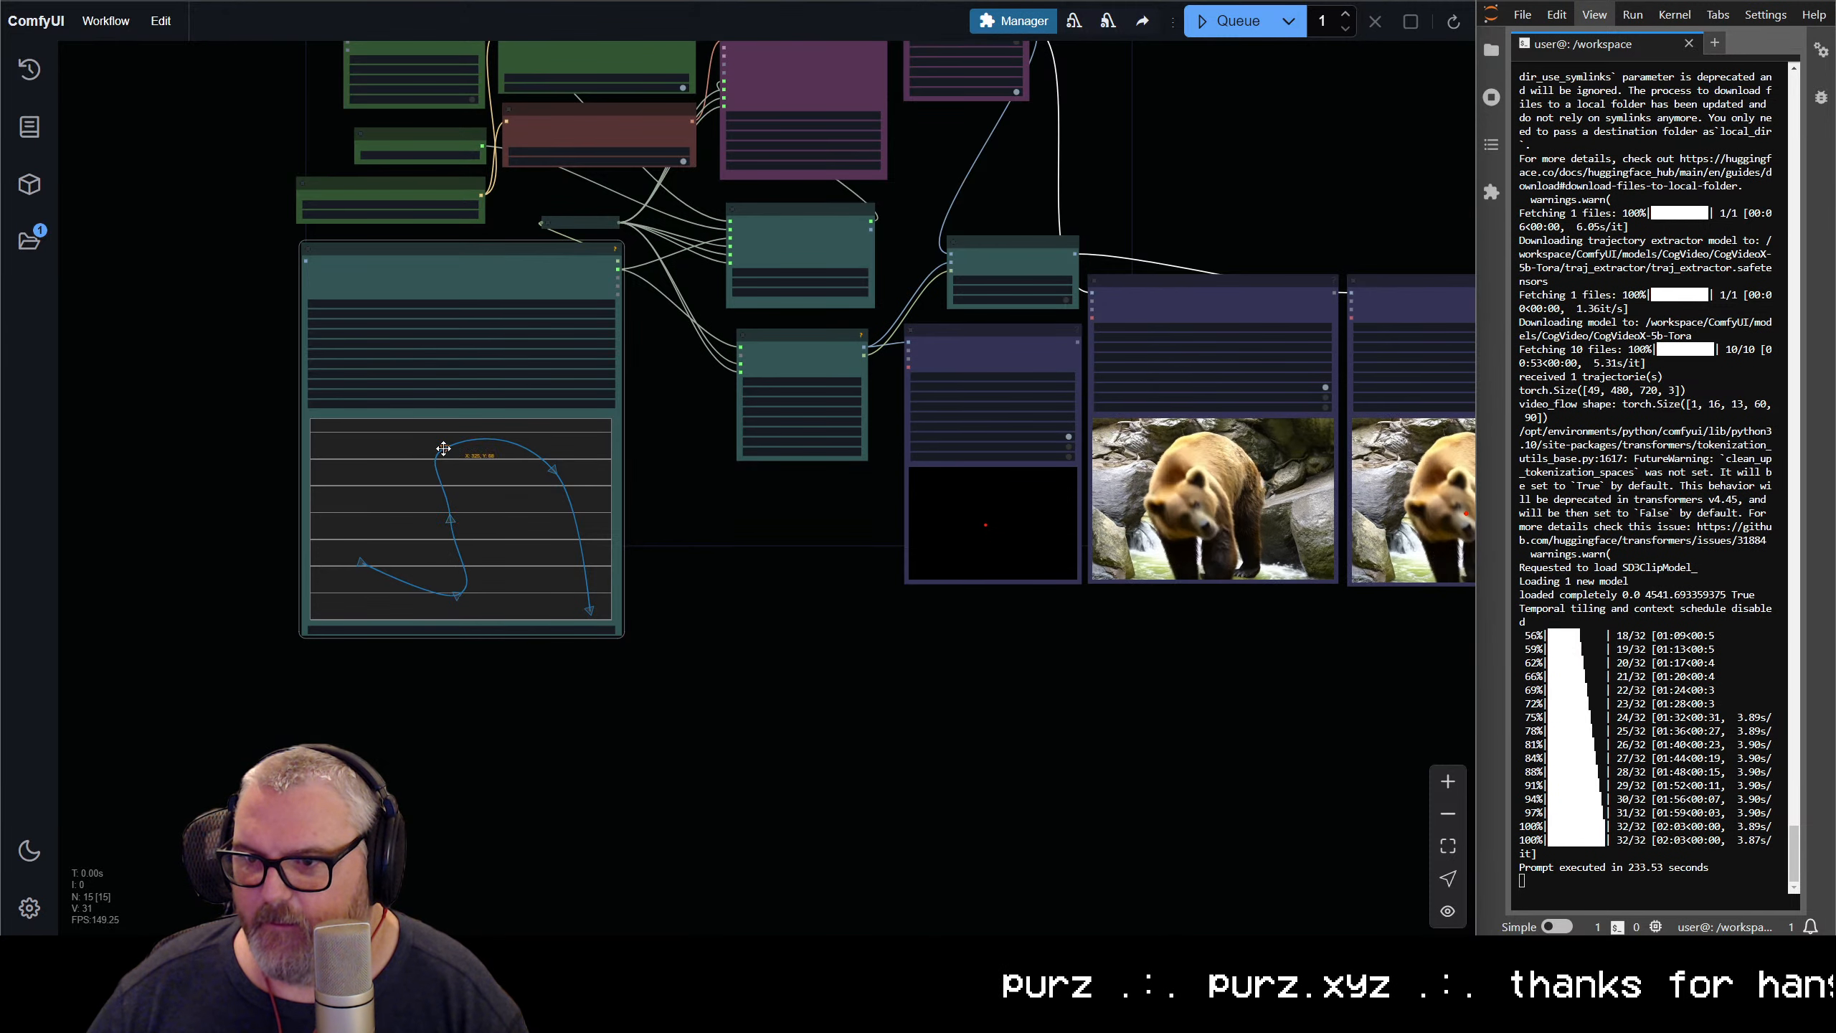
left_click_drag(446, 450, 379, 497)
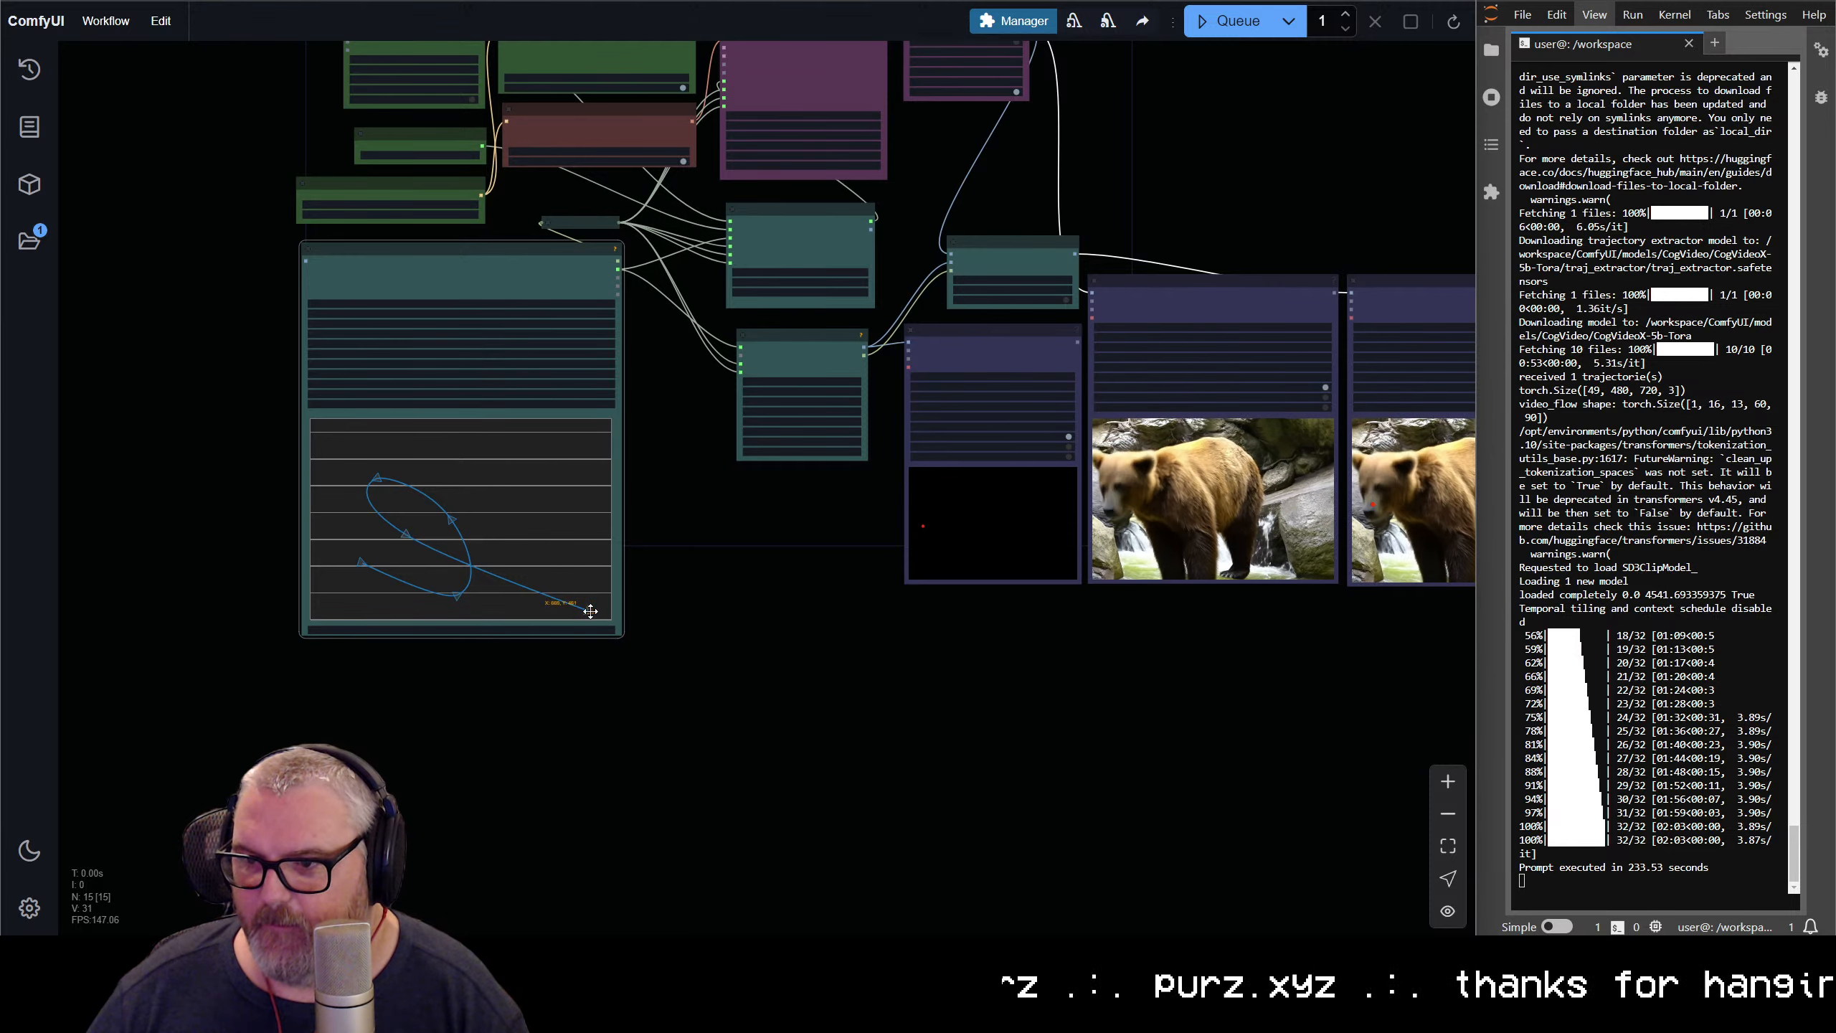
left_click_drag(589, 612, 565, 549)
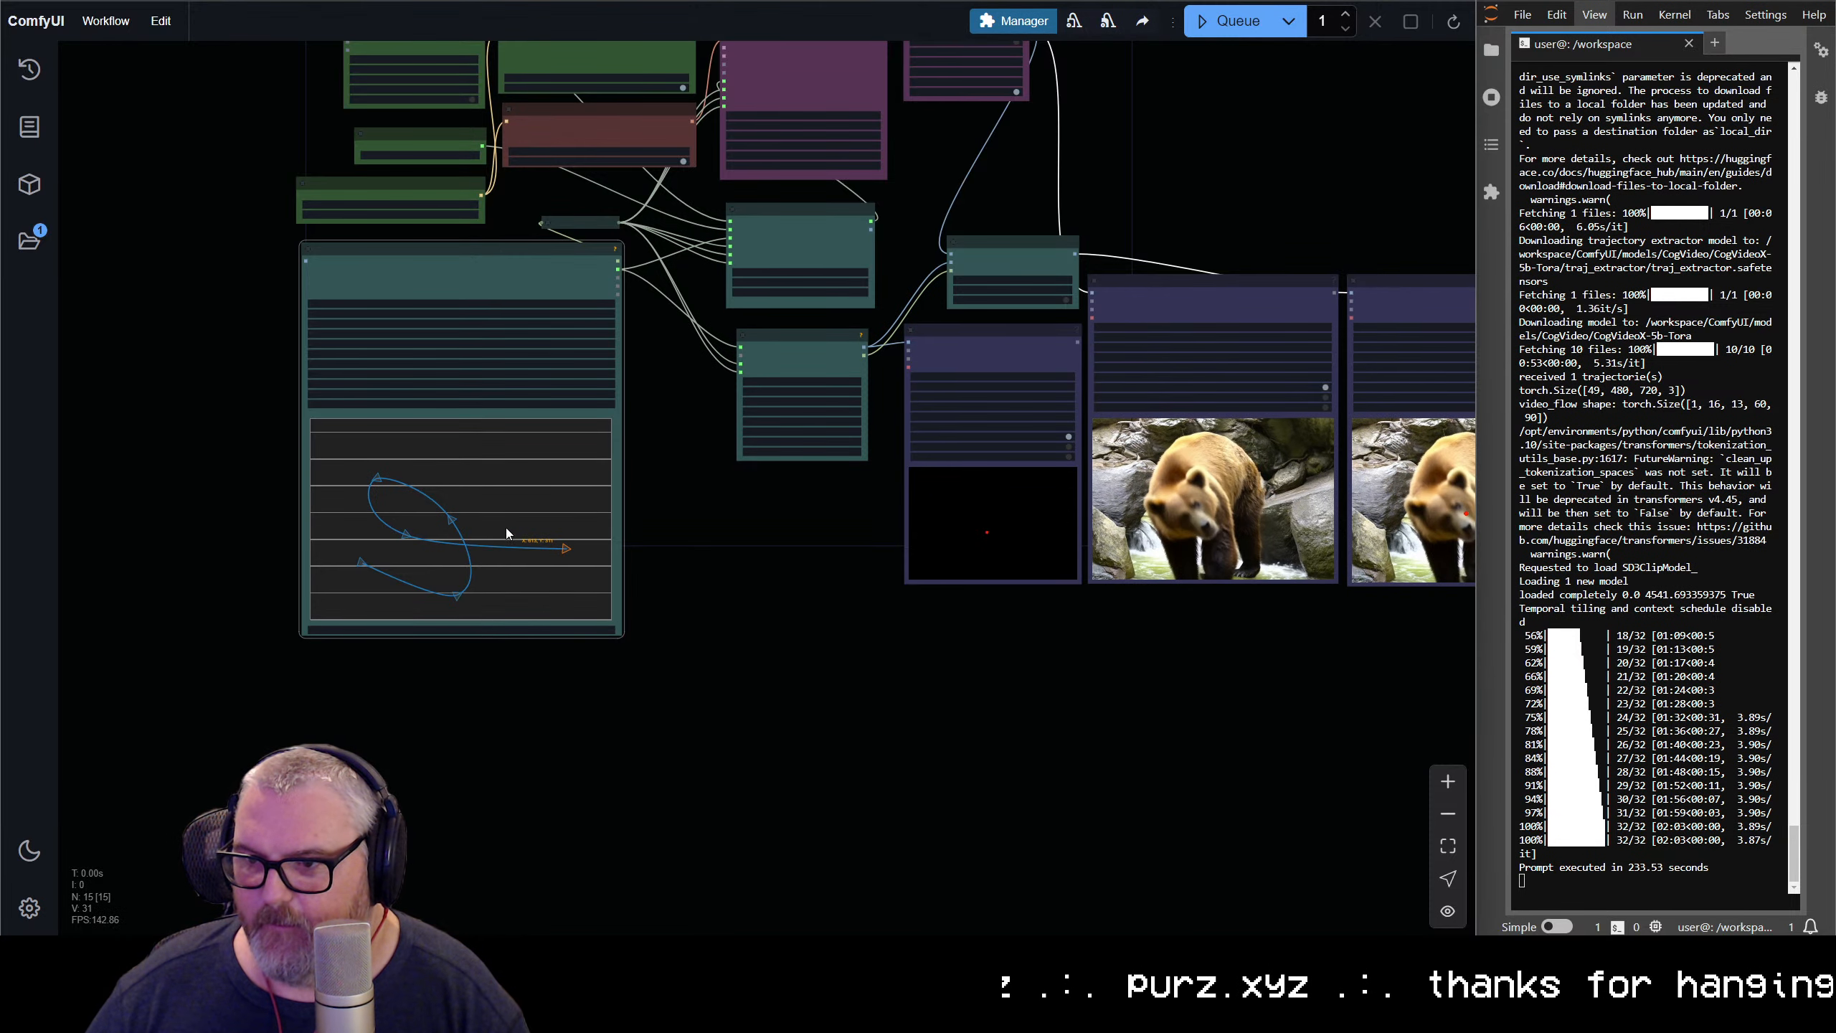
Widen and round the spline's loop, raise its end point, place its upper-left point at about X 153, Y 156, and move its start point up and left
scroll(504, 528, "up", 5)
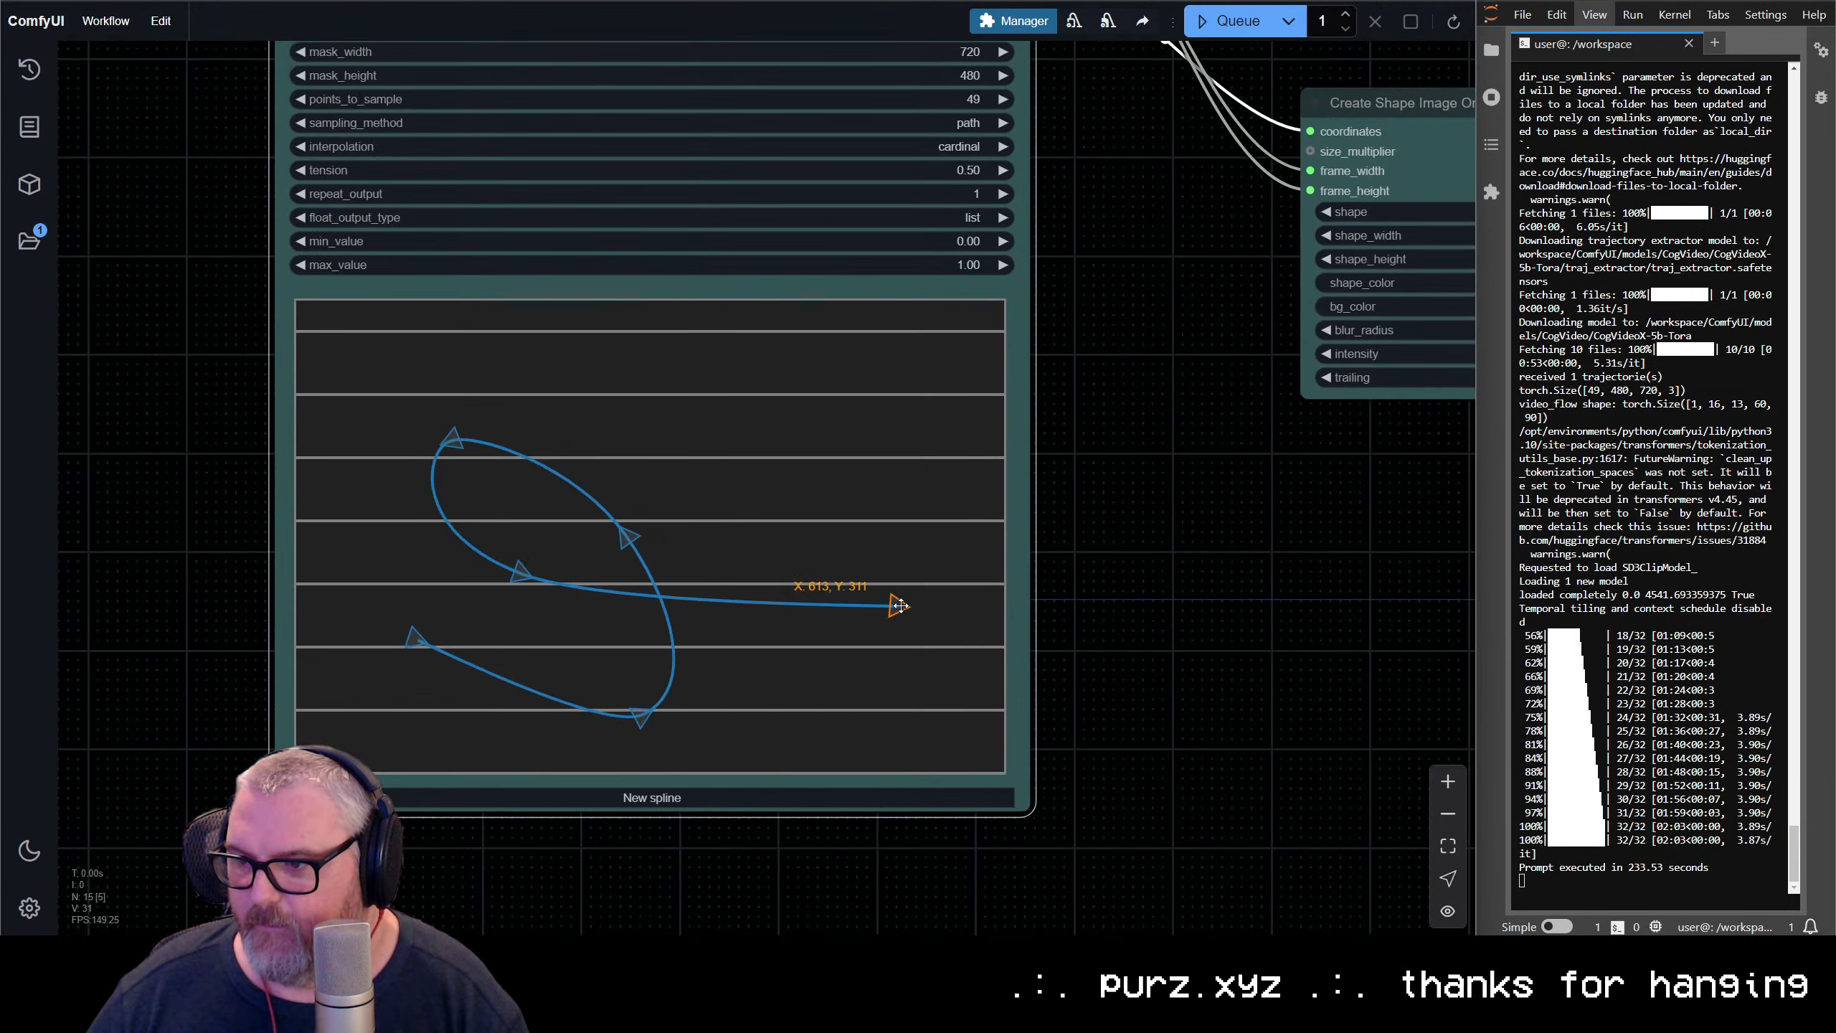
left_click_drag(896, 610, 923, 480)
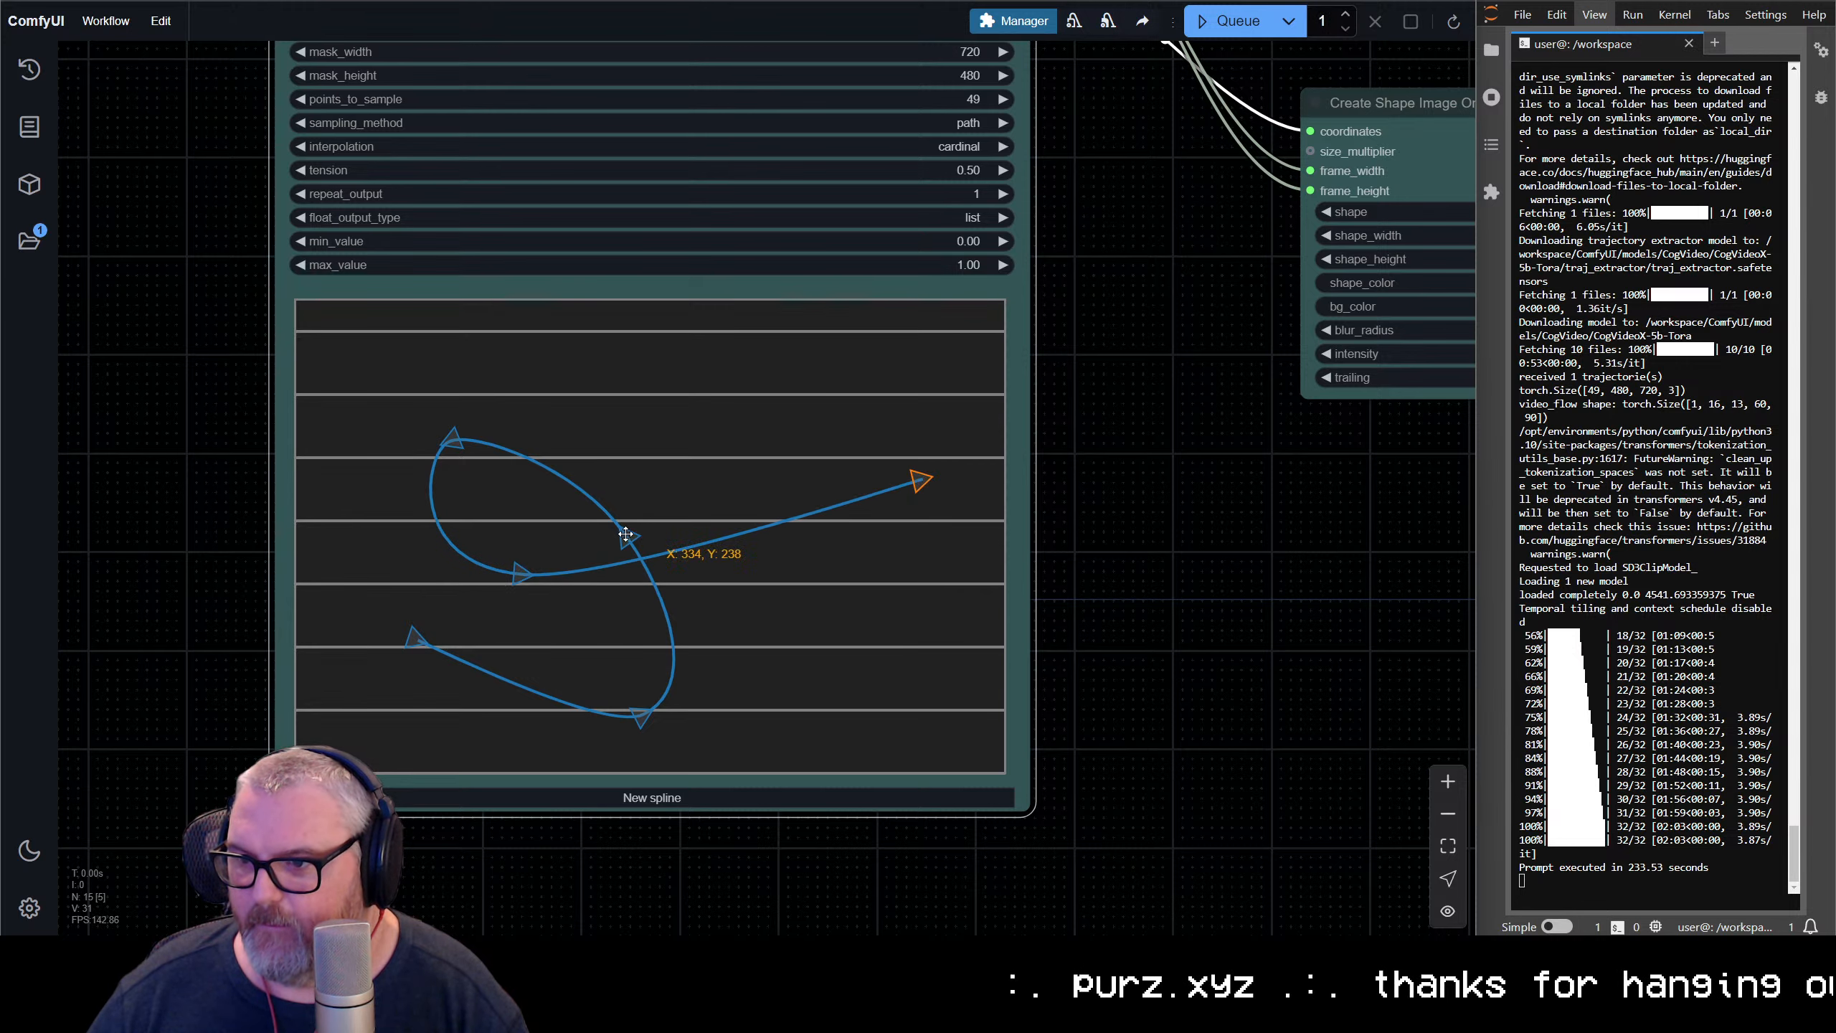
left_click_drag(626, 533, 697, 503)
left_click_drag(521, 575, 572, 606)
left_click_drag(636, 729, 610, 705)
left_click_drag(454, 436, 447, 453)
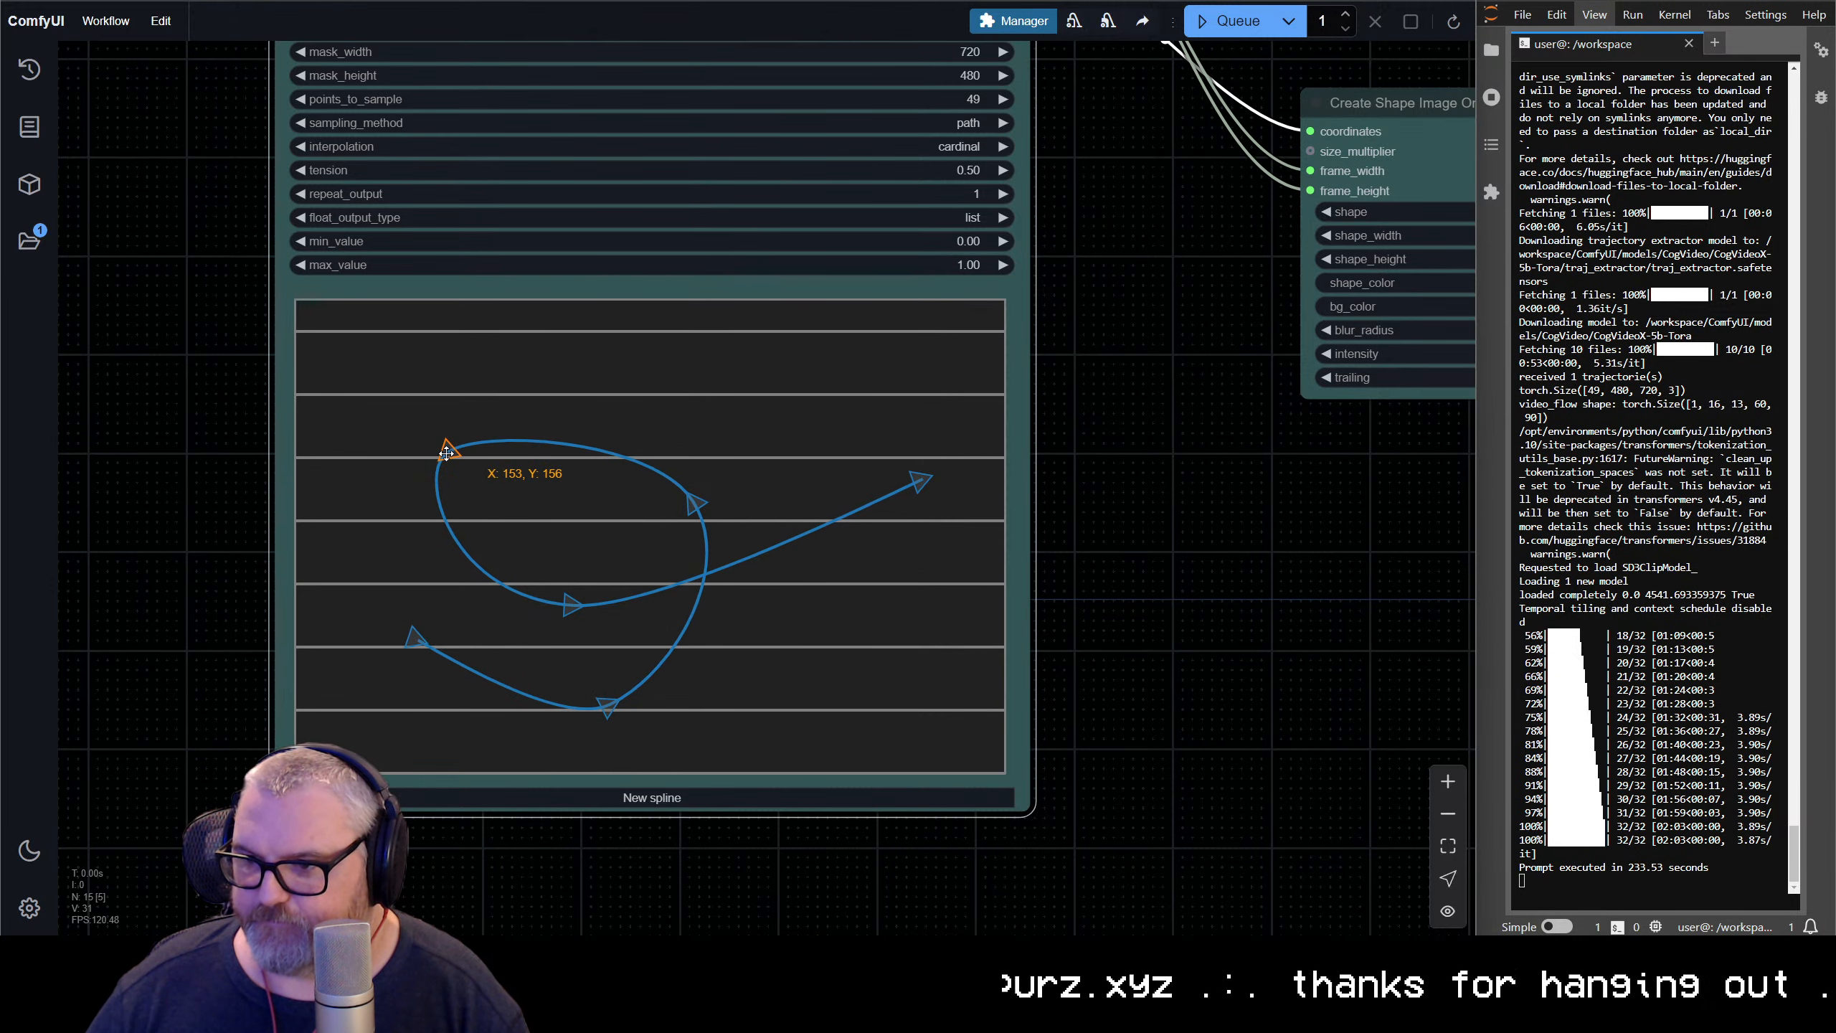
left_click_drag(430, 637, 363, 594)
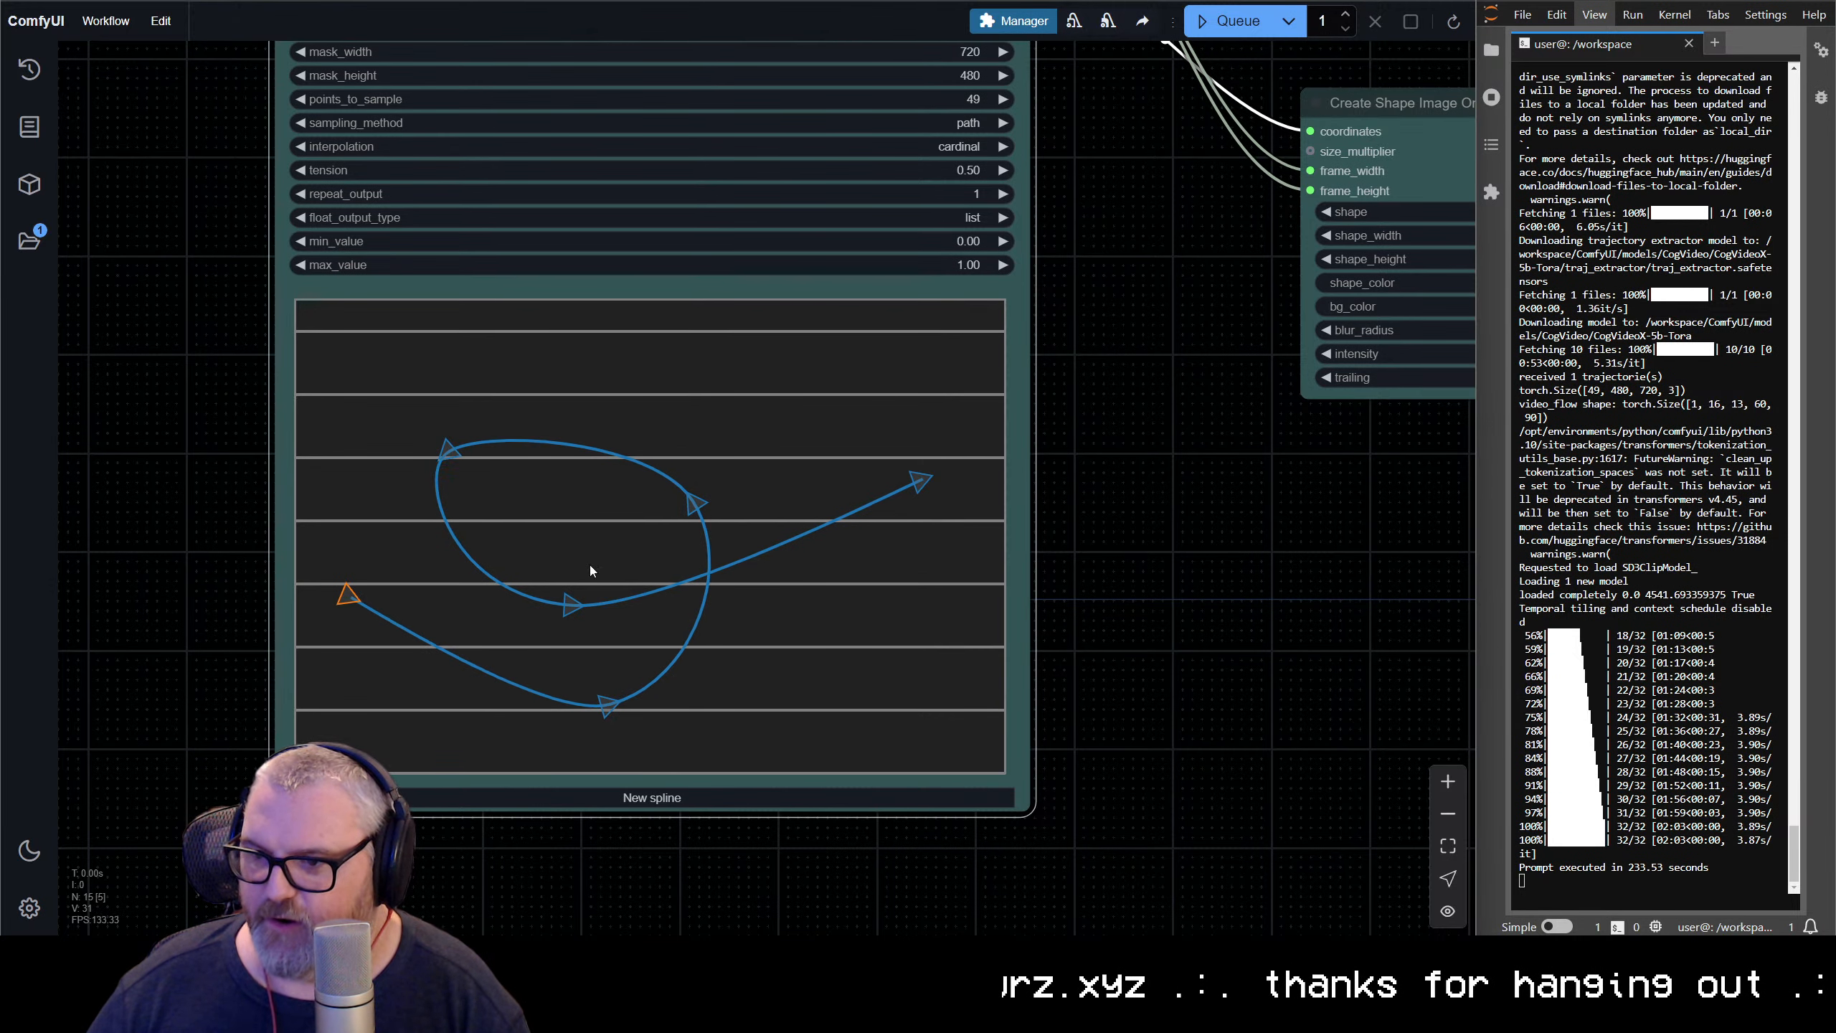
Replace the positive CogVideo TextEncode prompt with a bird flying in front of a beautiful bed of flowers, and queue the workflow
scroll(179, 334, "down", 7)
left_click_drag(179, 335, 457, 876)
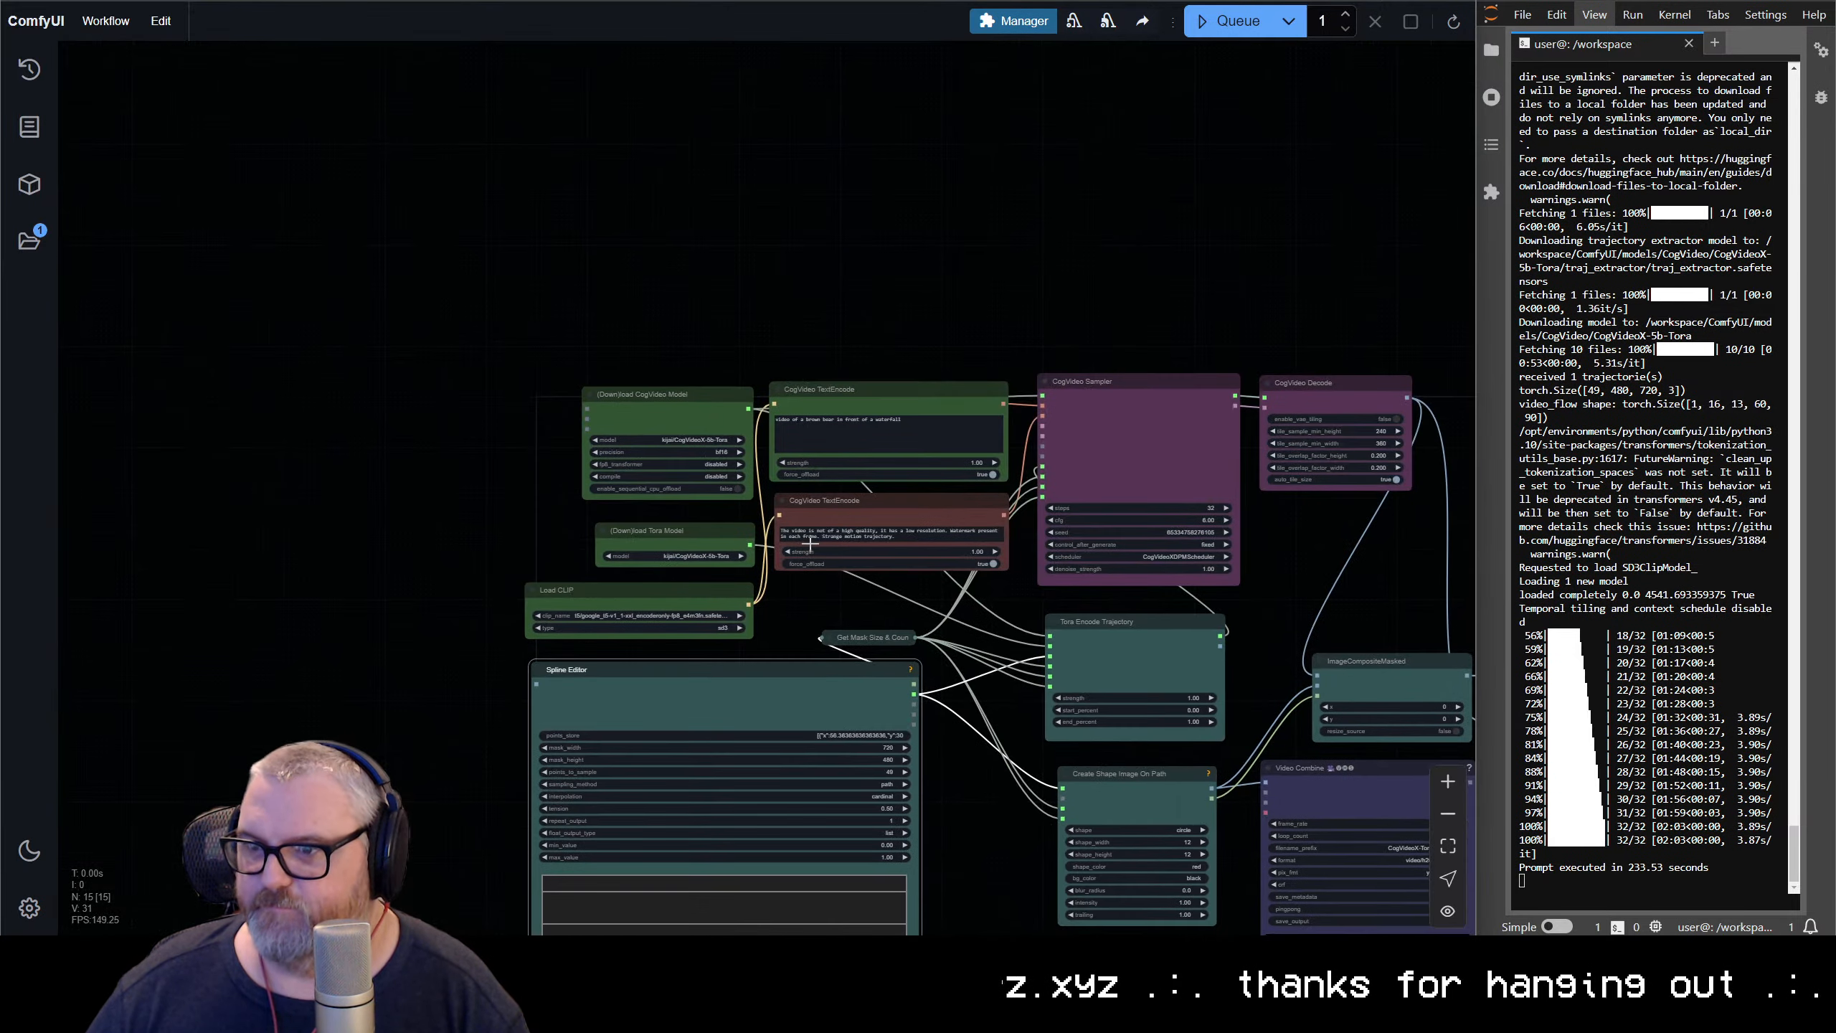
triple_click(882, 438)
type("bird")
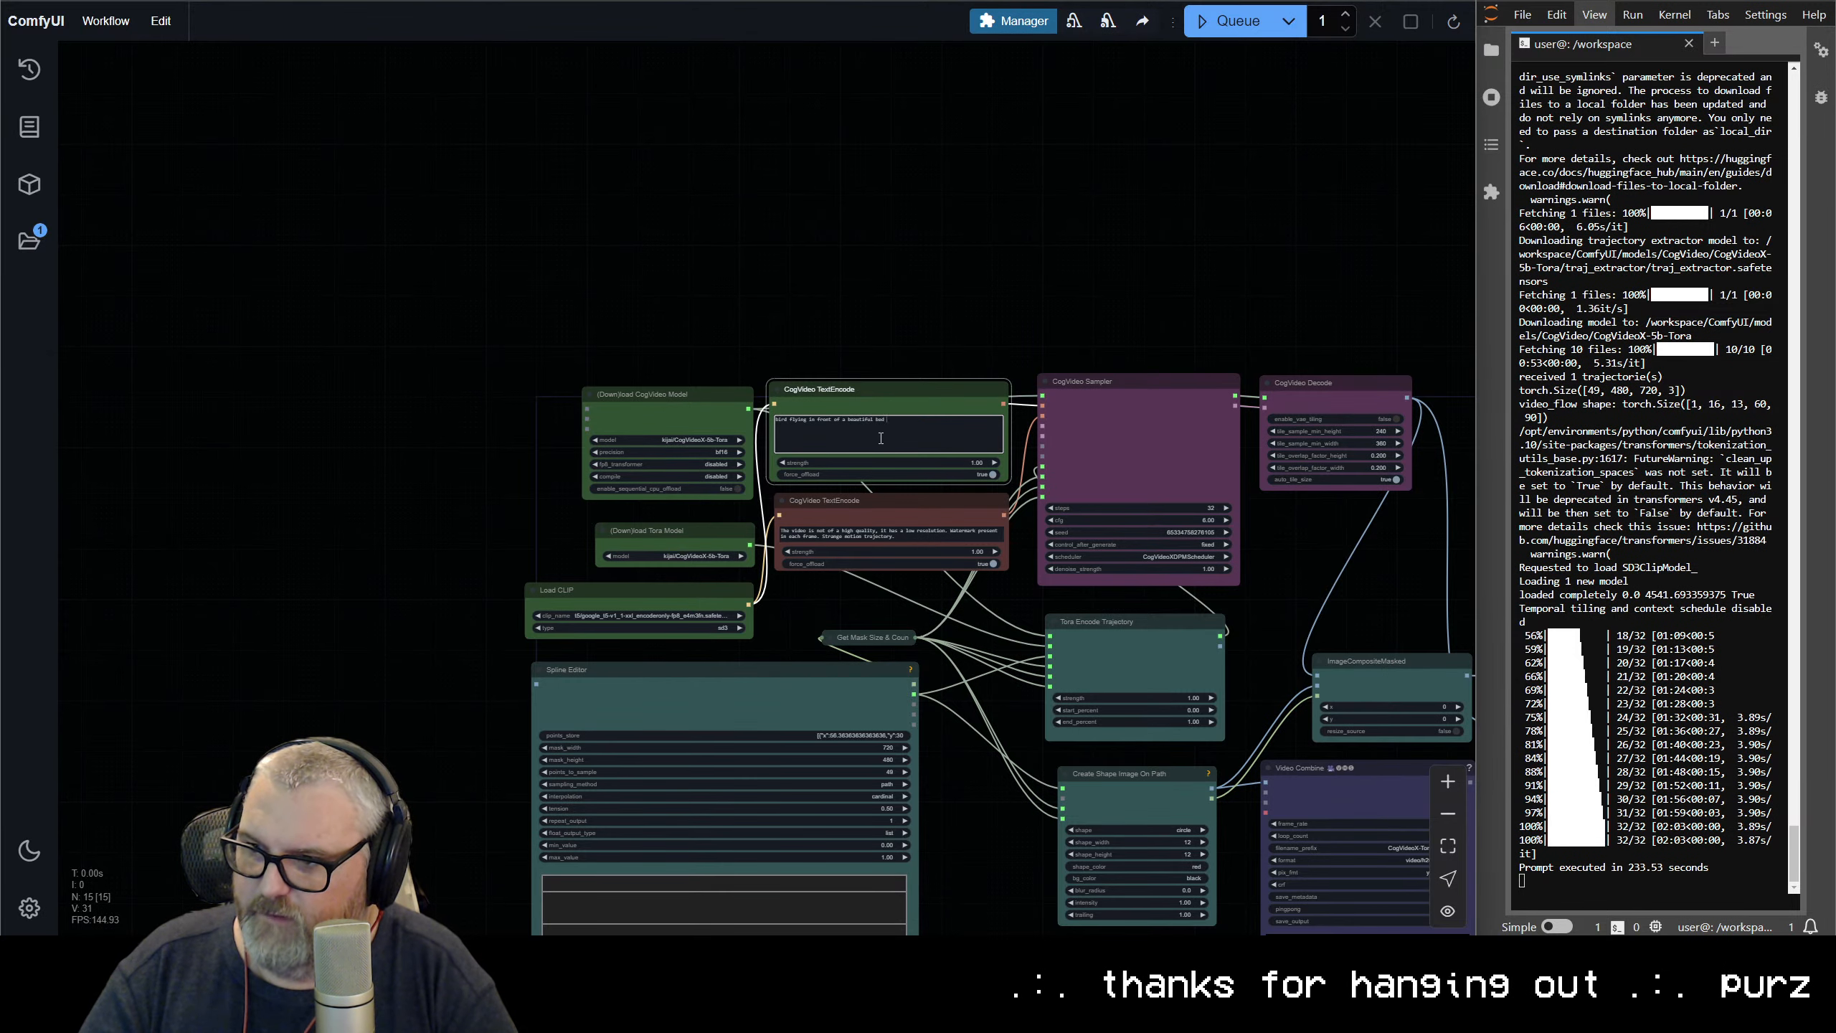
key("ctrl+Return")
Examine the red dot's new path in the trajectory Video Combine preview alongside the sampler and the other Video Combine nodes
scroll(1138, 483, "down", 2)
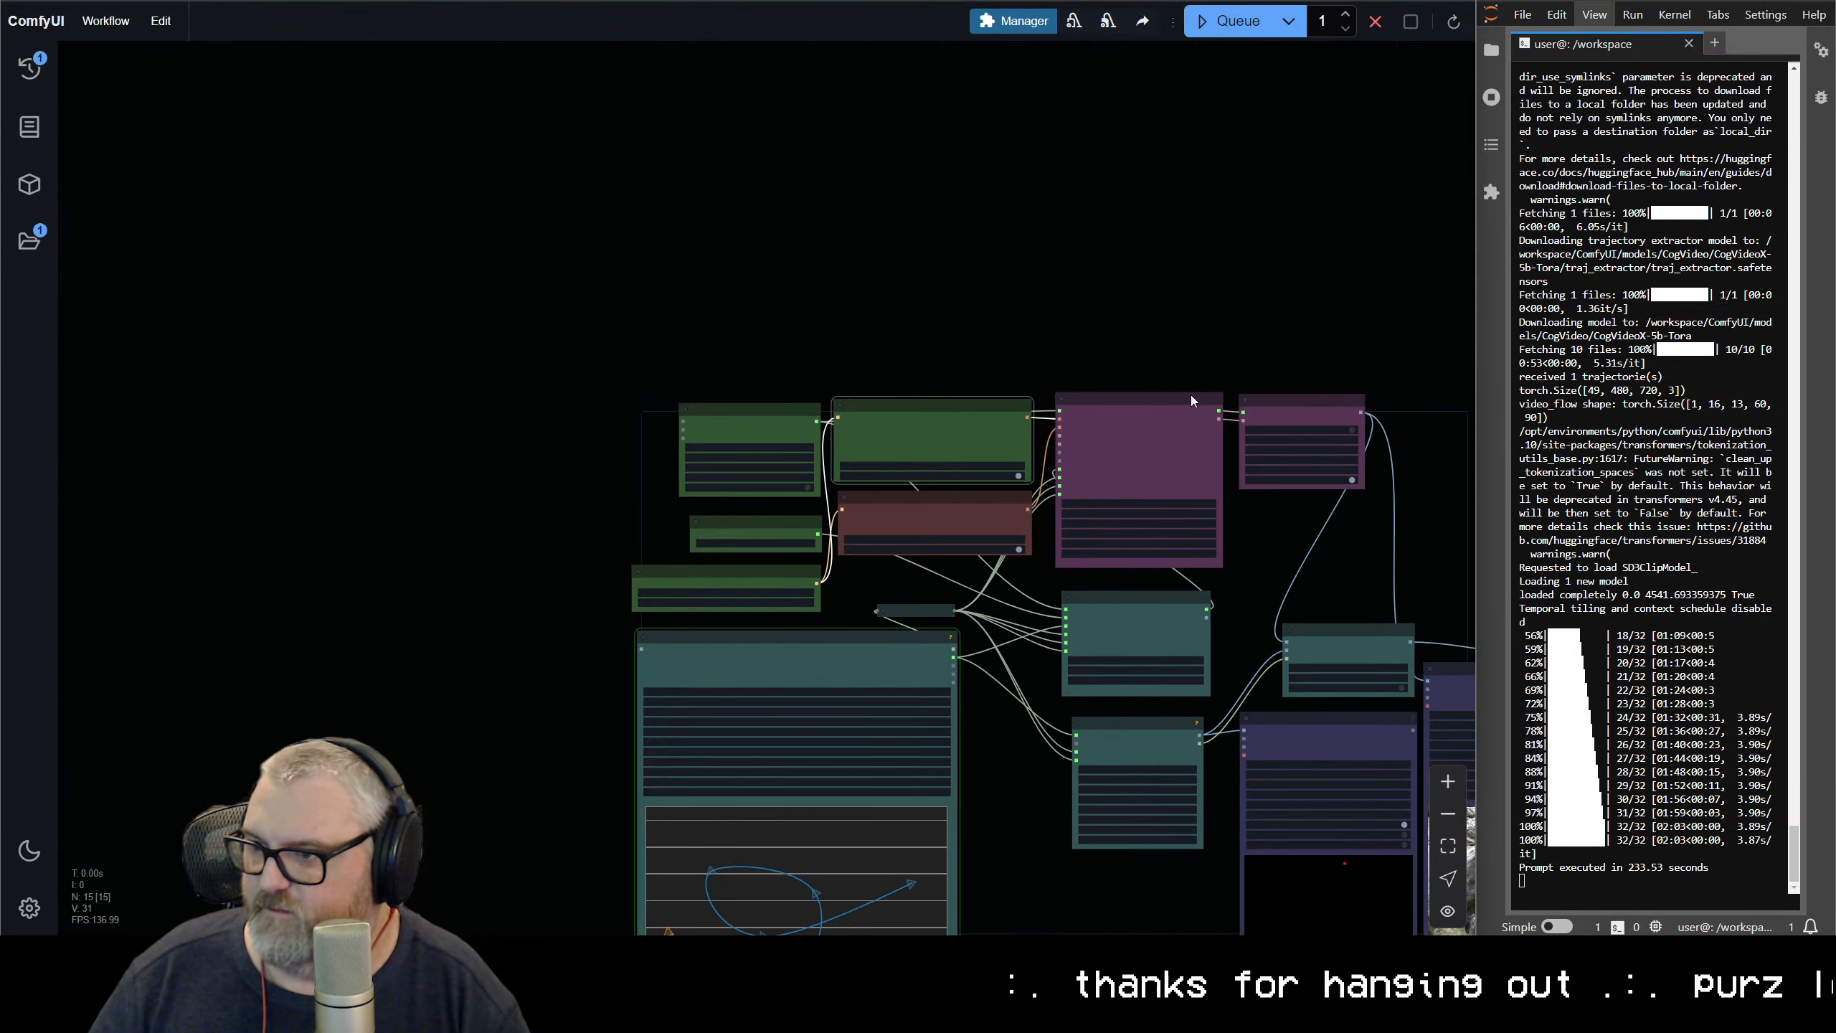
left_click_drag(1247, 611, 700, 180)
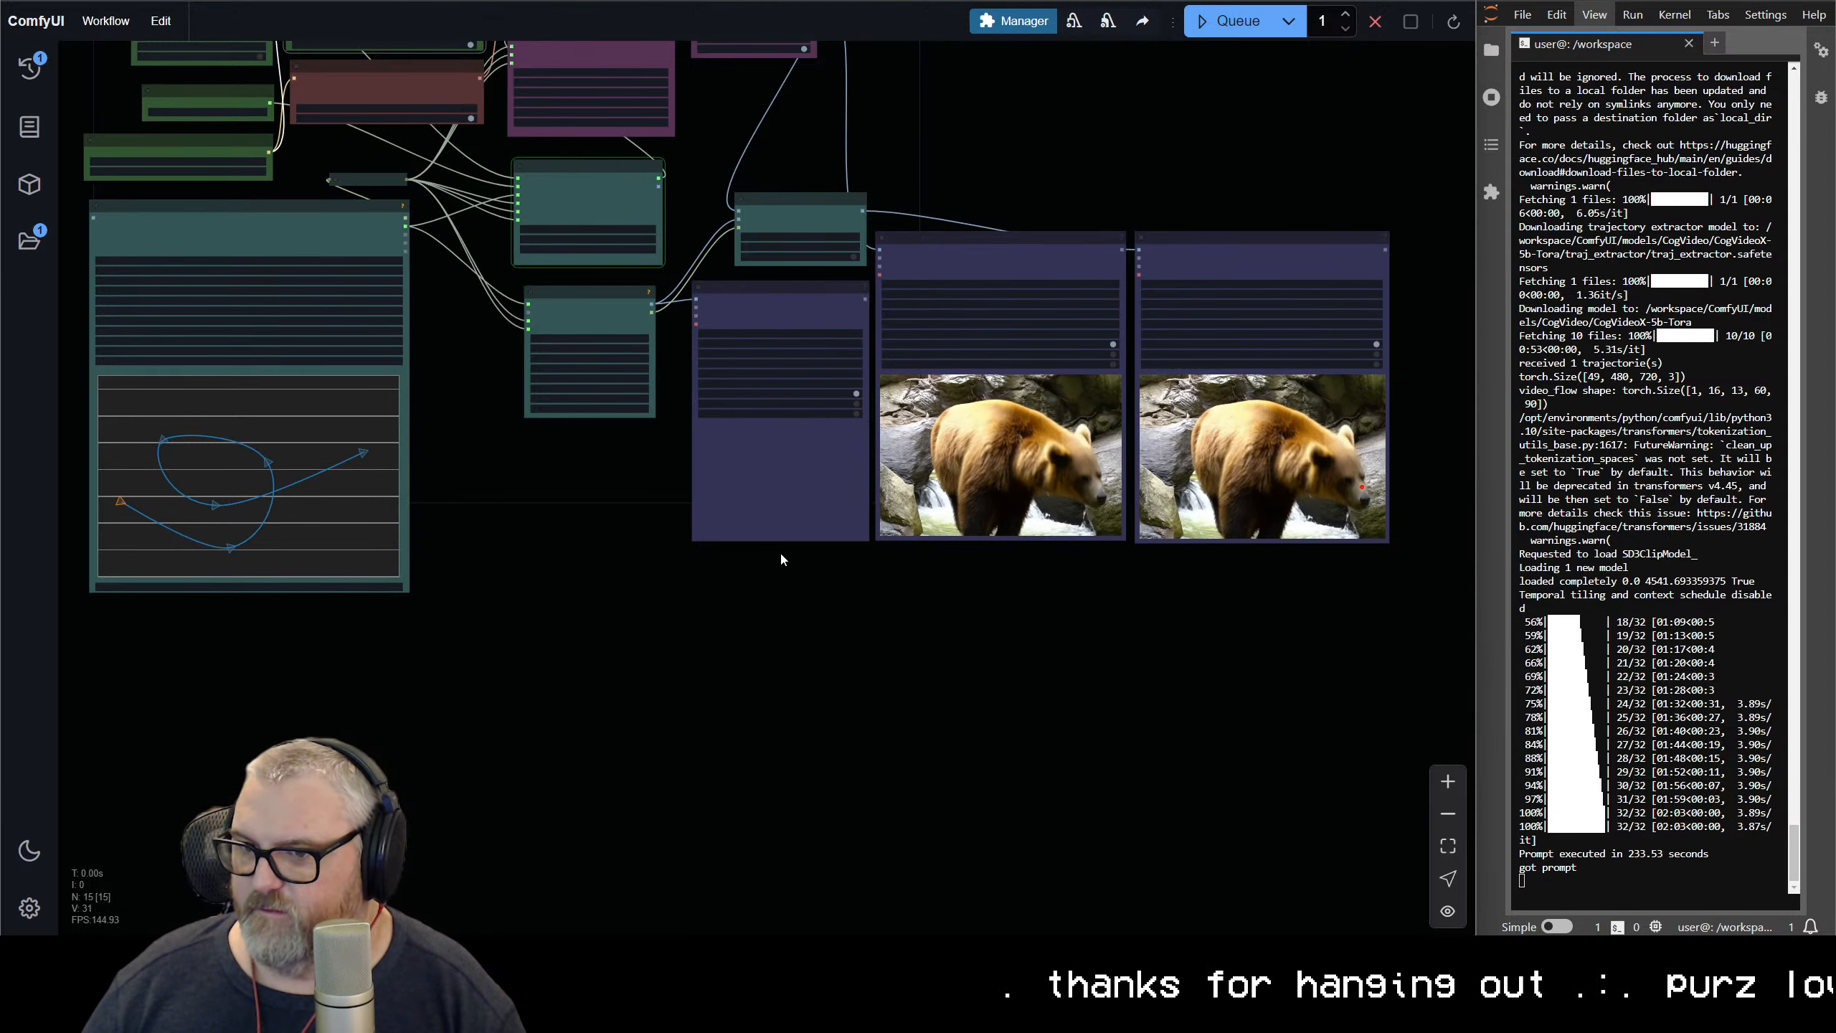
scroll(766, 441, "up", 10)
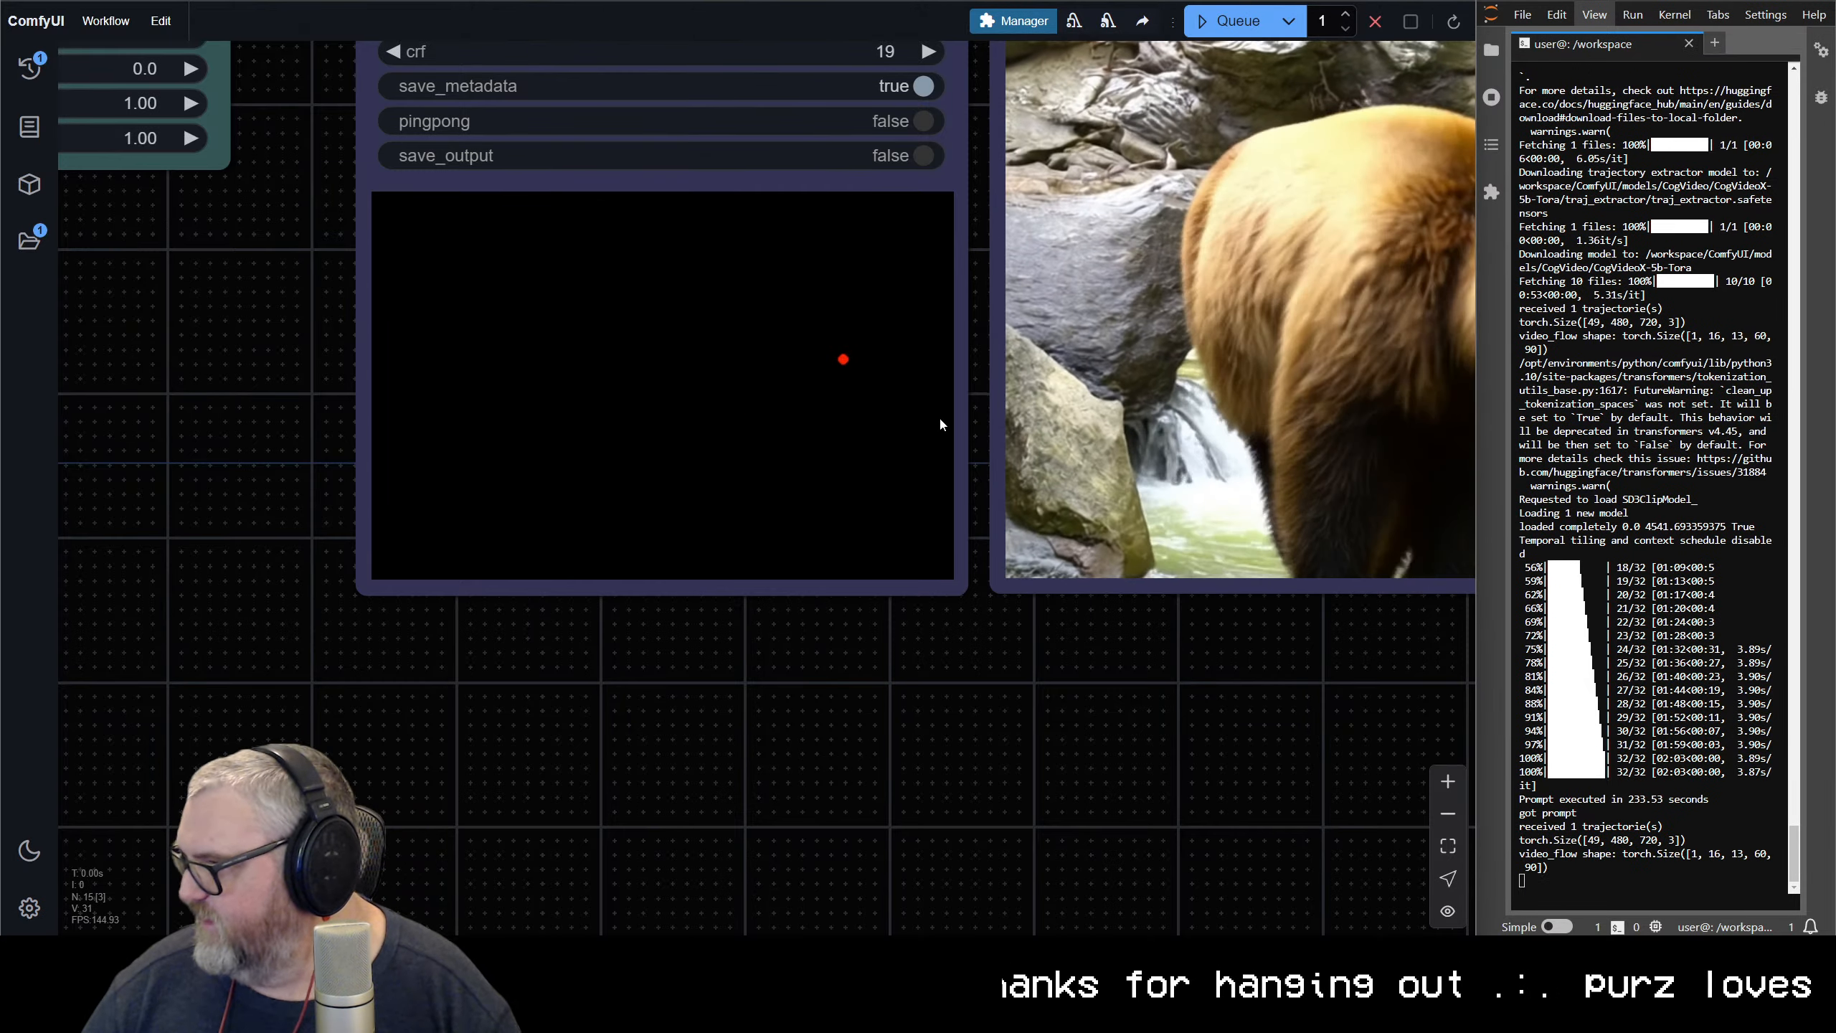
scroll(992, 563, "down", 7)
scroll(992, 563, "down", 3)
left_click_drag(1070, 618, 681, 768)
scroll(683, 768, "up", 1)
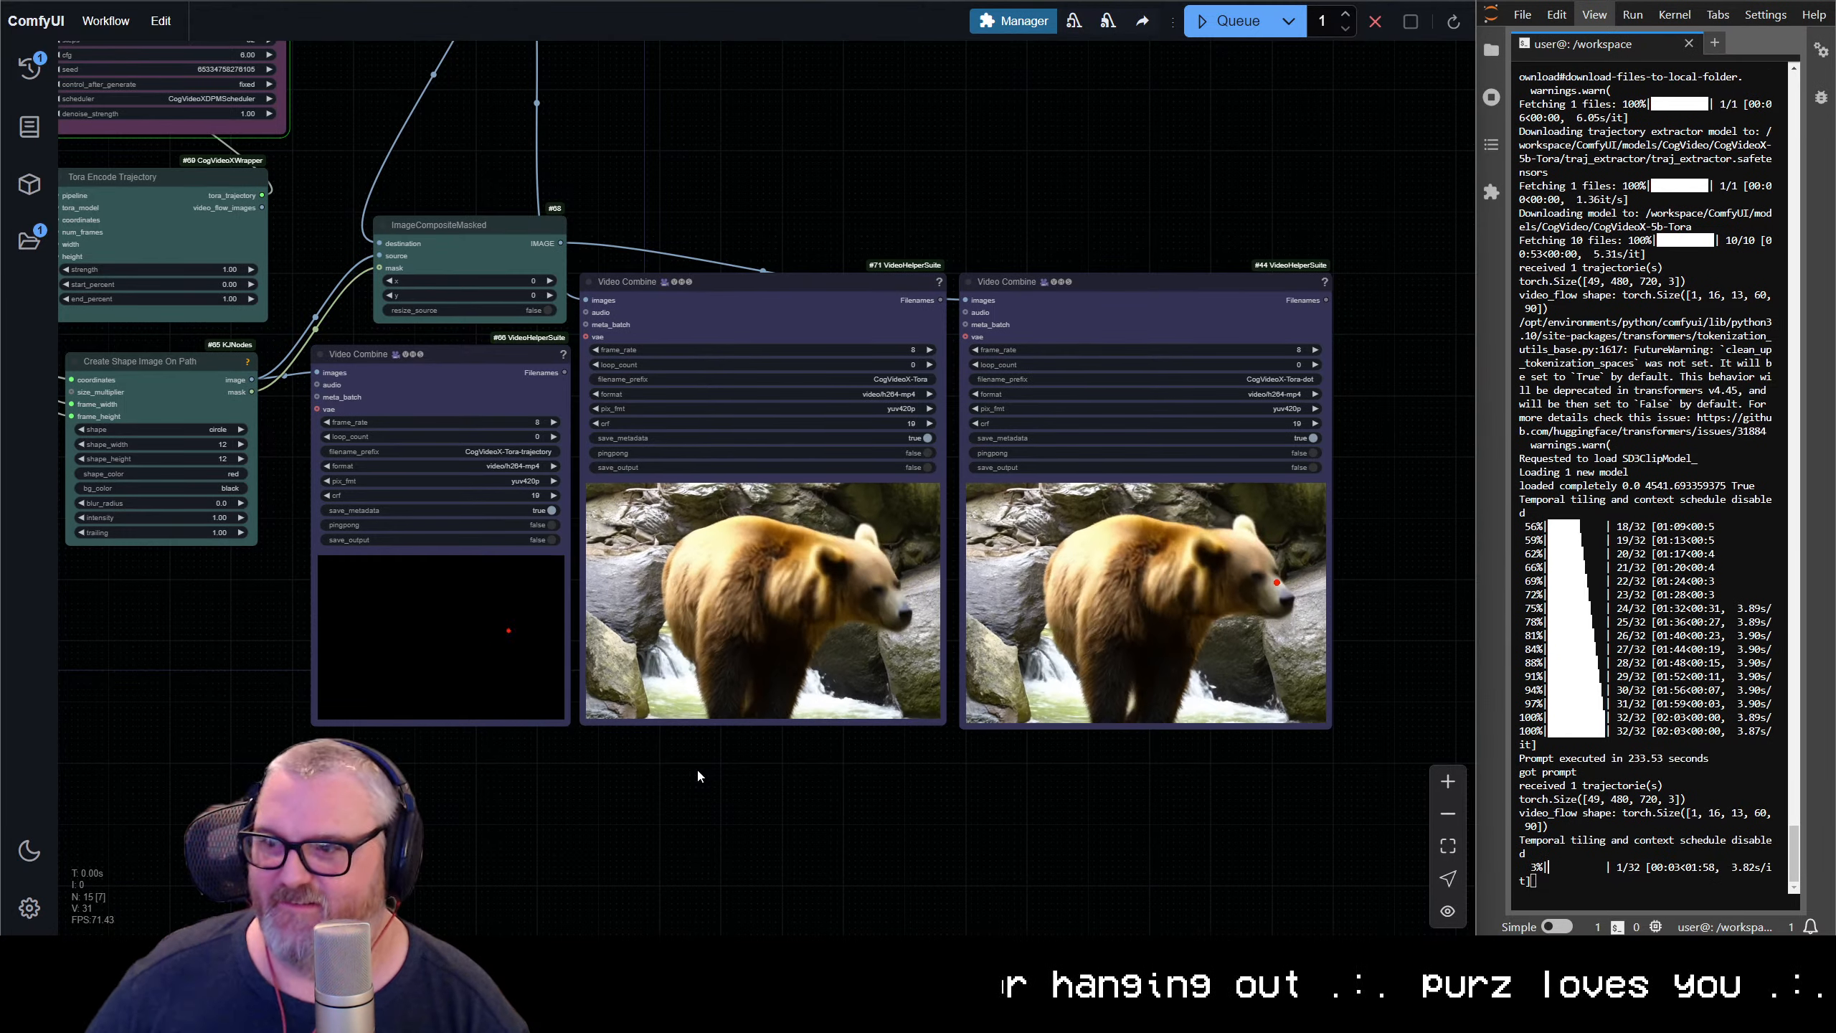
scroll(729, 768, "down", 2)
left_click_drag(729, 769, 837, 910)
scroll(832, 853, "up", 1)
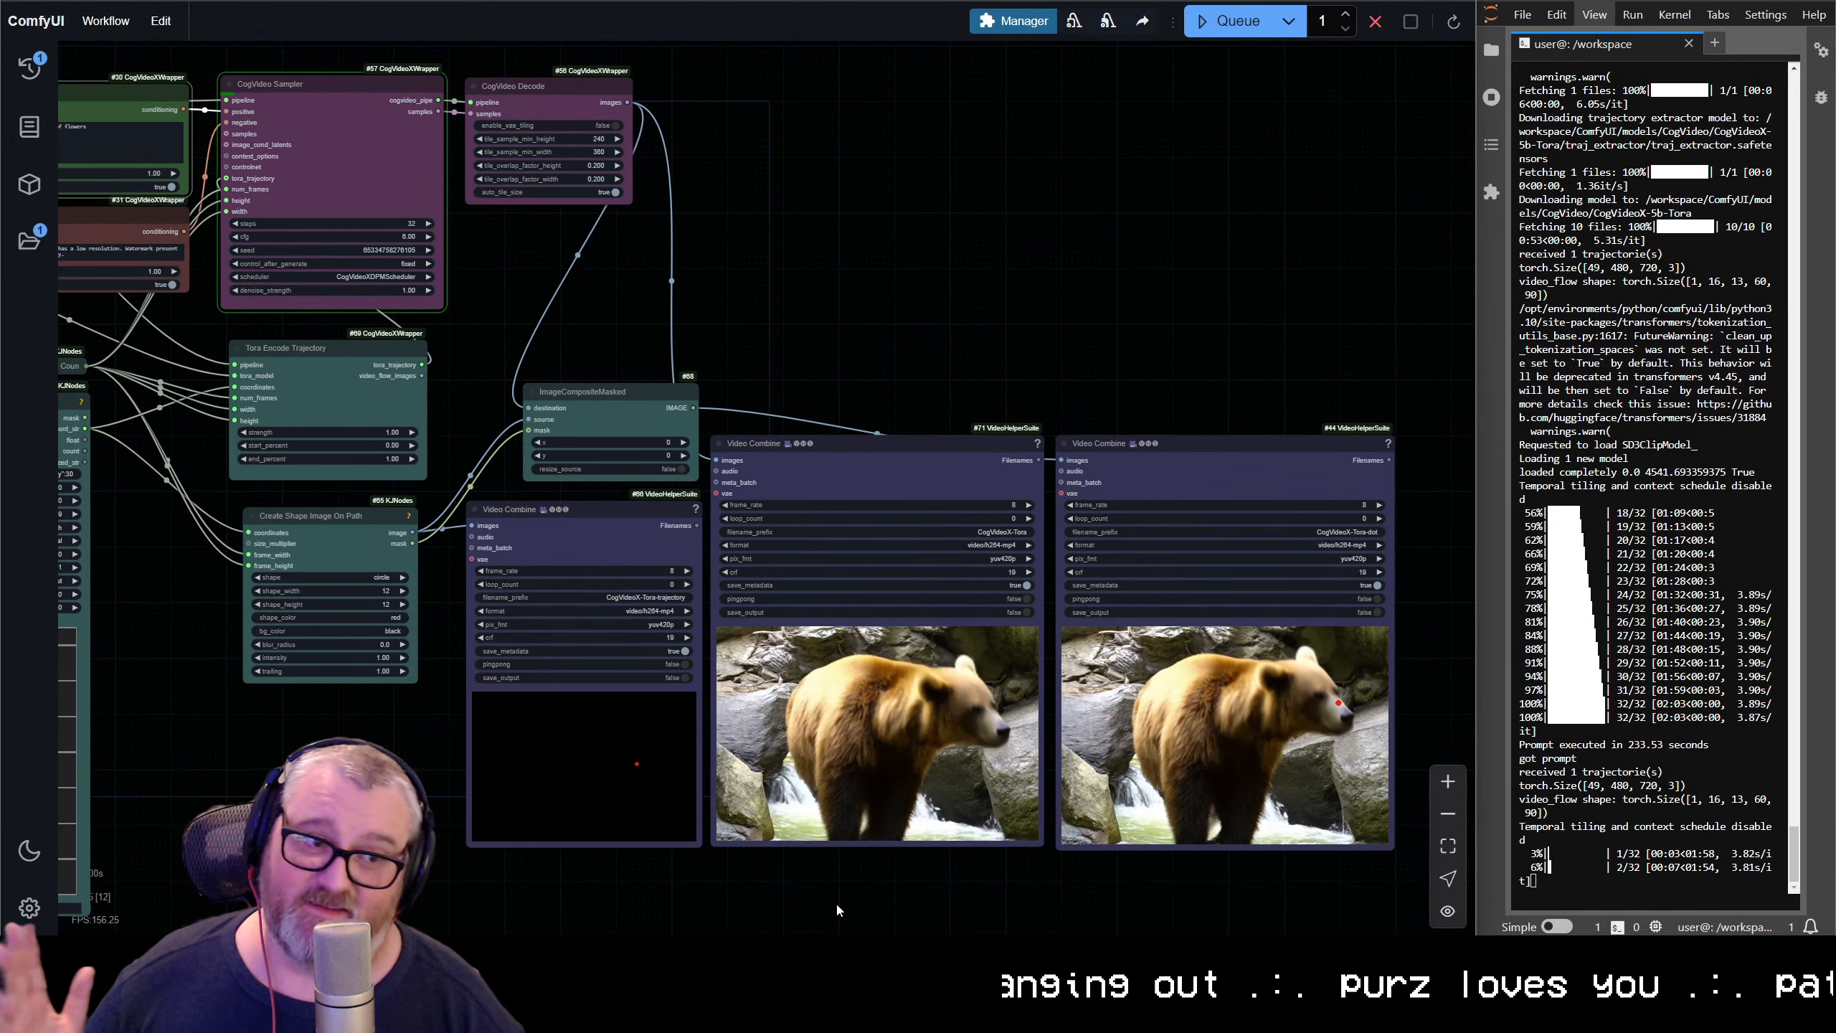
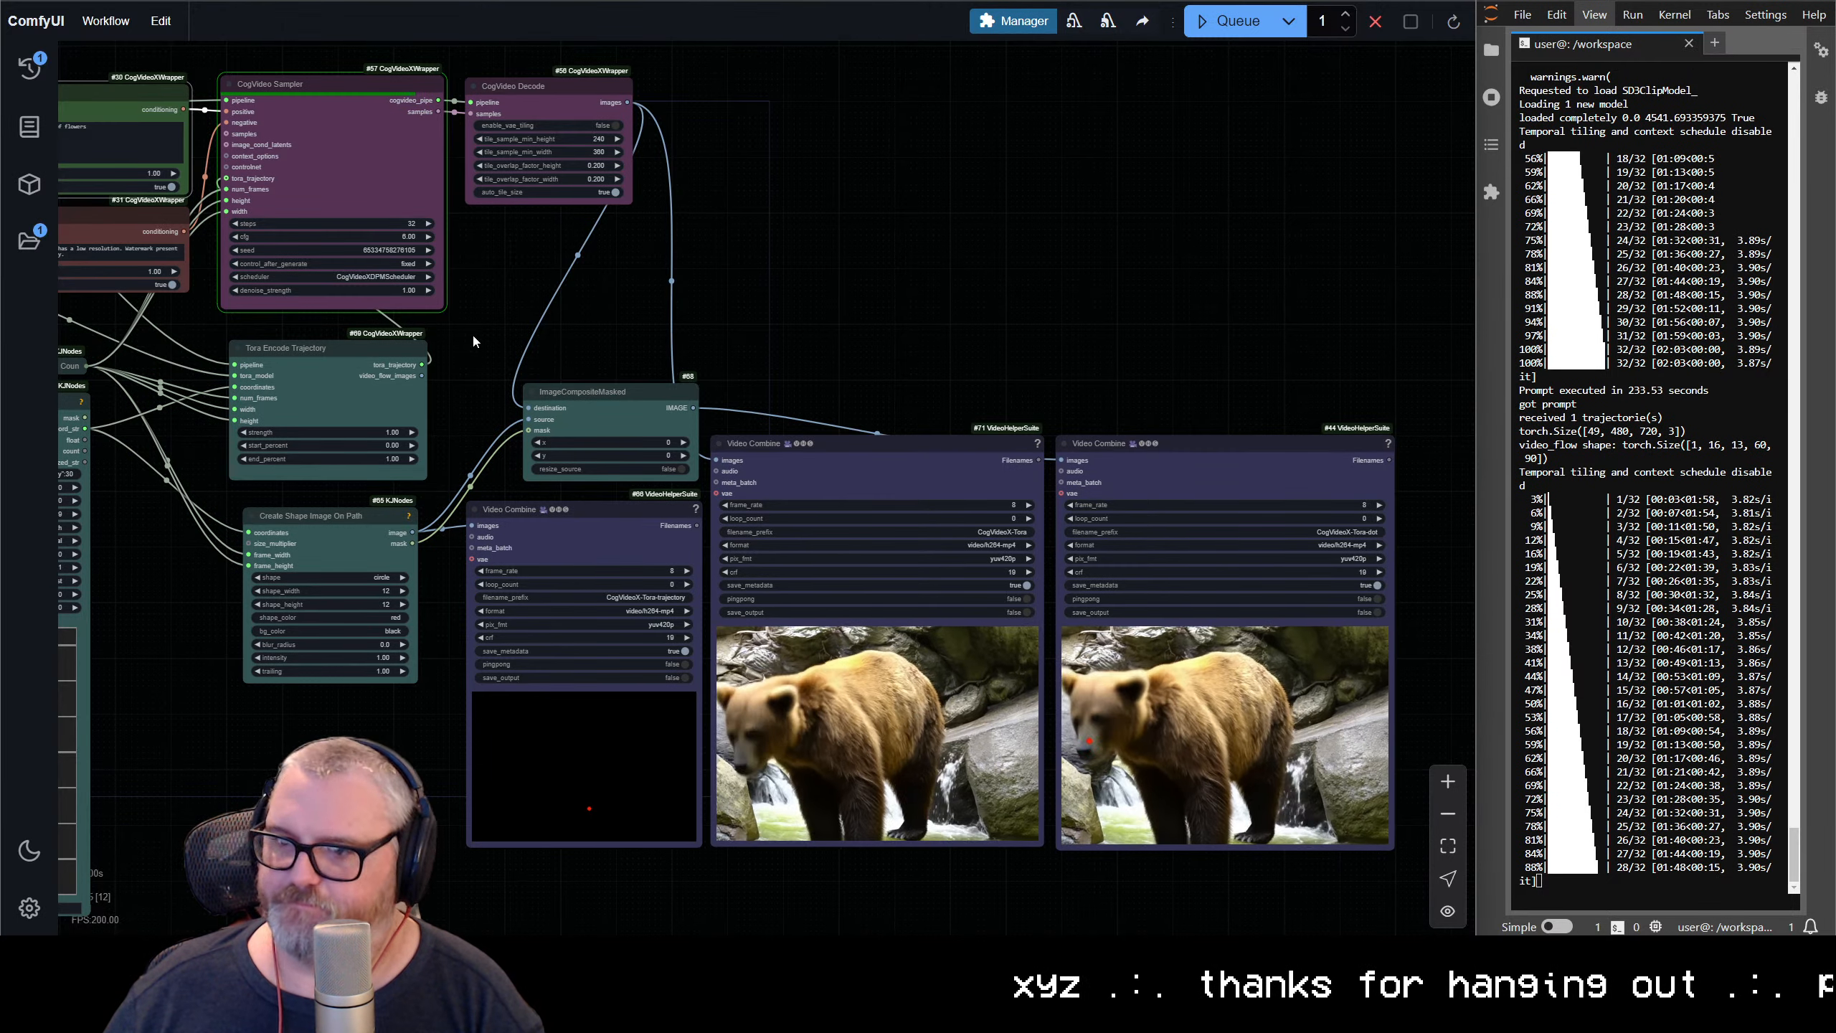
Compare the Spline Editor's looping path with the bear videos in the Video Combine previews
left_click_drag(271, 779, 914, 591)
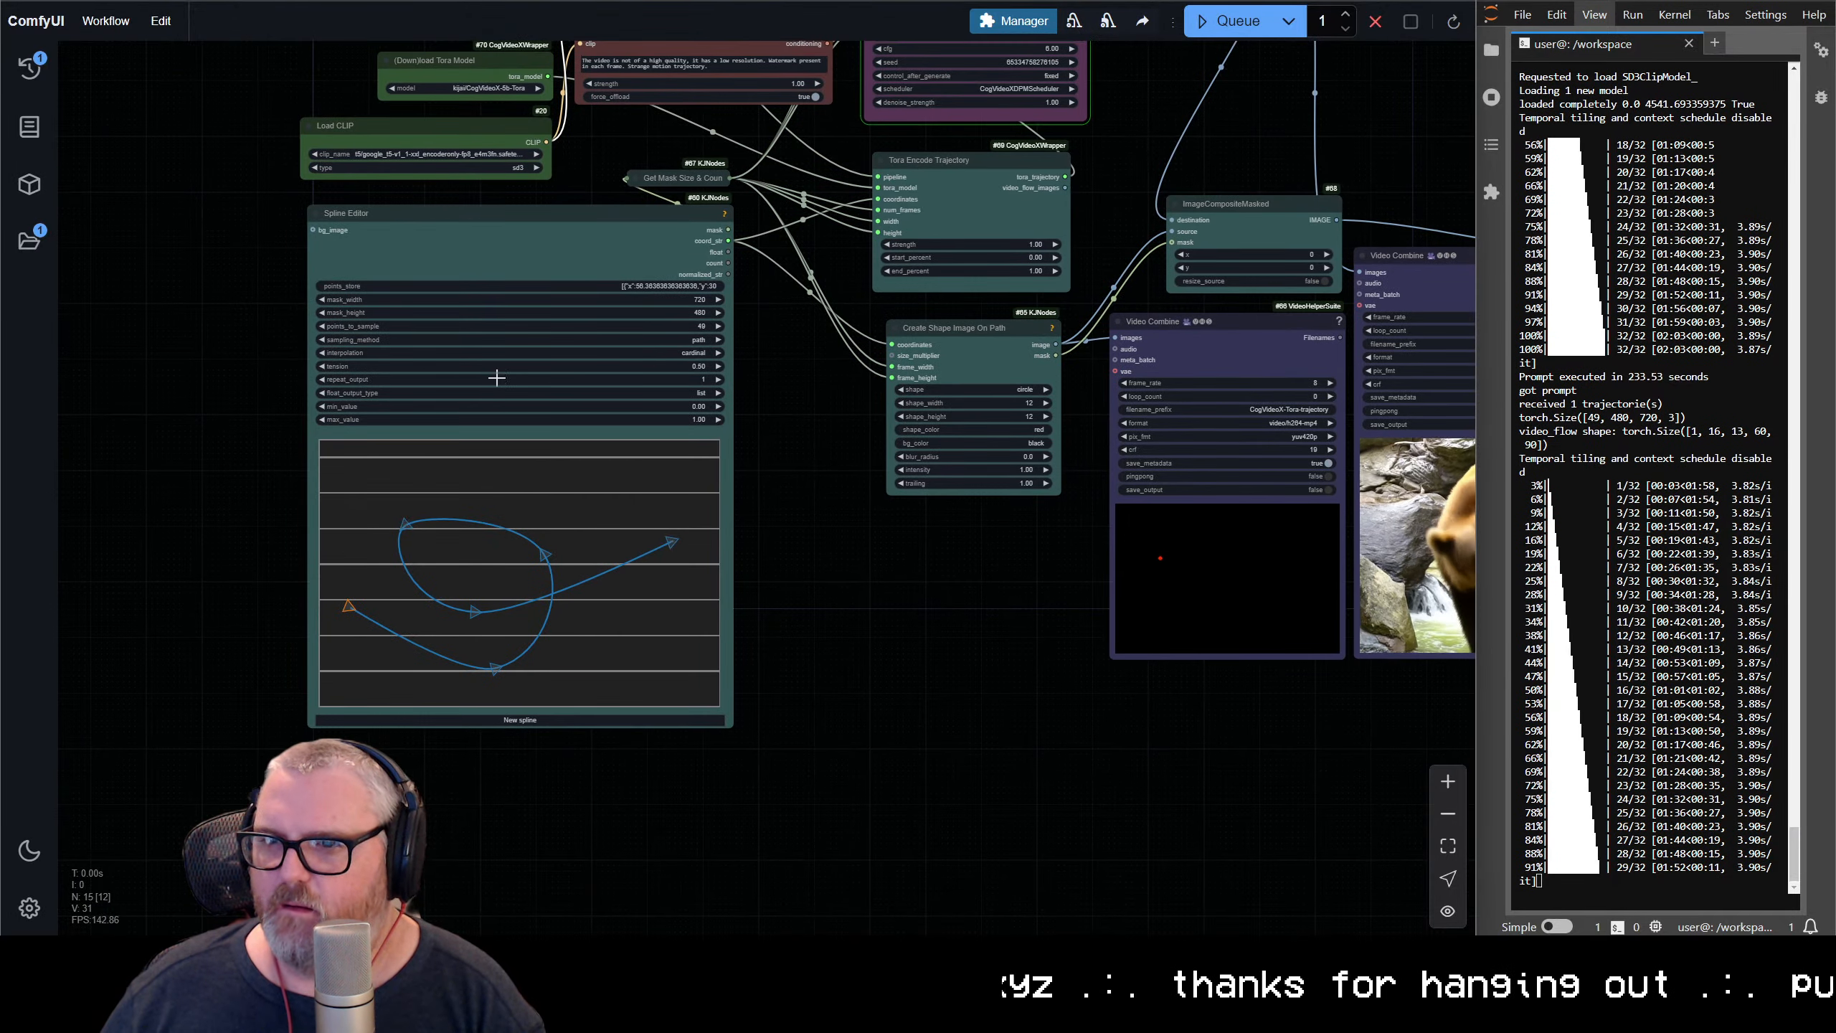
scroll(413, 306, "up", 4)
left_click_drag(107, 244, 271, 123)
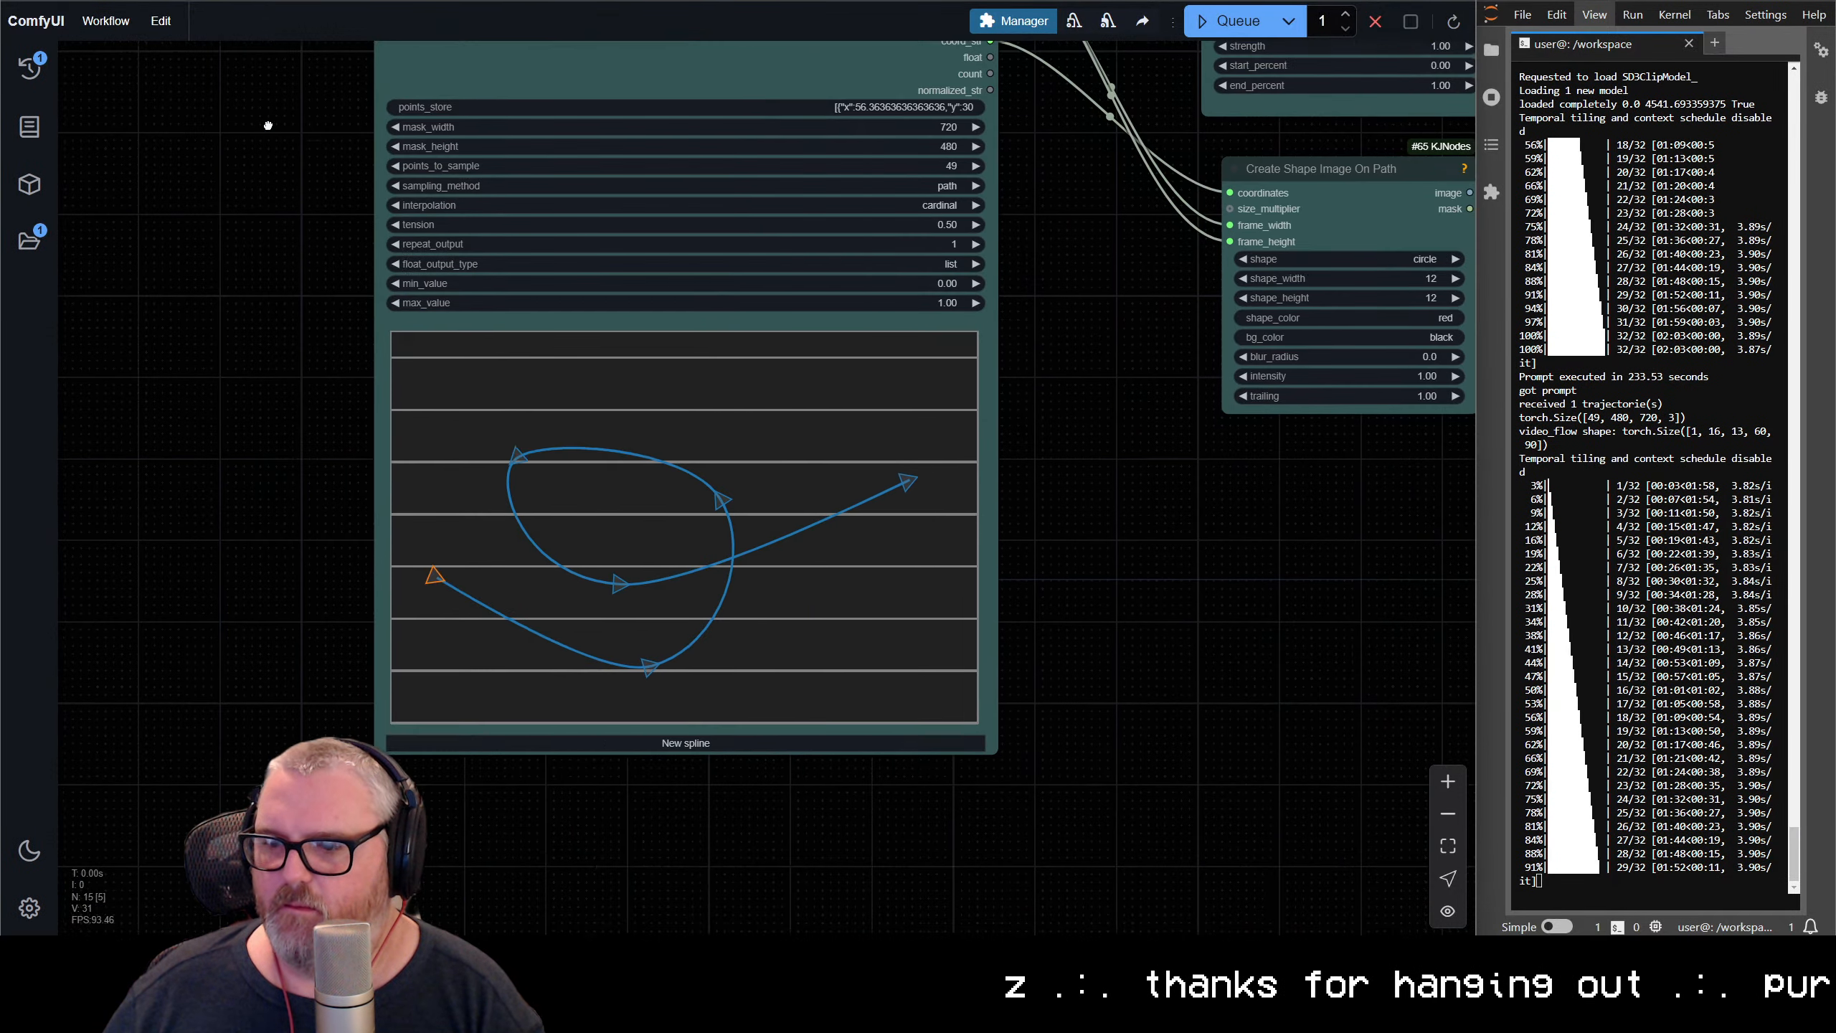
scroll(1393, 705, "down", 5)
left_click_drag(1393, 705, 487, 725)
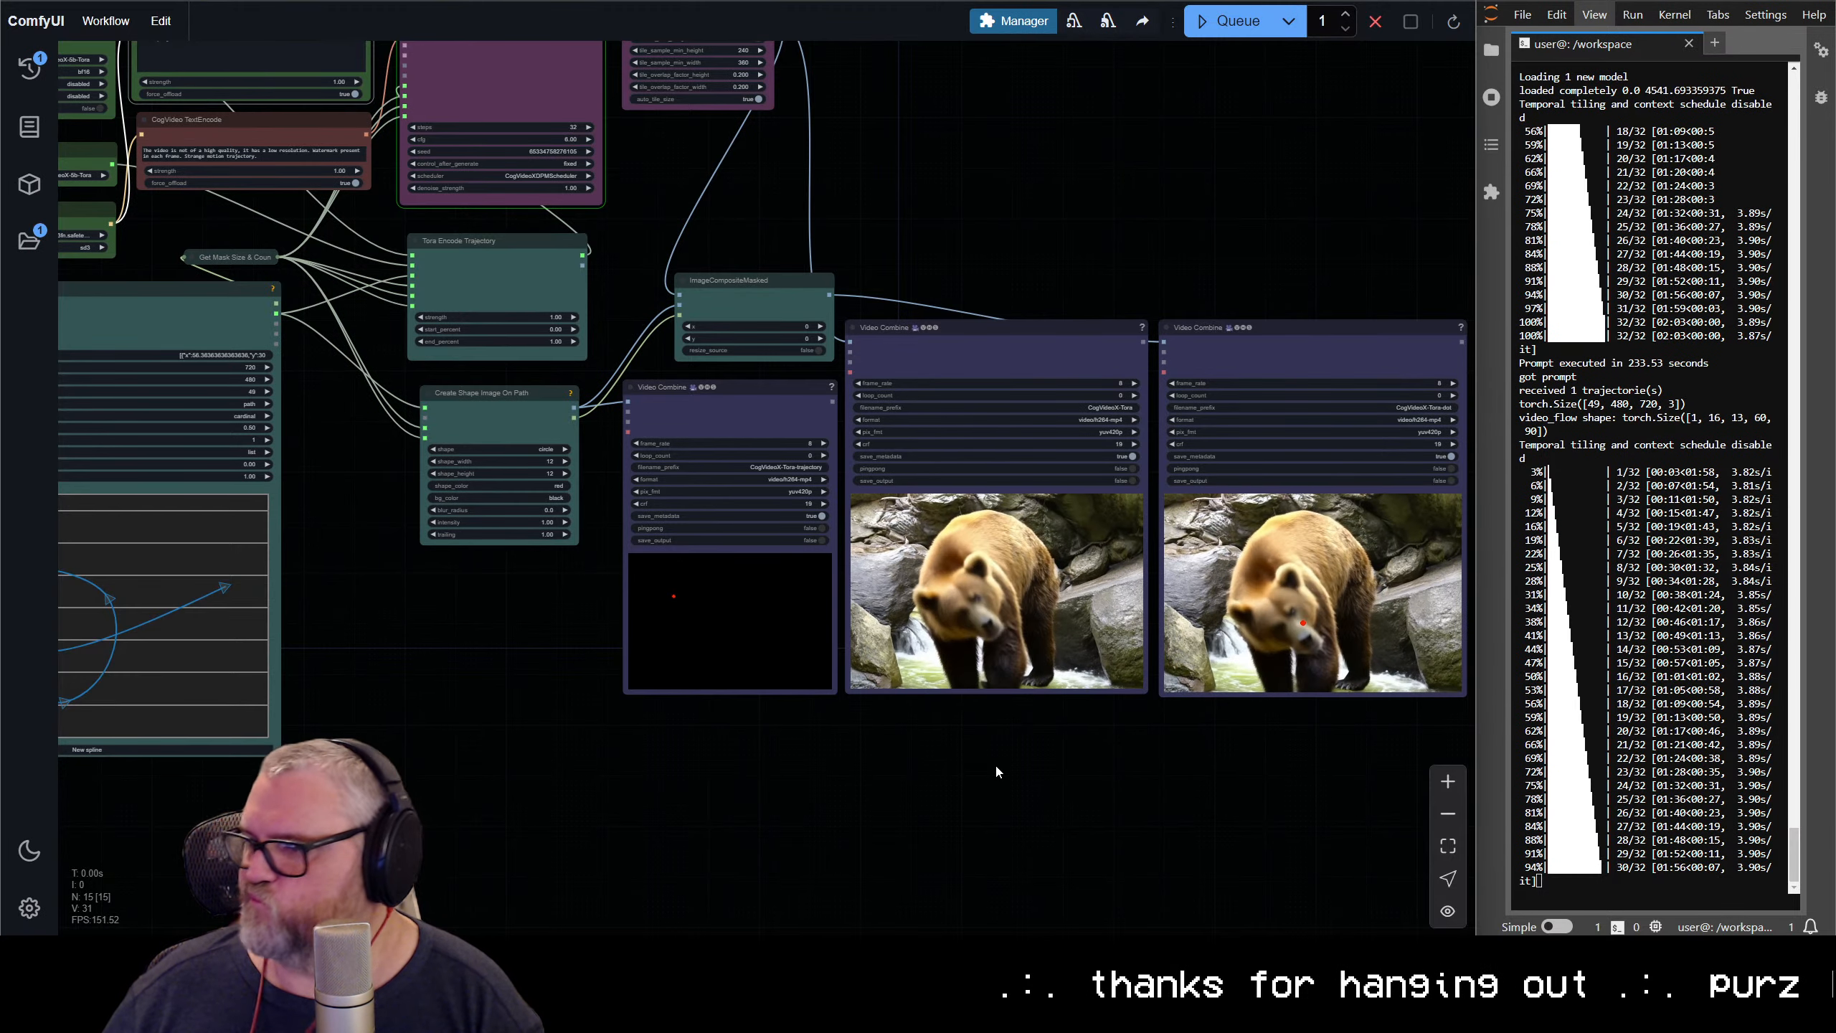
scroll(1013, 771, "down", 5)
scroll(1013, 771, "up", 2)
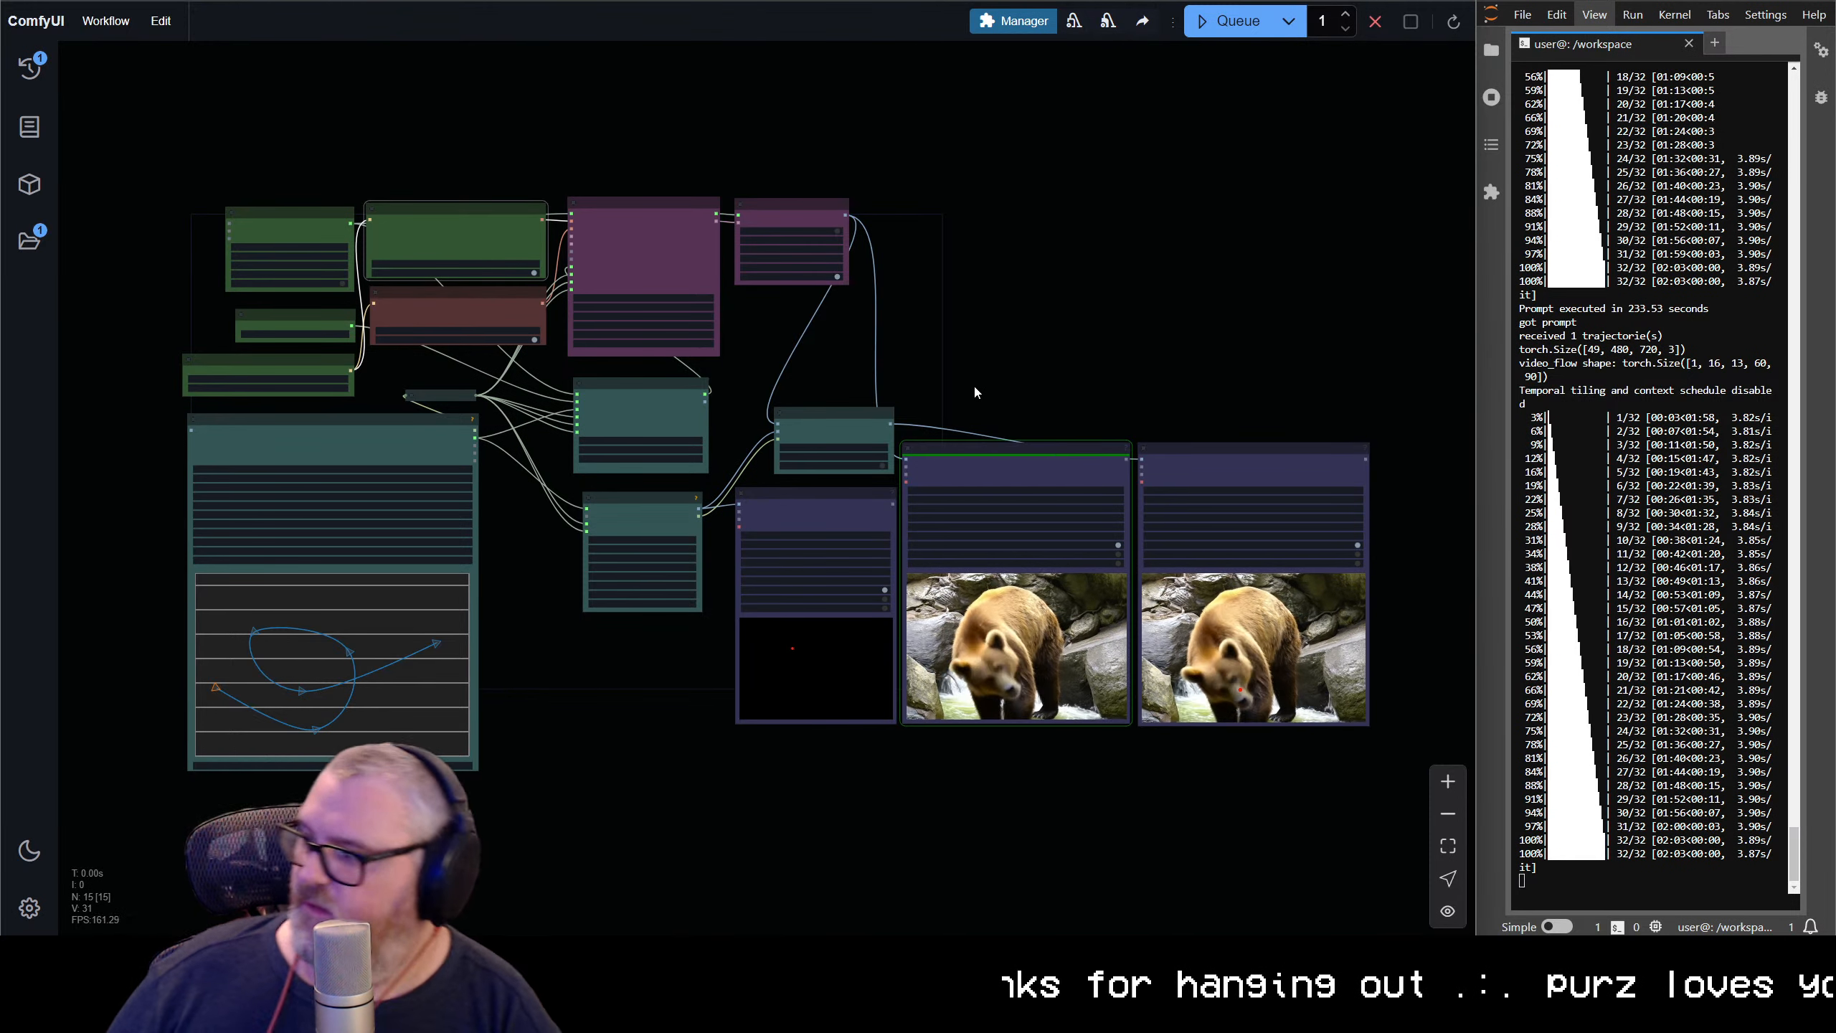
Examine the new bird-over-flowers video in the CogVideoX-Tora preview and compare it with the red-dot overlay version
left_click_drag(1066, 420, 860, 299)
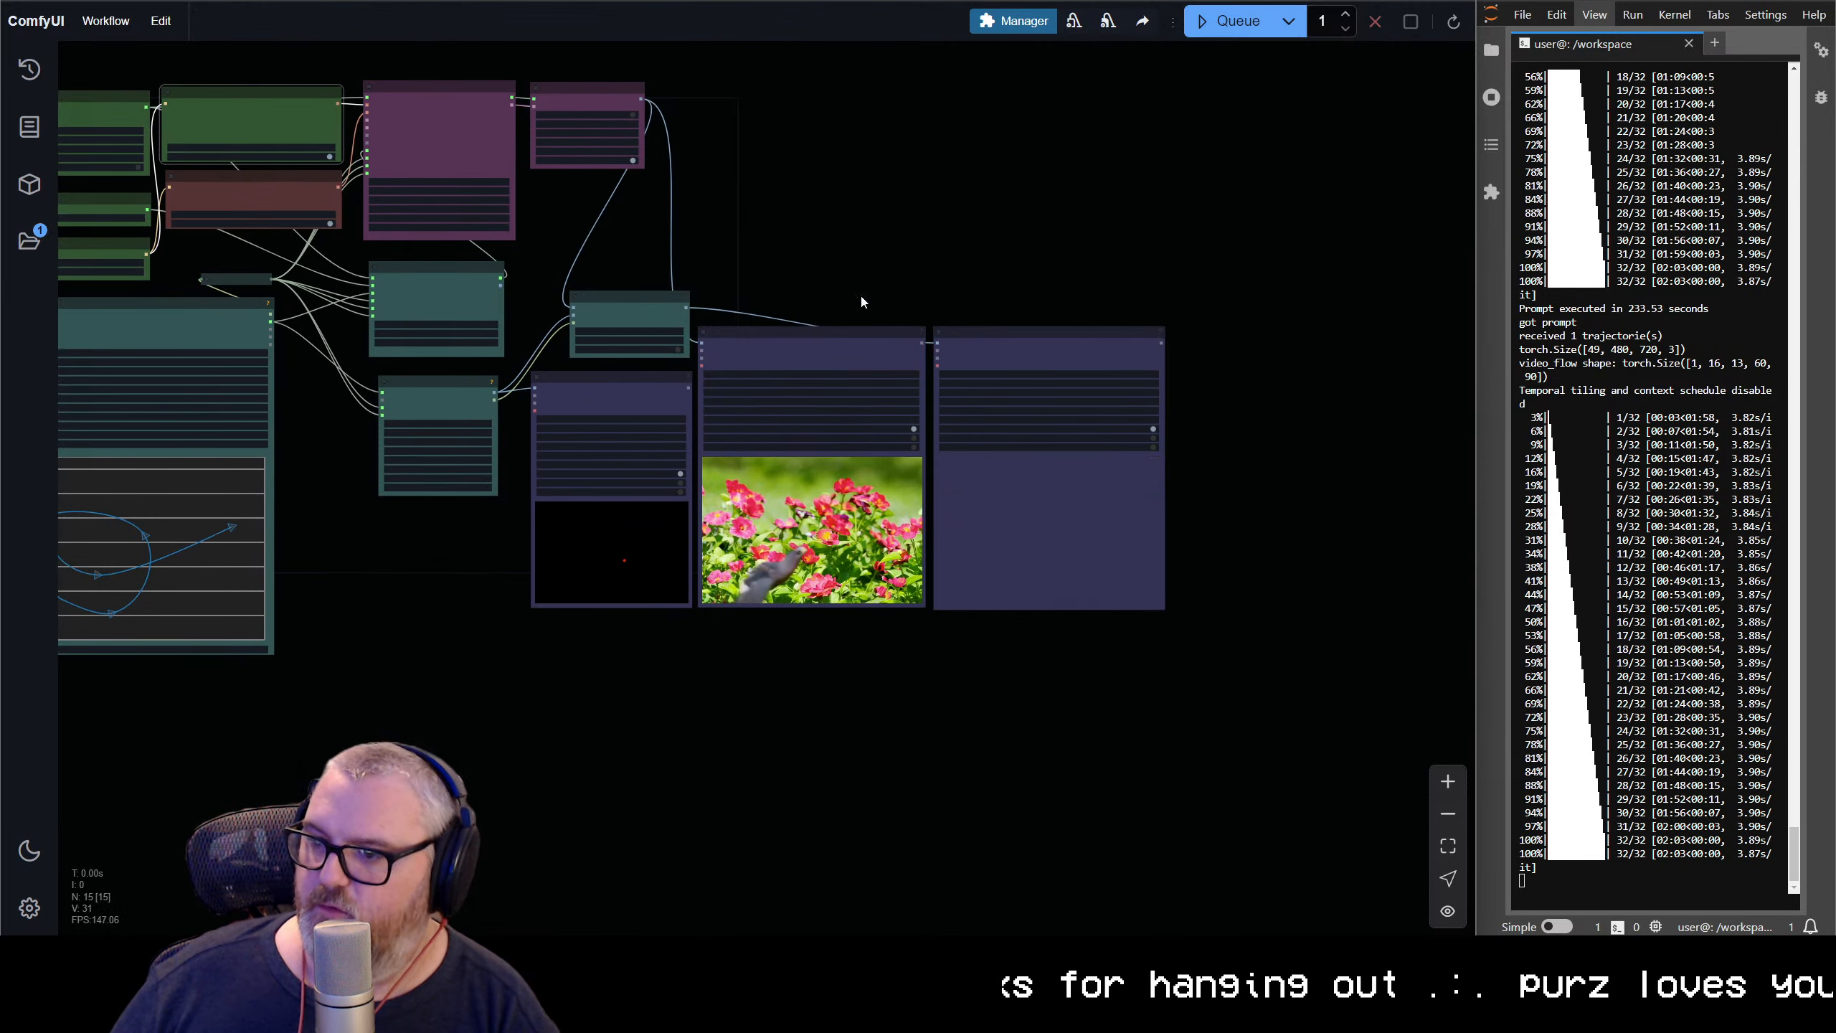
scroll(855, 520, "up", 10)
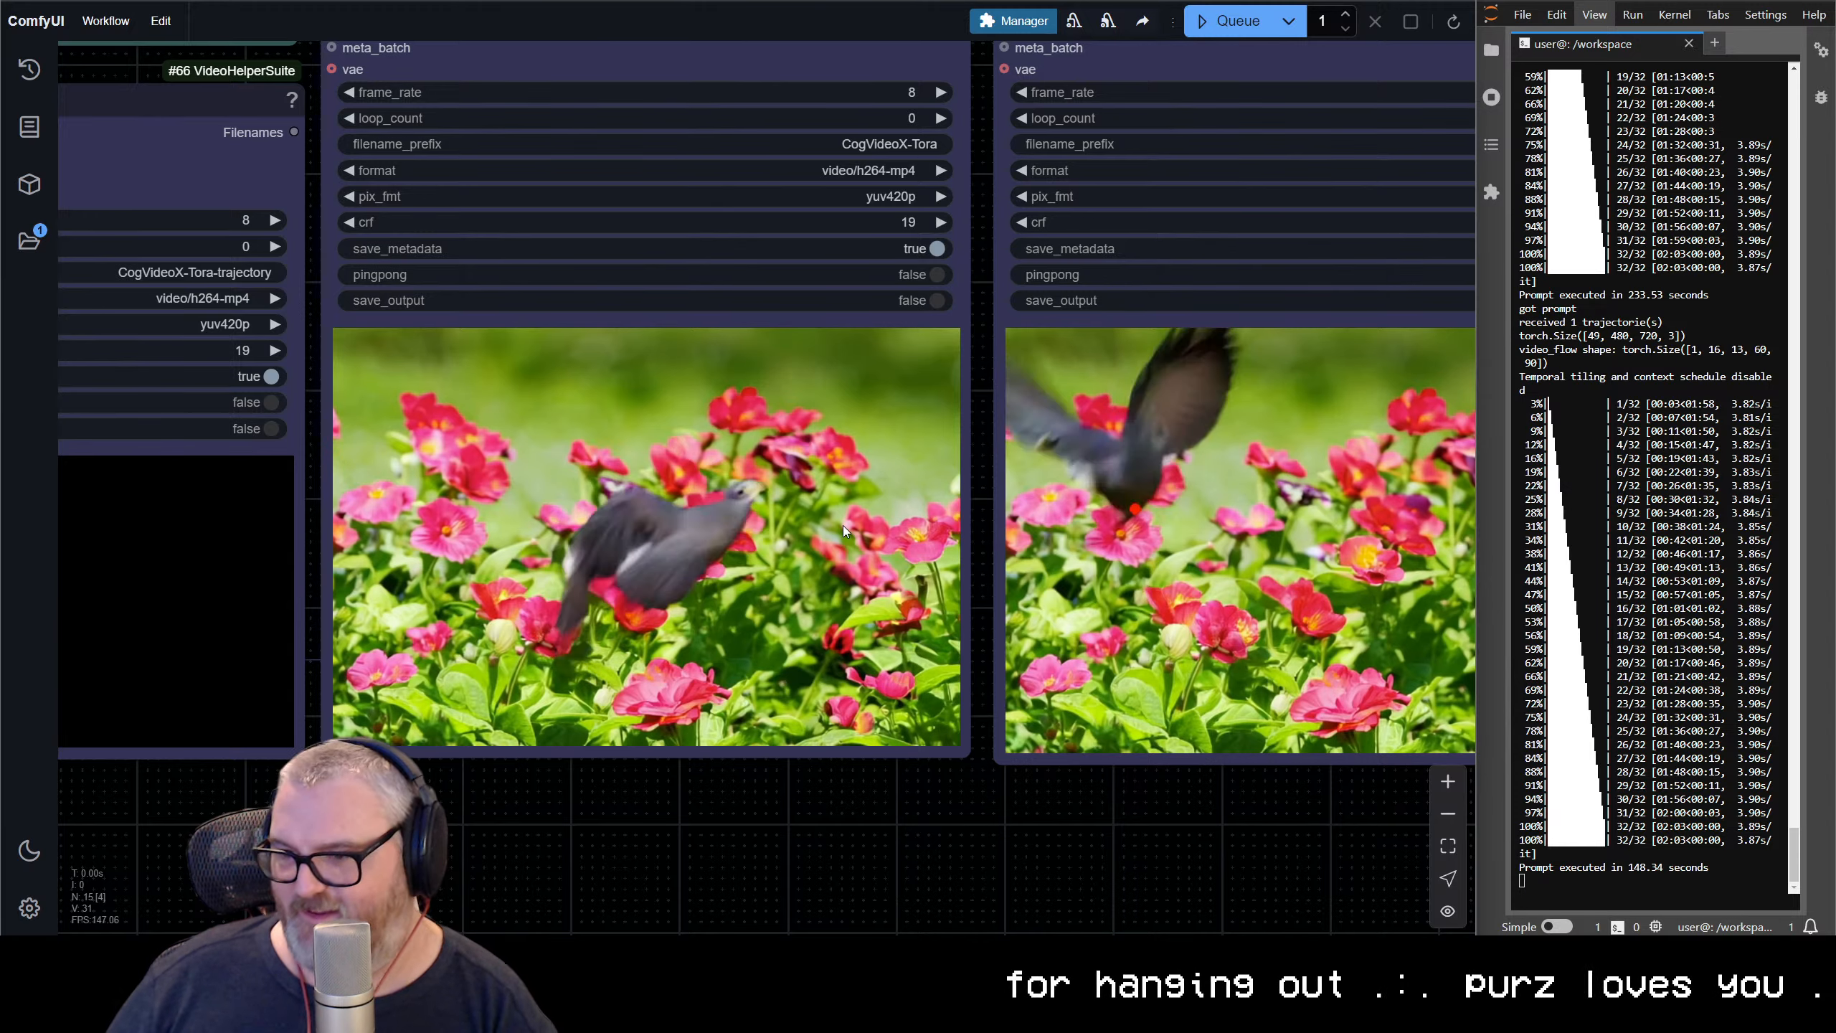
scroll(832, 541, "down", 2)
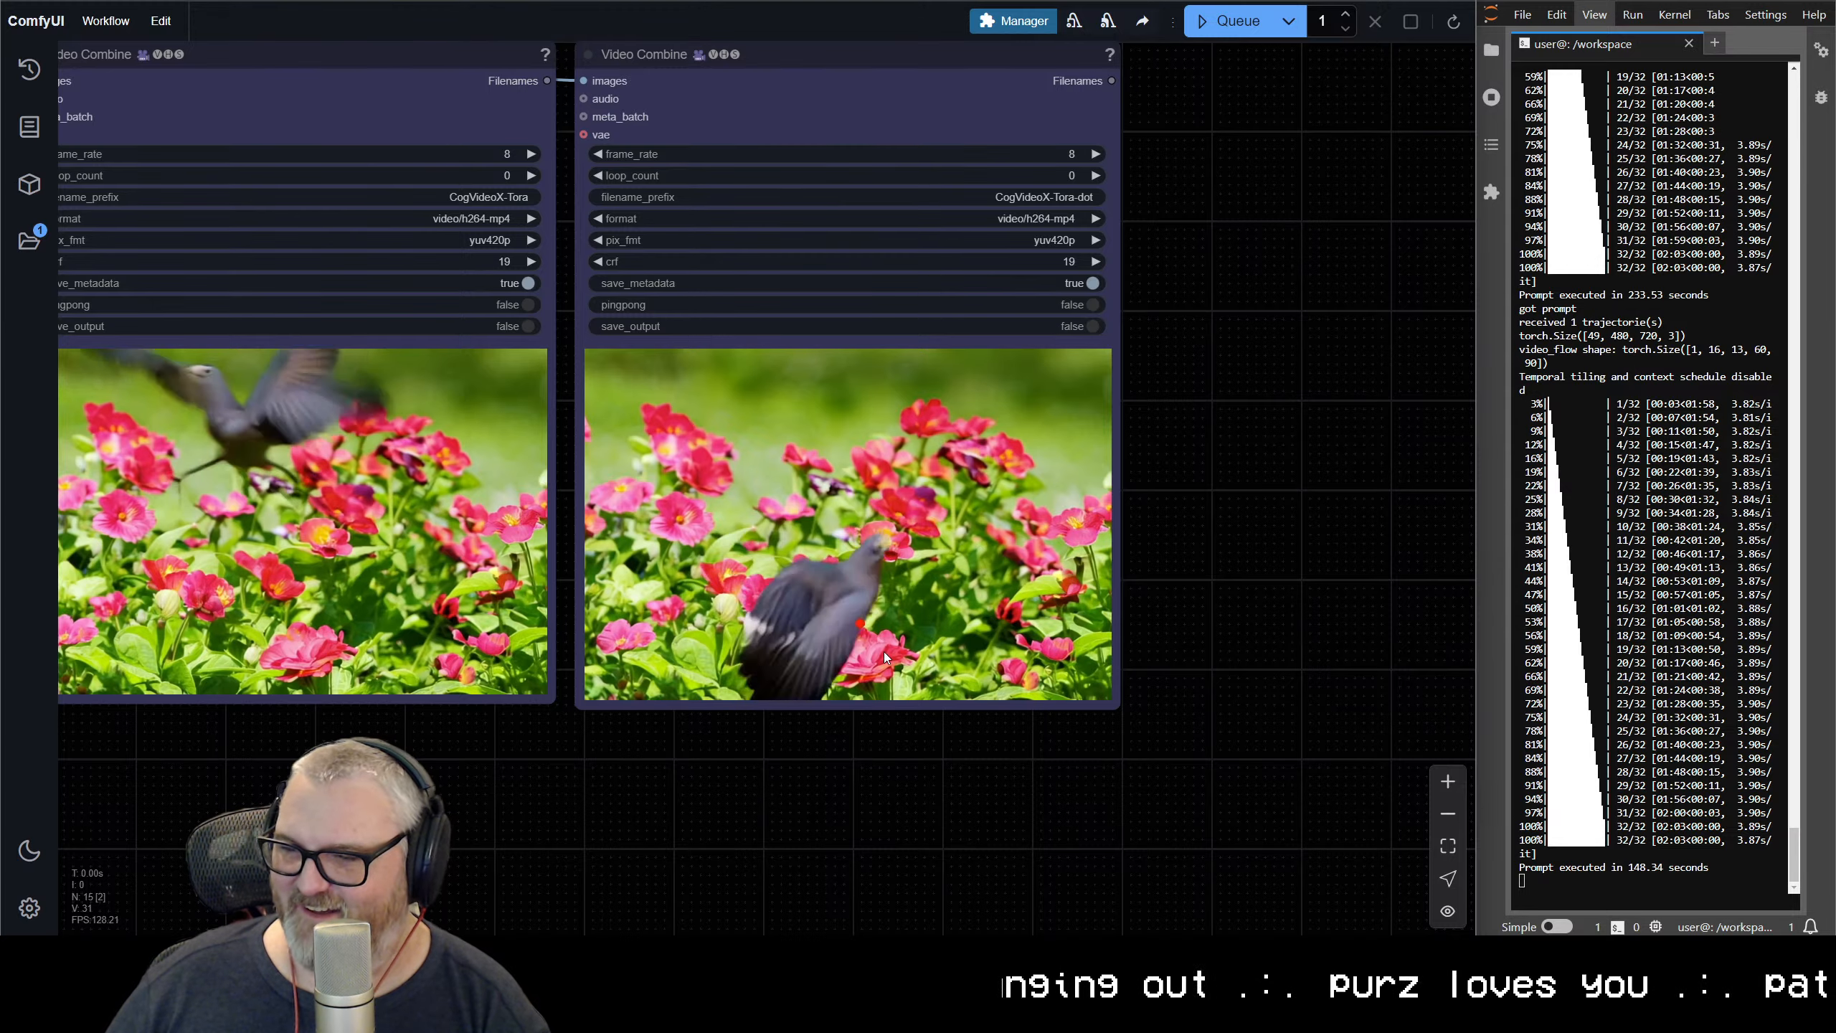
scroll(654, 680, "down", 4)
left_click_drag(654, 680, 713, 626)
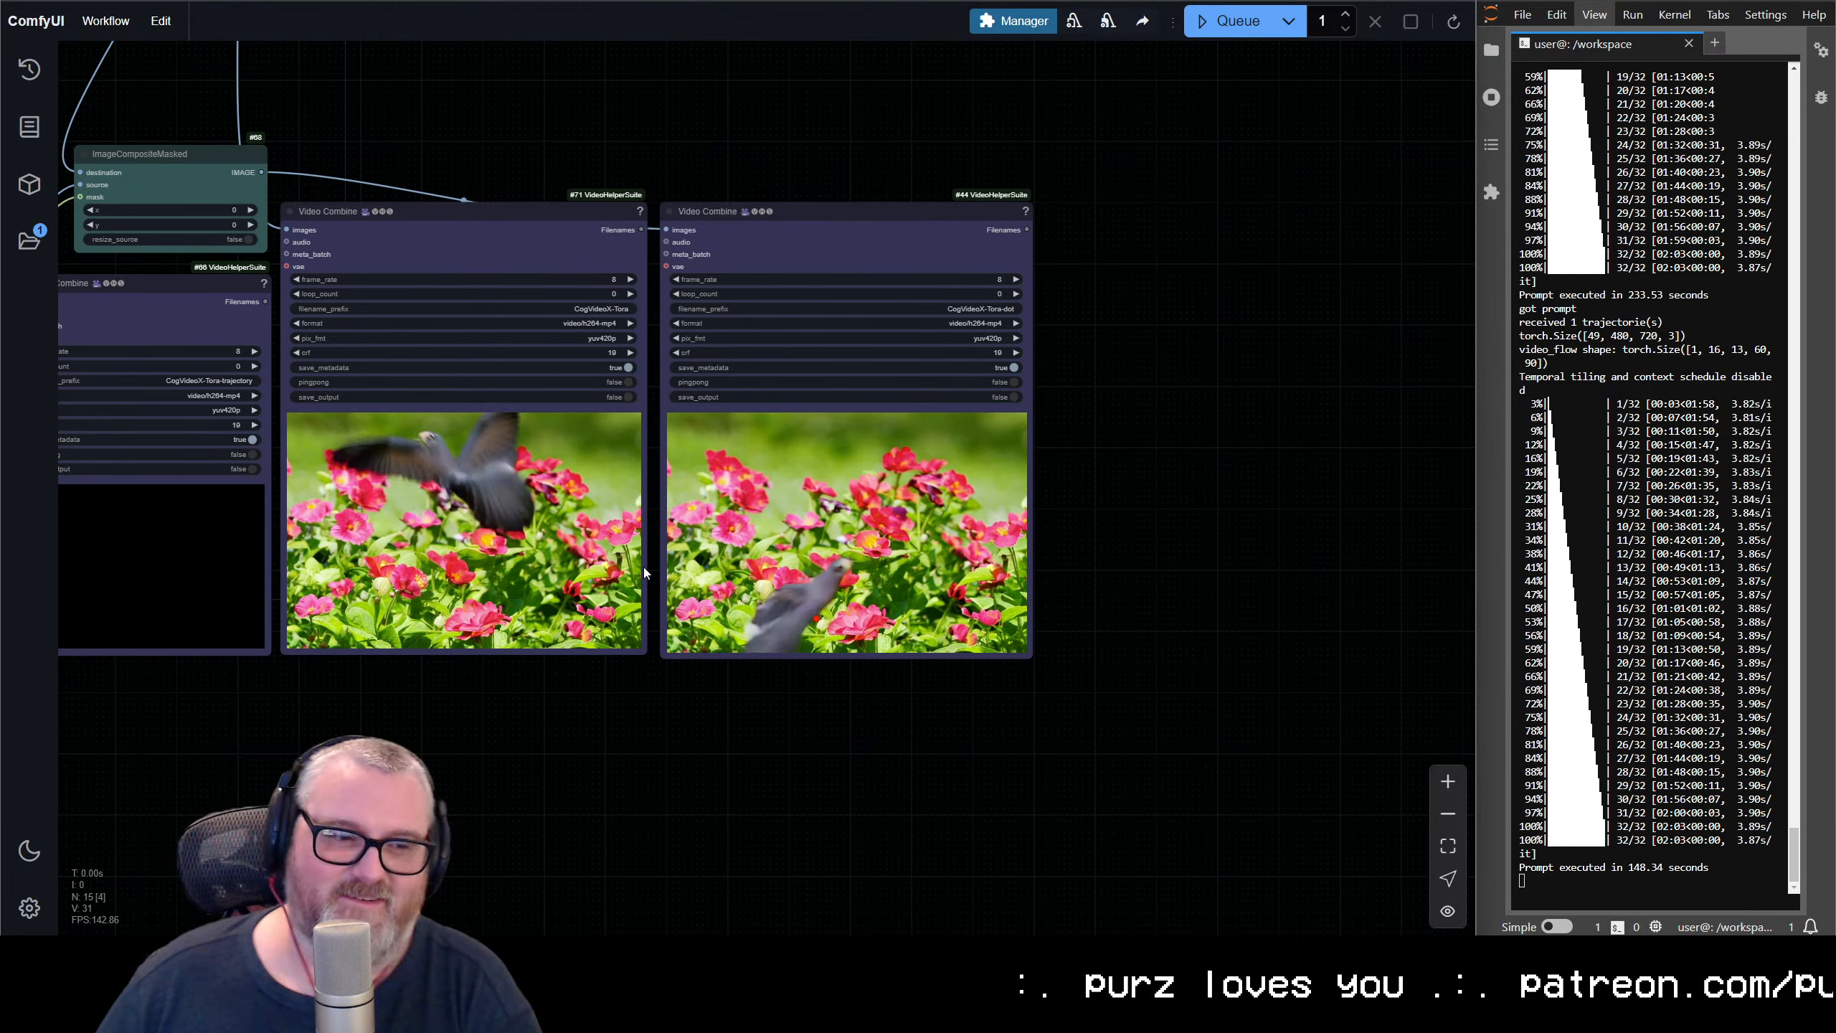
scroll(463, 540, "up", 5)
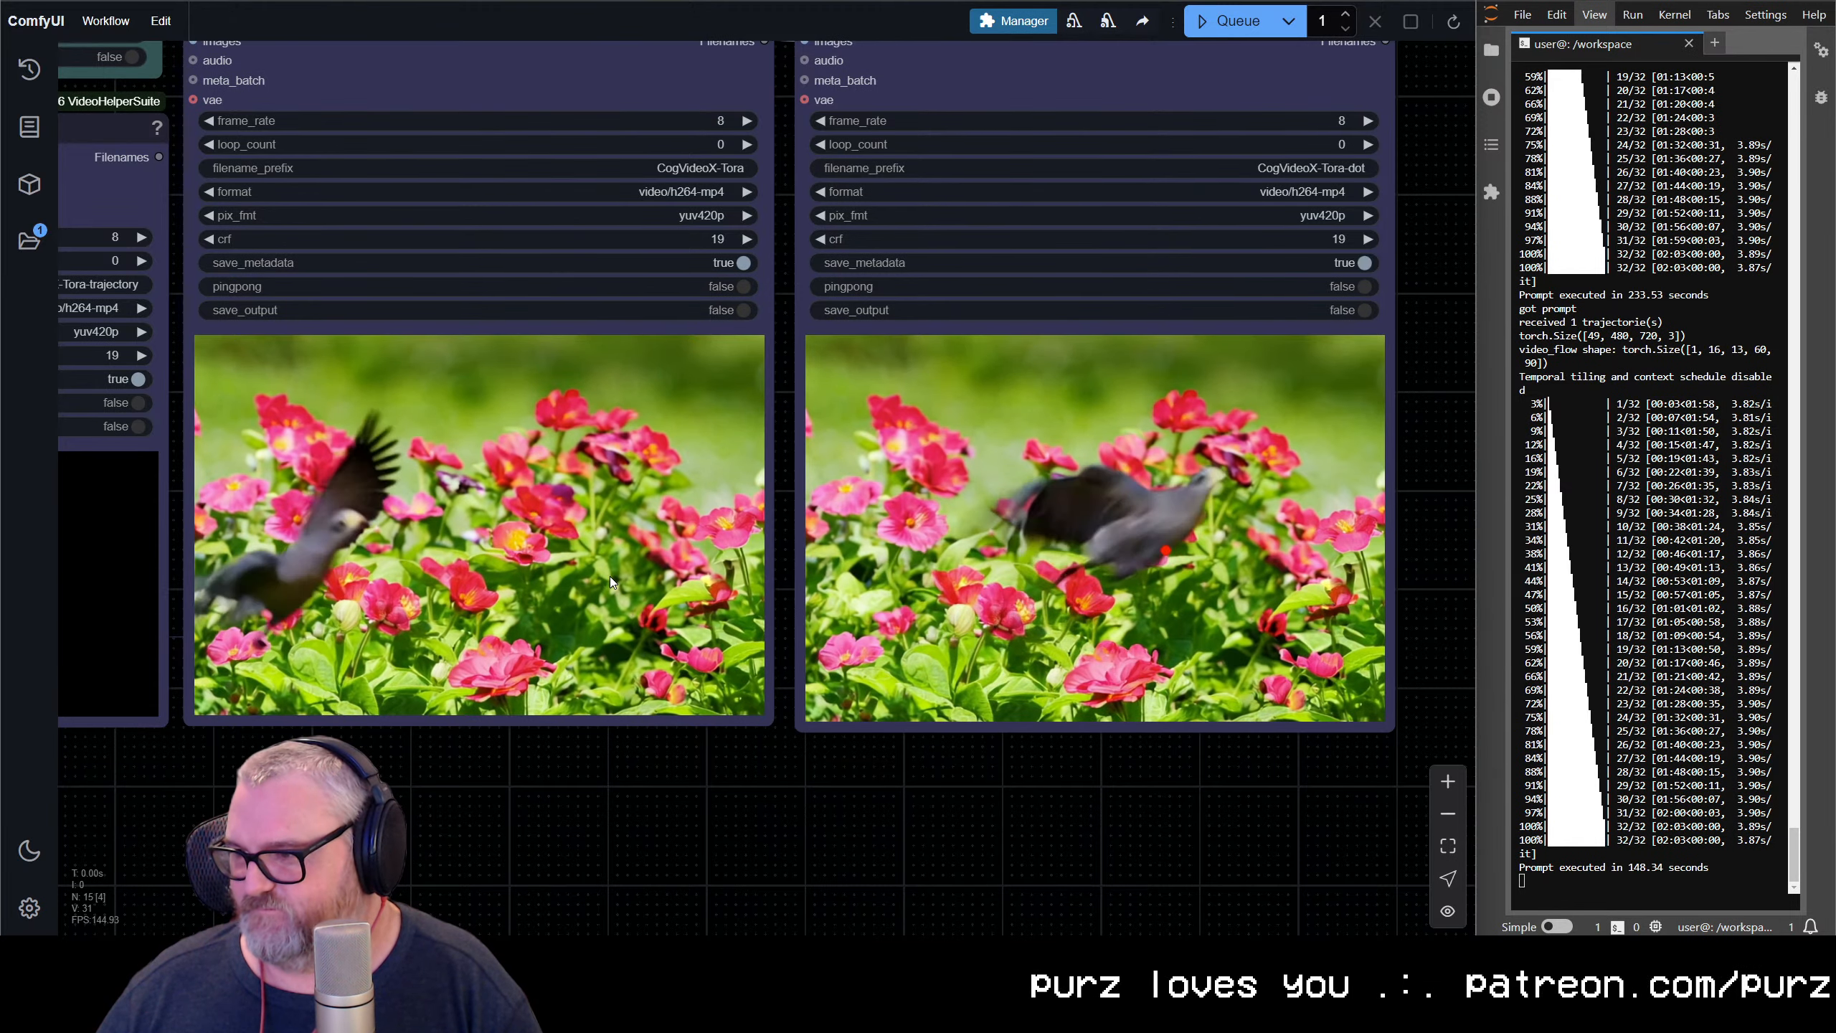
scroll(610, 577, "down", 4)
scroll(610, 578, "down", 4)
Reshape the Spline Editor's loop into a Z-like path with a higher start at the left edge and its end point at the canvas's lower right
left_click_drag(689, 661, 1546, 720)
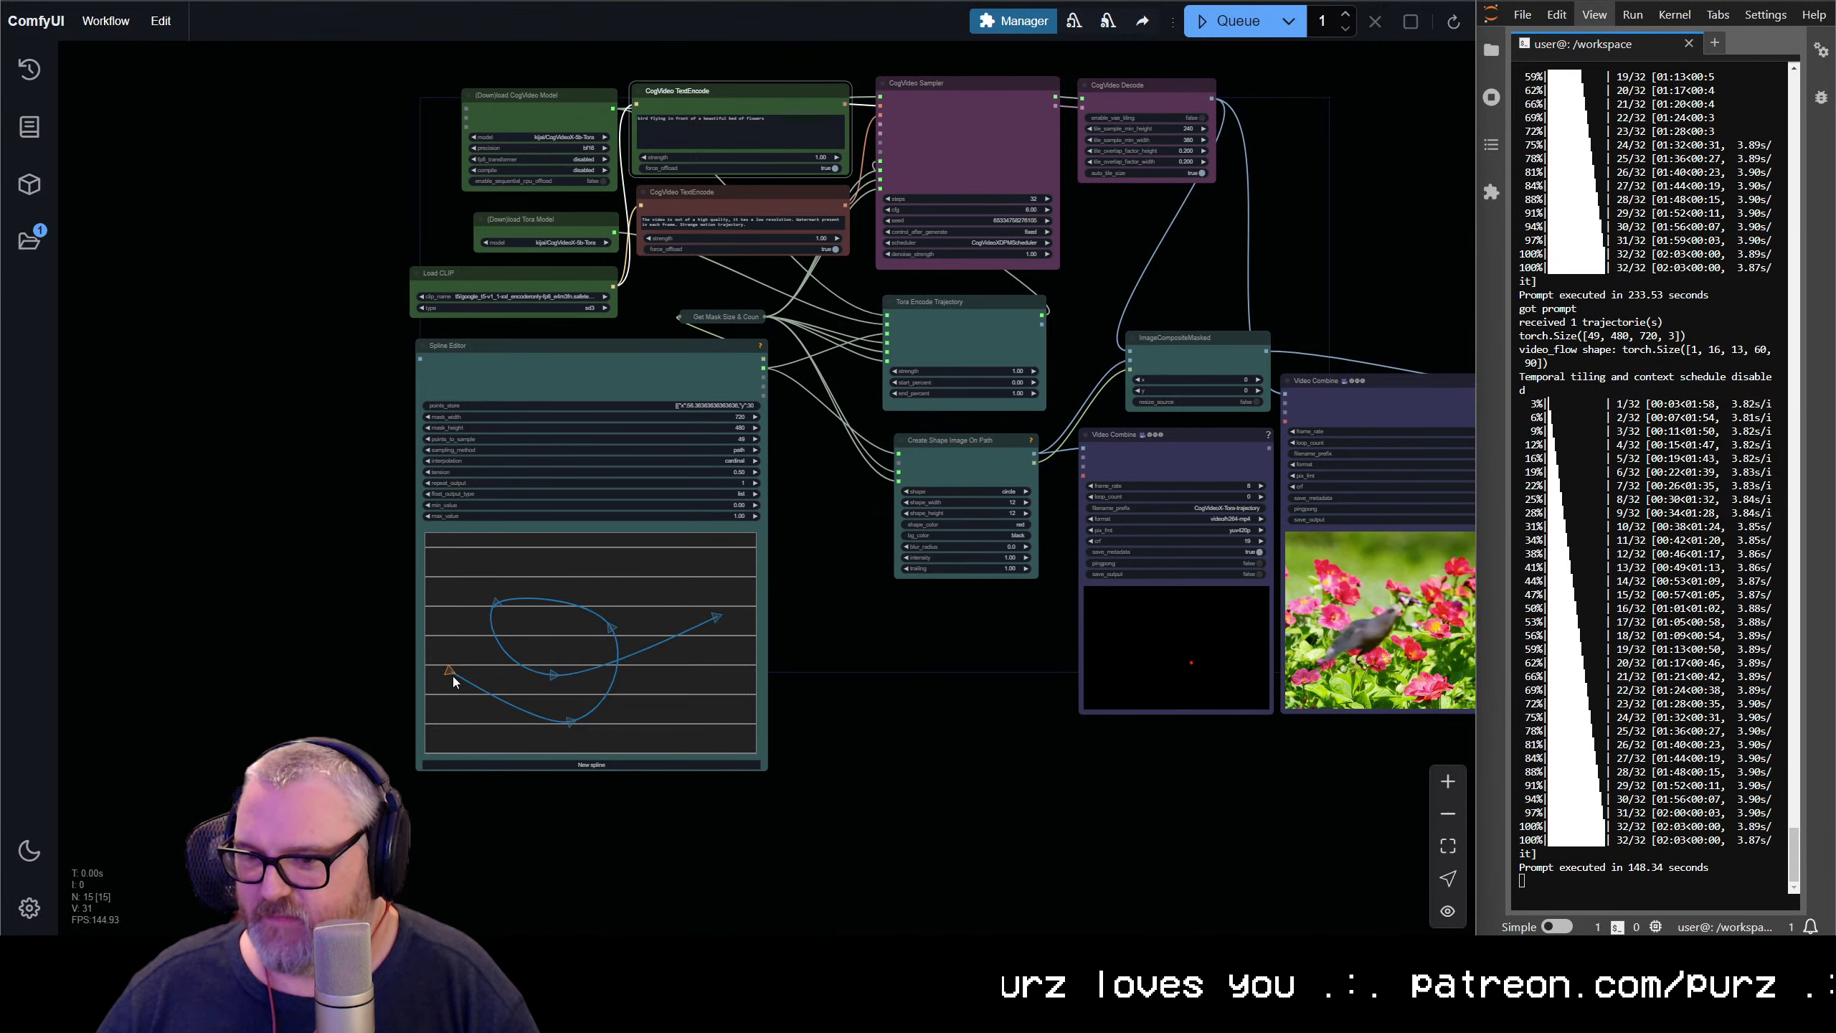
mouse_move(449, 670)
left_mouse_down()
mouse_move(464, 646)
mouse_move(439, 611)
mouse_move(459, 649)
left_mouse_up()
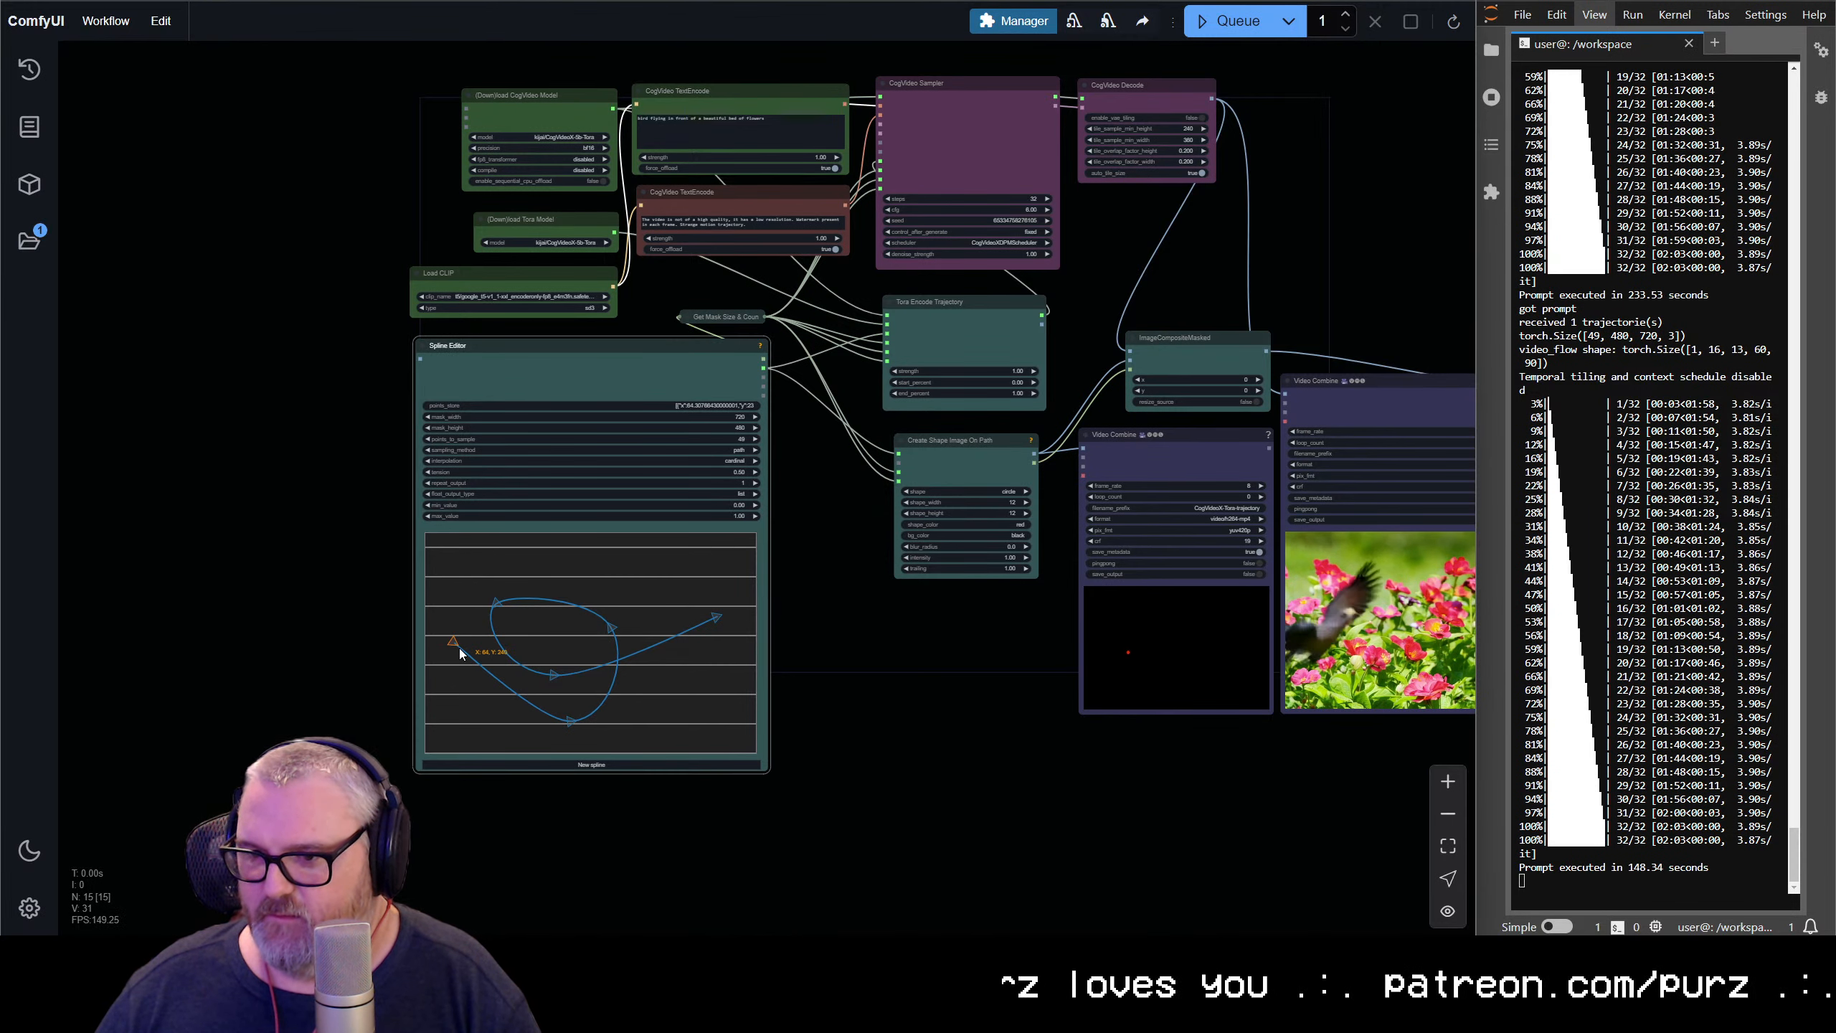
left_click_drag(573, 723, 489, 680)
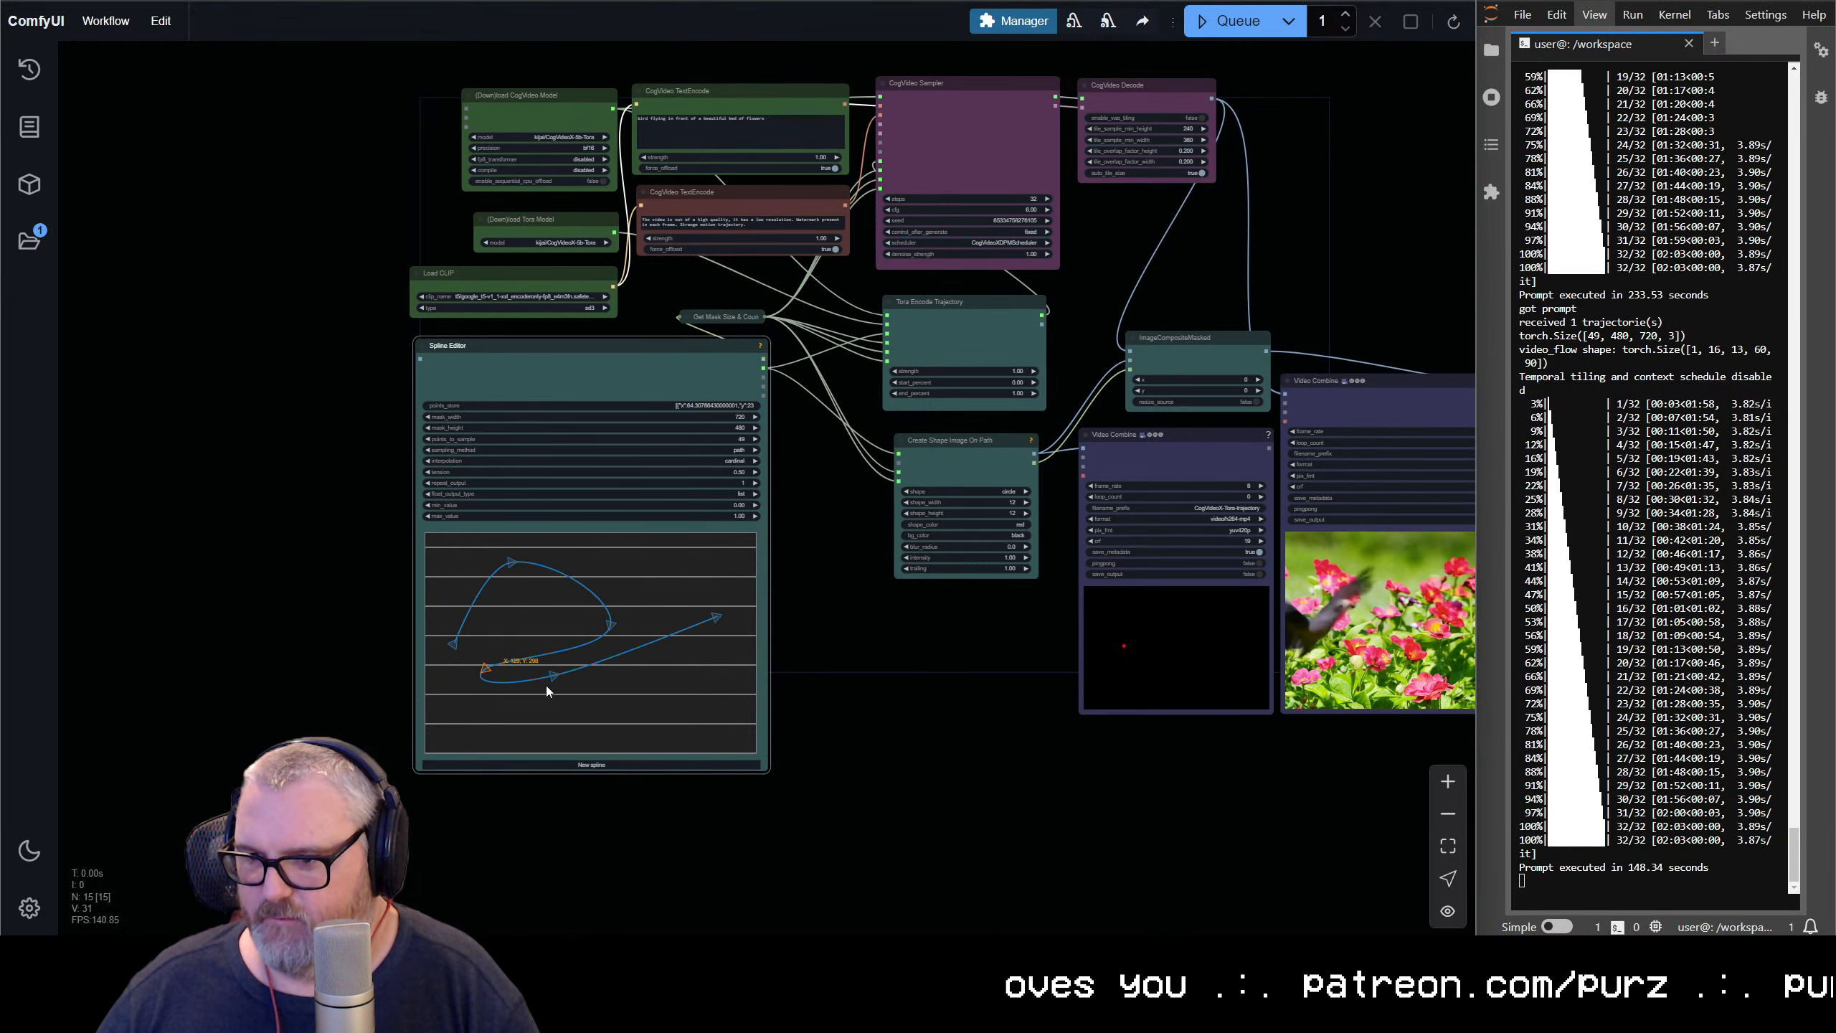
left_click_drag(717, 622, 729, 744)
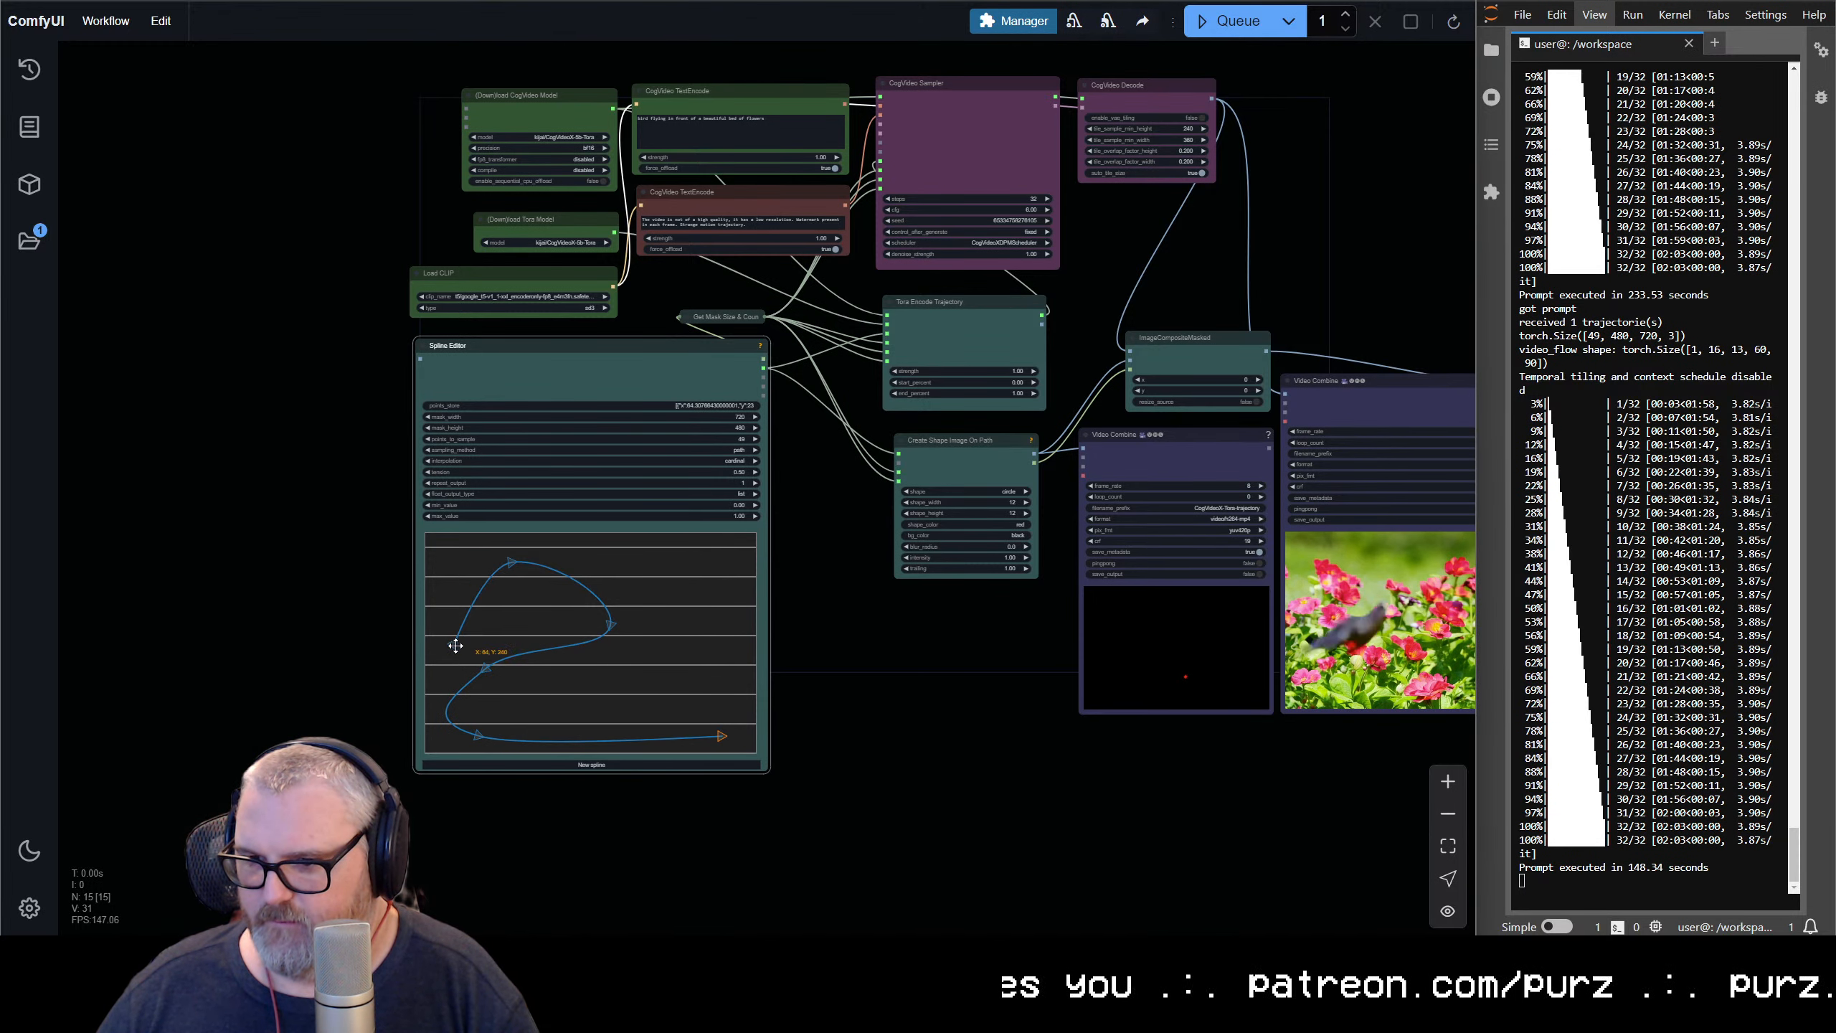
left_click_drag(455, 645, 447, 642)
left_click_drag(513, 565, 460, 554)
left_click_drag(611, 628, 600, 591)
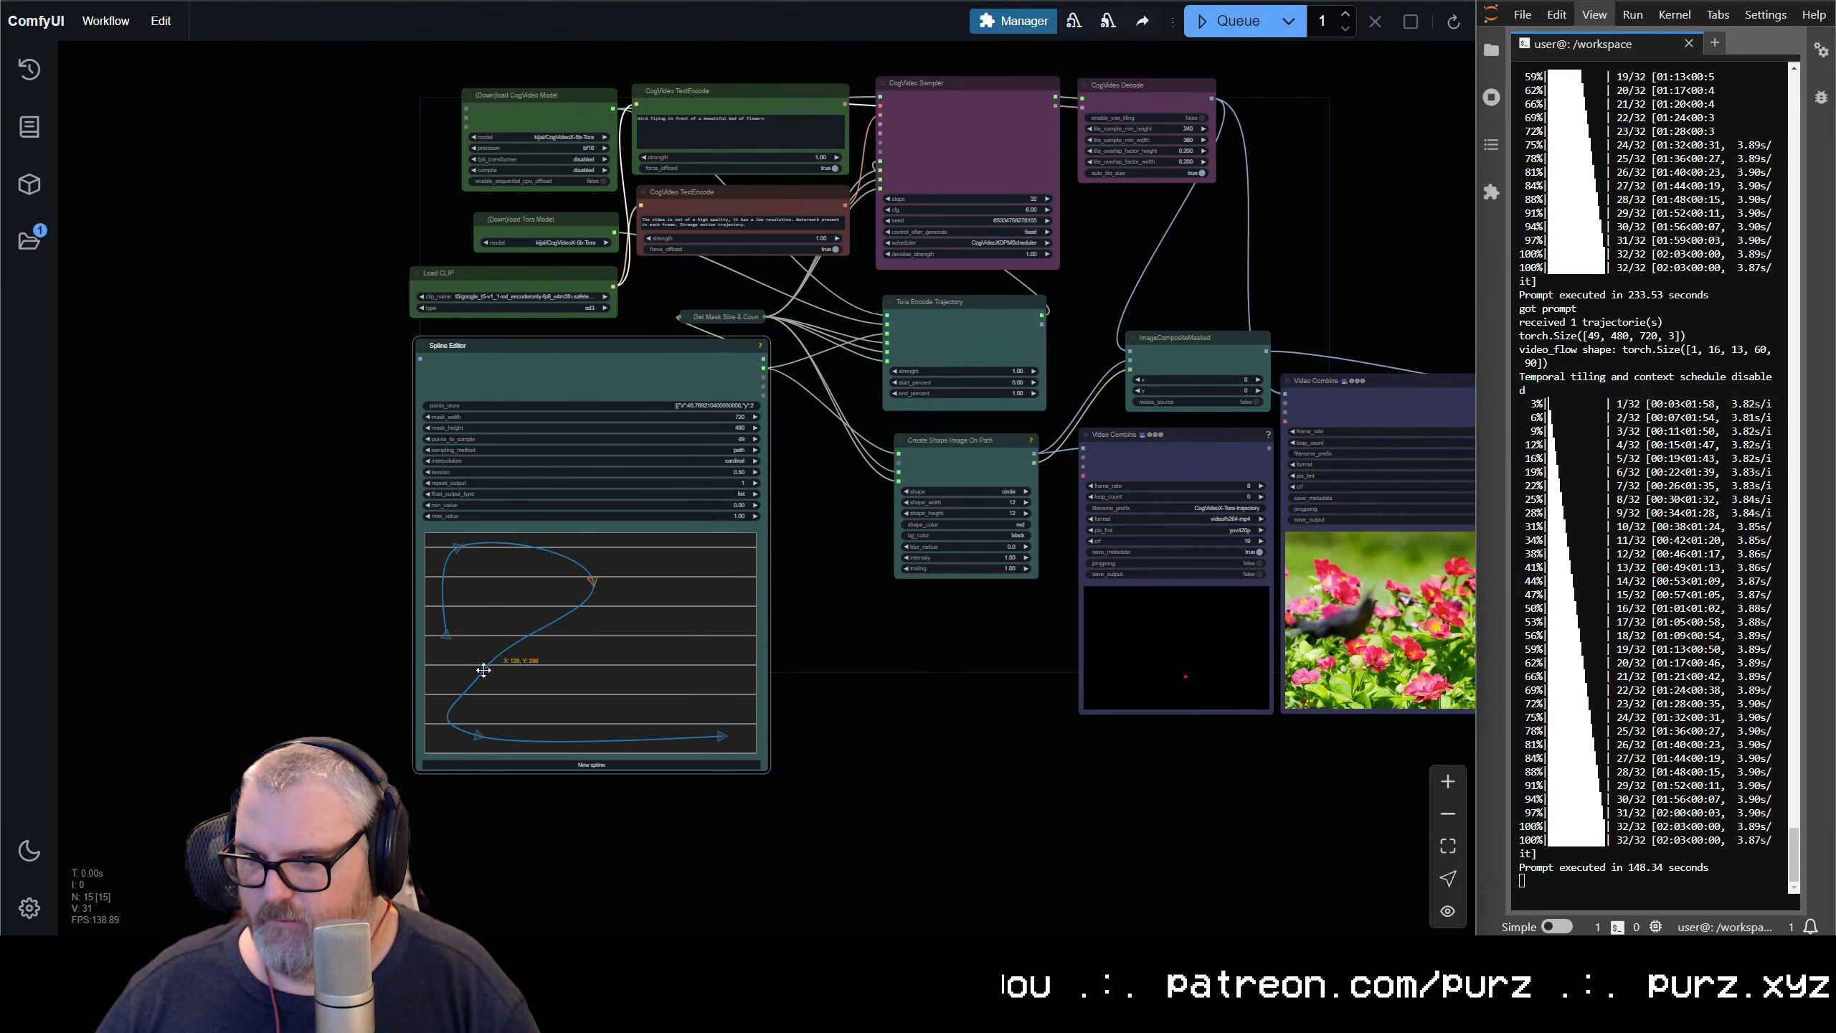
Try a wider trajectory by shifting the spline's intermediate control points across the canvas, spreading its upper curve towards the right side
left_click_drag(488, 671, 723, 615)
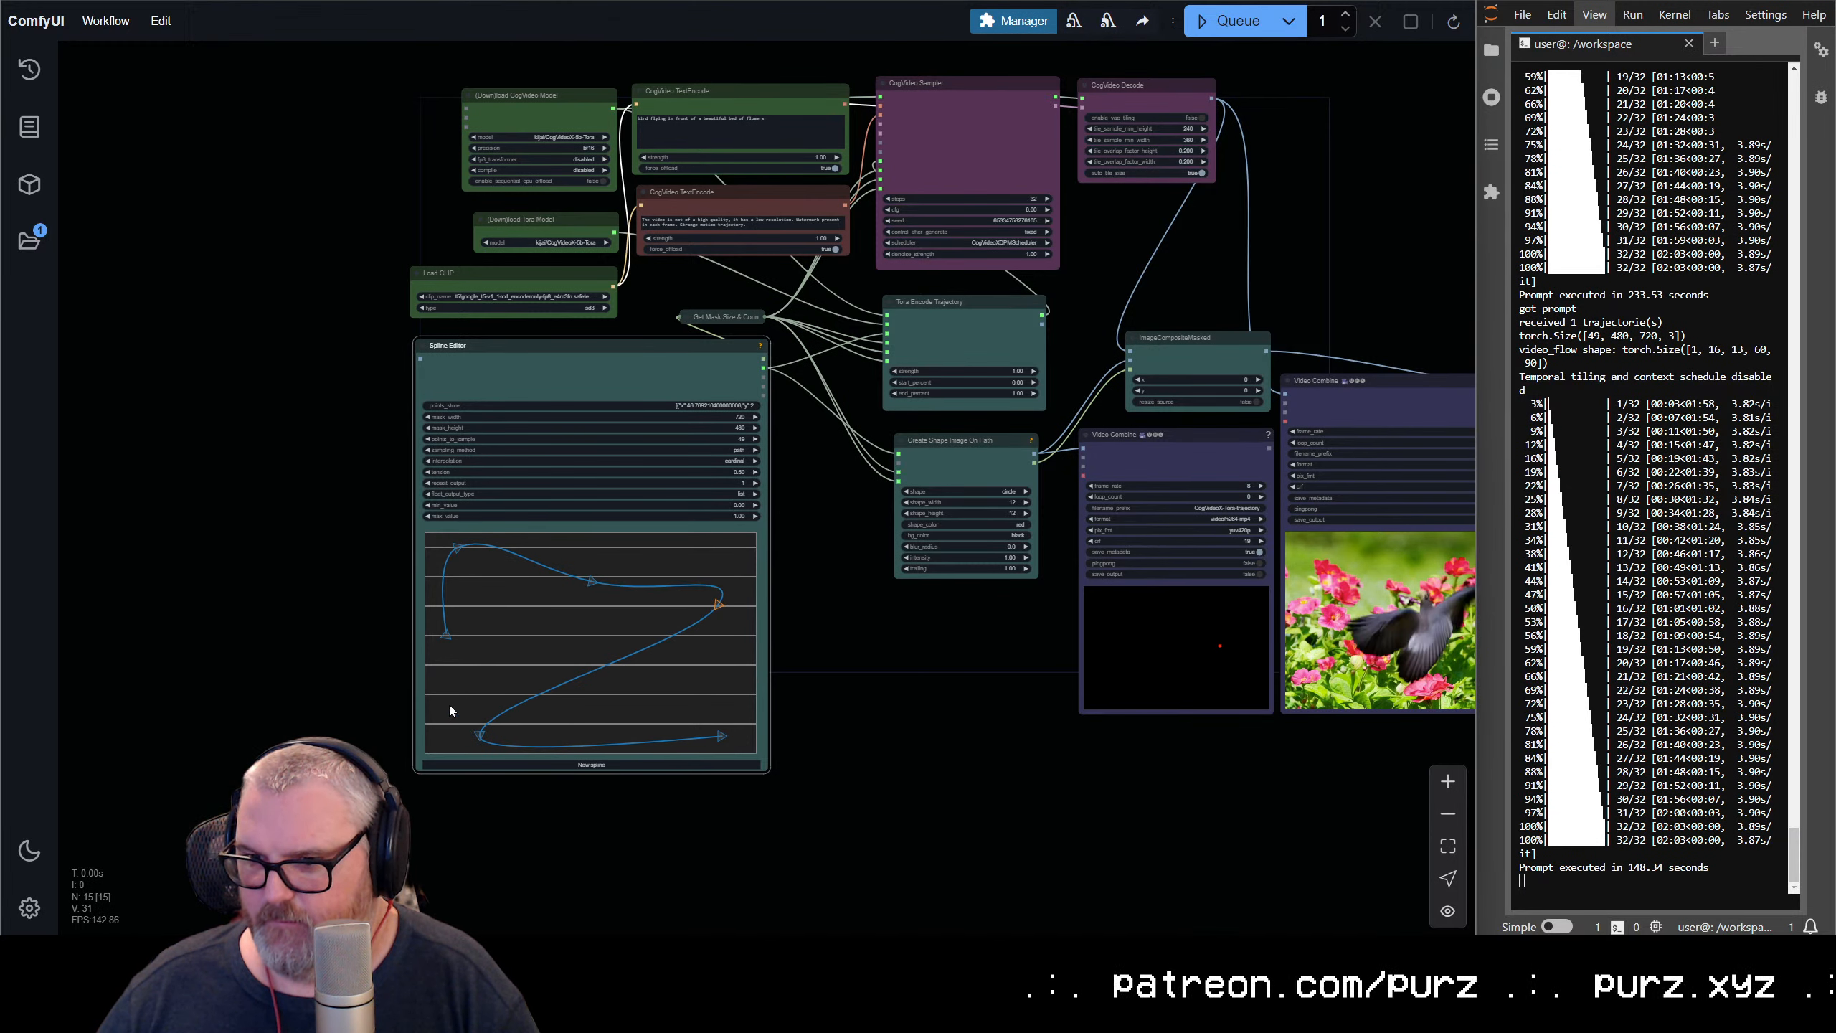
left_click_drag(479, 738, 448, 698)
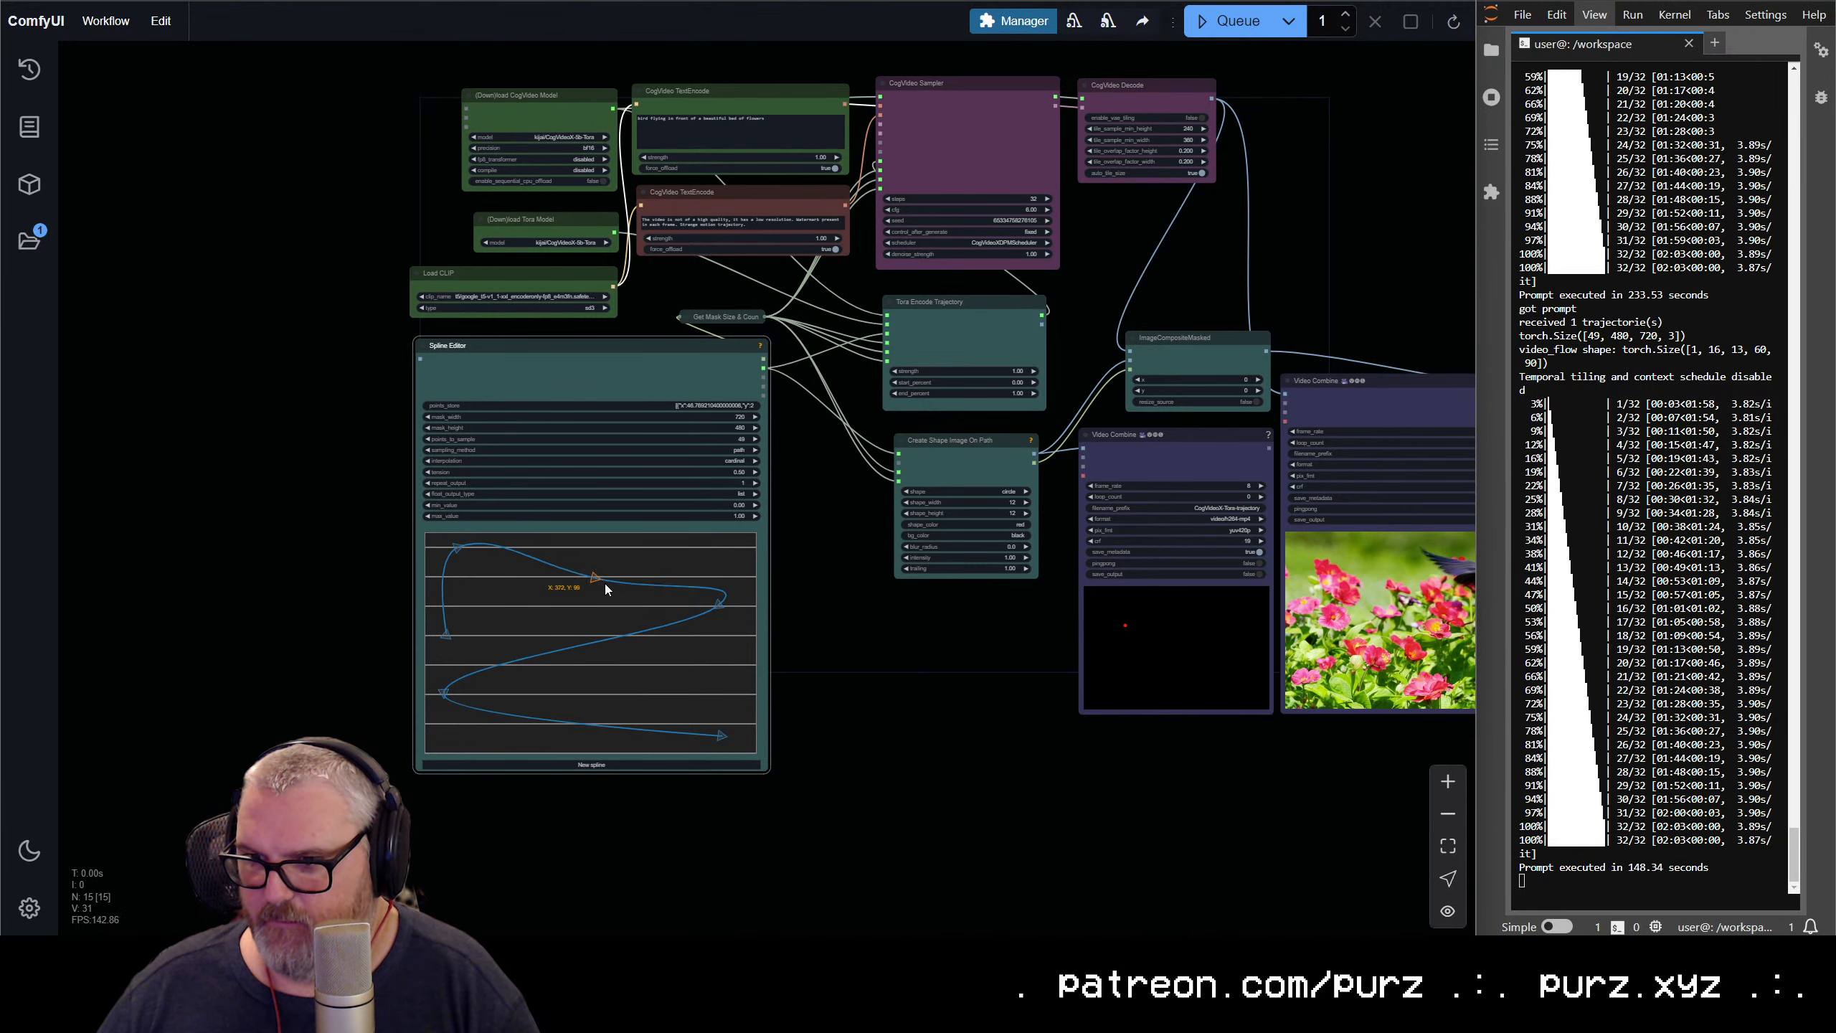
left_click_drag(605, 584, 639, 586)
left_click_drag(457, 547, 514, 565)
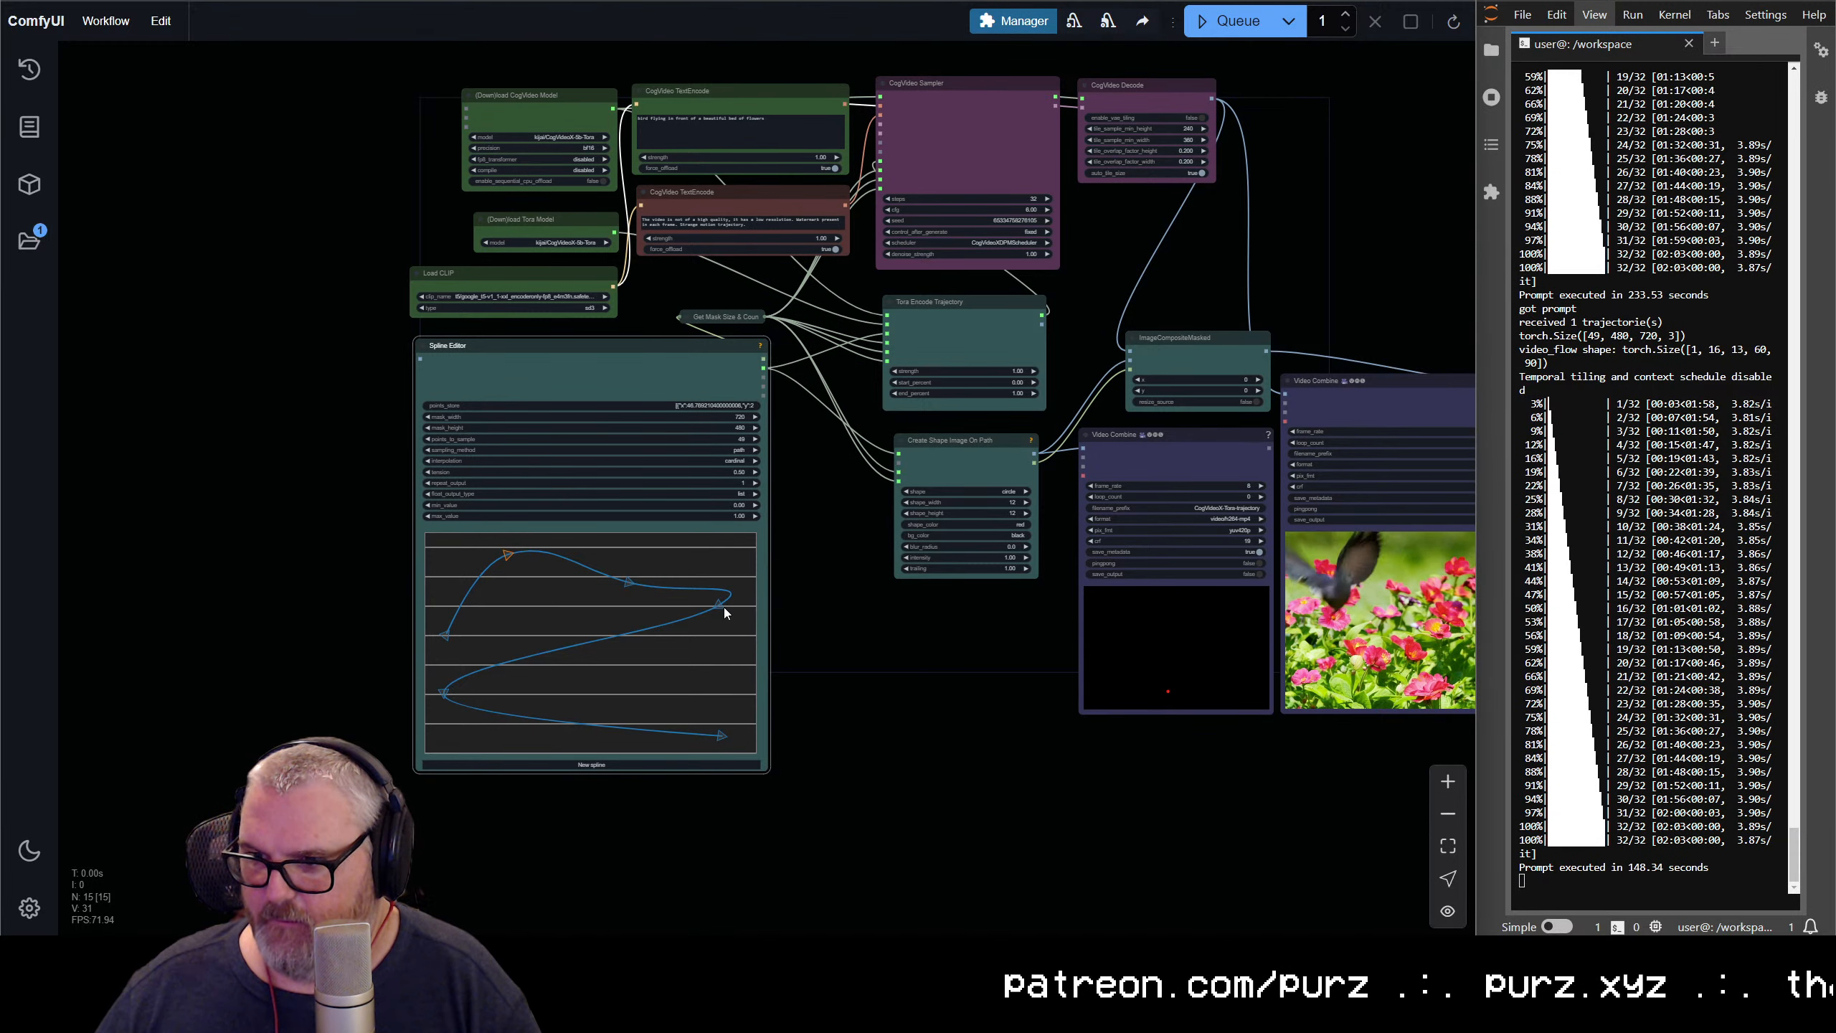
left_click_drag(723, 607, 599, 643)
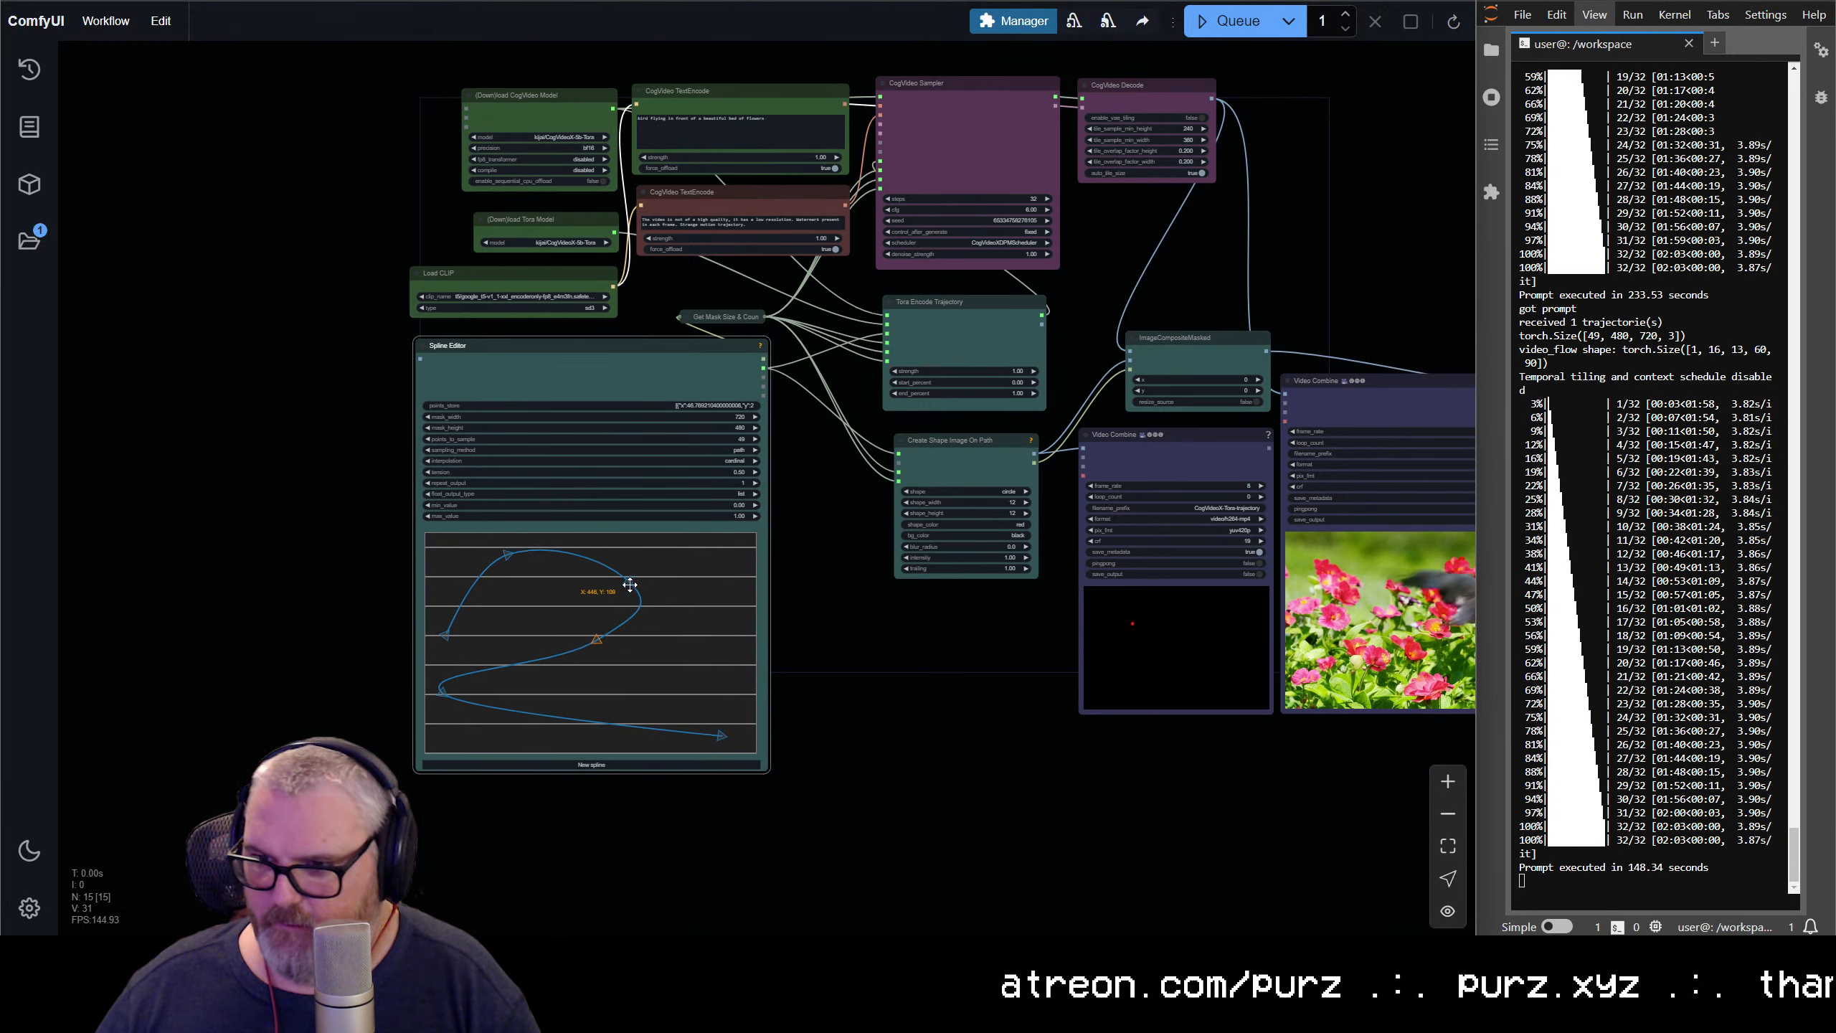
left_click_drag(630, 583, 696, 578)
left_click_drag(527, 562, 559, 556)
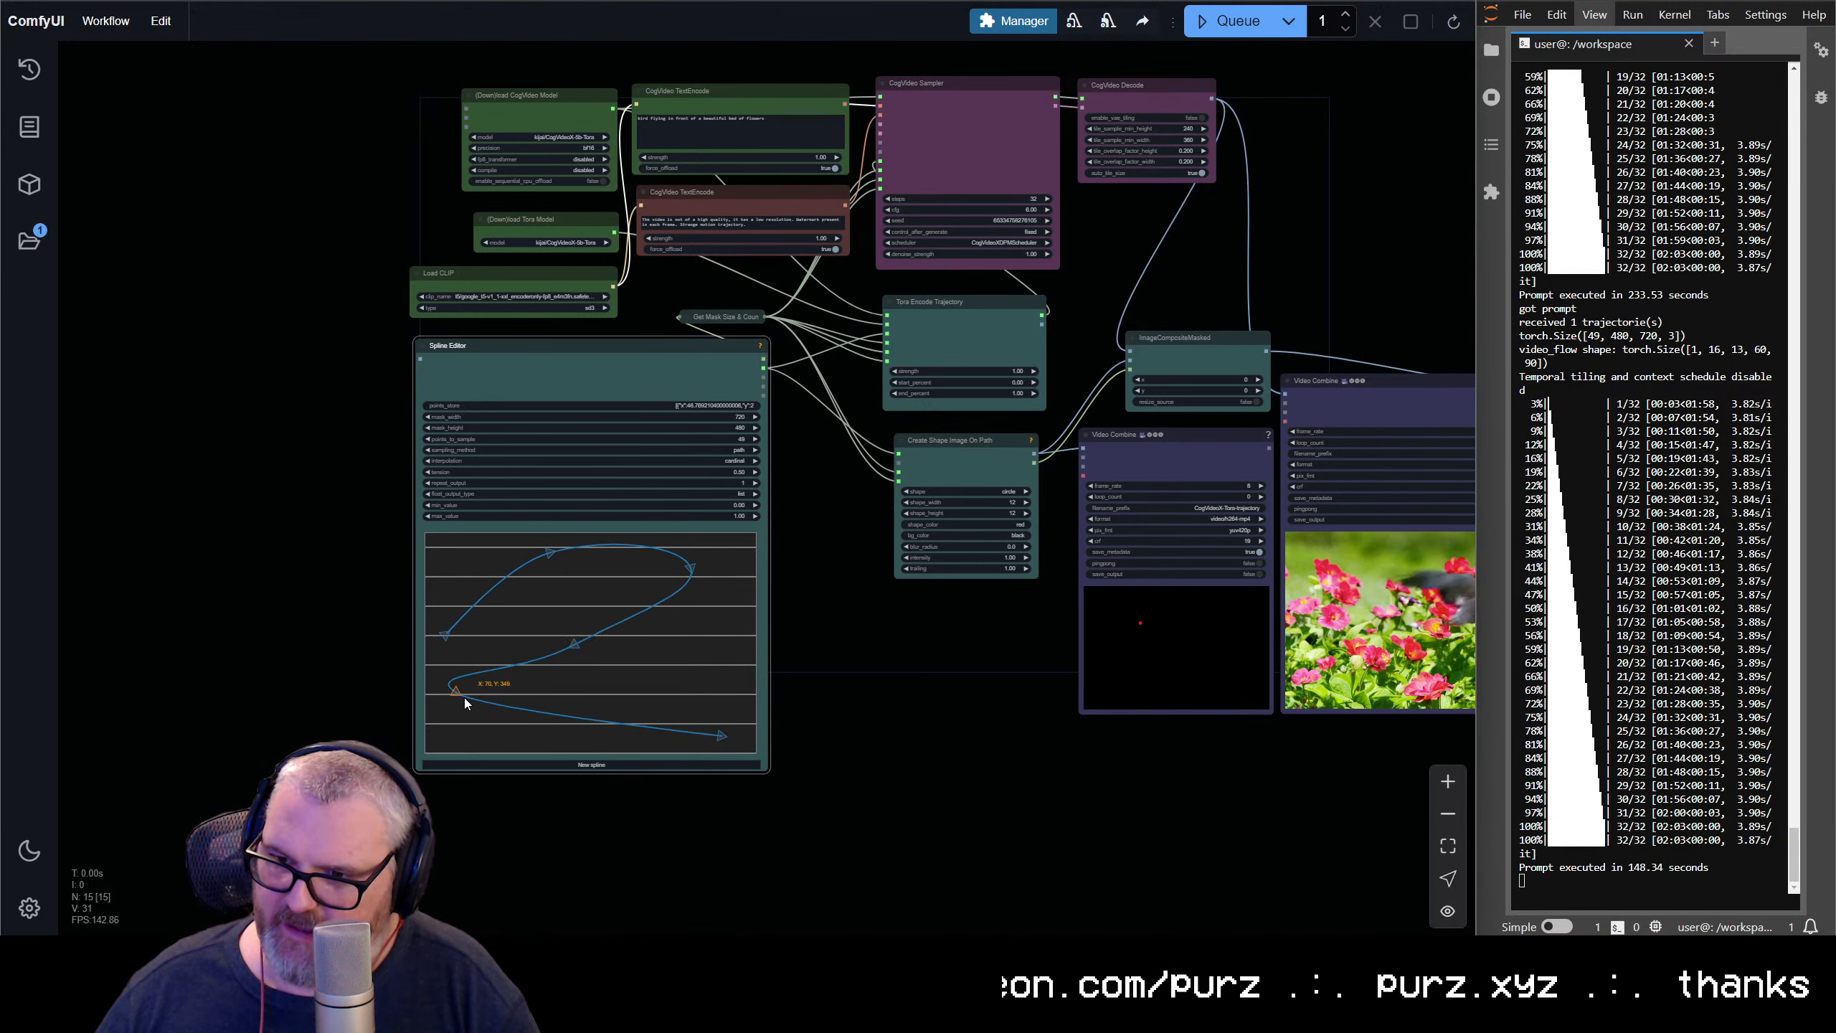
Tighten the spline's intermediate points into a compact hump and inward bend near the canvas's center, and push the end point further right
left_click_drag(467, 698, 528, 697)
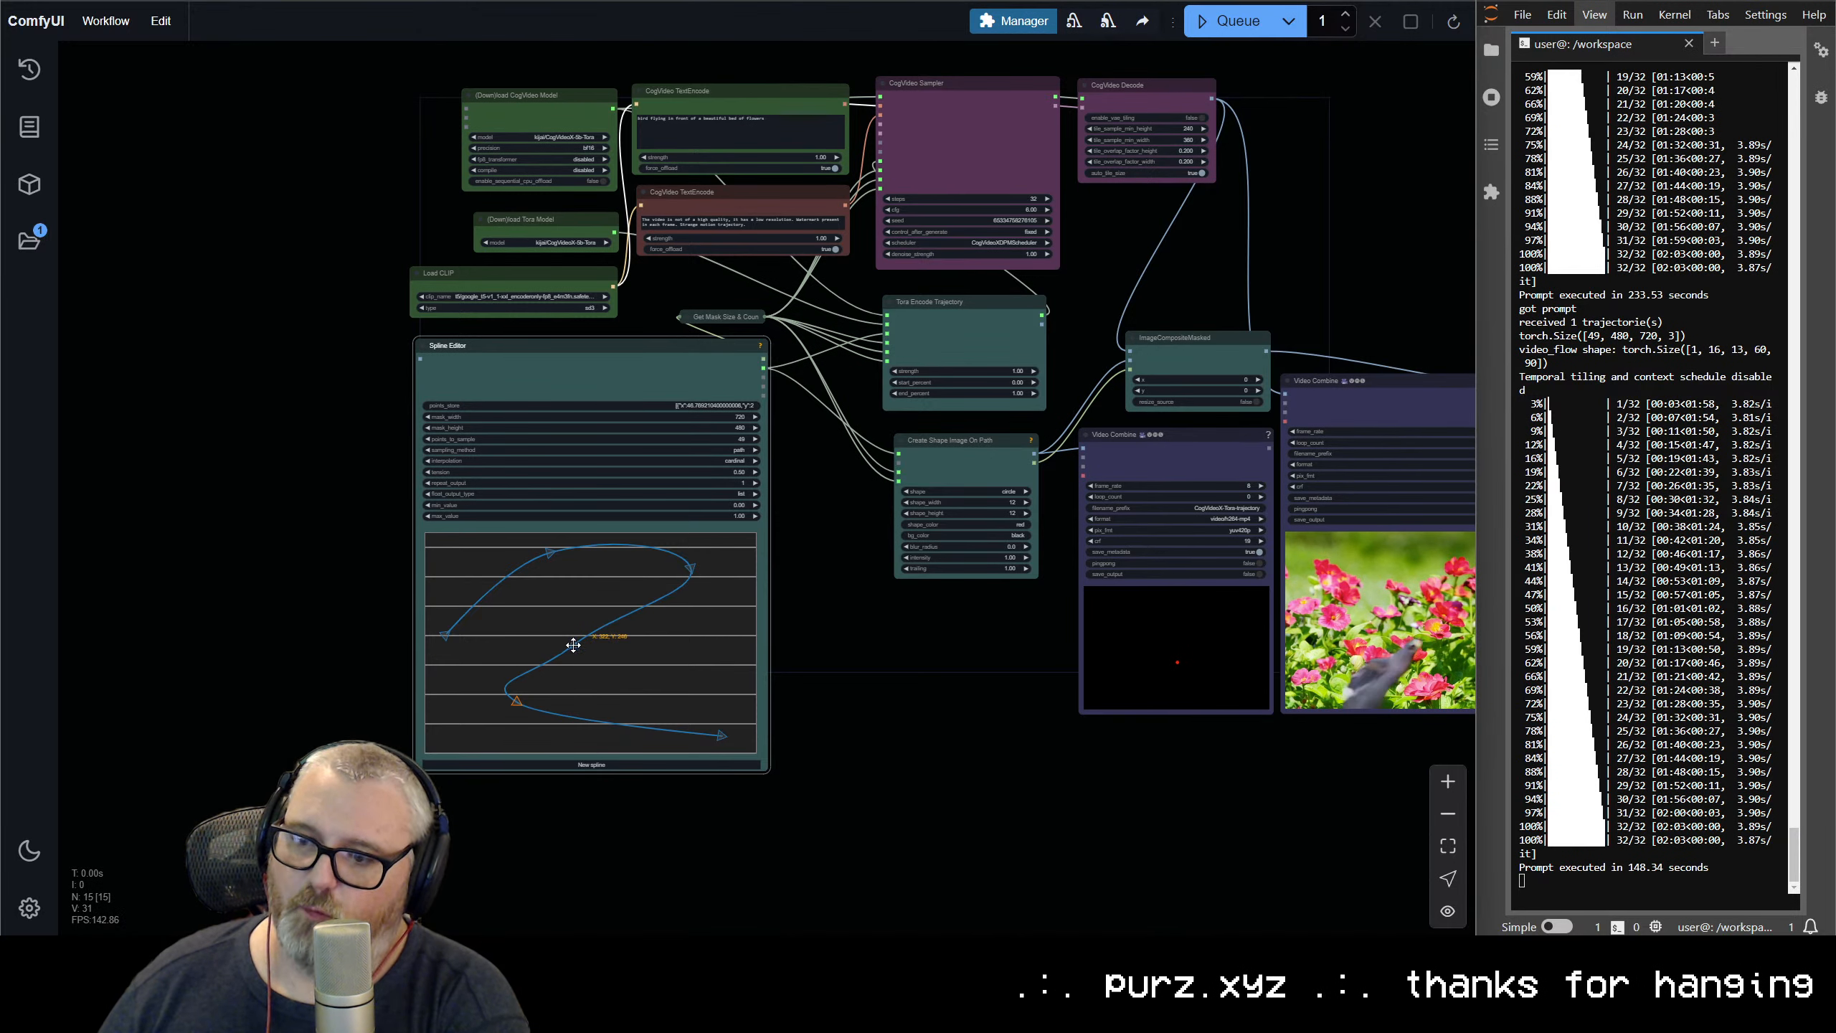
left_click_drag(528, 699, 513, 703)
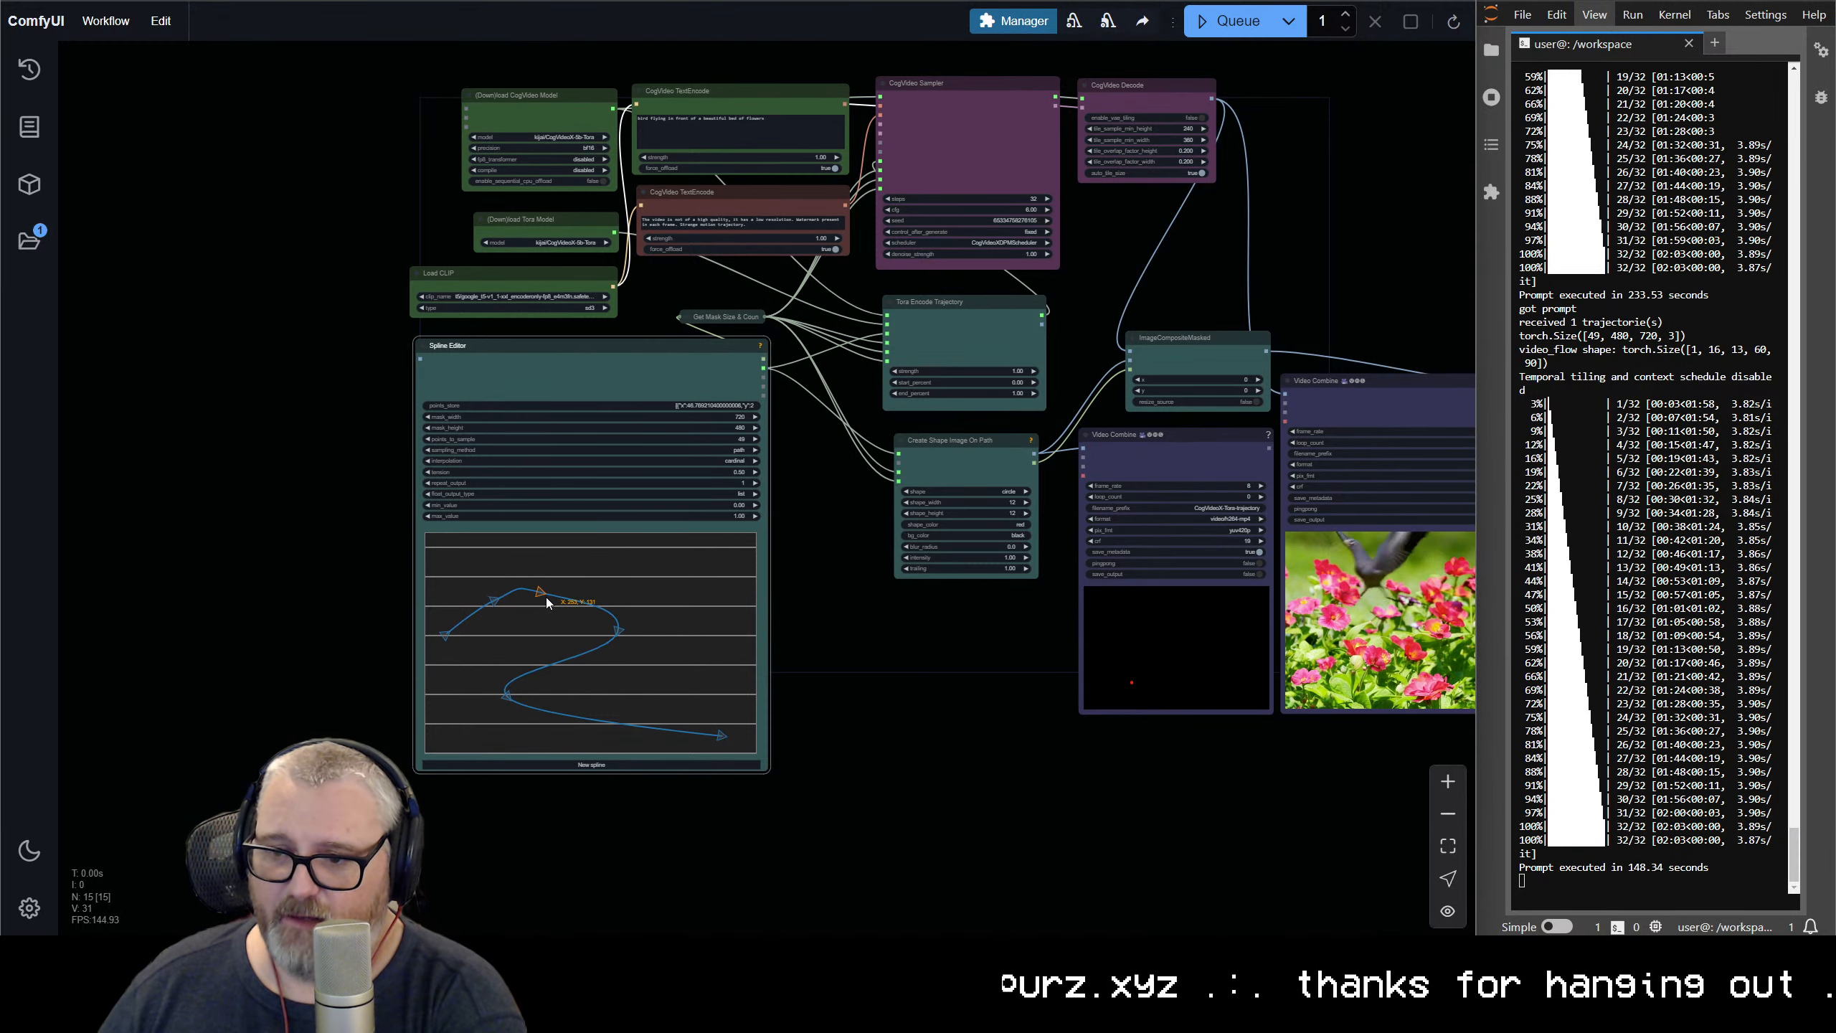
left_click_drag(547, 598, 558, 593)
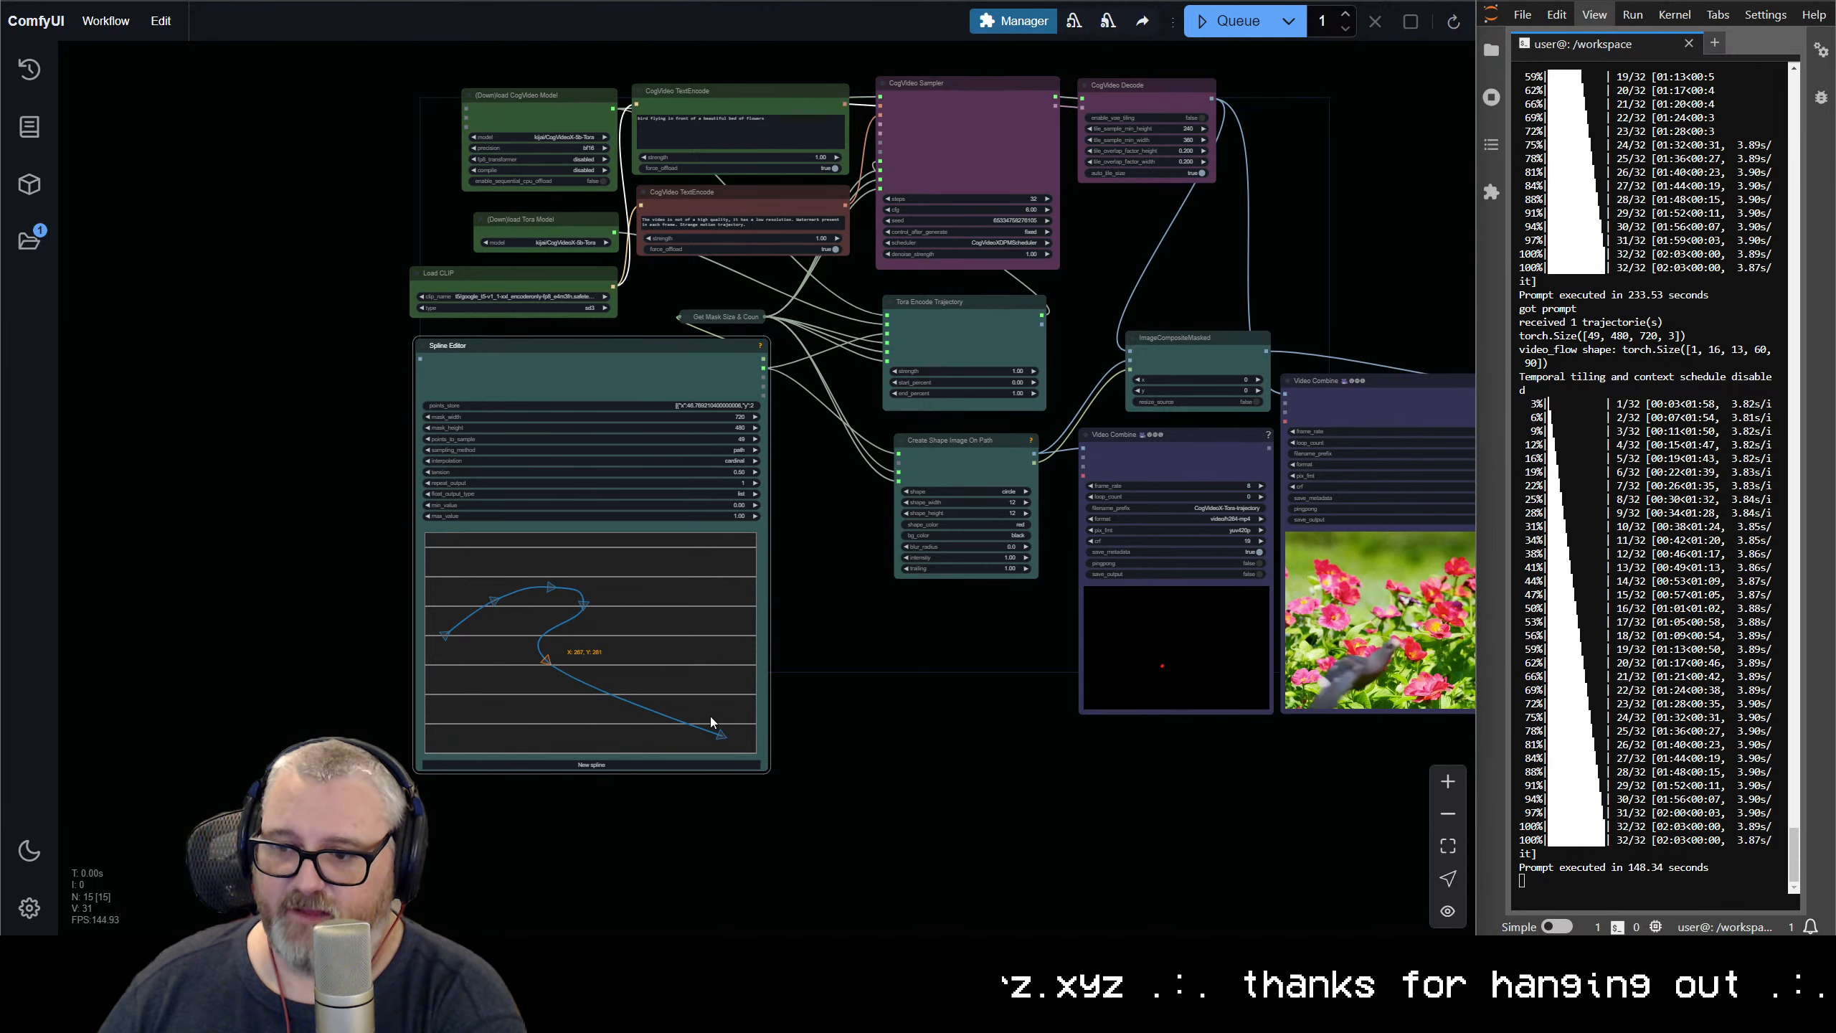
left_click_drag(727, 735, 740, 735)
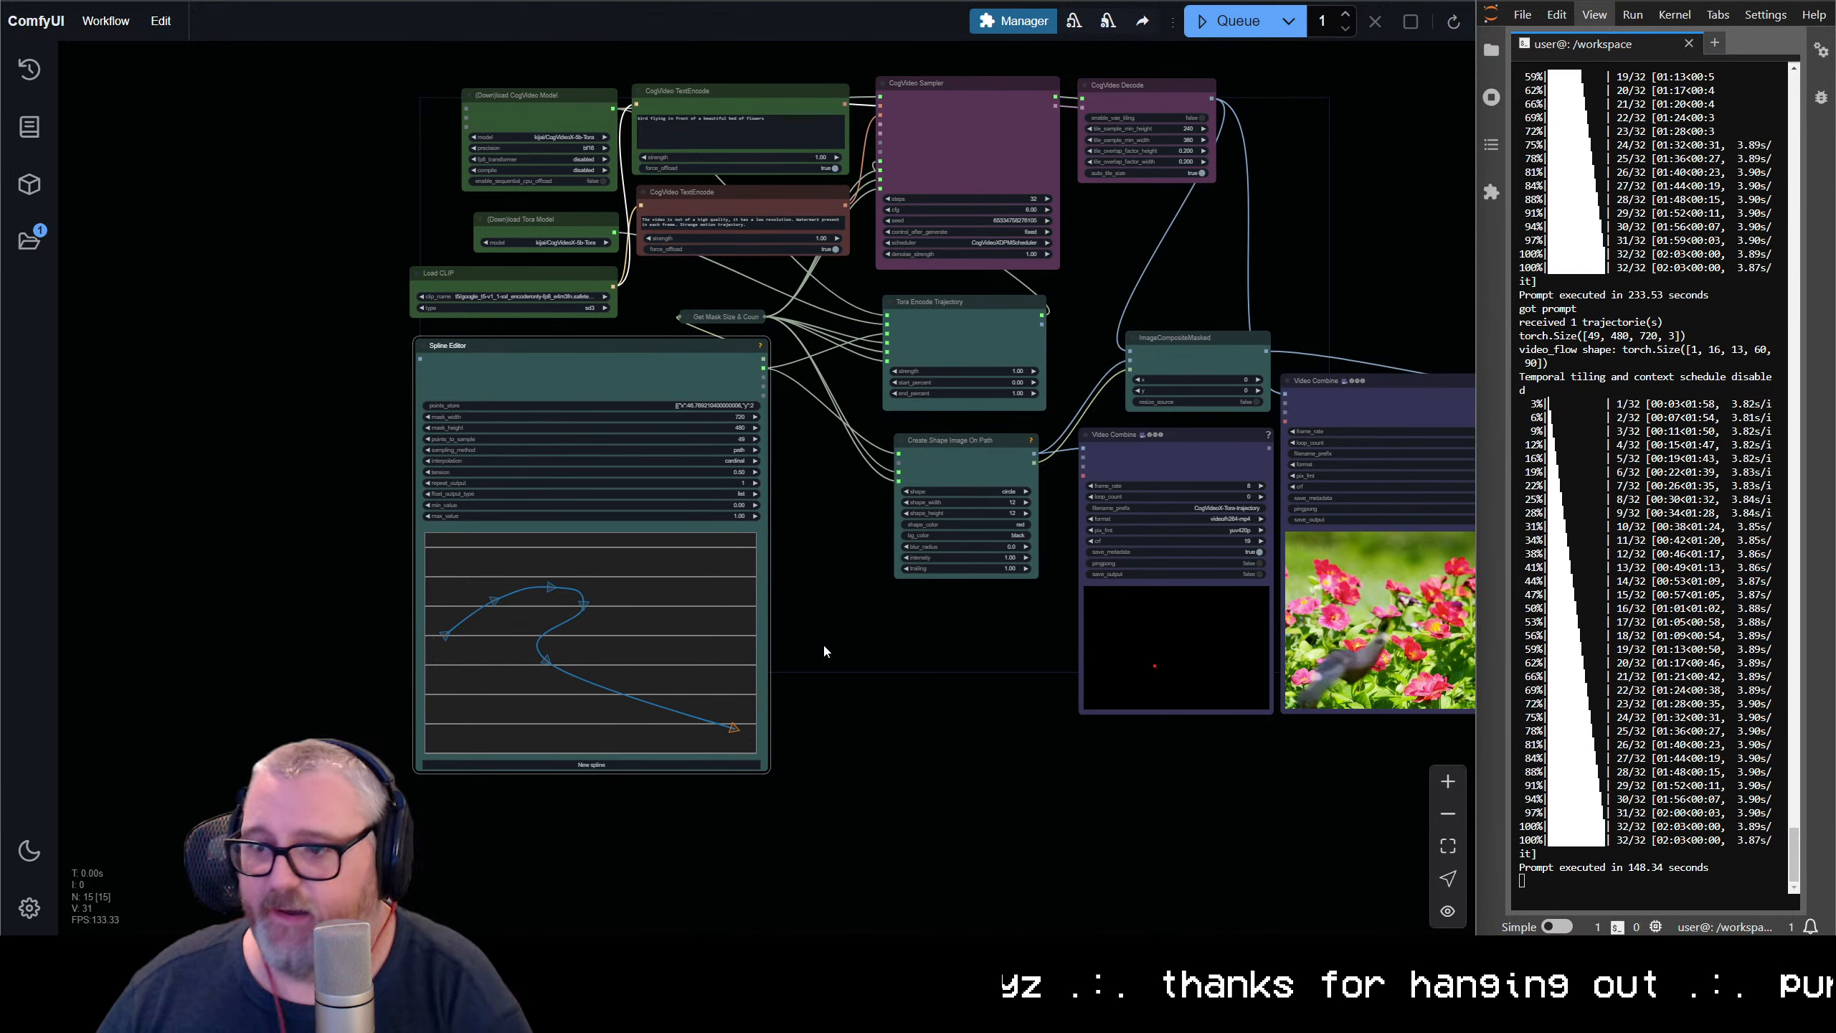
Replace the positive CogVideo TextEncode prompt with "a honey badger running around crazily in the jungle"
left_click(752, 130)
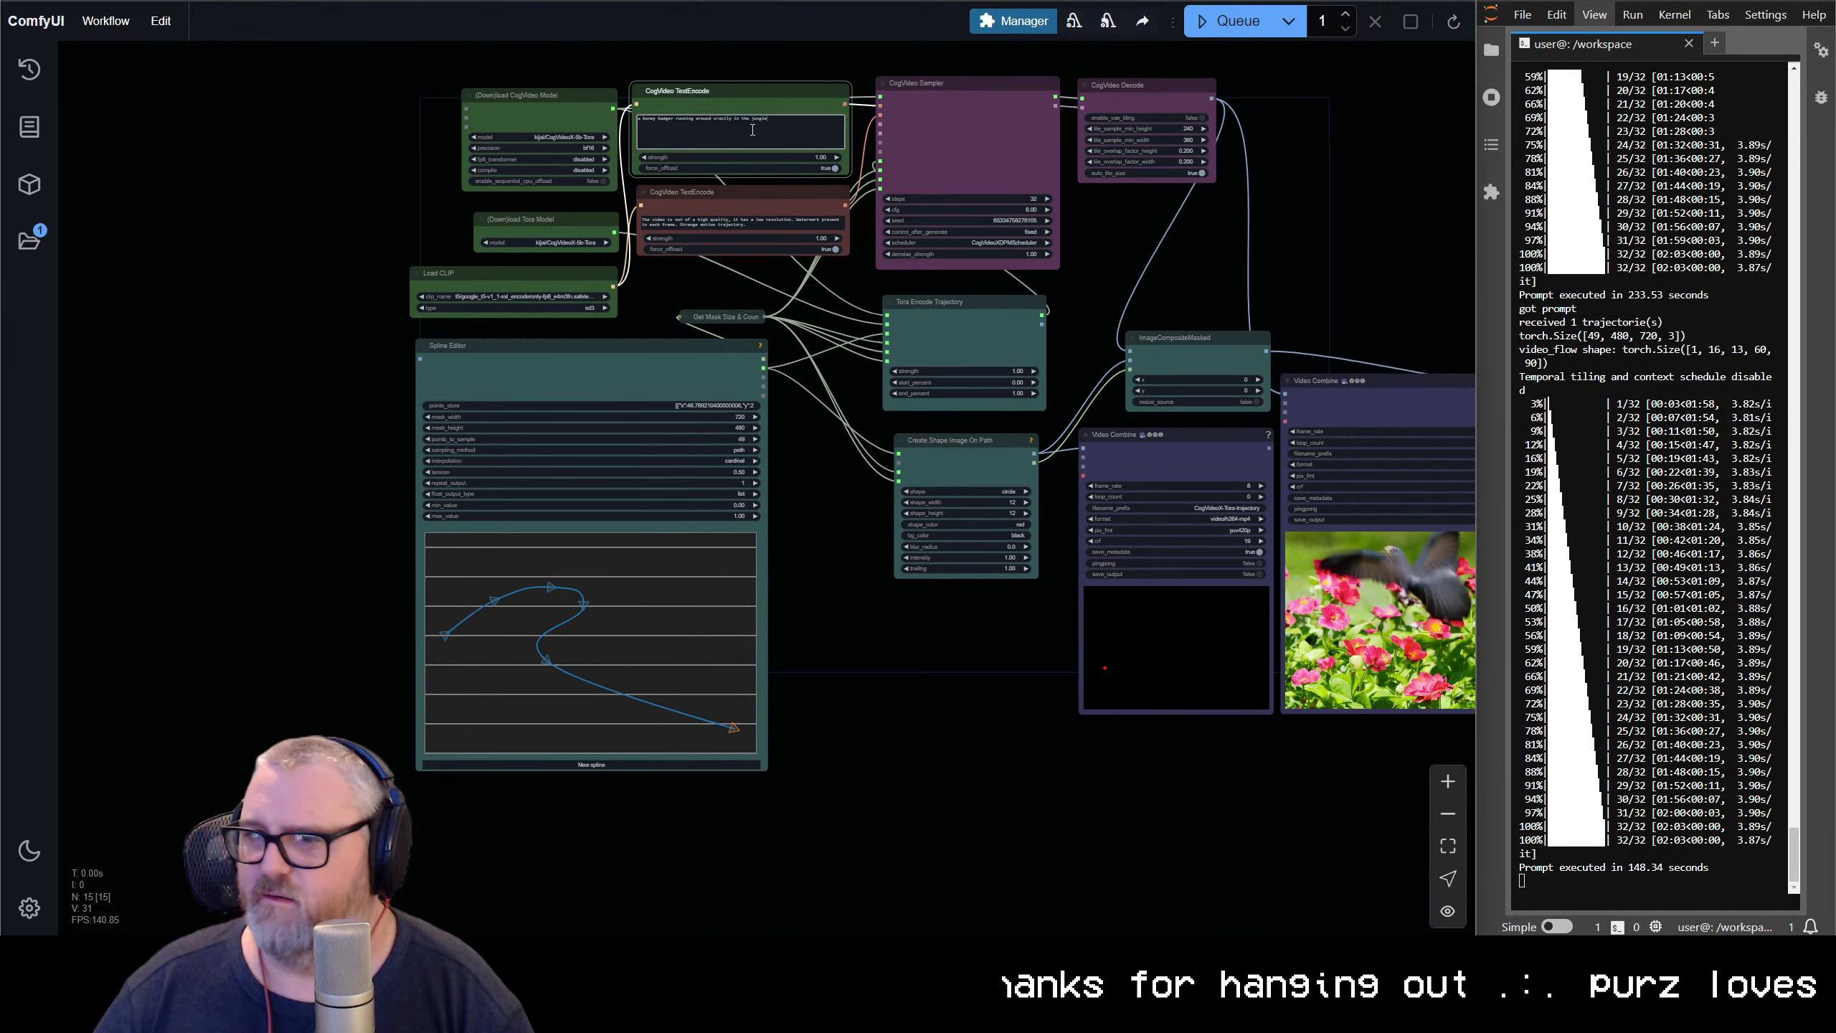
Look up honey badger and its natural habitat on Google in a new browser tab, and return to ComfyUI
key("ctrl+t")
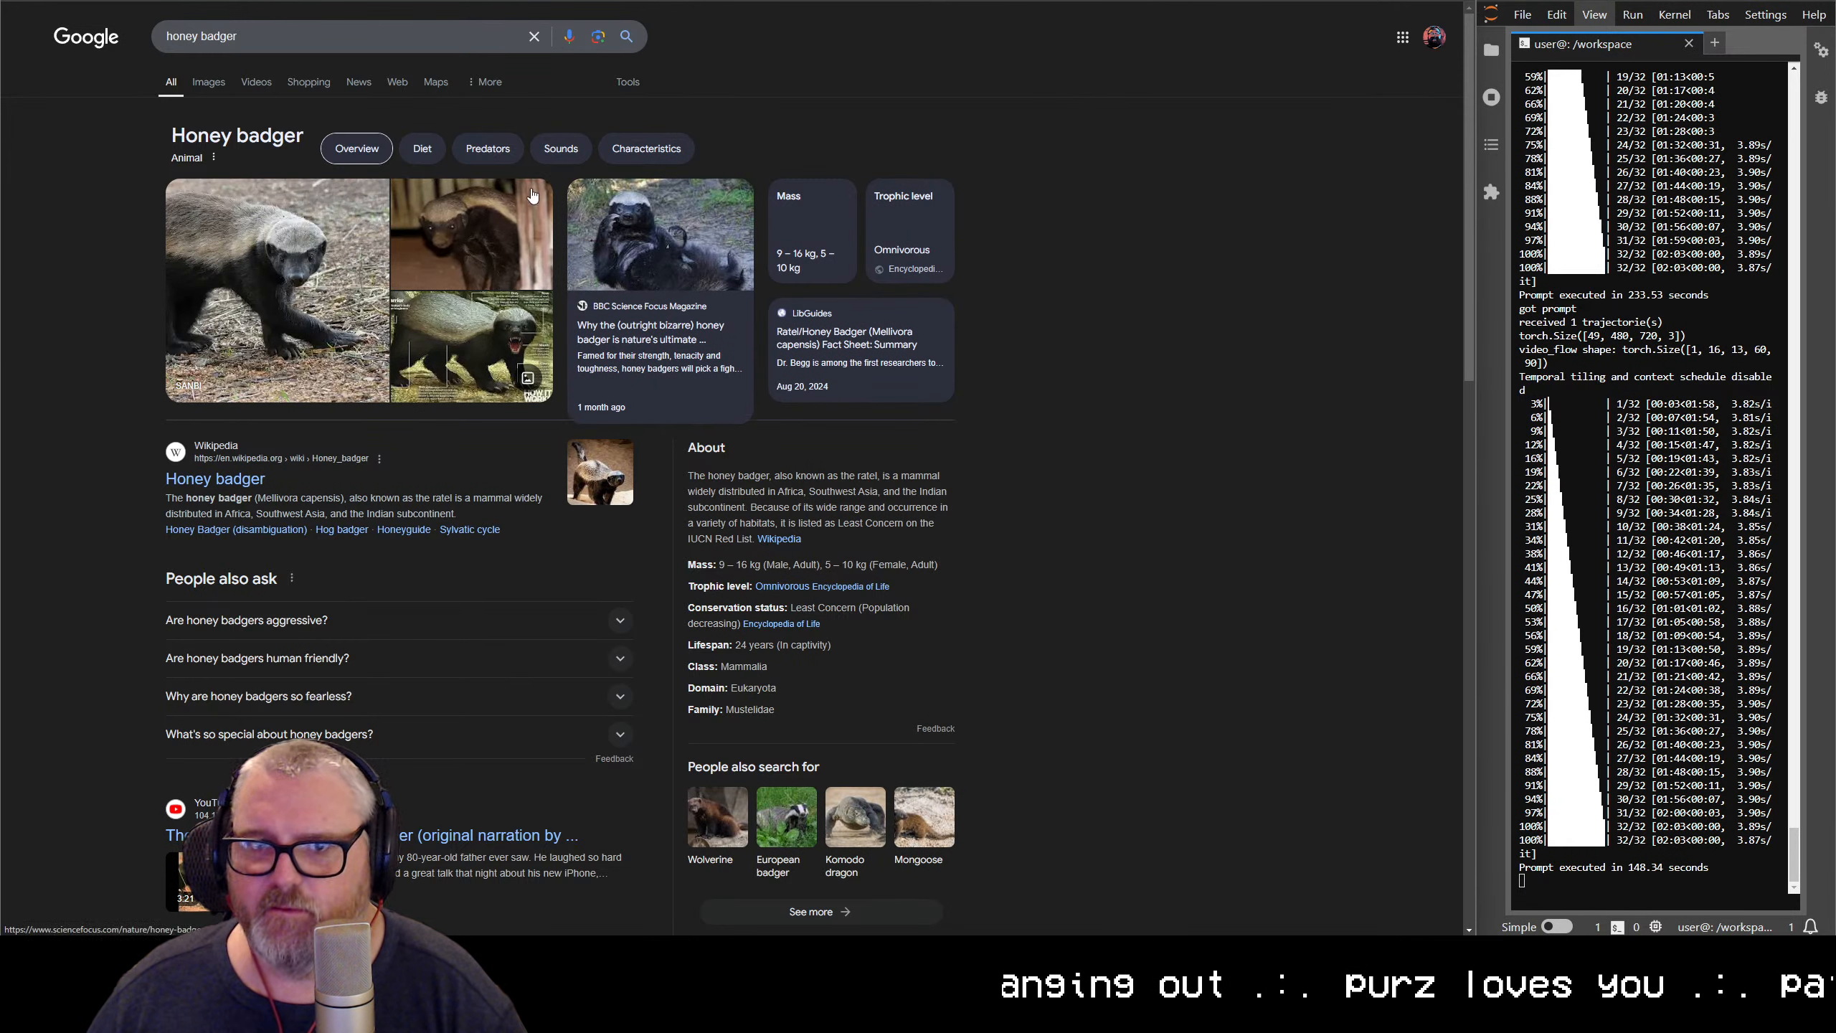
left_click(384, 37)
type("v")
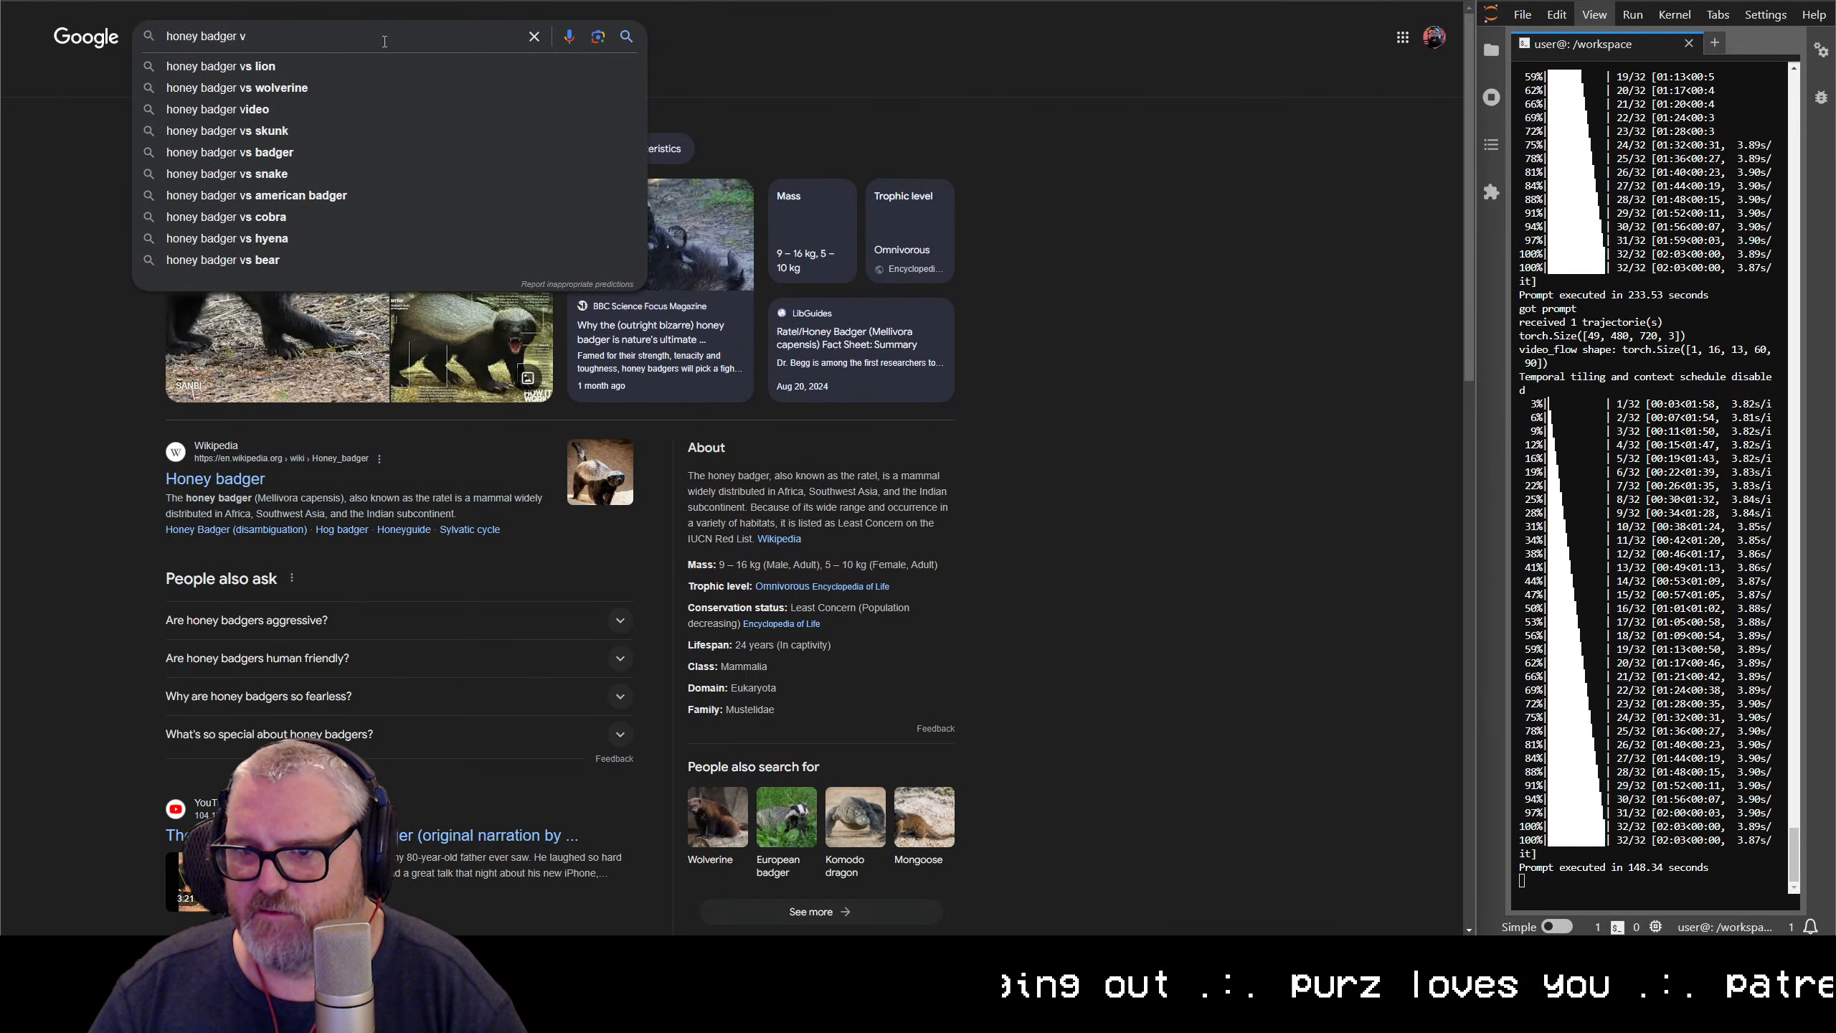
type("natural habitat")
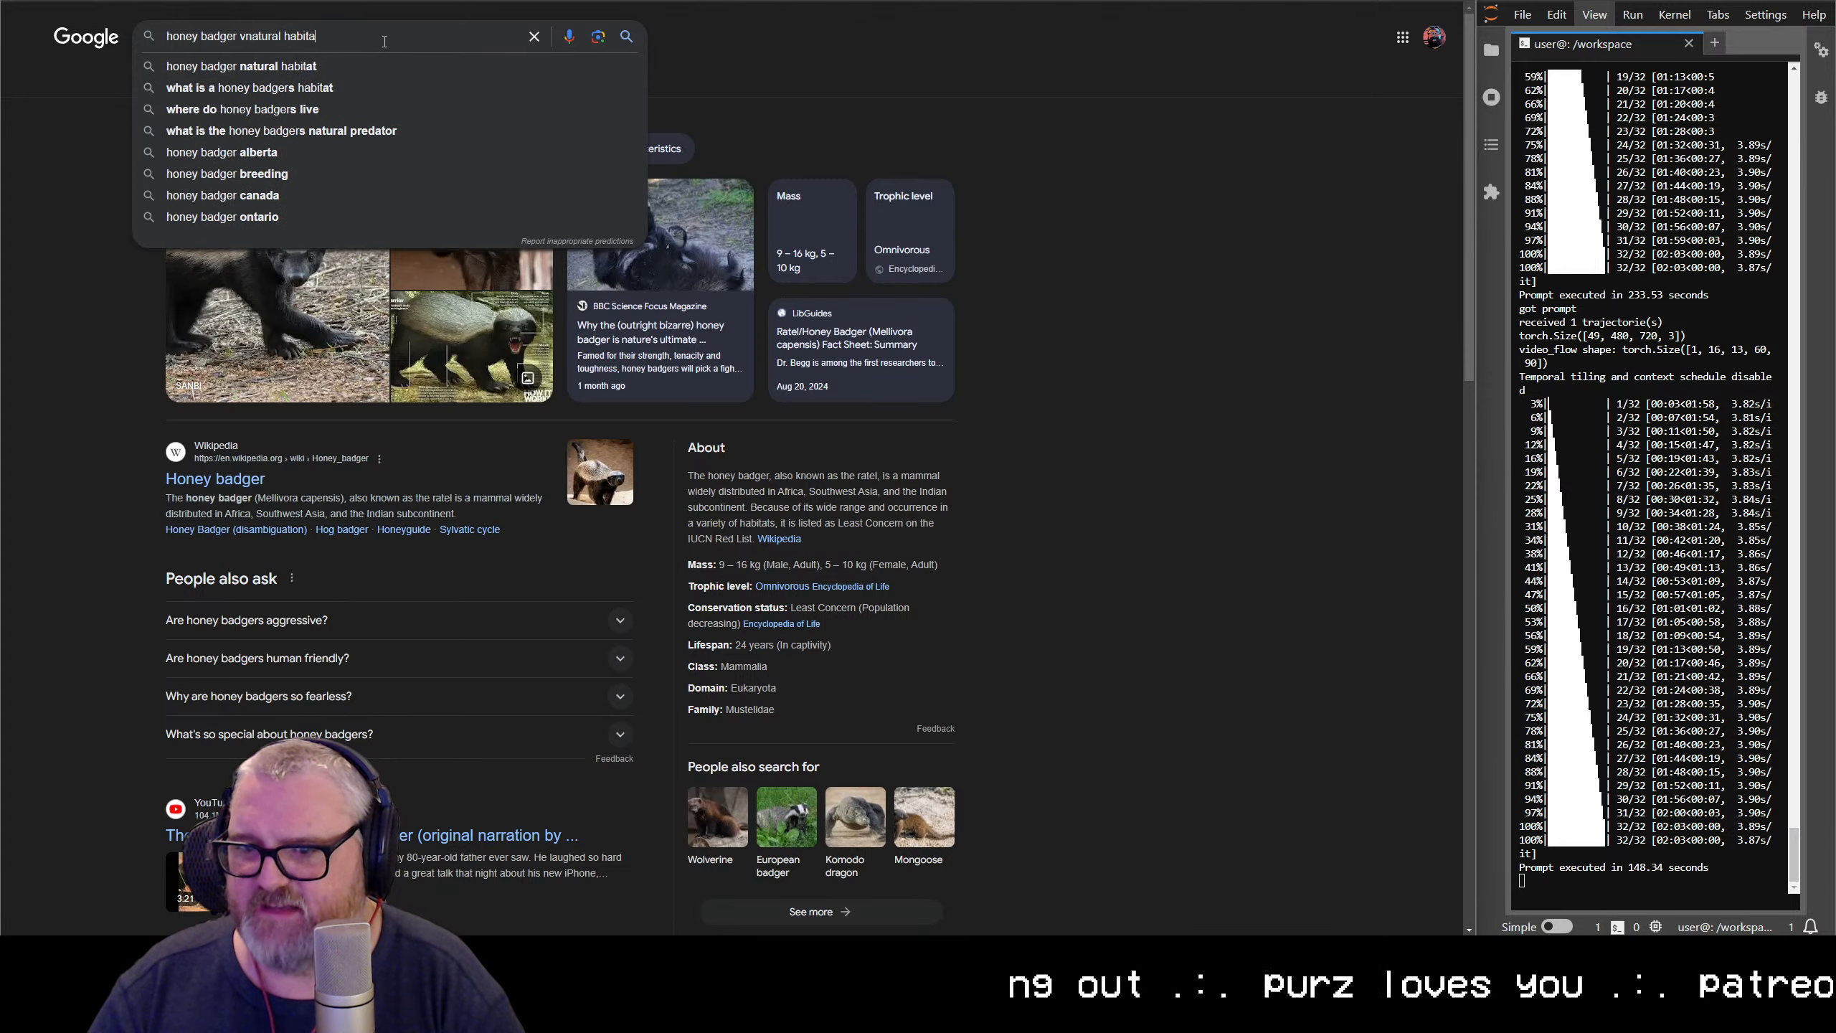
key("Return")
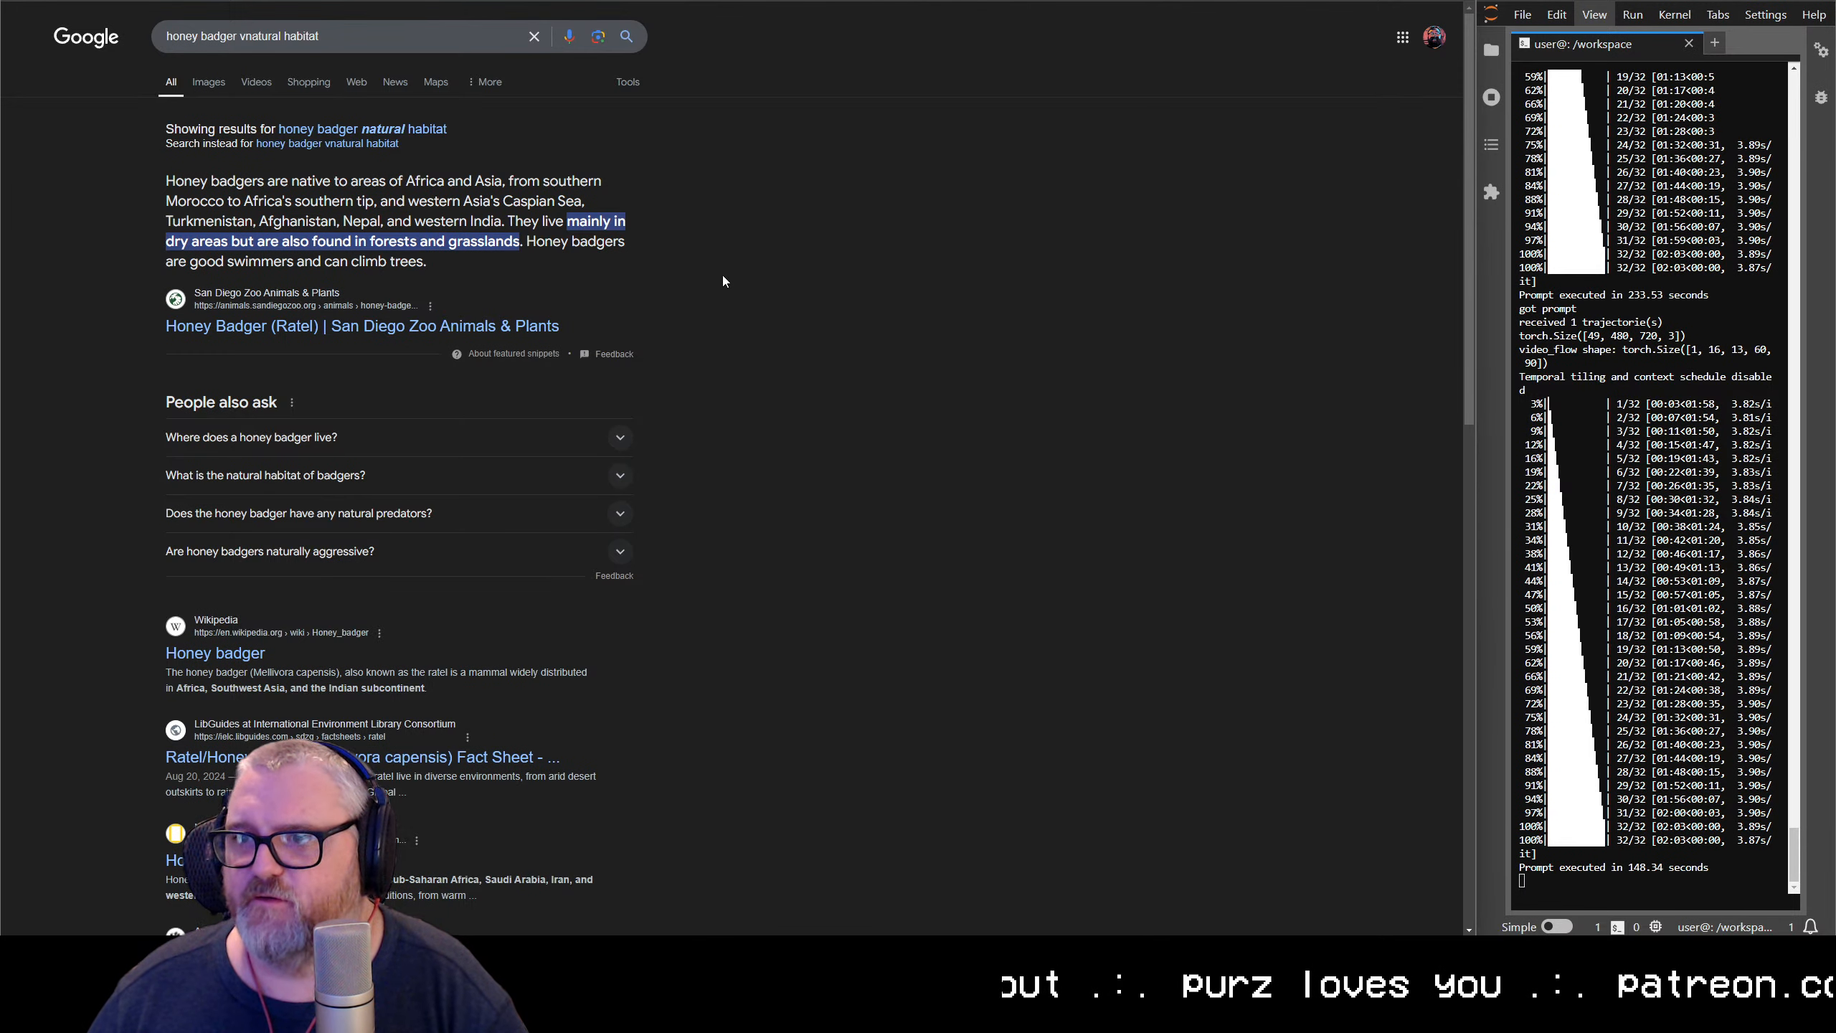
key("ctrl+w")
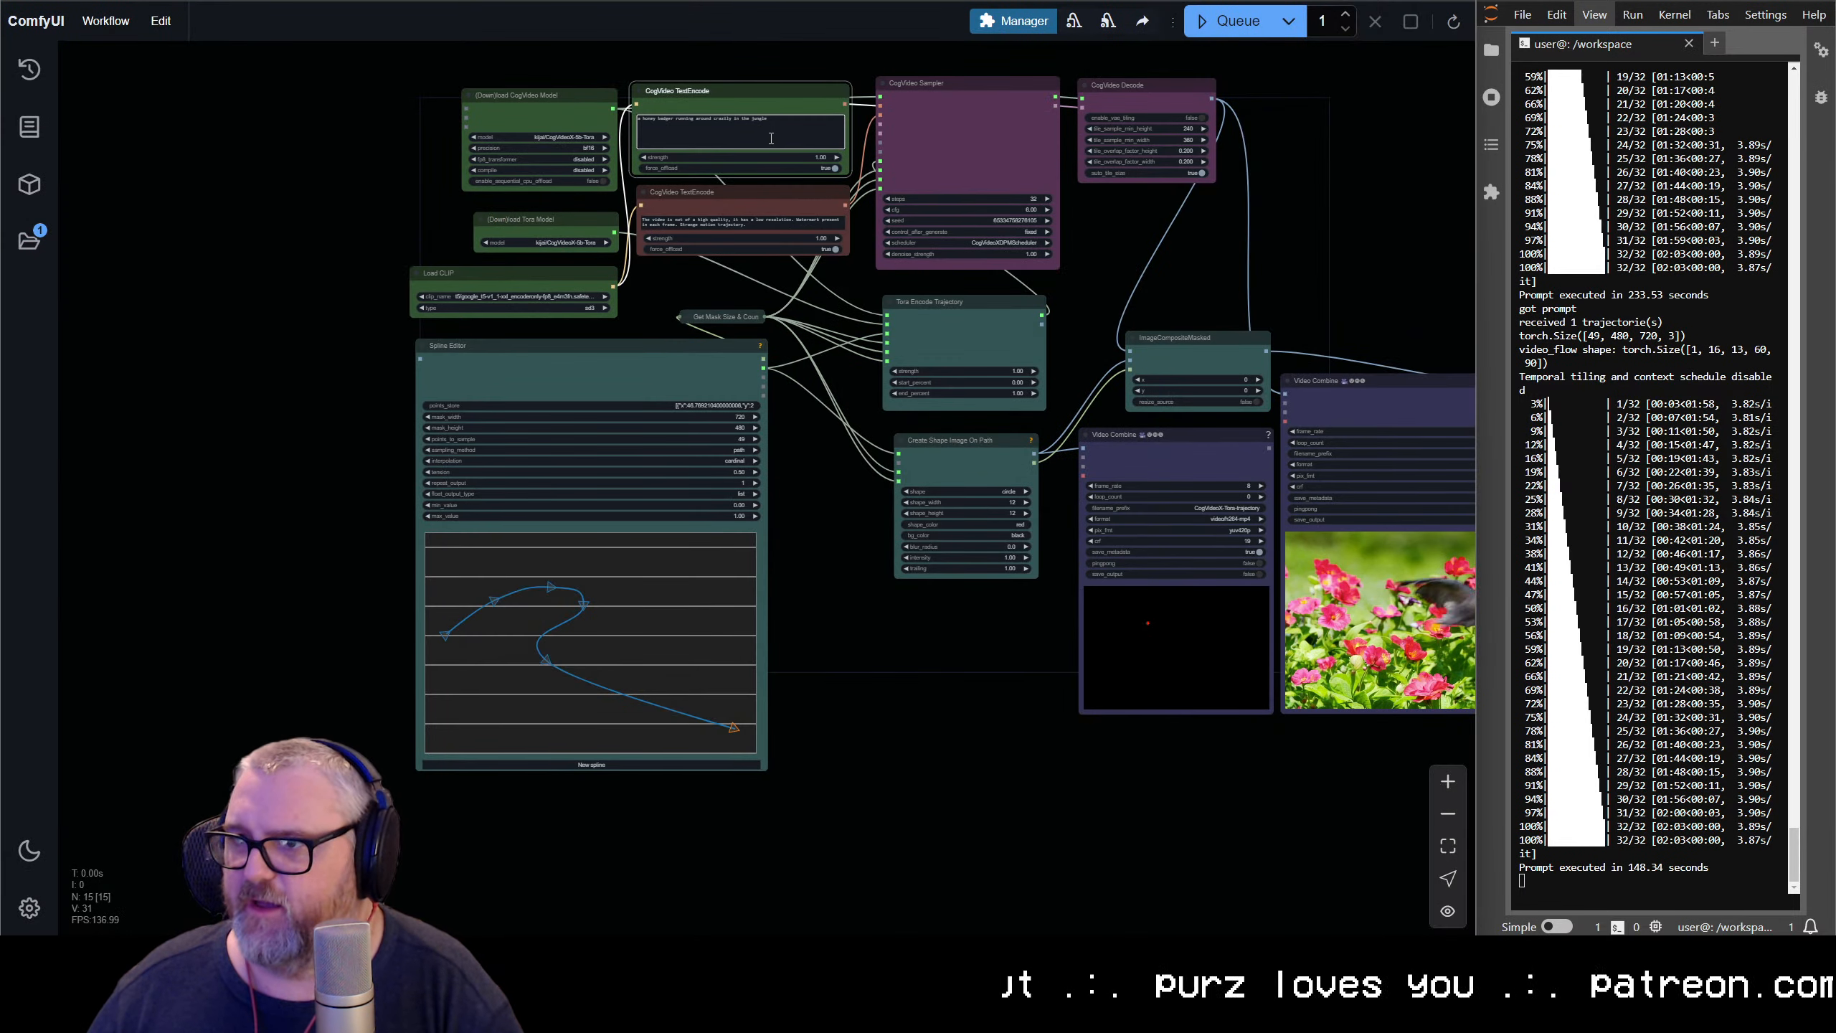
Change the positive prompt to "a honey badger running around crazily in a dry grassland" and queue the workflow
scroll(434, 196, "up", 8)
left_click_drag(360, 177, 238, 566)
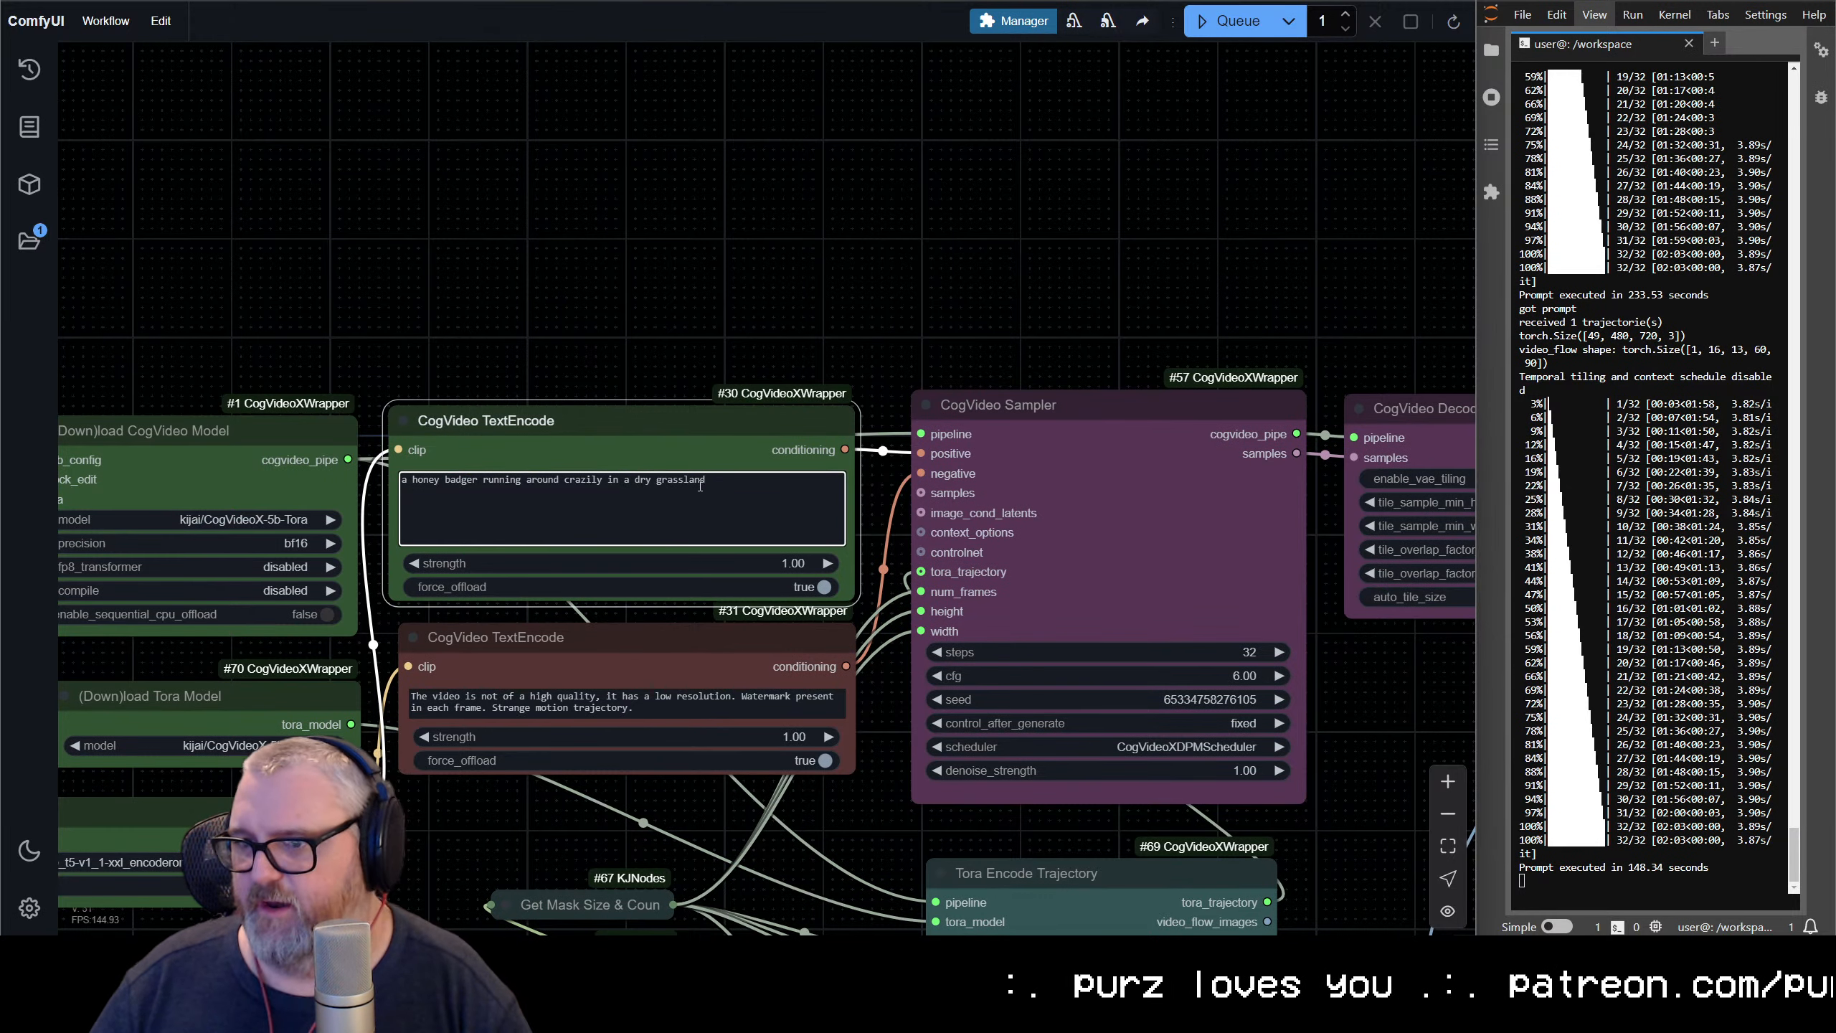
key("ctrl+Return")
Examine the red dot's new path in the trajectory preview and the Spline Editor's path and settings
scroll(893, 361, "down", 6)
left_click_drag(936, 327, 649, 52)
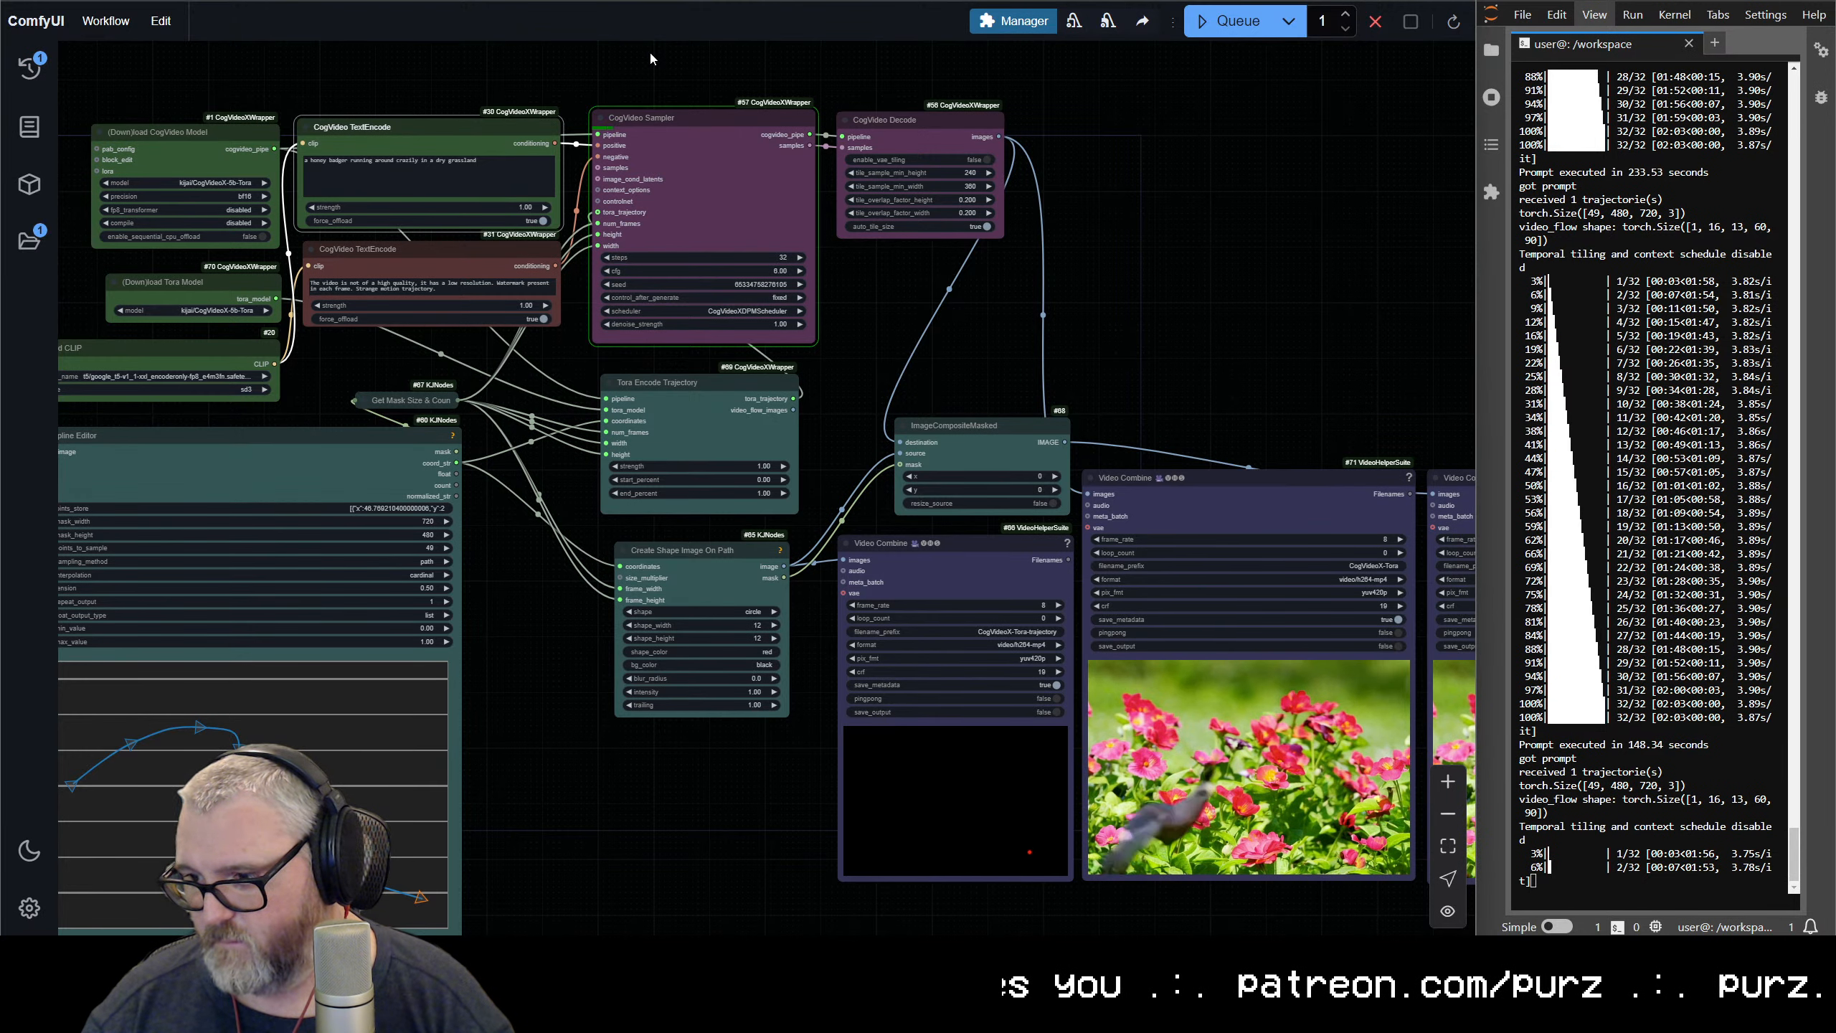
scroll(616, 759, "up", 1)
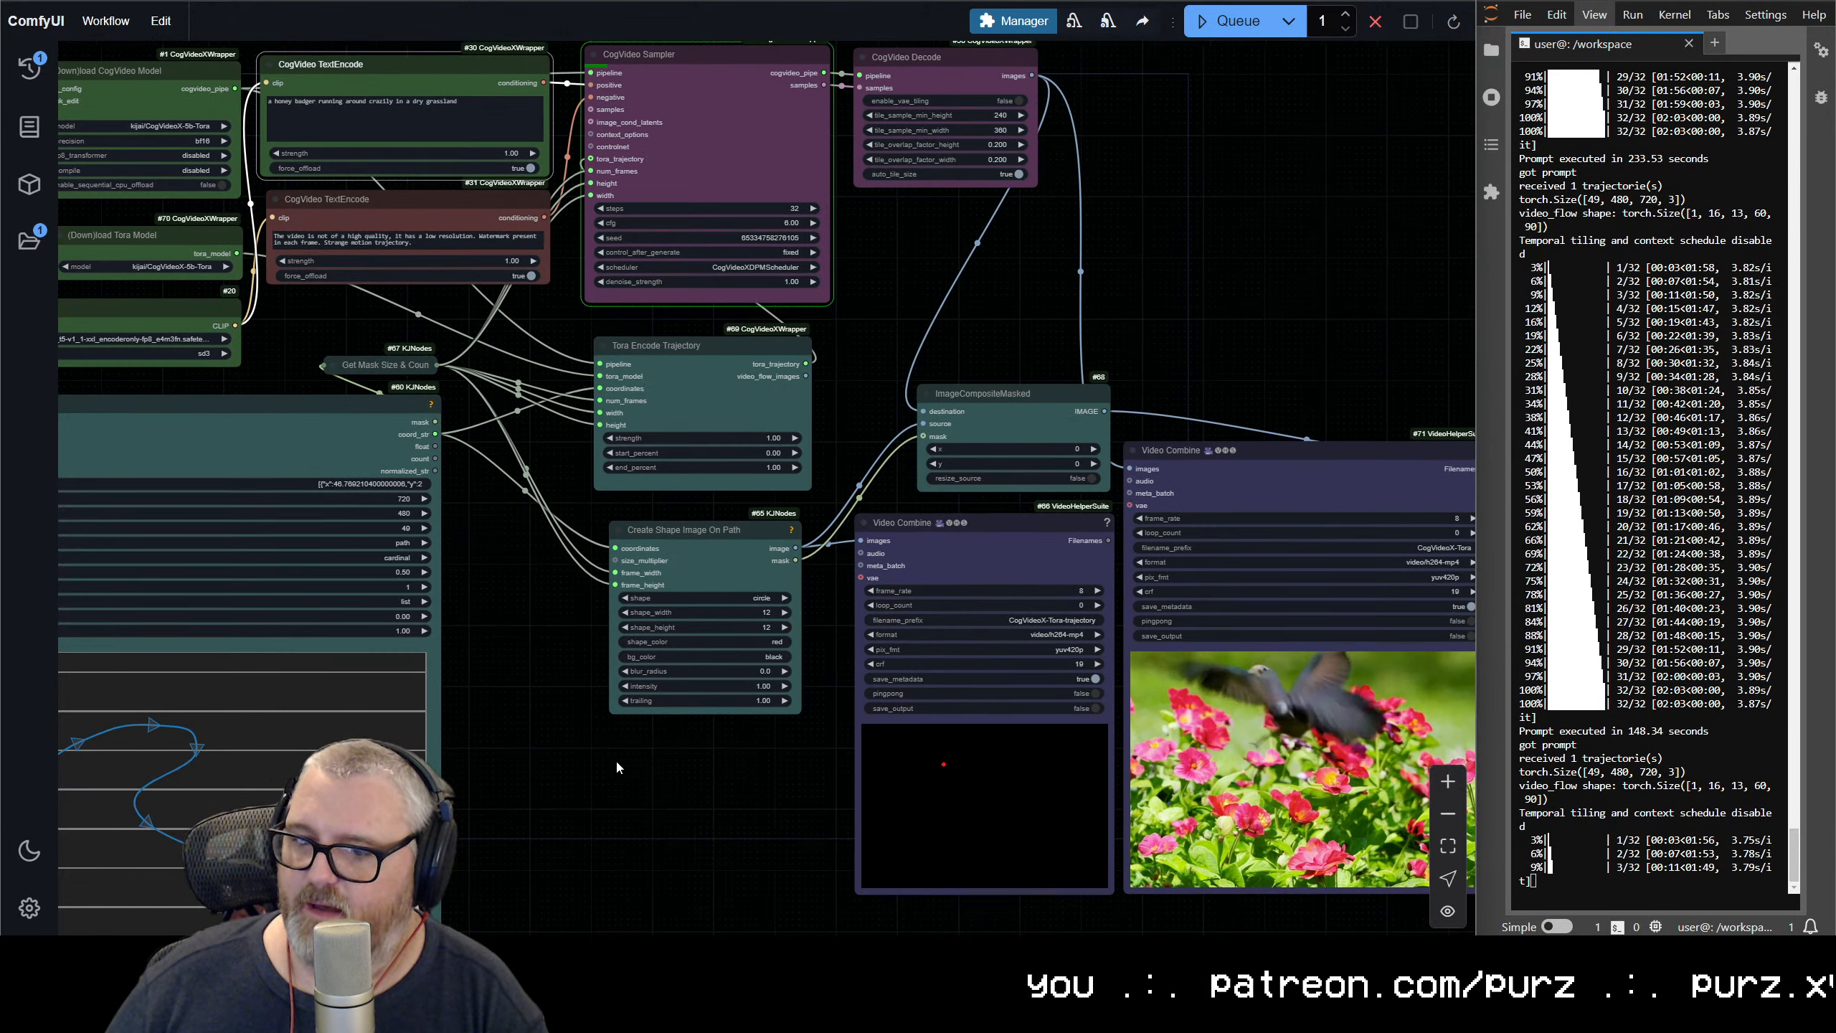
right_click(613, 778)
scroll(953, 772, "up", 12)
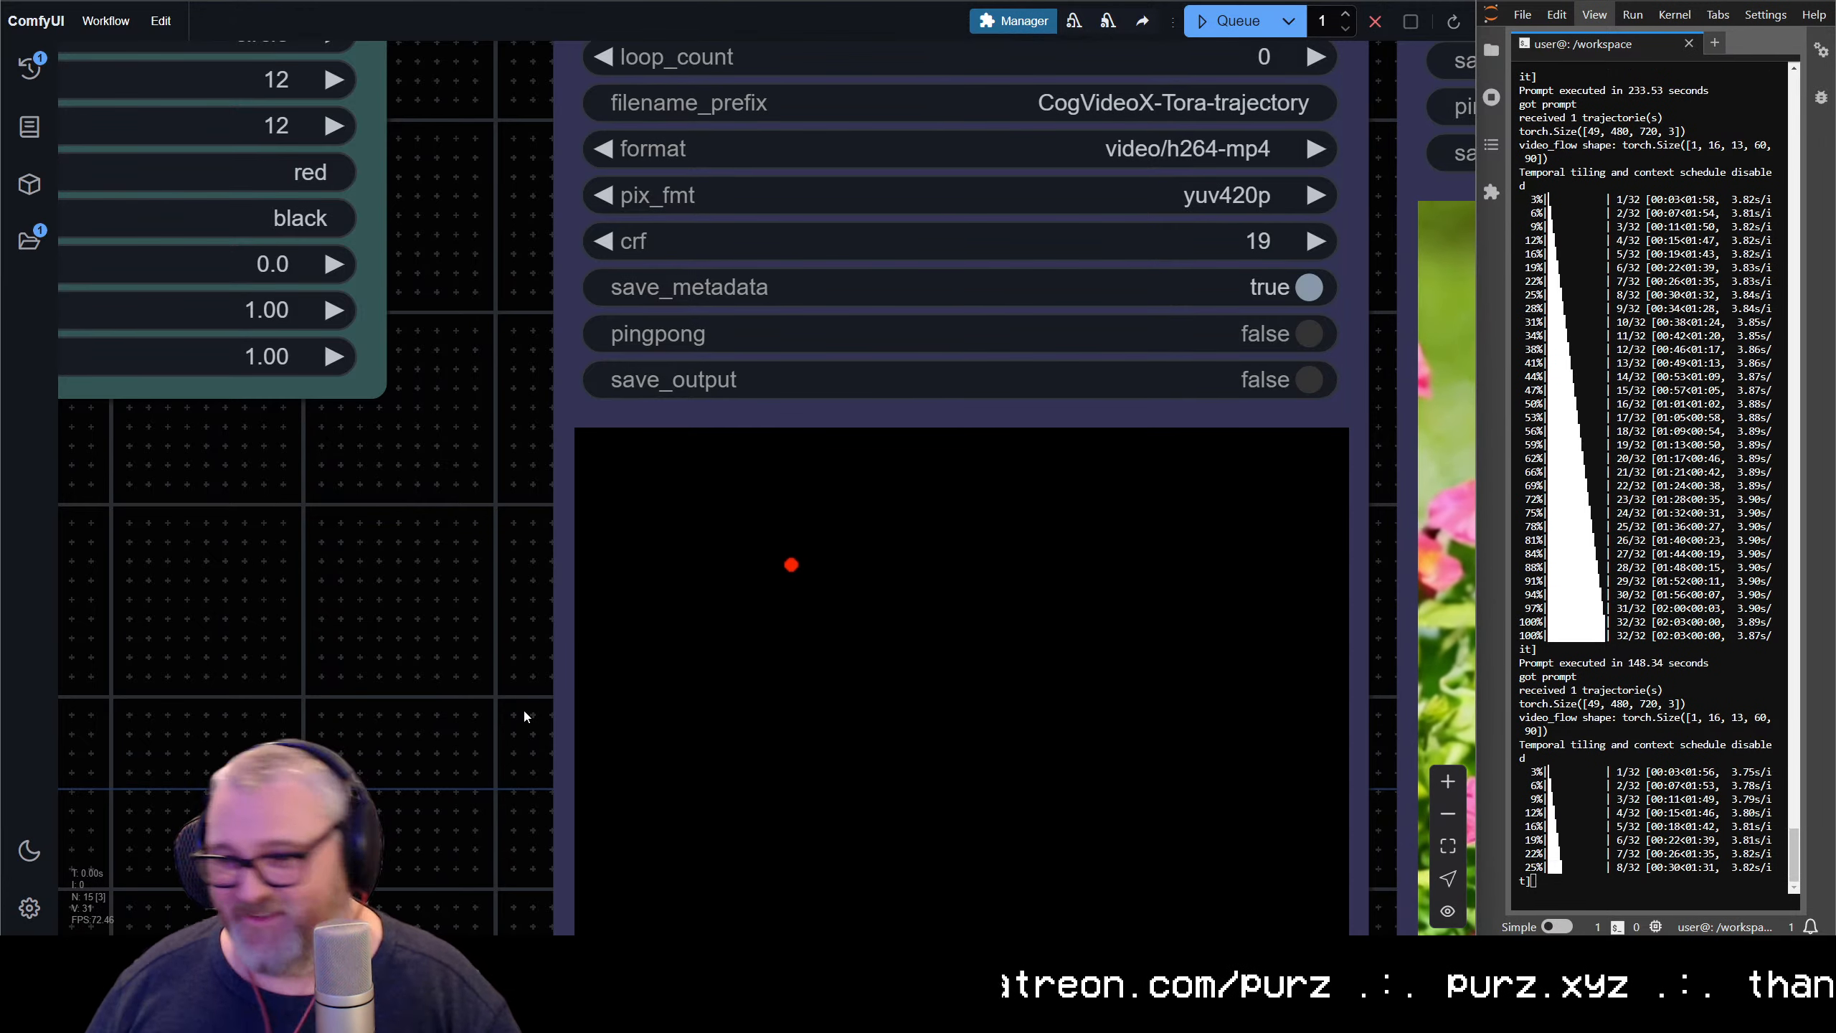
scroll(434, 705, "down", 10)
left_click_drag(274, 691, 828, 623)
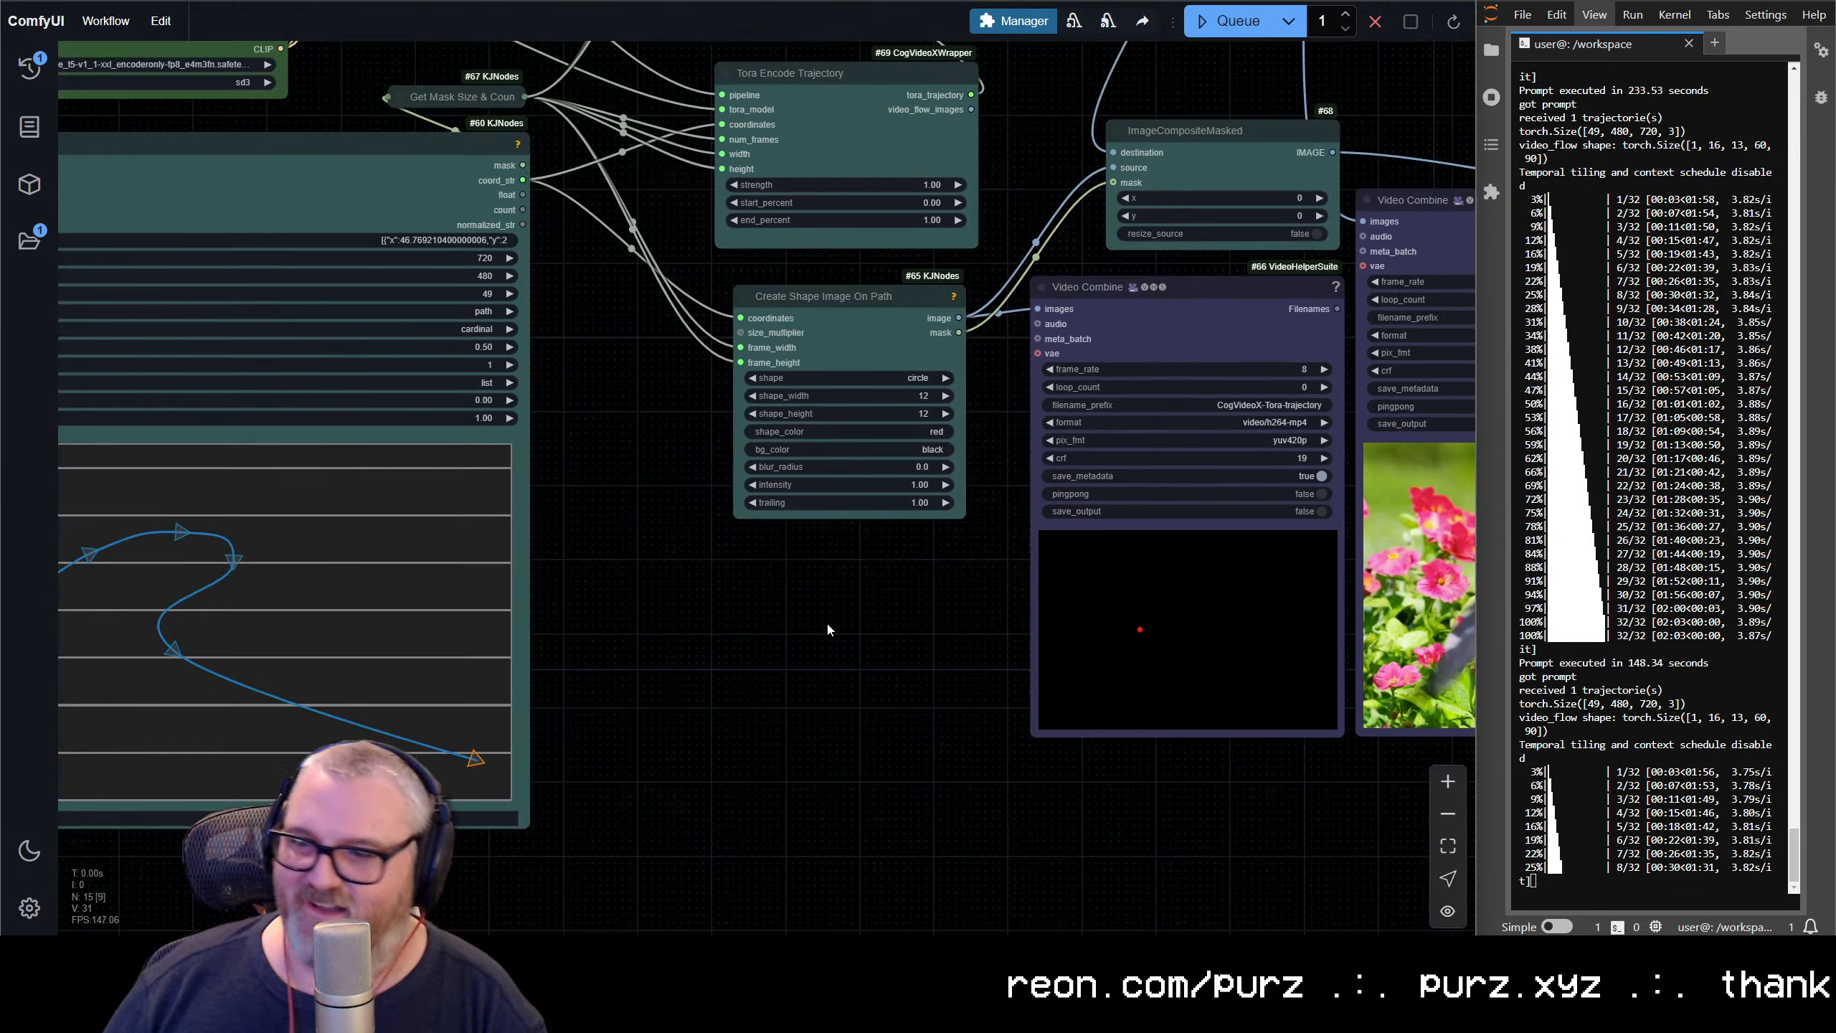
left_click_drag(712, 639, 1061, 700)
scroll(898, 422, "up", 4)
left_click_drag(898, 422, 1228, 613)
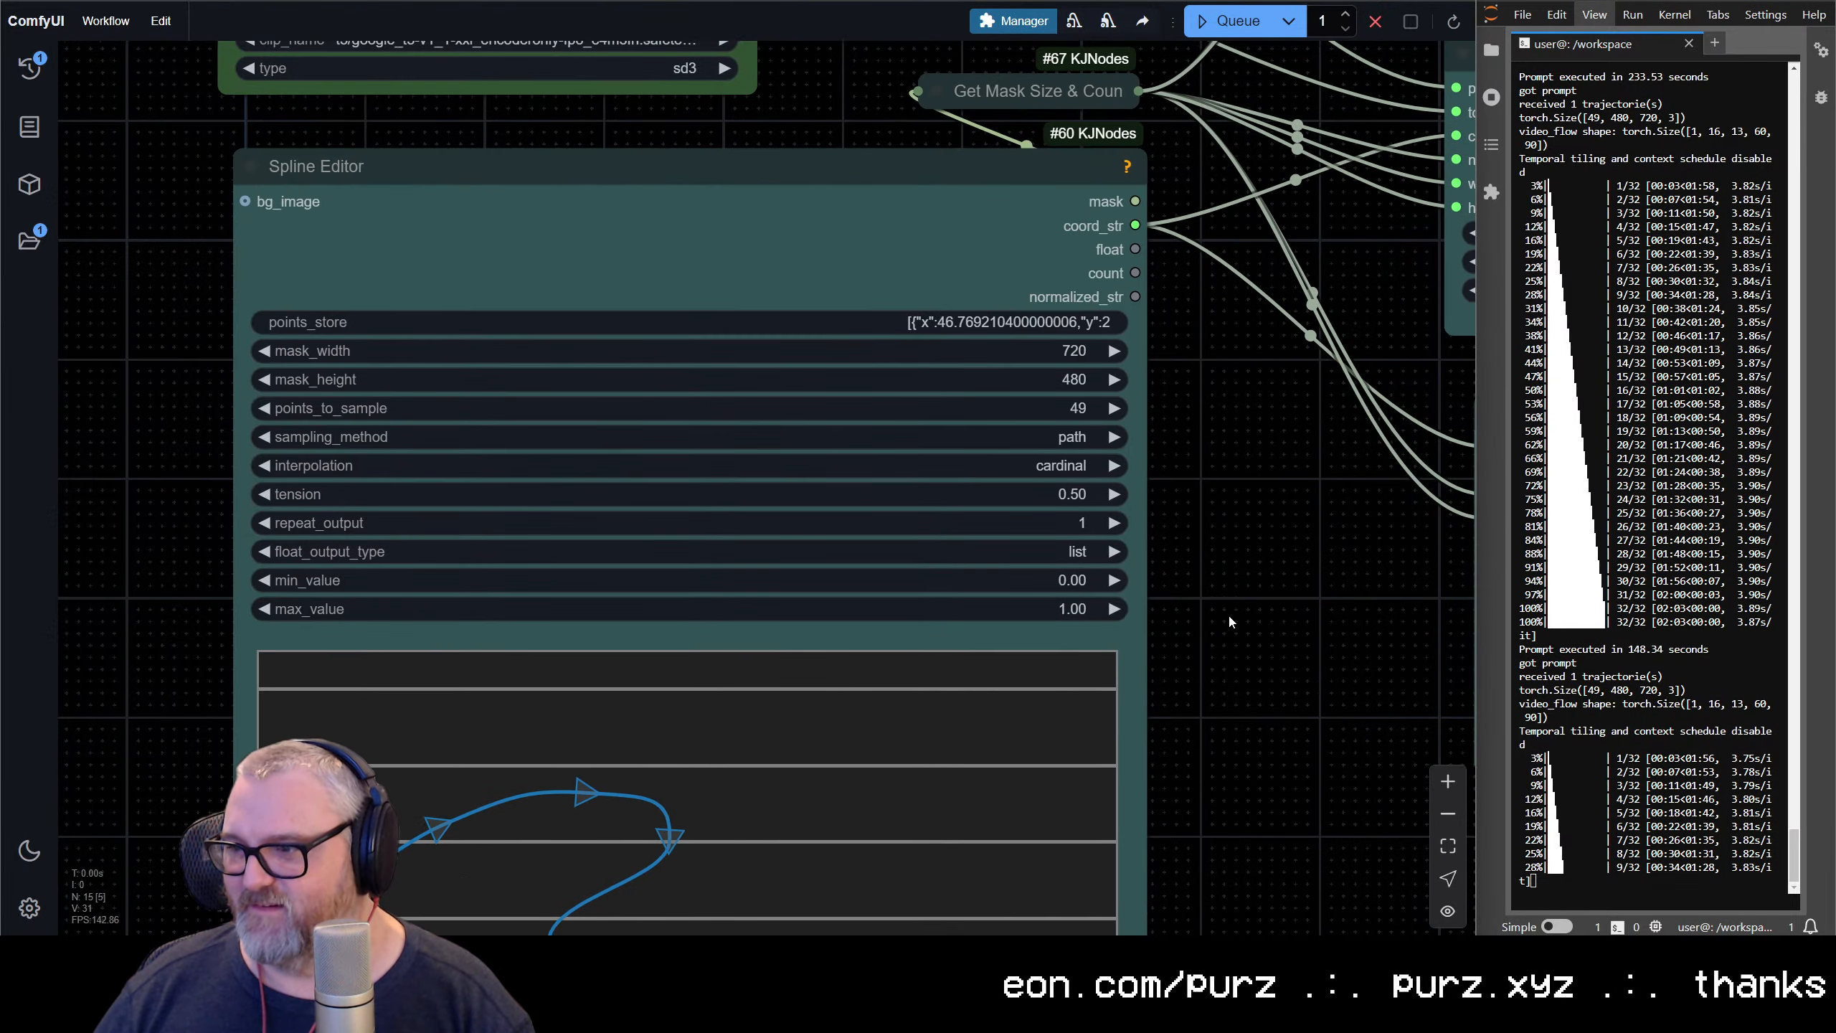
left_click(1102, 474)
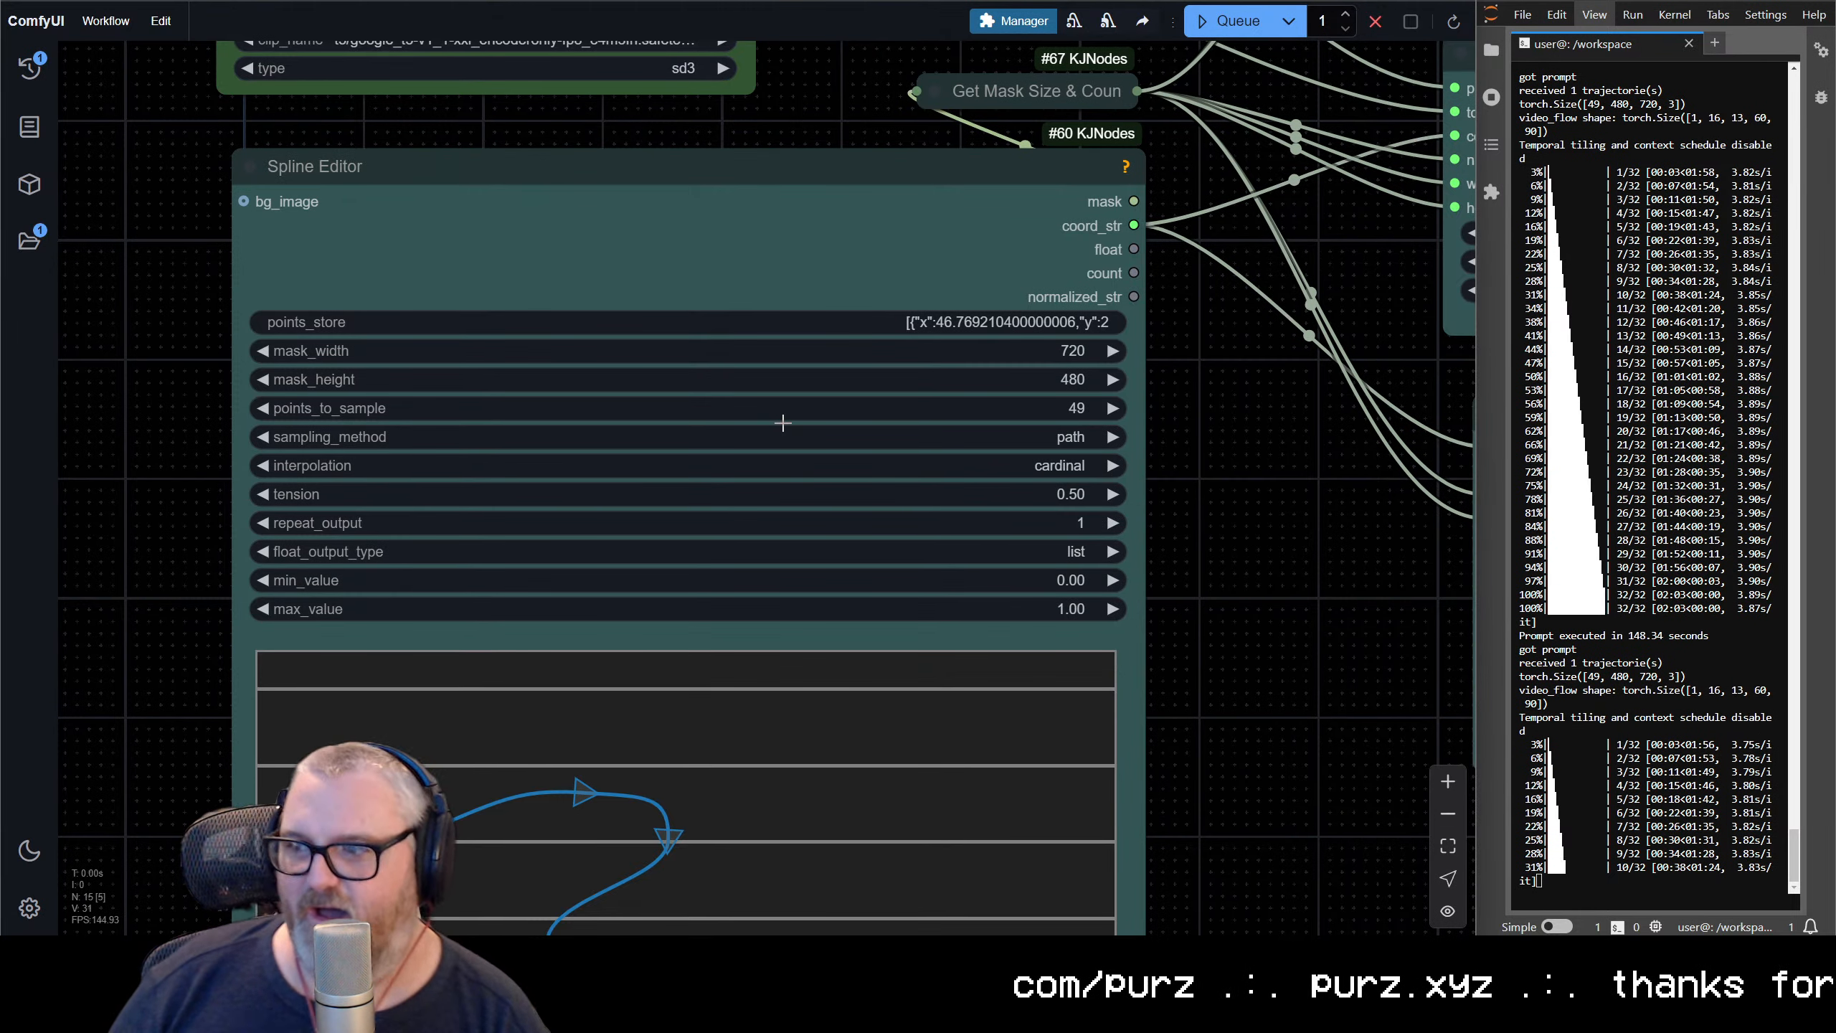
scroll(940, 528, "down", 5)
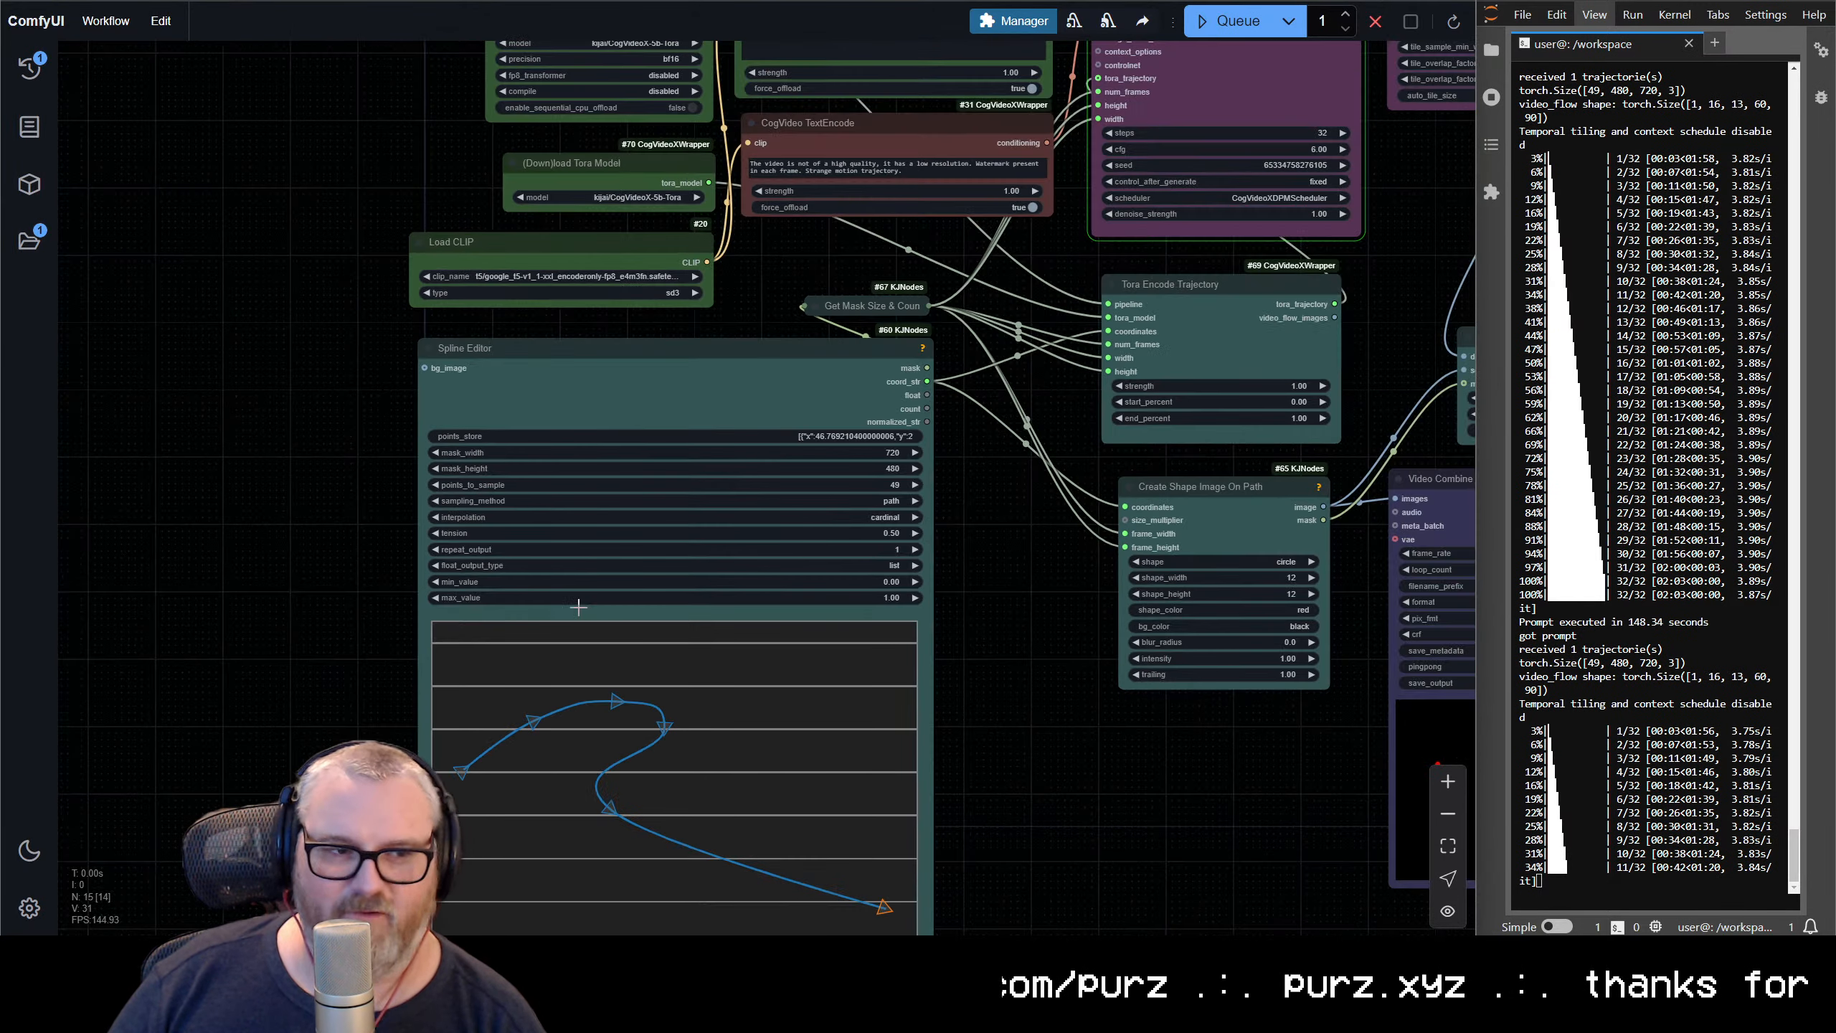
left_click_drag(1181, 825, 1010, 616)
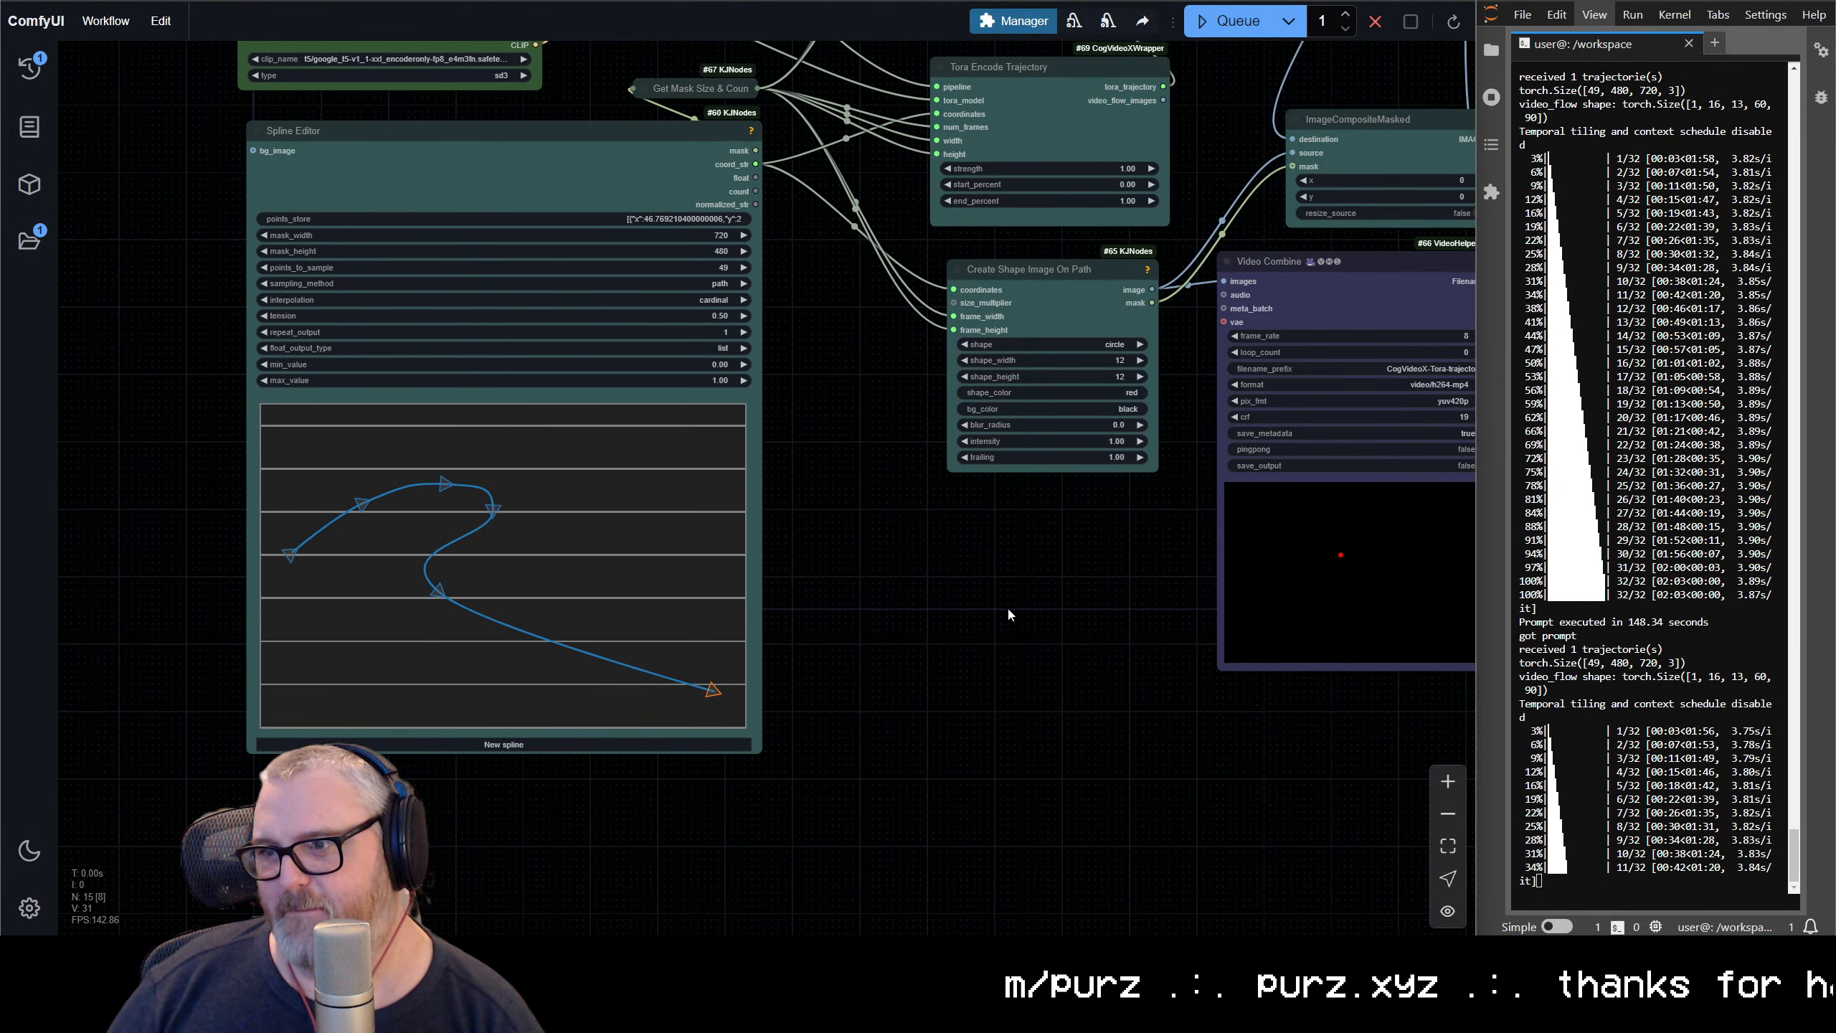
left_click_drag(1143, 738, 648, 723)
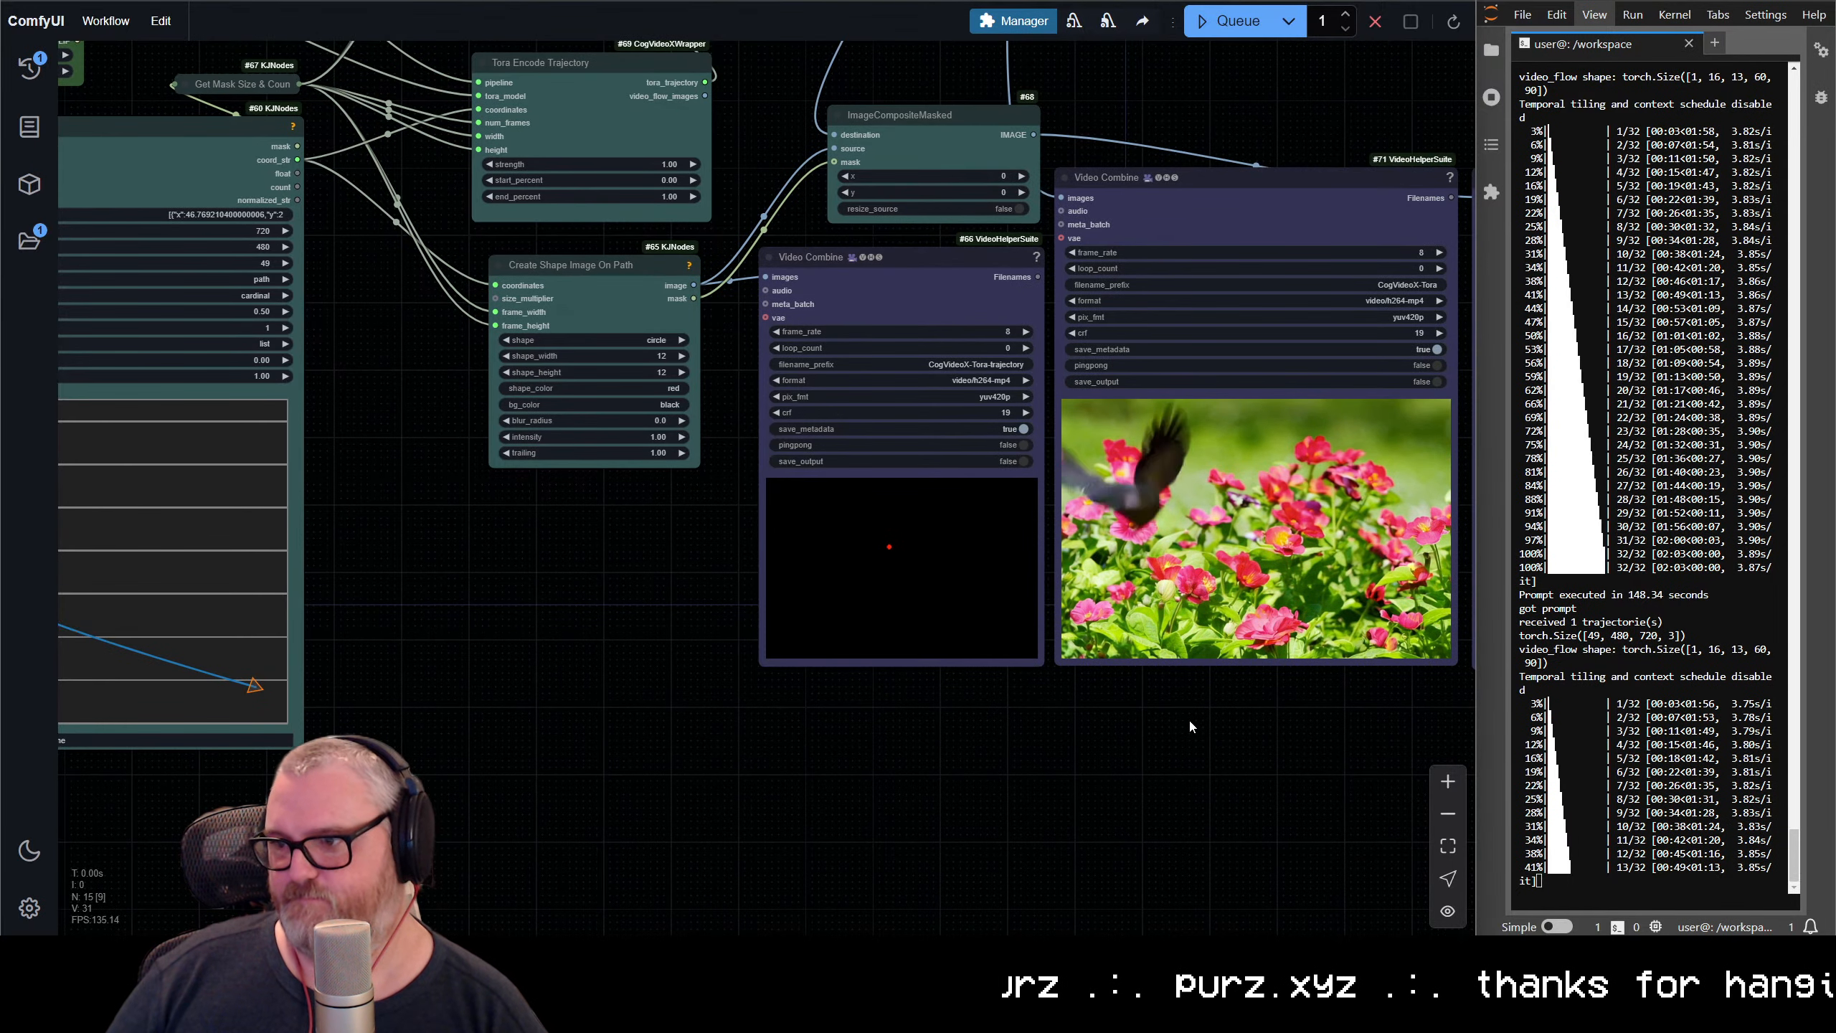
left_click_drag(1204, 699, 688, 775)
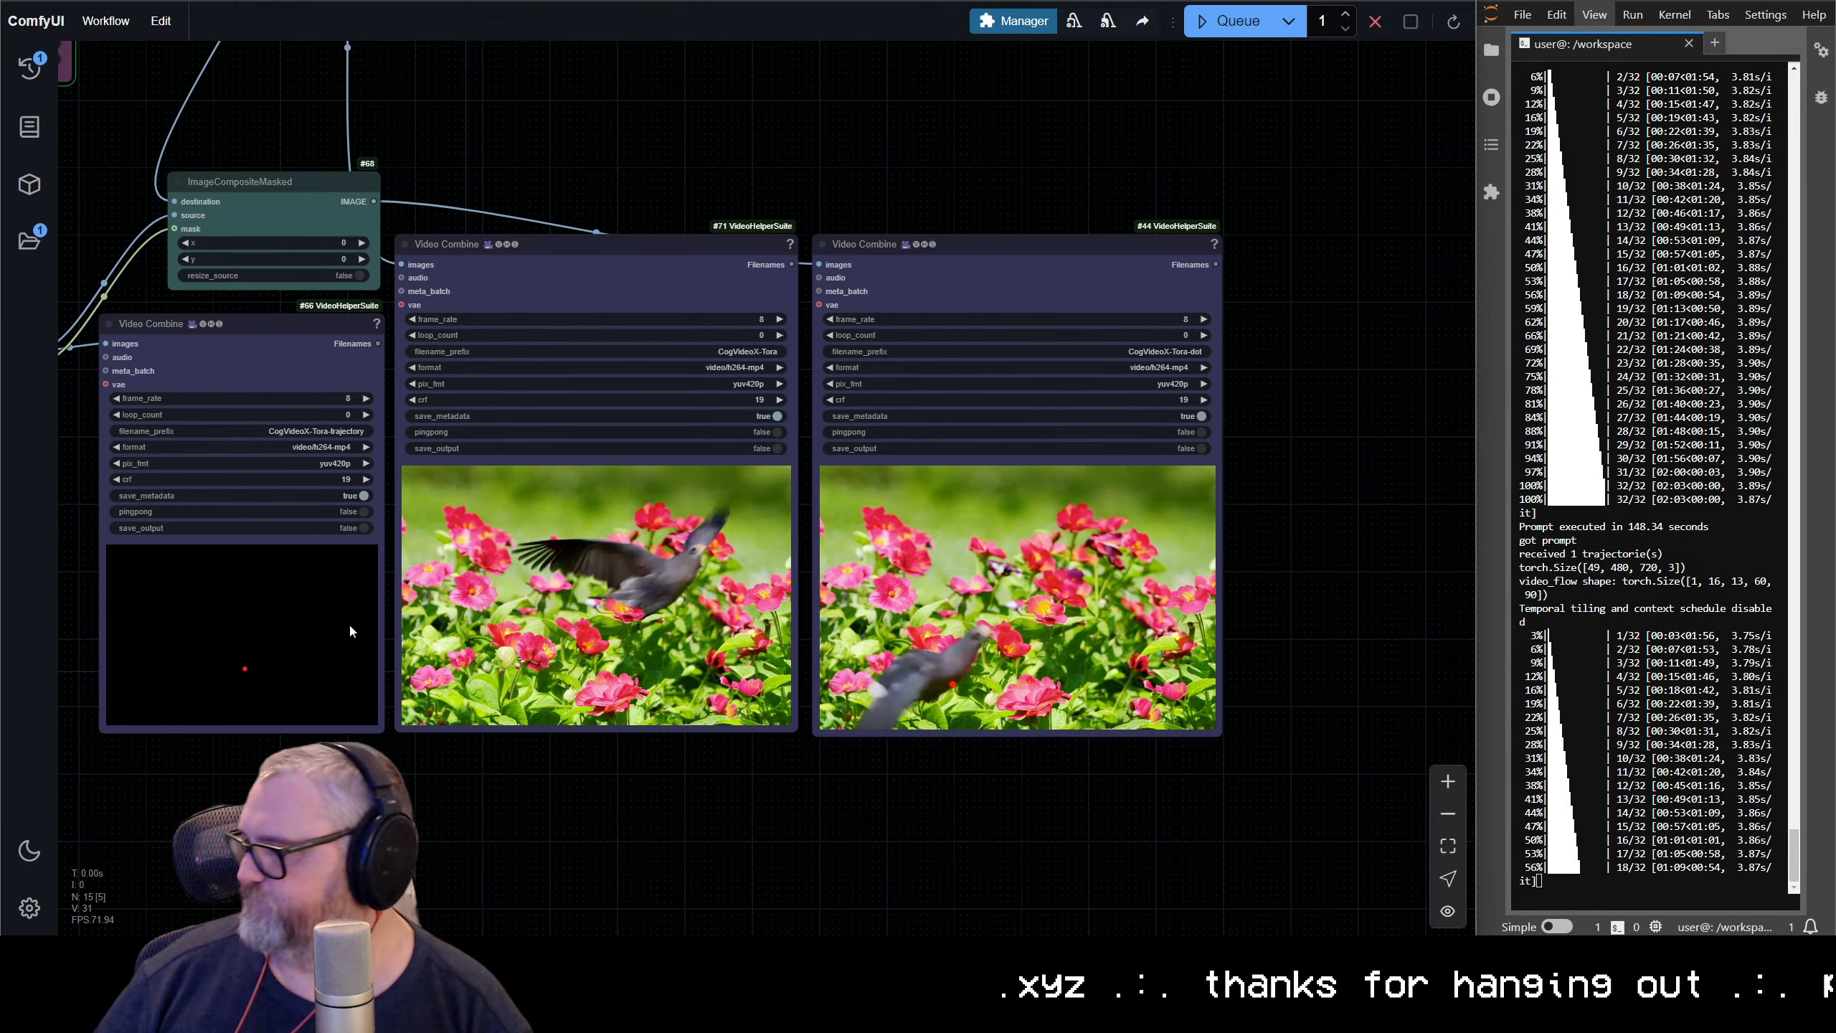
Reshape the trajectory in the Spline Editor into a zigzag that starts high and swings down and up across the canvas
left_click_drag(337, 791, 1376, 631)
left_click_drag(360, 494, 560, 413)
left_click_drag(416, 574, 423, 598)
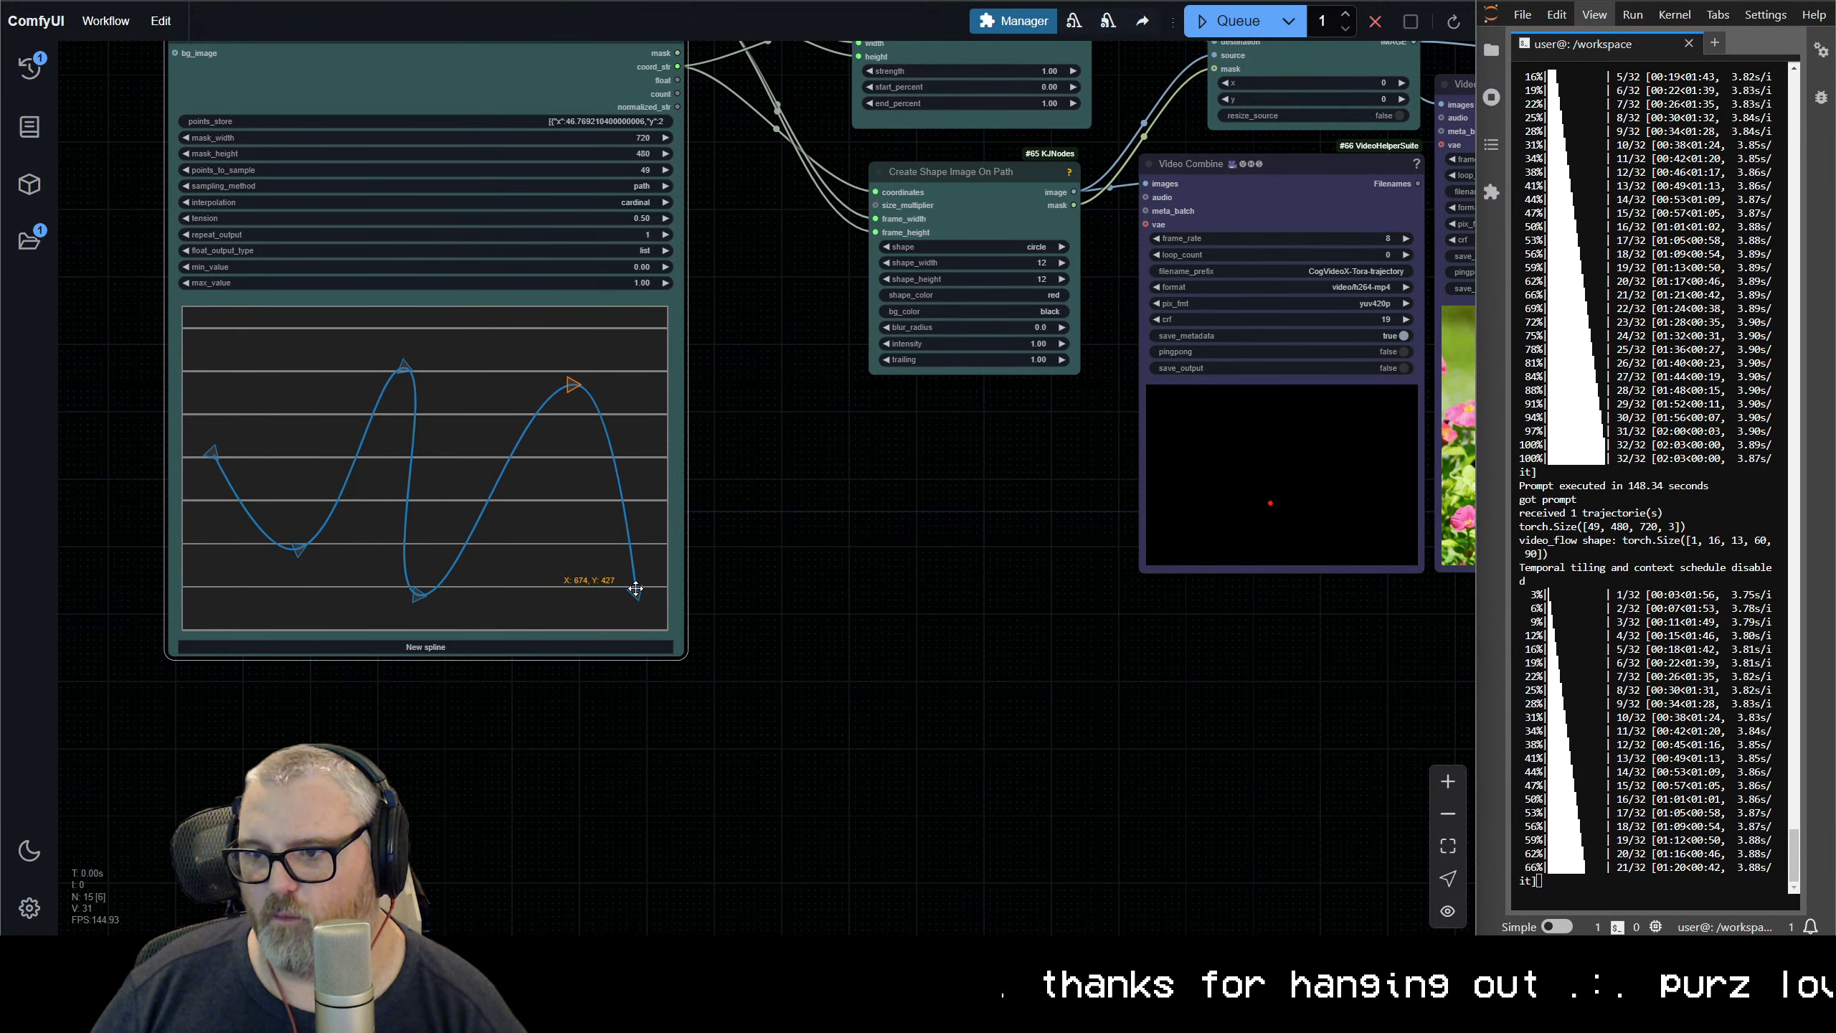
left_click_drag(218, 455, 265, 364)
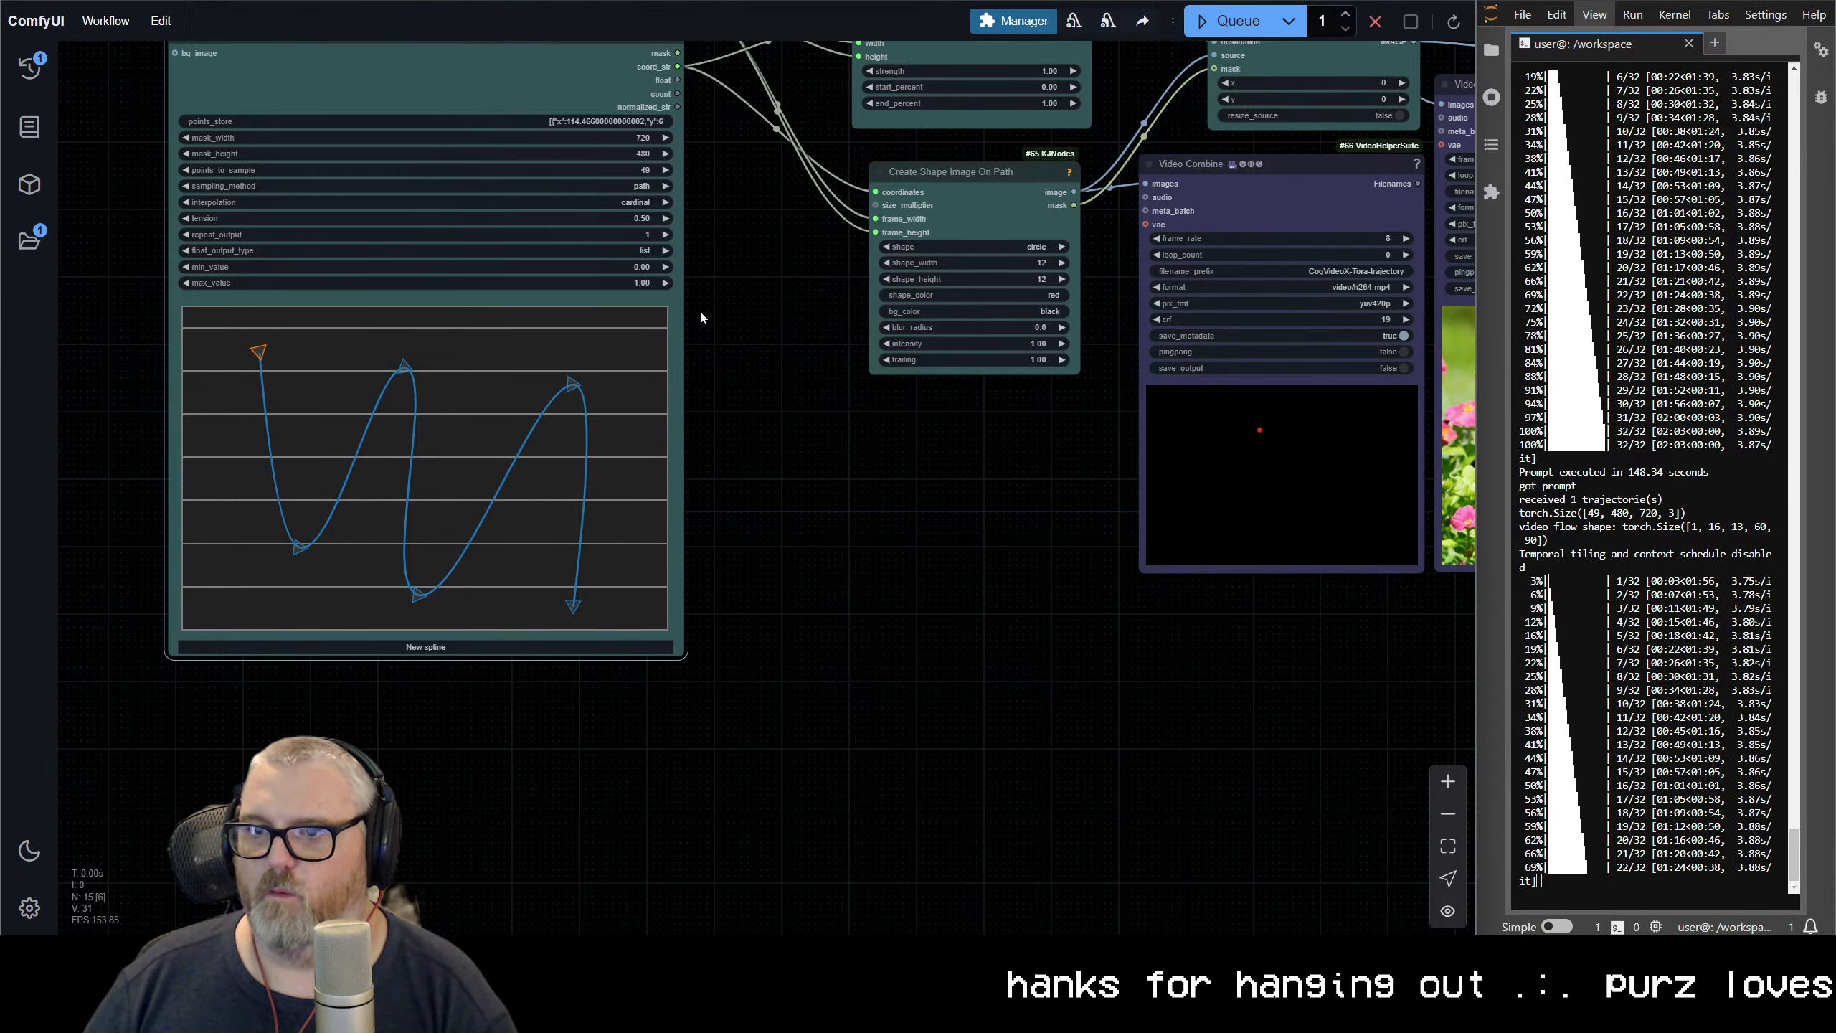
Replace the positive CogVideo TextEncode prompt with "astronaut floating around in space" and queue the workflow
left_click_drag(701, 314, 442, 844)
type("astronaut floating around in")
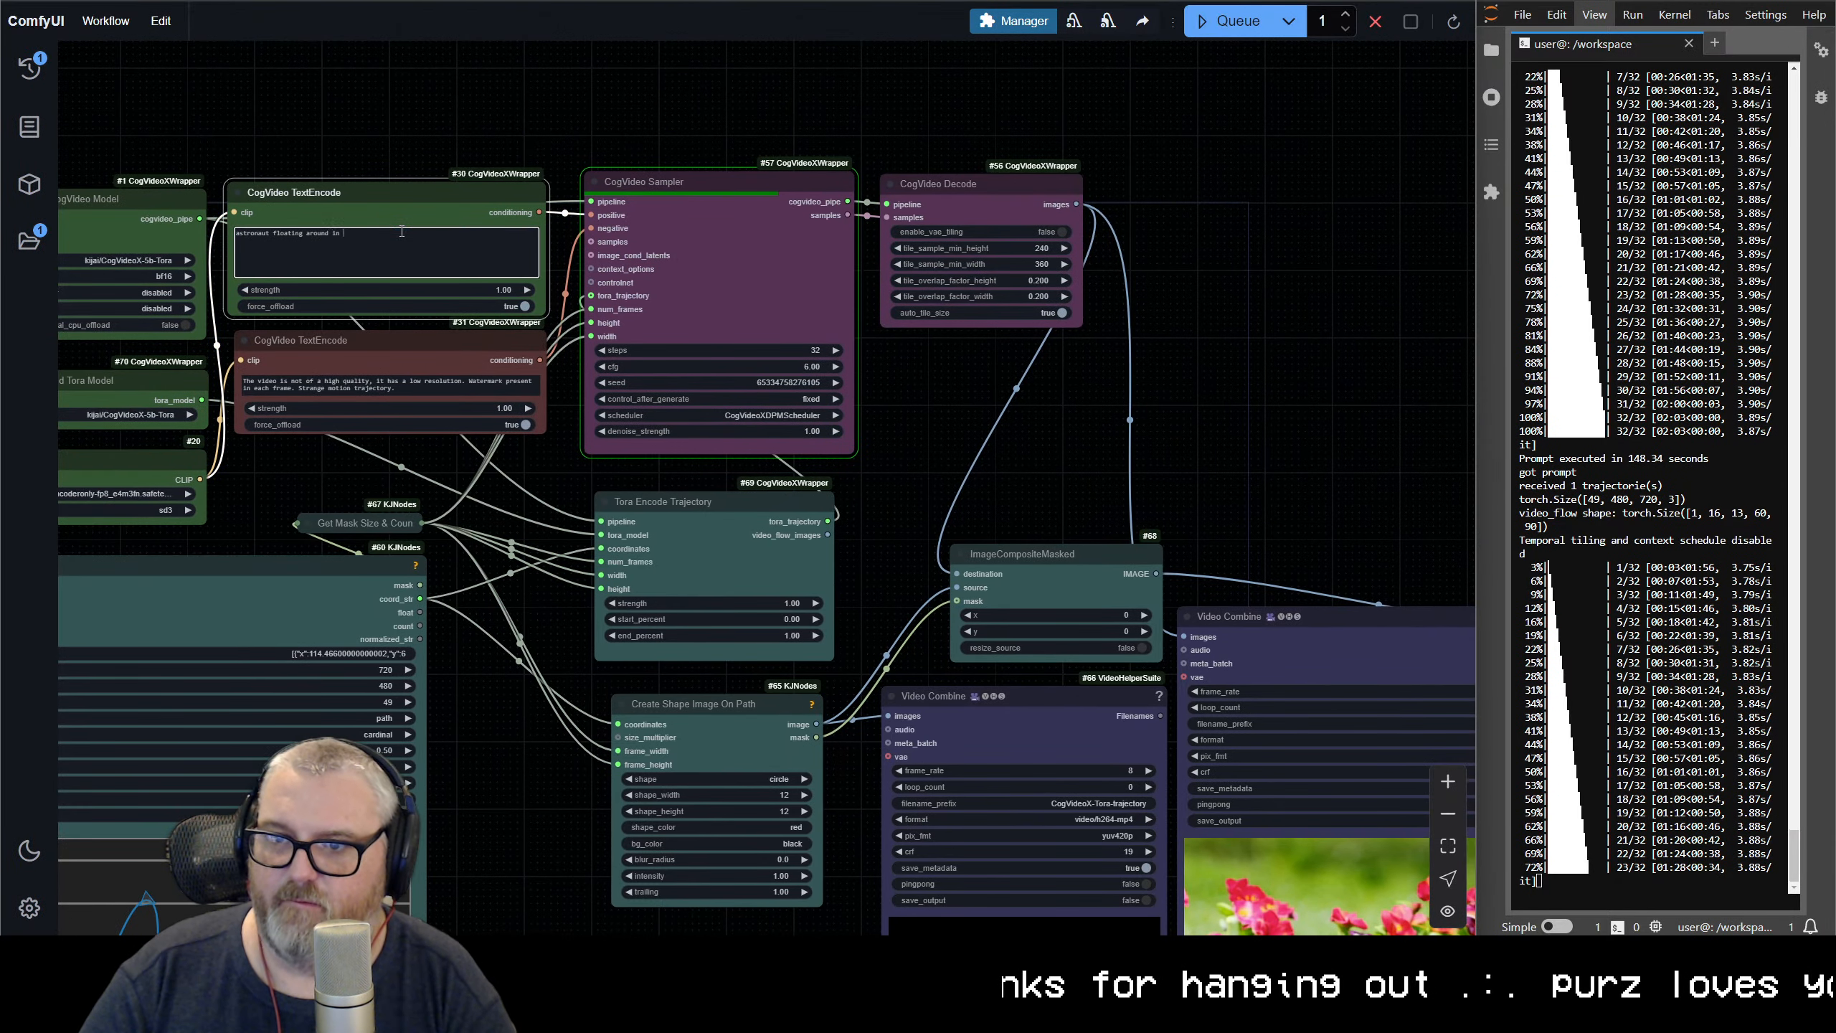
scroll(1301, 503, "down", 4)
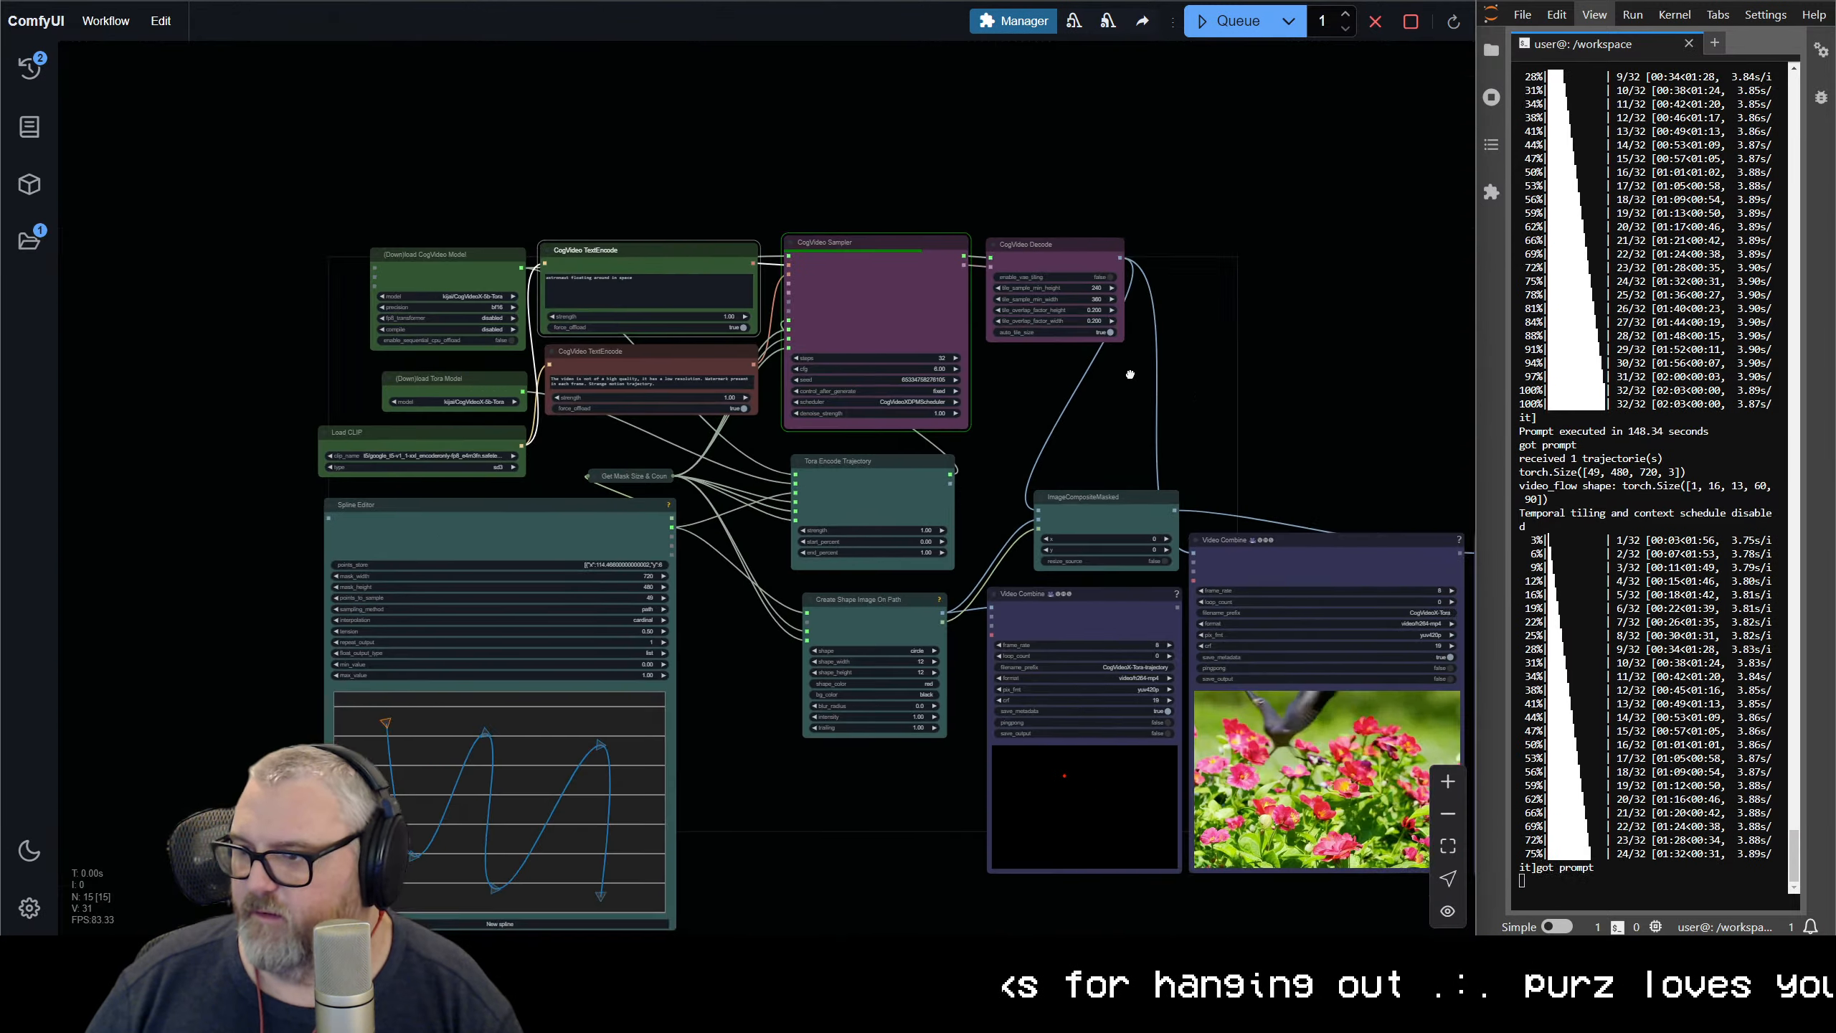
Check the Video Combine previews of the bird and honey badger videos against the red dot trajectory
left_click_drag(1276, 478, 702, 299)
scroll(645, 273, "up", 5)
scroll(665, 274, "down", 4)
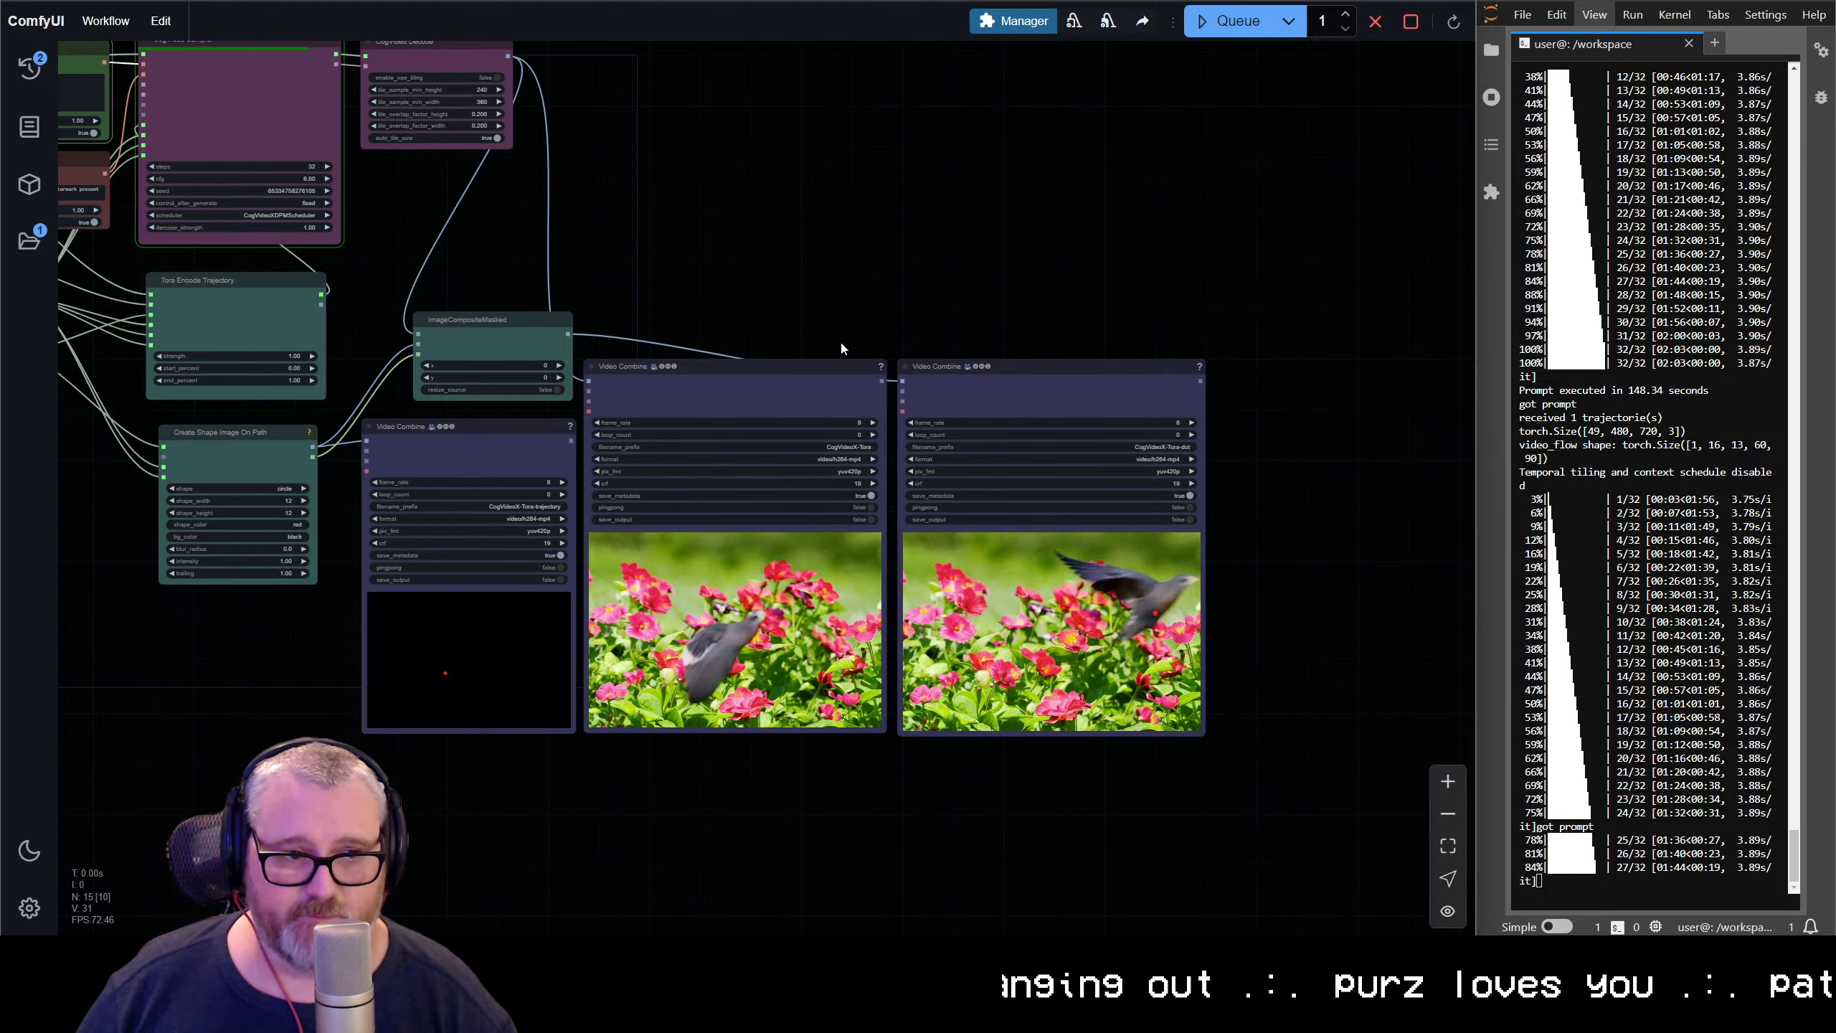
scroll(560, 398, "down", 2)
left_click_drag(517, 316, 1031, 446)
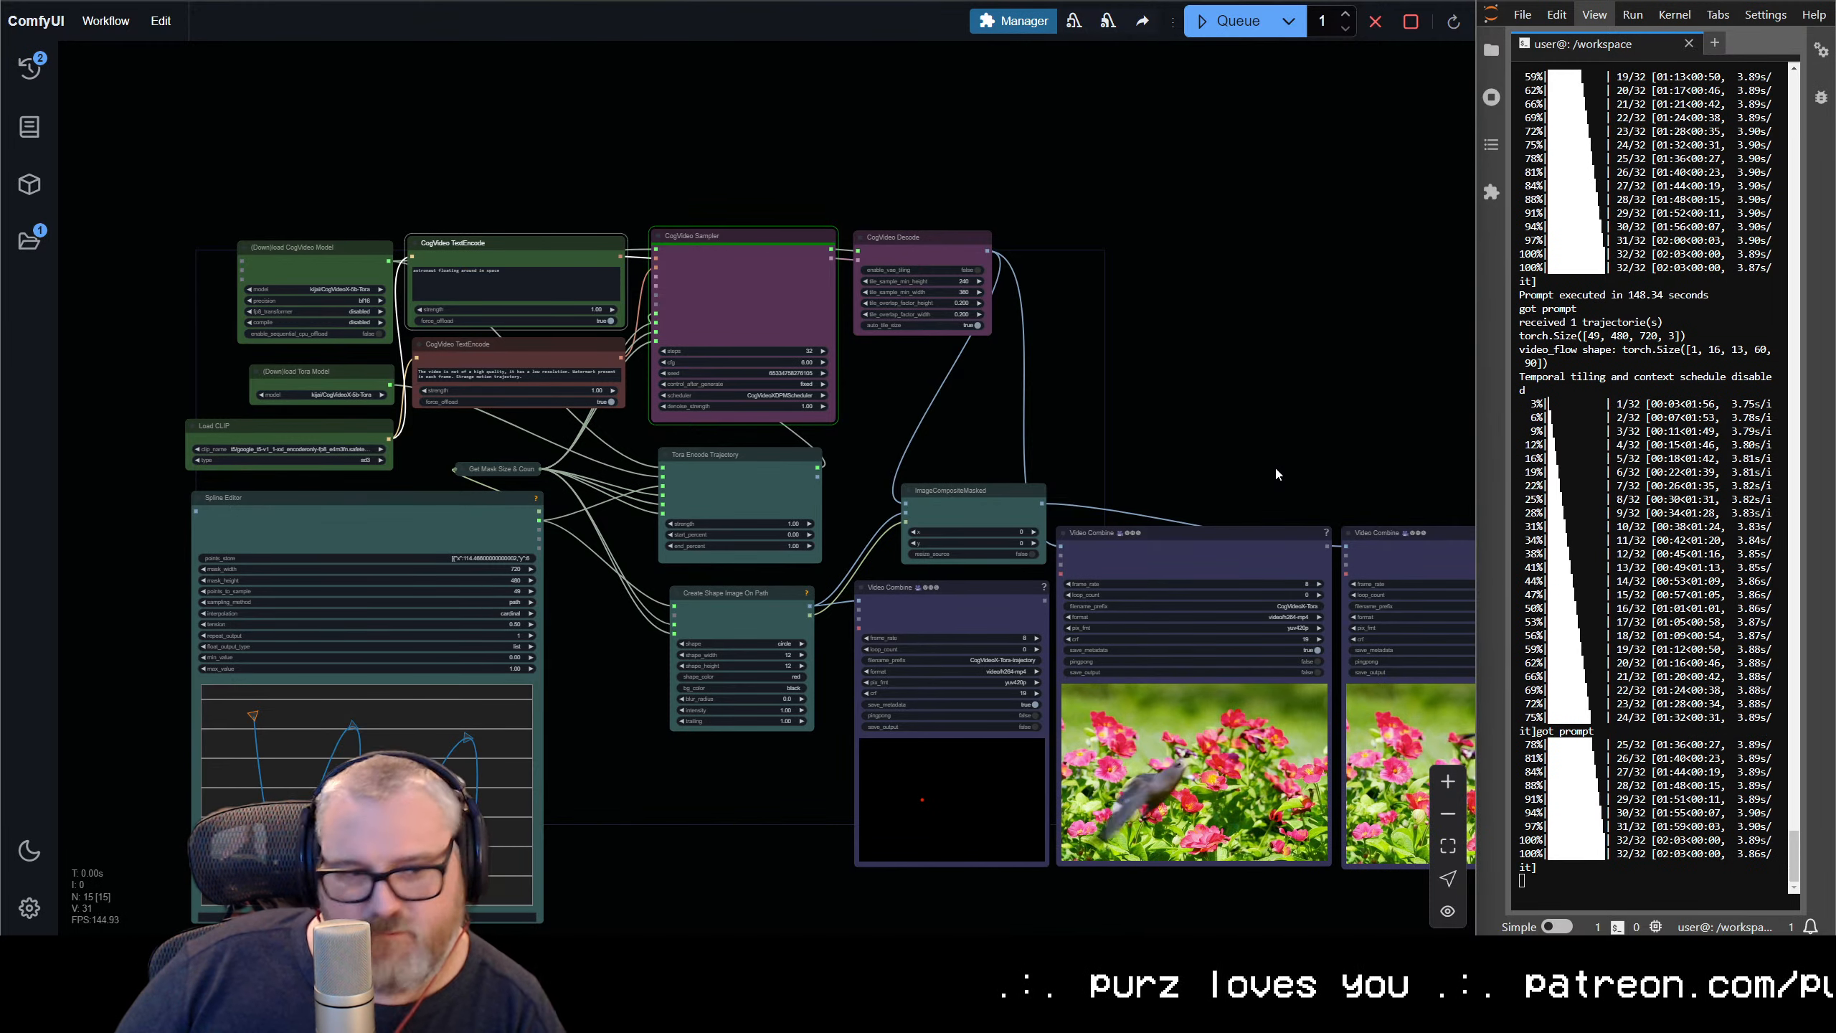
scroll(907, 688, "up", 6)
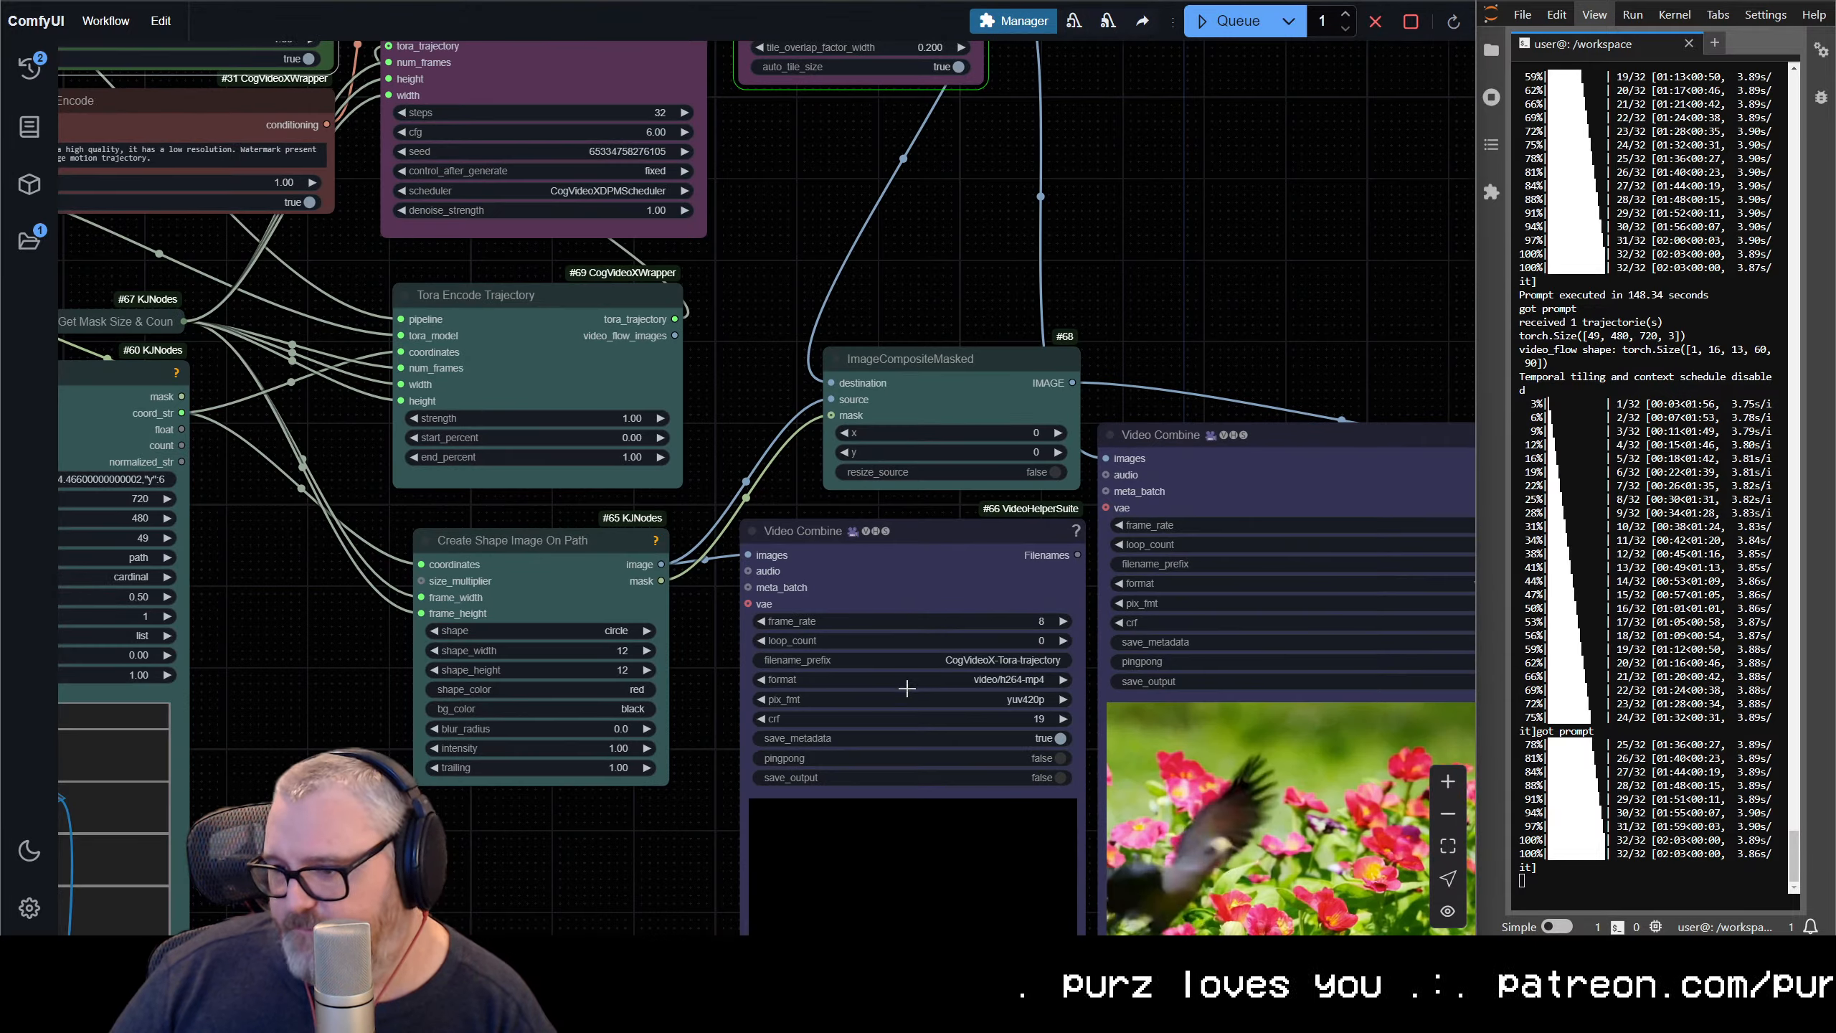
scroll(941, 287, "down", 2)
left_click_drag(941, 287, 883, 584)
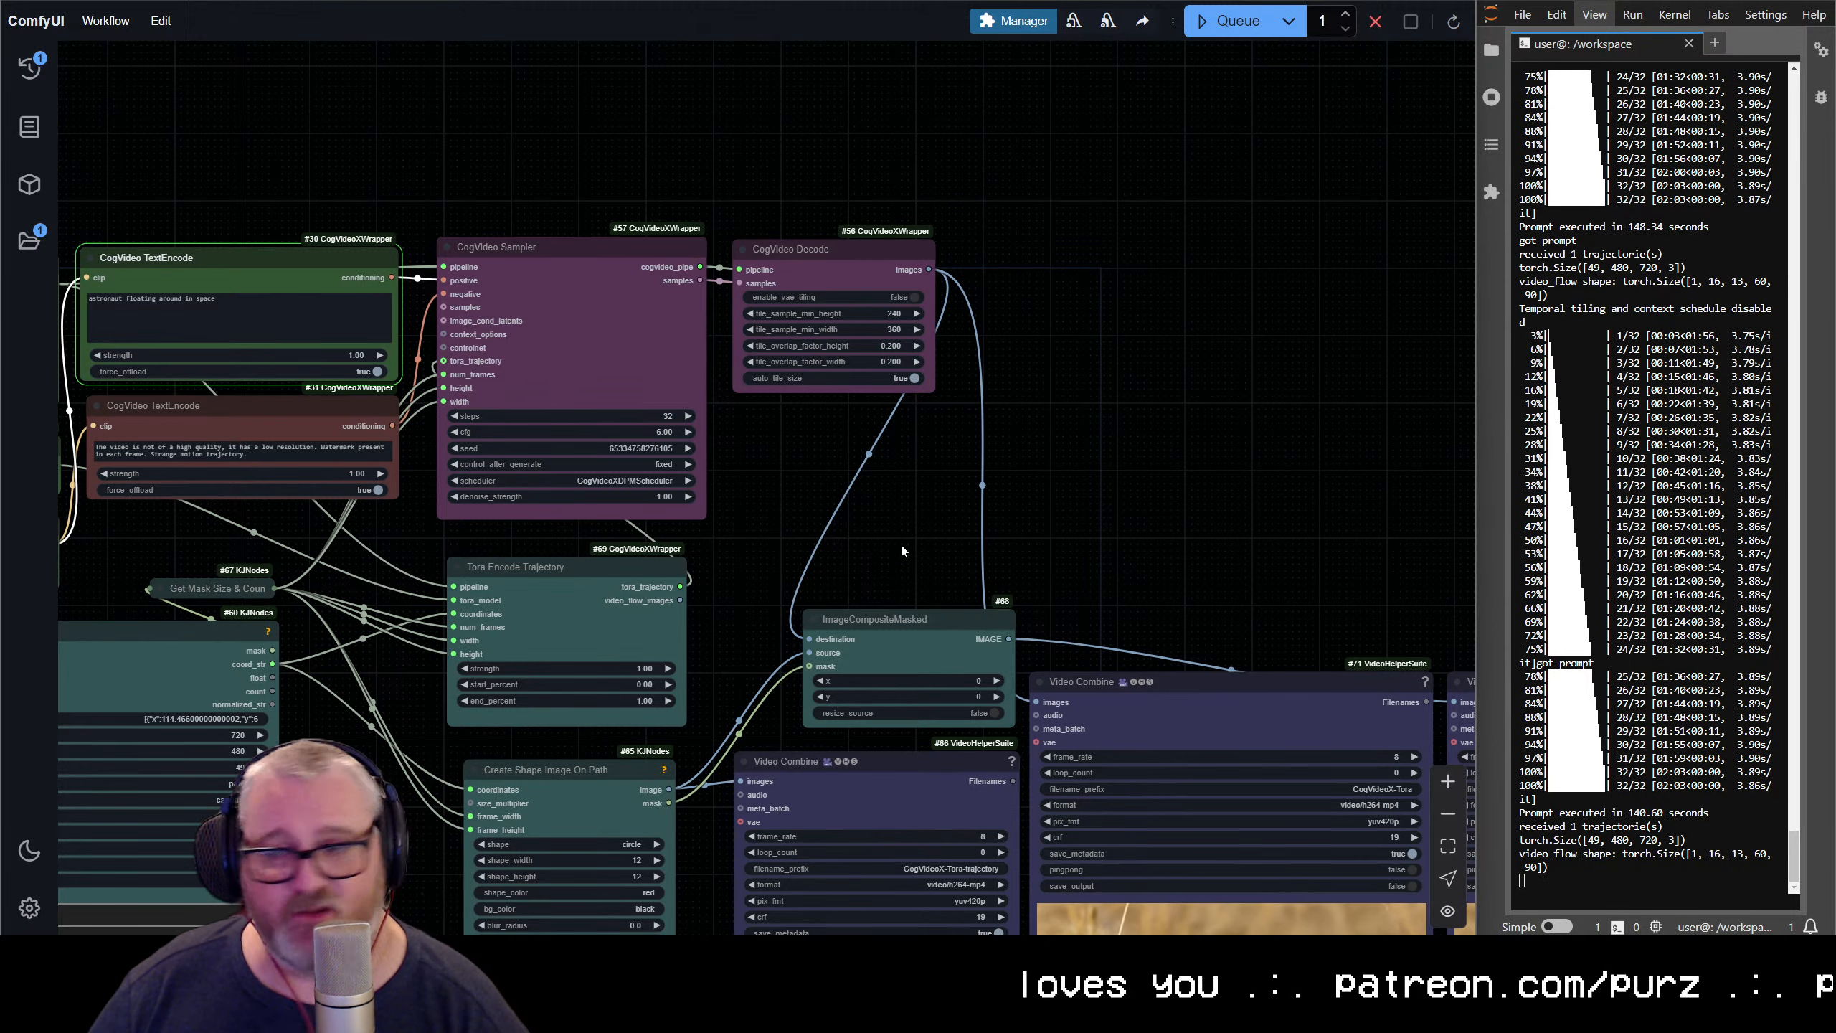
scroll(1282, 589, "down", 4)
left_click_drag(1283, 589, 1083, 305)
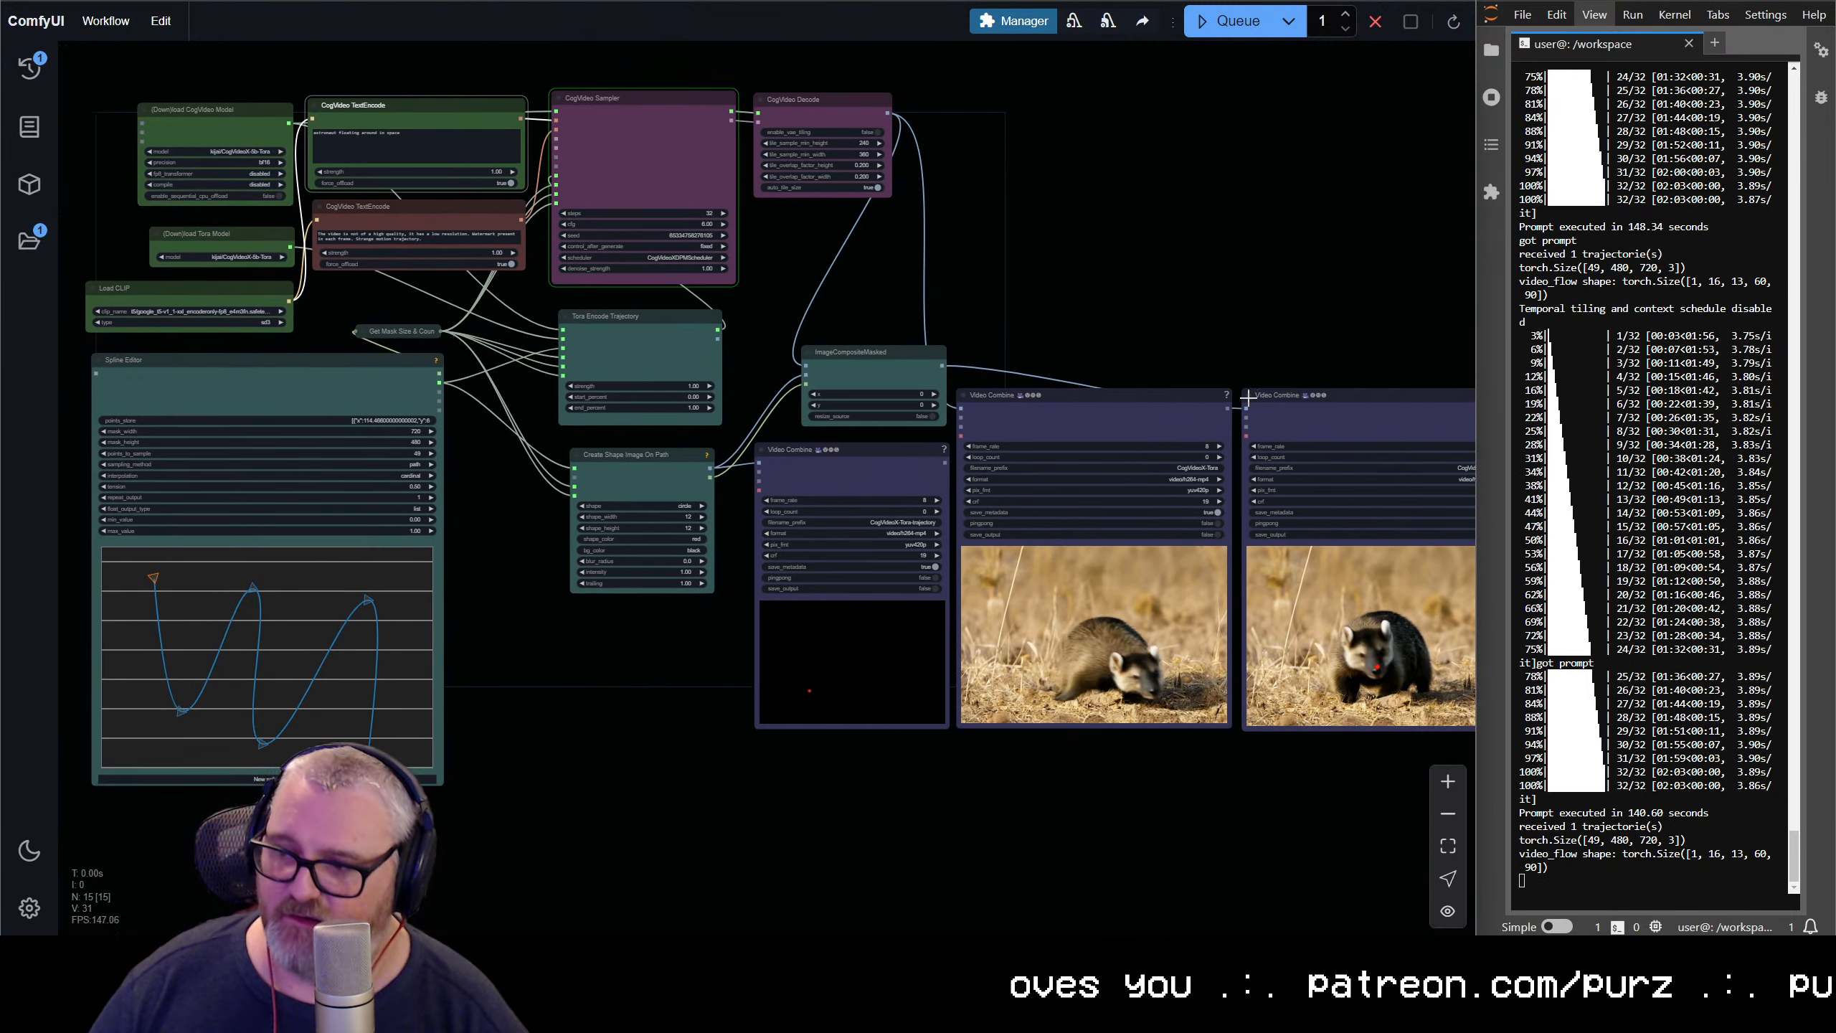
left_click_drag(1262, 592, 735, 451)
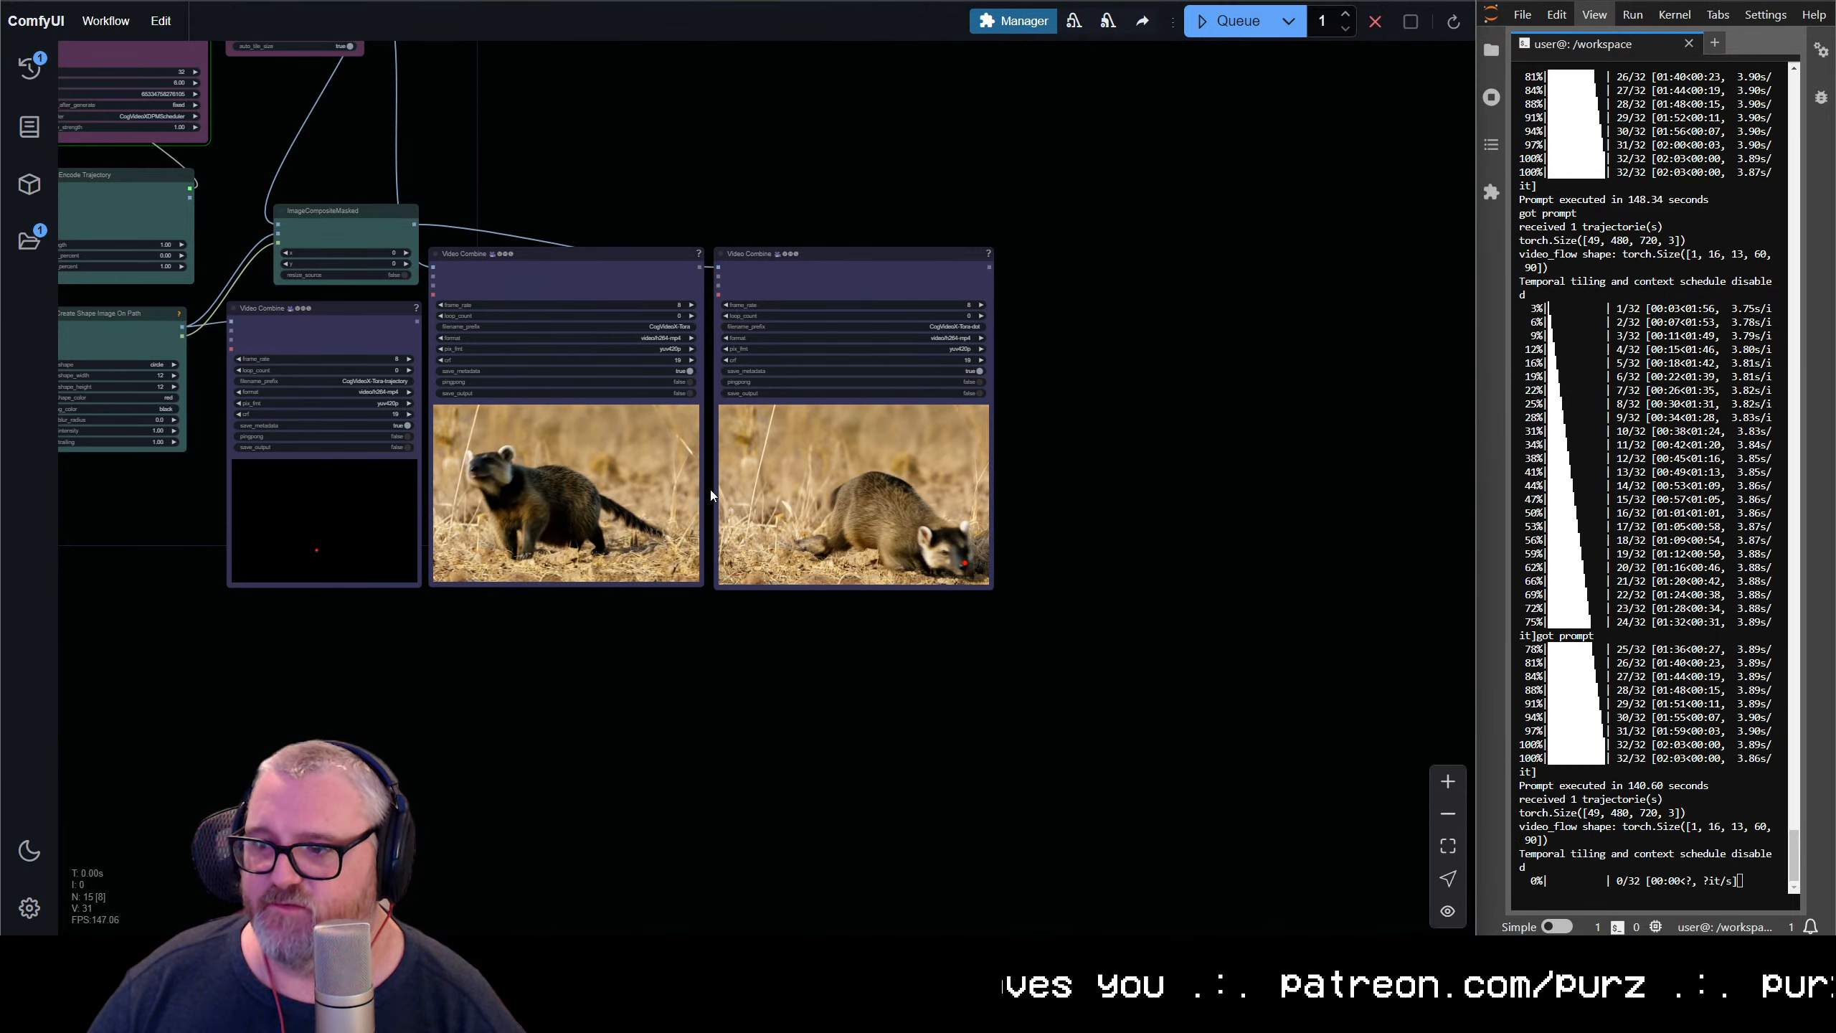
Enable save_output on the CogVideoX-Tora and CogVideoX-Tora-dot Video Combine nodes
scroll(705, 611, "up", 3)
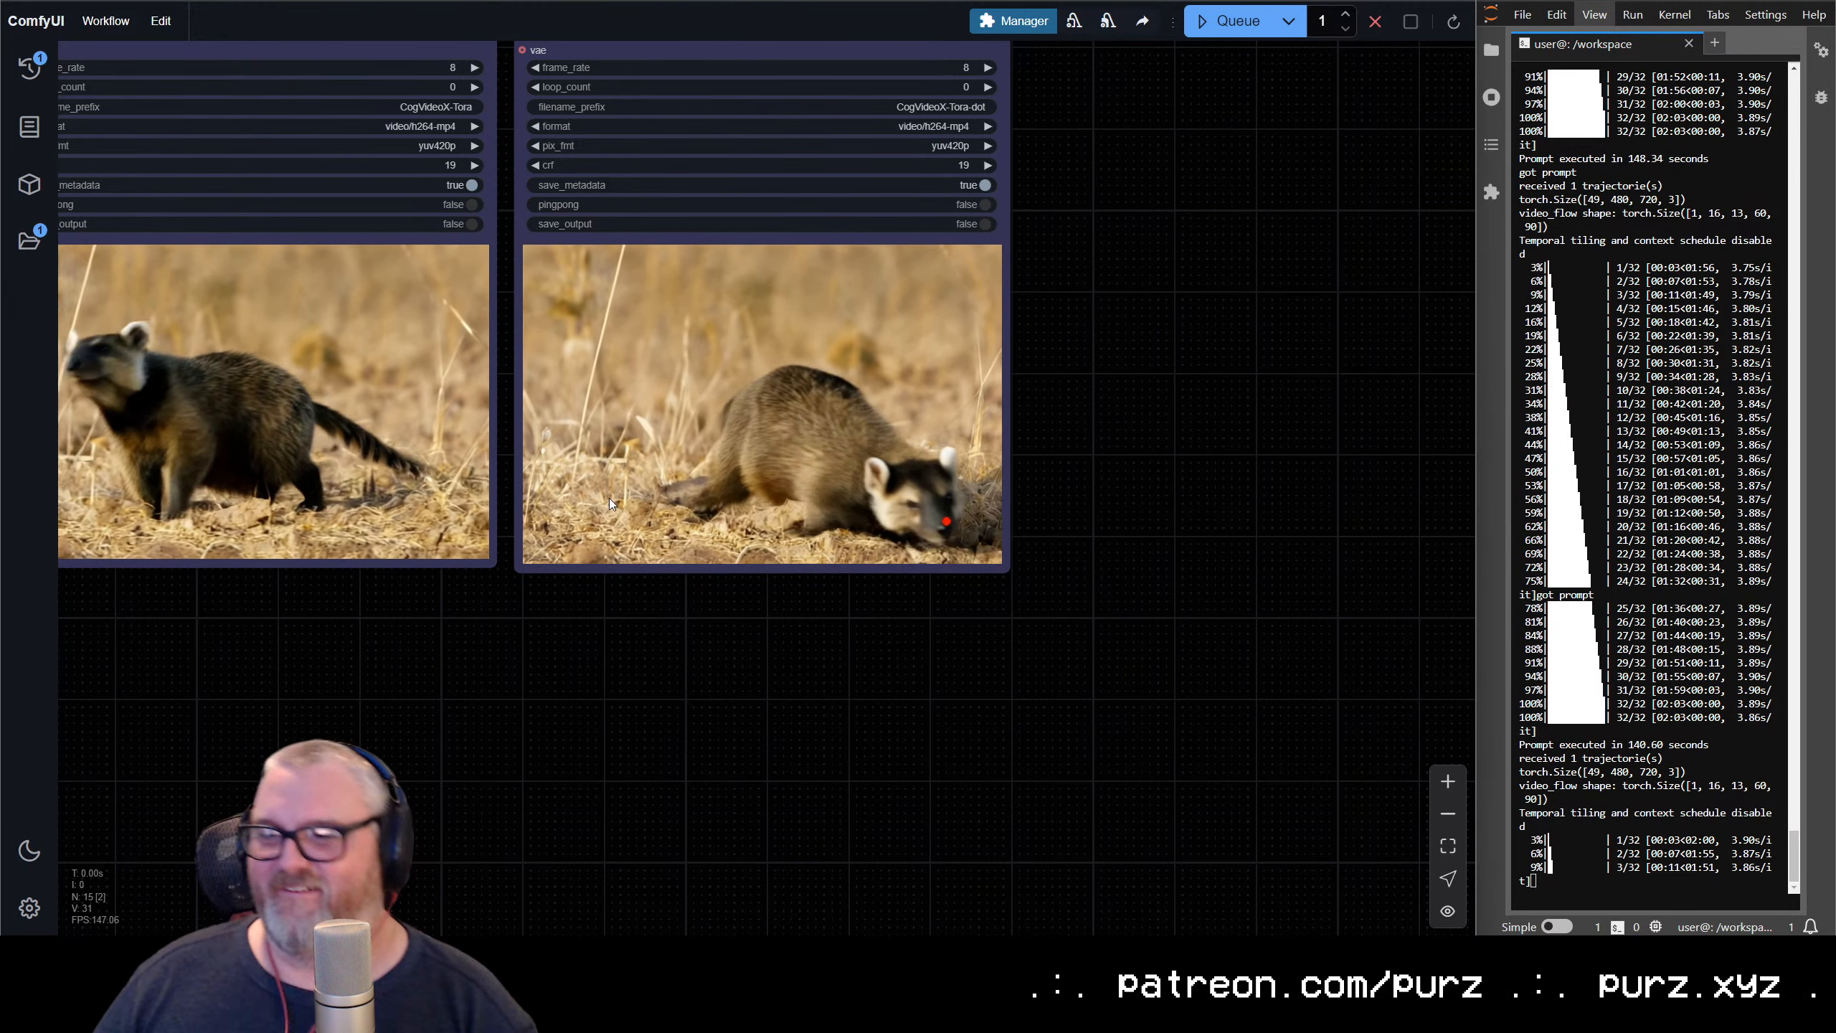
left_click_drag(473, 309, 679, 358)
scroll(400, 238, "up", 5)
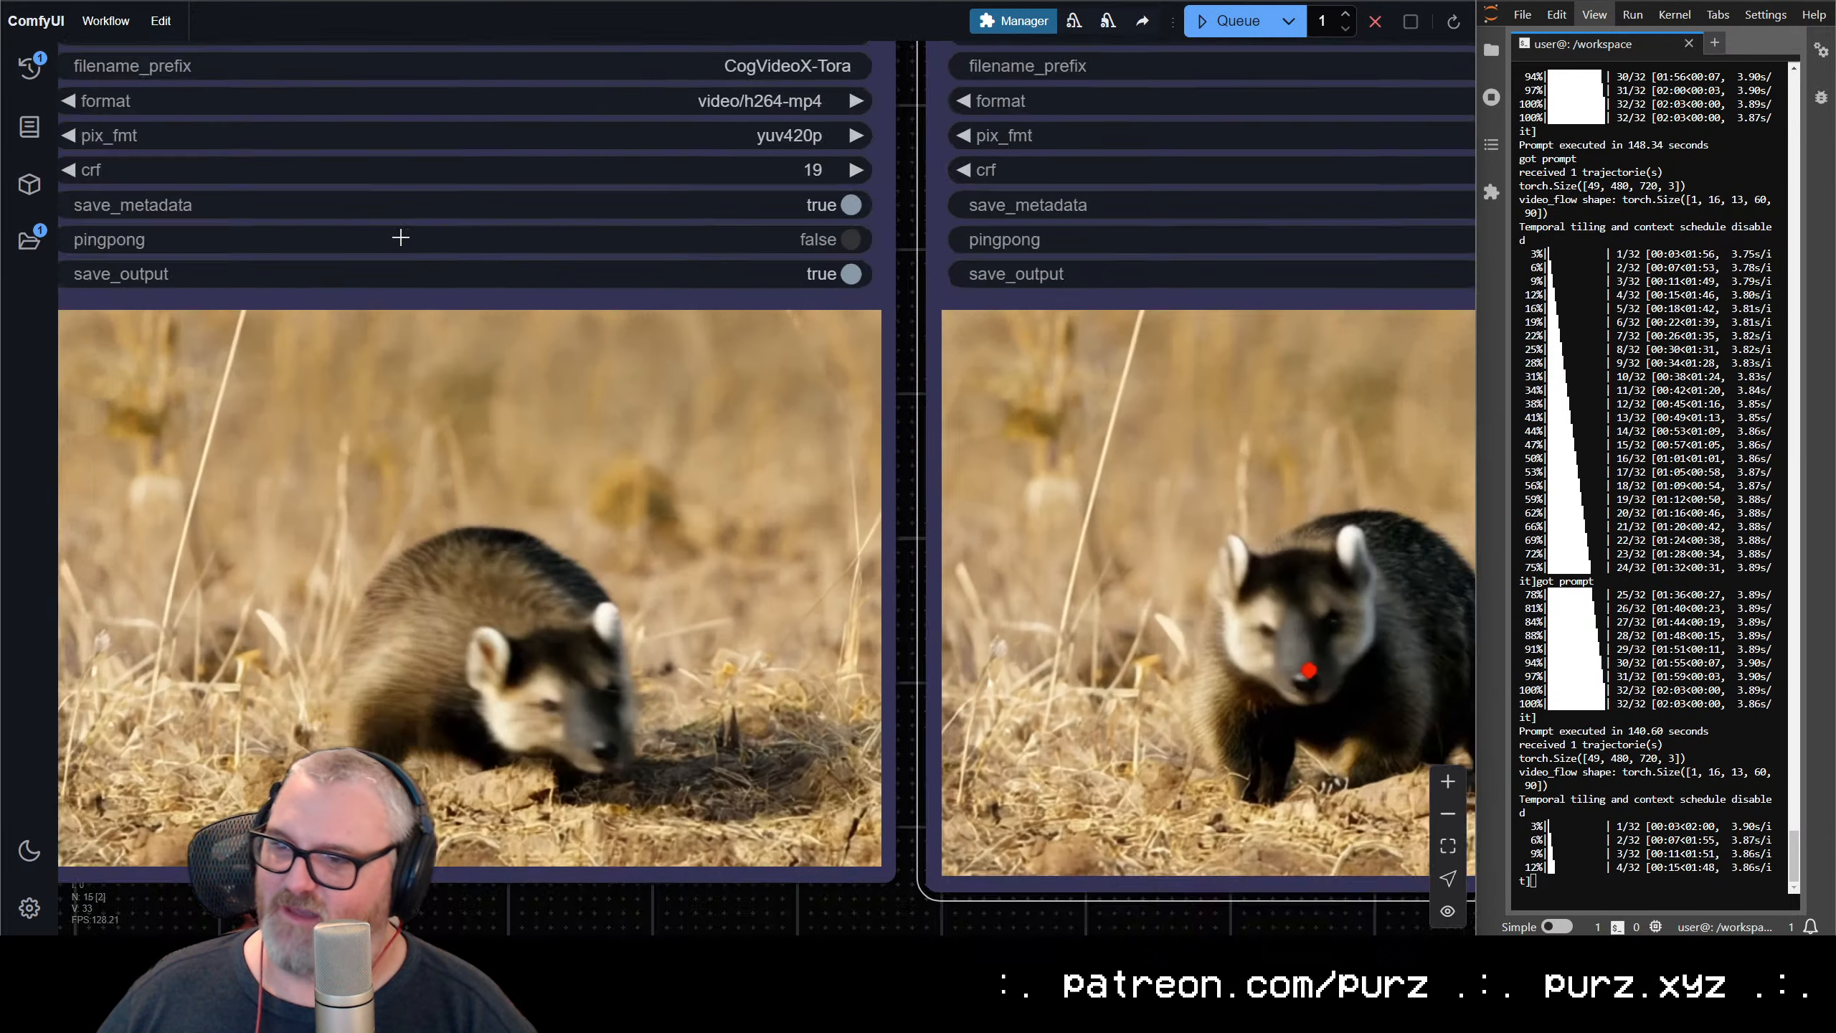
scroll(321, 333, "down", 2)
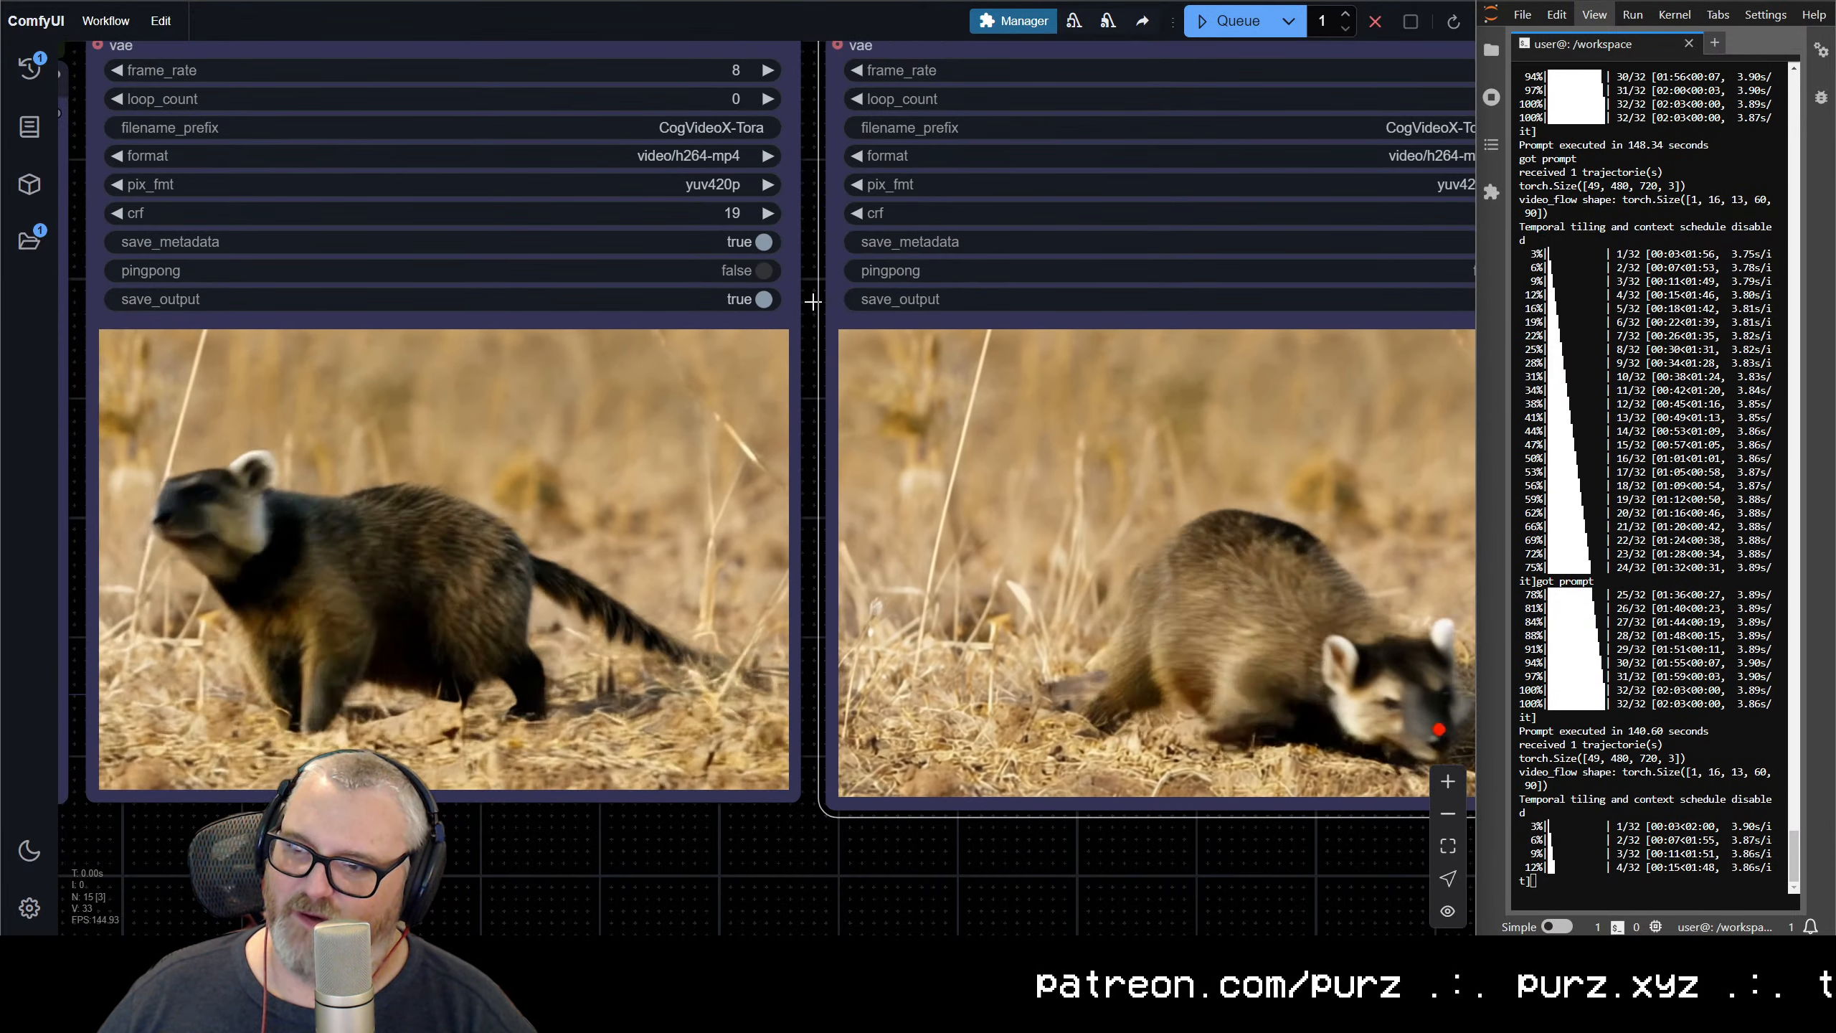
right_click(490, 344)
right_click(1094, 393)
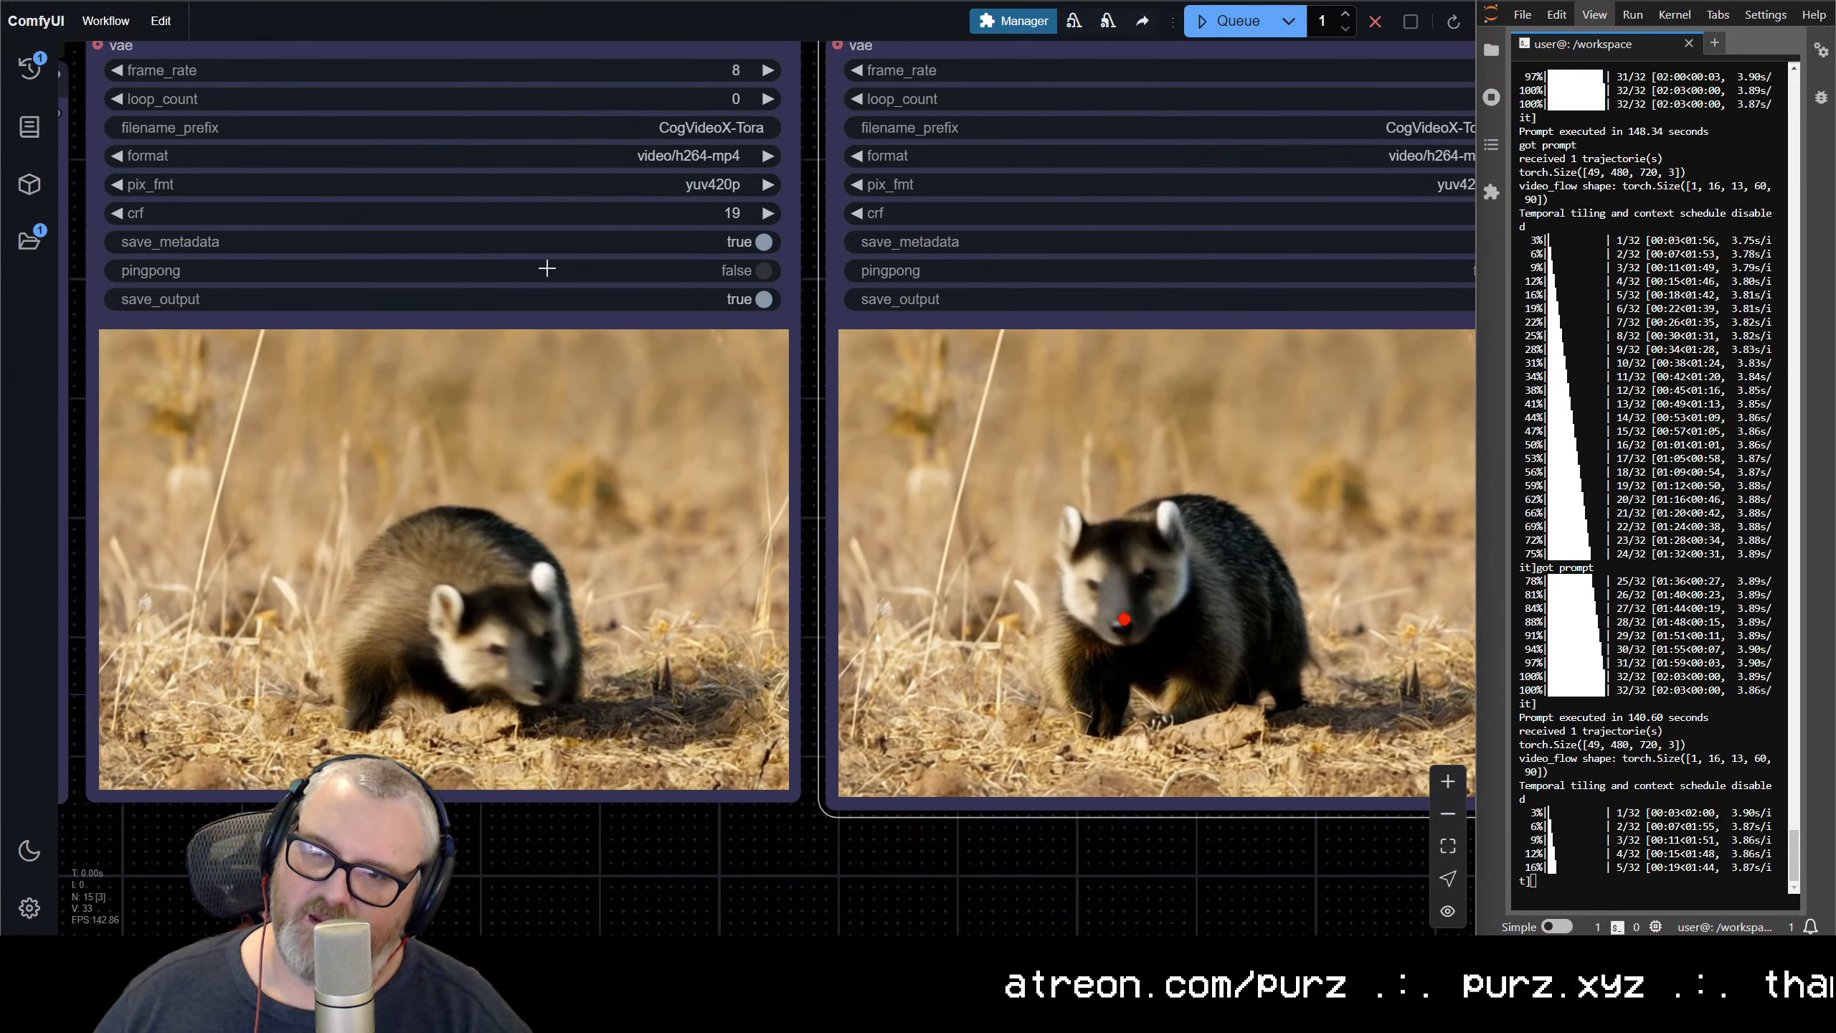
Compare the plain honey badger video with its red-dot overlay version and the trajectory preview
scroll(548, 268, "down", 5)
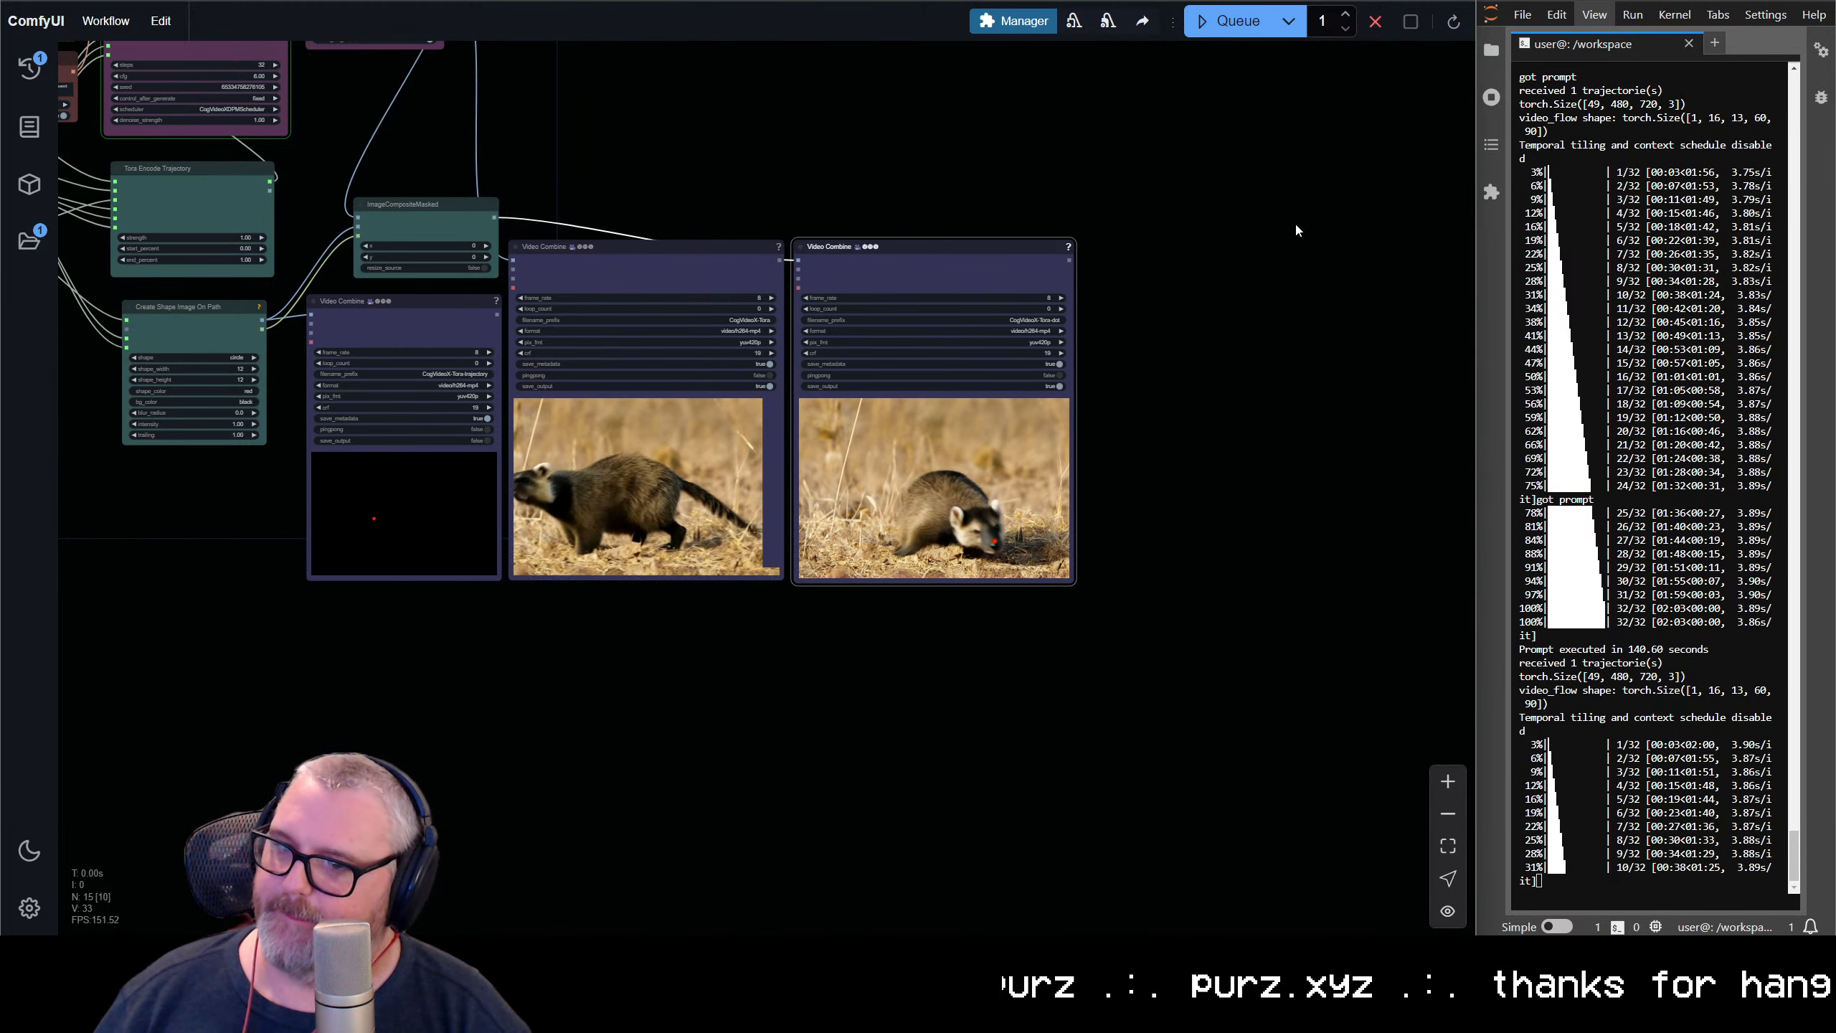
scroll(648, 522, "up", 10)
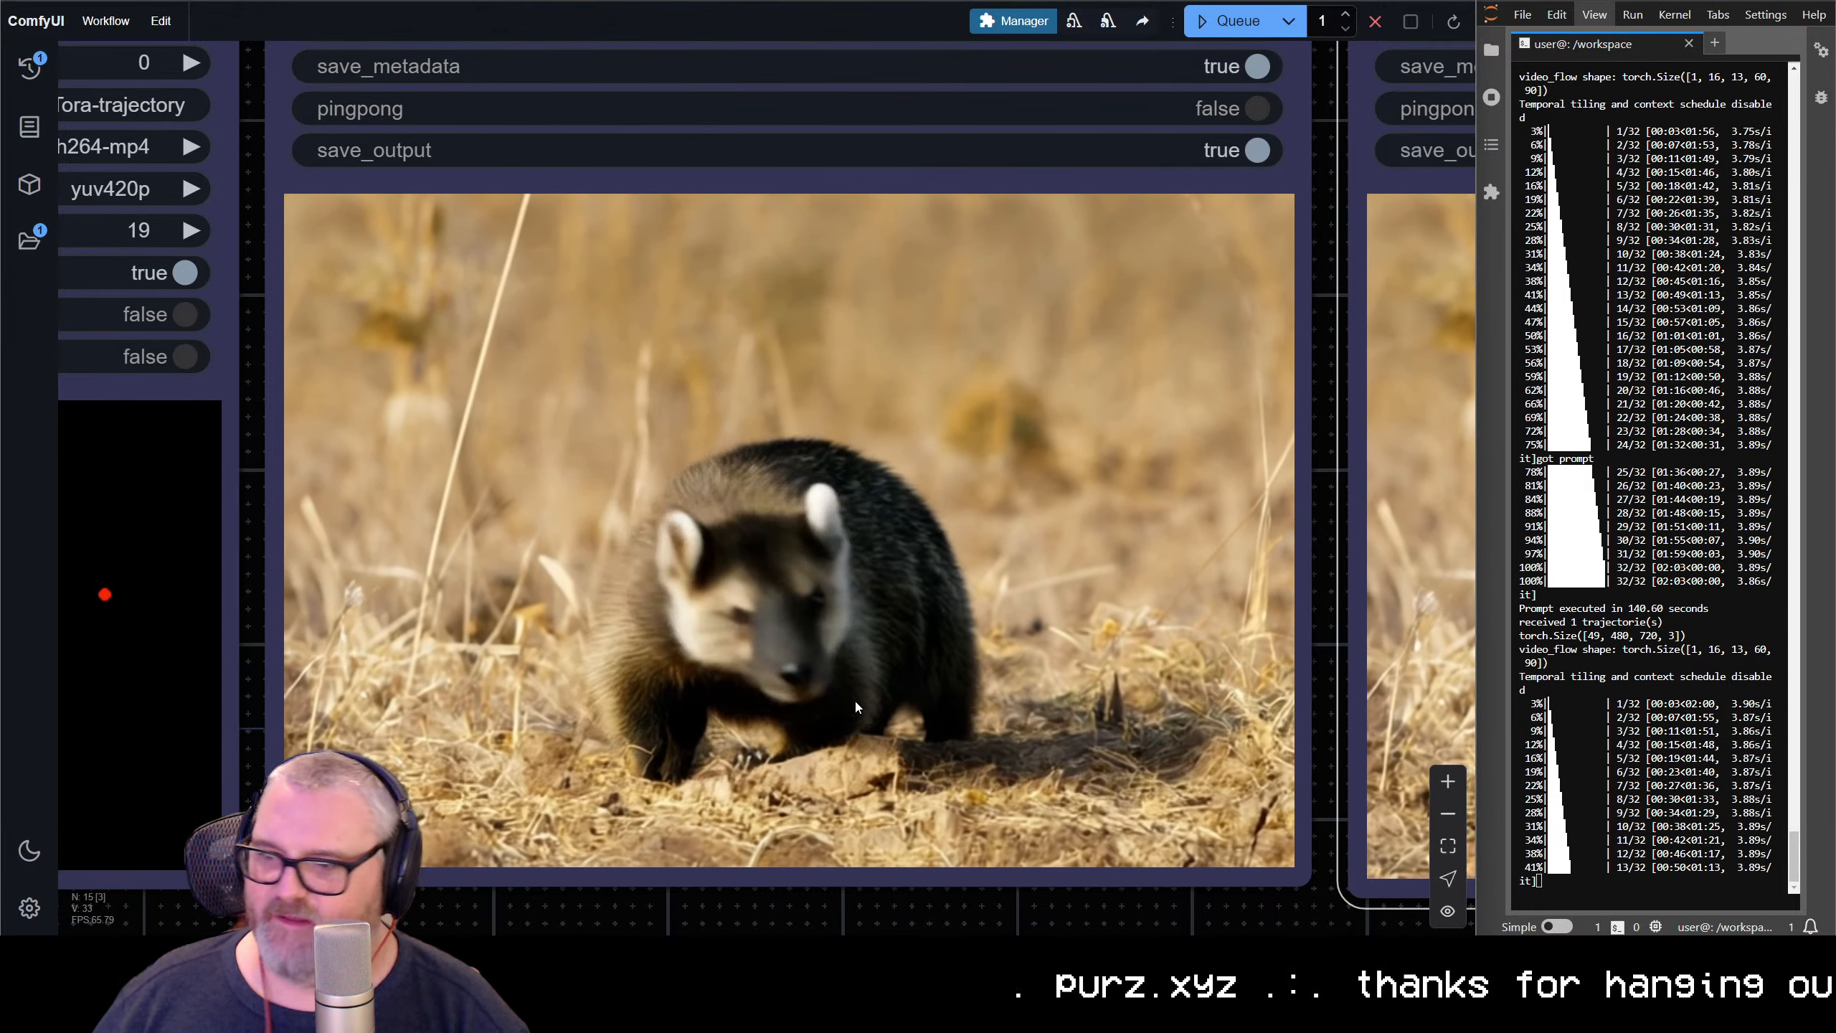
scroll(1186, 760, "down", 11)
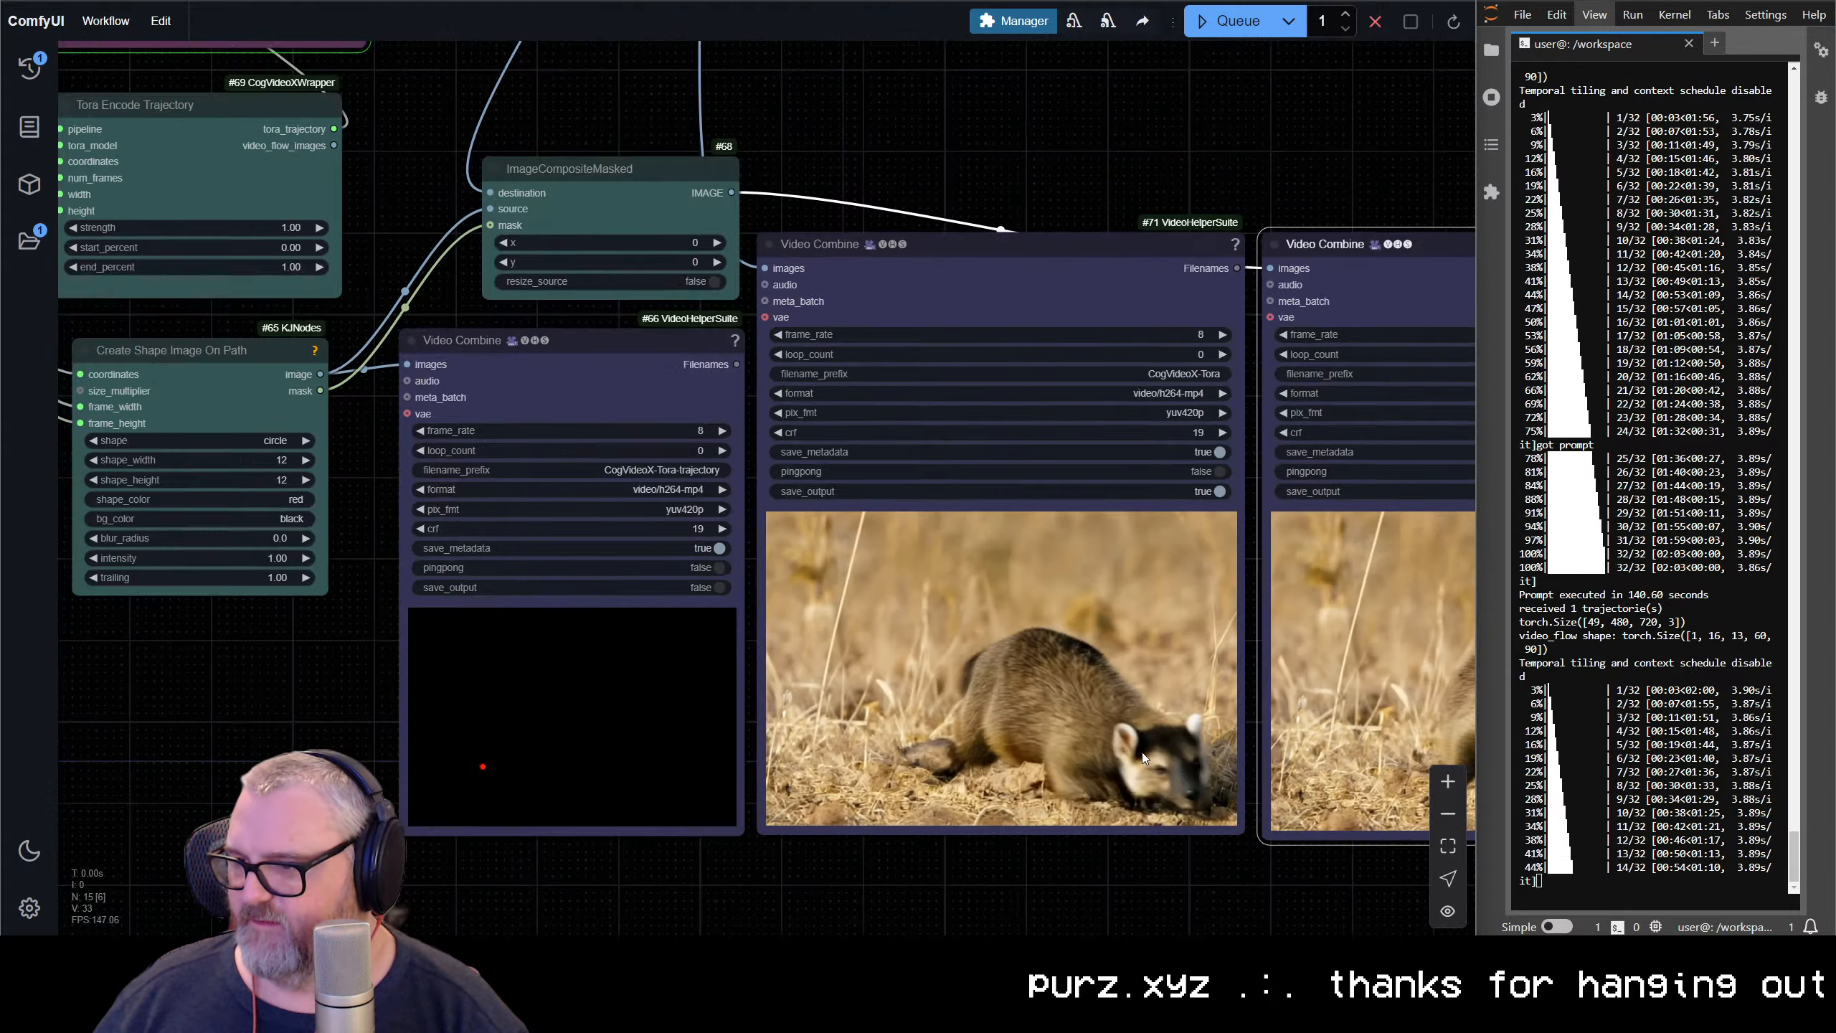
left_click_drag(1229, 681, 385, 558)
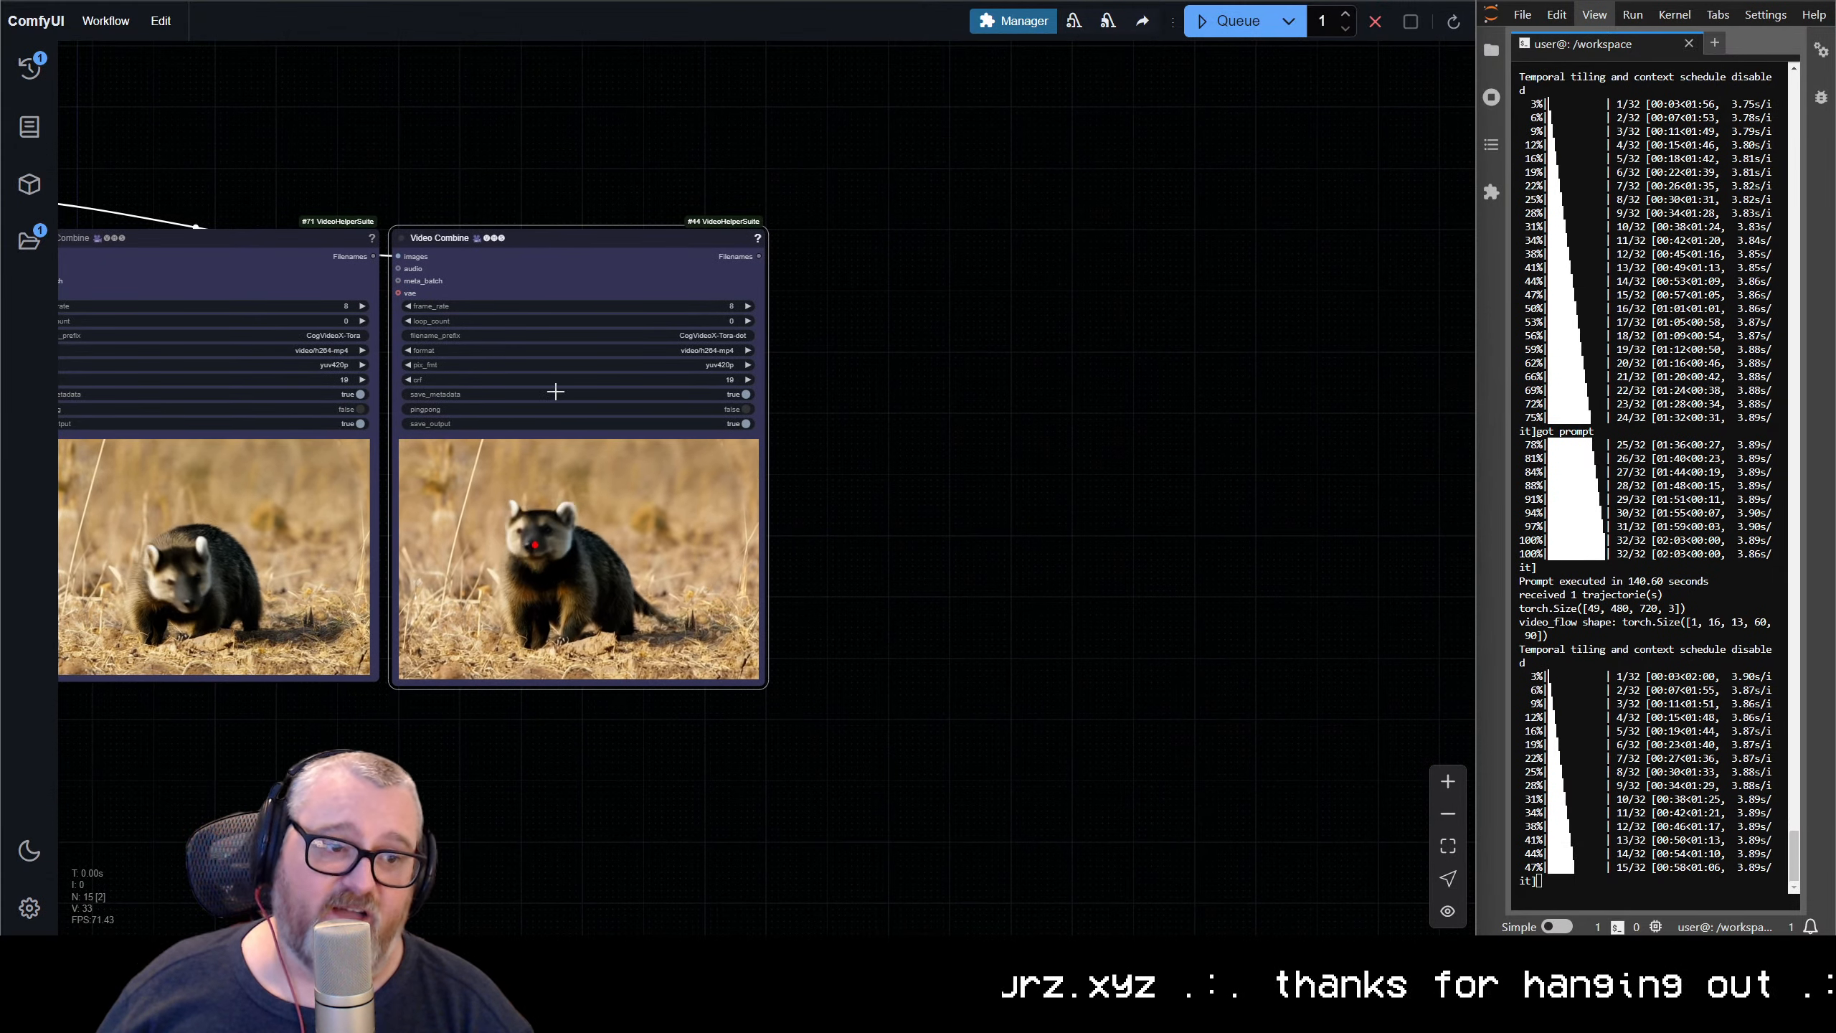
scroll(667, 566, "down", 5)
left_click_drag(667, 566, 1273, 616)
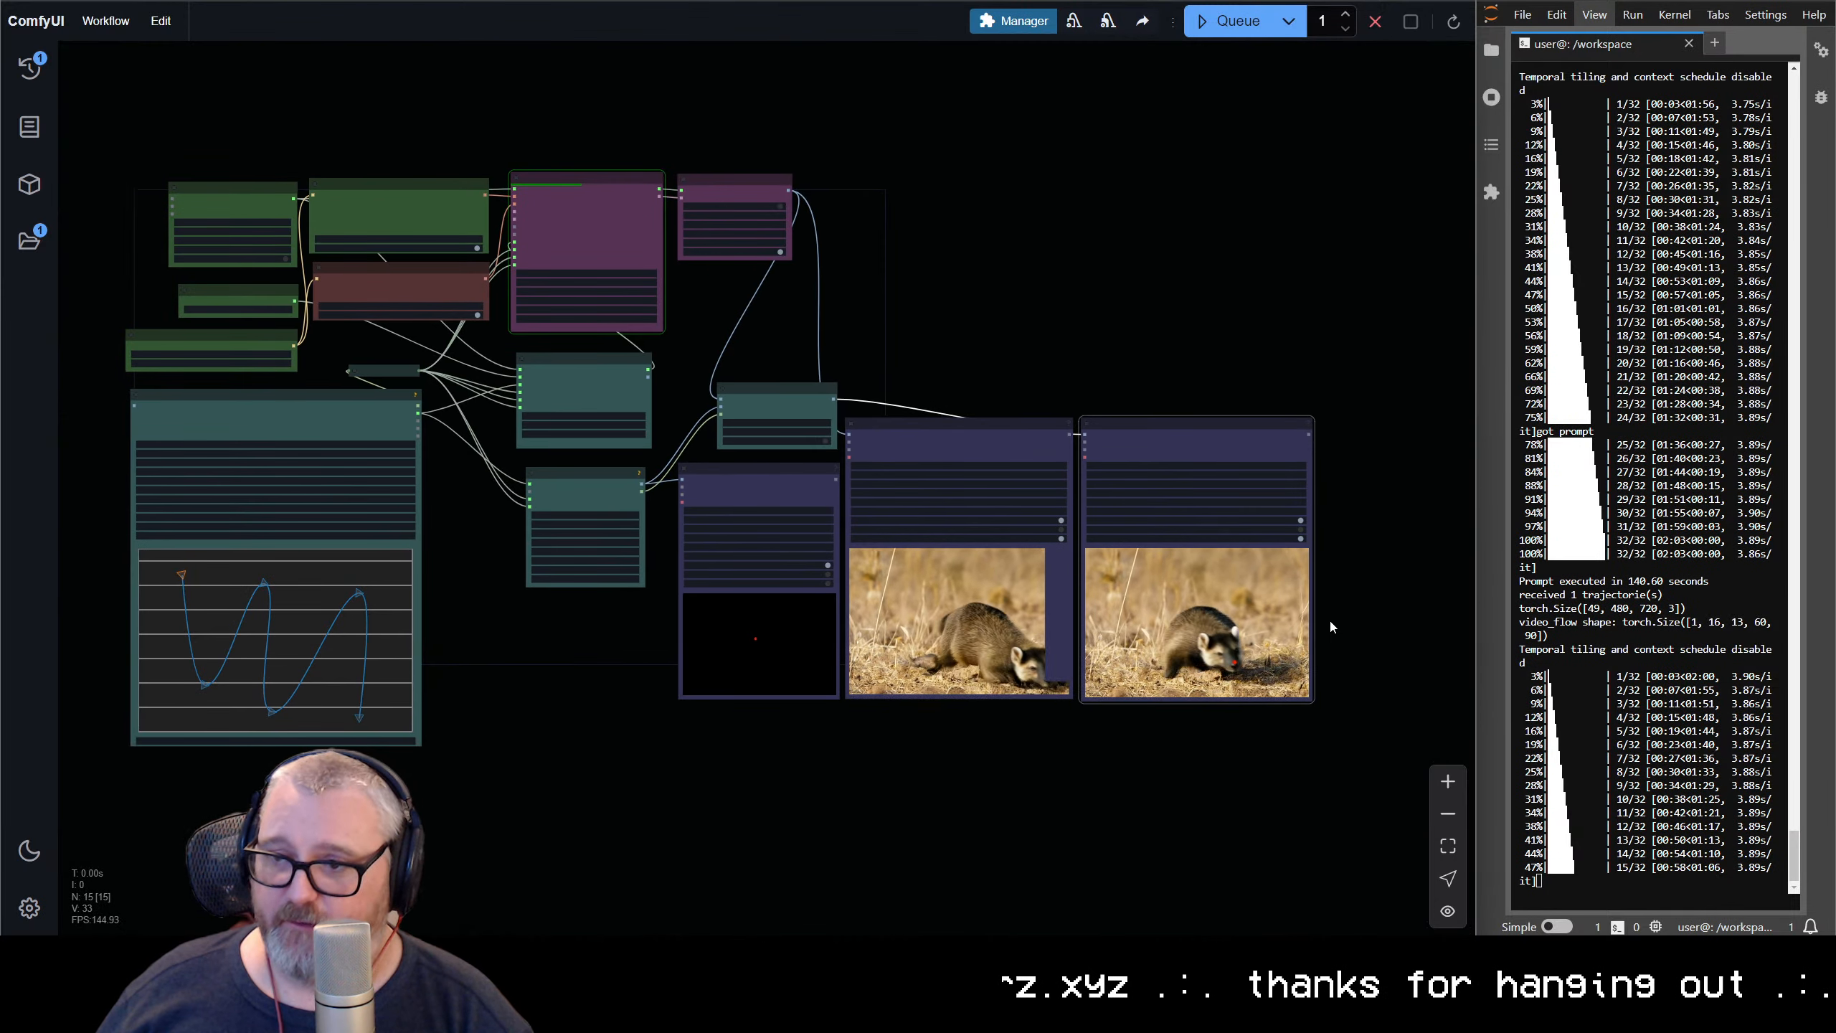
scroll(1274, 616, "up", 7)
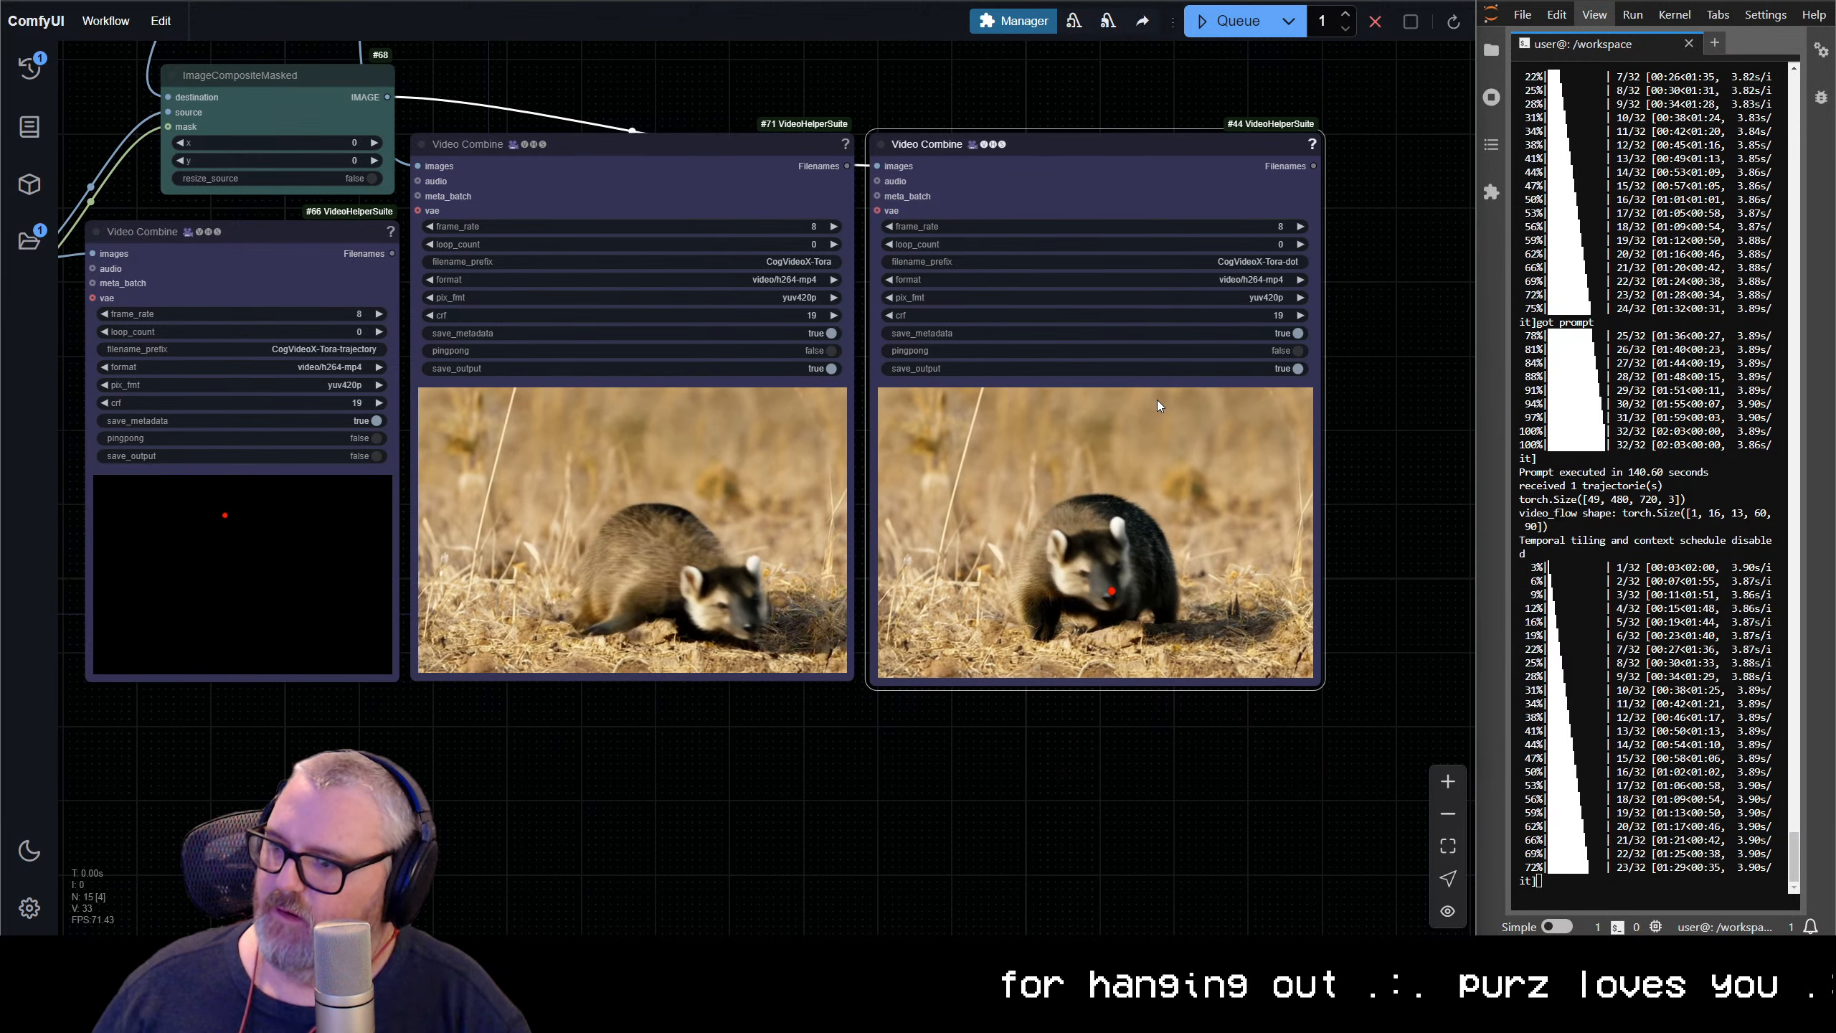
Reshape the spline into a roller-coaster path that starts level near the top, plunges to the bottom and climbs steeply to the upper right
scroll(627, 604, "down", 4)
scroll(531, 626, "down", 2)
left_click_drag(443, 522, 1148, 517)
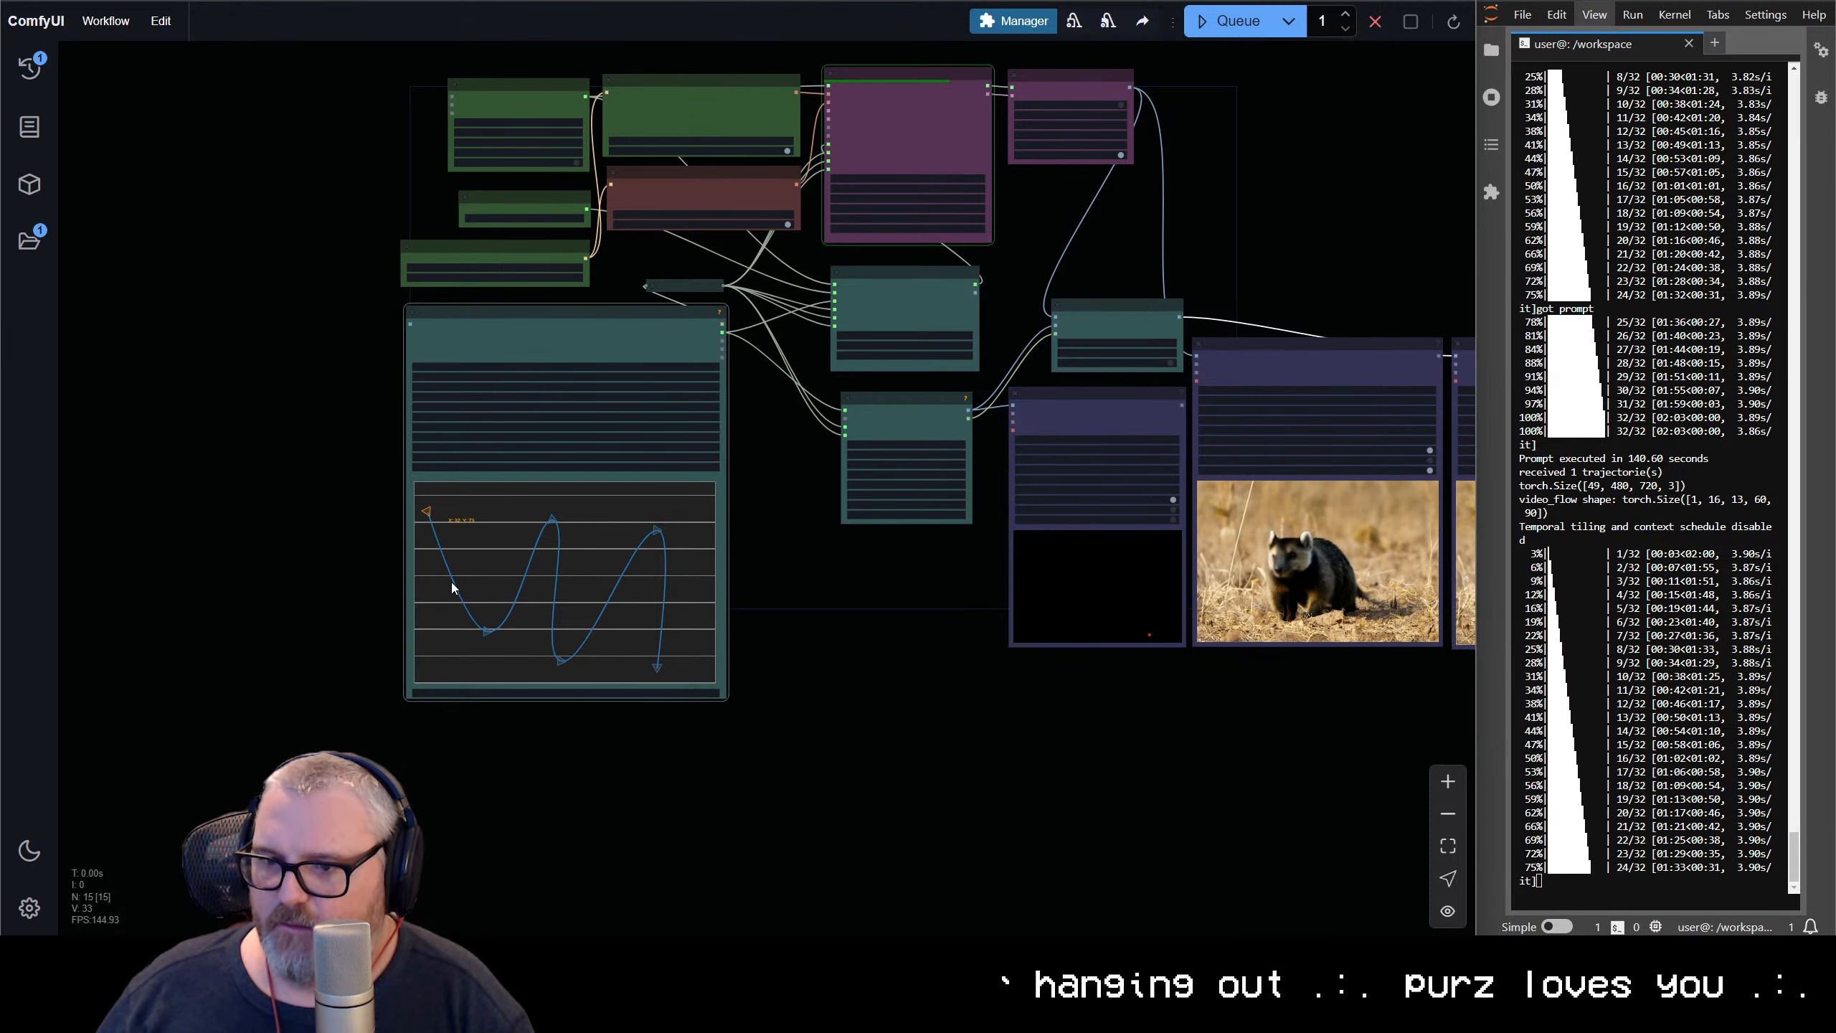
left_click_drag(484, 544, 488, 524)
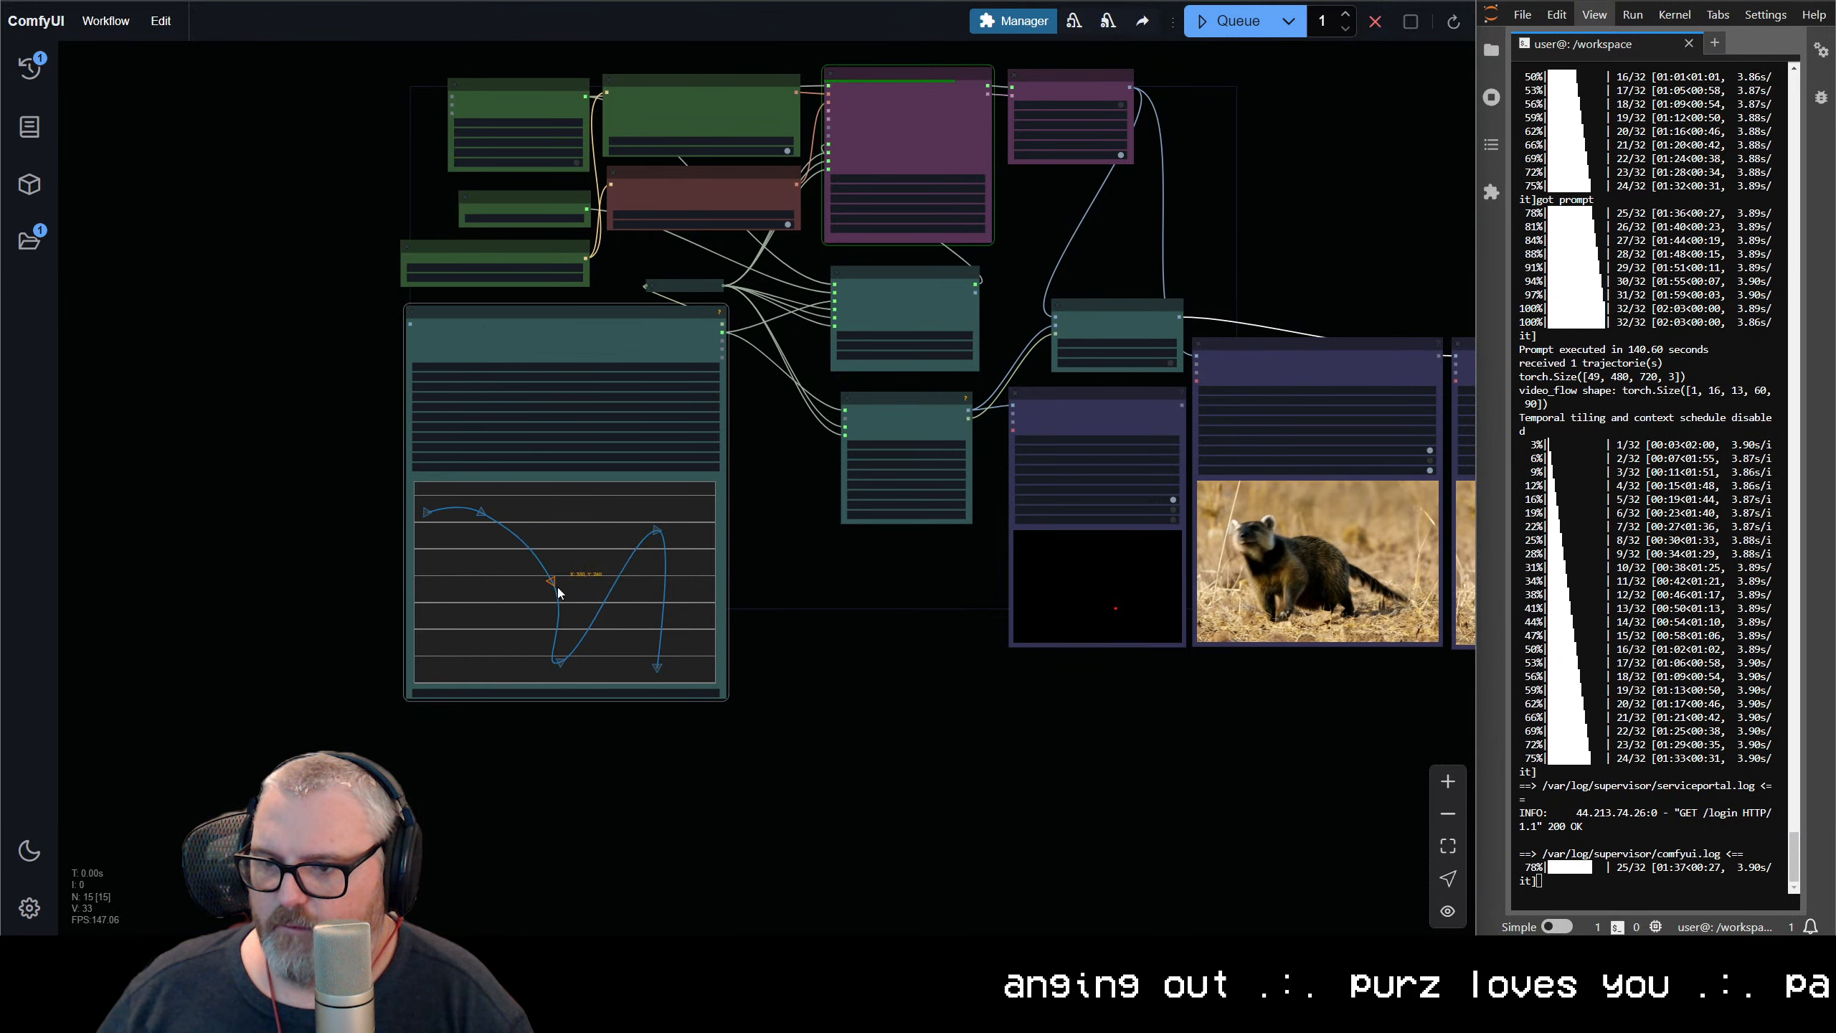
left_click_drag(569, 667, 584, 676)
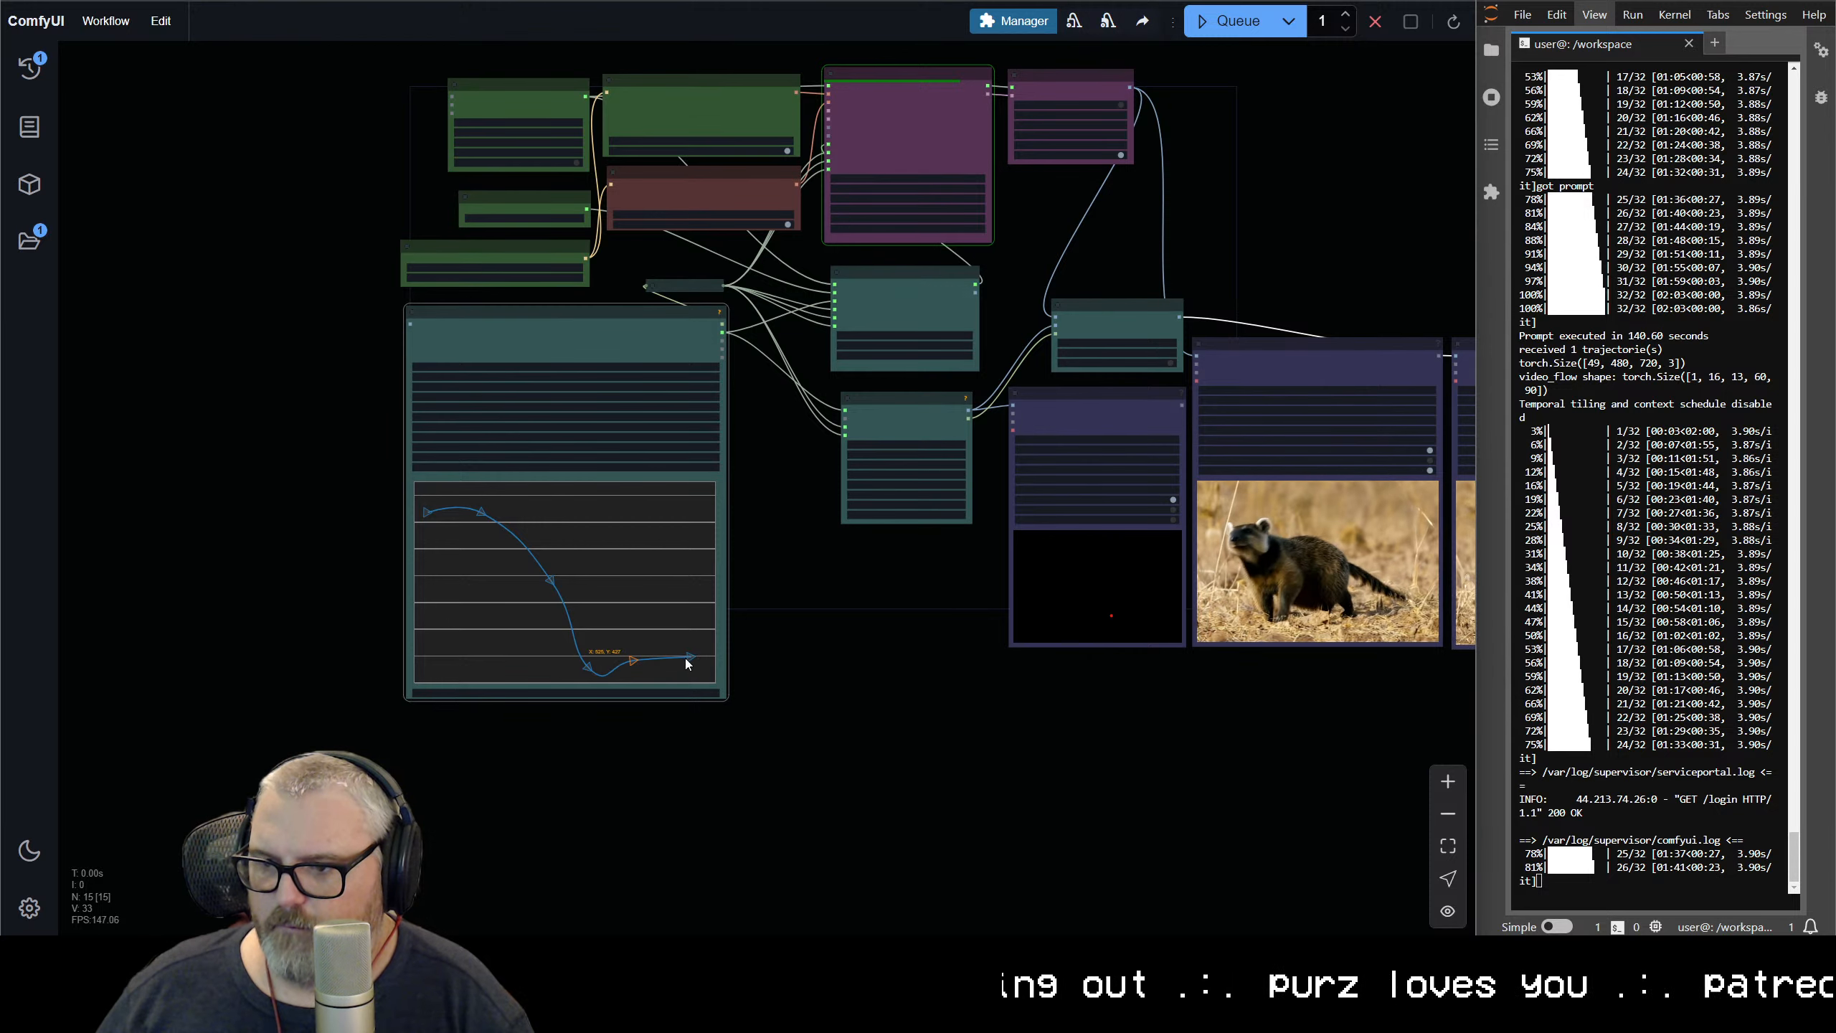
left_click_drag(680, 577, 680, 518)
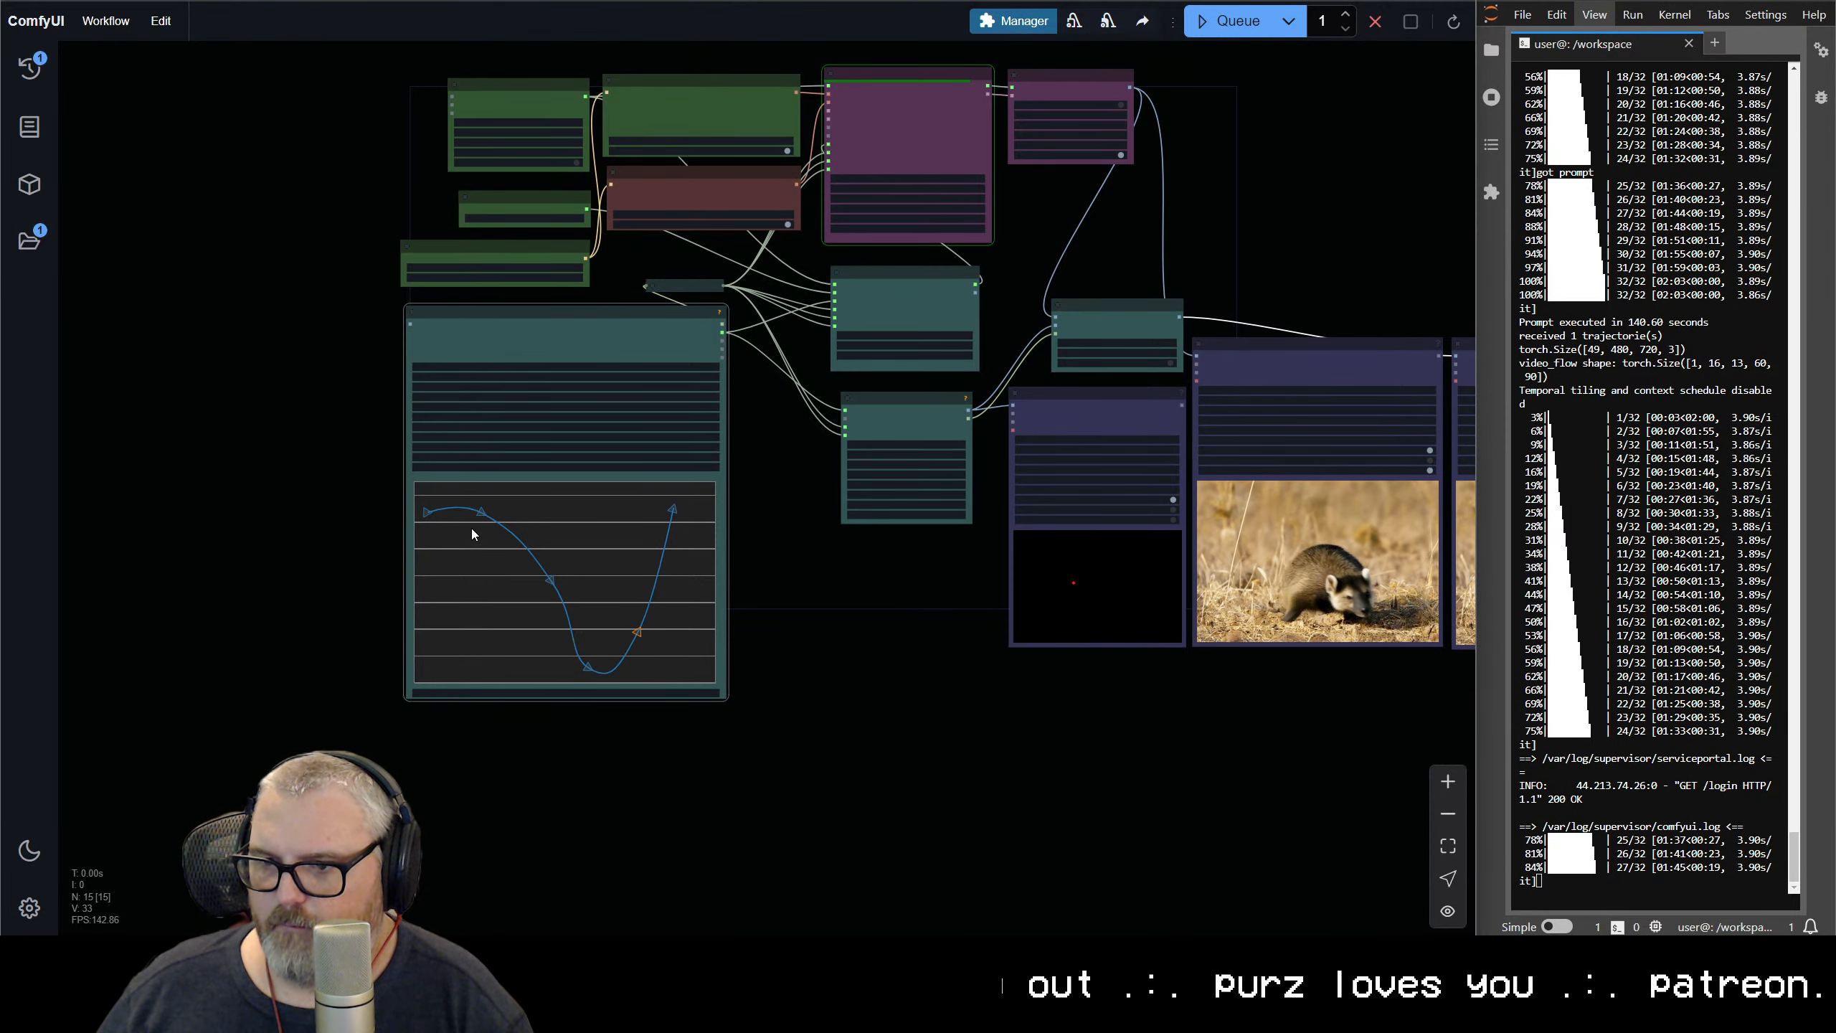
Replace the positive prompt with one describing a tiny roller coaster car on a theme park diorama, and queue the workflow
scroll(343, 421, "up", 5)
scroll(479, 278, "down", 3)
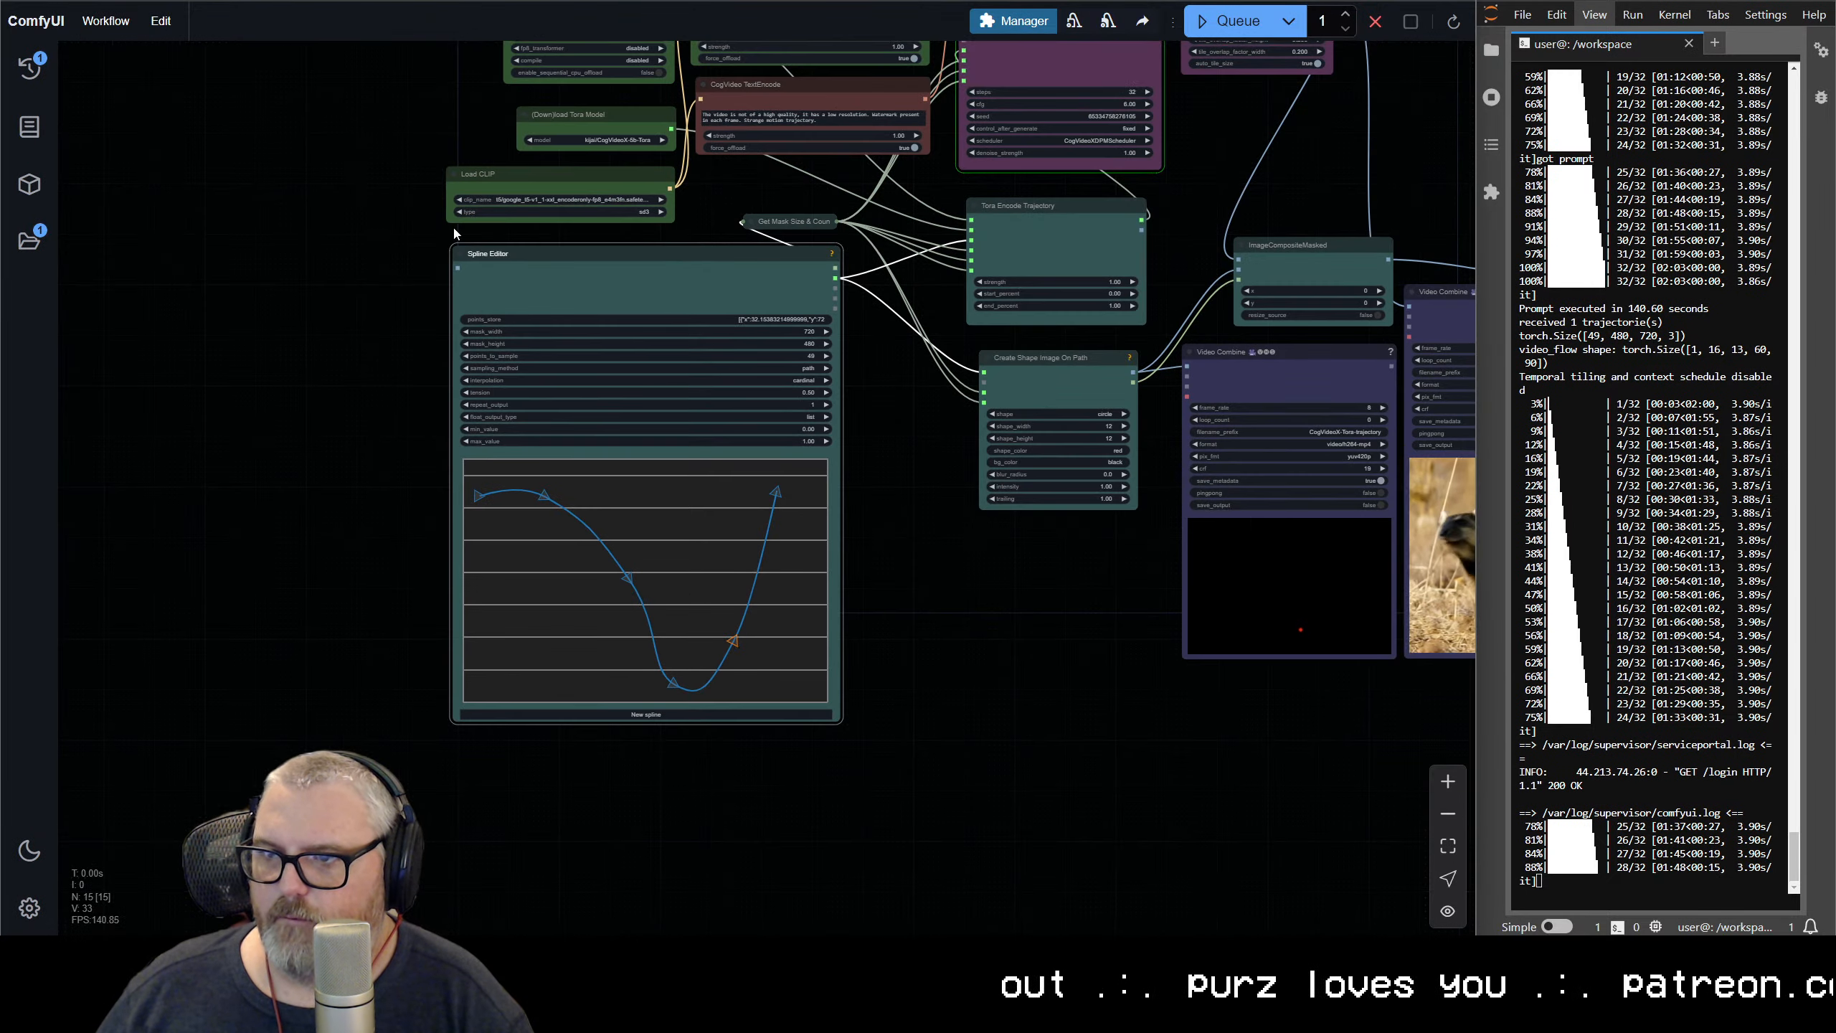
left_click_drag(365, 249, 171, 454)
left_click(617, 223)
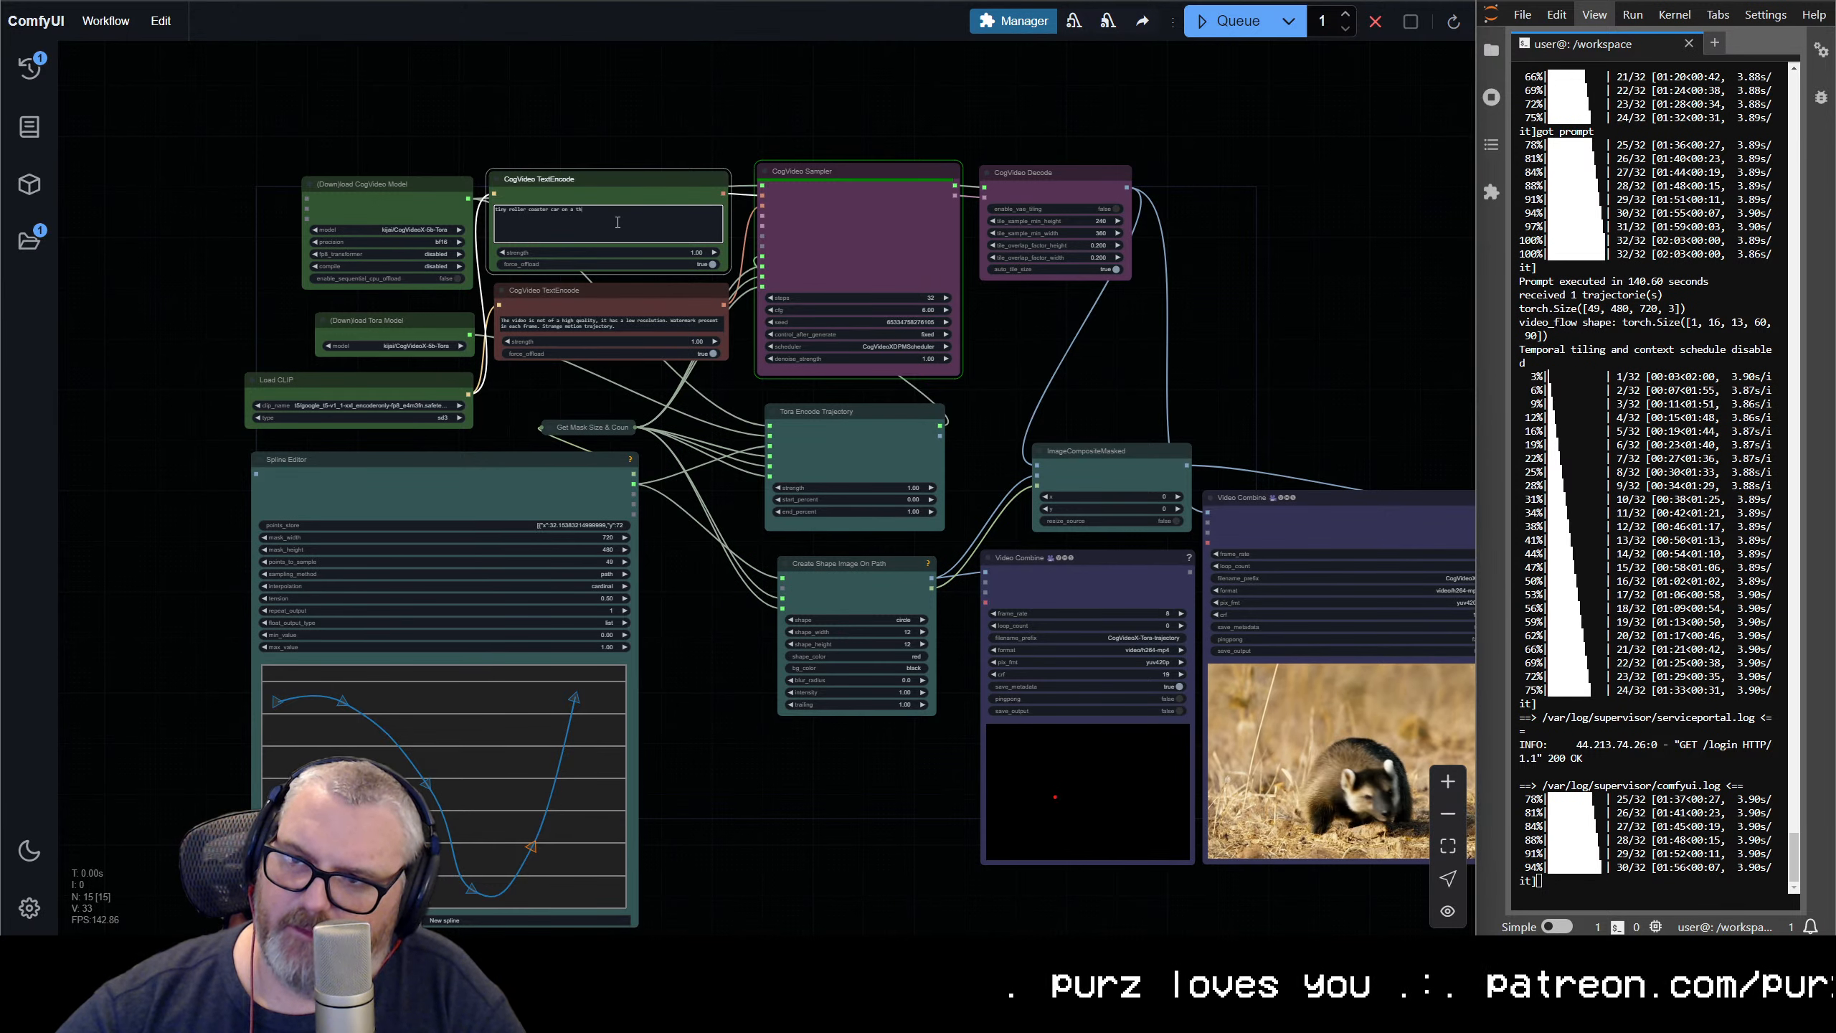
type("ark diorama")
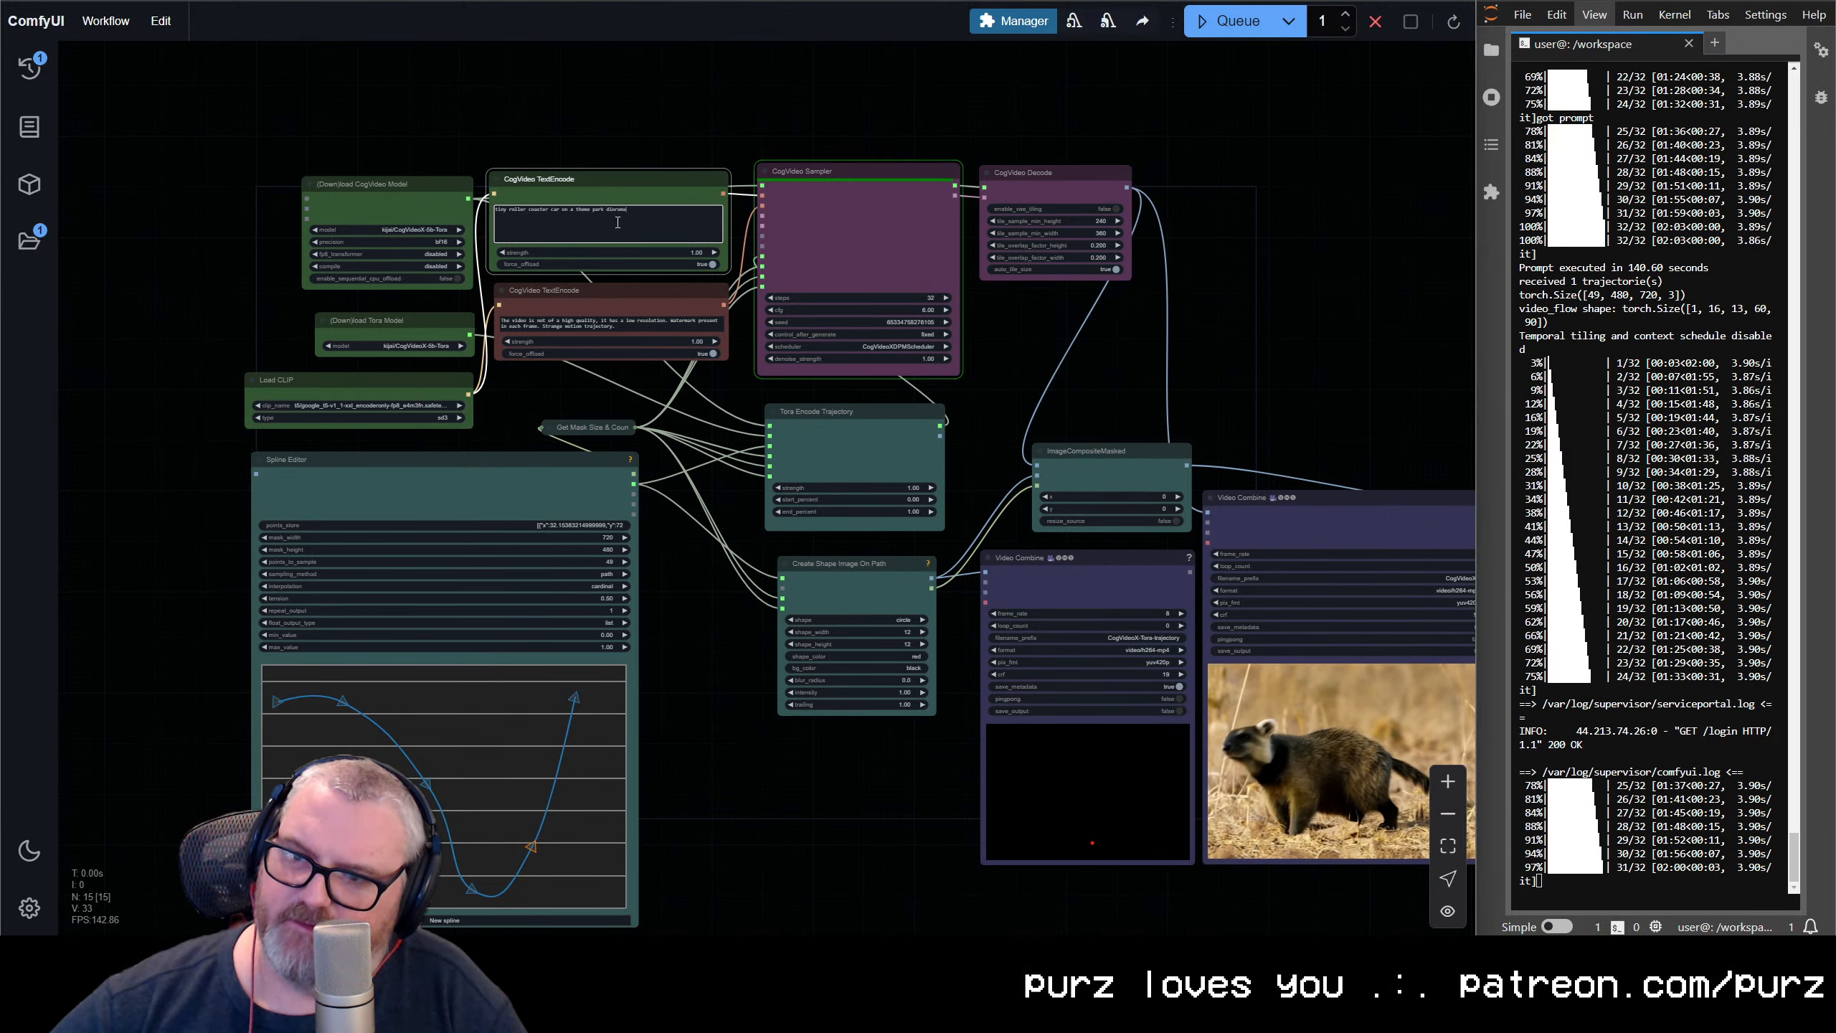
key("ctrl+Return")
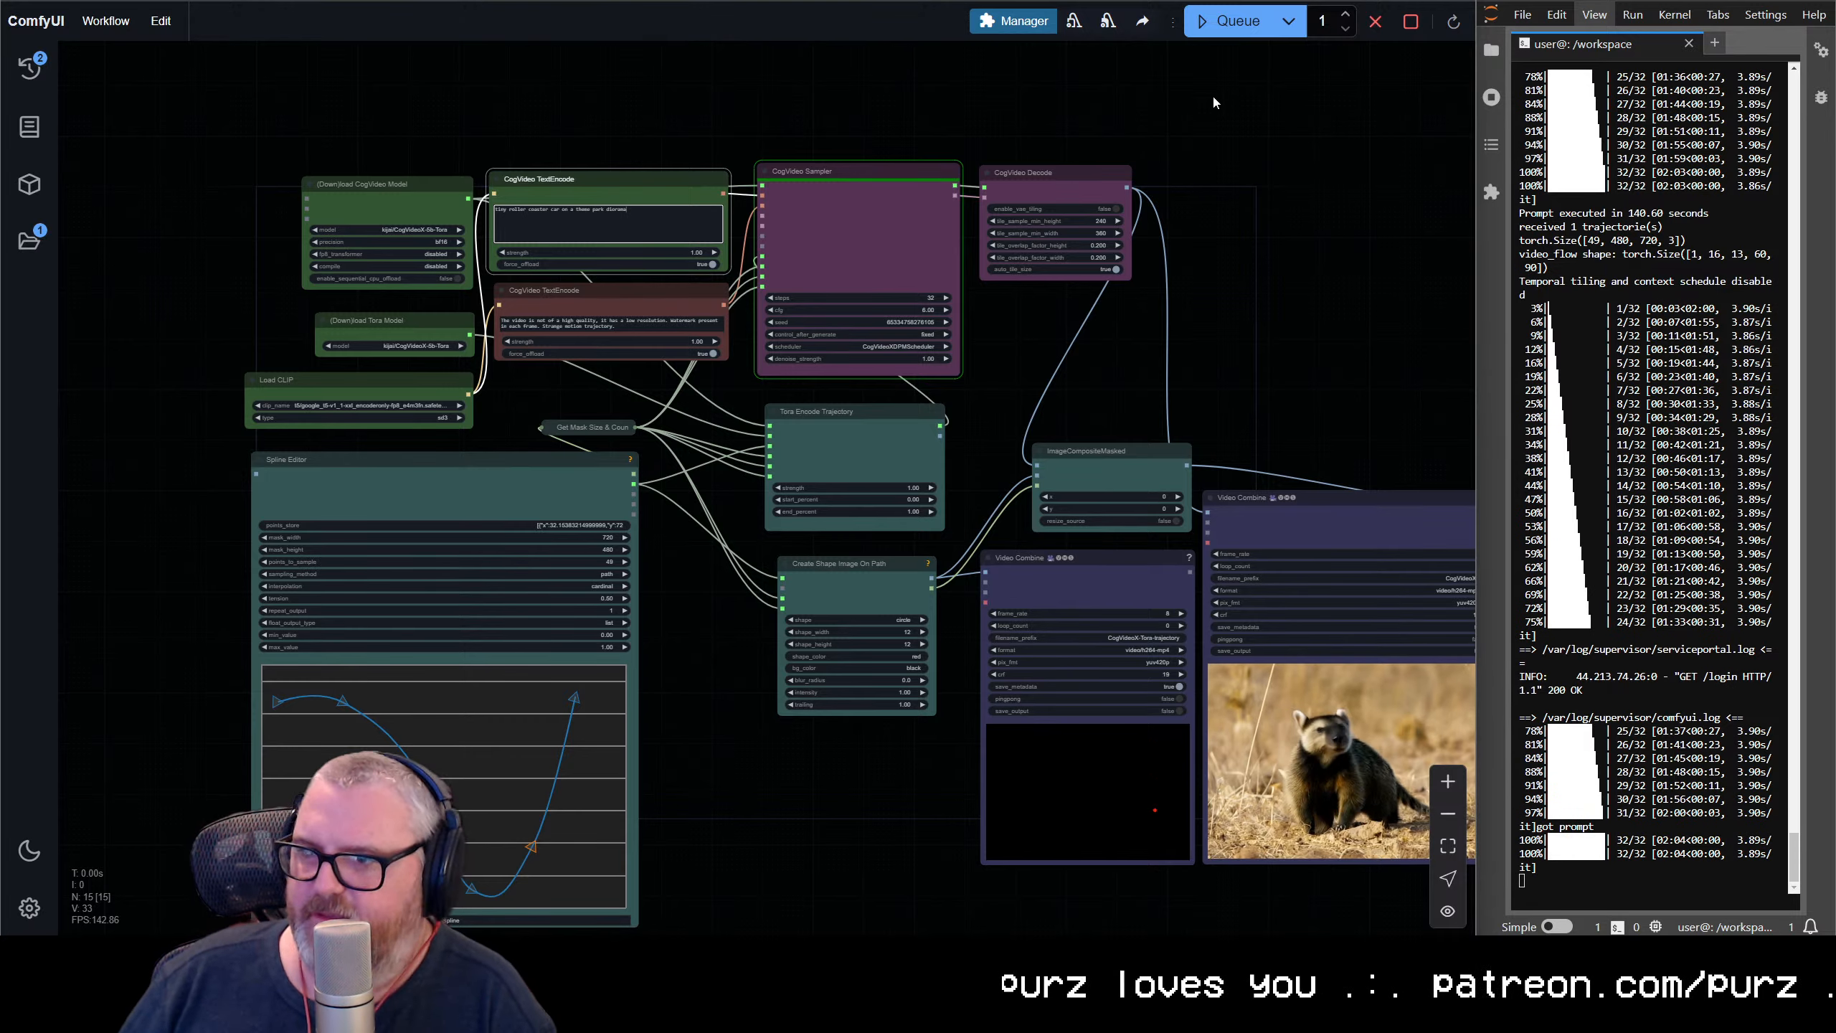
left_click_drag(1305, 304, 1096, 139)
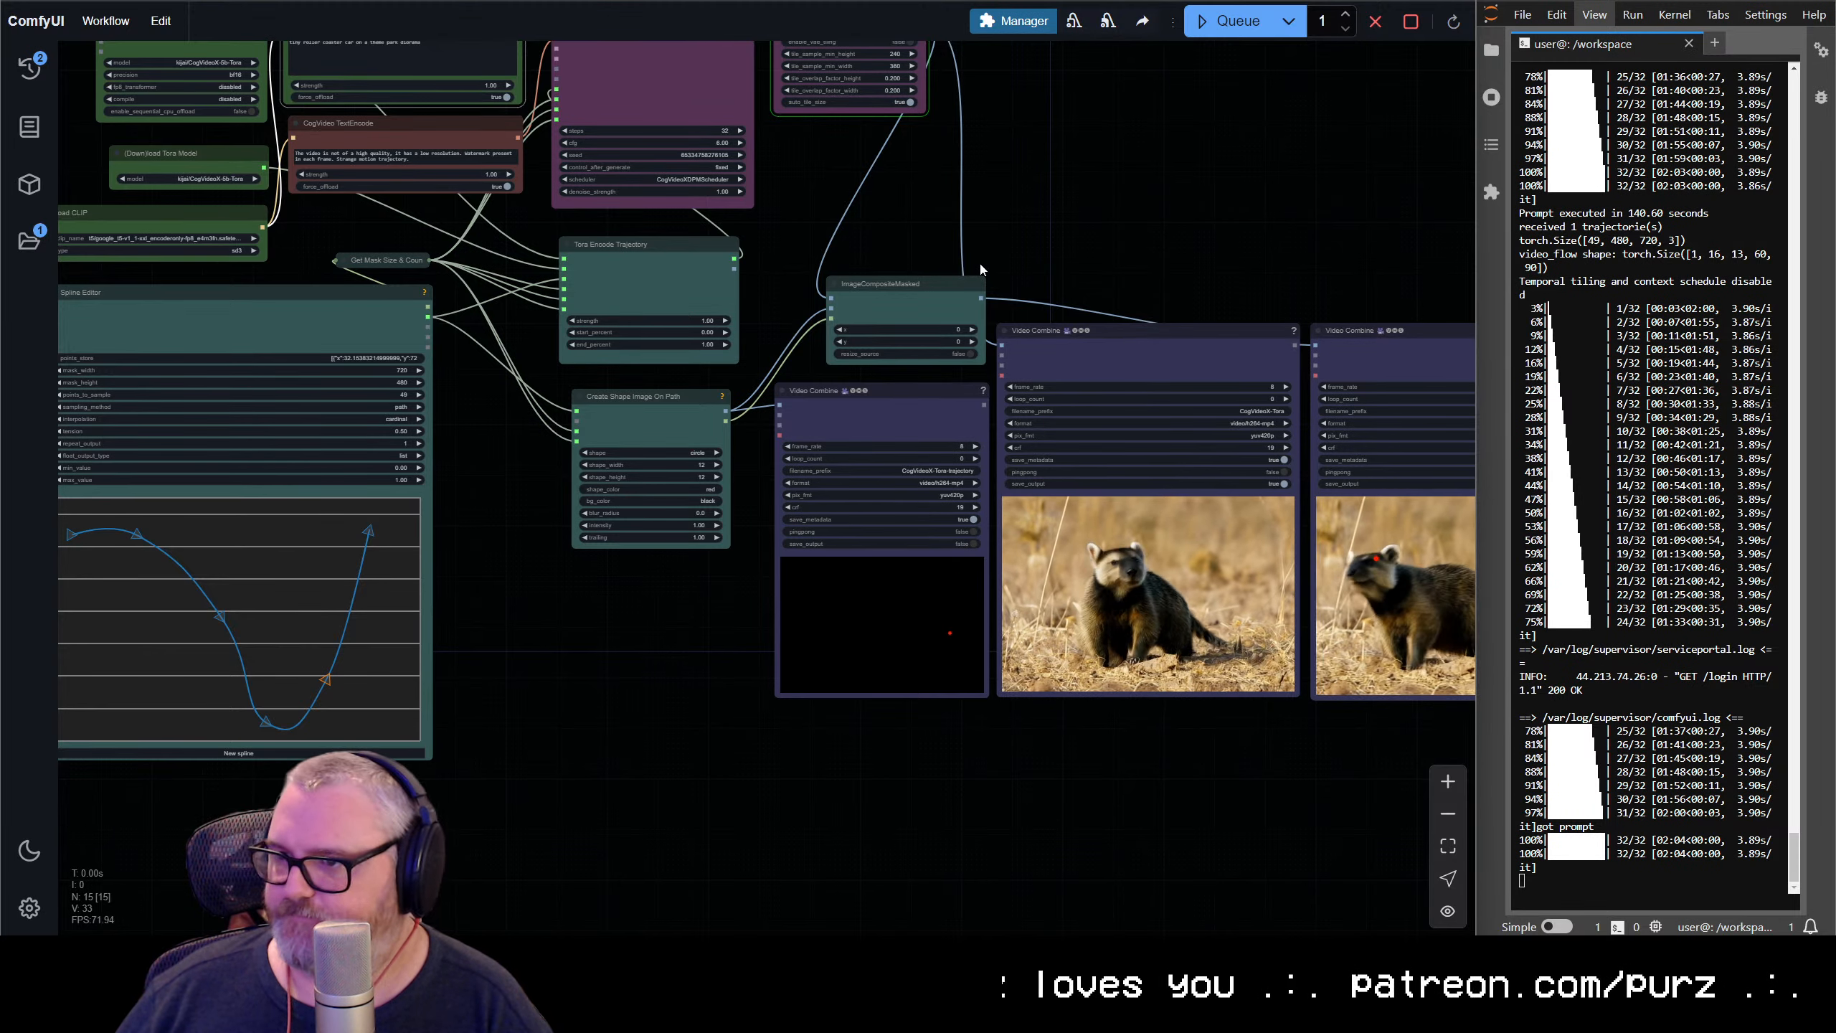
left_click_drag(1103, 245, 803, 307)
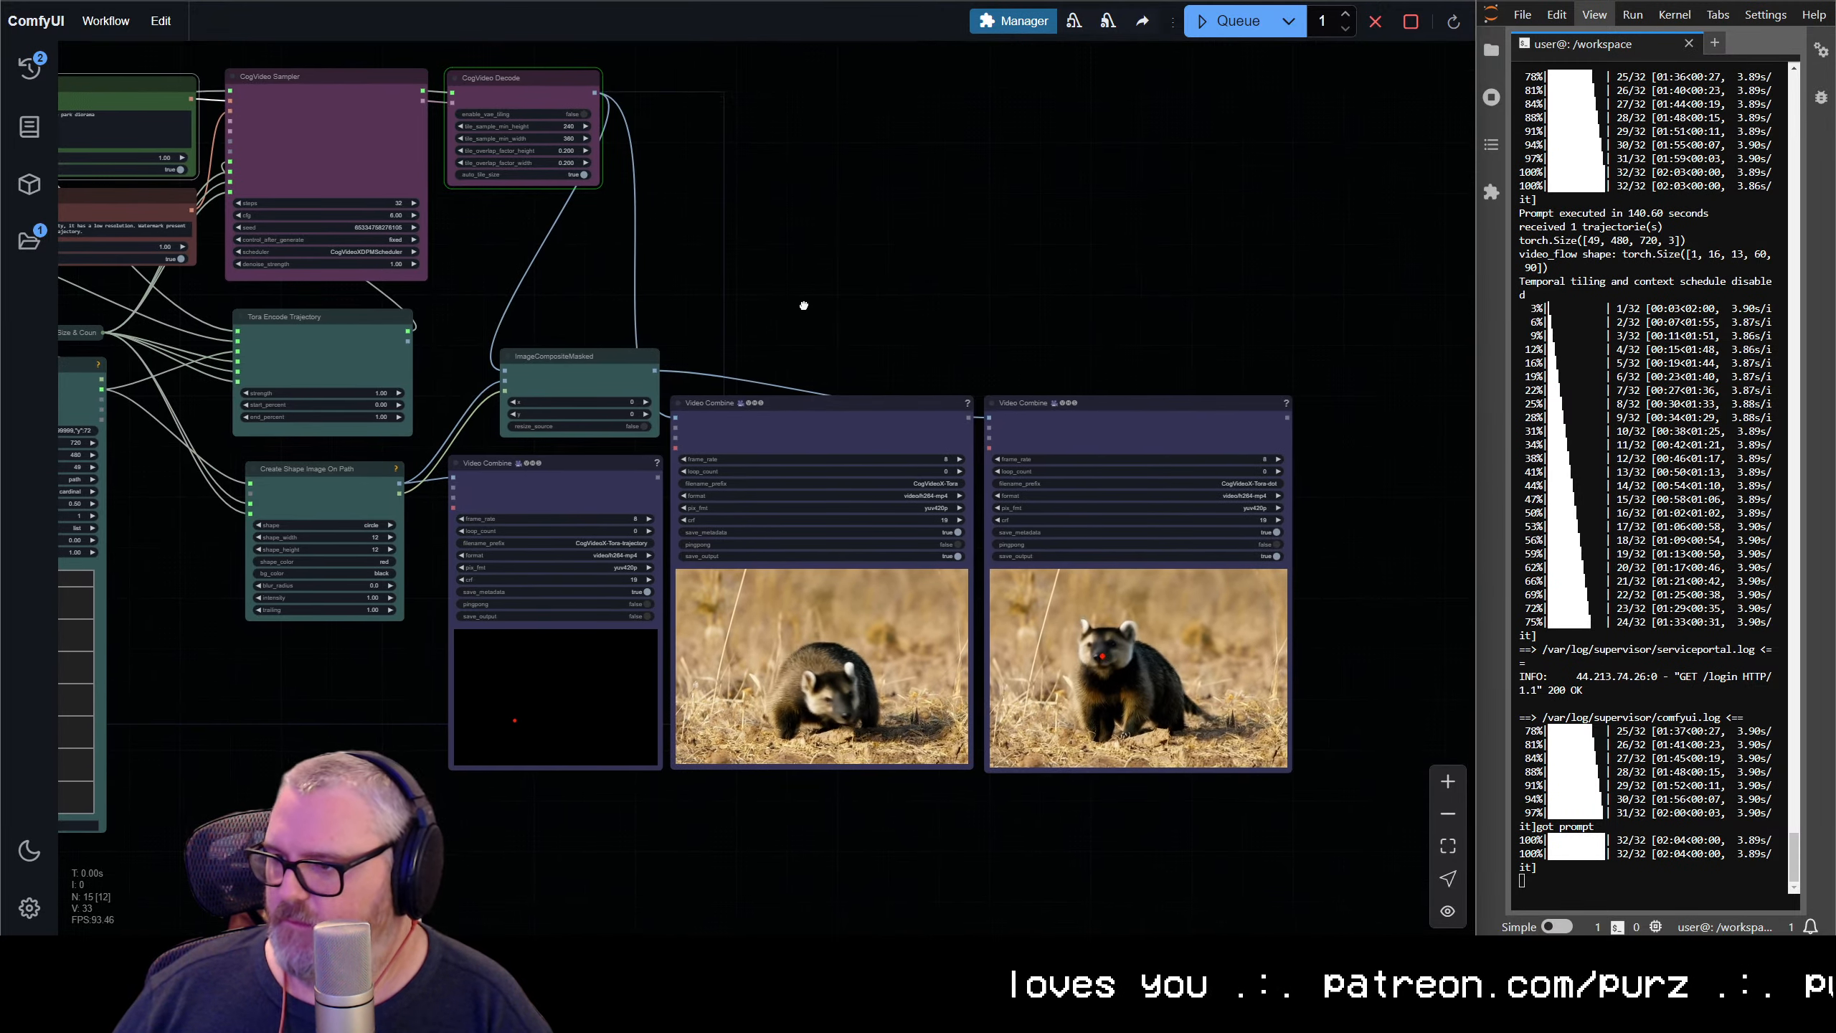
Sync the Video Combine previews and compare the plain astronaut video with its red-dot overlay version
right_click(824, 397)
left_click(878, 489)
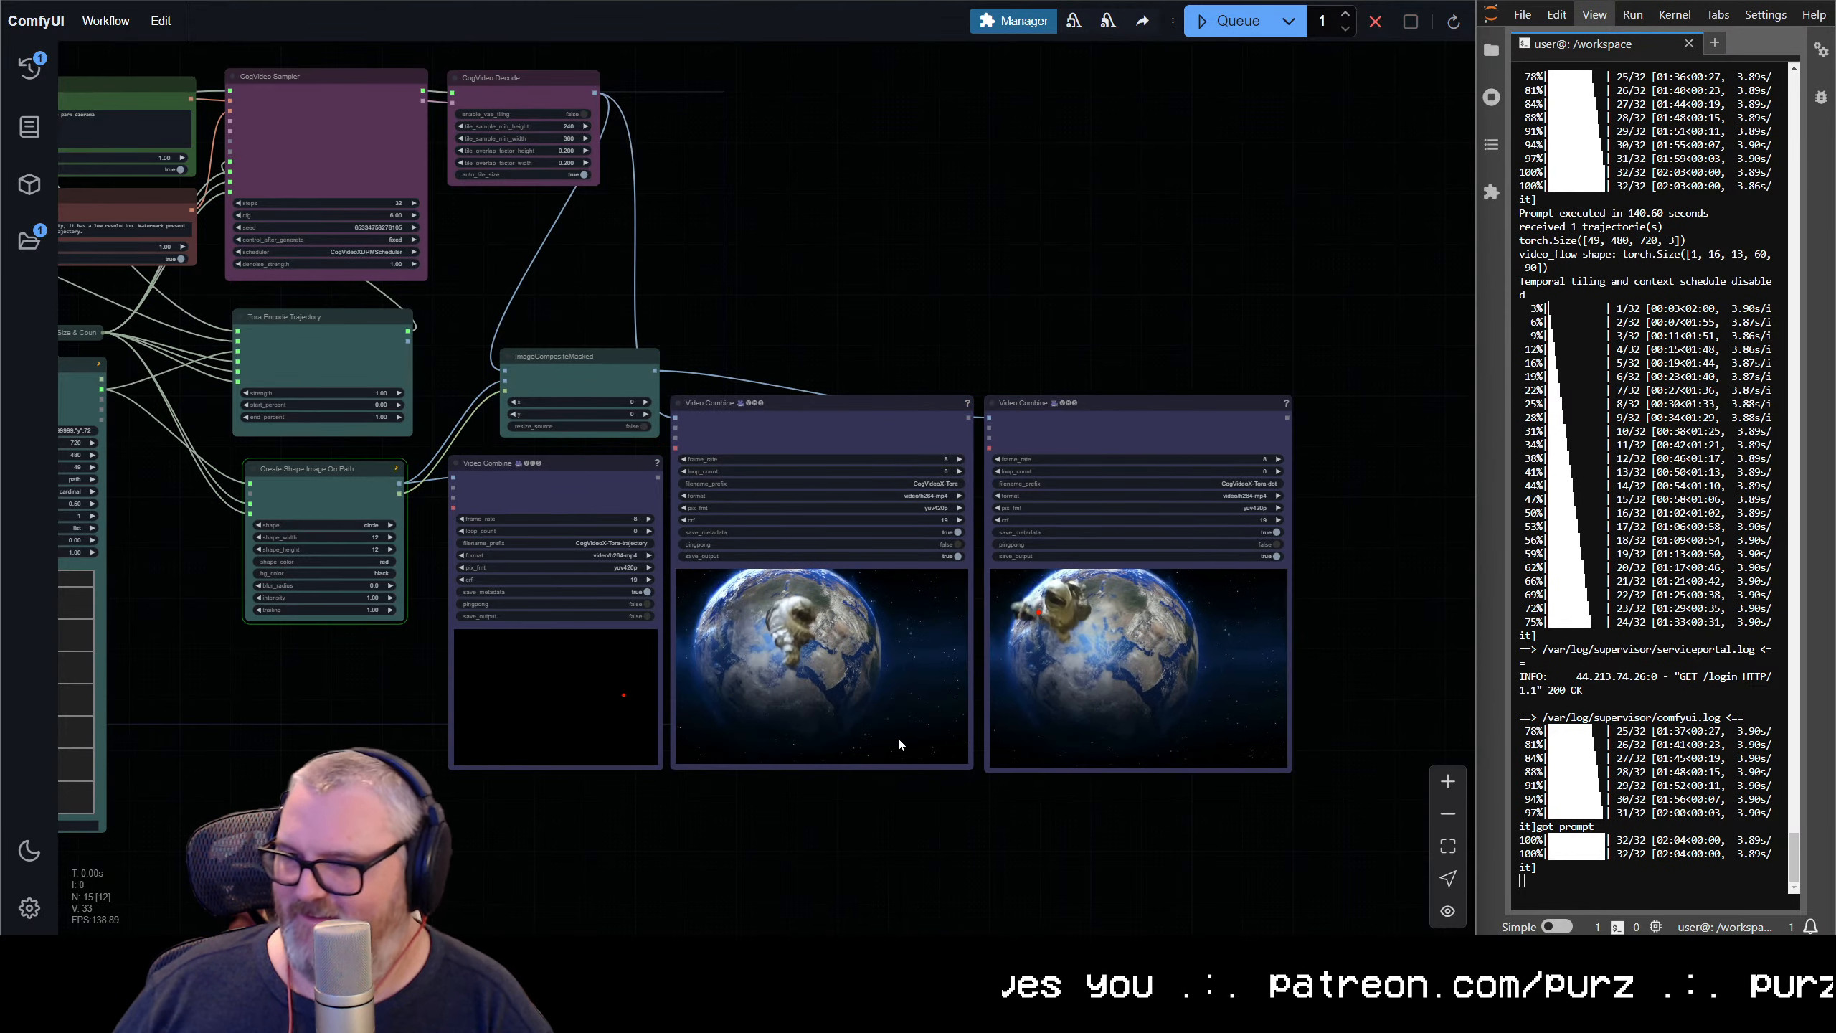
scroll(977, 673, "up", 3)
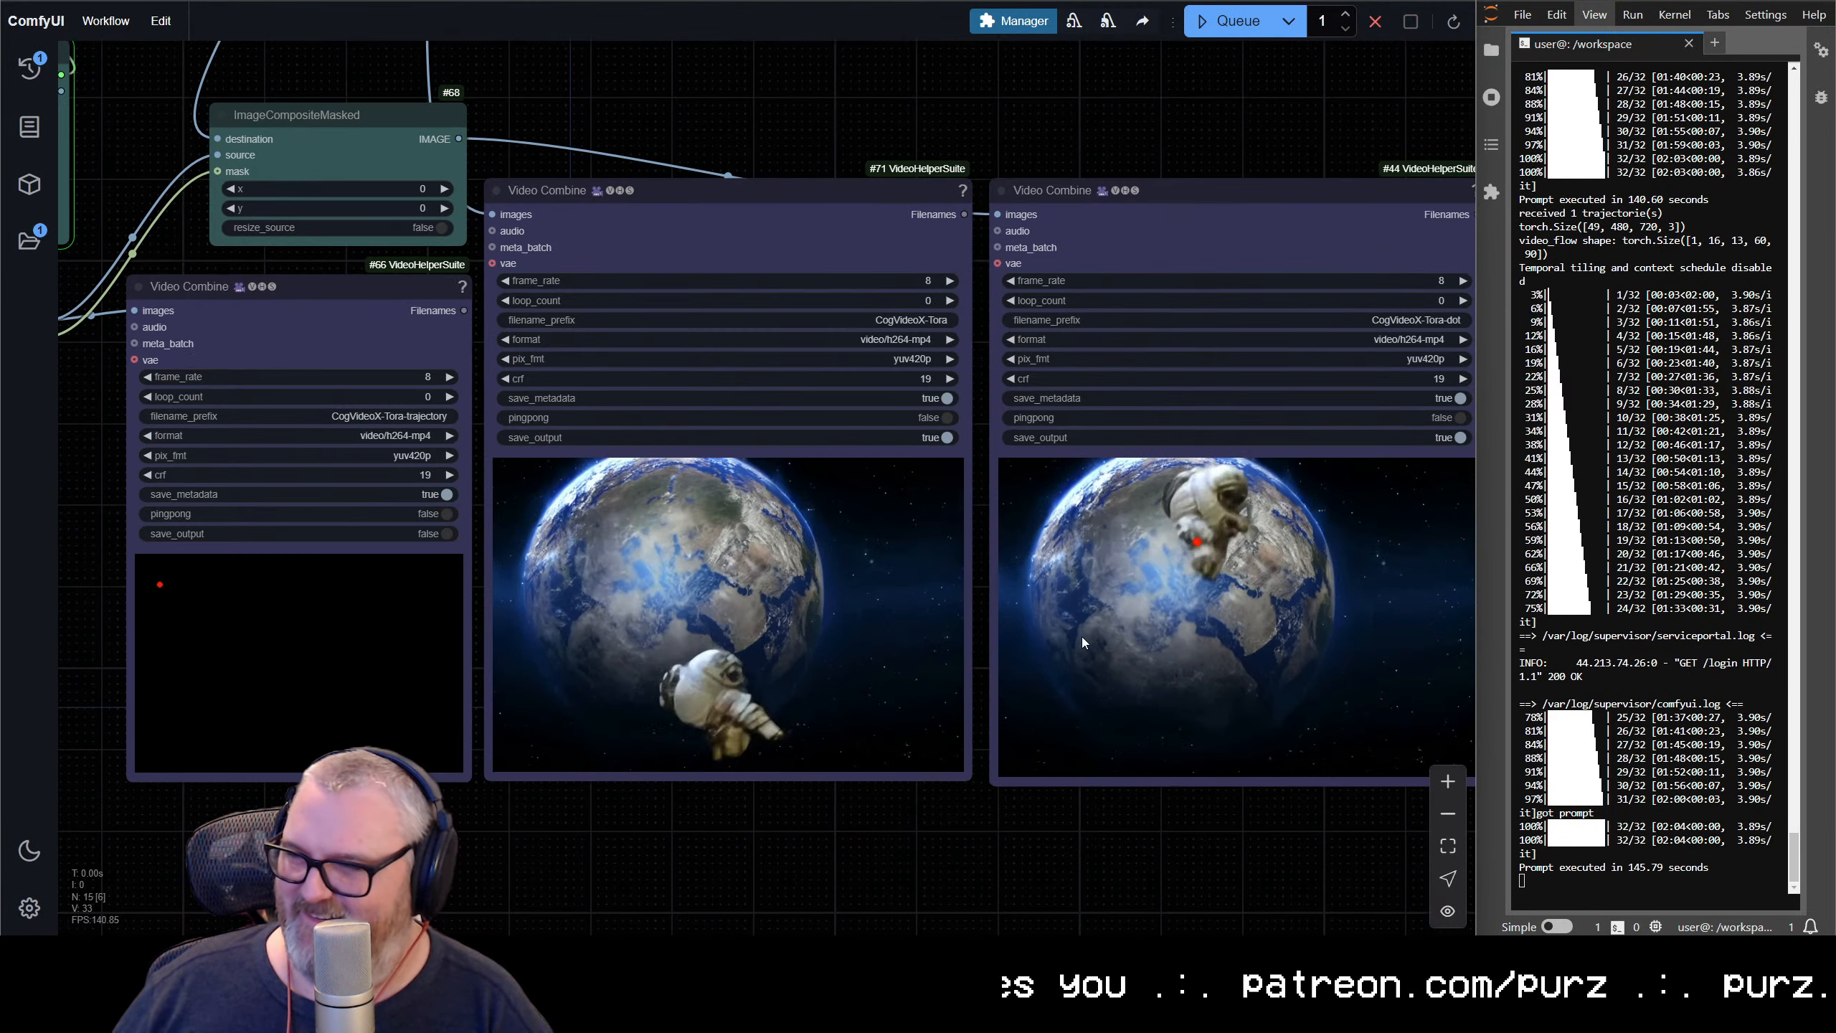
left_click_drag(1082, 637, 923, 658)
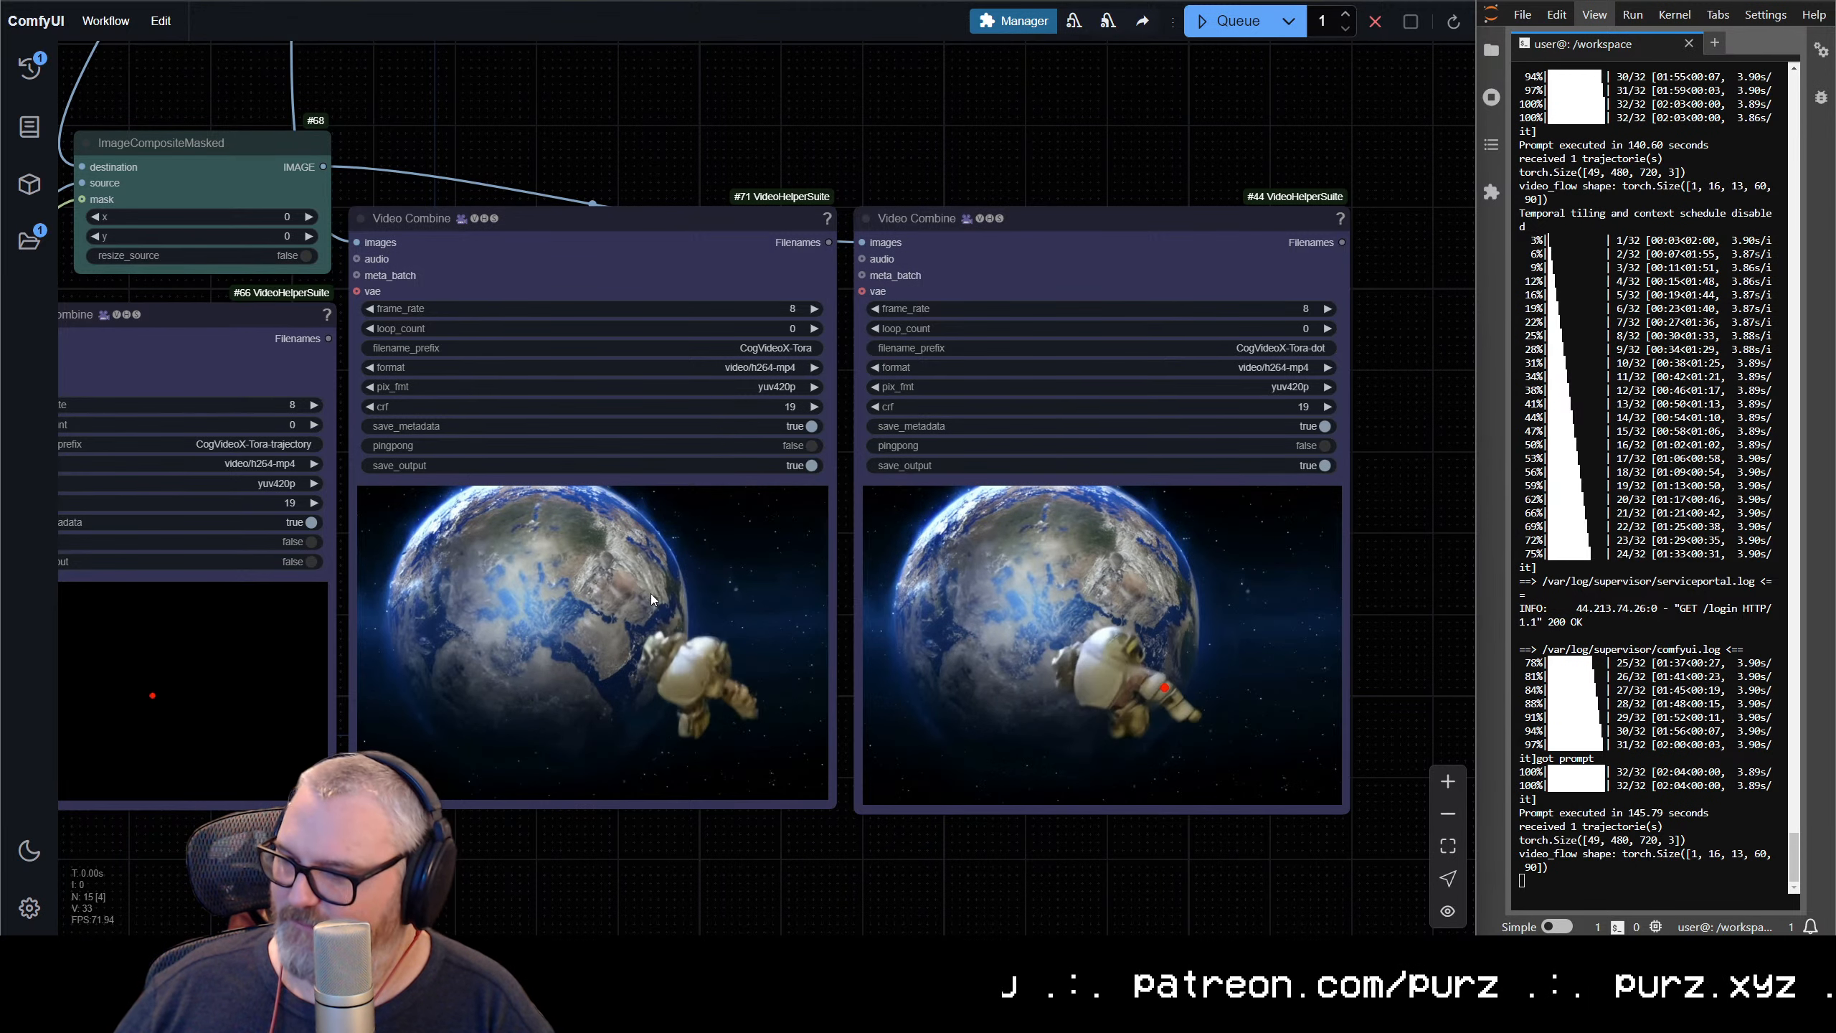
Save the astronaut video previews from both the CogVideoX-Tora and CogVideoX-Tora-dot Video Combine nodes
right_click(602, 561)
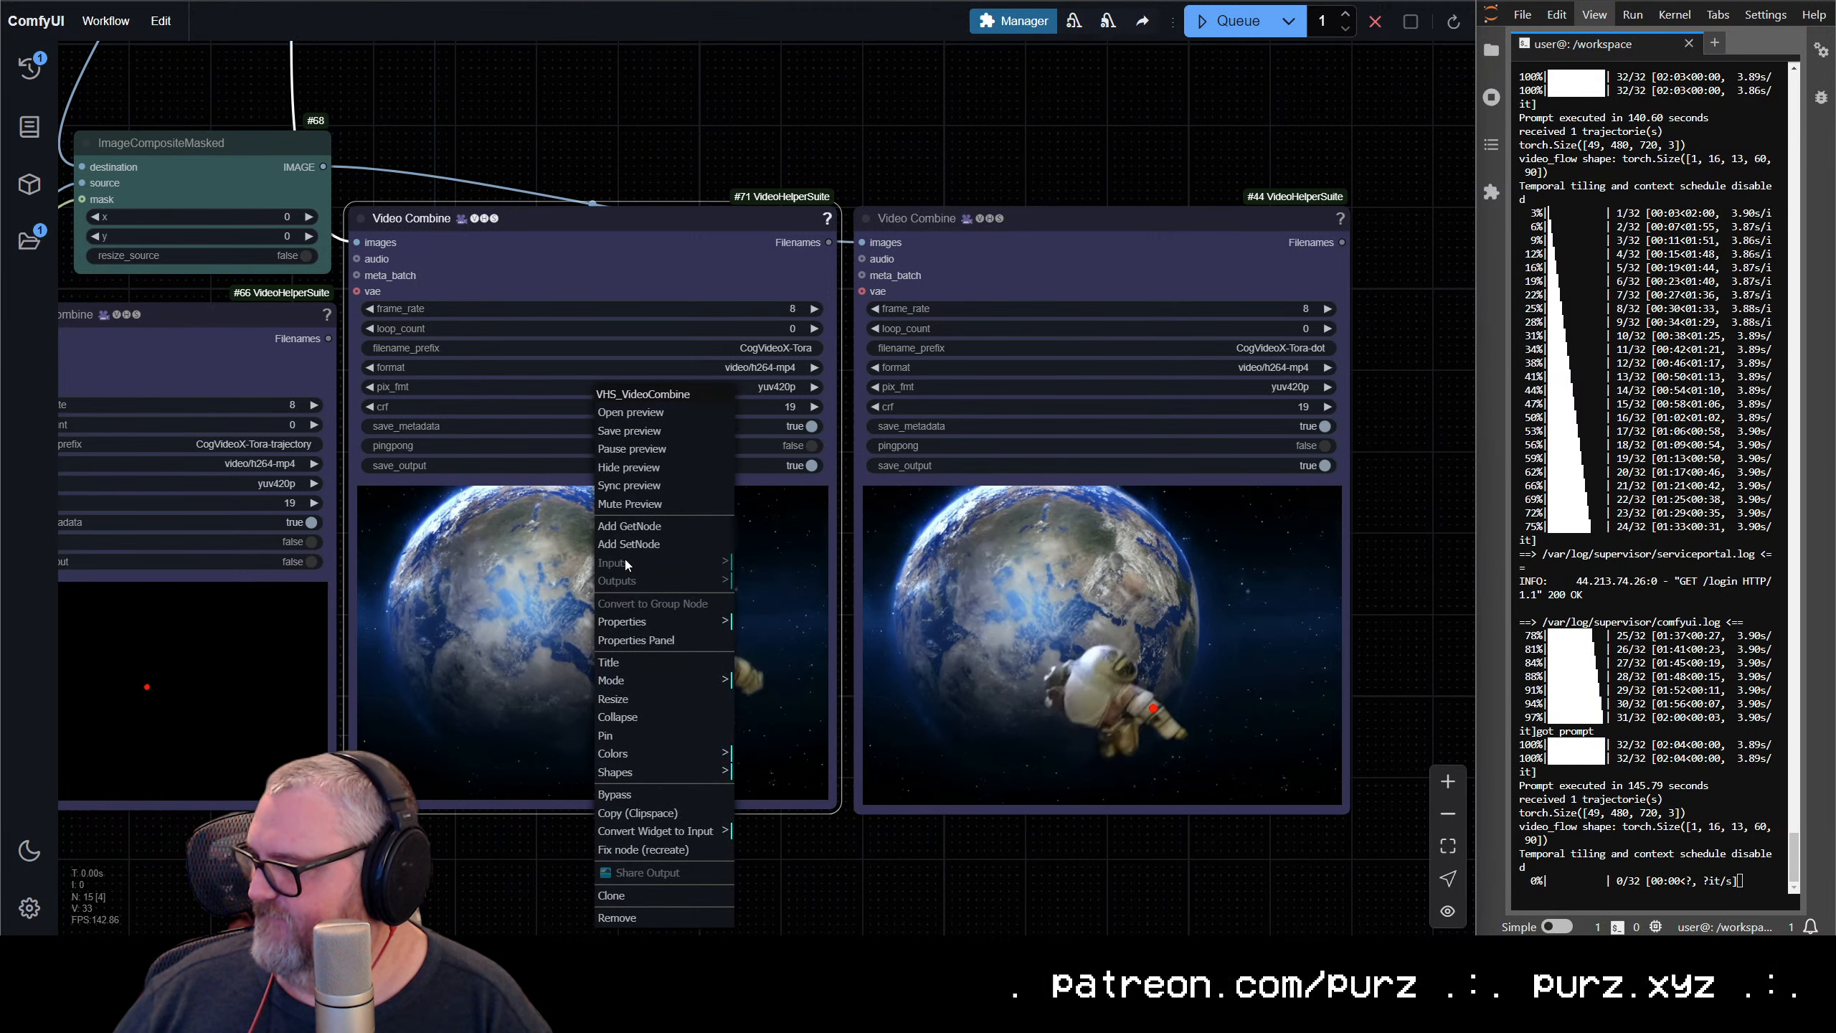
left_click(637, 432)
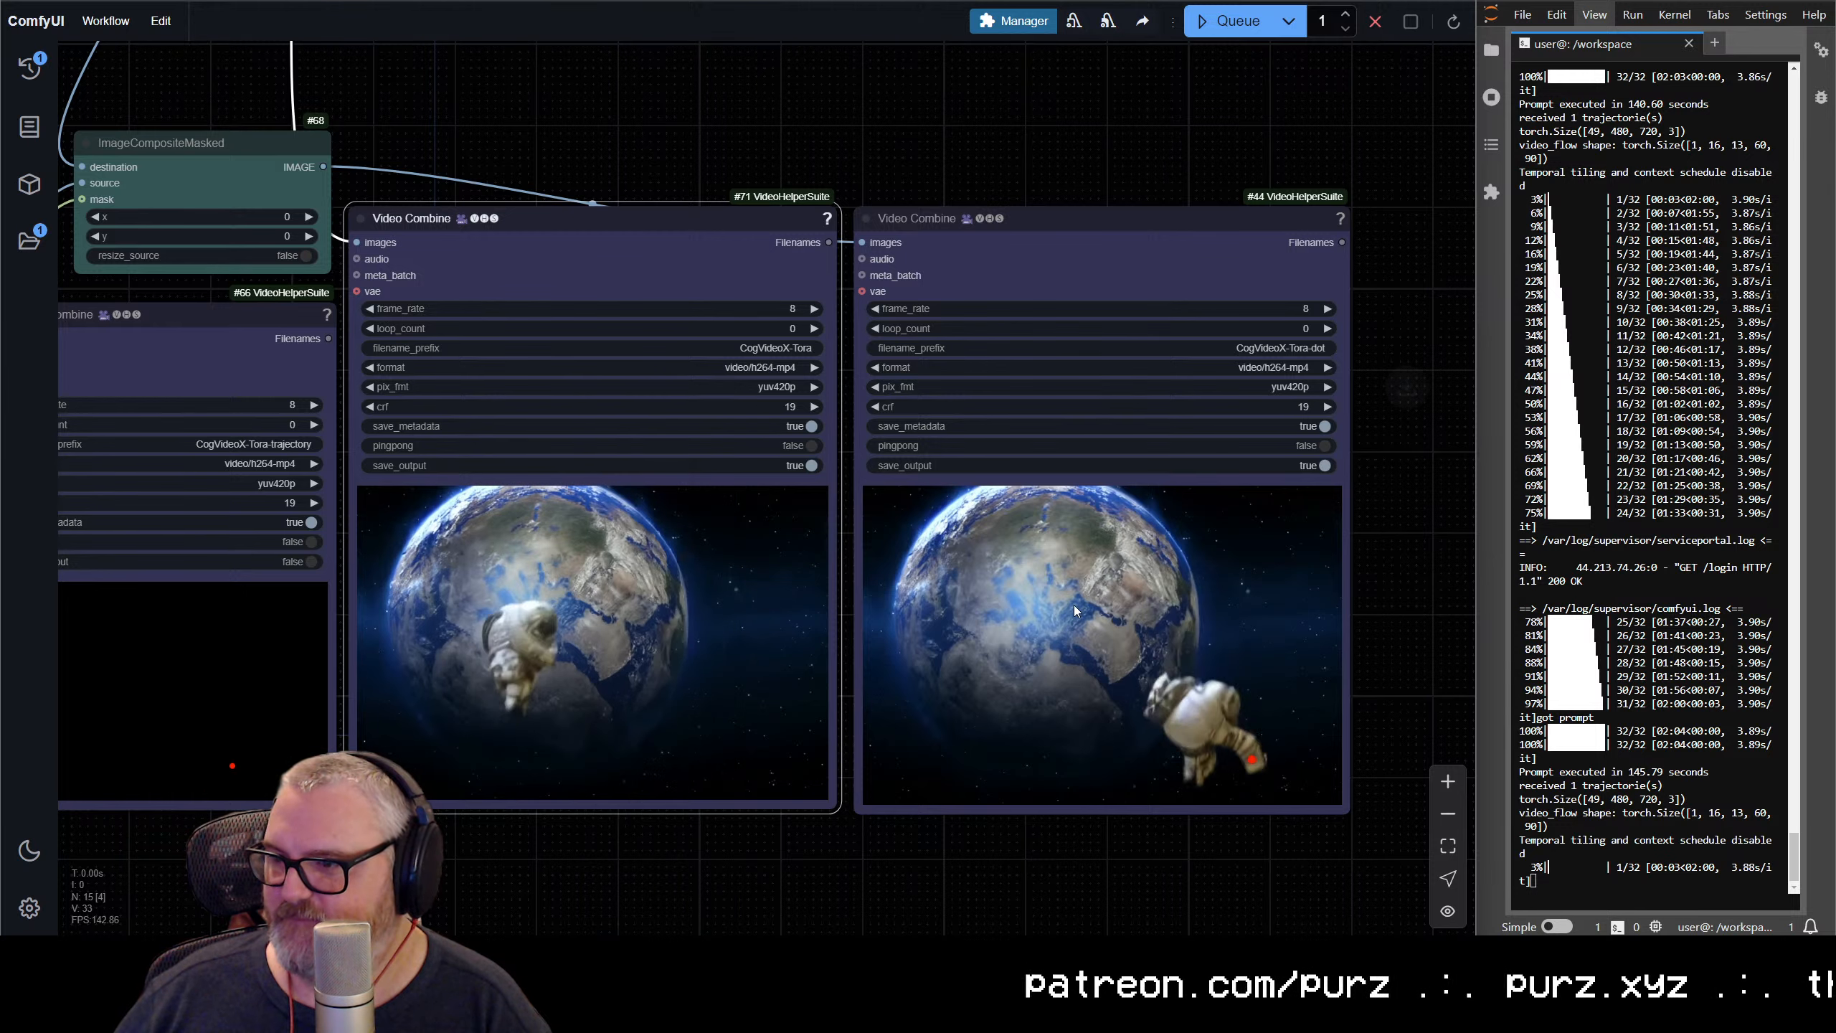
right_click(1066, 561)
left_click(1118, 430)
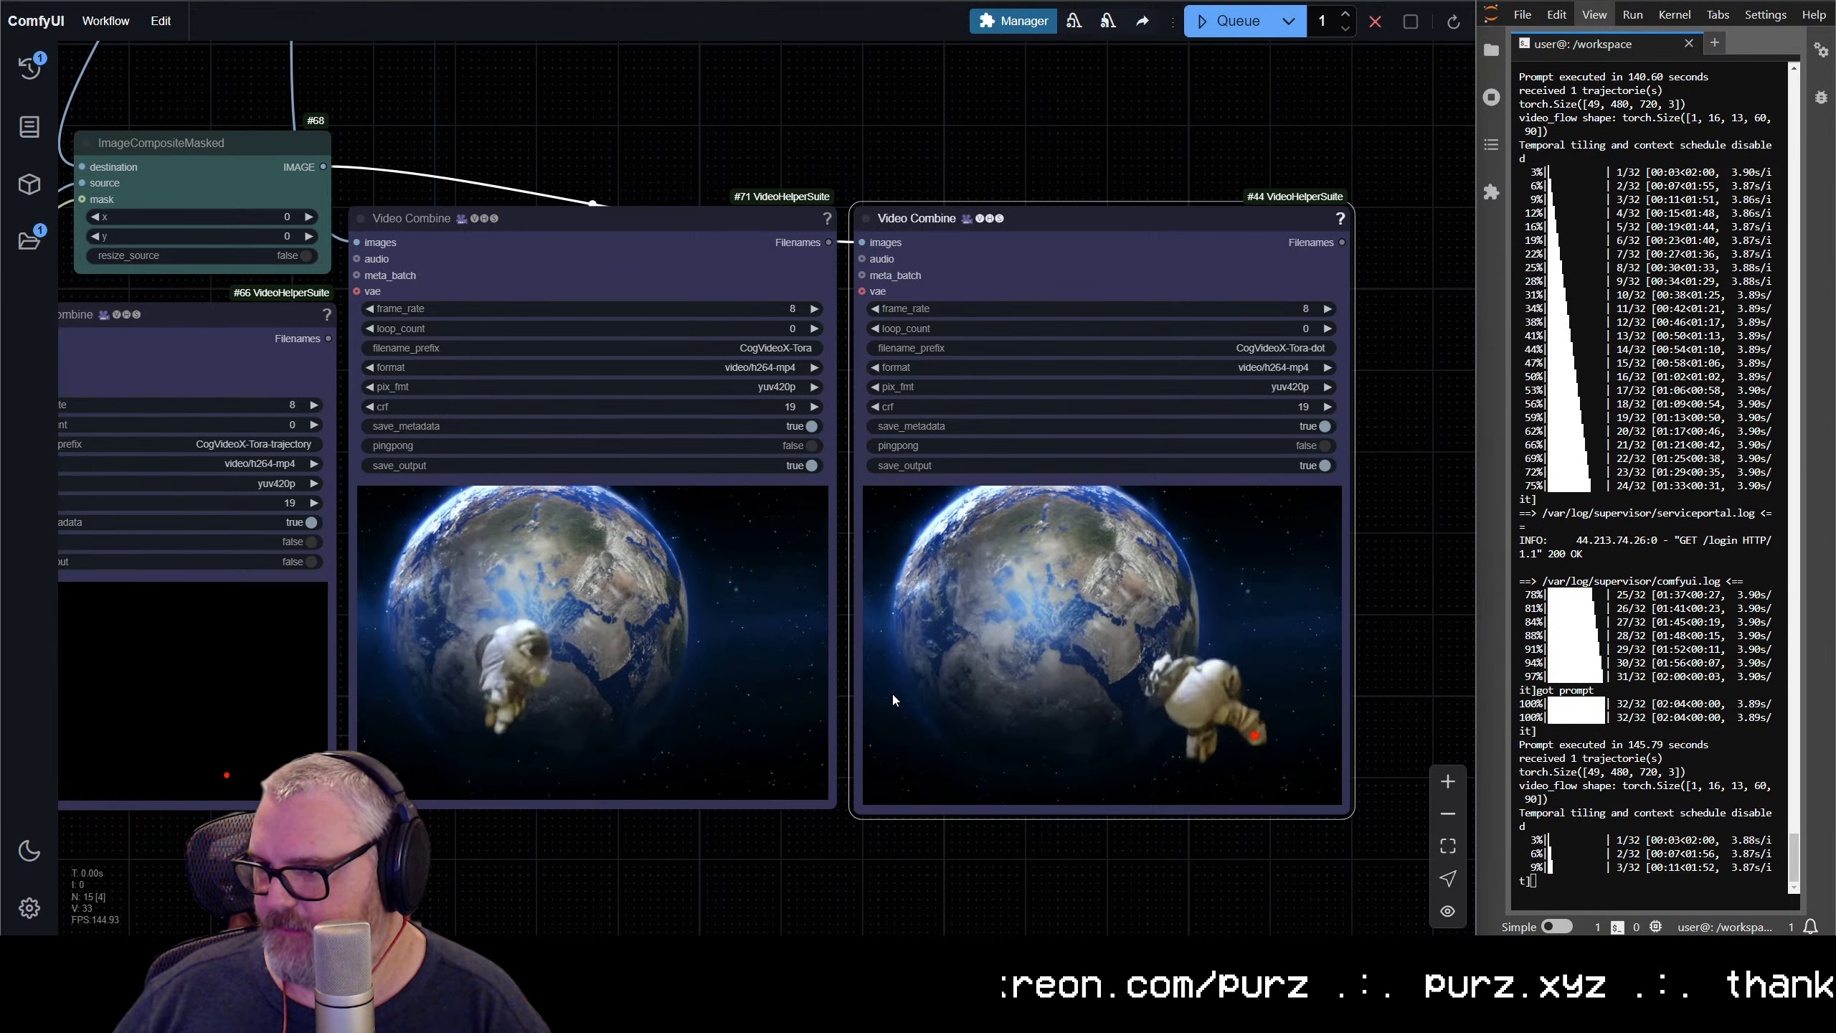
Examine how closely the astronaut follows the trajectory in the plain, trajectory and red-dot previews
scroll(903, 701, "down", 7)
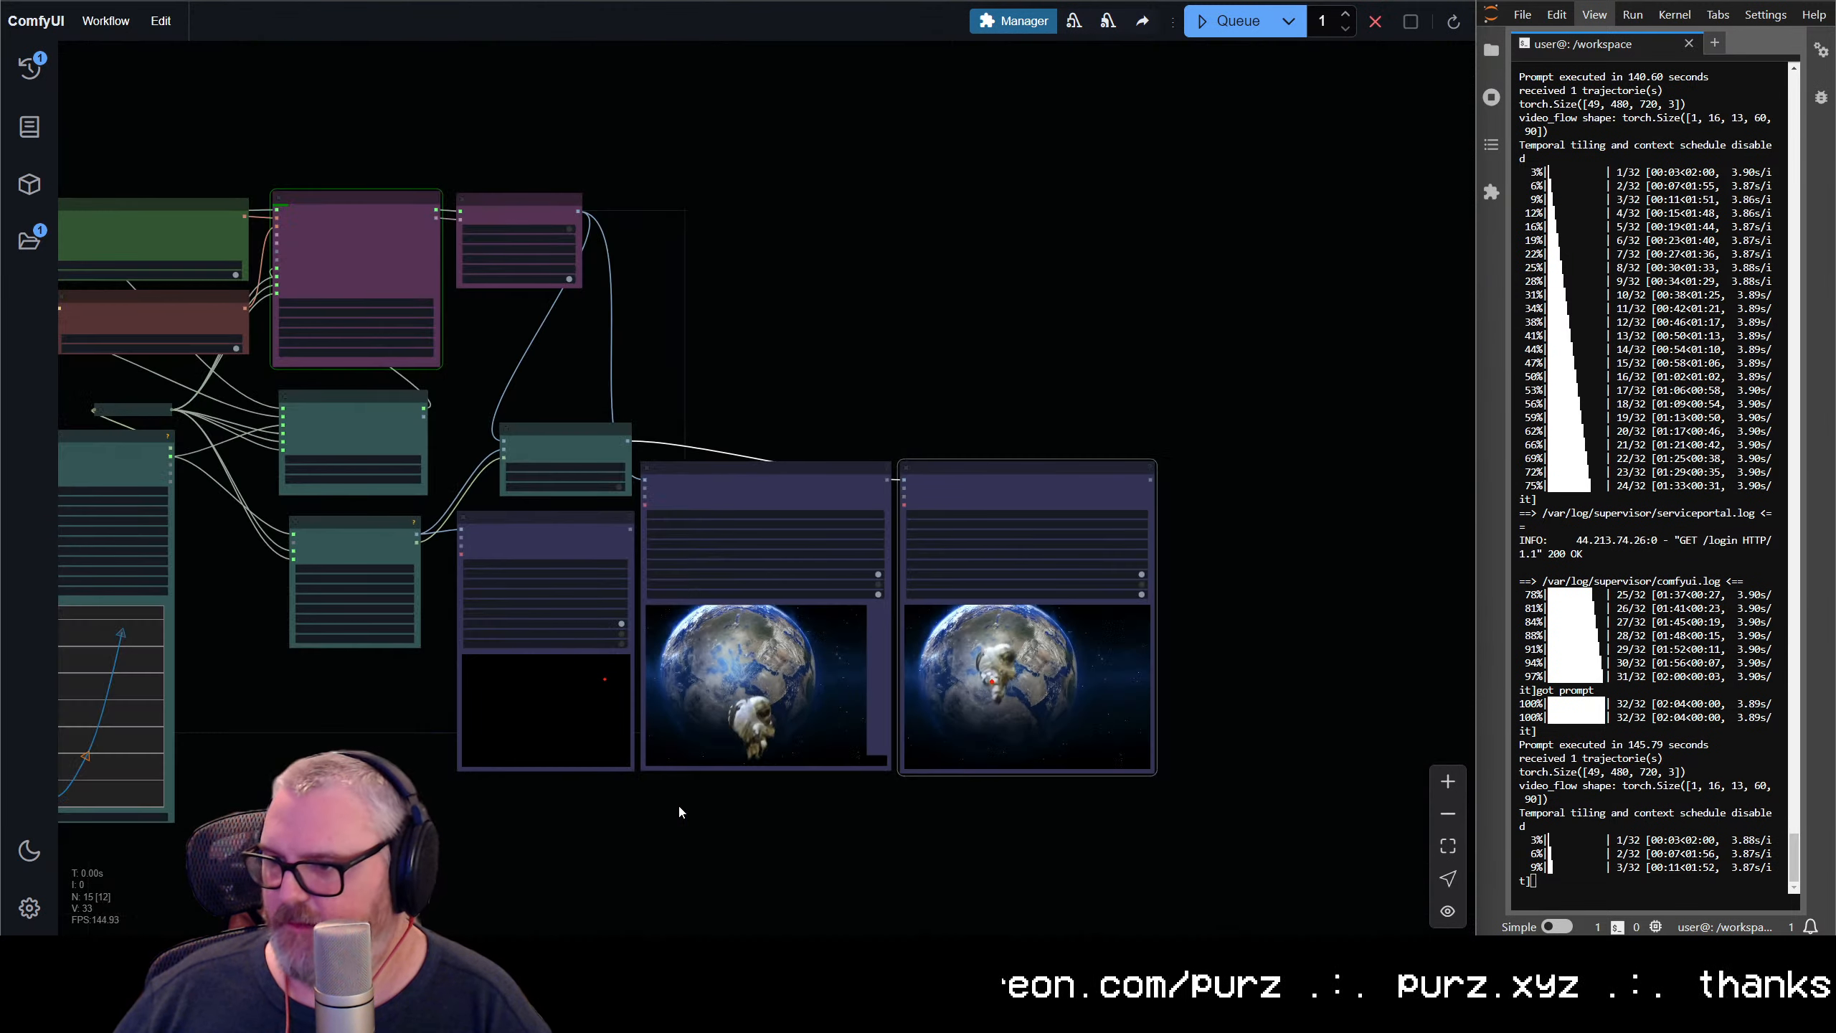
left_click_drag(678, 807, 606, 882)
scroll(1170, 710, "up", 6)
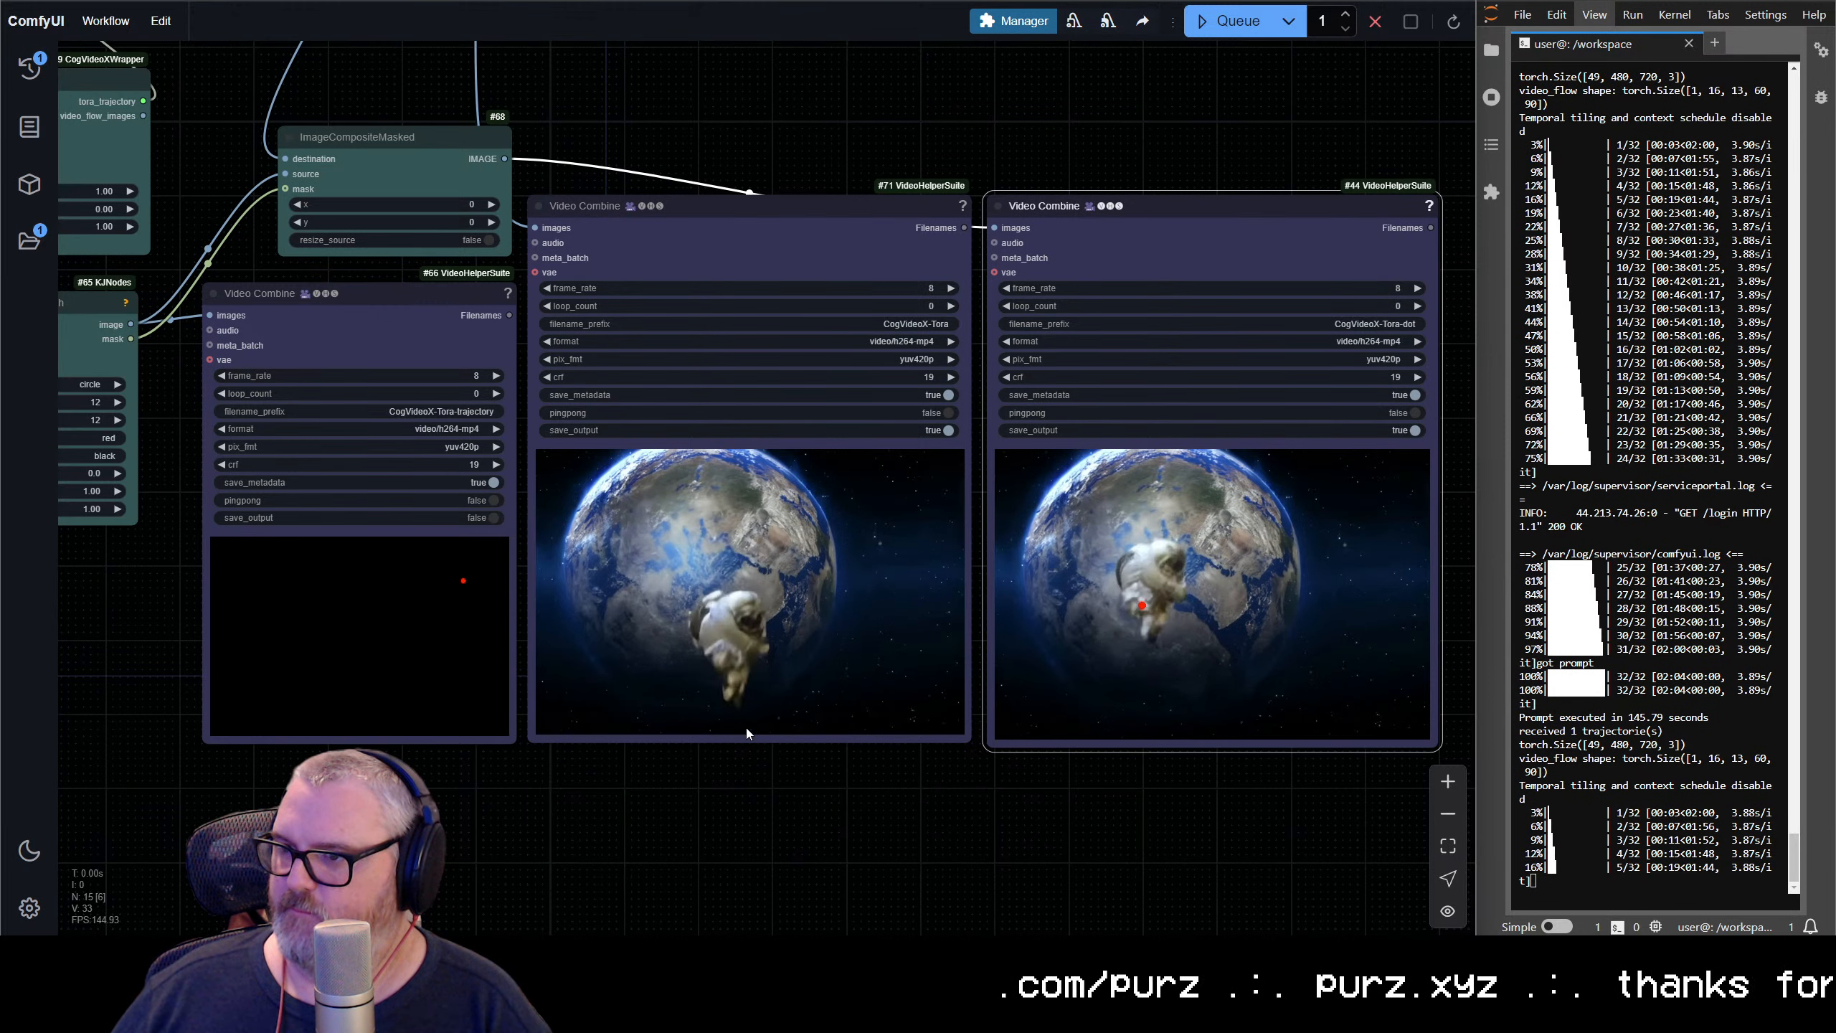
scroll(536, 745, "down", 4)
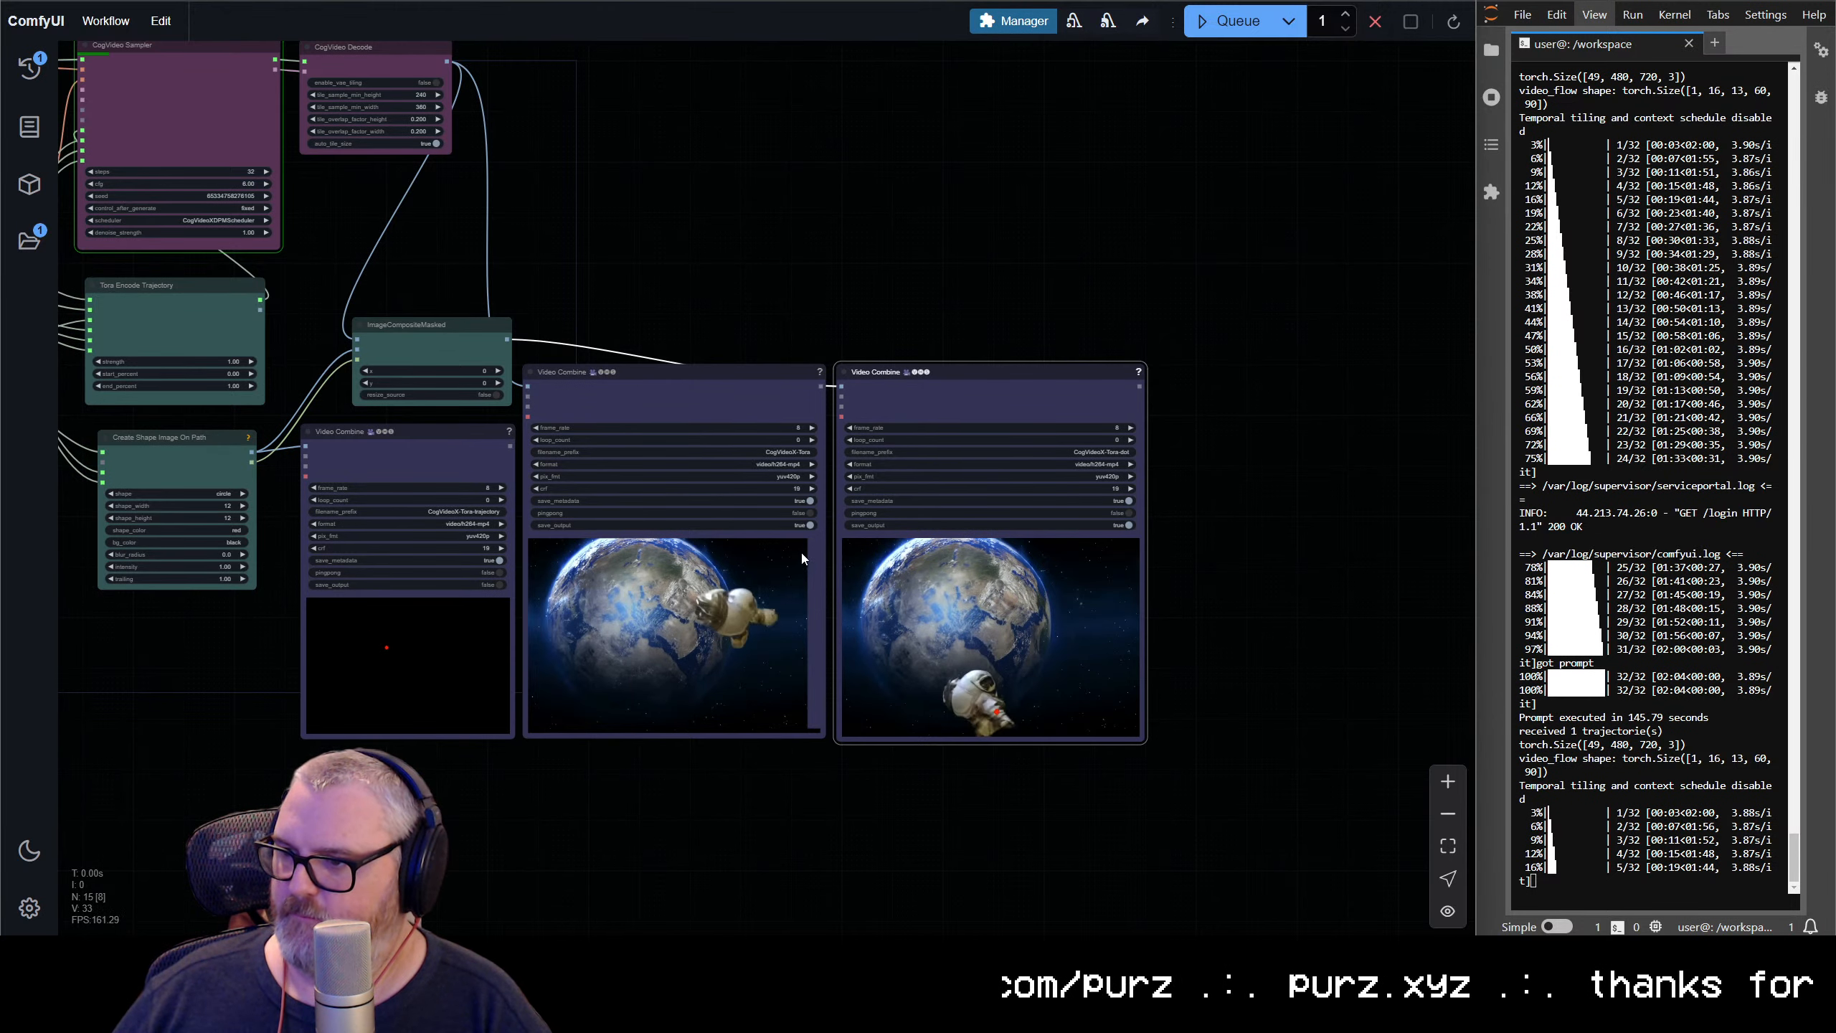
scroll(982, 669, "up", 8)
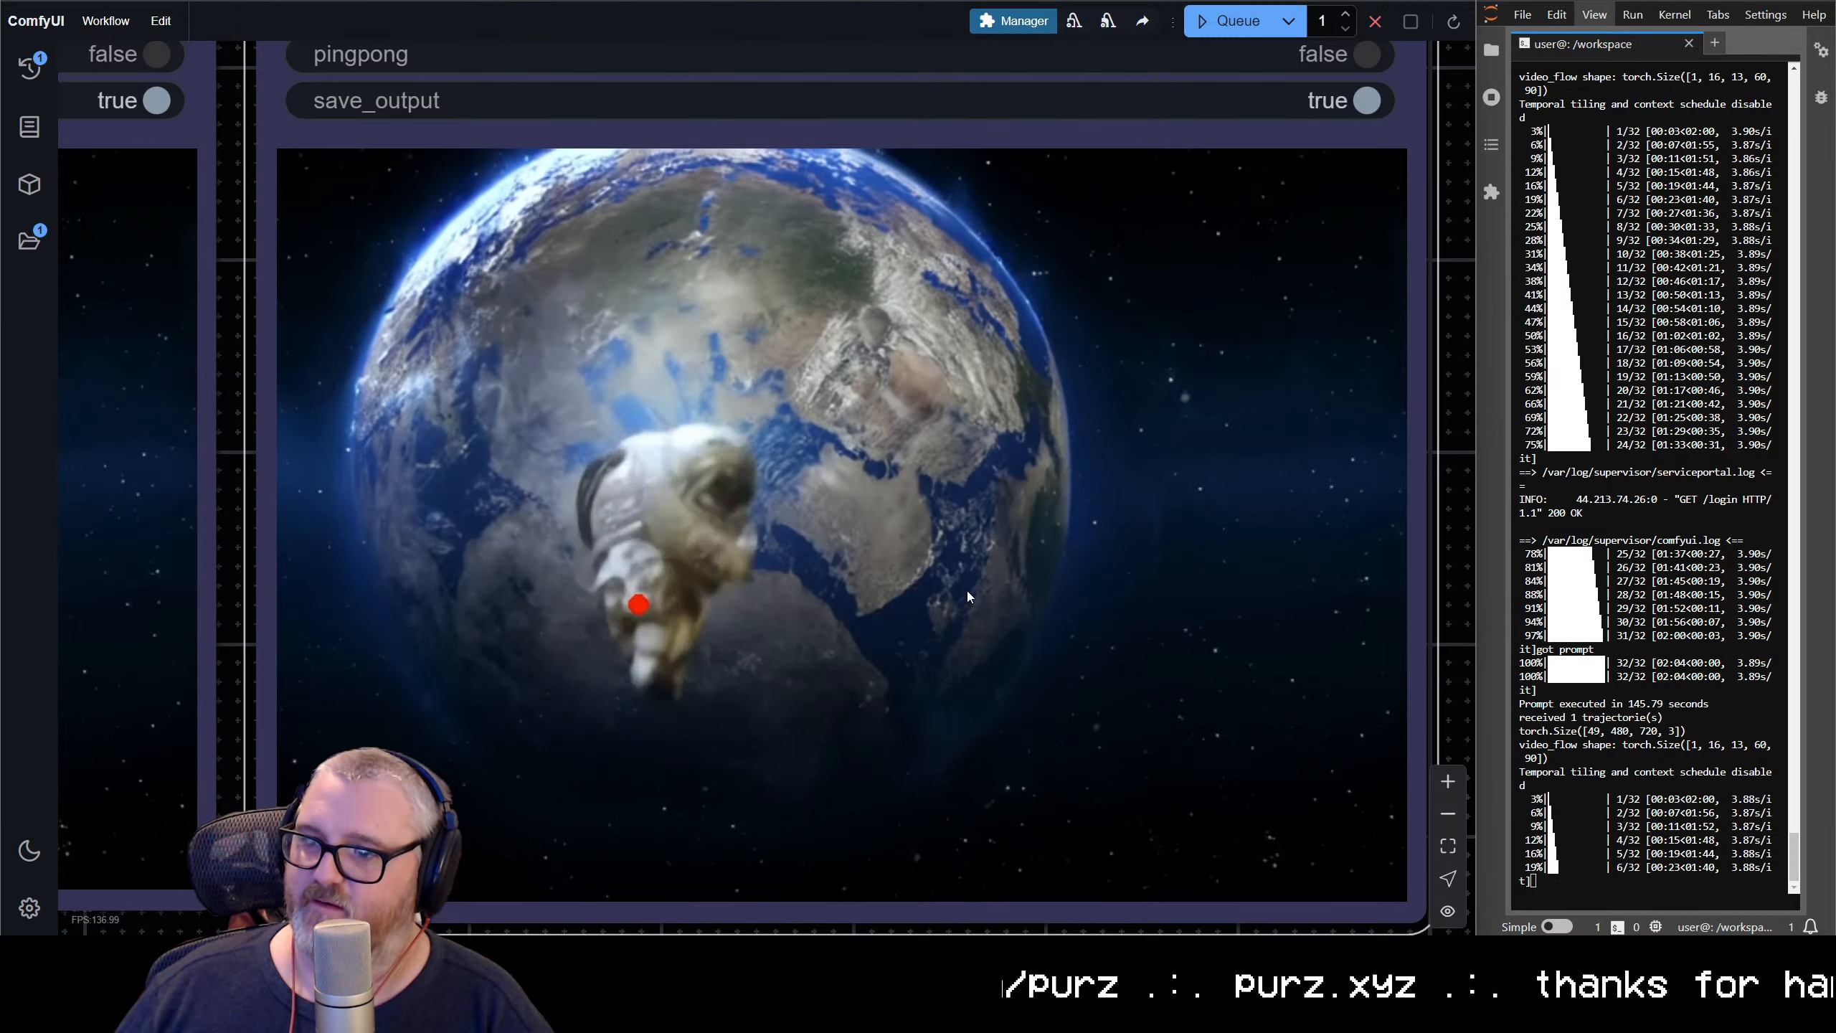
scroll(956, 577, "down", 12)
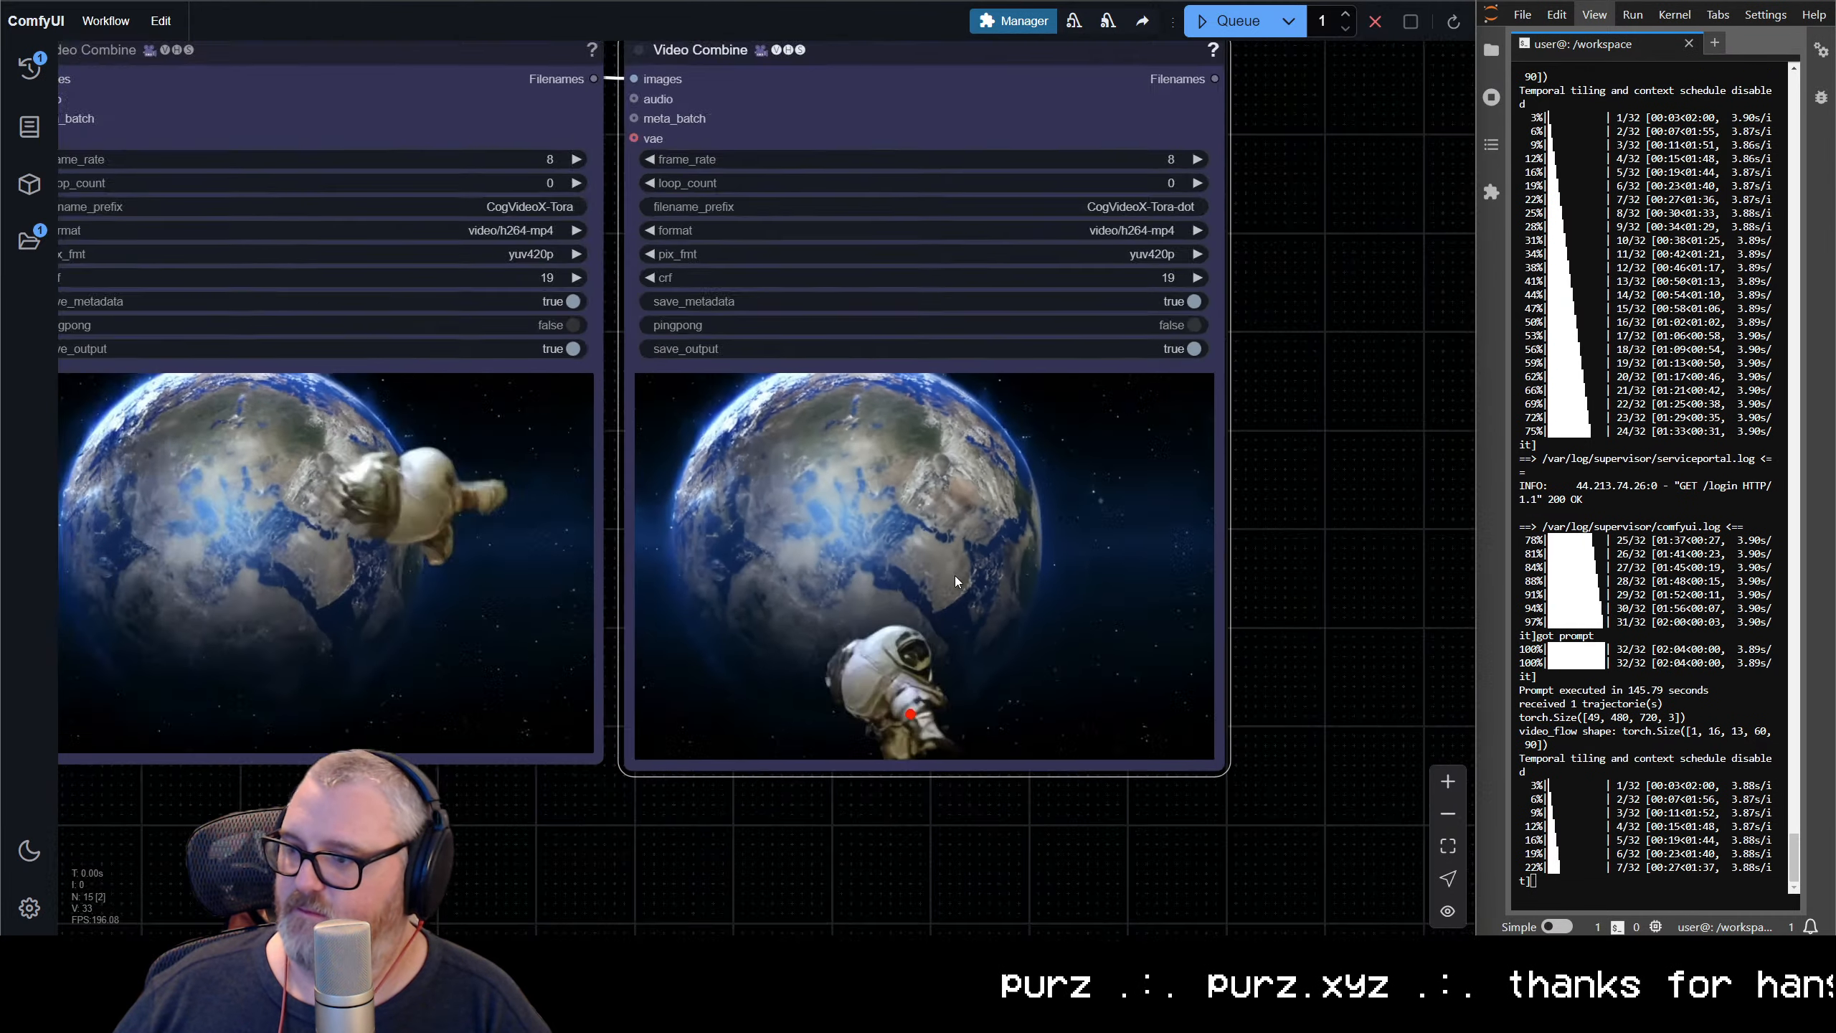
Reshape the spline into a crossing loop that dips at the lower left, arcs over the upper right, rounds the lower right and returns to the upper left
left_click_drag(459, 770, 981, 855)
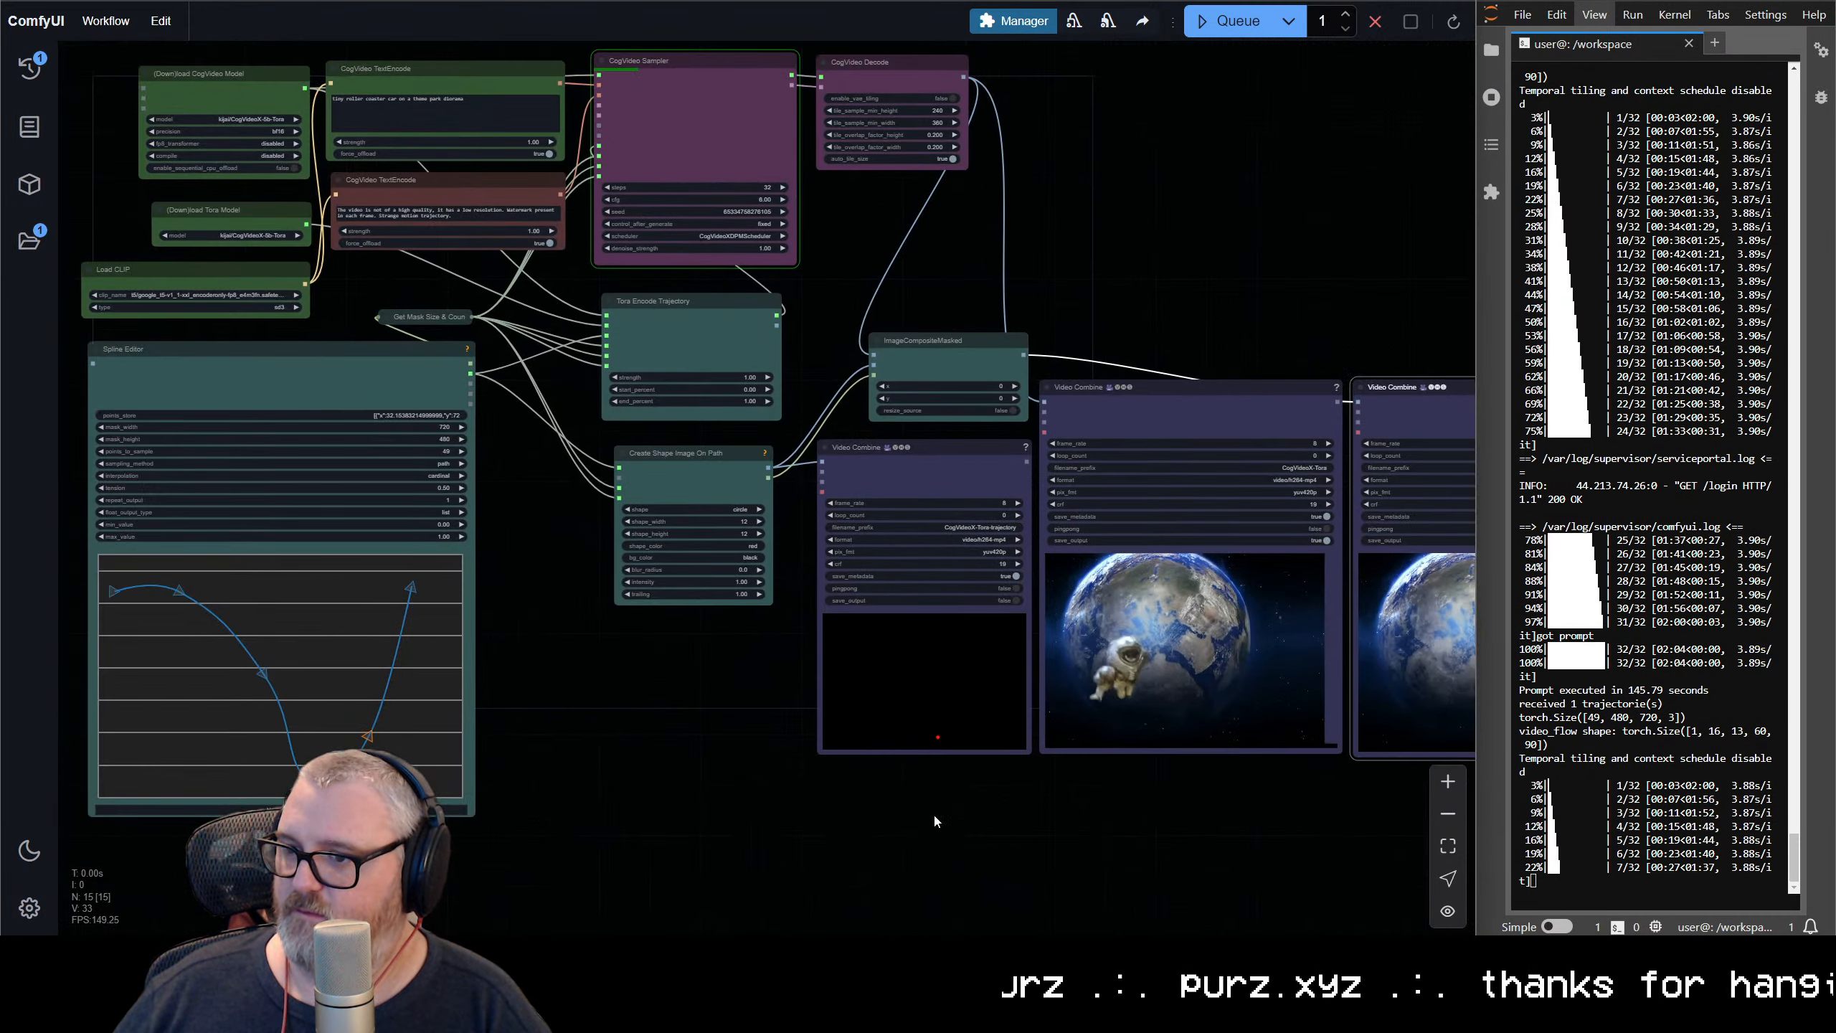
left_click_drag(717, 700, 632, 716)
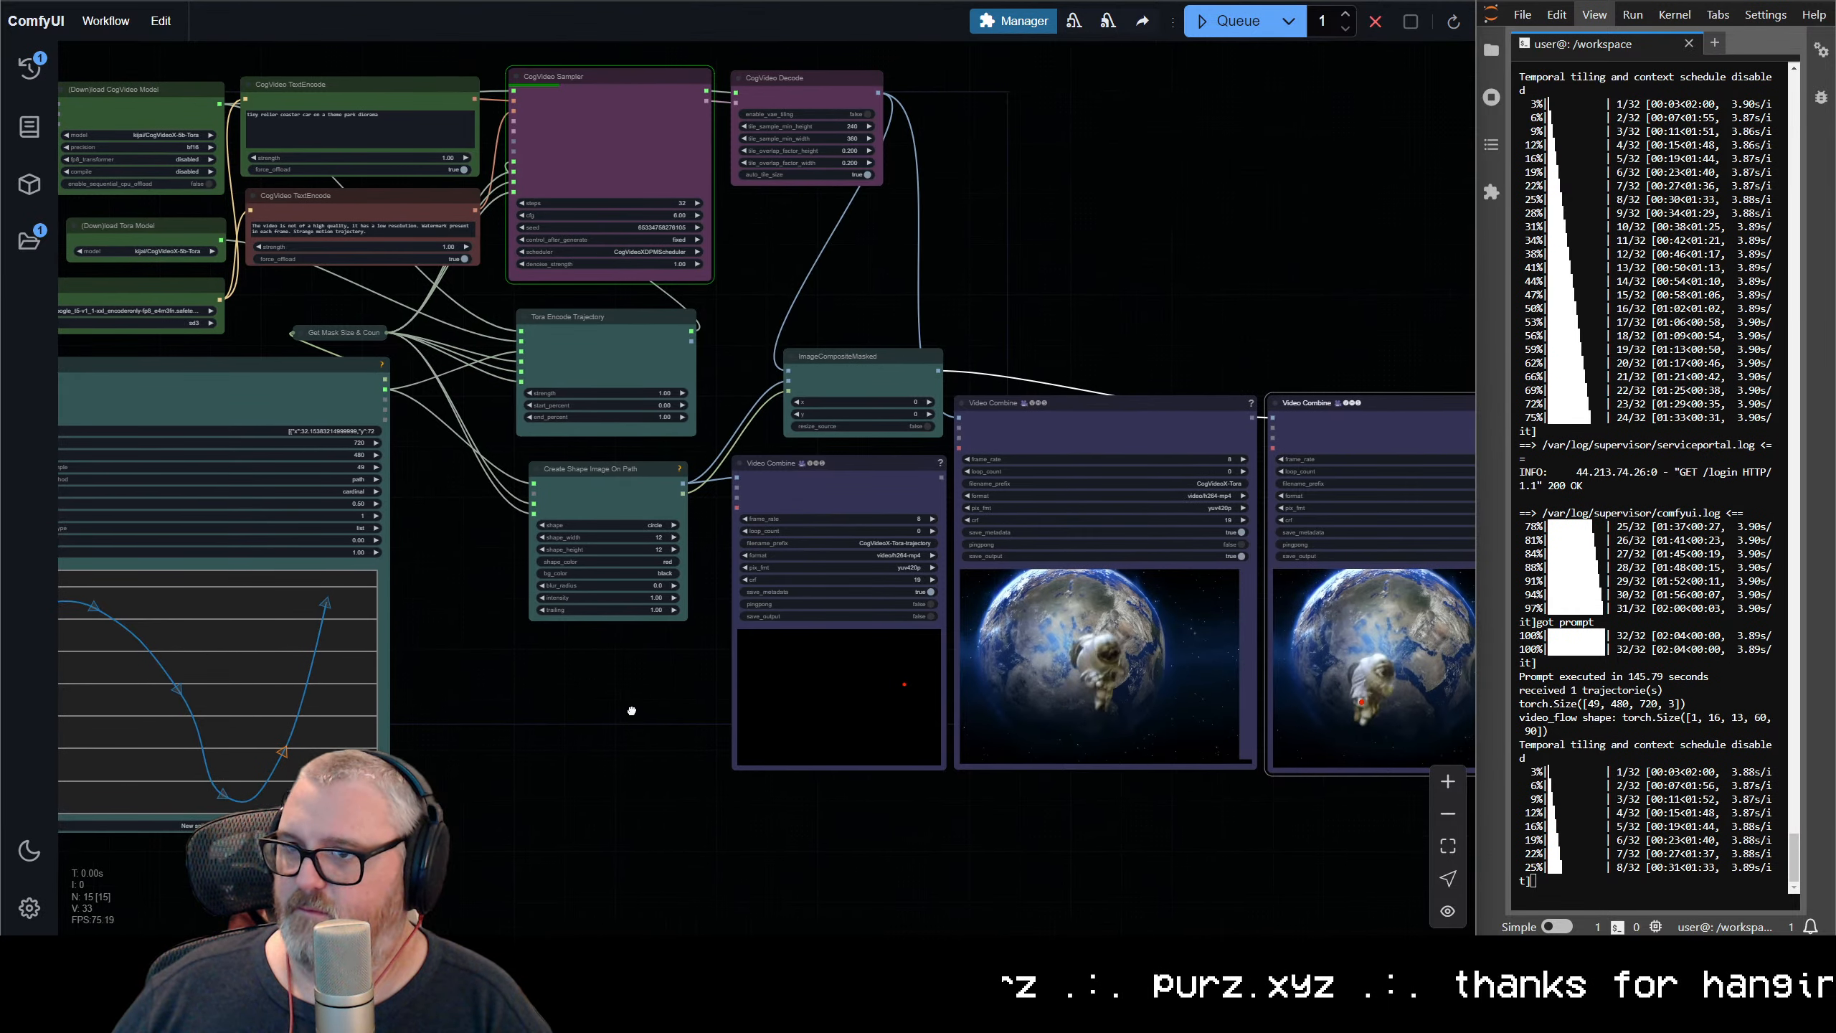
left_click_drag(426, 653, 775, 582)
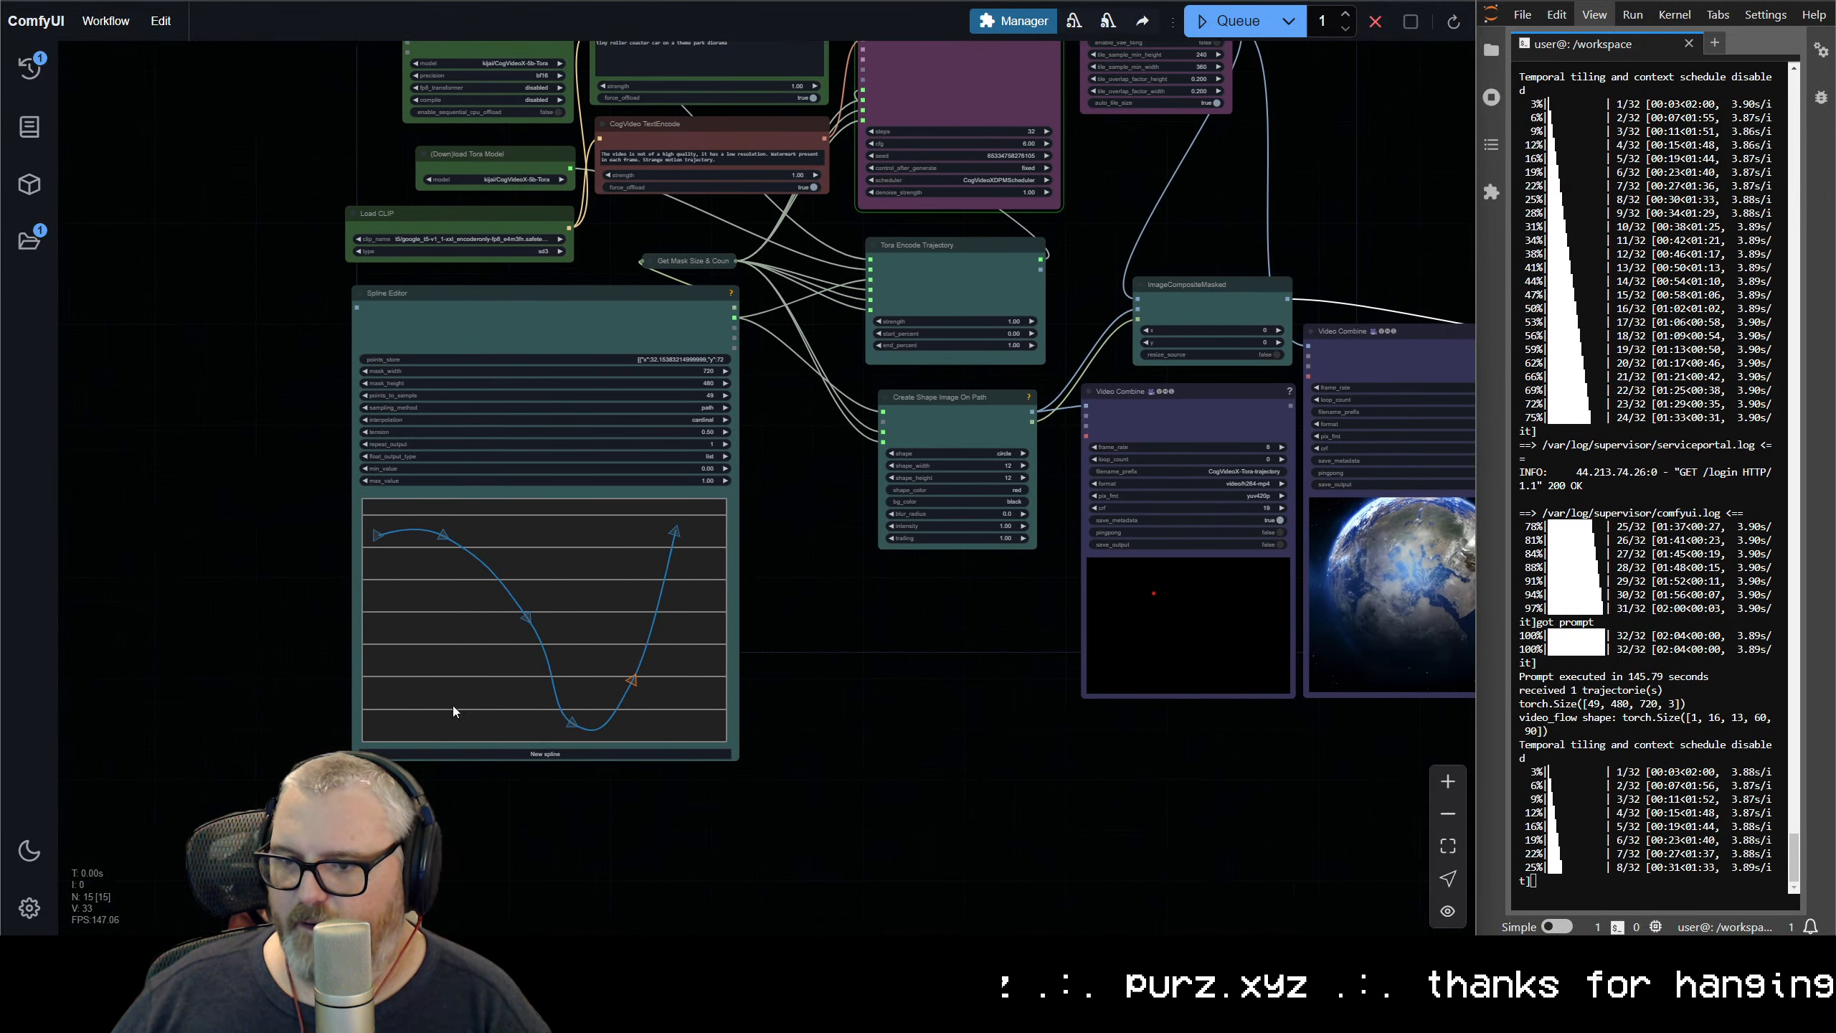
left_click(519, 619)
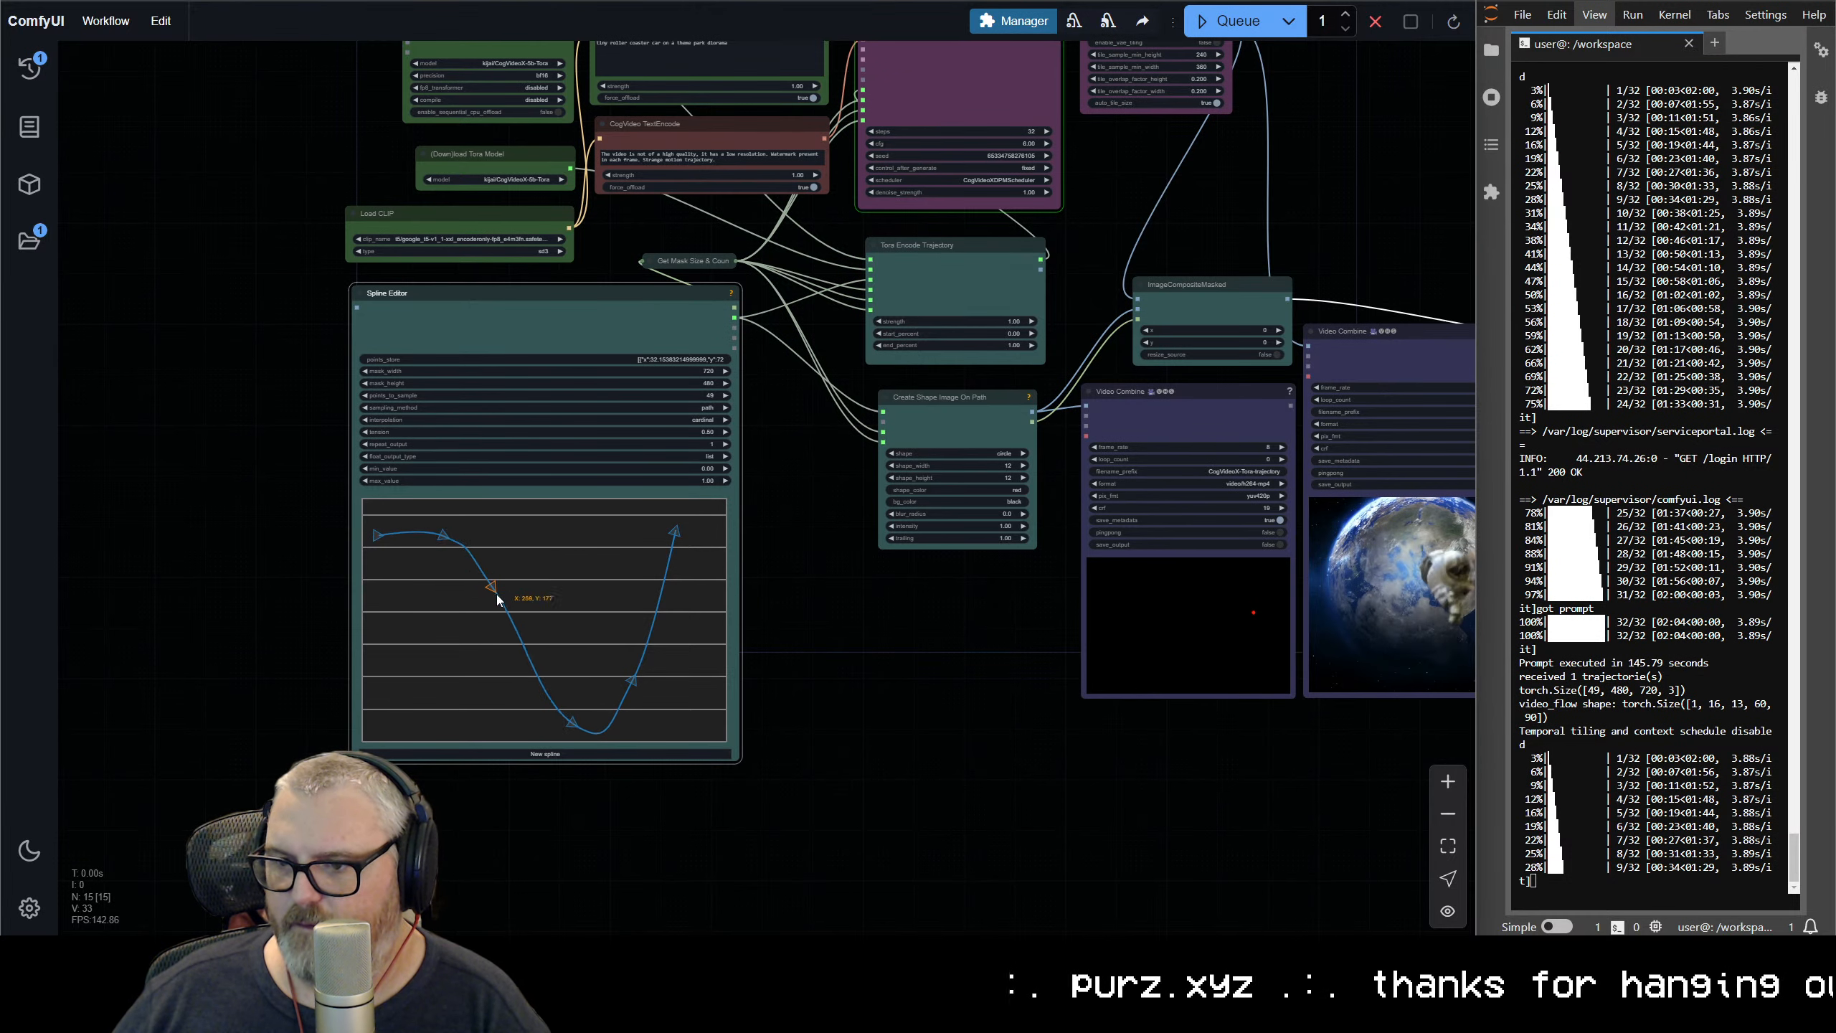
left_click_drag(553, 731, 555, 699)
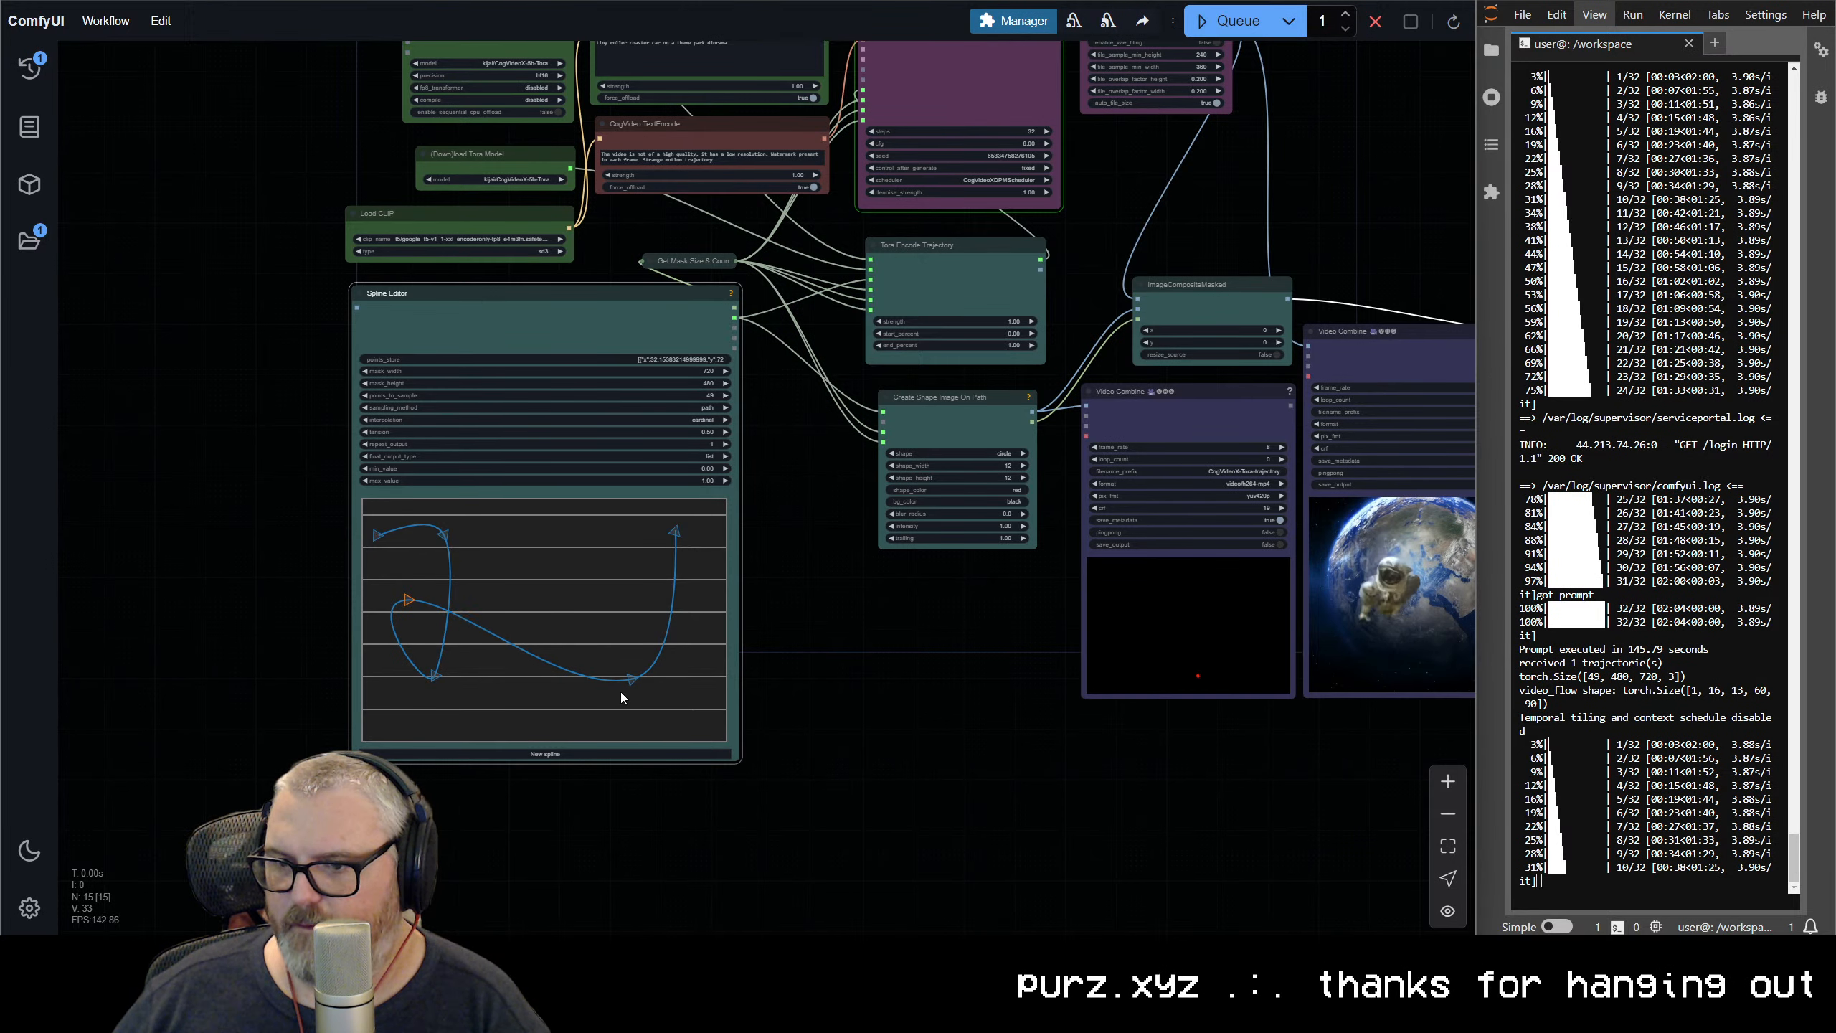
left_click_drag(539, 703, 504, 608)
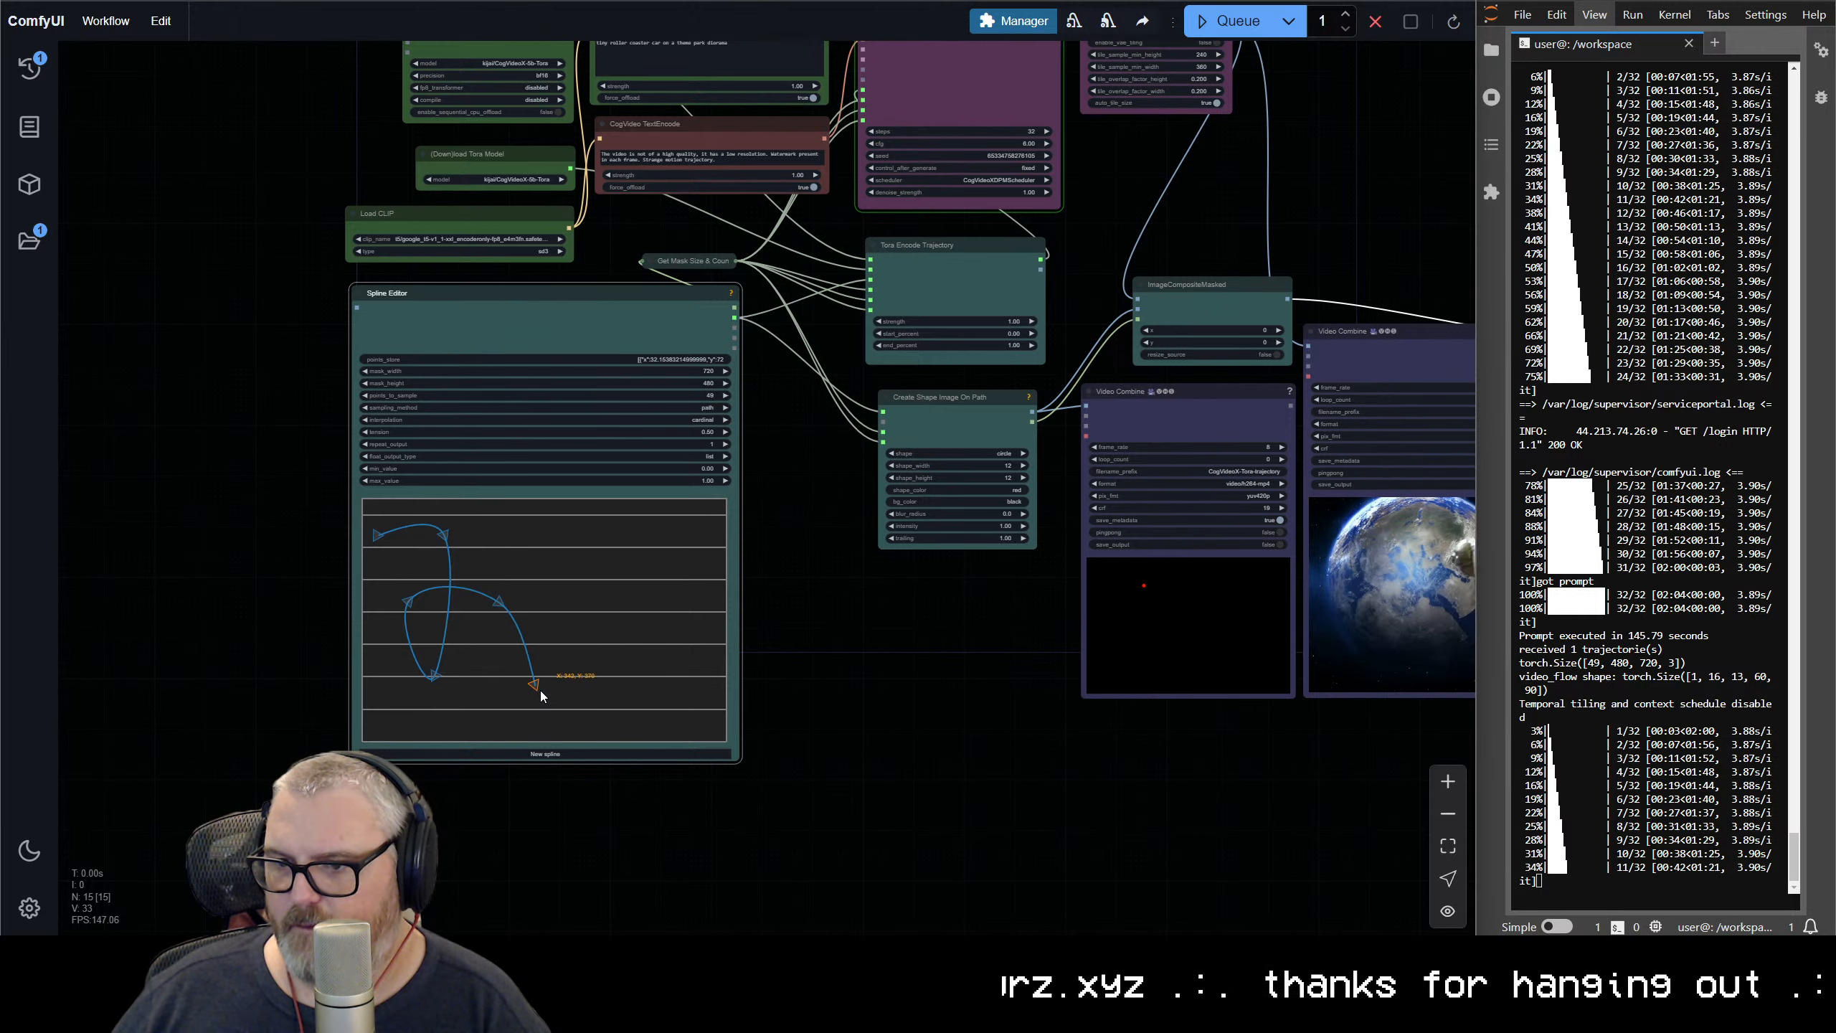
left_click_drag(503, 609, 655, 572)
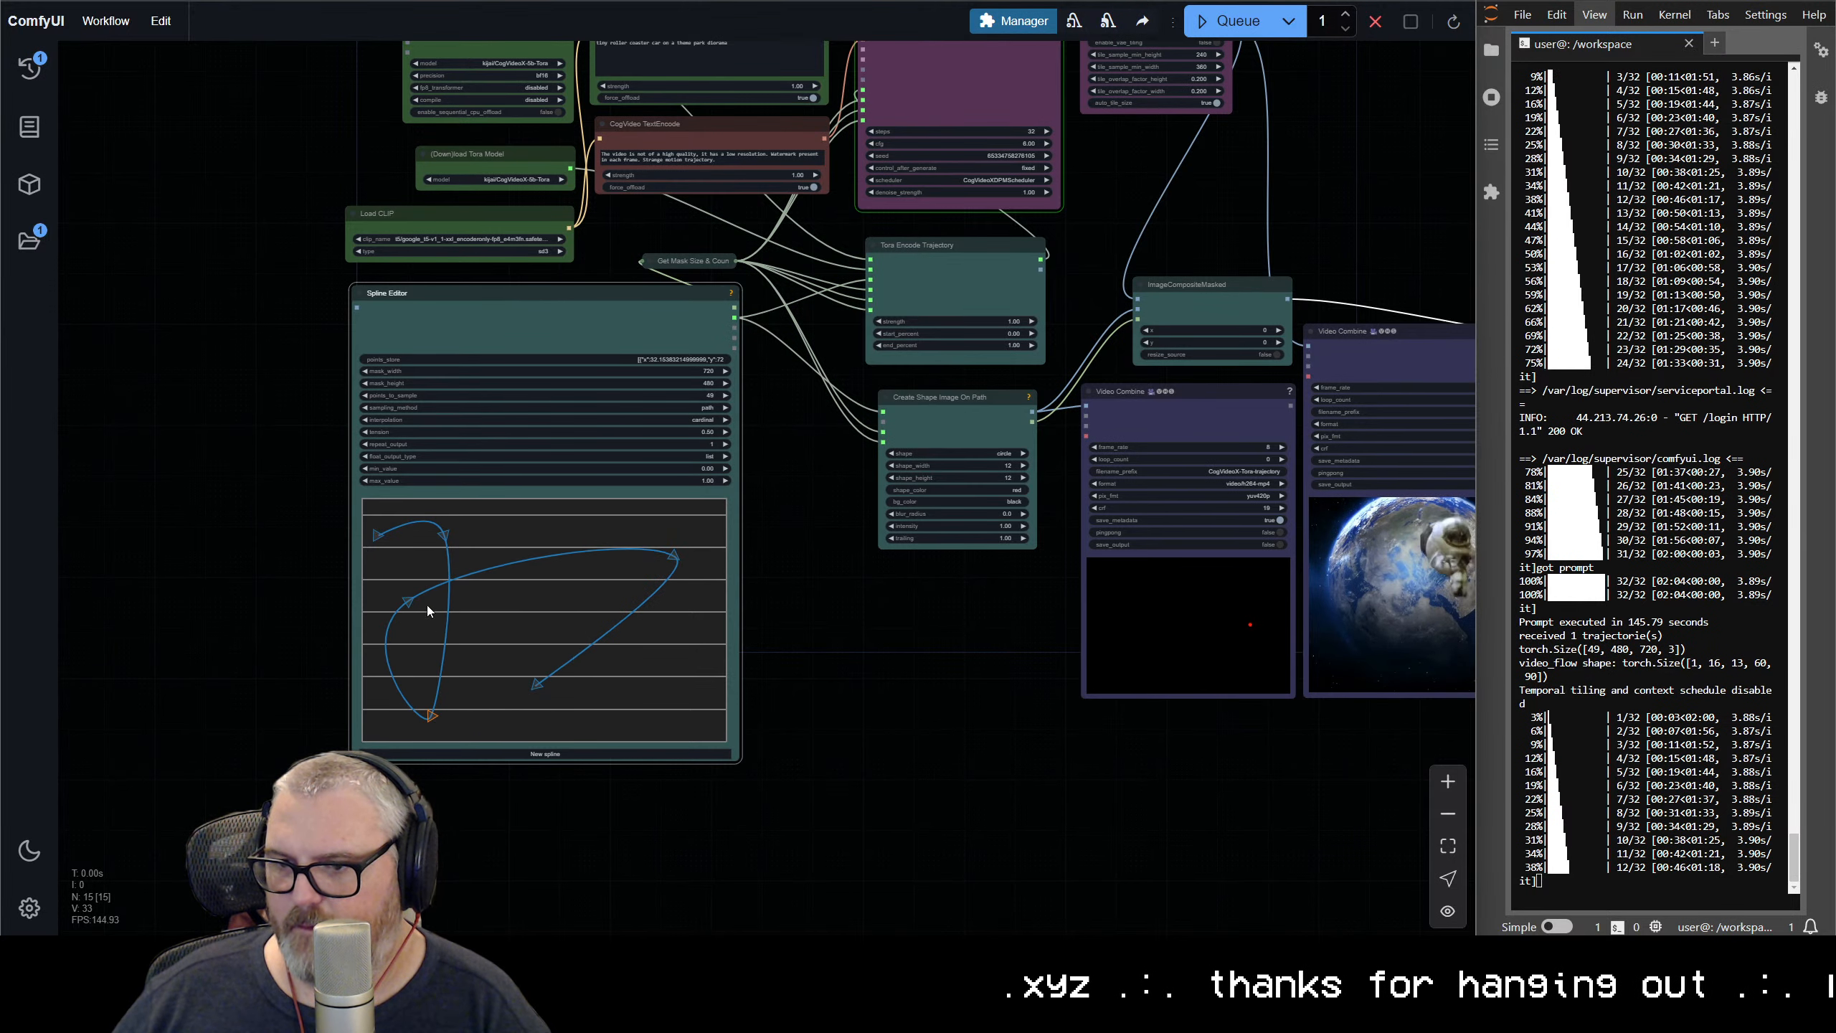
left_click_drag(418, 611, 408, 609)
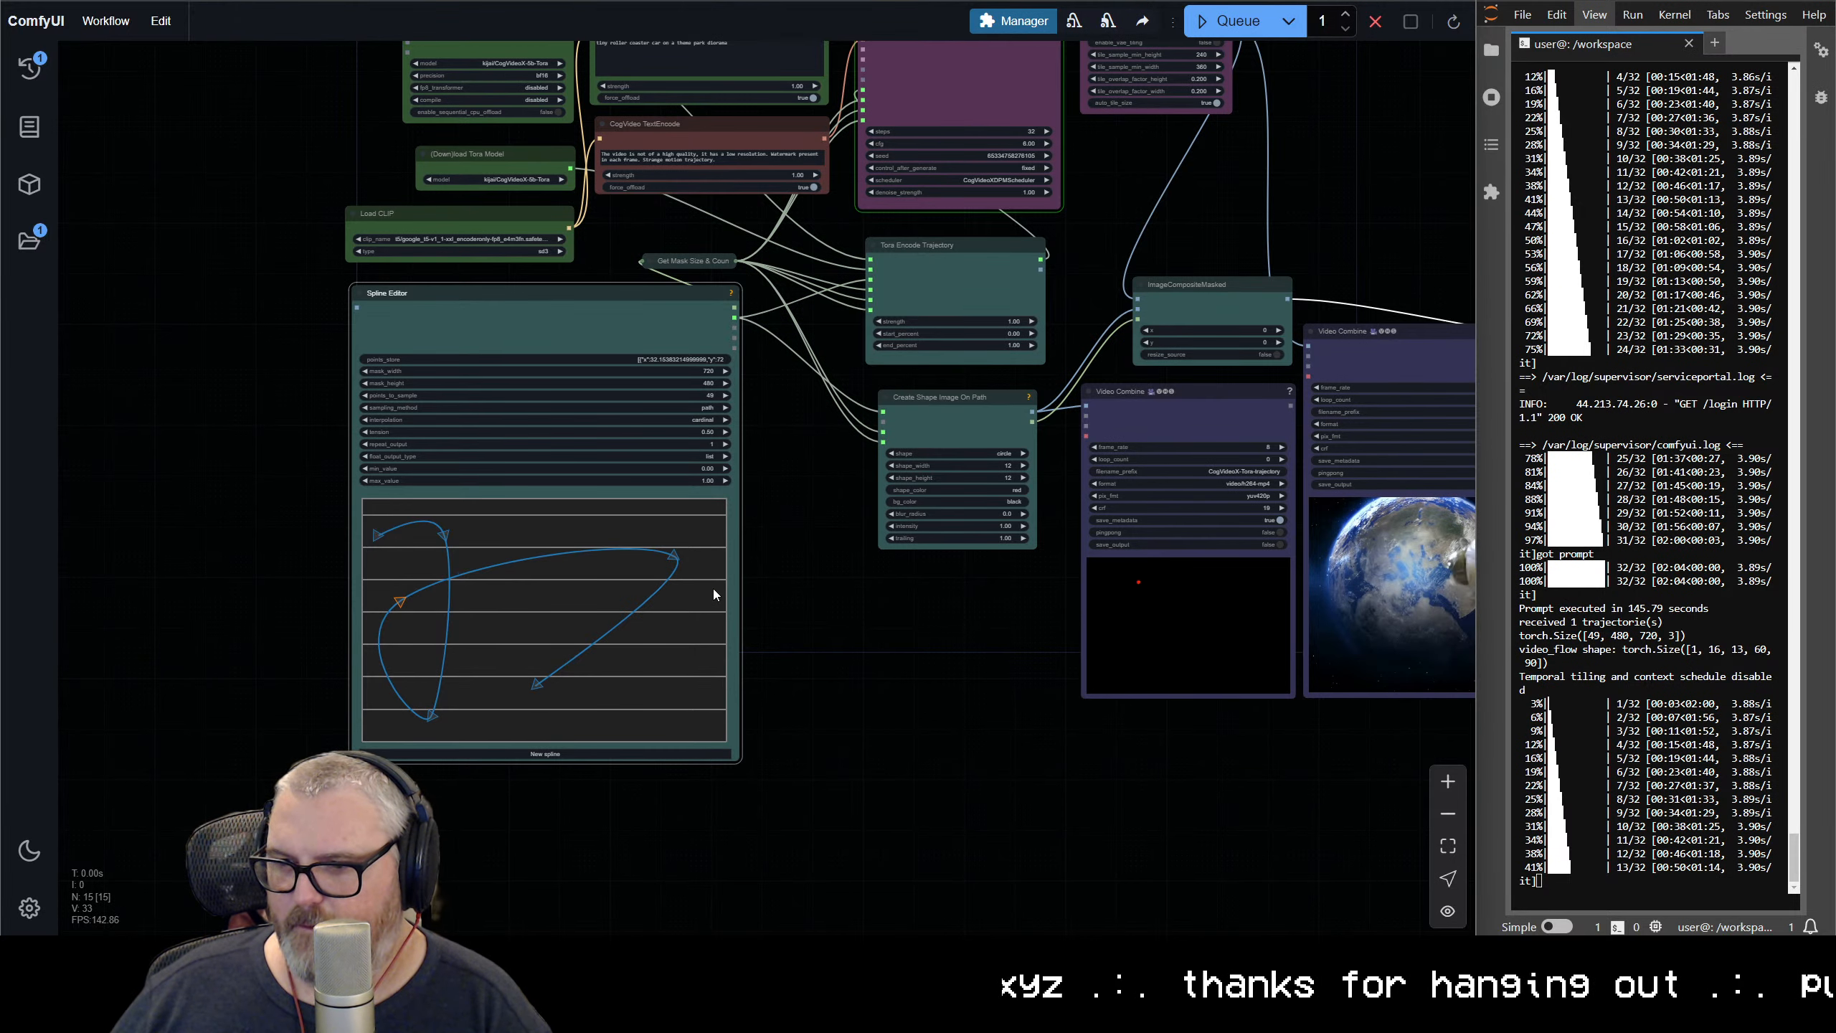
left_click_drag(684, 710, 679, 705)
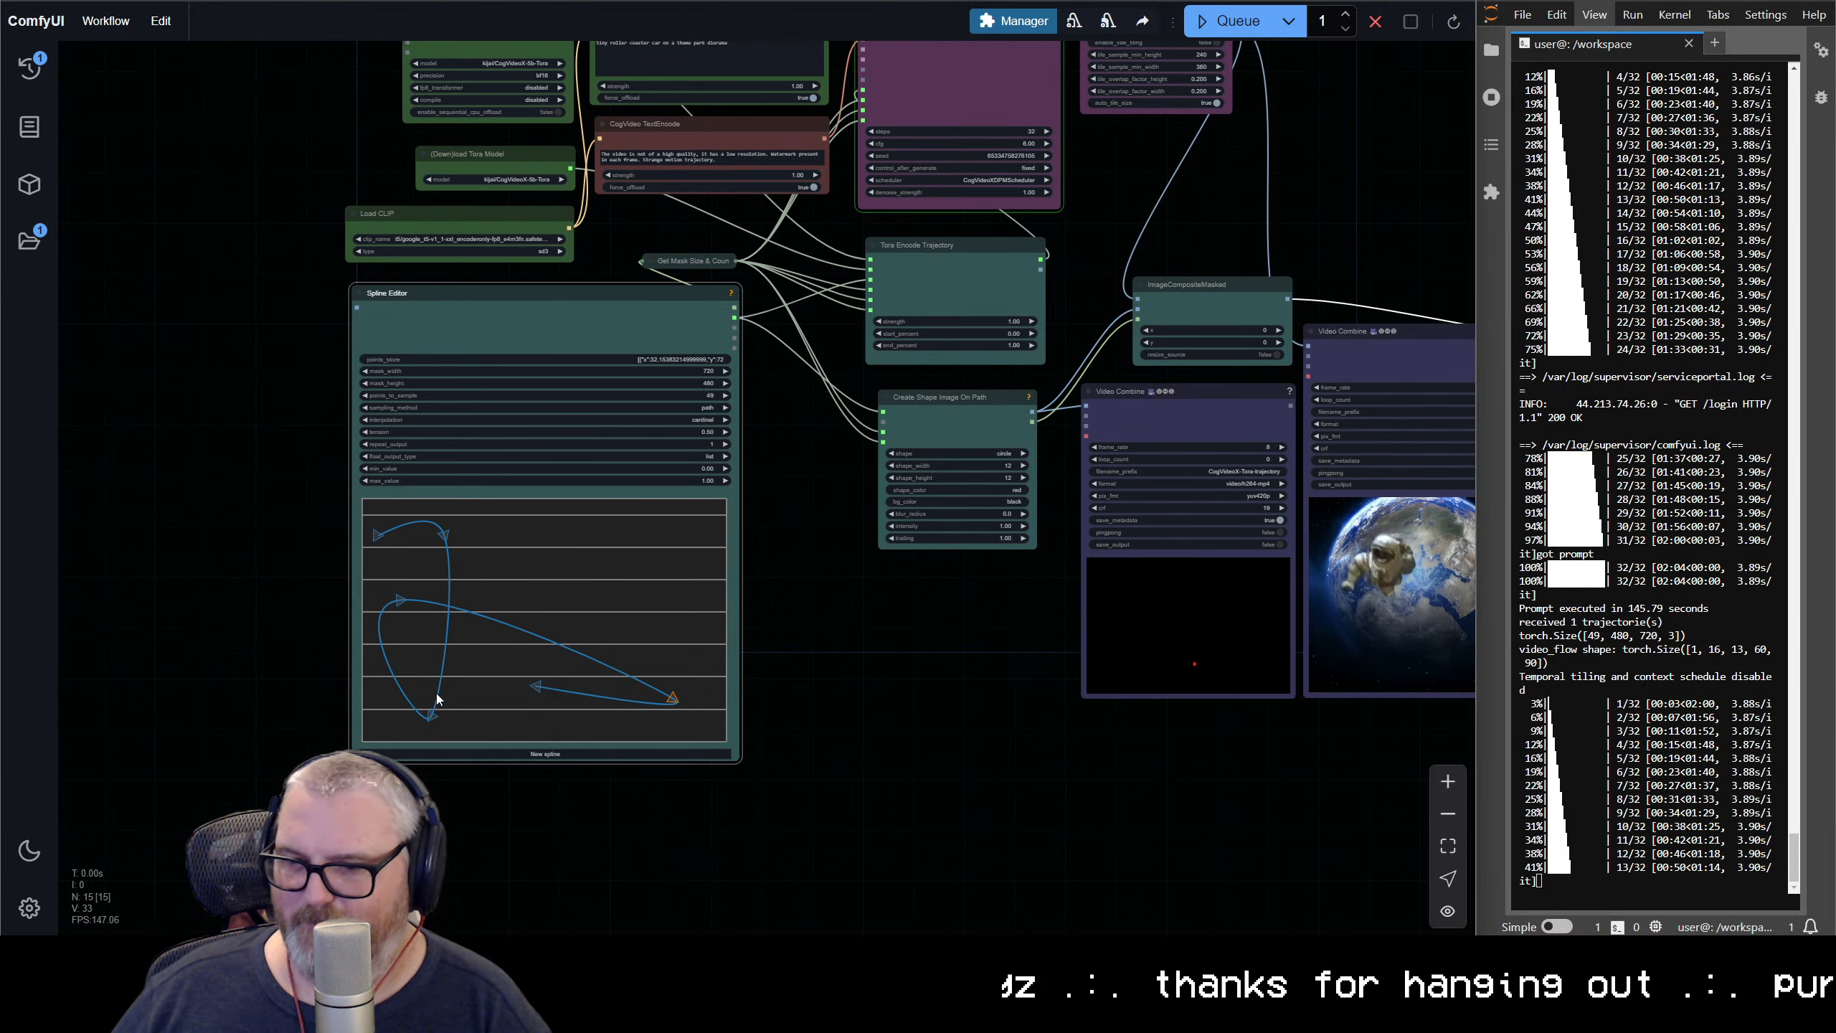
left_click_drag(572, 590, 673, 575)
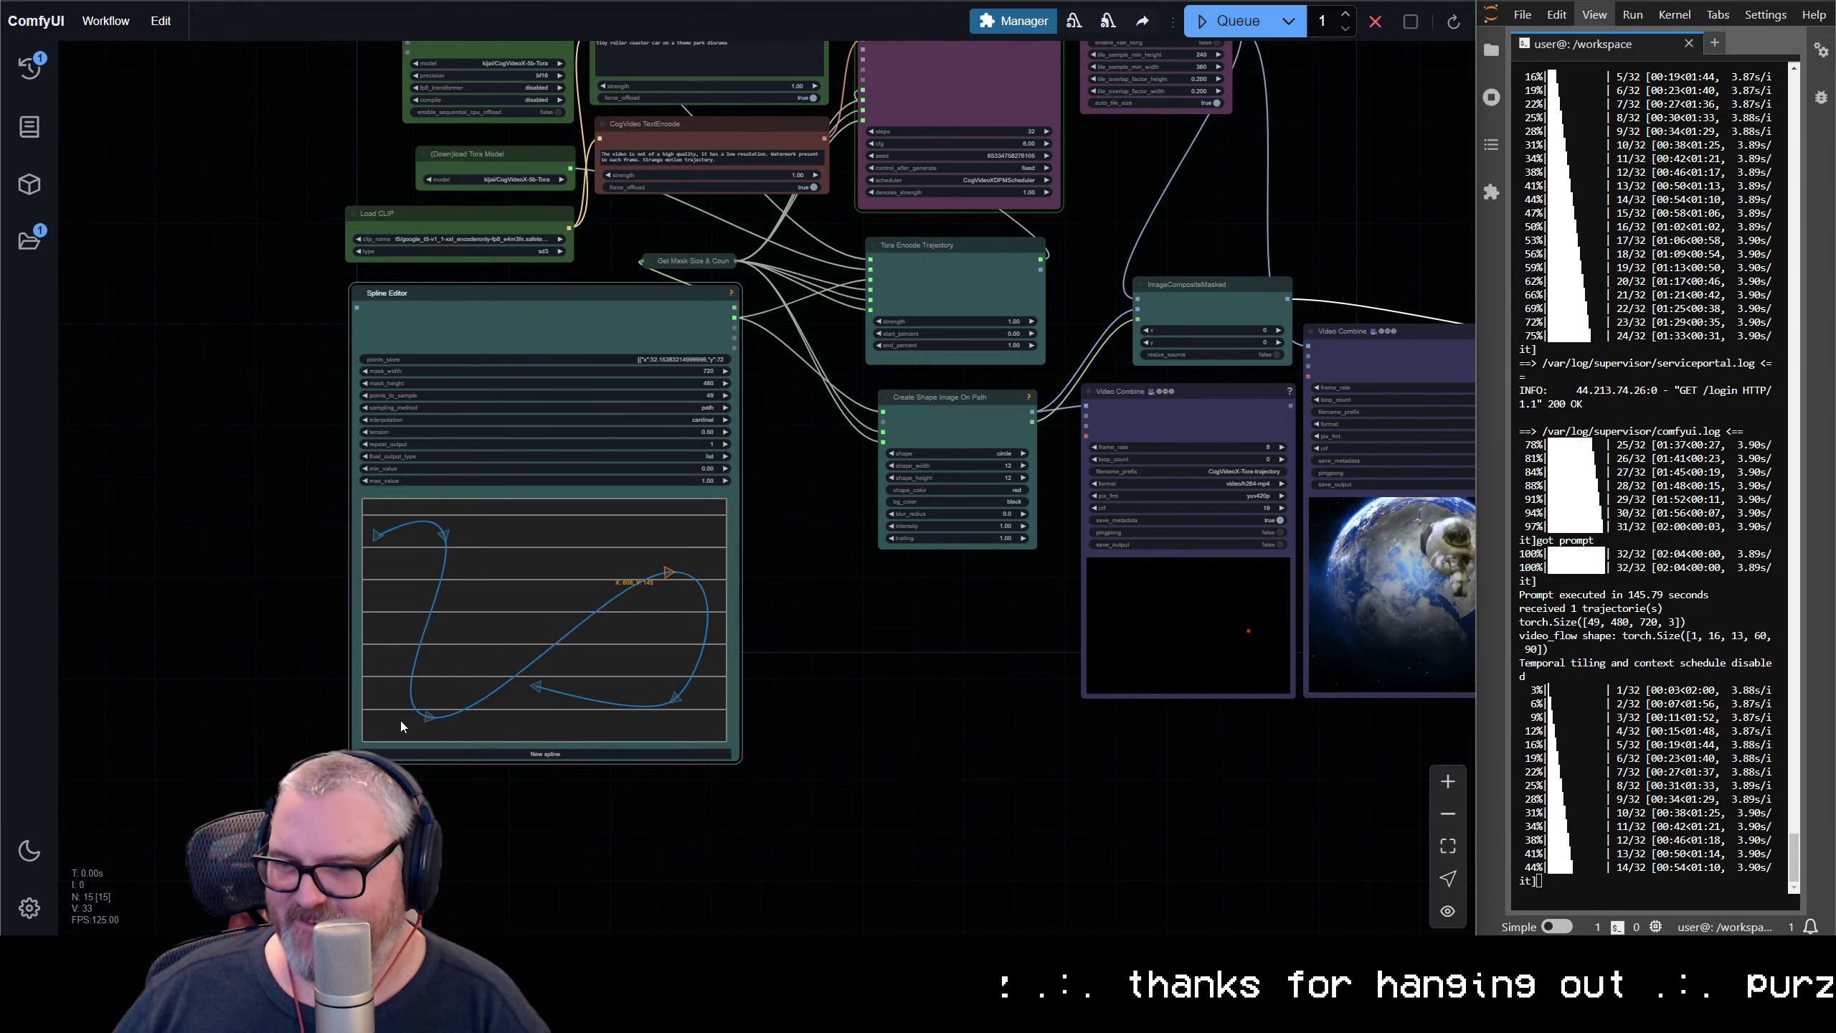
left_click_drag(537, 590, 394, 644)
left_click_drag(422, 705, 442, 698)
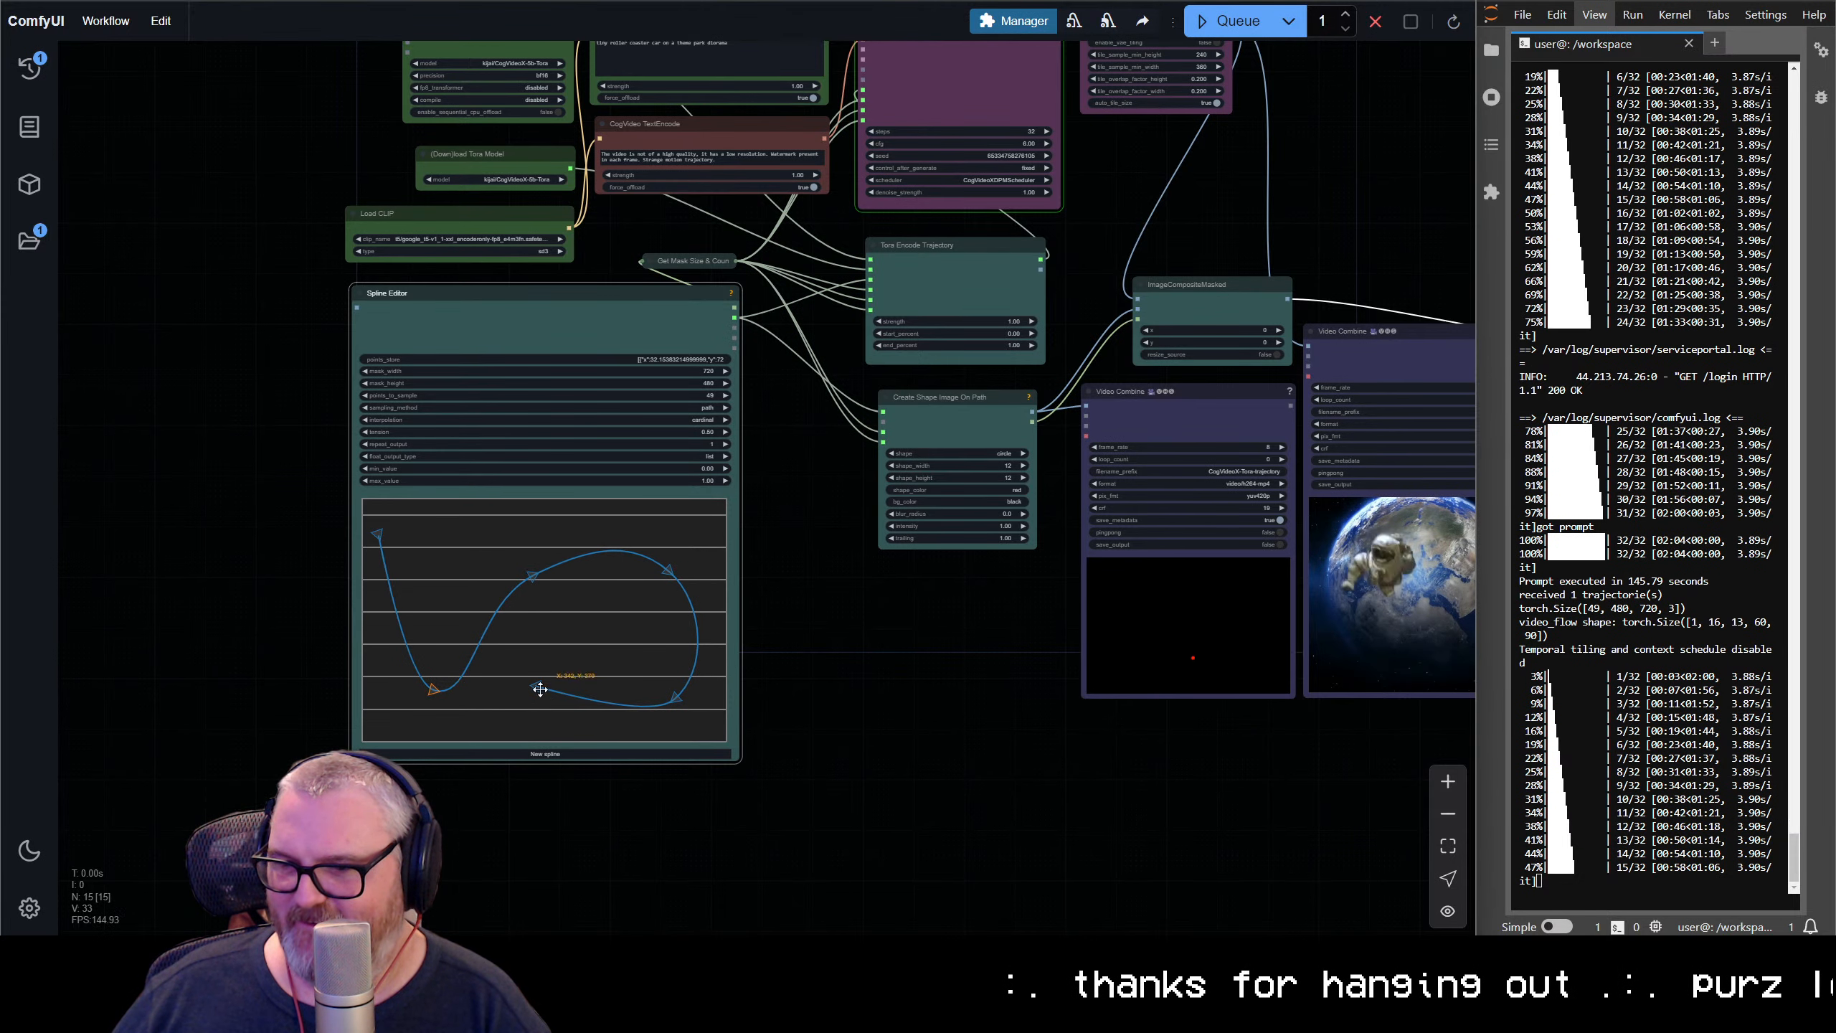
left_click_drag(458, 583, 402, 537)
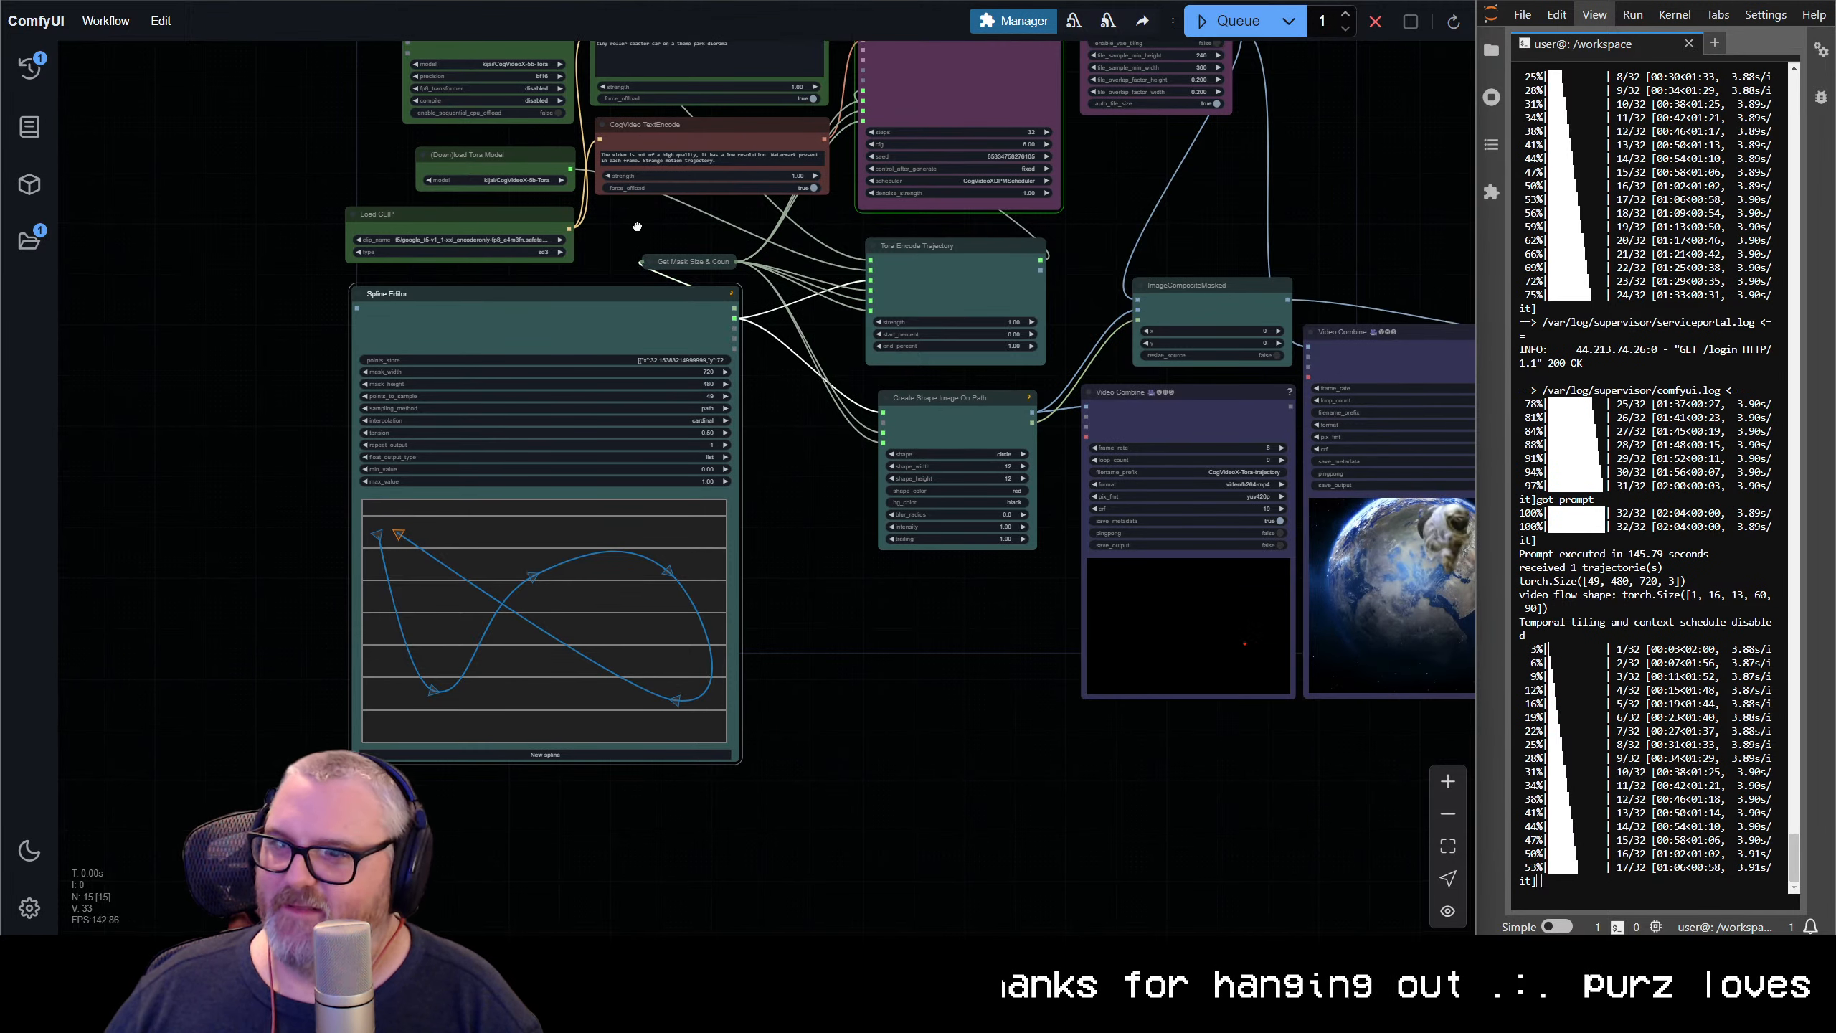
Replace the positive prompt with "bumblebee flying around a hive" and queue the workflow
left_click_drag(636, 226, 554, 388)
left_click(605, 233)
key("ctrl+a")
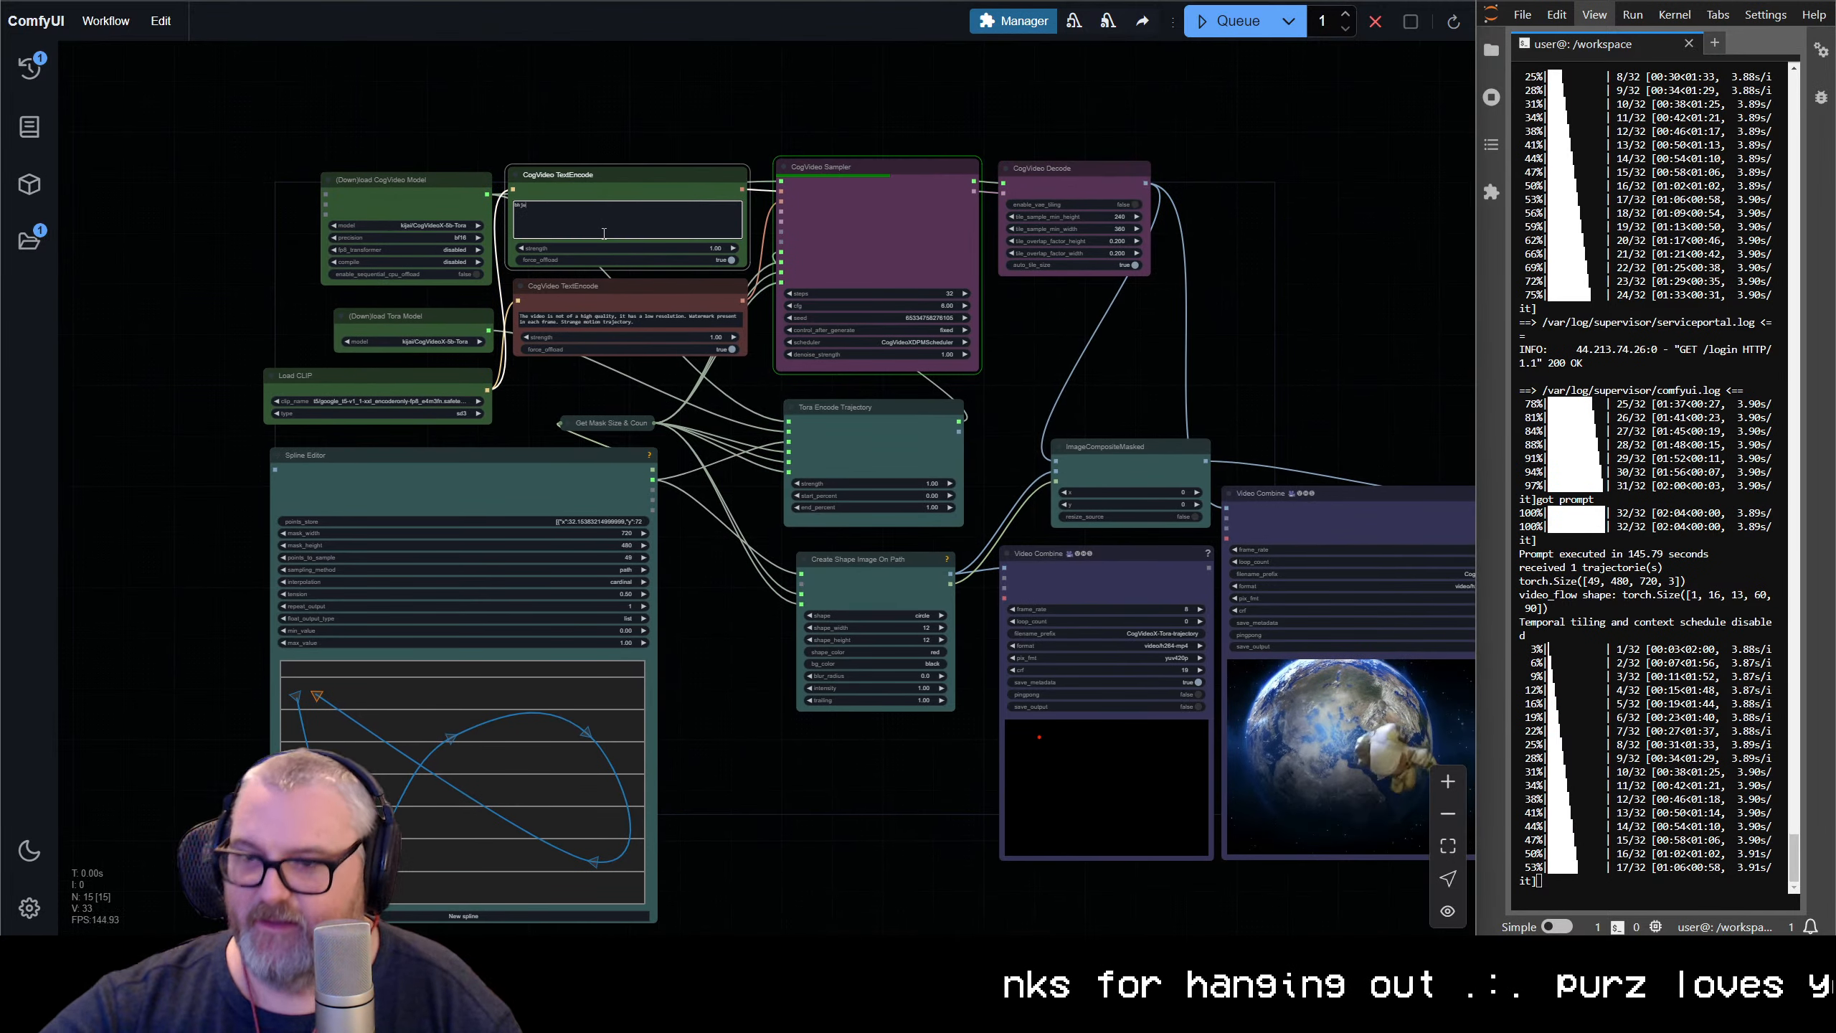
type("th")
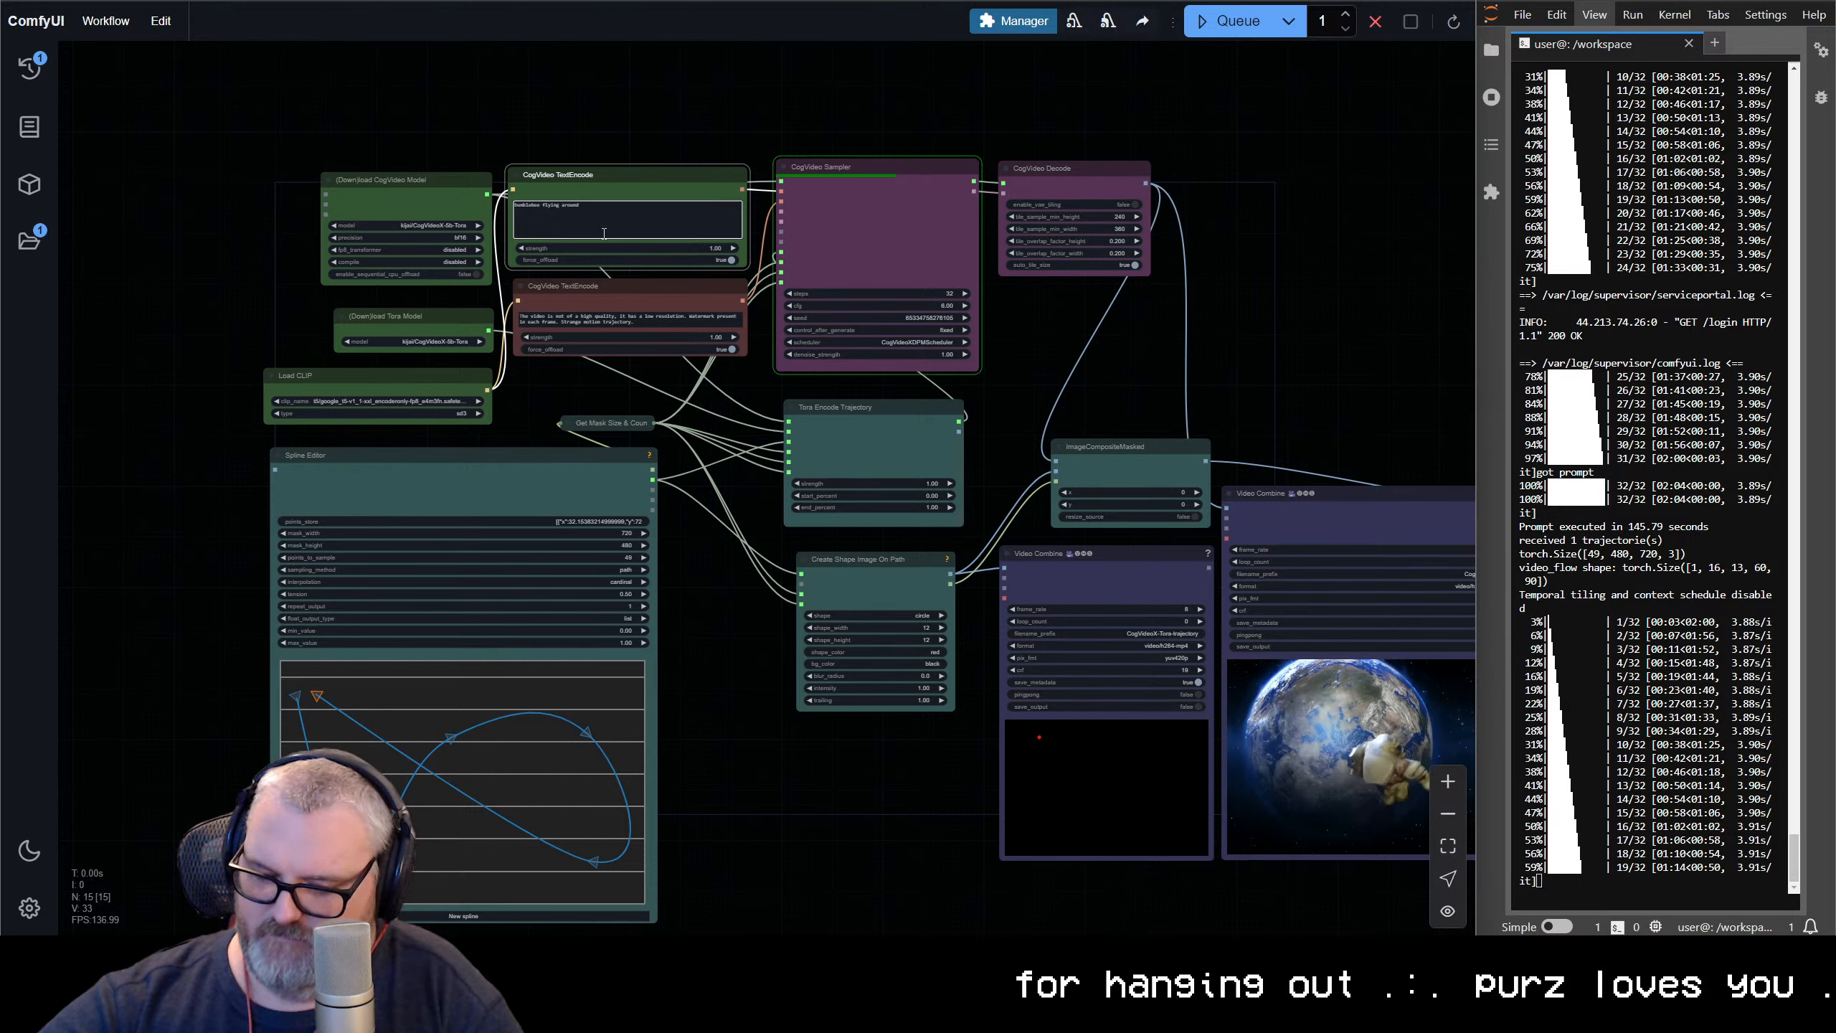
type("a")
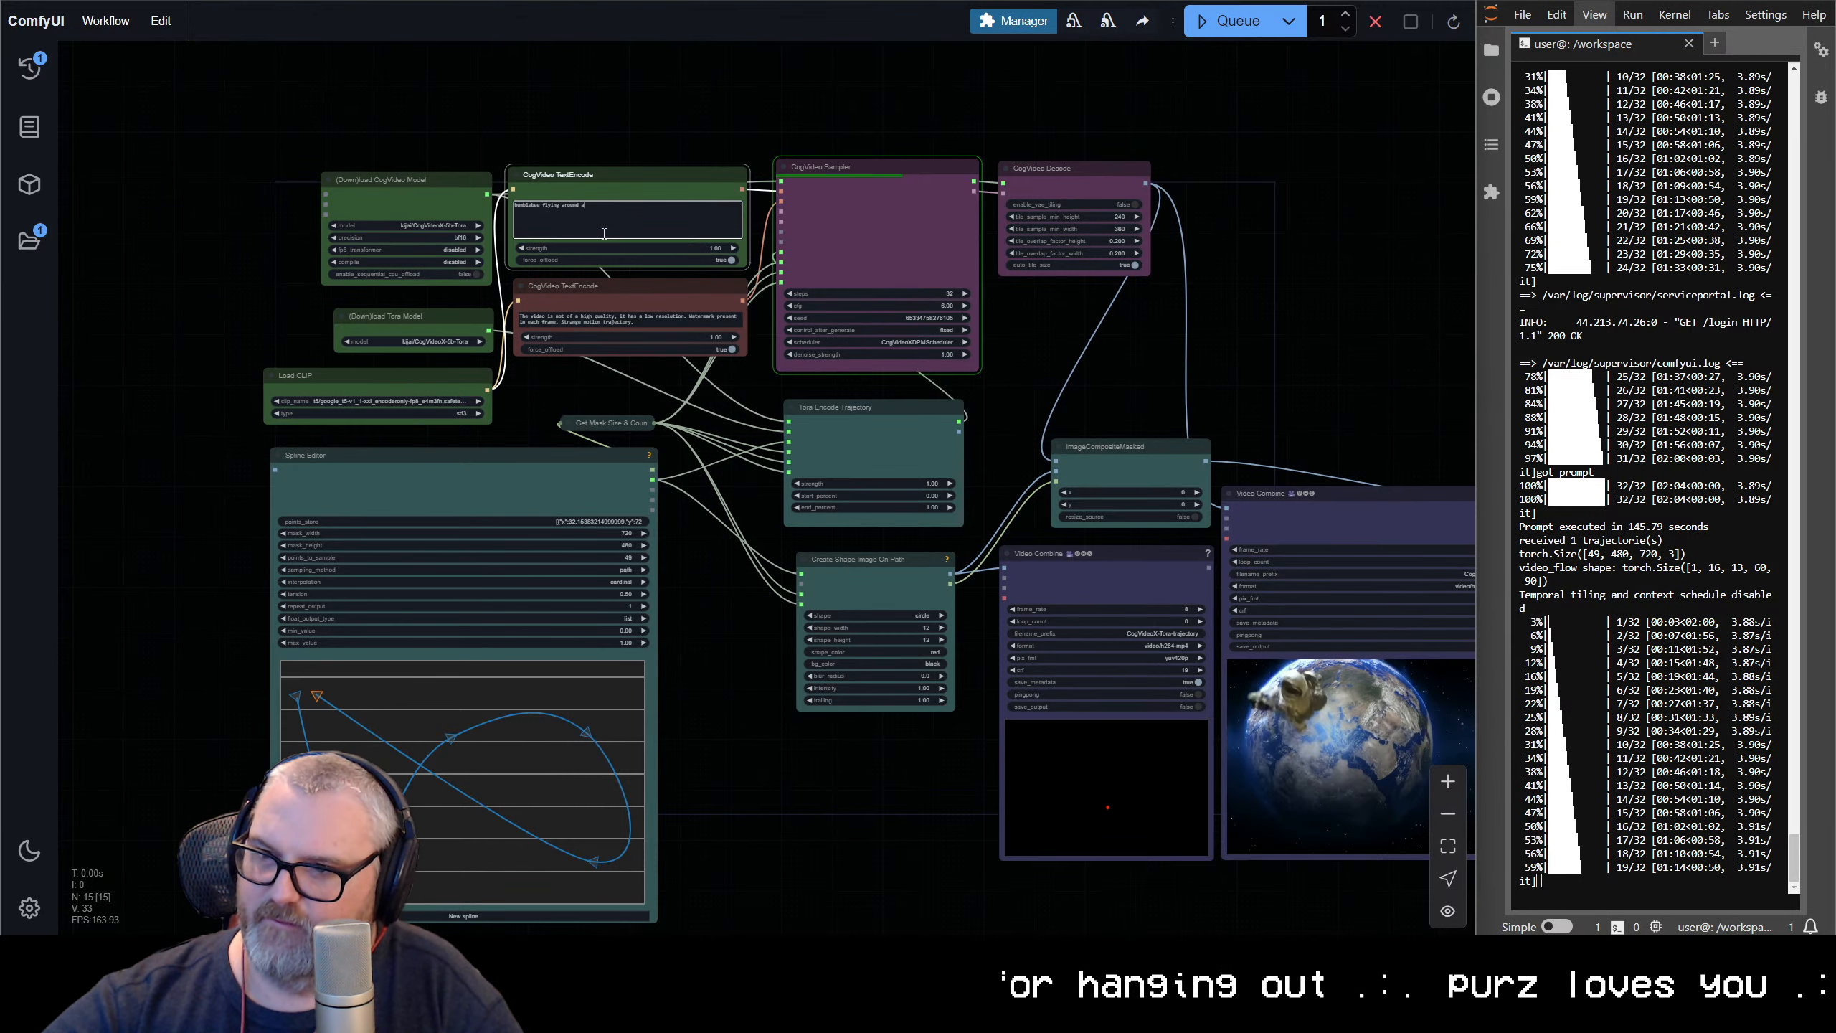
type(" hive")
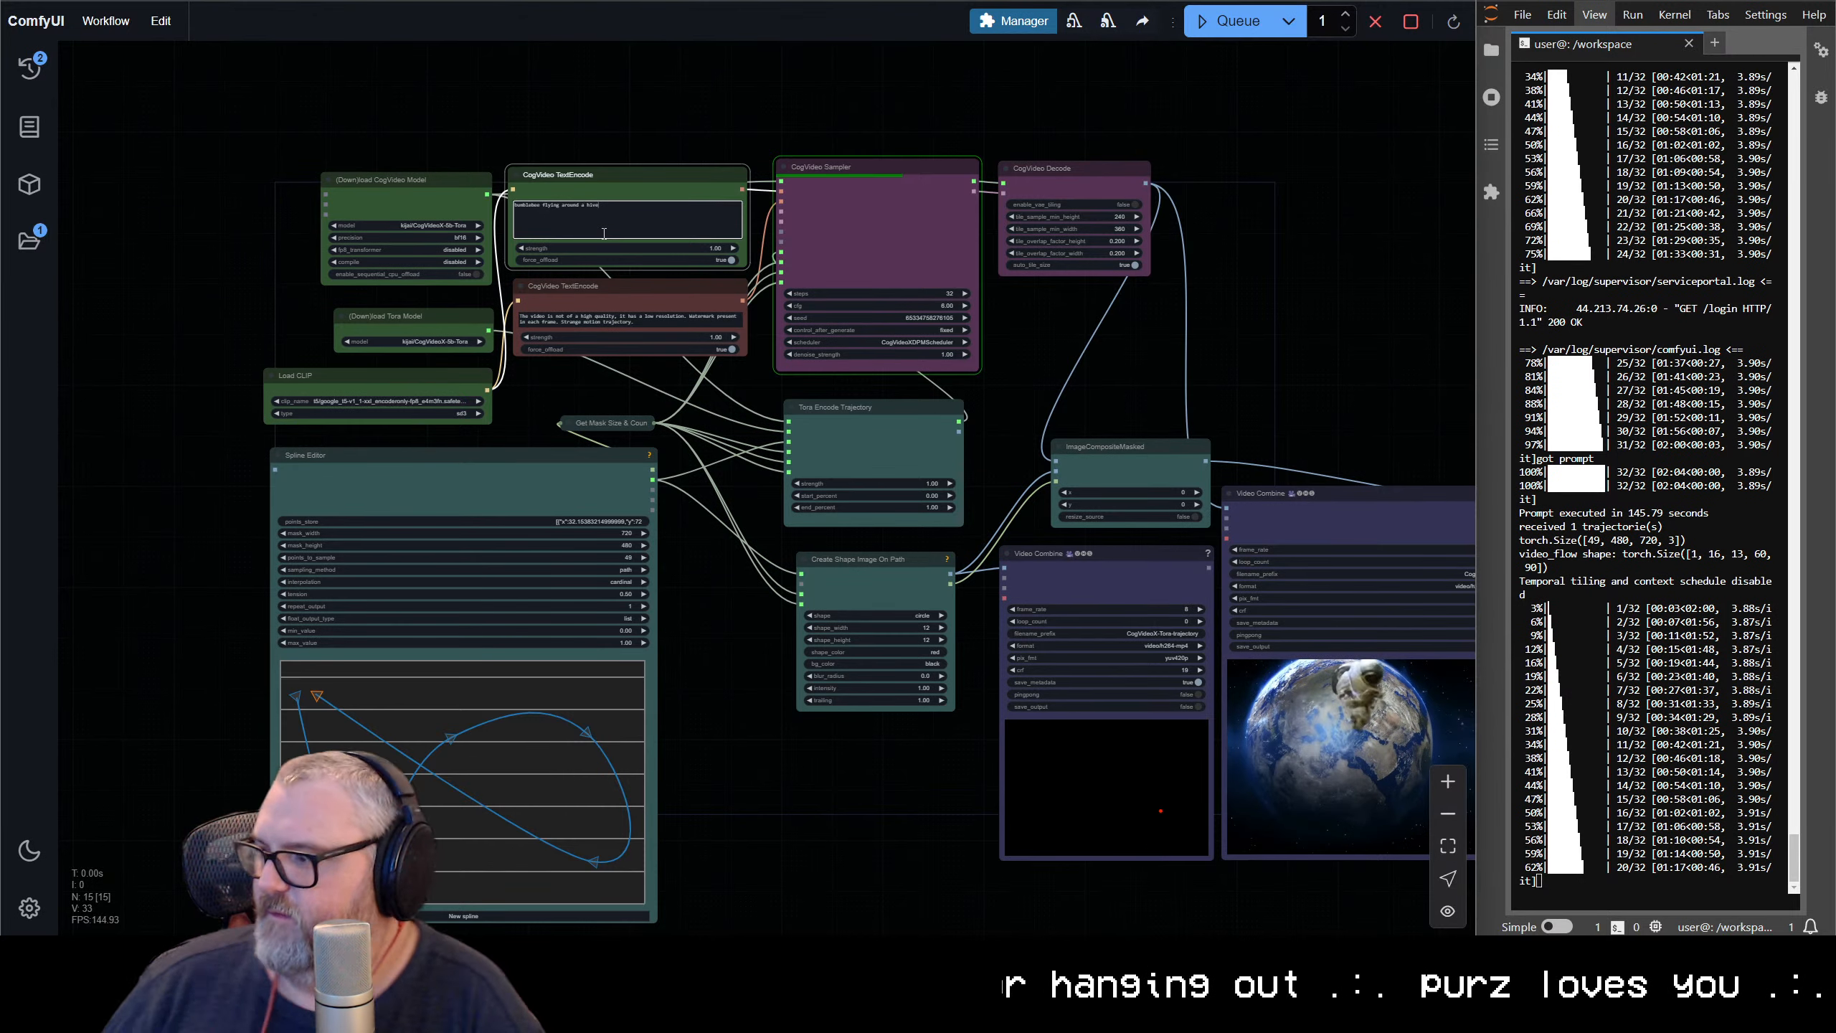
Inspect the astronaut's detail and its position relative to the red dot in the overlay video
left_click_drag(1416, 423, 898, 316)
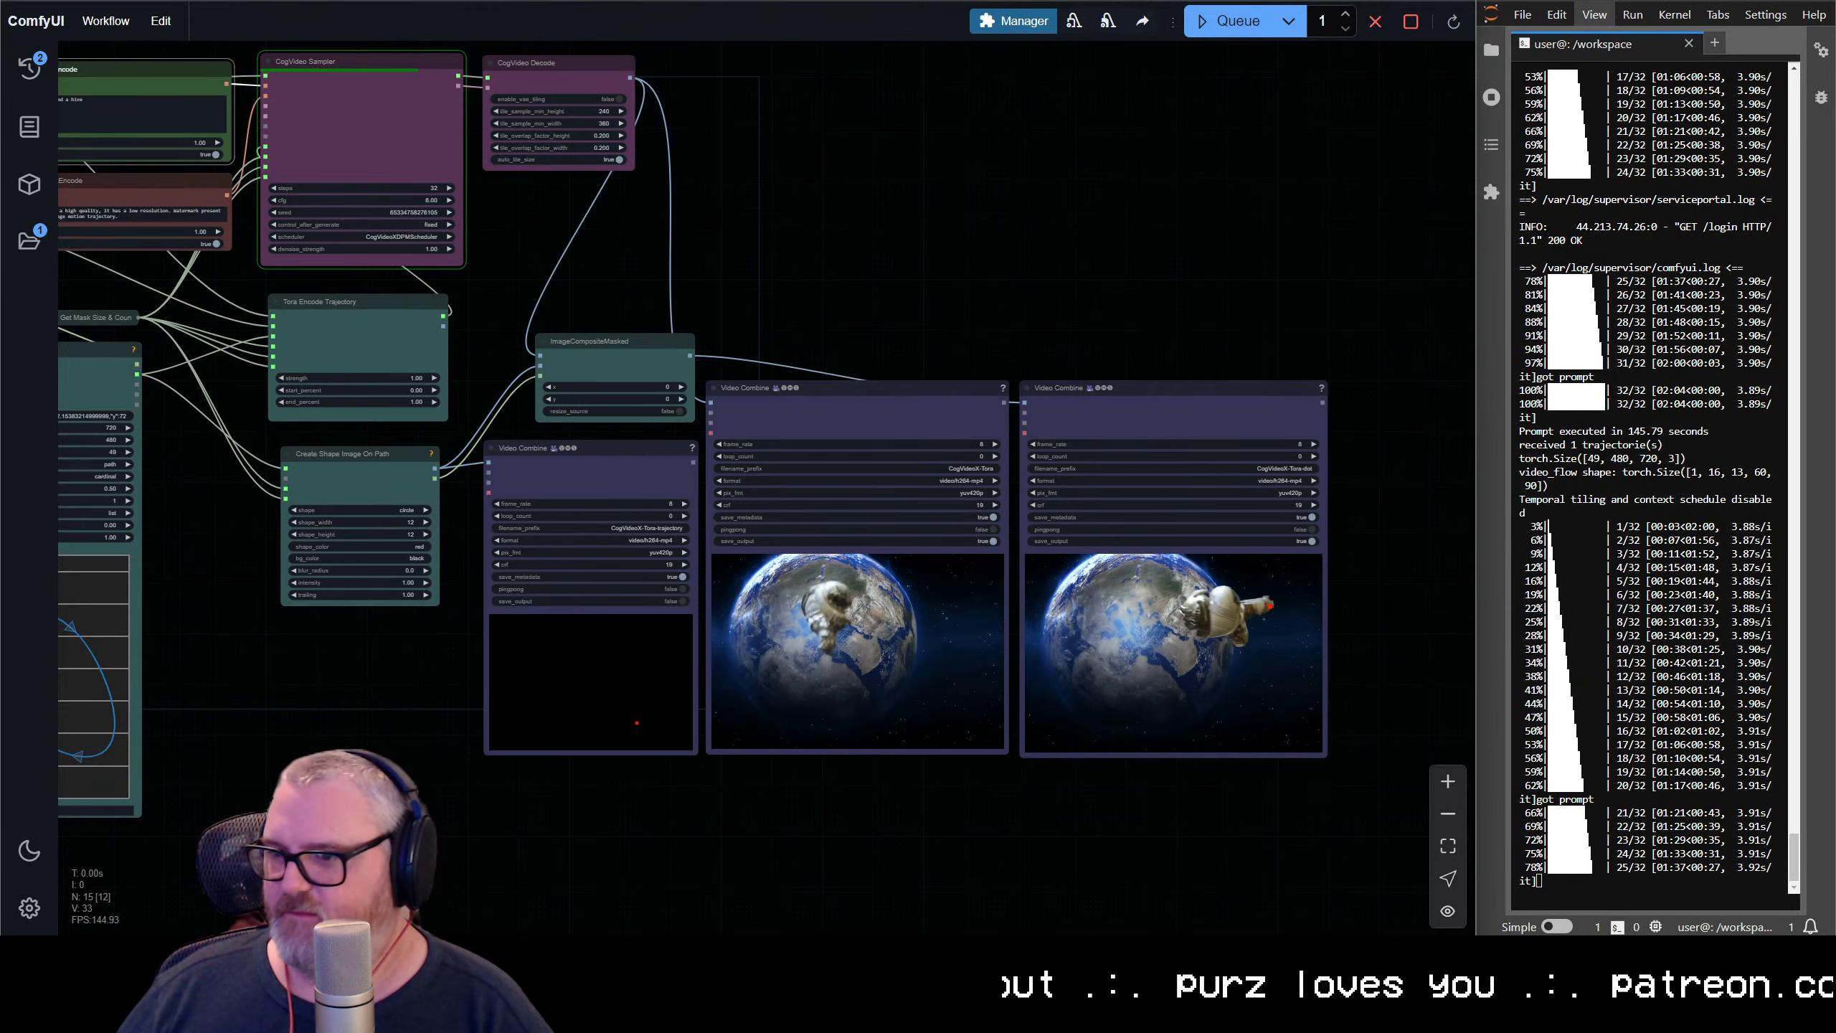
scroll(924, 611, "up", 10)
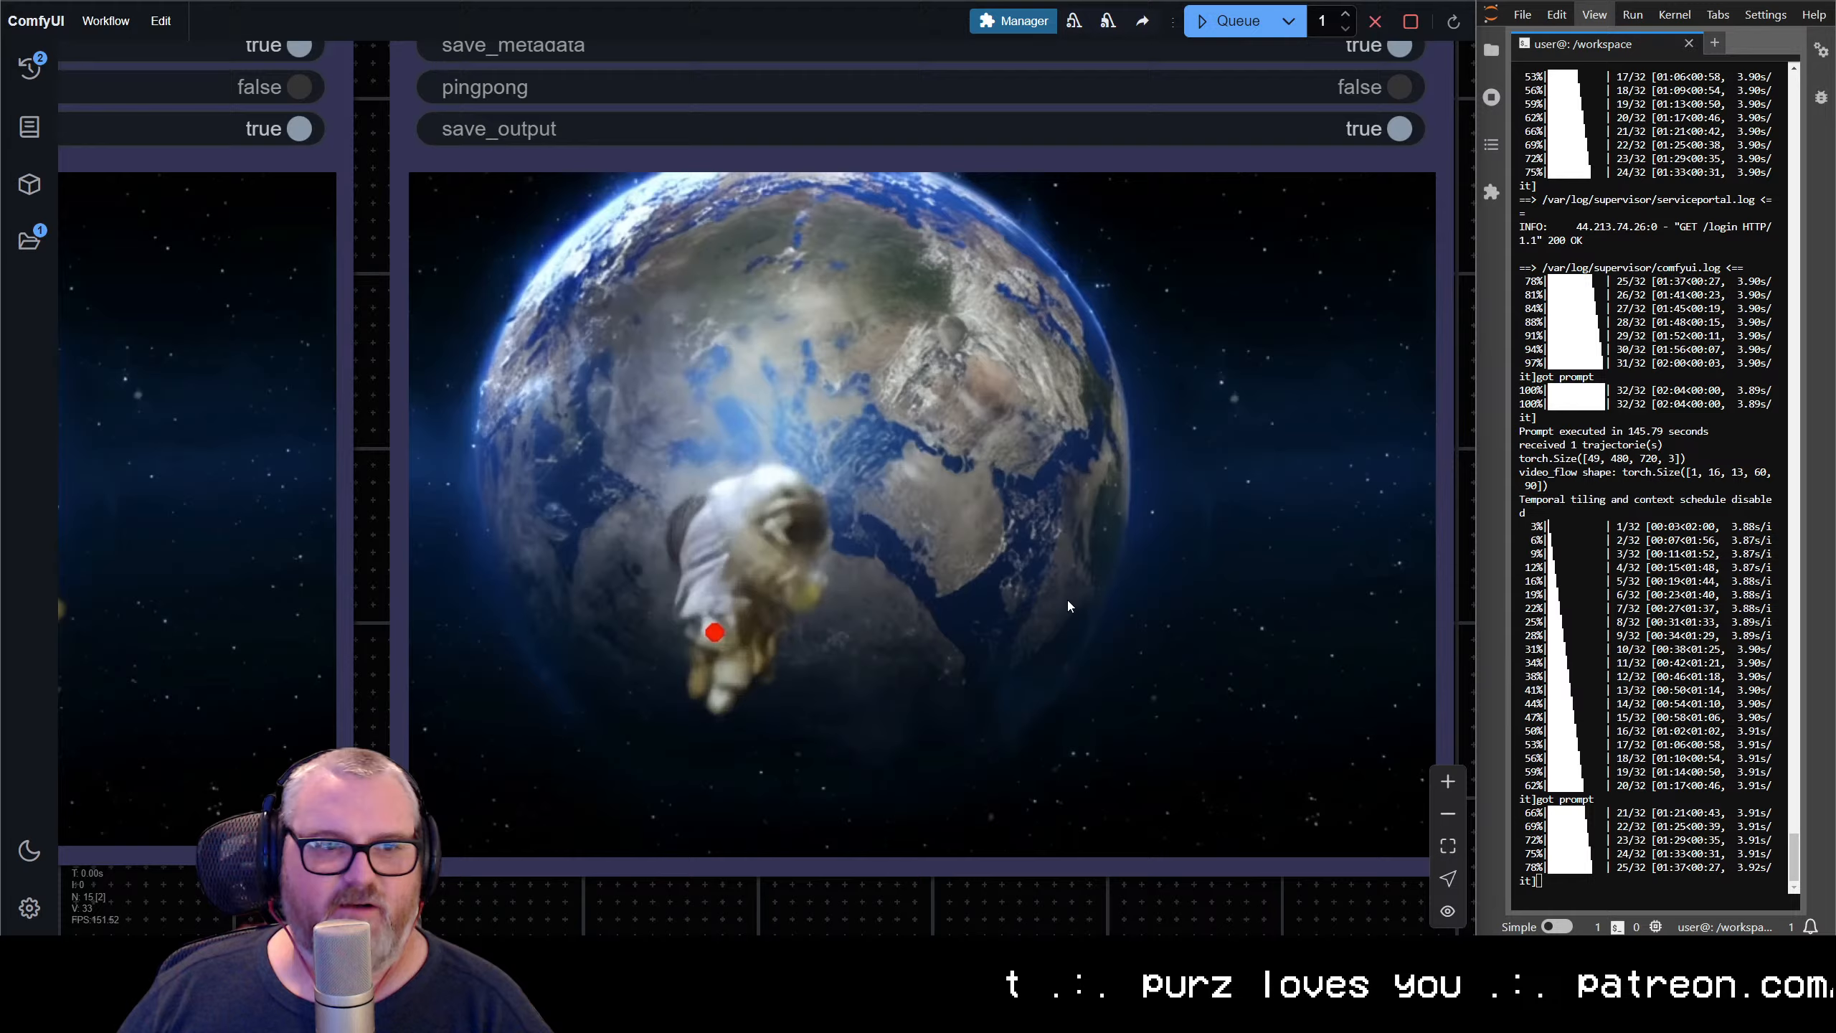
scroll(1067, 599, "up", 1)
scroll(1063, 594, "down", 1)
left_click_drag(1041, 604, 949, 617)
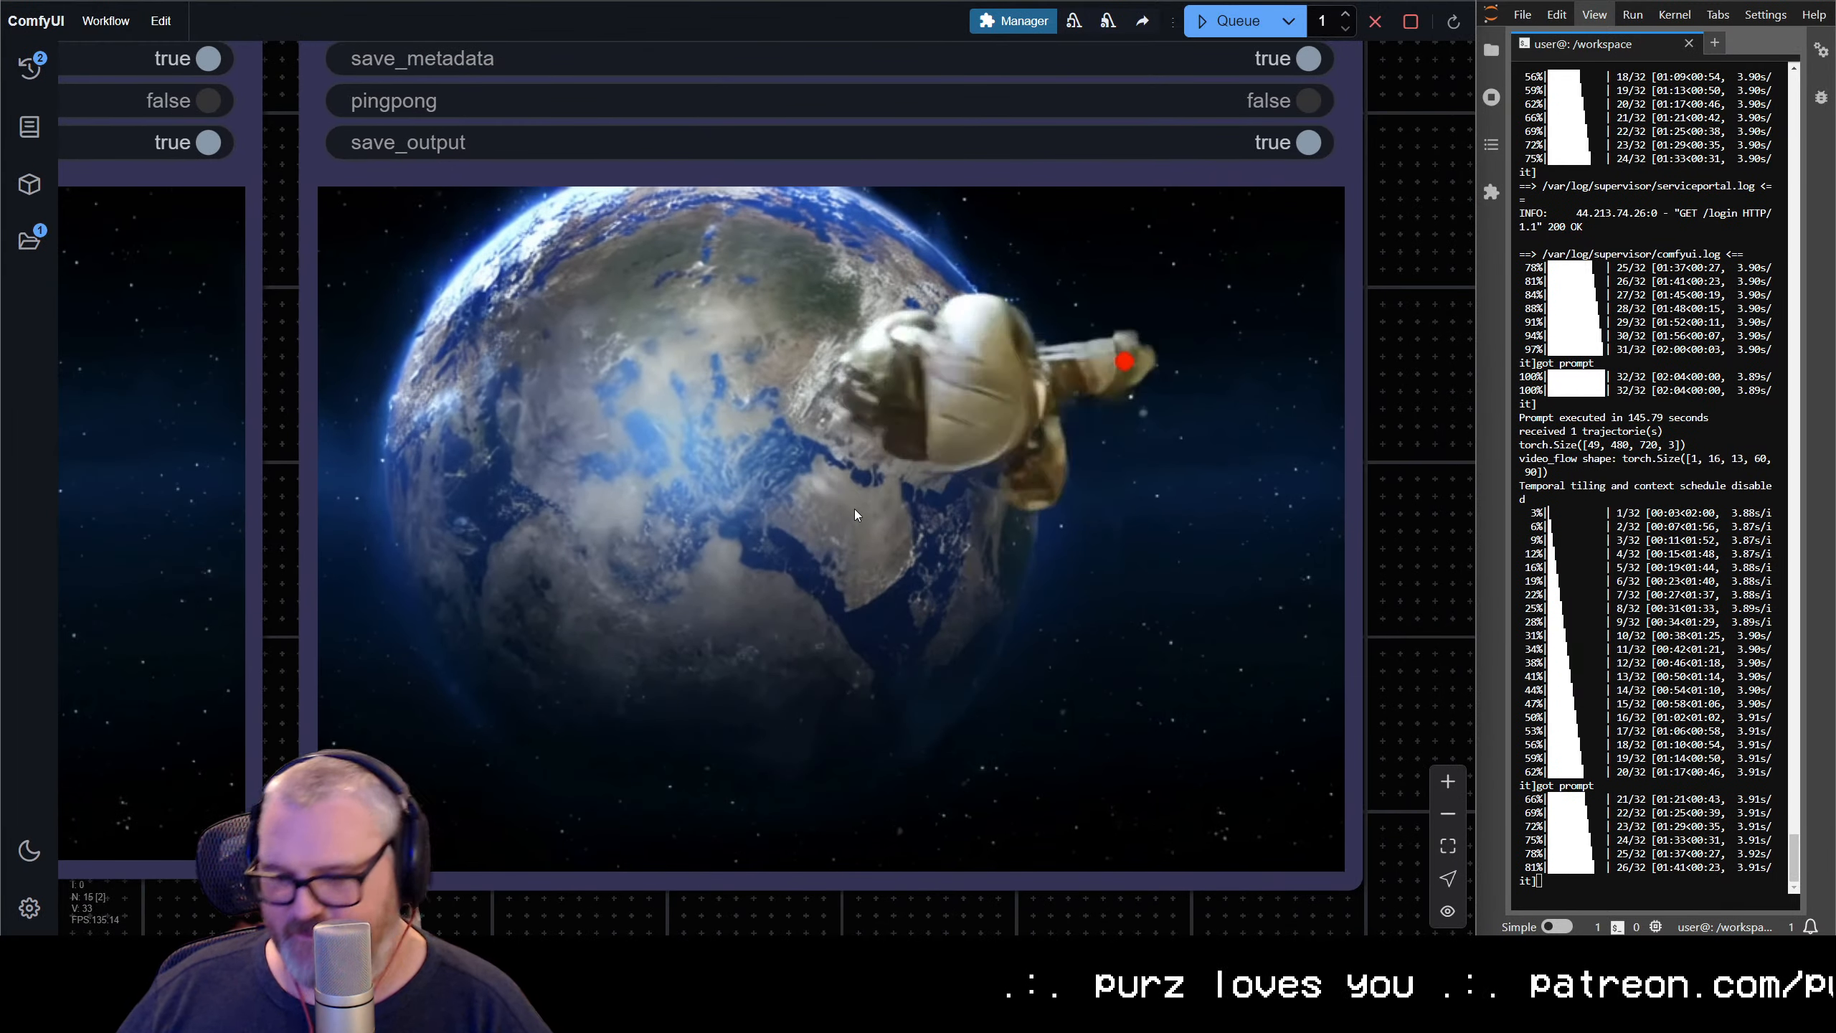
scroll(795, 239, "up", 1)
scroll(827, 694, "up", 3)
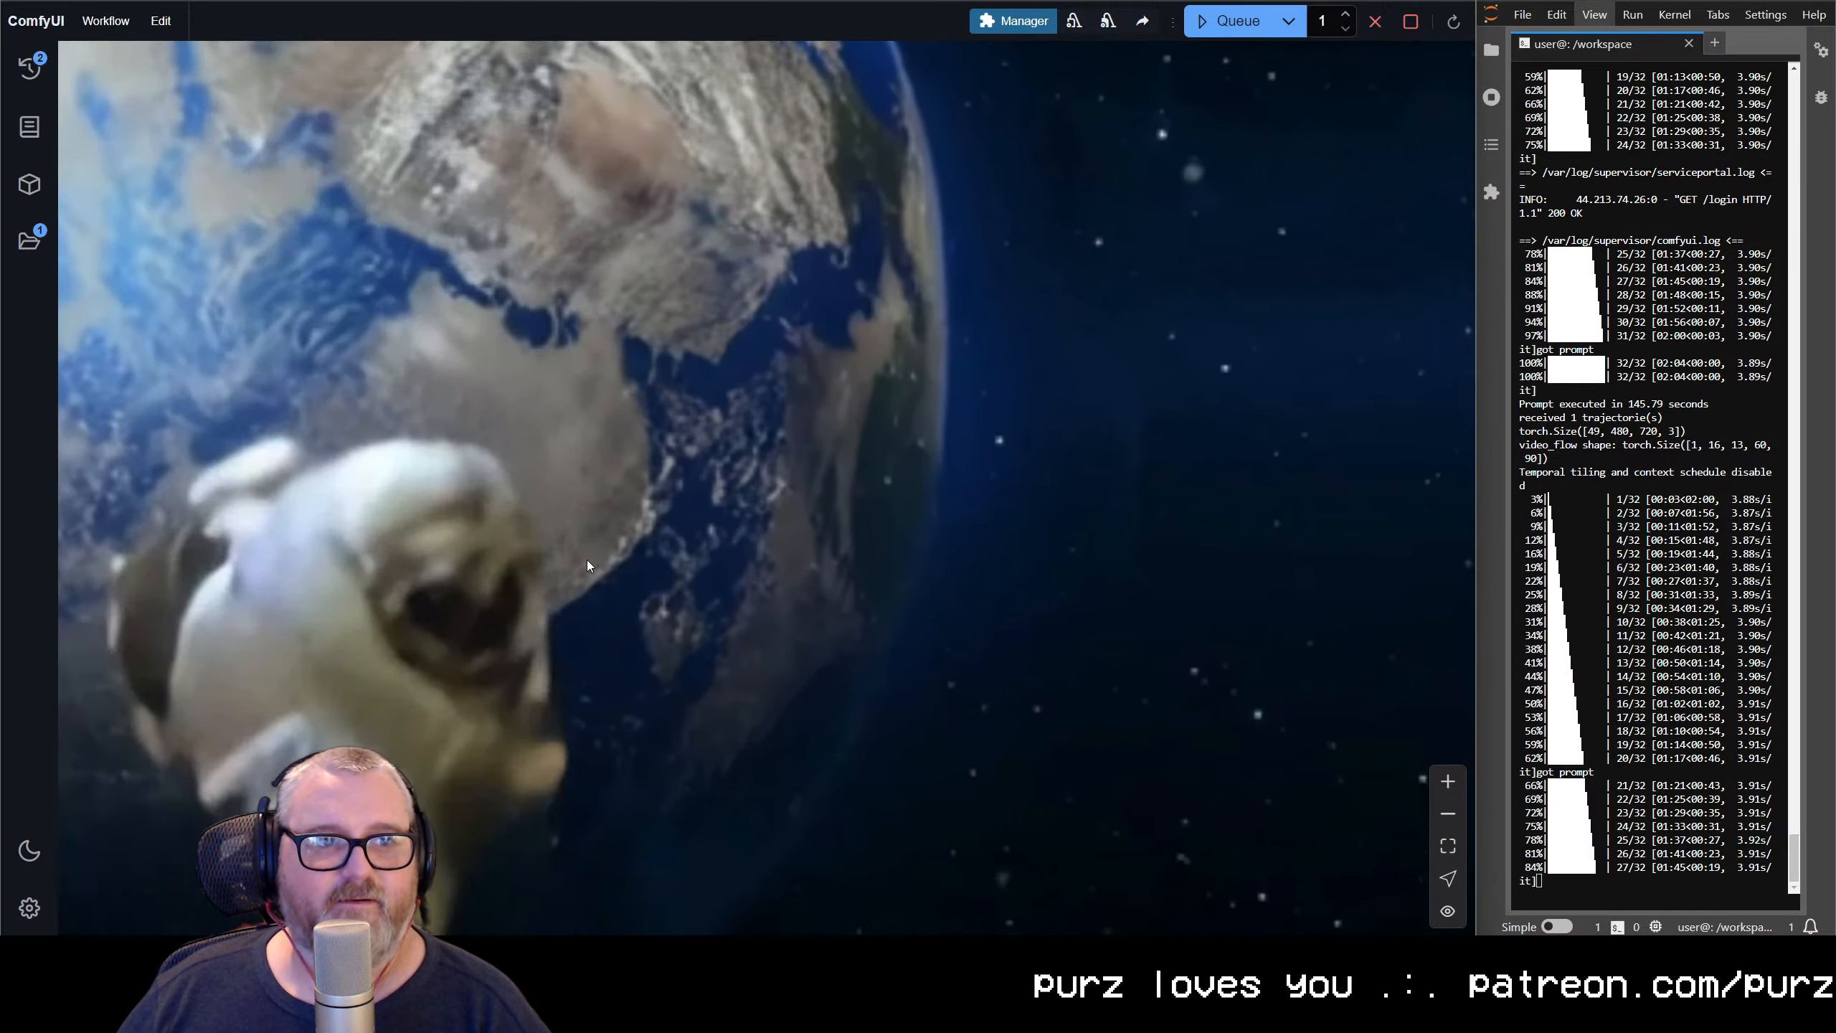
left_click_drag(586, 560, 362, 551)
scroll(528, 595, "down", 6)
scroll(531, 595, "down", 10)
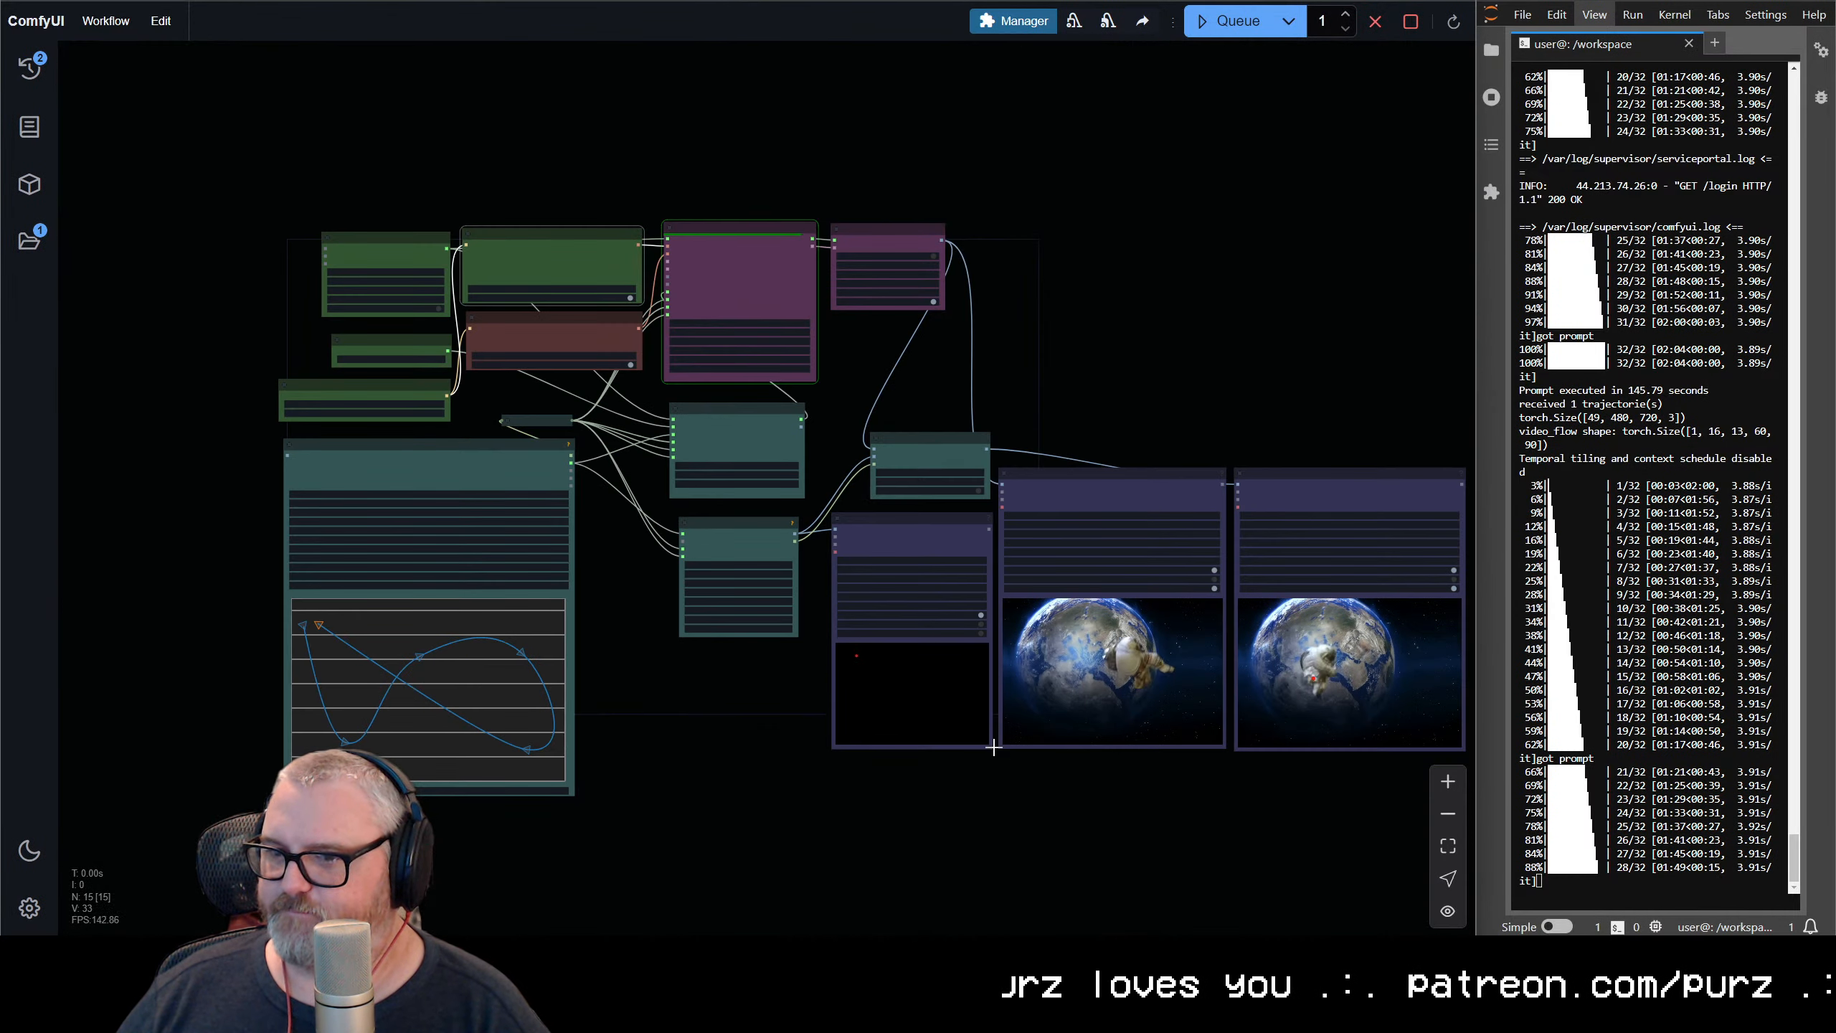
left_click_drag(994, 747, 876, 751)
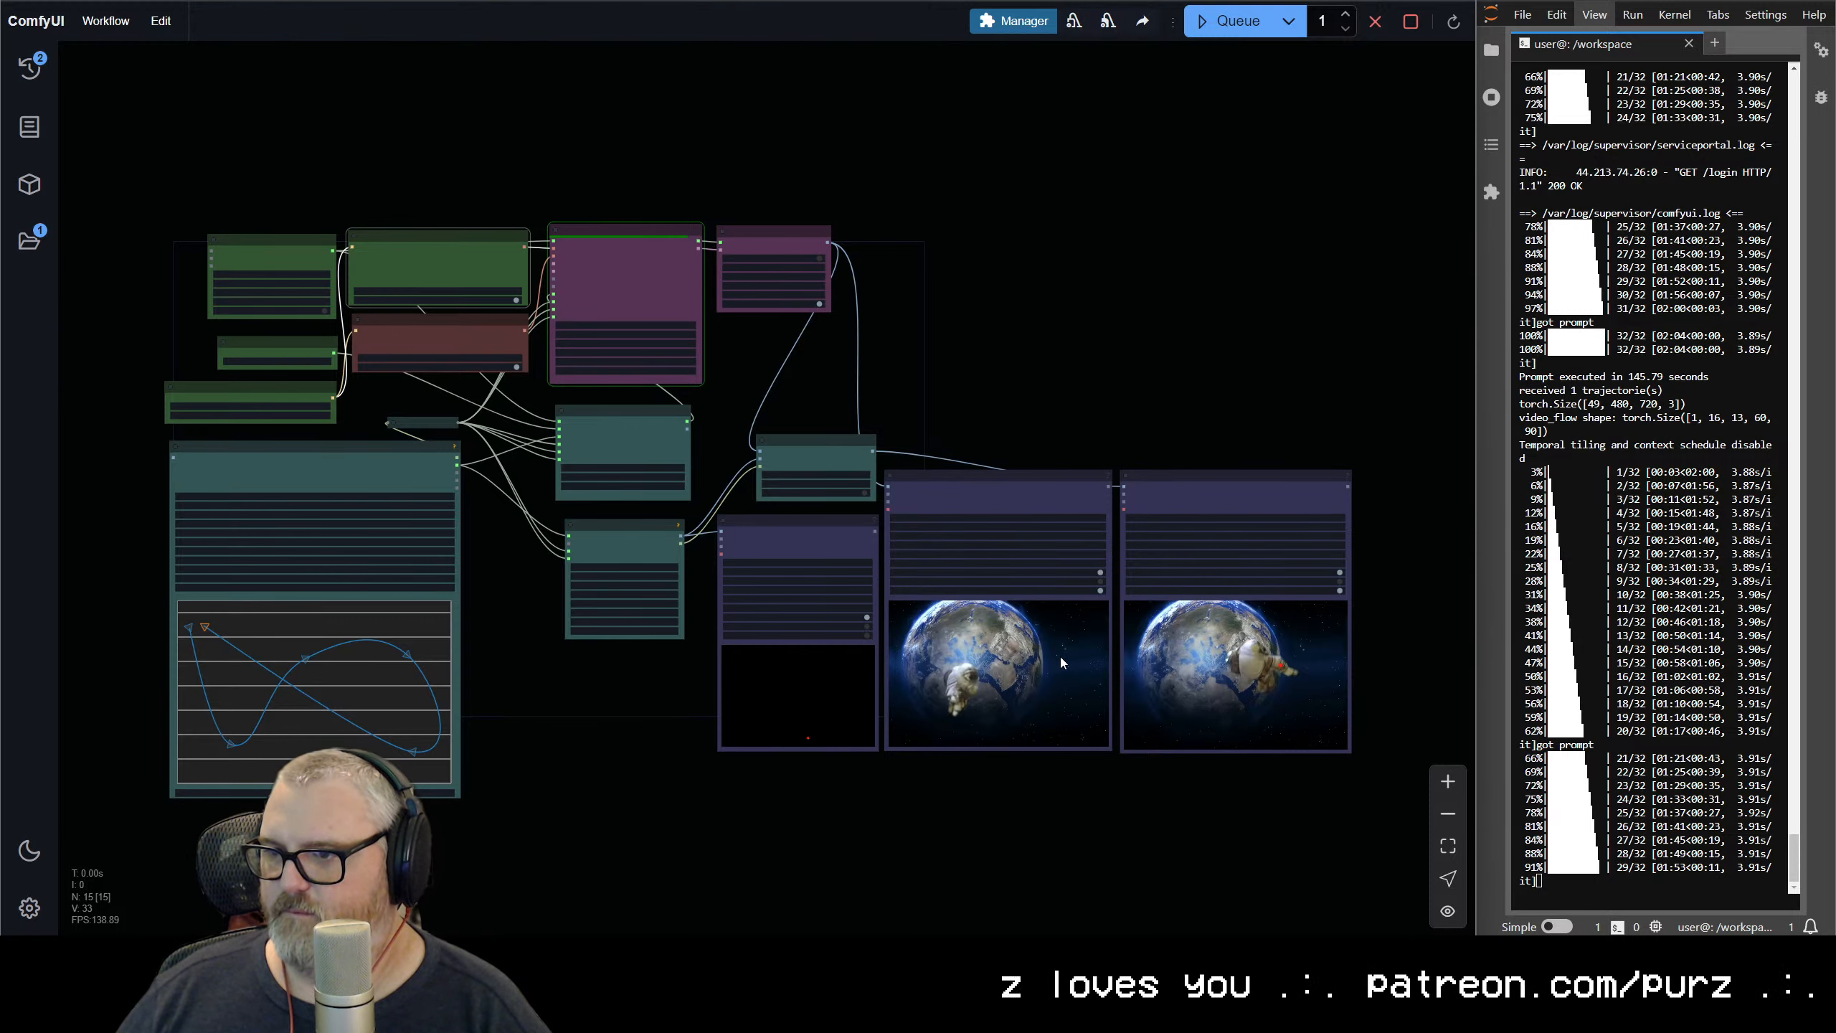
Compare the two roller coaster videos, checking the car's motion against the red dot in the overlay version
scroll(1060, 657, "up", 5)
left_click_drag(1000, 698, 961, 691)
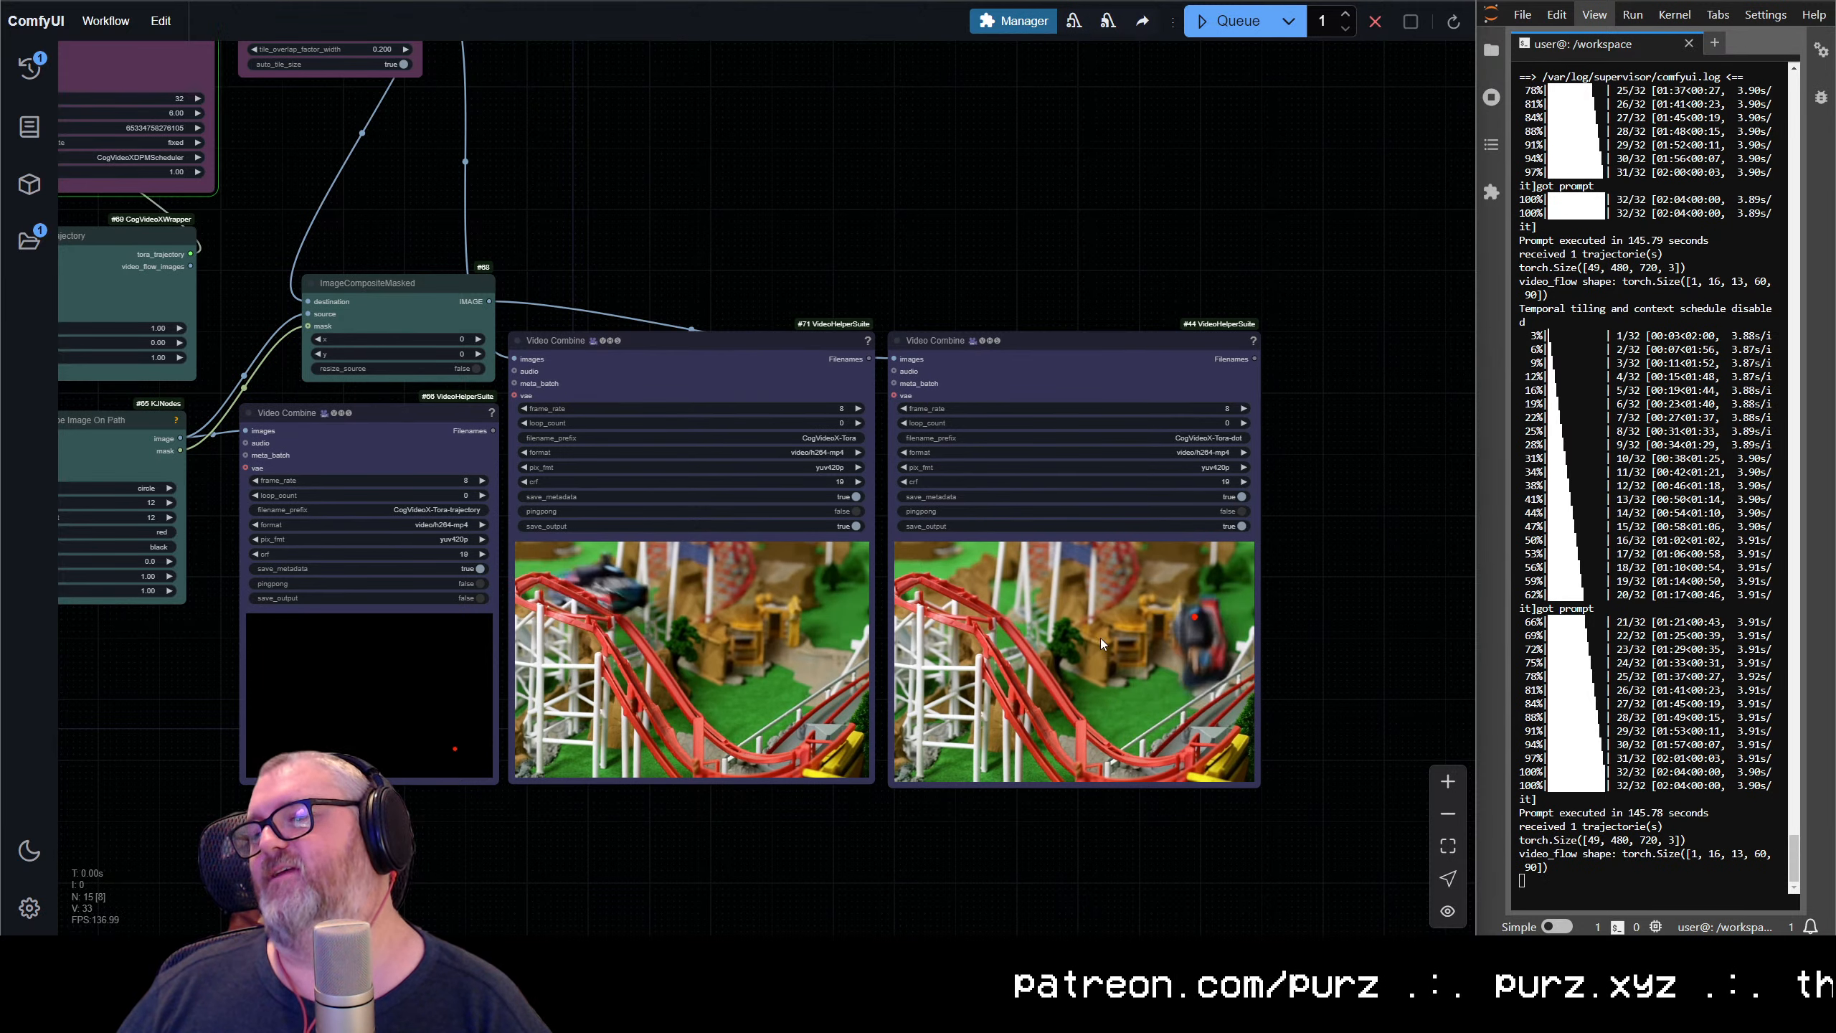
scroll(1100, 637, "up", 10)
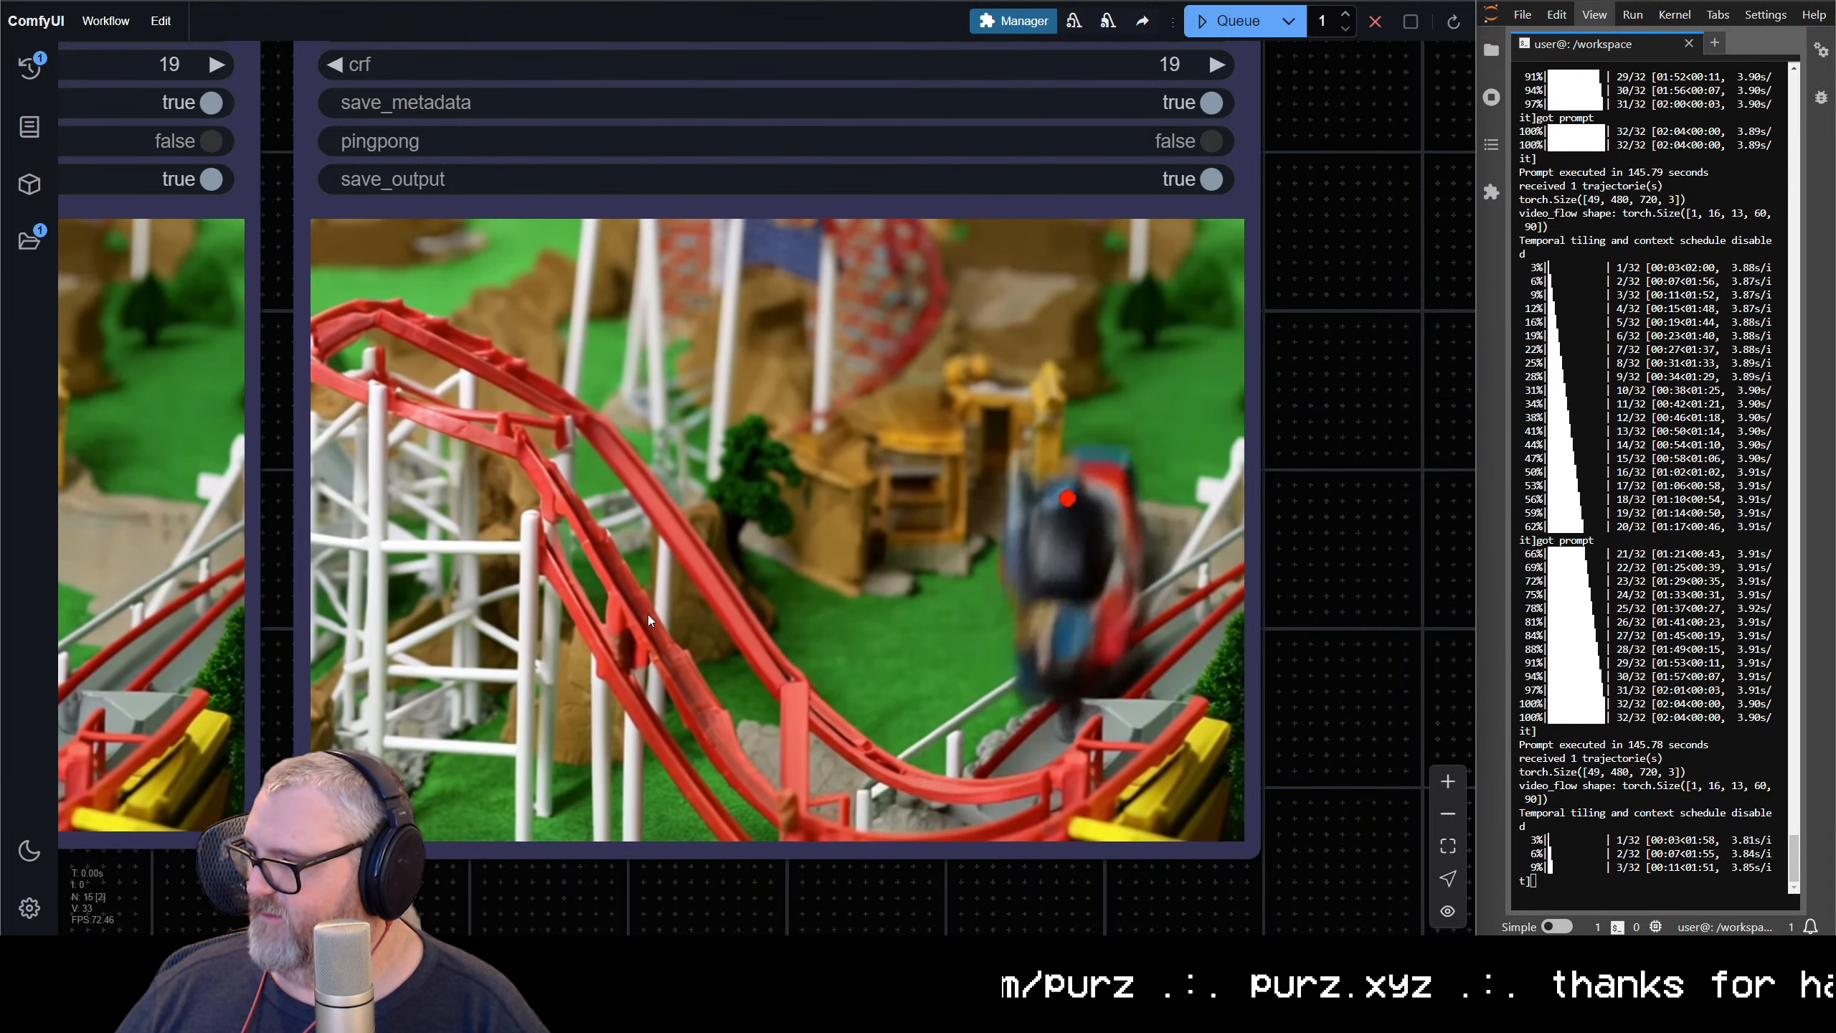
Move the Spline Editor curve's handle at the upper left to the upper middle of the grid, so the path no longer closes there
scroll(577, 620, "down", 8)
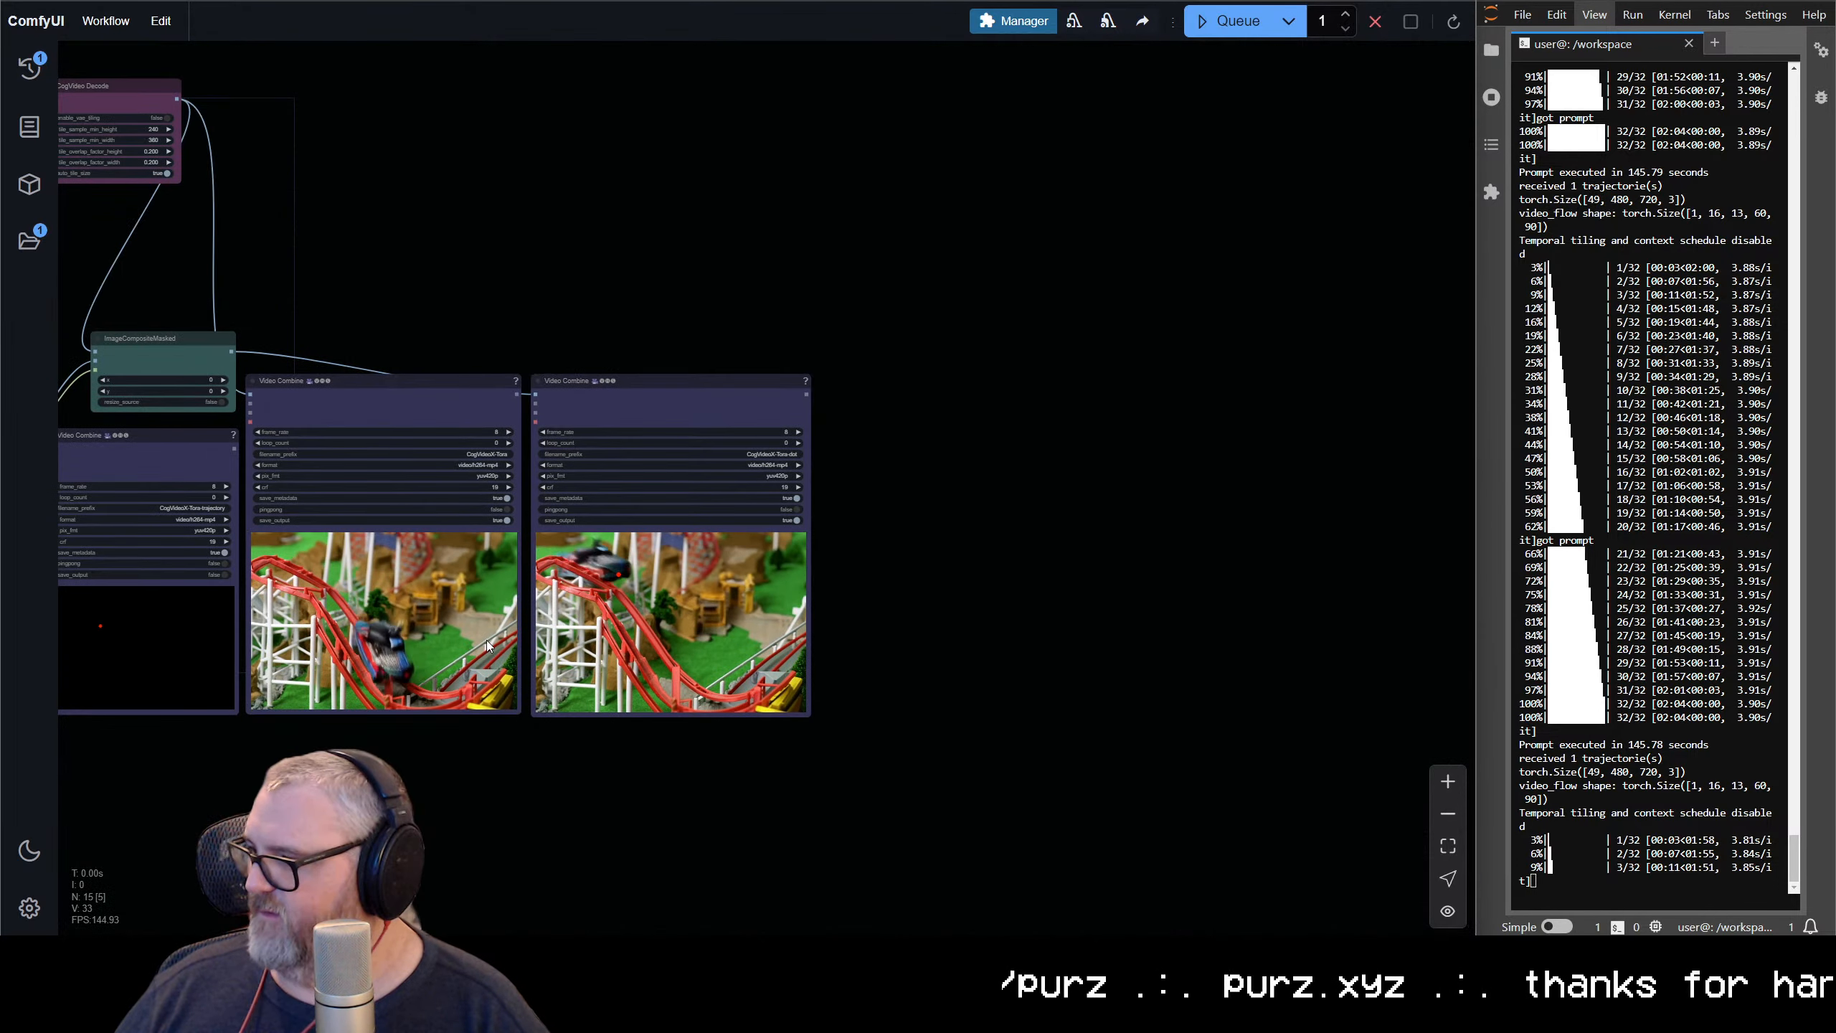
left_click_drag(488, 646, 1043, 599)
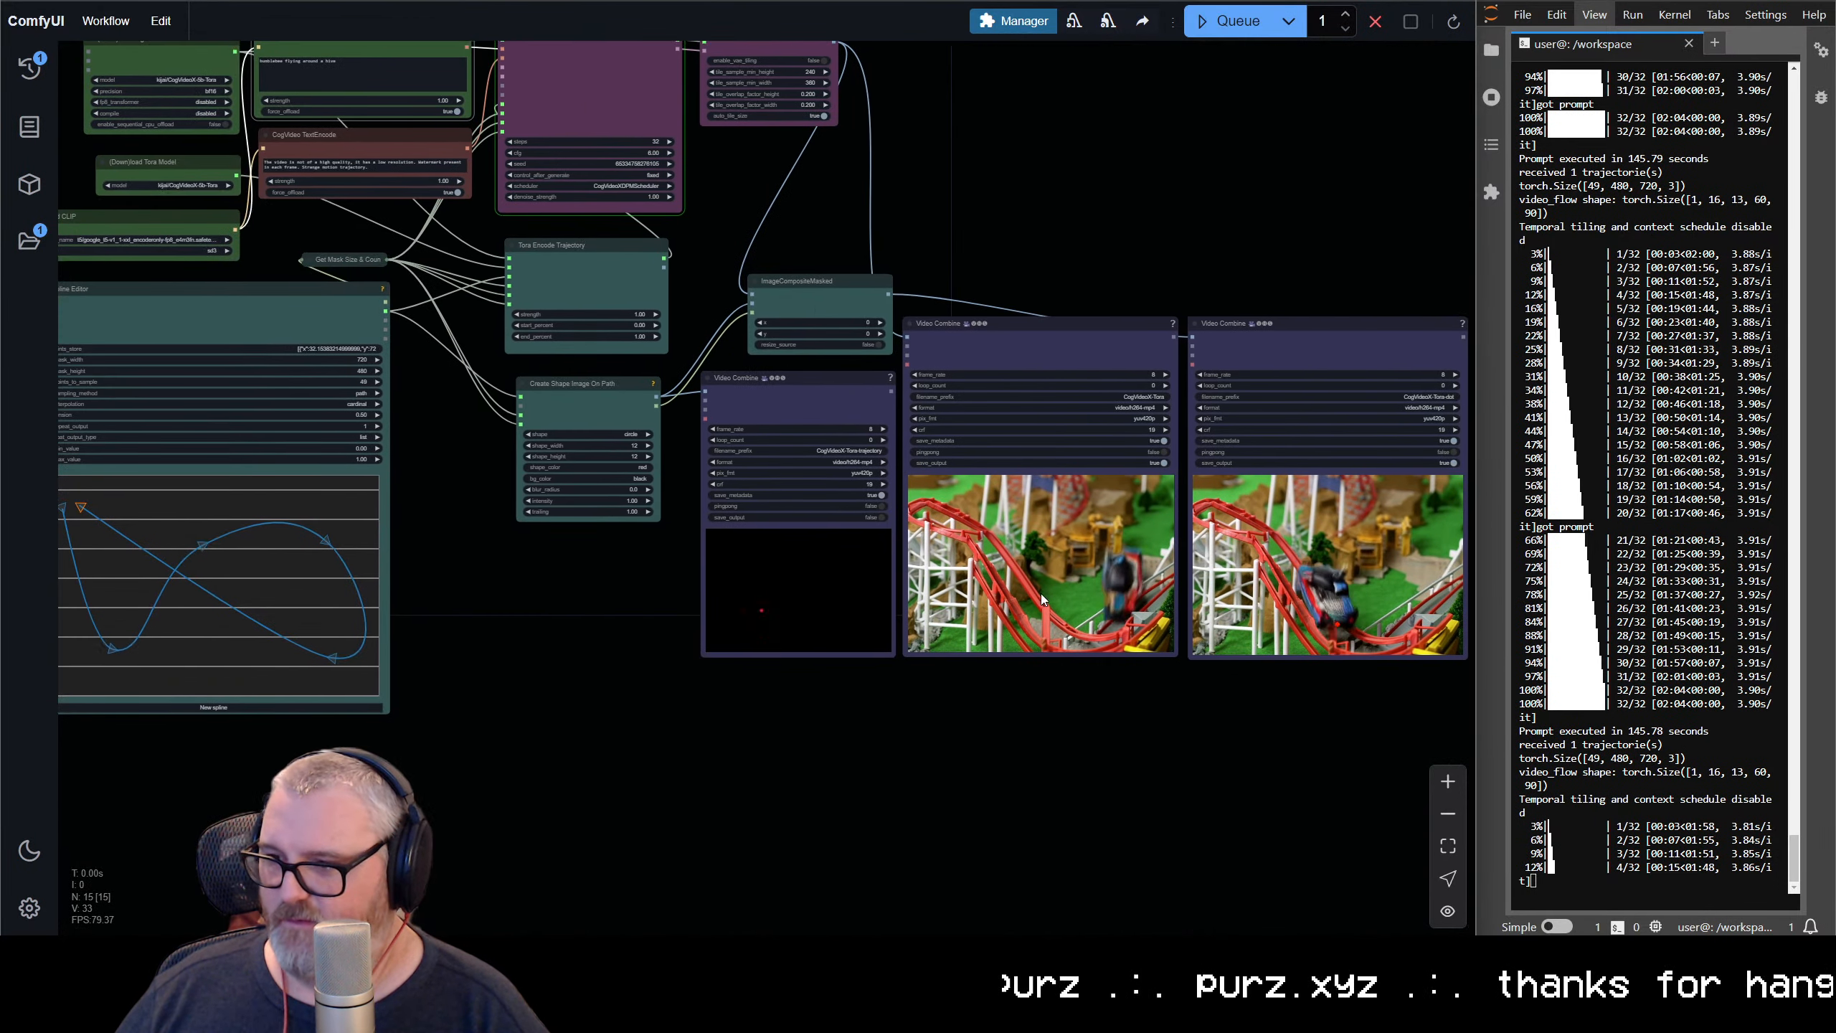
left_click_drag(418, 582, 548, 676)
left_click_drag(674, 681, 517, 707)
scroll(927, 714, "up", 4)
scroll(895, 652, "down", 4)
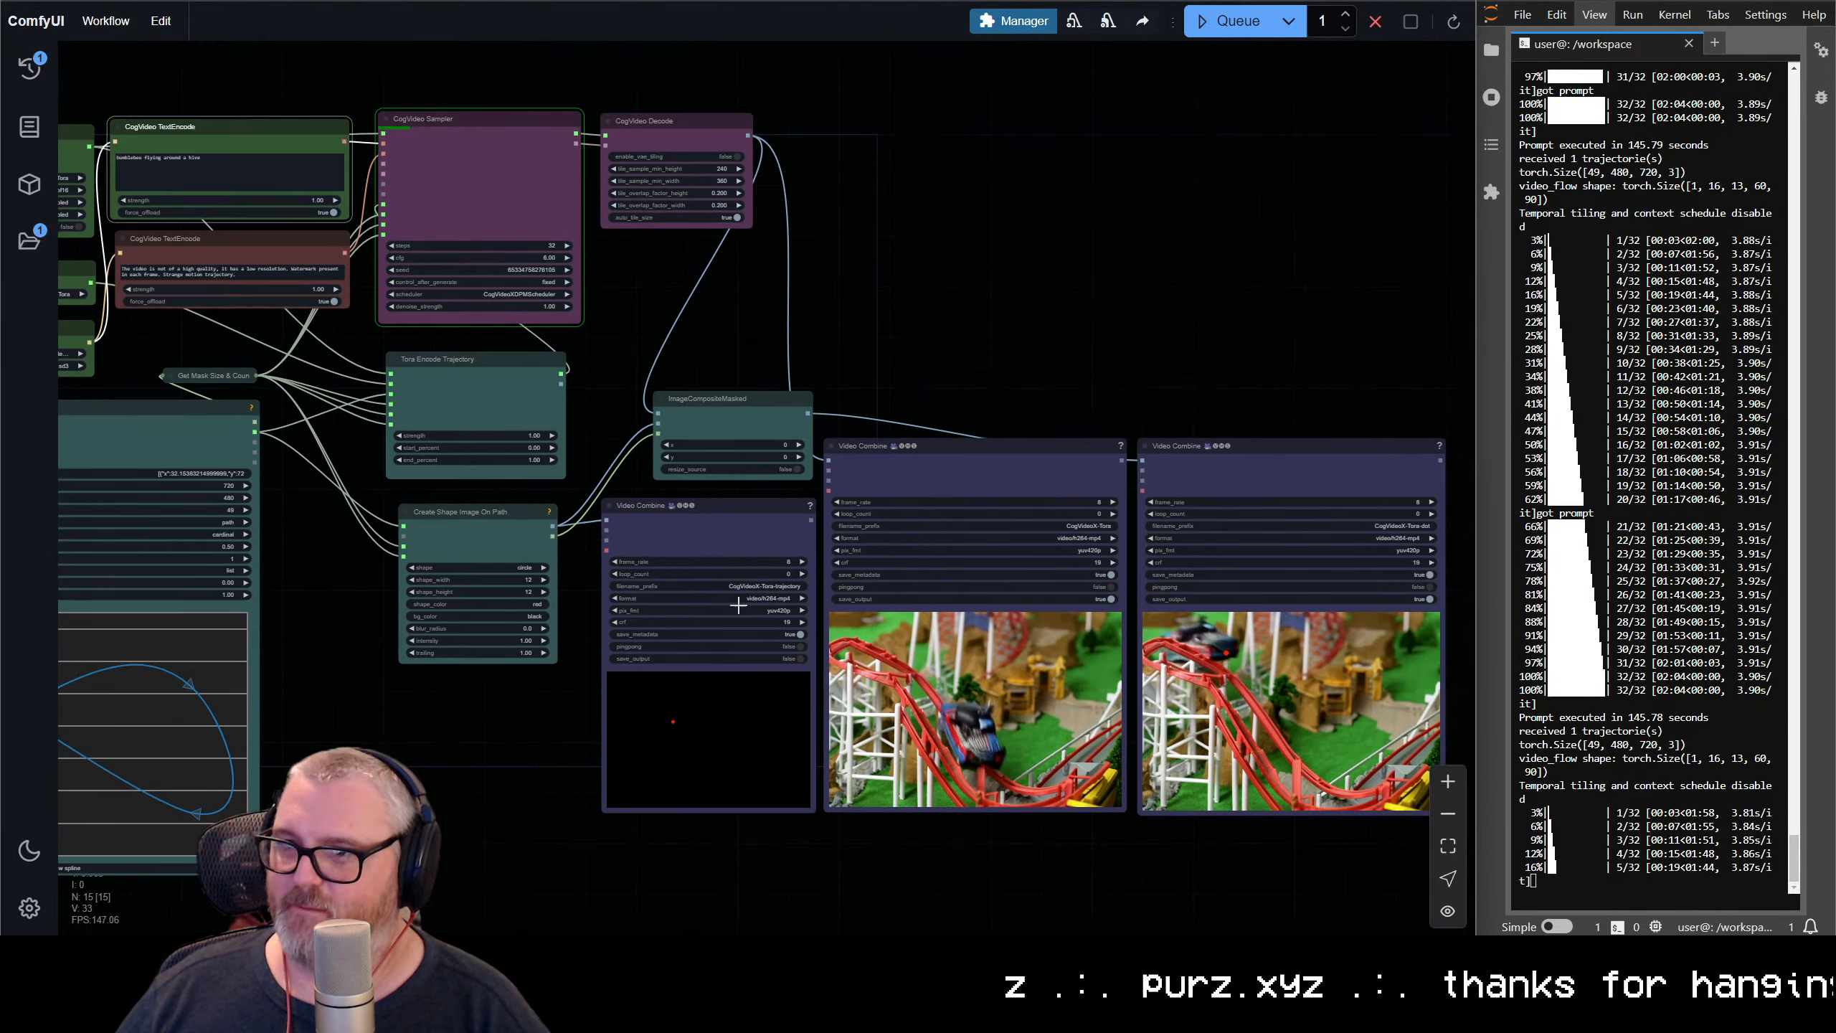
scroll(627, 456, "up", 5)
scroll(615, 528, "down", 4)
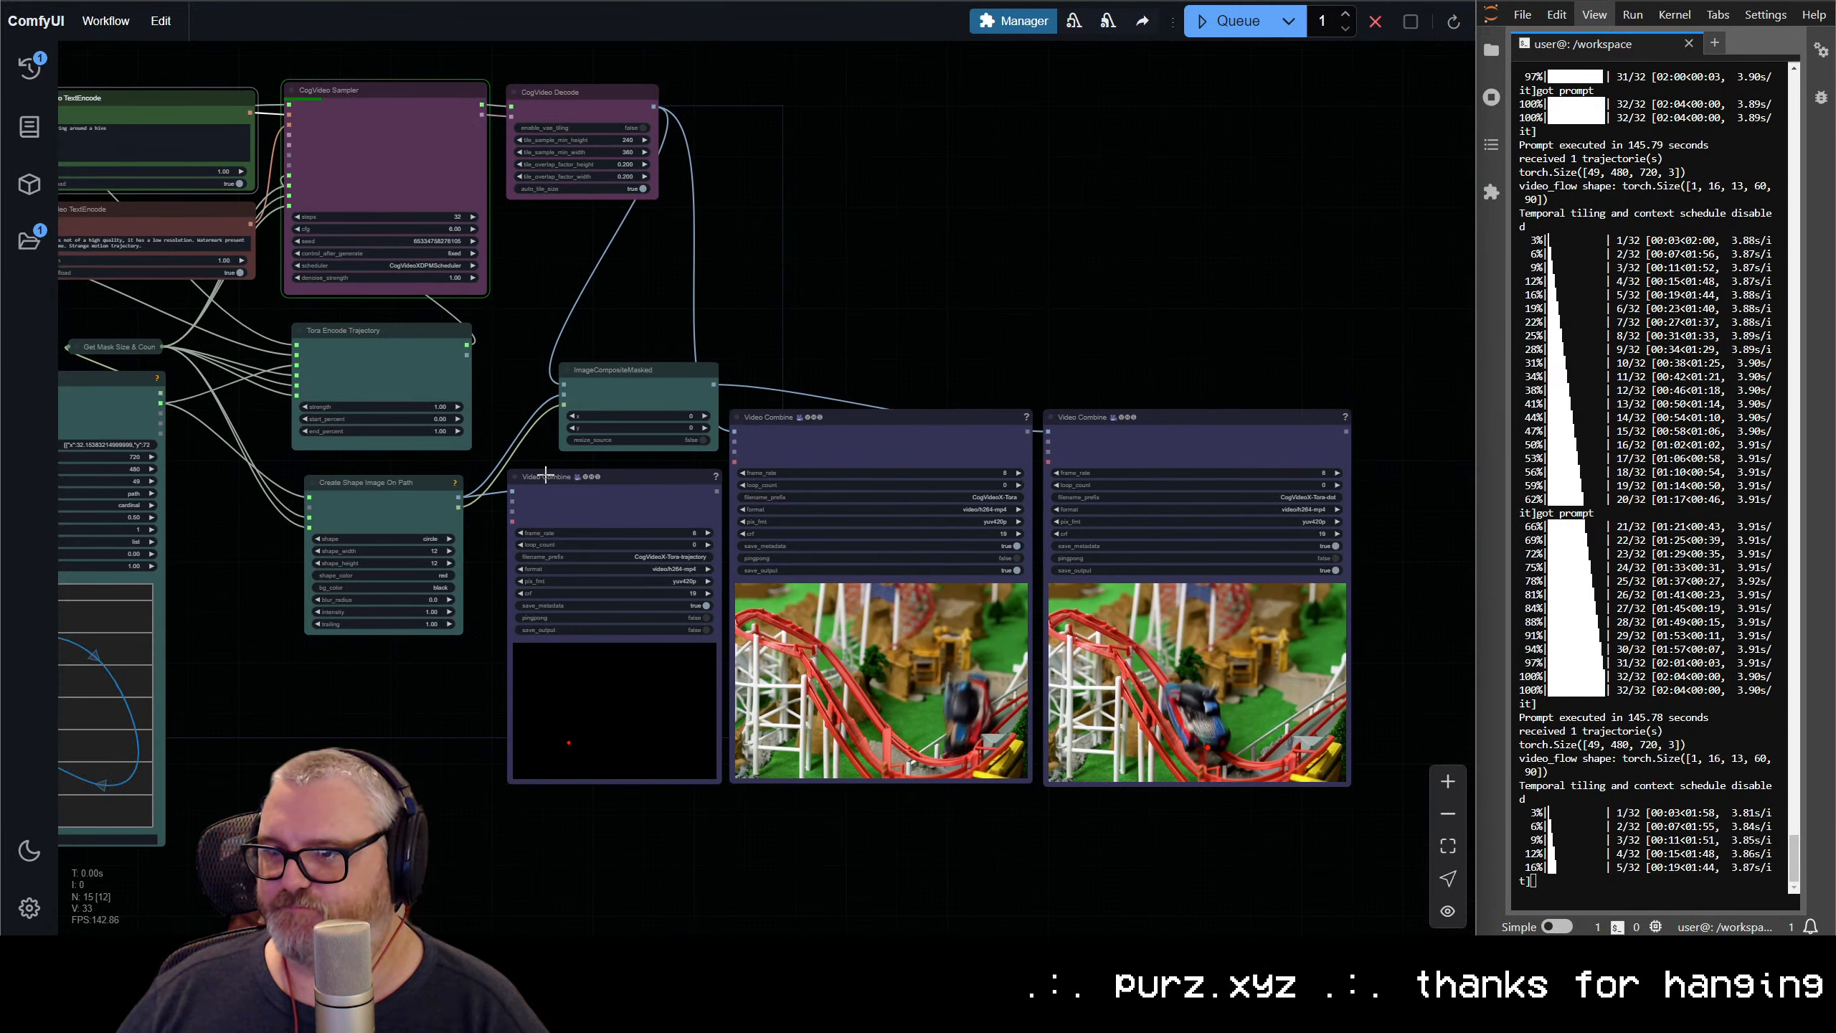
left_click_drag(160, 693, 674, 631)
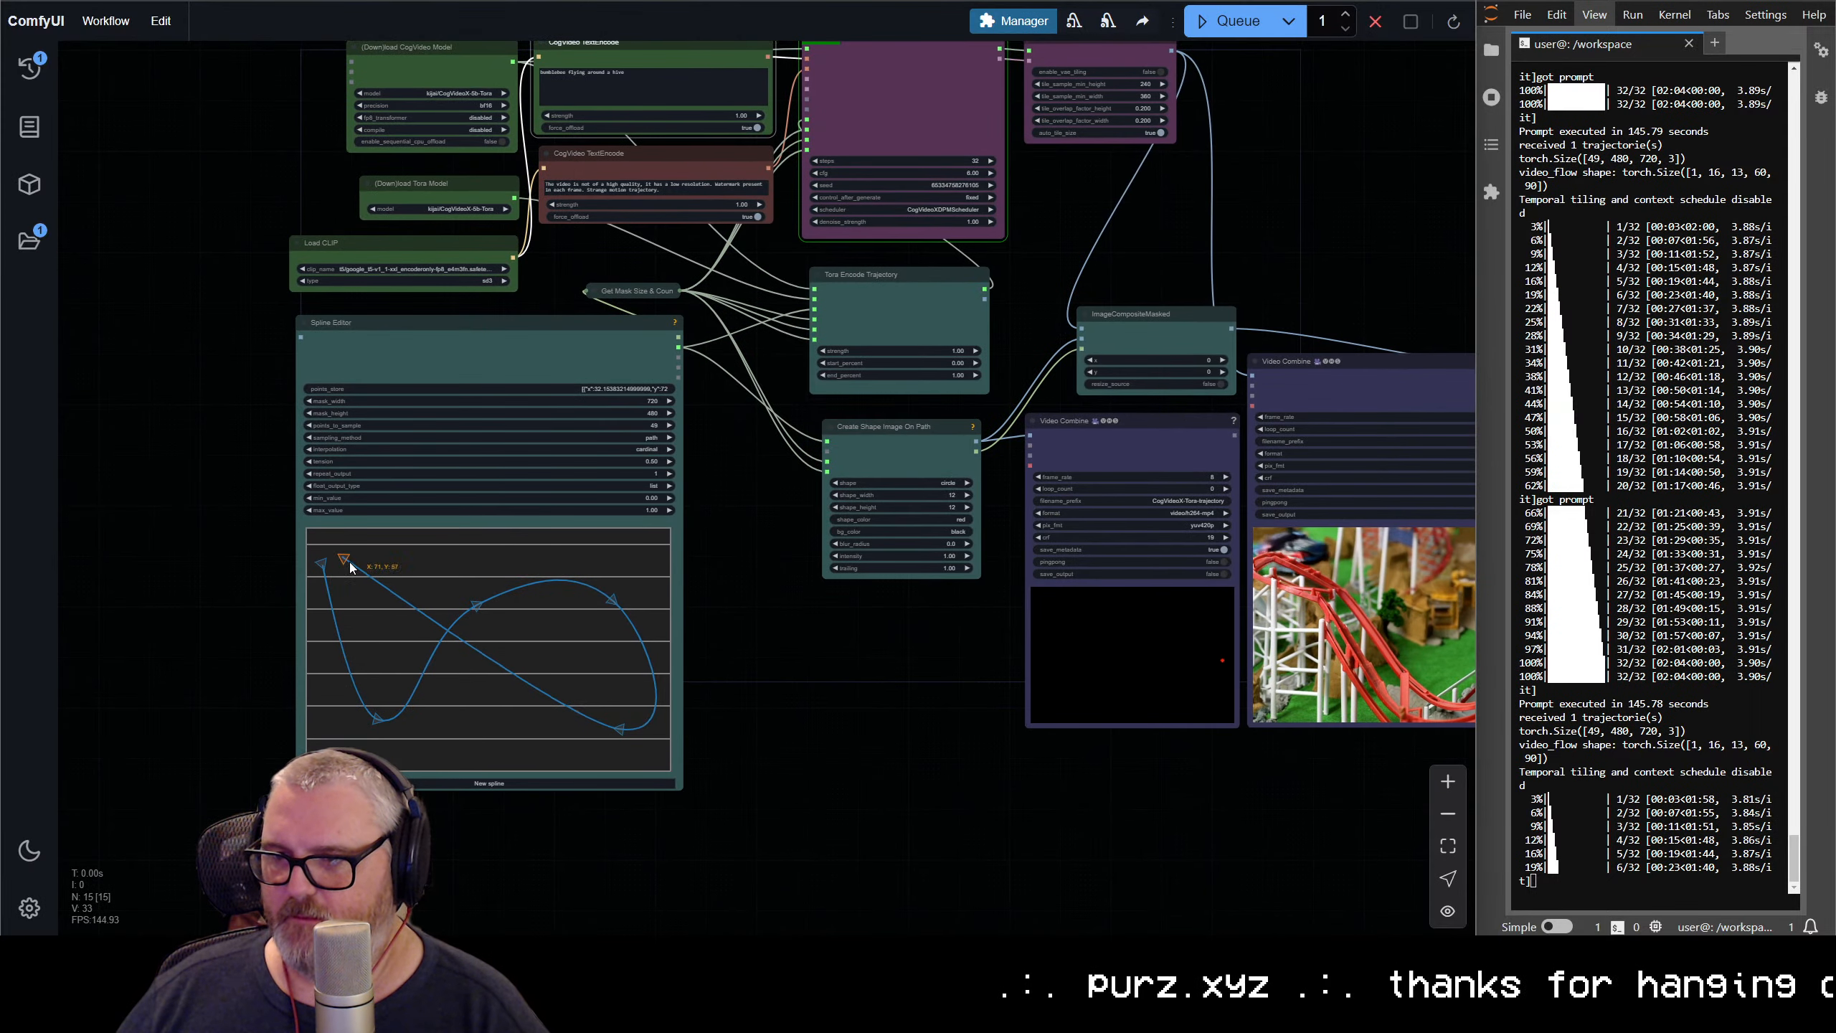
left_click_drag(350, 563, 533, 566)
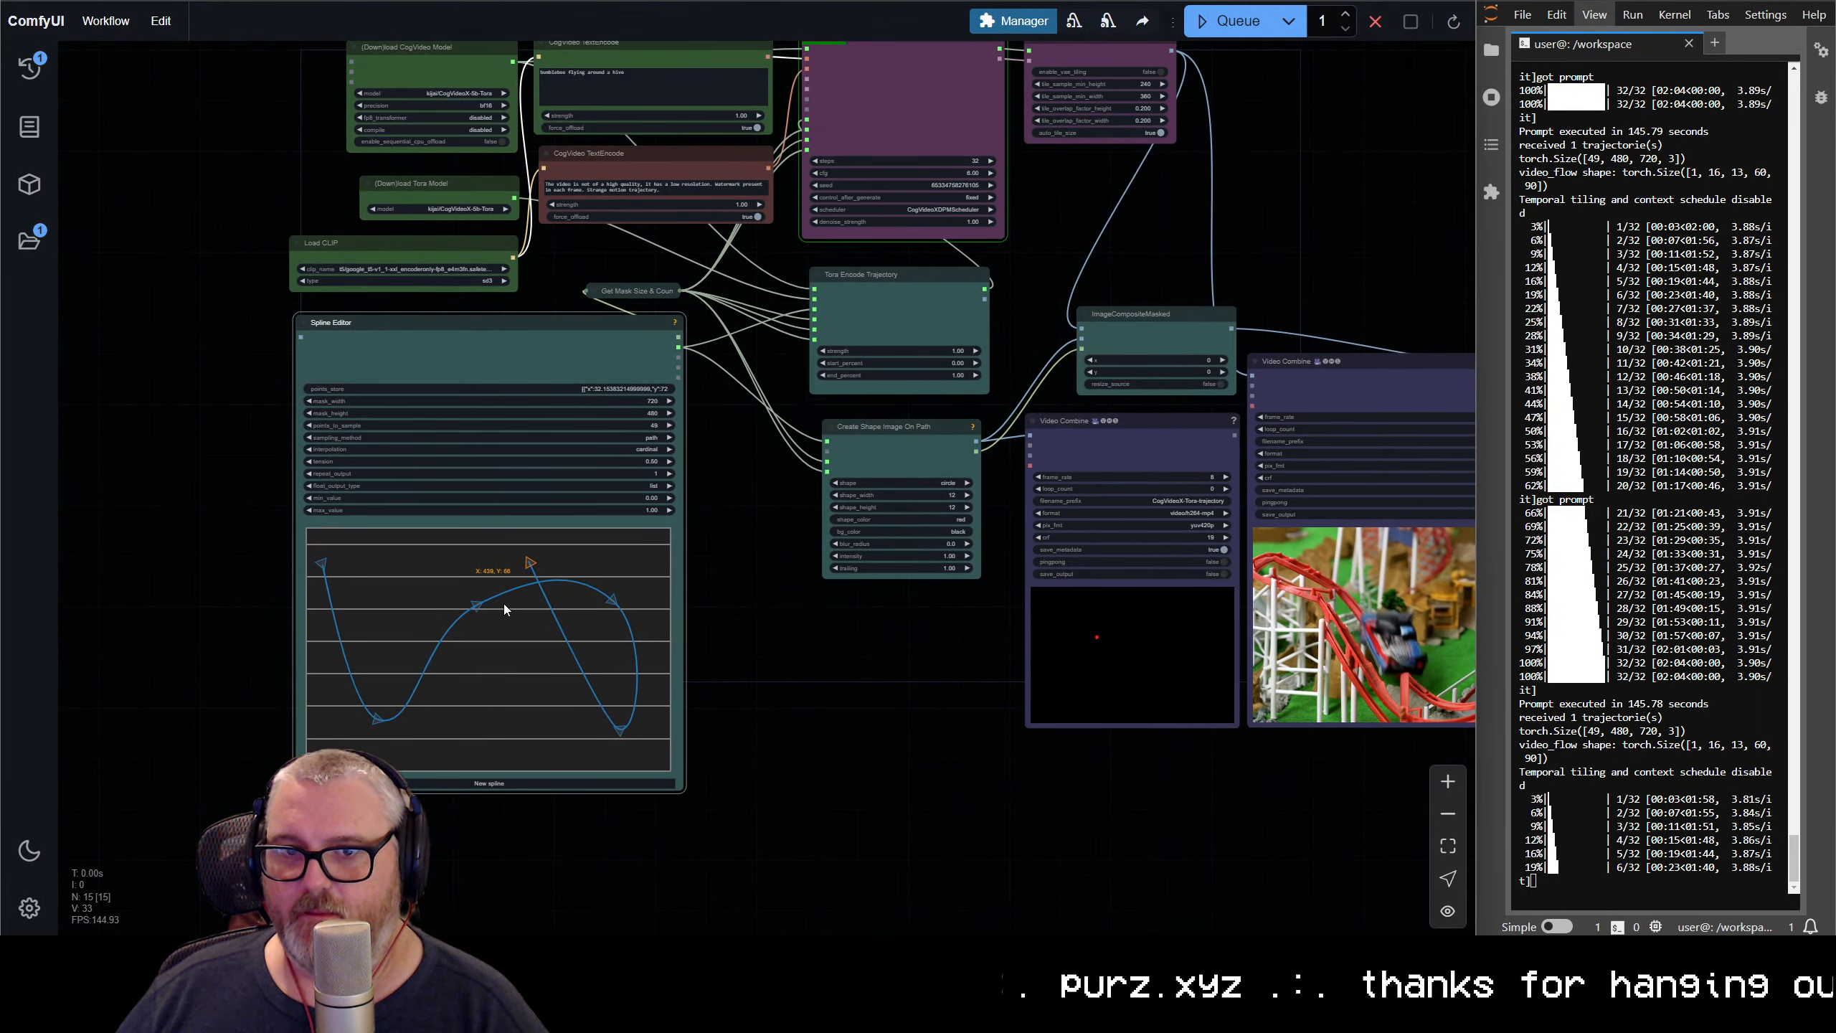
Examine the car's motion in the two roller coaster videos, including its position relative to the red dot
left_click_drag(1054, 684, 550, 757)
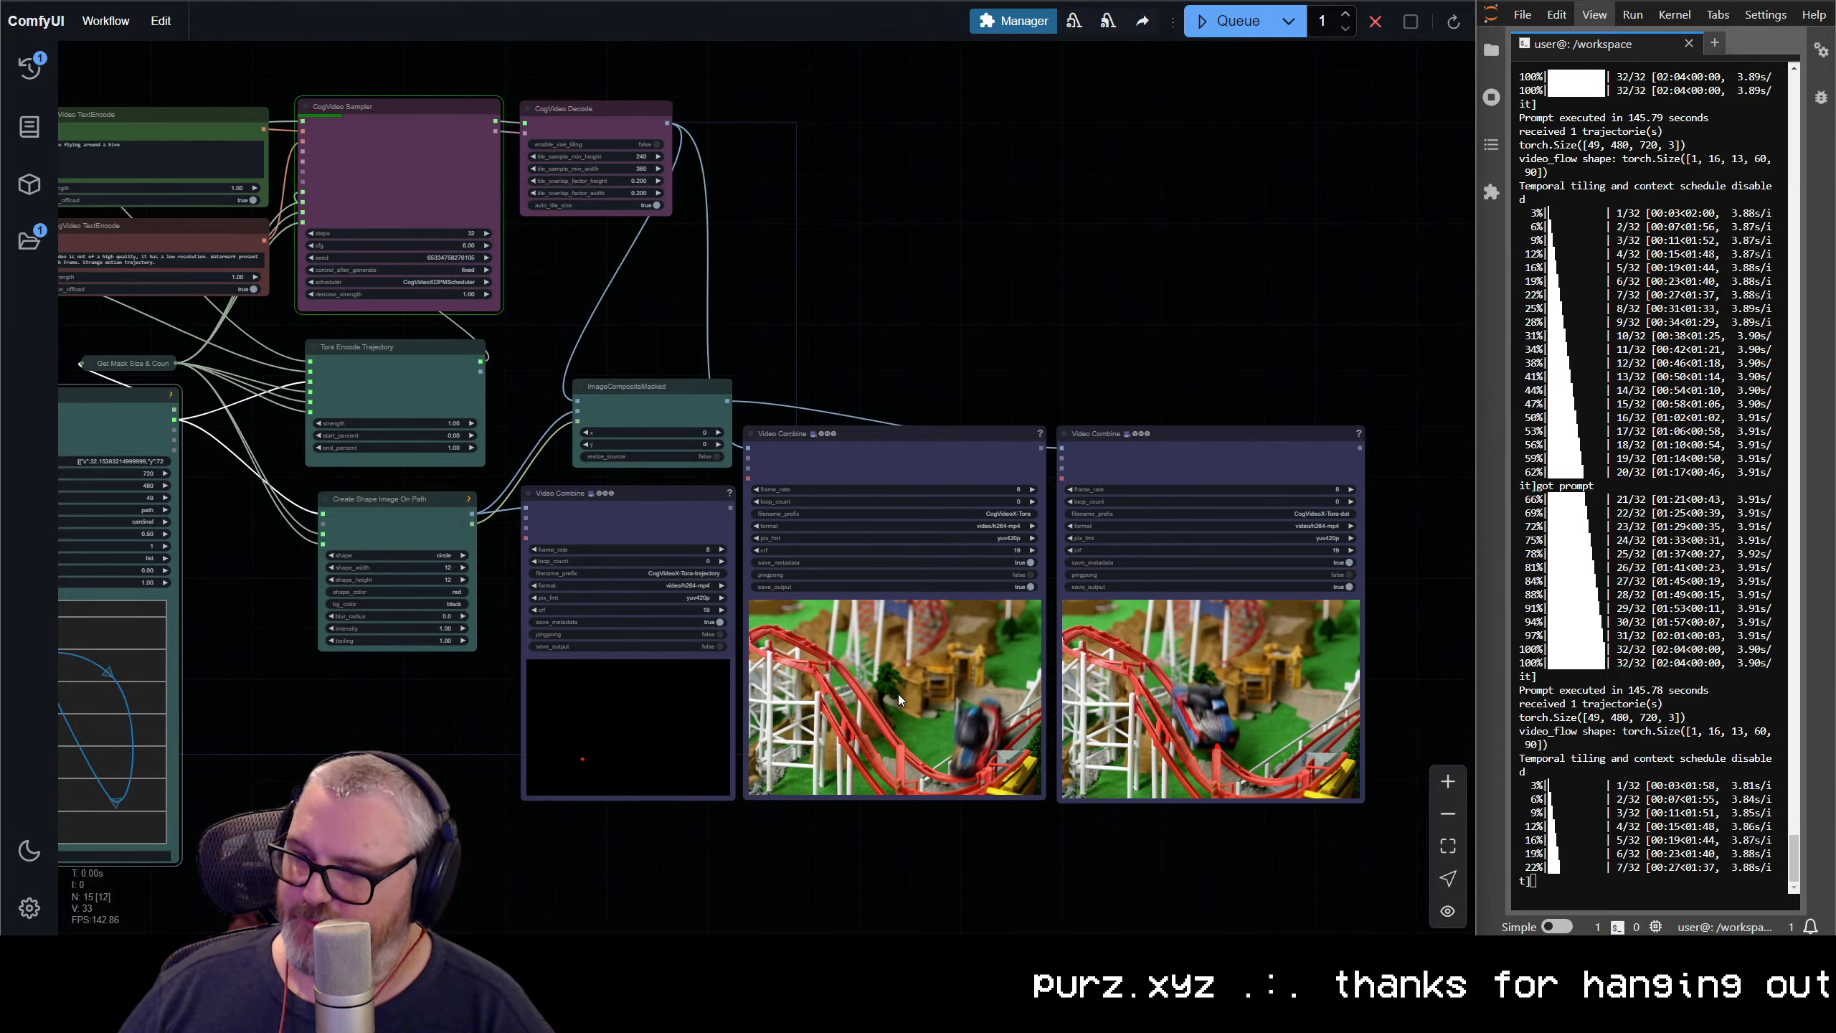
scroll(1262, 732, "up", 5)
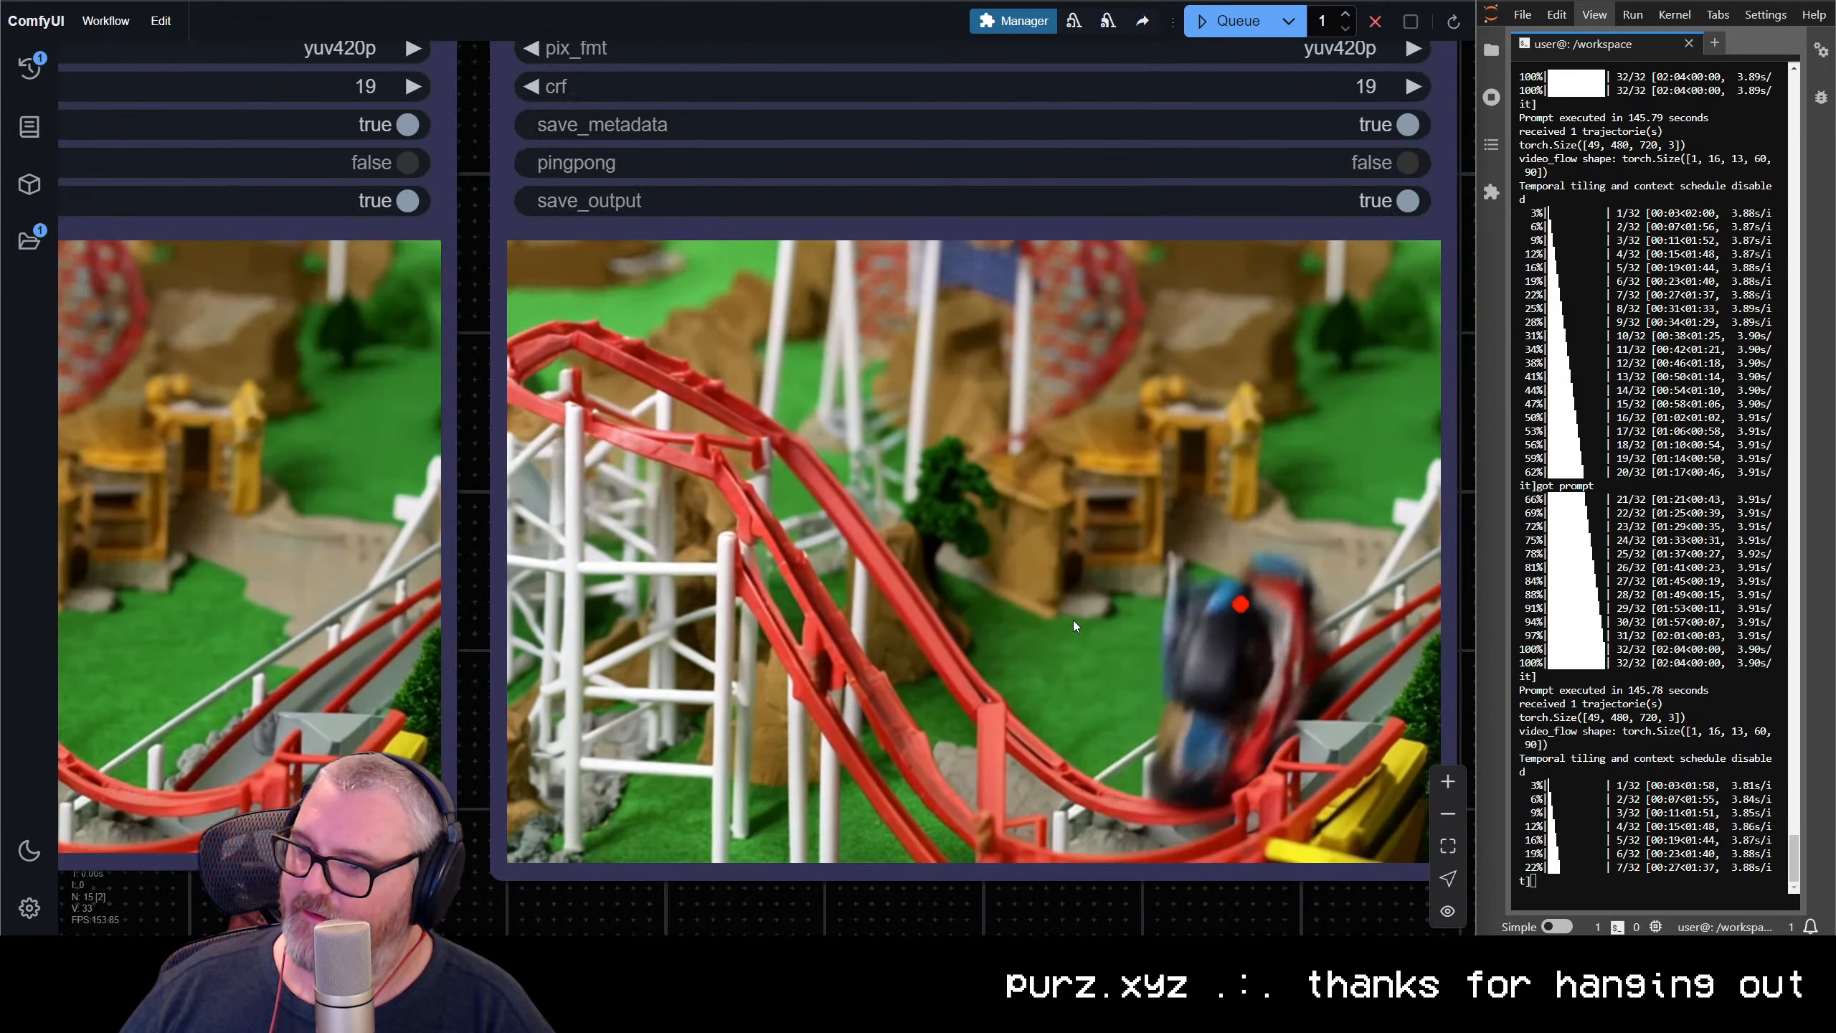
scroll(998, 622, "right", 2)
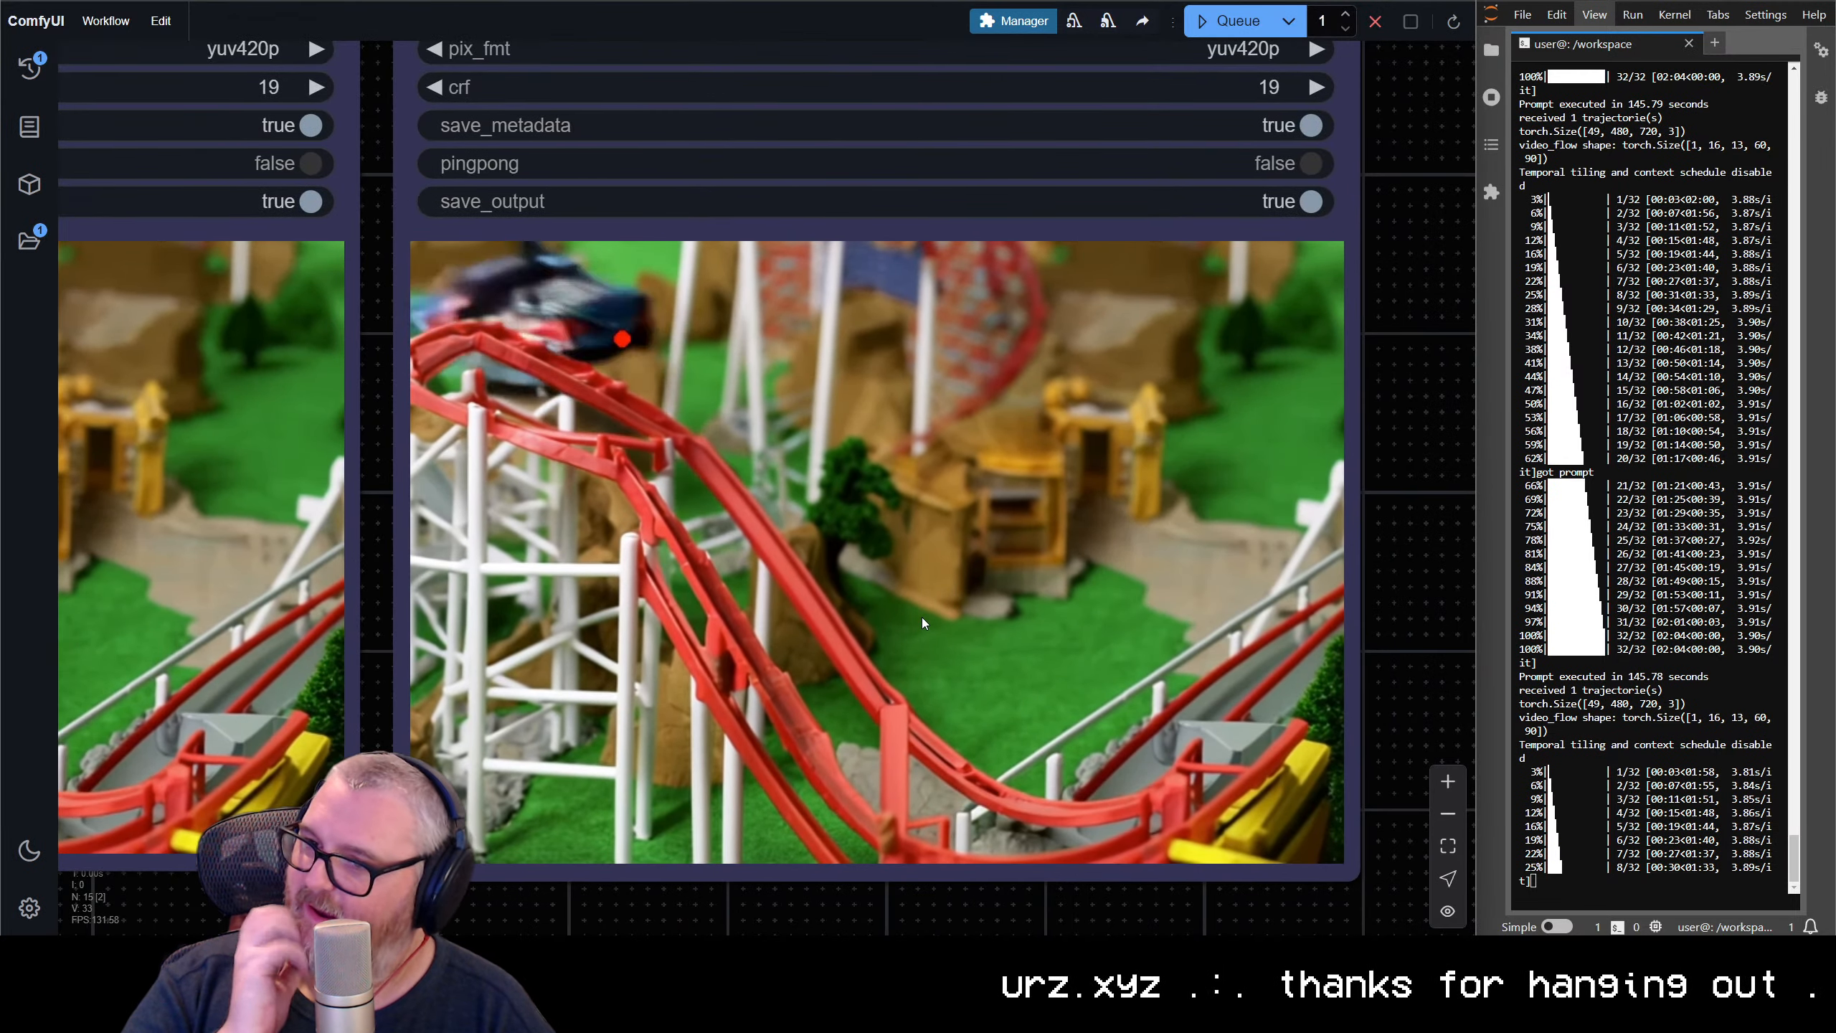
scroll(950, 781, "down", 5)
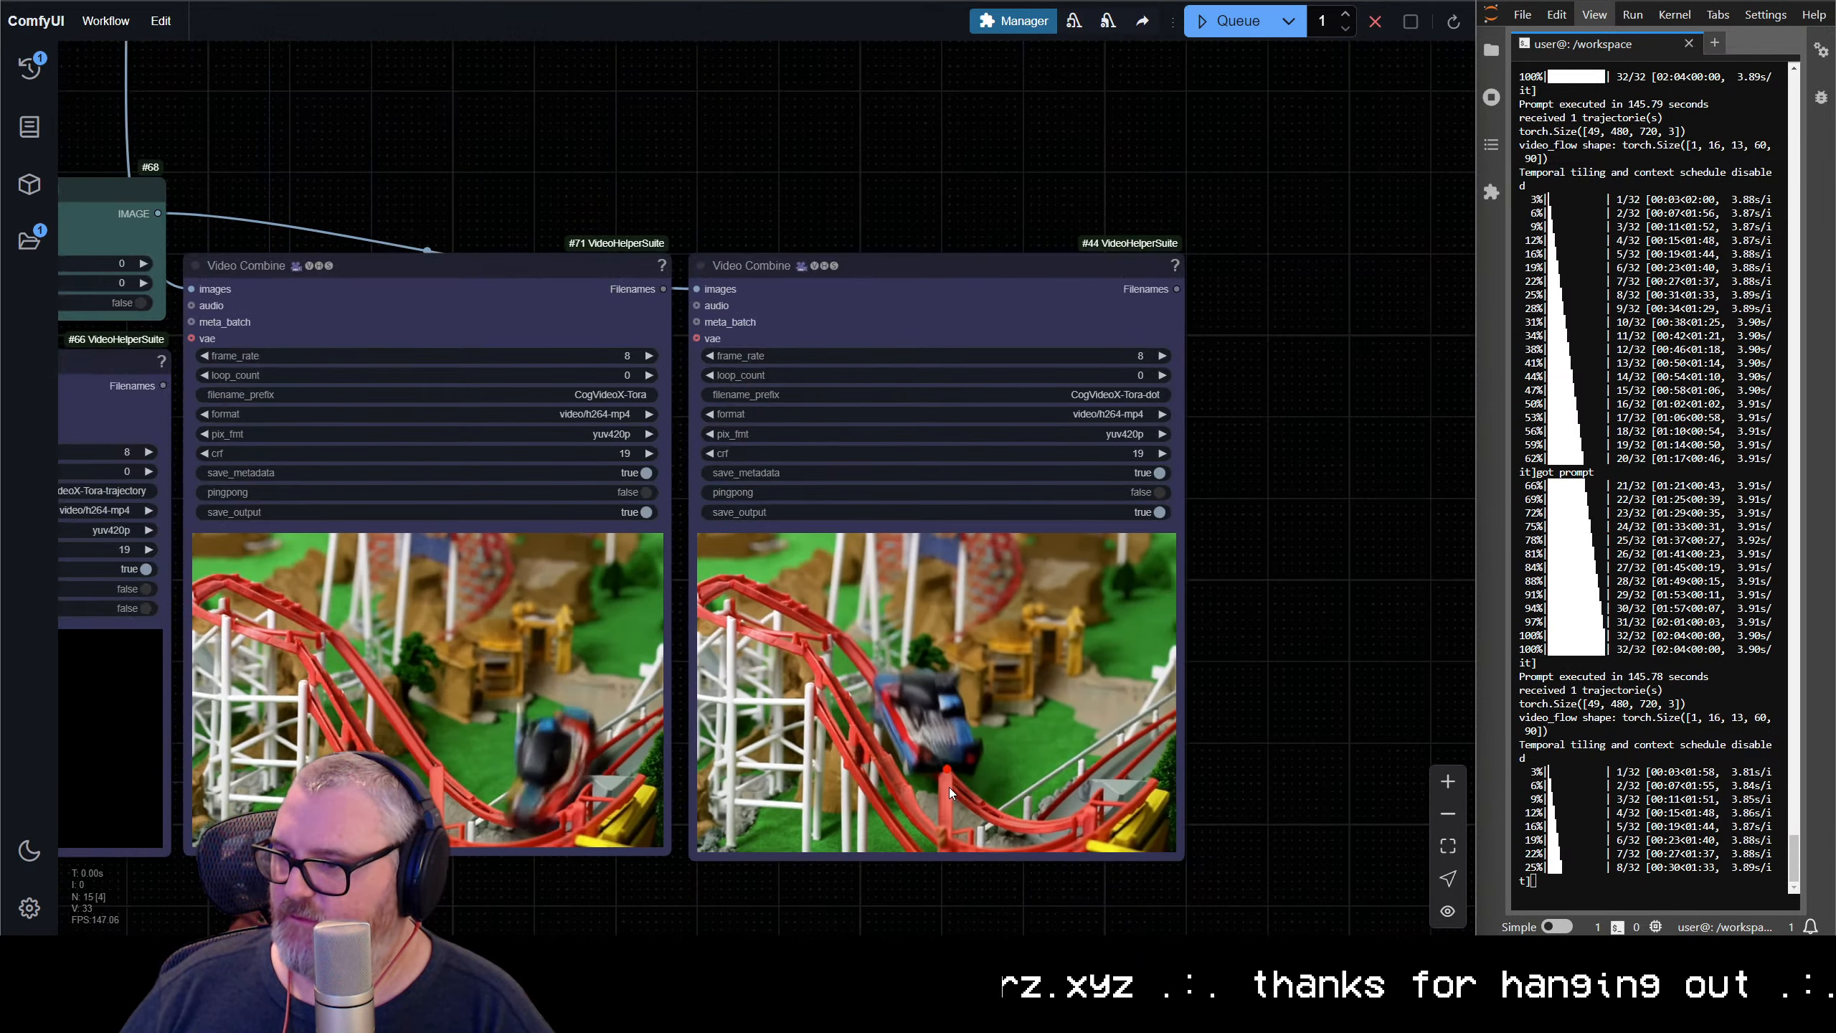
left_click_drag(810, 444, 734, 389)
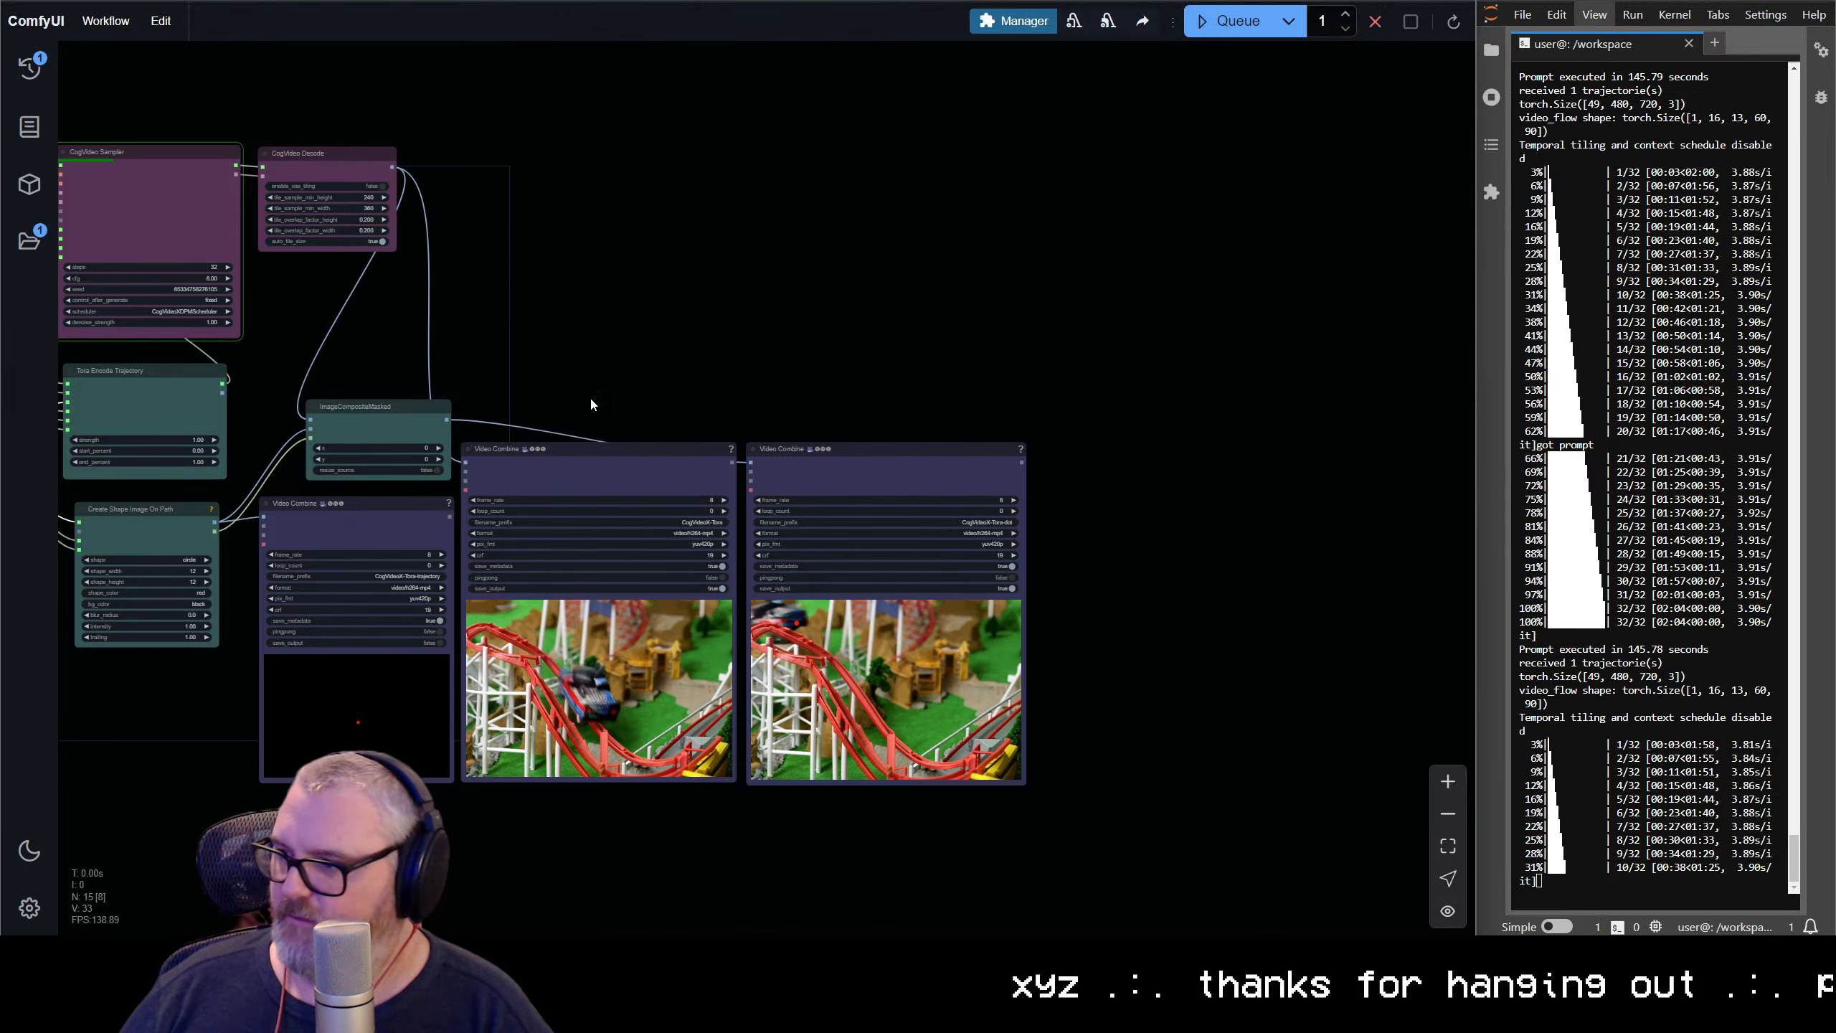
left_click_drag(590, 397, 948, 327)
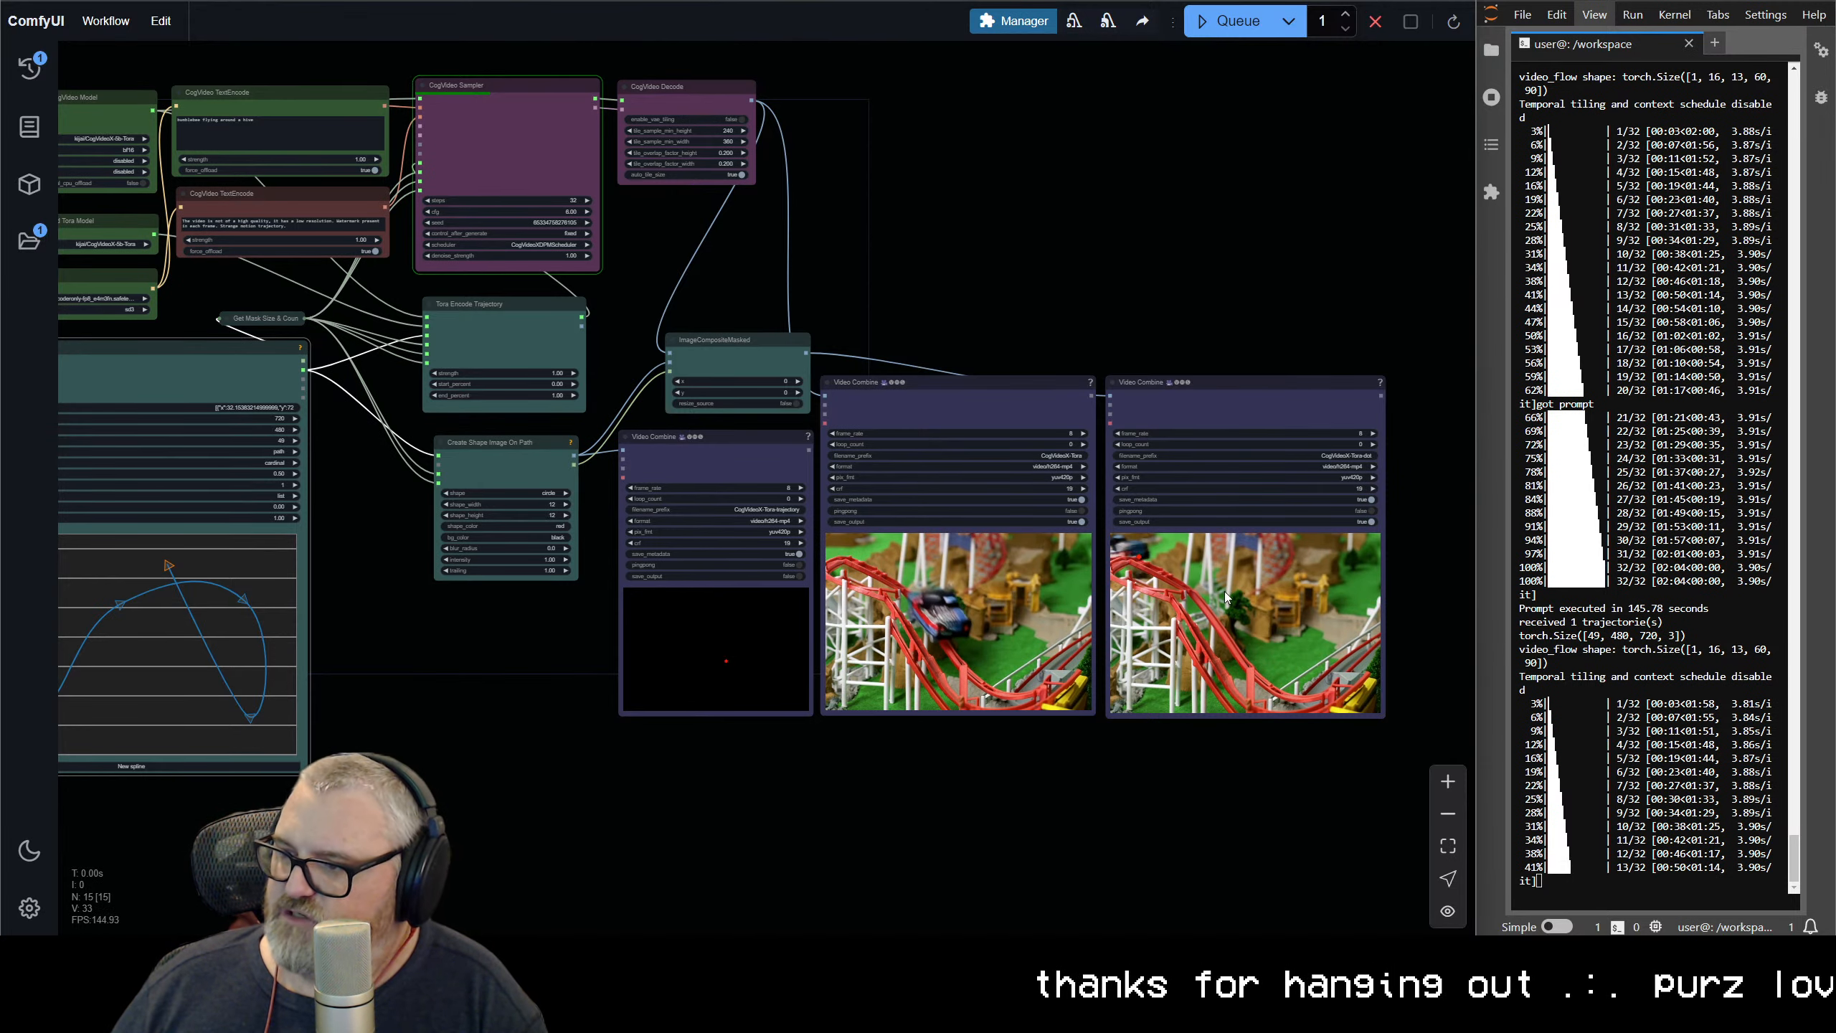
scroll(1226, 598, "up", 6)
scroll(1196, 554, "down", 2)
left_click_drag(1193, 554, 913, 646)
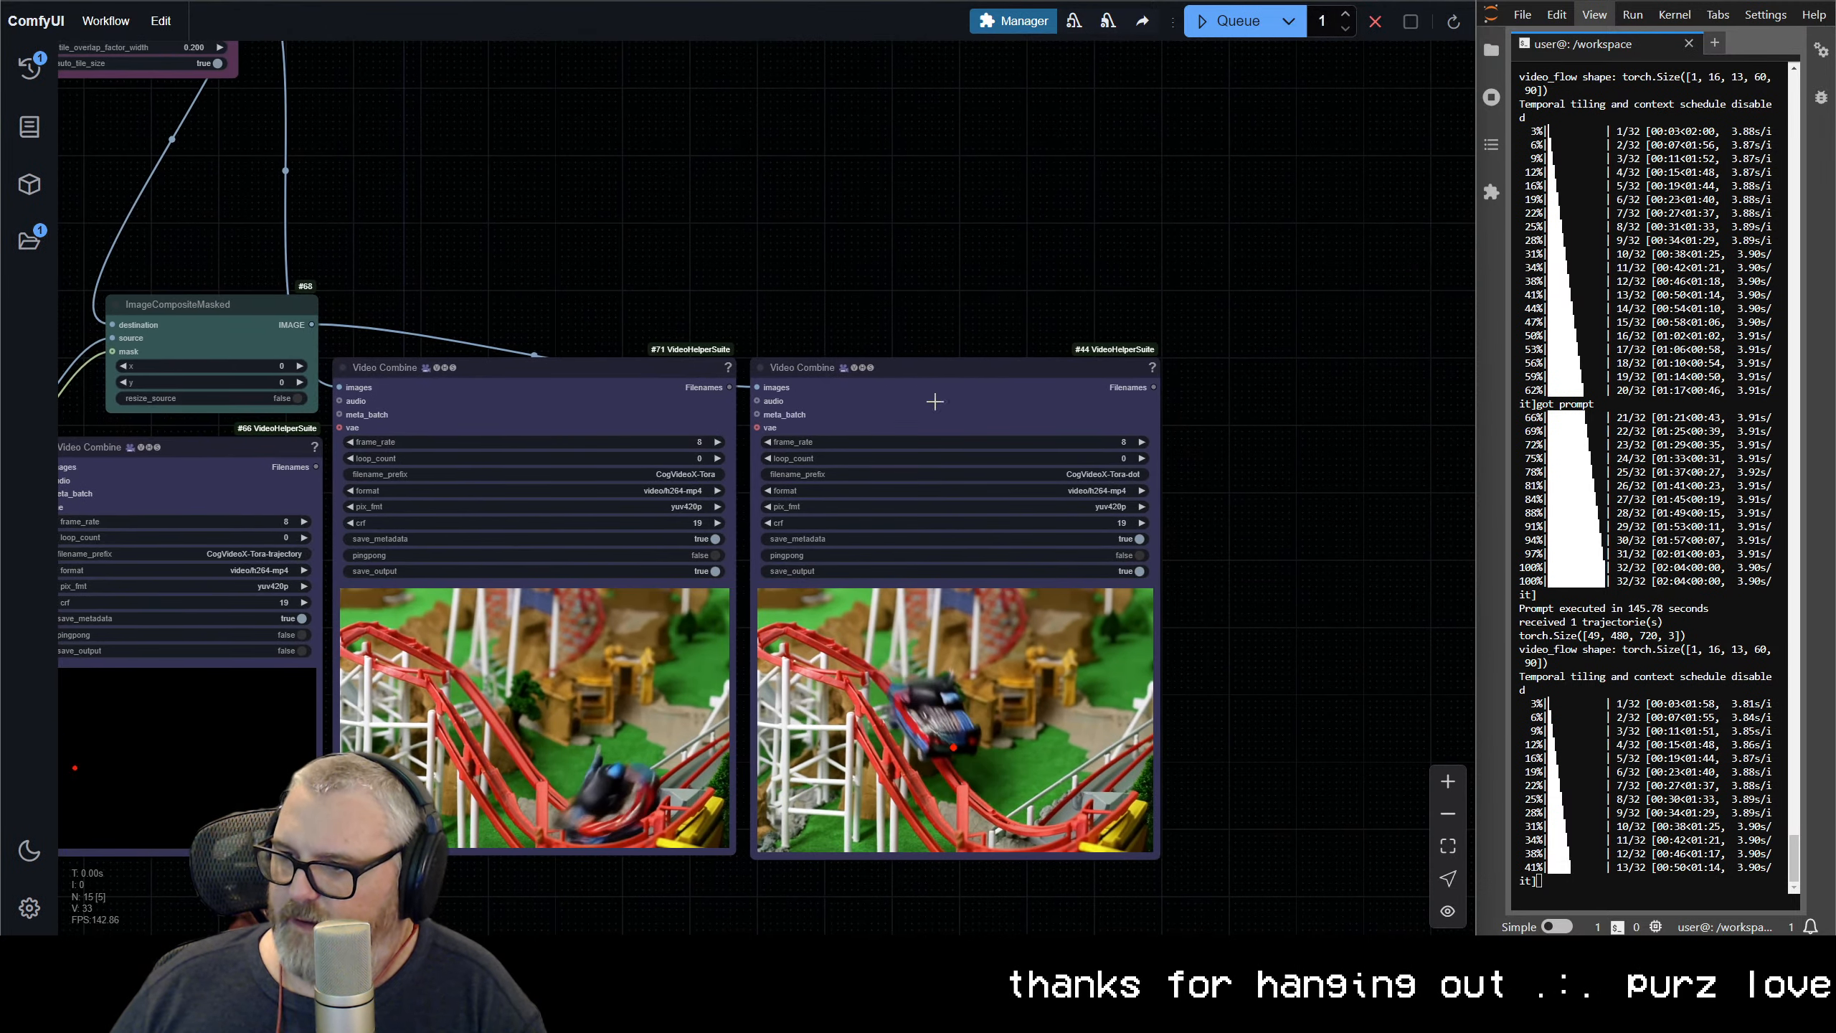
Add a Create Text Mask node from KJNodes and place it above the Video Combine nodes
double_click(841, 231)
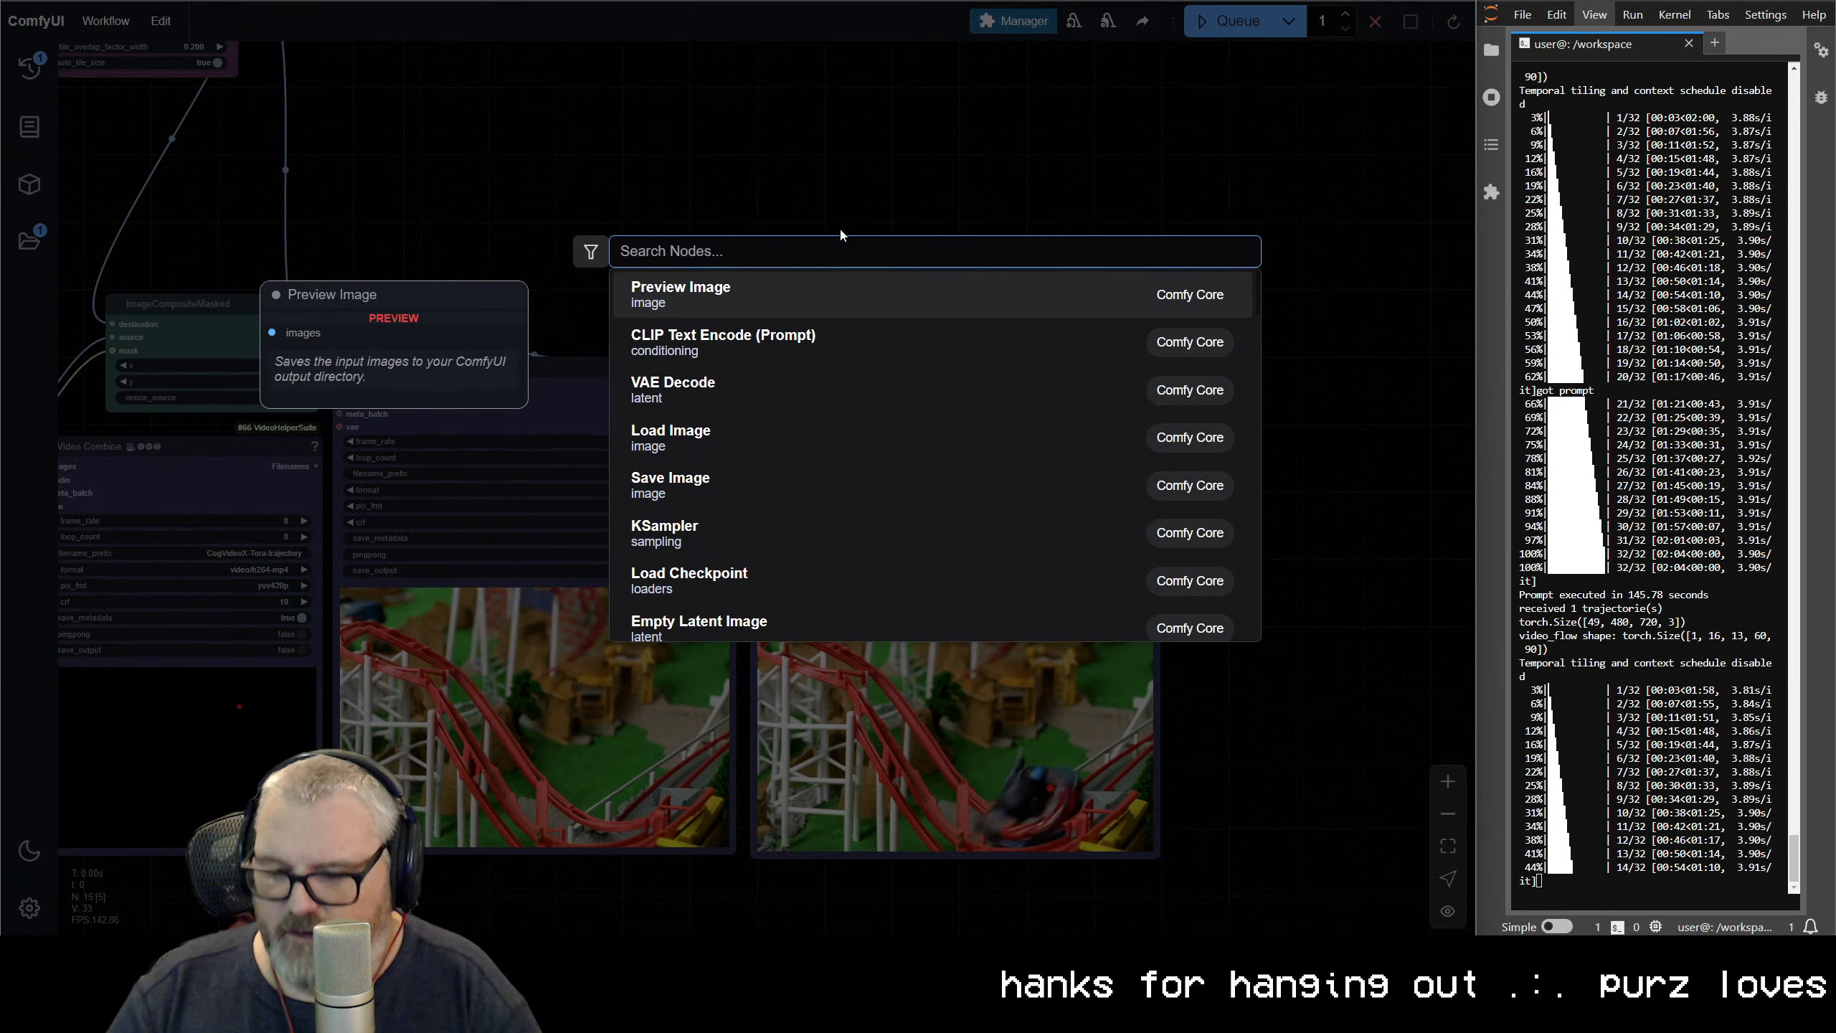
key("Escape")
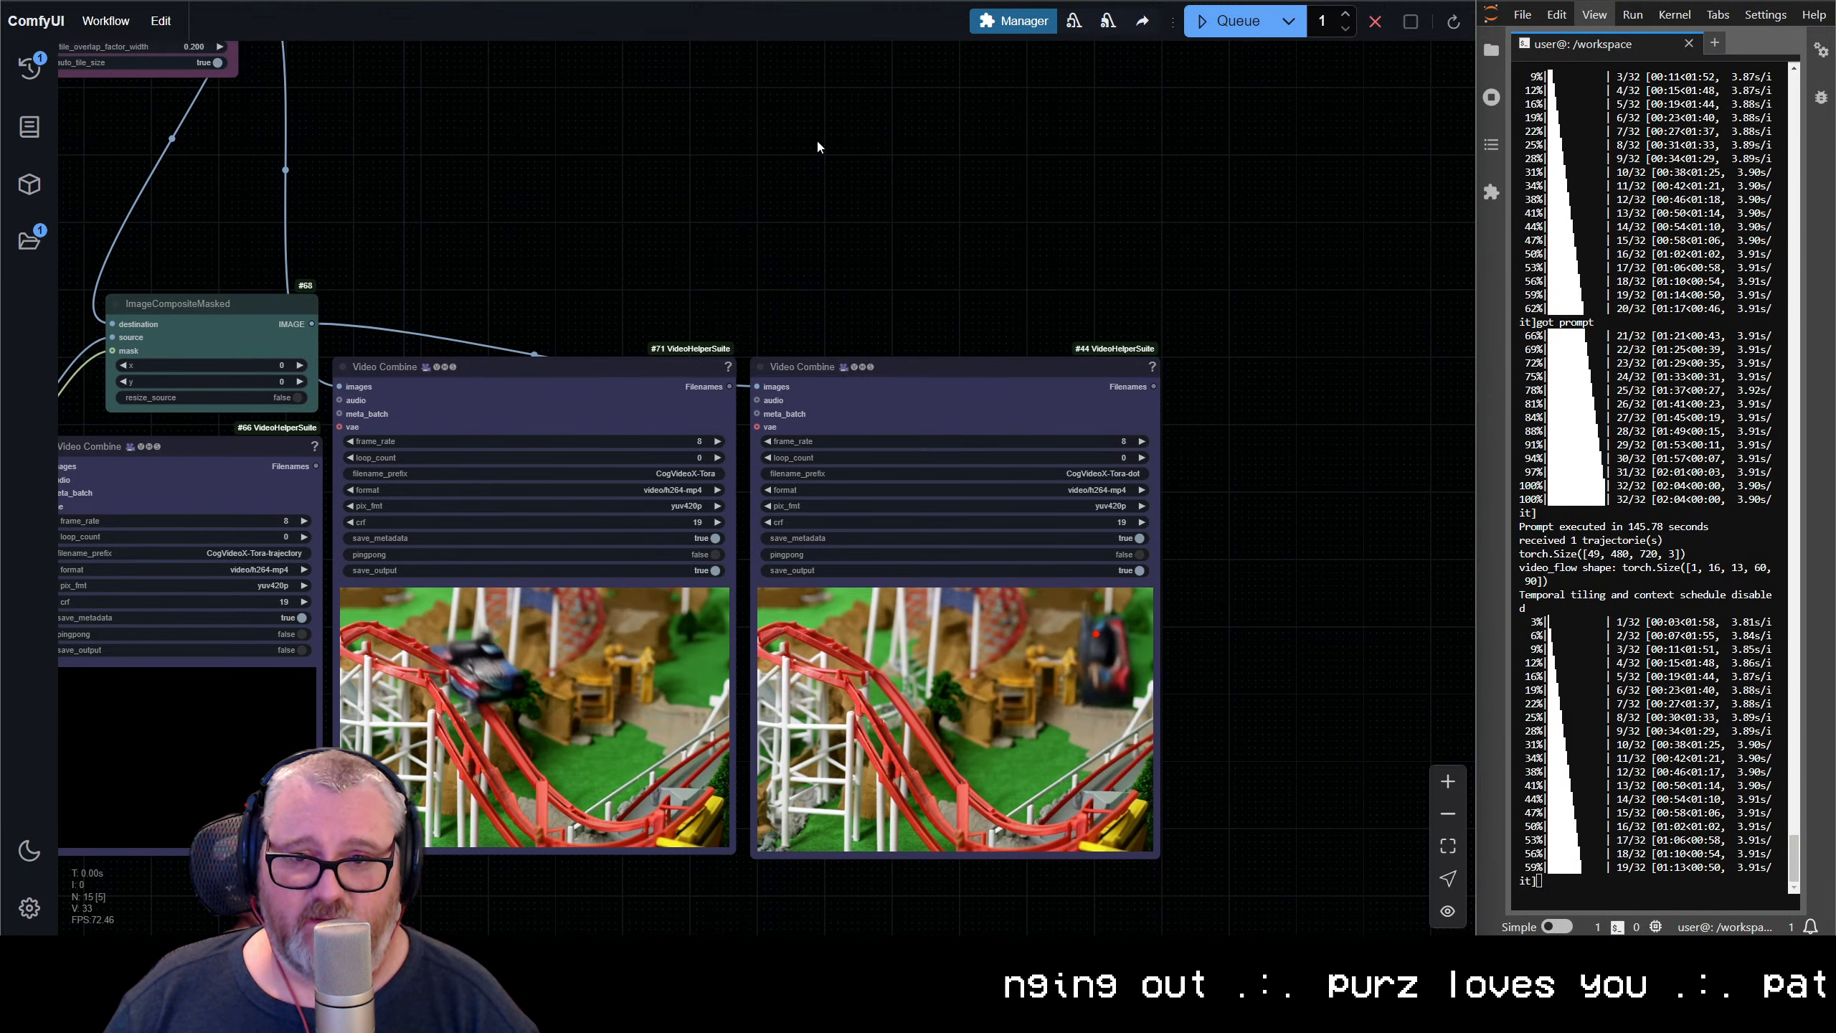
double_click(767, 175)
type("kj")
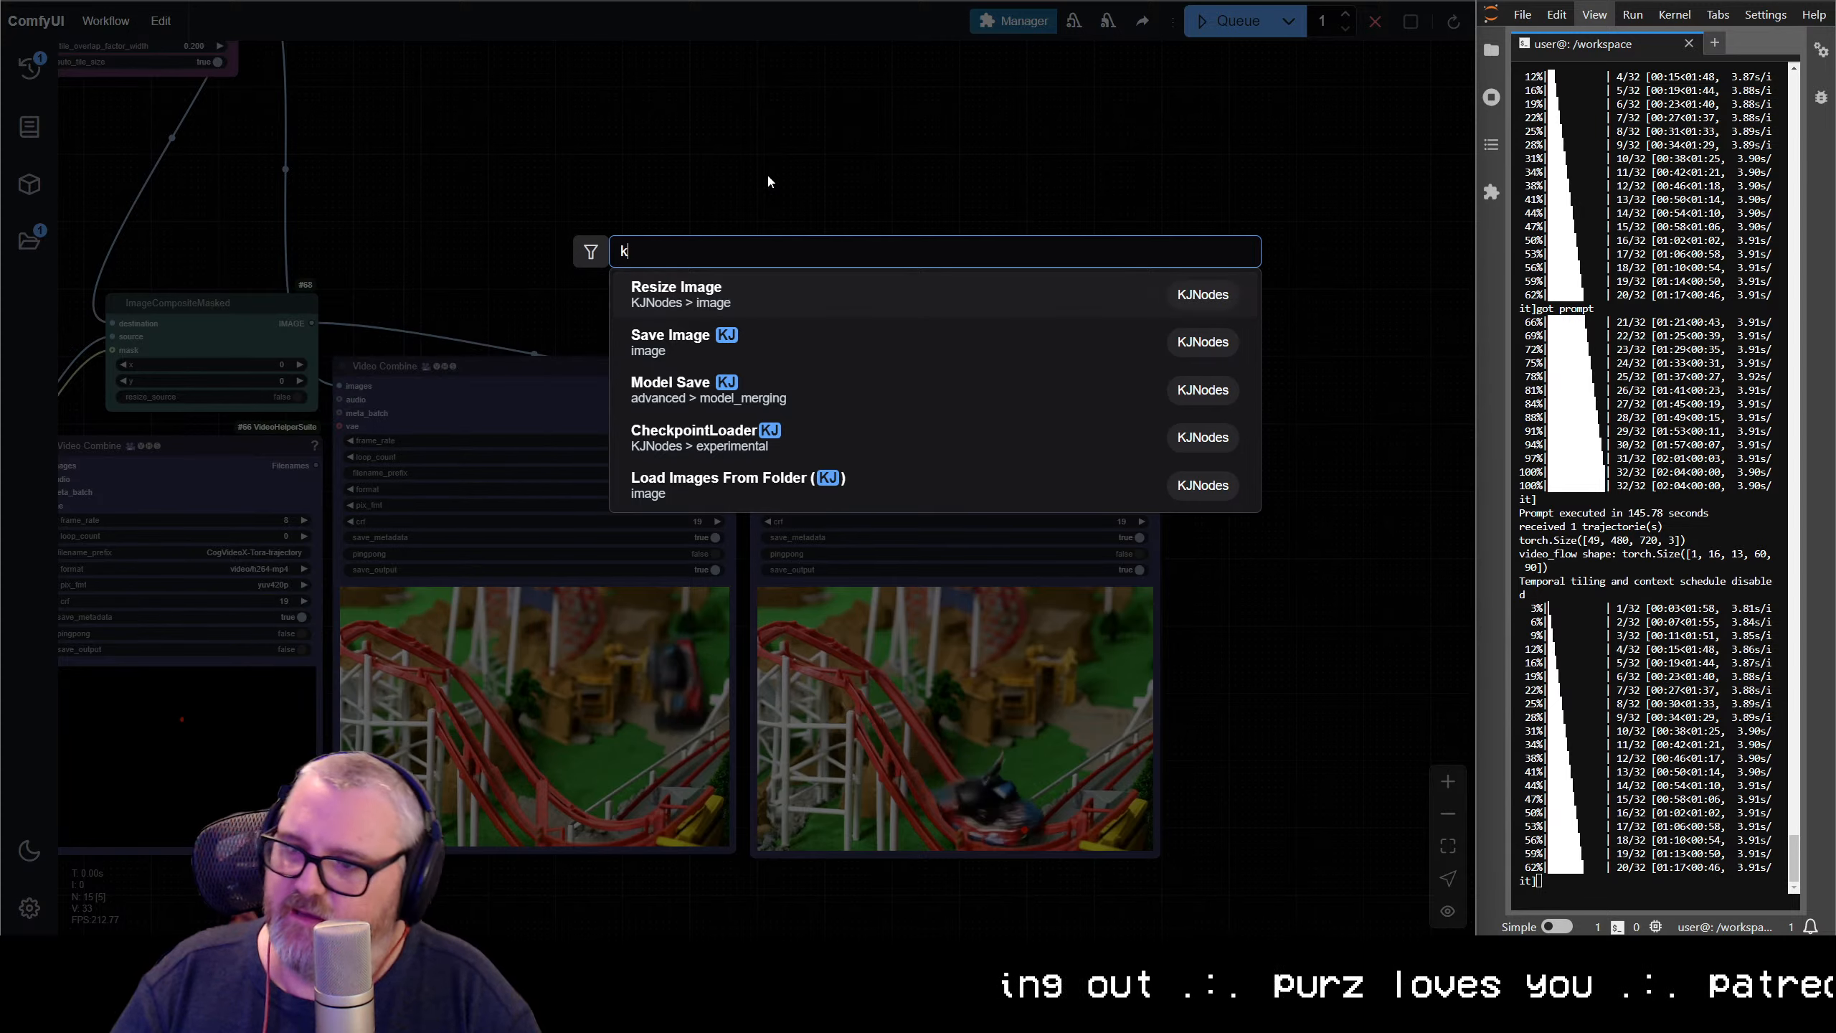
key("BackSpace")
key("BackSpace")
type("createtex")
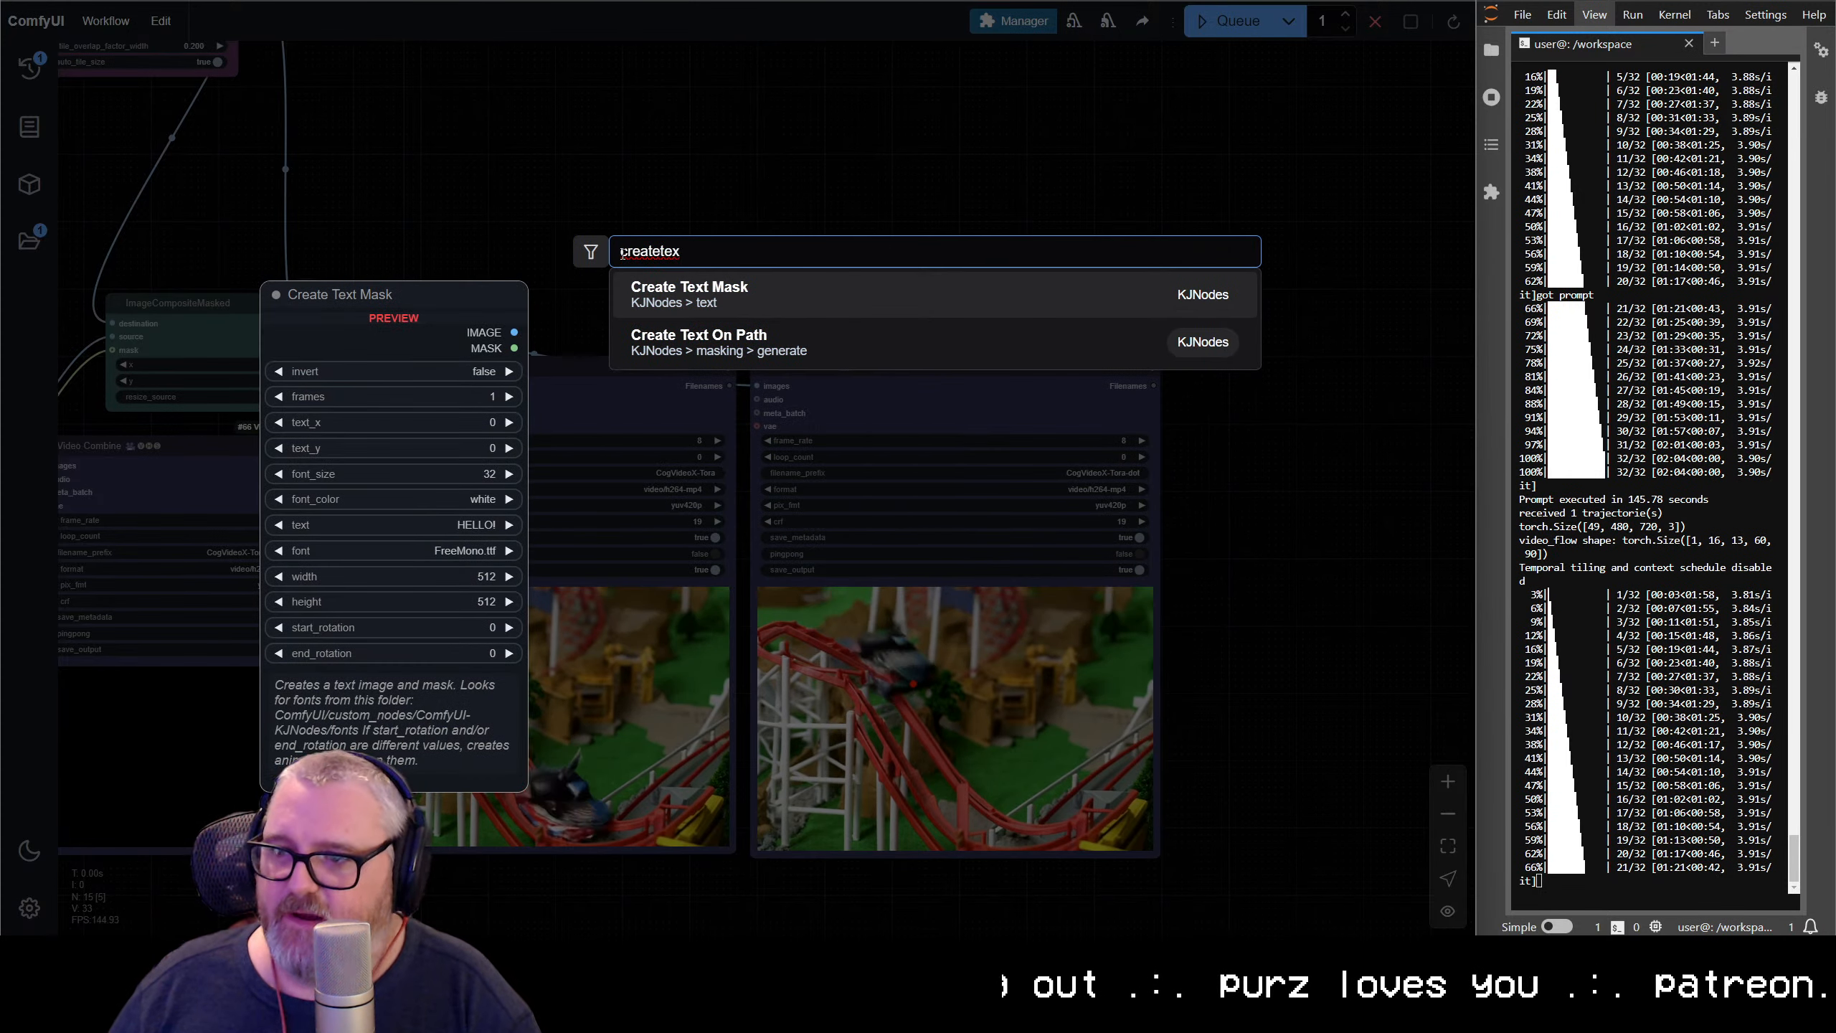
left_click(750, 283)
left_click_drag(887, 169, 872, 20)
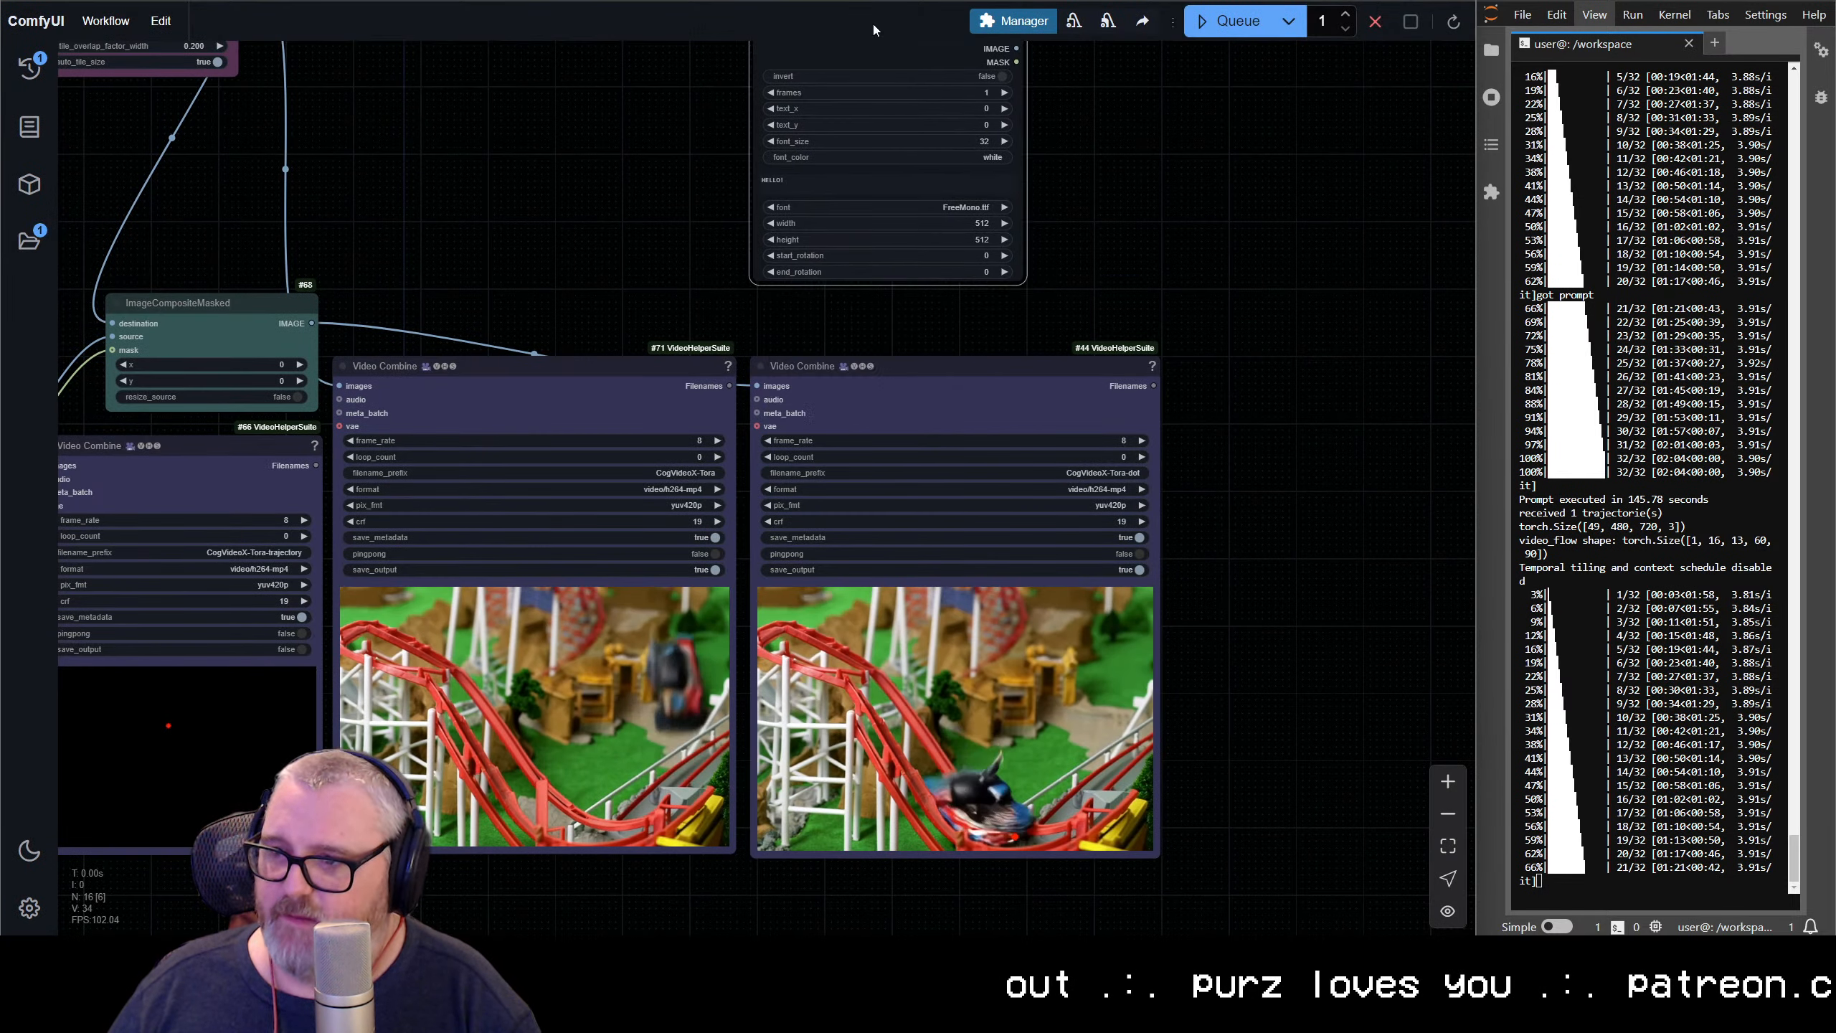
Convert the Create Text Mask node's width and text widgets to inputs
scroll(1150, 184, "up", 4)
left_click_drag(1132, 179, 1143, 478)
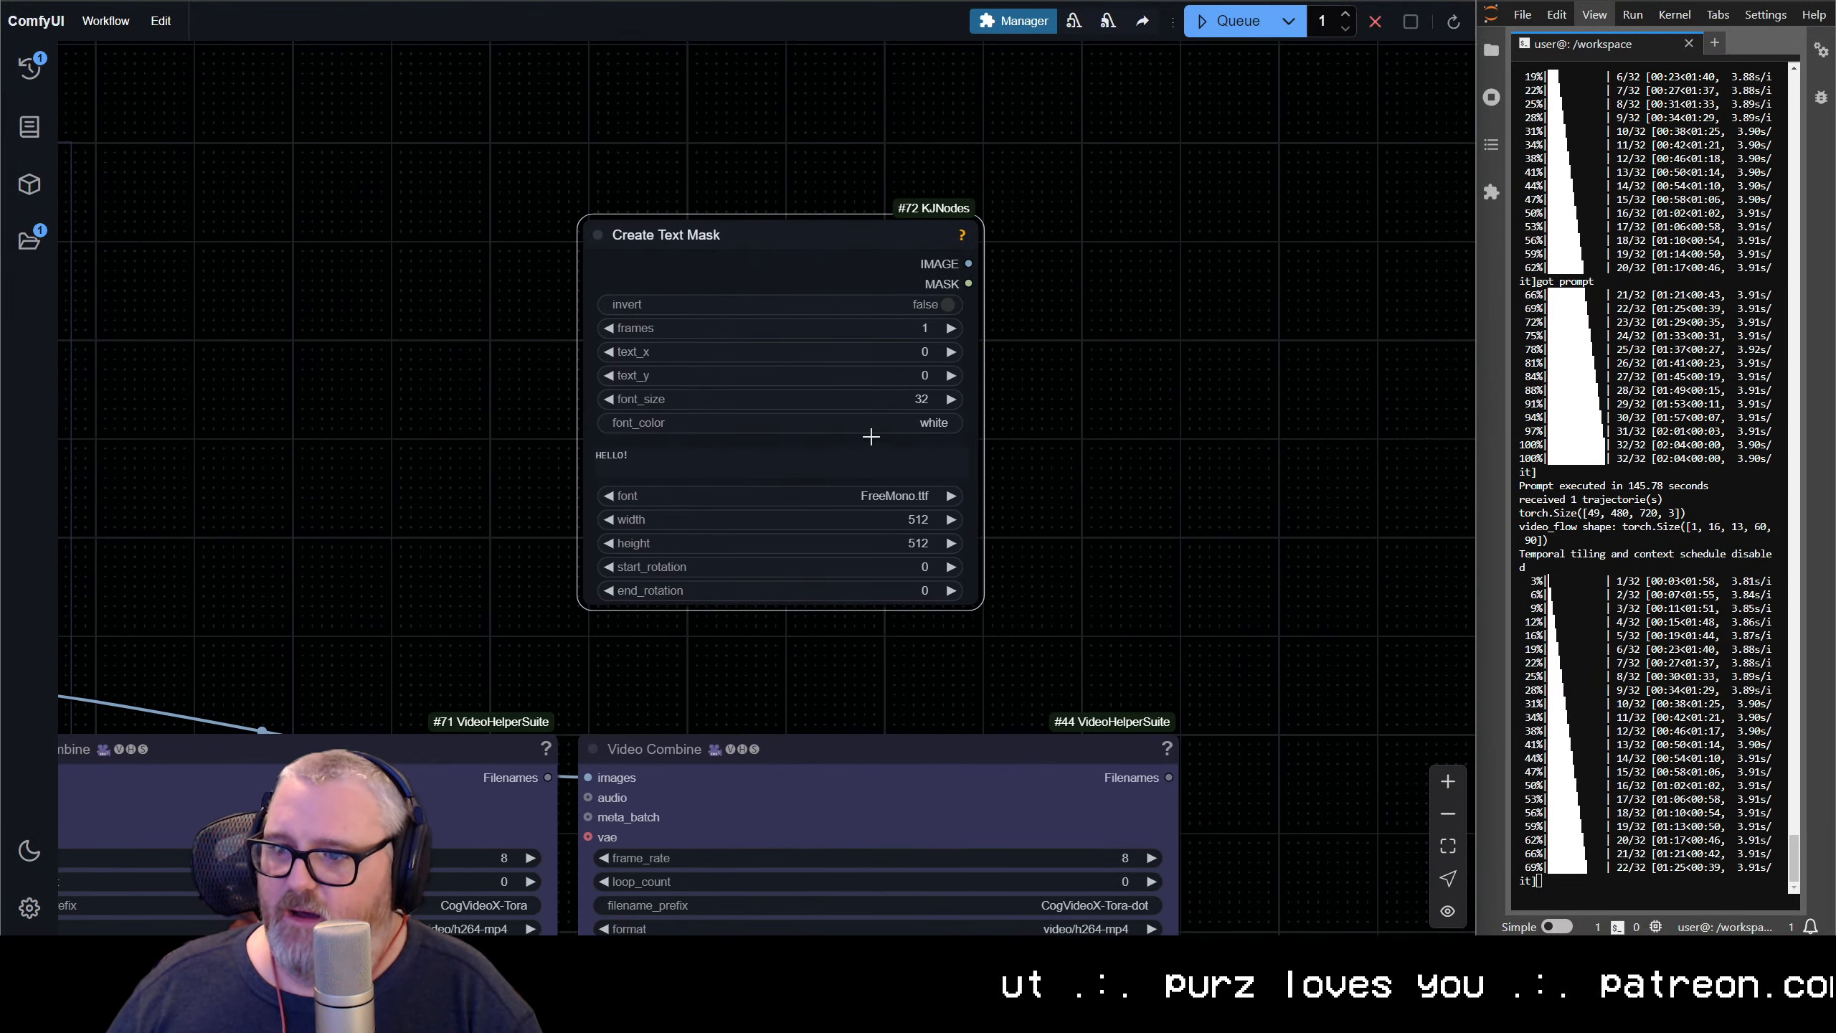
scroll(870, 436, "up", 4)
left_click_drag(1226, 398, 1232, 472)
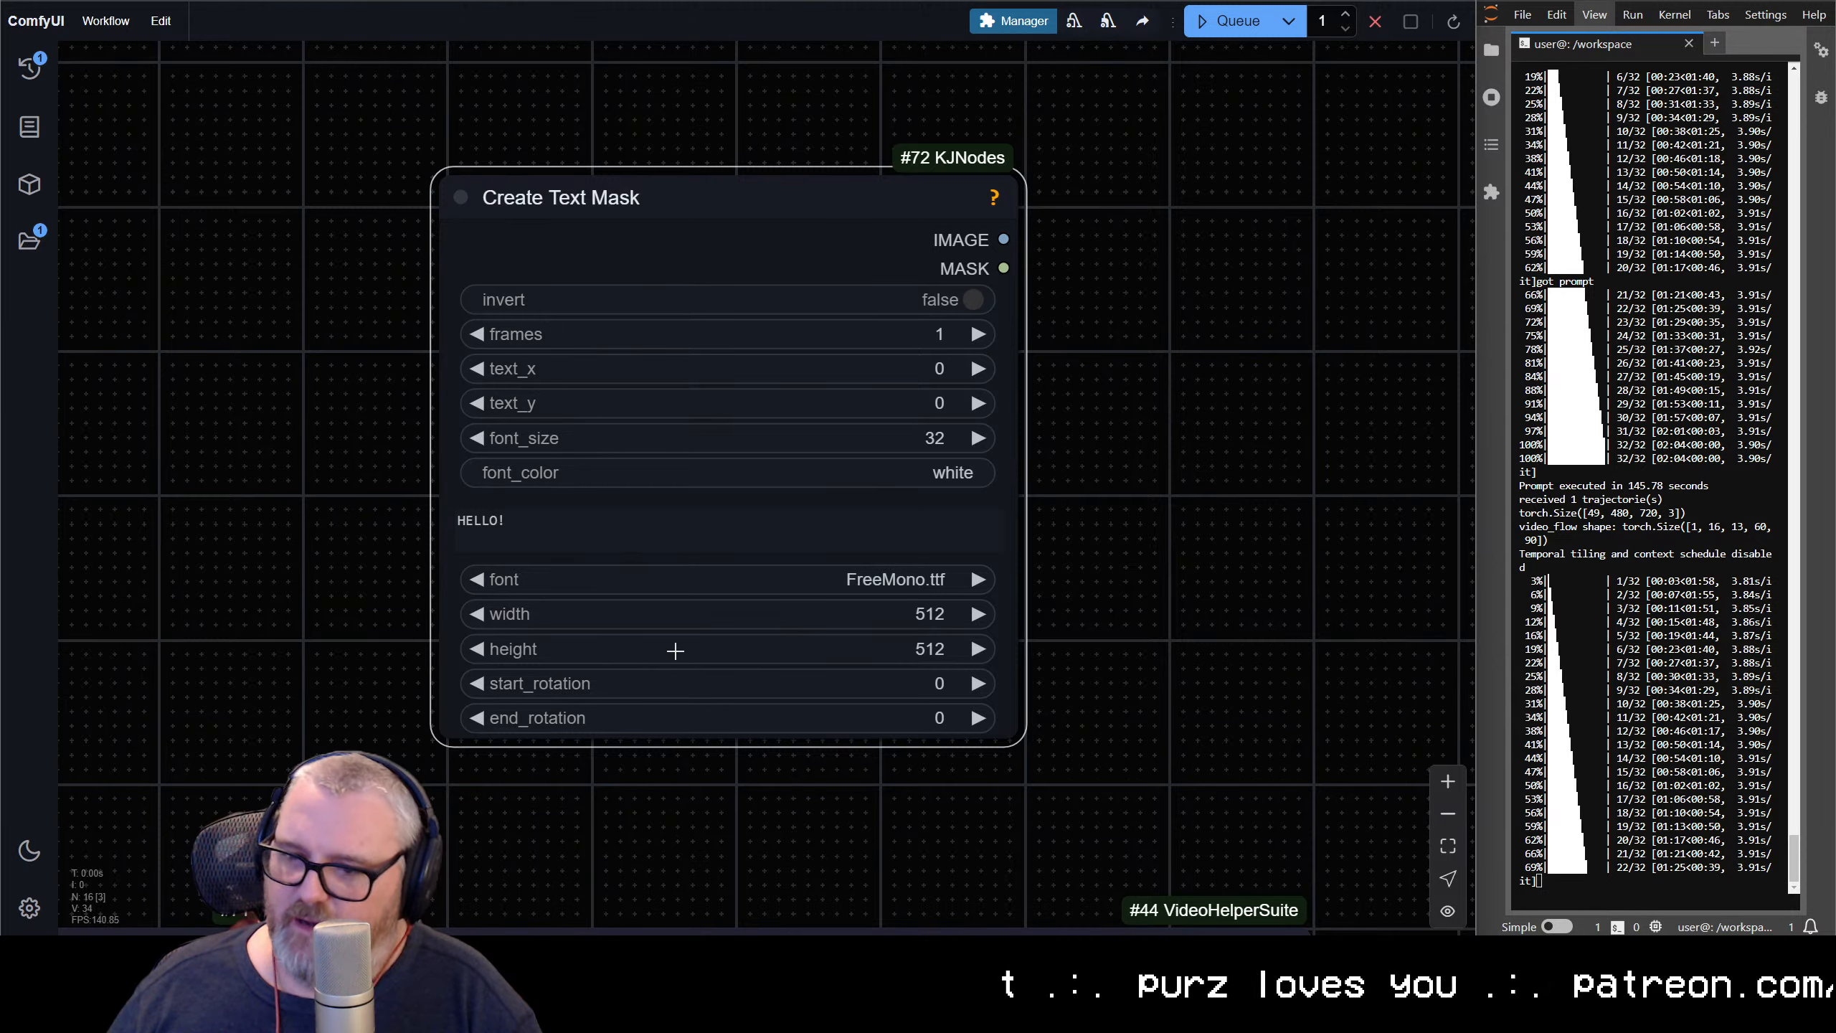
right_click(692, 205)
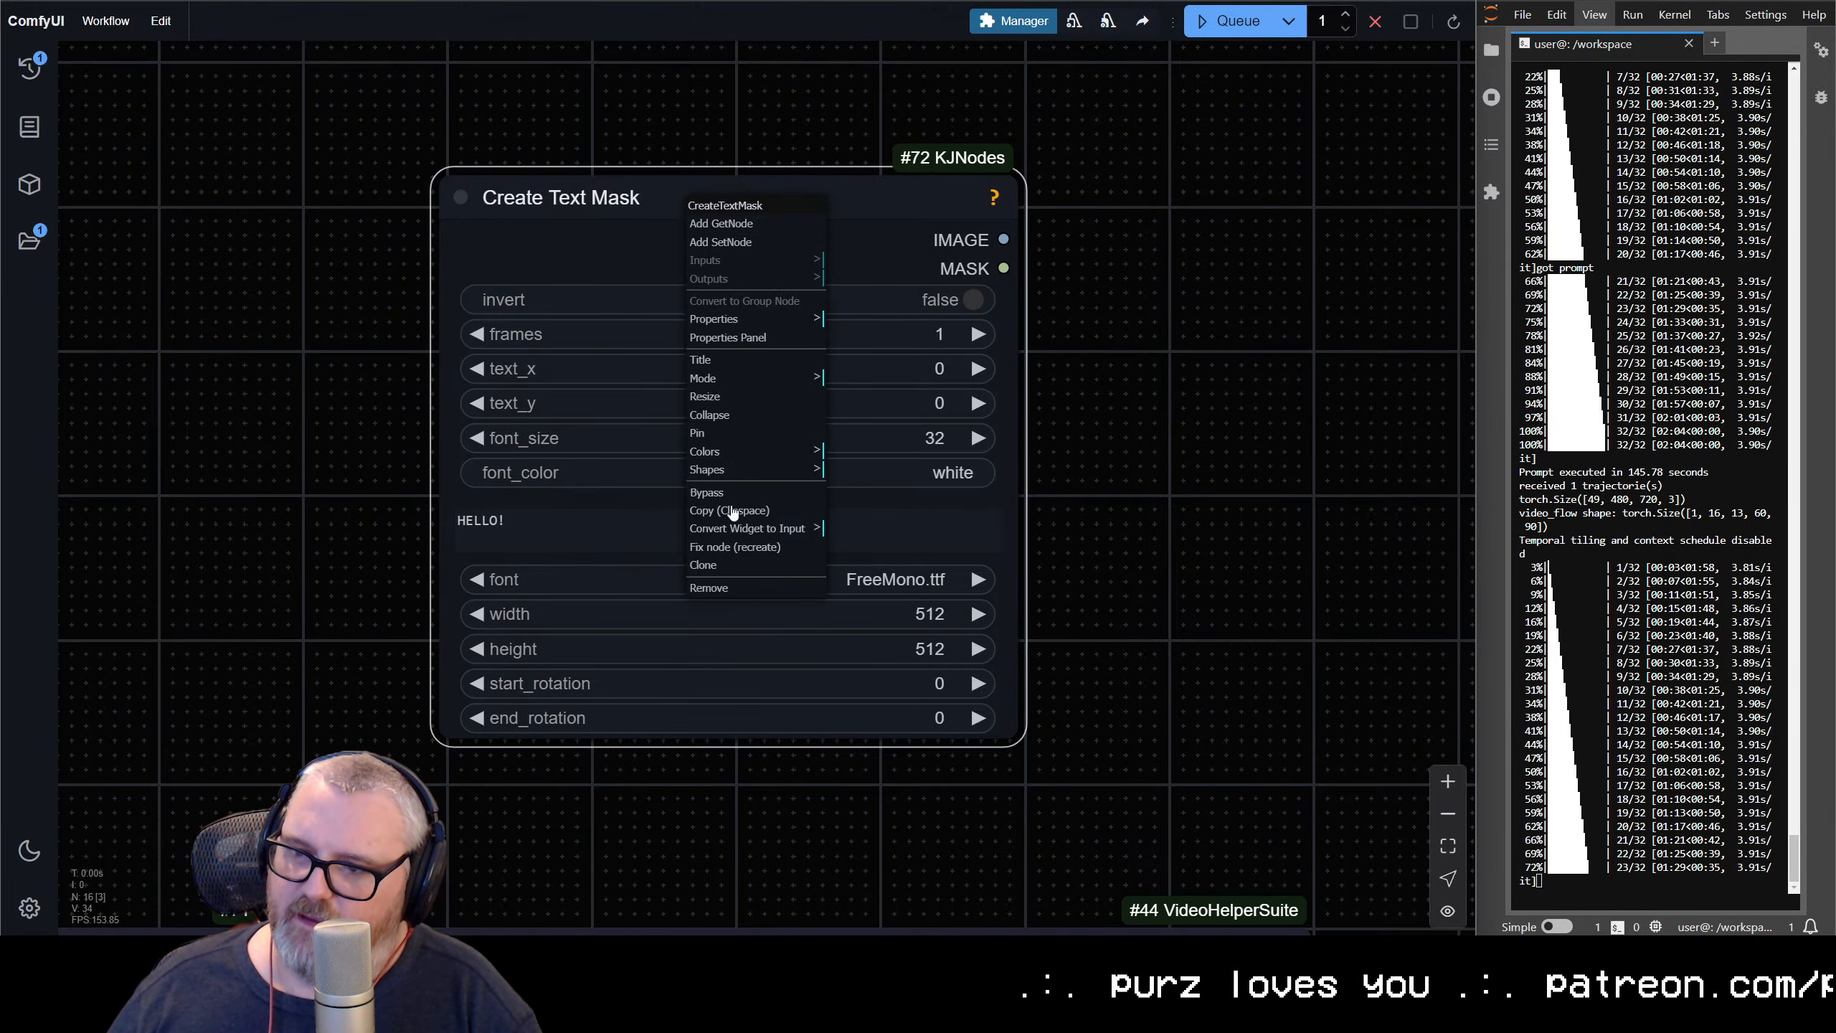
left_click(740, 533)
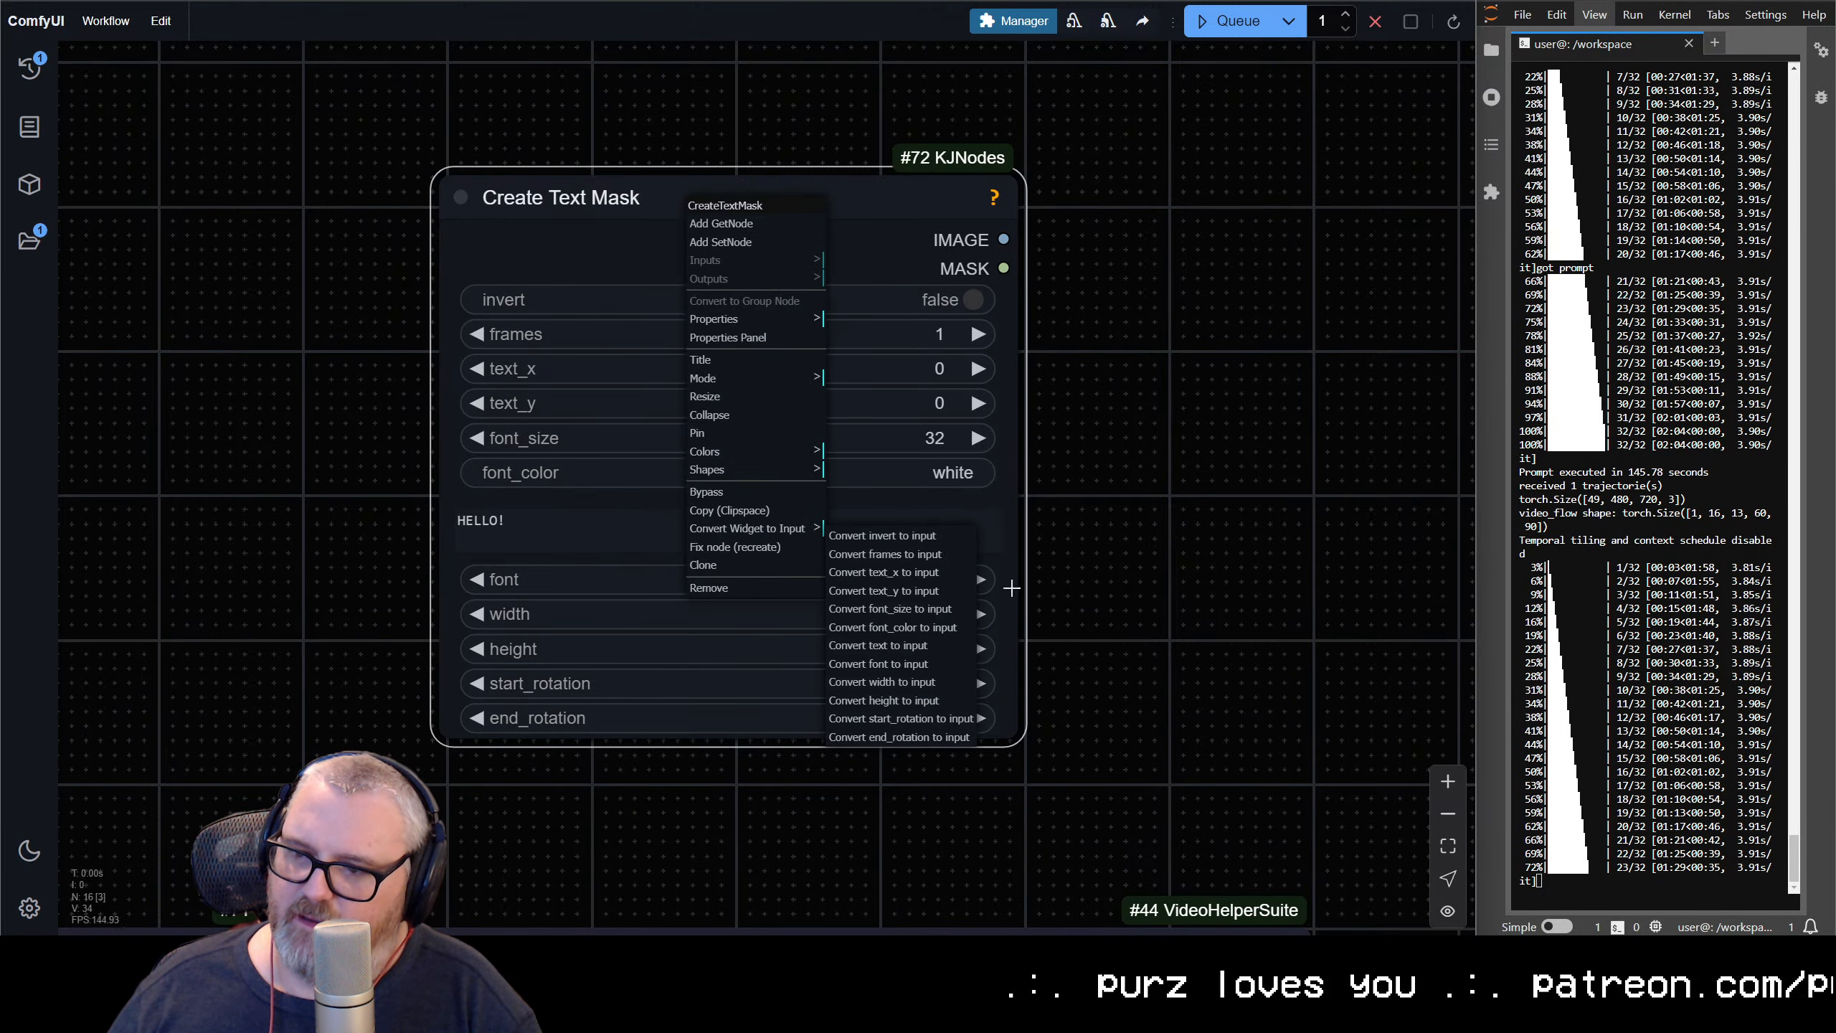
left_click(940, 683)
right_click(774, 216)
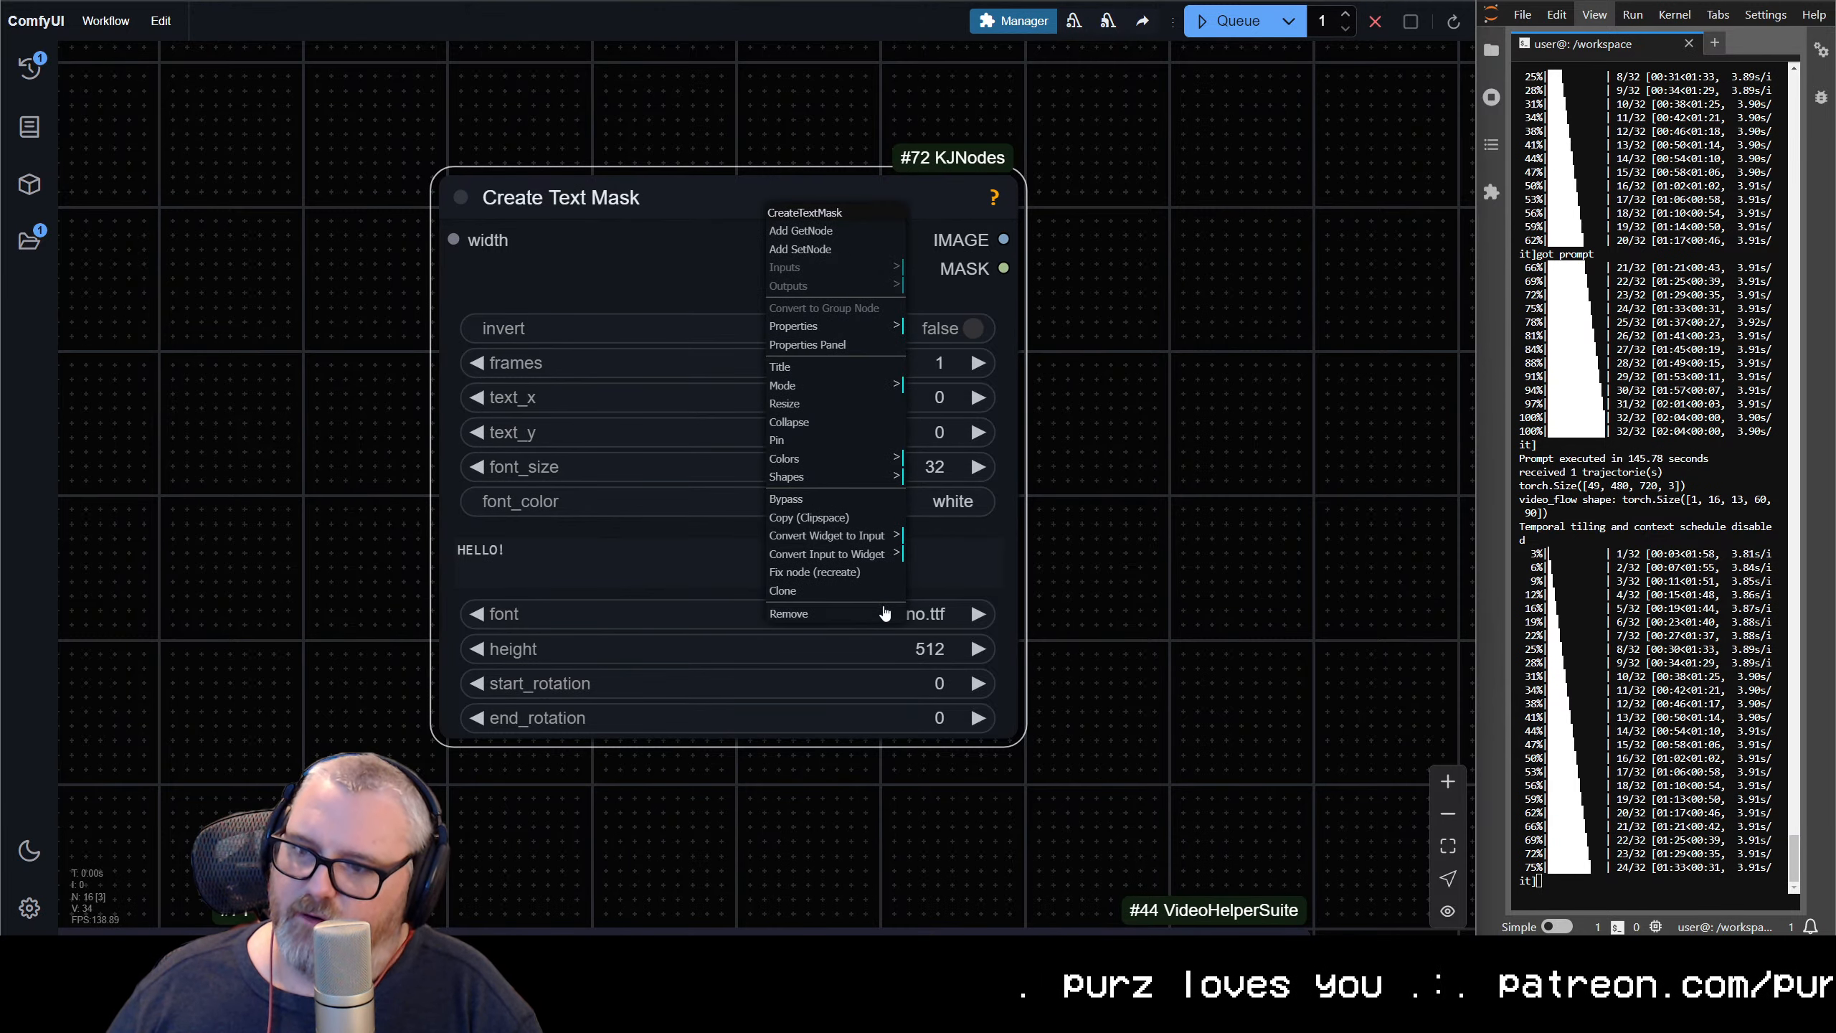
left_click(859, 542)
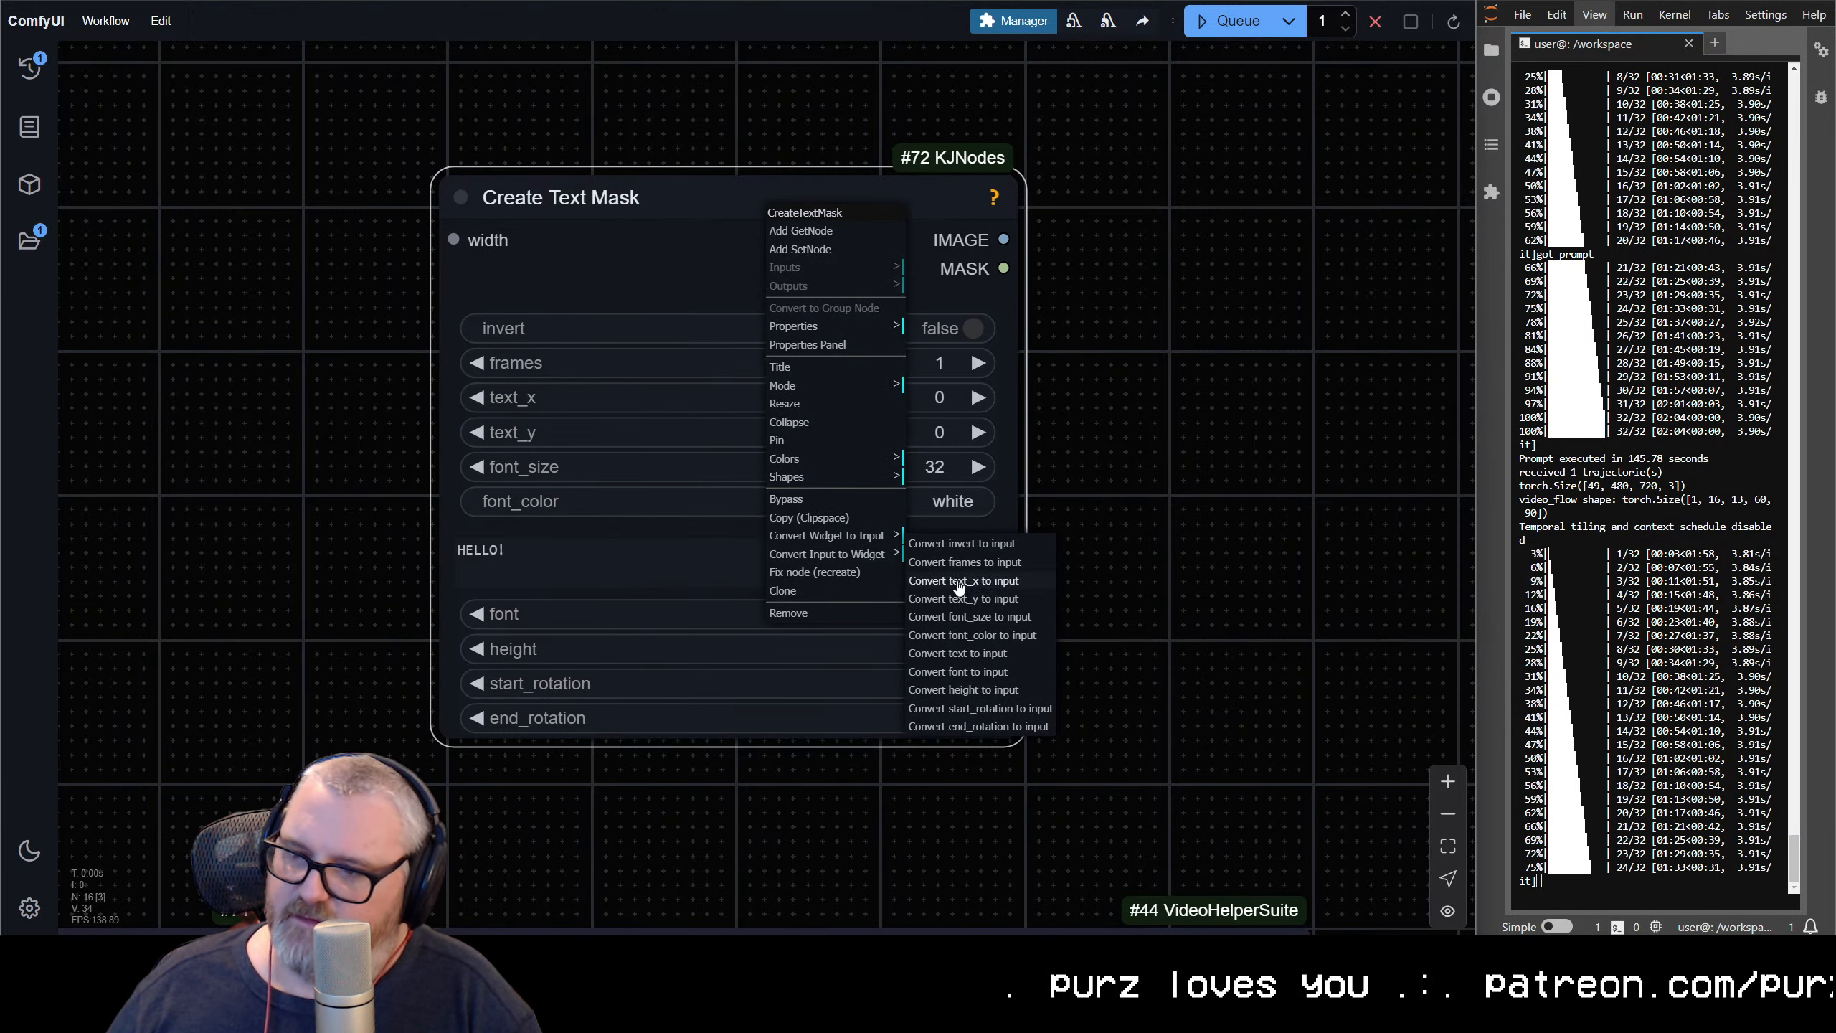
left_click(977, 651)
left_click(1172, 405)
scroll(448, 448, "down", 2)
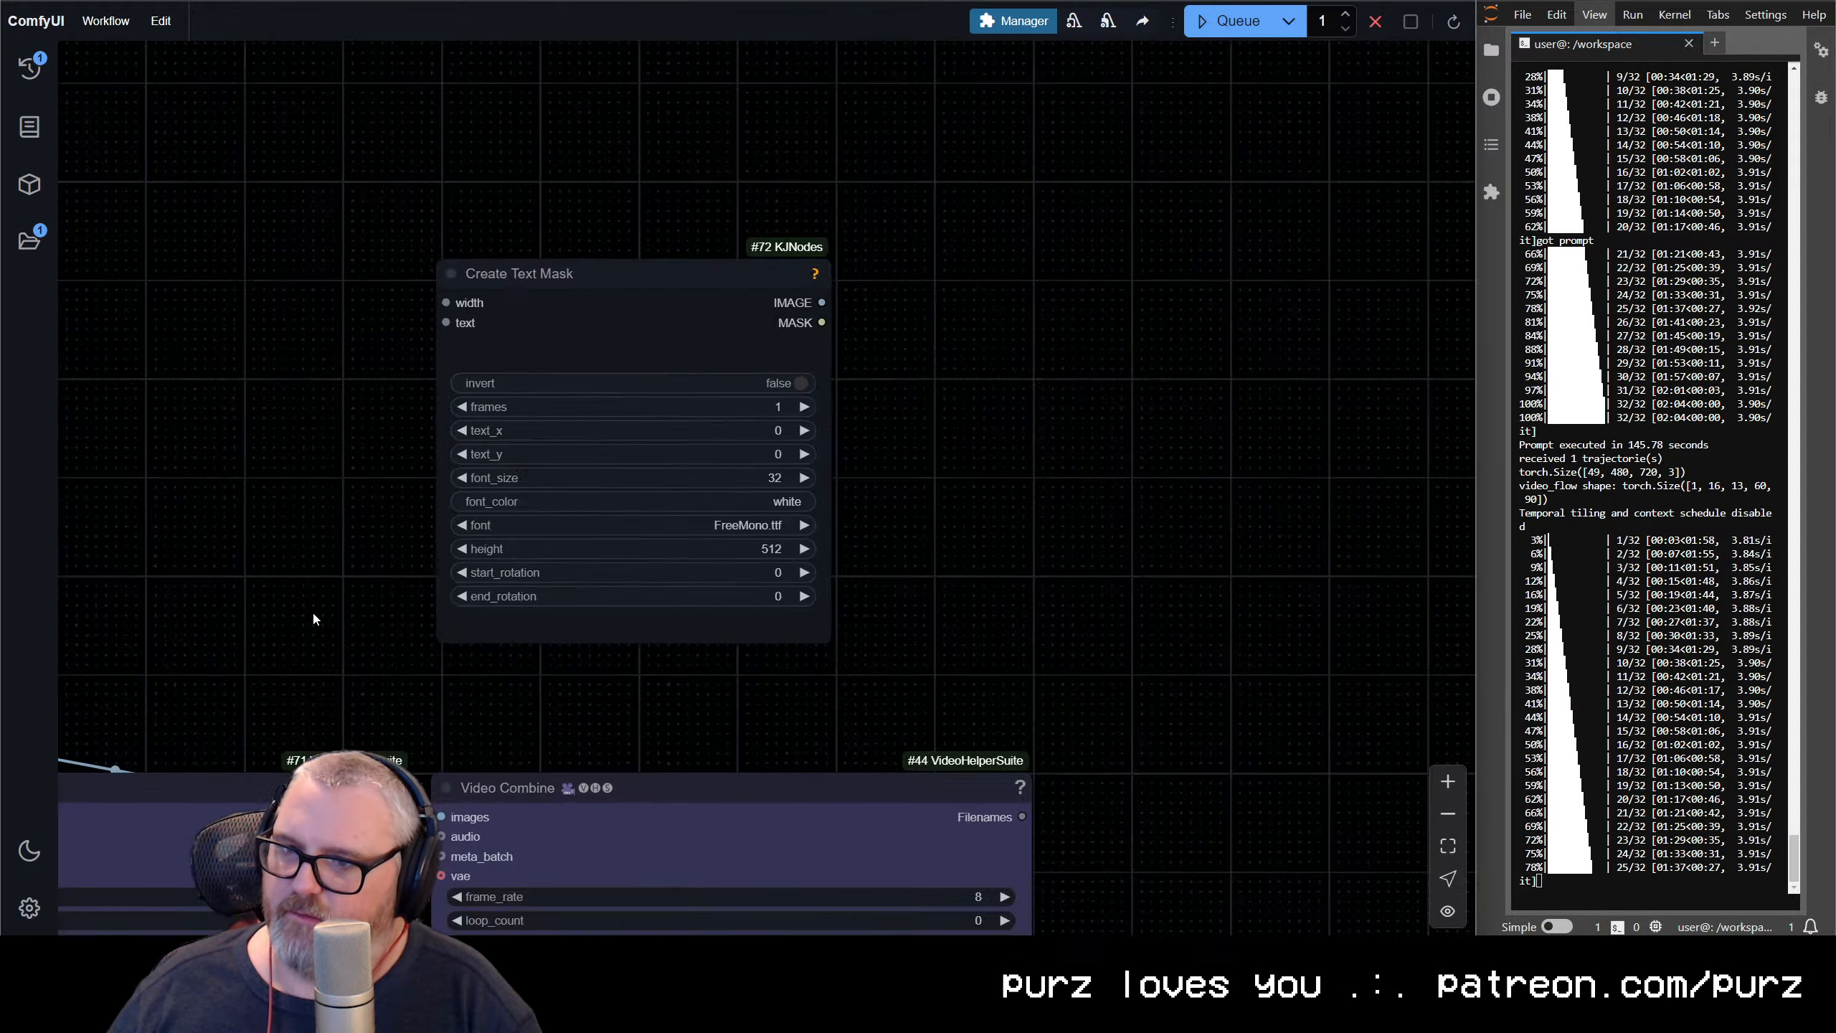
Expand the Get Mask Size & Count node and connect its width output to the Create Text Mask node's width input
scroll(312, 613, "down", 4)
left_click_drag(312, 613, 622, 246)
left_click_drag(404, 231, 896, 179)
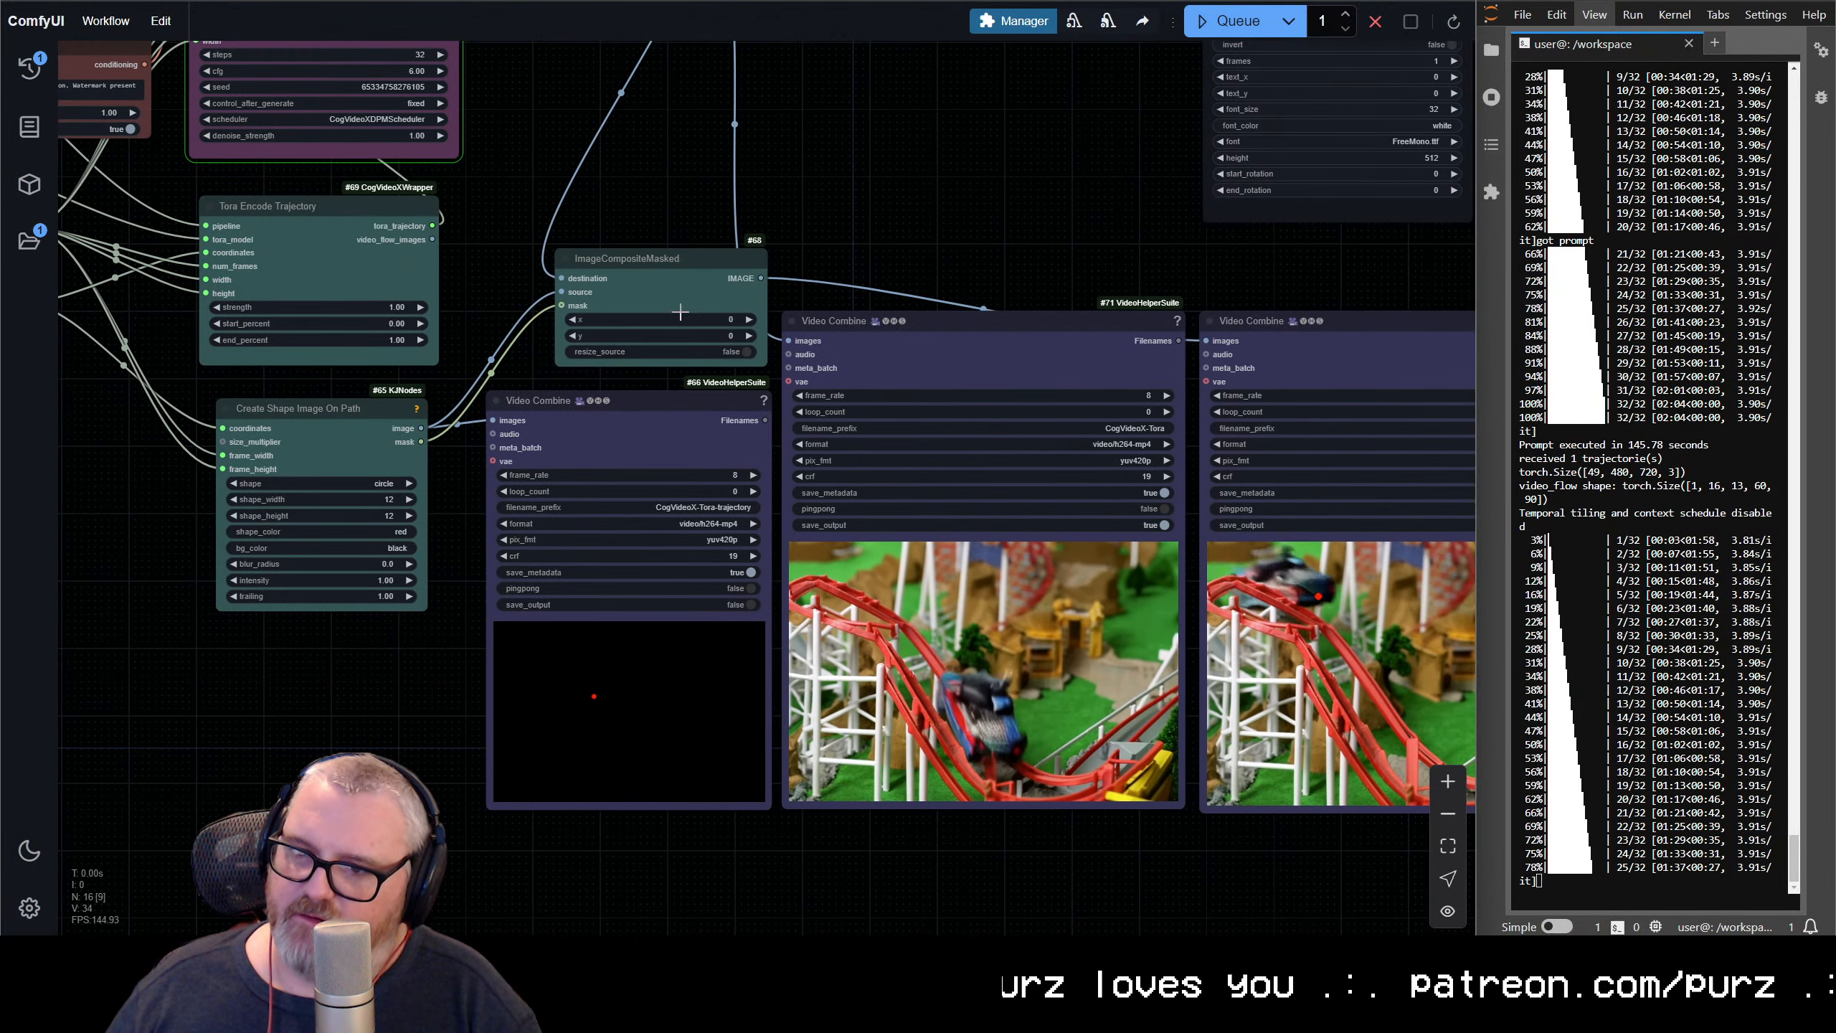
scroll(653, 171, "down", 1)
left_click_drag(653, 171, 799, 162)
scroll(445, 513, "down", 1)
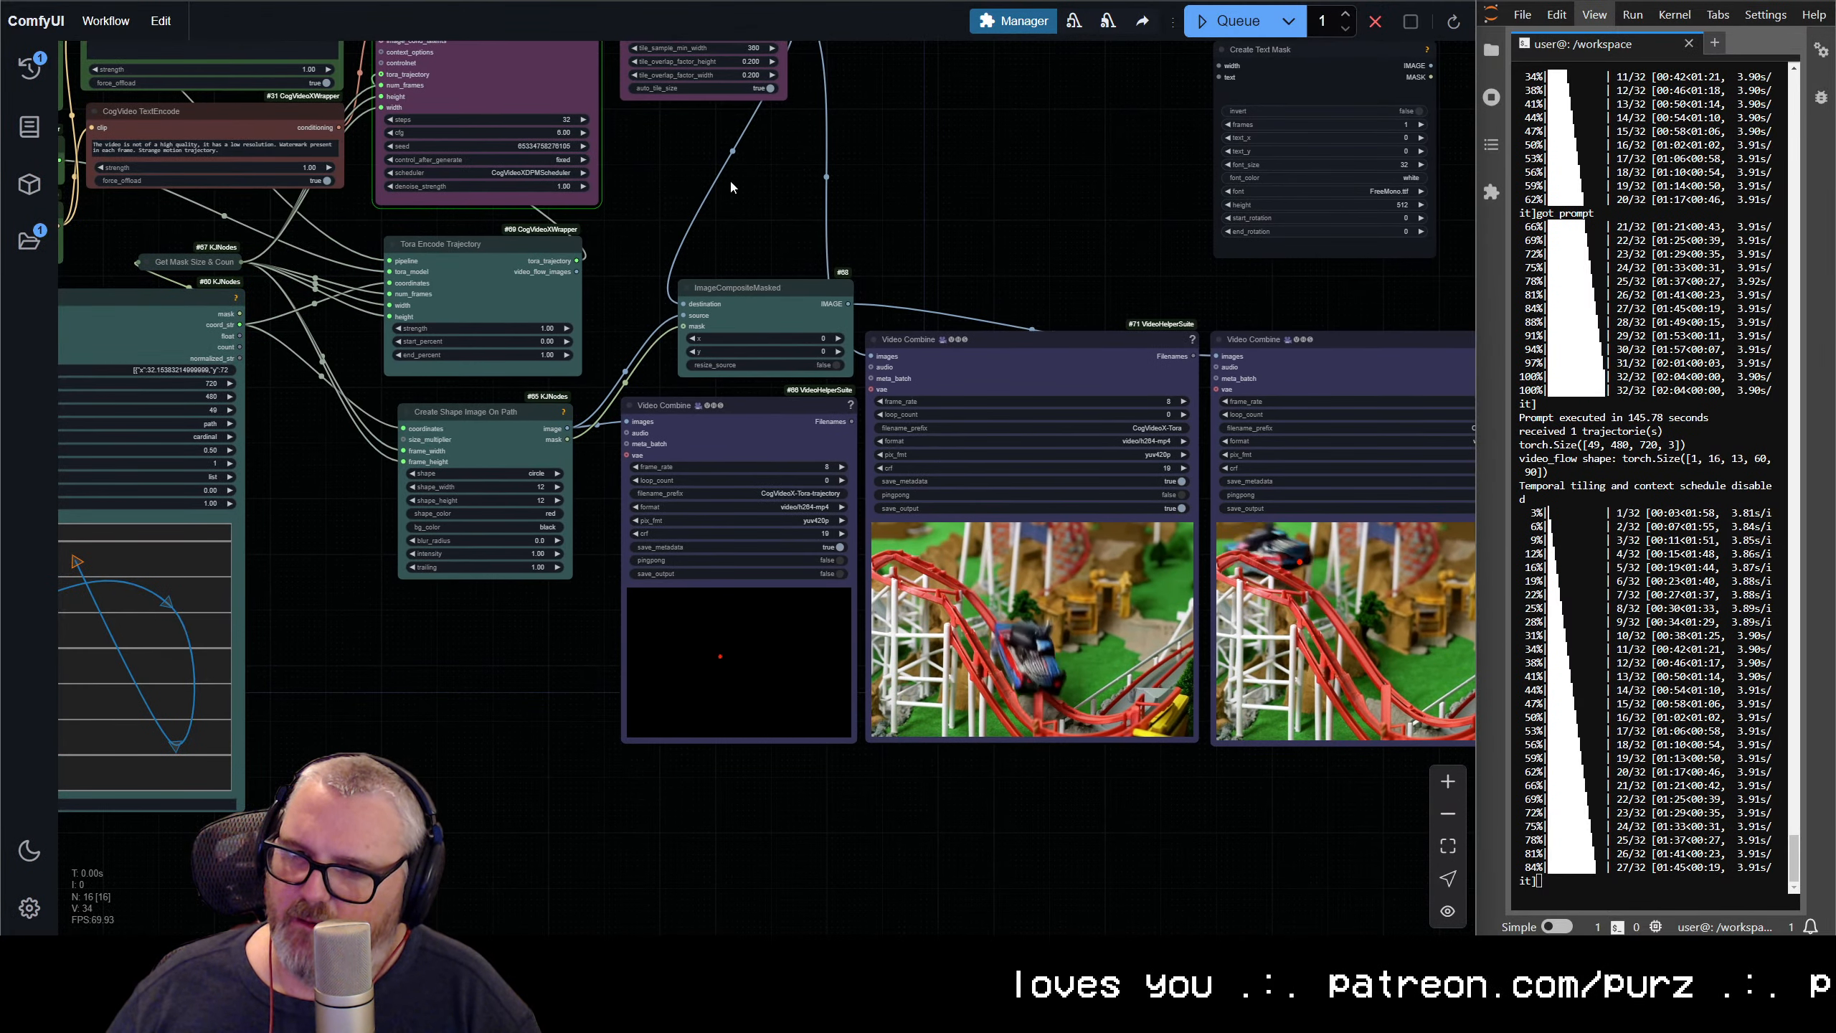
left_click(139, 262)
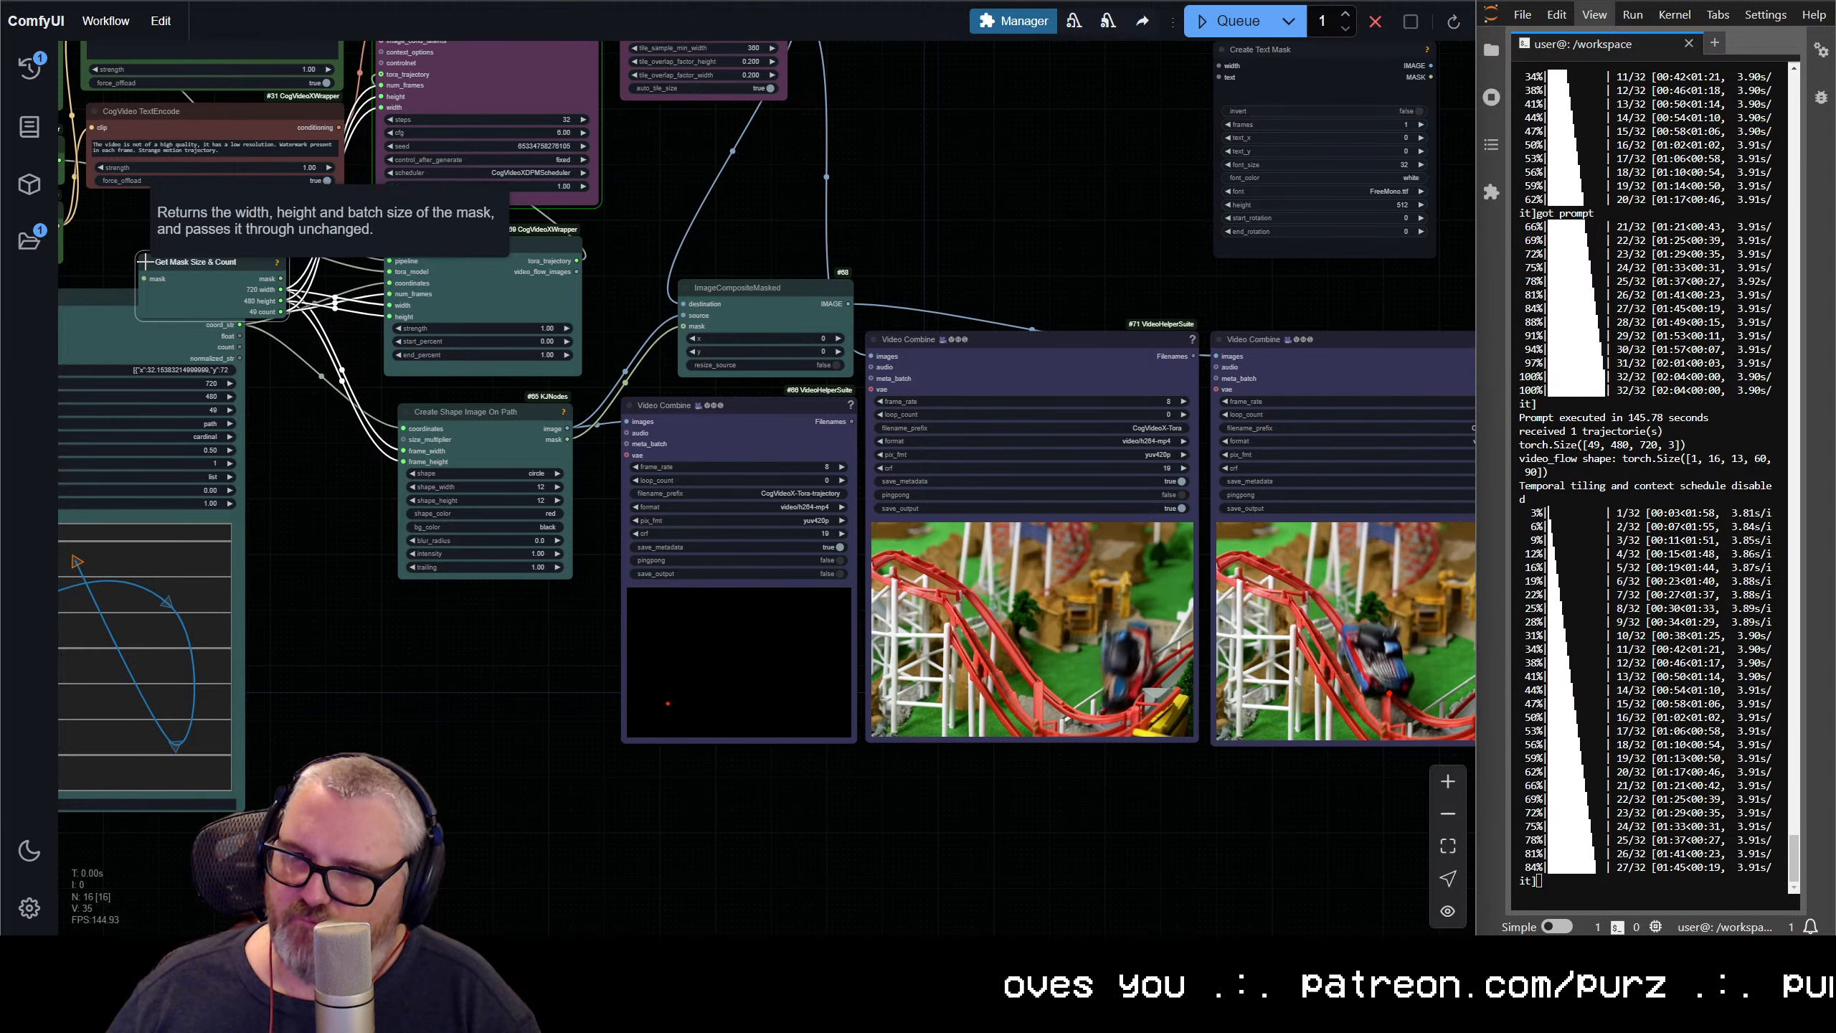
left_click_drag(281, 289, 810, 373)
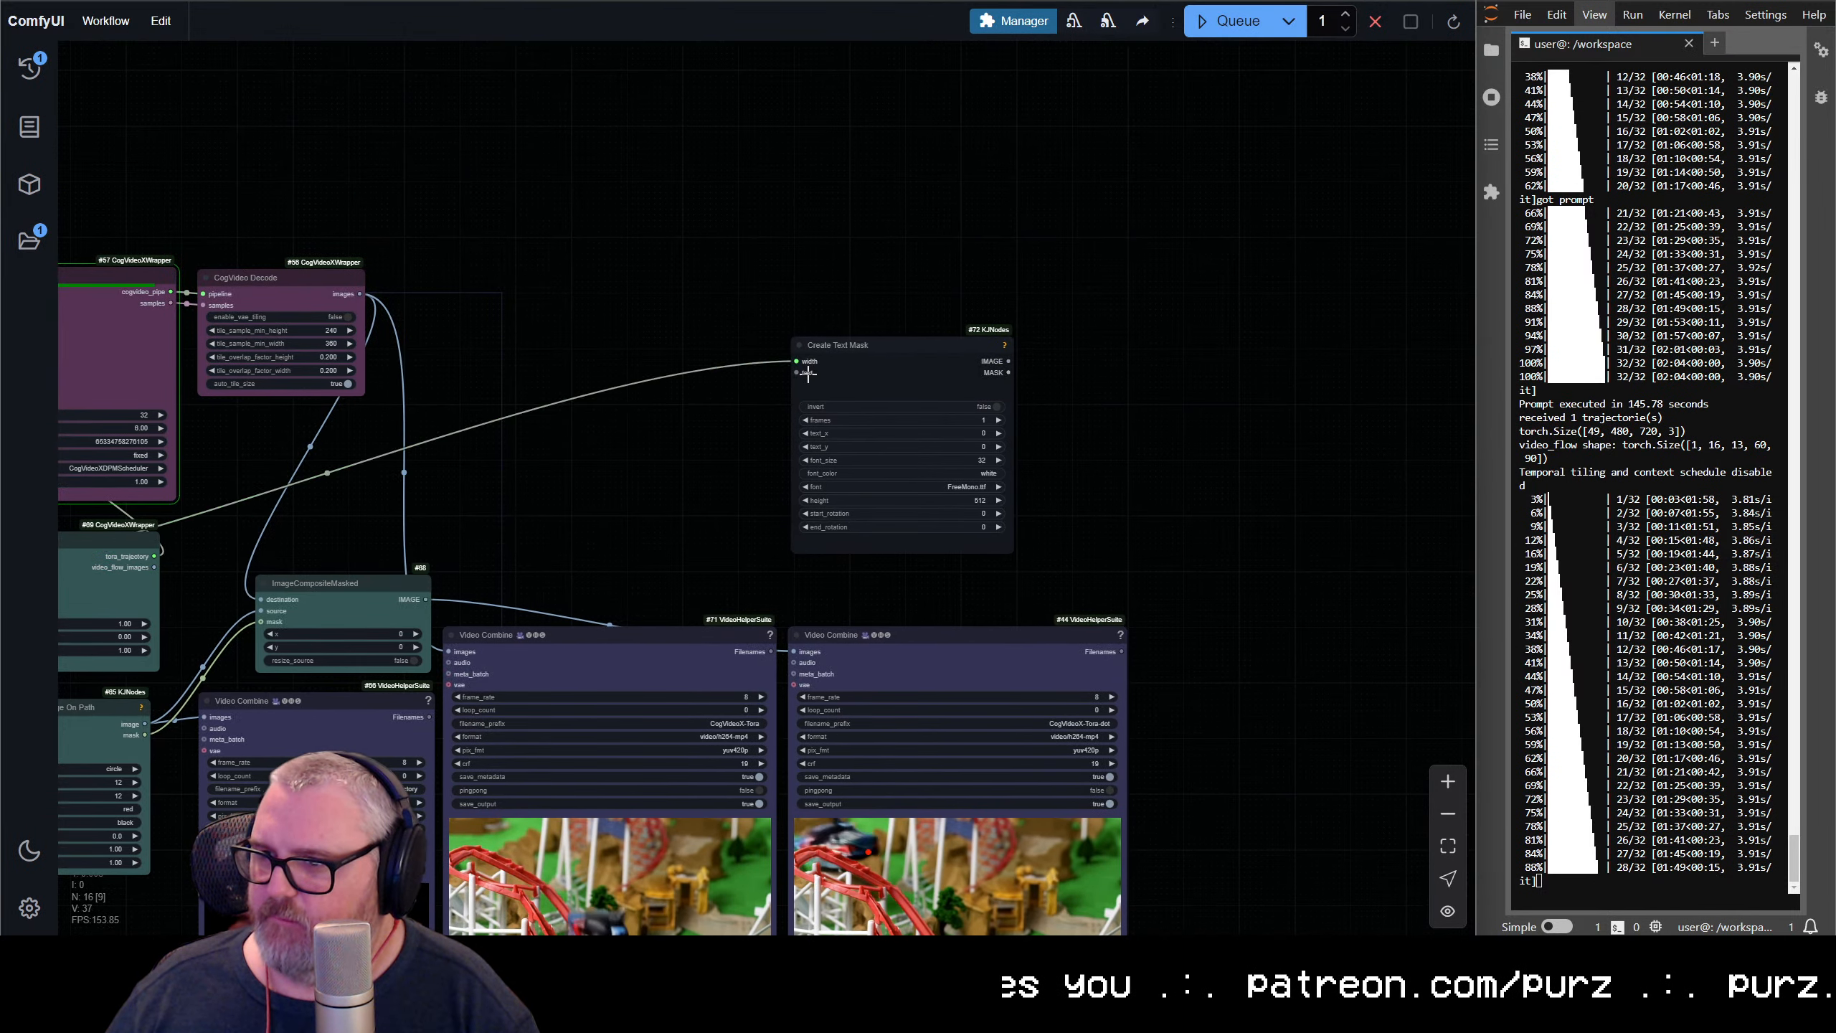
Add a String Constant Multiline node containing "bumblebee flying around a hive" and place it above the positive CogVideo TextEncode node
left_click_drag(617, 356, 1305, 457)
double_click(607, 233)
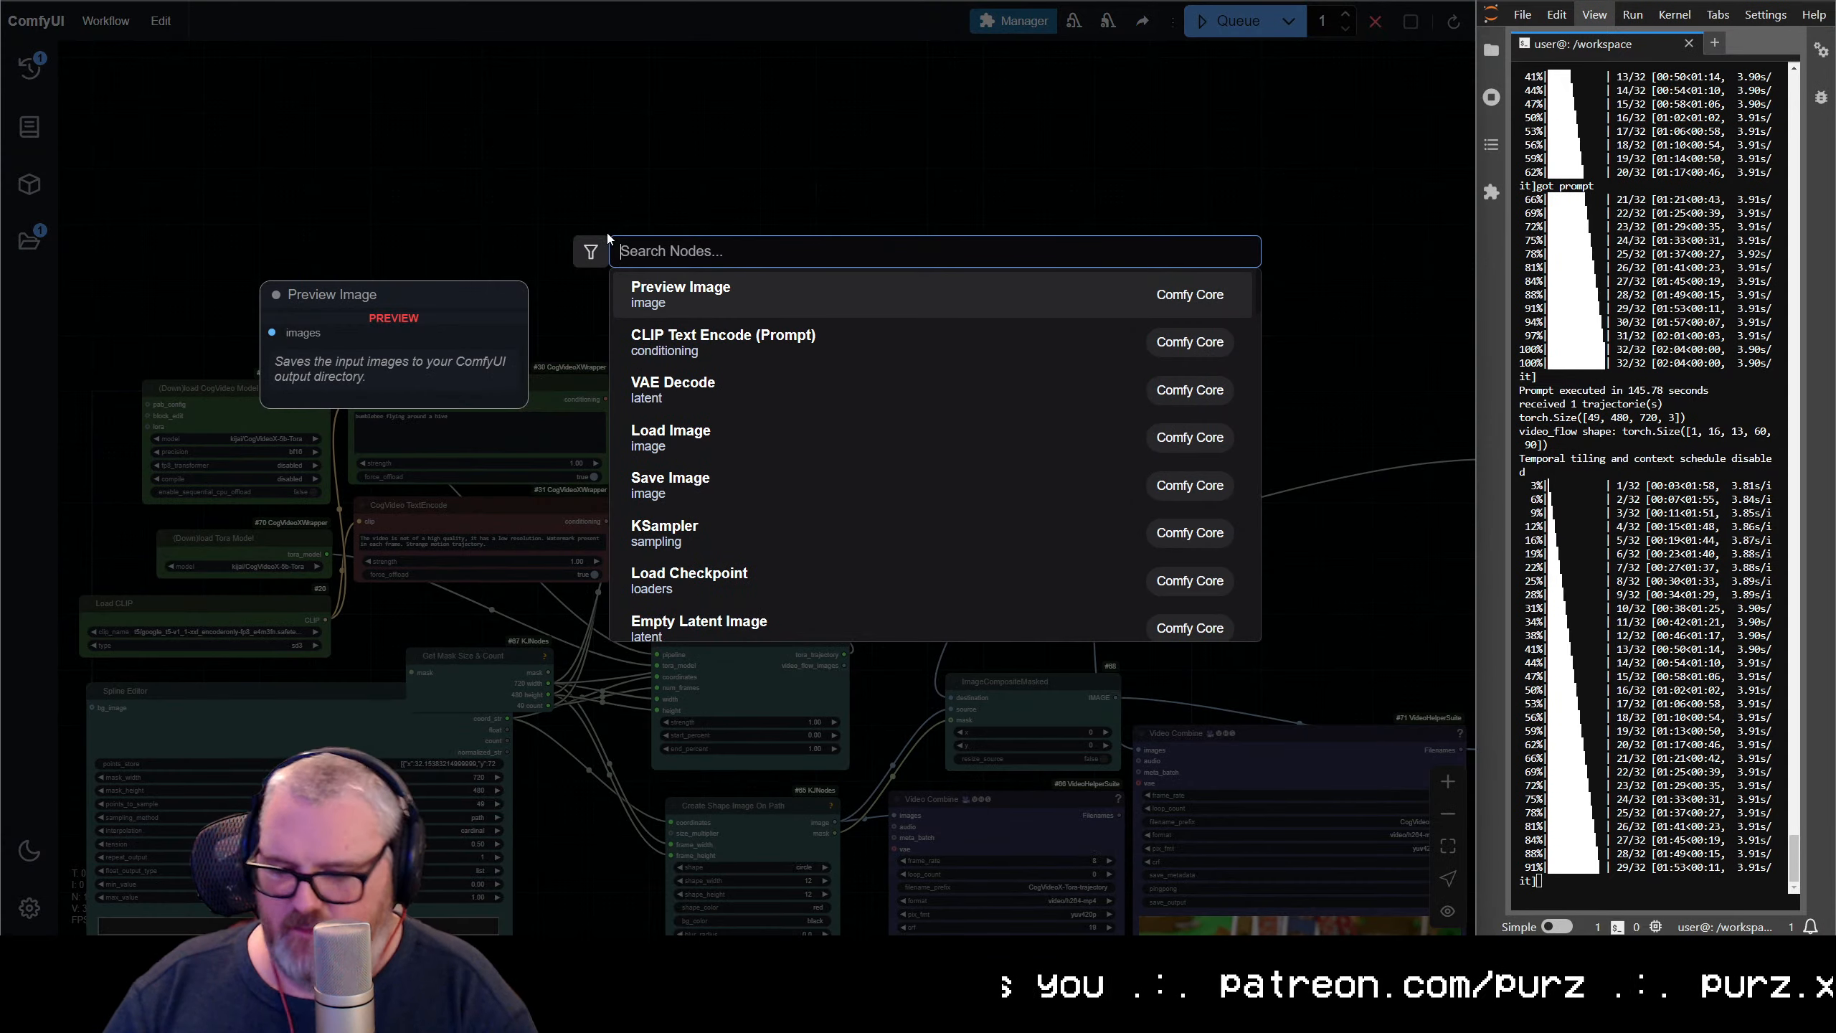
type("multiline")
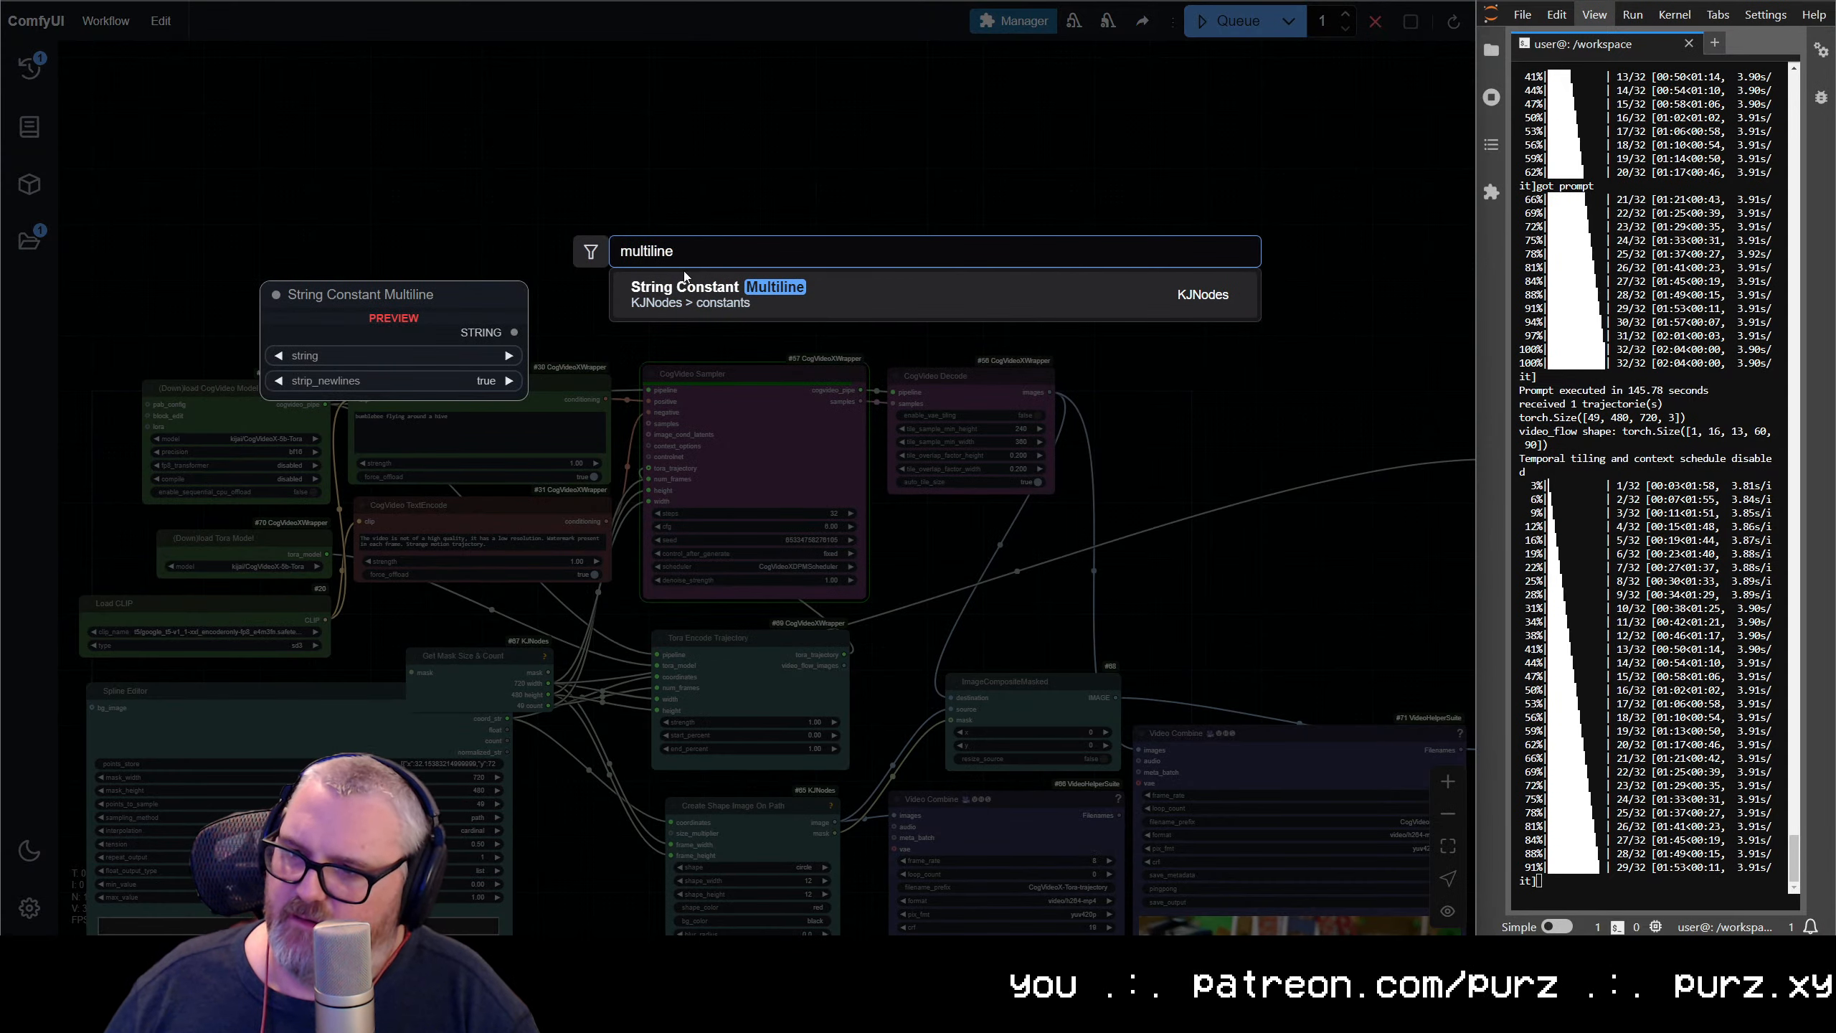
left_click(710, 285)
left_click_drag(660, 227, 463, 248)
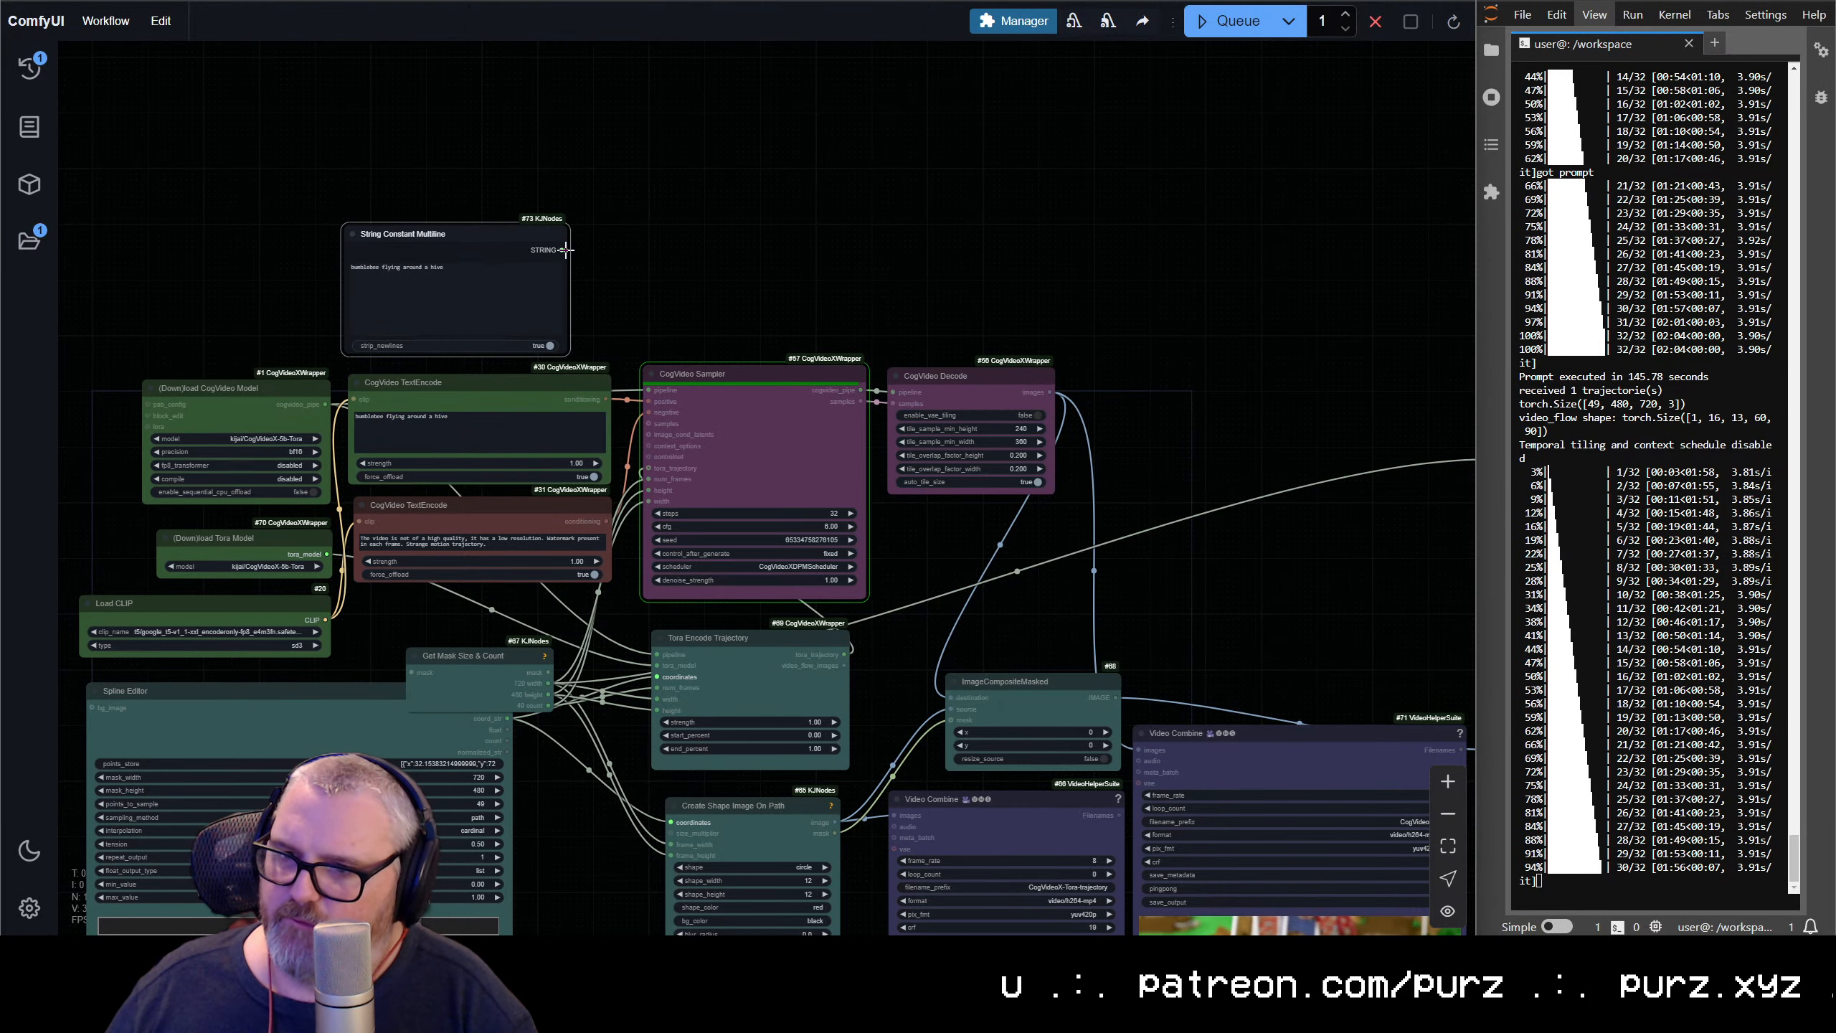
Convert the positive CogVideo TextEncode node's prompt to an input and wire up the multiline string node's output
left_click_drag(566, 249, 603, 291)
right_click(456, 395)
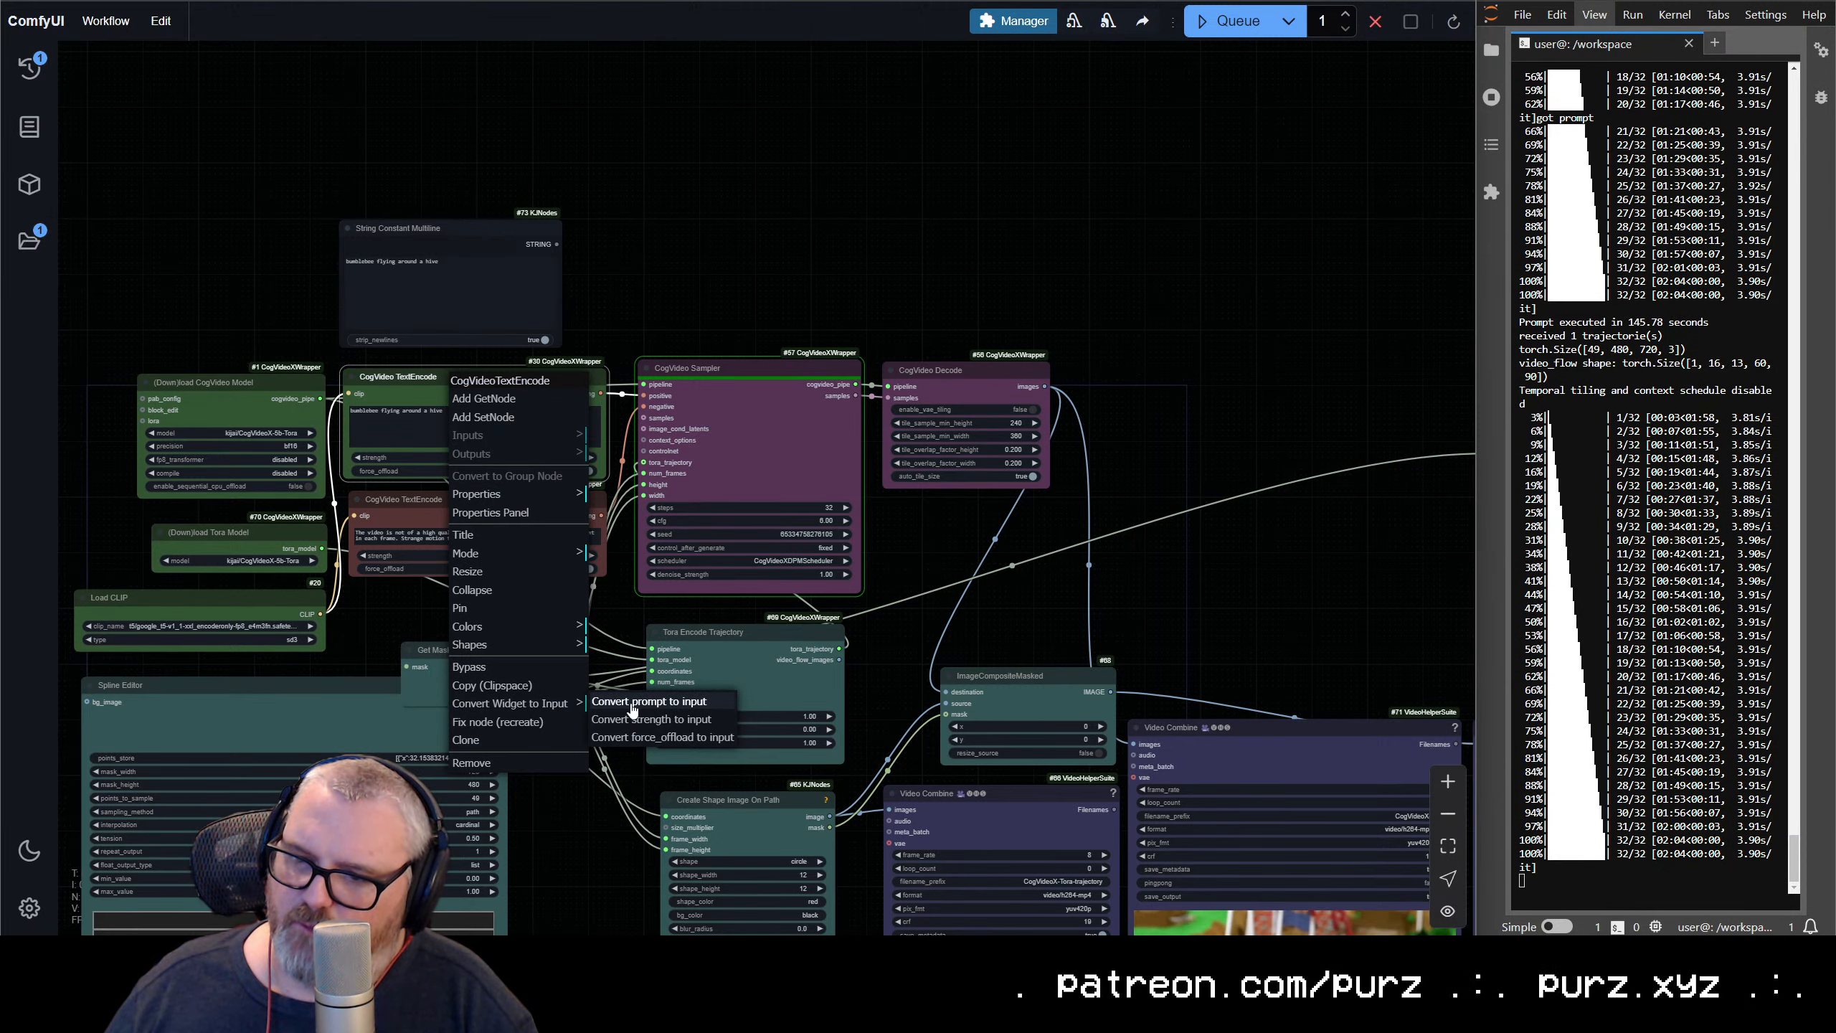
left_click(631, 705)
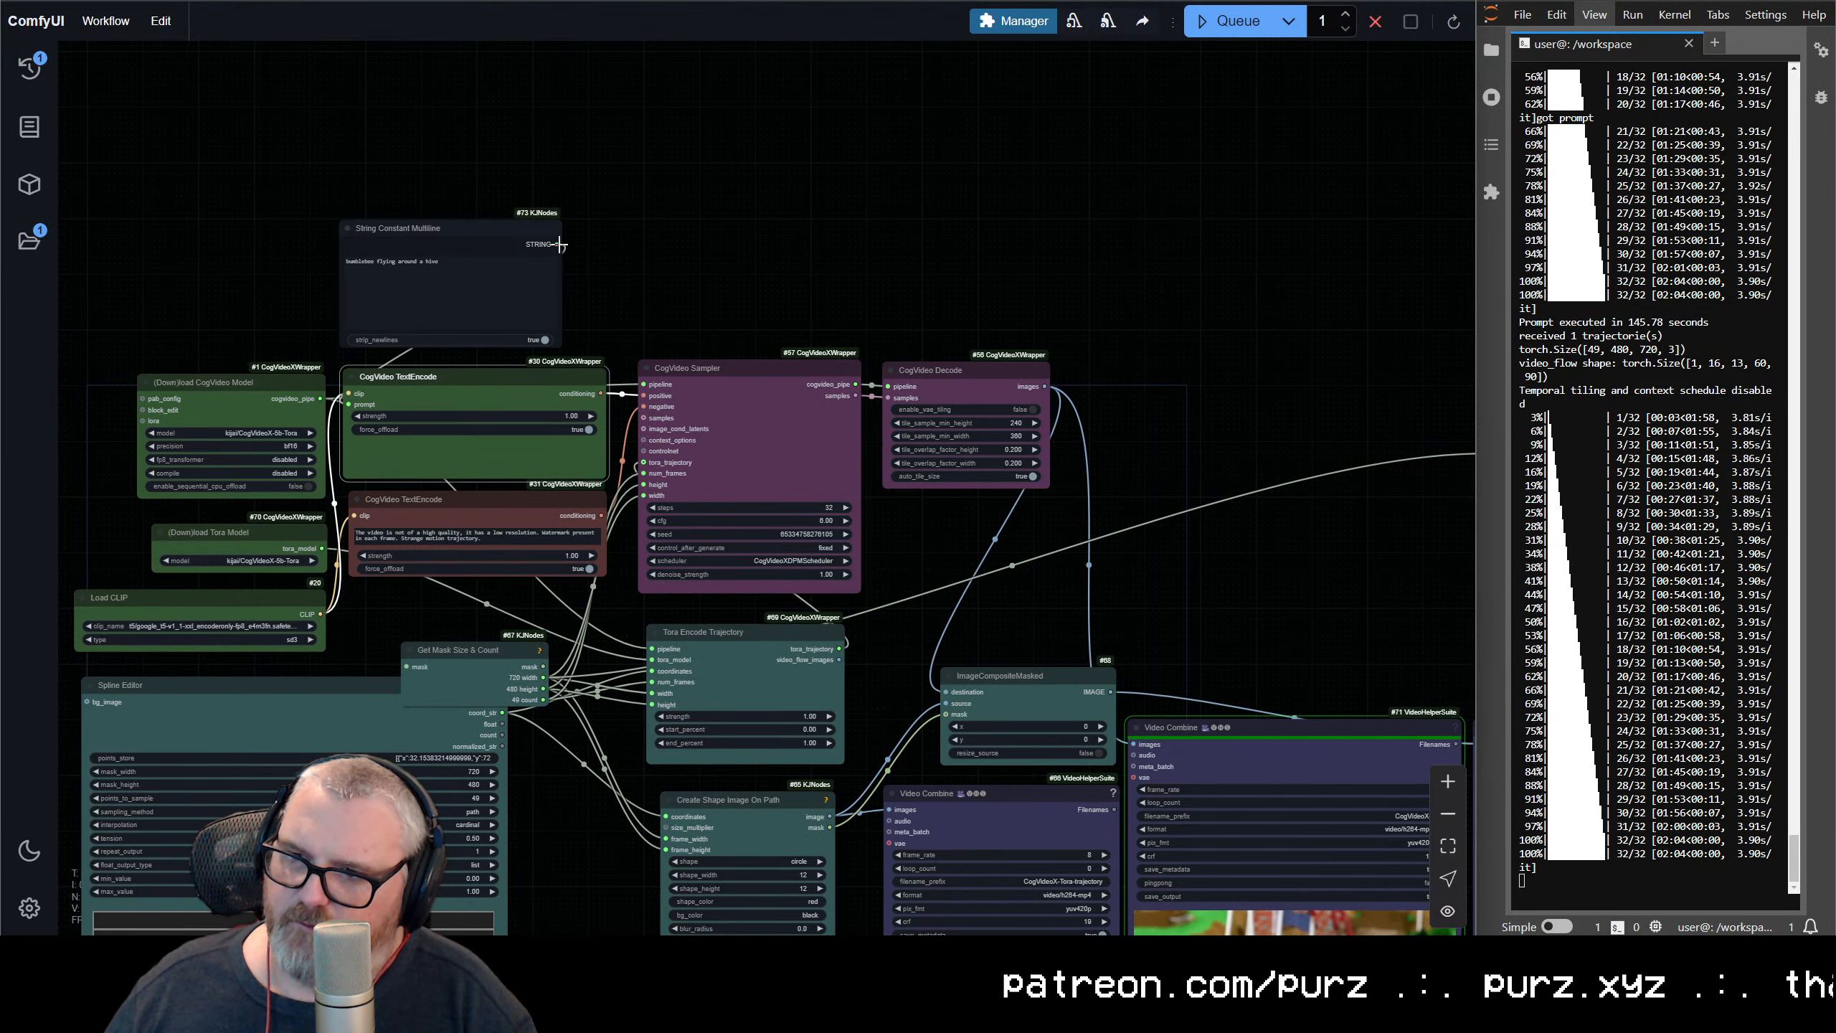
left_click_drag(559, 244, 912, 227)
key("space")
View the two bumblebee videos, with and without the red dot overlay
scroll(983, 315, "up", 6)
scroll(910, 481, "down", 4)
left_click_drag(903, 470, 728, 105)
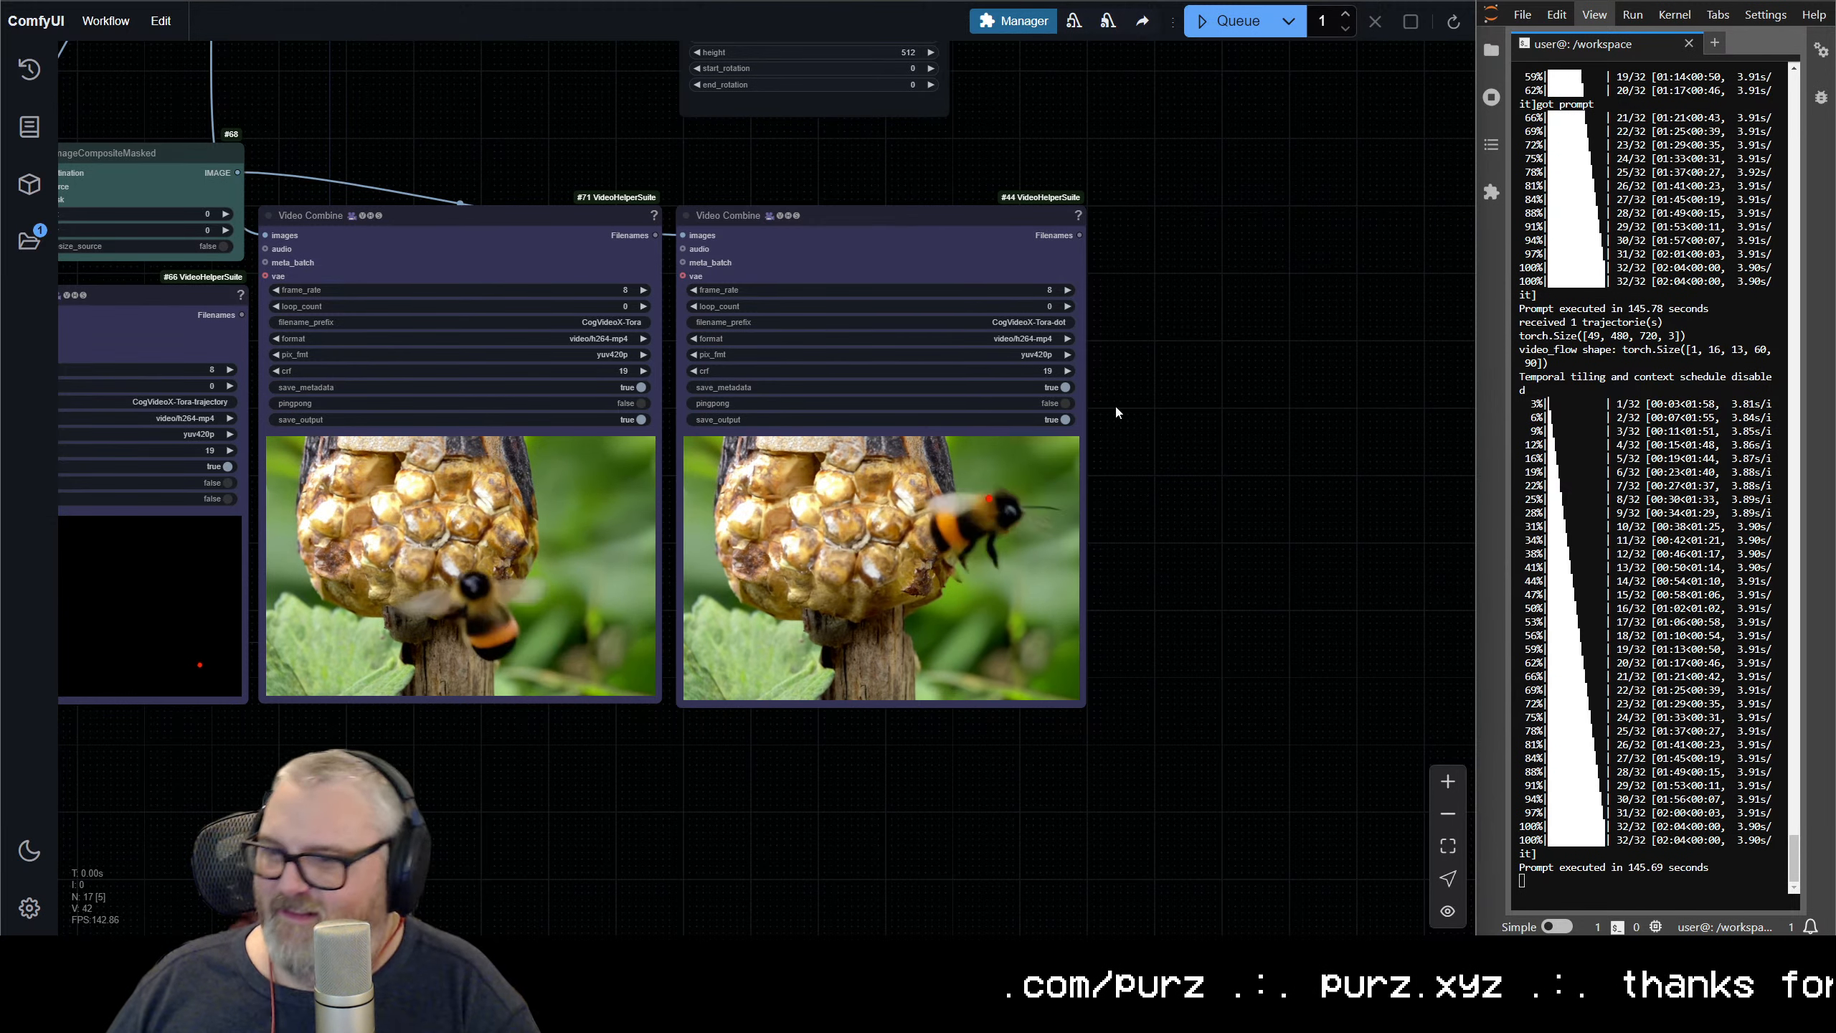
Set the Create Text Mask node's height to 80 and its font_size to 48
left_click_drag(868, 173, 942, 582)
left_click_drag(912, 297, 937, 179)
scroll(949, 256, "up", 5)
scroll(948, 256, "up", 4)
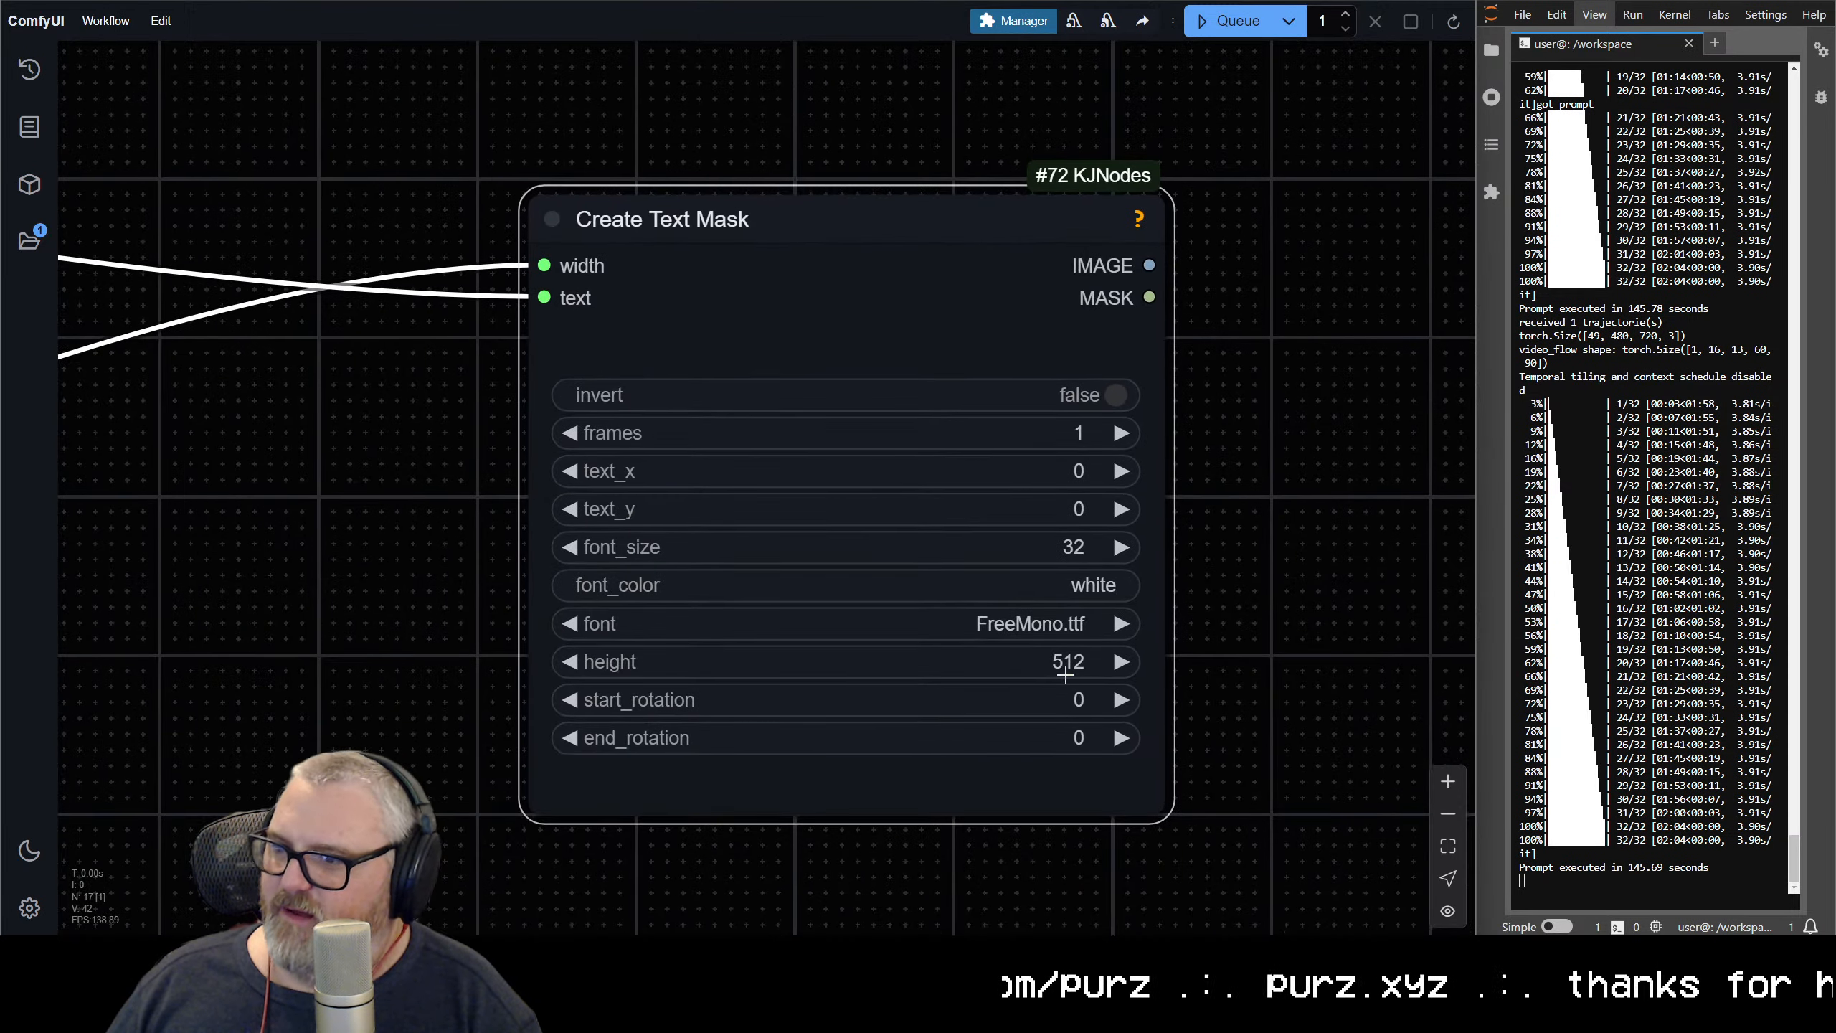
left_click(1061, 662)
key("Return")
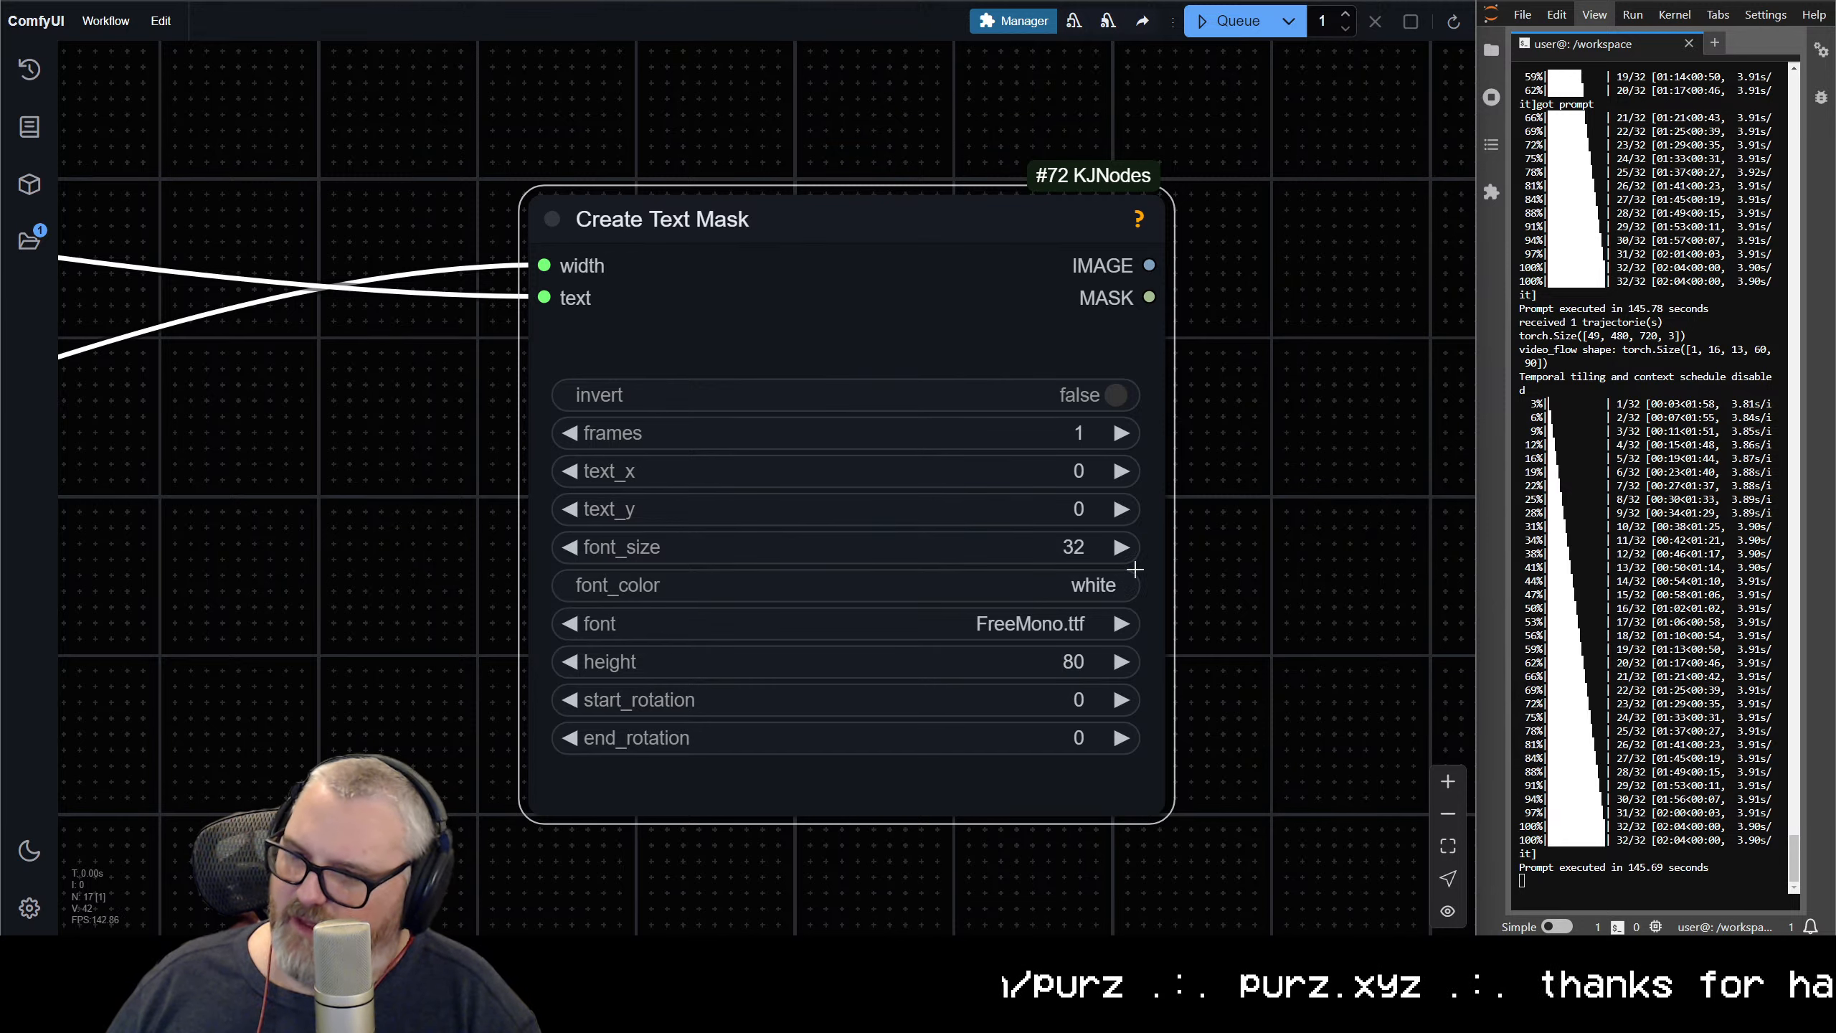
left_click(1041, 554)
type("48")
key("Return")
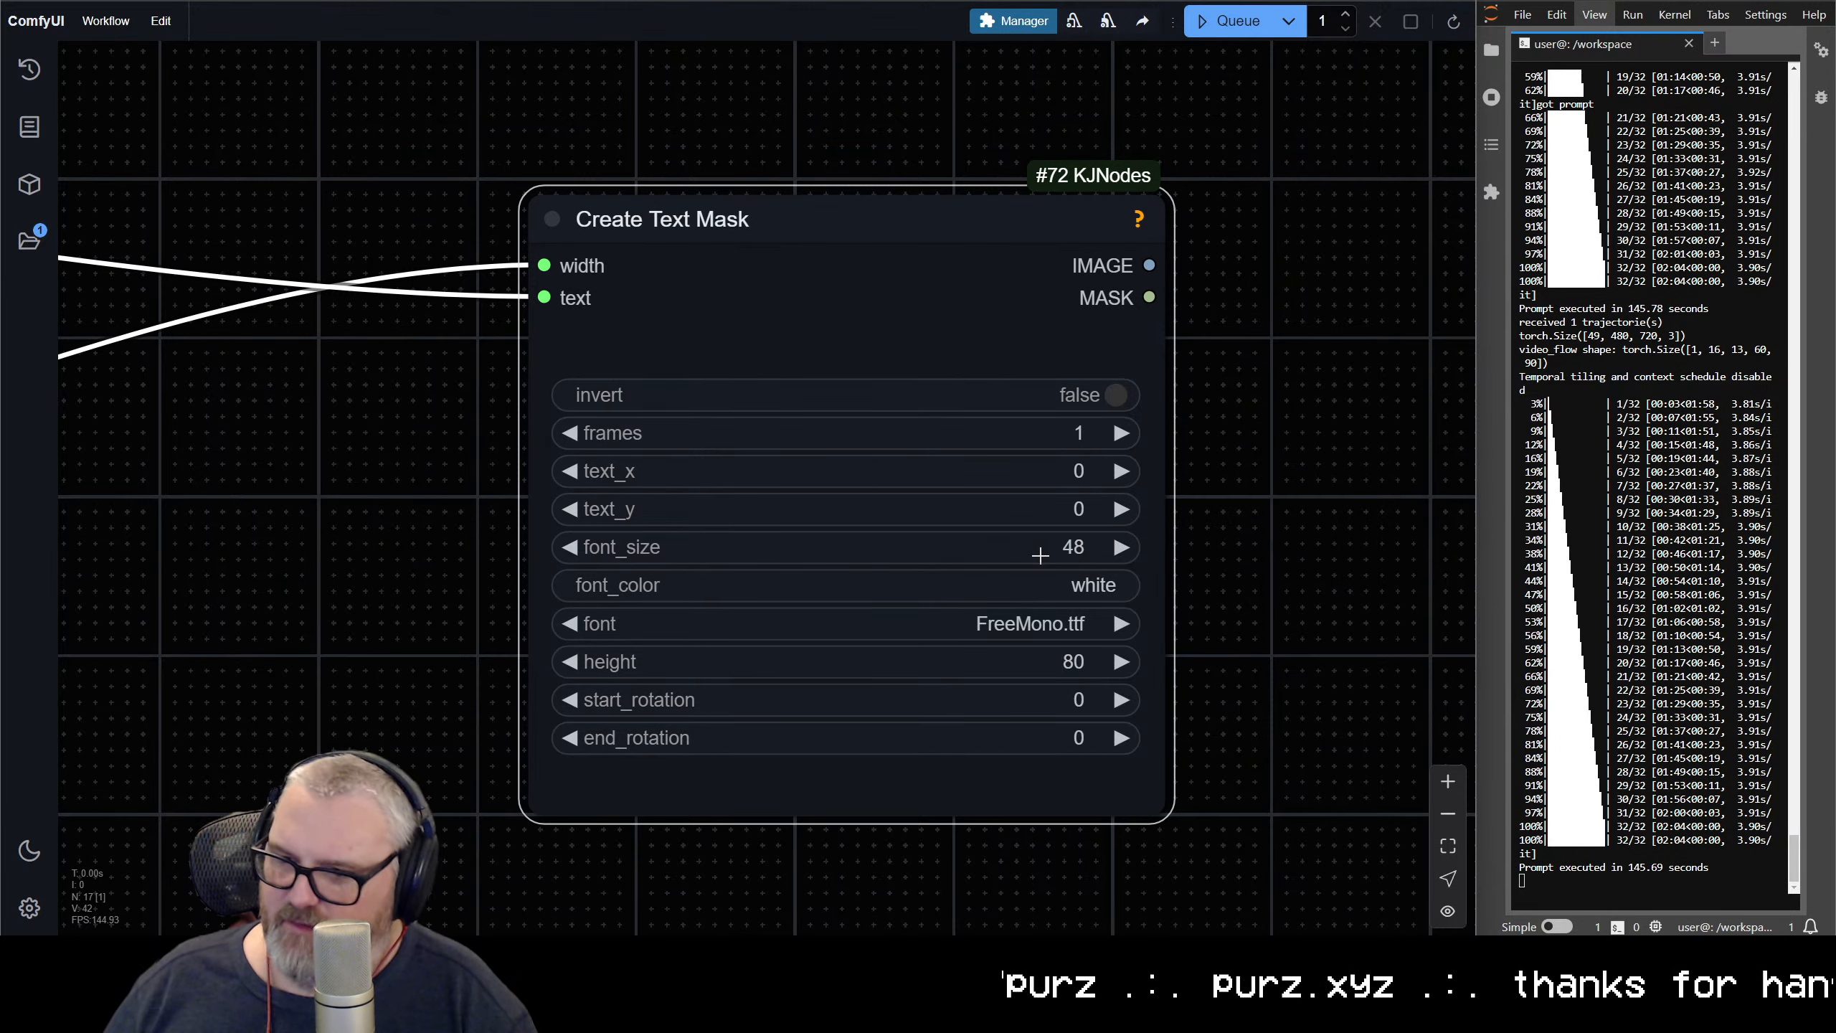
Add an Image Concatenate node below the Create Text Mask node and connect the mask node's IMAGE output to image1
scroll(1005, 558, "down", 7)
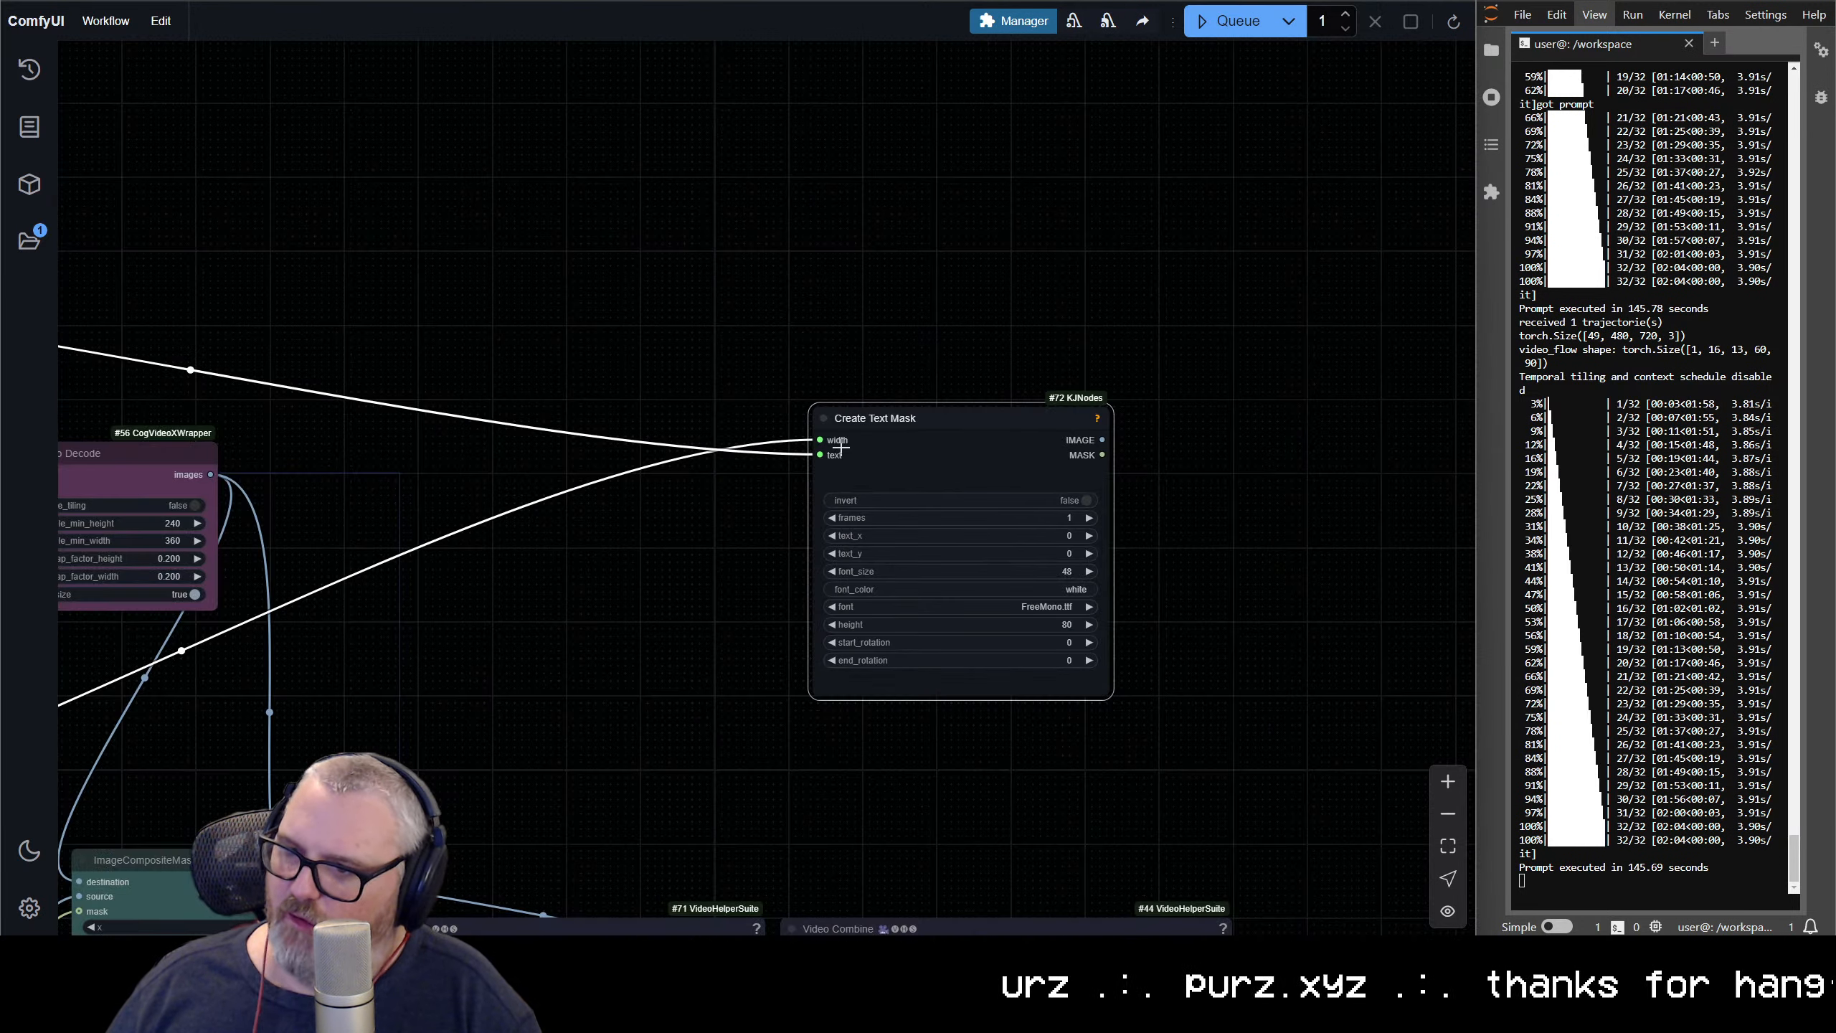
scroll(841, 446, "down", 3)
left_click_drag(892, 387, 685, 310)
left_click_drag(807, 318, 695, 396)
left_click_drag(999, 630, 942, 350)
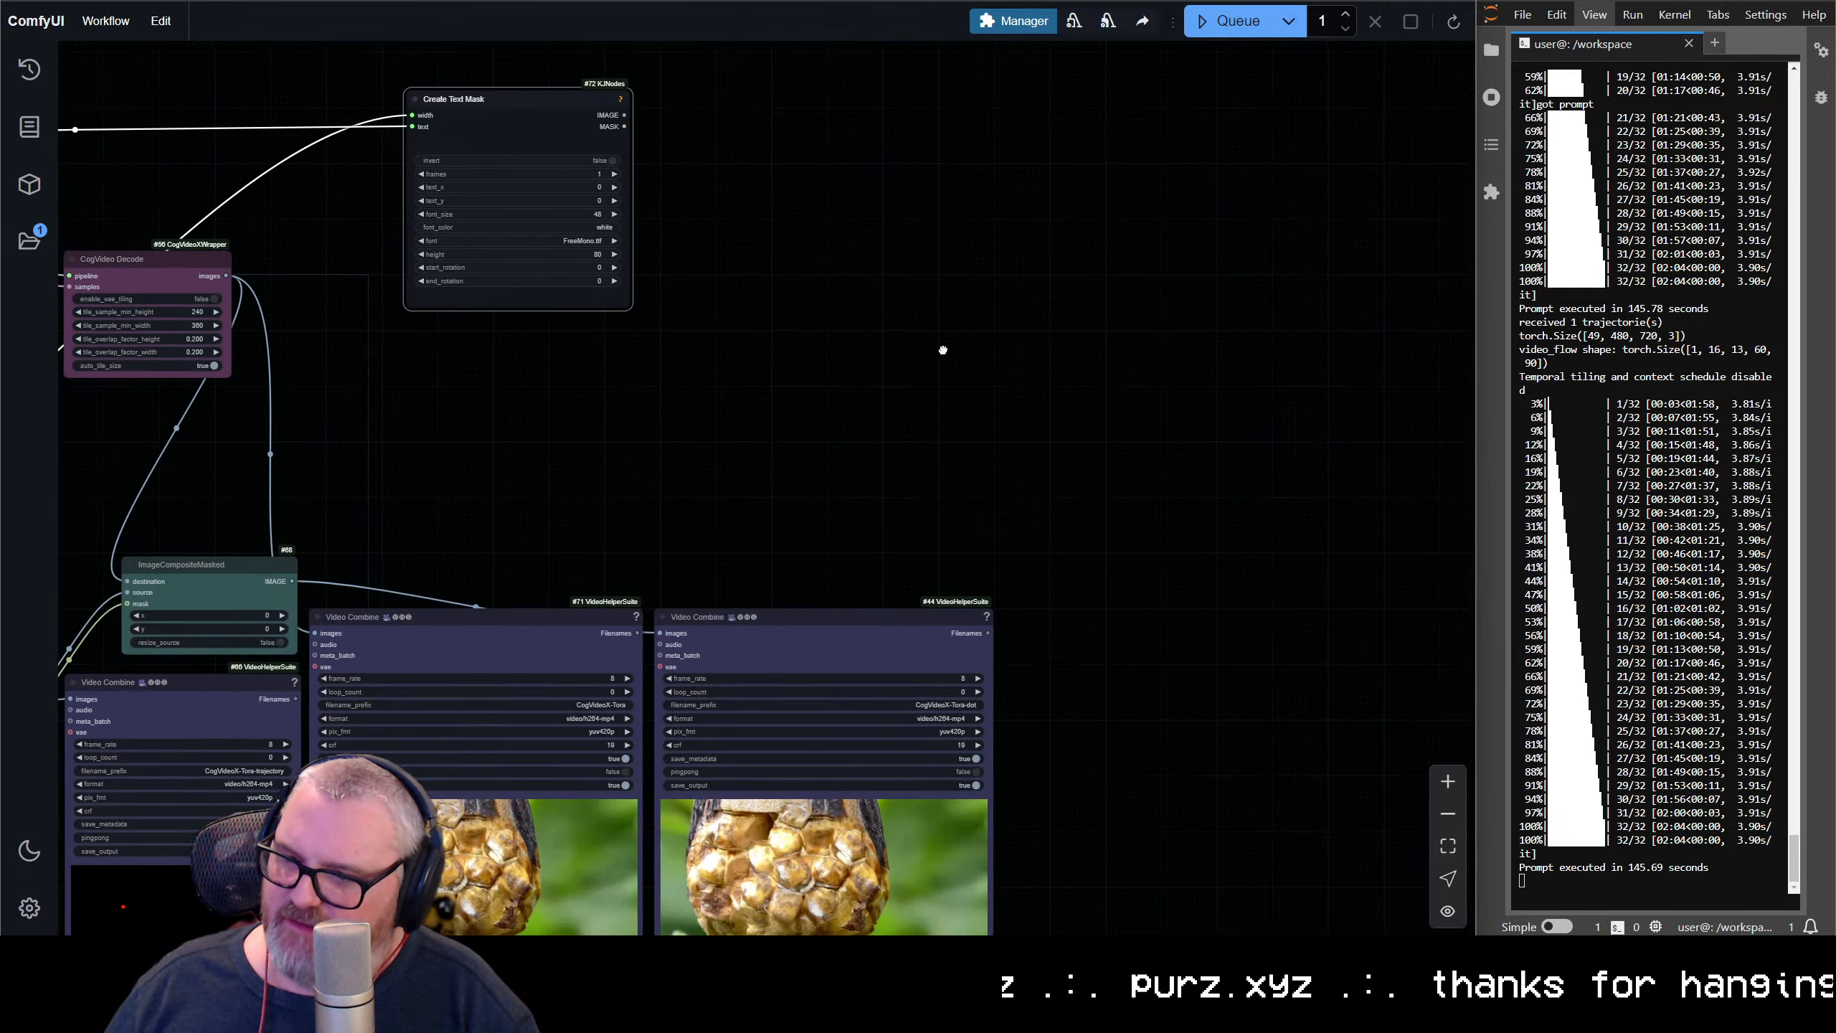
double_click(942, 350)
type("imagecon")
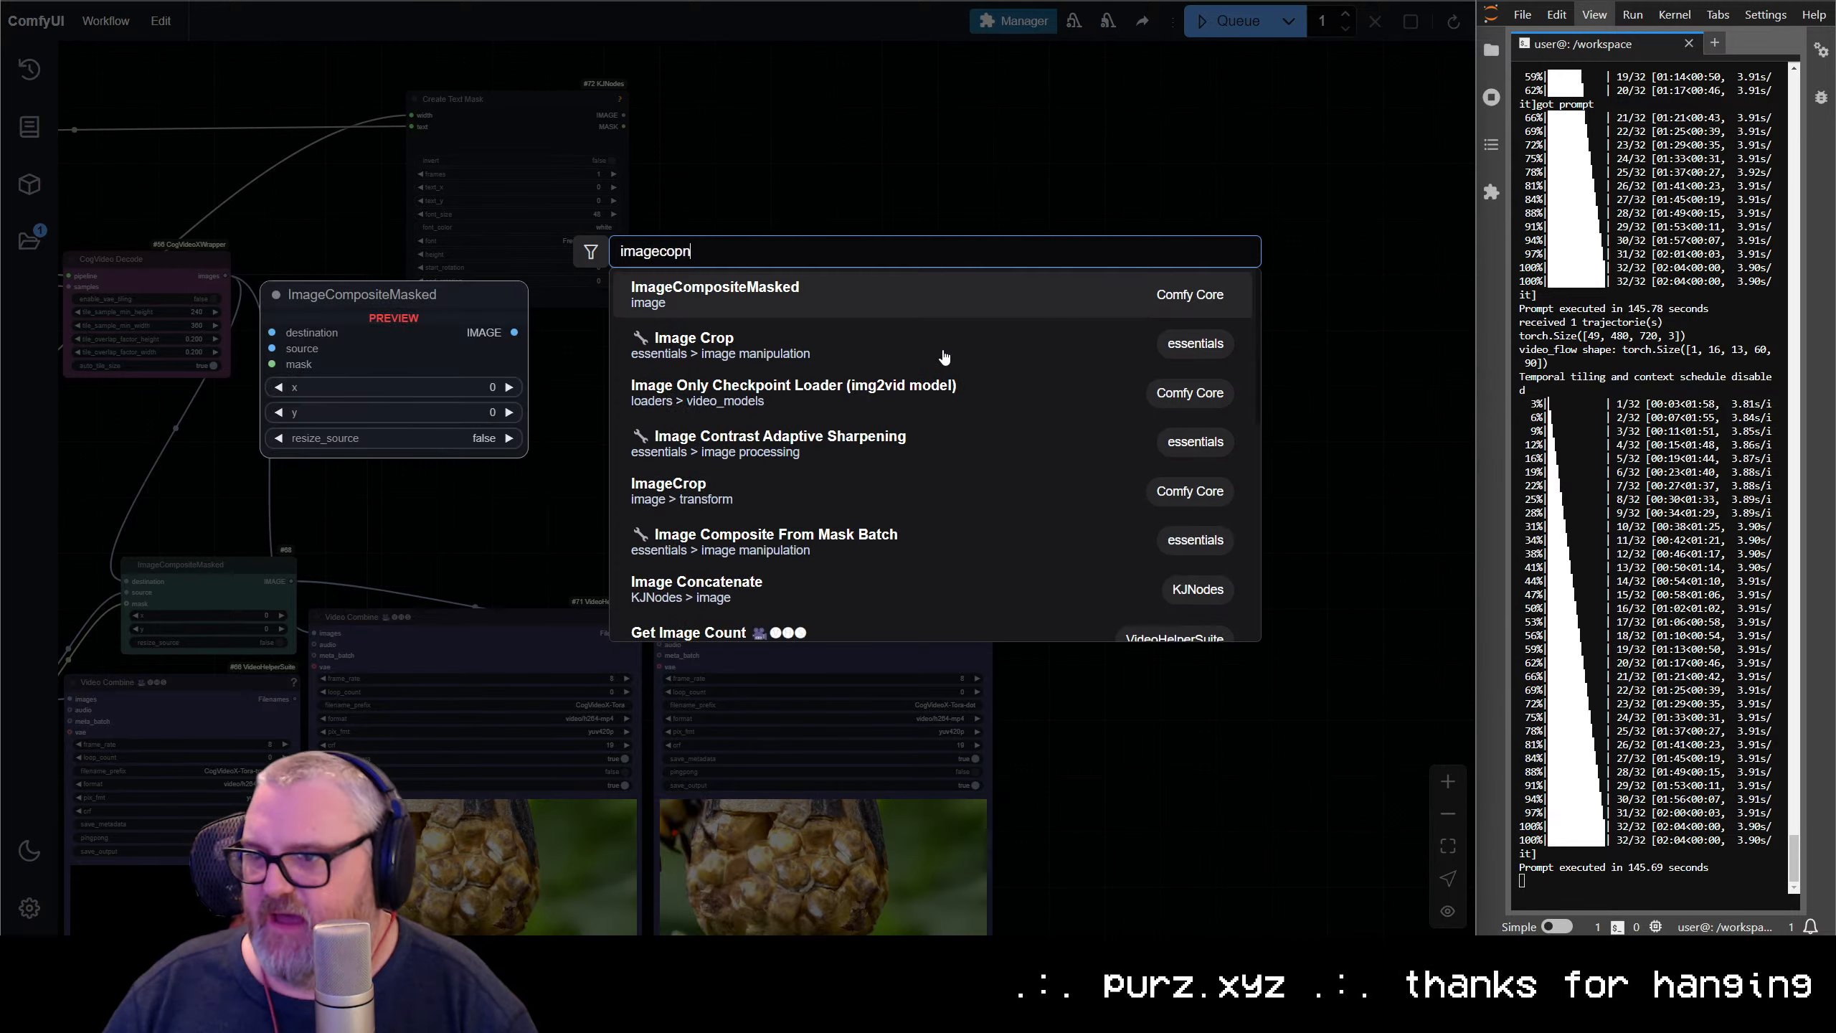
left_click(825, 307)
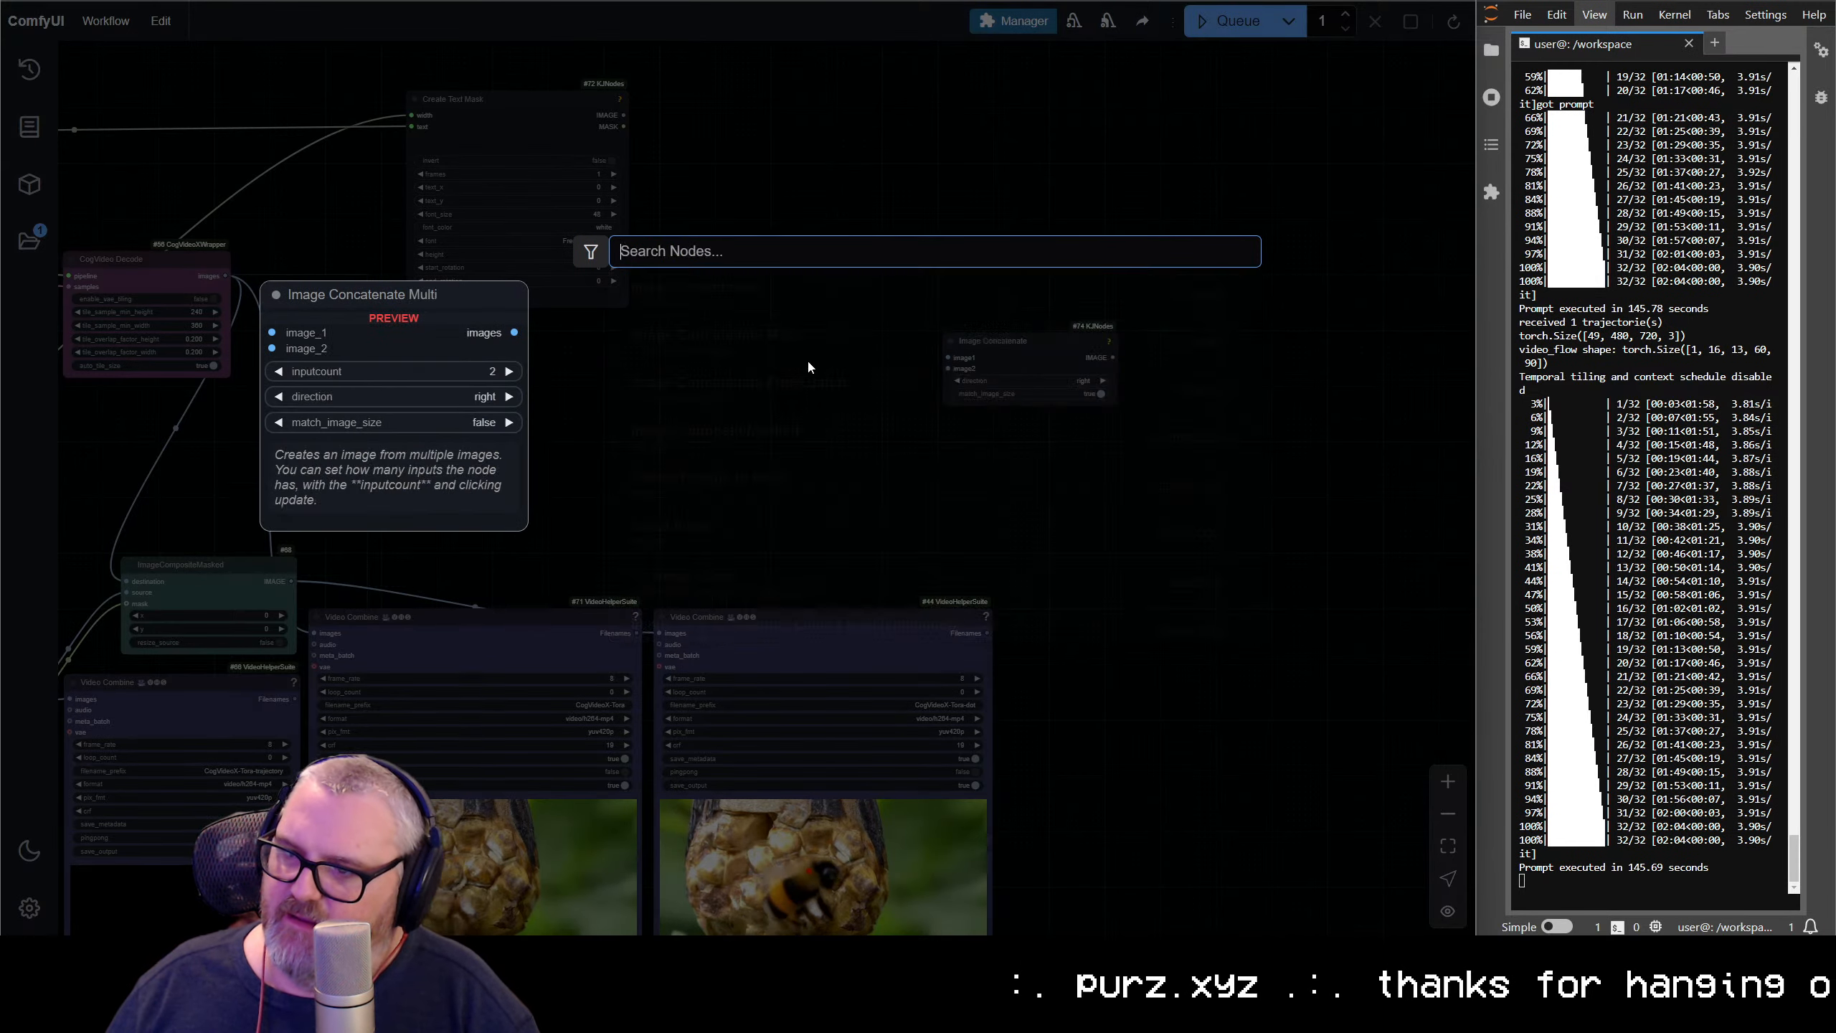
left_click_drag(1000, 347, 705, 445)
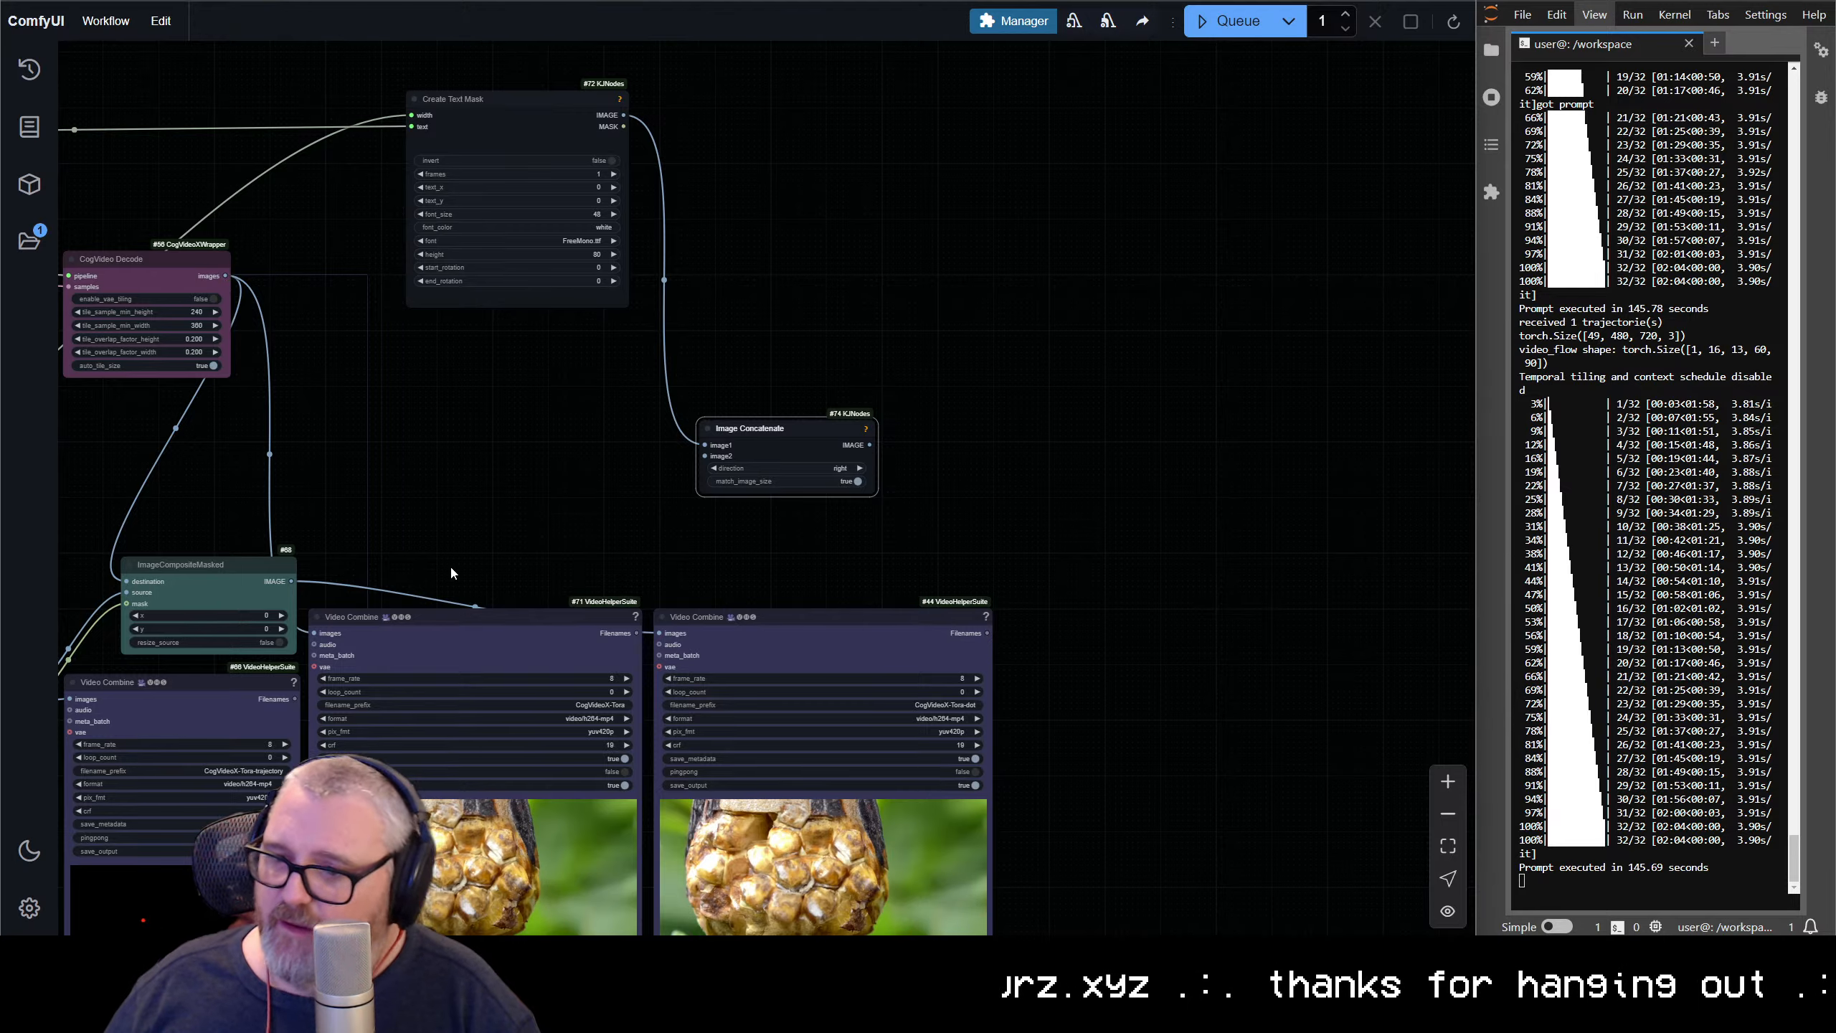
Connect ImageCompositeMasked's IMAGE output to the Image Concatenate node's image2 input and set the direction to down
left_click_drag(451, 573, 478, 381)
left_click_drag(310, 399, 732, 265)
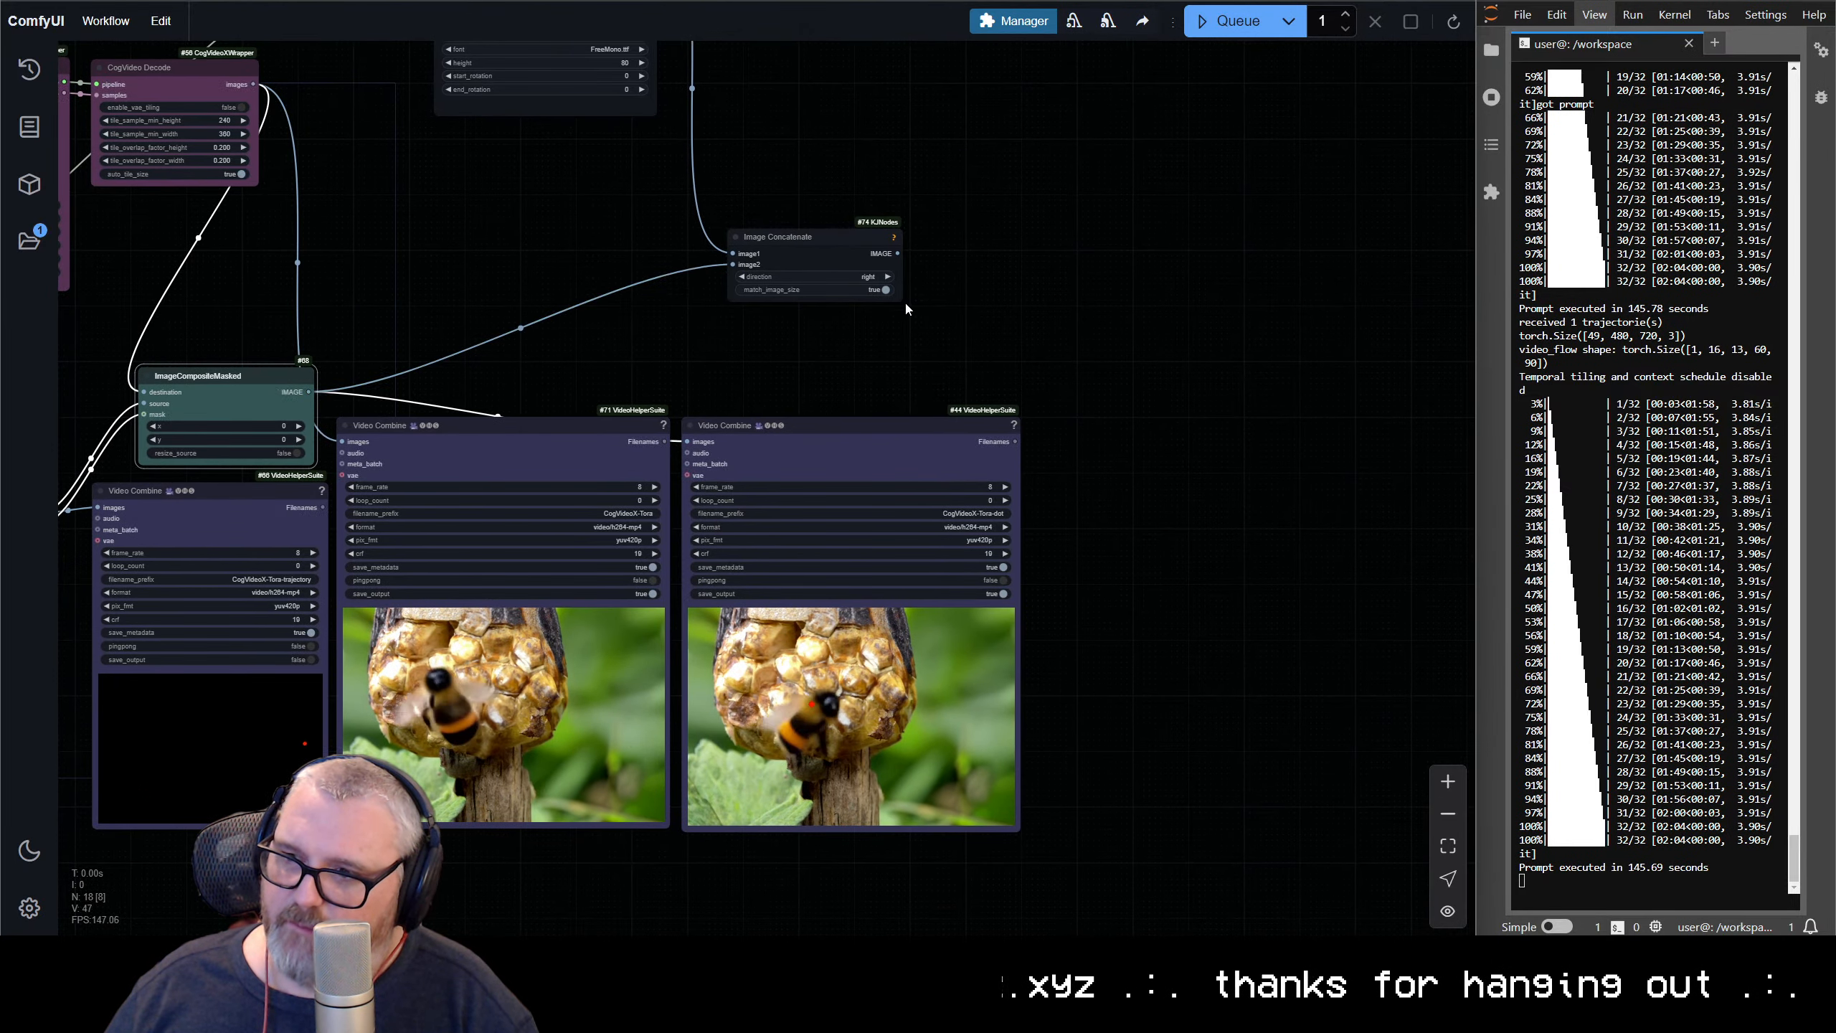
left_click(863, 277)
left_click(867, 304)
scroll(856, 295, "up", 10)
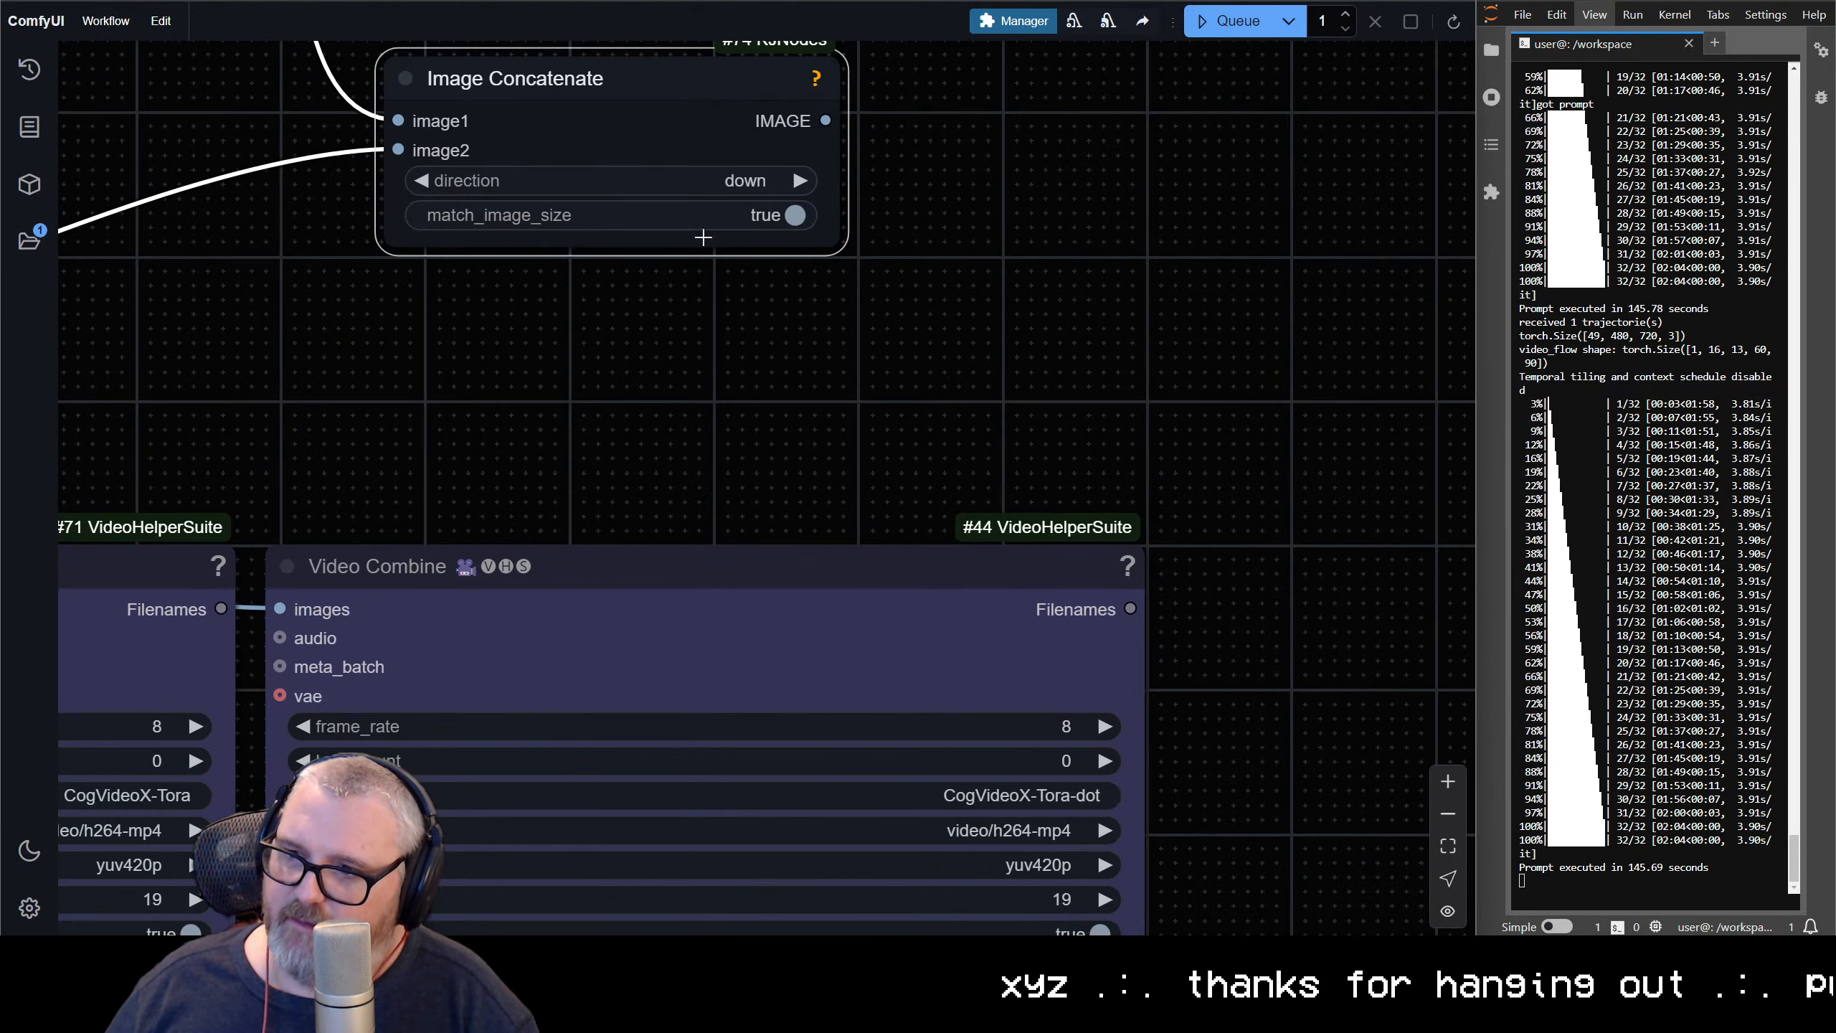
Turn off match_image_size, feed the concatenated image into the CogVideoX-Tora-dot Video Combine node, and stack both caption nodes above it
left_click_drag(338, 653, 279, 608)
scroll(728, 723, "down", 6)
left_click_drag(643, 374, 973, 614)
scroll(806, 499, "down", 1)
left_click_drag(408, 81, 892, 339)
scroll(723, 540, "down", 6)
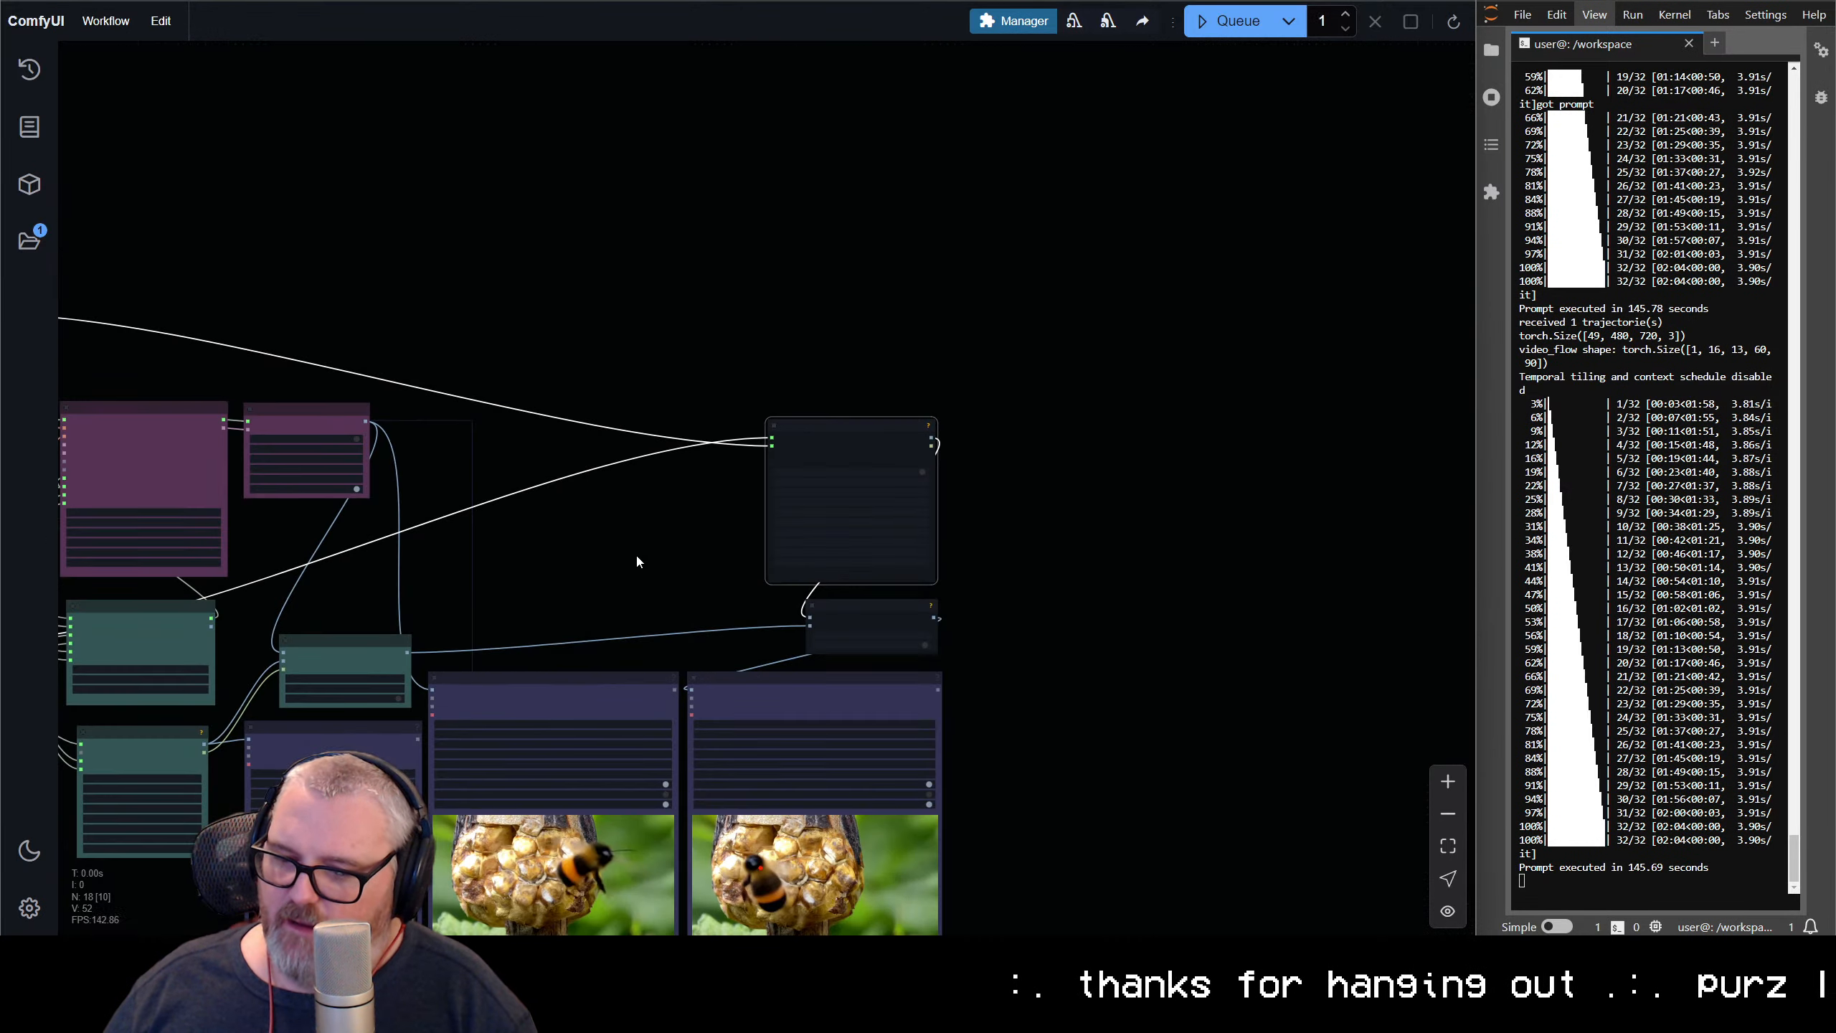
Reshape the Spline Editor's path into an open, sideways figure-eight with both ends near the upper left of its canvas
left_click_drag(635, 552, 752, 170)
scroll(995, 586, "up", 2)
scroll(853, 553, "up", 8)
scroll(691, 427, "down", 9)
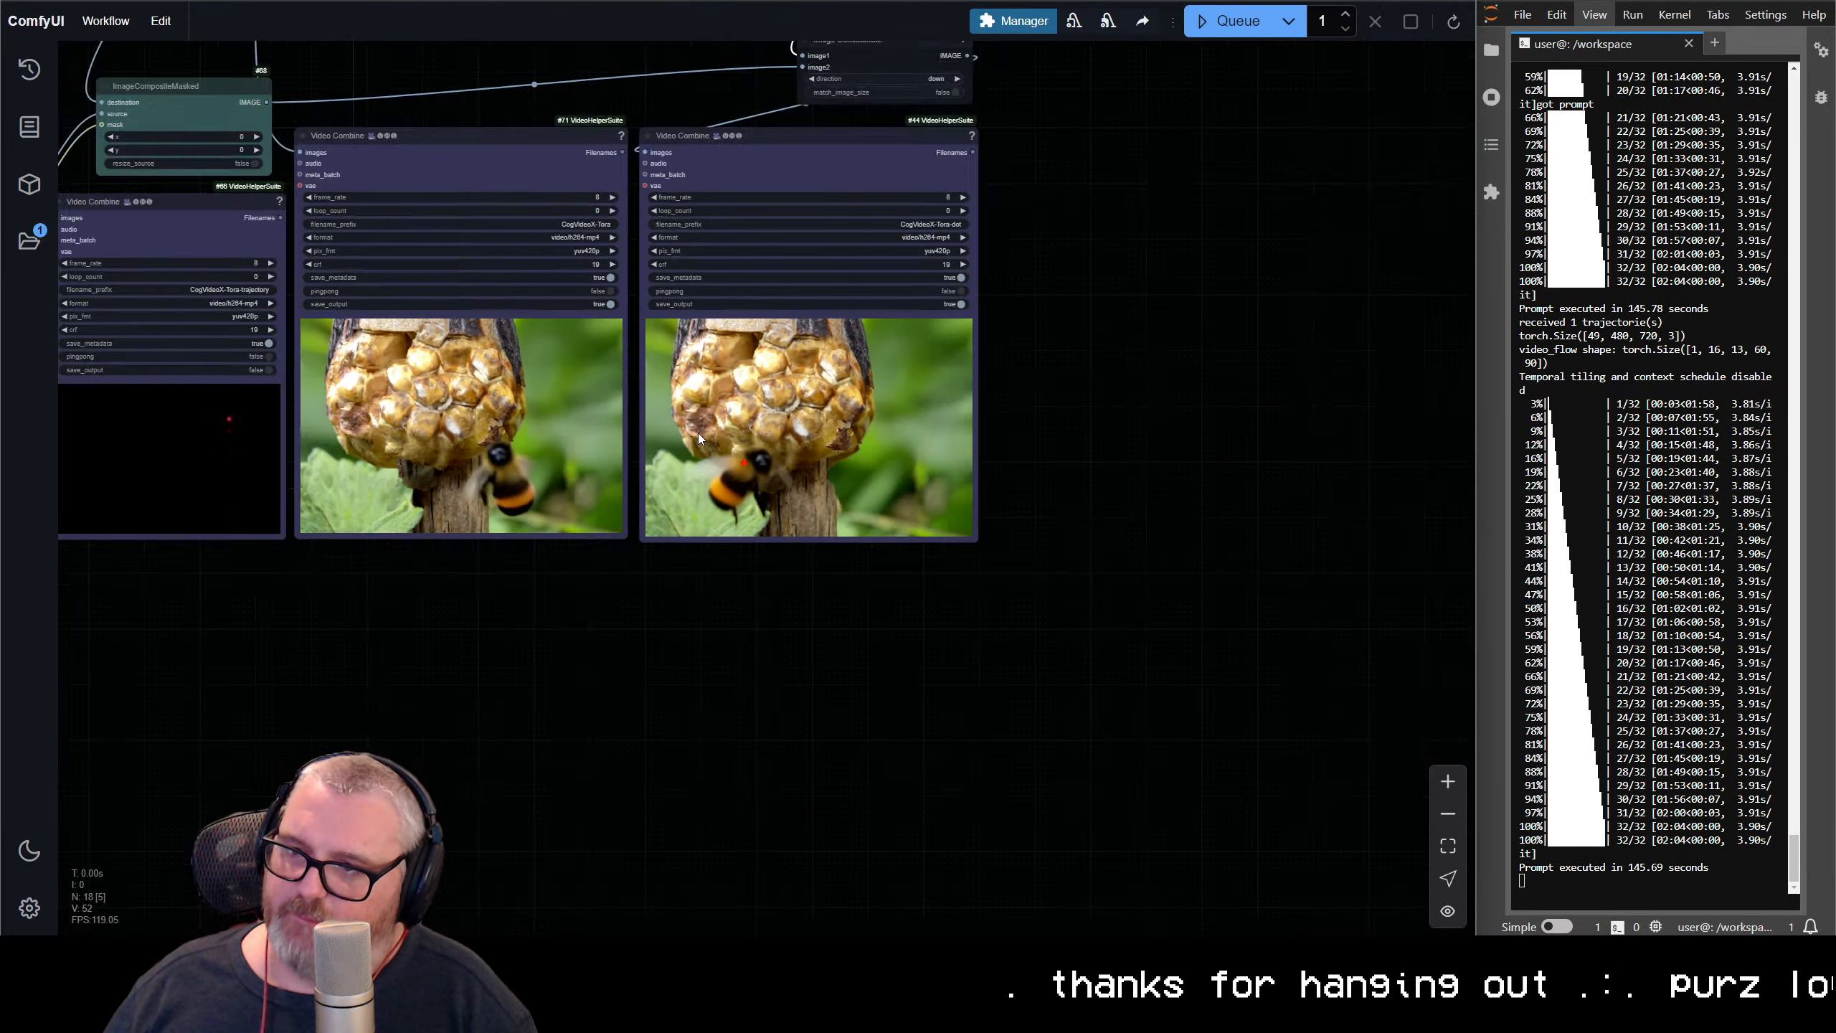
left_click_drag(668, 409, 1342, 797)
scroll(569, 680, "up", 4)
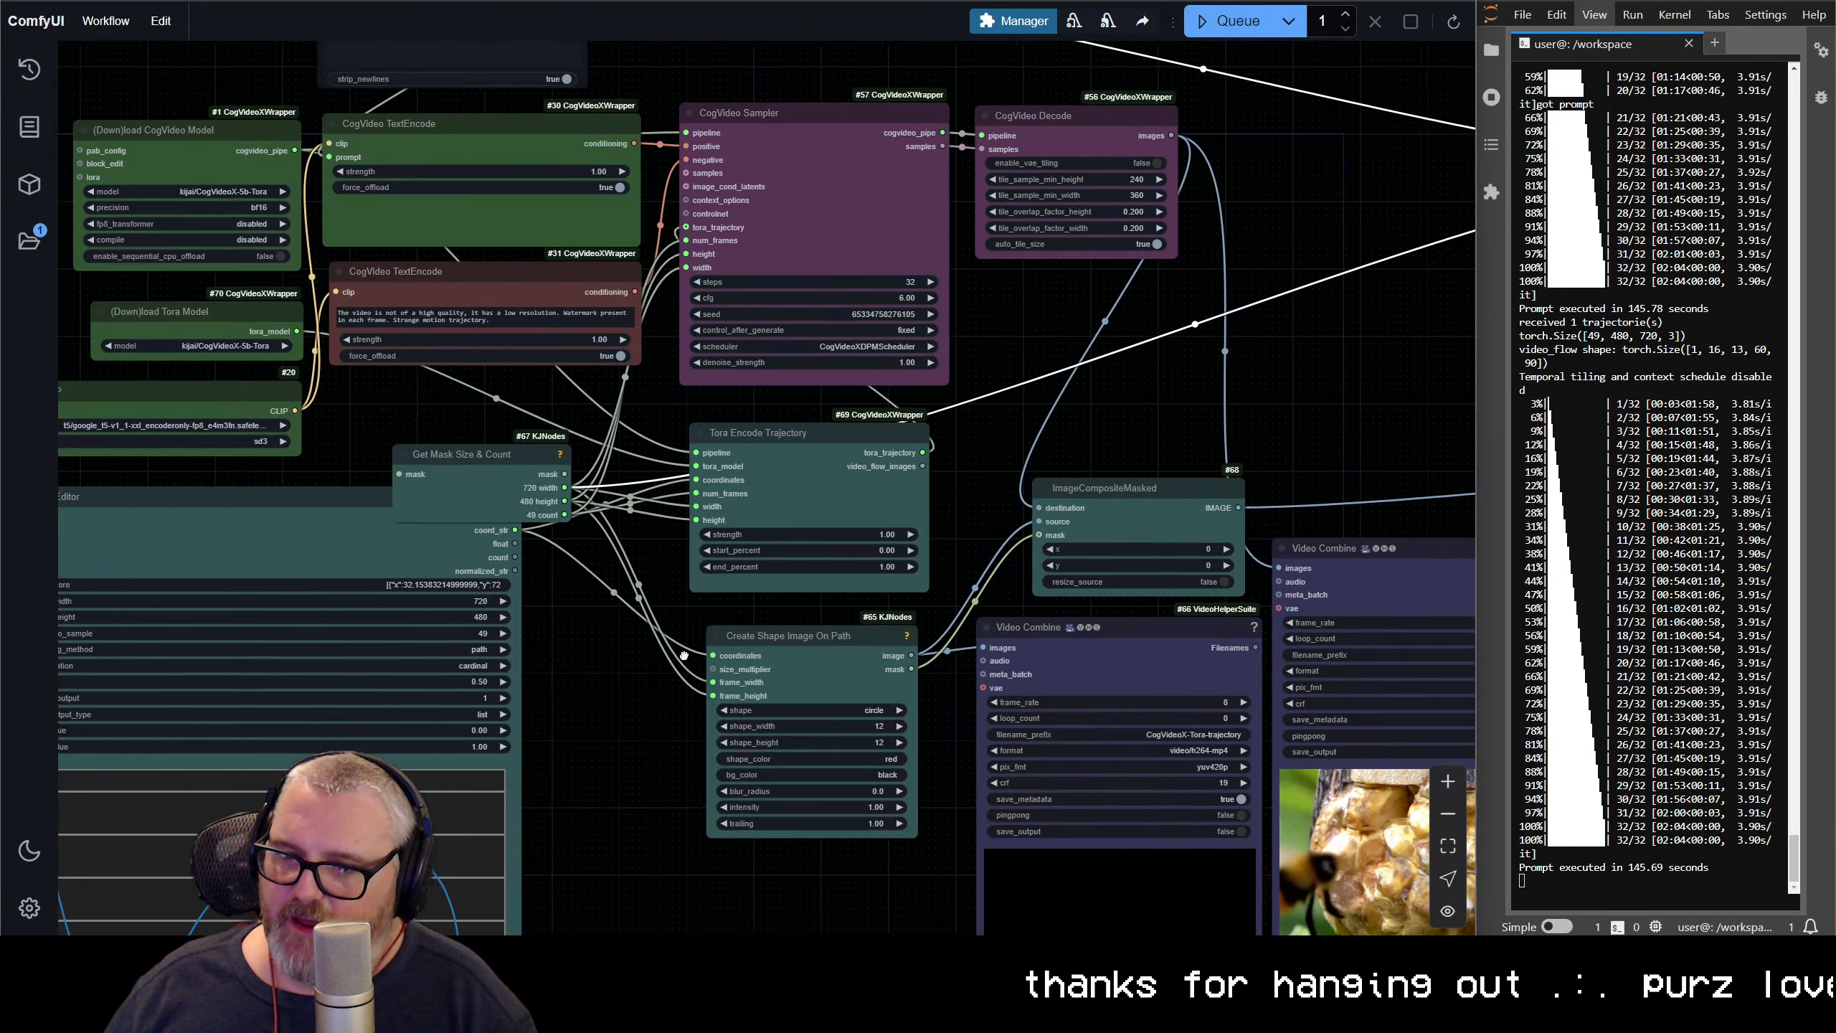
left_click_drag(579, 684, 932, 379)
left_click_drag(595, 576, 610, 604)
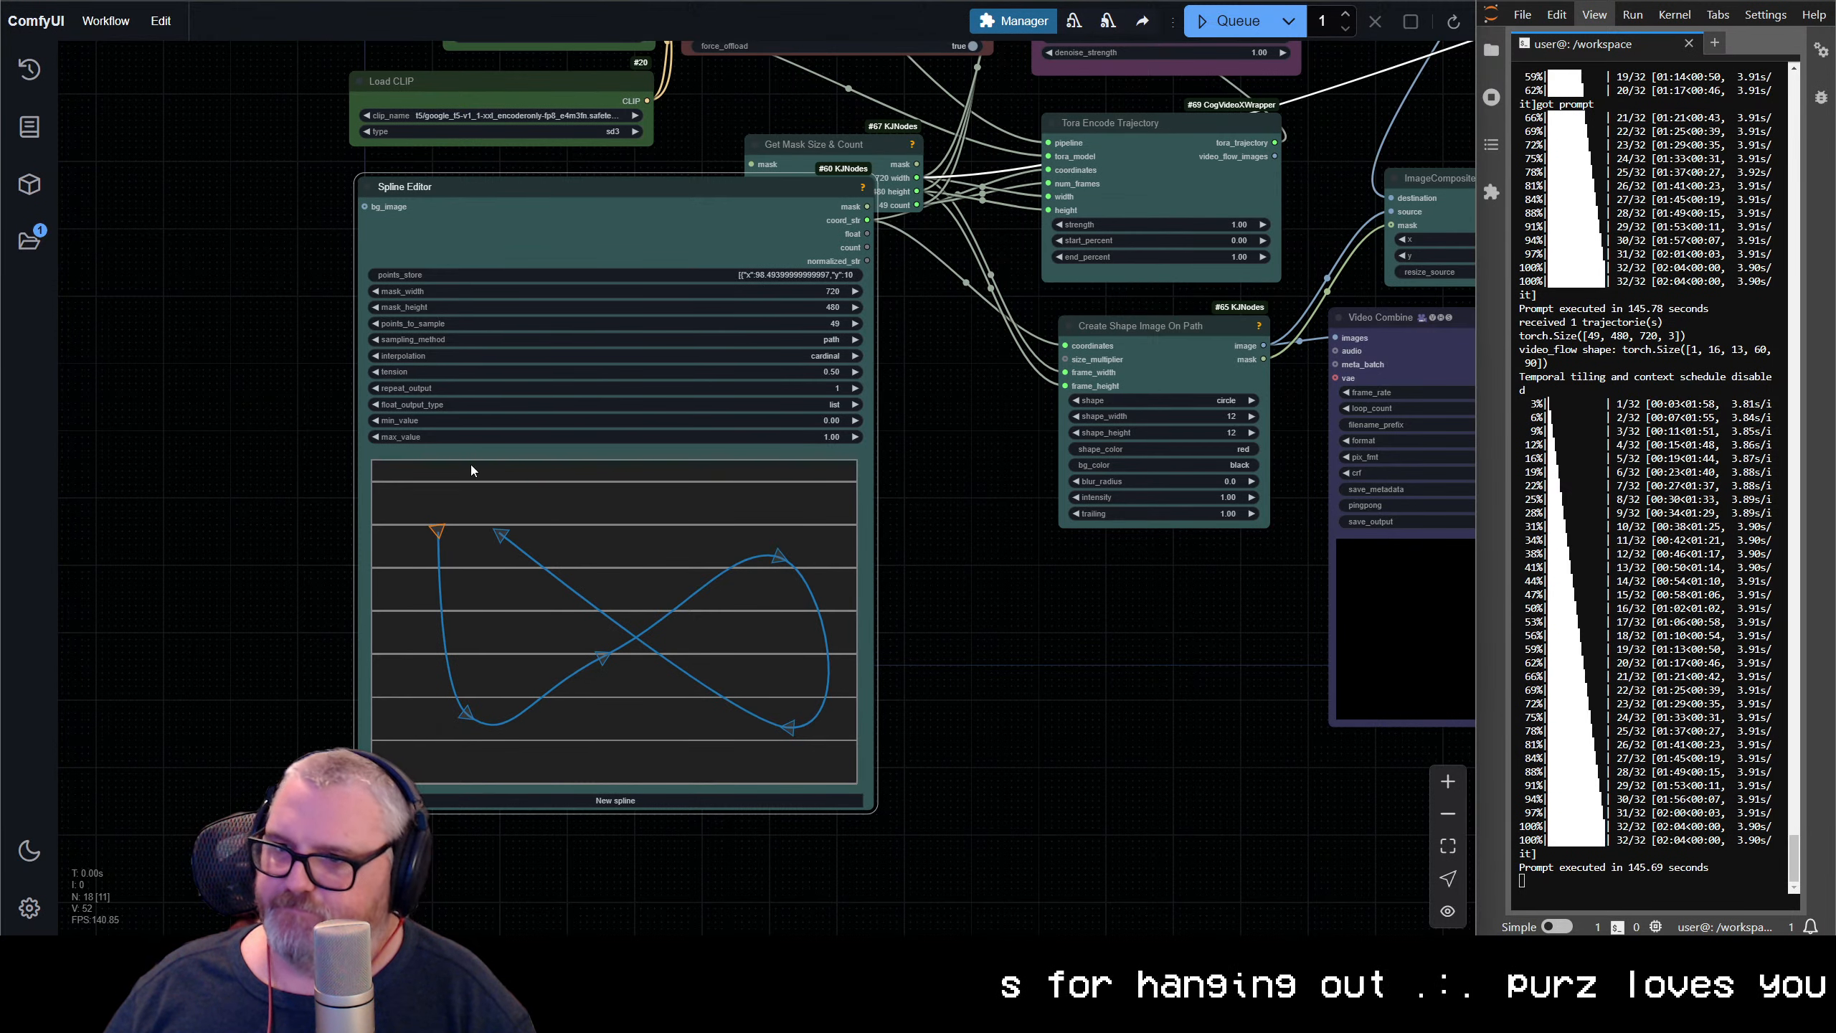
Replace the multiline string prompt with "swedish chef from the muppets making dinner" and queue the workflow
left_click_drag(954, 333, 763, 842)
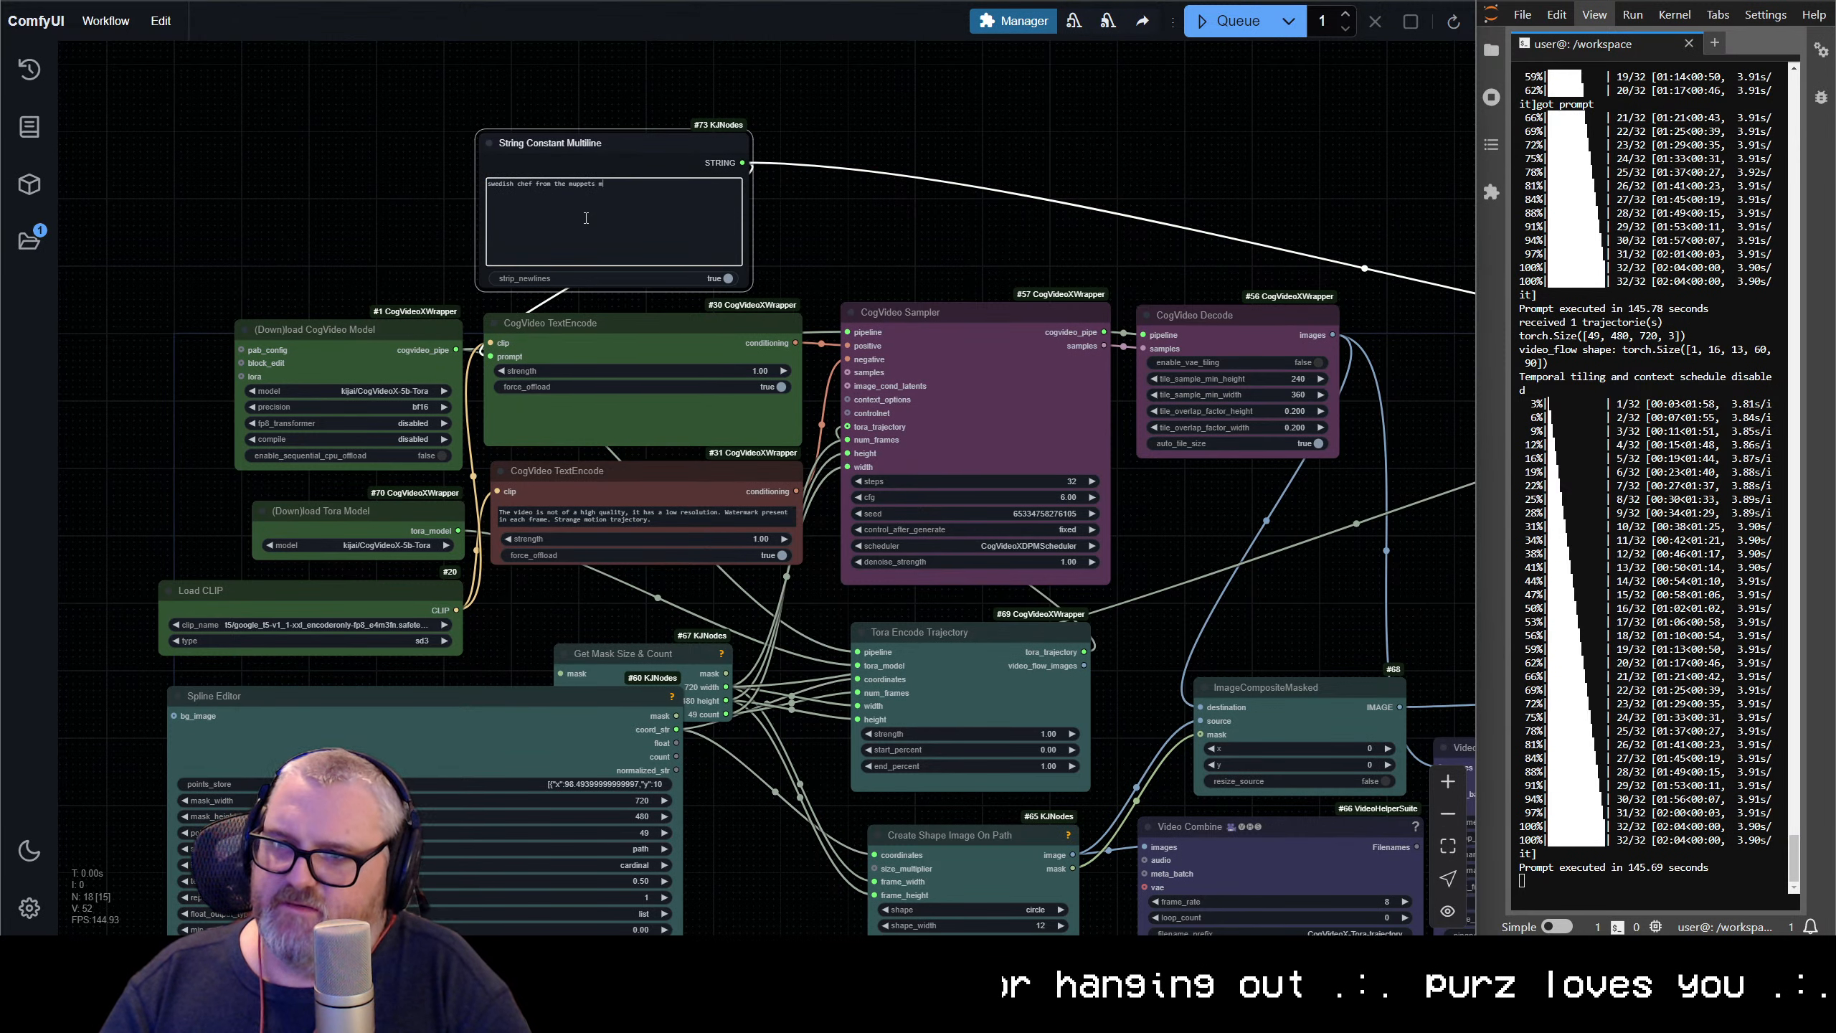
key("ctrl+Return")
scroll(1294, 264, "down", 7)
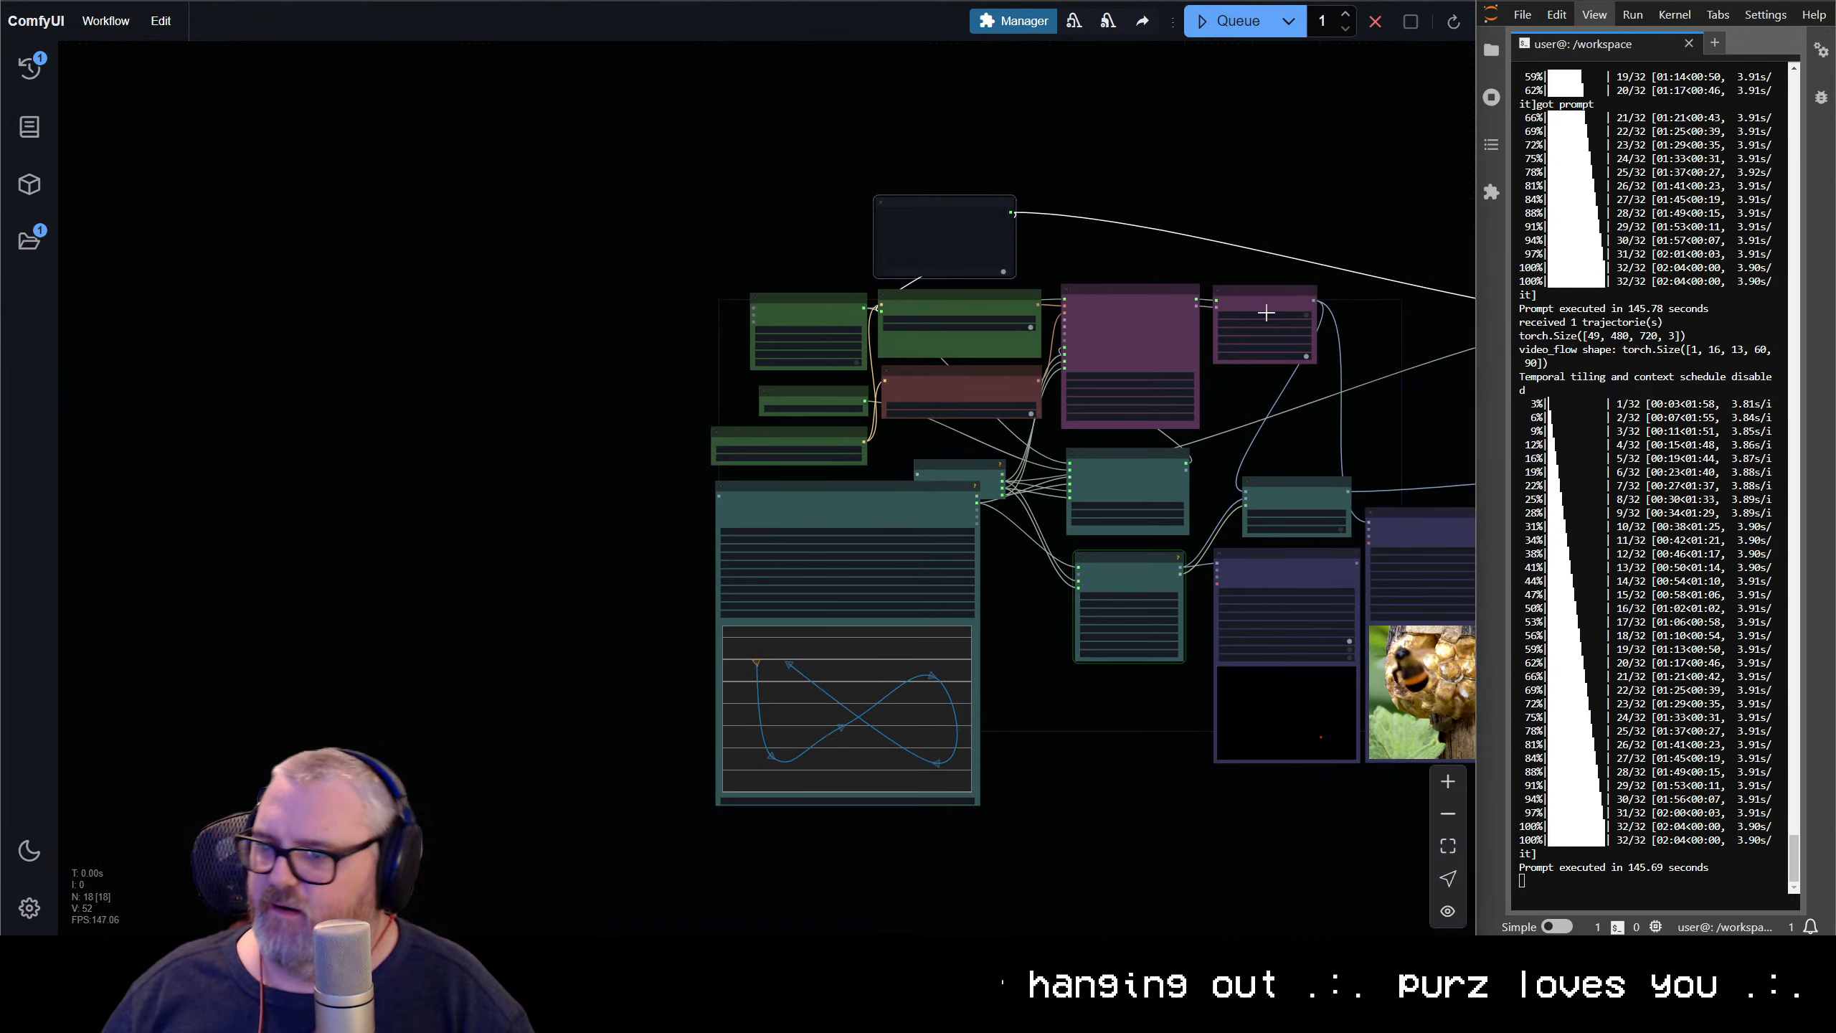
left_click_drag(1294, 272, 670, 200)
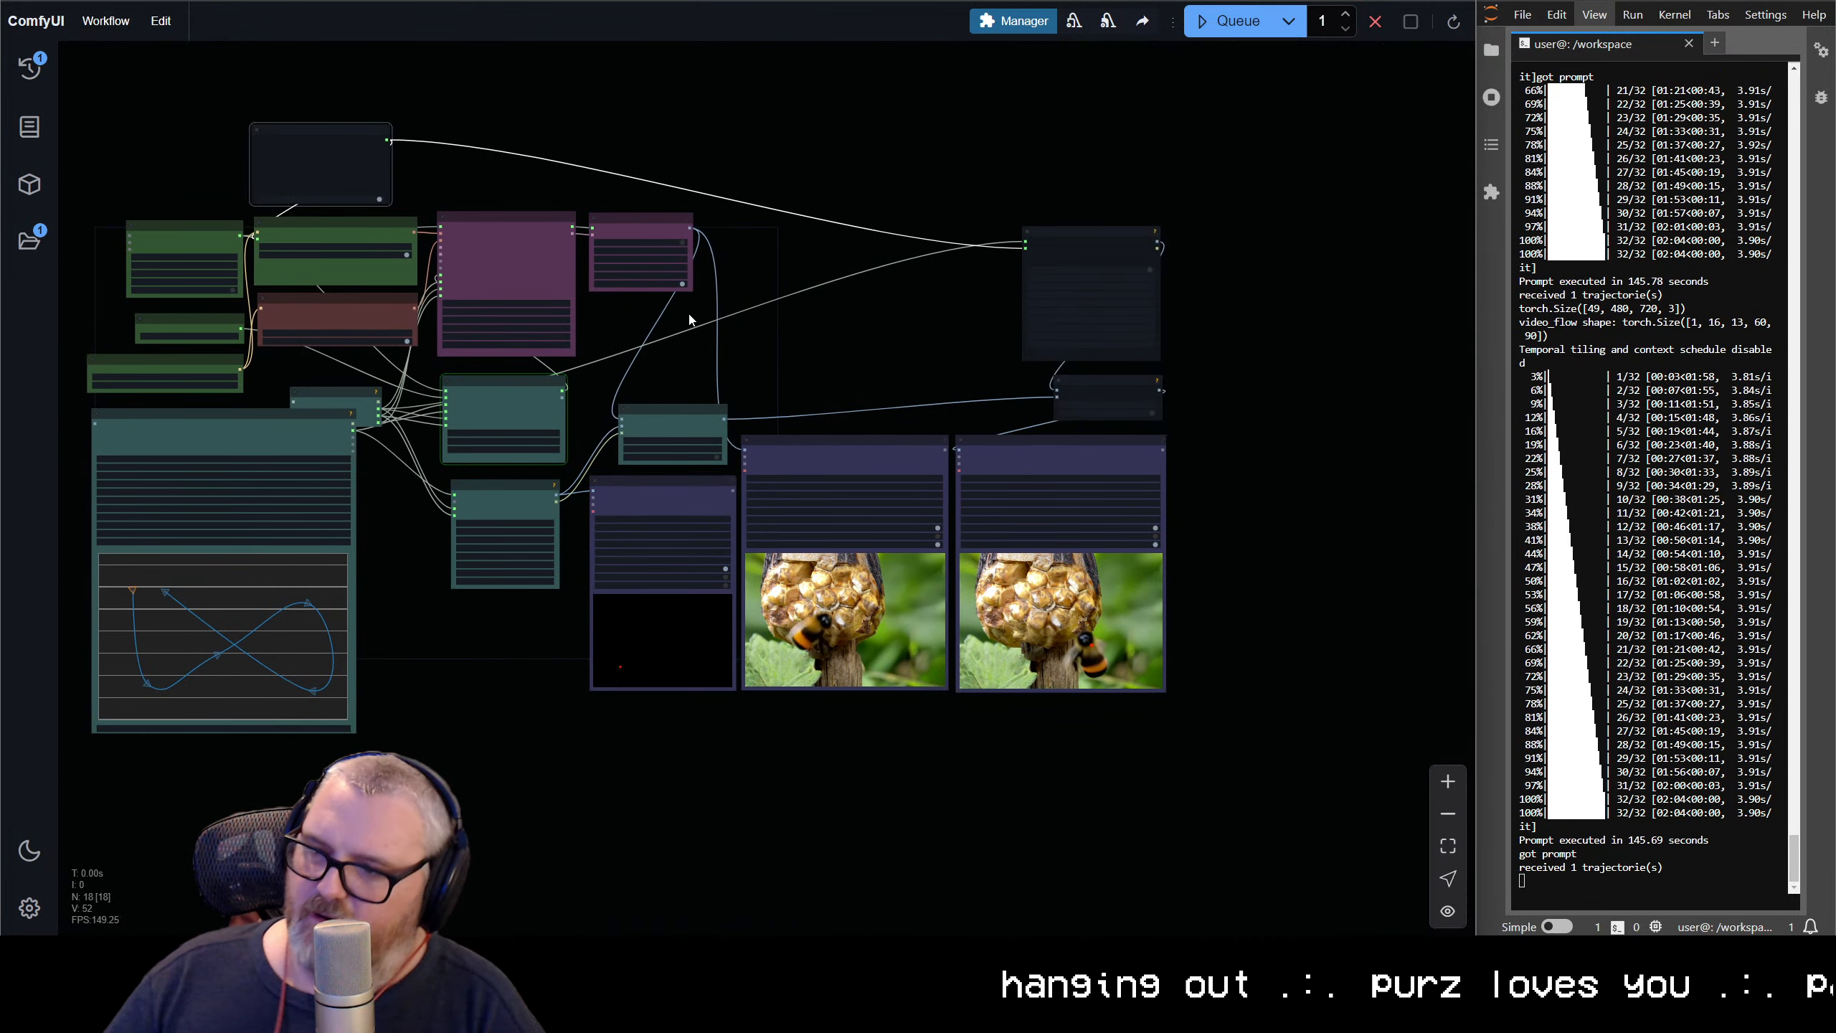
left_click_drag(1179, 639, 912, 626)
scroll(899, 629, "up", 14)
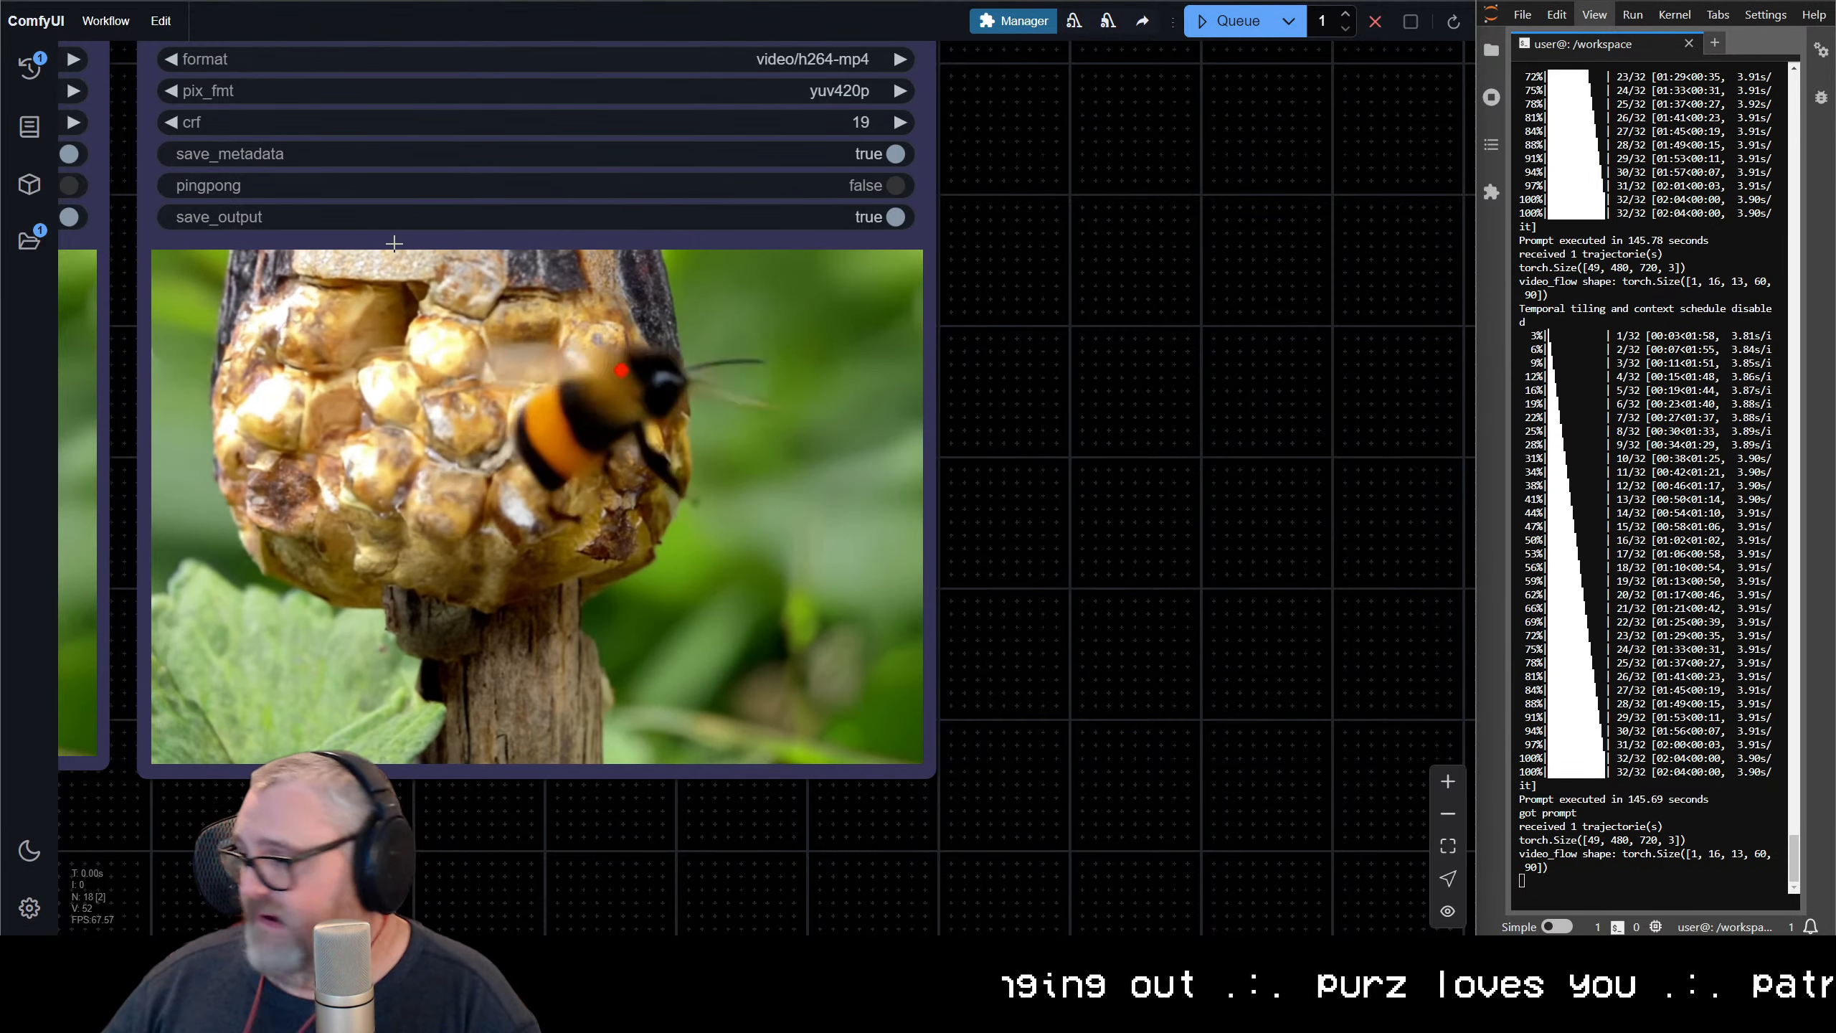
scroll(675, 283, "down", 9)
left_click_drag(1027, 281, 1434, 577)
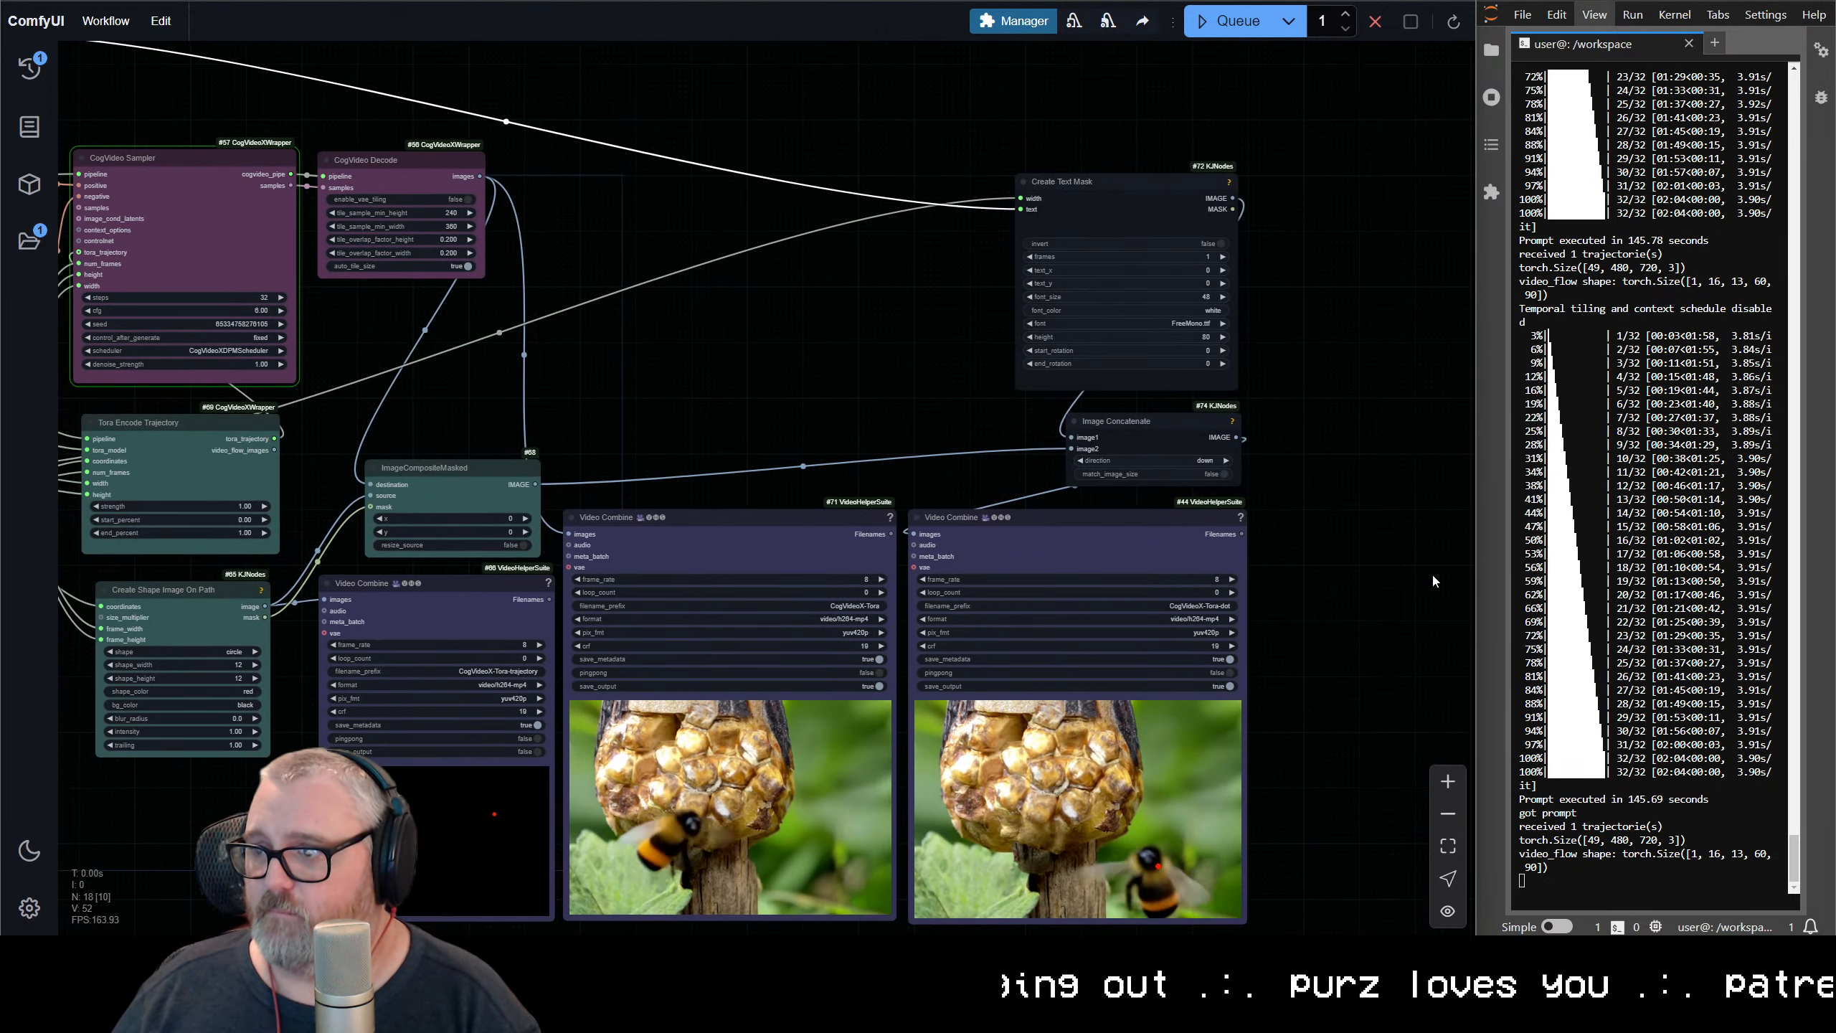
left_click_drag(749, 404, 909, 204)
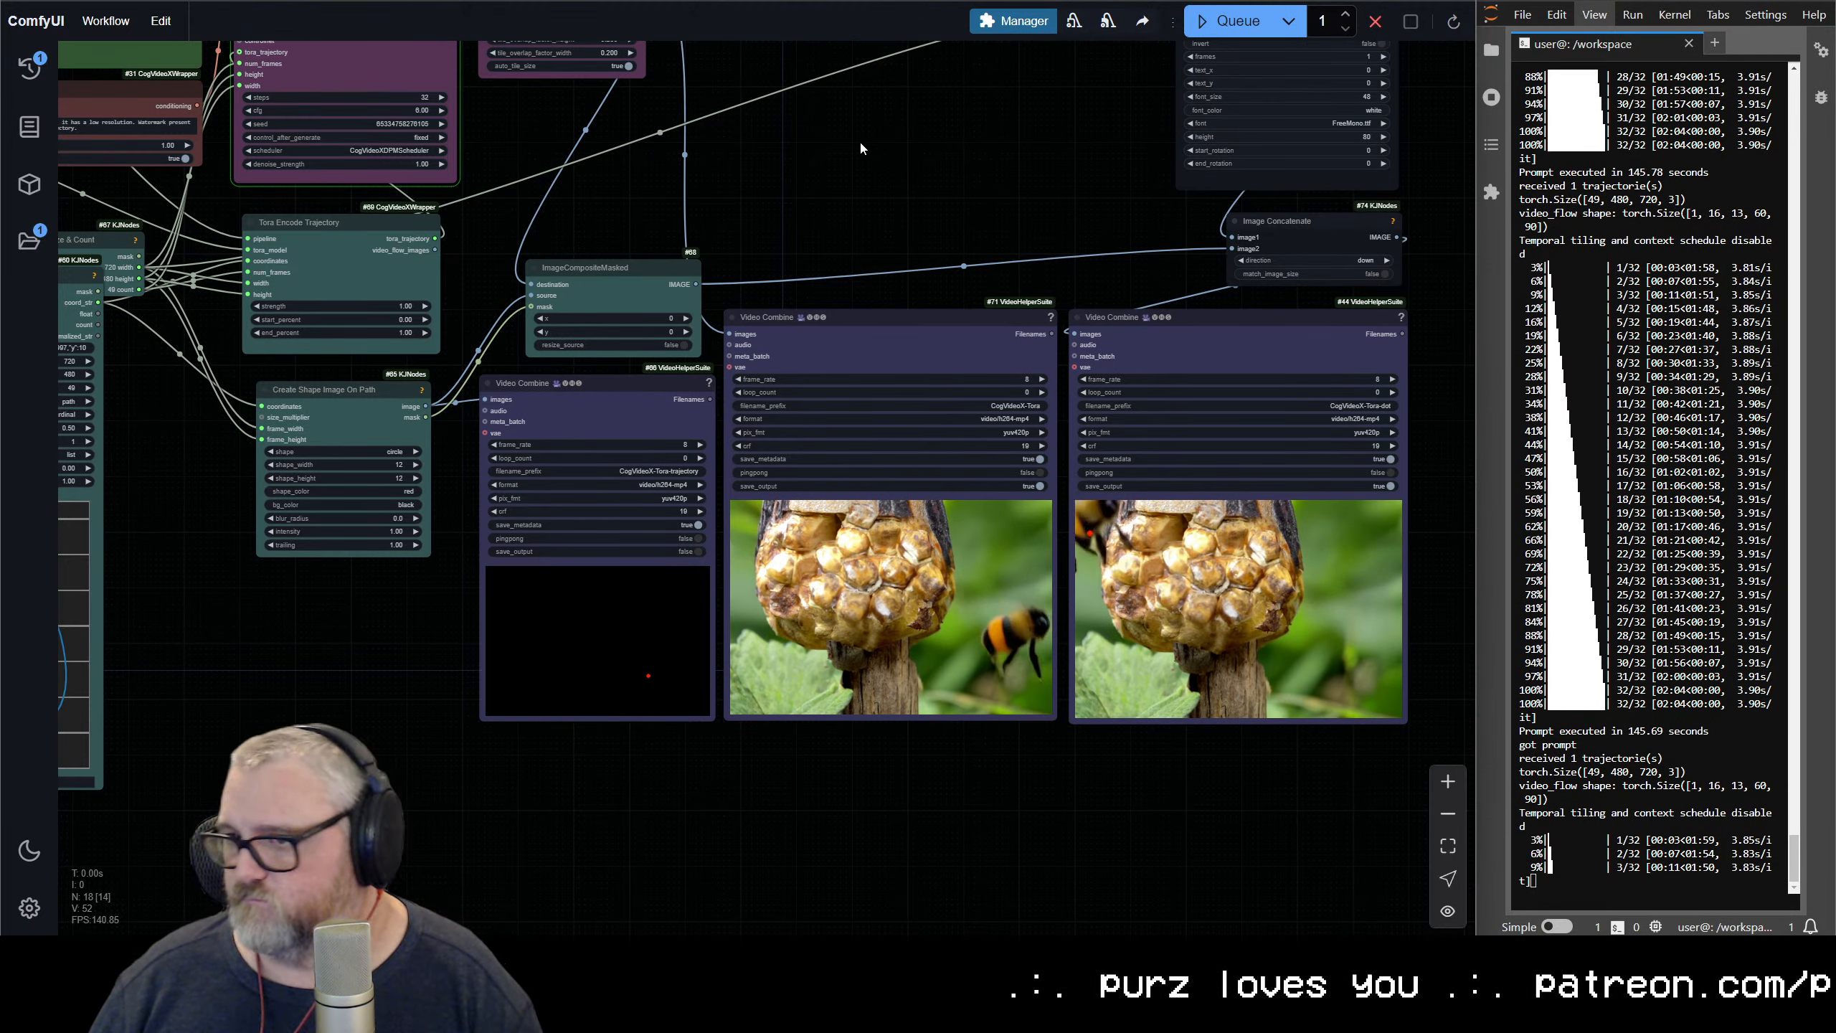
Collapse the Get Mask Size & Count node and place it between the negative CogVideo TextEncode and Tora Encode Trajectory nodes
scroll(732, 205, "down", 2)
left_click_drag(732, 206, 1103, 325)
scroll(992, 403, "down", 1)
left_click(875, 341)
left_click_drag(418, 437, 275, 430)
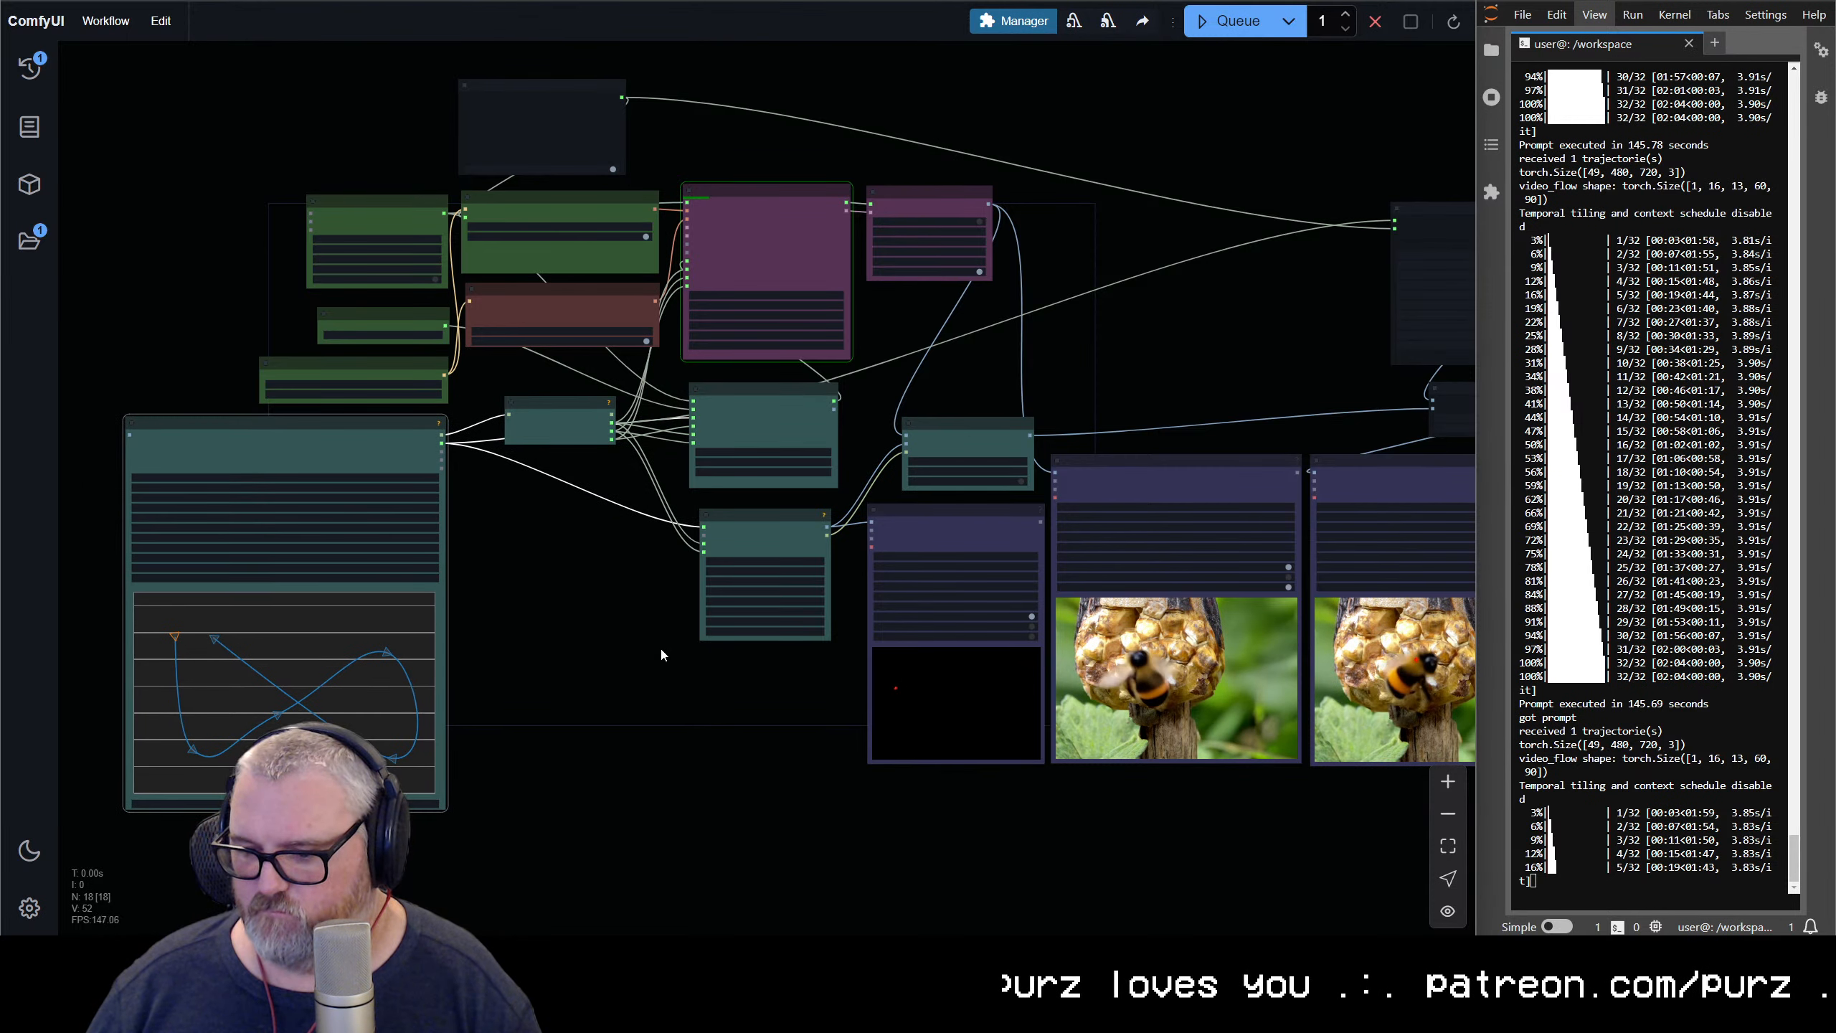
scroll(577, 485, "up", 4)
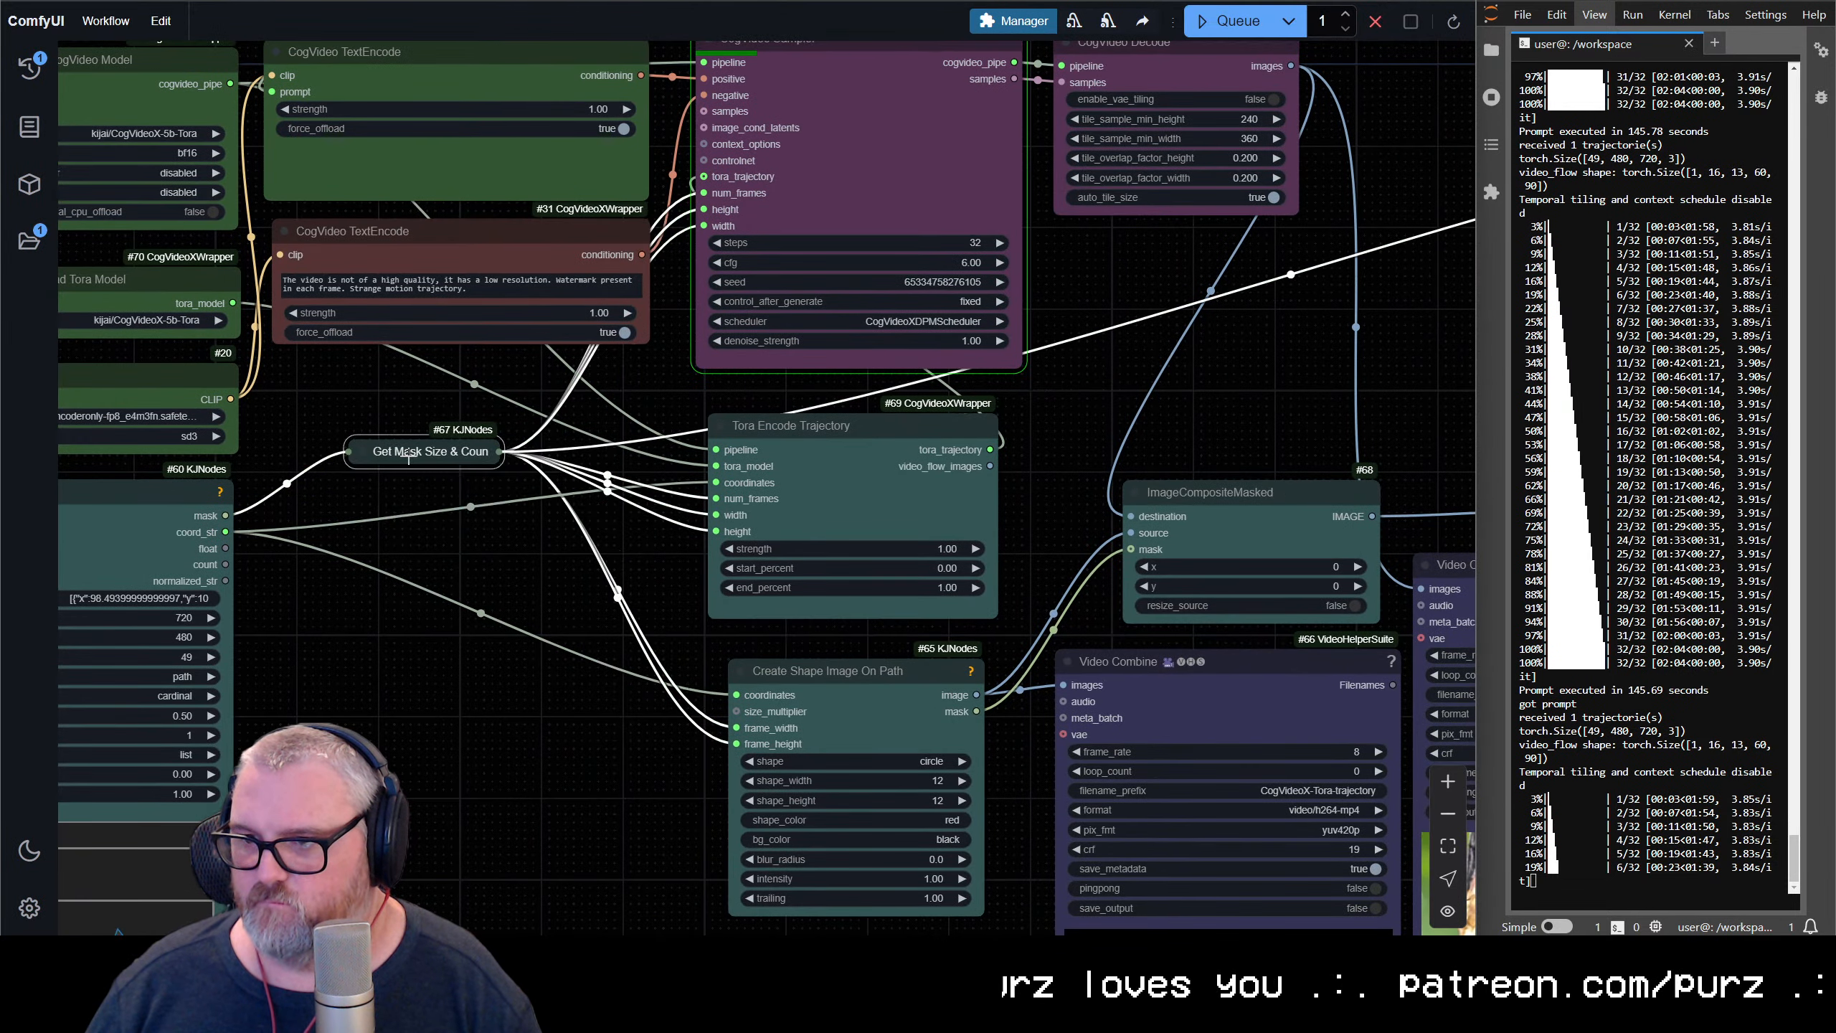
left_click_drag(408, 455, 555, 388)
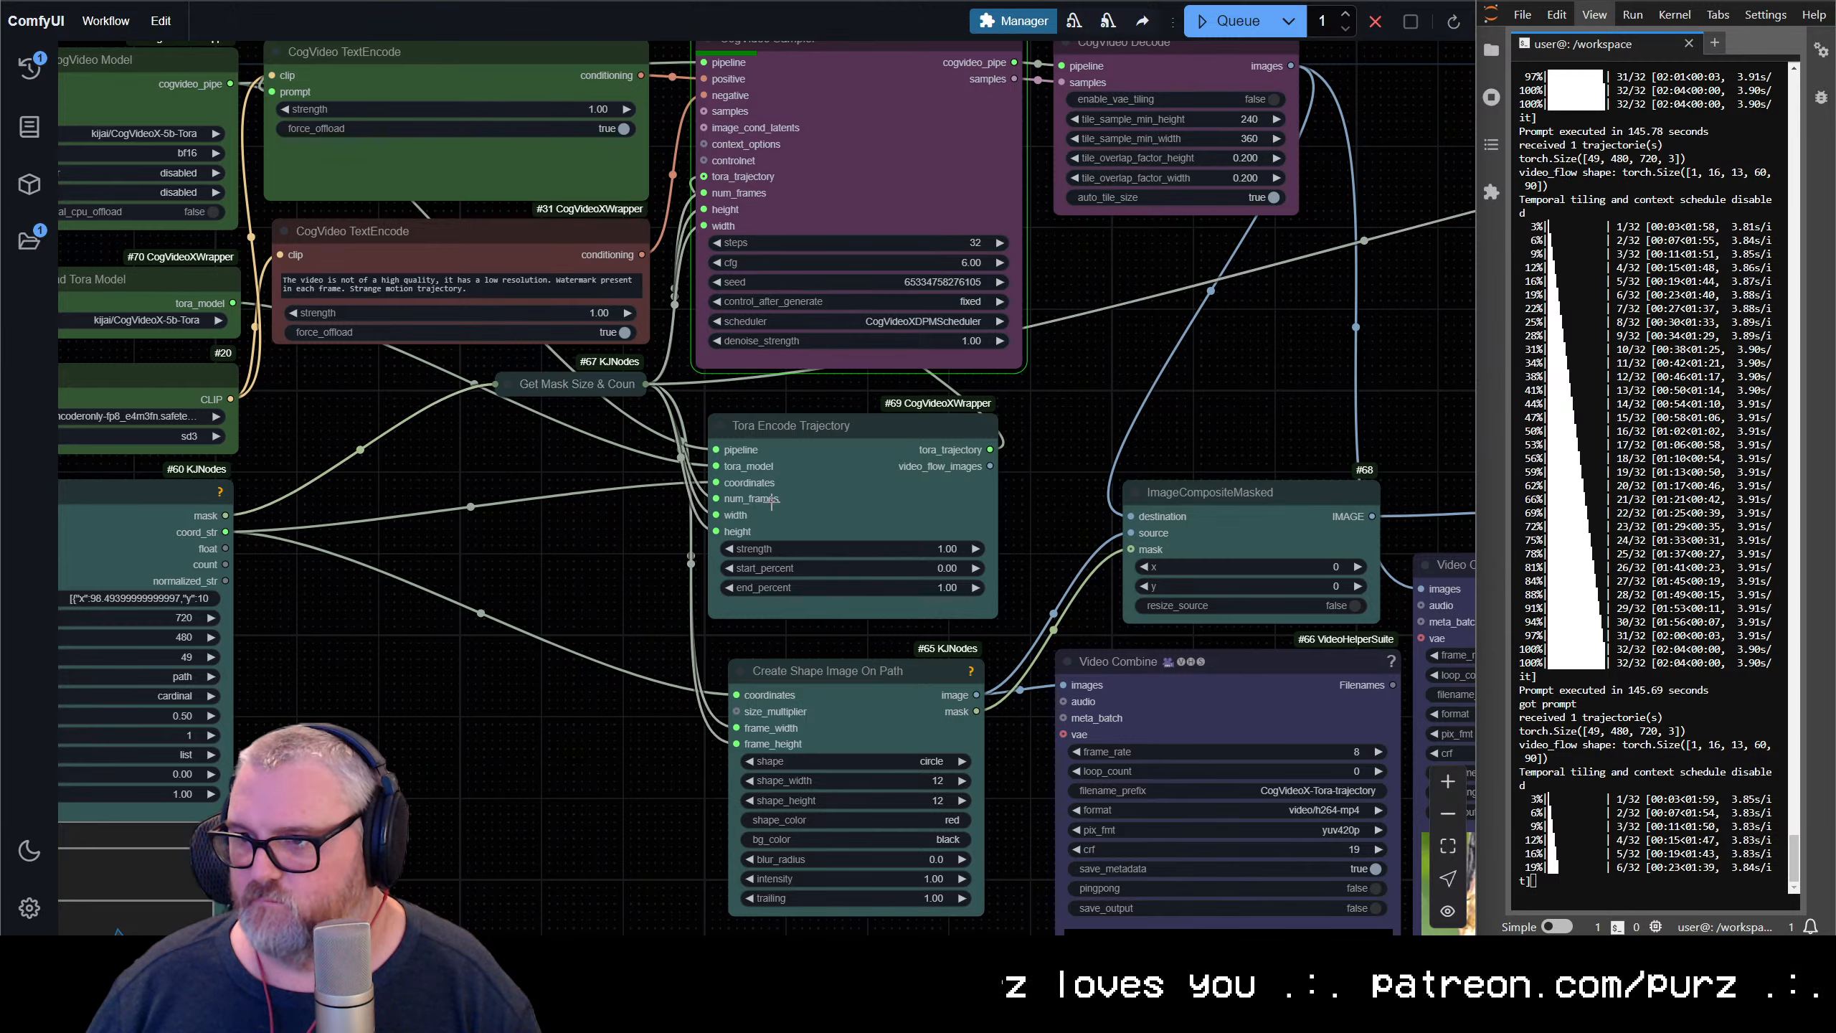
Move the Spline Editor close beside the Tora Encode Trajectory node and nudge Create Shape Image On Path into line below it
scroll(754, 491, "down", 3)
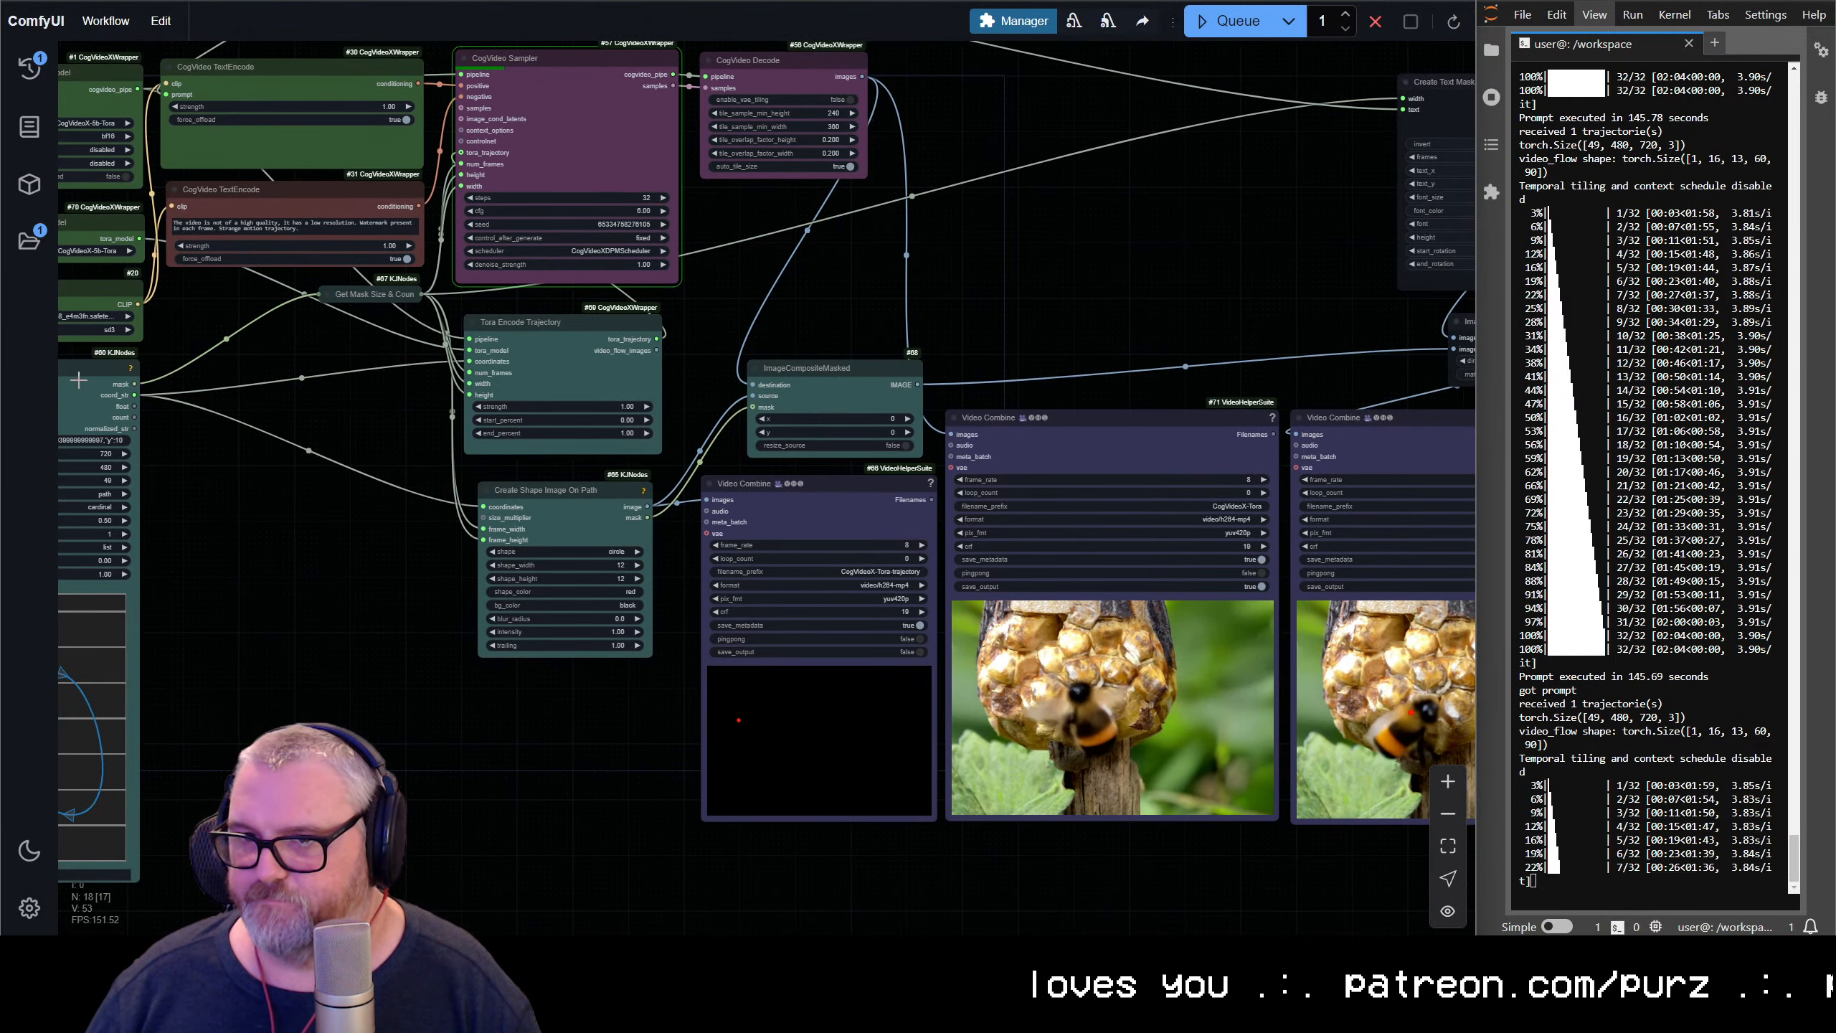
left_click_drag(314, 383, 402, 367)
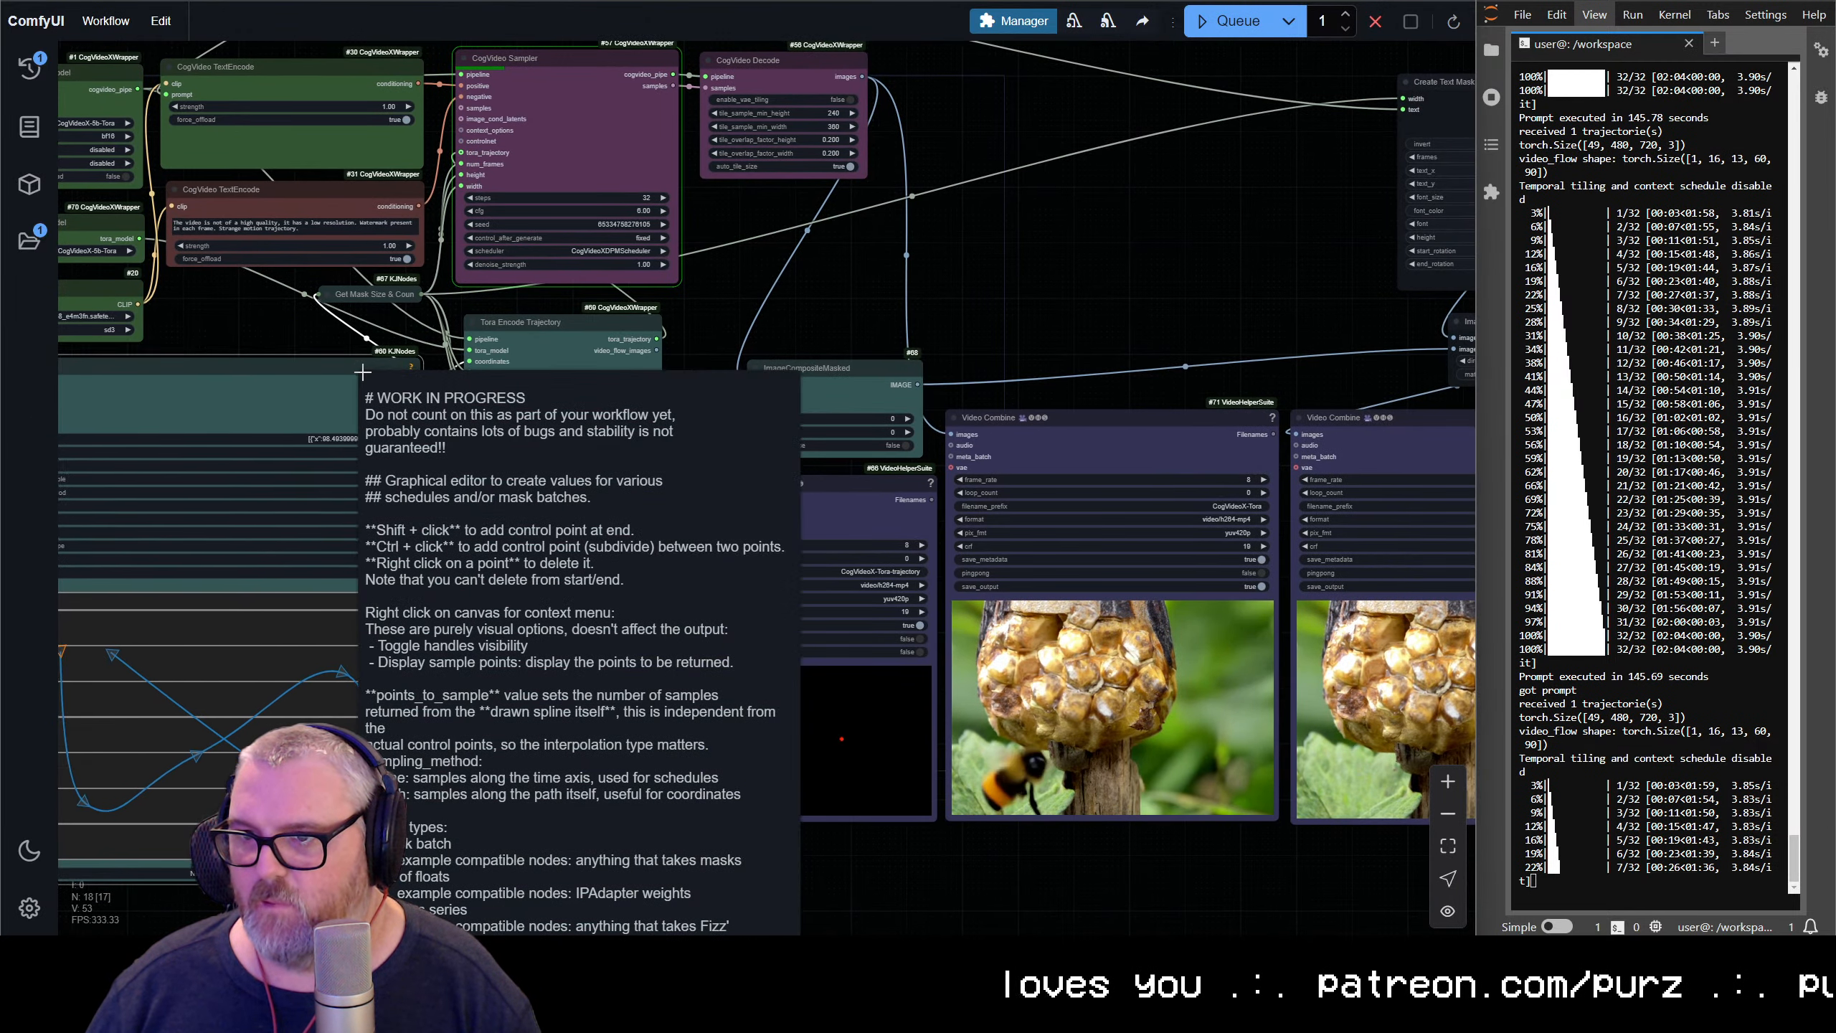
left_click(344, 335)
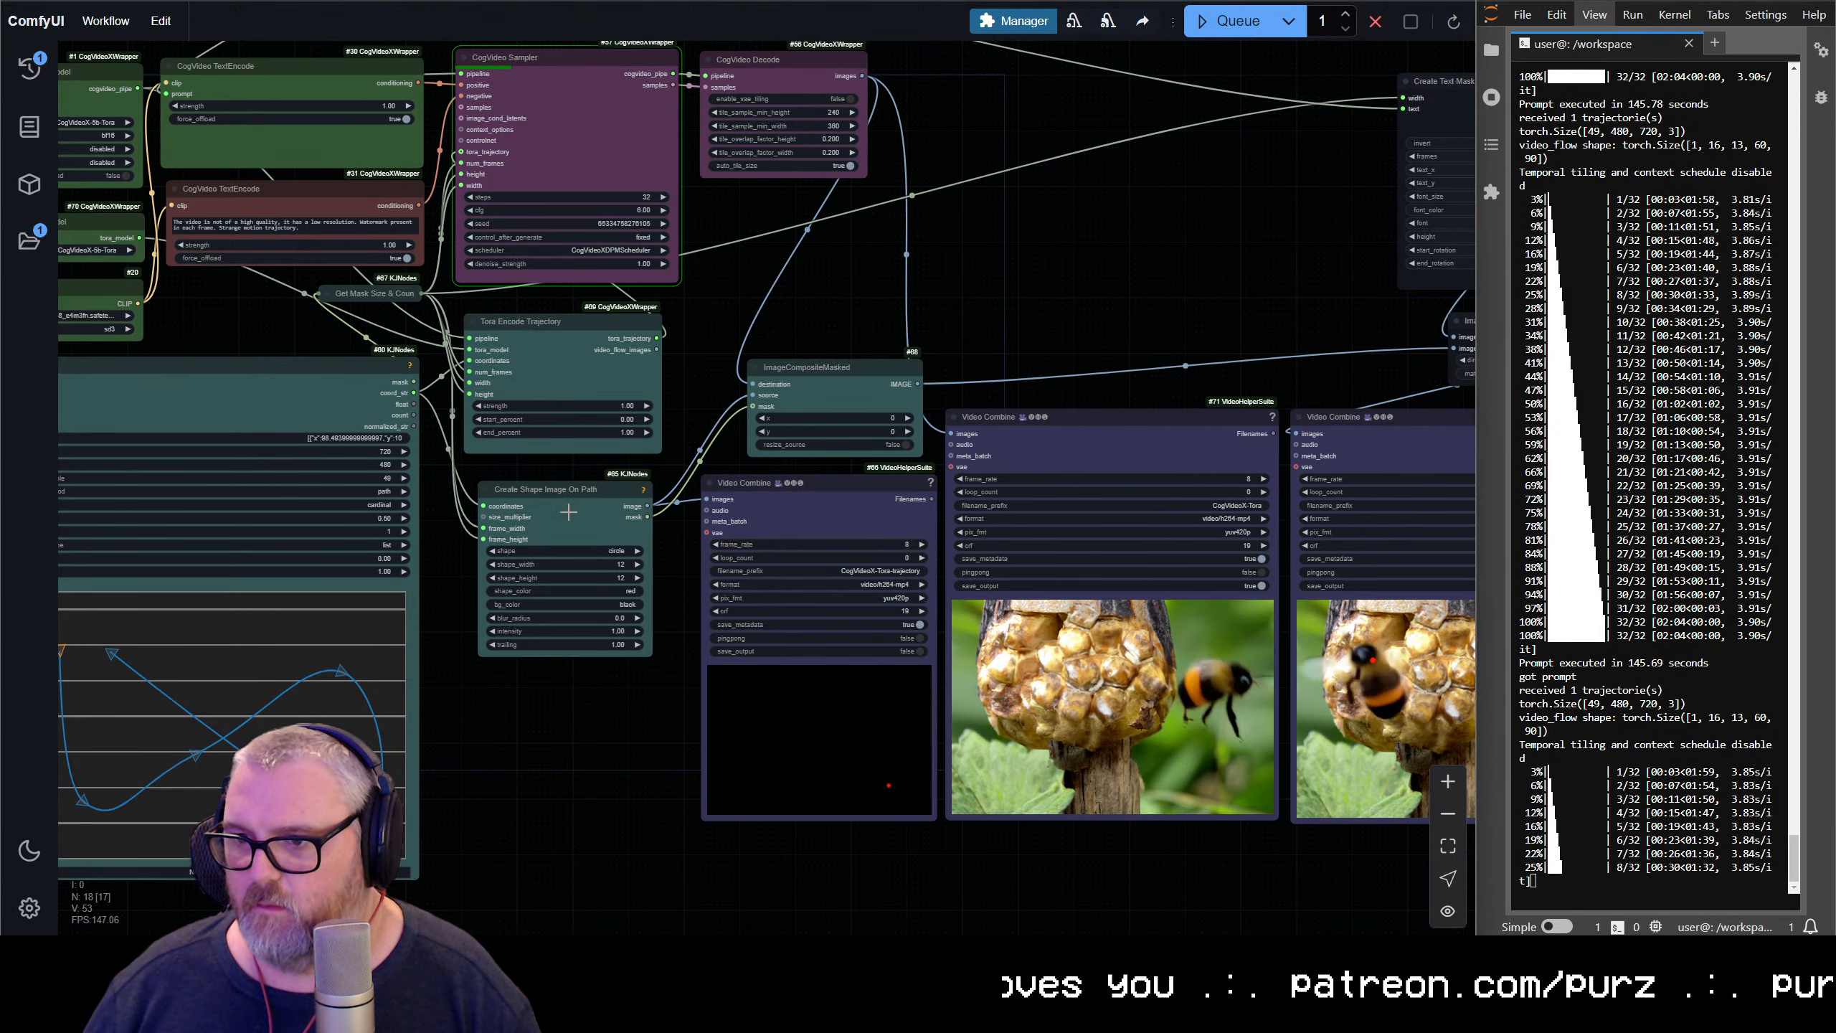
left_click_drag(576, 496, 584, 487)
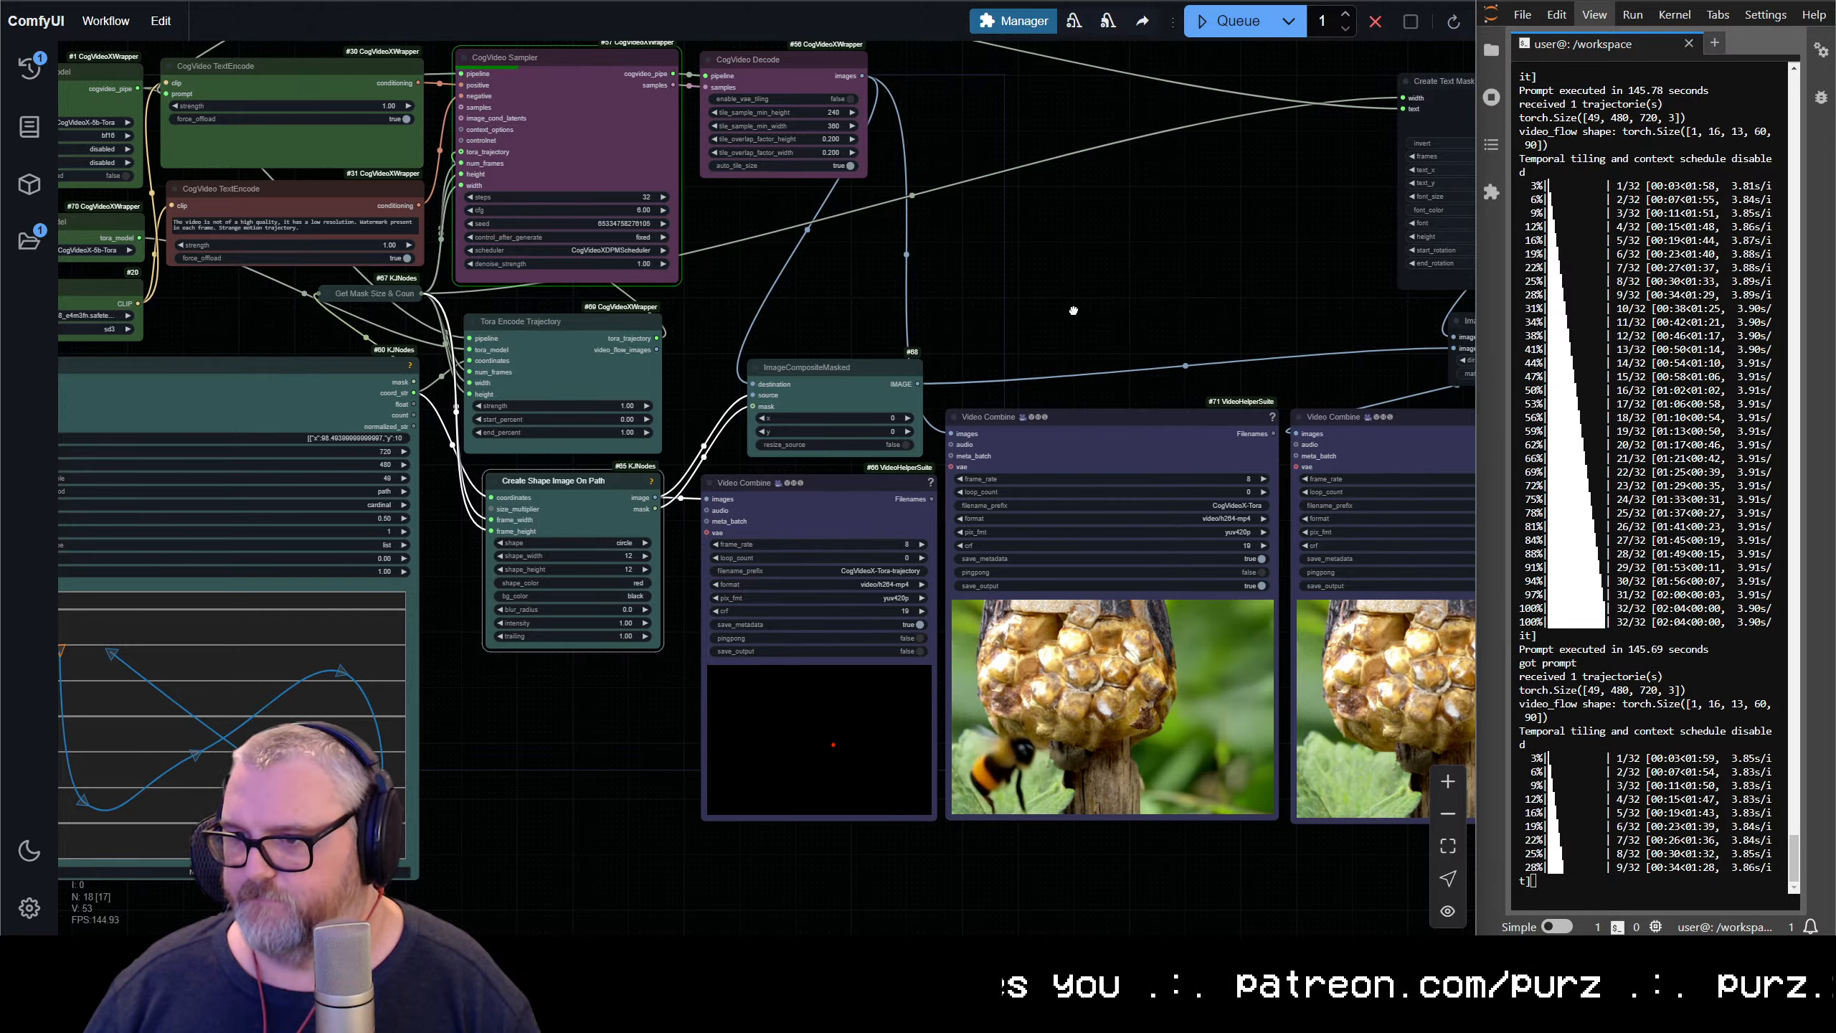
Shrink the String Constant Multiline node to fit its one-line prompt
left_click_drag(1074, 311, 512, 296)
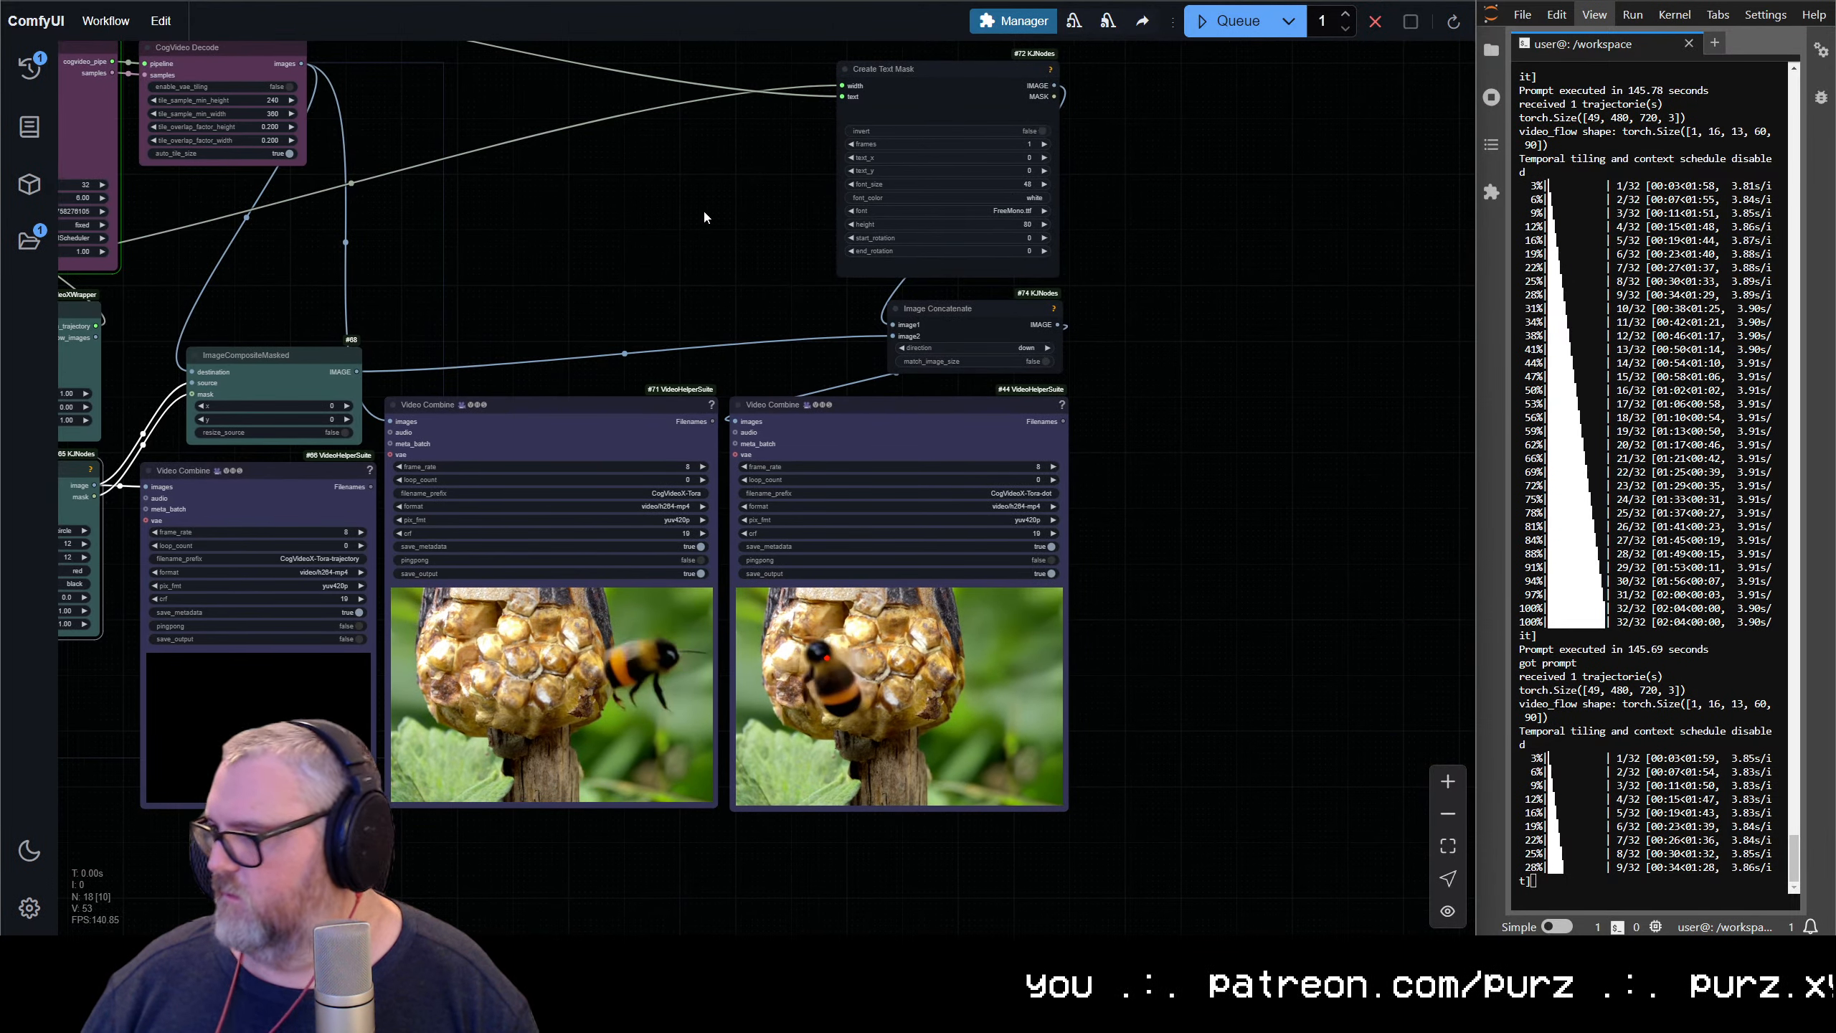
left_click_drag(636, 246, 1217, 433)
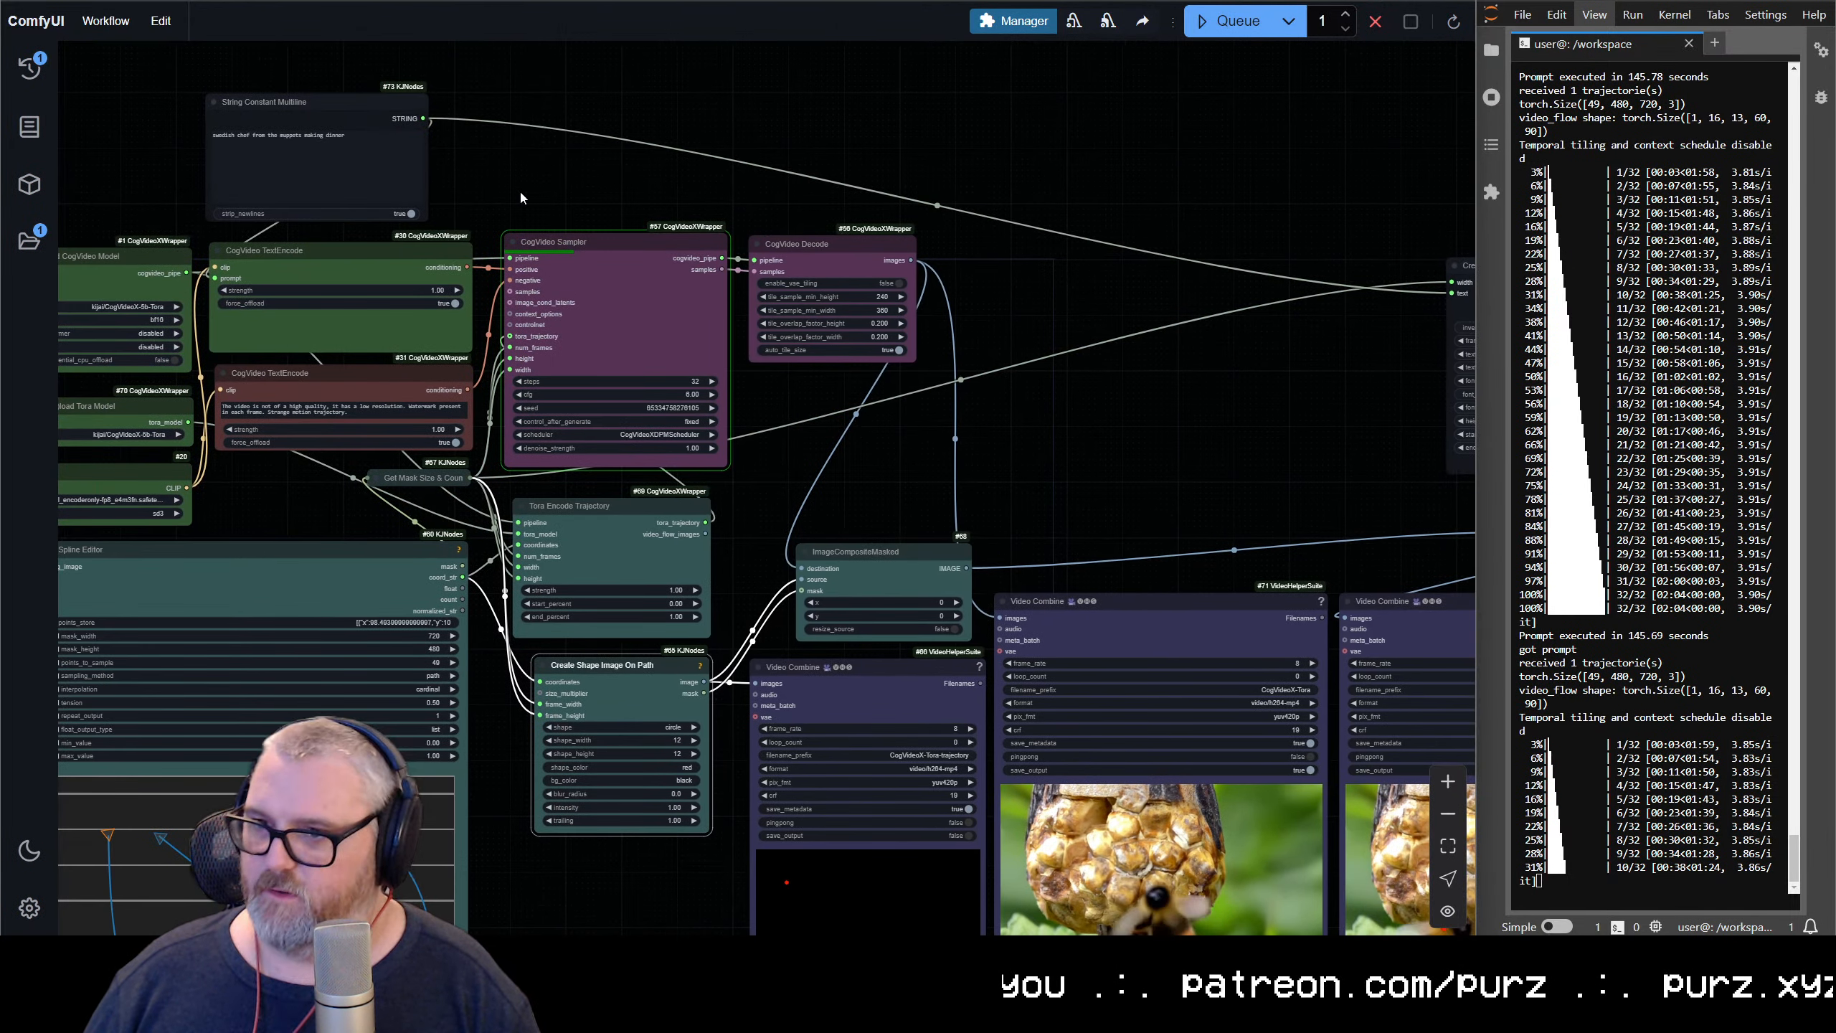
scroll(1075, 492, "up", 1)
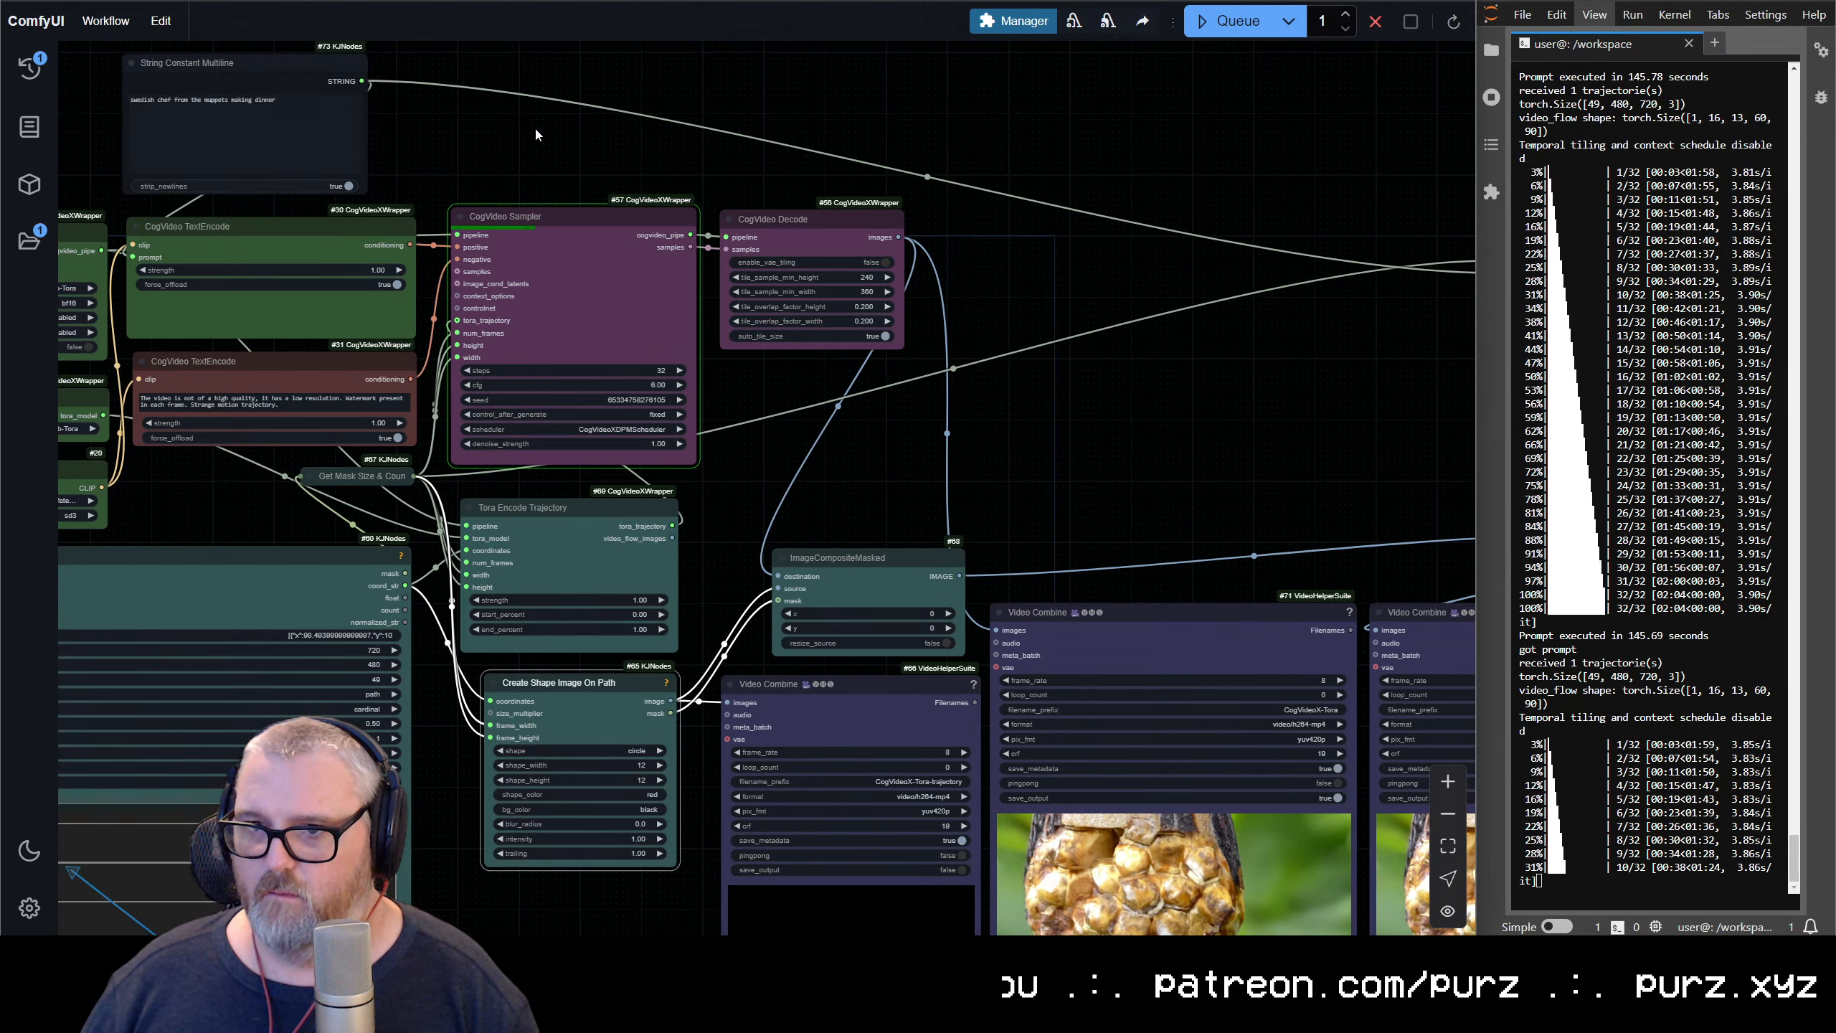
left_click_drag(535, 134, 829, 367)
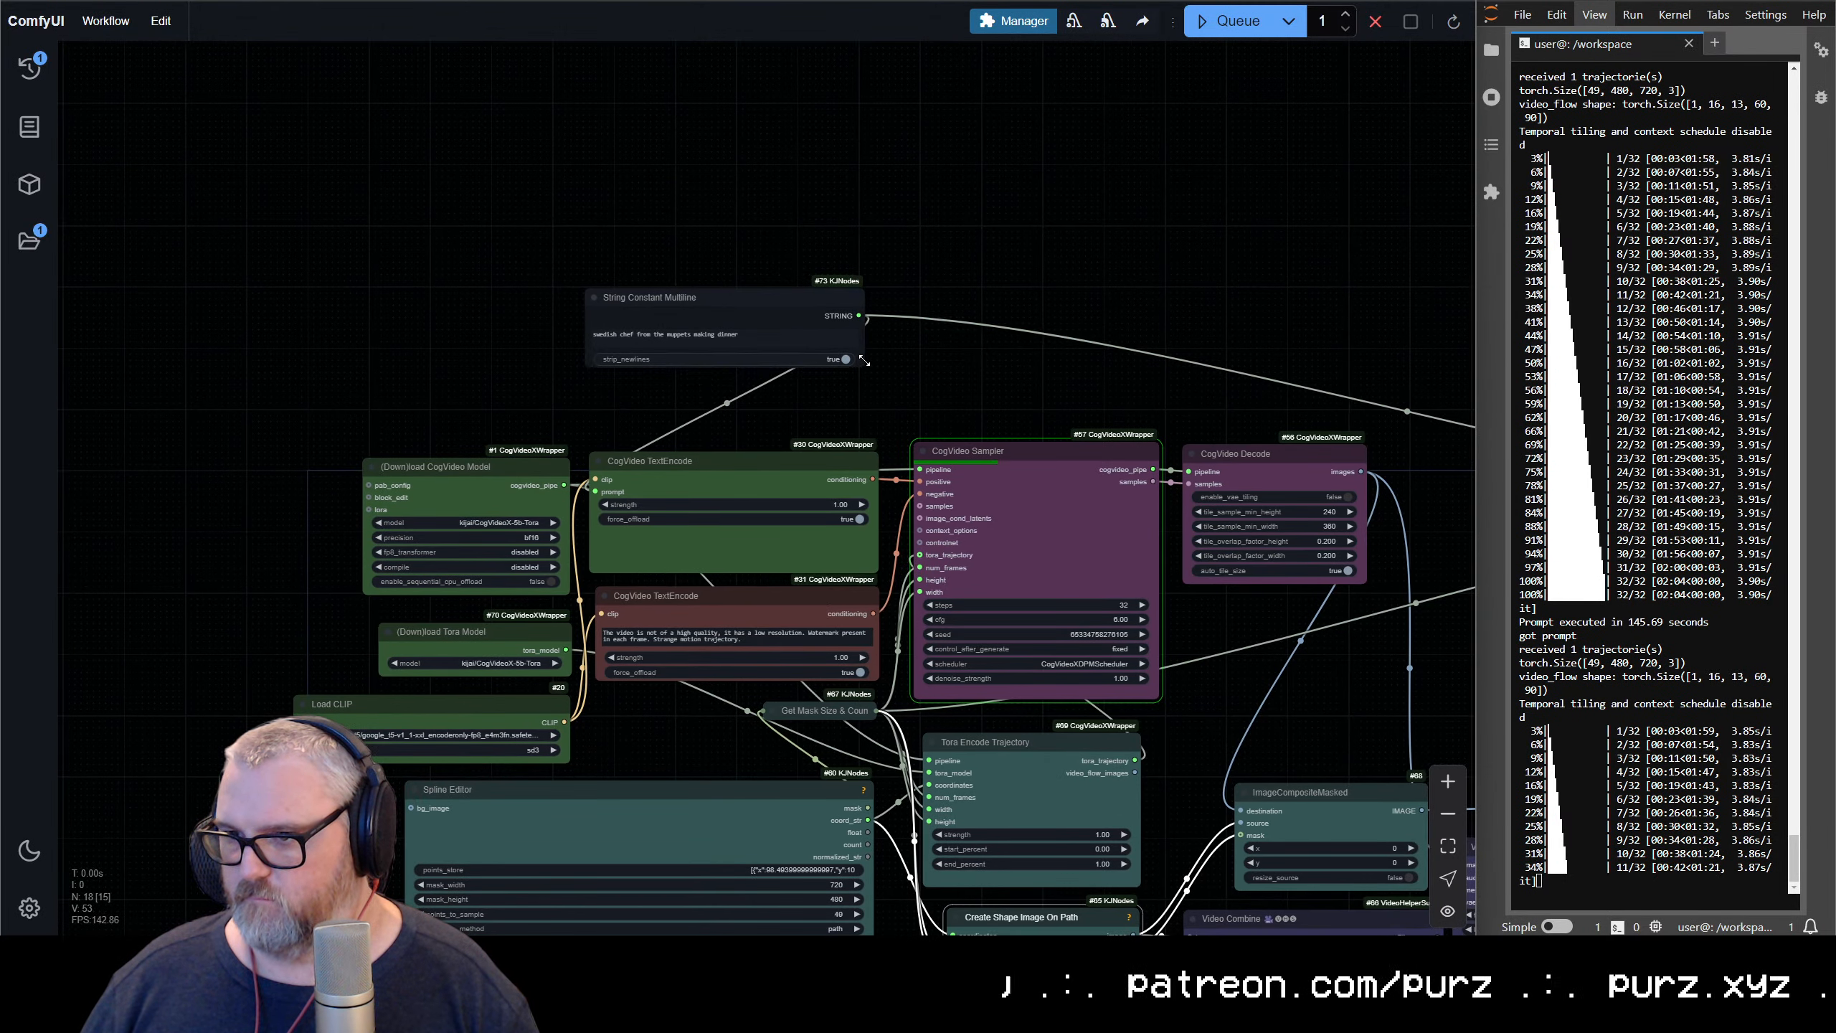
Color the String Constant Multiline node green and place it directly above the positive CogVideo TextEncode node
right_click(778, 302)
left_click(818, 524)
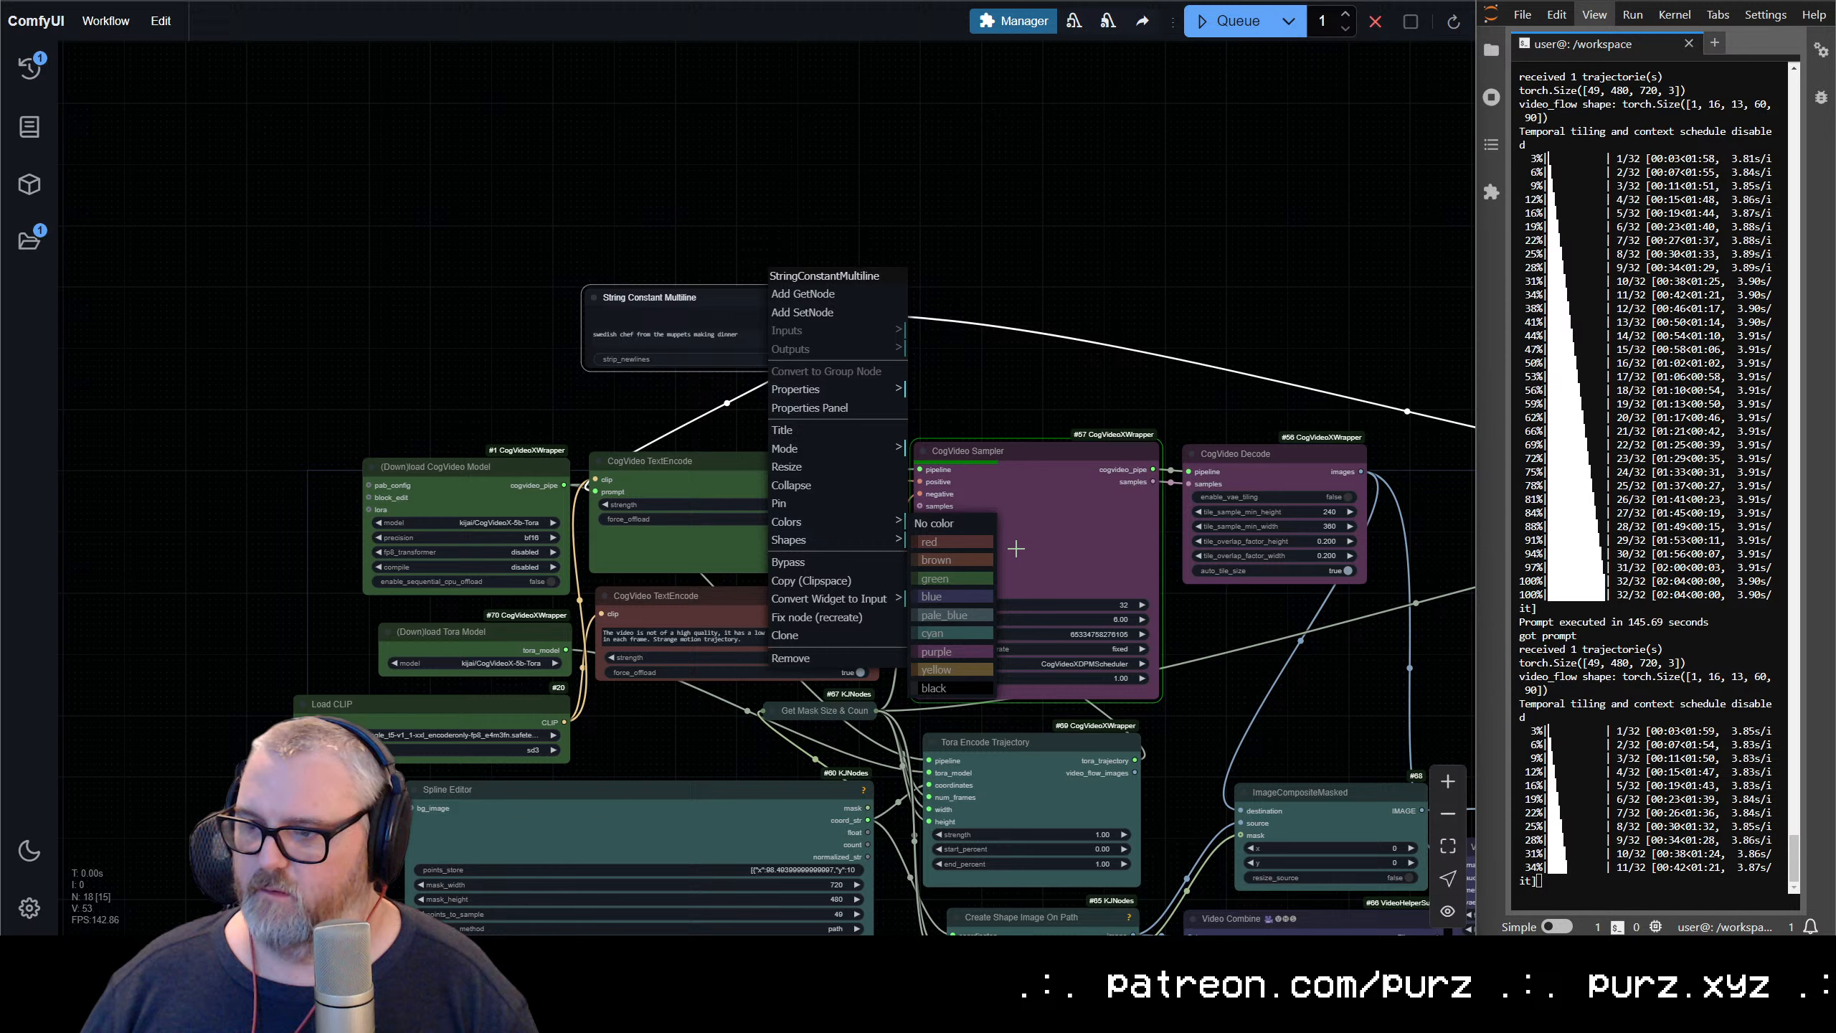
left_click(946, 584)
left_click_drag(740, 309, 753, 371)
scroll(772, 403, "up", 8)
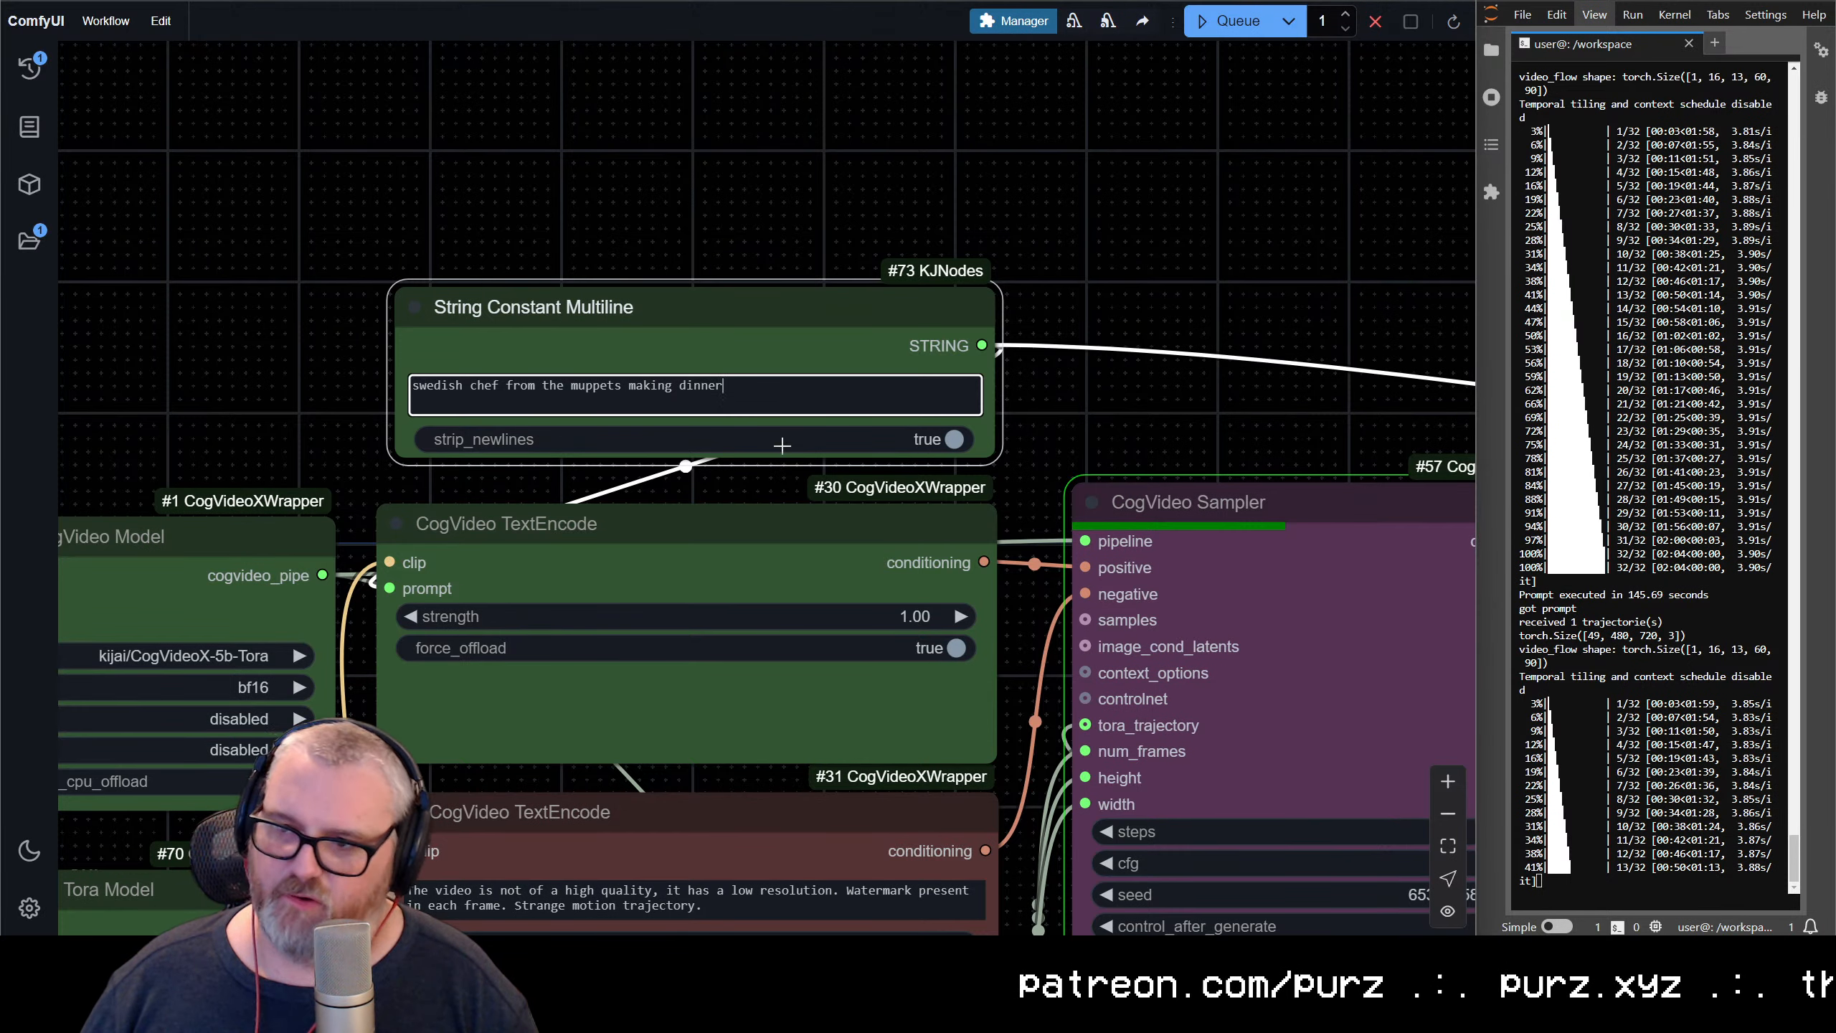
left_click(670, 547)
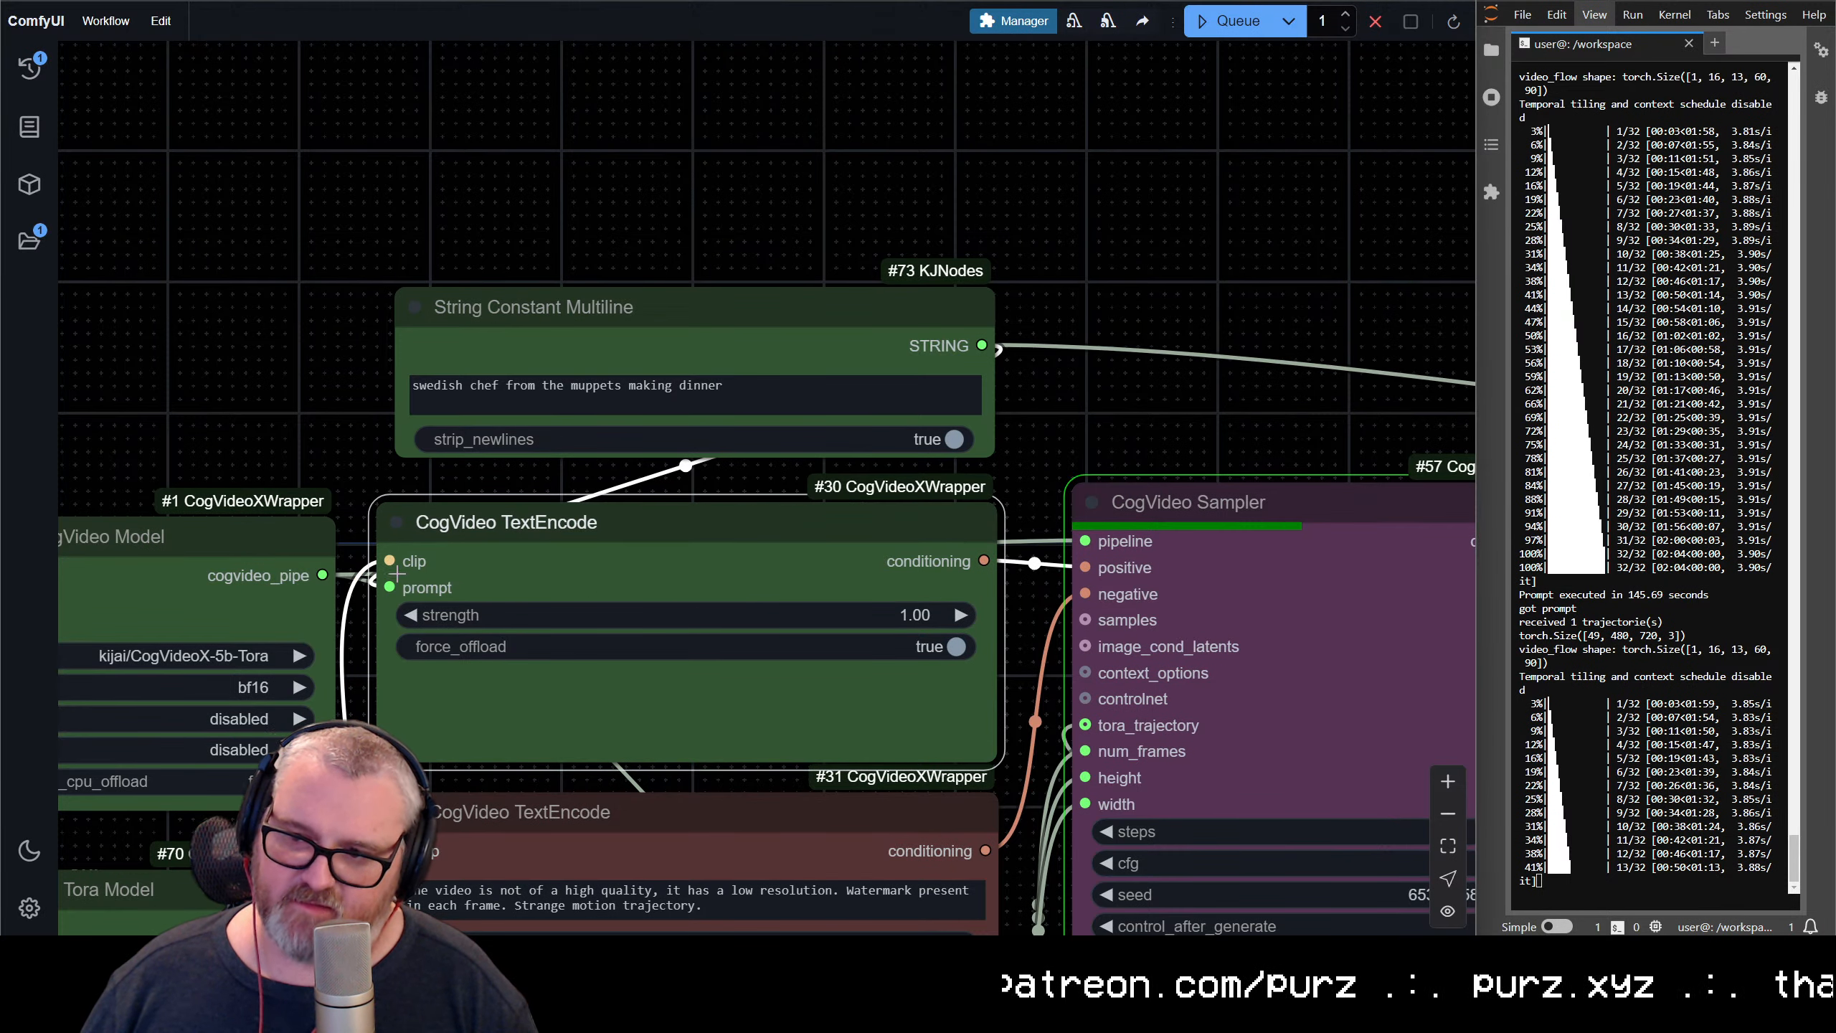
Color the Create Text Mask node cyan
left_click_drag(1345, 592, 637, 529)
left_click_drag(1374, 630, 675, 701)
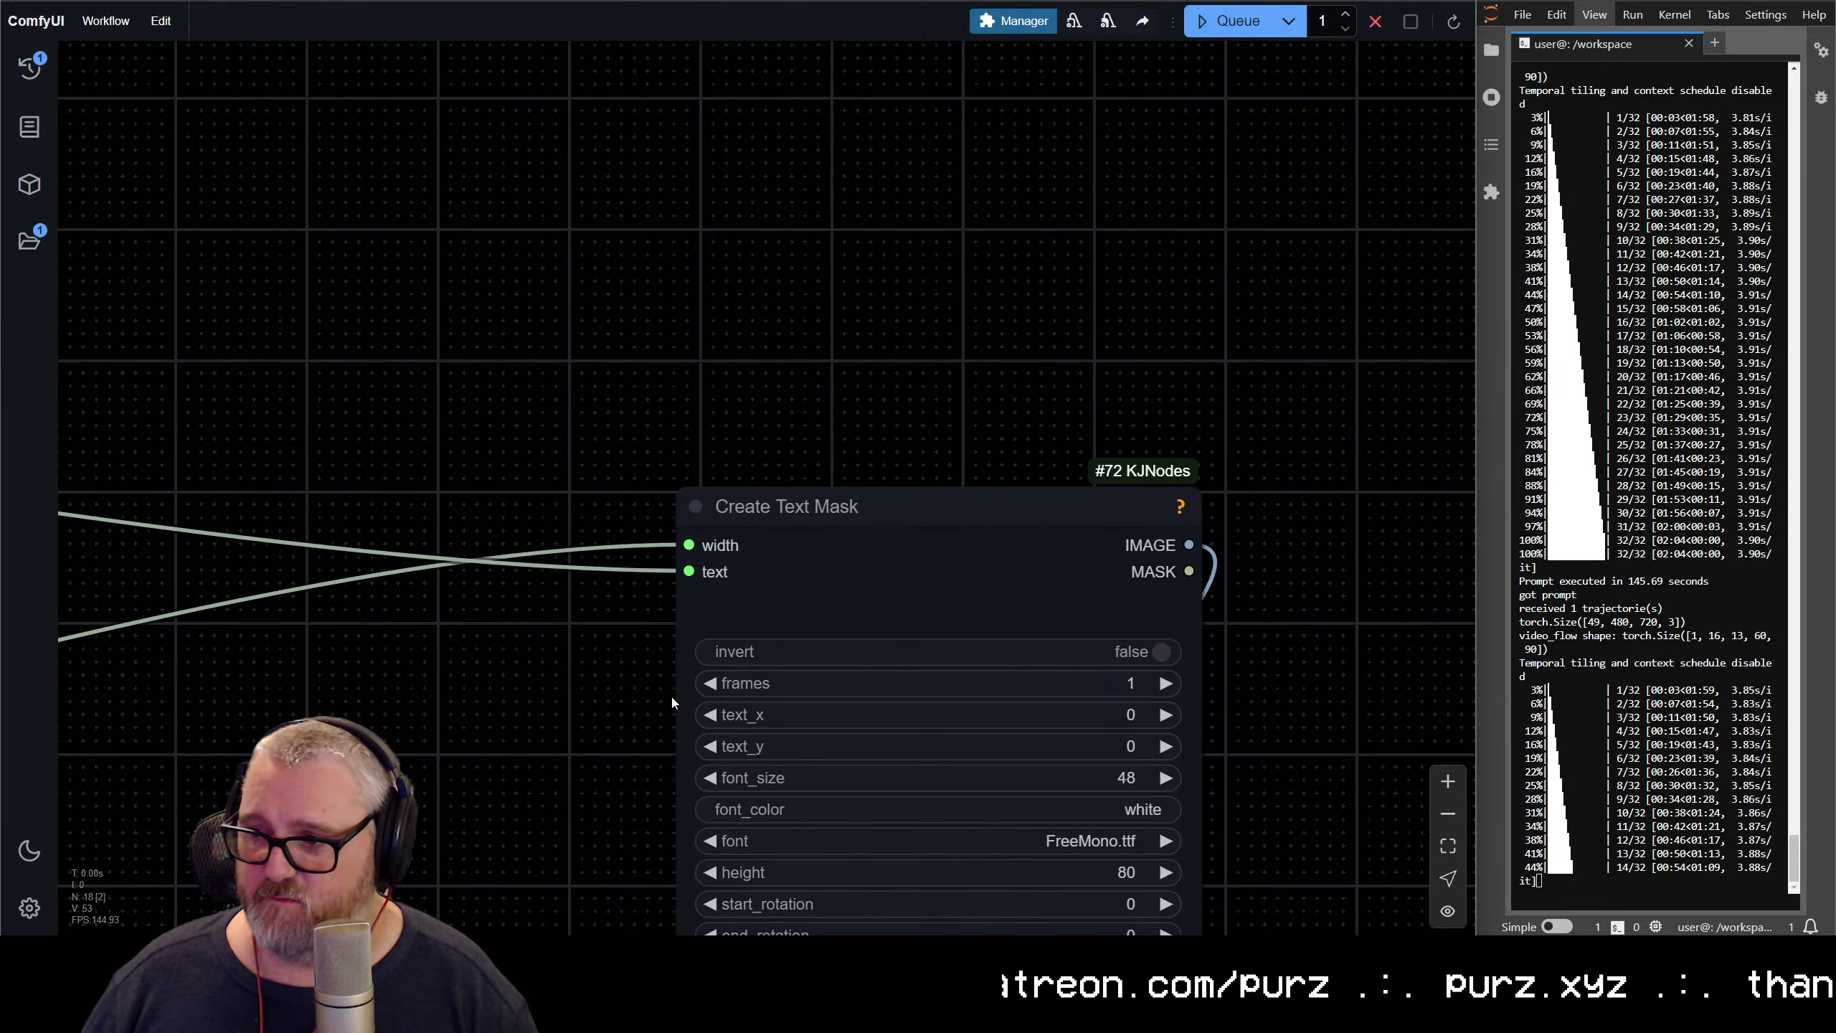
left_click(981, 595)
right_click(959, 573)
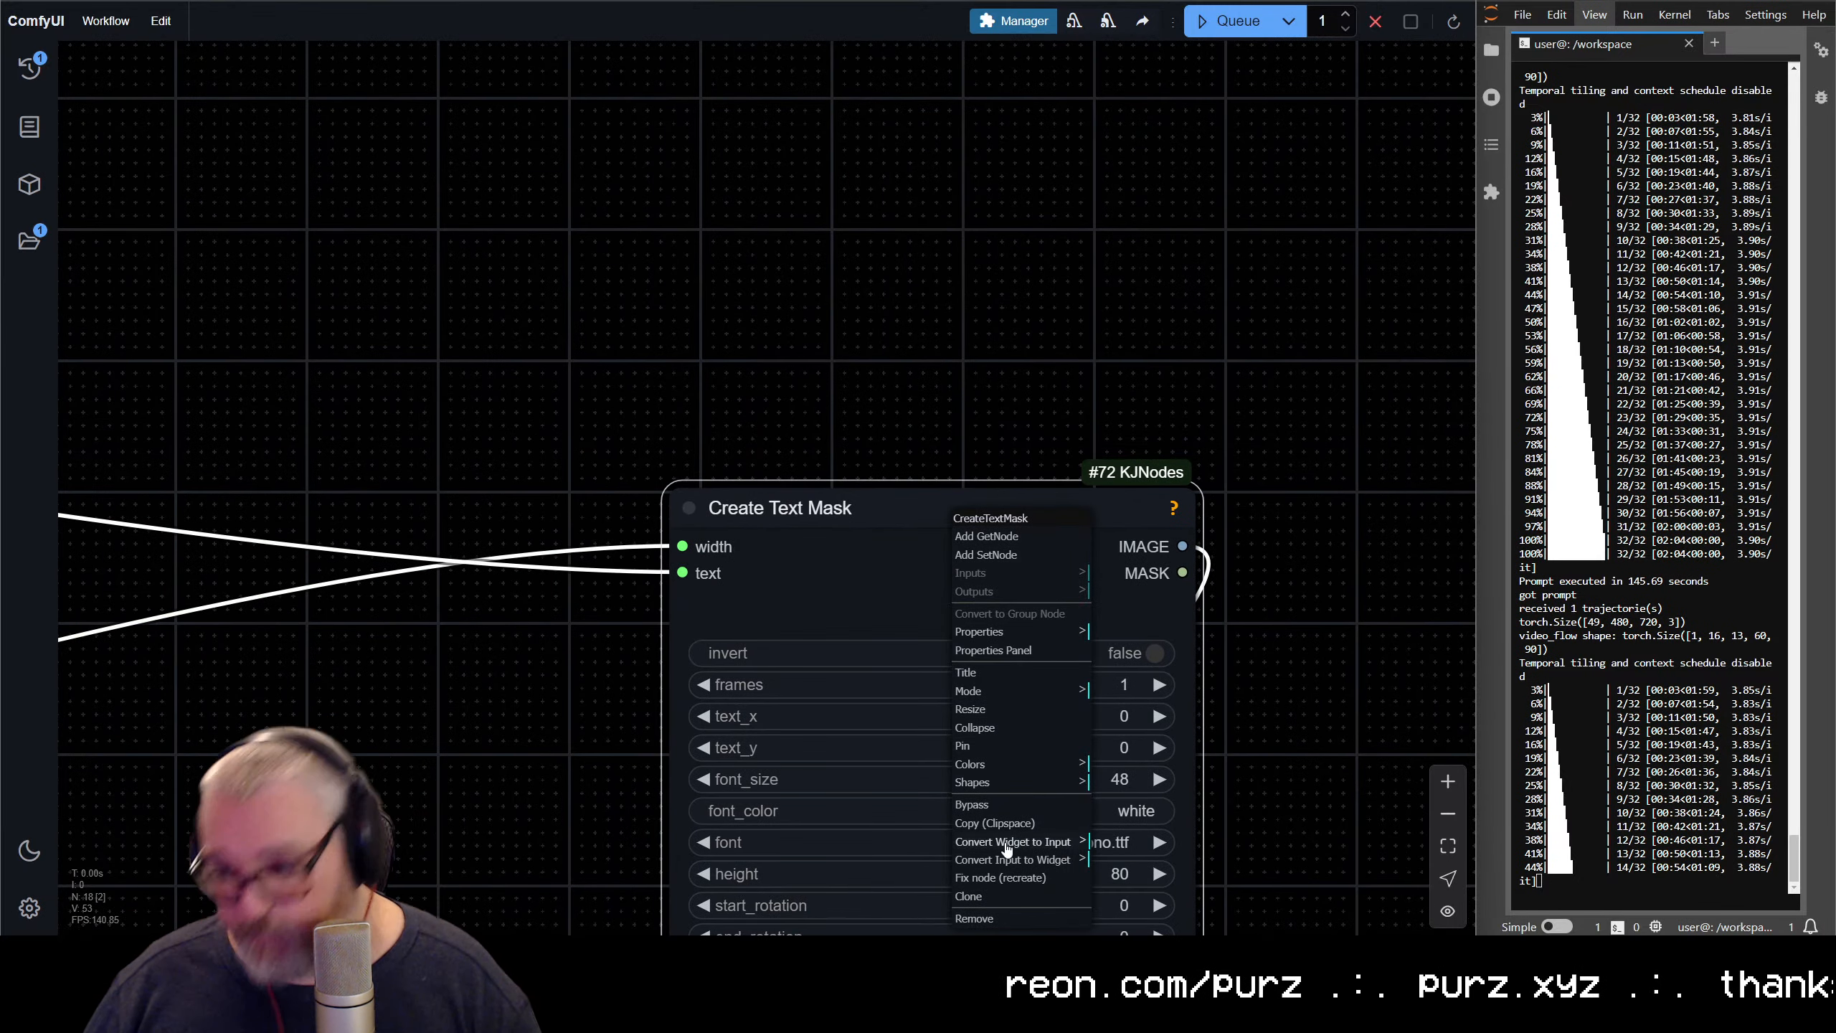
left_click(1035, 769)
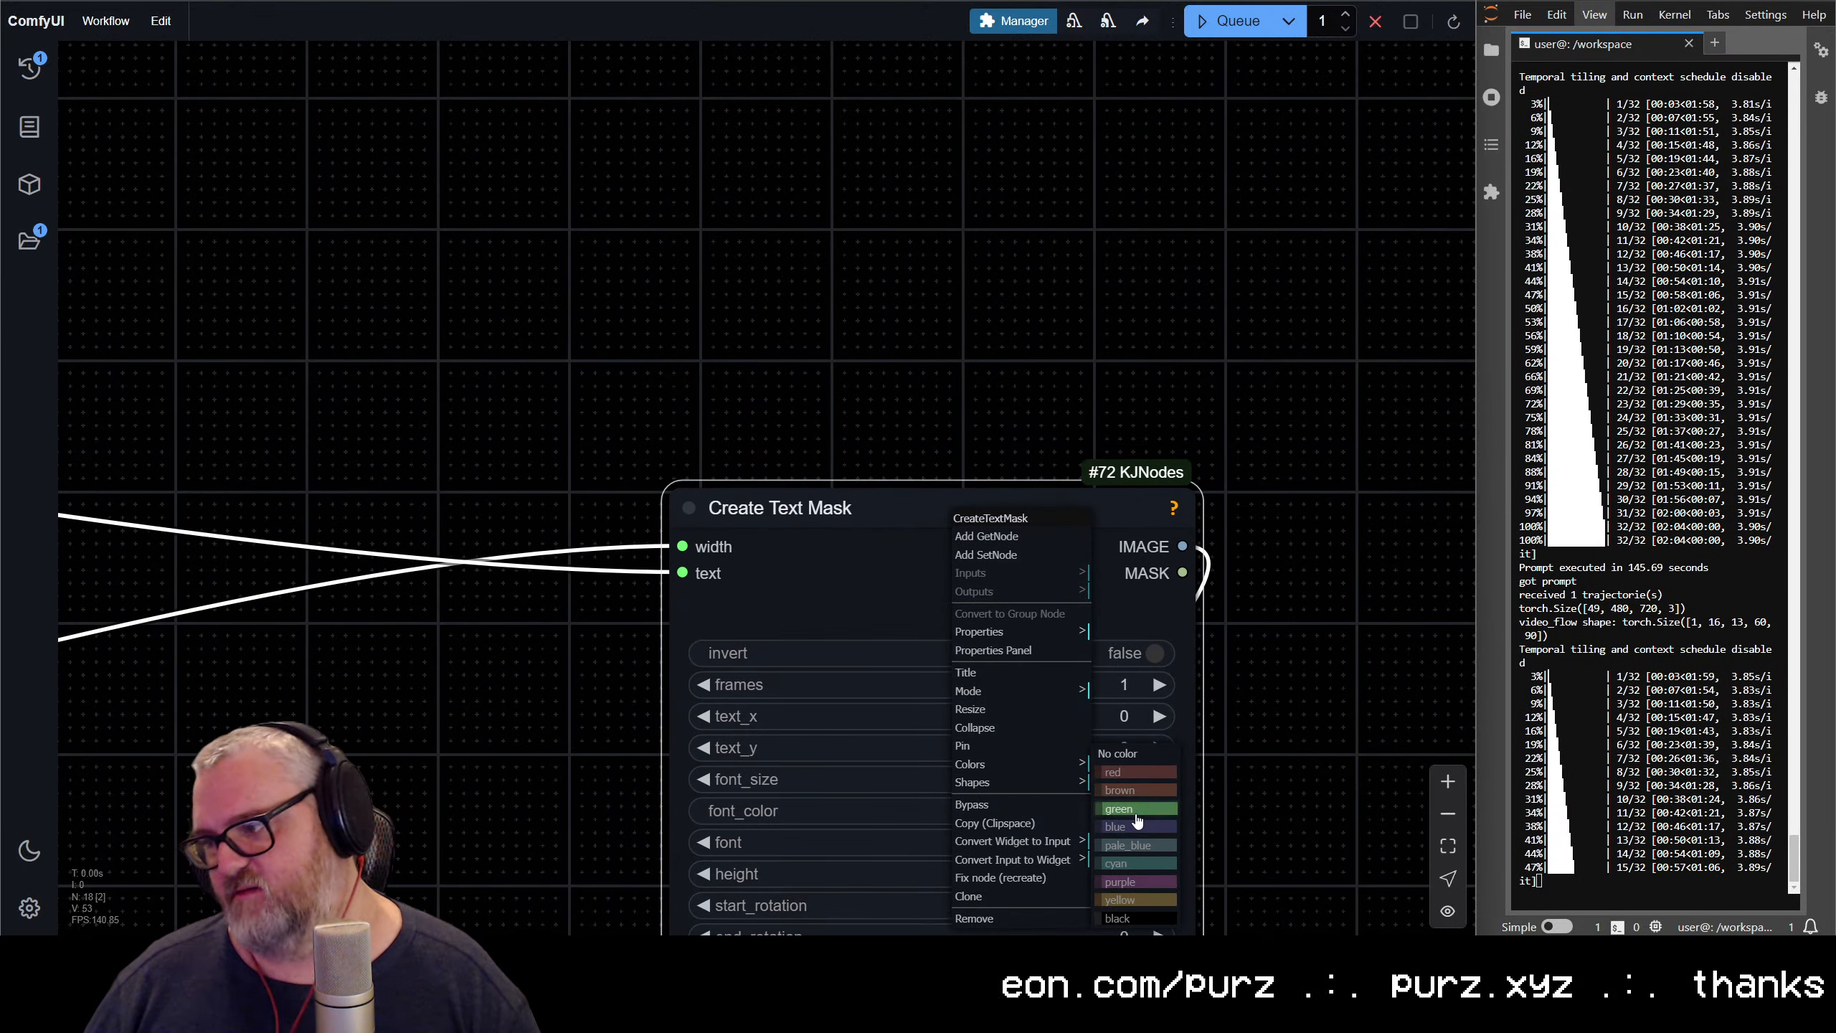
left_click(1157, 862)
scroll(1360, 789, "down", 3)
Color the Image Concatenate node below Create Text Mask cyan
left_click_drag(1245, 746, 1104, 404)
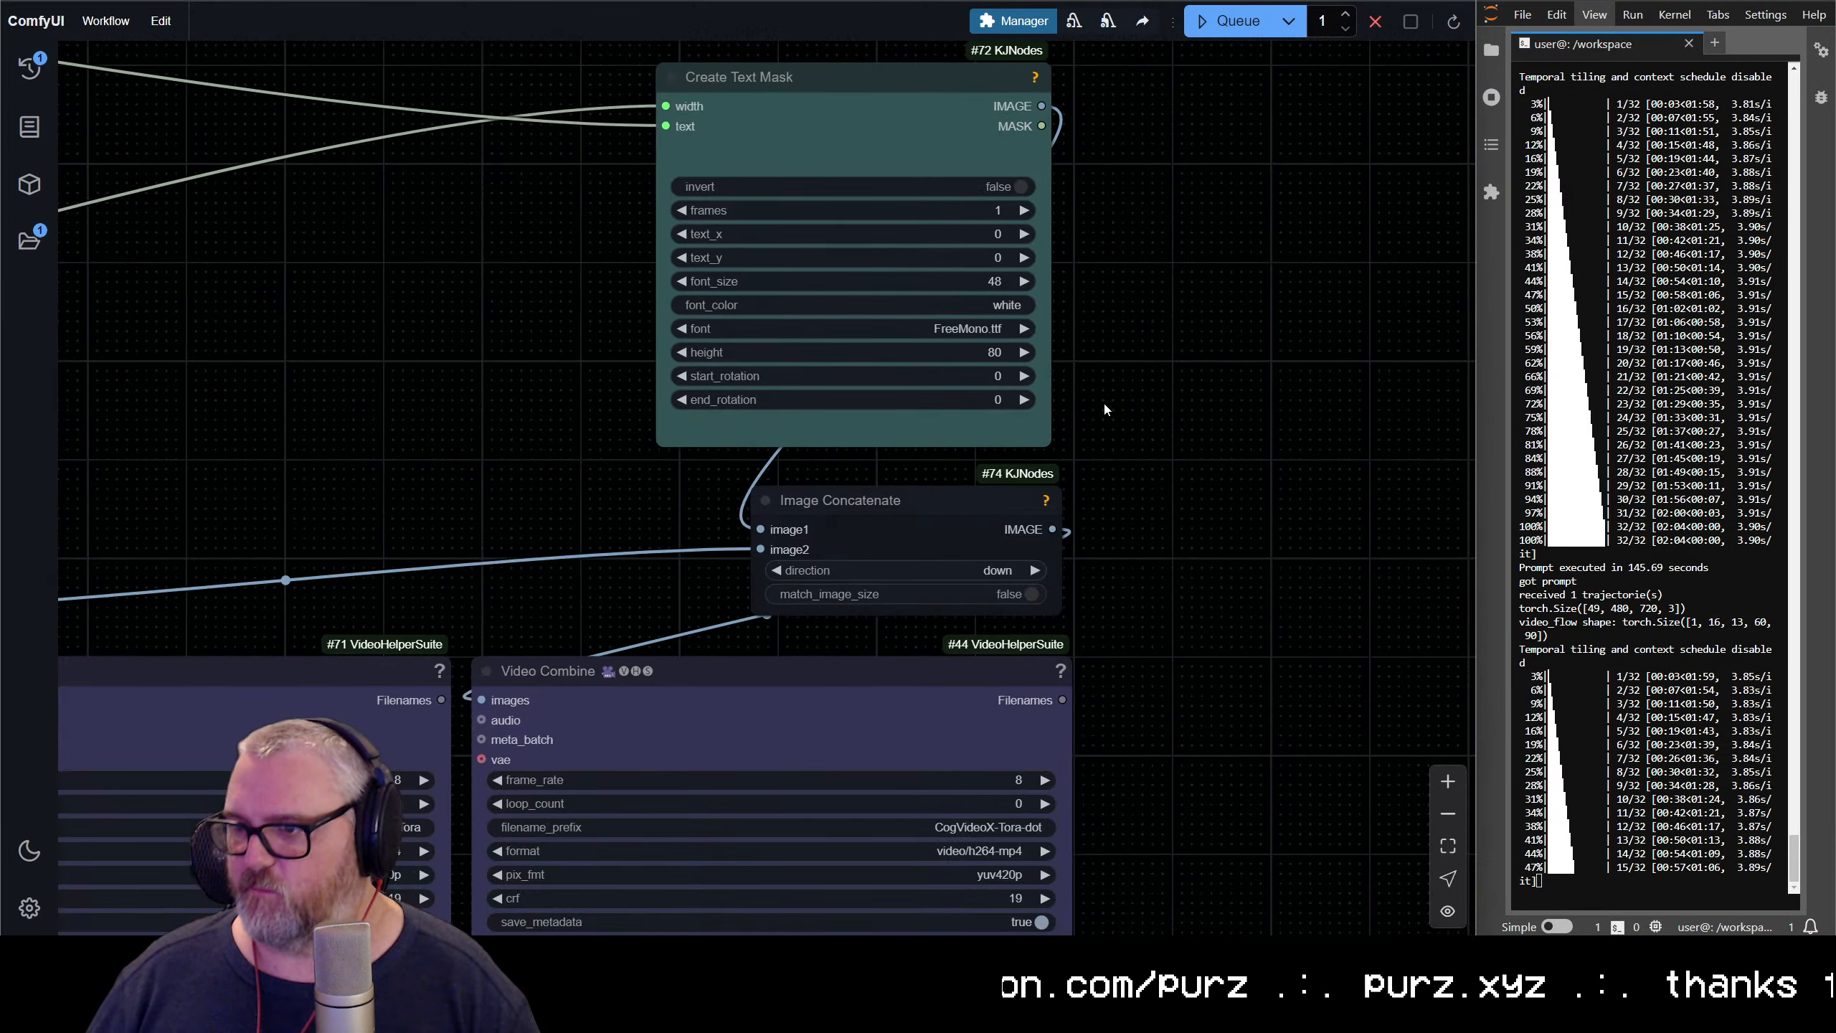
right_click(862, 503)
left_click(934, 754)
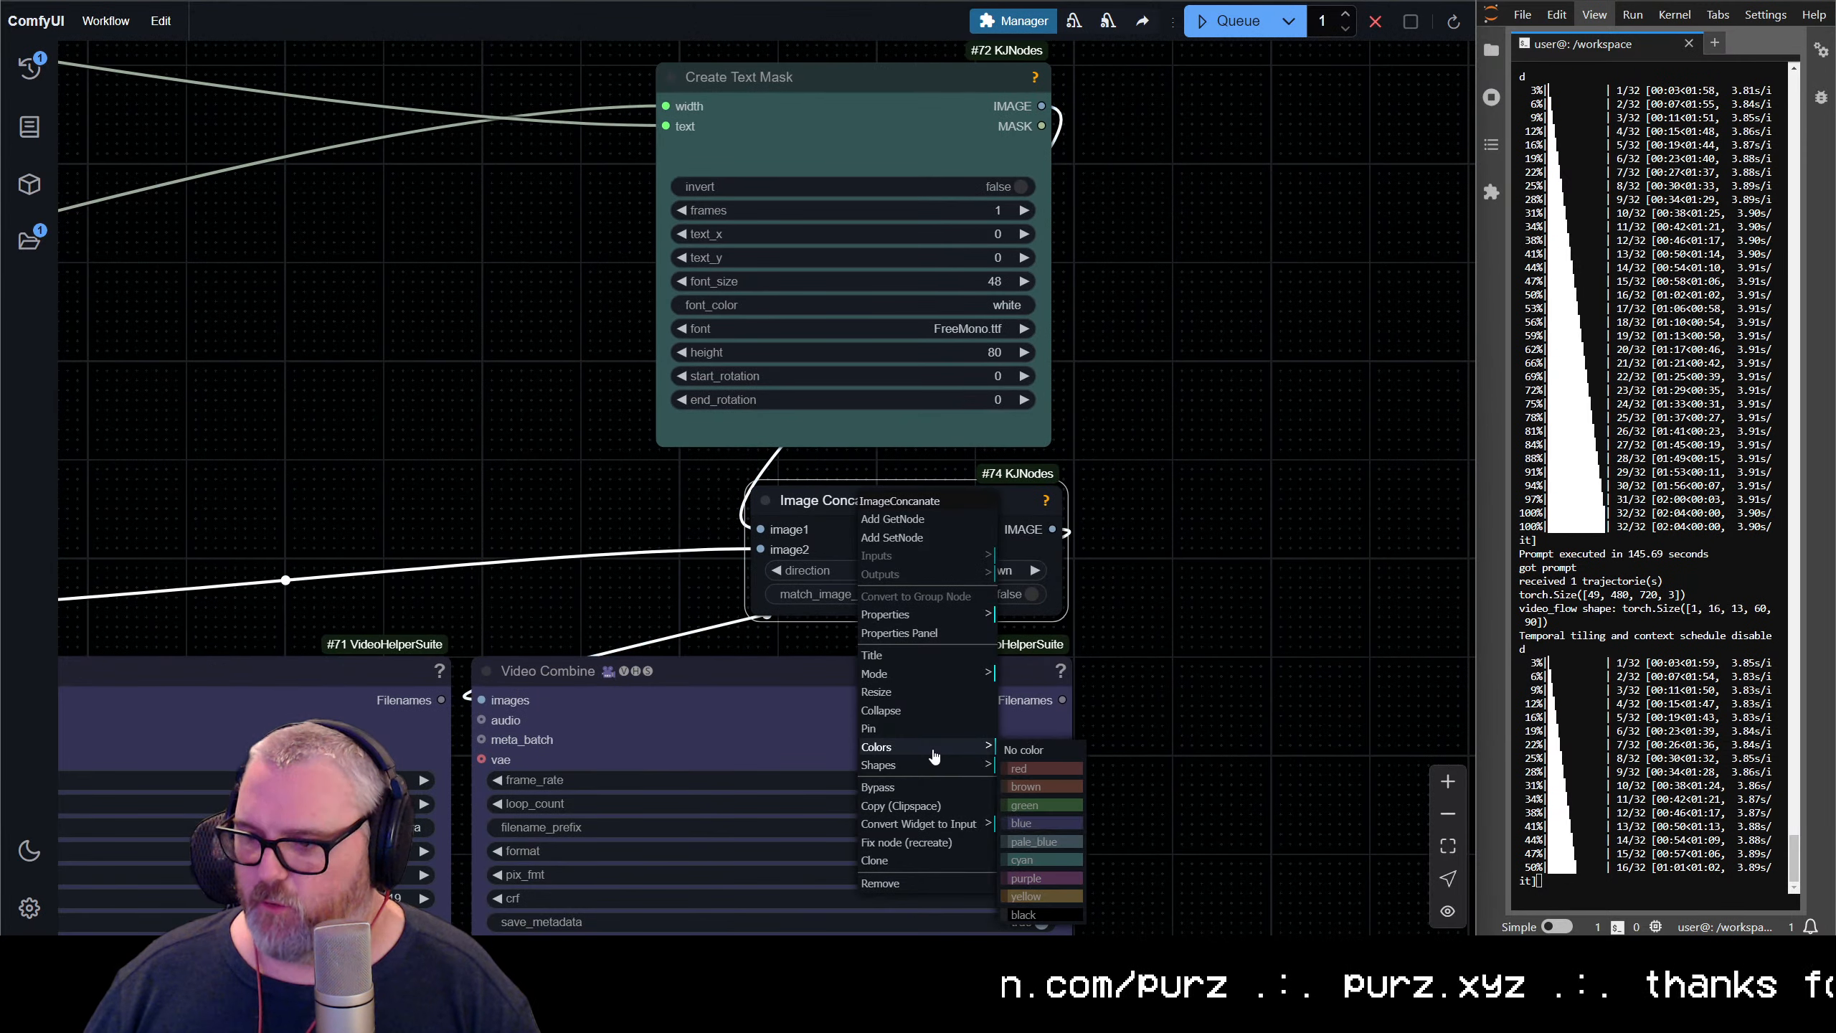
left_click(1033, 865)
scroll(1171, 741, "down", 3)
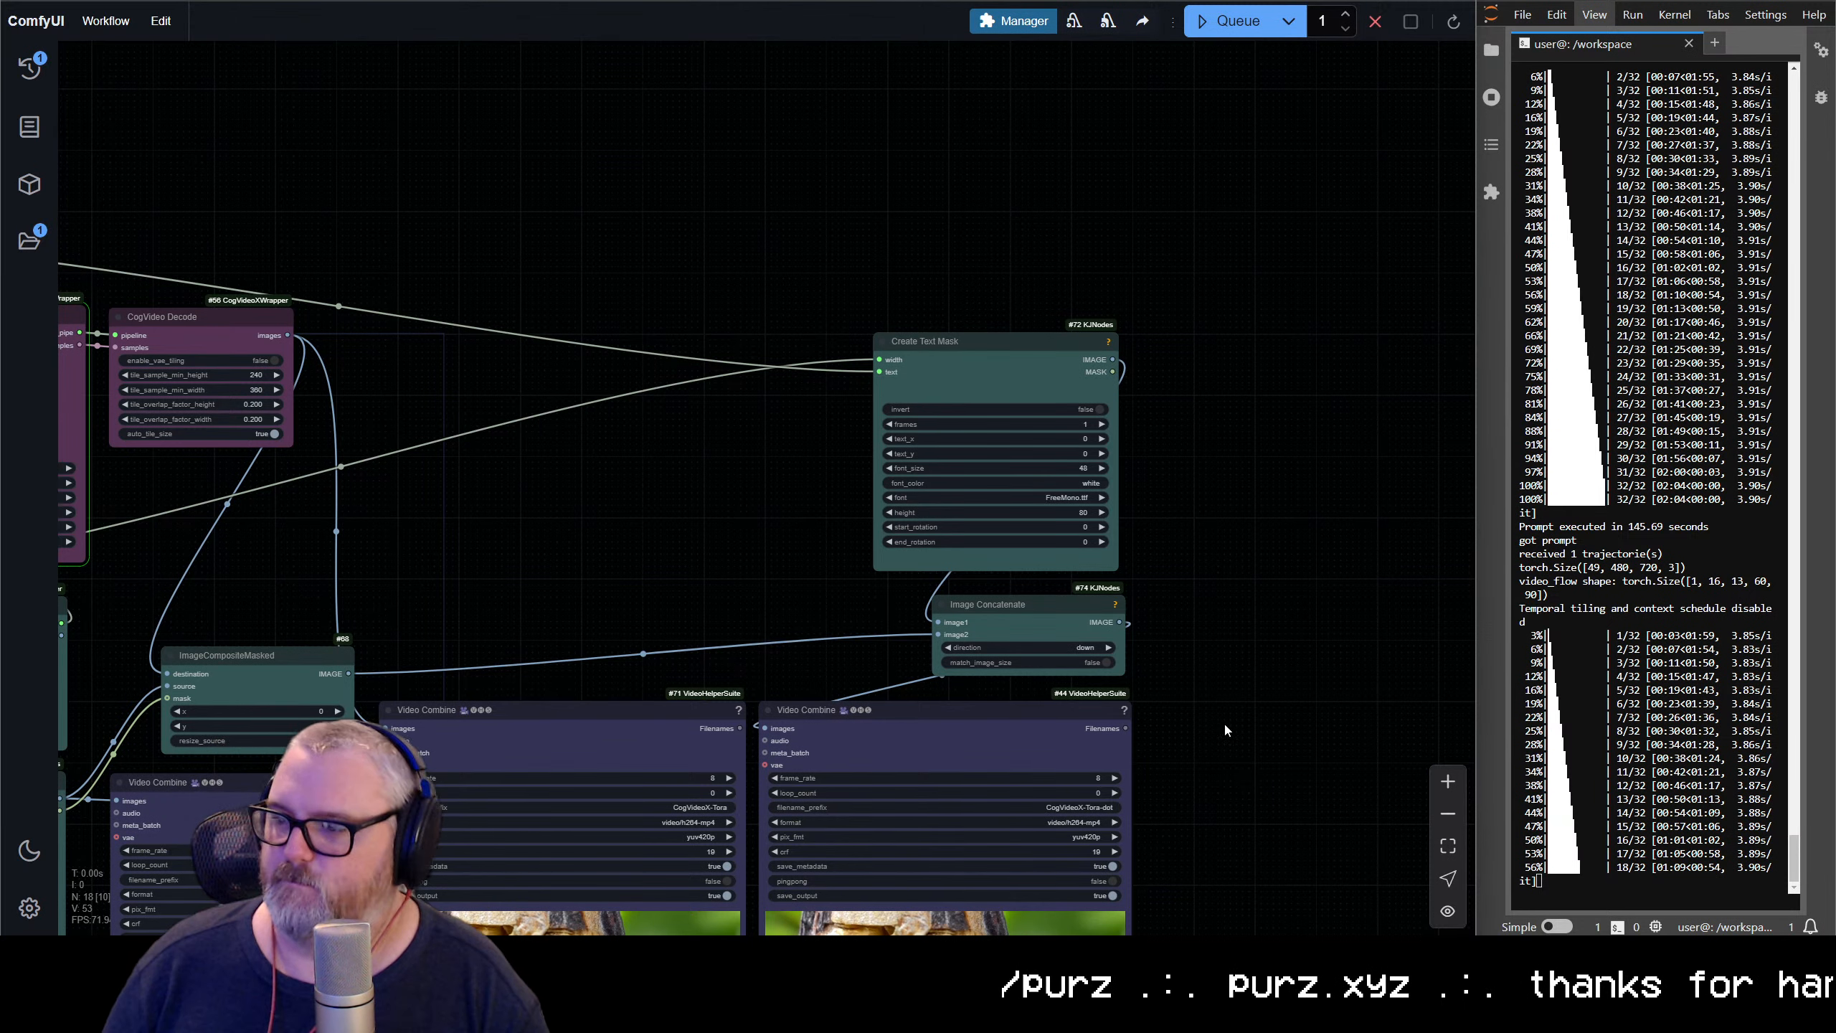
scroll(1224, 720, "down", 5)
left_click_drag(1203, 637, 1116, 402)
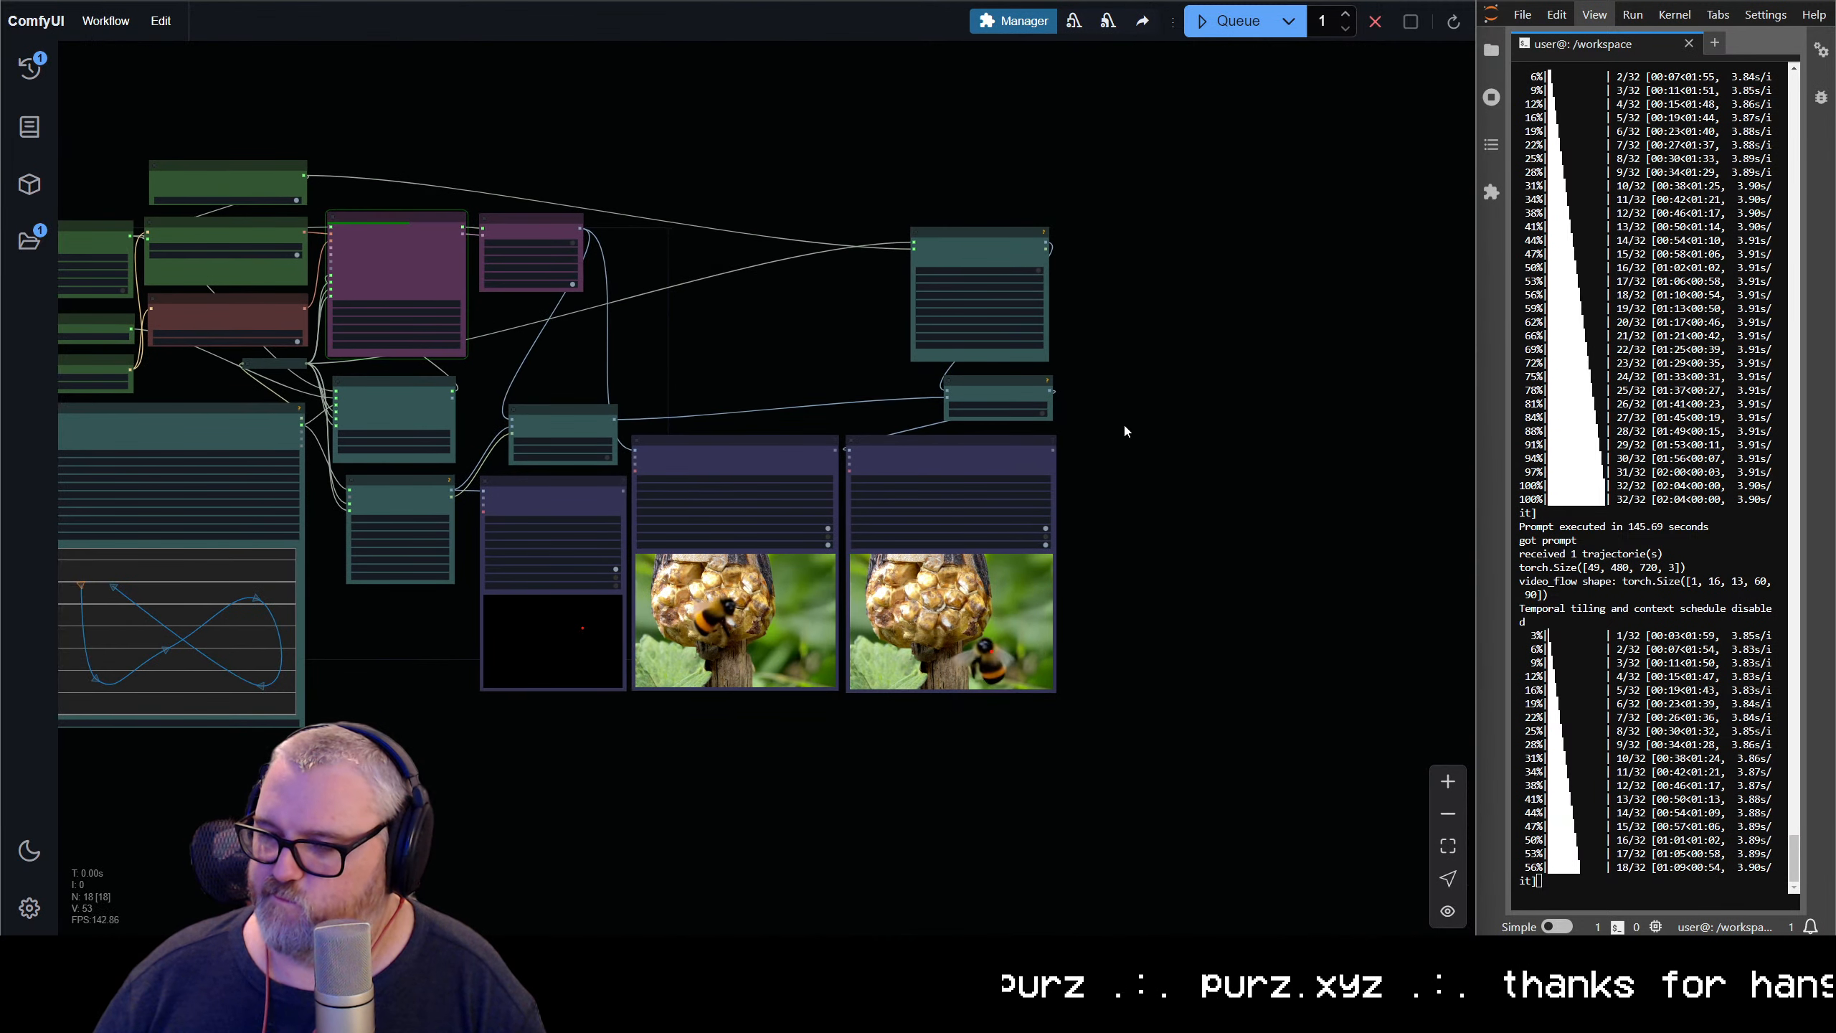
scroll(1123, 422, "up", 5)
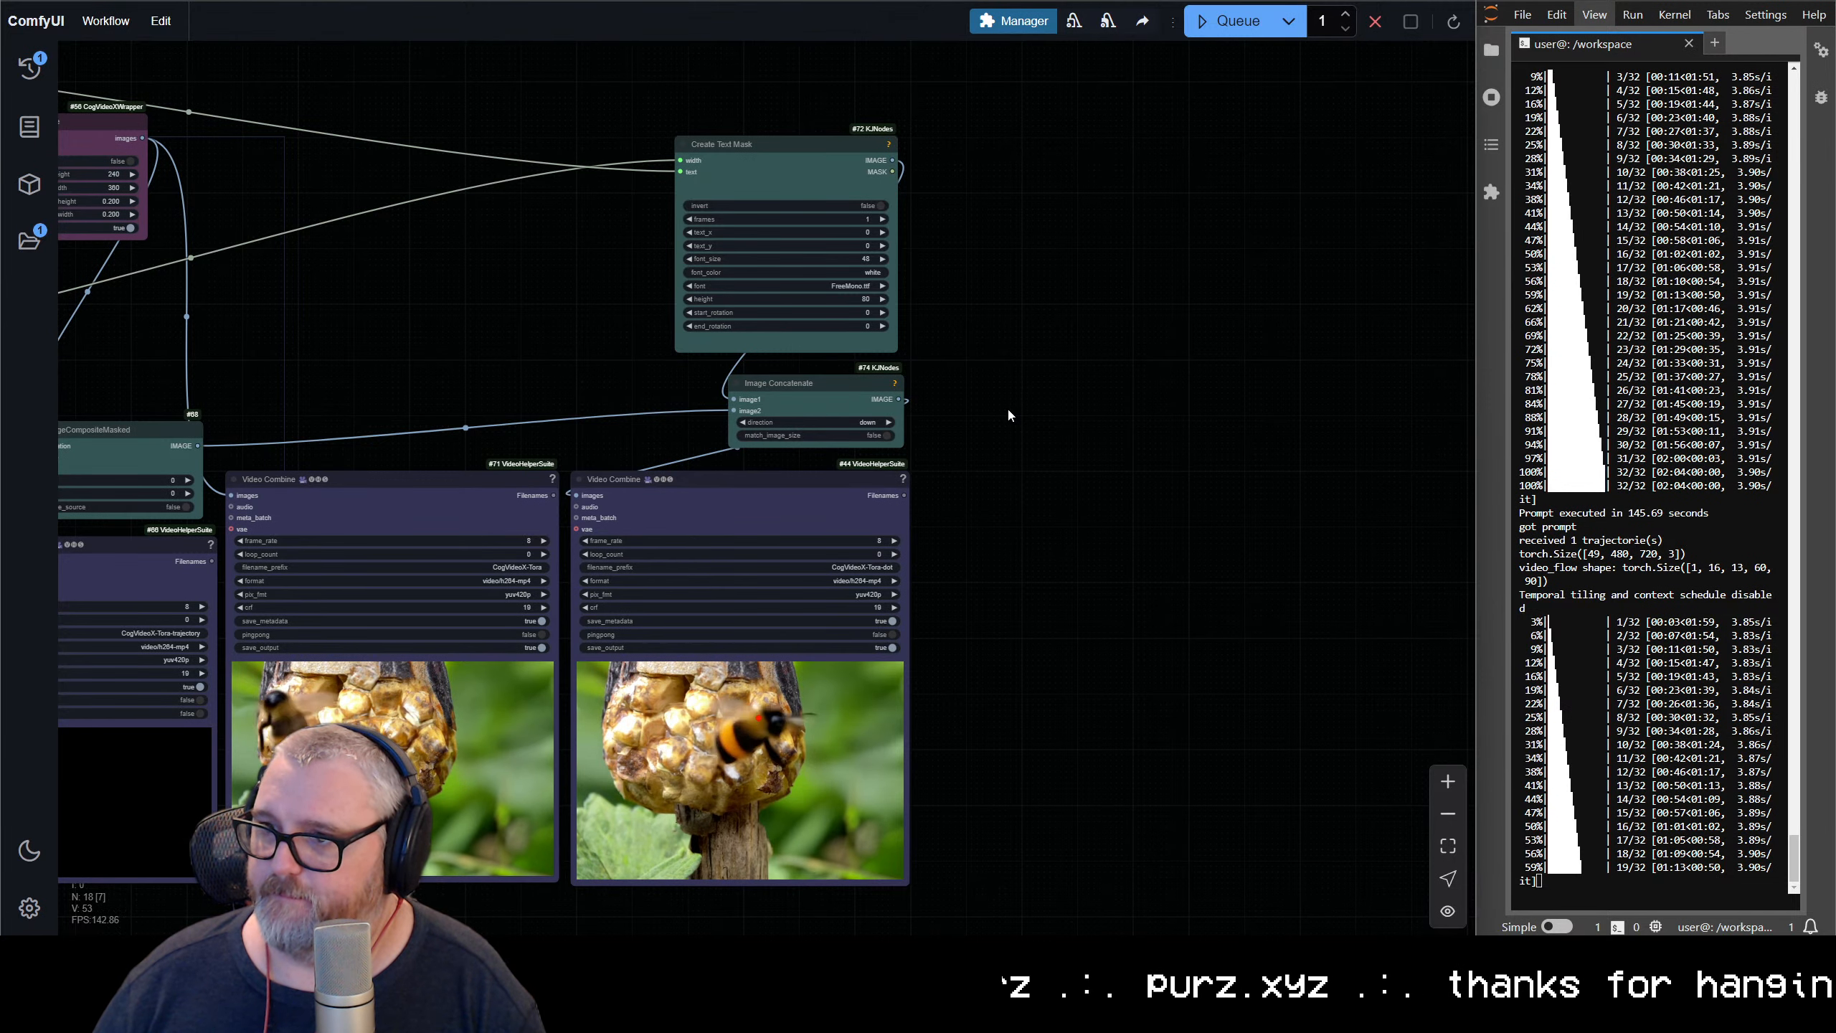
scroll(1007, 407, "down", 2)
left_click_drag(1007, 407, 1540, 414)
scroll(1215, 397, "down", 1)
left_click_drag(1213, 397, 1089, 390)
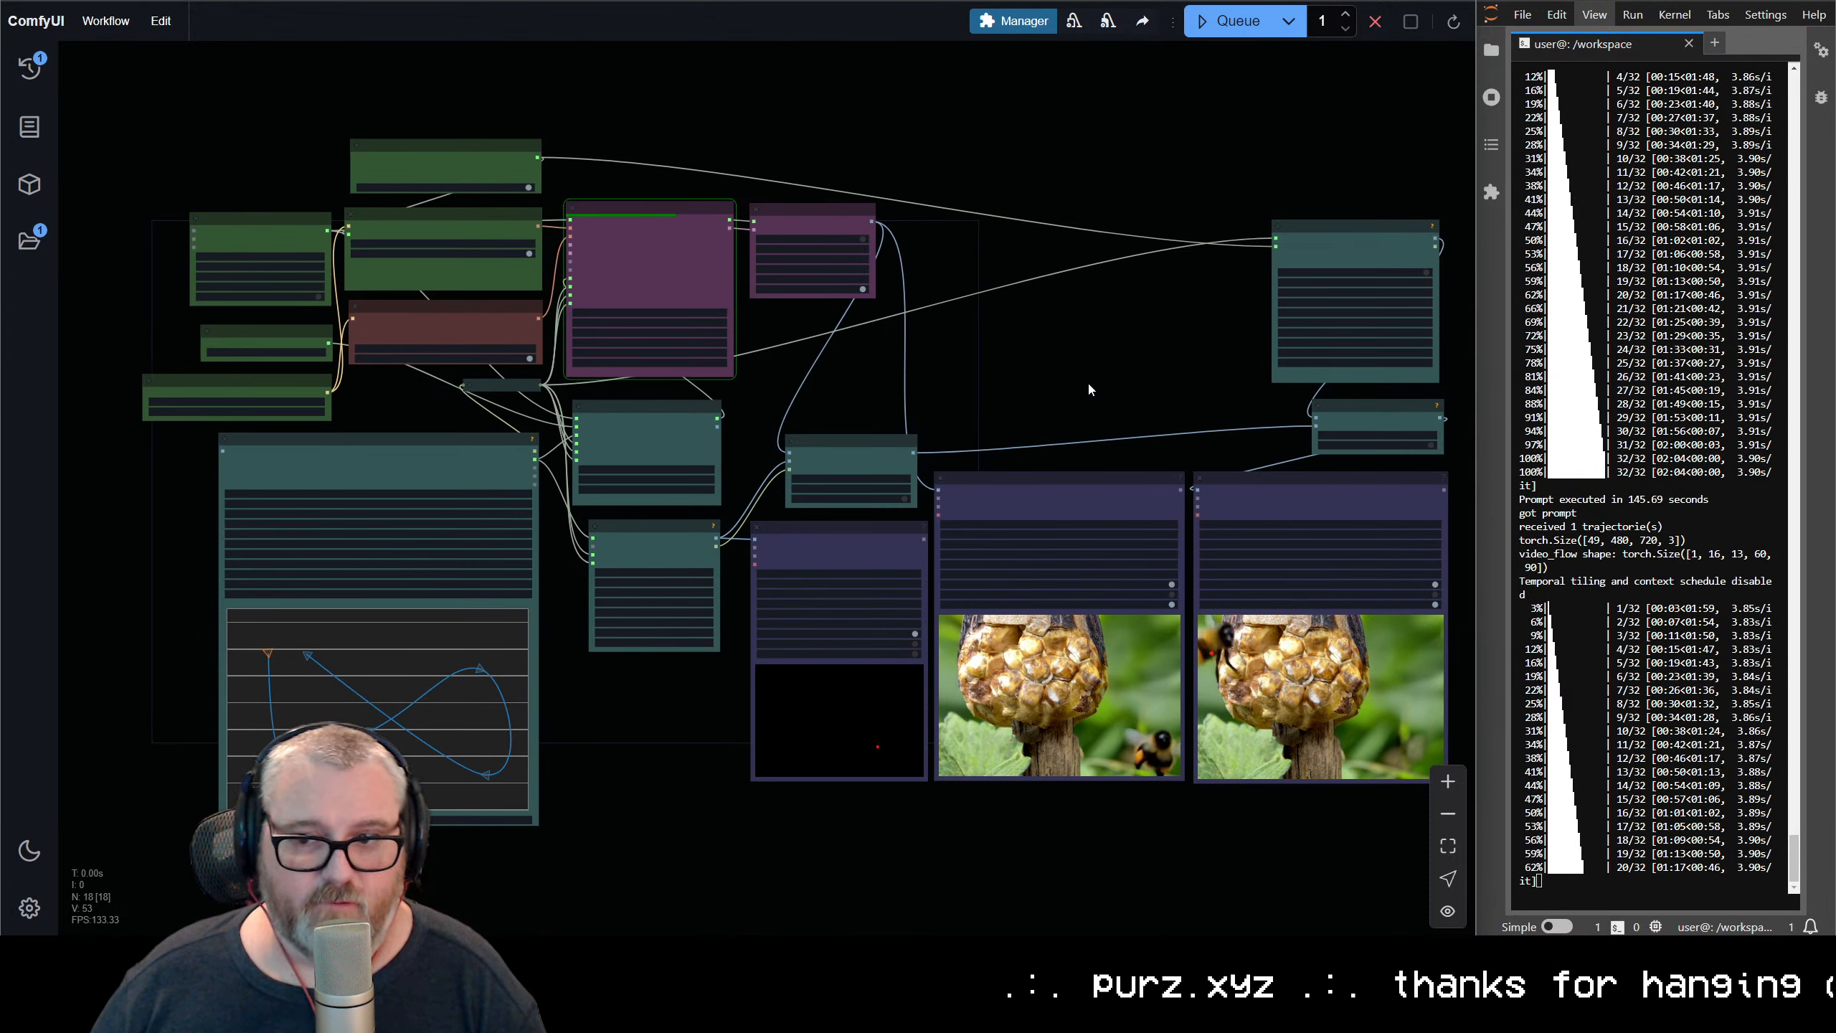
Narrow the Load CLIP node and tuck it and the Download Tora Model node closer beneath the Download CogVideo Model node
scroll(908, 344, "up", 1)
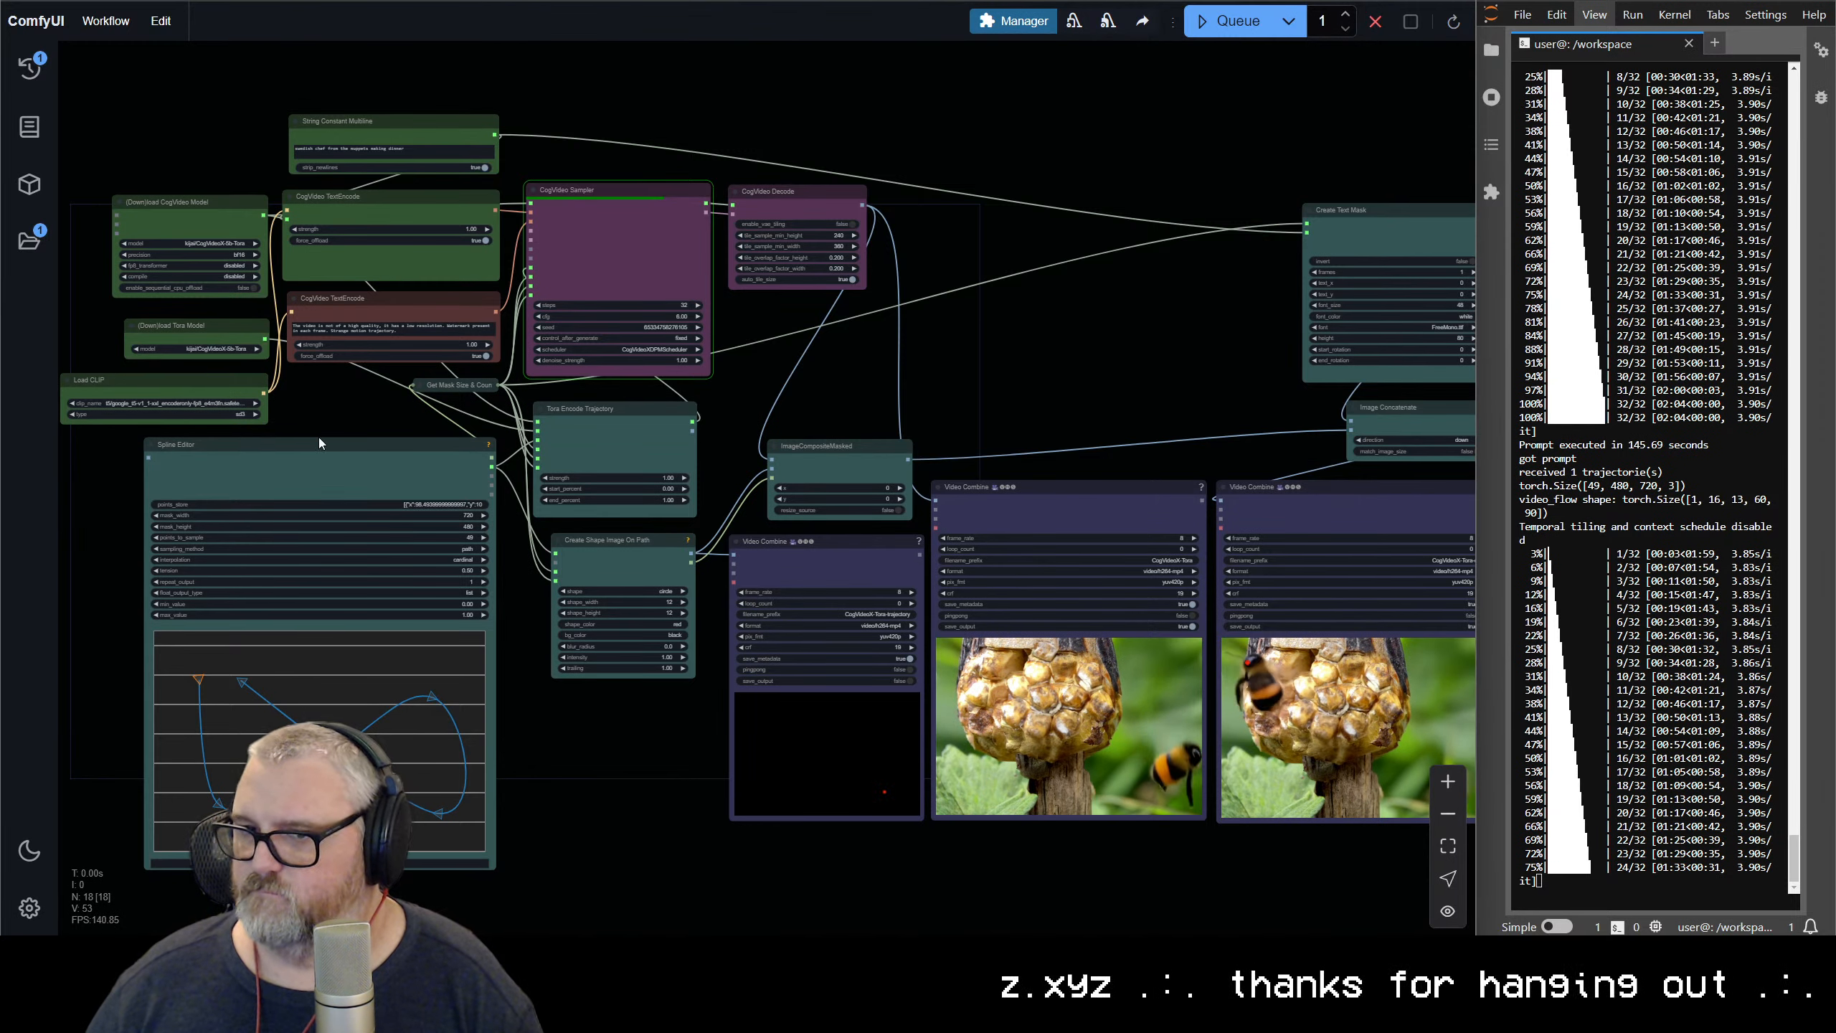
left_click_drag(335, 422, 484, 516)
scroll(702, 542, "up", 13)
left_click_drag(378, 390, 574, 375)
left_click_drag(701, 520, 746, 515)
left_click_drag(863, 418, 859, 609)
left_click_drag(559, 384, 524, 350)
mouse_move(720, 462)
left_mouse_down()
mouse_move(750, 460)
mouse_move(731, 463)
left_mouse_up()
left_click_drag(648, 563, 616, 534)
left_click_drag(718, 679, 728, 679)
left_click_drag(920, 611, 324, 541)
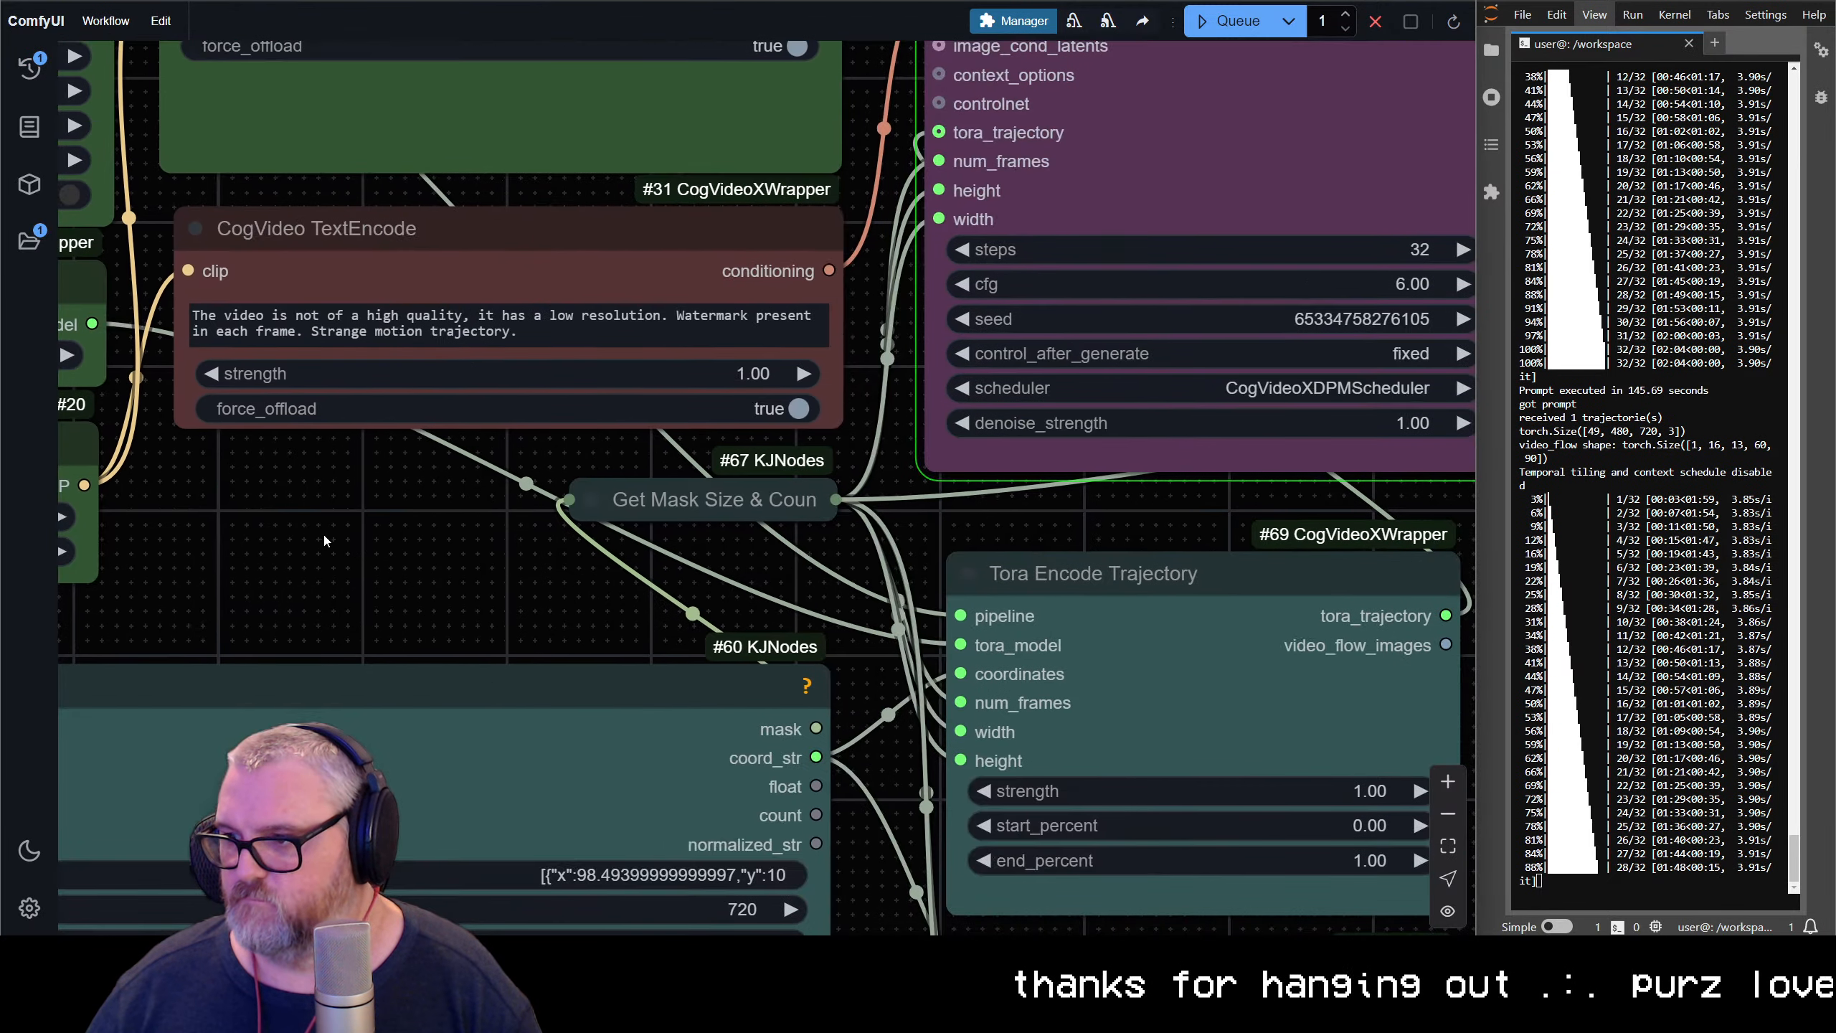
Switch to the Jupyter page, open JupyterLab from it and decline the Jupyter news notifications
scroll(792, 513, "down", 3)
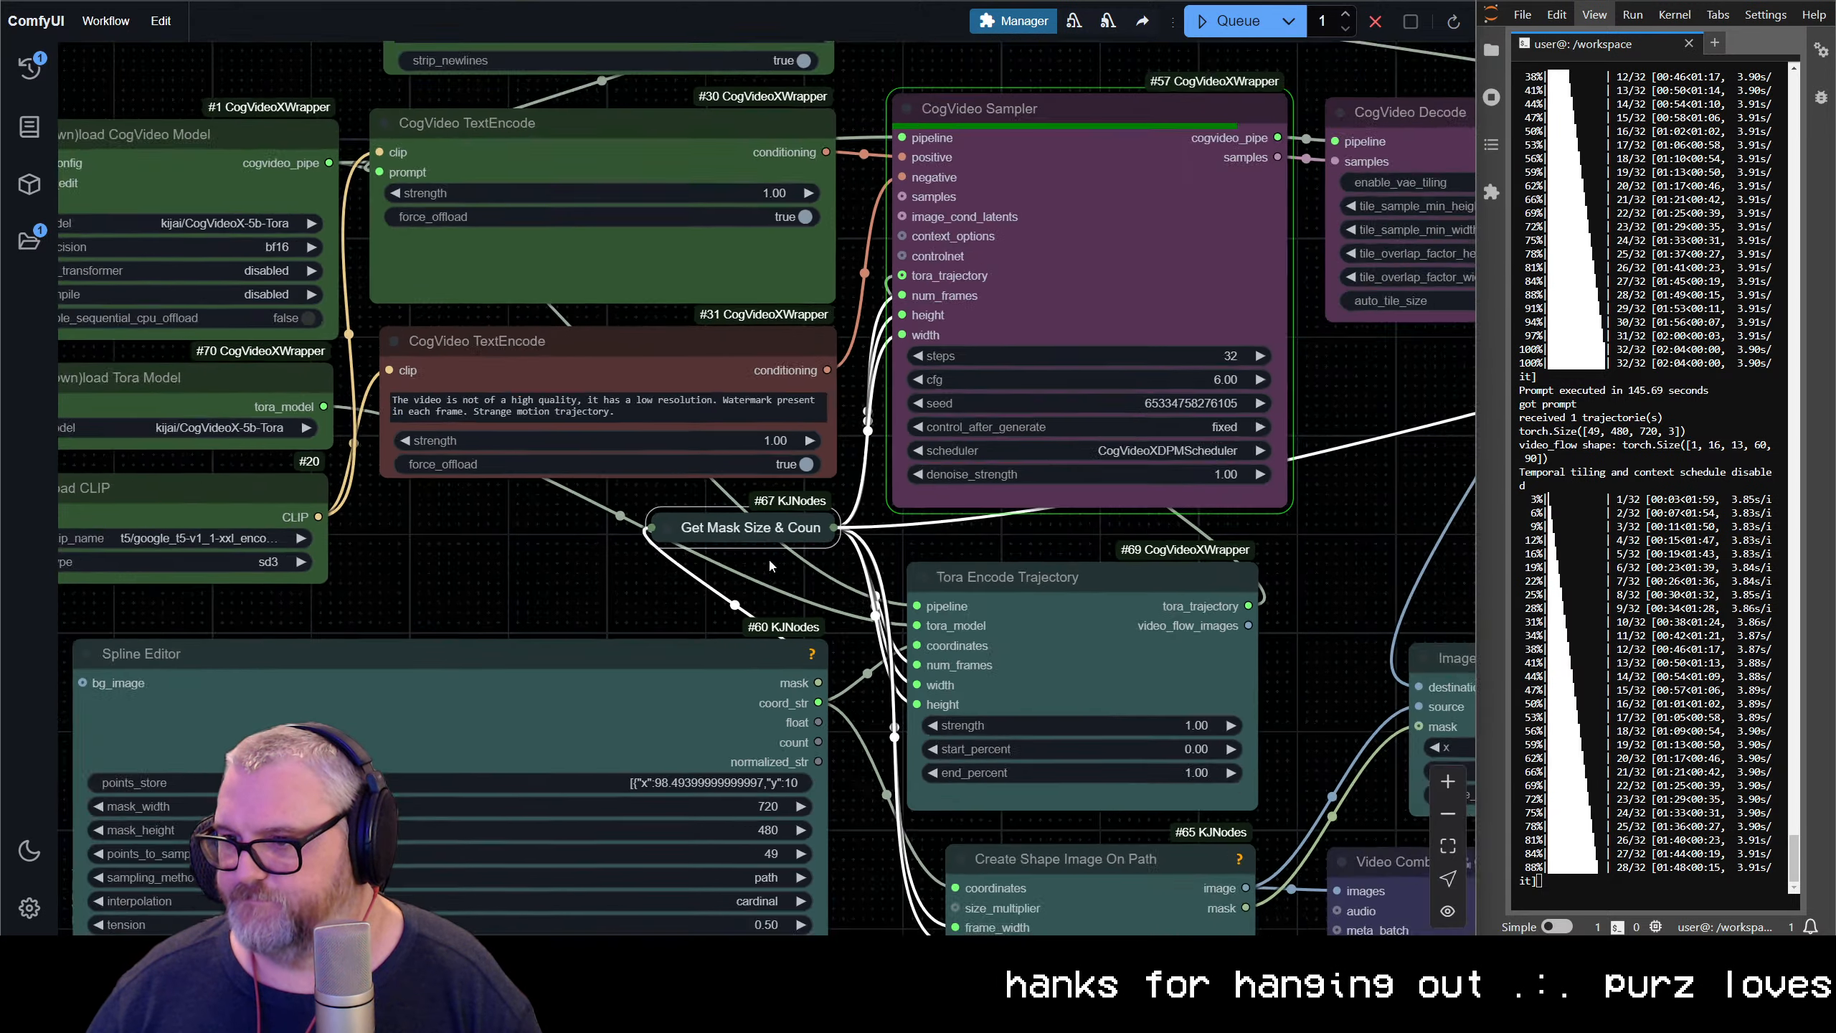
left_click_drag(768, 551, 175, 492)
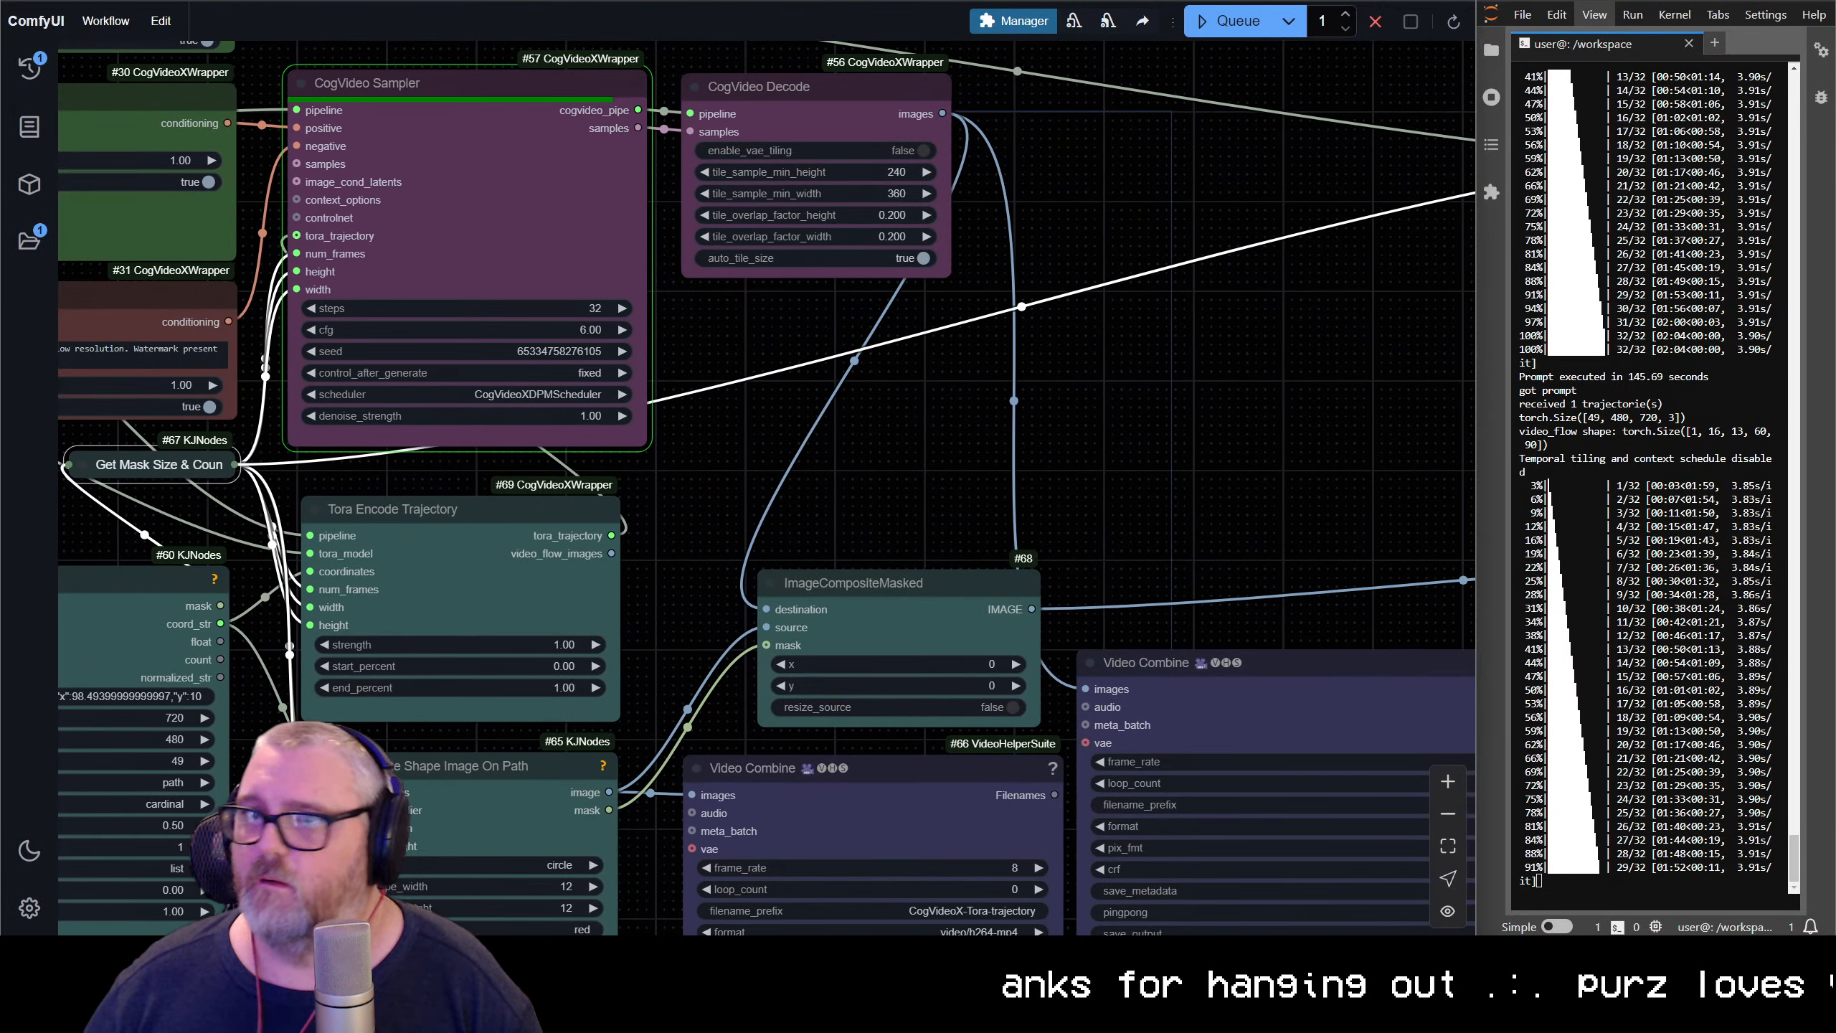
key("ctrl+Tab")
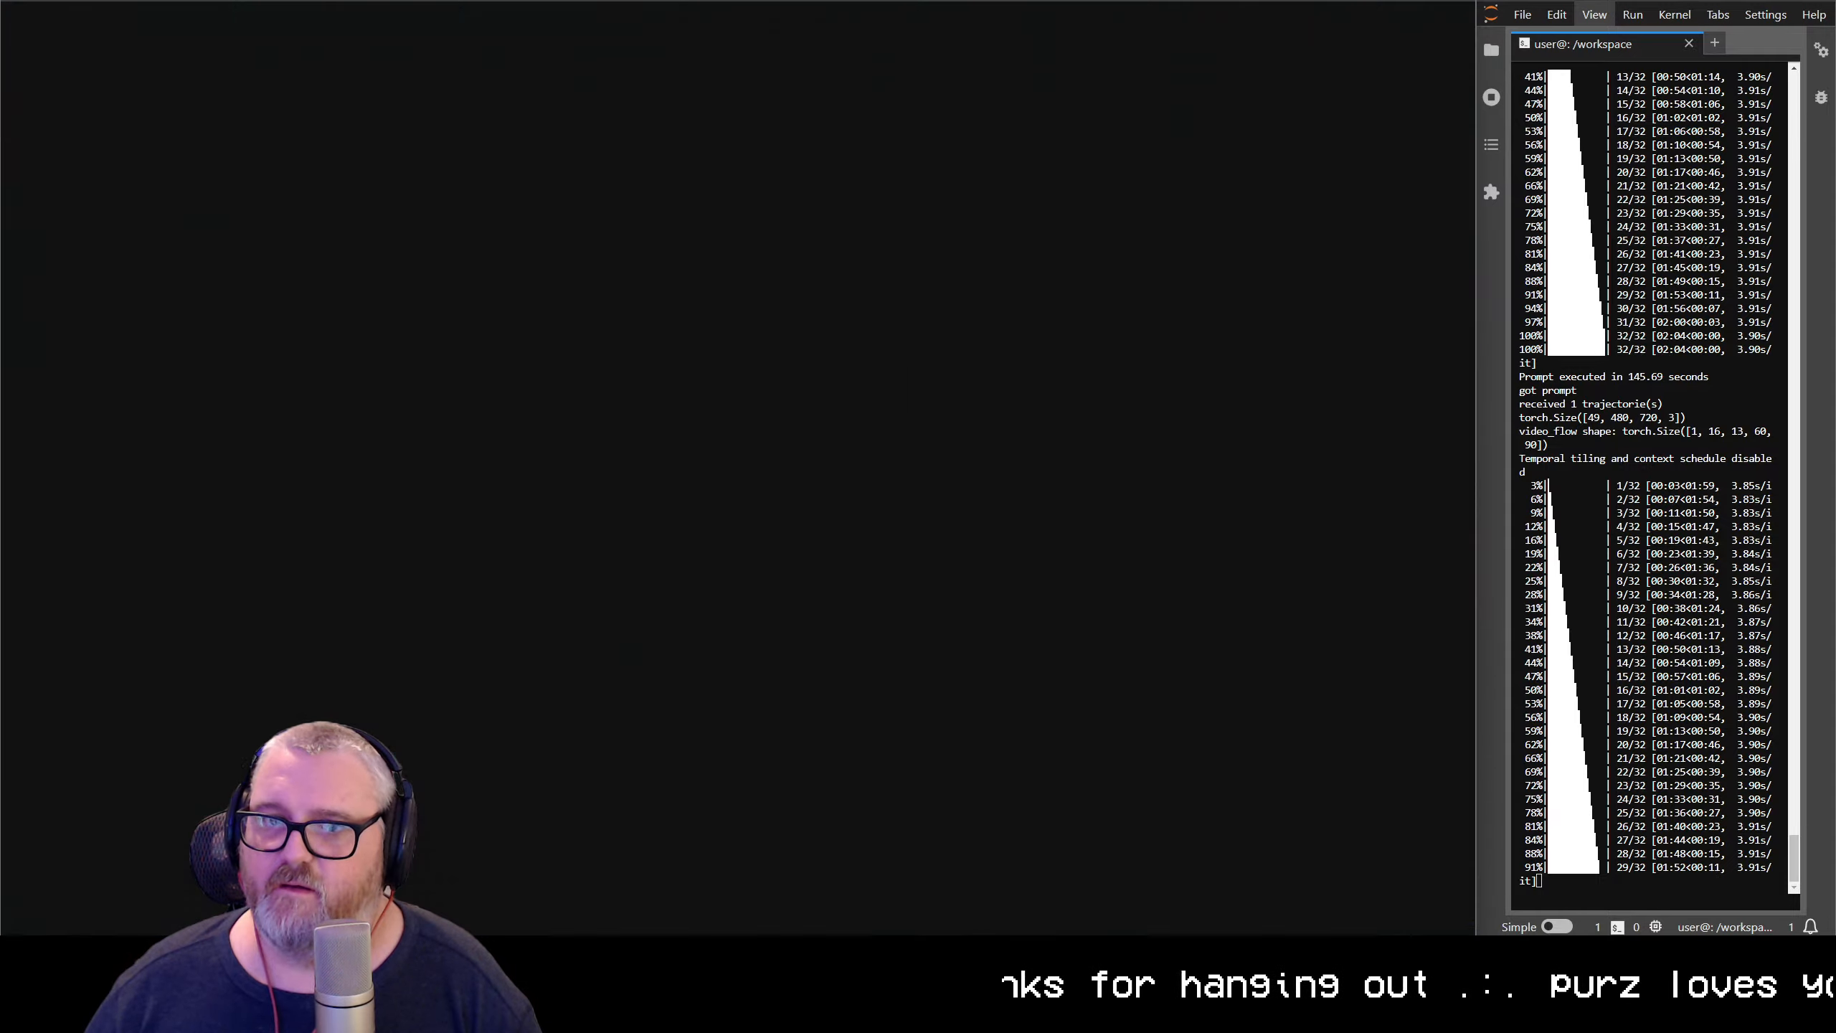
key("ctrl+Tab")
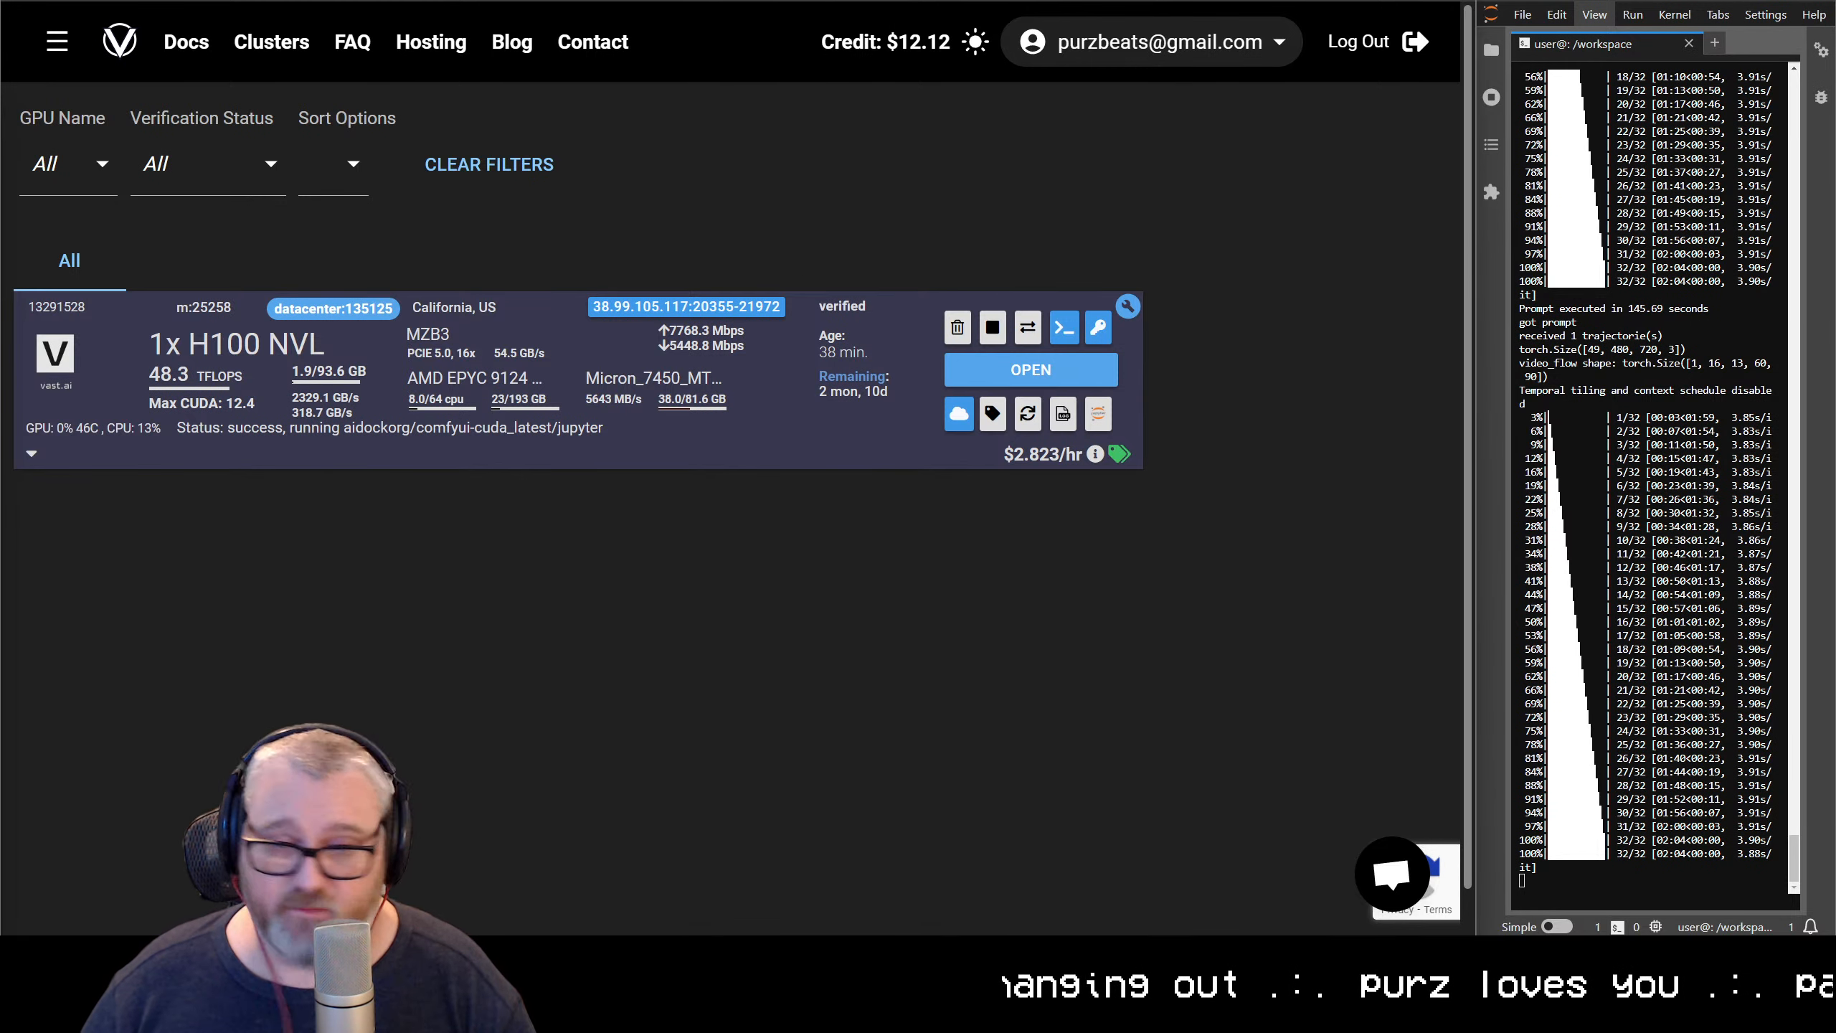
key("ctrl+Tab")
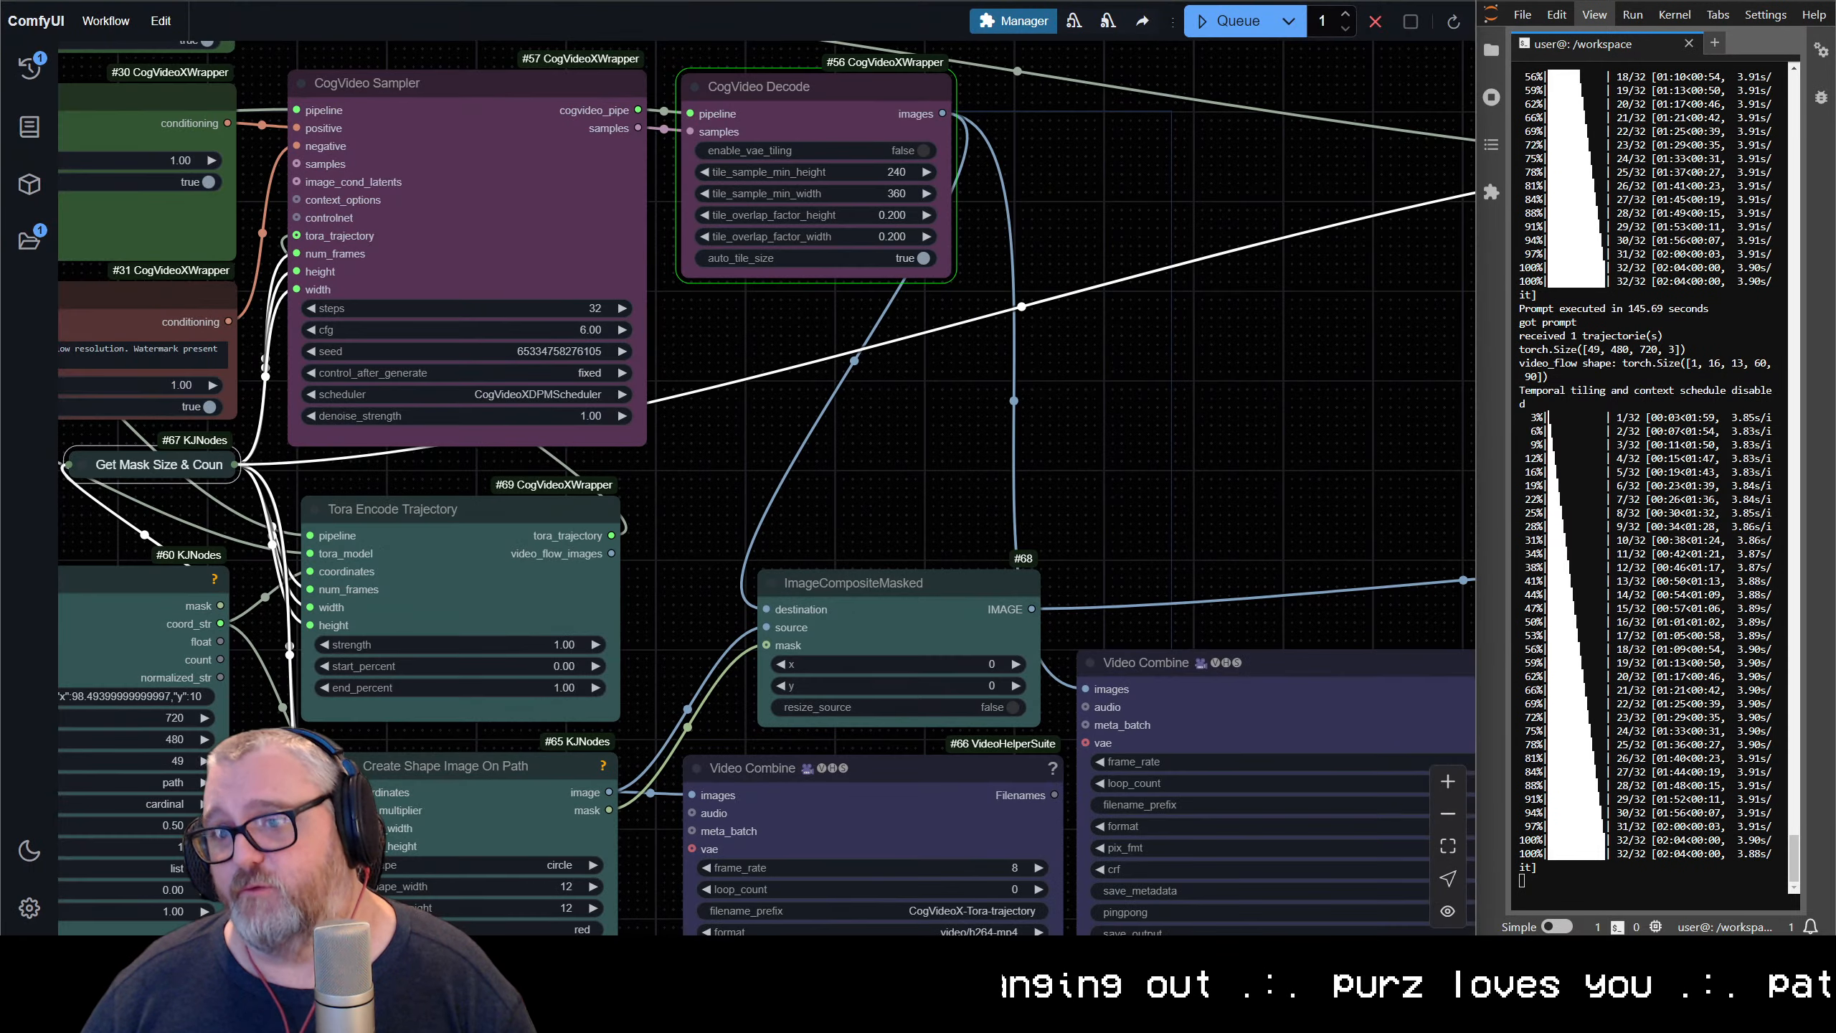
scroll(785, 437, "down", 3)
key("ctrl+Tab")
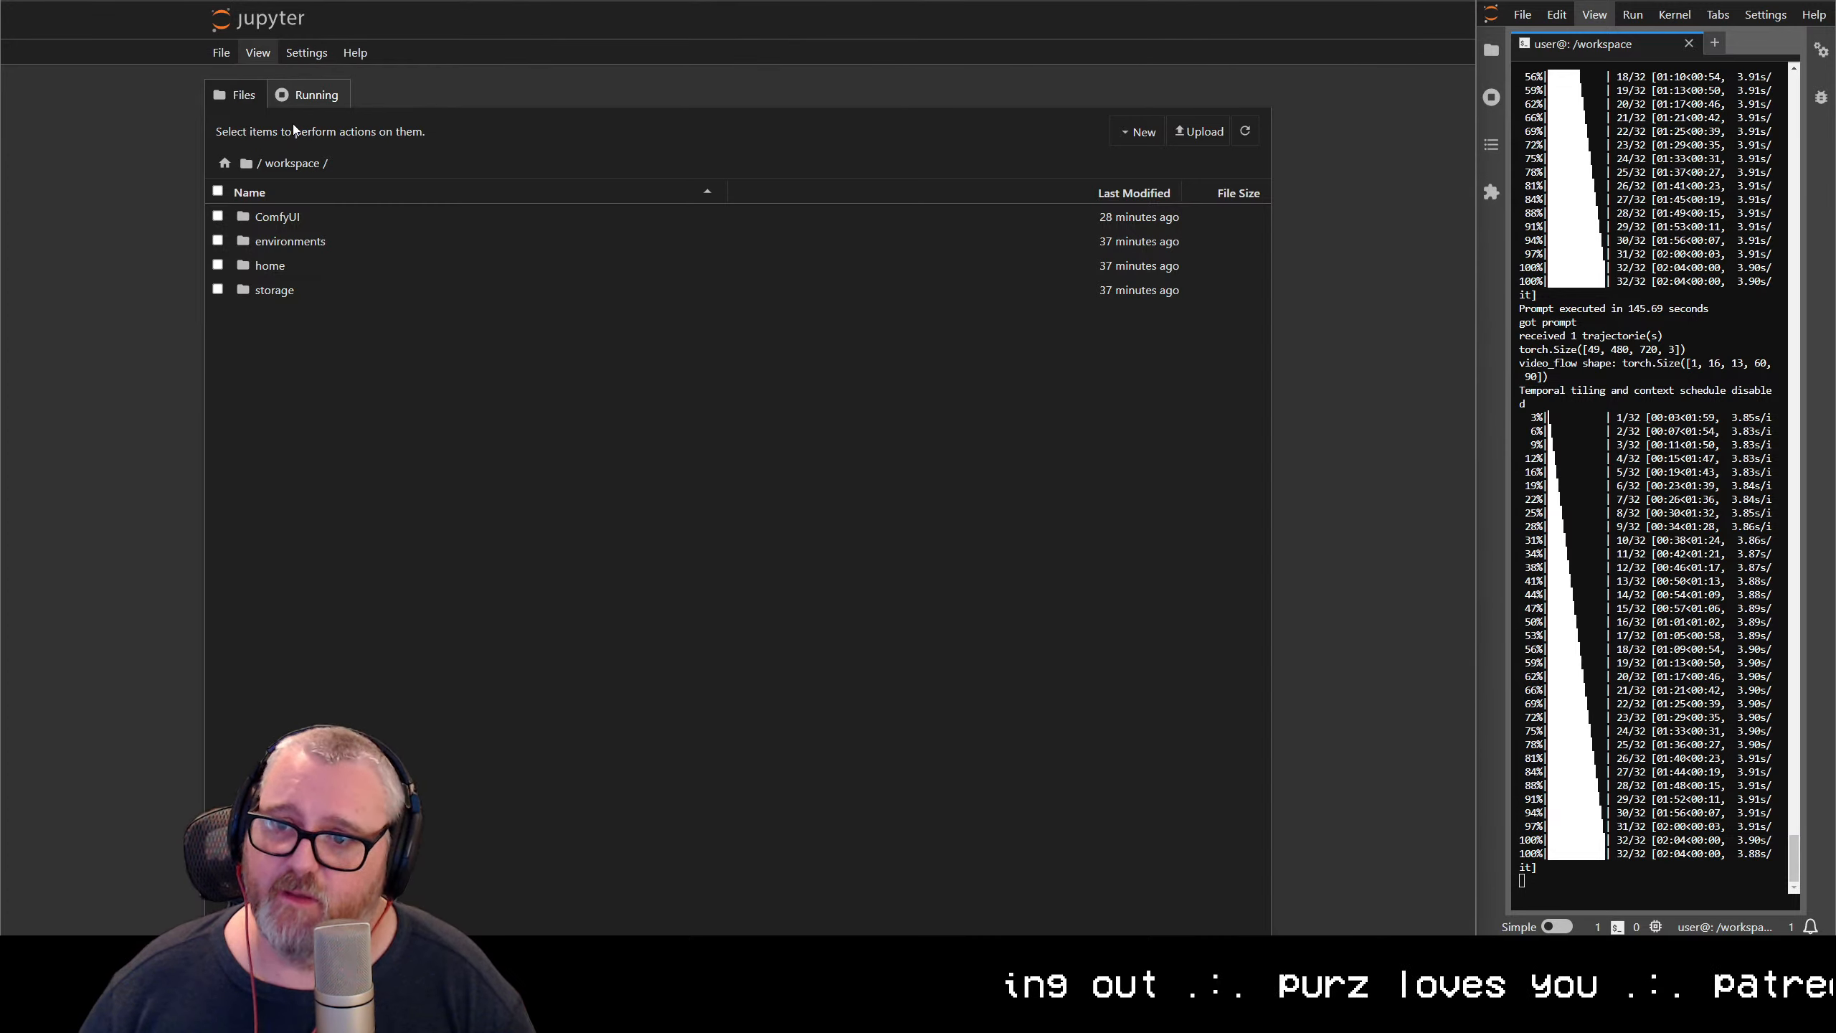
left_click(304, 52)
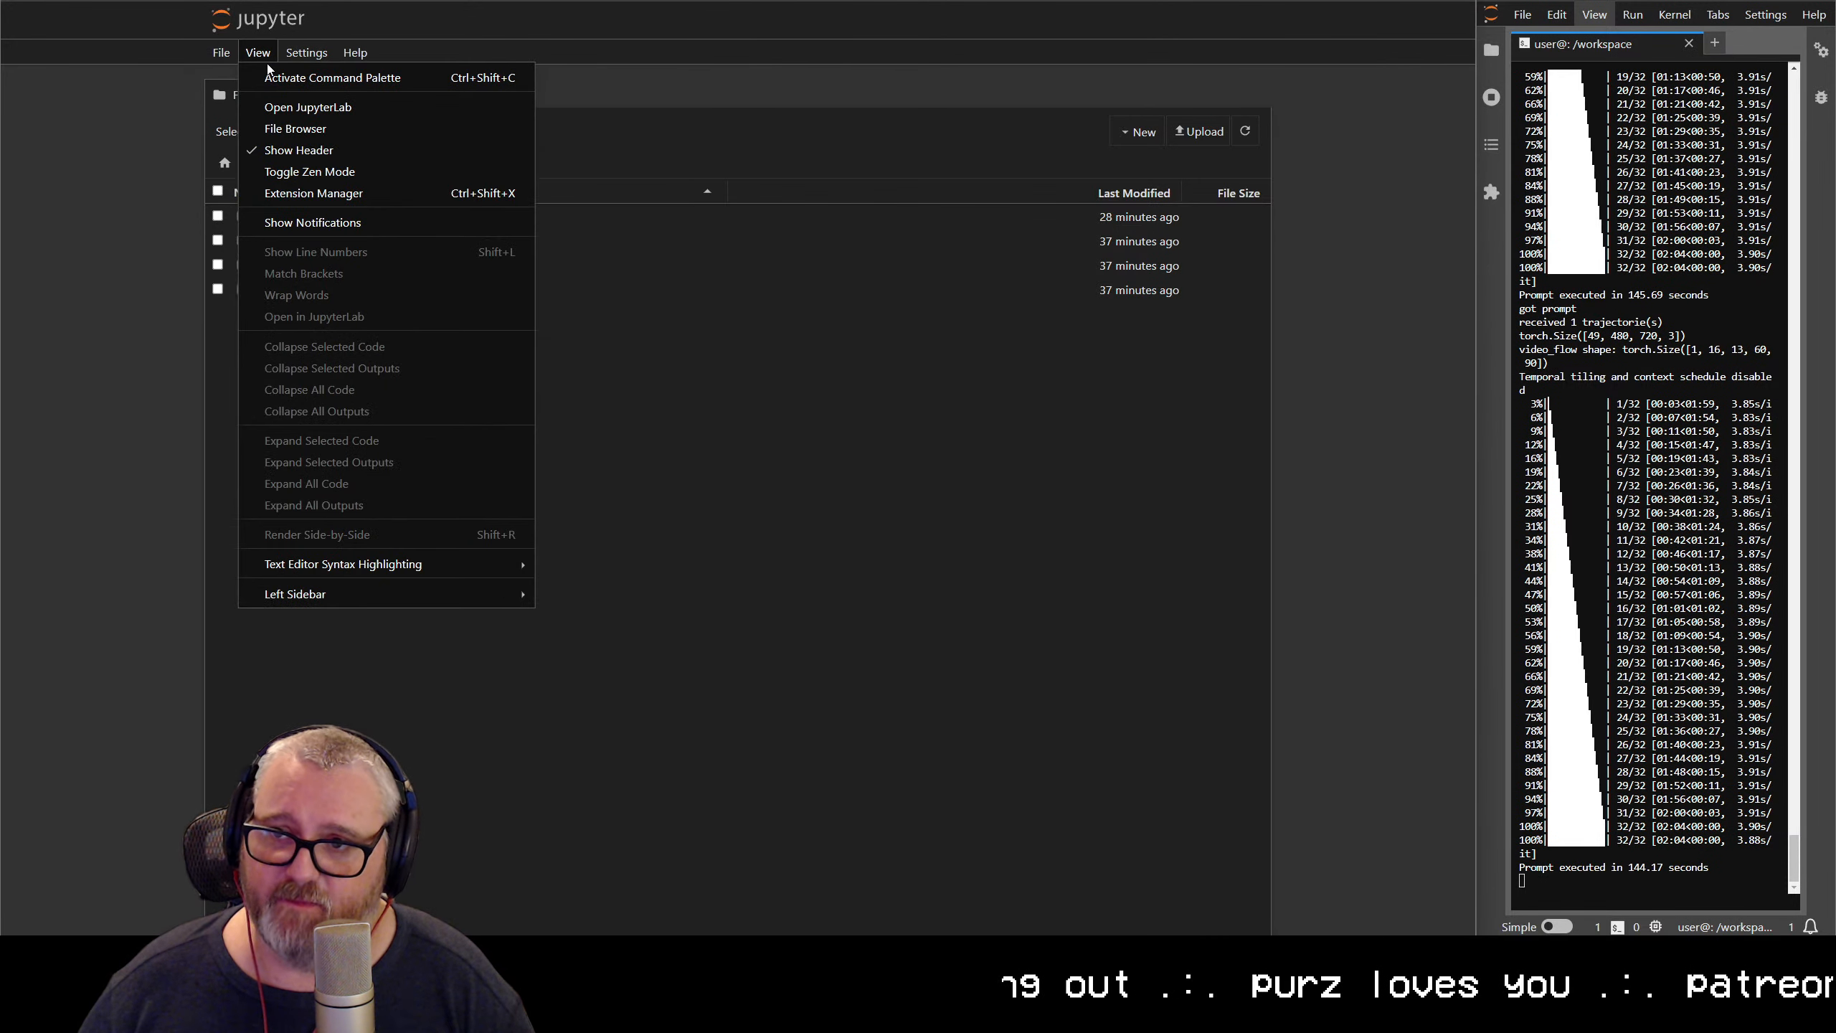
left_click(275, 109)
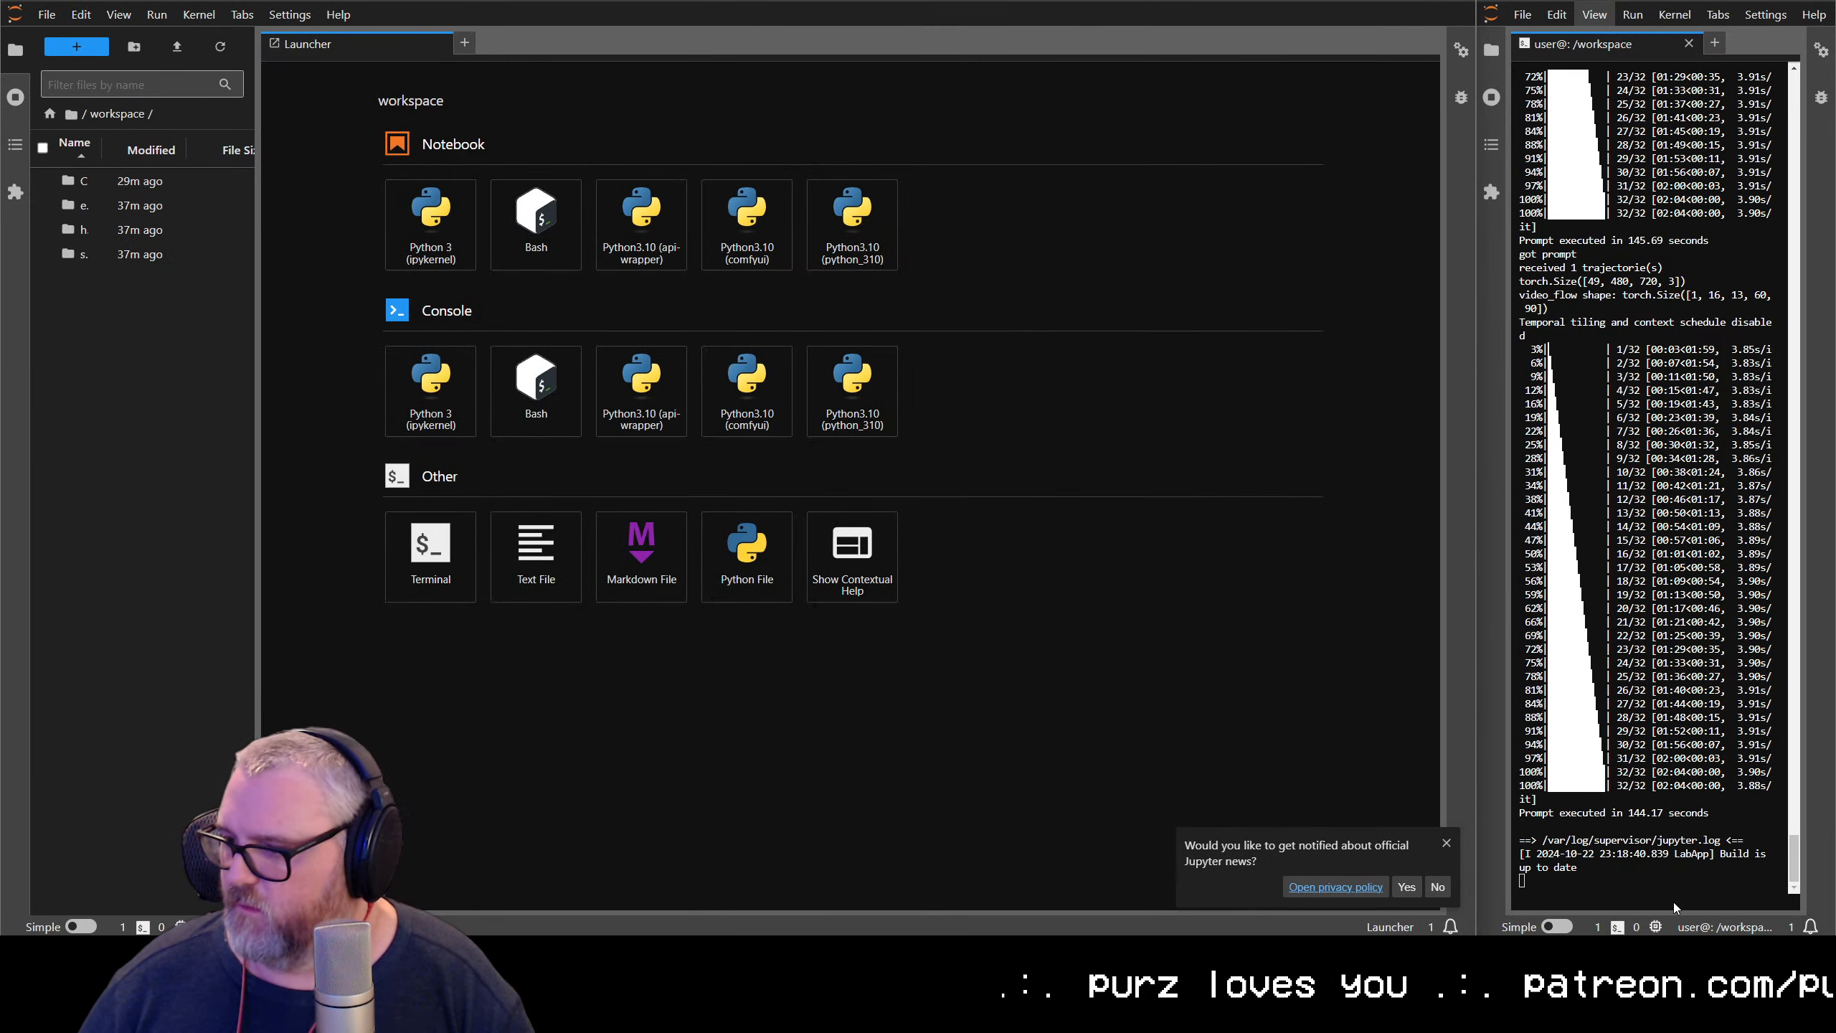
left_click(1439, 887)
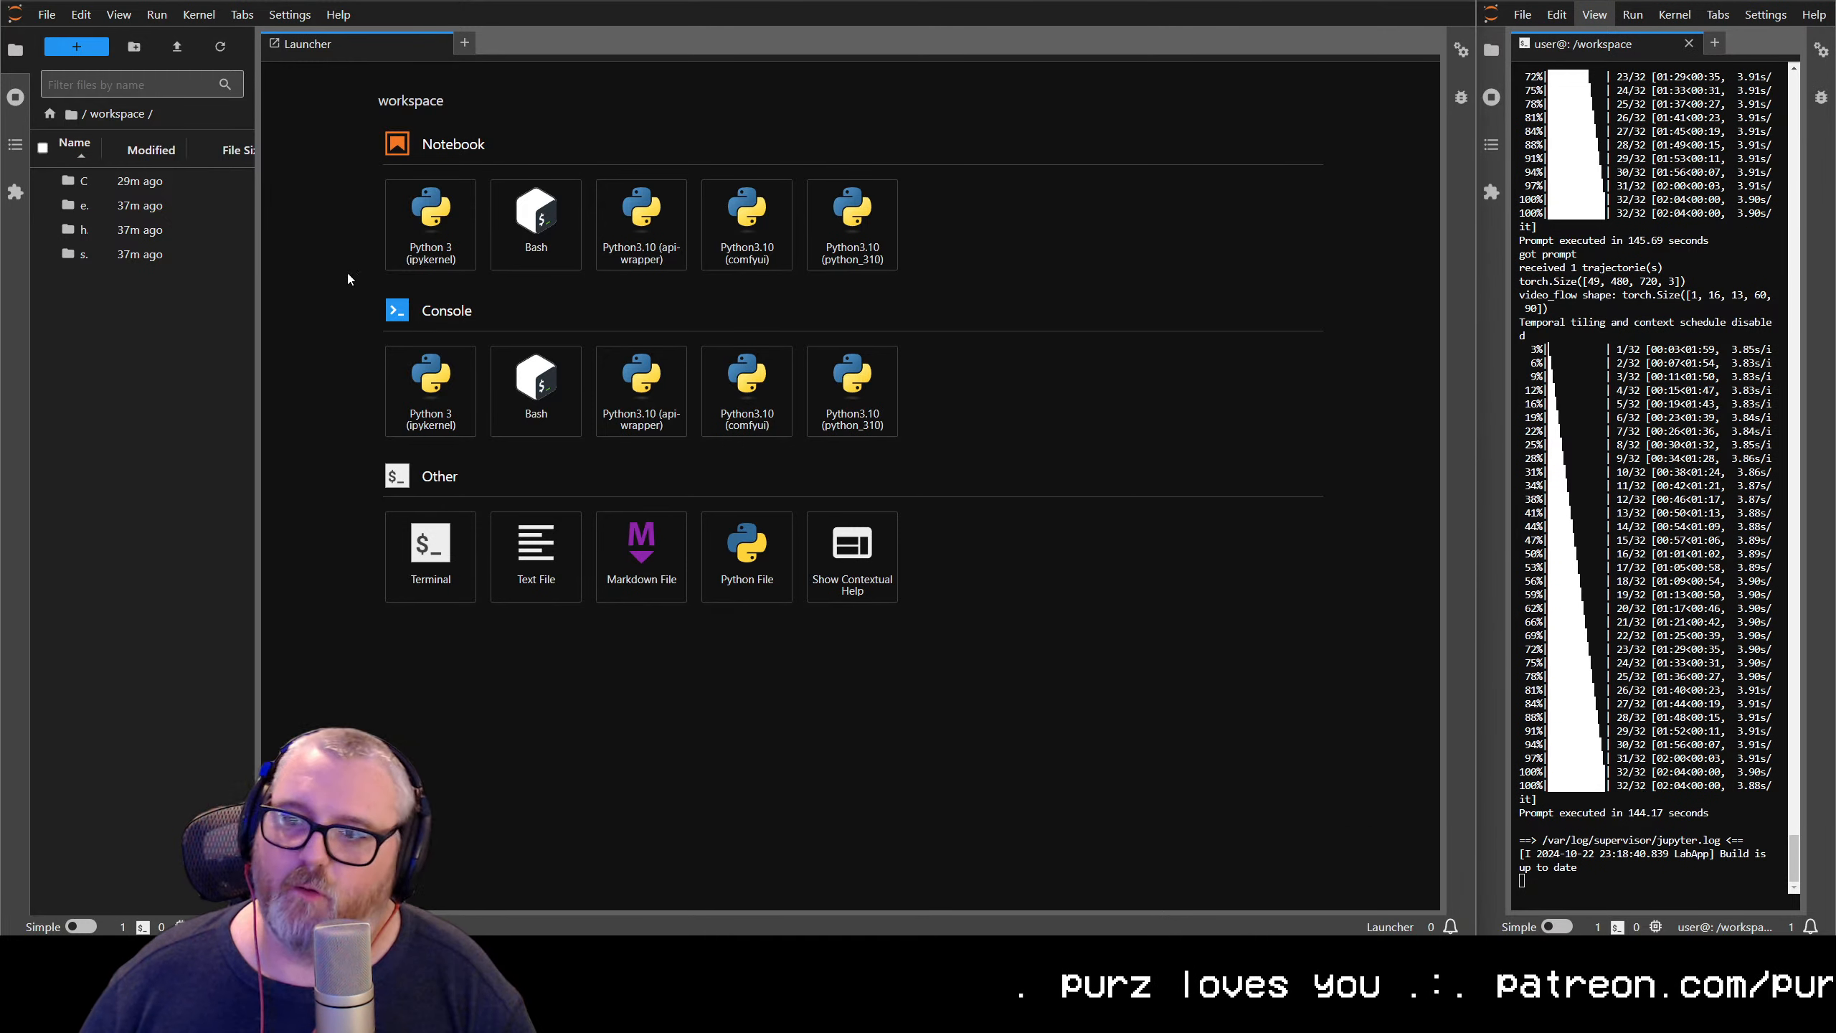
Widen the file browser pane and open the output folder inside the ComfyUI folder
left_click_drag(264, 256, 517, 242)
double_click(94, 168)
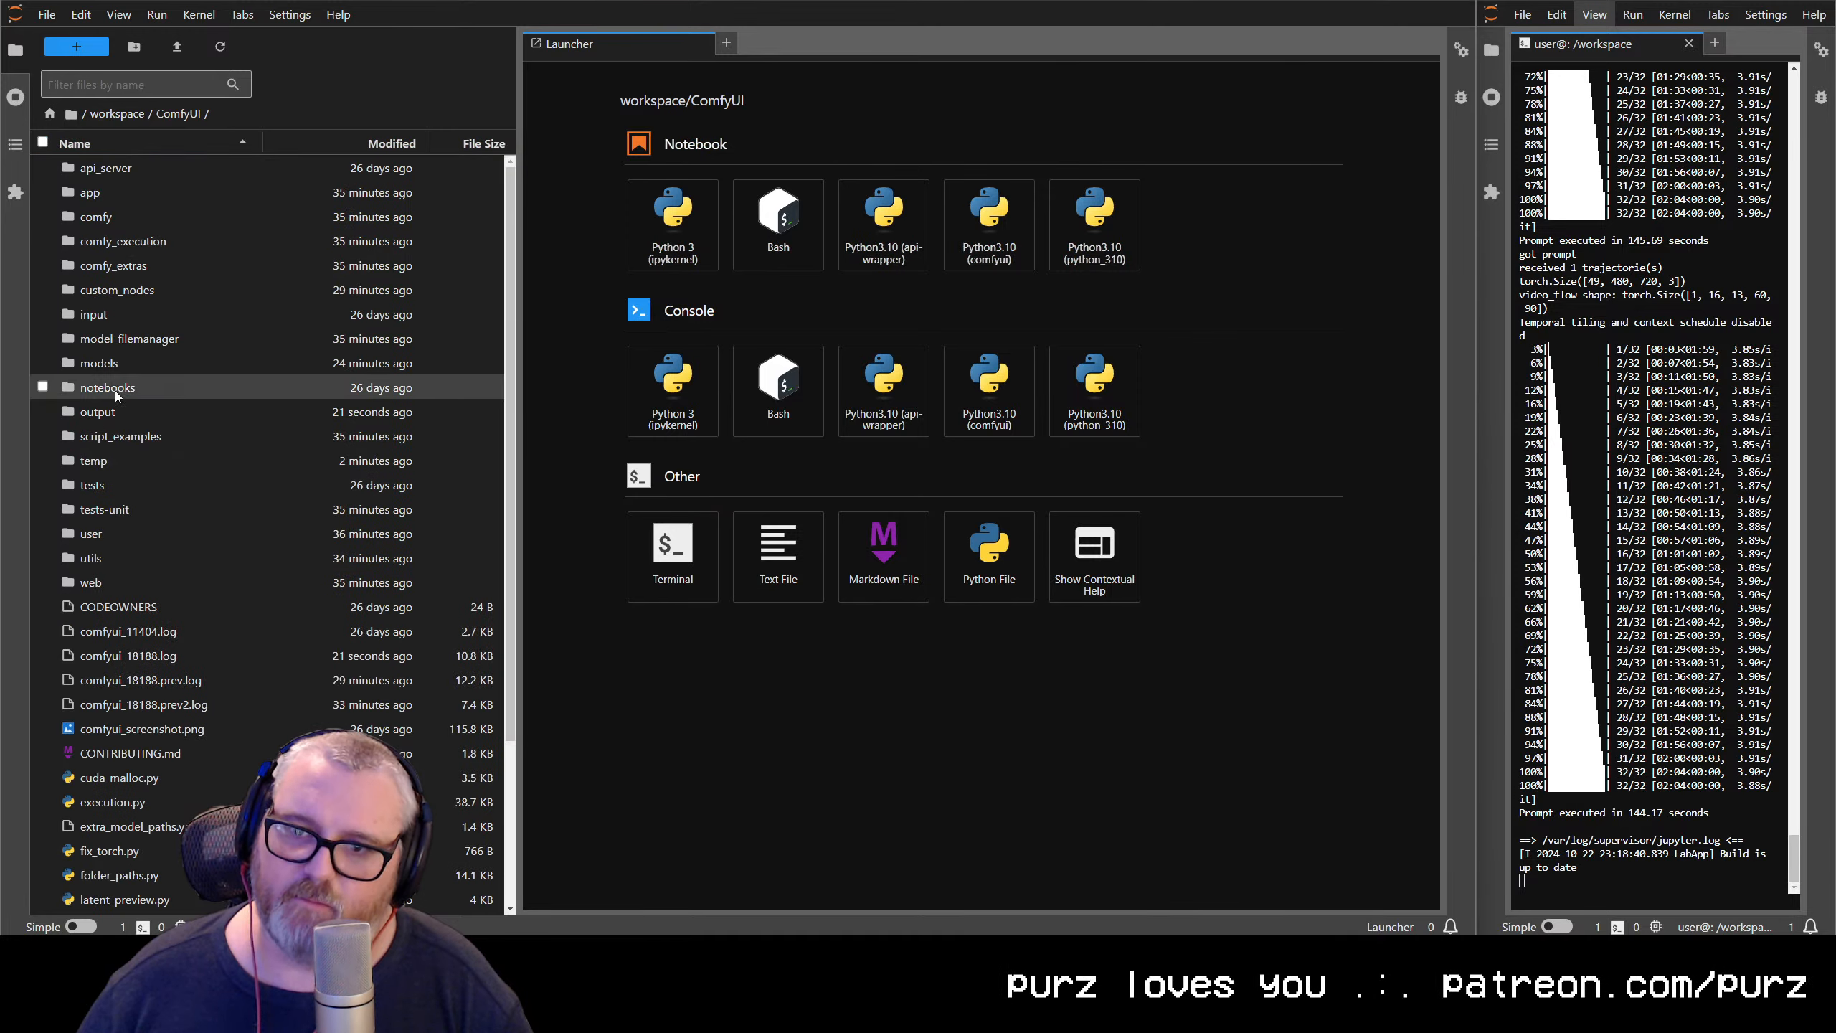
double_click(101, 412)
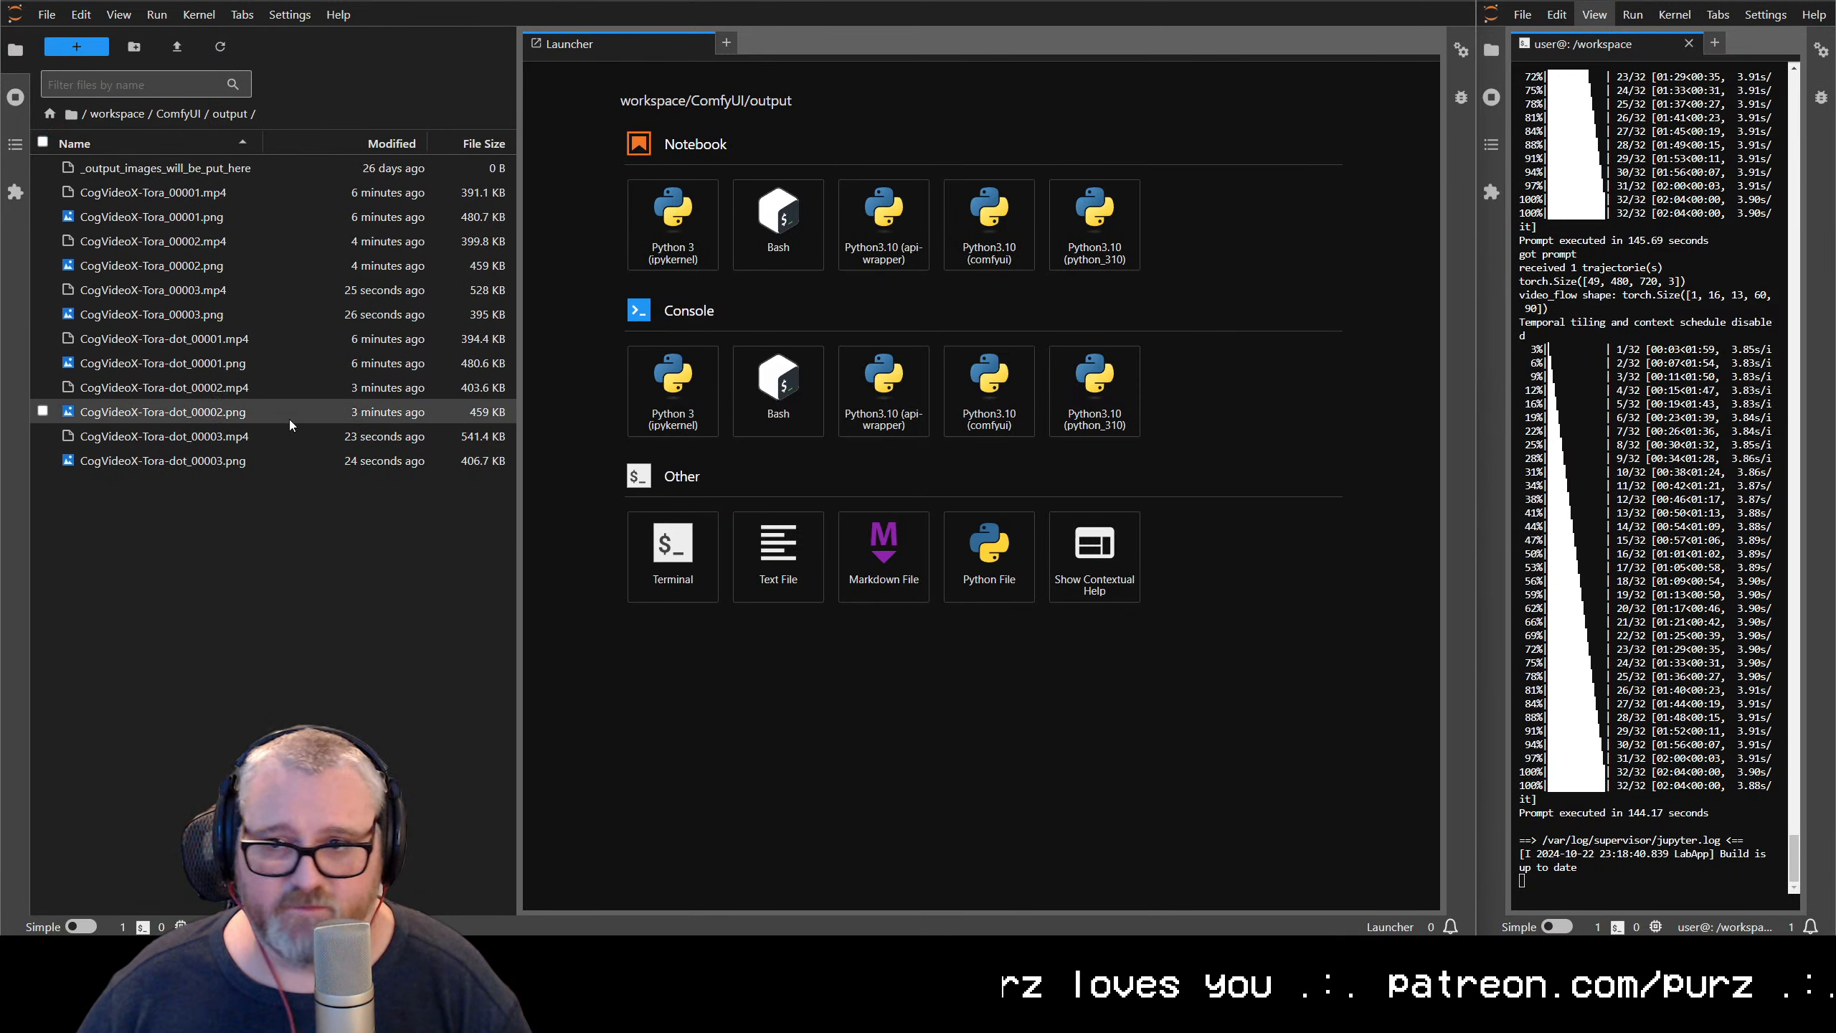
Download all CogVideoX-Tora videos and images from the output folder, and open CogVideoX-Tora-dot_00001.png for viewing
left_click(180, 194)
left_click(187, 462, "shift")
right_click(187, 461)
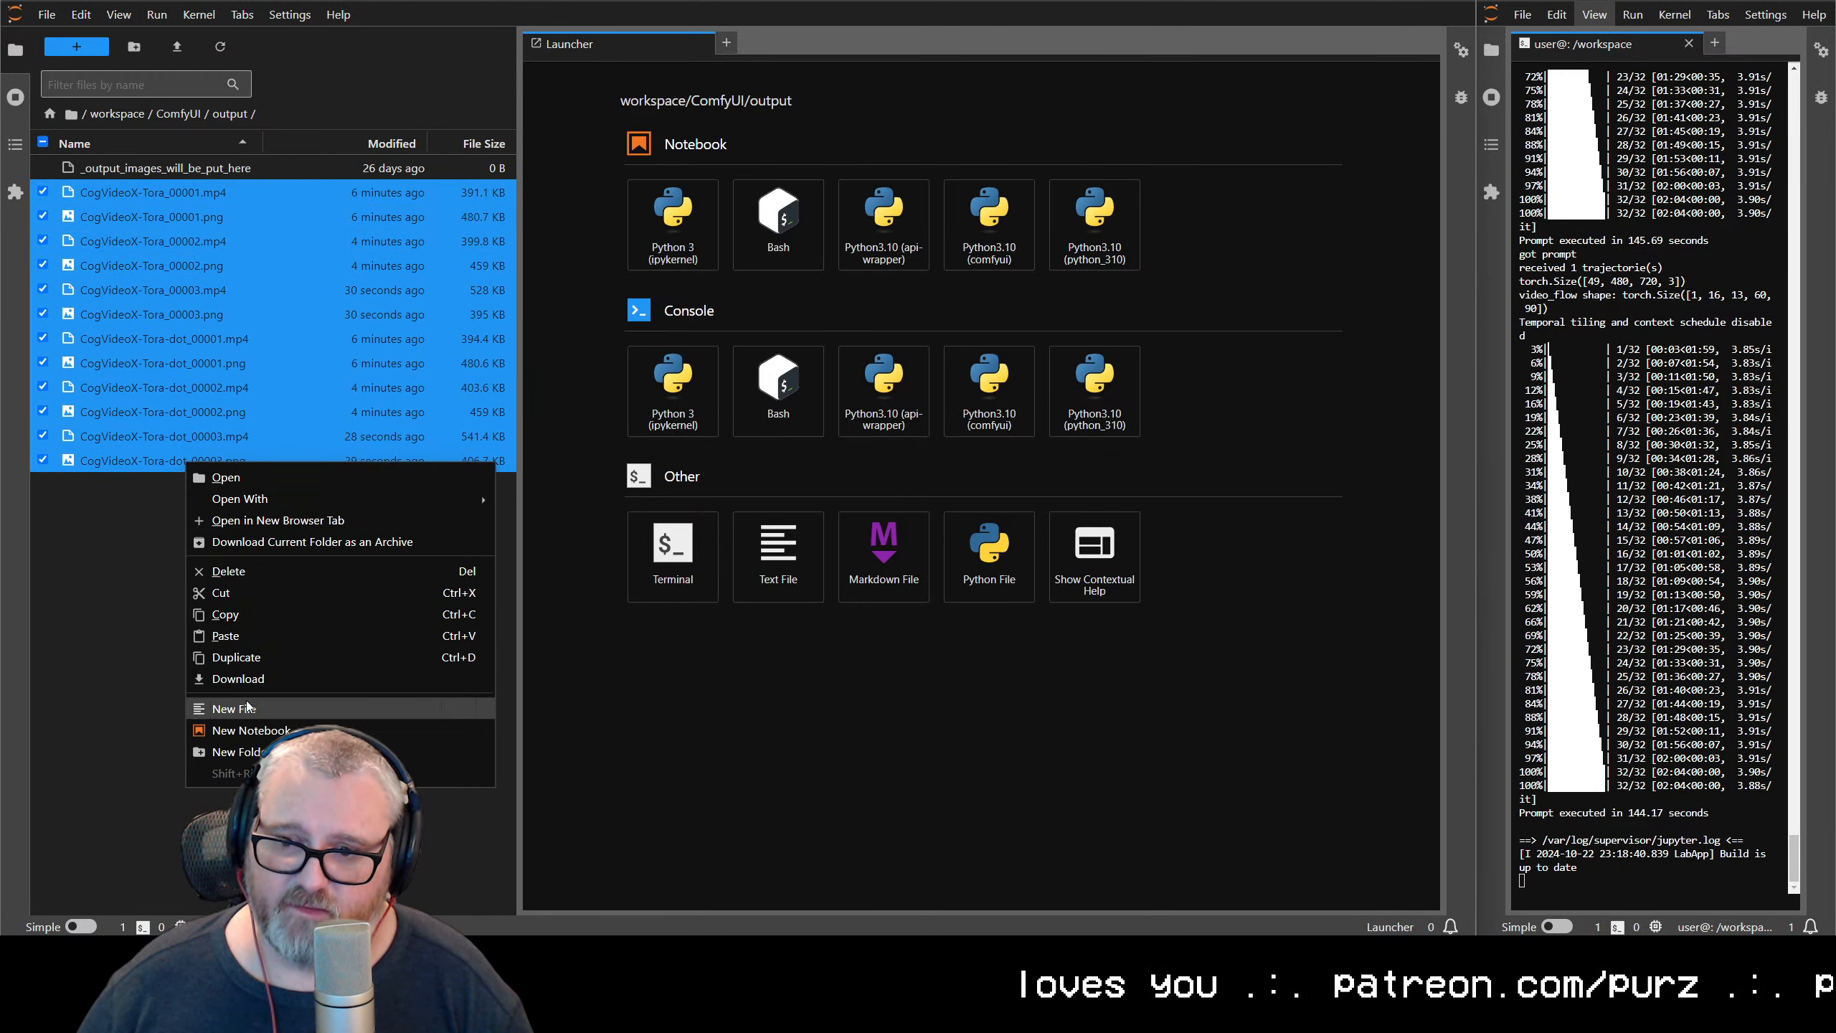
left_click(239, 679)
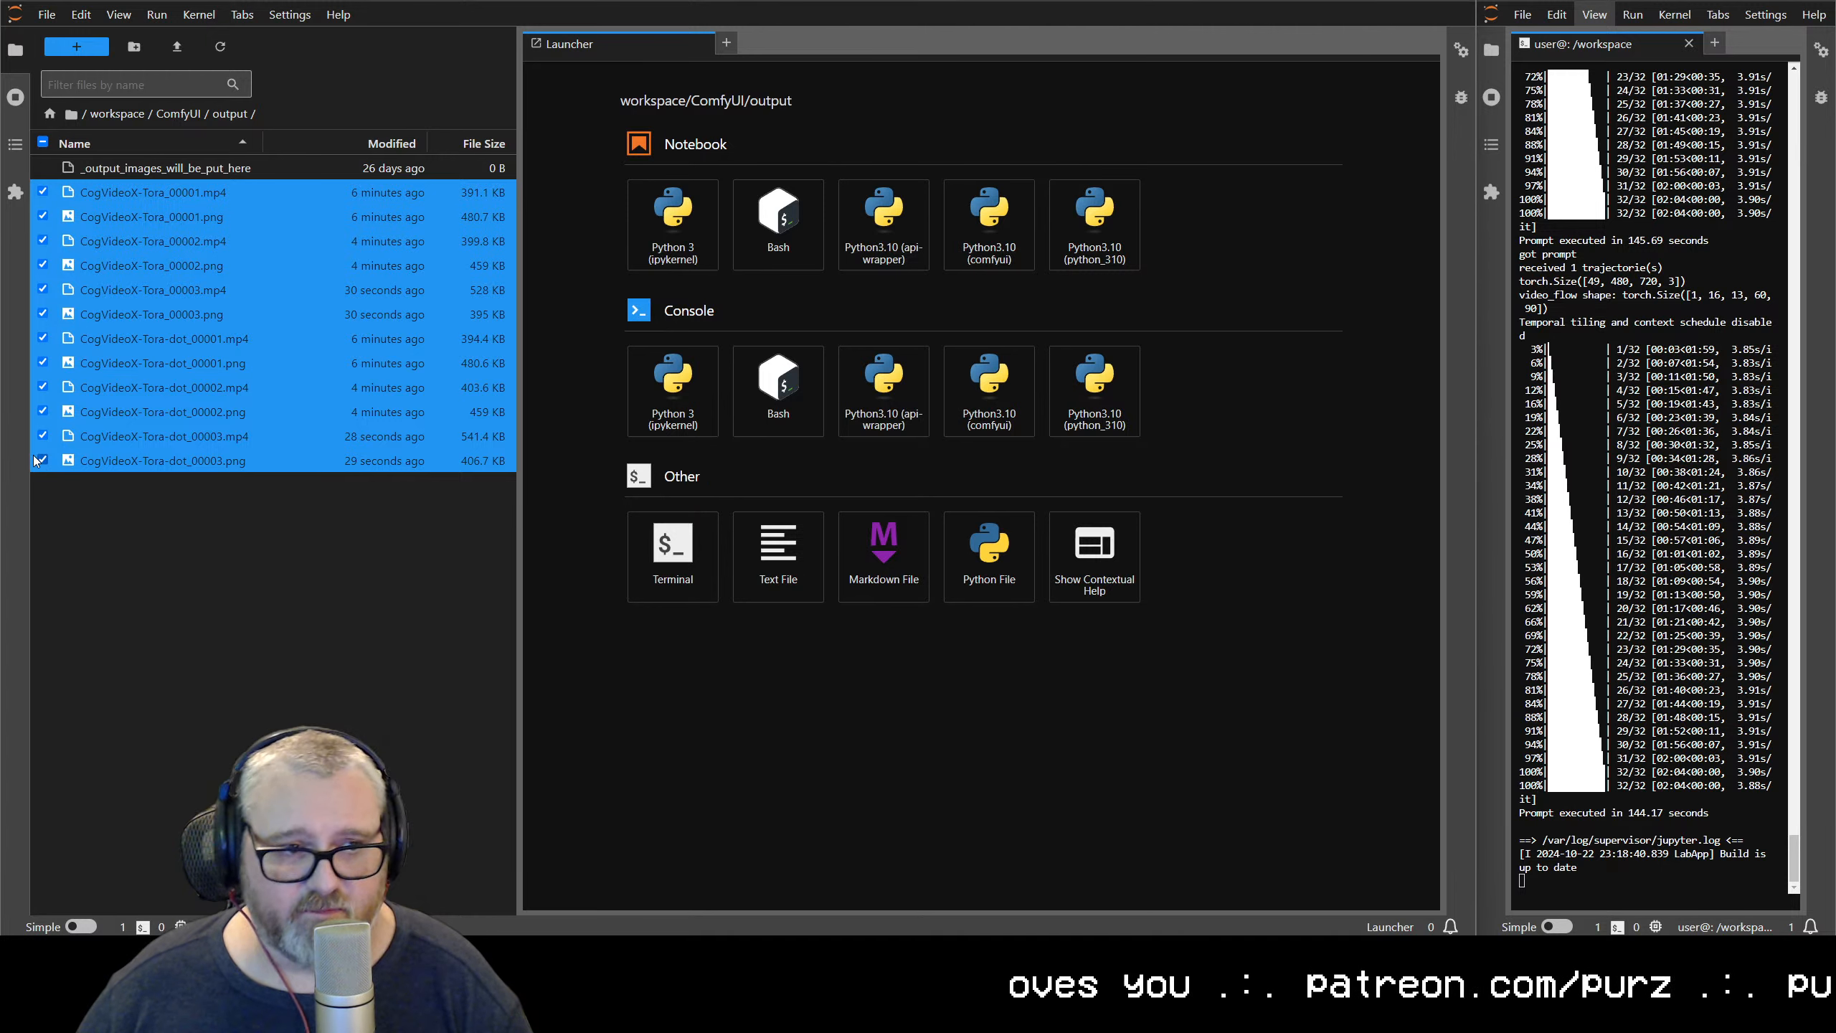
double_click(221, 367)
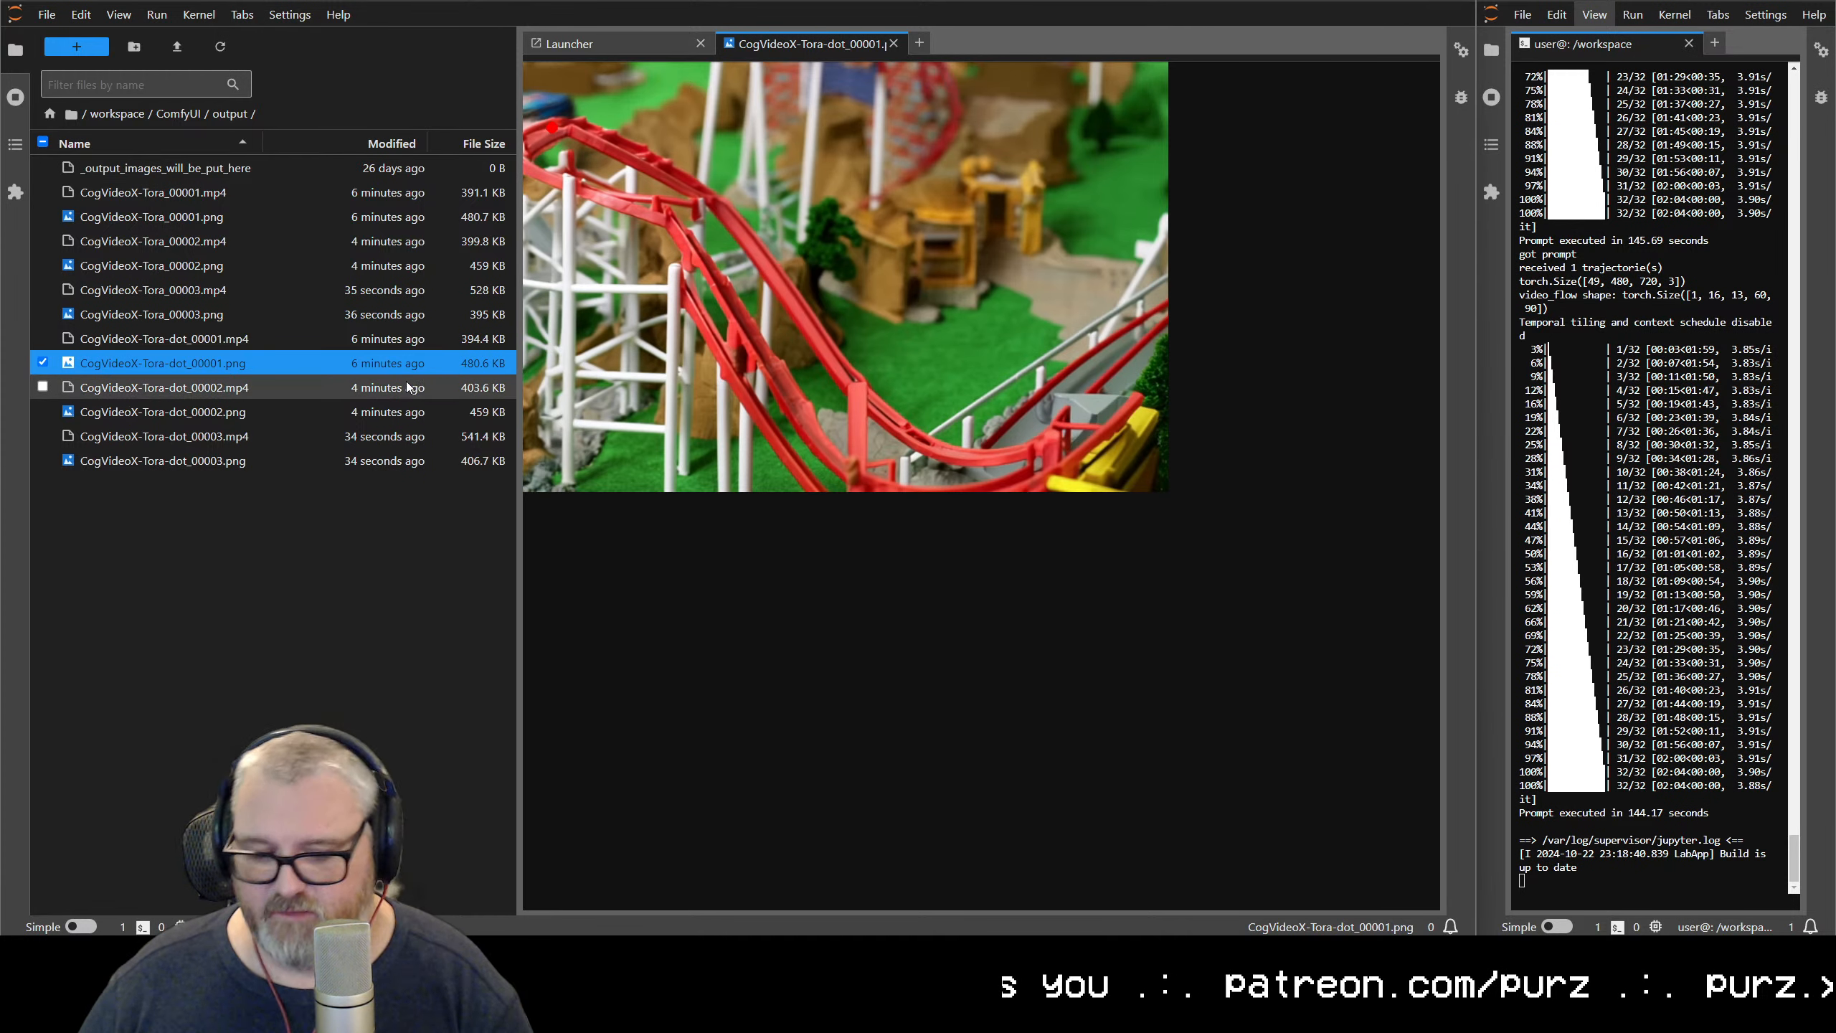
Open a terminal, change to the ComfyUI/output directory with cd and list its files with ls
left_click(663, 44)
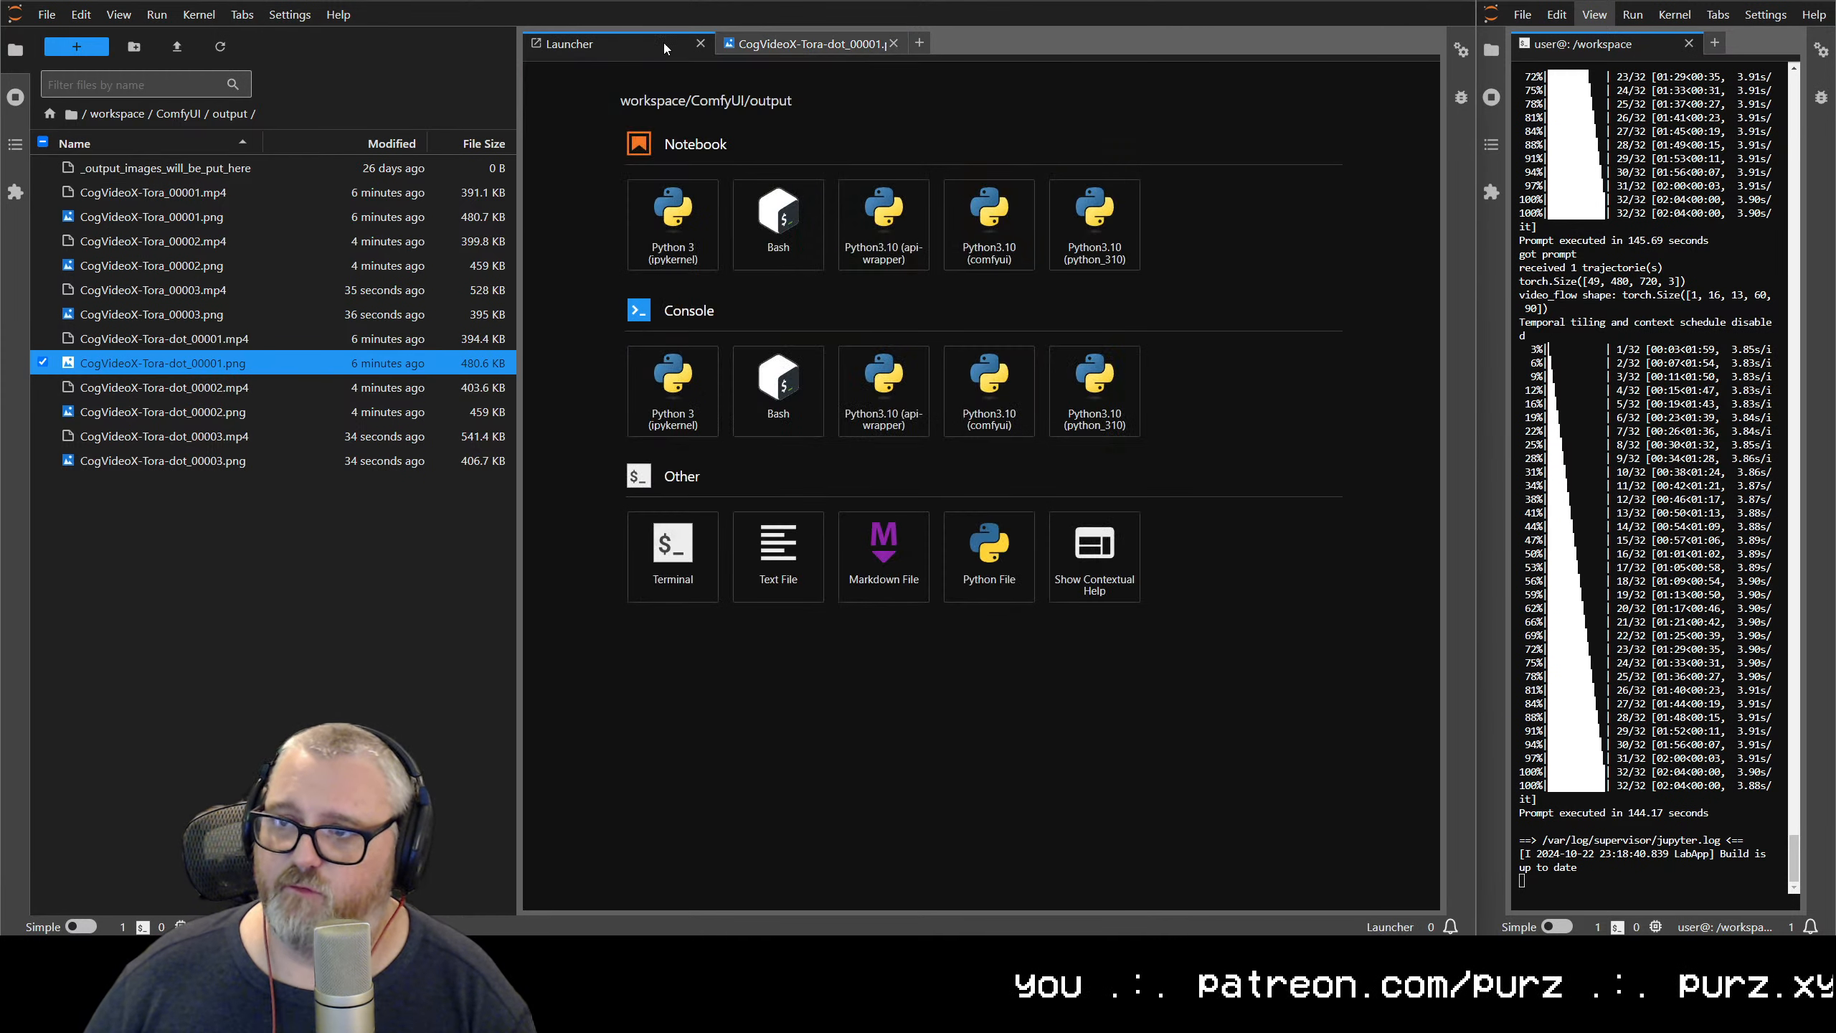
left_click(671, 547)
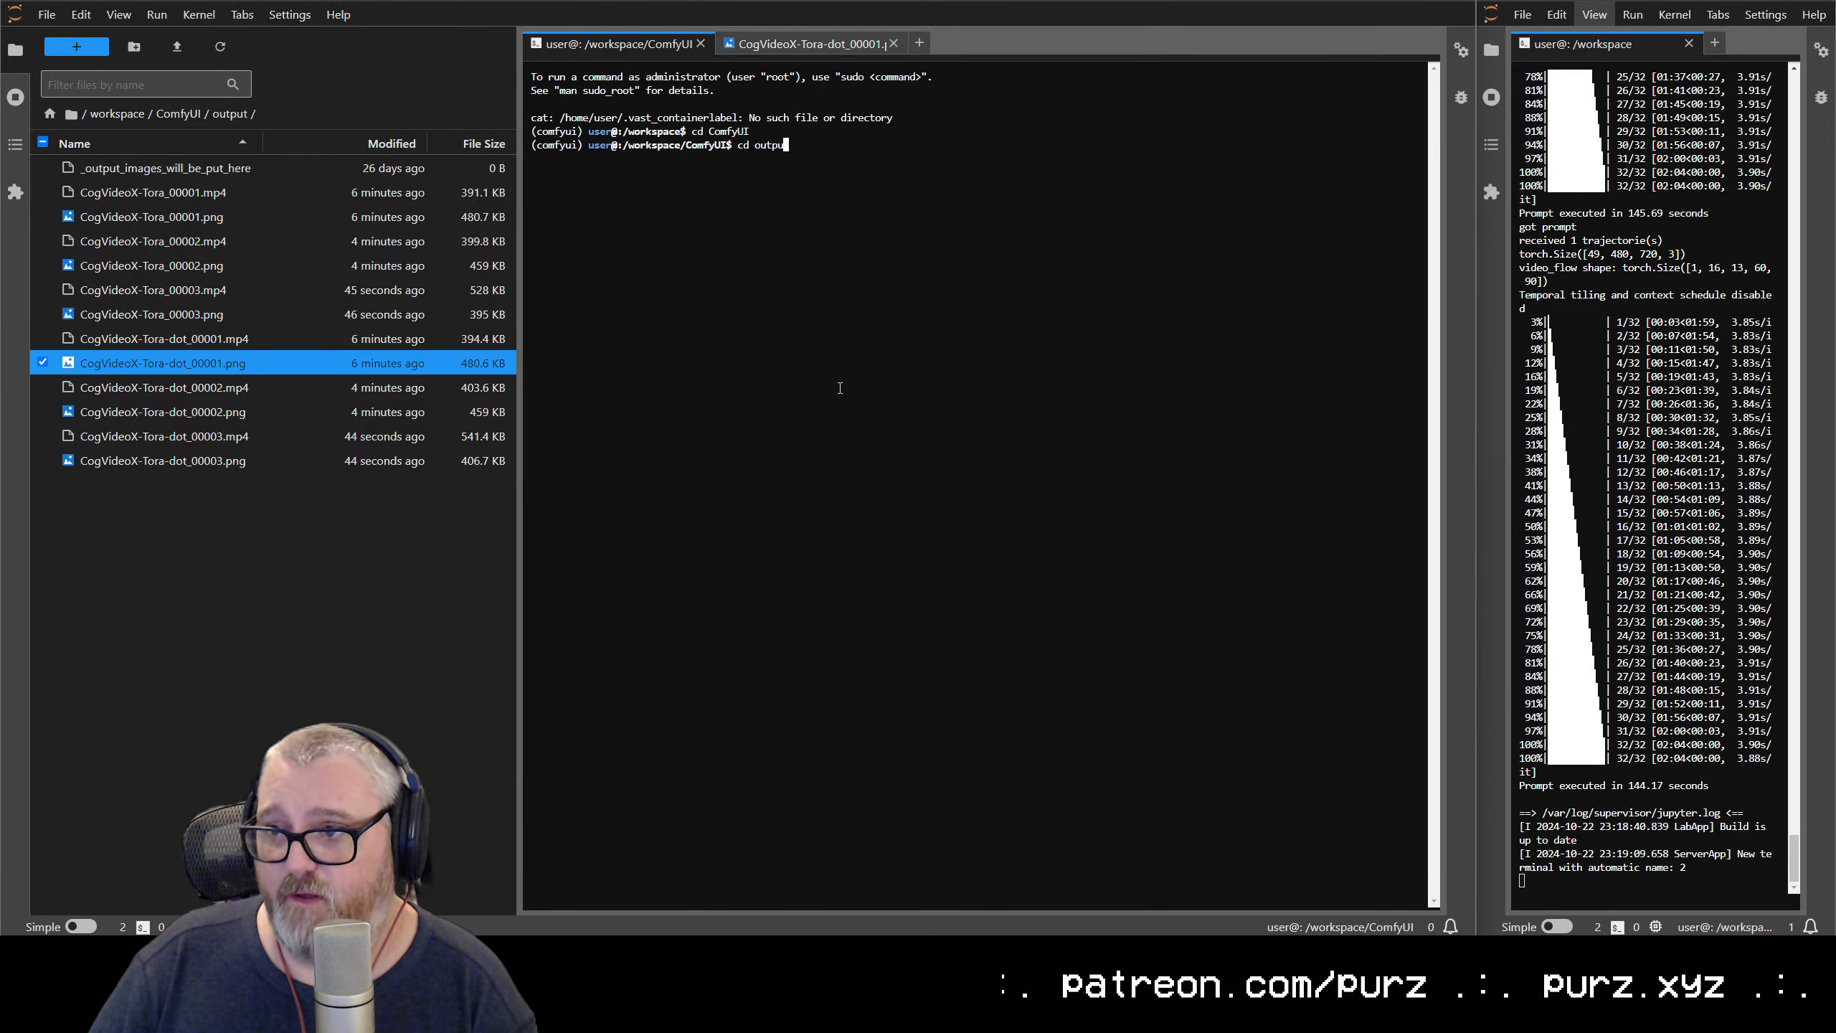
type("t")
key("Return")
type("ls")
key("Return")
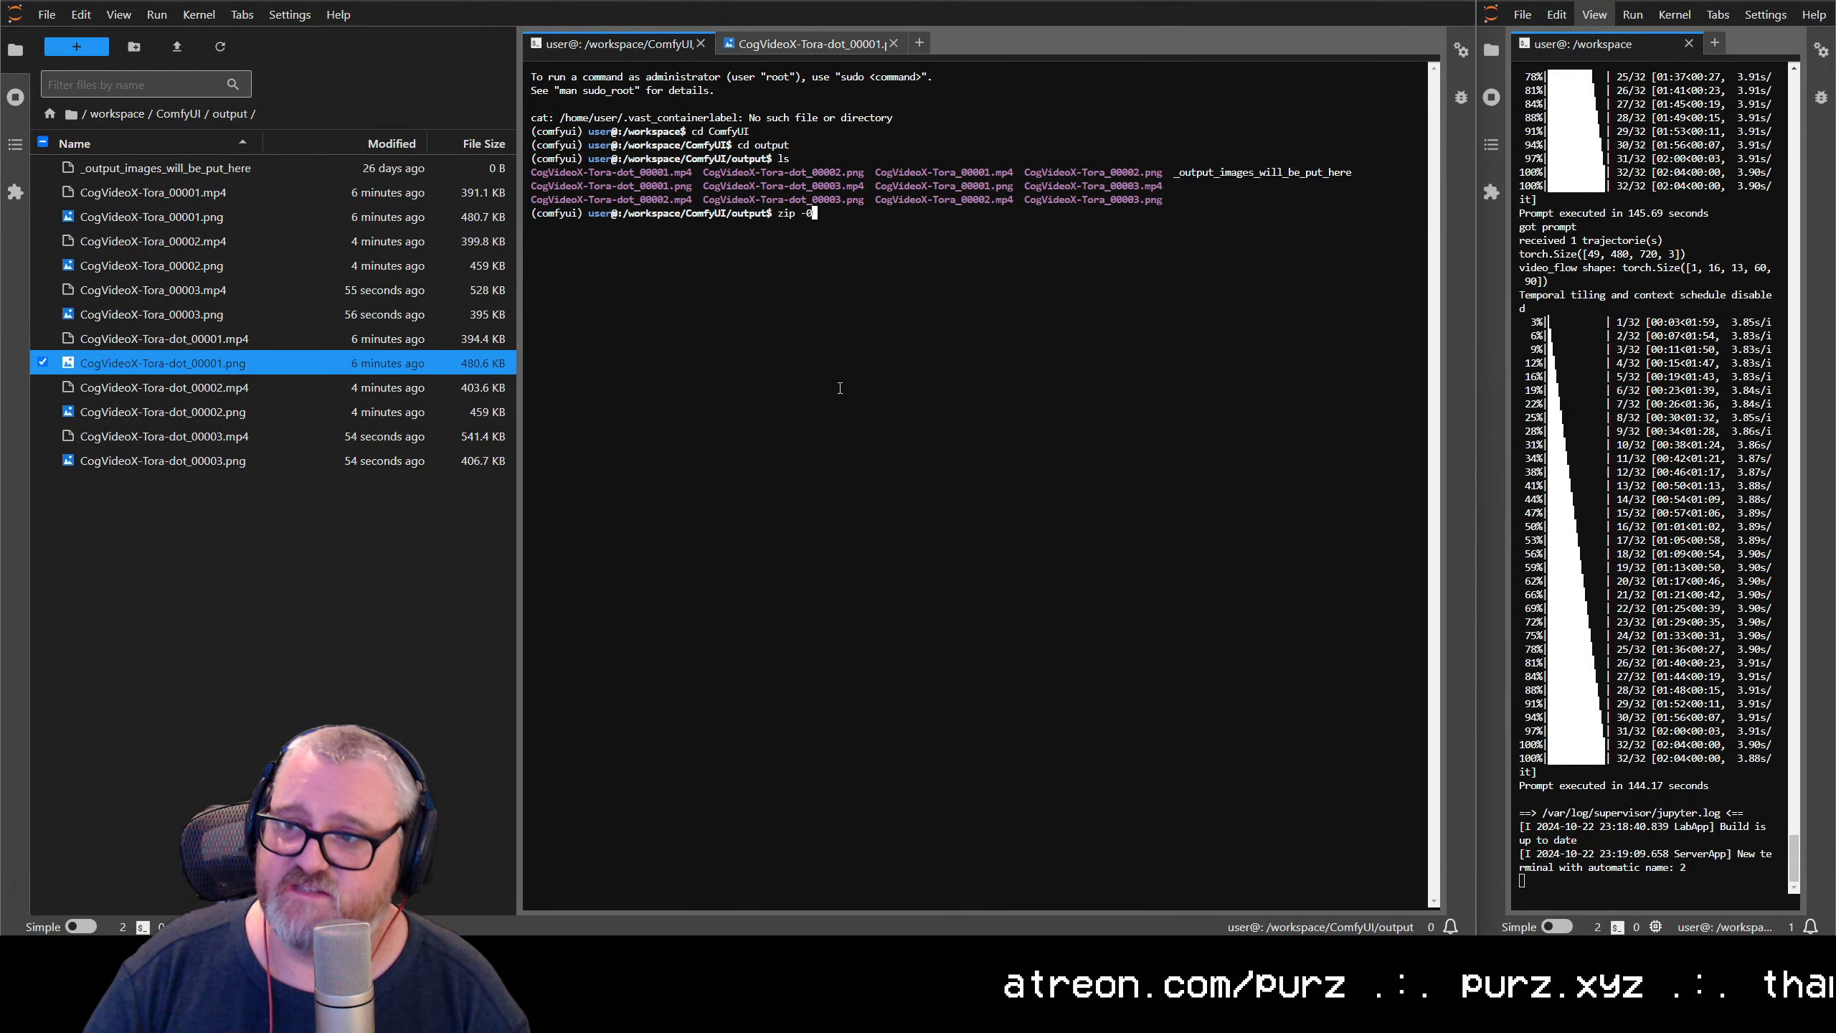
Enlarge the page text and pack the output folder's contents uncompressed with zip -0 output.zip *, listing the folder with ls
key("ctrl+plus")
key("ctrl+plus")
key("ctrl+plus")
key("ctrl+plus")
key("ctrl+plus")
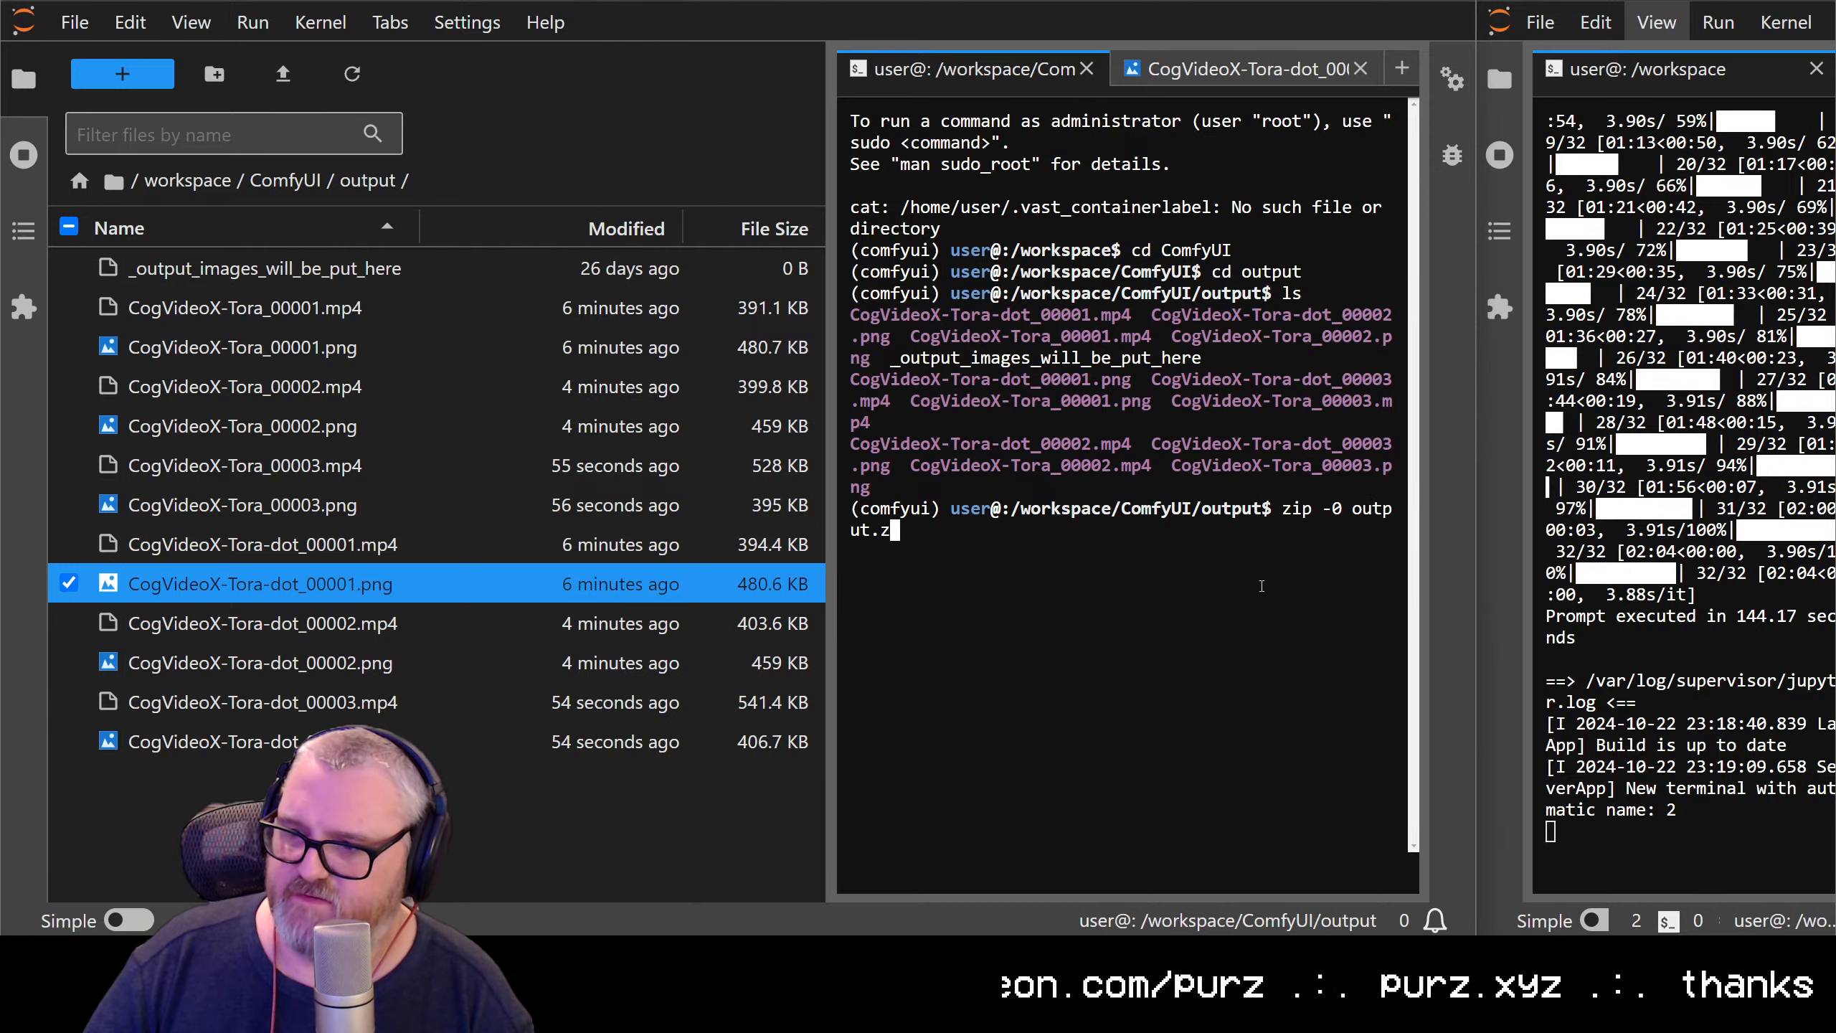
key("Return")
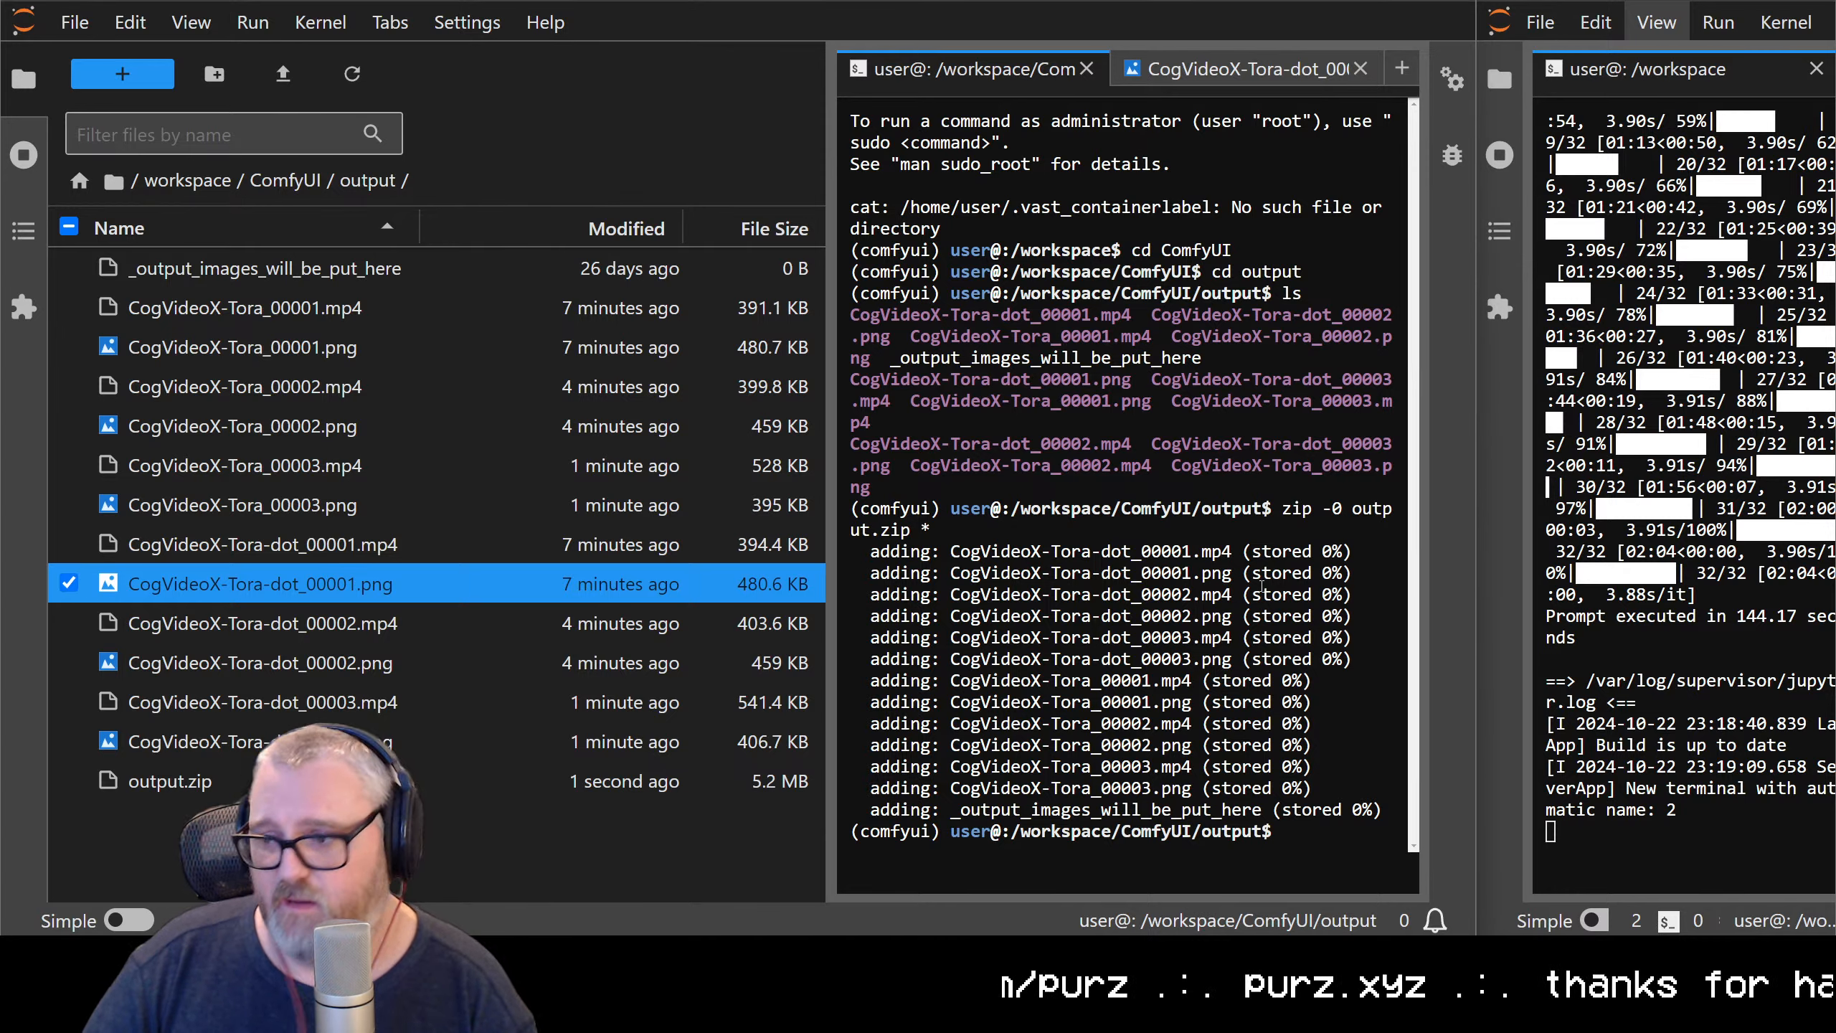
type("s")
key("Return")
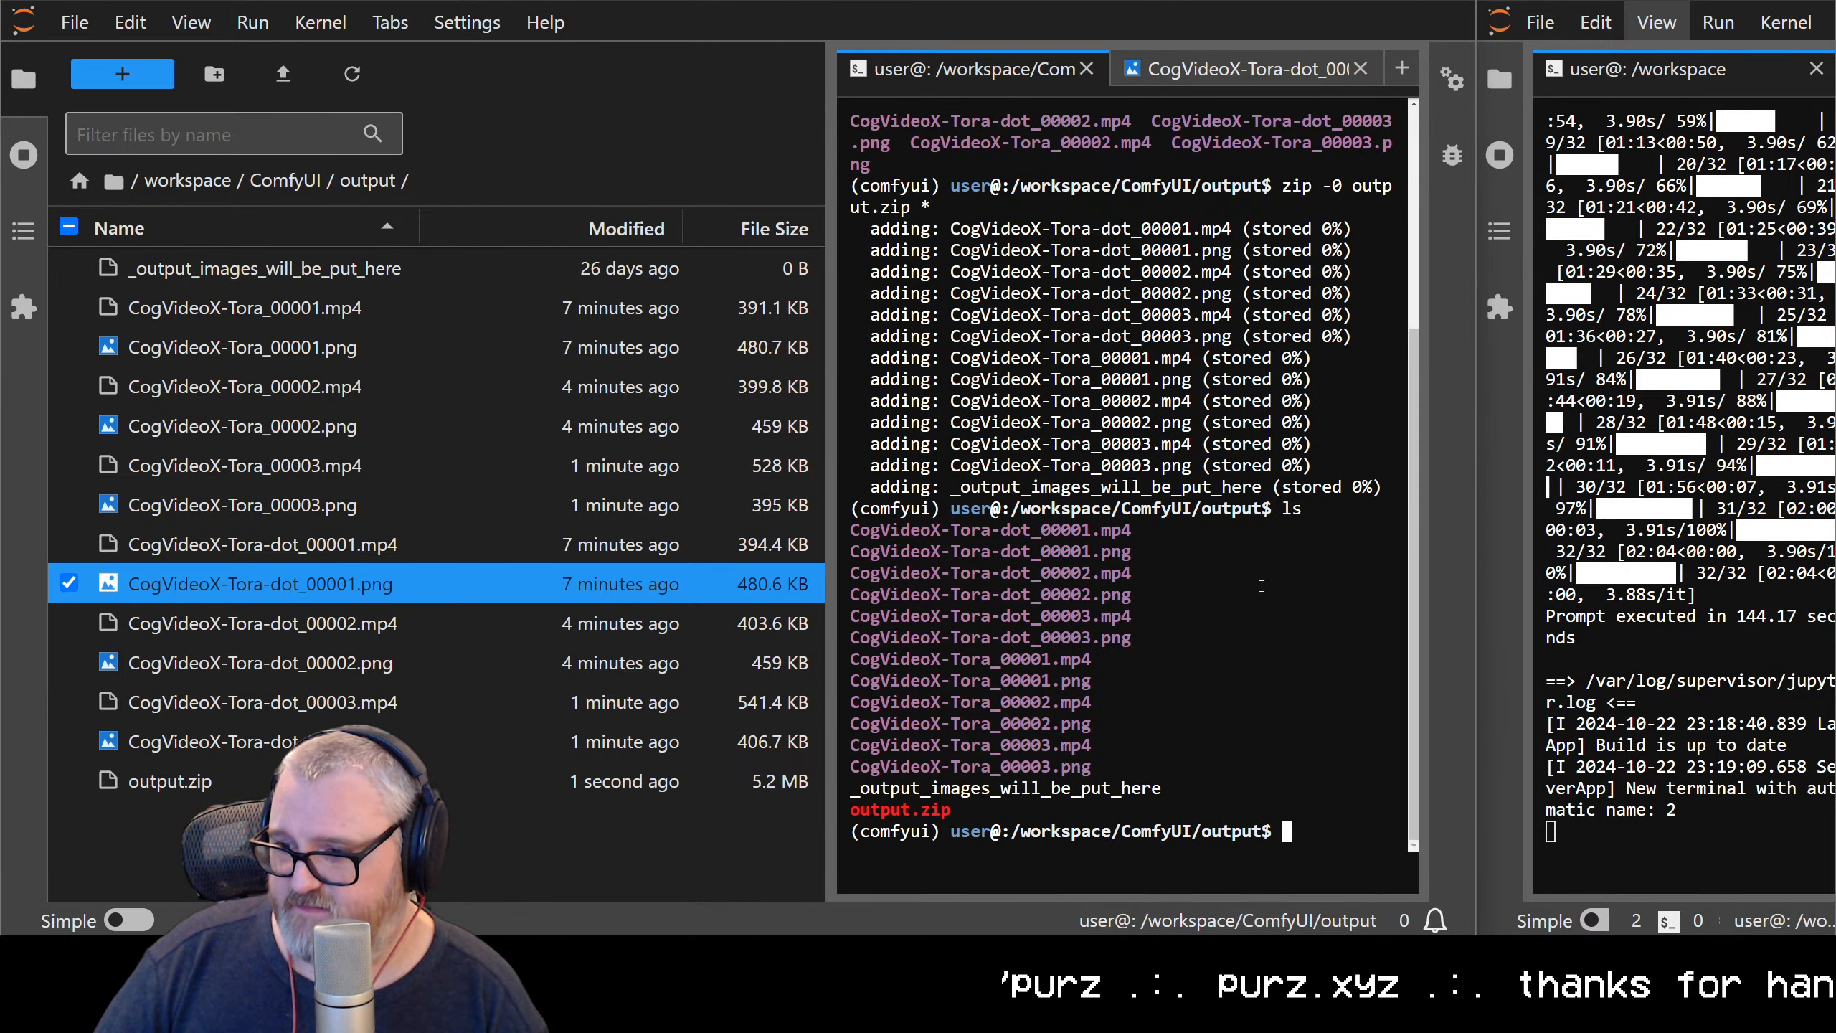
Select the files from CogVideoX-Tora_00001.mp4 through CogVideoX-Tora-dot_00003.png, leaving out output.zip, and download them together
left_click(195, 781)
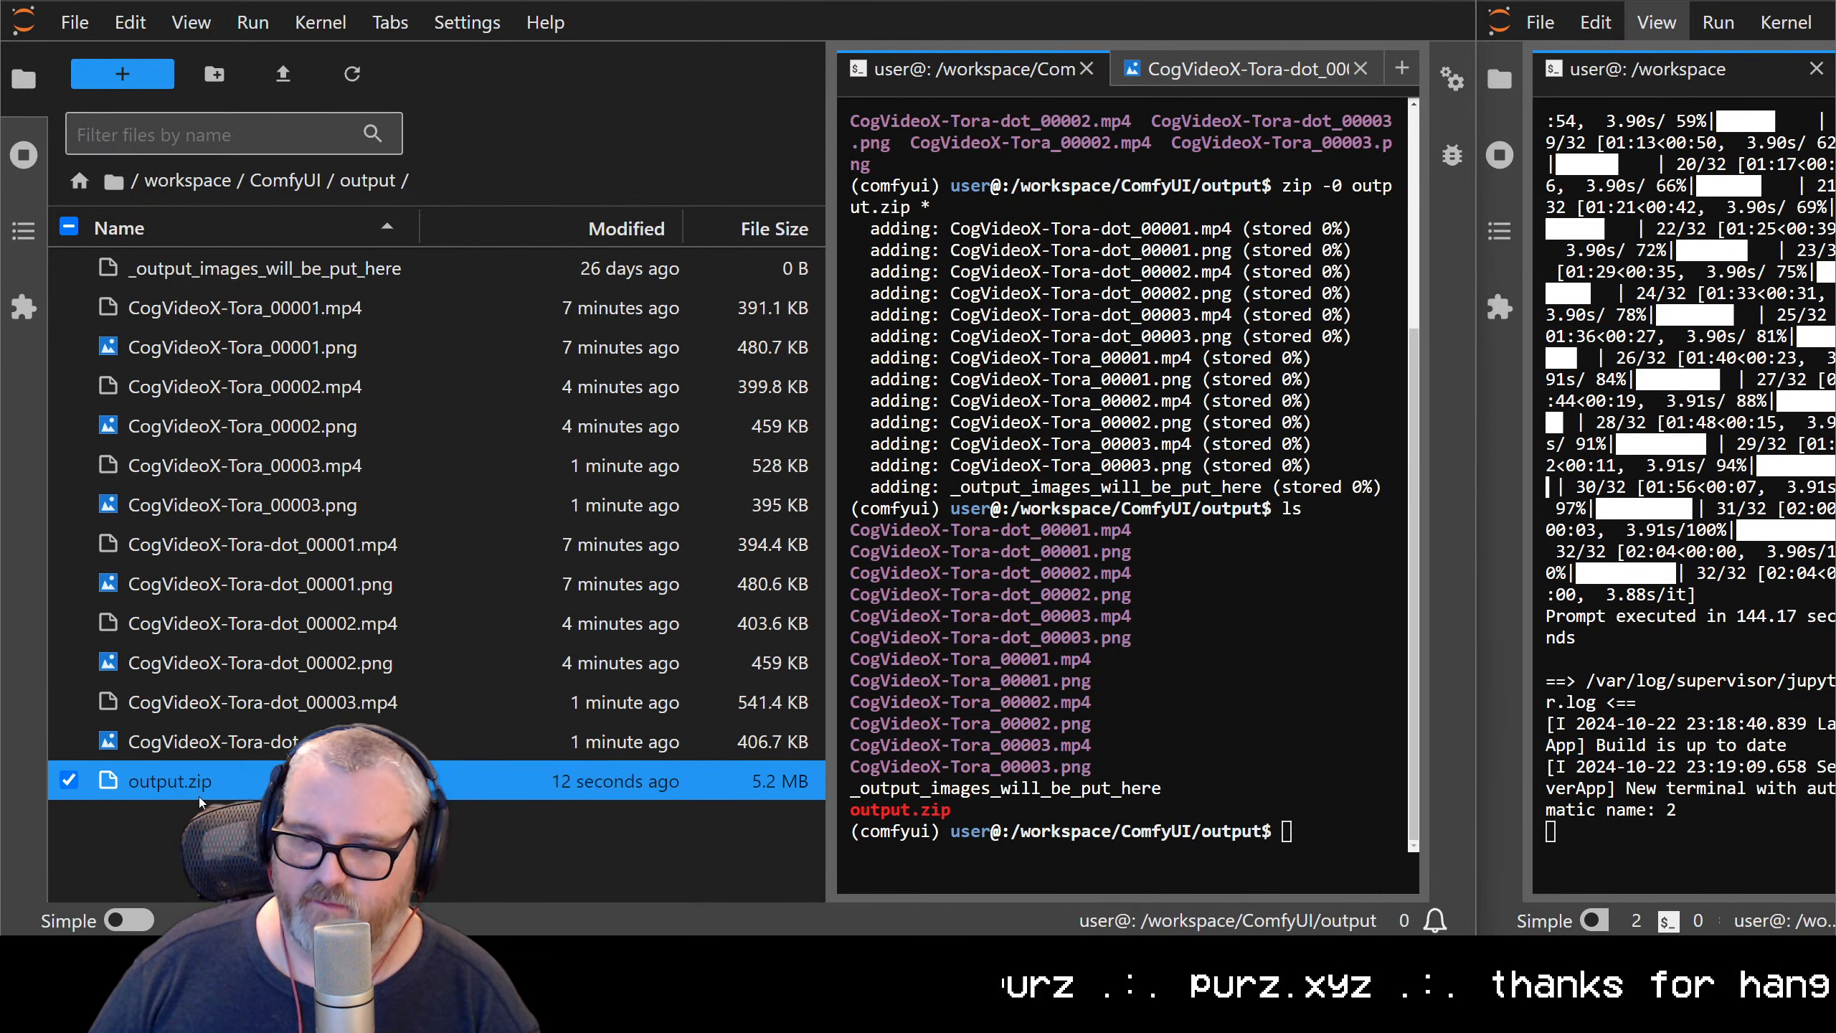
right_click(201, 781)
left_click(160, 784)
left_click(151, 741)
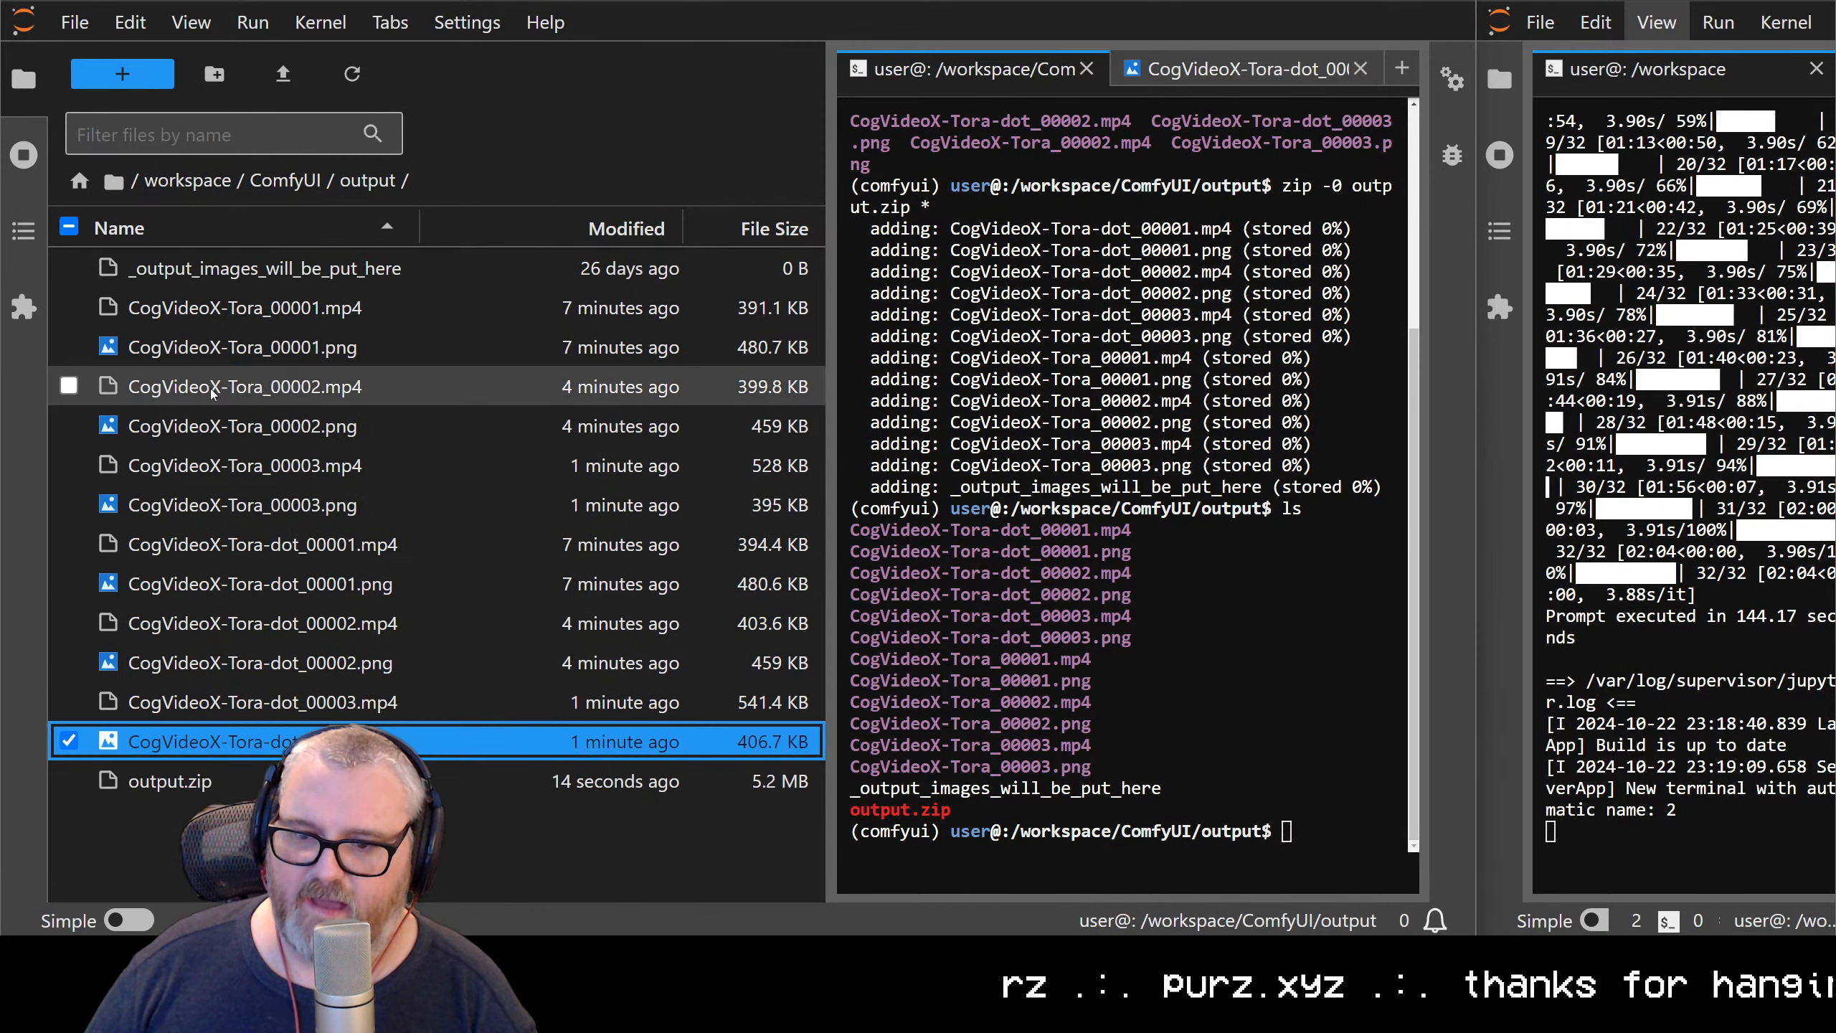
left_click(209, 299, "shift")
right_click(212, 314)
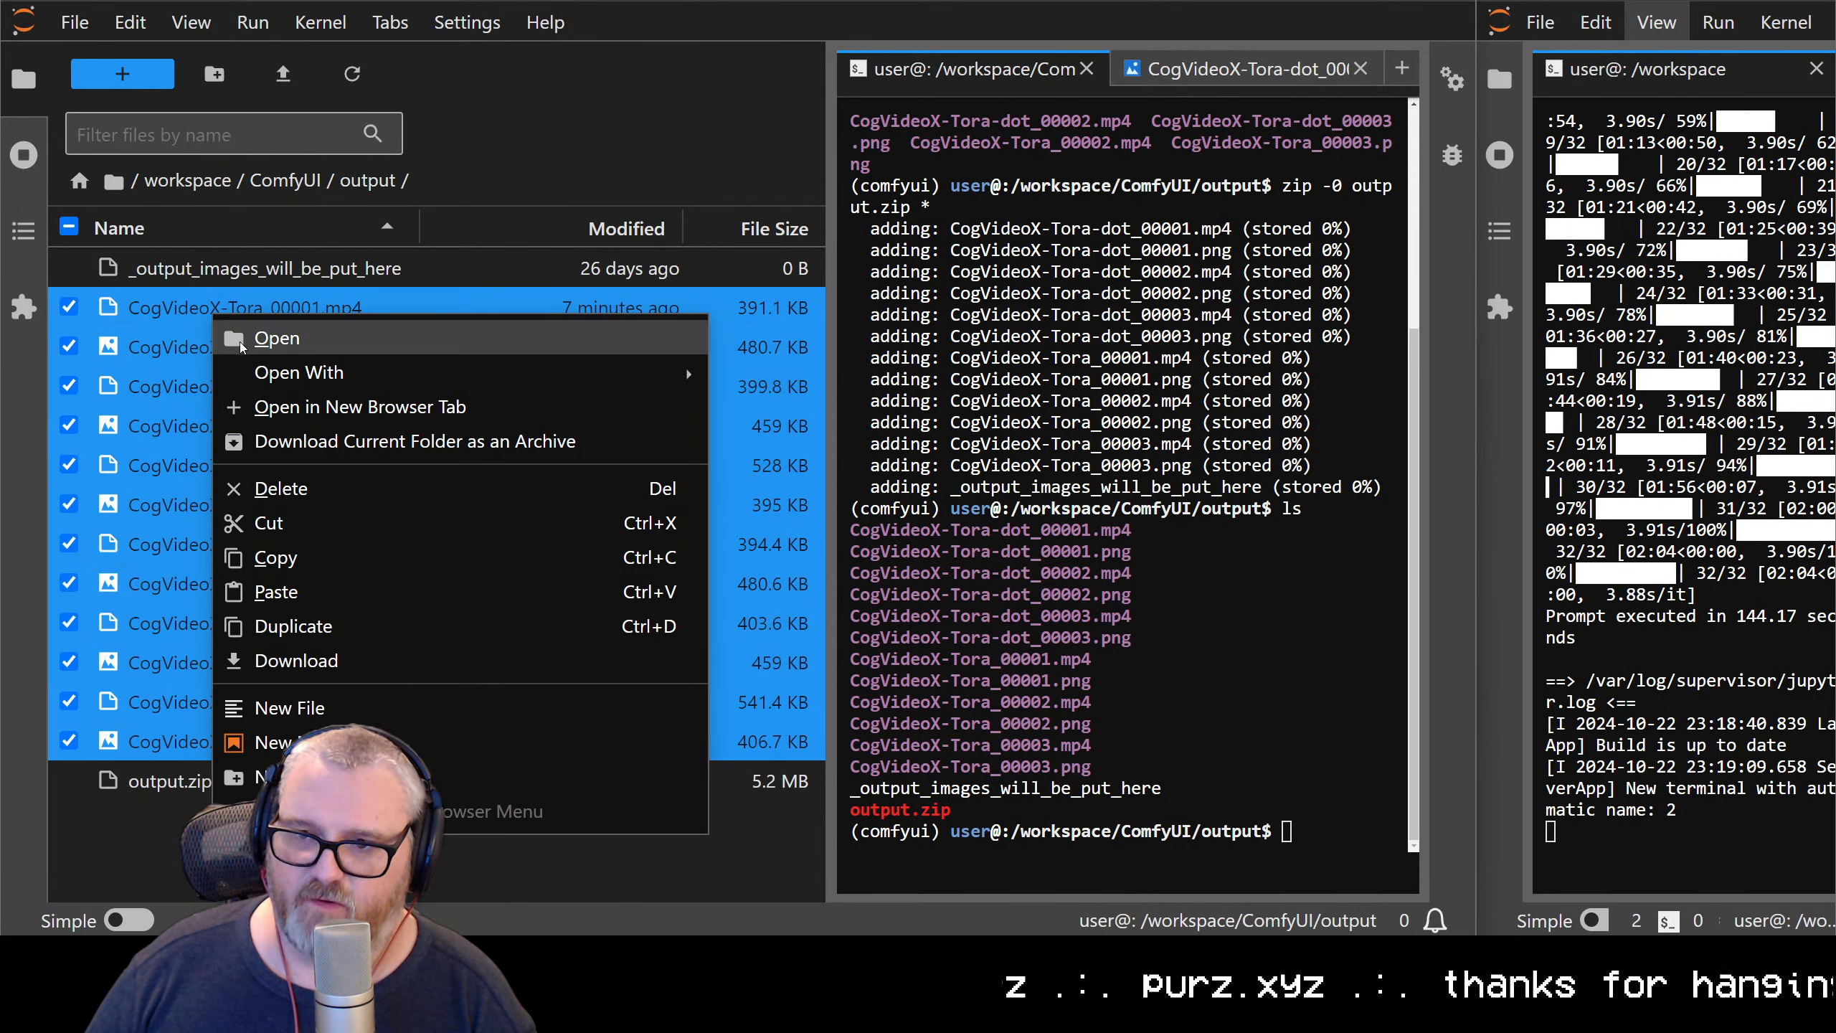
left_click(370, 667)
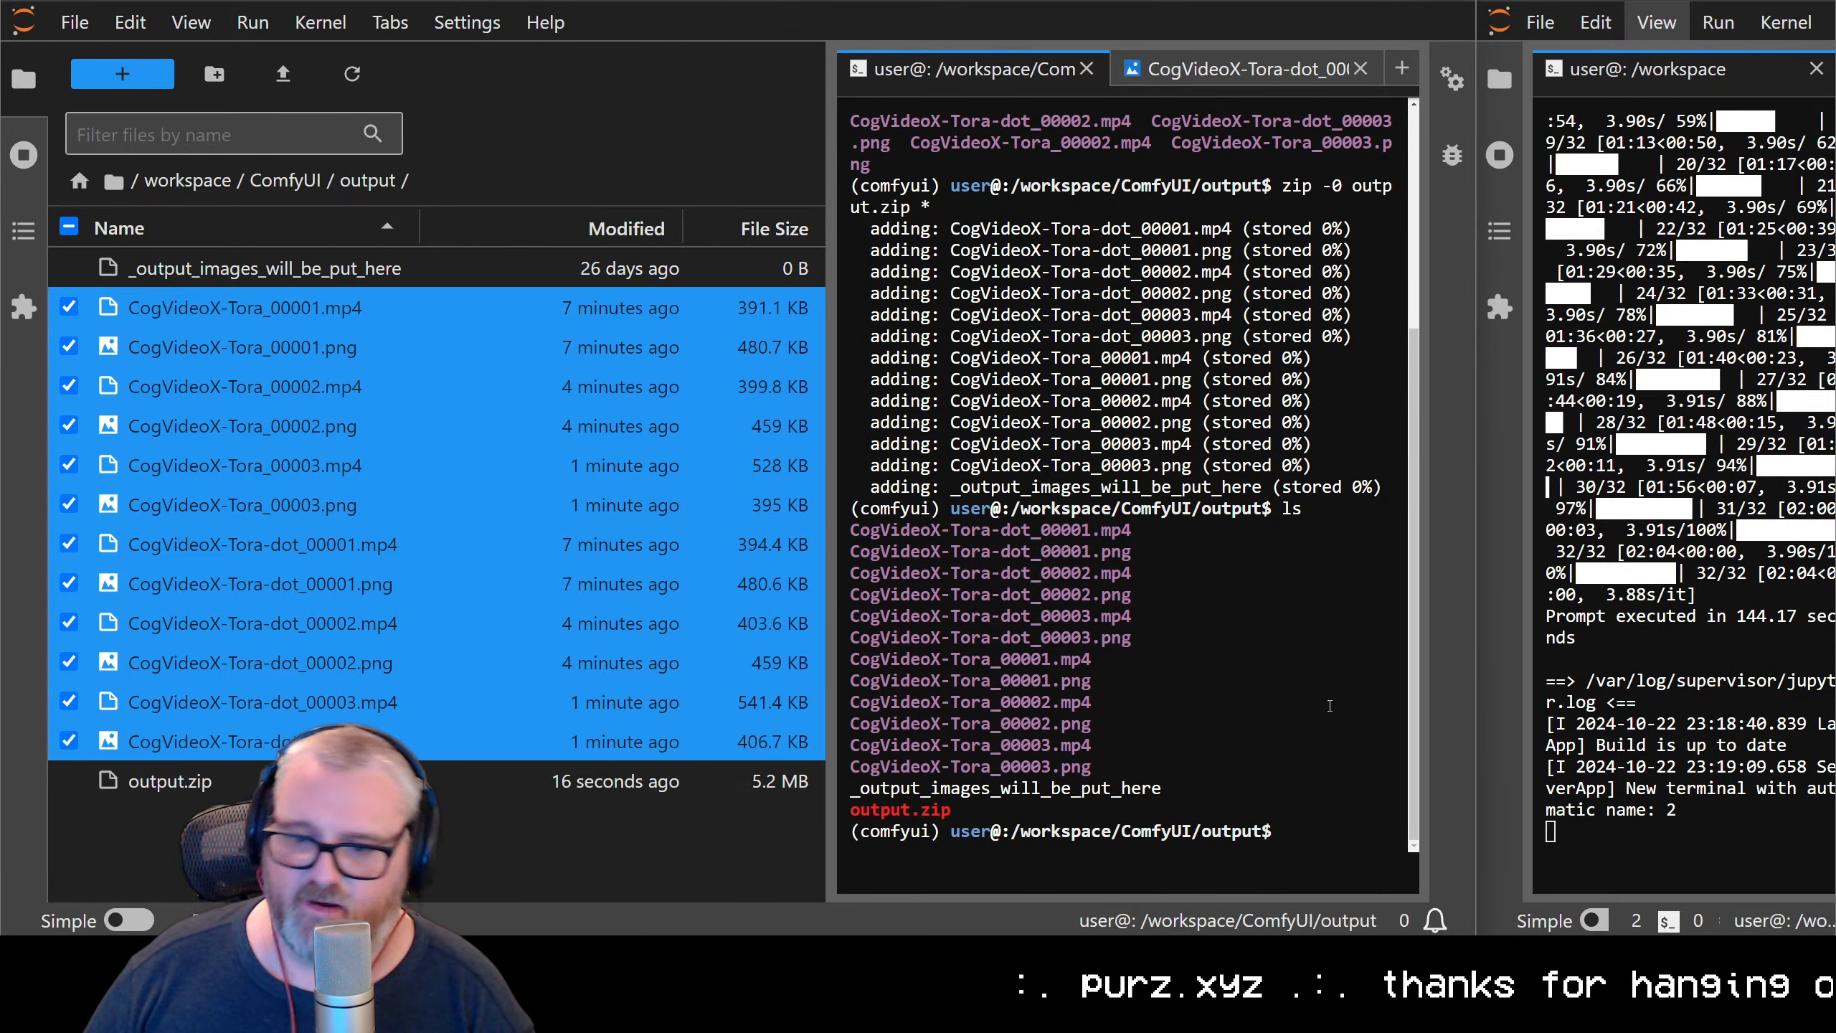
Delete output.zip from the ComfyUI output folder and confirm the deletion
left_click(396, 781)
right_click(396, 781)
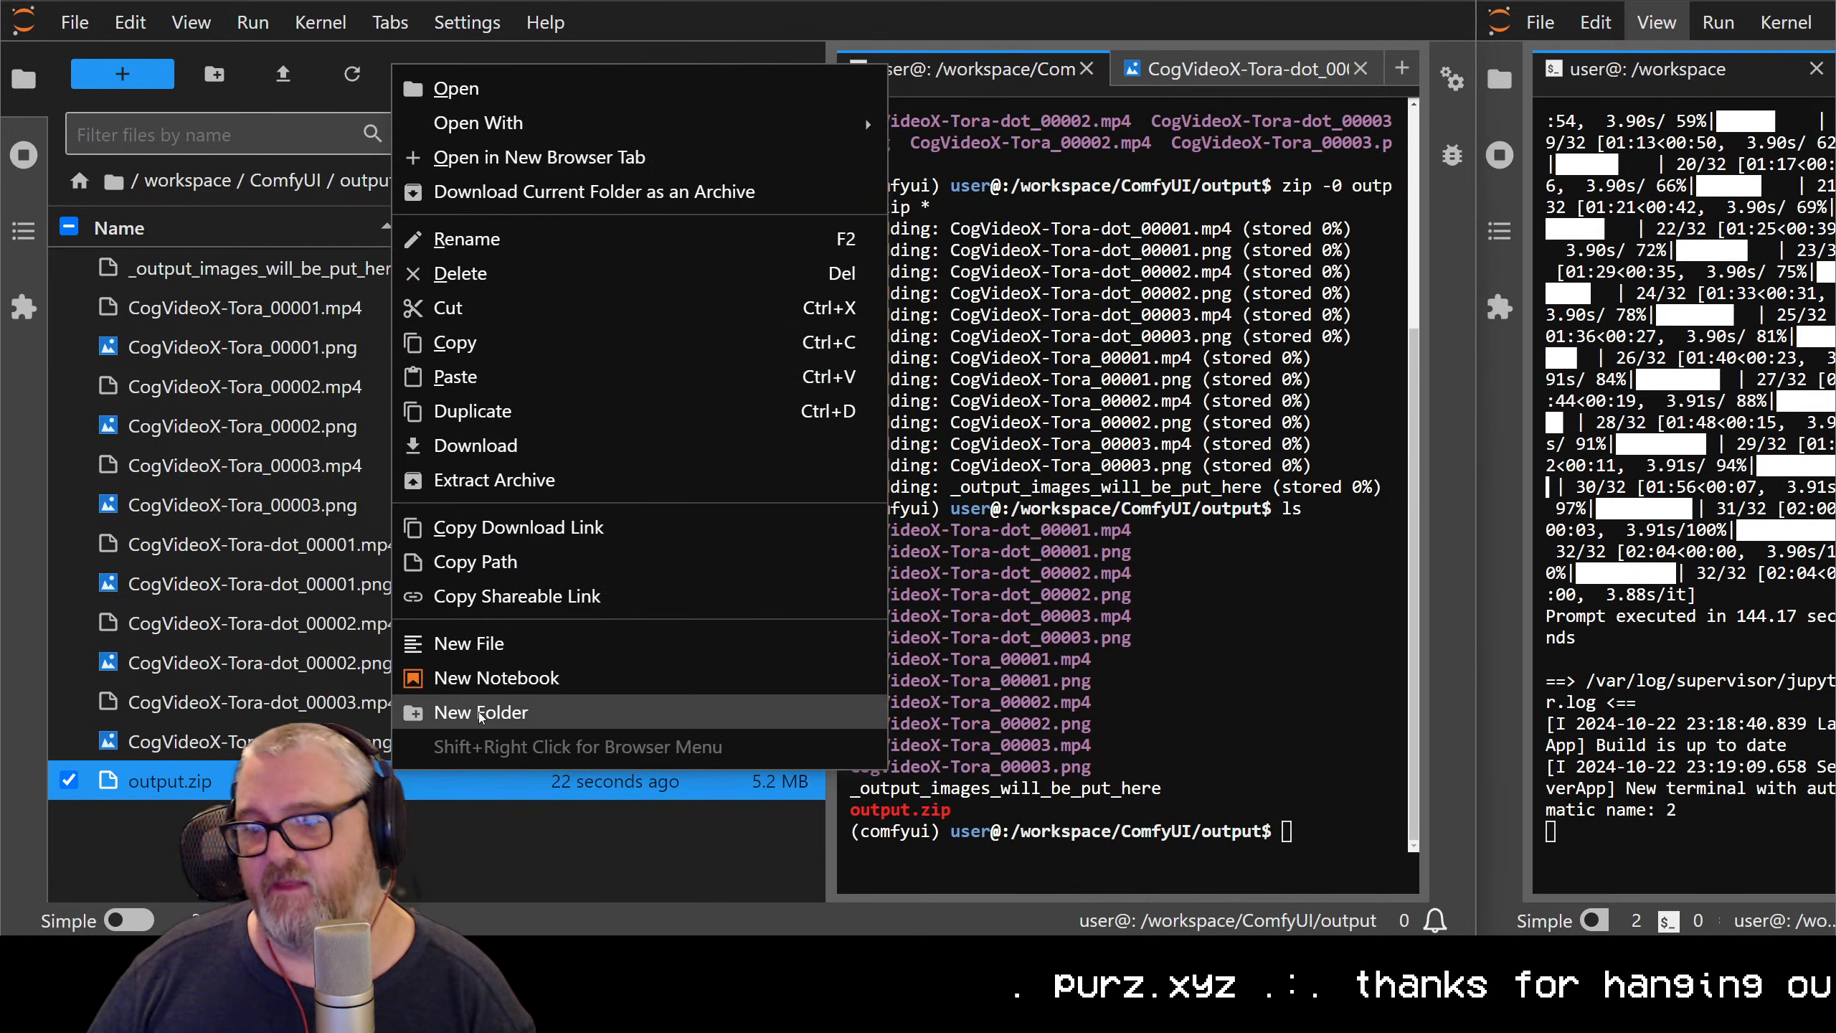
left_click(239, 781)
right_click(232, 782)
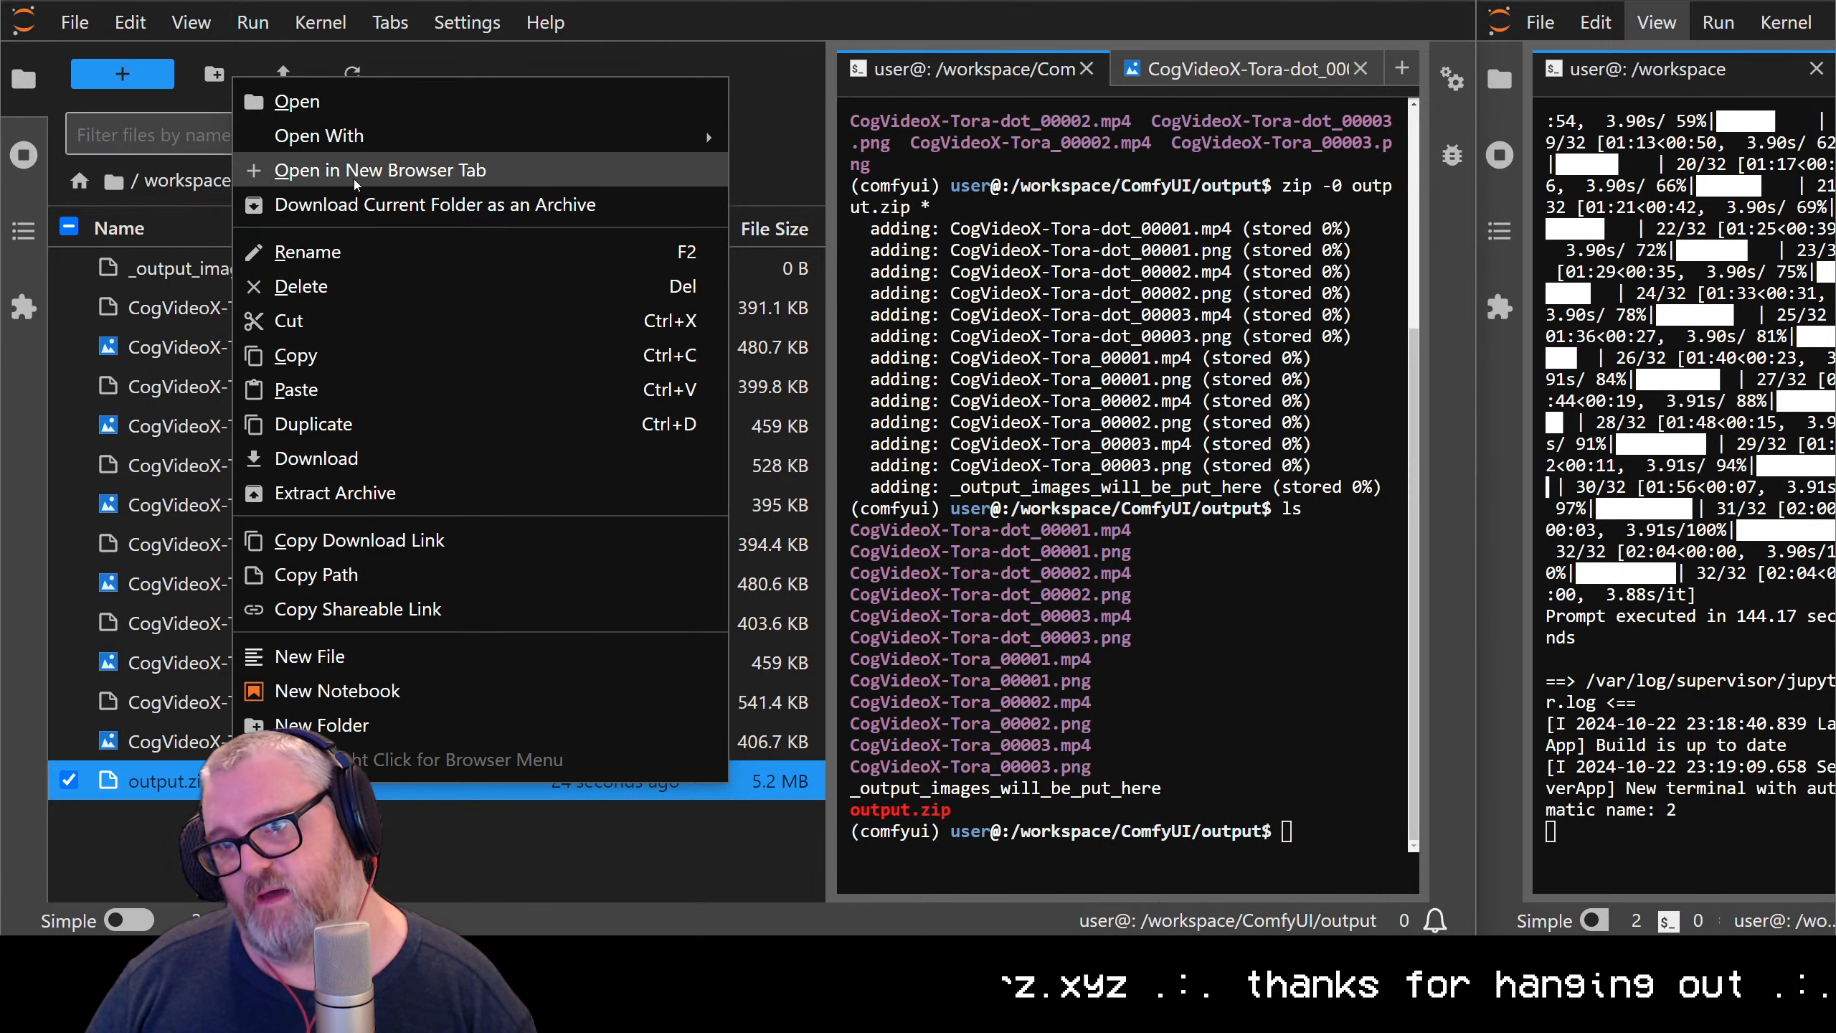
left_click(334, 287)
left_click(910, 518)
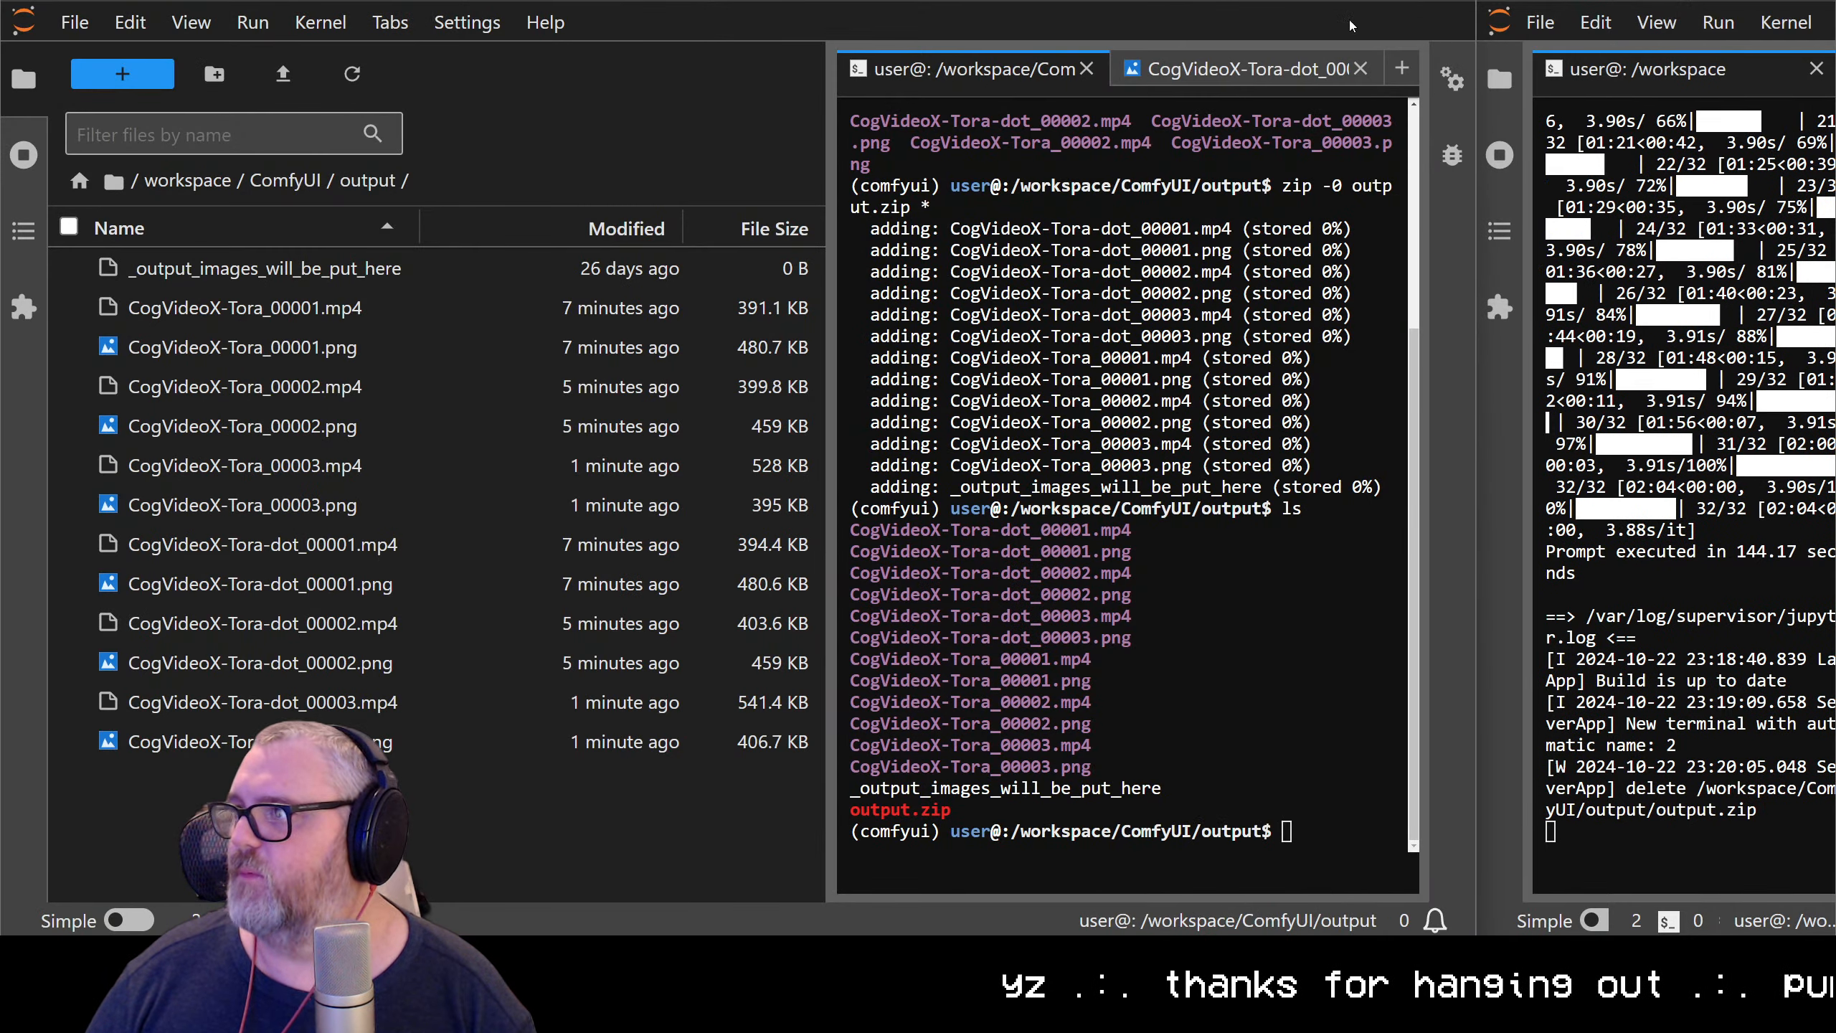
Switch to ComfyUI and review the plain and captioned swedish chef videos at the end of the workflow
key("ctrl+Tab")
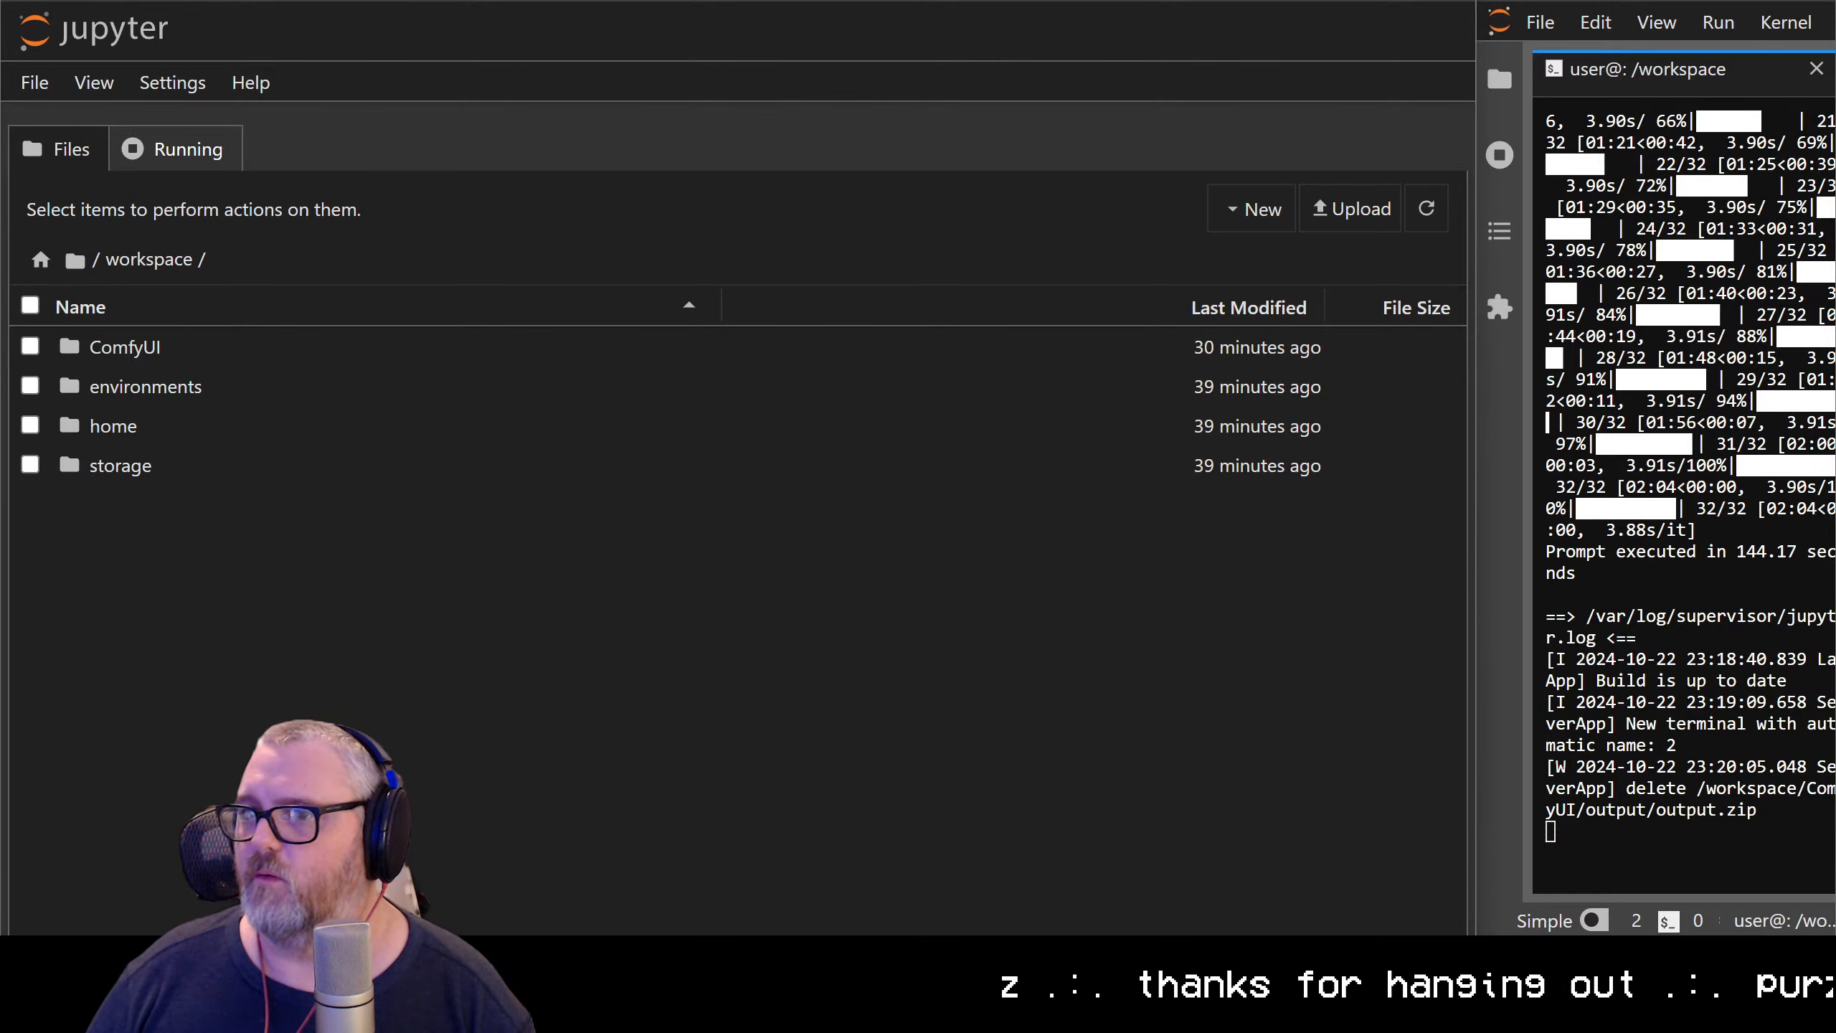
key("ctrl+Tab")
scroll(781, 247, "down", 10)
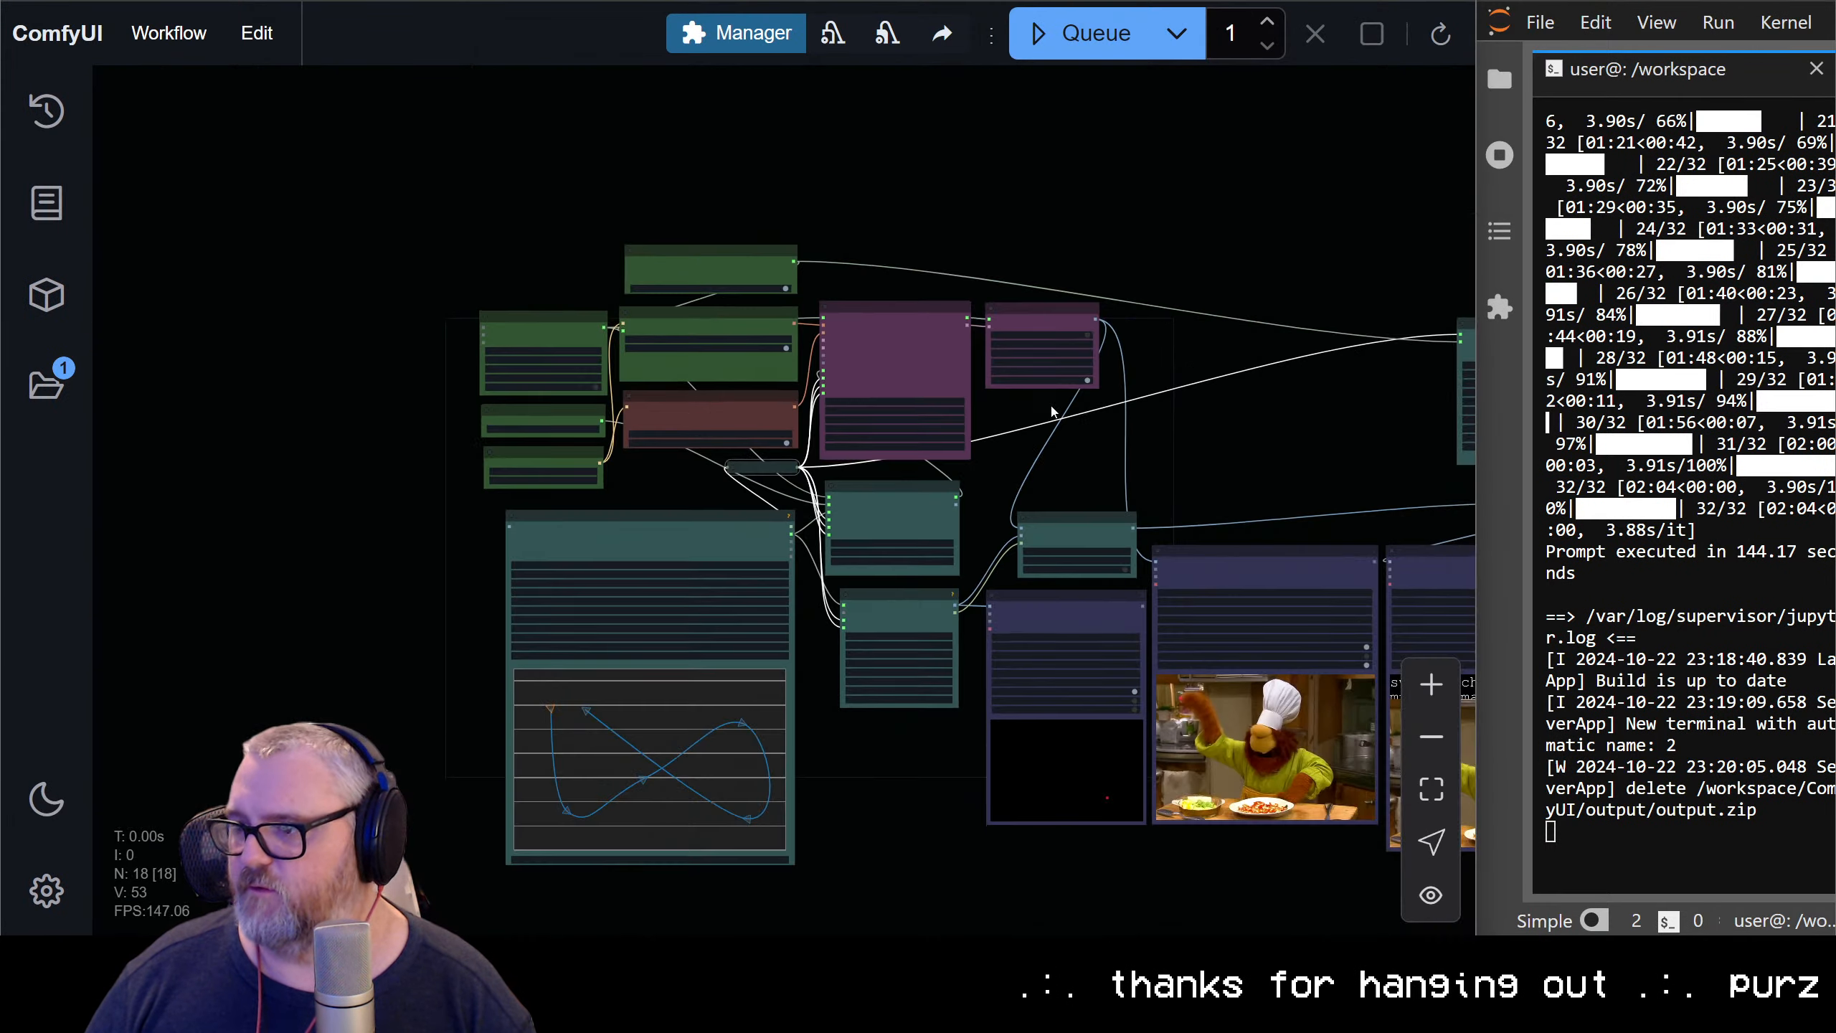
scroll(634, 628, "up", 15)
scroll(562, 571, "down", 5)
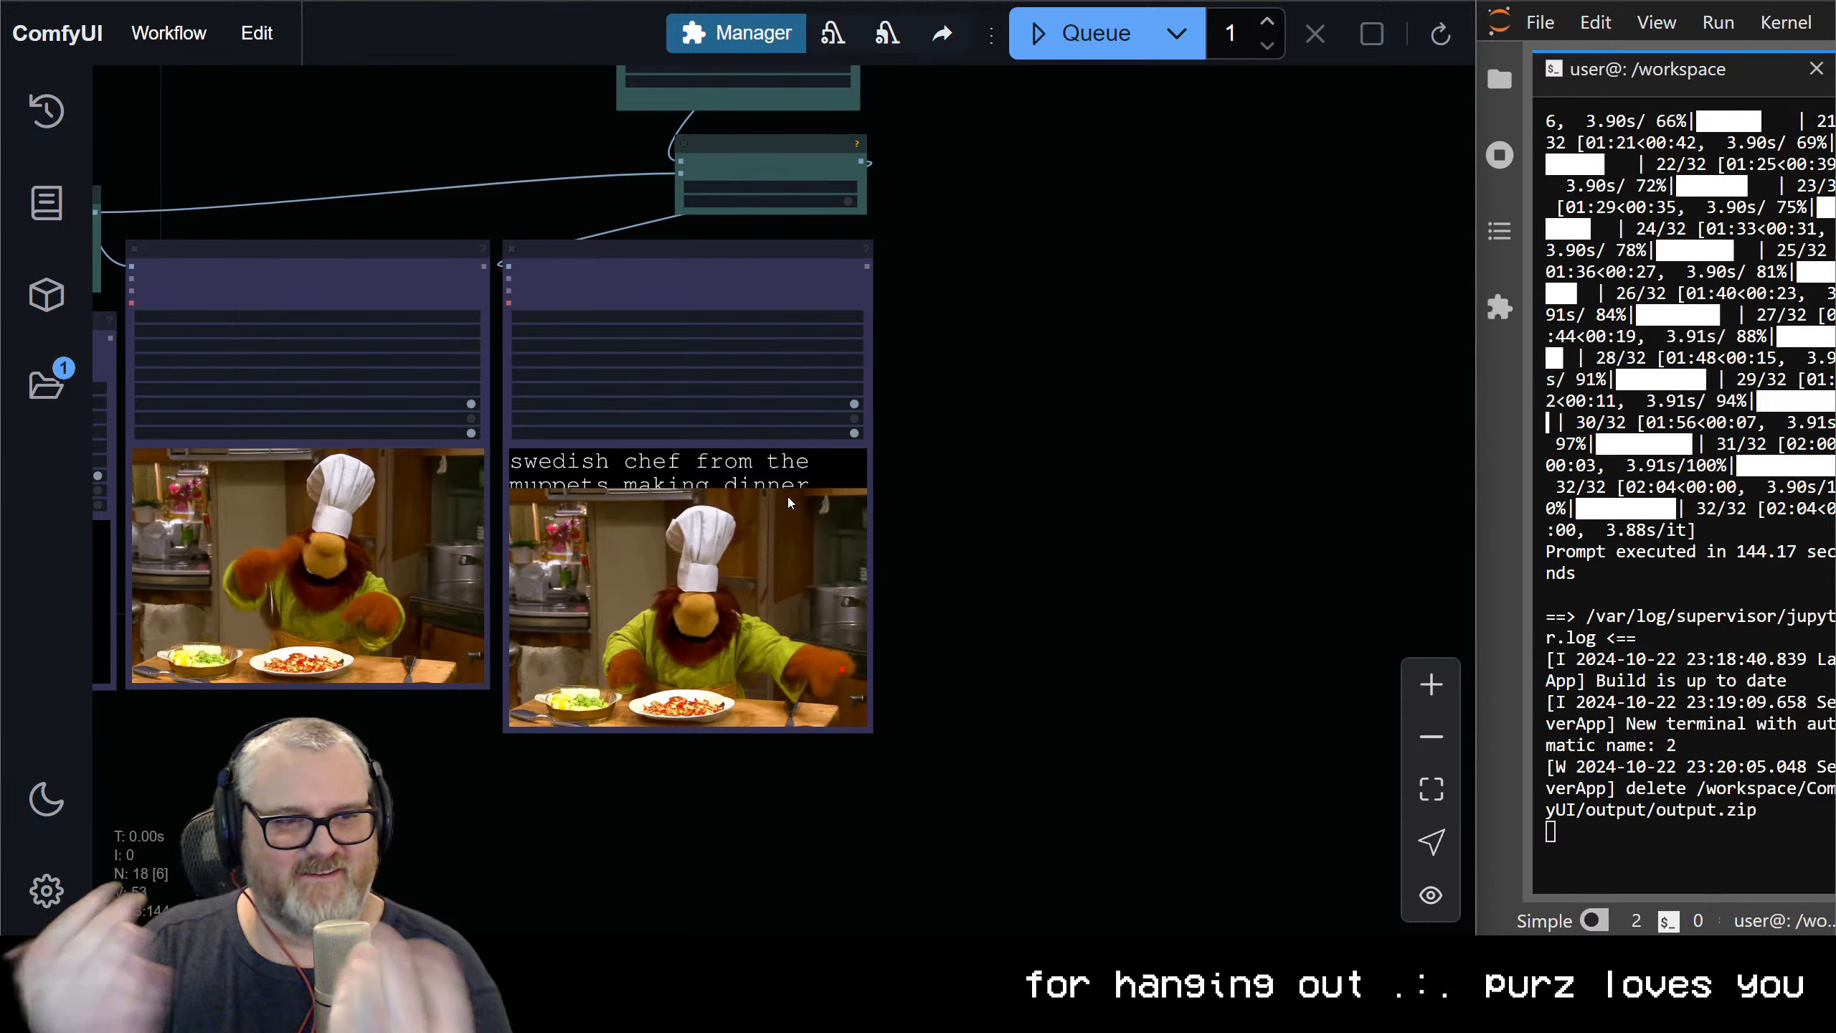
scroll(391, 239, "down", 5)
left_click_drag(391, 238, 760, 404)
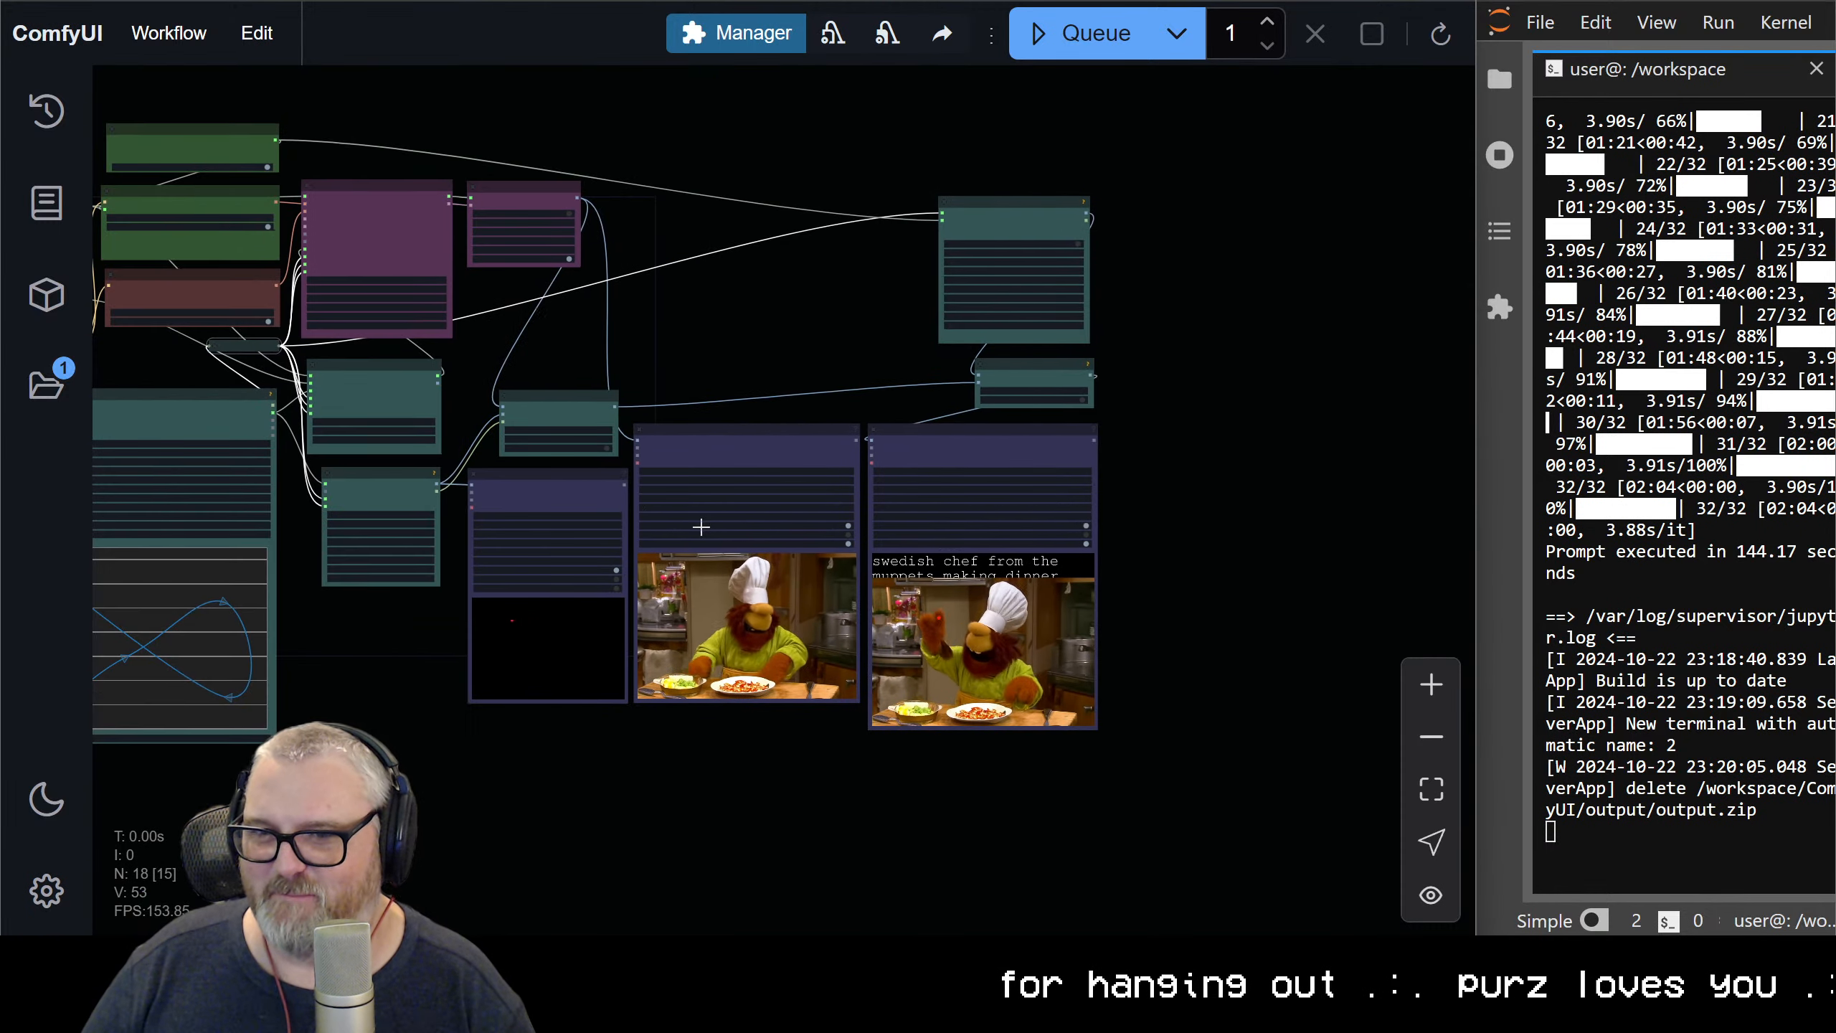
Reshape the figure-eight motion spline into a single arc running from the upper left across and down to the lower middle
scroll(575, 517, "up", 4)
left_click_drag(392, 520, 1225, 623)
scroll(681, 364, "up", 5)
left_click_drag(585, 573, 636, 55)
left_click_drag(587, 348, 565, 403)
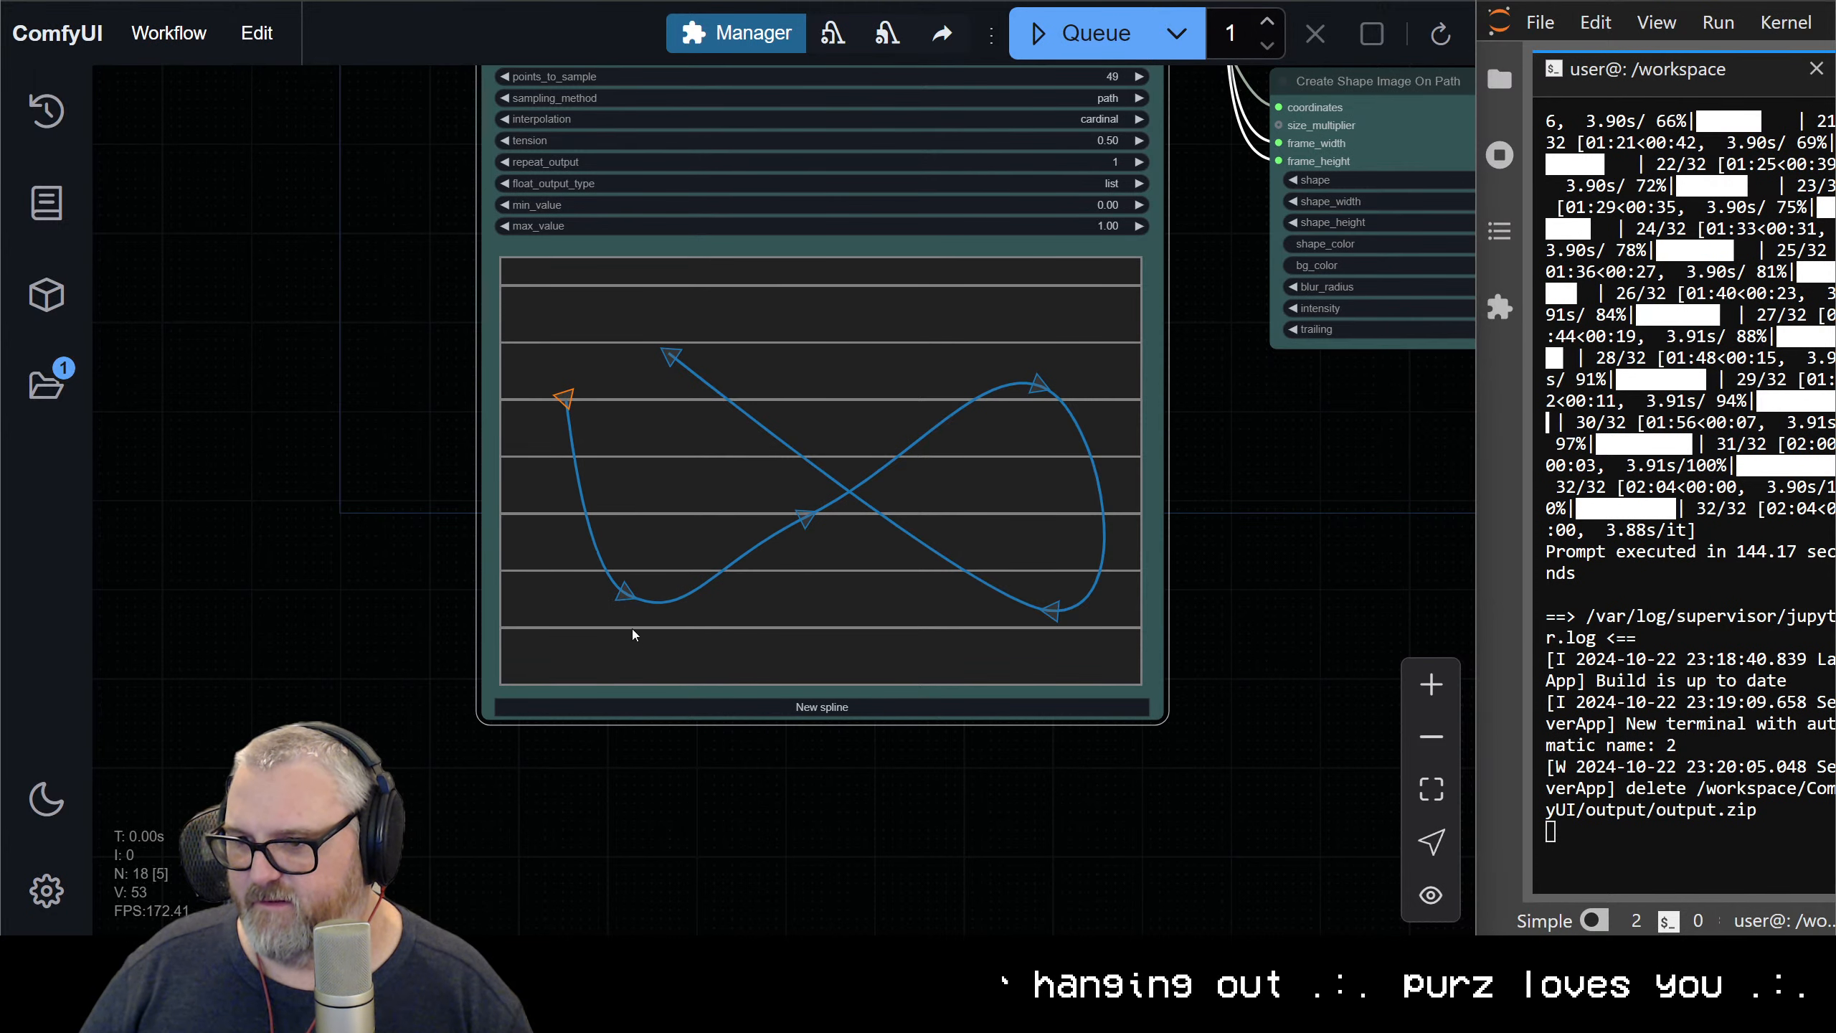
left_click_drag(626, 595, 1048, 538)
left_click_drag(791, 469, 815, 434)
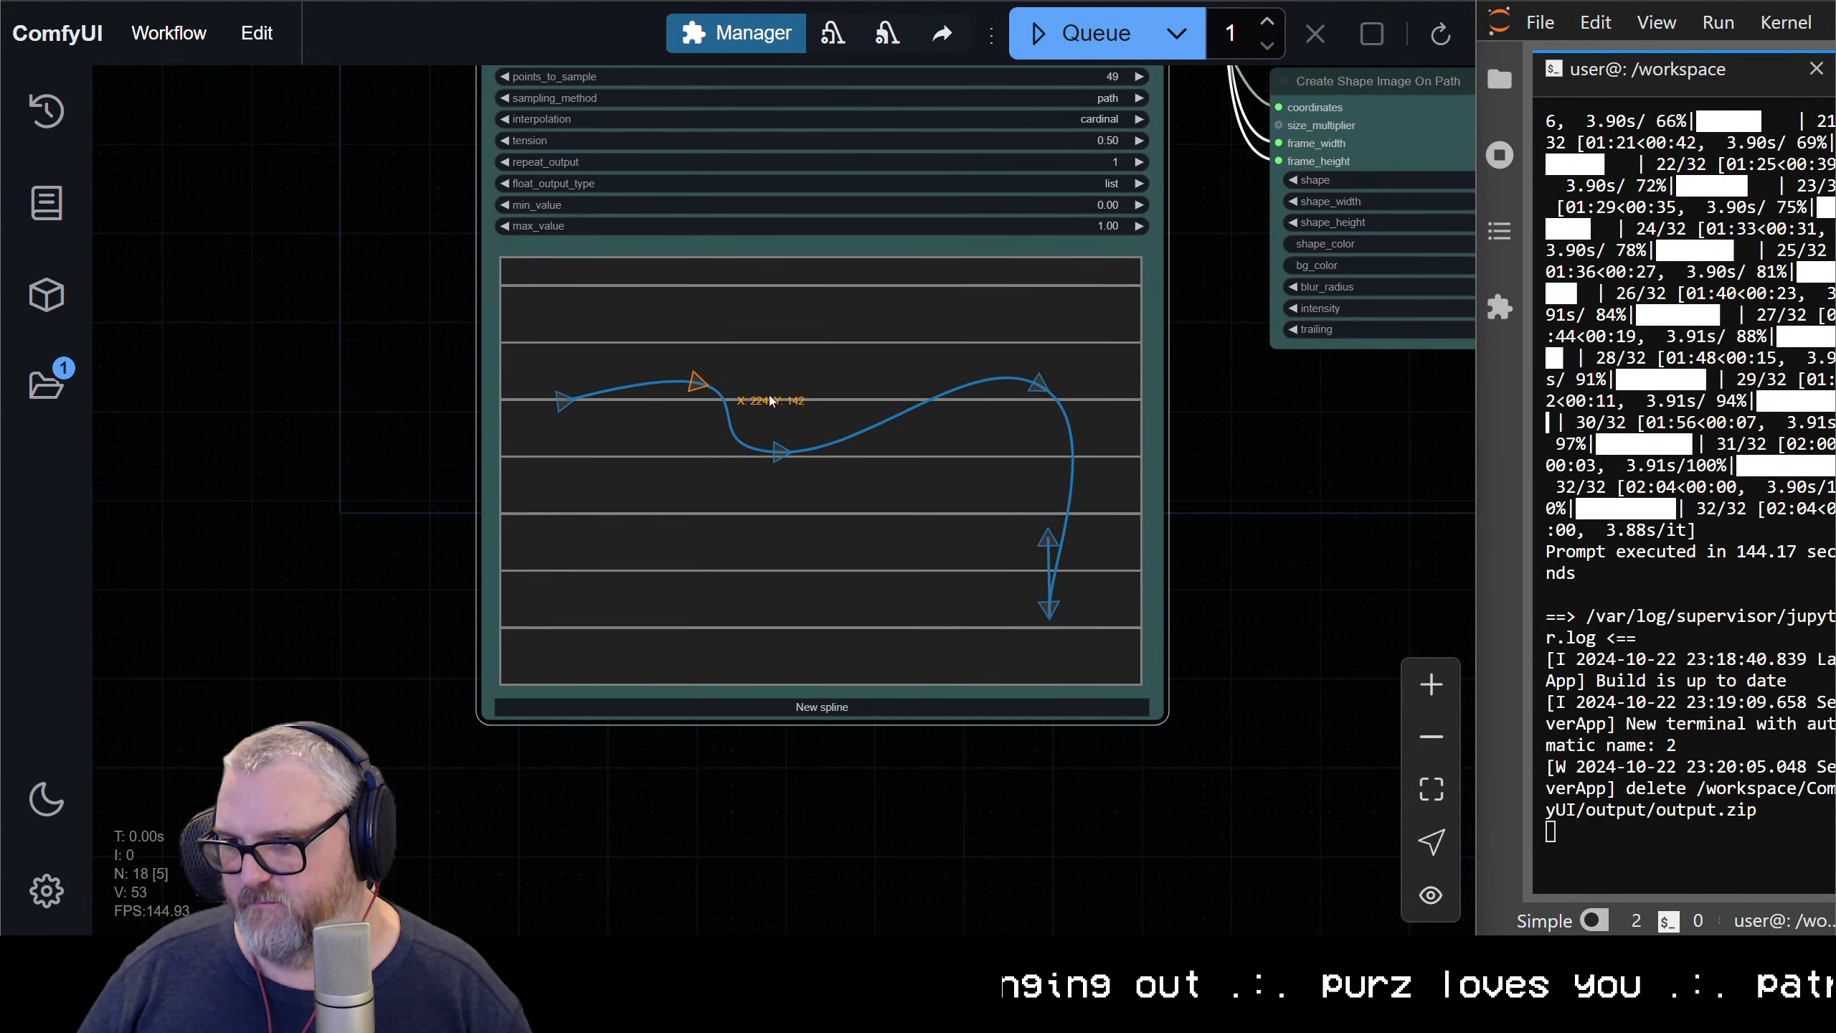
left_click_drag(1006, 415, 806, 519)
left_click_drag(1048, 539, 988, 540)
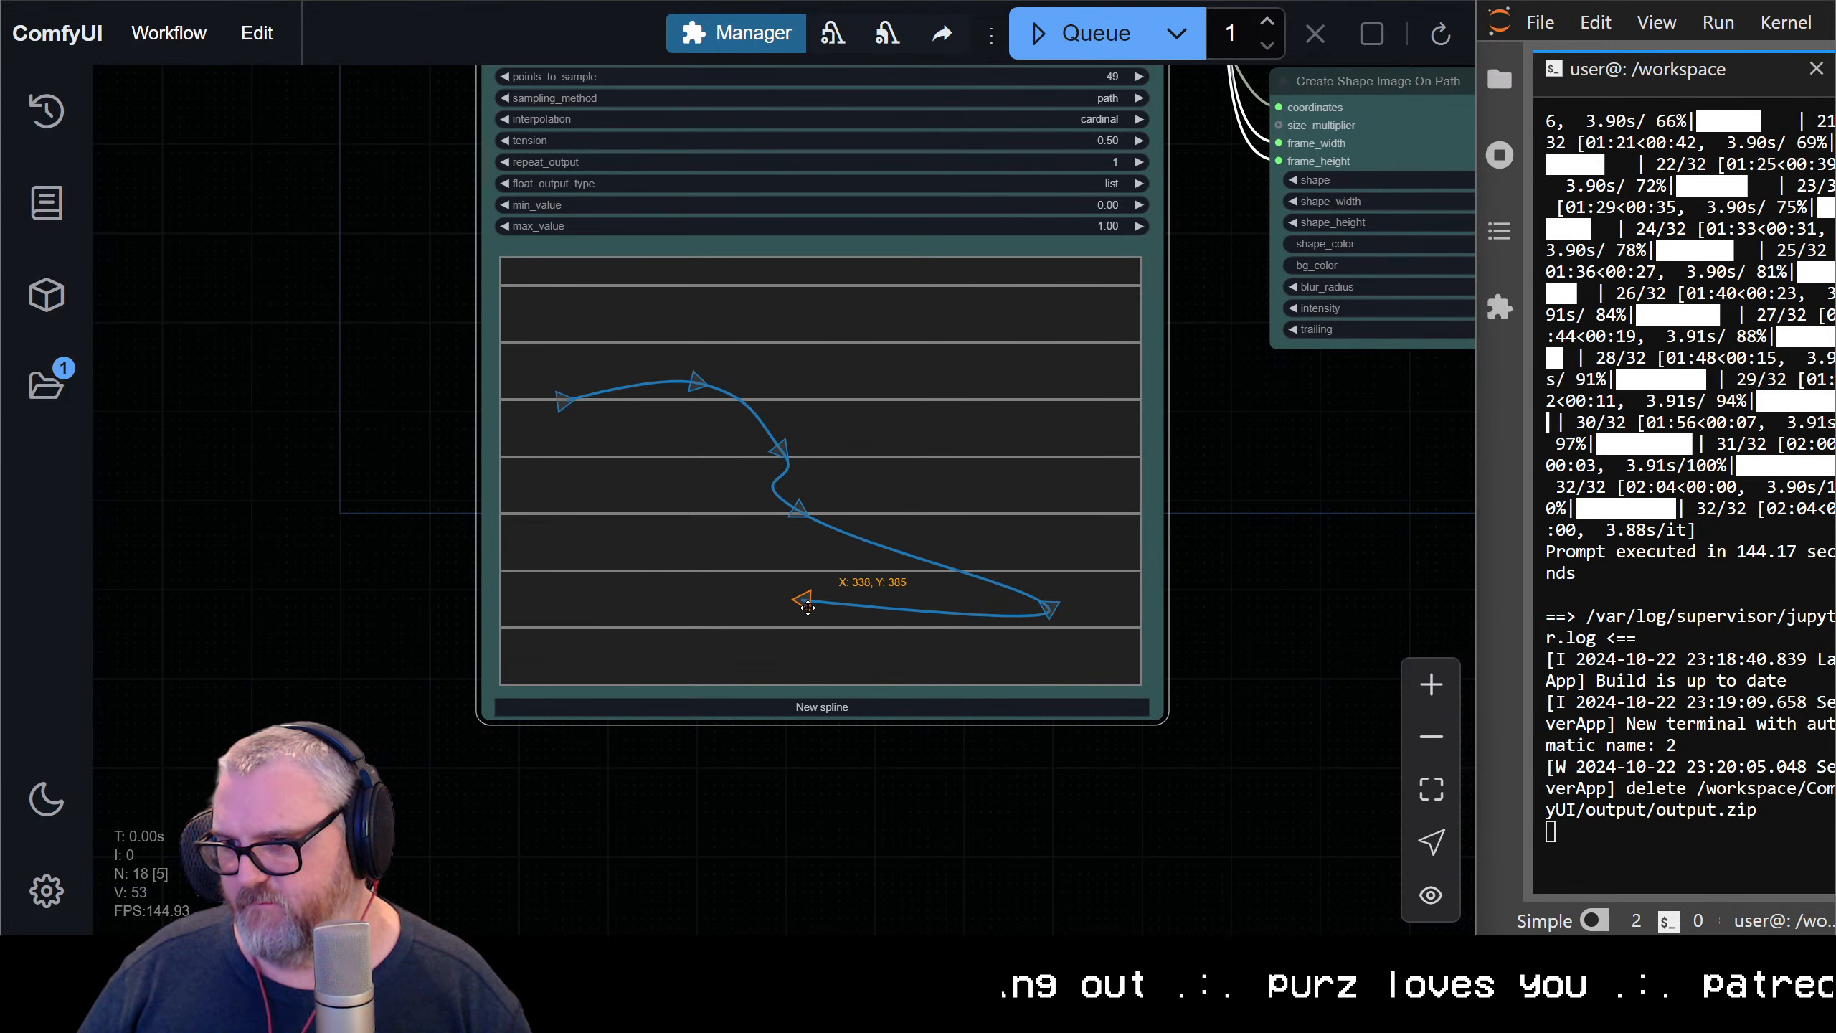
left_click_drag(1049, 609, 825, 575)
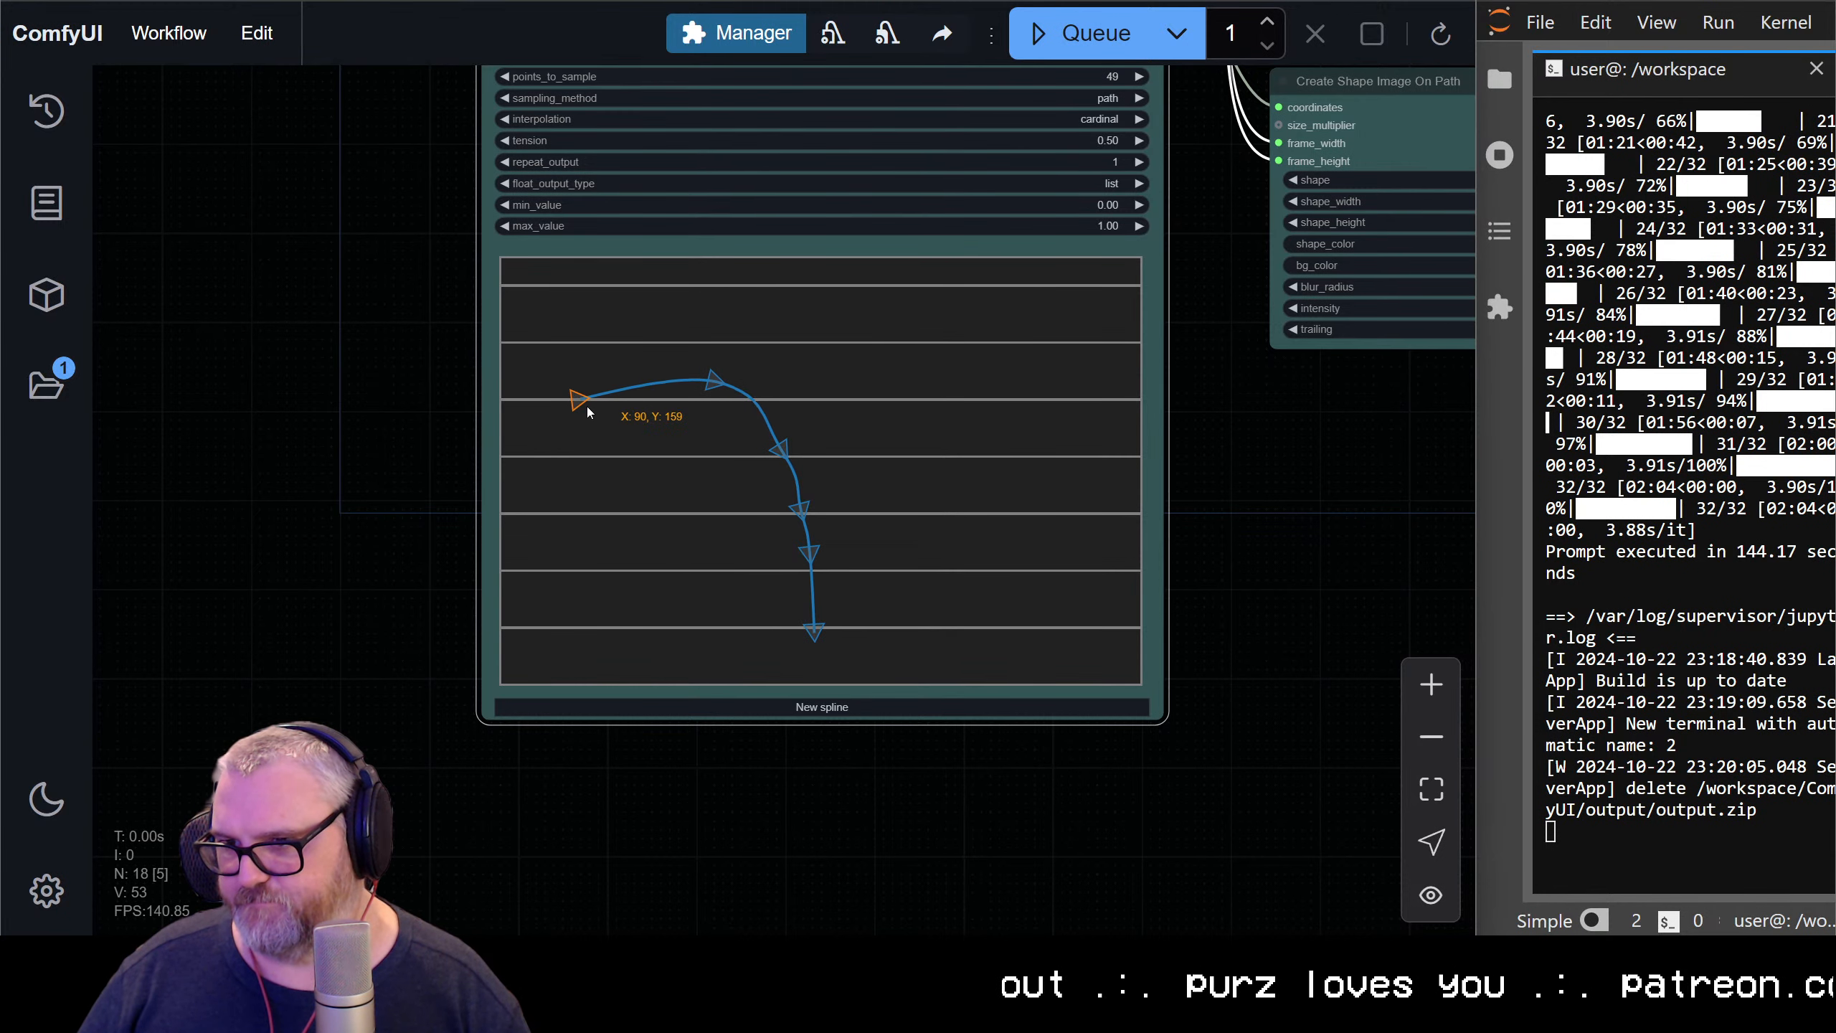
left_click_drag(719, 380, 693, 379)
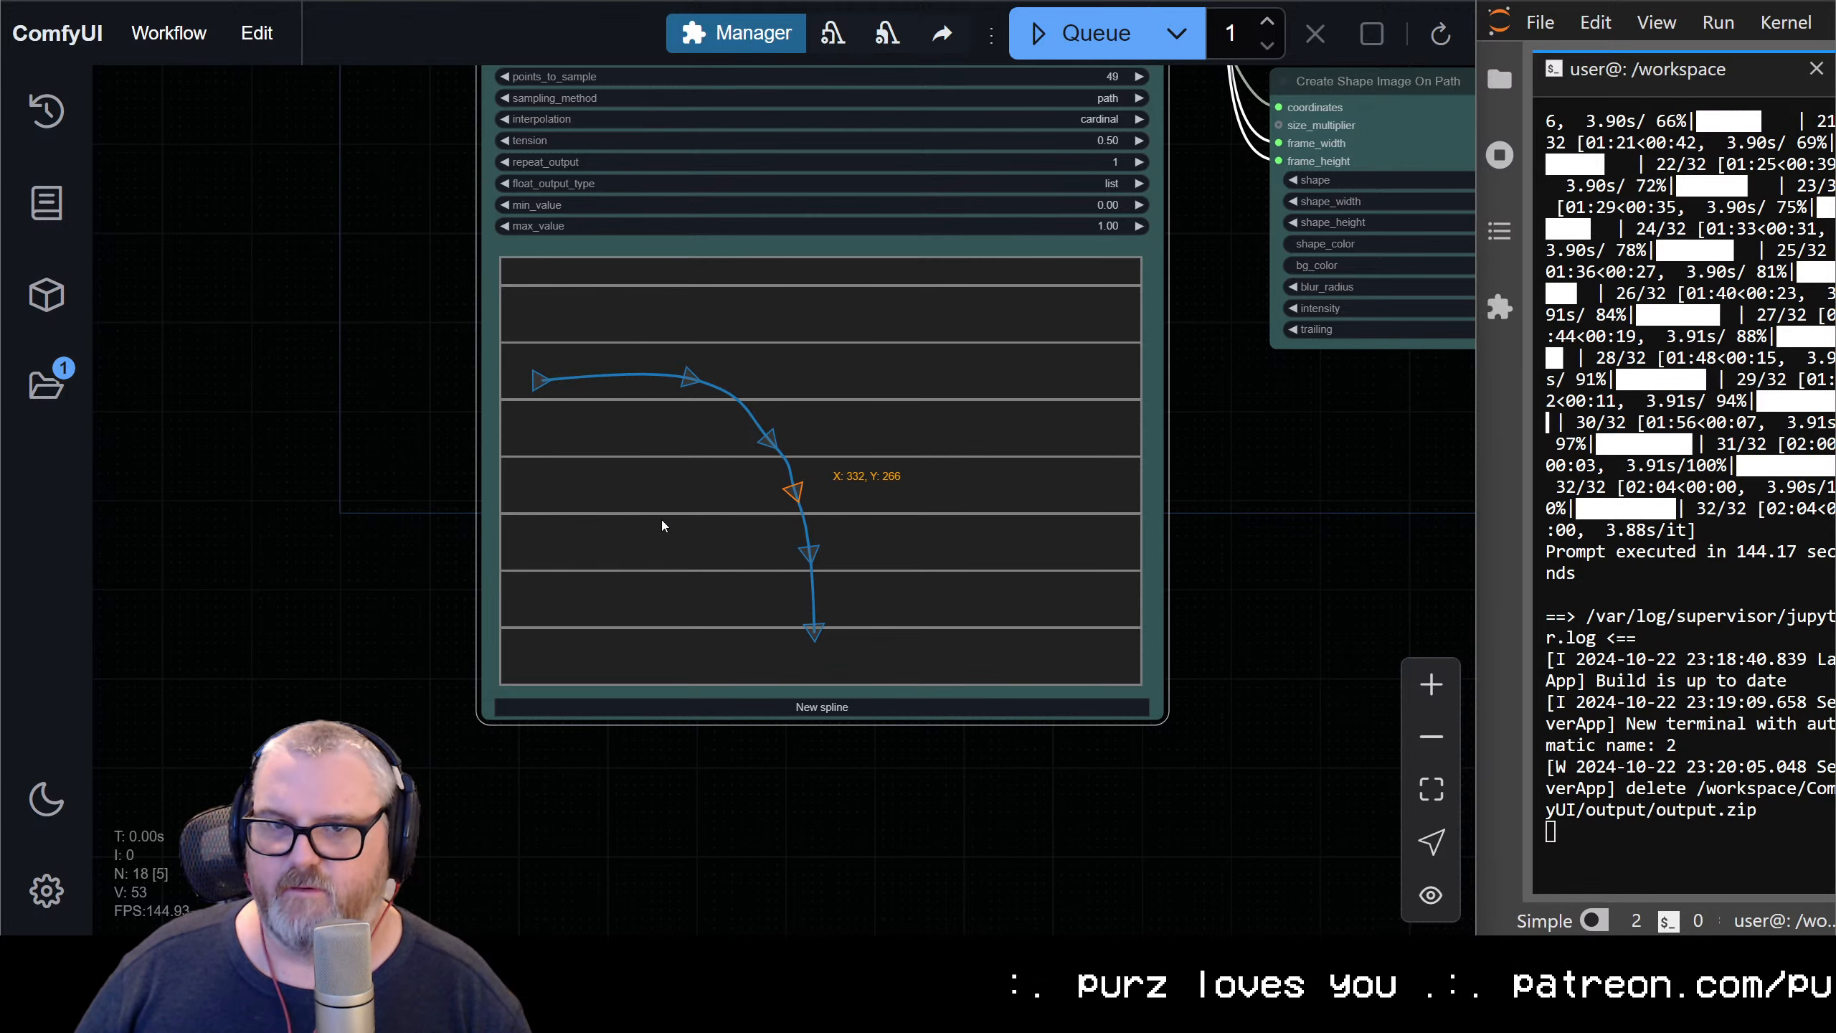
Replace the String Constant Multiline prompt with "samurai warrior chopping their katana through the air quickly"
scroll(1134, 247, "down", 3)
left_click_drag(1250, 577, 652, 1012)
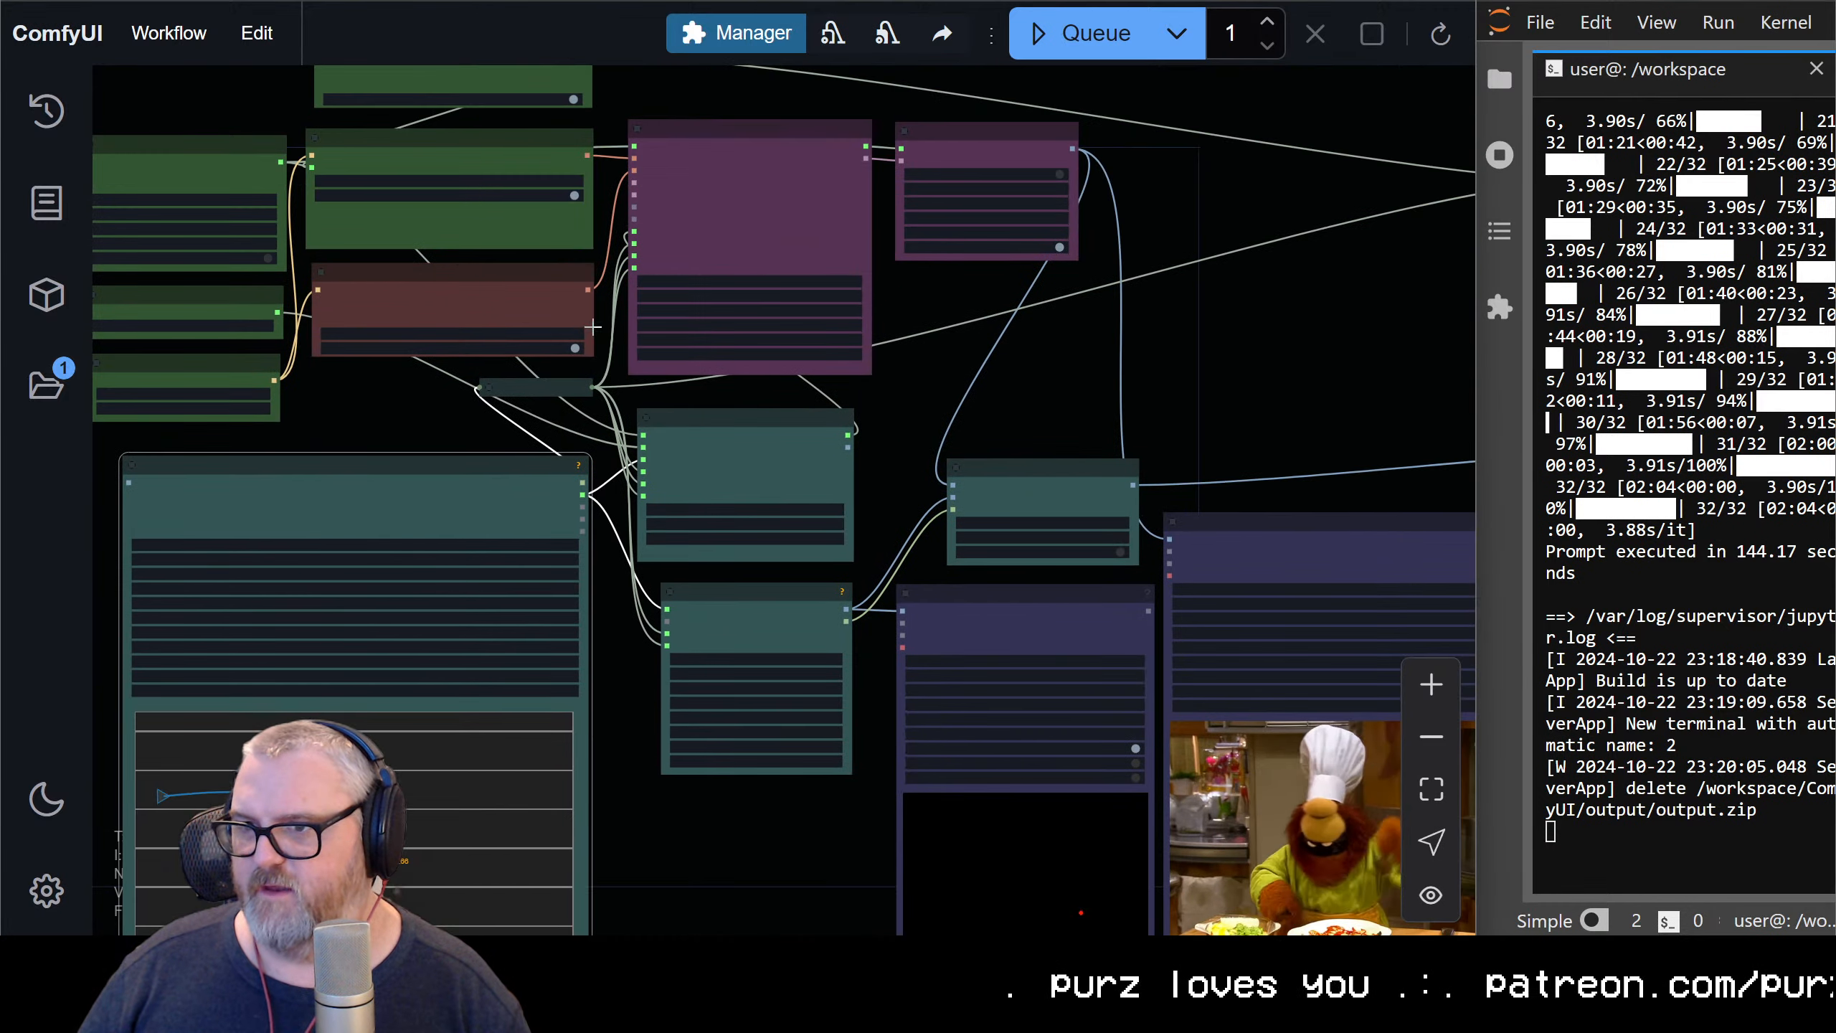
left_click_drag(303, 116, 355, 440)
scroll(394, 365, "up", 7)
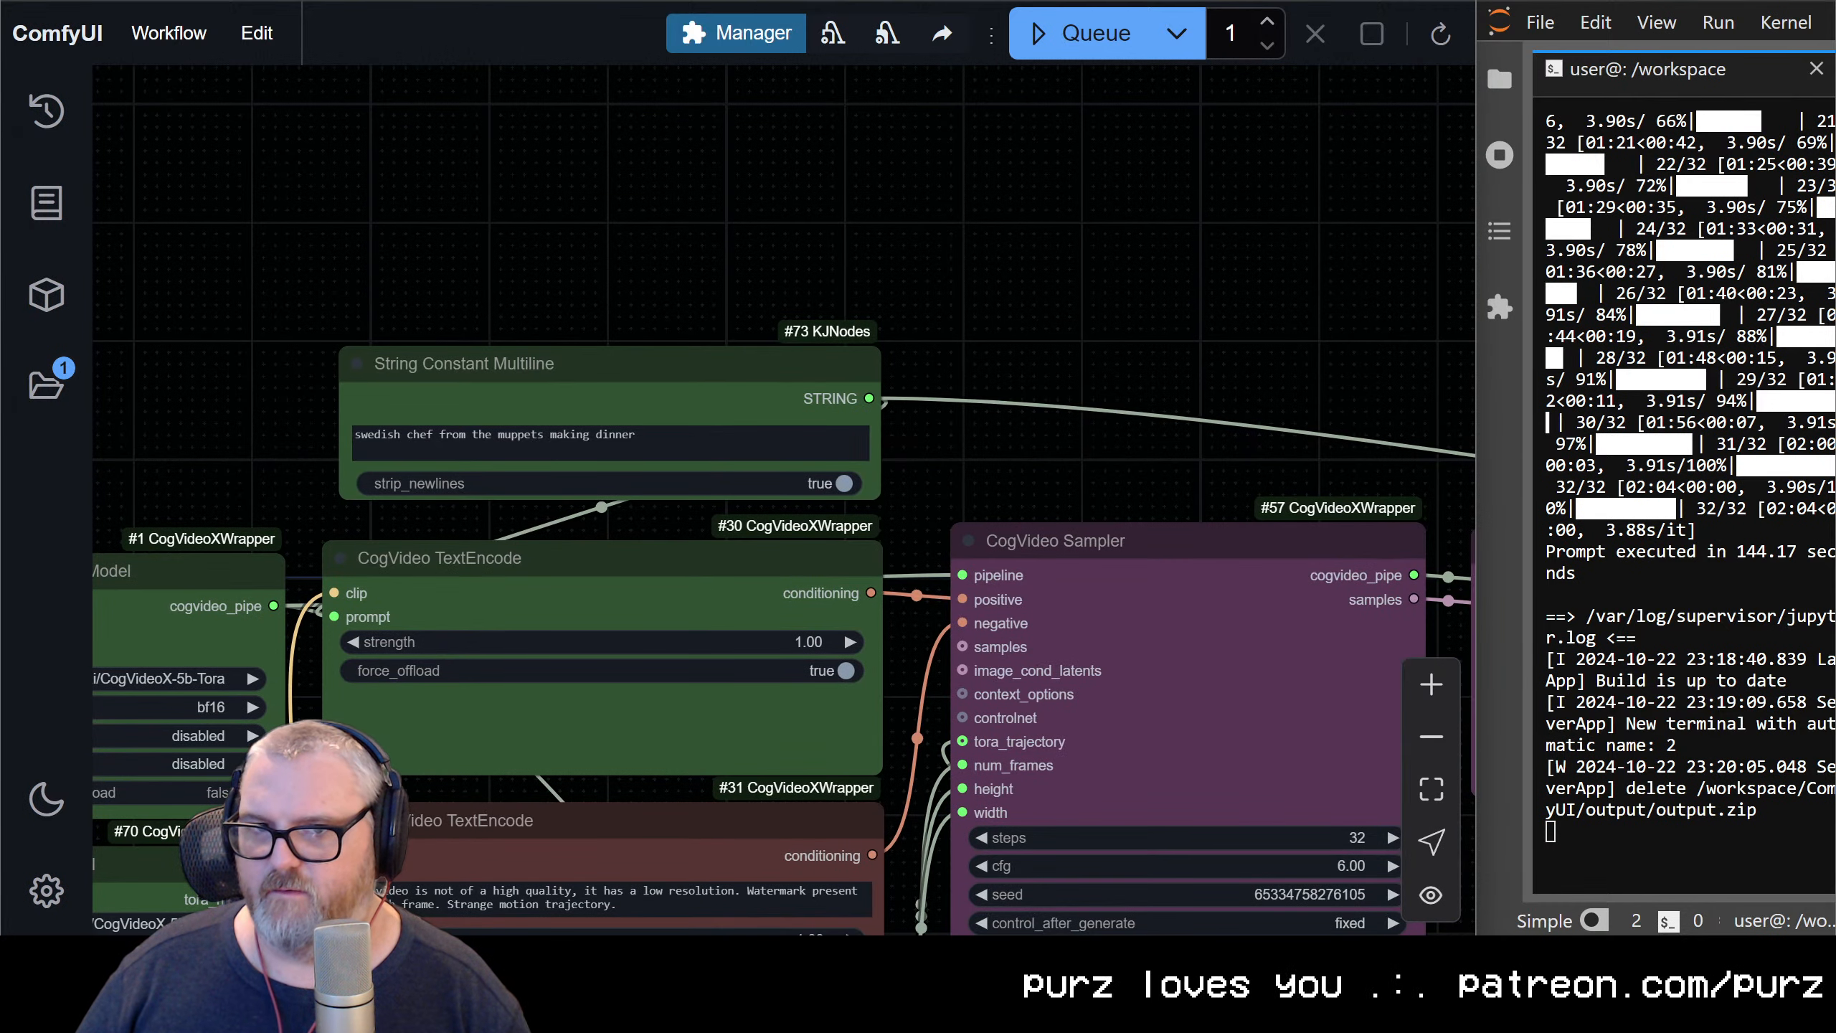
triple_click(556, 448)
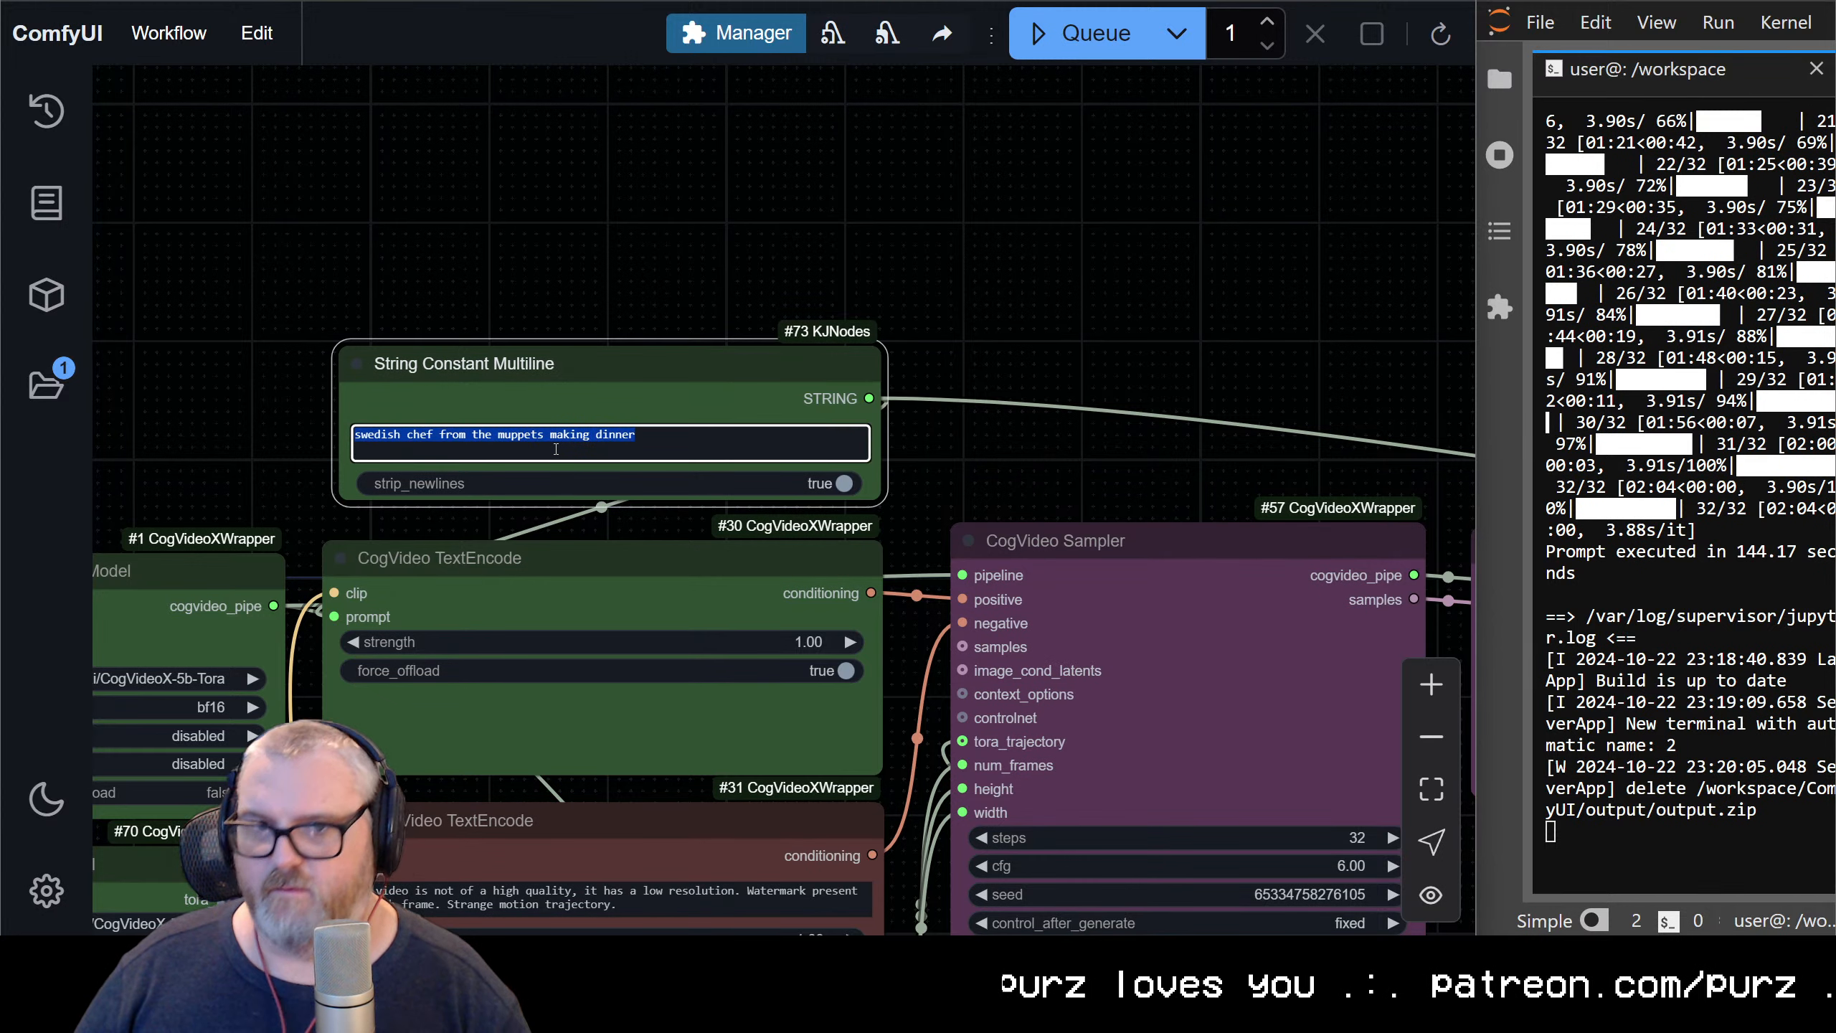
type("samn")
key("BackSpace")
type("u")
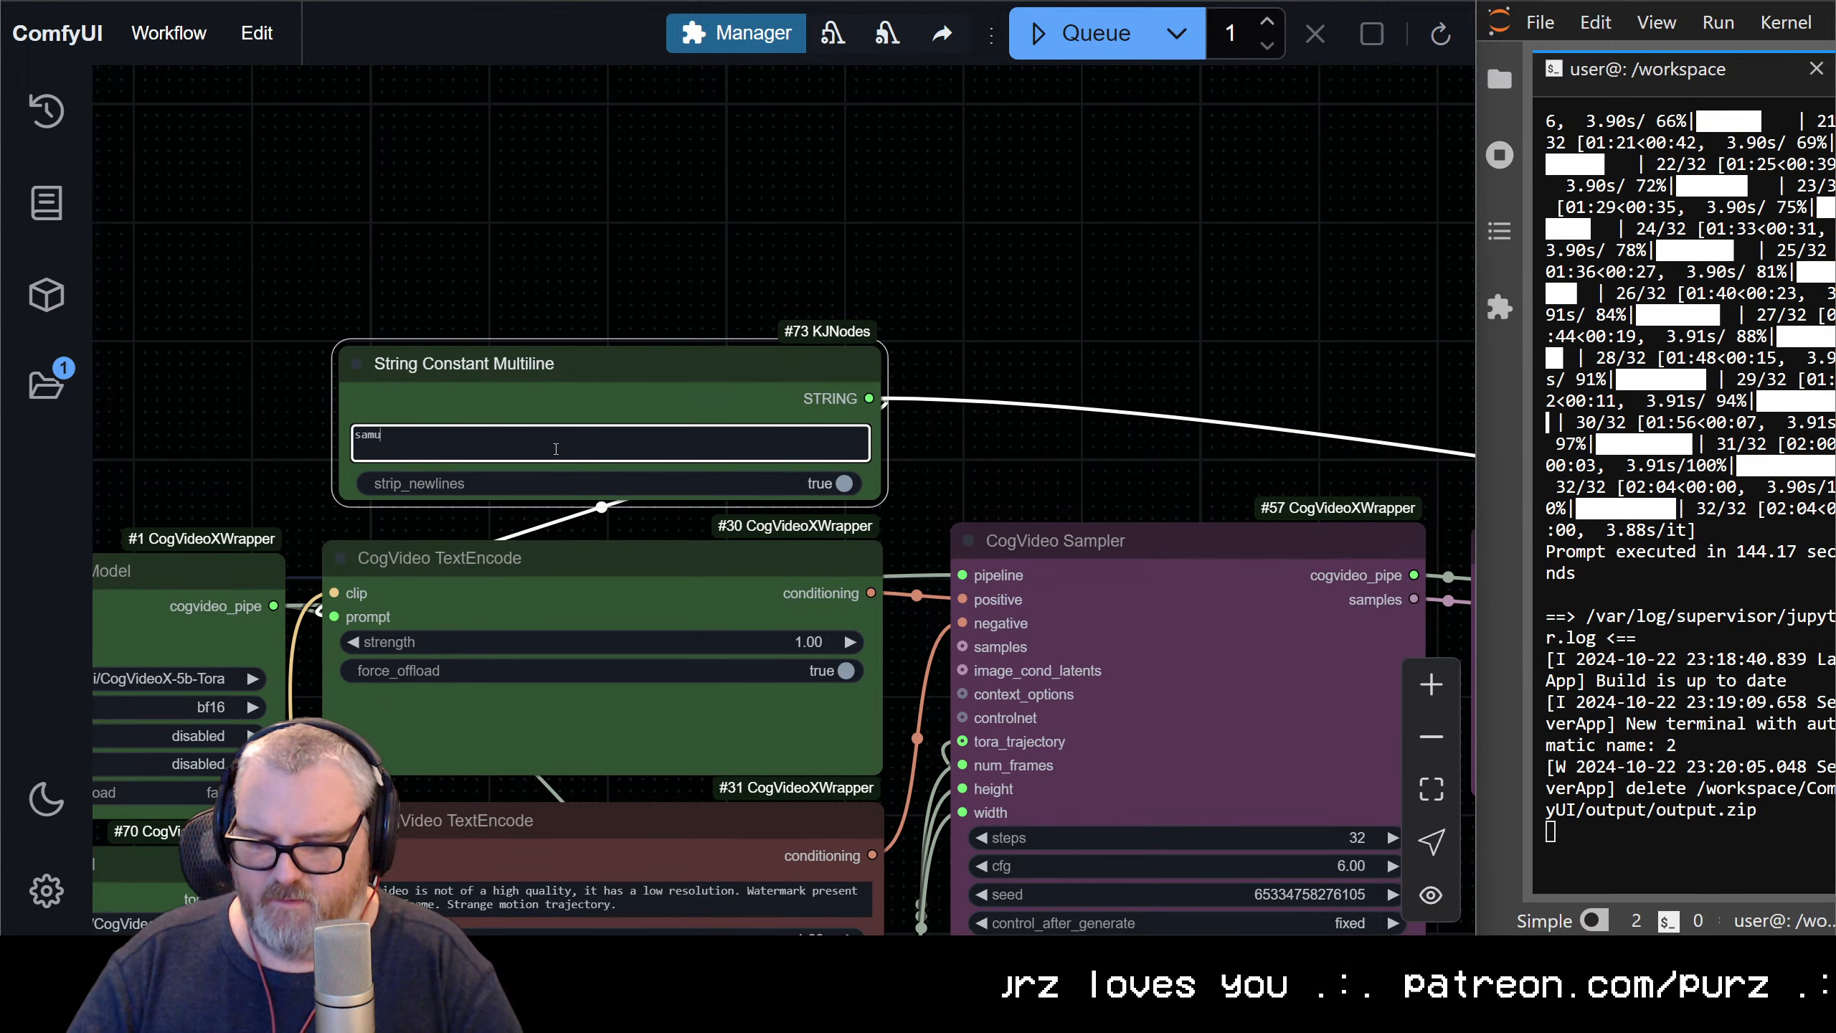
type("rai warrior ")
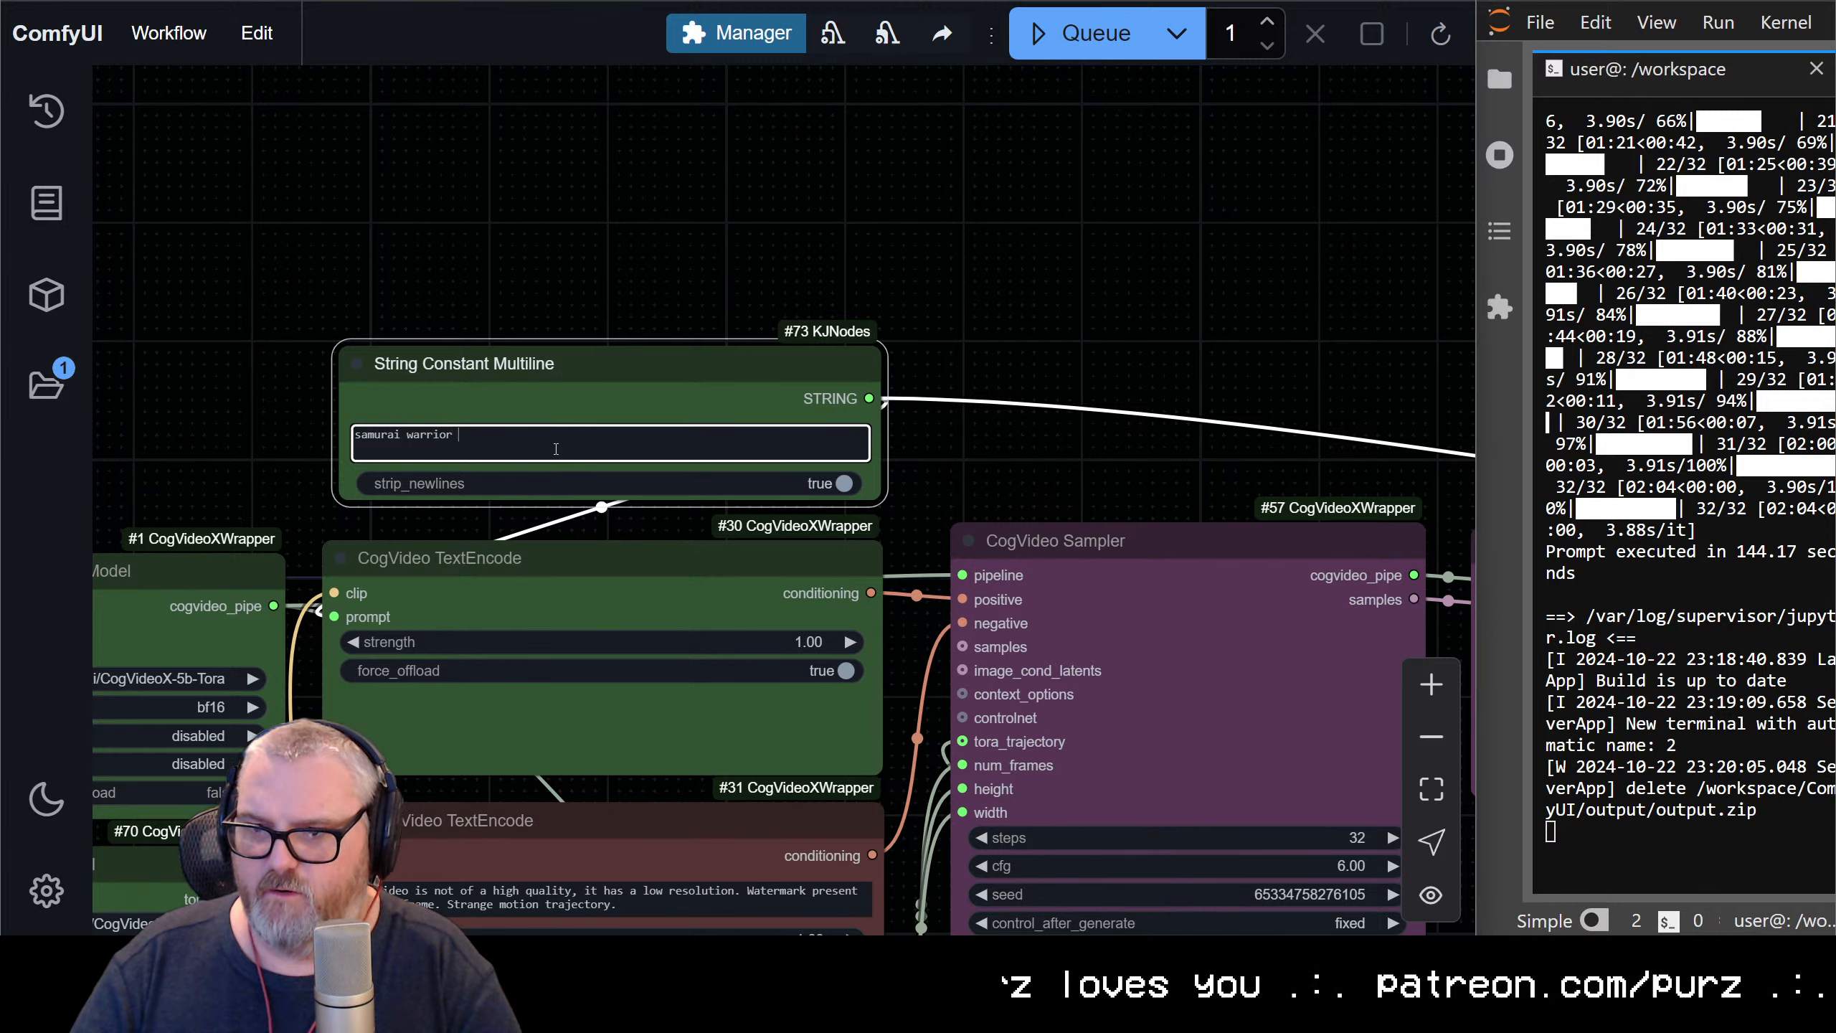
type("chopping ")
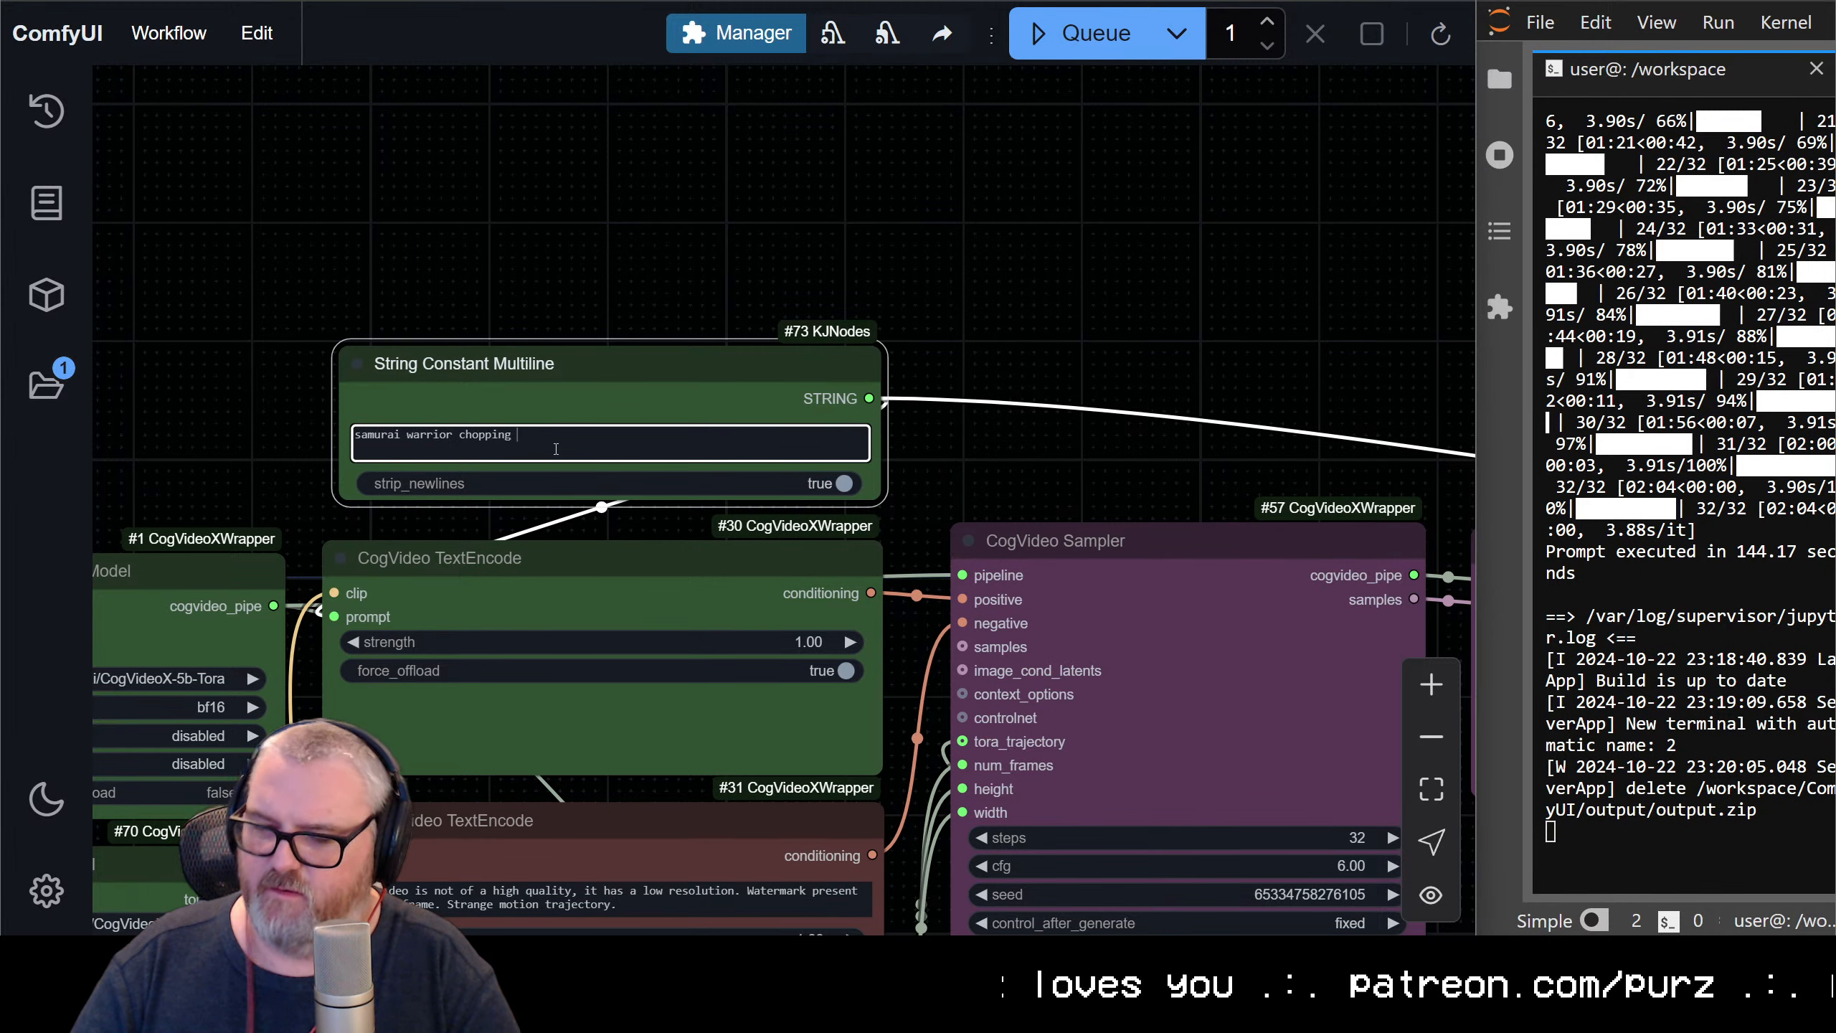
type("their kata")
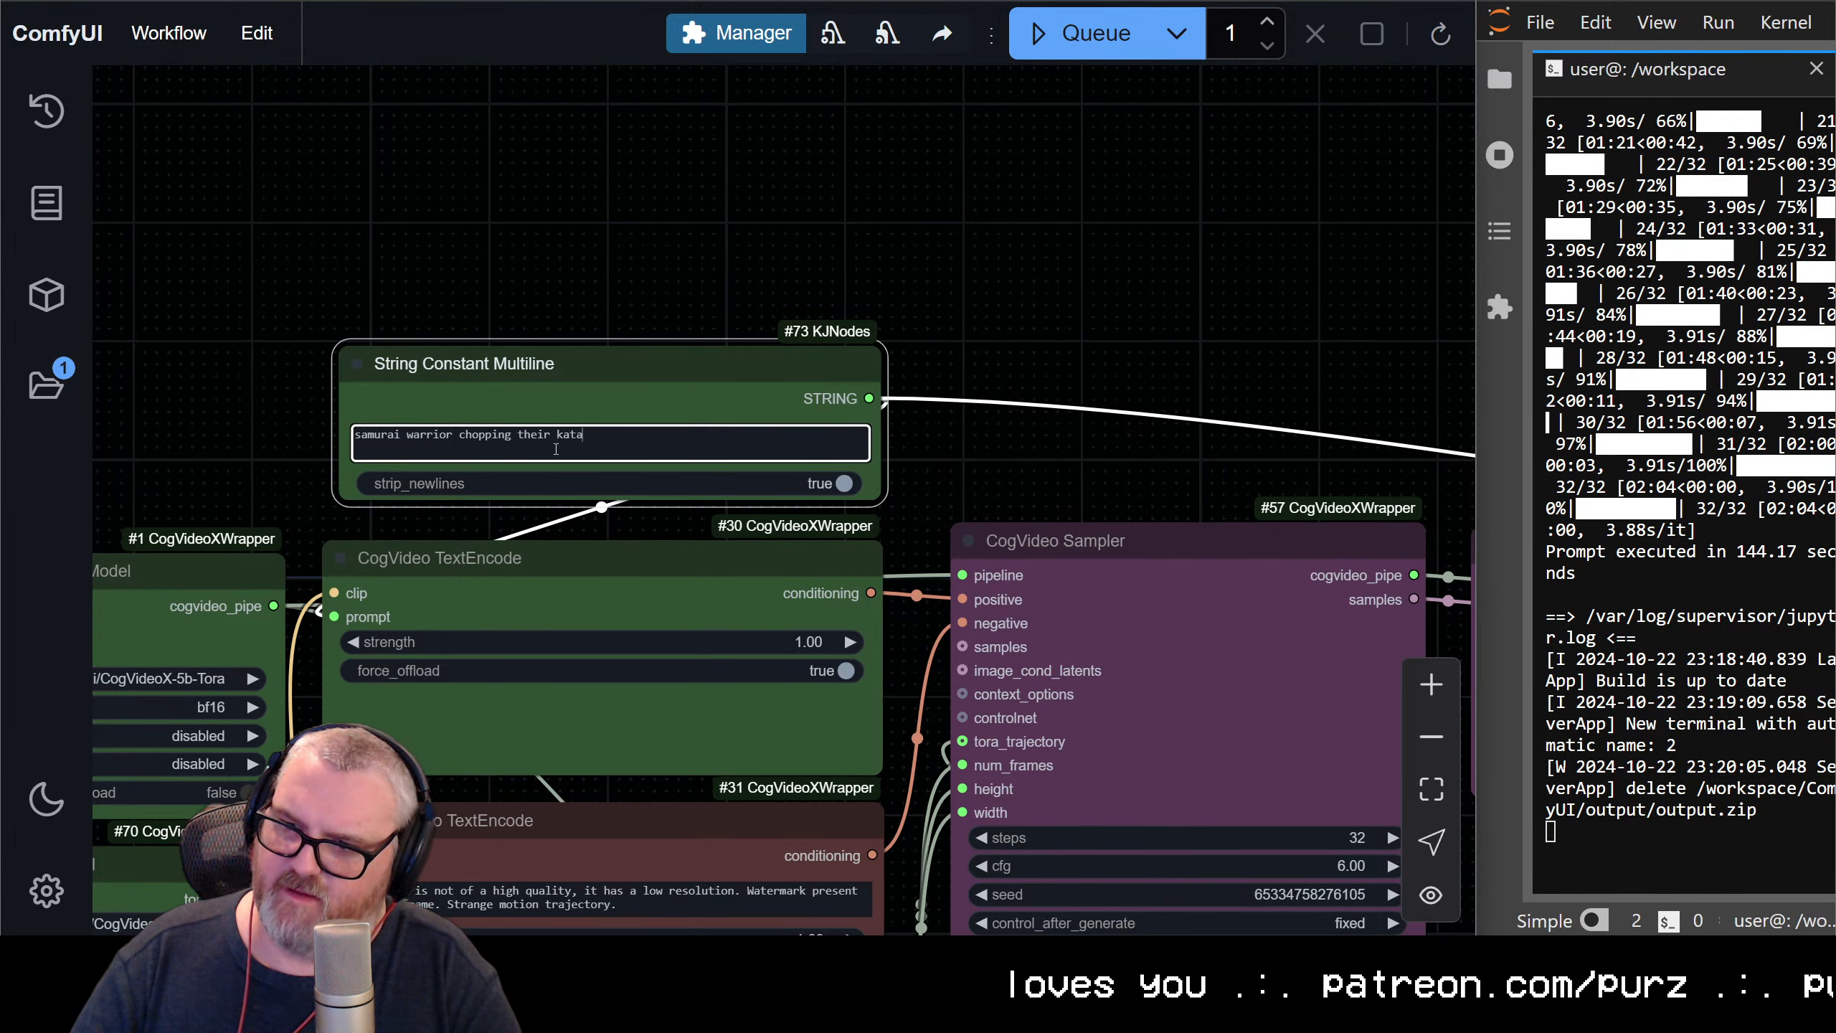
type("na through the air")
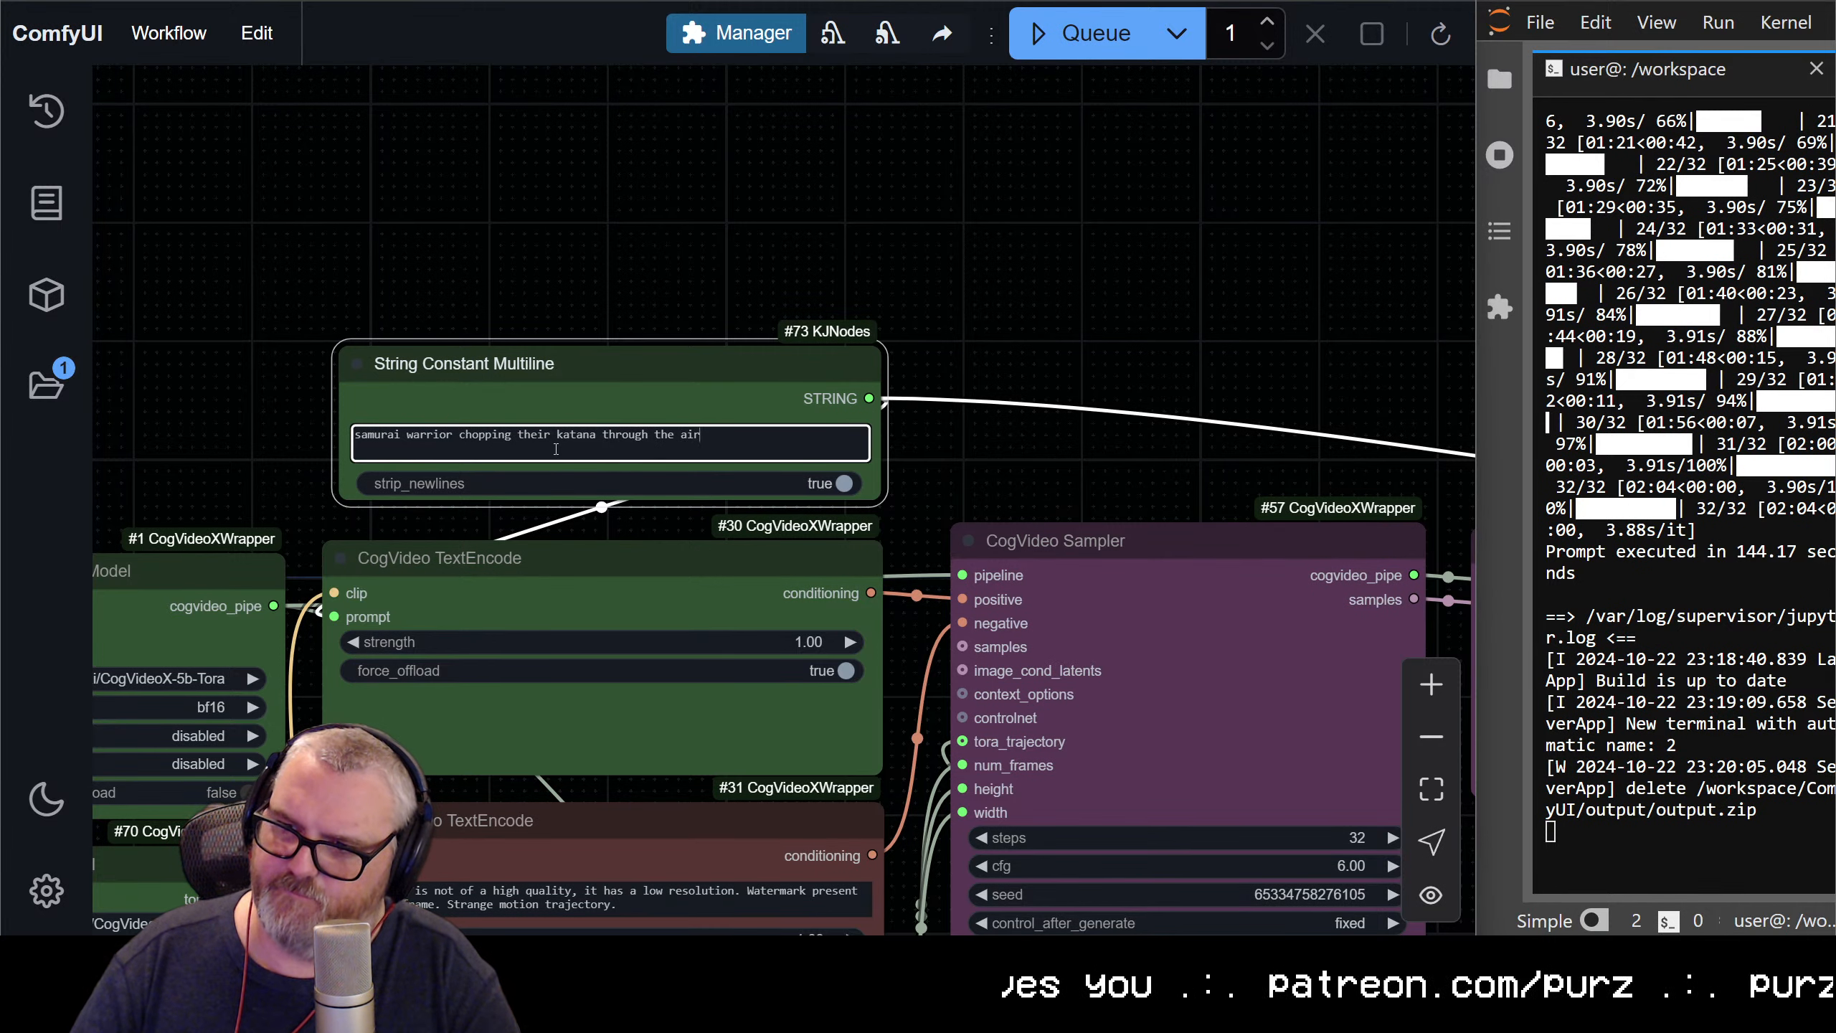
type(" quickly")
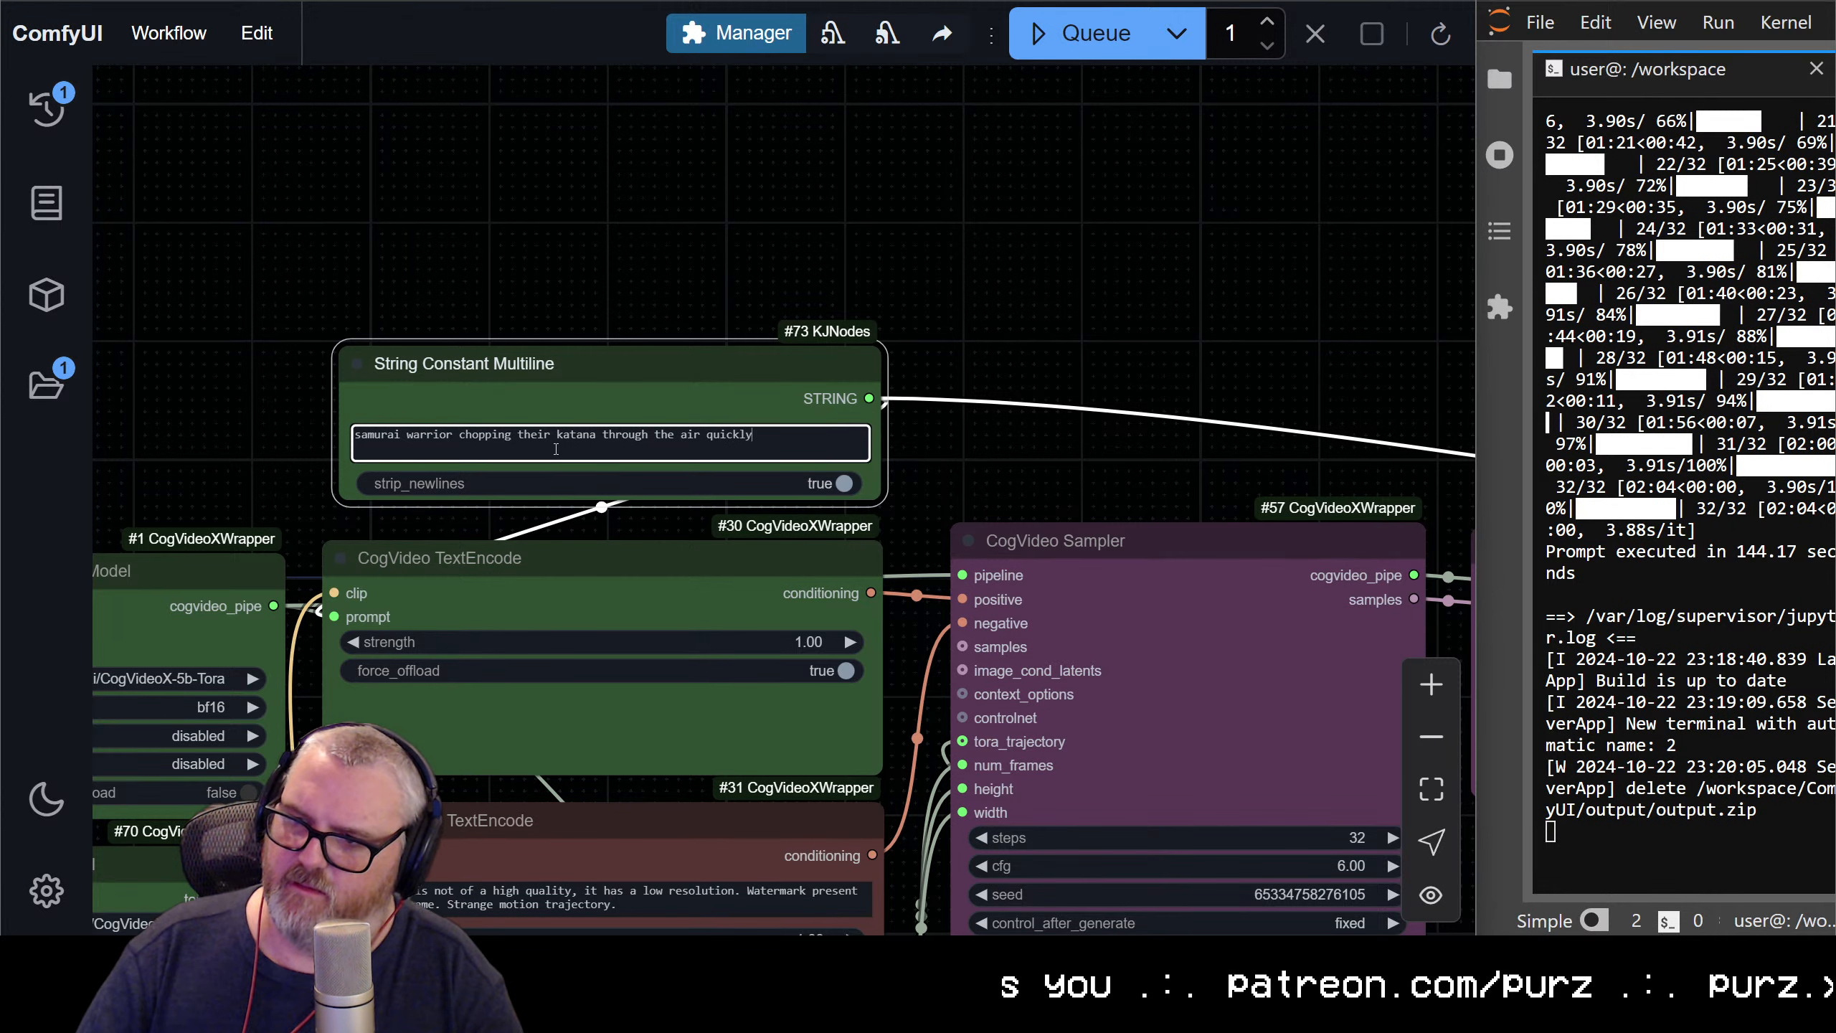
Queue the workflow with the samurai prompt and cancel the run
key("ctrl+Return")
scroll(956, 355, "down", 9)
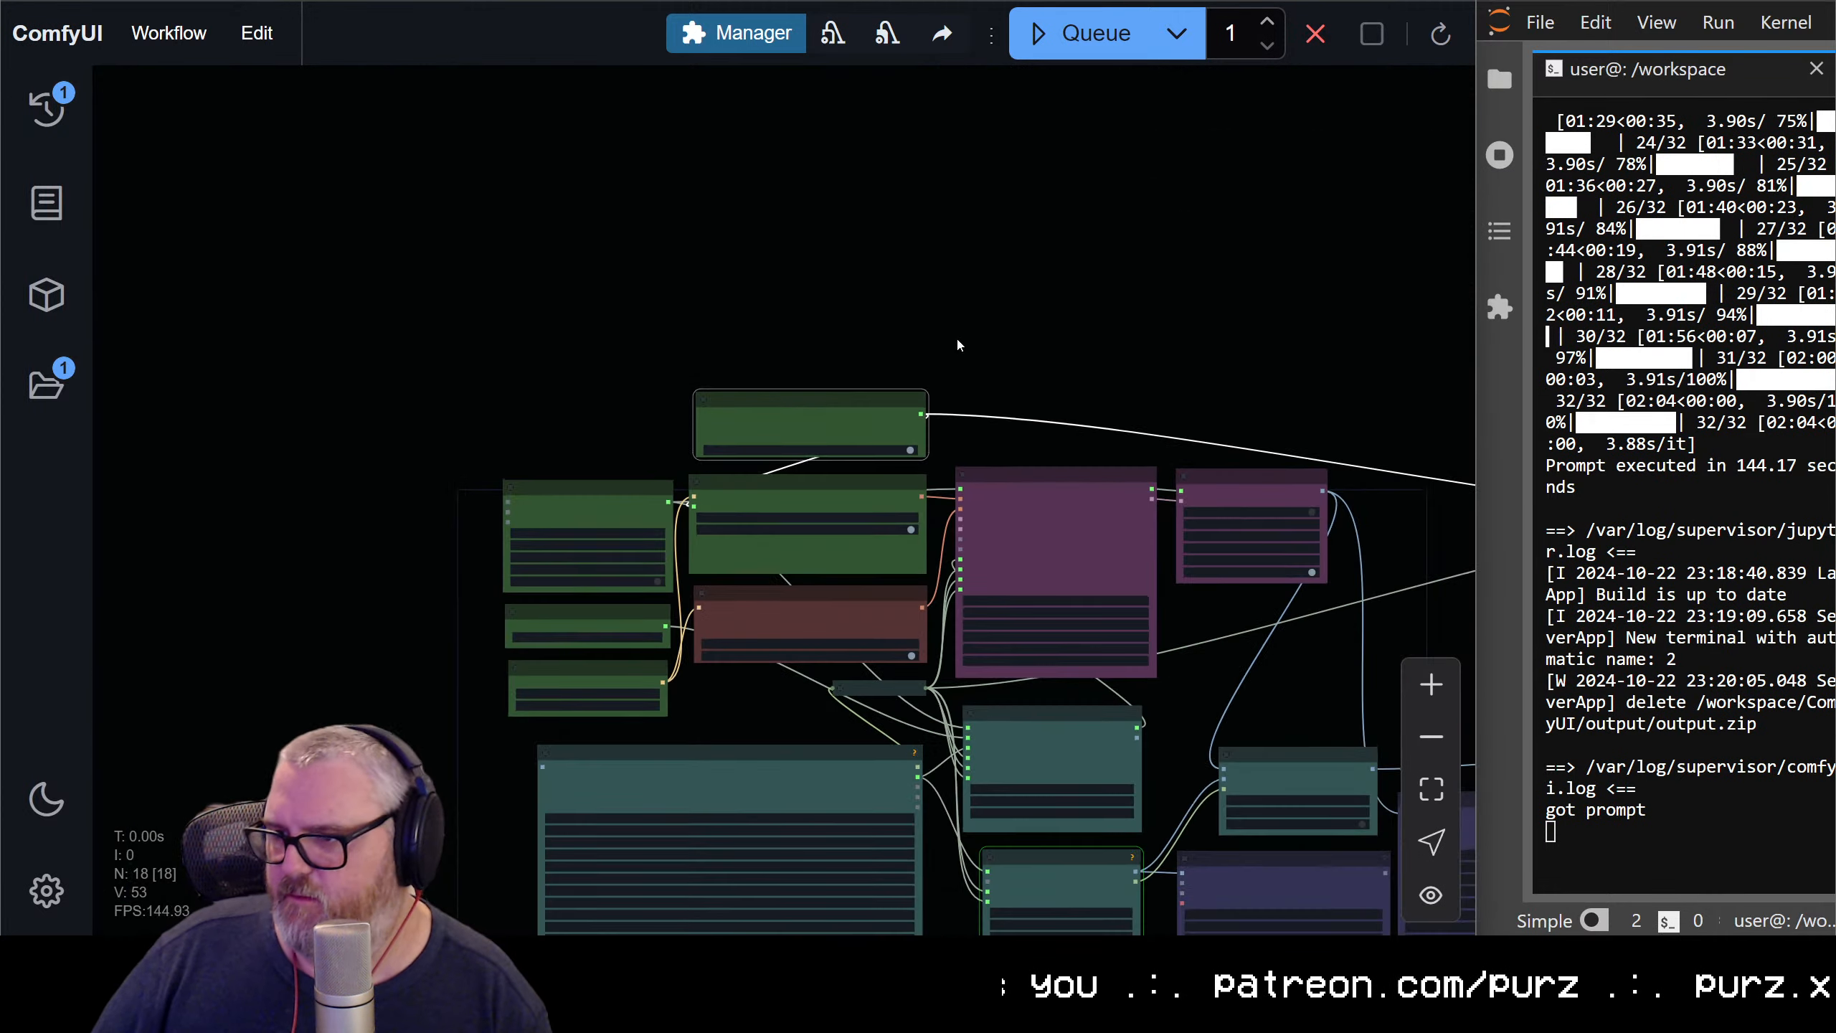
left_click_drag(1453, 506, 998, 236)
scroll(1012, 232, "down", 3)
scroll(1014, 228, "down", 2)
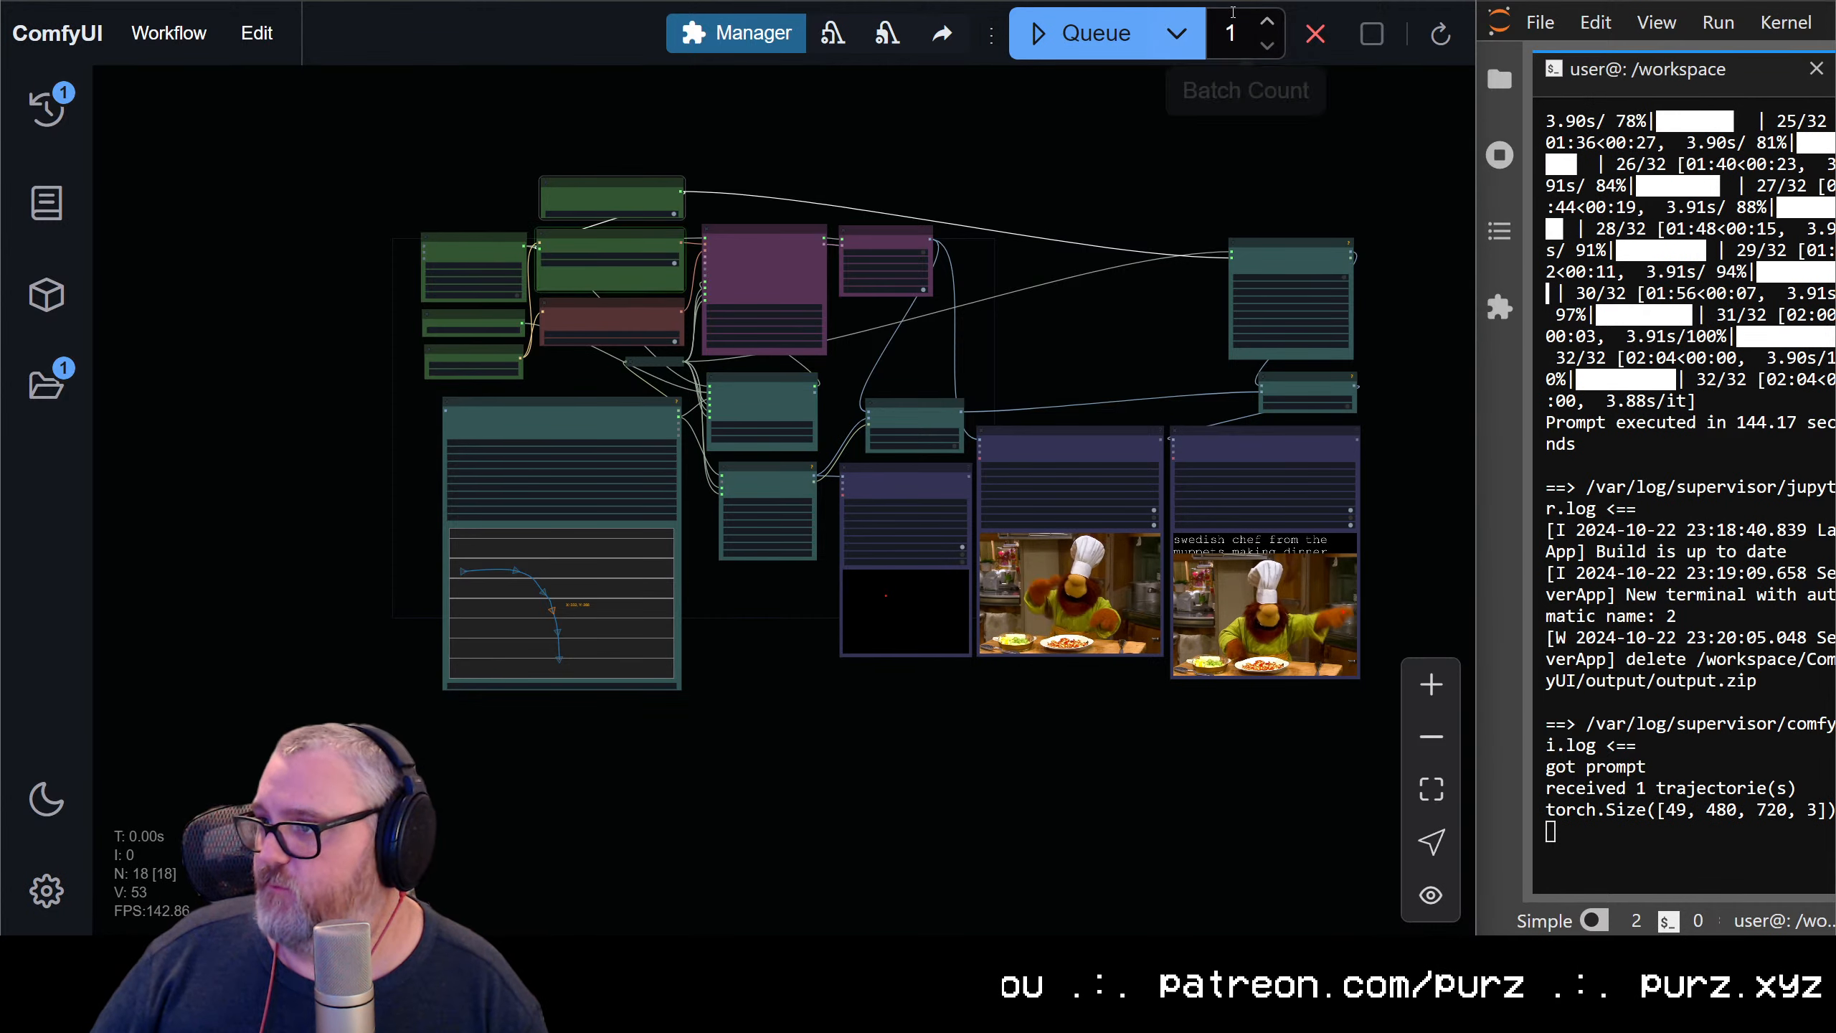
left_click(1315, 33)
scroll(1305, 299, "up", 5)
scroll(1305, 299, "up", 2)
left_click_drag(1305, 299, 1136, 713)
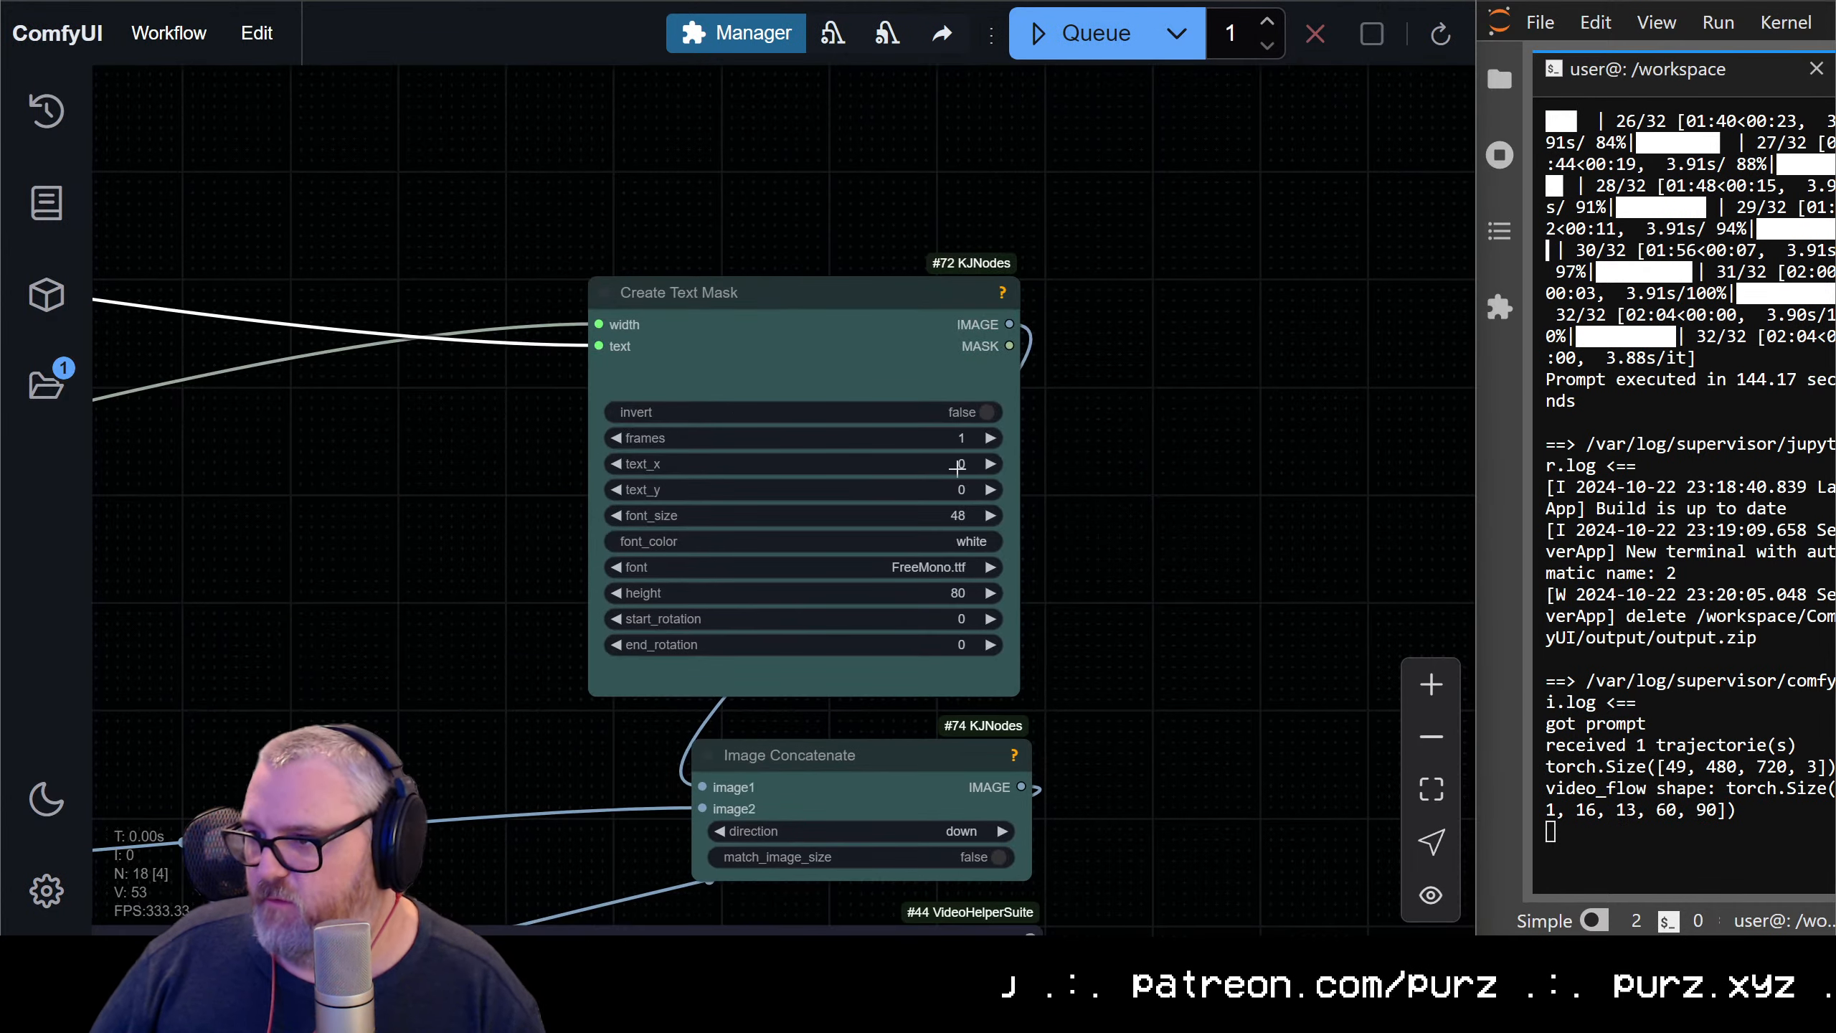
left_click(940, 515)
key("Escape")
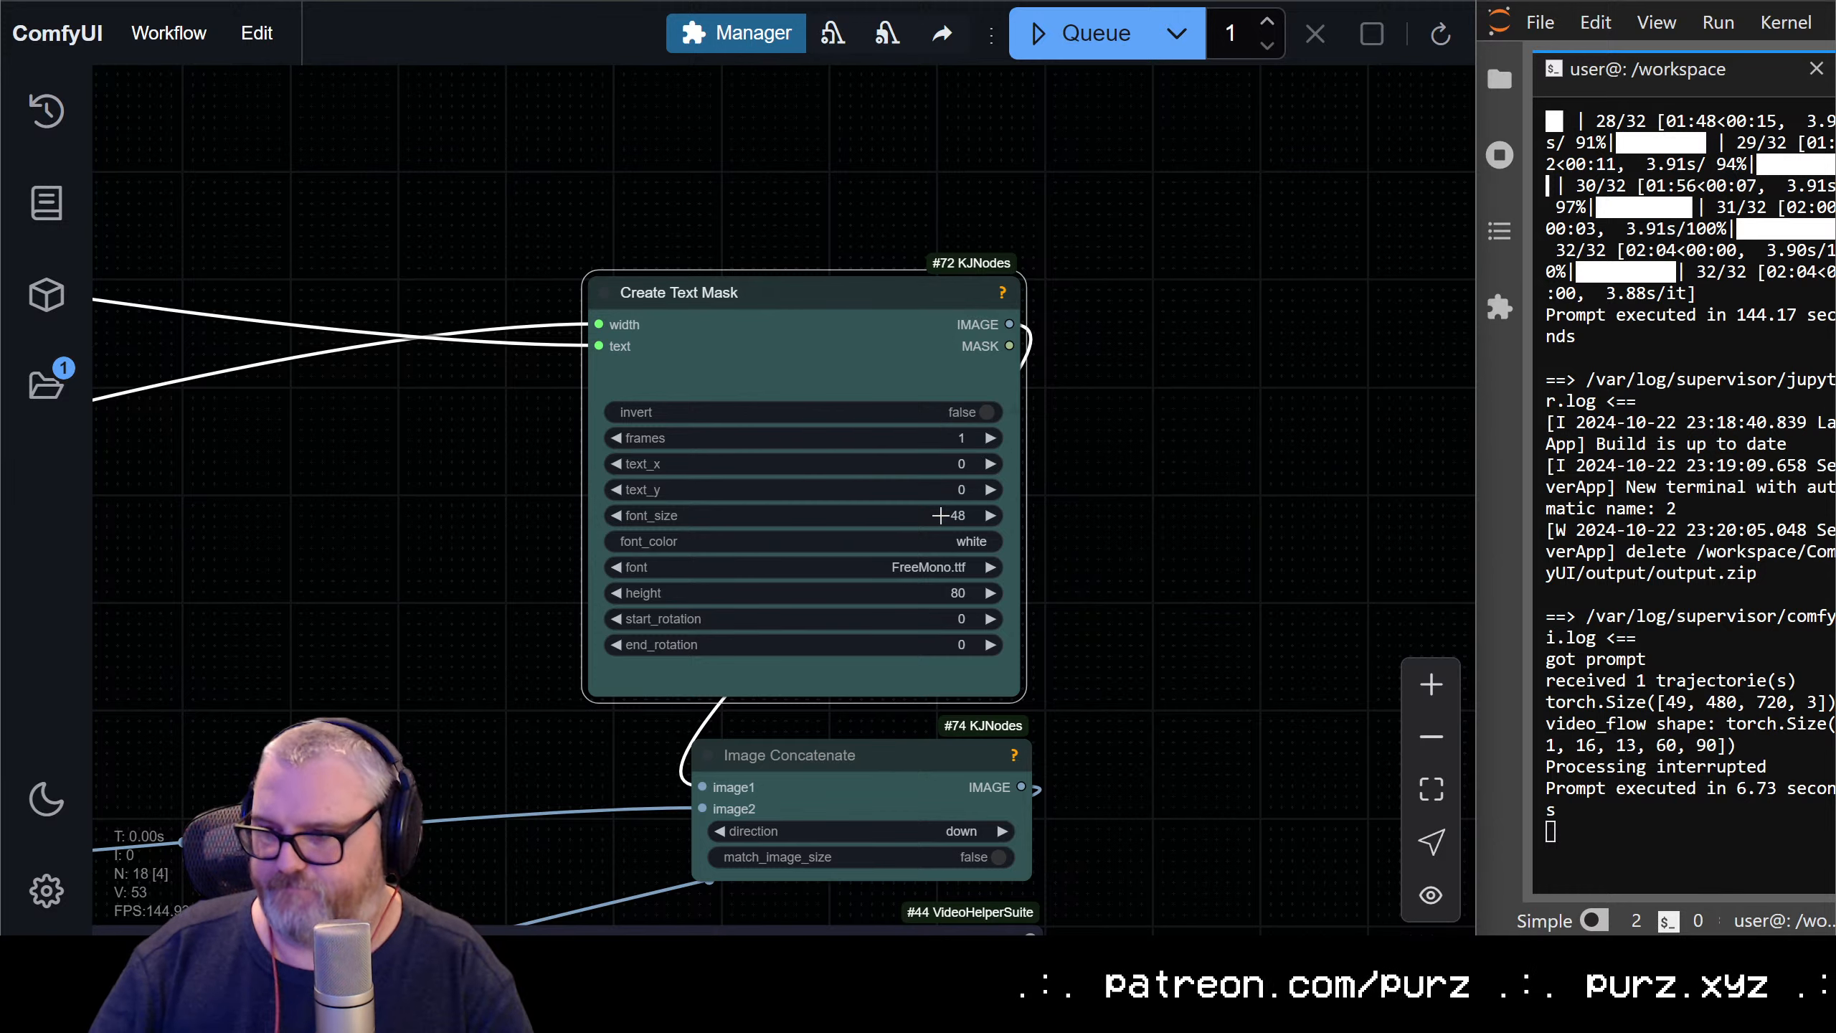
Queue the samurai generation and inspect the caption text on the previous swedish chef video
key("ctrl+Return")
left_click_drag(1116, 566, 1138, 159)
scroll(1098, 289, "down", 6)
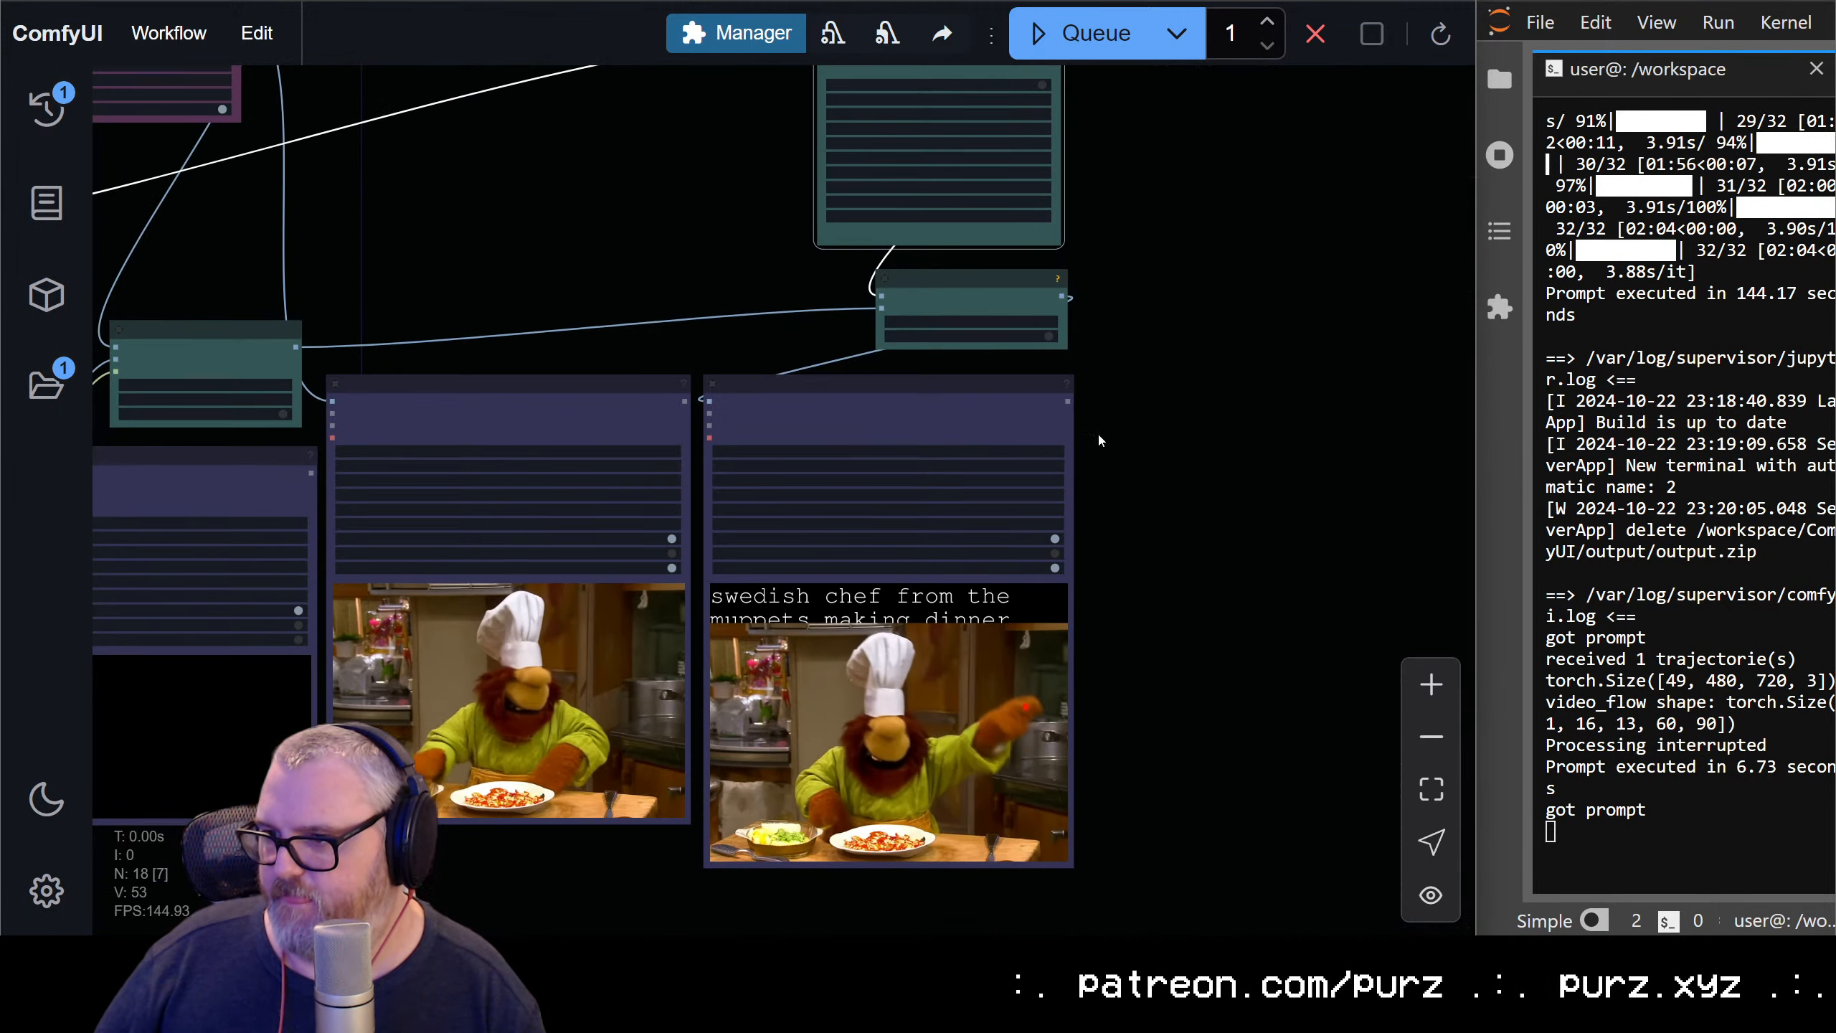
left_click_drag(1181, 545, 1319, 282)
scroll(1259, 434, "up", 7)
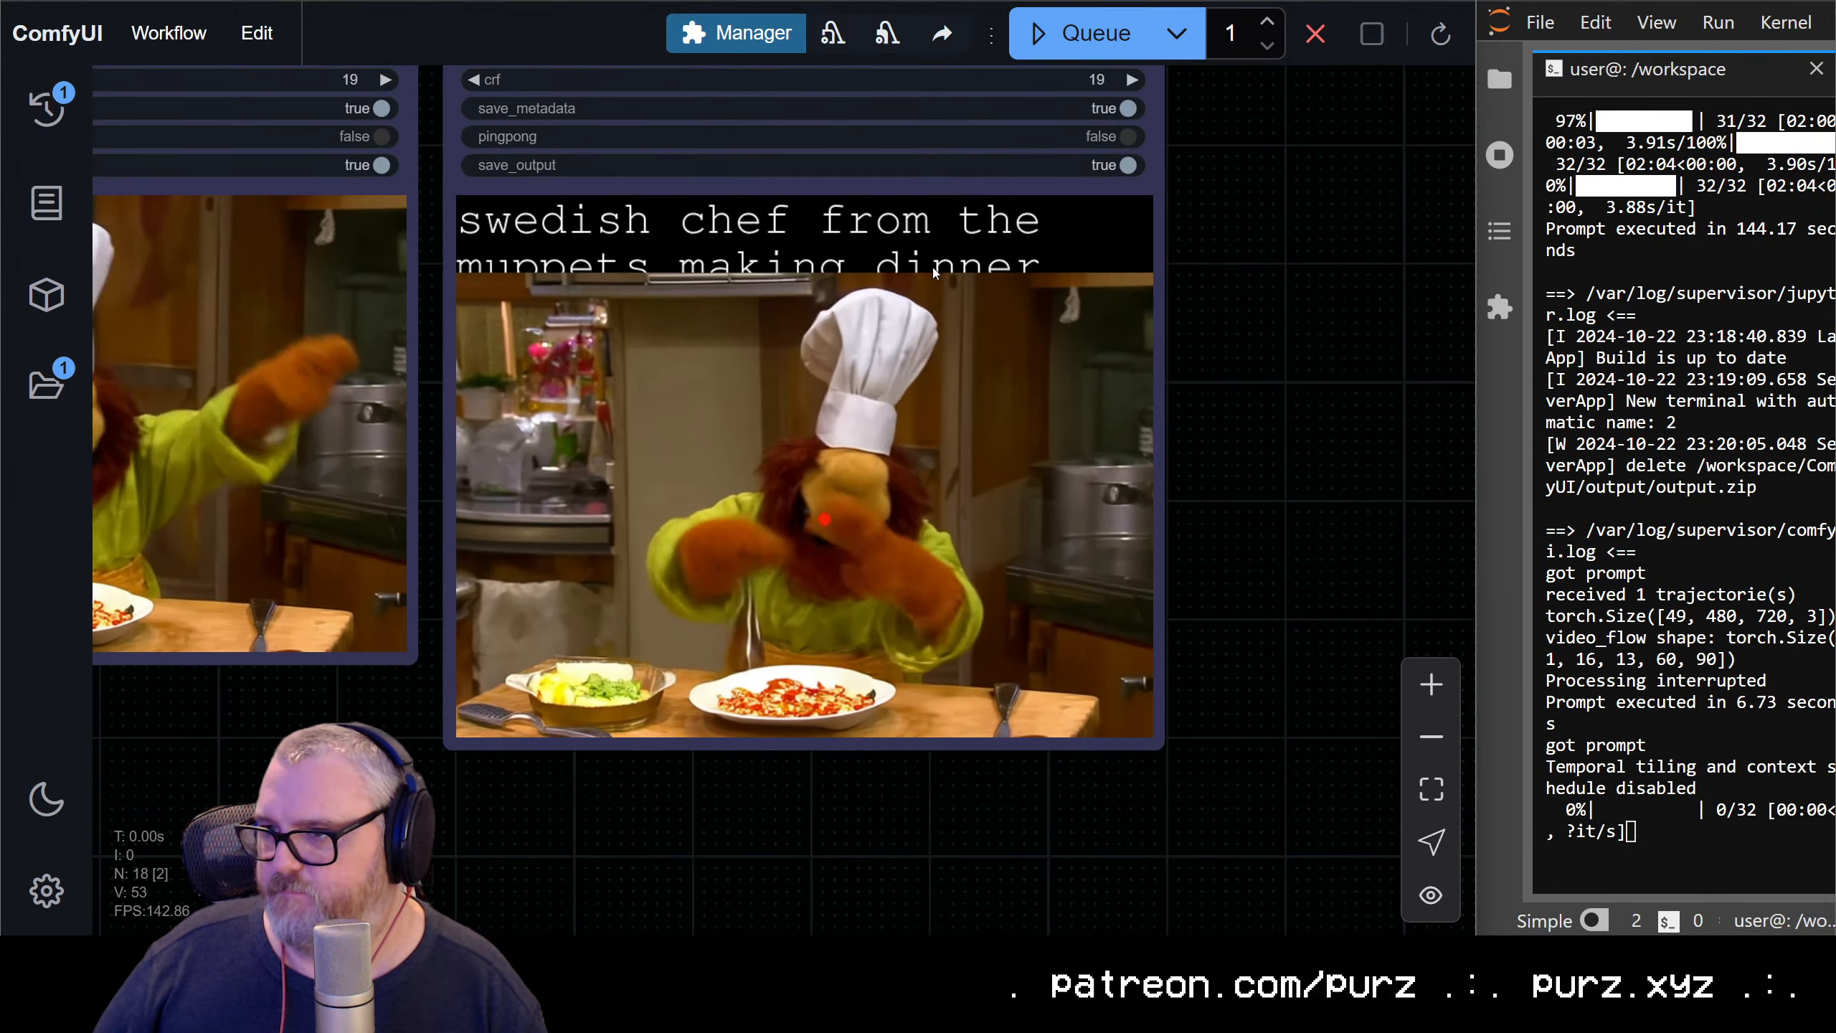
scroll(931, 277, "down", 2)
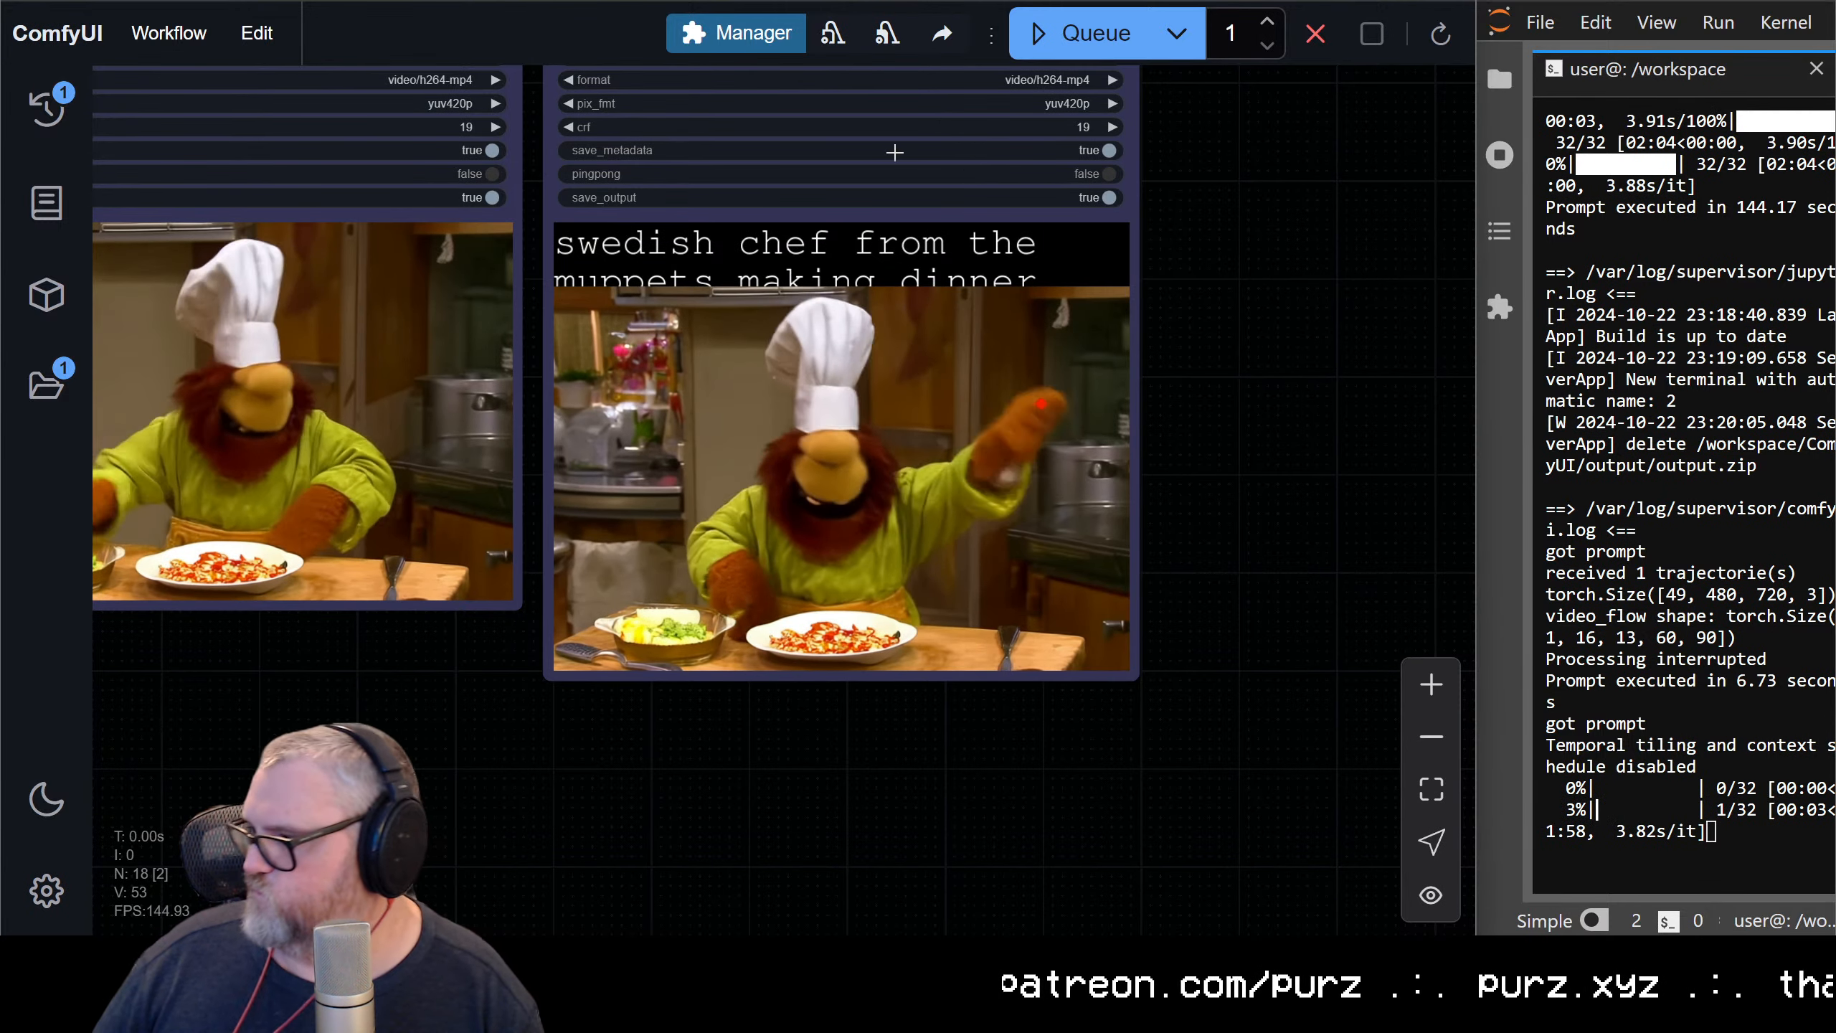
Examine the overall node graph and the captioned swedish chef preview with its red tracking dot while the generation runs
scroll(958, 210, "down", 6)
left_click_drag(515, 456, 1054, 799)
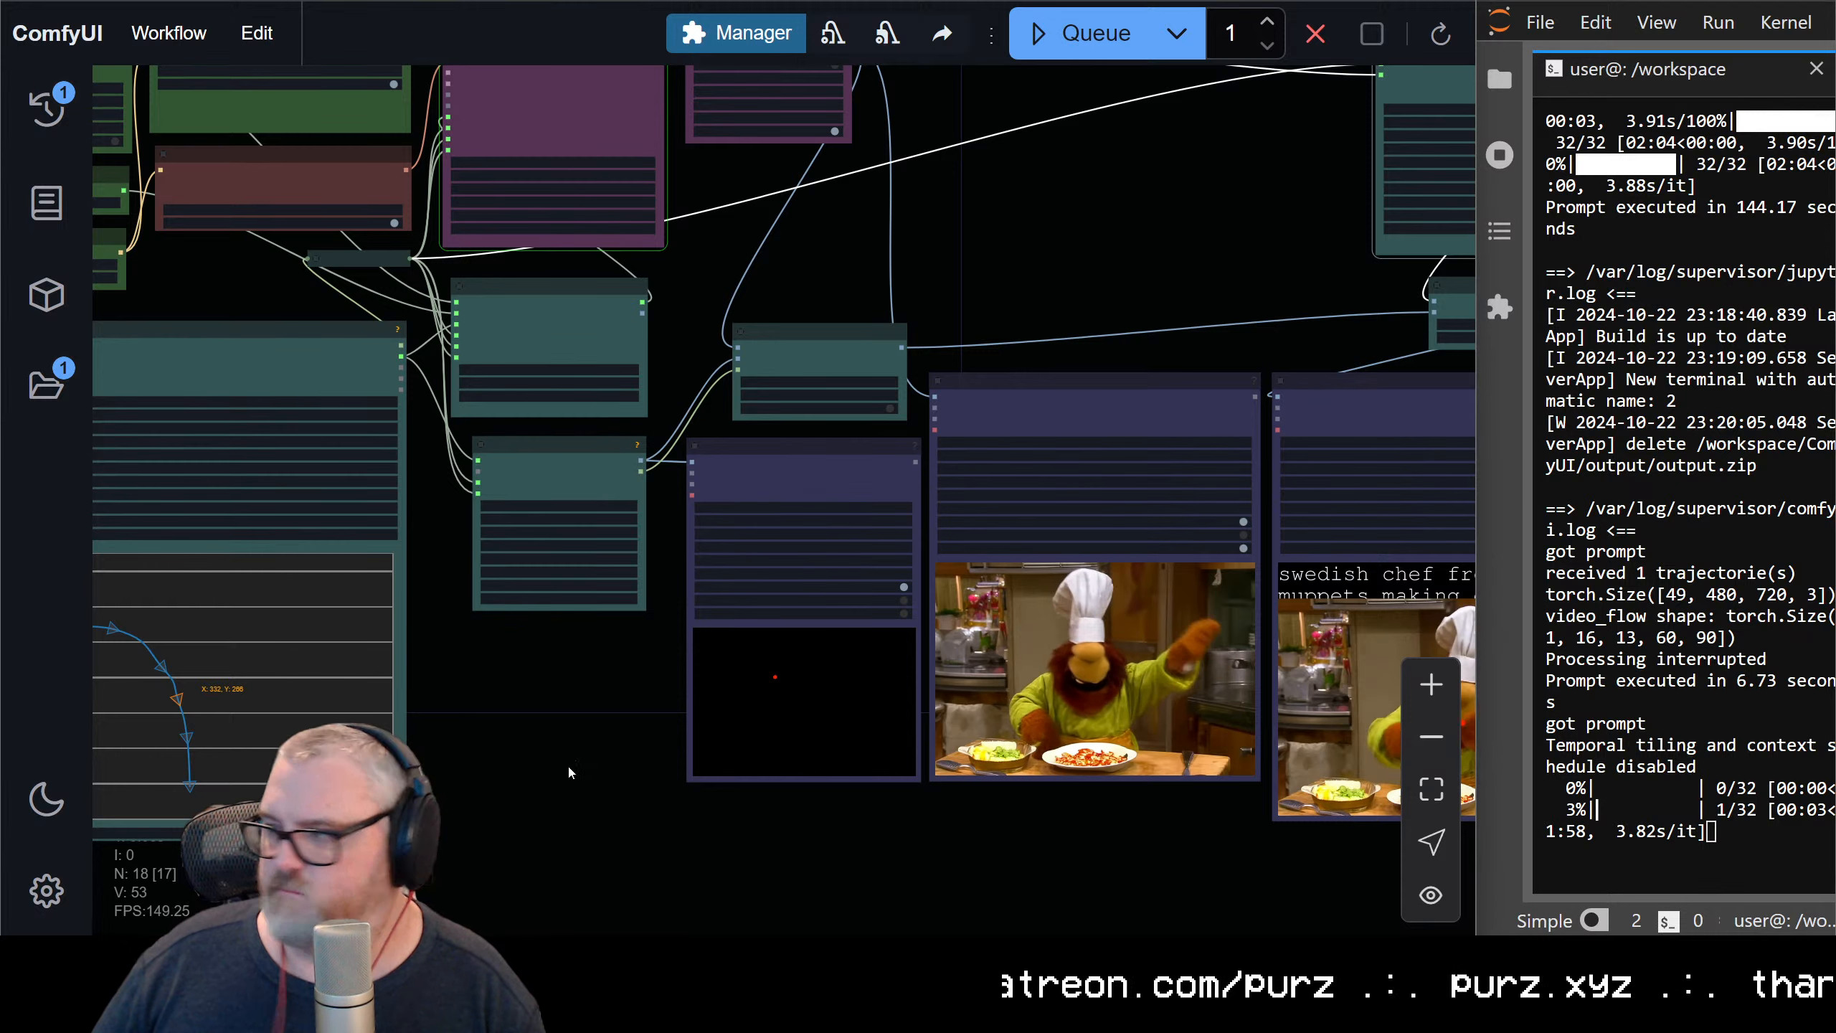
left_click_drag(1023, 226, 837, 374)
scroll(1122, 348, "down", 5)
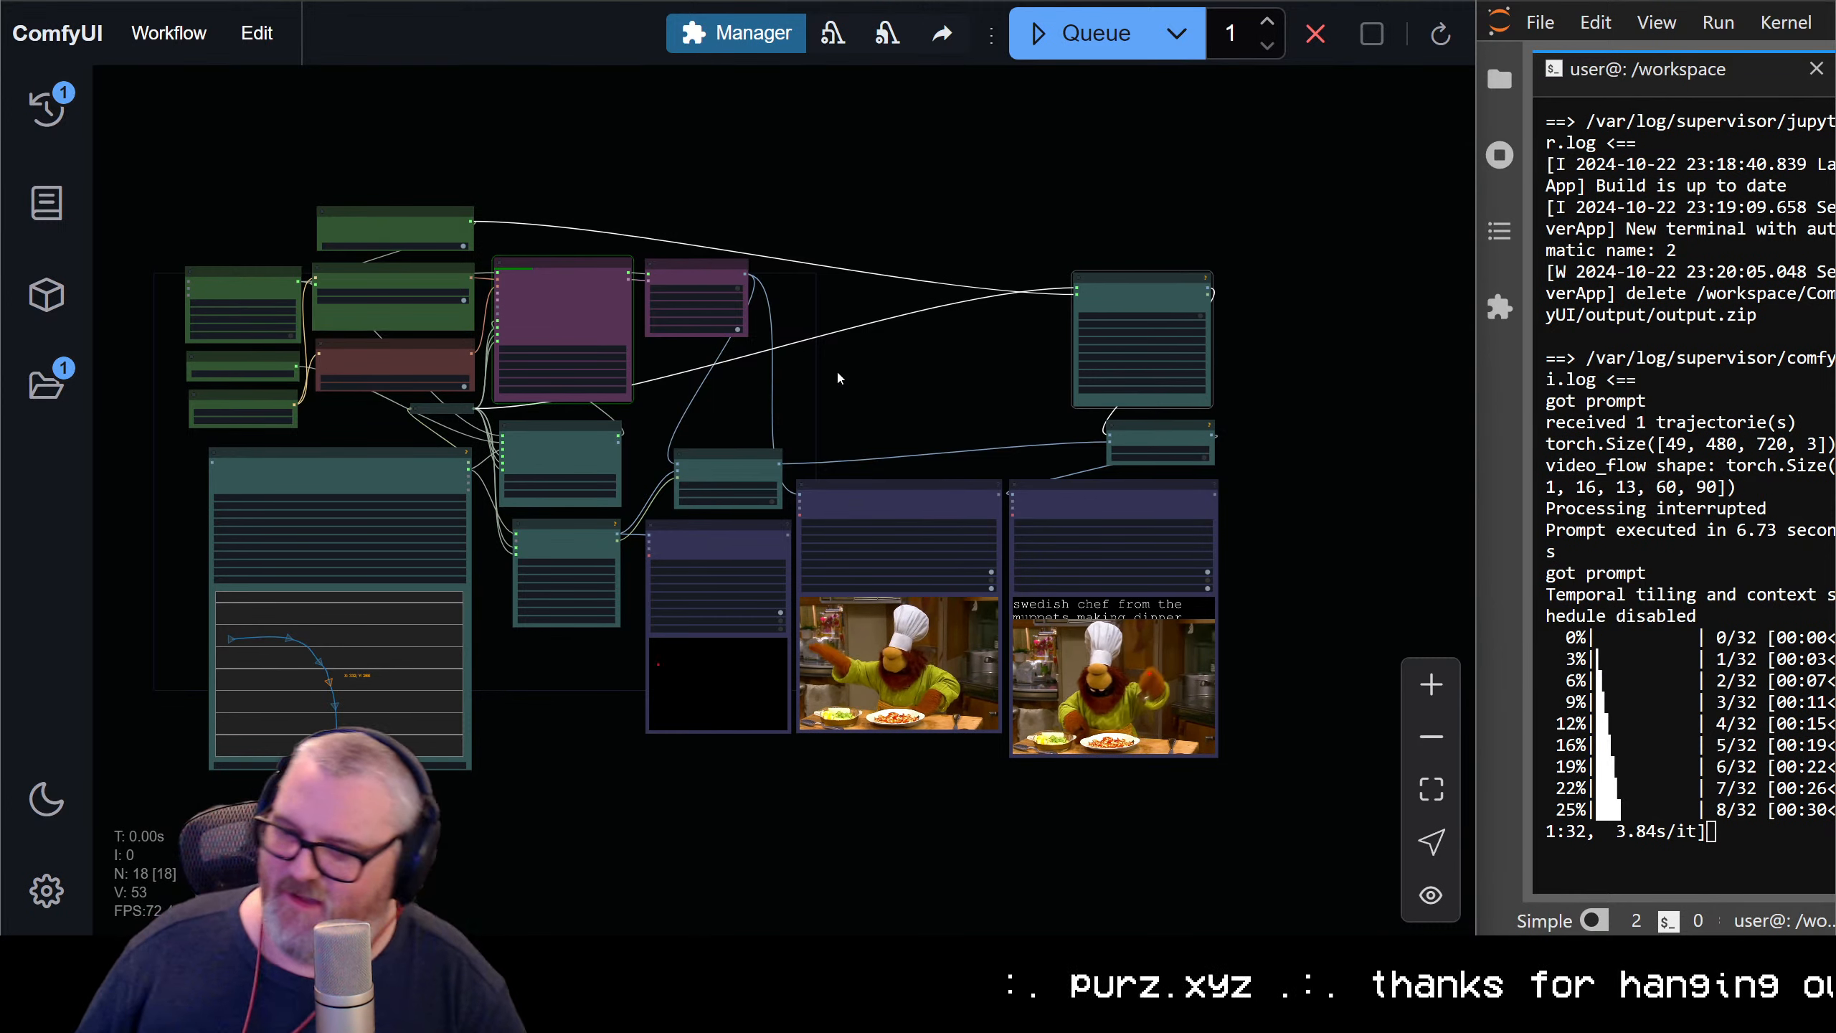
scroll(912, 732, "up", 10)
scroll(890, 734, "up", 3)
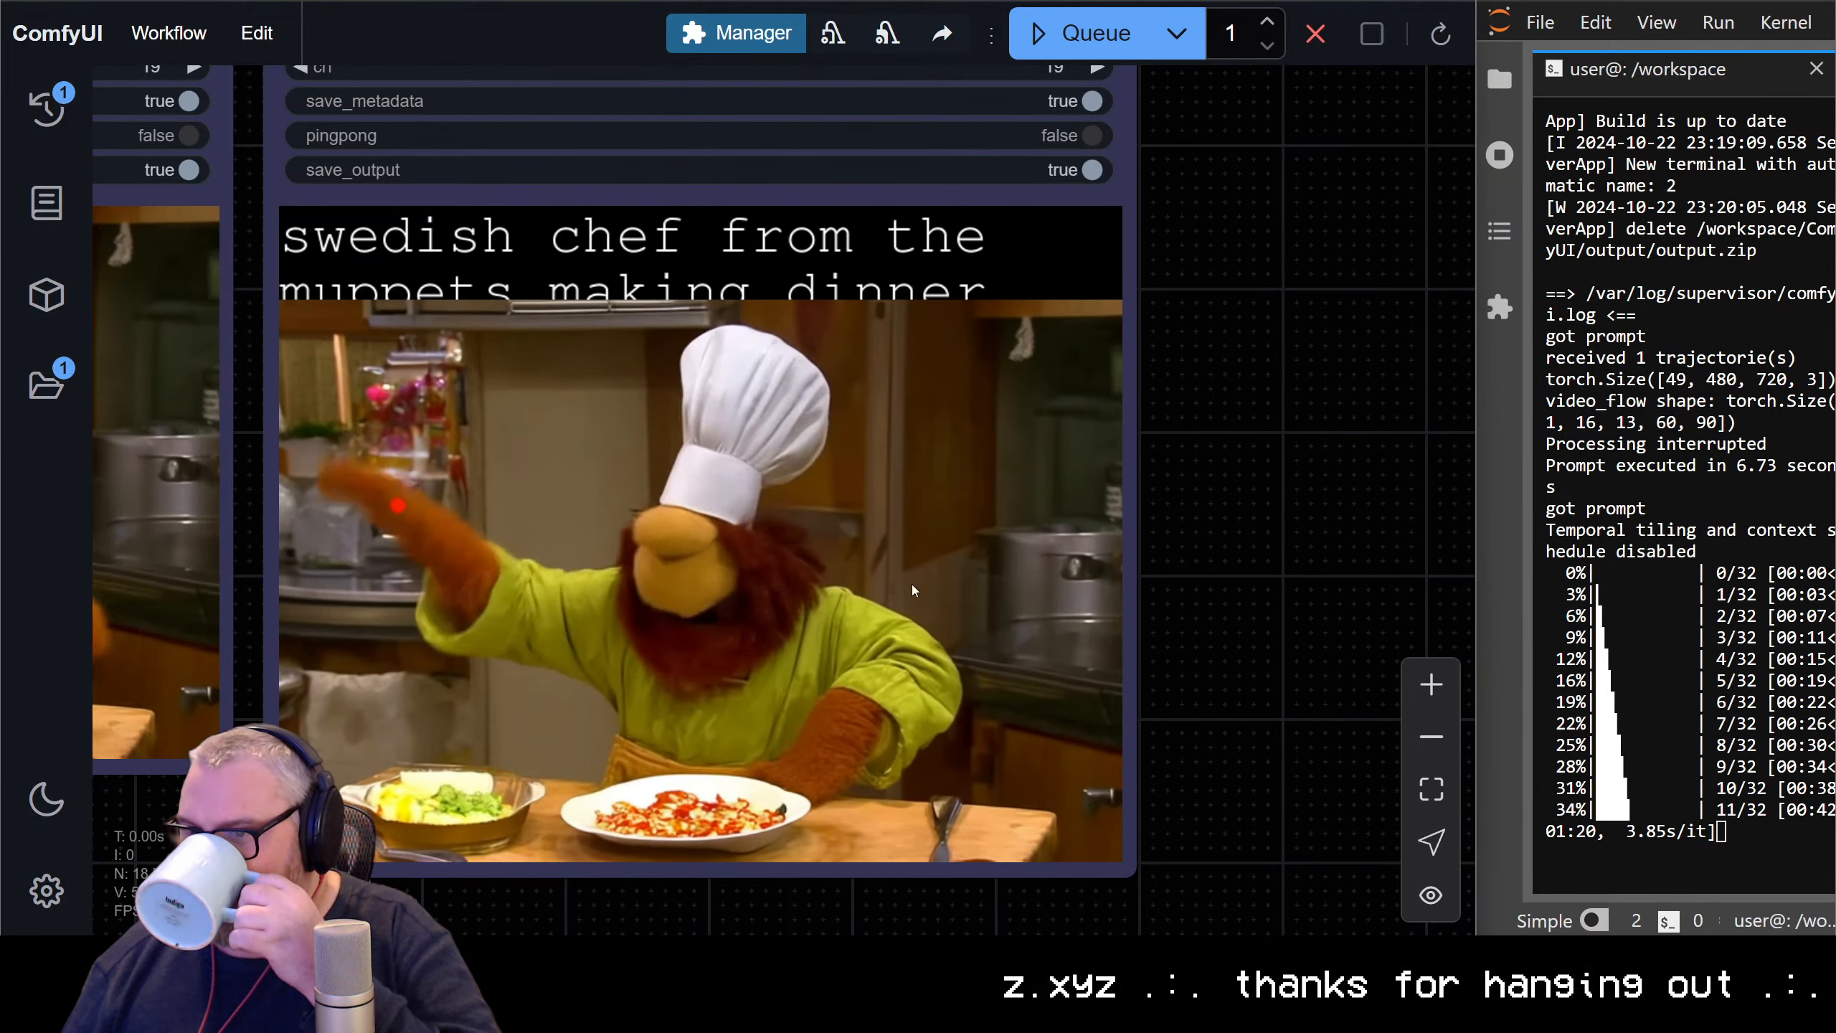
scroll(789, 627, "down", 5)
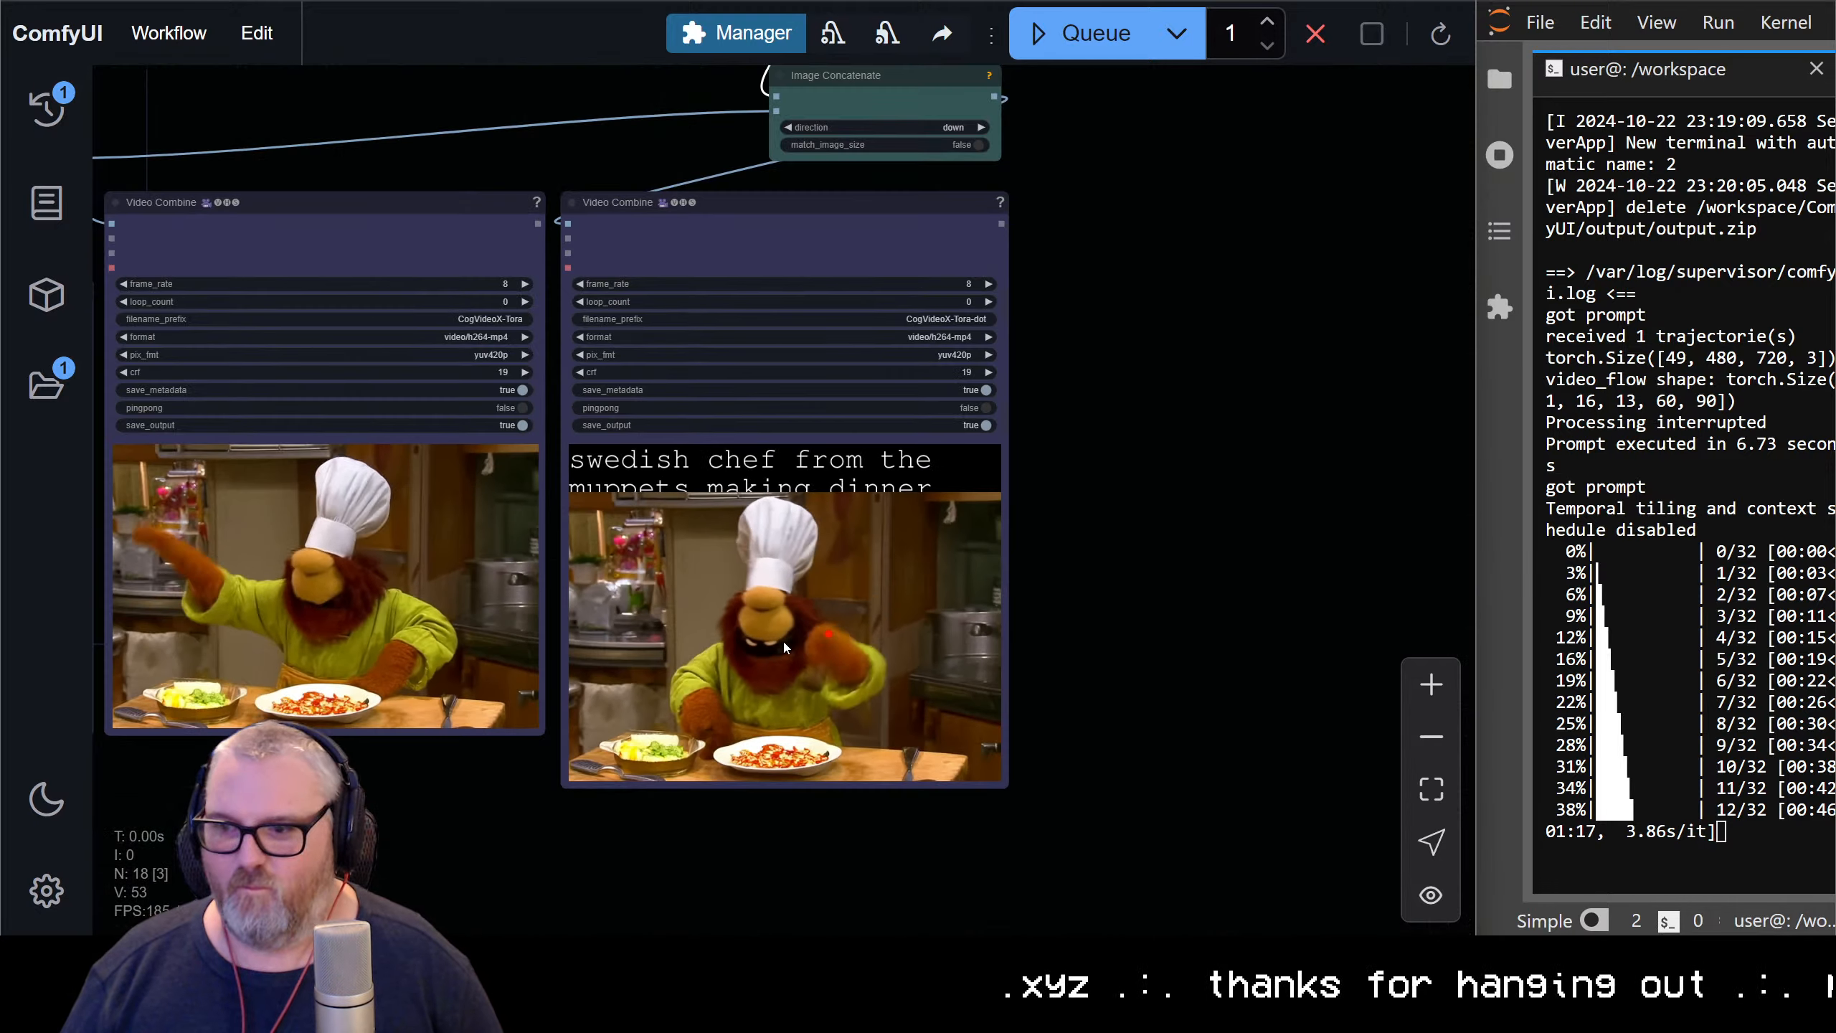
scroll(895, 691, "down", 6)
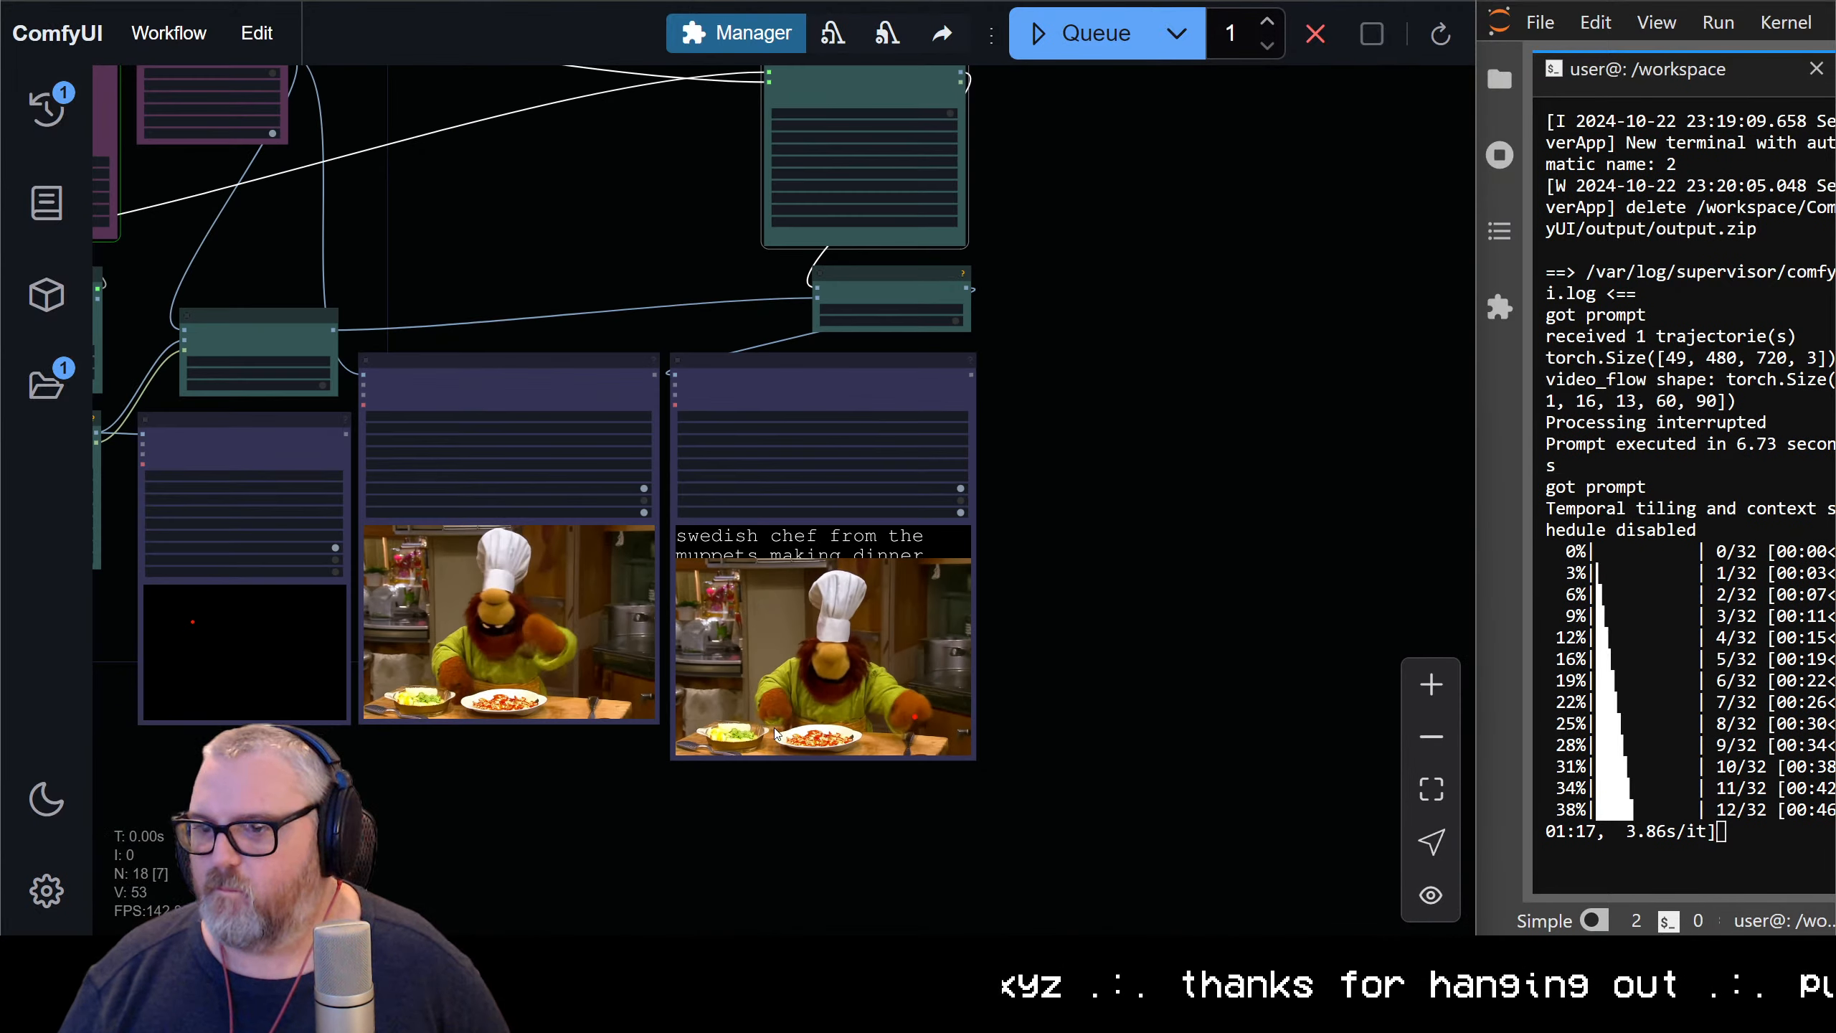
left_click_drag(950, 629, 1370, 565)
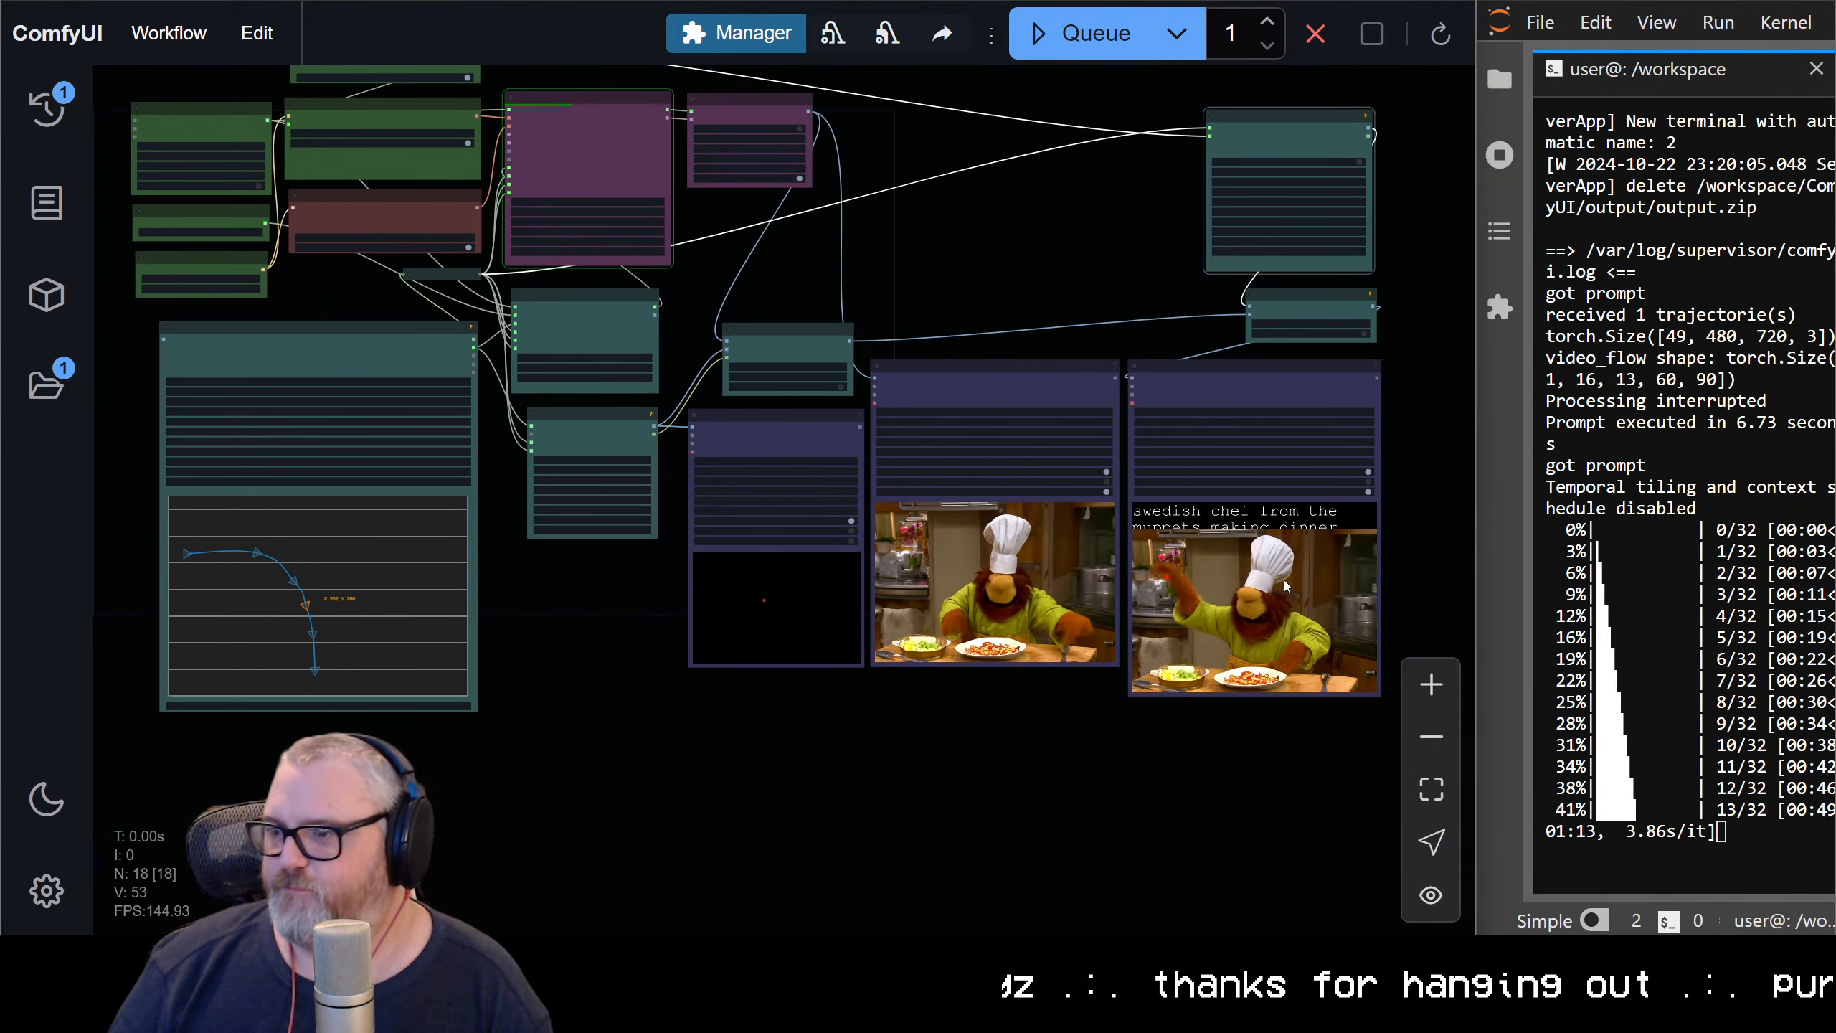
left_click_drag(638, 586, 599, 738)
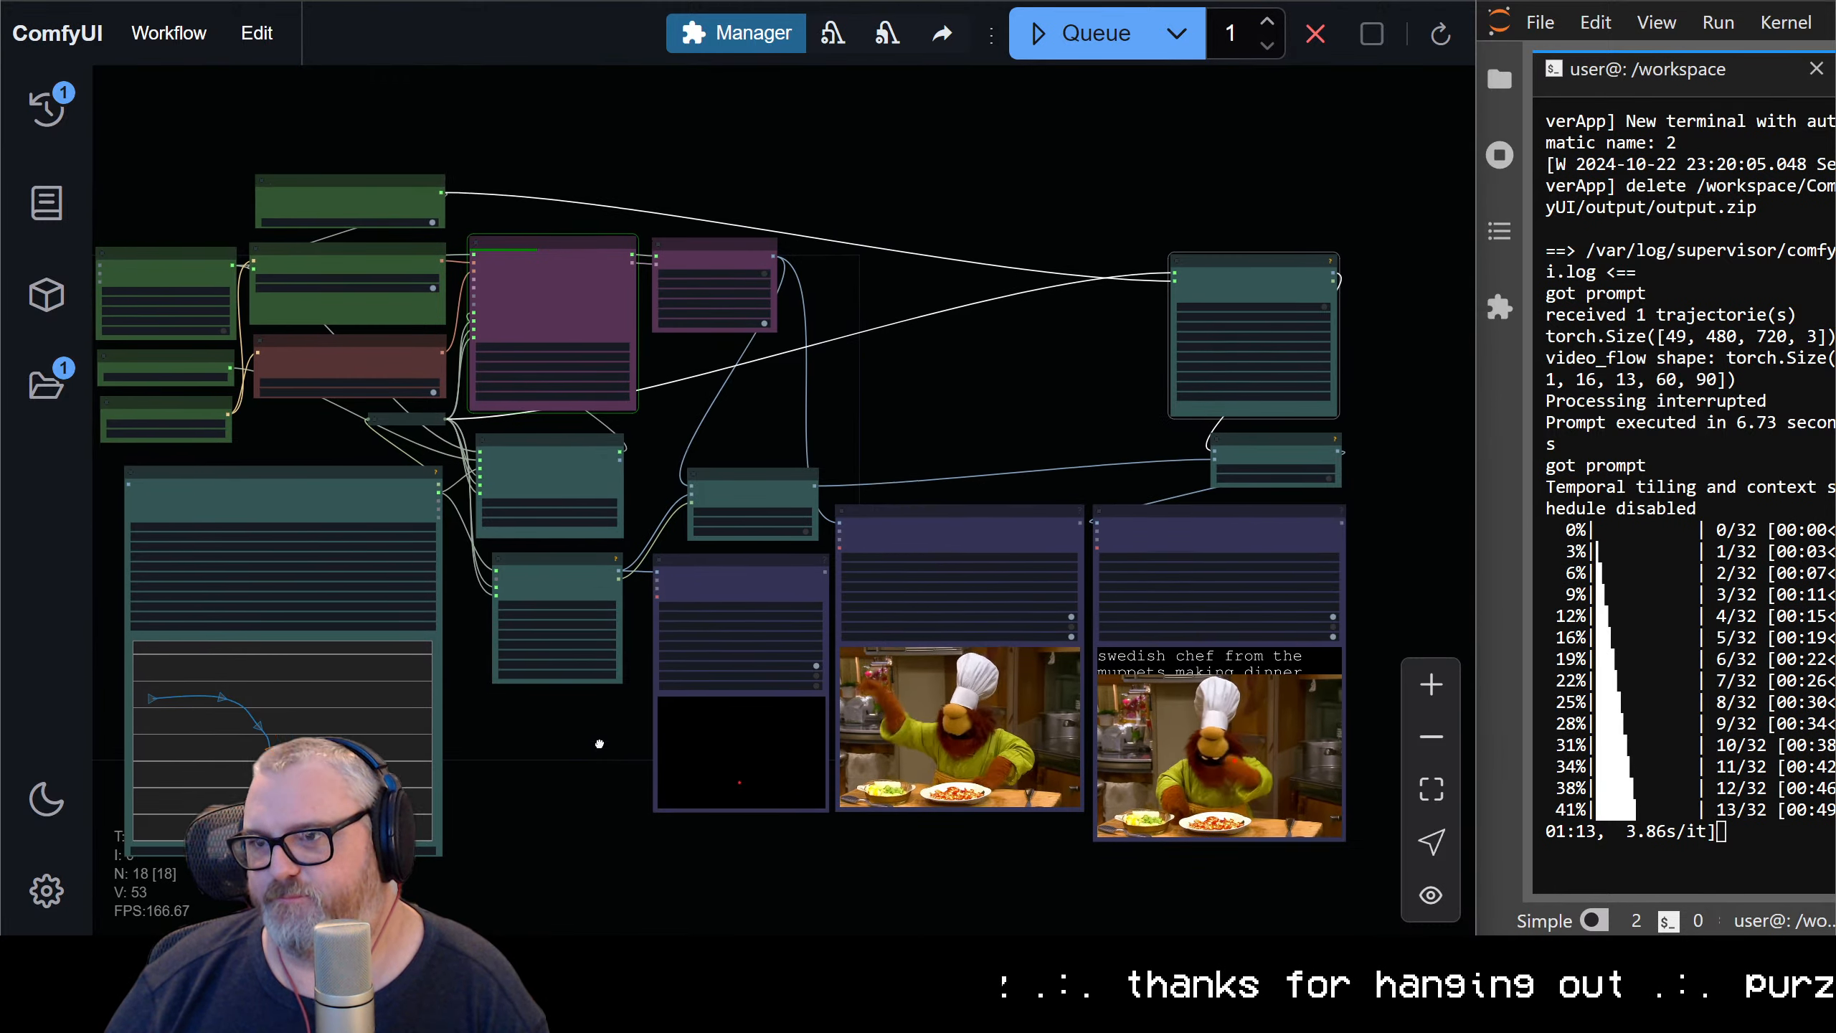
Set the Create Text Mask node's font_size to 24 and queue the workflow again
scroll(752, 503, "up", 5)
left_click_drag(675, 345, 756, 530)
scroll(717, 569, "up", 5)
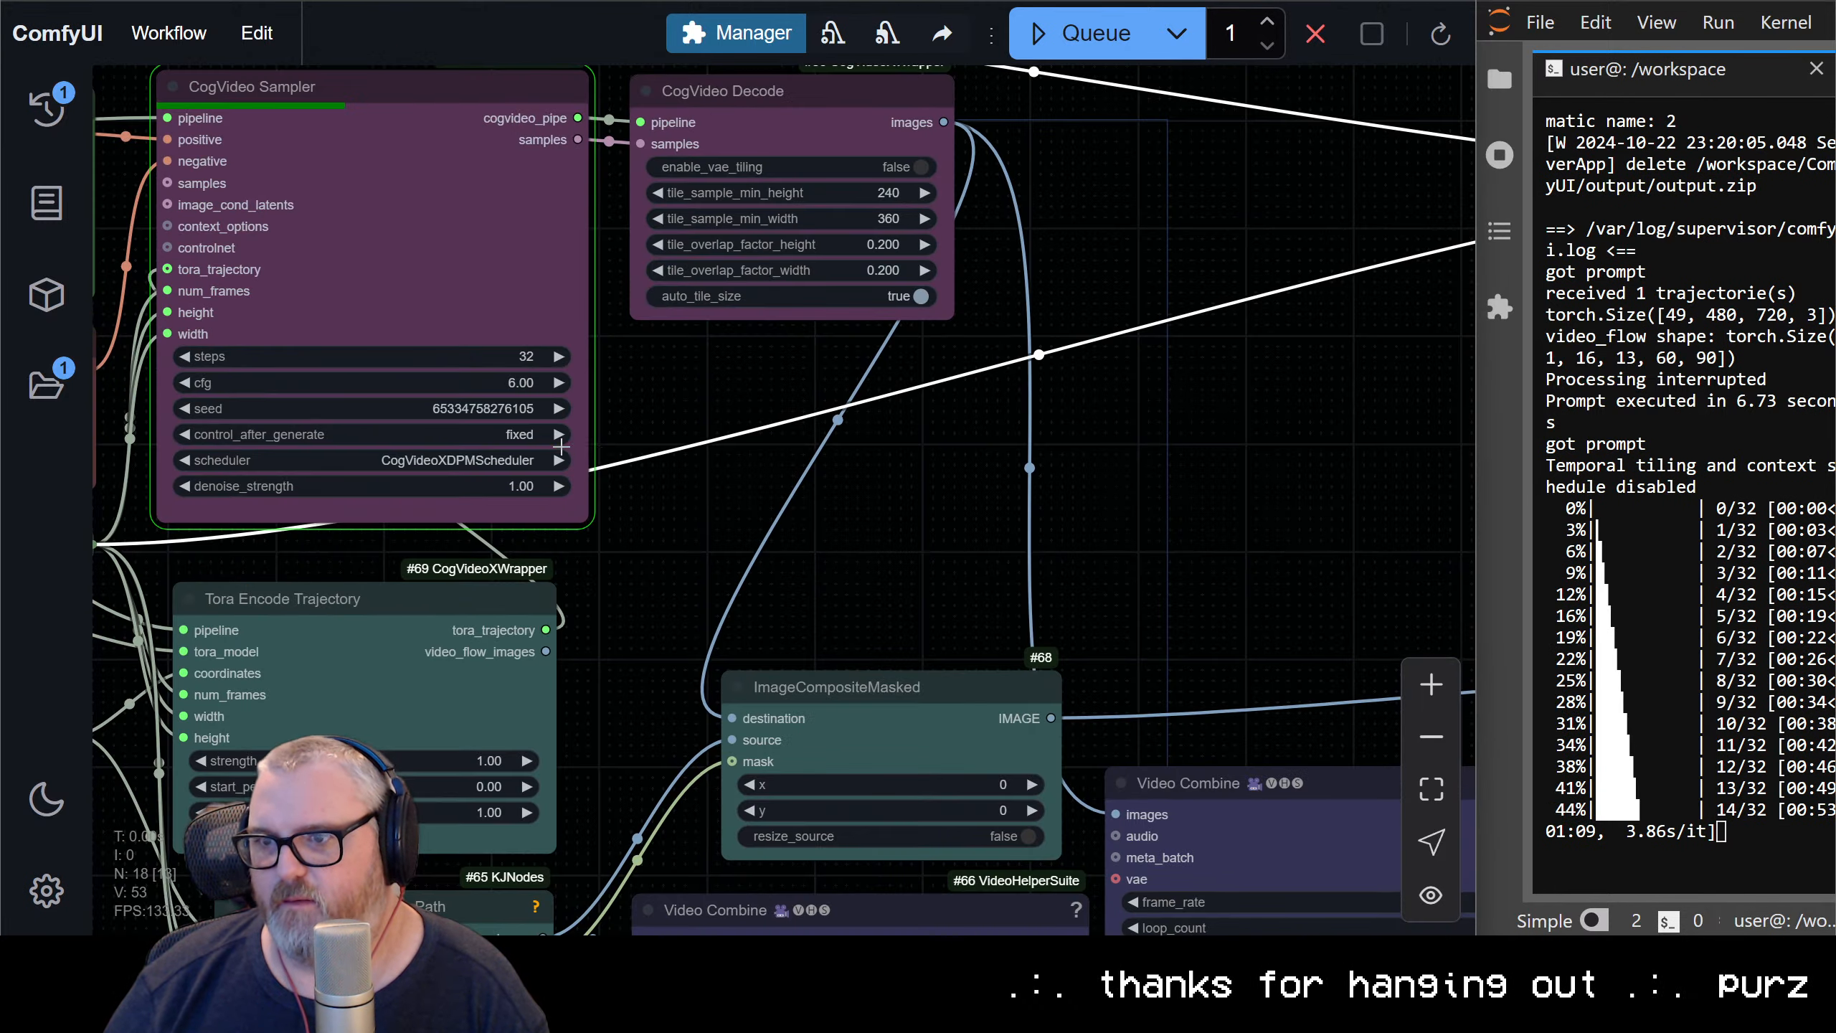
left_click_drag(560, 446, 1160, 641)
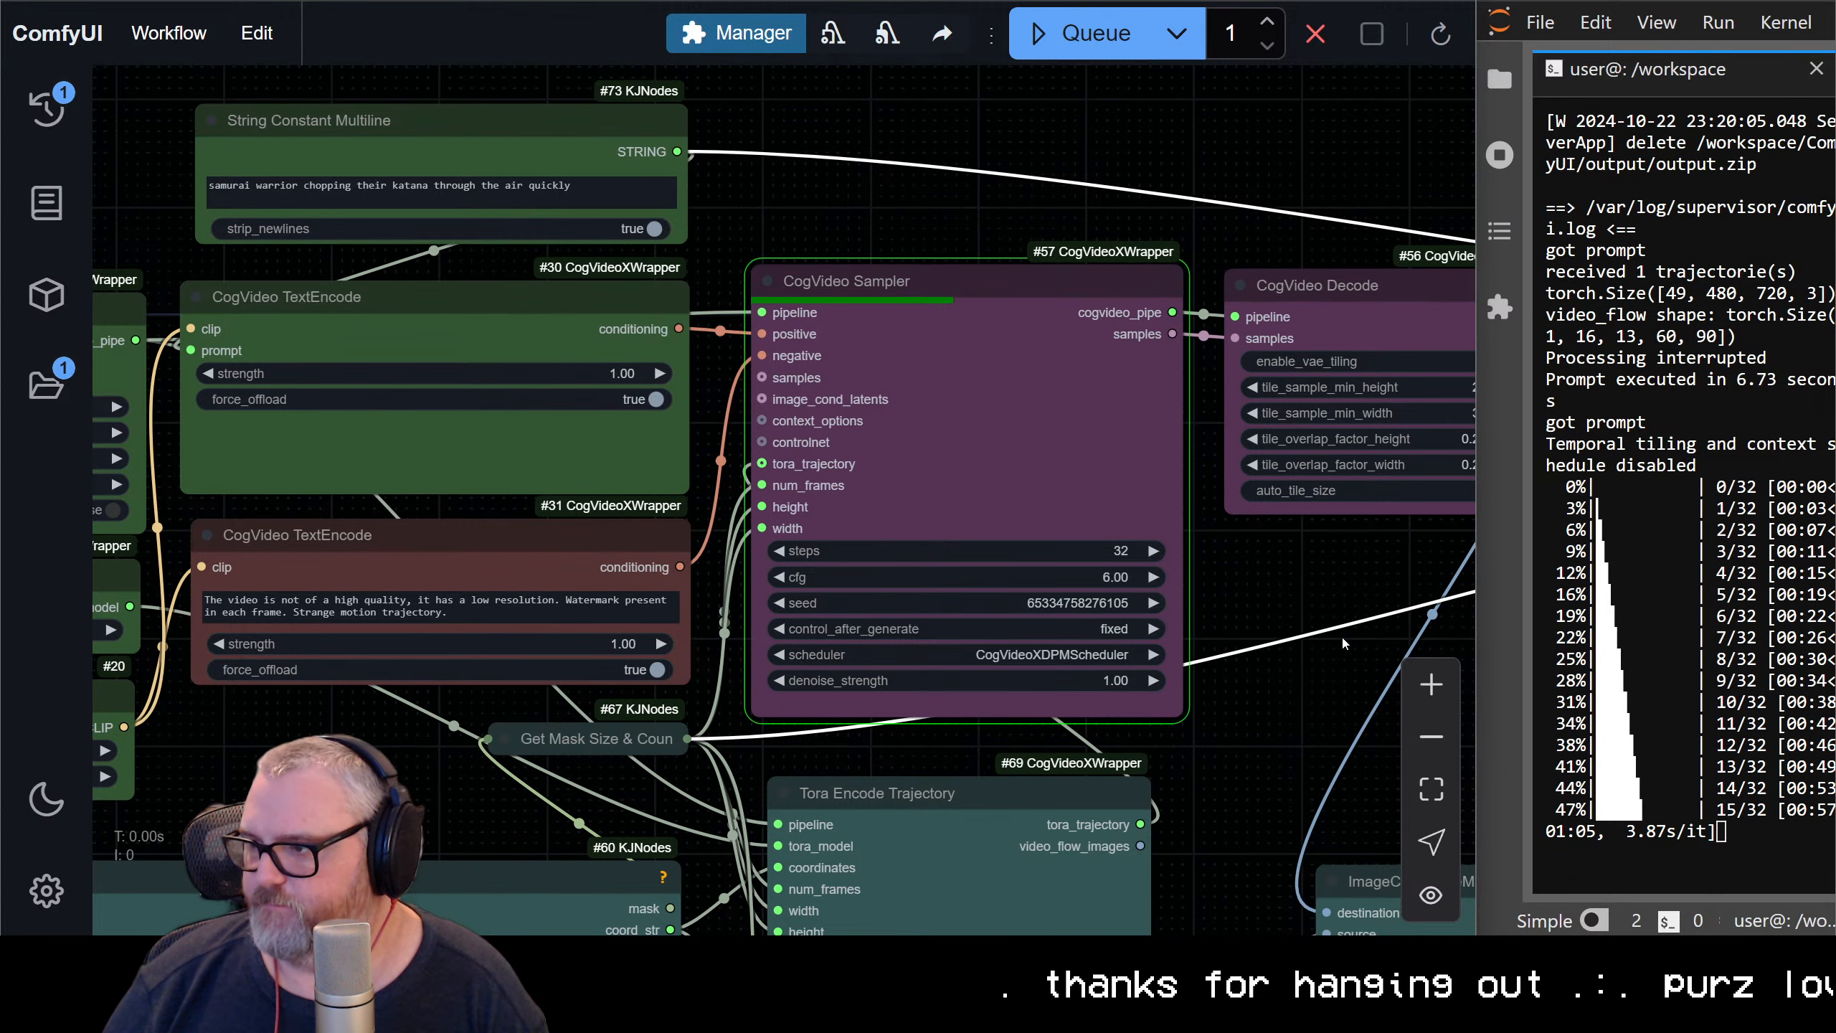
left_click_drag(1341, 634, 0, 689)
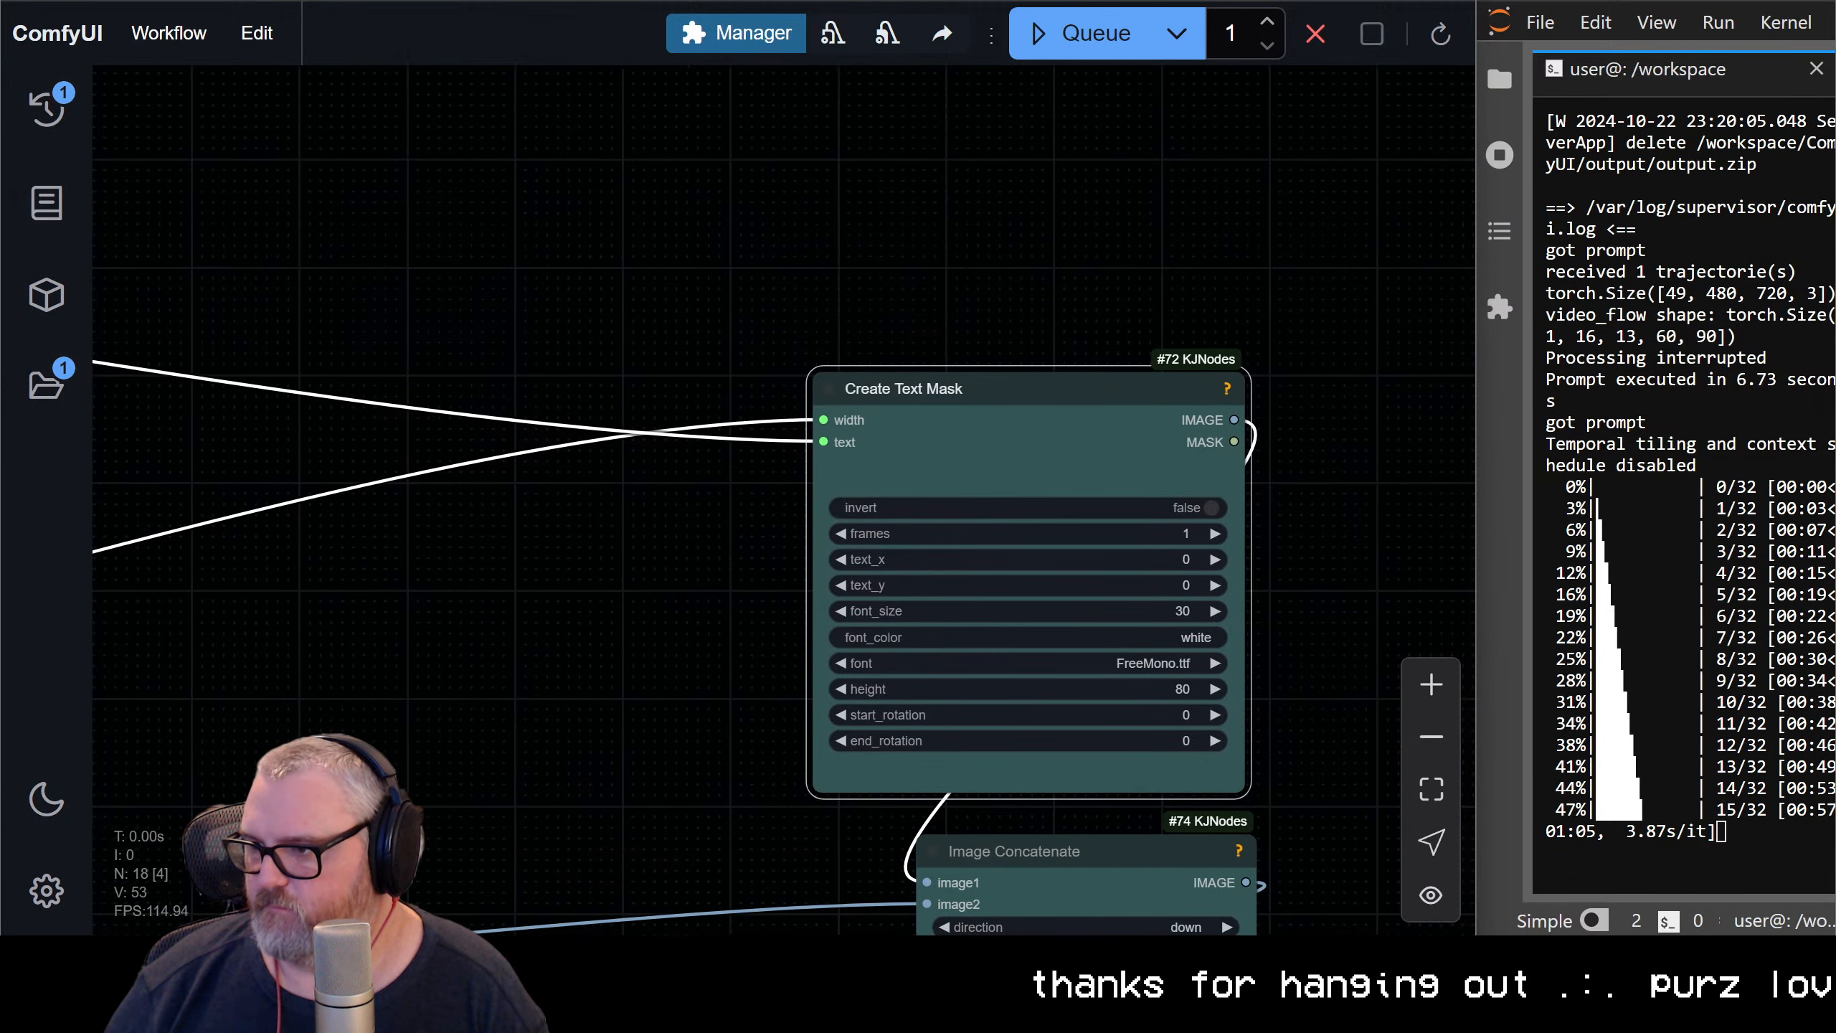
left_click(1029, 612)
type("24")
key("Return")
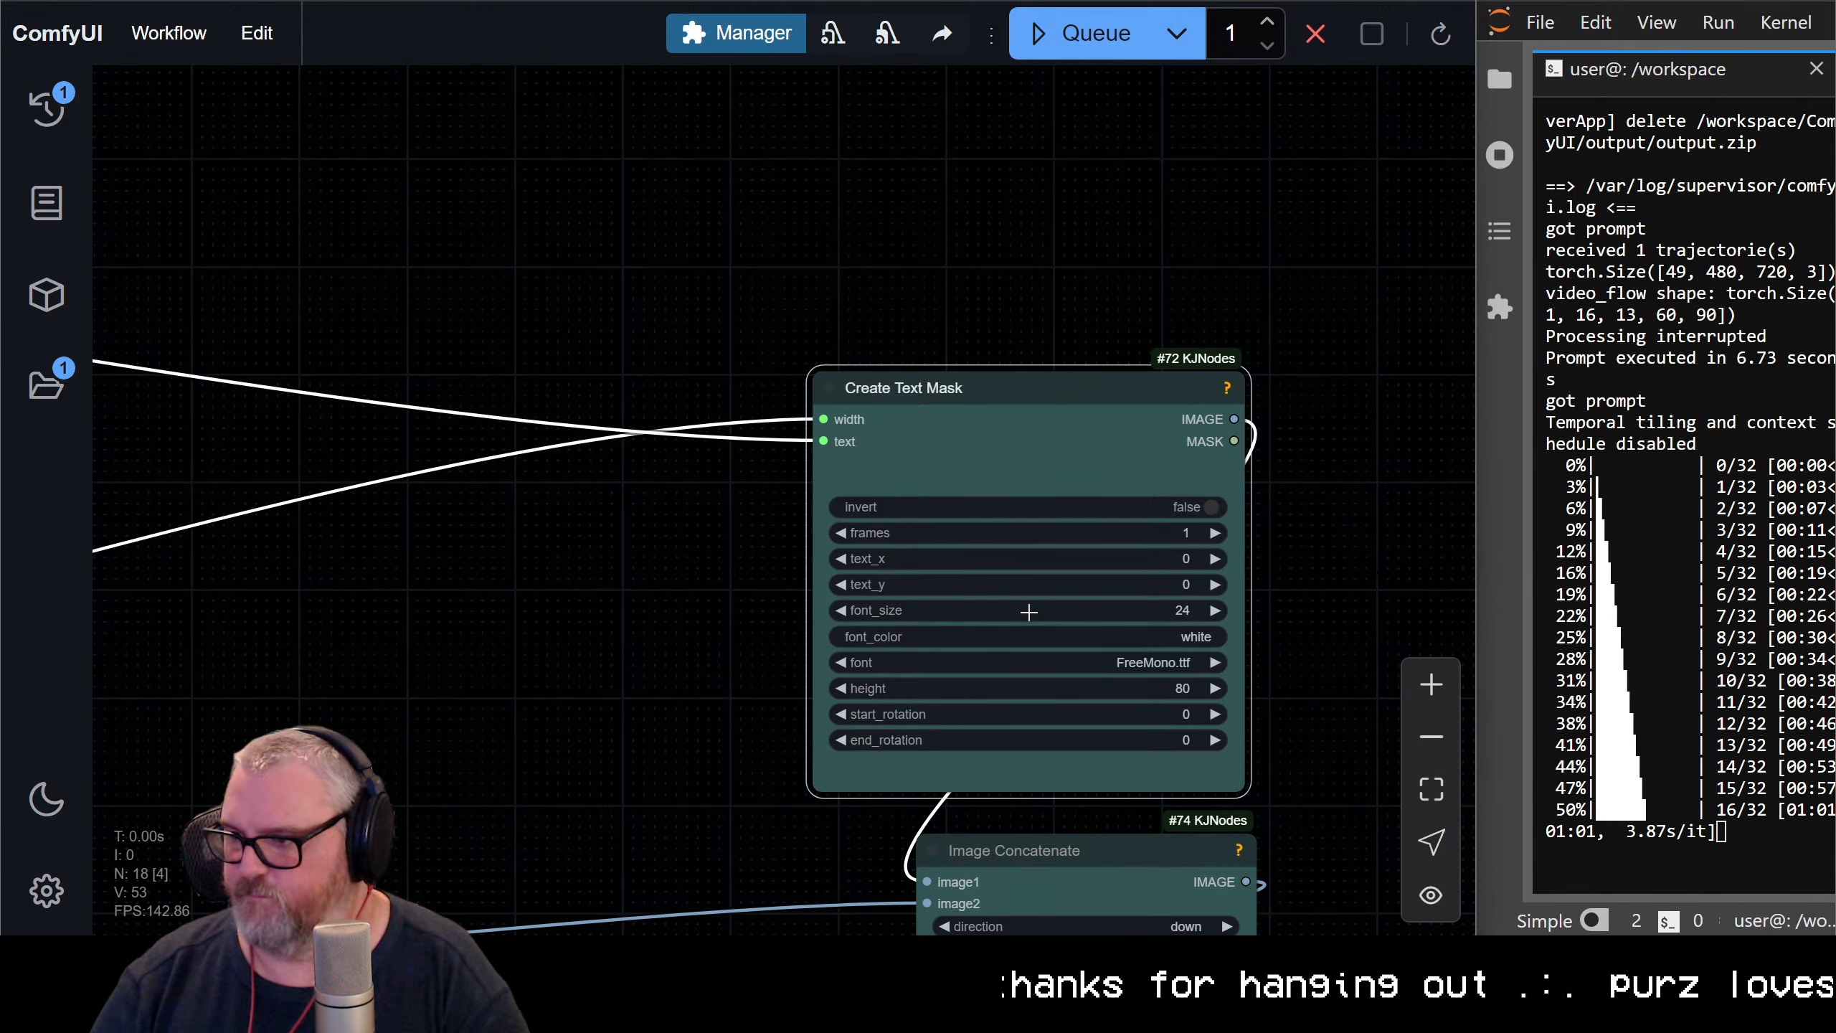
left_click_drag(319, 335, 1314, 220)
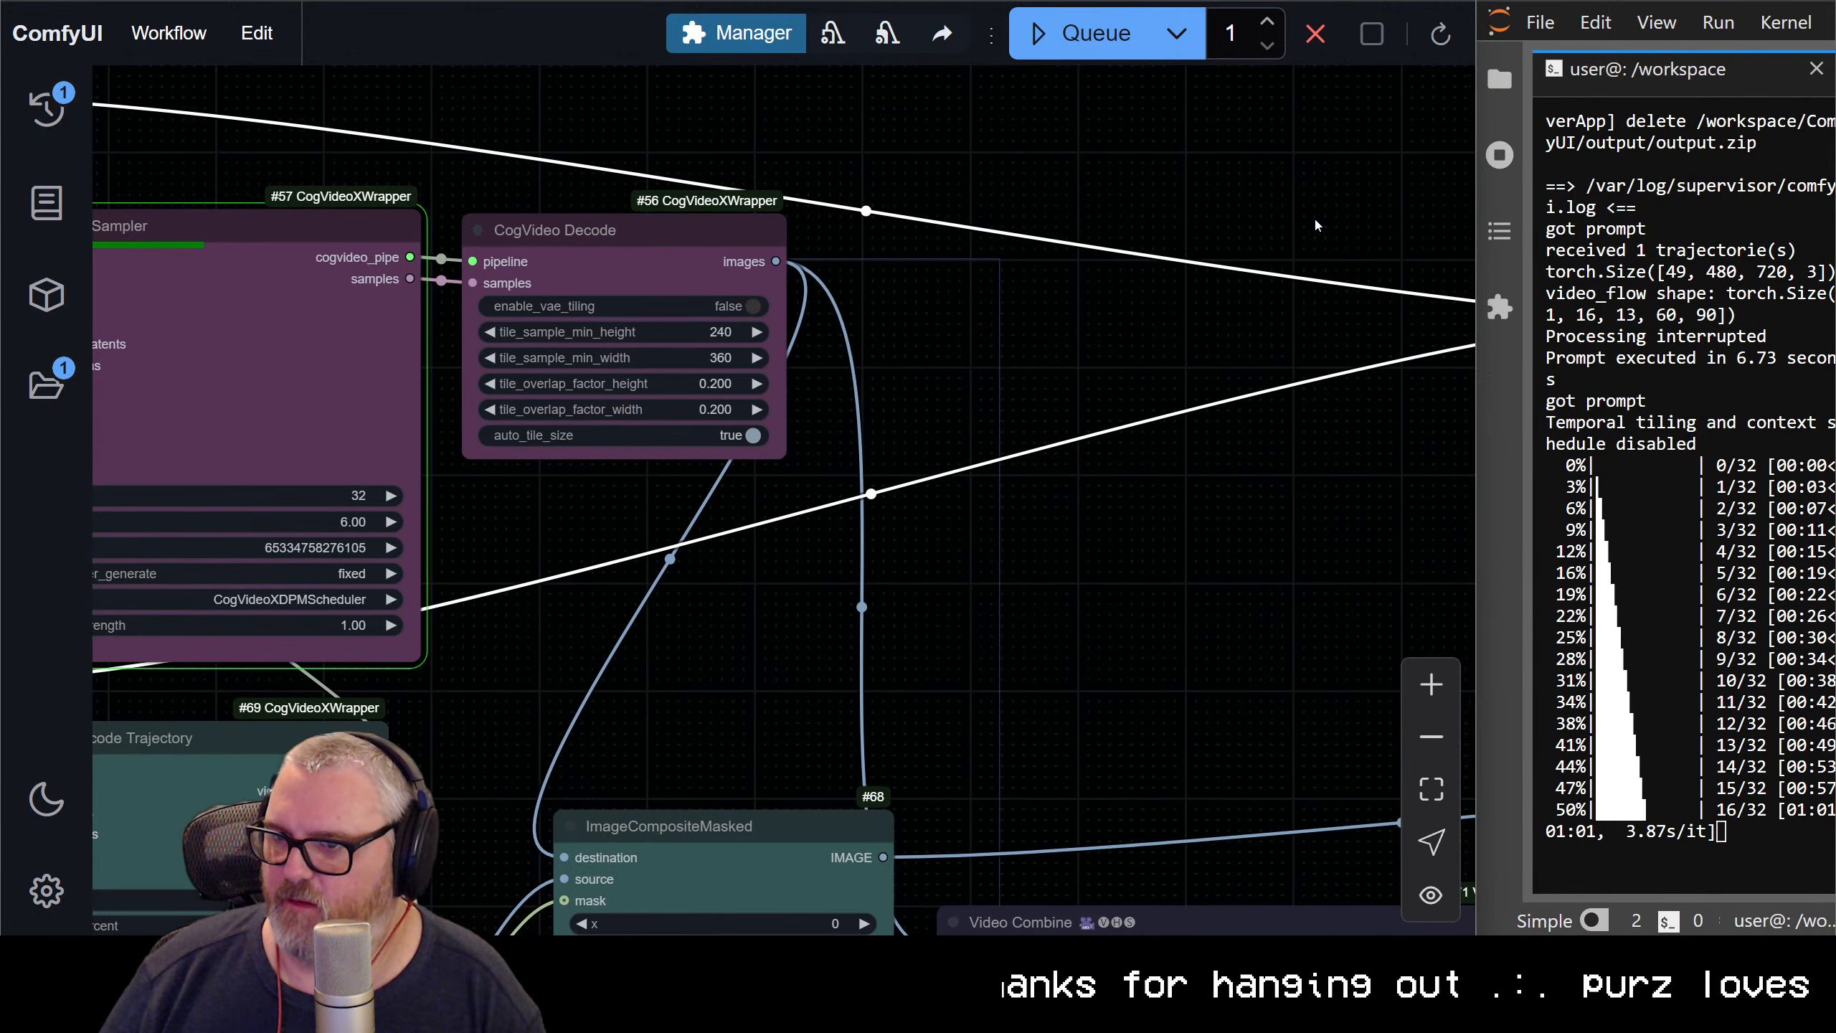
key("ctrl+Return")
Reshape the Spline Editor curve into a wide clockwise loop that starts and ends near the canvas's left edge
scroll(1312, 419, "down", 7)
left_click_drag(1223, 557, 1151, 362)
scroll(325, 135, "down", 5)
scroll(1151, 362, "up", 1)
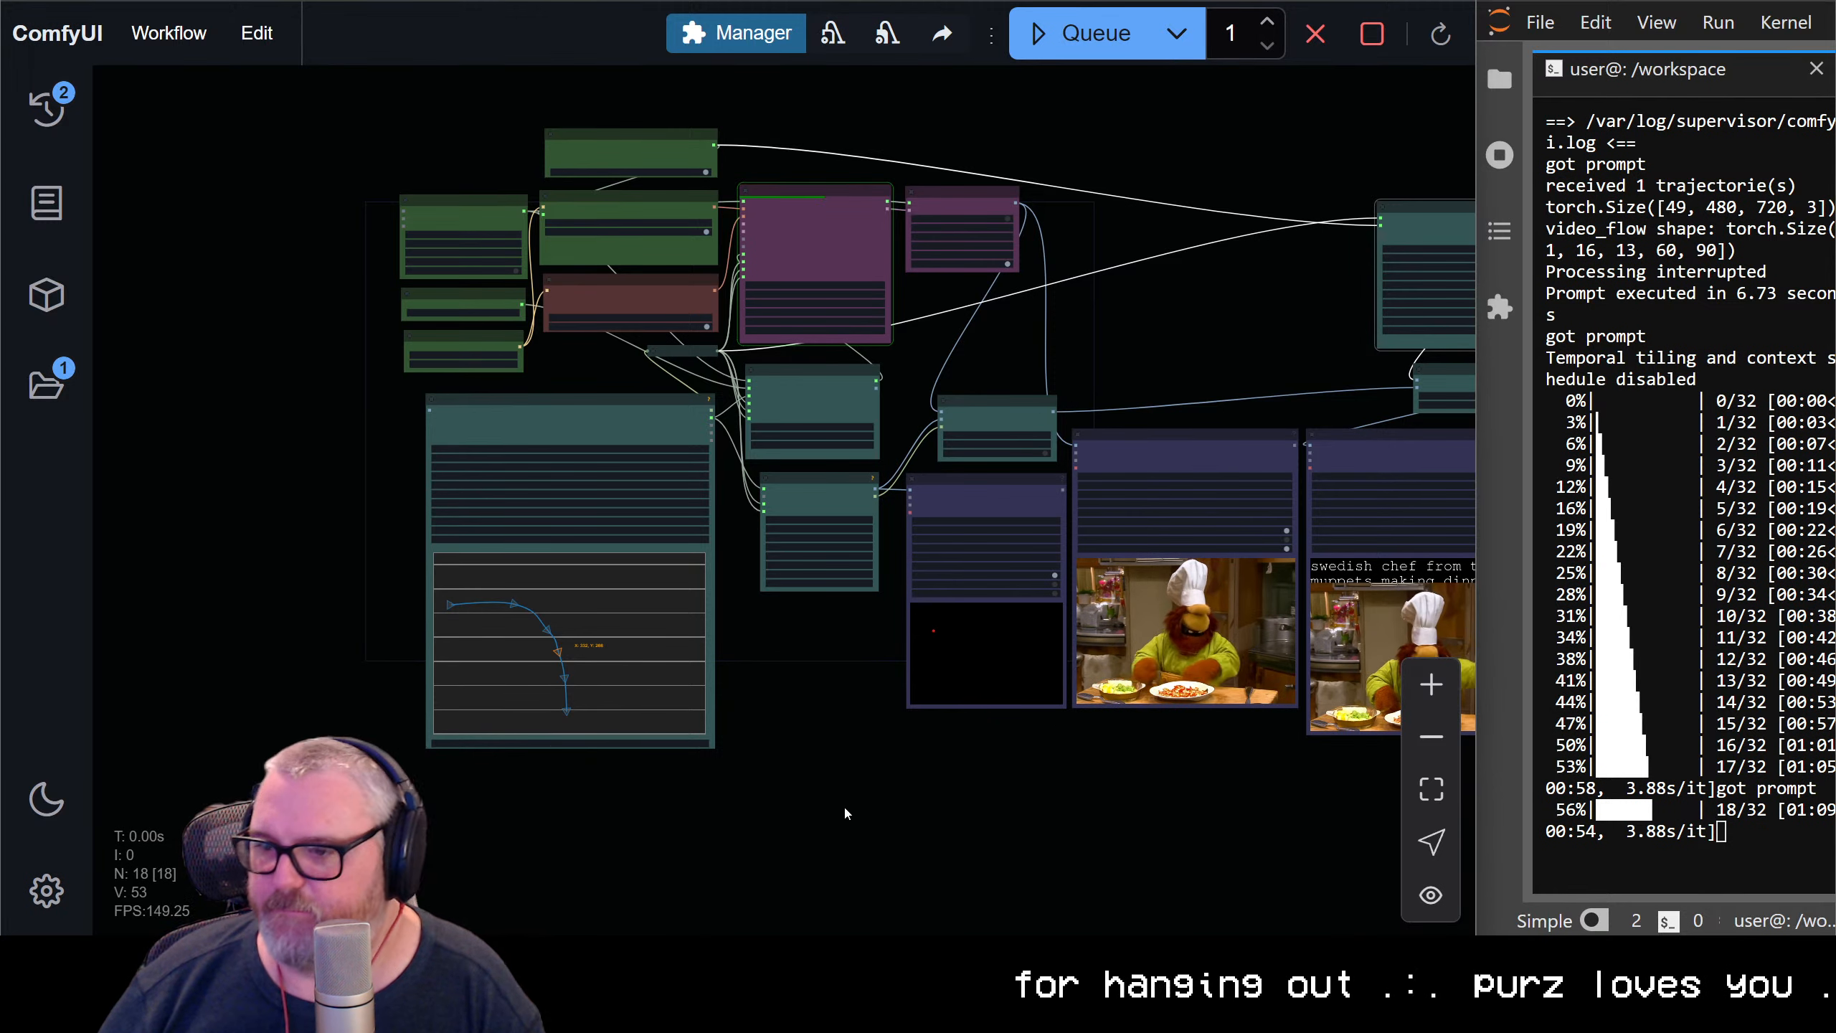
left_click_drag(415, 705, 384, 703)
scroll(463, 684, "up", 2)
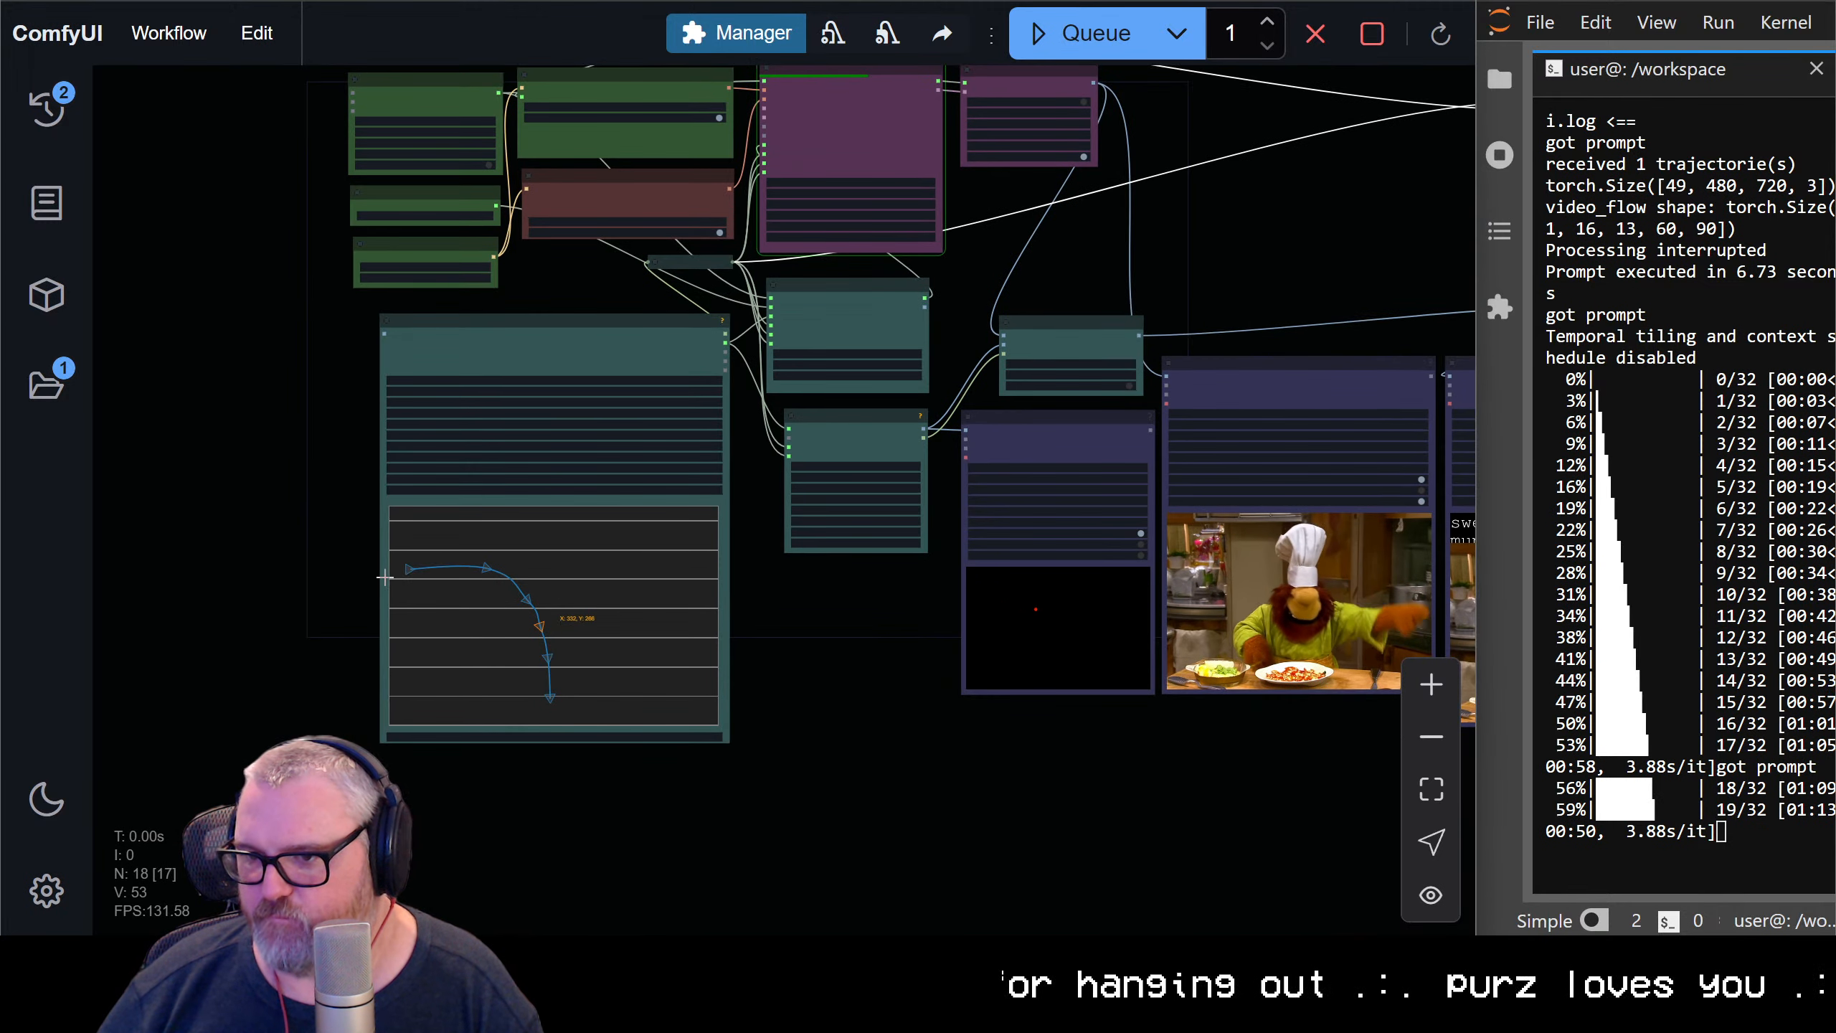
left_click_drag(446, 610, 544, 587)
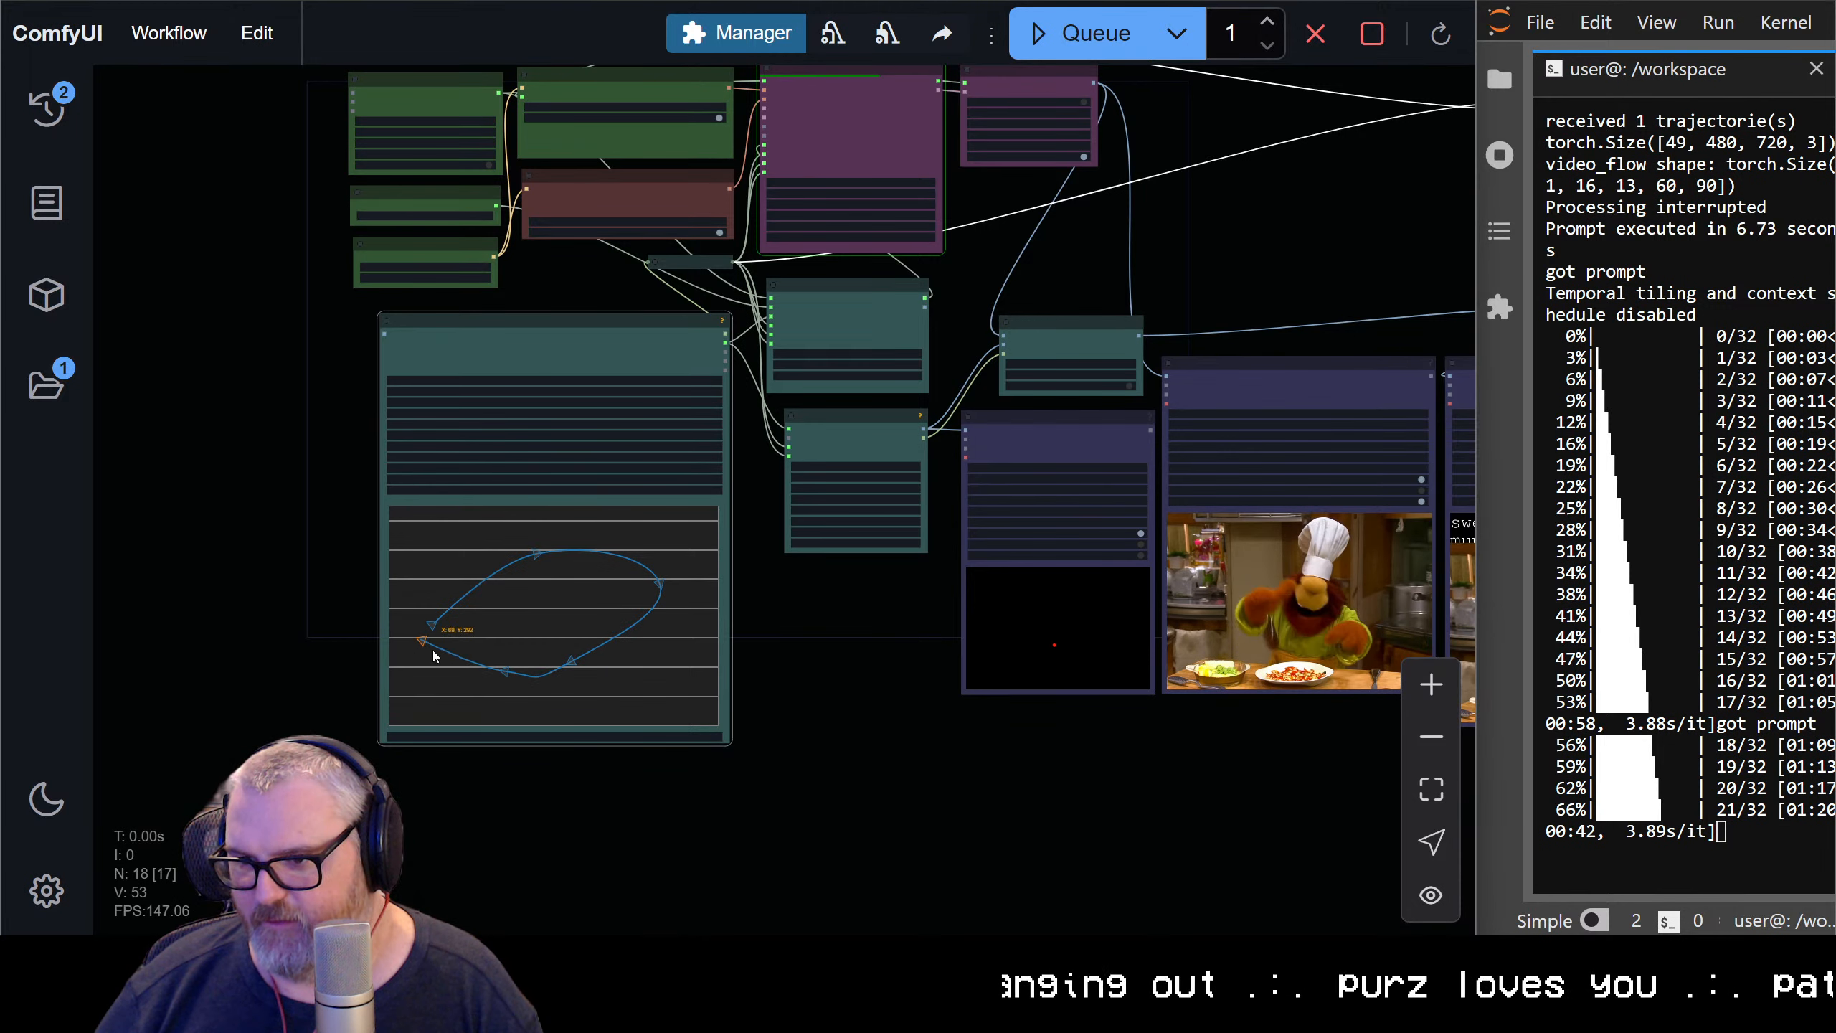
Refine the spline loop by repositioning its start and lower control points into a fuller oval, with the lower-left point about X 312, Y 372
left_click_drag(582, 673, 627, 697)
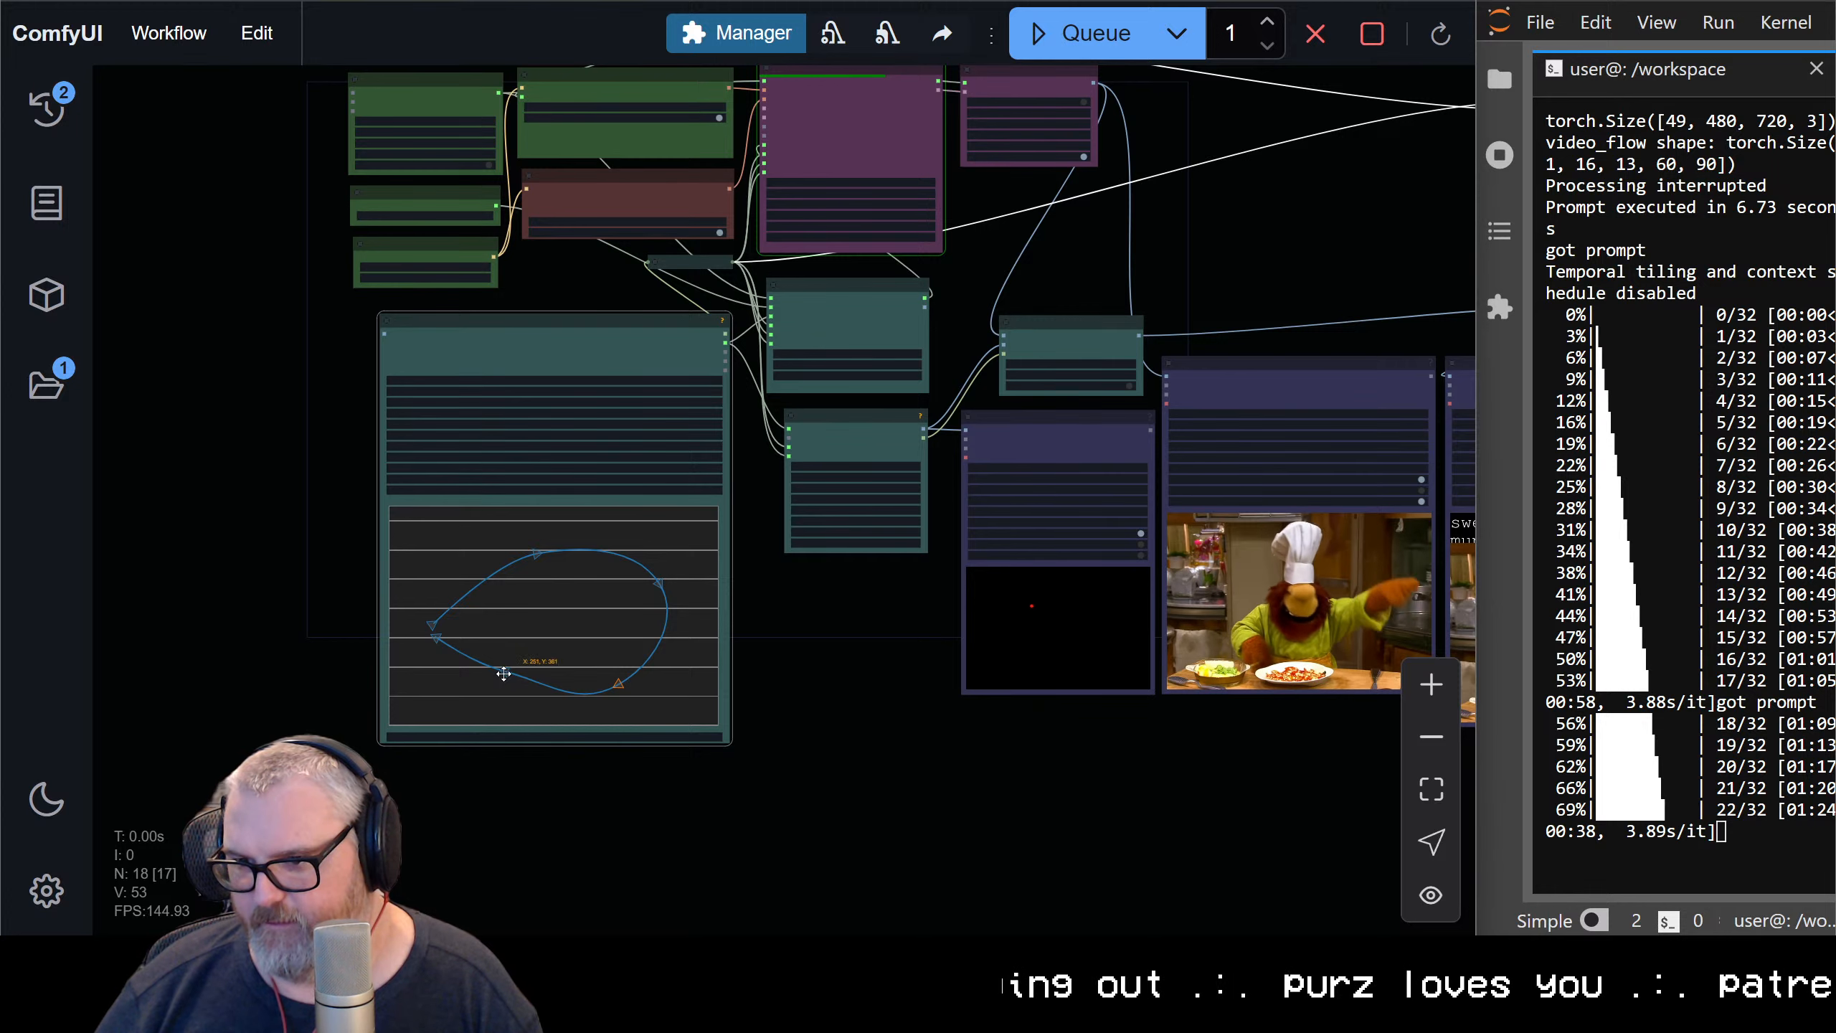
left_click_drag(499, 686, 506, 685)
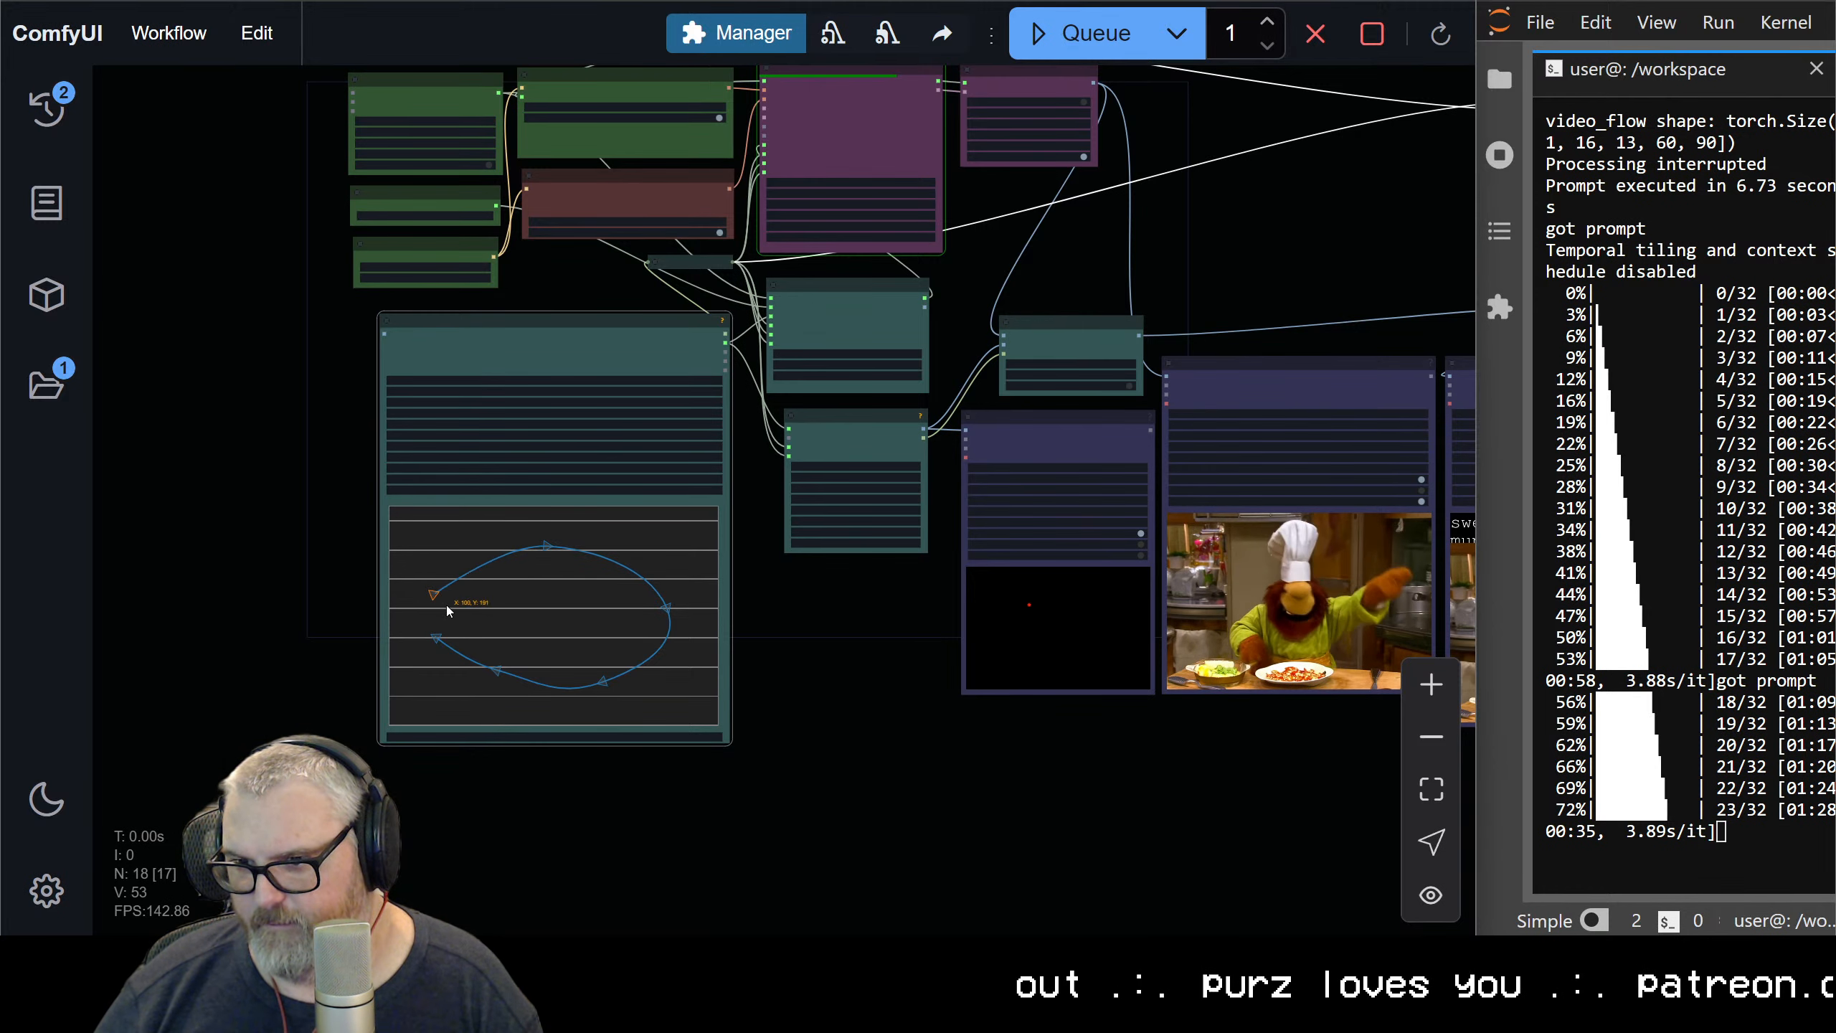
scroll(493, 469, "up", 3)
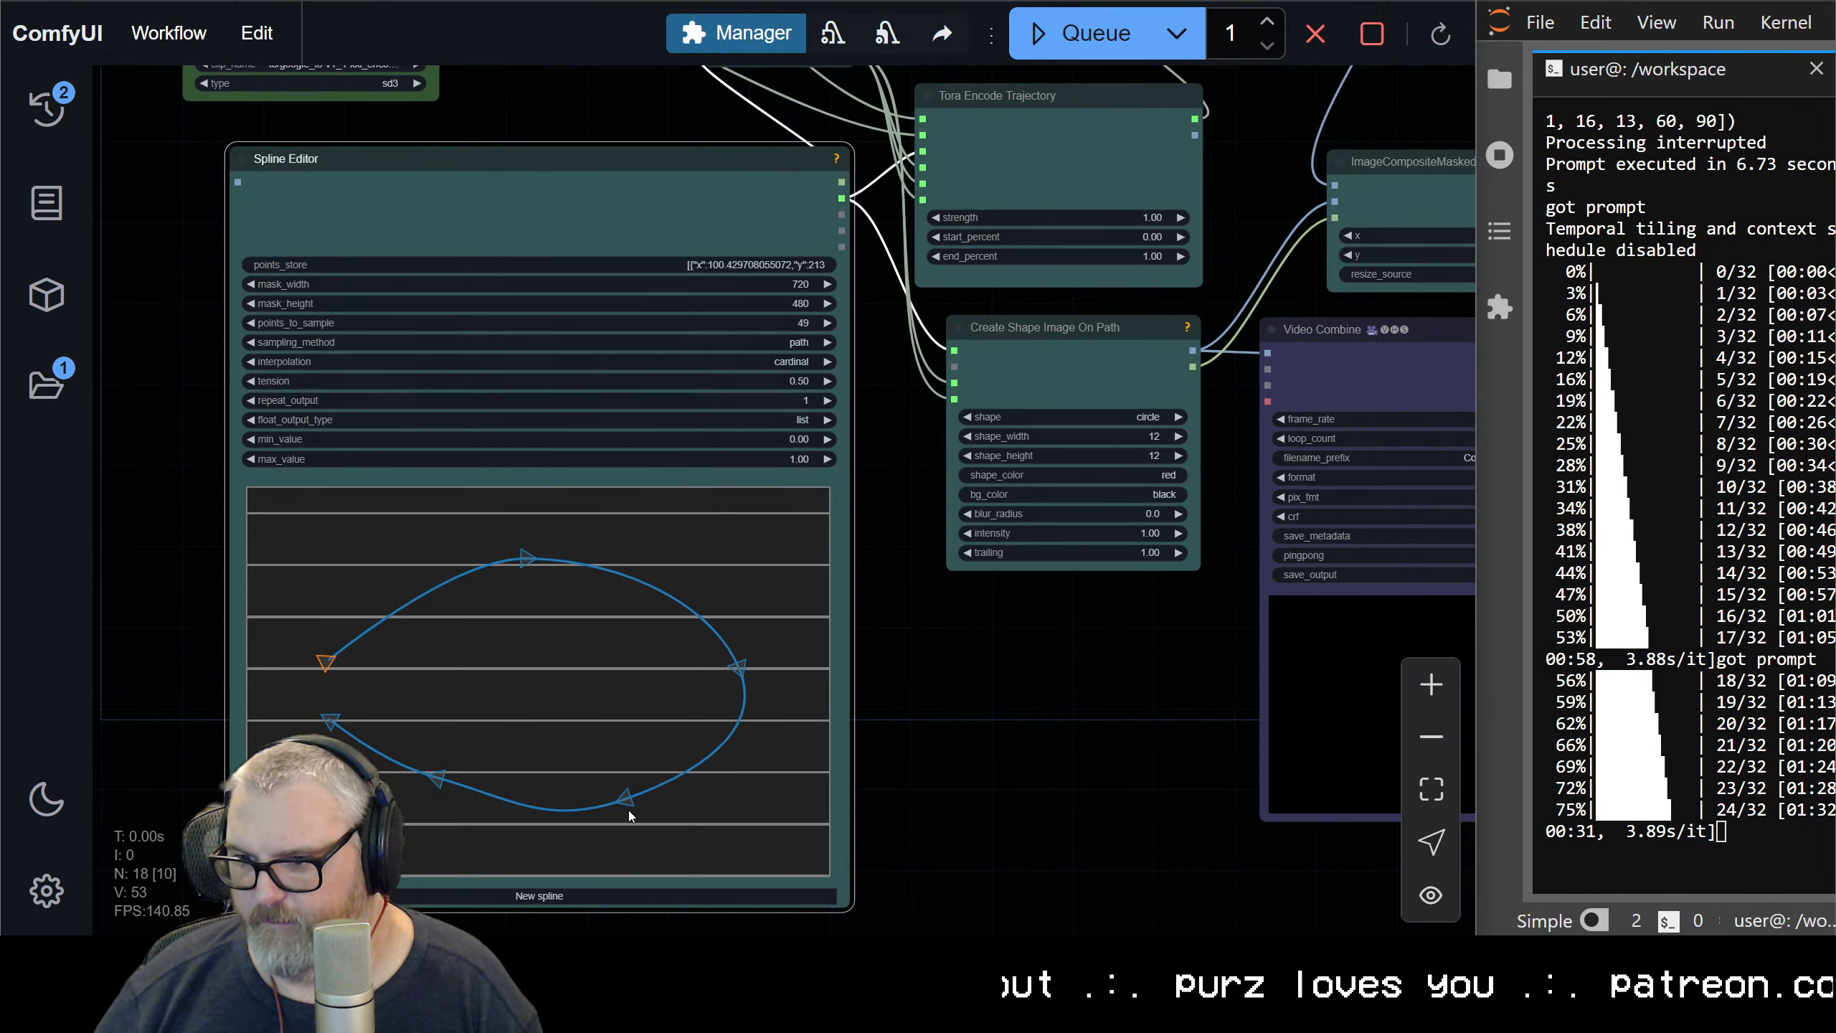
left_click_drag(629, 807, 661, 802)
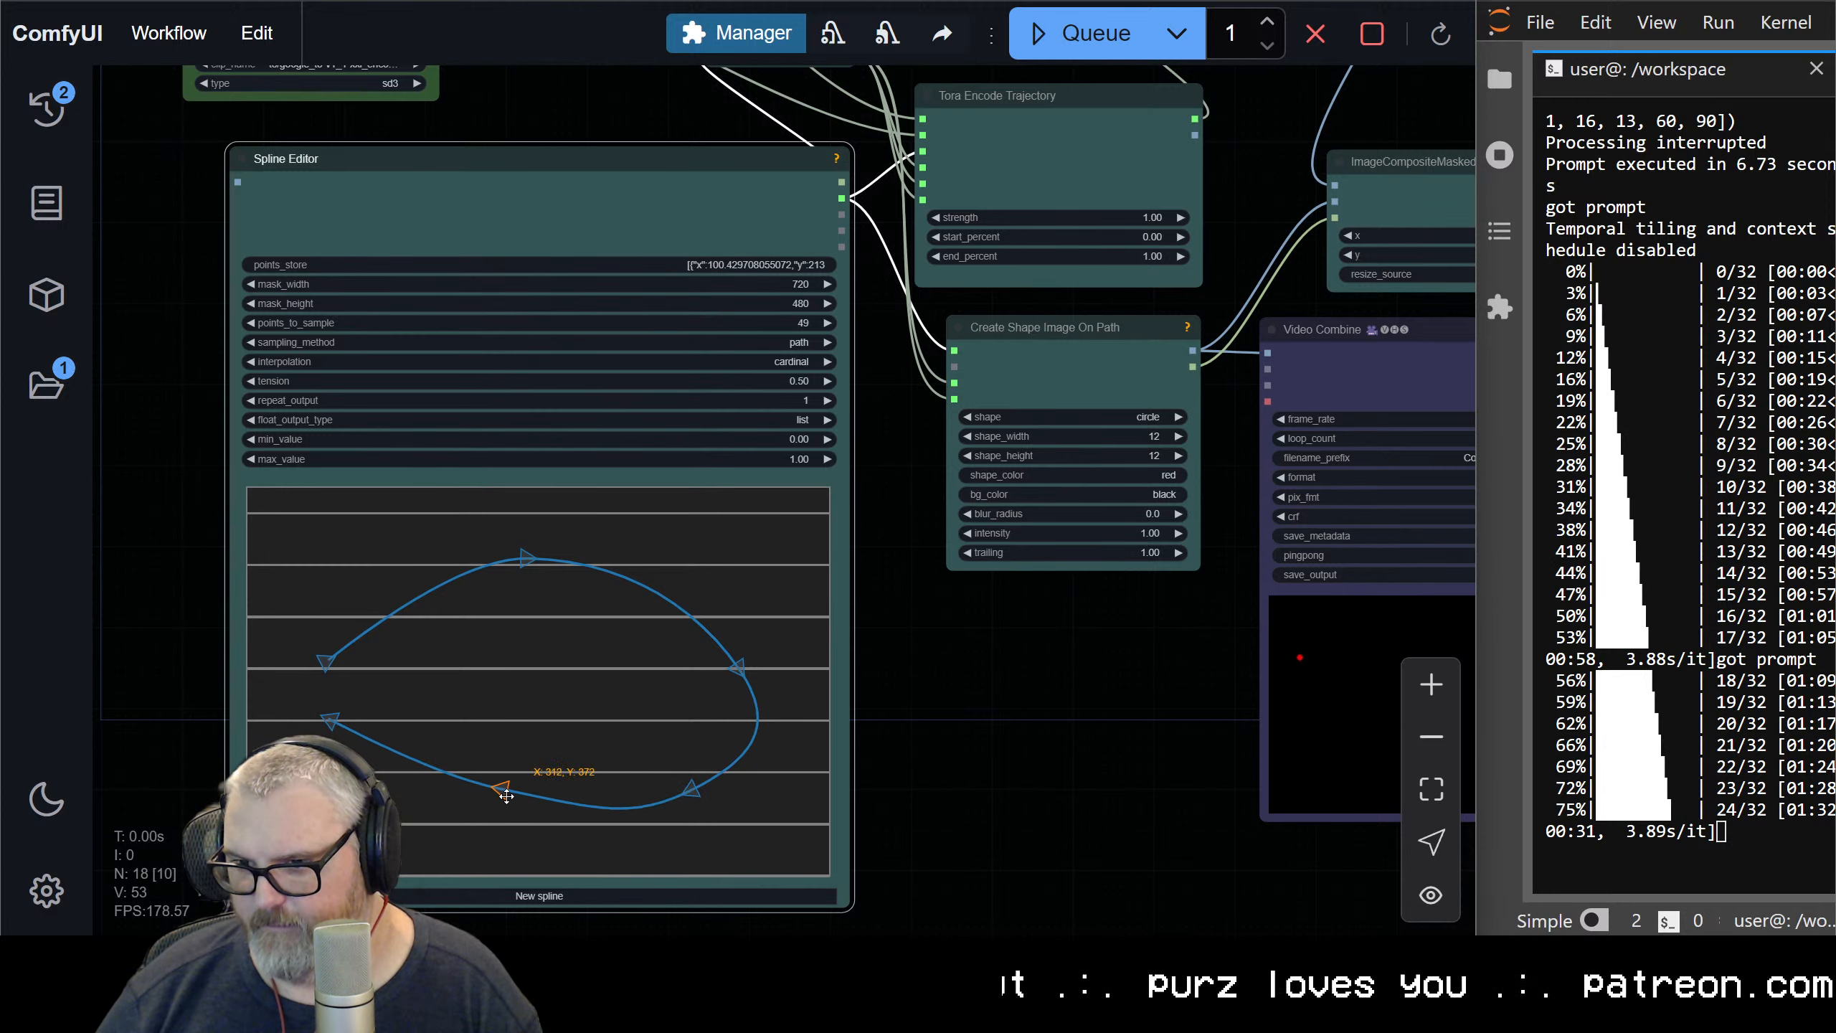
left_click_drag(506, 795, 506, 803)
Replace the String Constant Multiline prompt with "a person using a hula hoop at the beach" and queue the run
scroll(1085, 698, "down", 5)
left_click_drag(1031, 669, 739, 699)
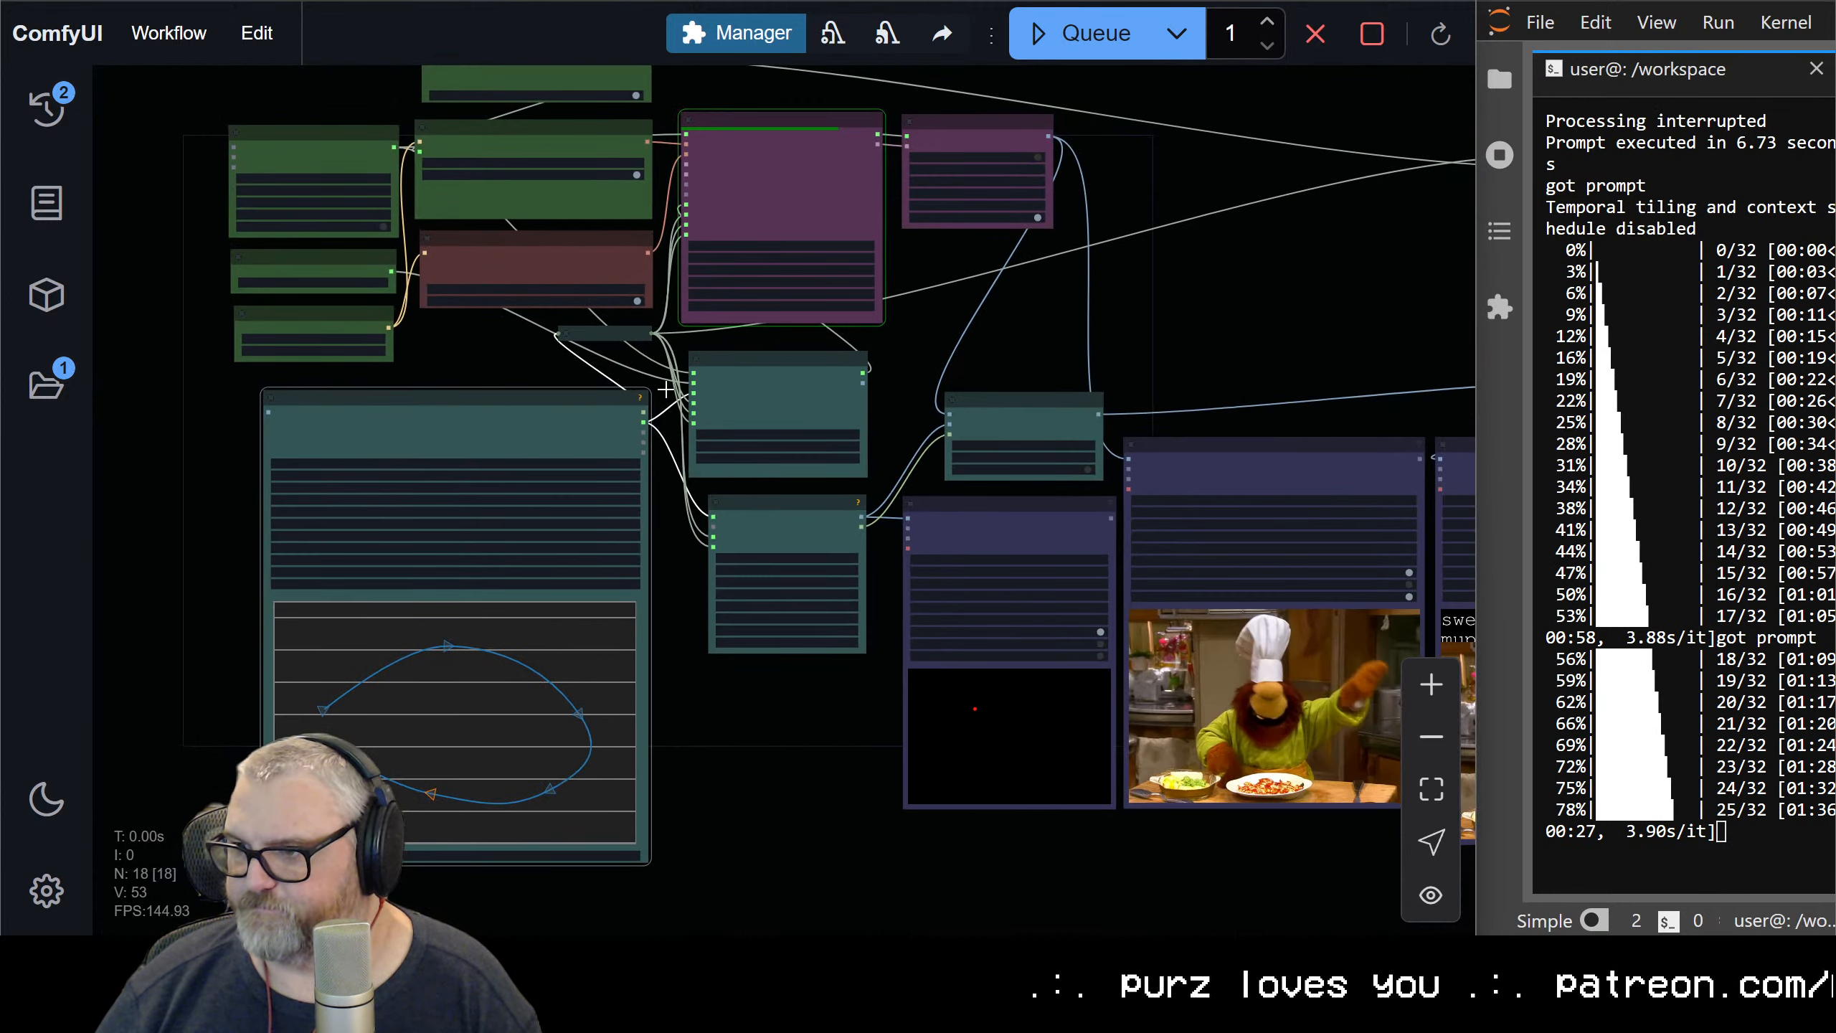
scroll(376, 238, "up", 8)
left_click_drag(552, 290, 540, 743)
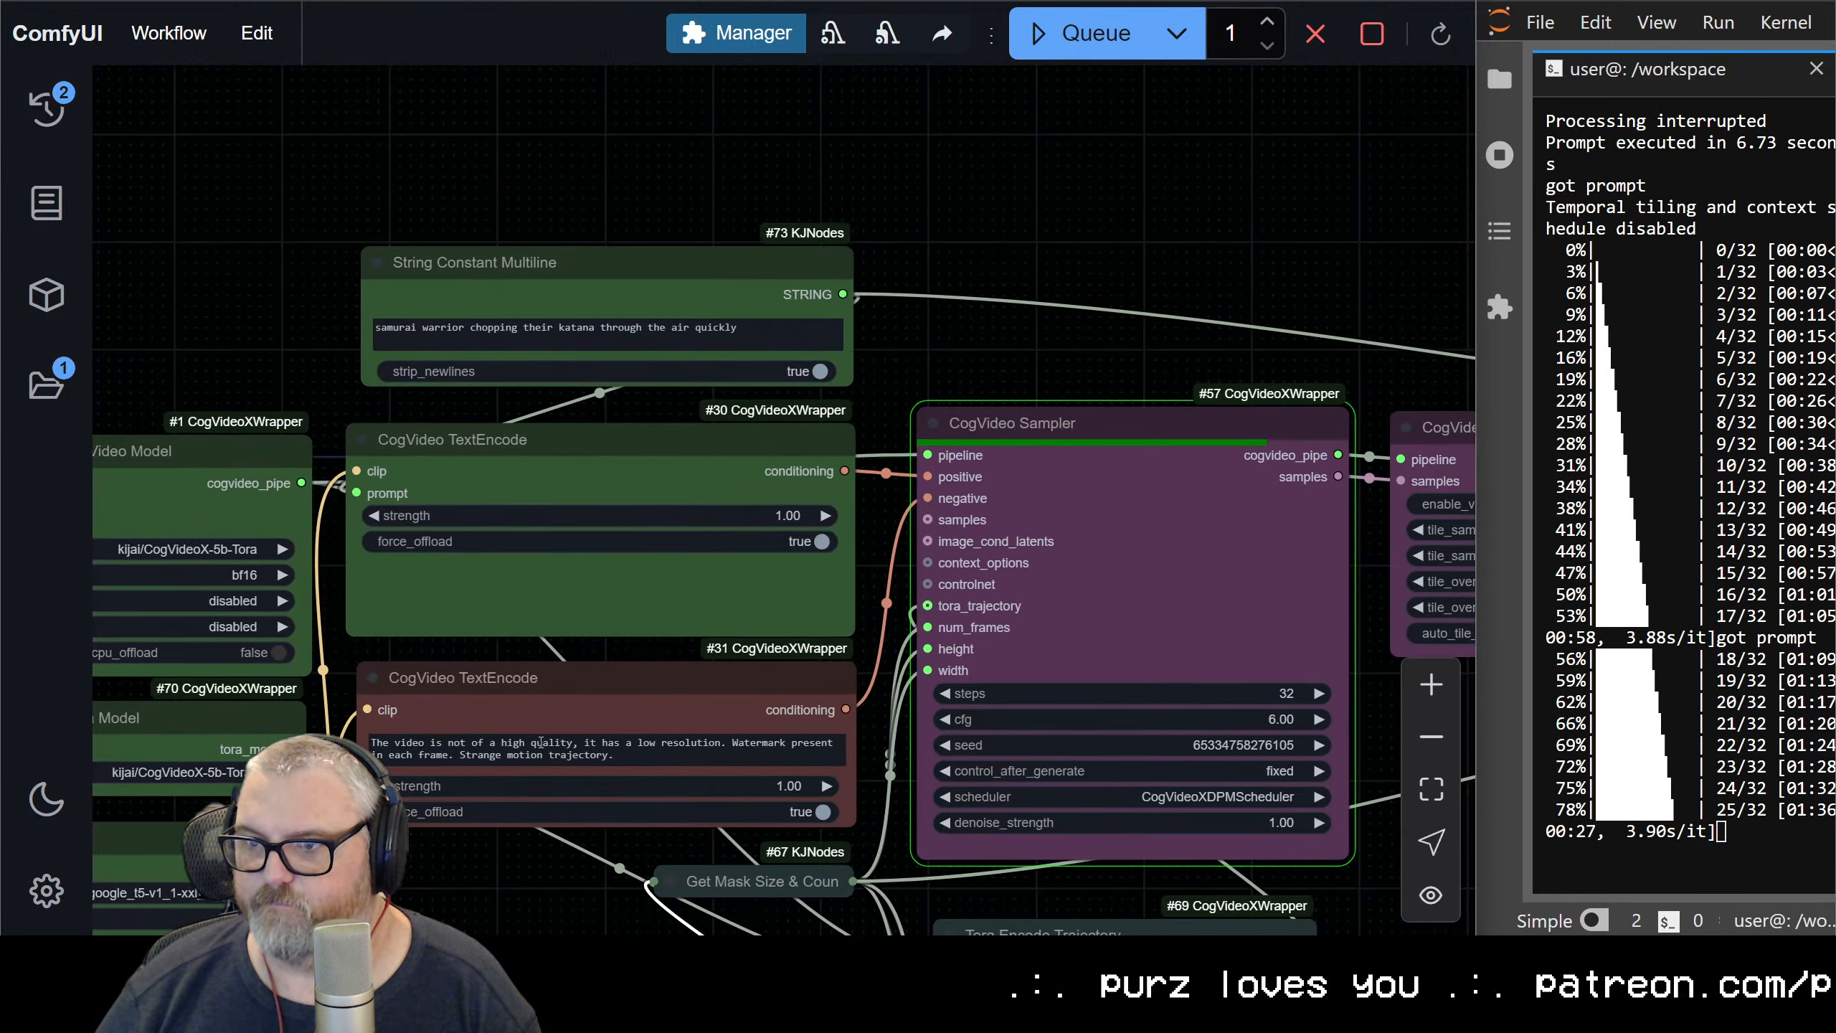
triple_click(543, 340)
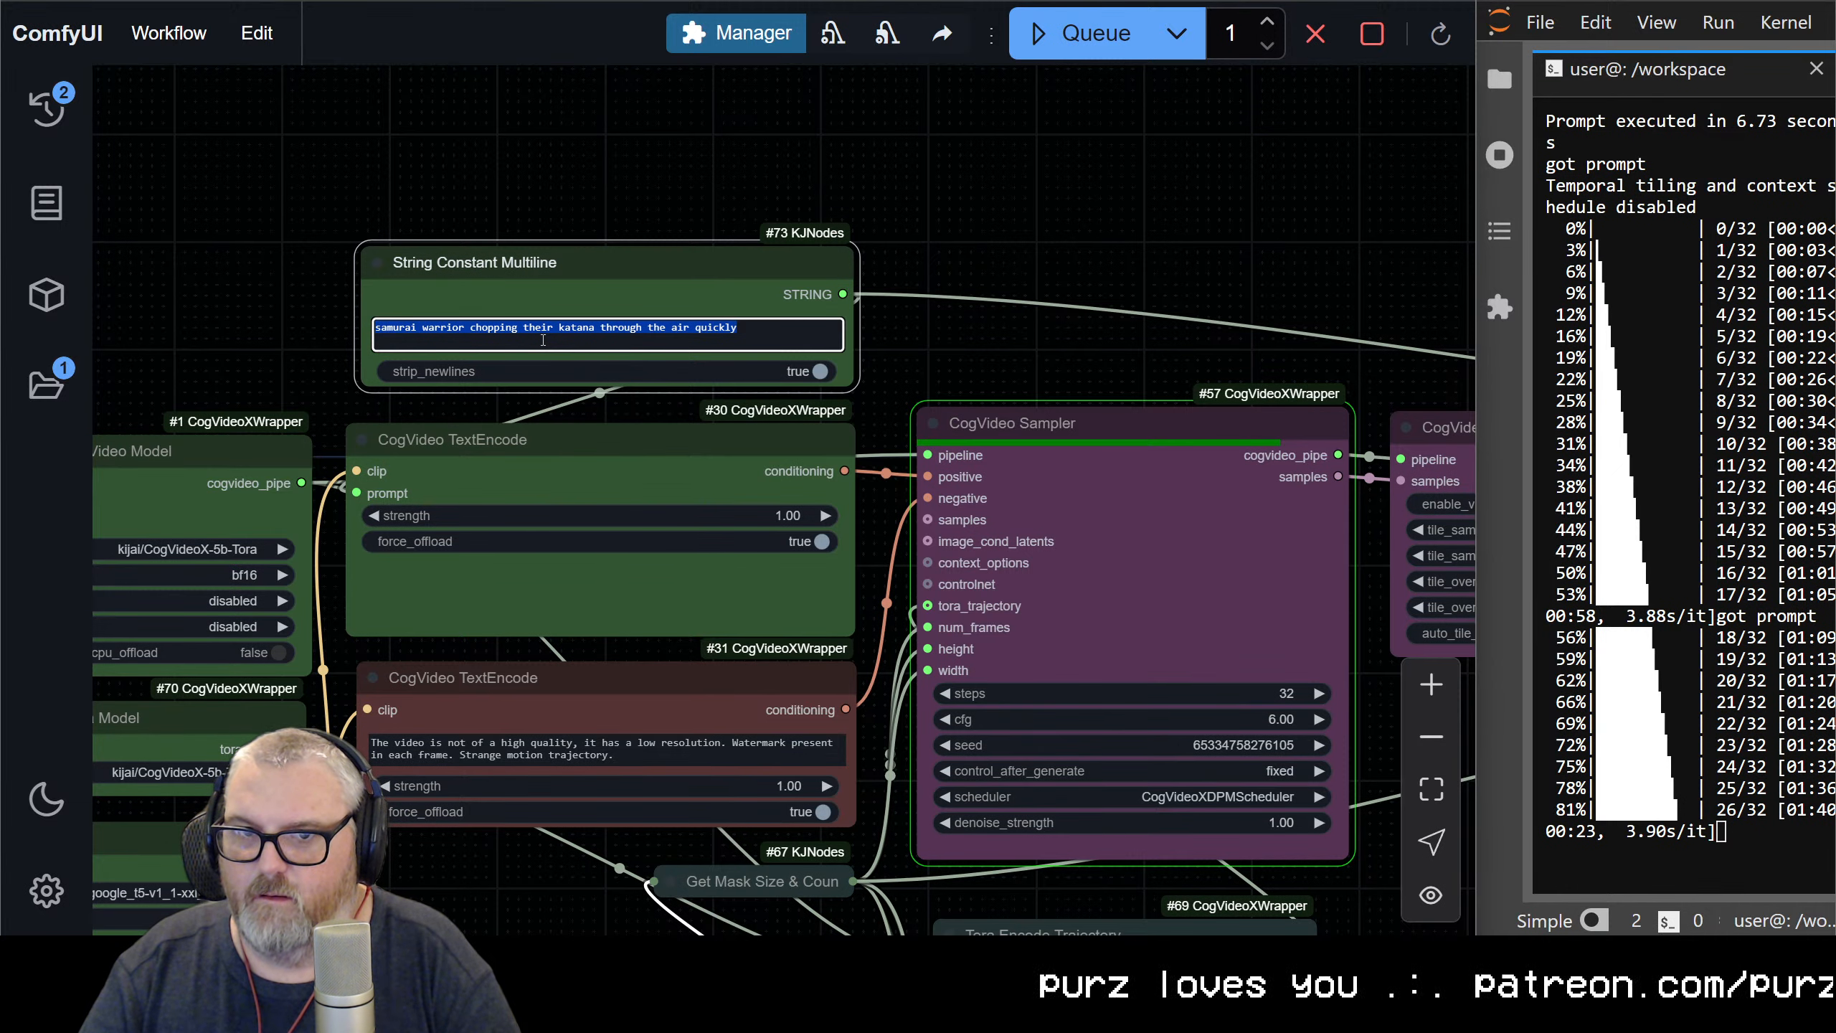
type("a person using a hula")
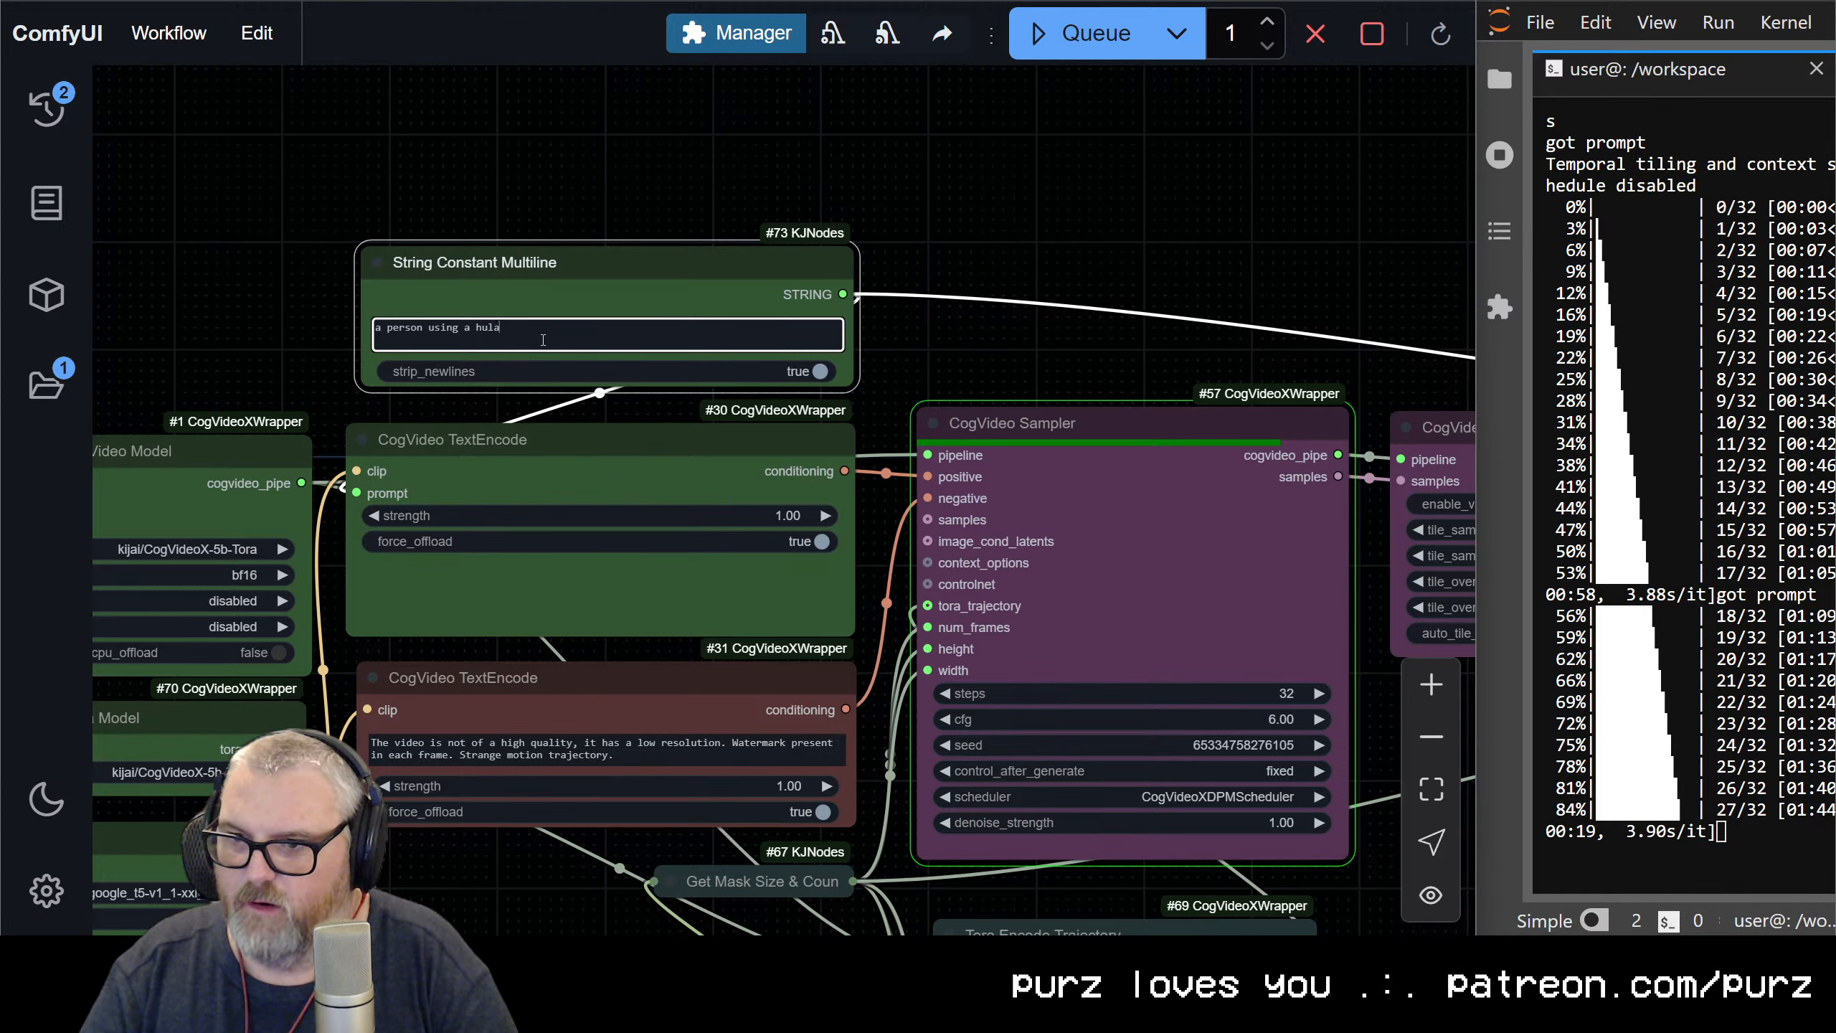
type(" hoop at the ")
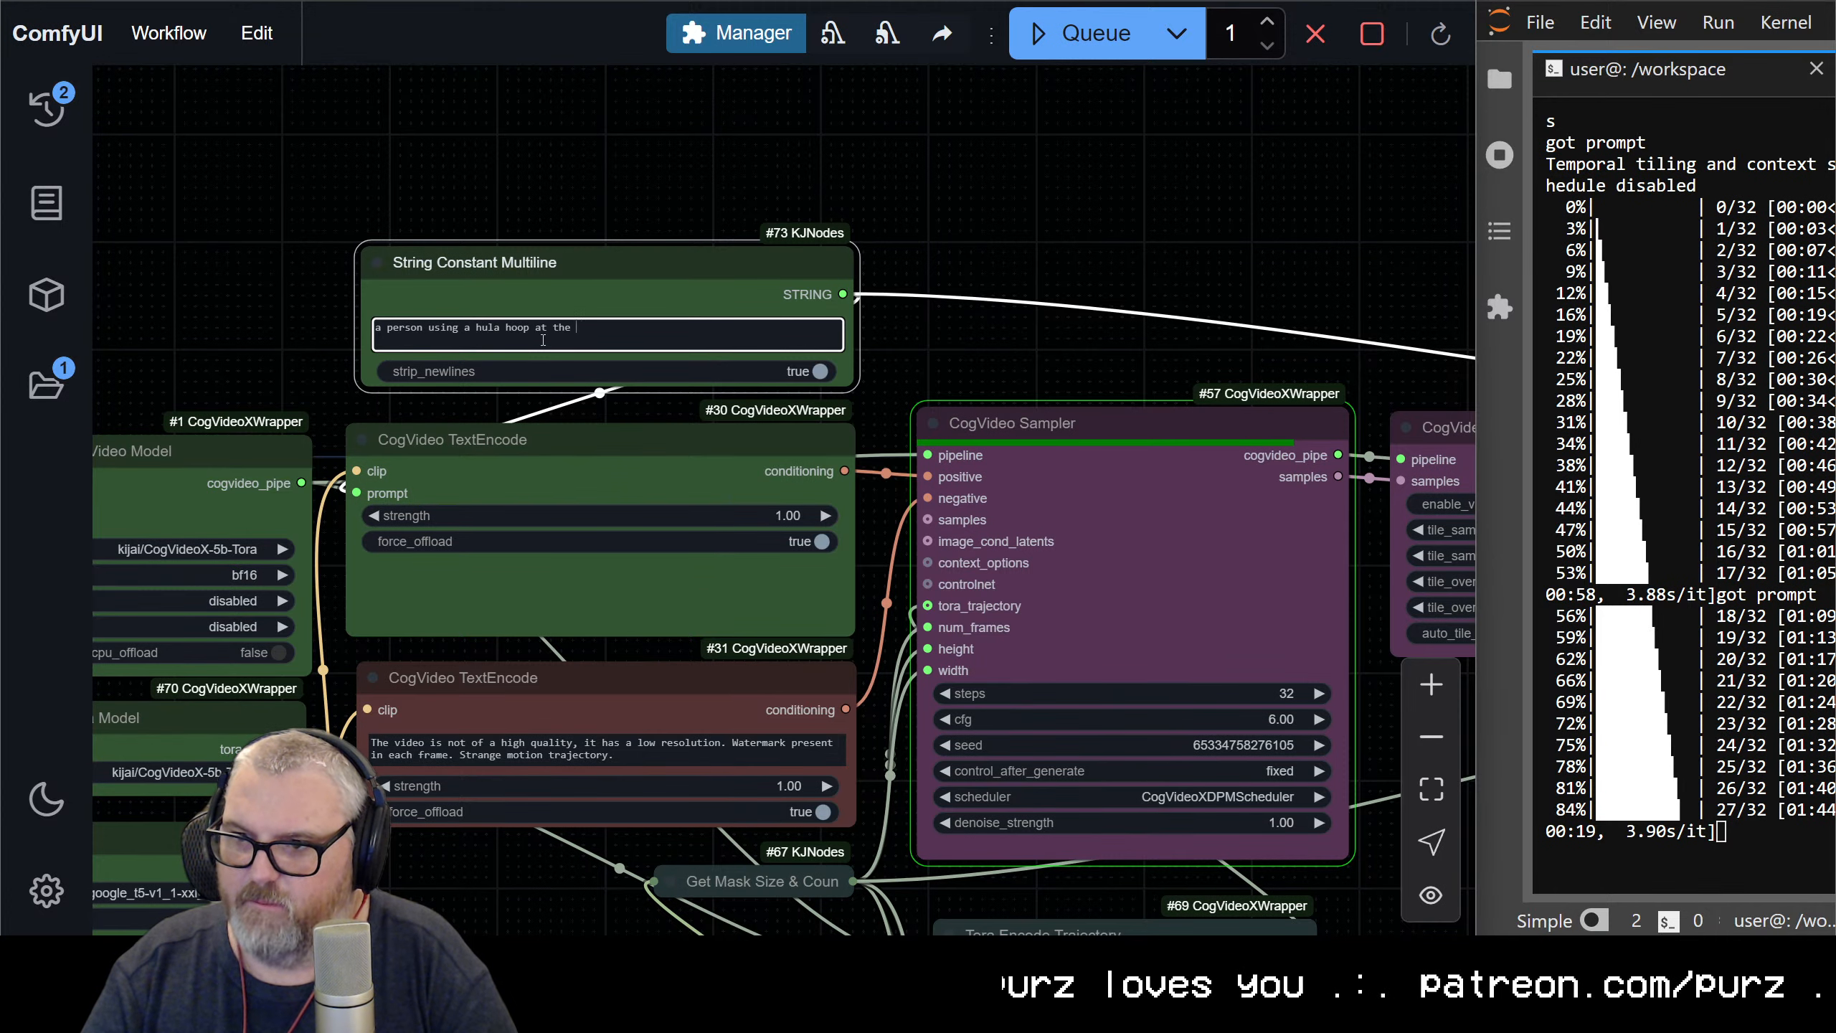
type("beach")
key("ctrl+Return")
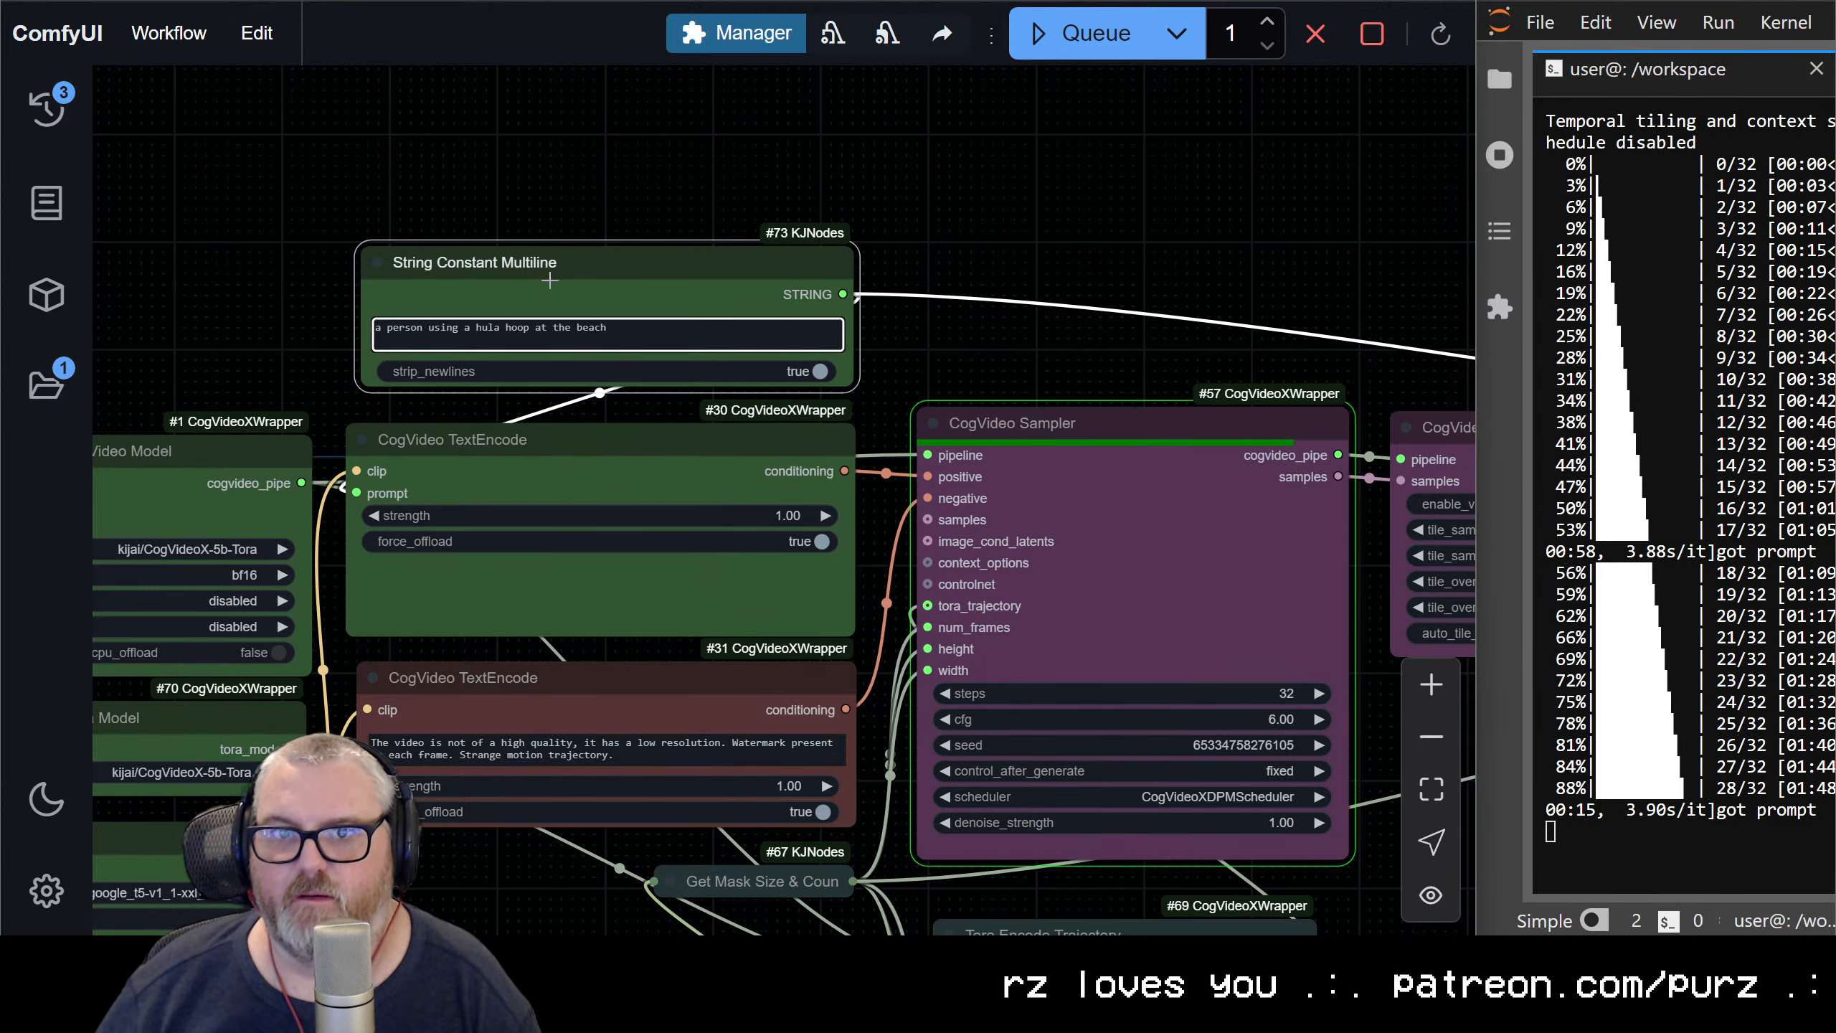
Examine the oval spline, the tracking-dot preview and the captioned chef video's clipped text while the samurai run renders
scroll(739, 320, "down", 10)
left_click_drag(1294, 474, 189, 74)
scroll(744, 470, "up", 3)
left_click_drag(545, 428, 1548, 676)
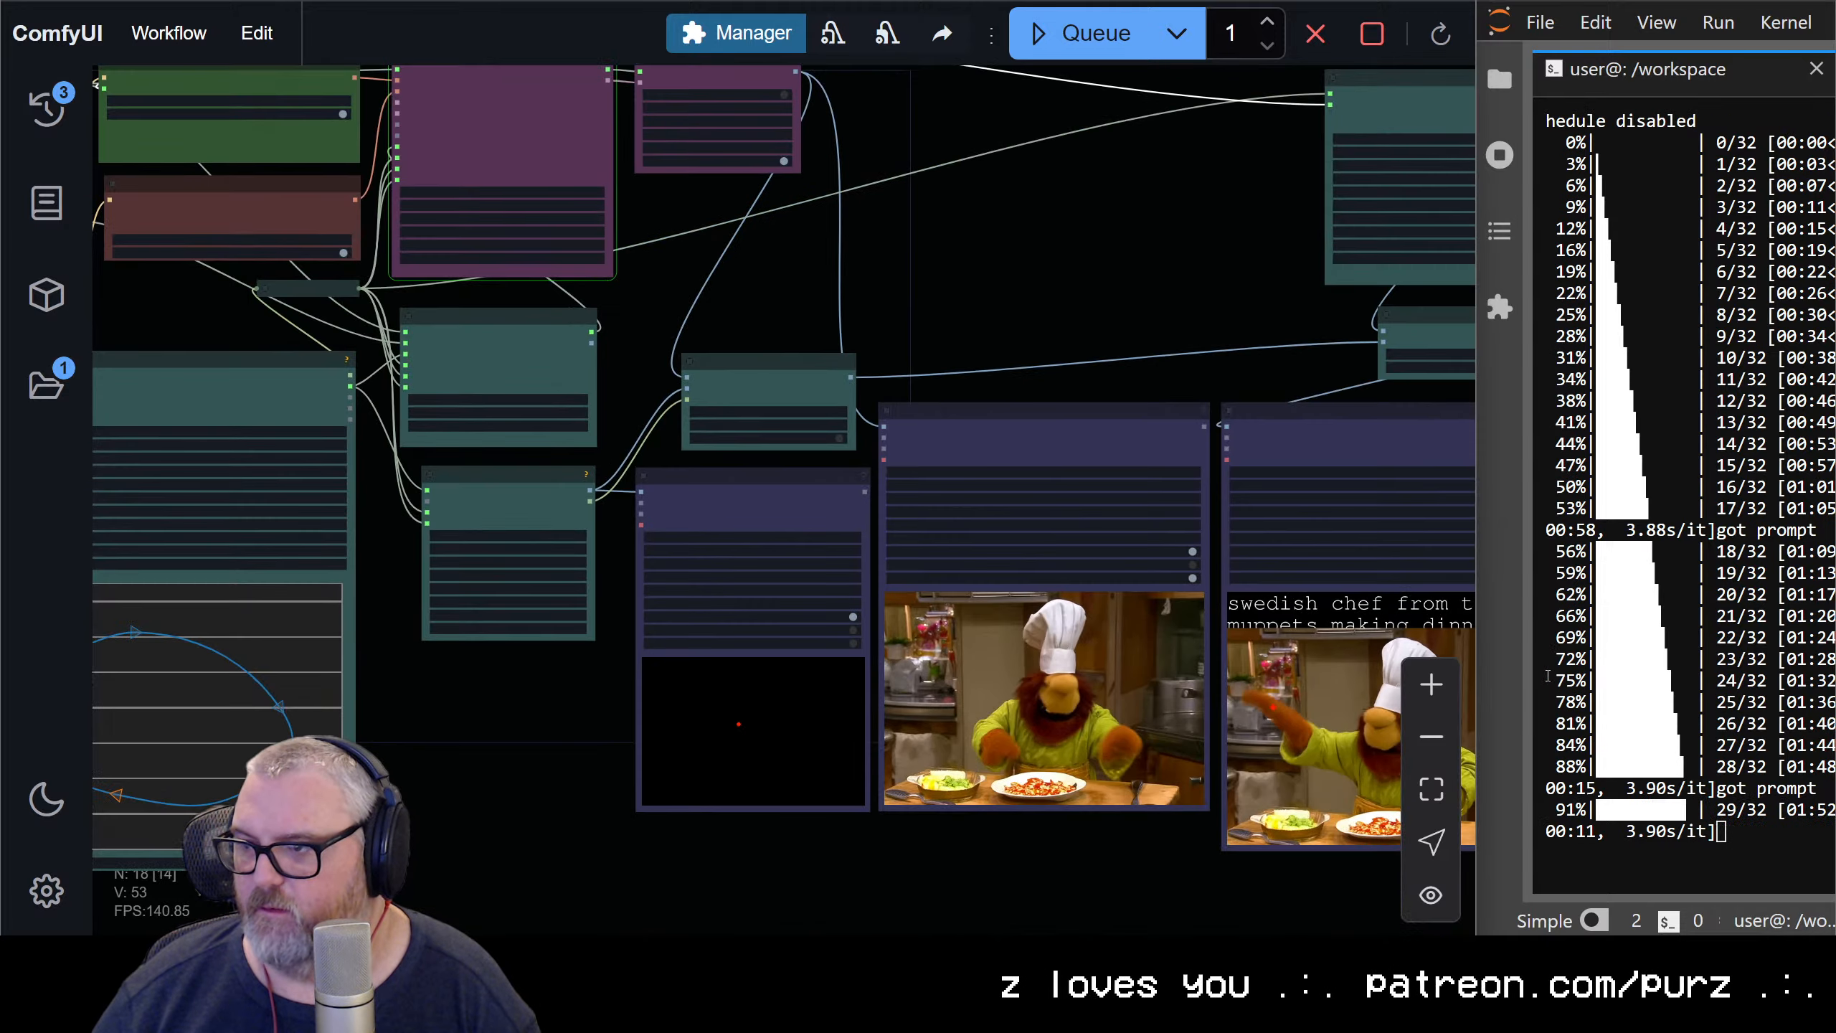
scroll(1359, 614, "down", 4)
left_click_drag(1211, 470, 807, 581)
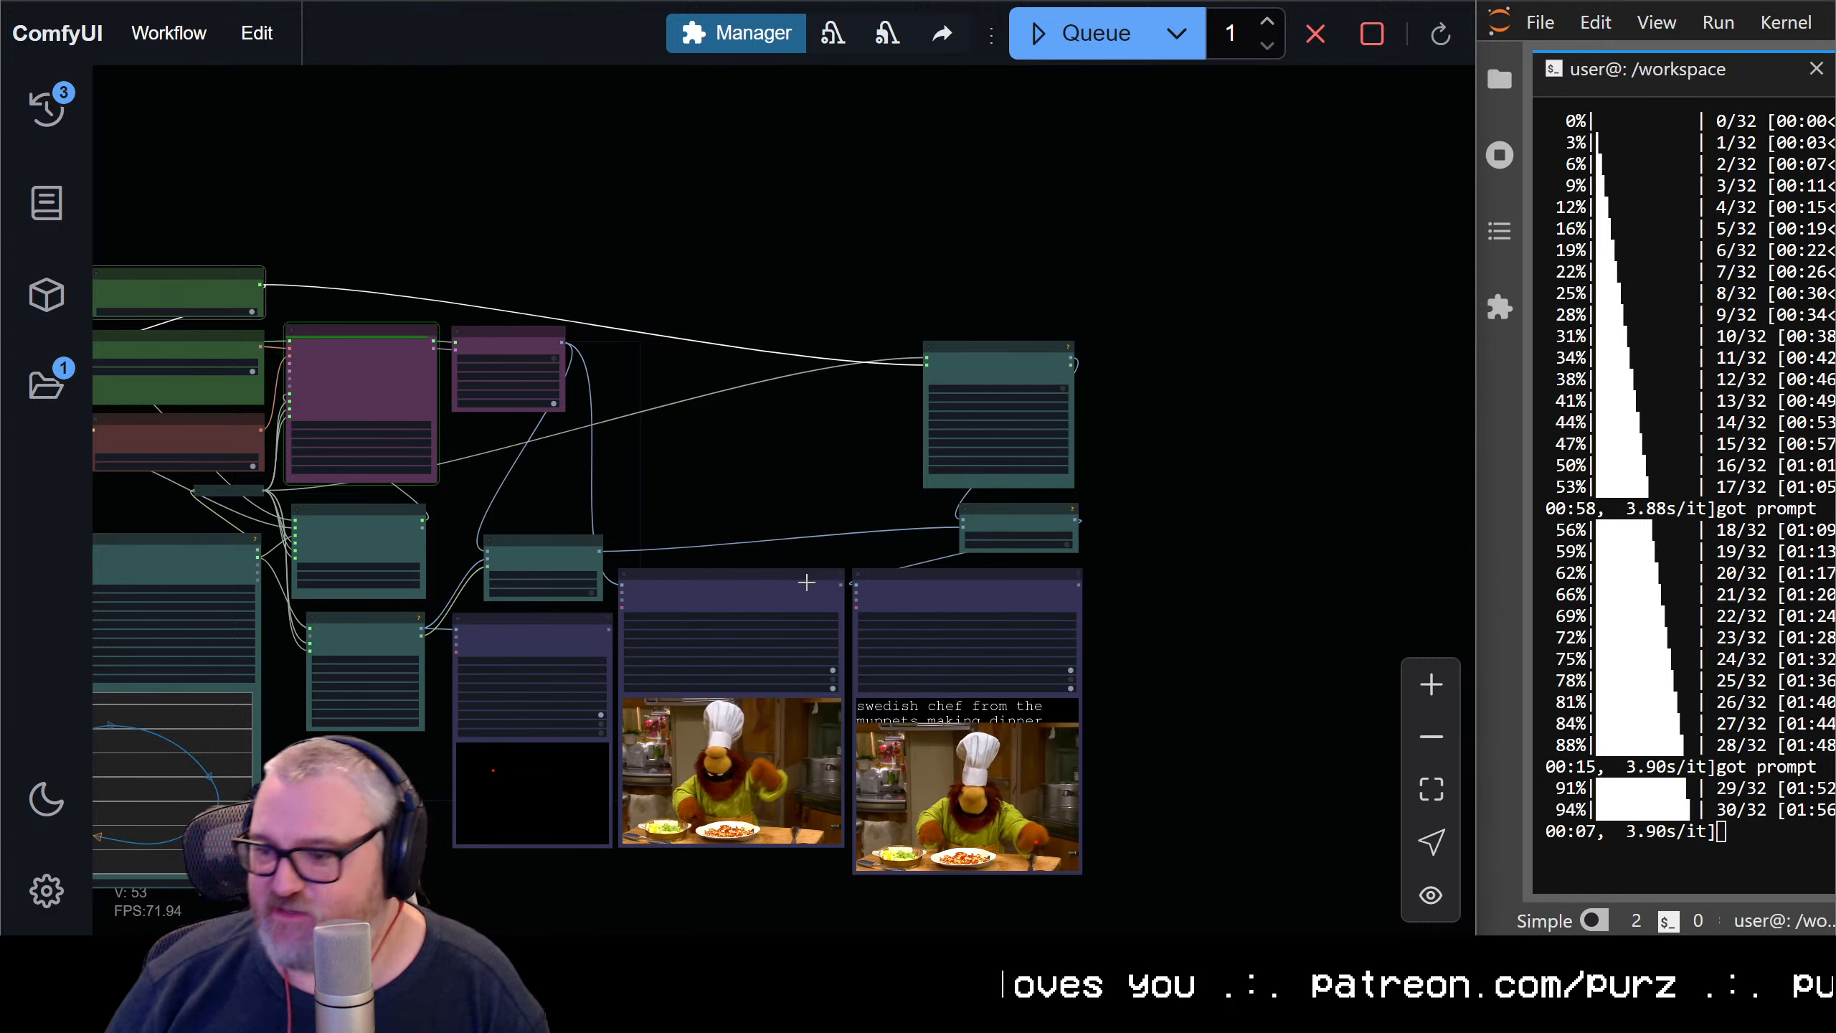
scroll(969, 687, "down", 5)
scroll(708, 708, "up", 6)
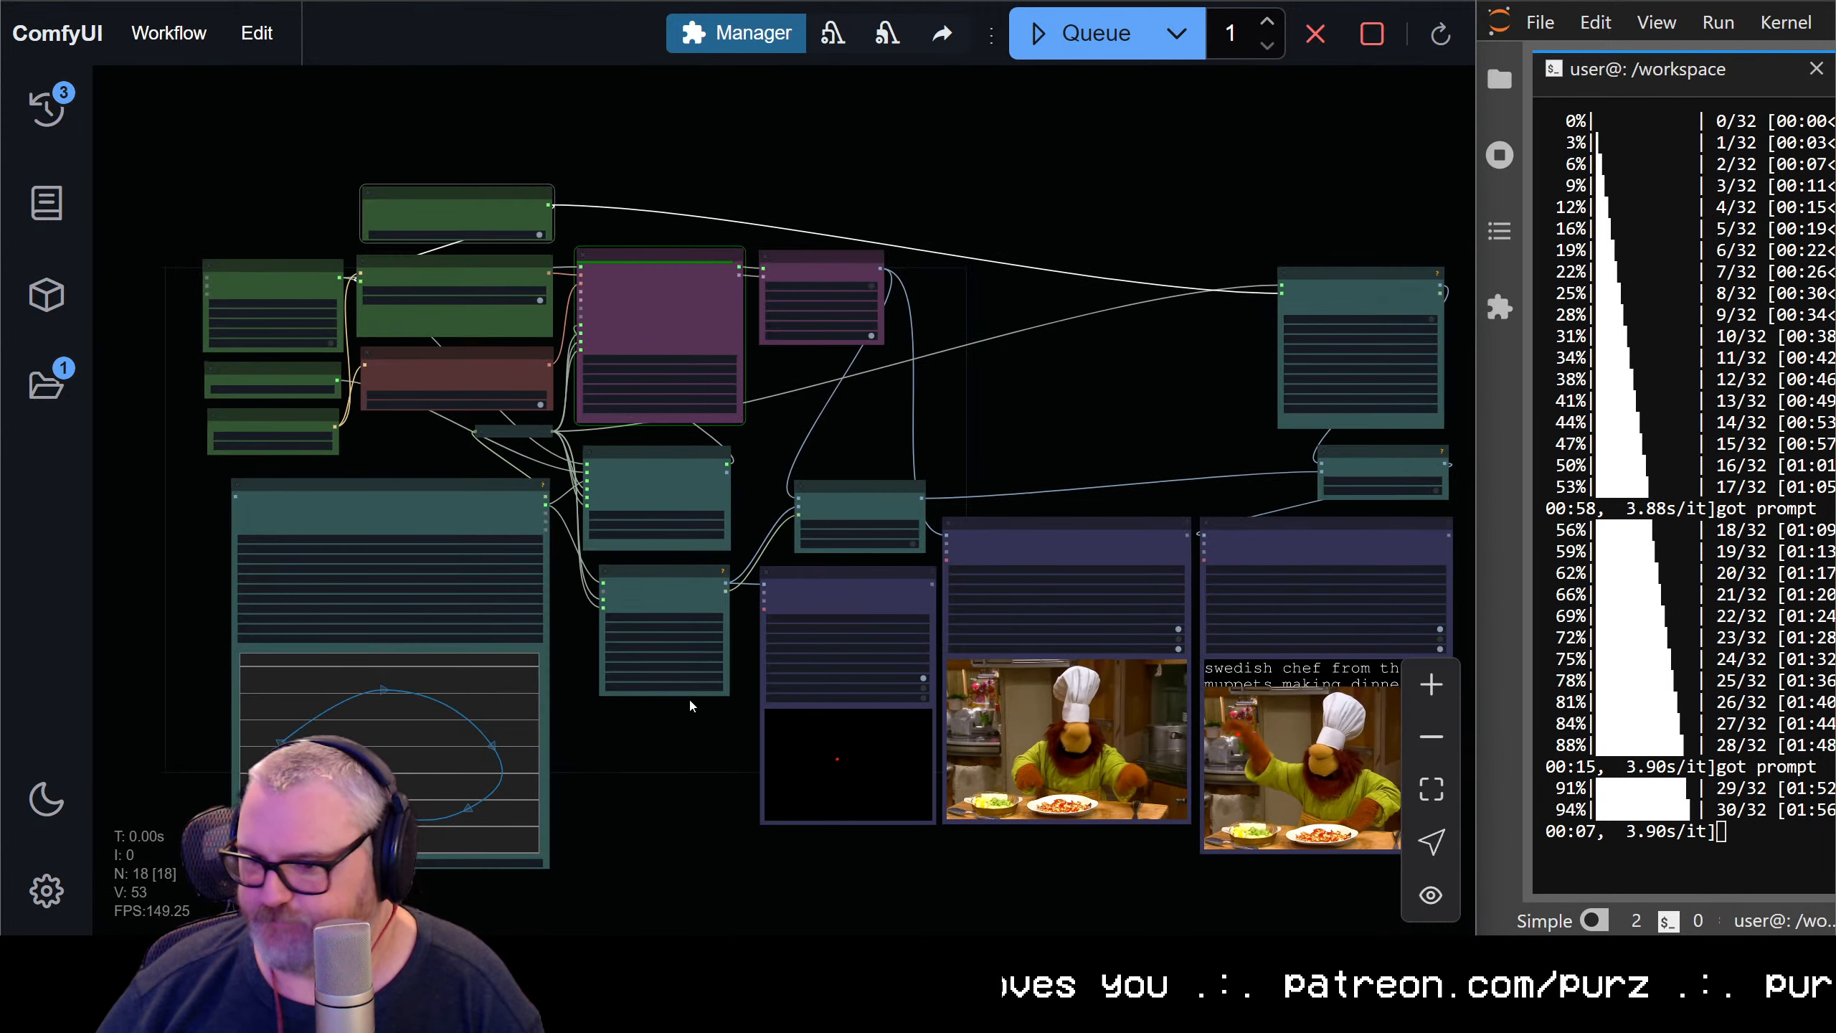
left_click_drag(640, 734, 503, 587)
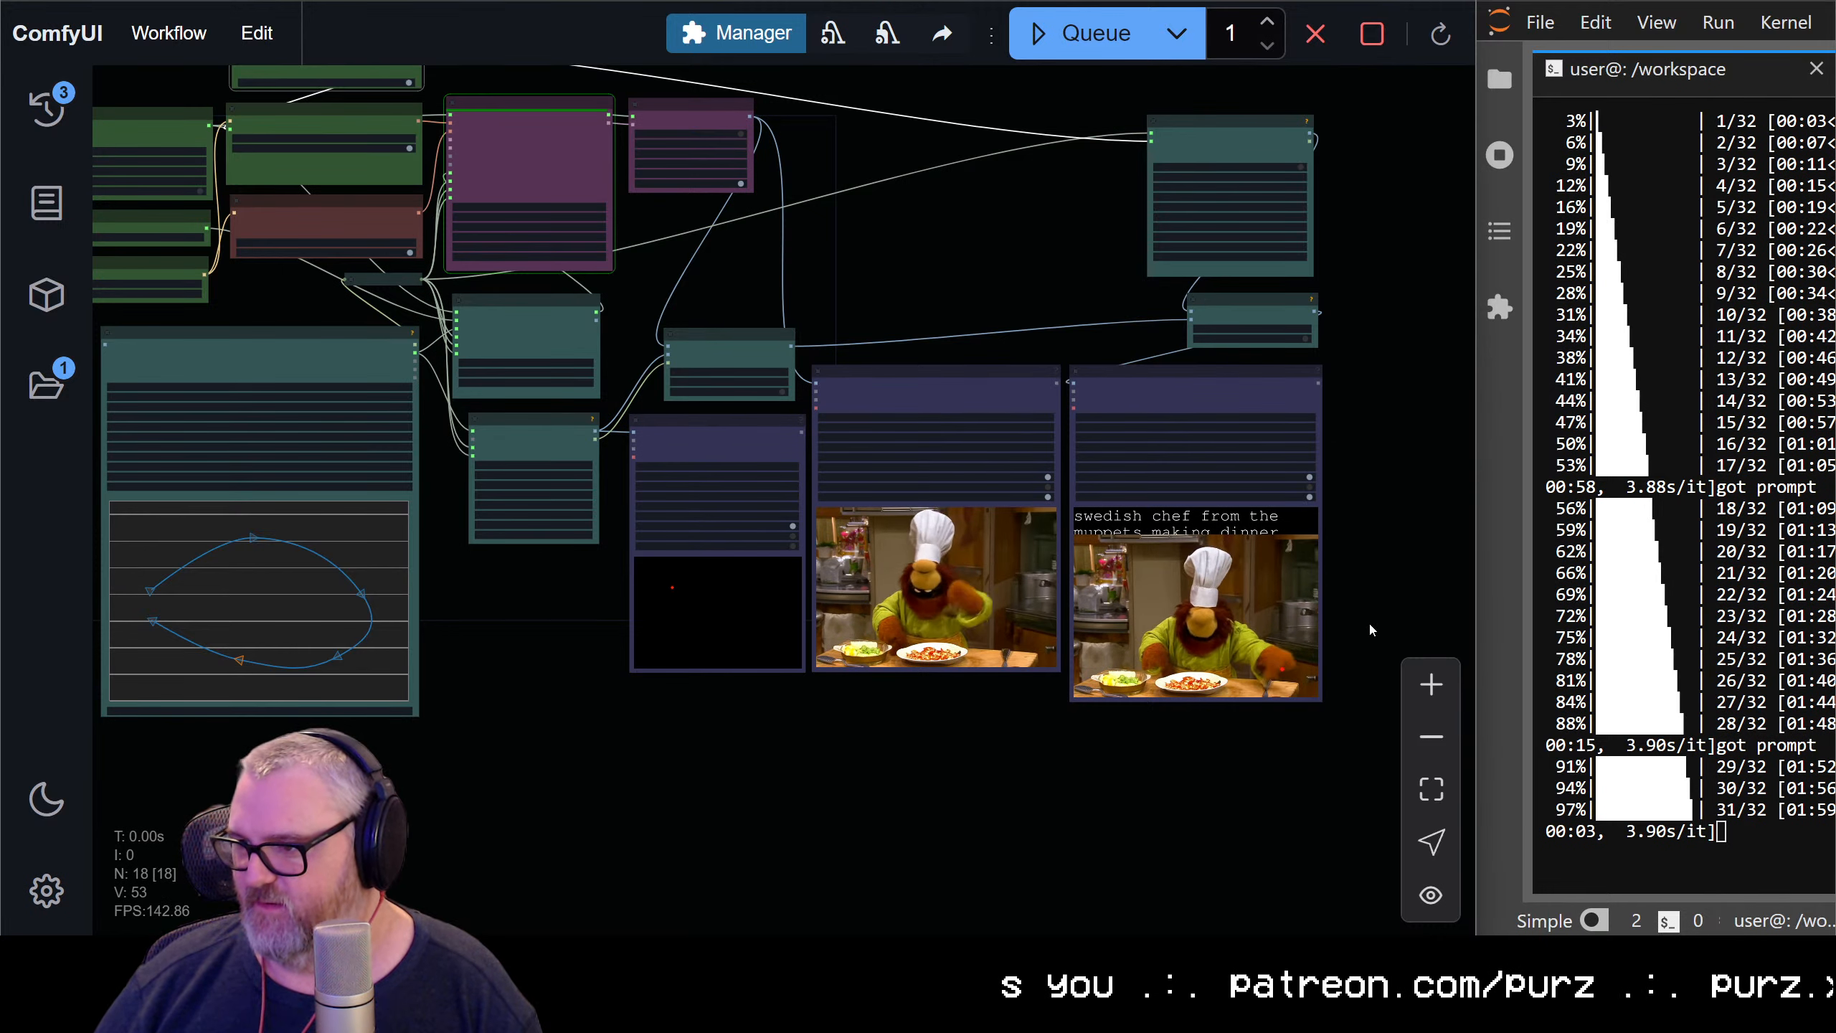
scroll(1290, 588, "up", 6)
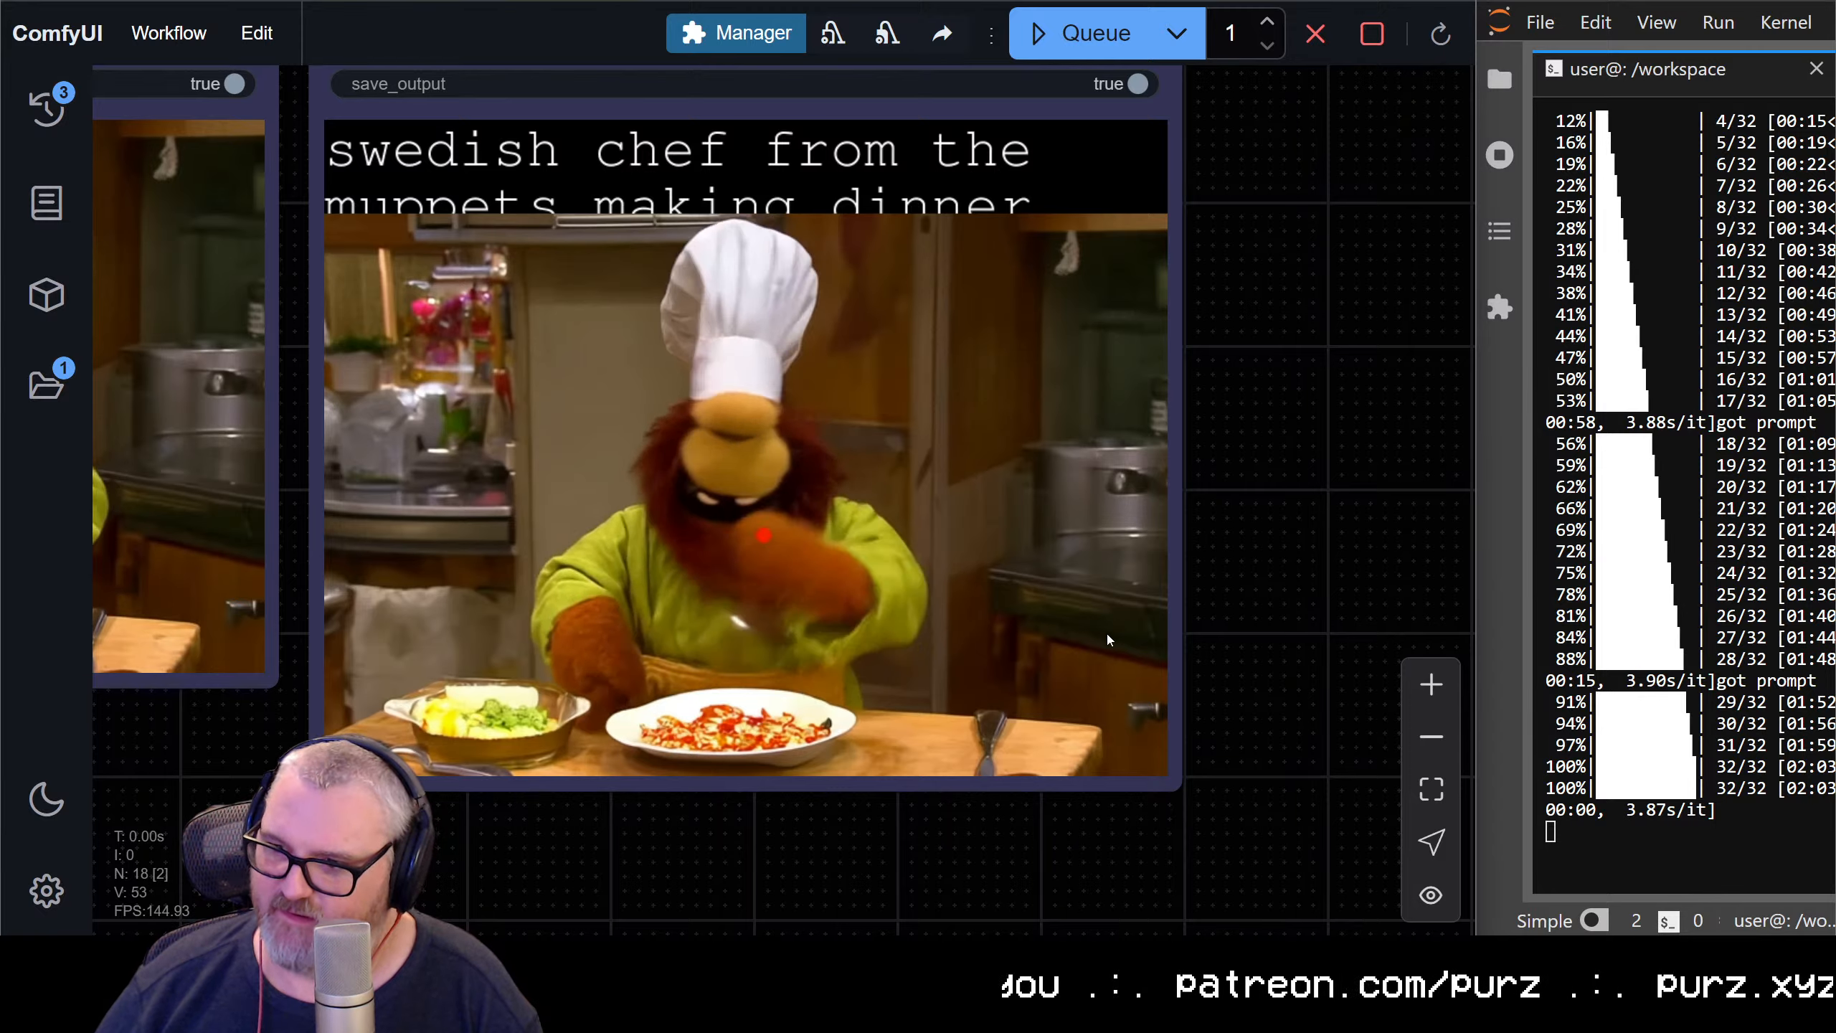
scroll(1107, 634, "down", 5)
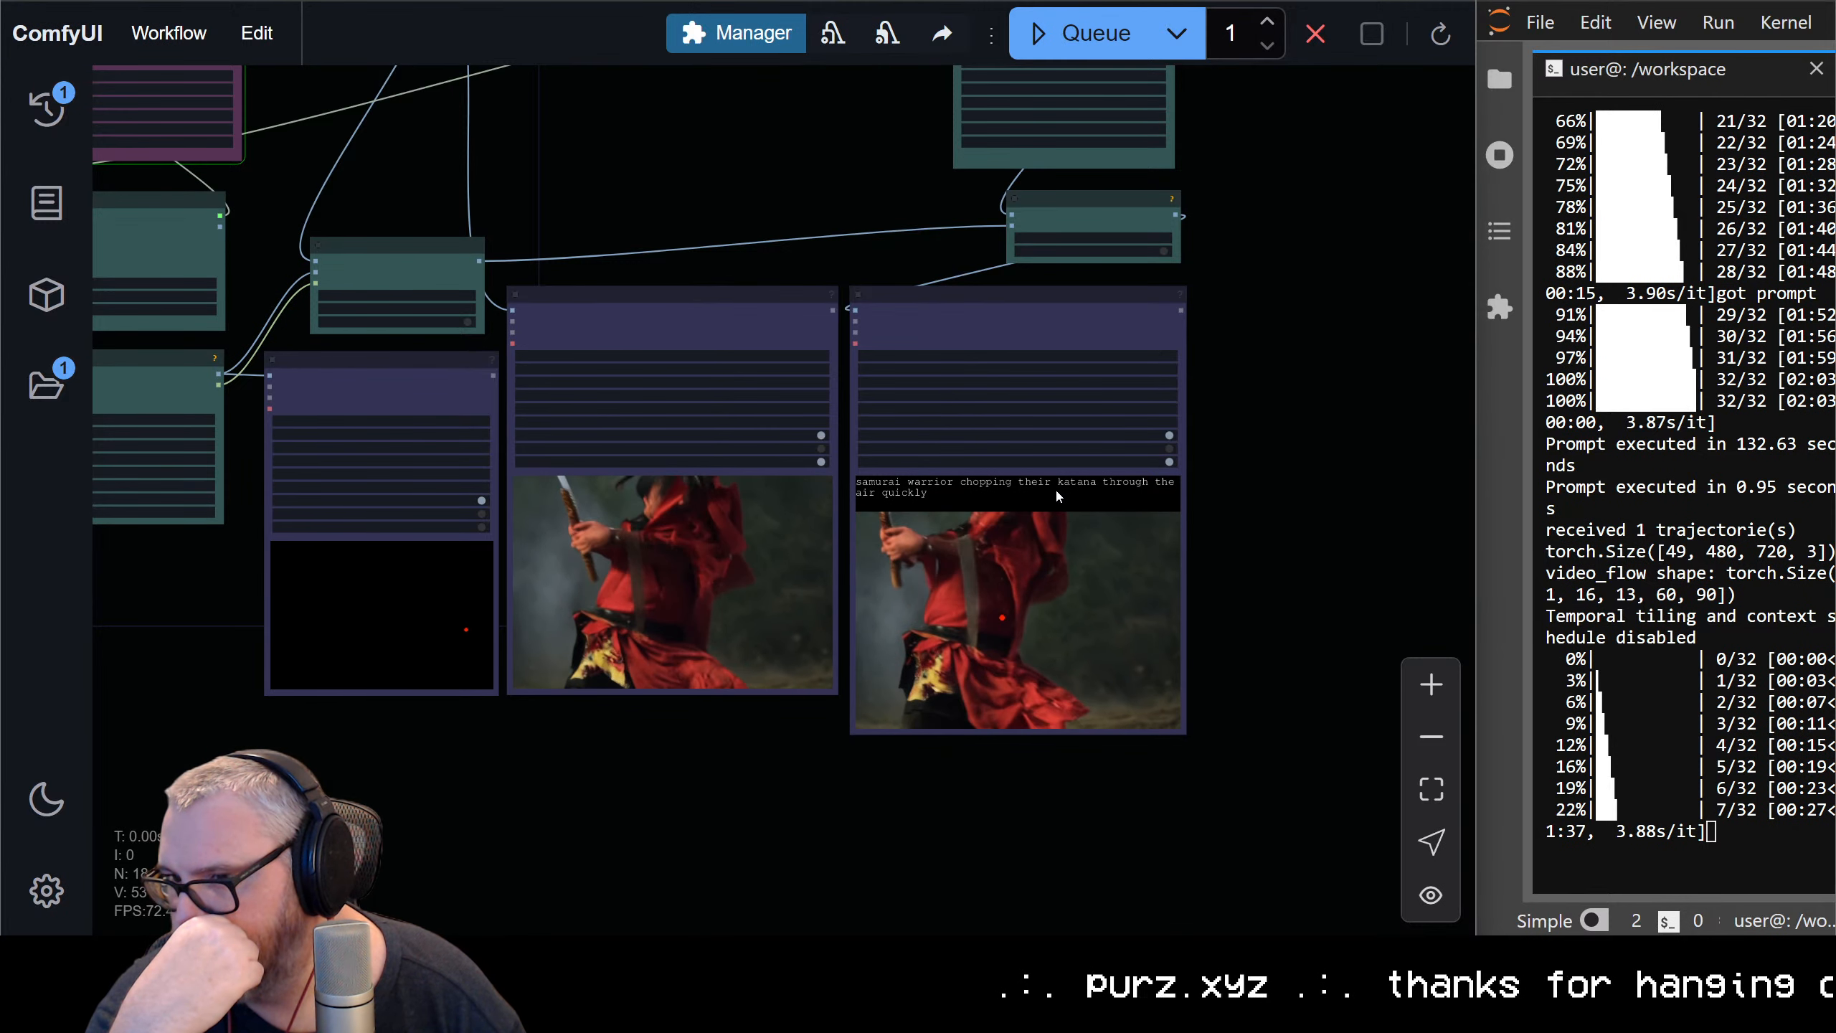
Examine the samurai videos, comparing the caption size and the red dot's path with the generated motion
scroll(1055, 489, "down", 6)
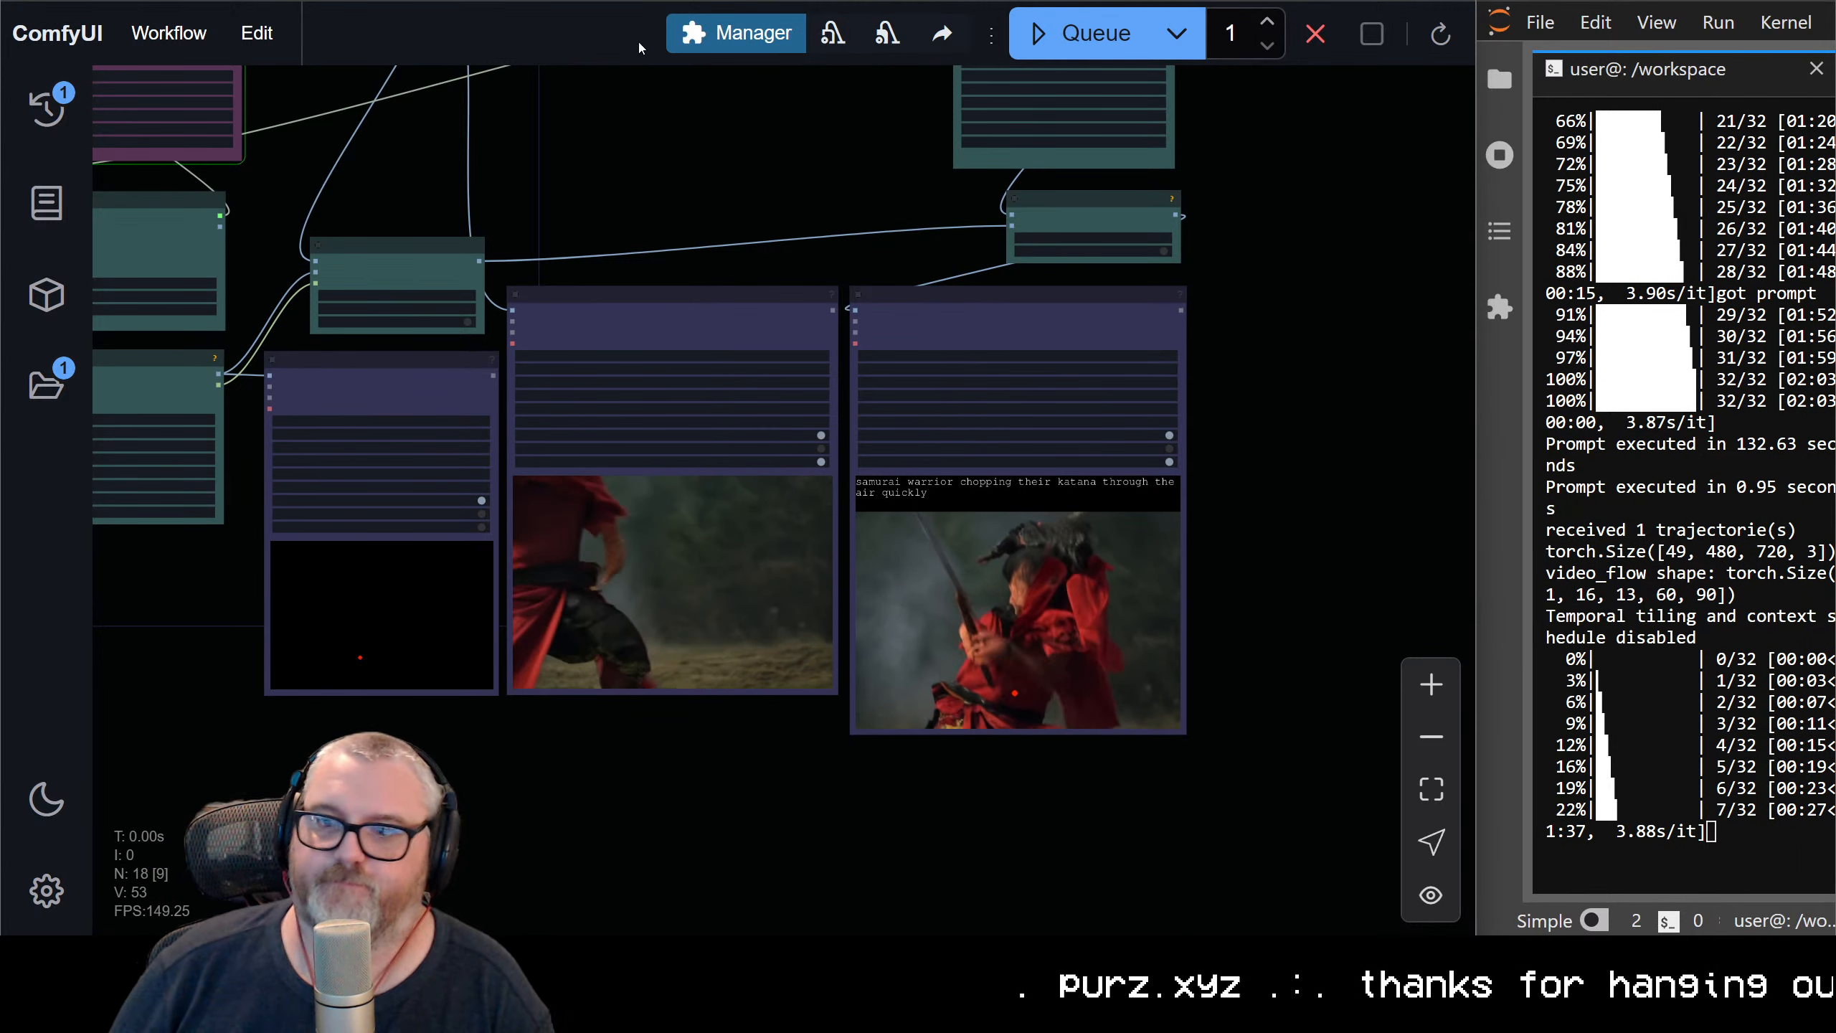
scroll(945, 388, "up", 6)
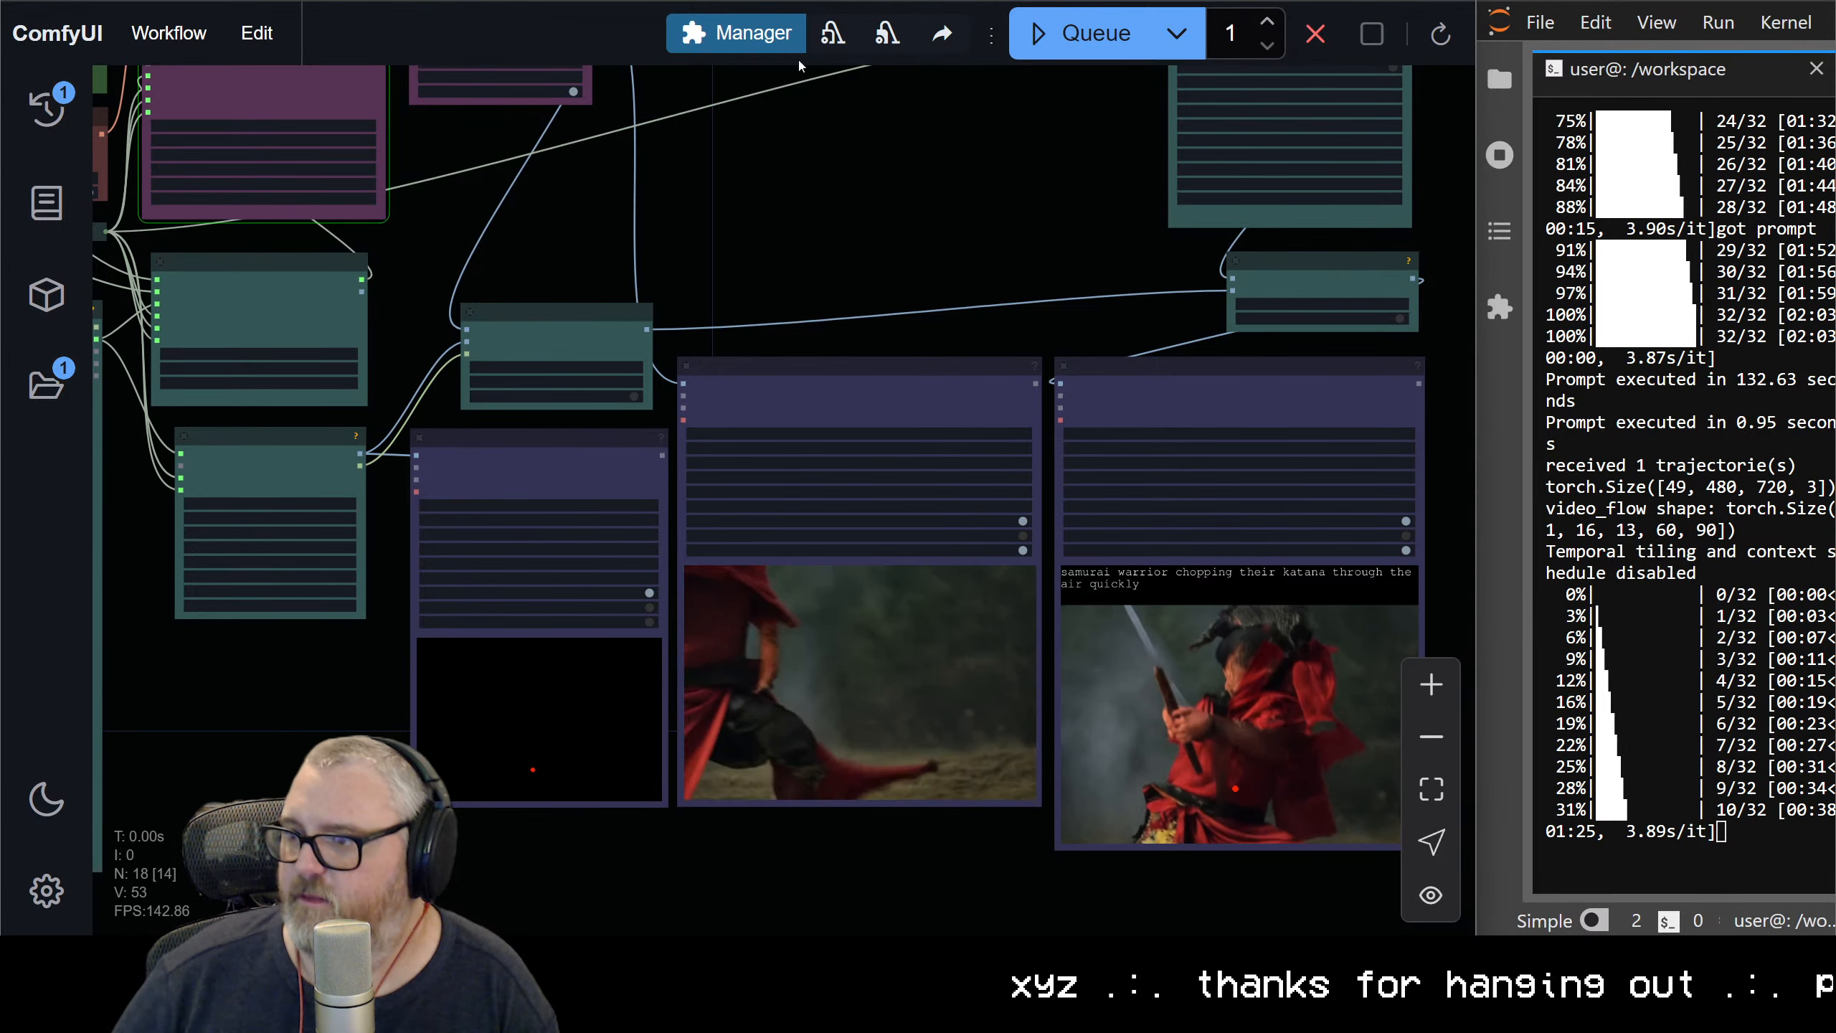
left_click_drag(668, 147, 1036, 593)
scroll(606, 295, "up", 4)
left_click_drag(334, 163, 569, 135)
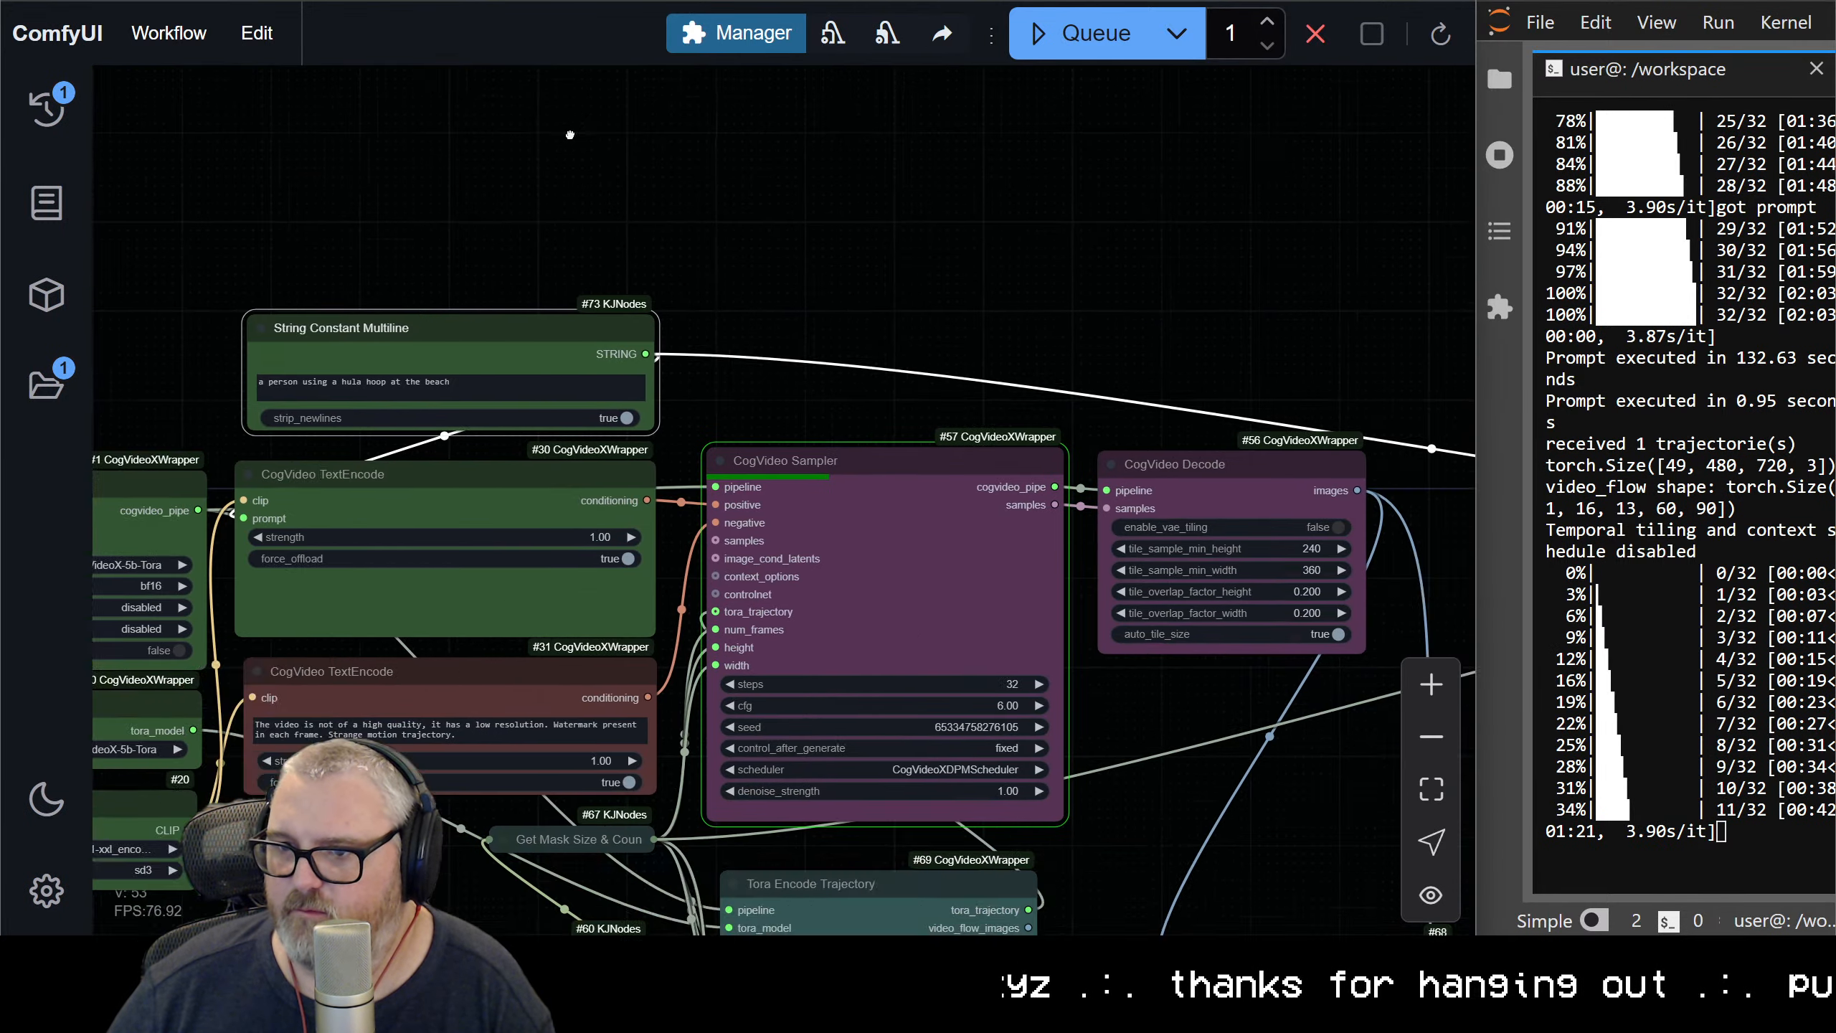
scroll(570, 136, "down", 2)
left_click_drag(1294, 521, 733, 332)
scroll(1063, 423, "down", 3)
left_click_drag(1064, 423, 422, 180)
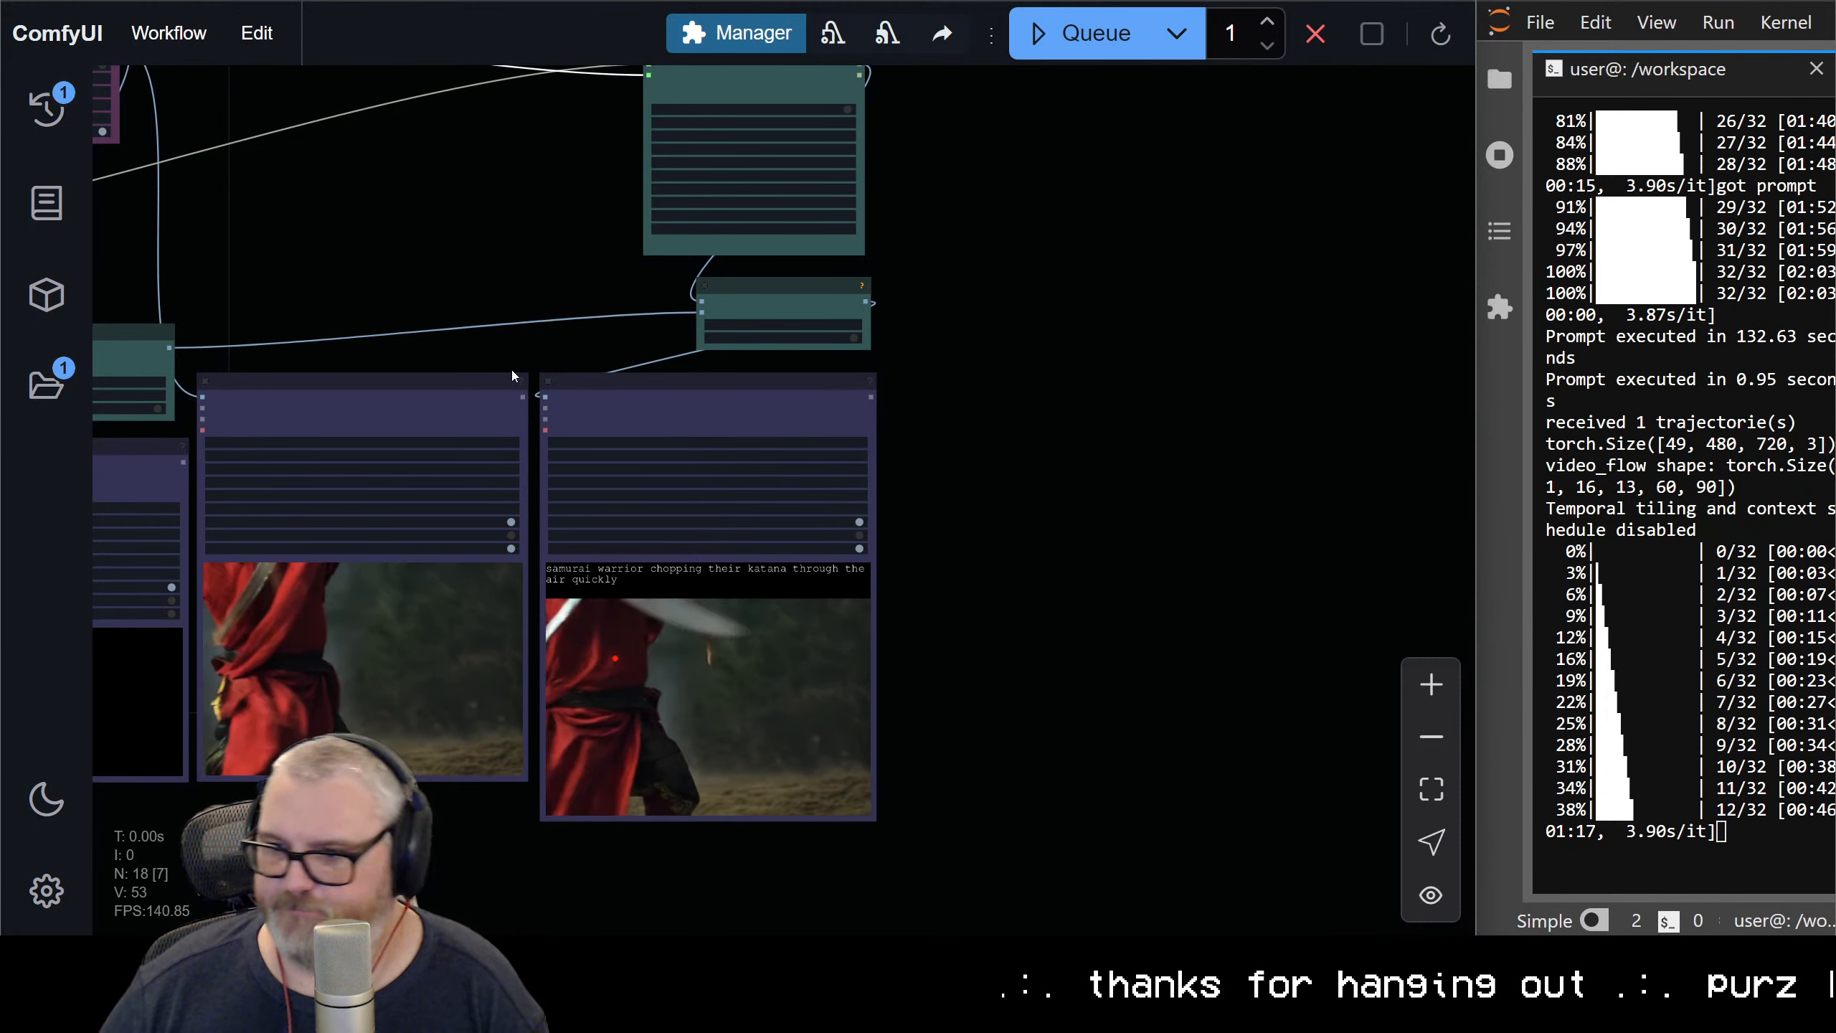
left_click_drag(1140, 694, 1455, 520)
scroll(1197, 540, "up", 5)
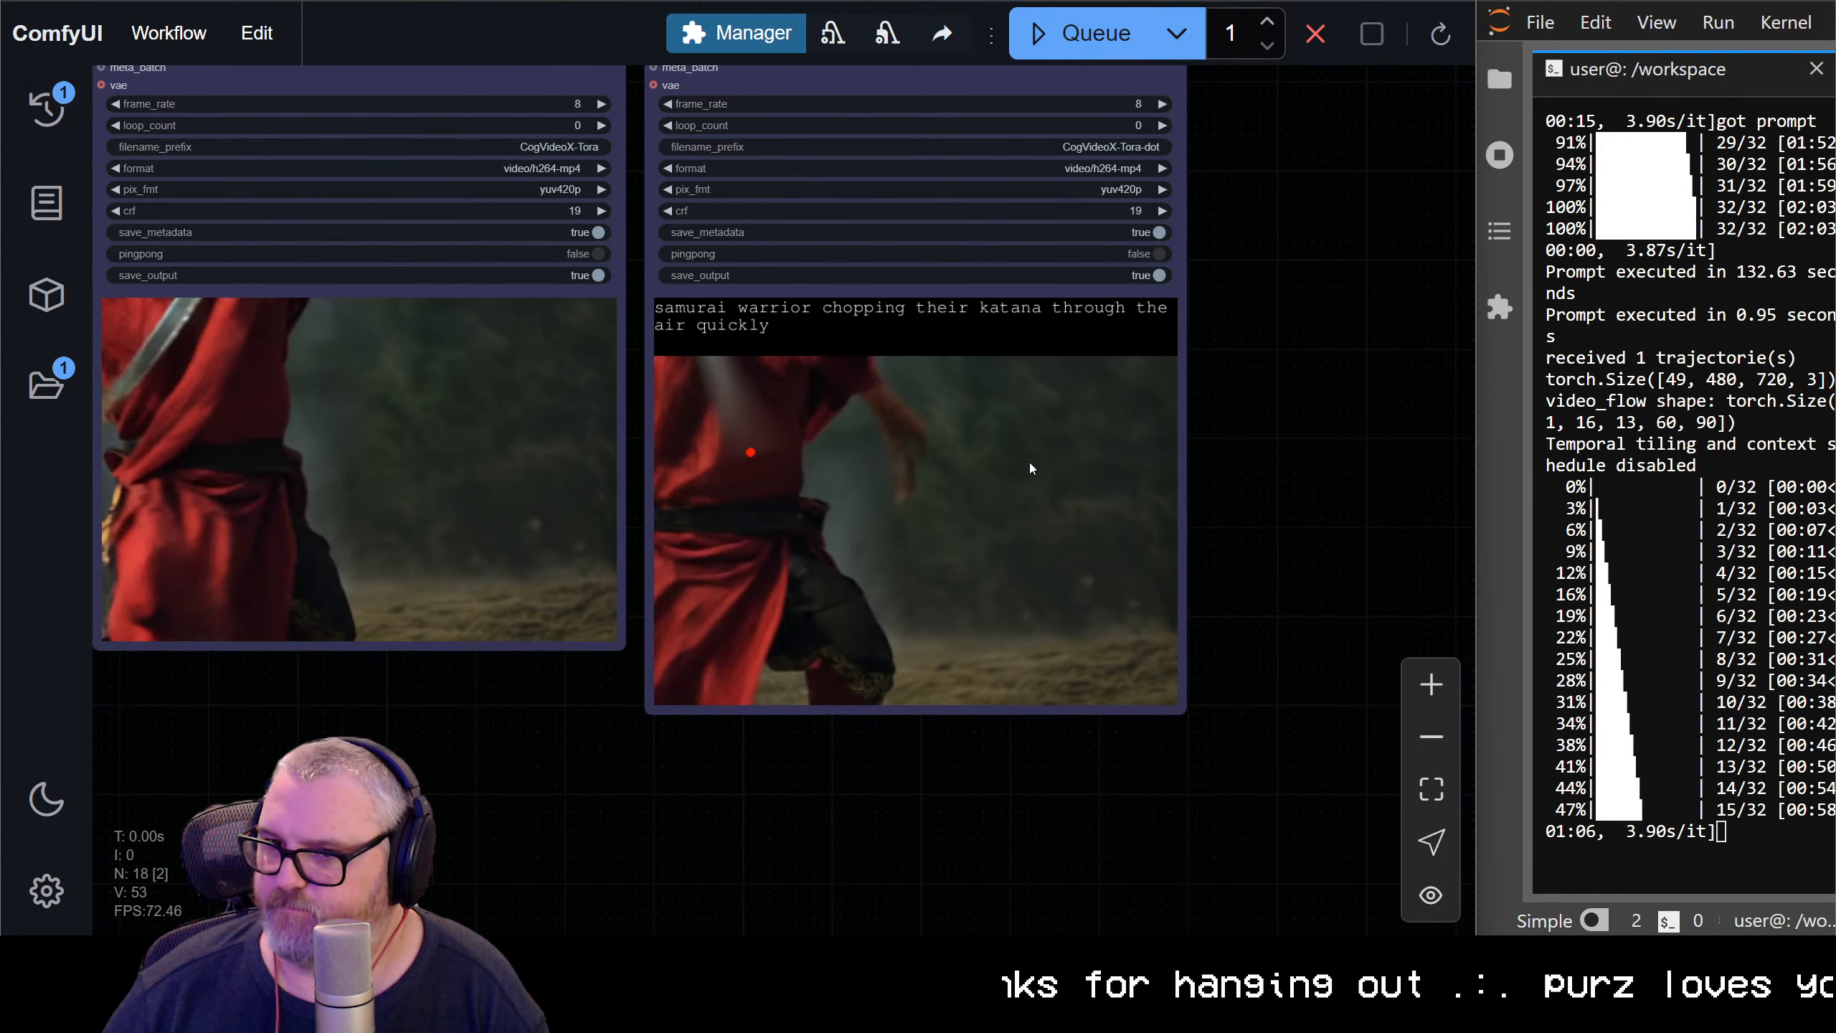
Check the CogVideo Sampler's progress and examine the captioned hula hoop video in the output previews
scroll(1032, 461, "down", 10)
left_click_drag(646, 221, 895, 394)
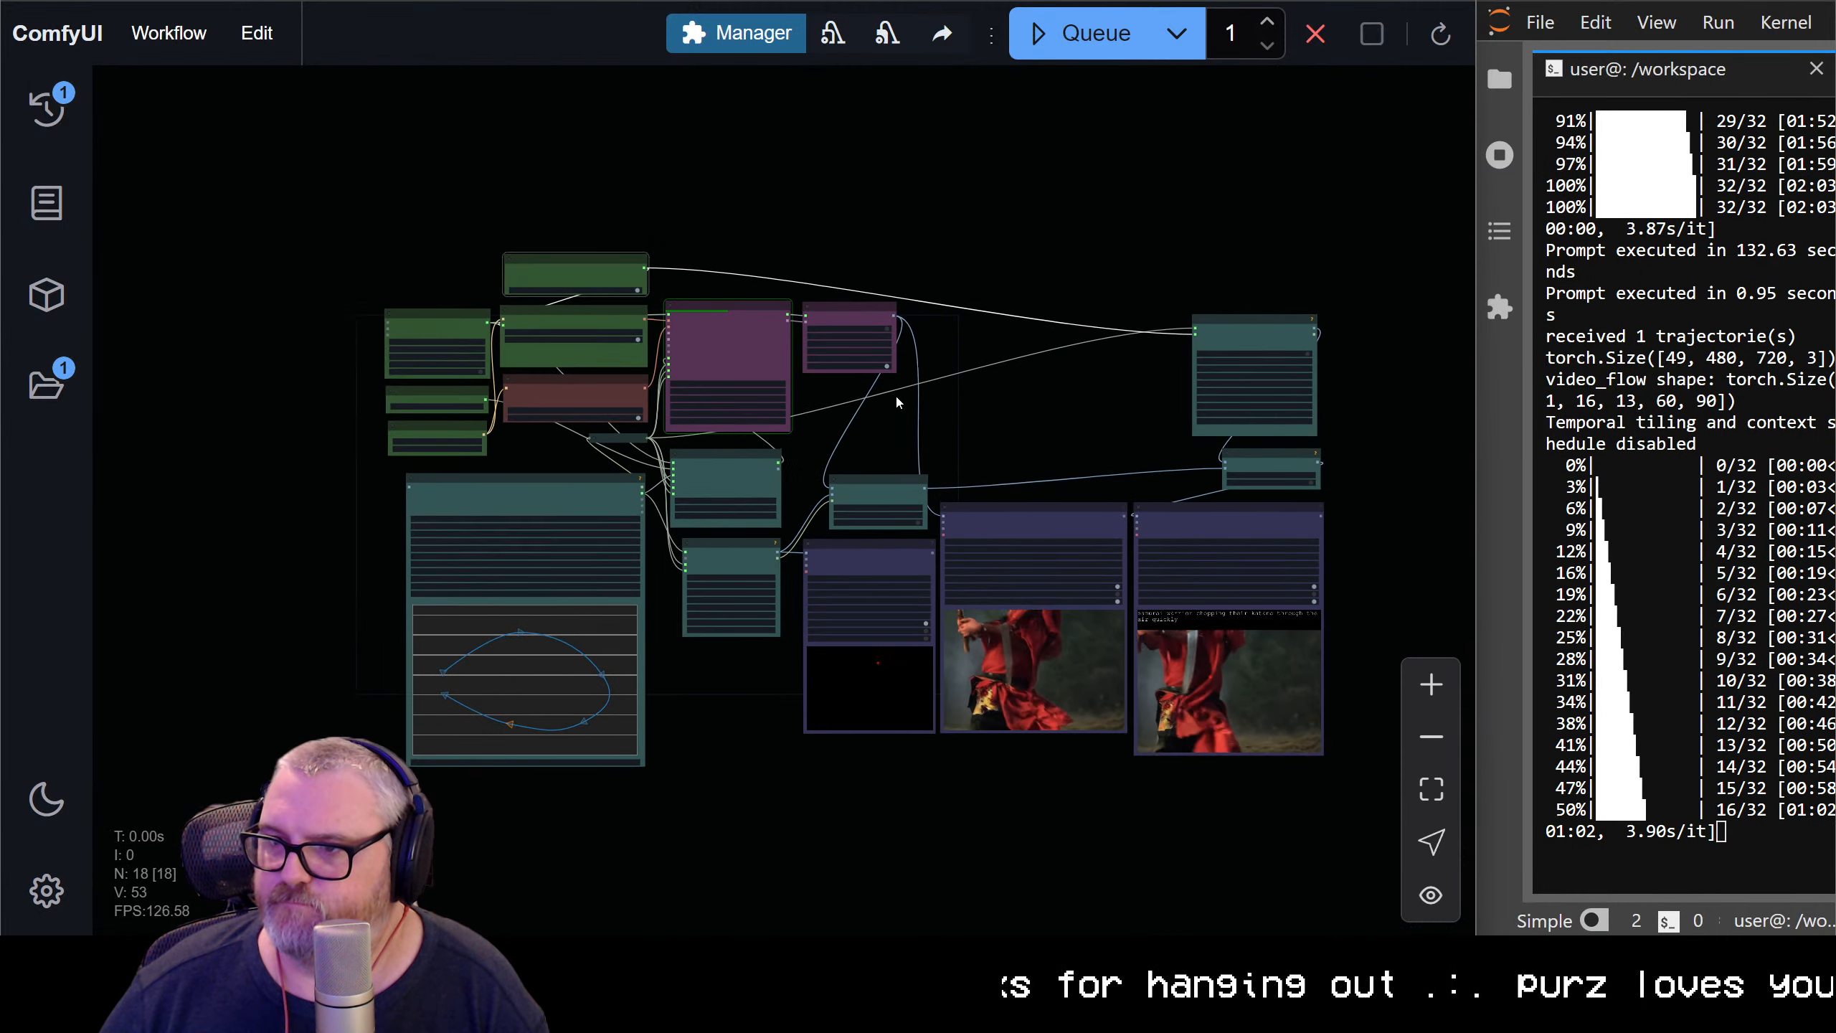
scroll(663, 277, "up", 6)
scroll(663, 277, "up", 5)
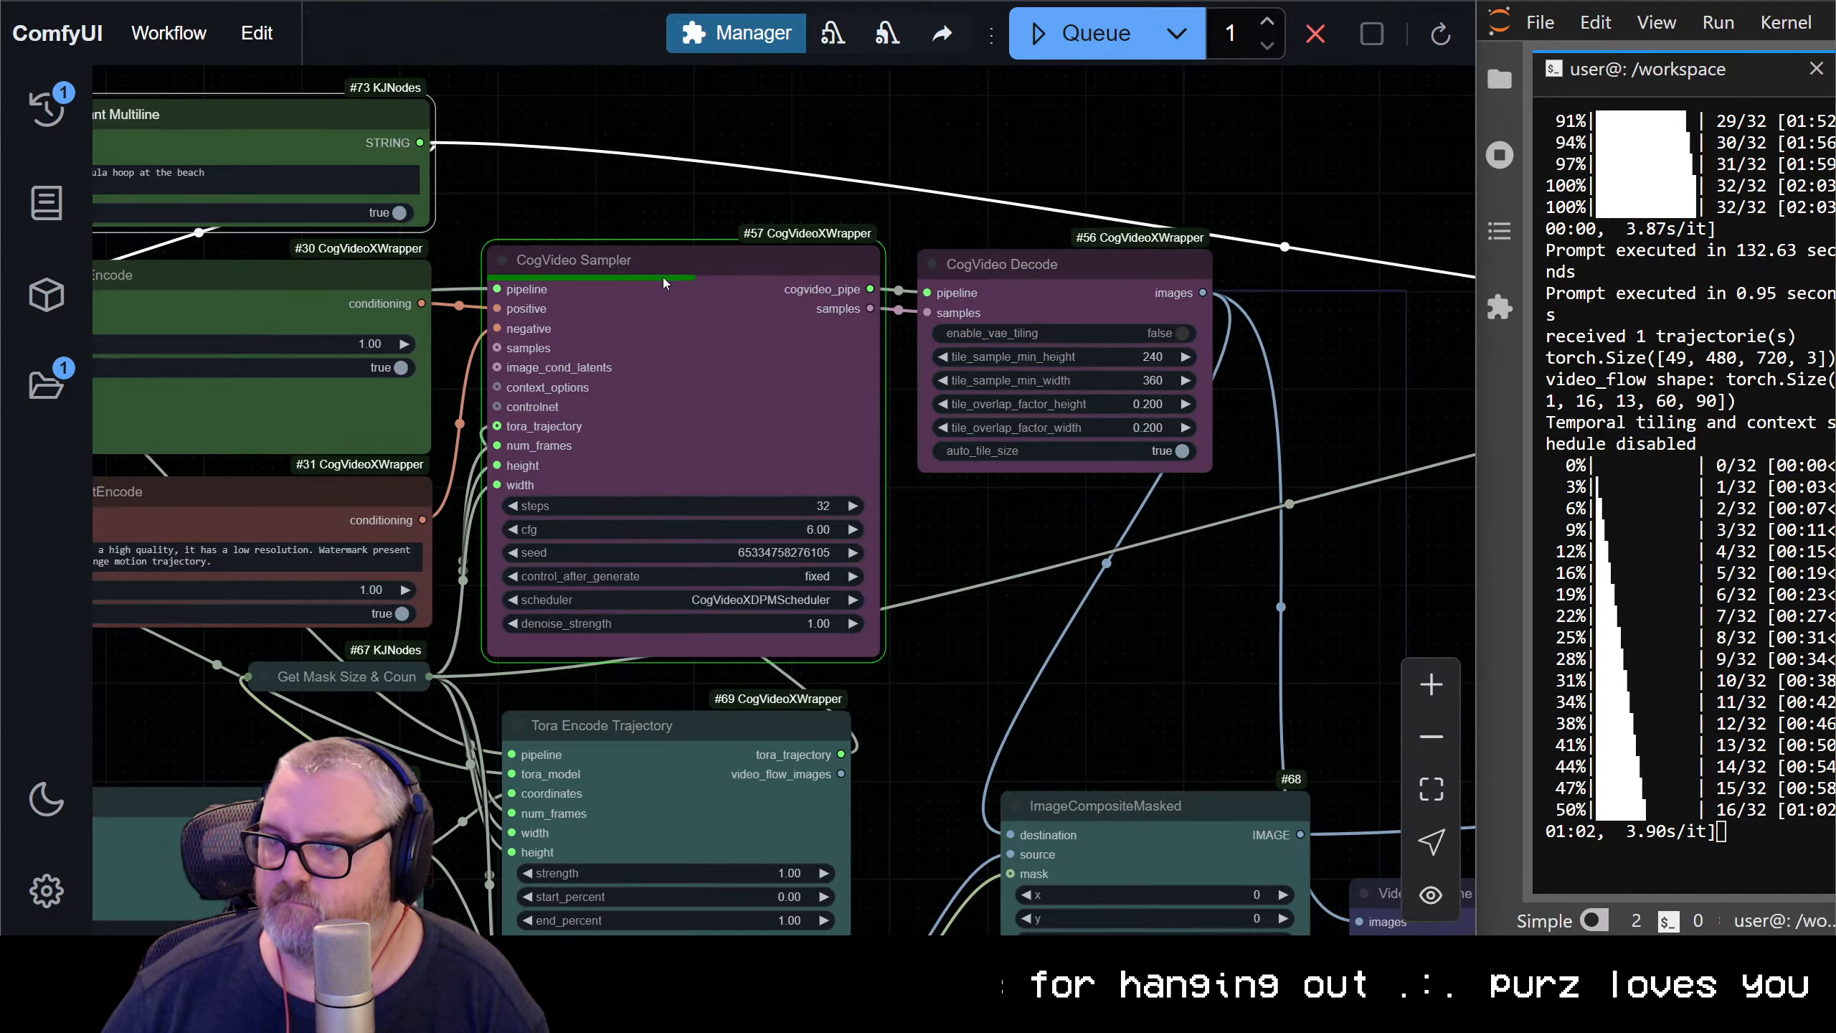
scroll(1097, 785, "down", 6)
left_click_drag(1097, 784, 655, 476)
scroll(822, 630, "down", 6)
left_click_drag(1096, 619, 1012, 291)
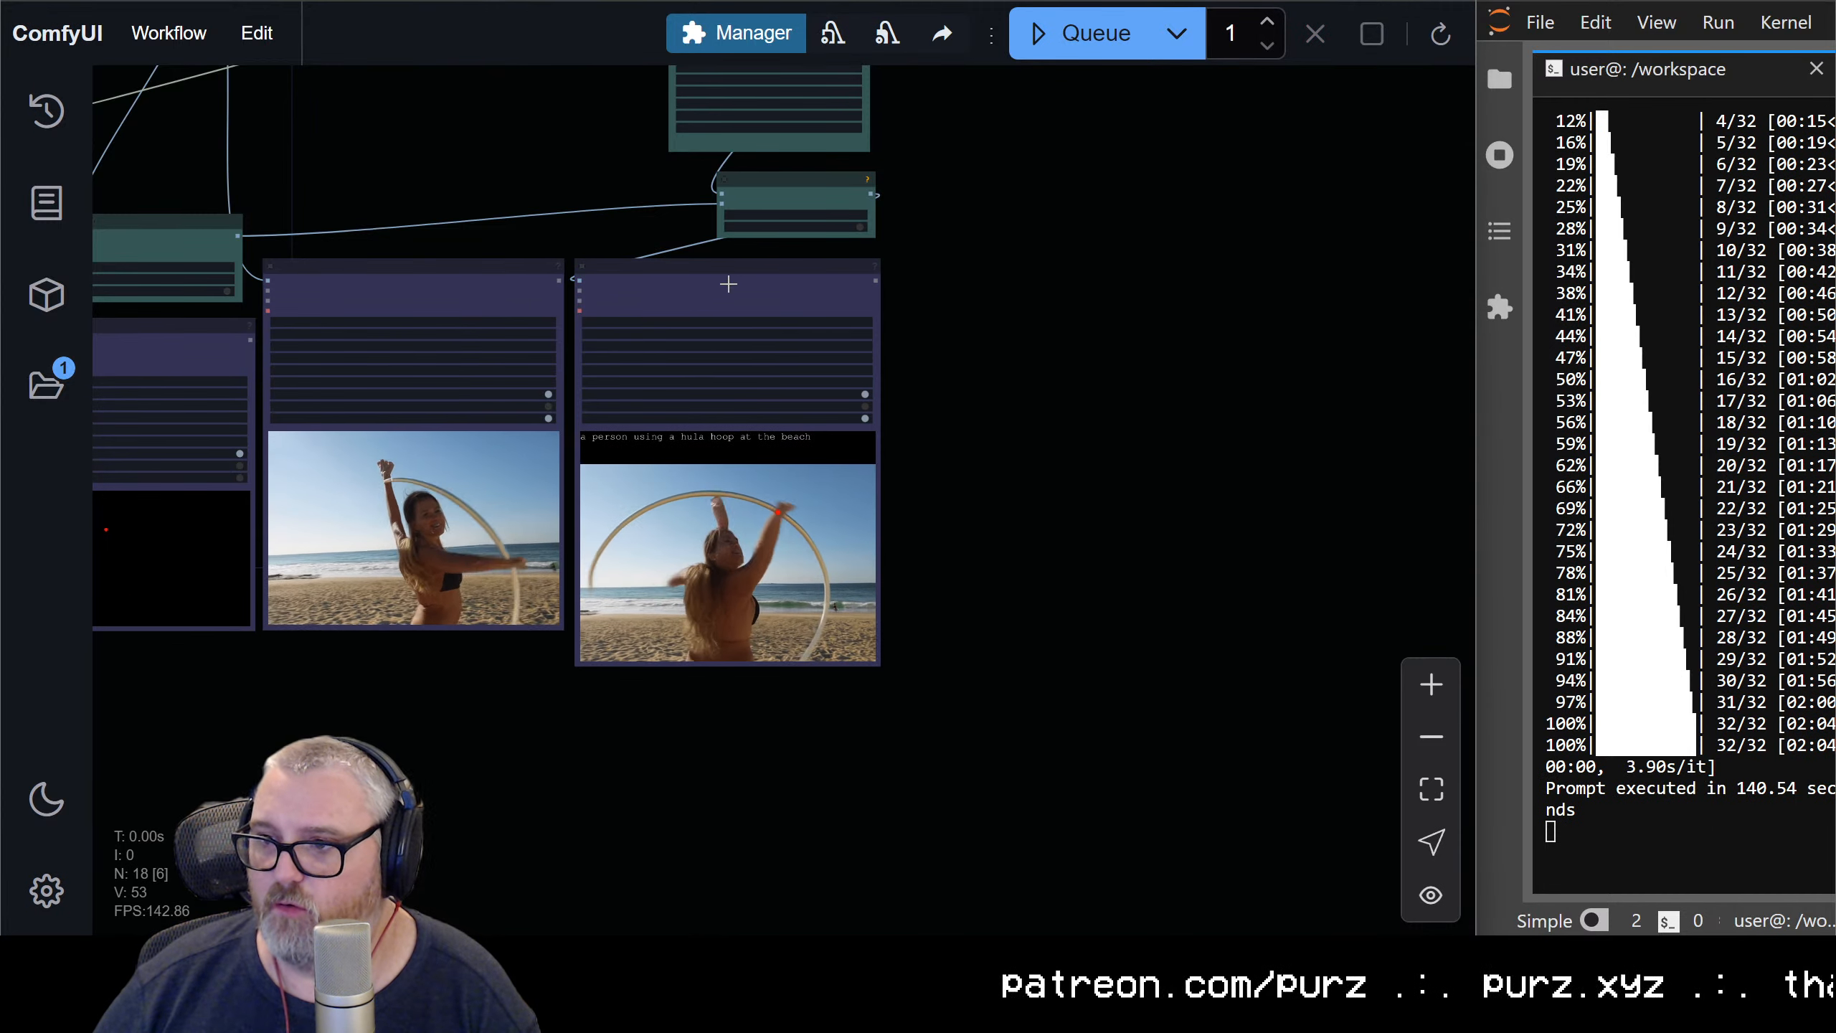
scroll(860, 759, "down", 10)
left_click_drag(975, 688, 1095, 2)
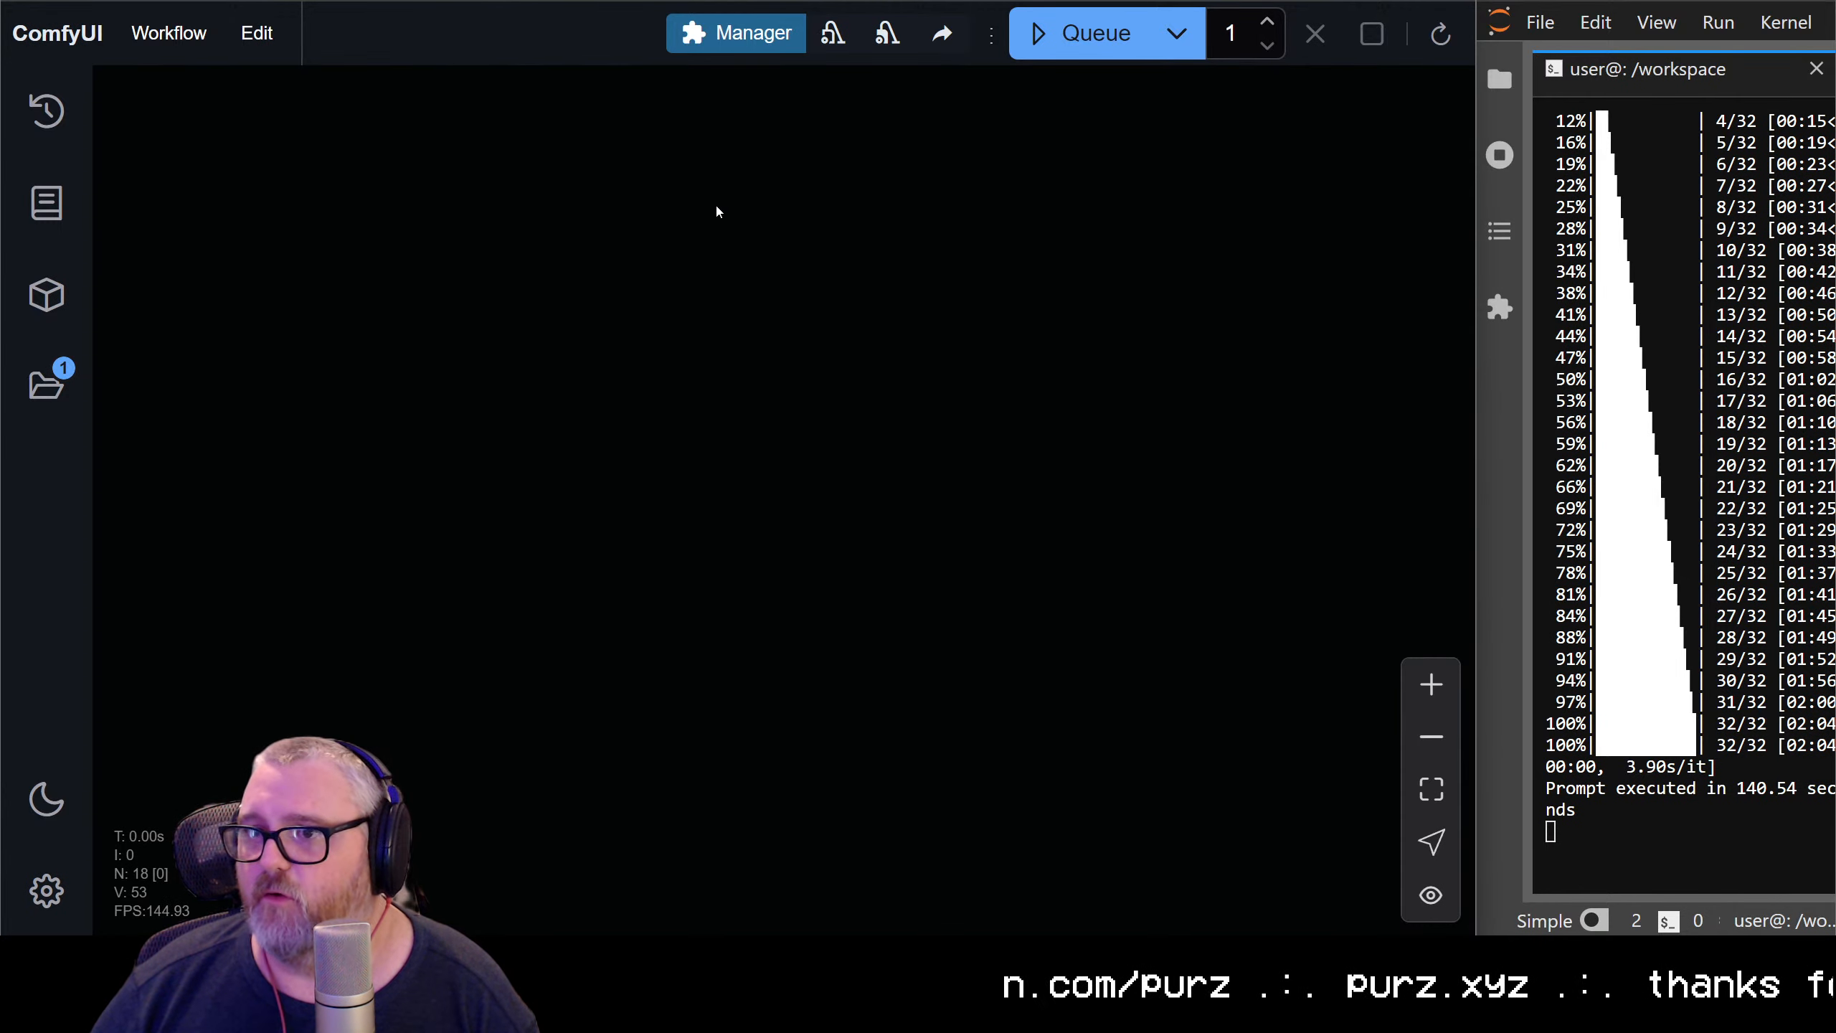
View the Jupyter workspace file list and return to the ComfyUI node graph
left_click_drag(289, 1, 2, 249)
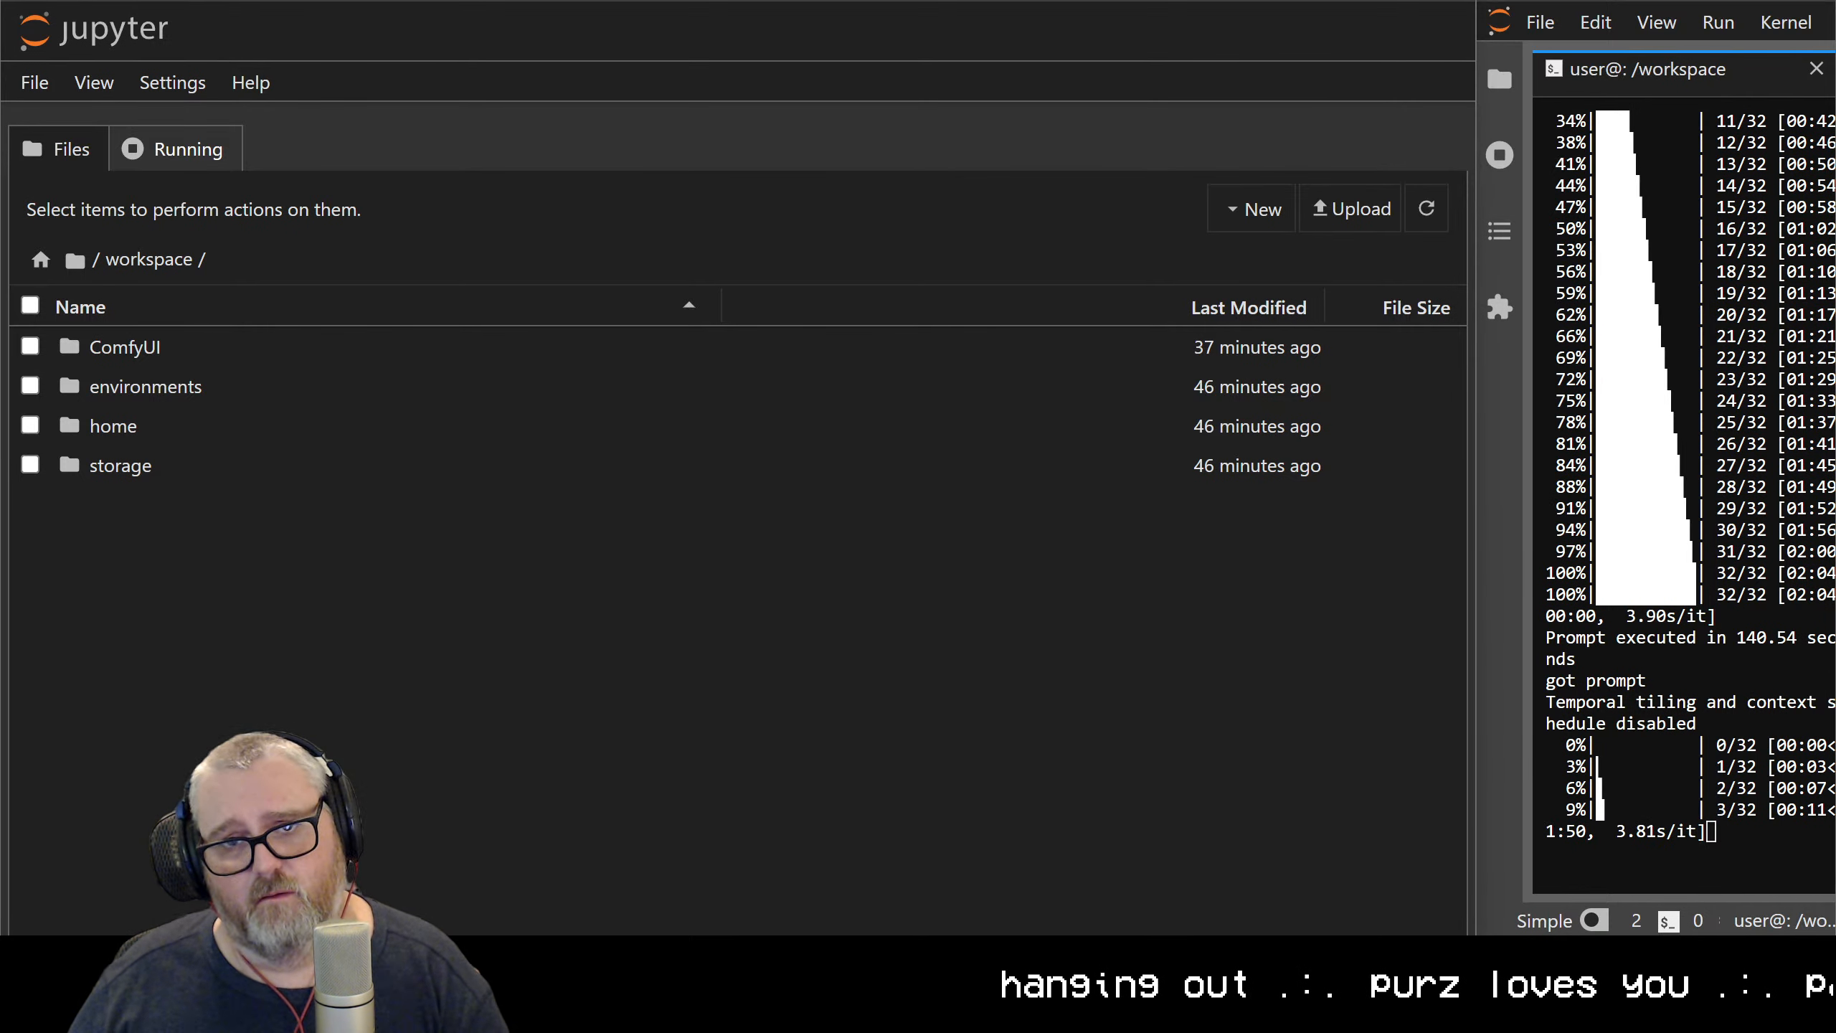
left_click_drag(0, 217, 794, 508)
double_click(793, 508)
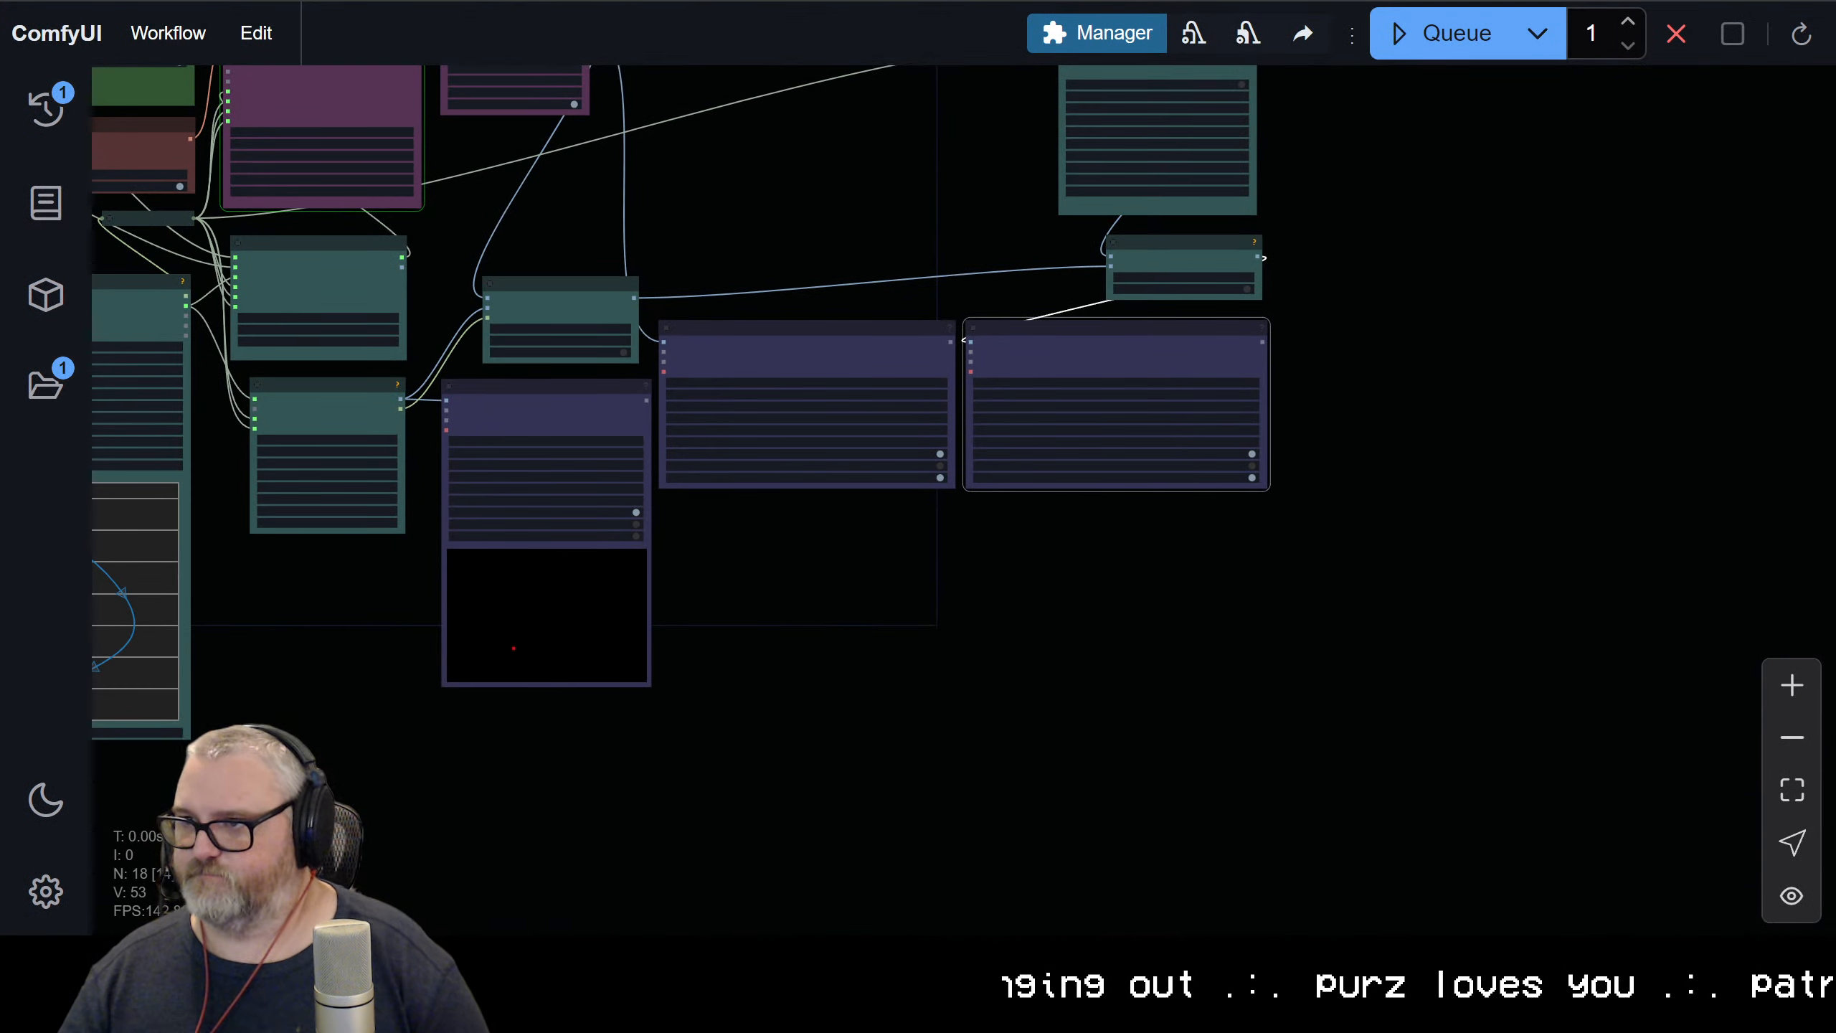
Place the ComfyUI node graph side by side with the Jupyter terminal's sampling log and deselect the video output node
left_click_drag(998, 21, 2, 218)
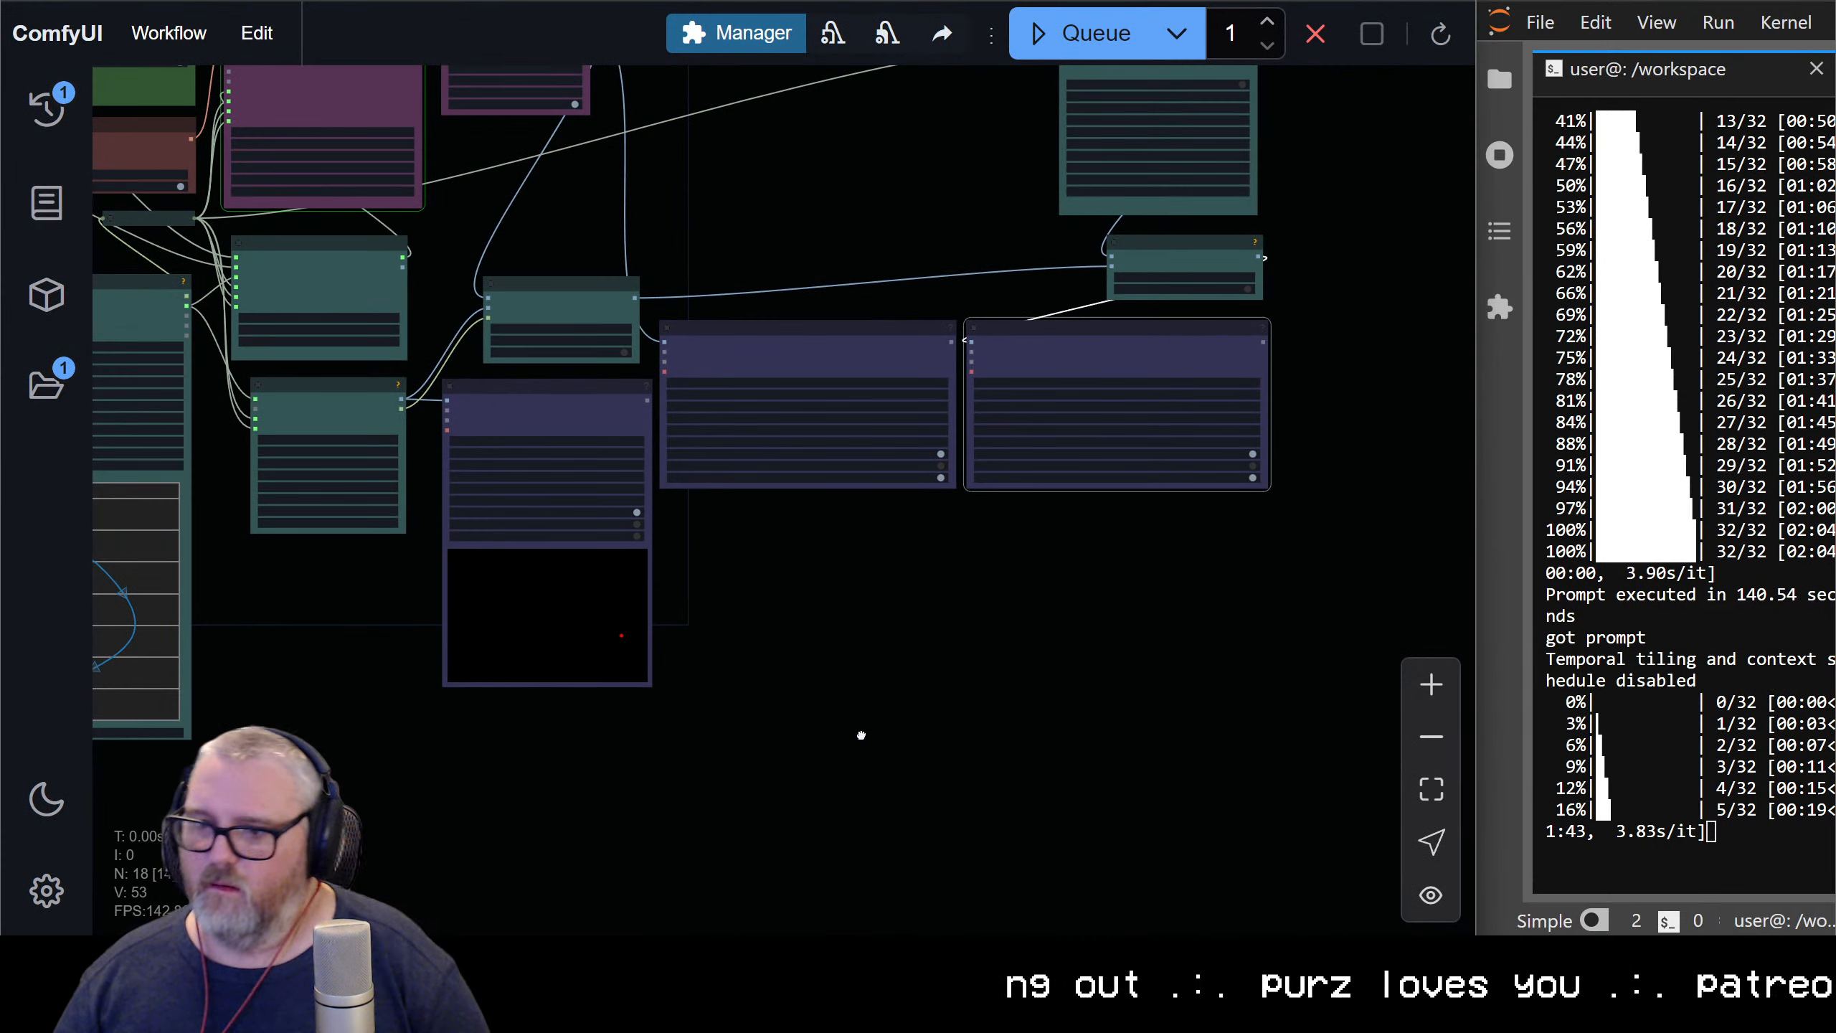
left_click(863, 731)
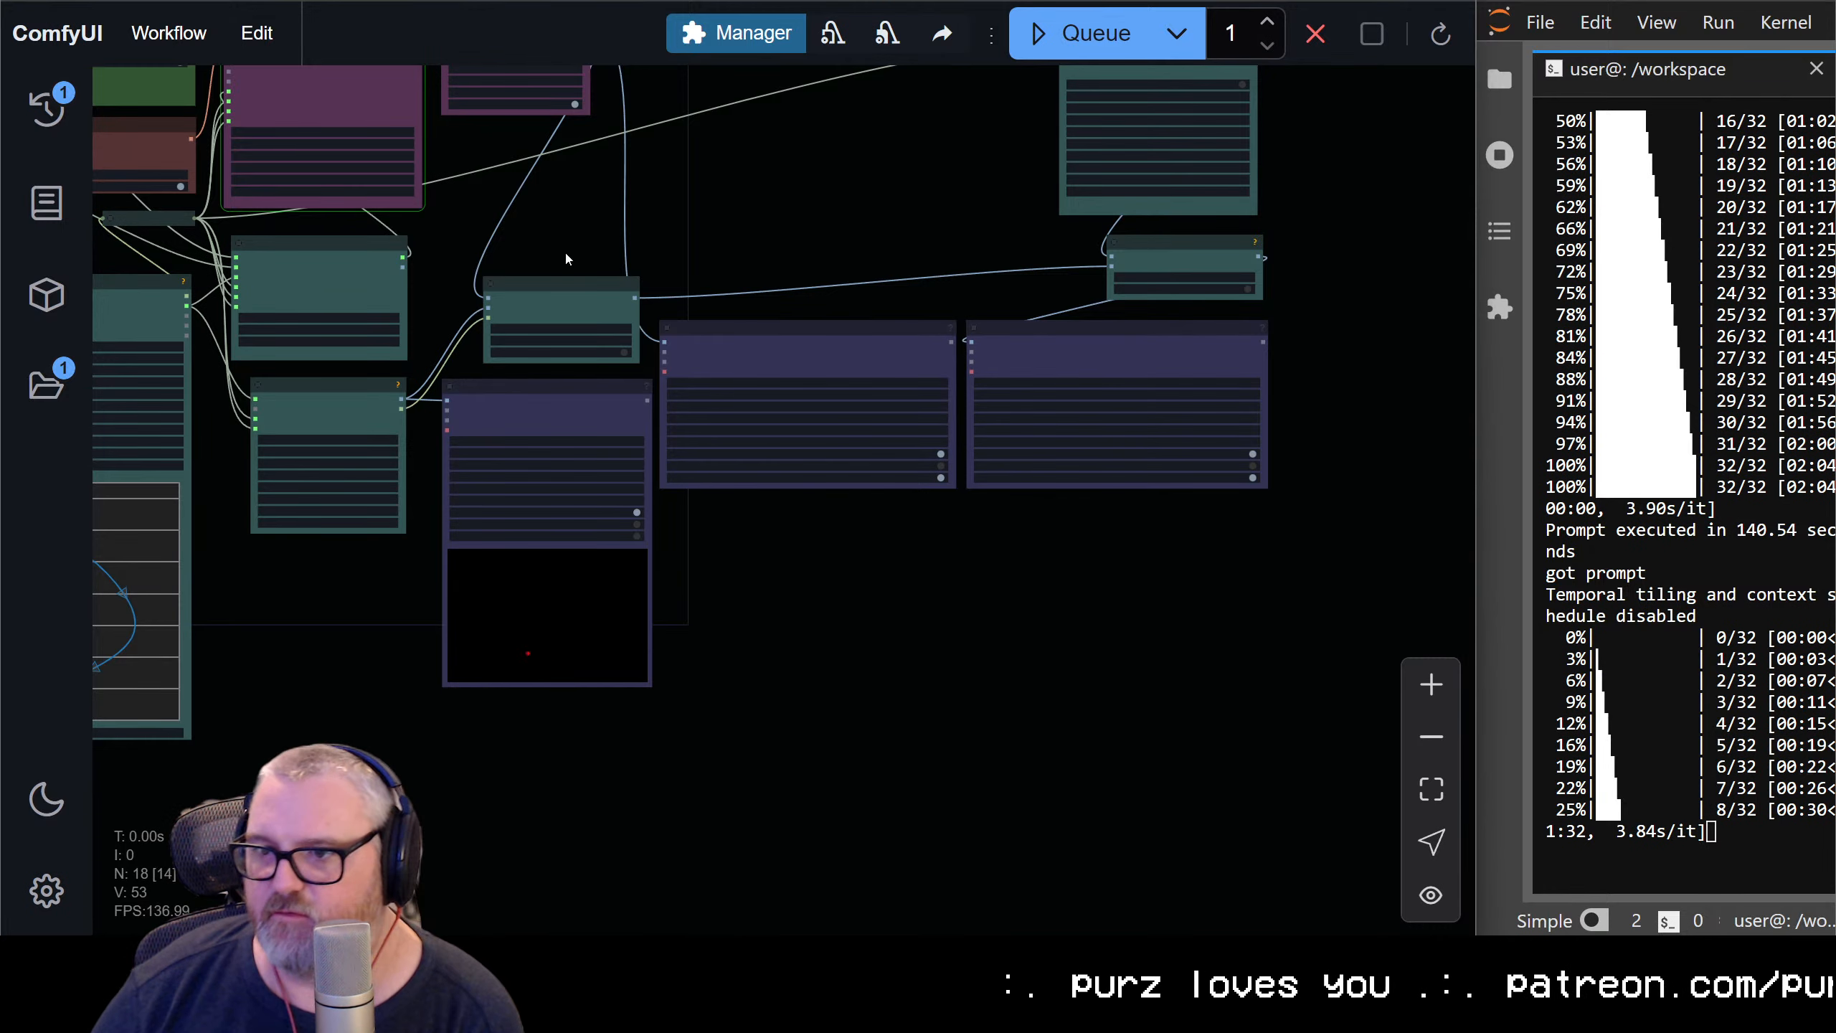
Reposition the Spline Editor node just beneath the Load CLIP node, roughly lining up their left edges
left_click_drag(536, 247, 1321, 338)
scroll(947, 571, "up", 10)
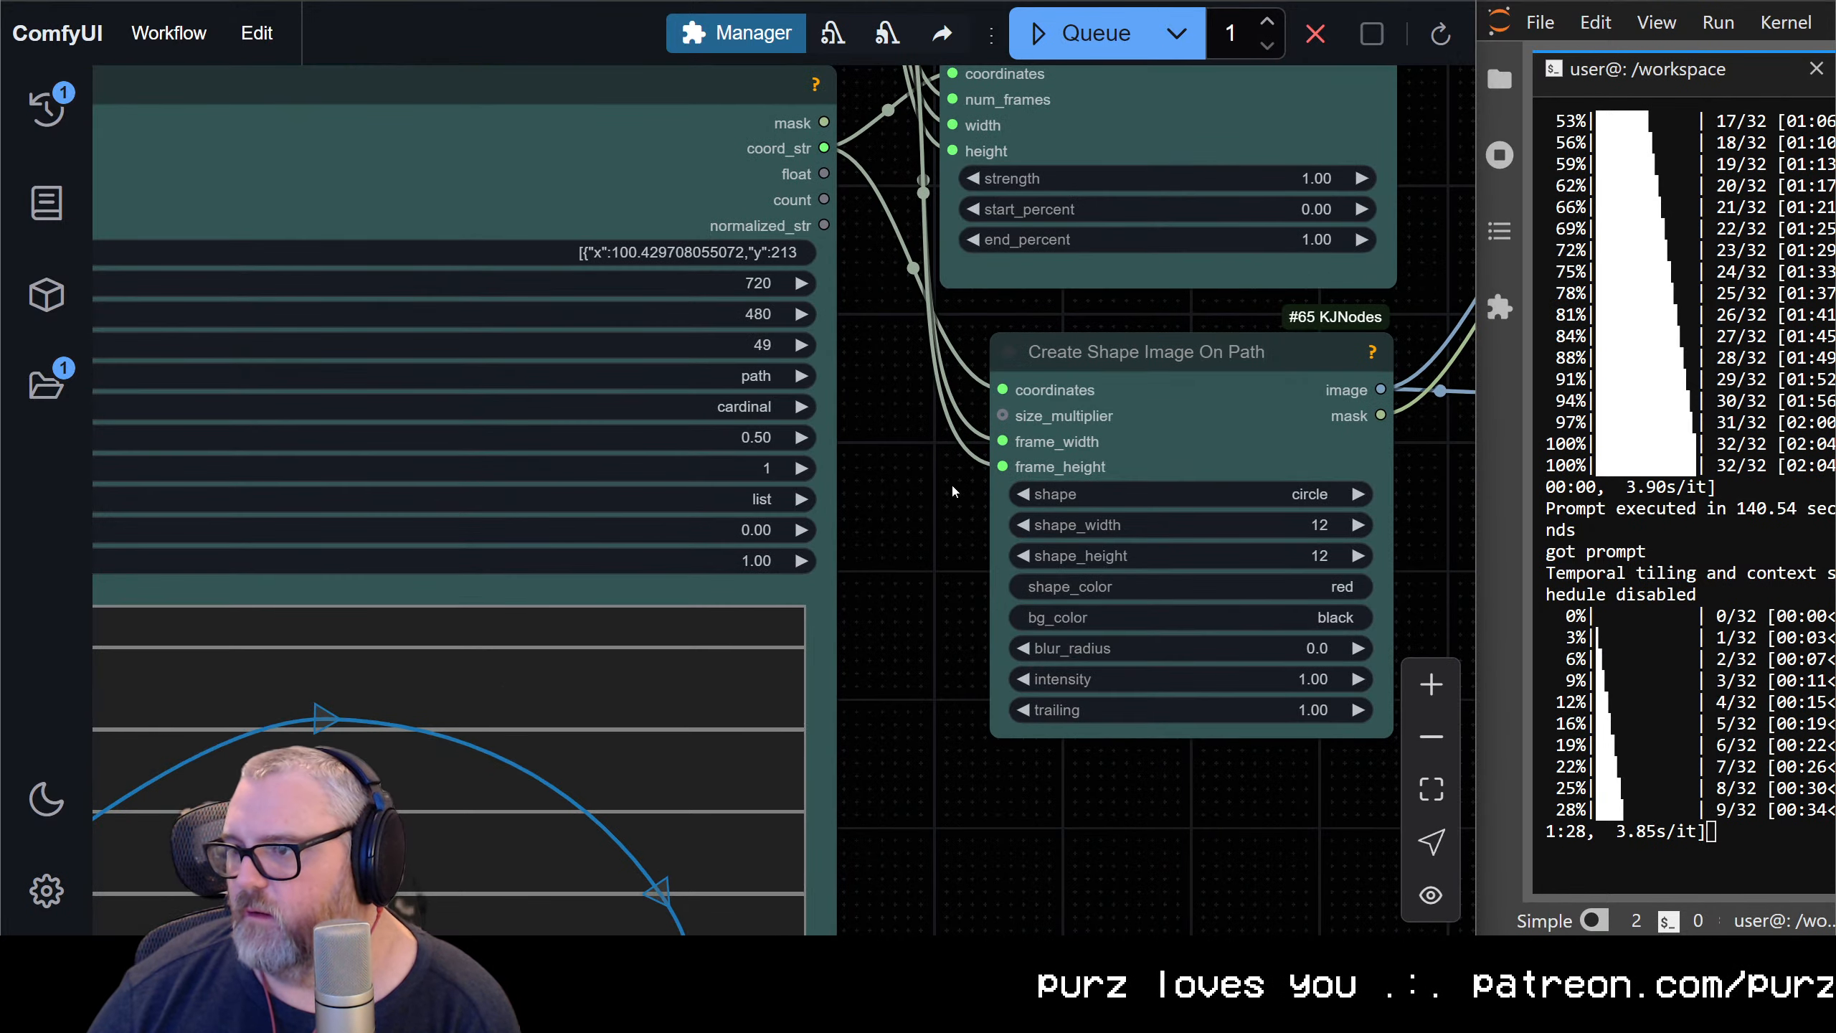
left_click_drag(952, 486, 971, 848)
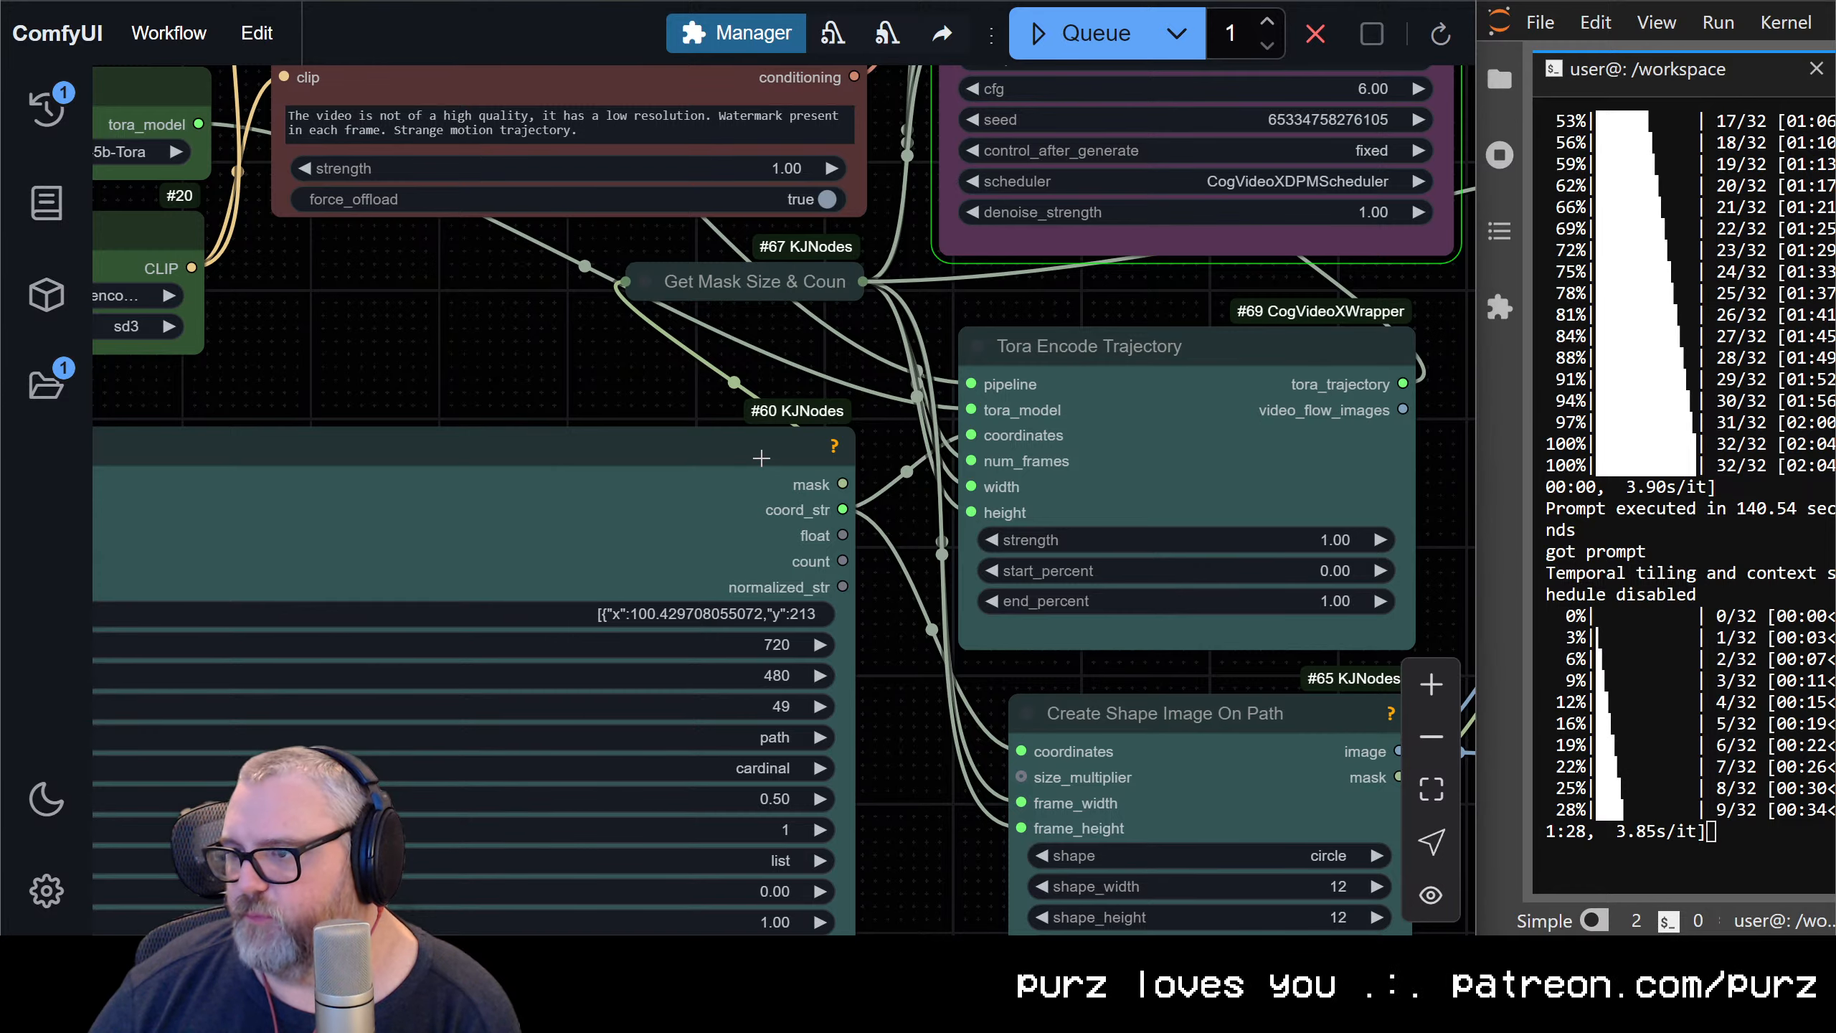
left_click_drag(763, 454, 775, 412)
left_click(634, 344)
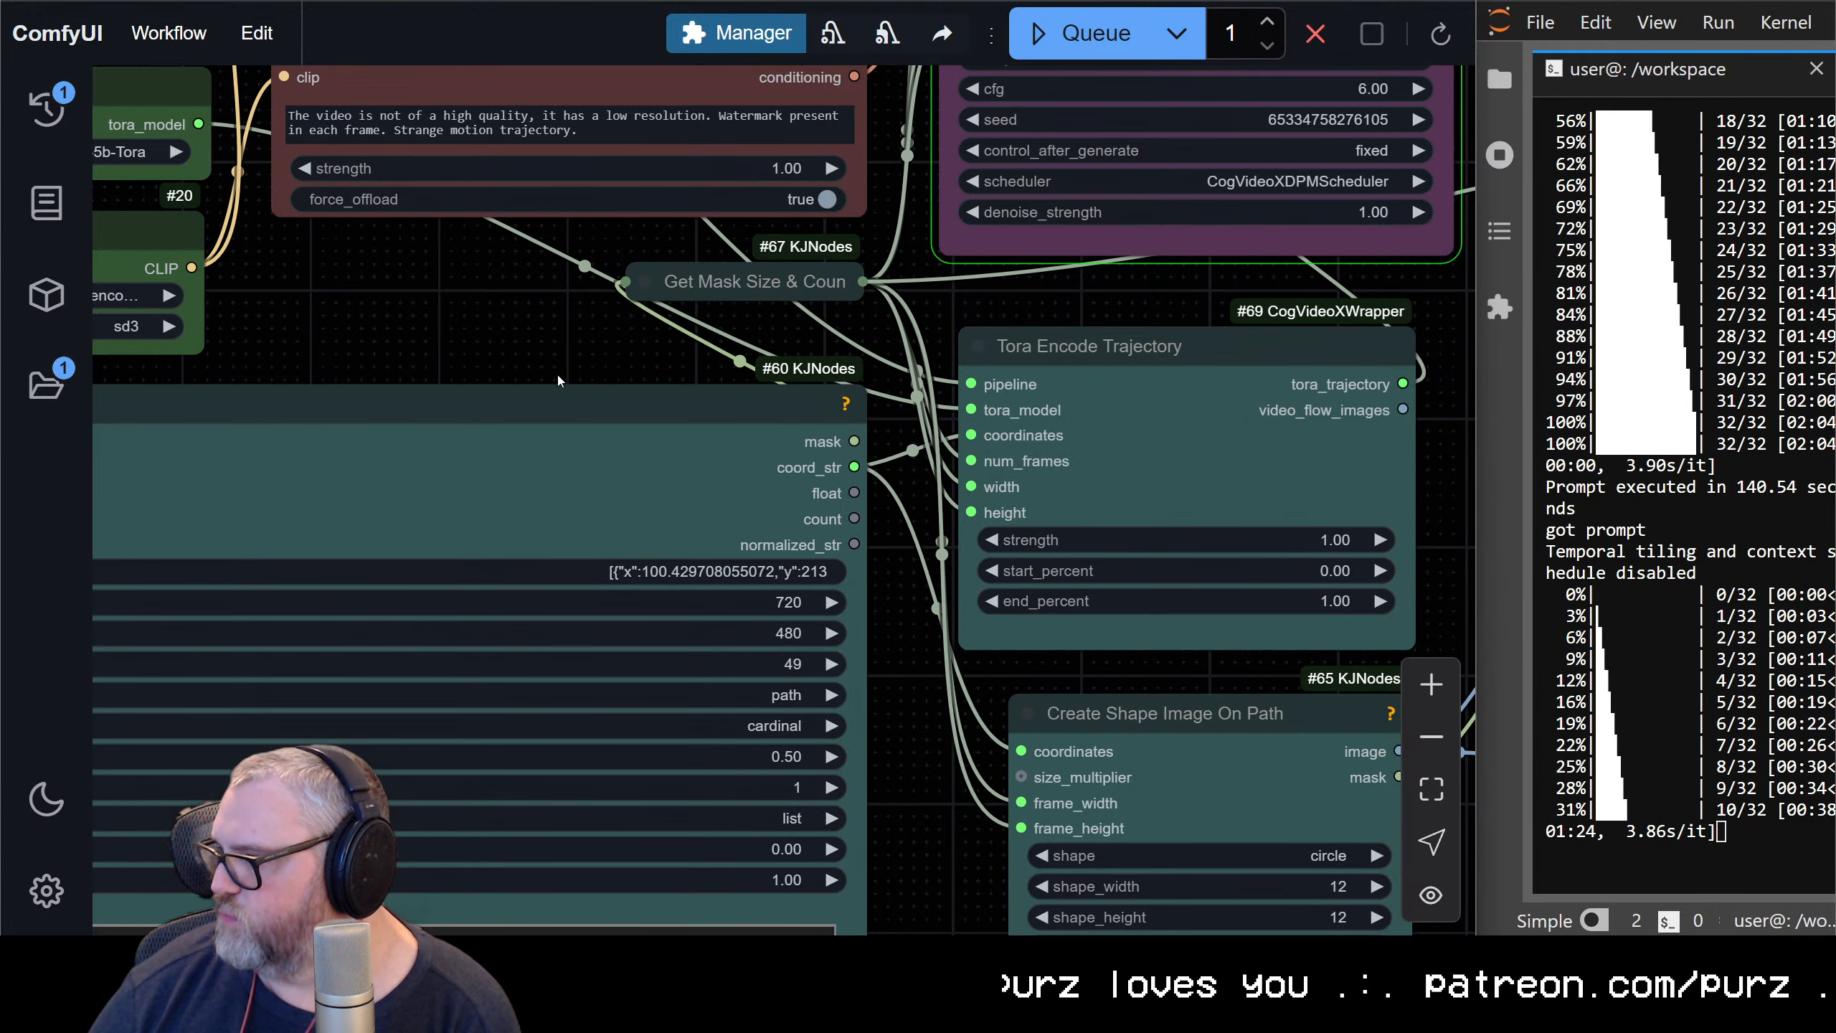
left_click_drag(551, 388, 1005, 546)
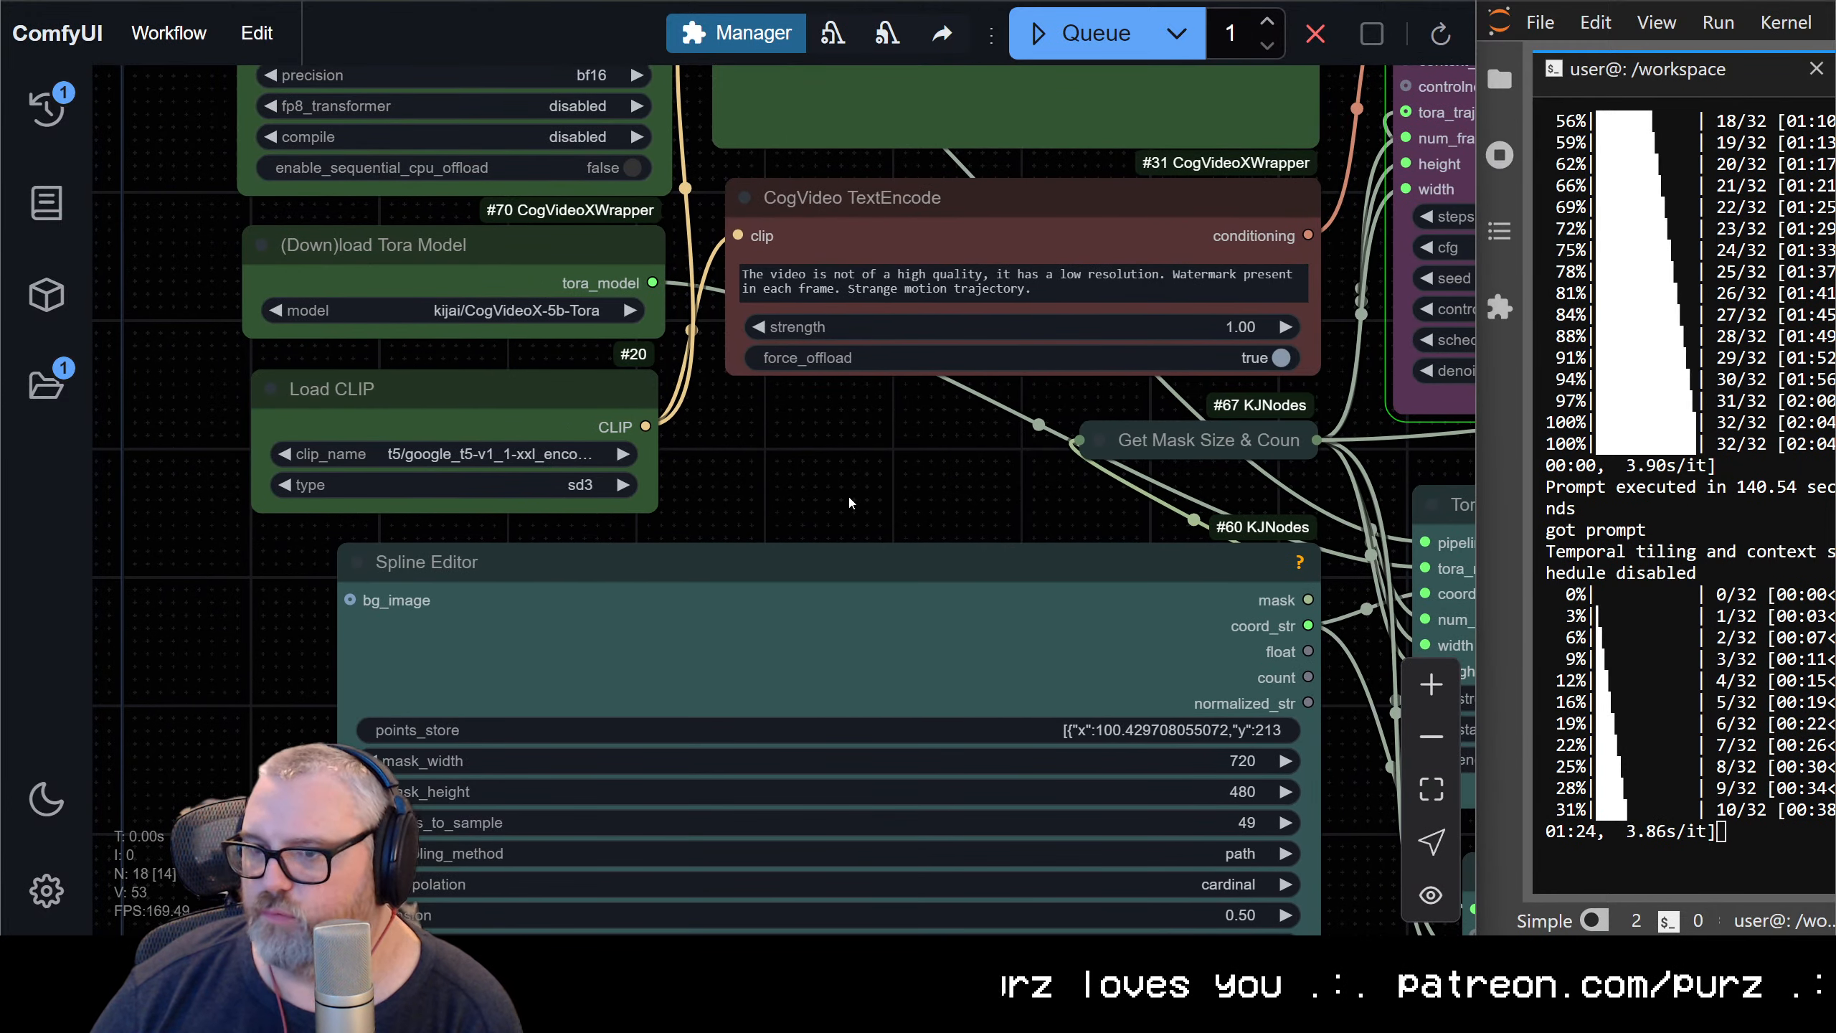
left_click(756, 544)
left_click_drag(757, 544, 679, 556)
left_click(712, 540)
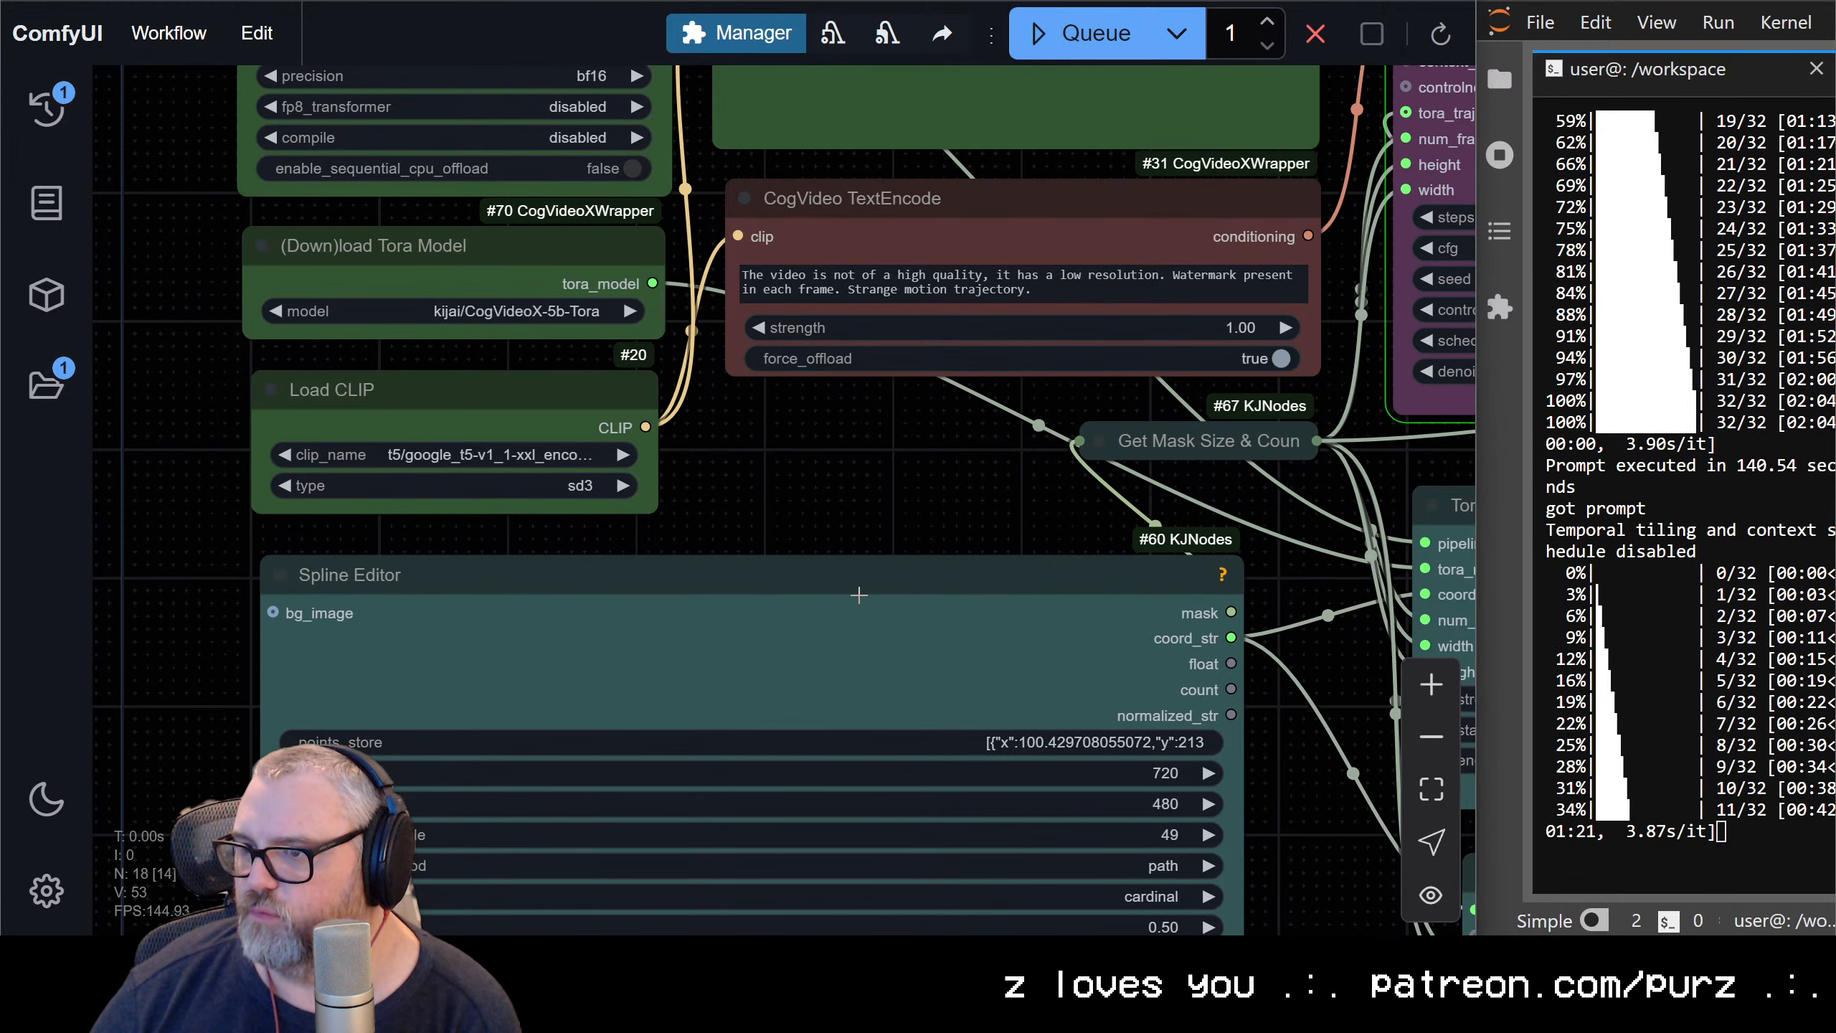
Examine the sushi and seagull prompt, the text encode nodes and the CogVideo Sampler's settings and progress
left_click_drag(893, 486, 675, 933)
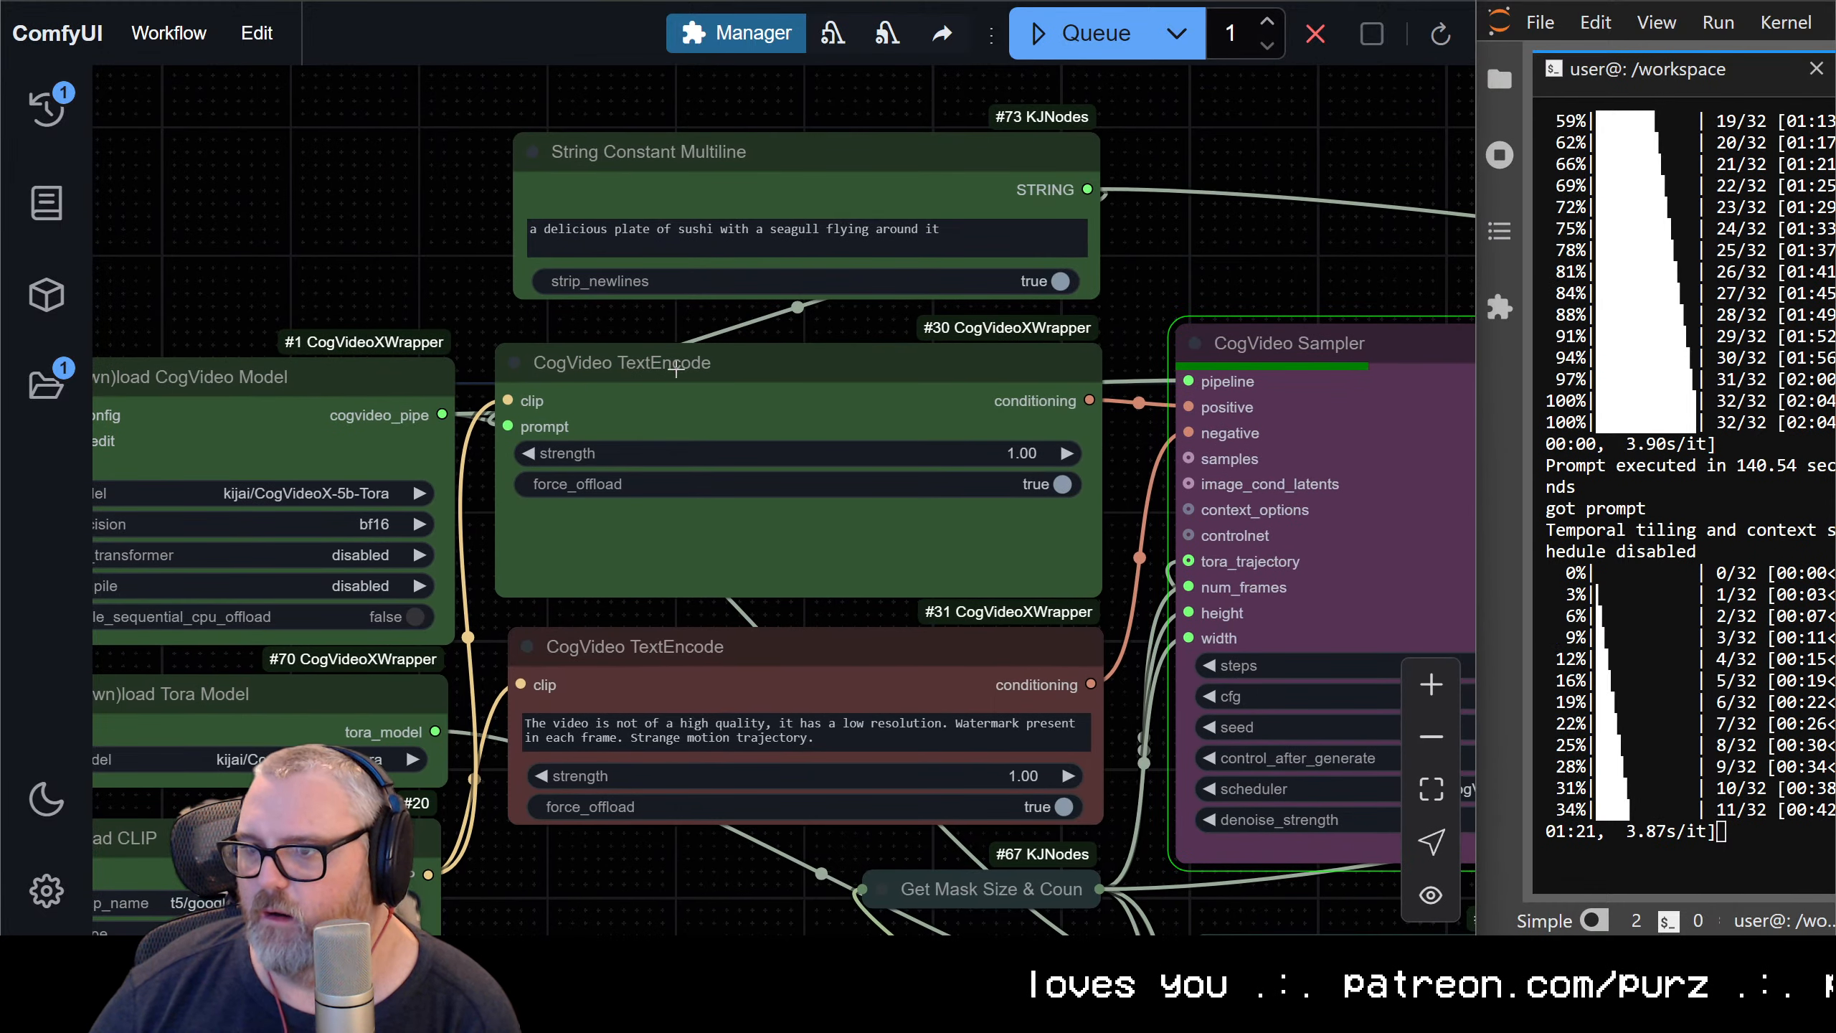
left_click_drag(1041, 323, 323, 325)
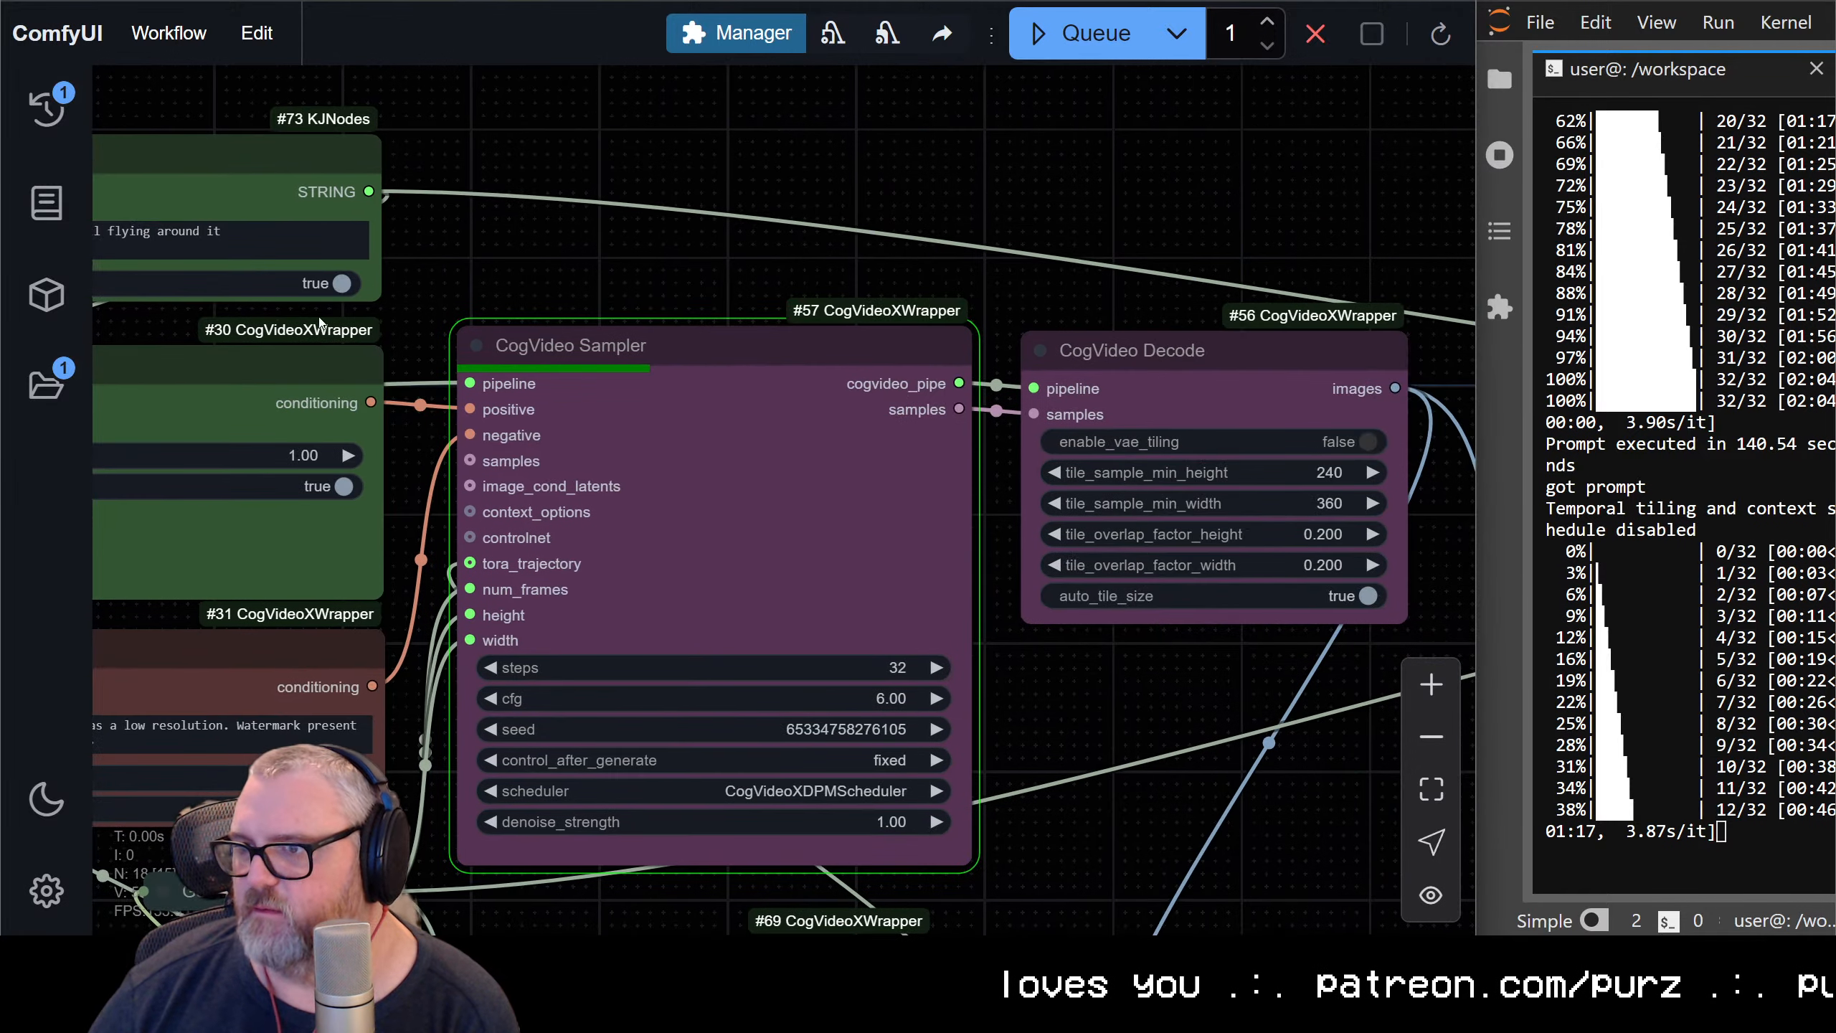
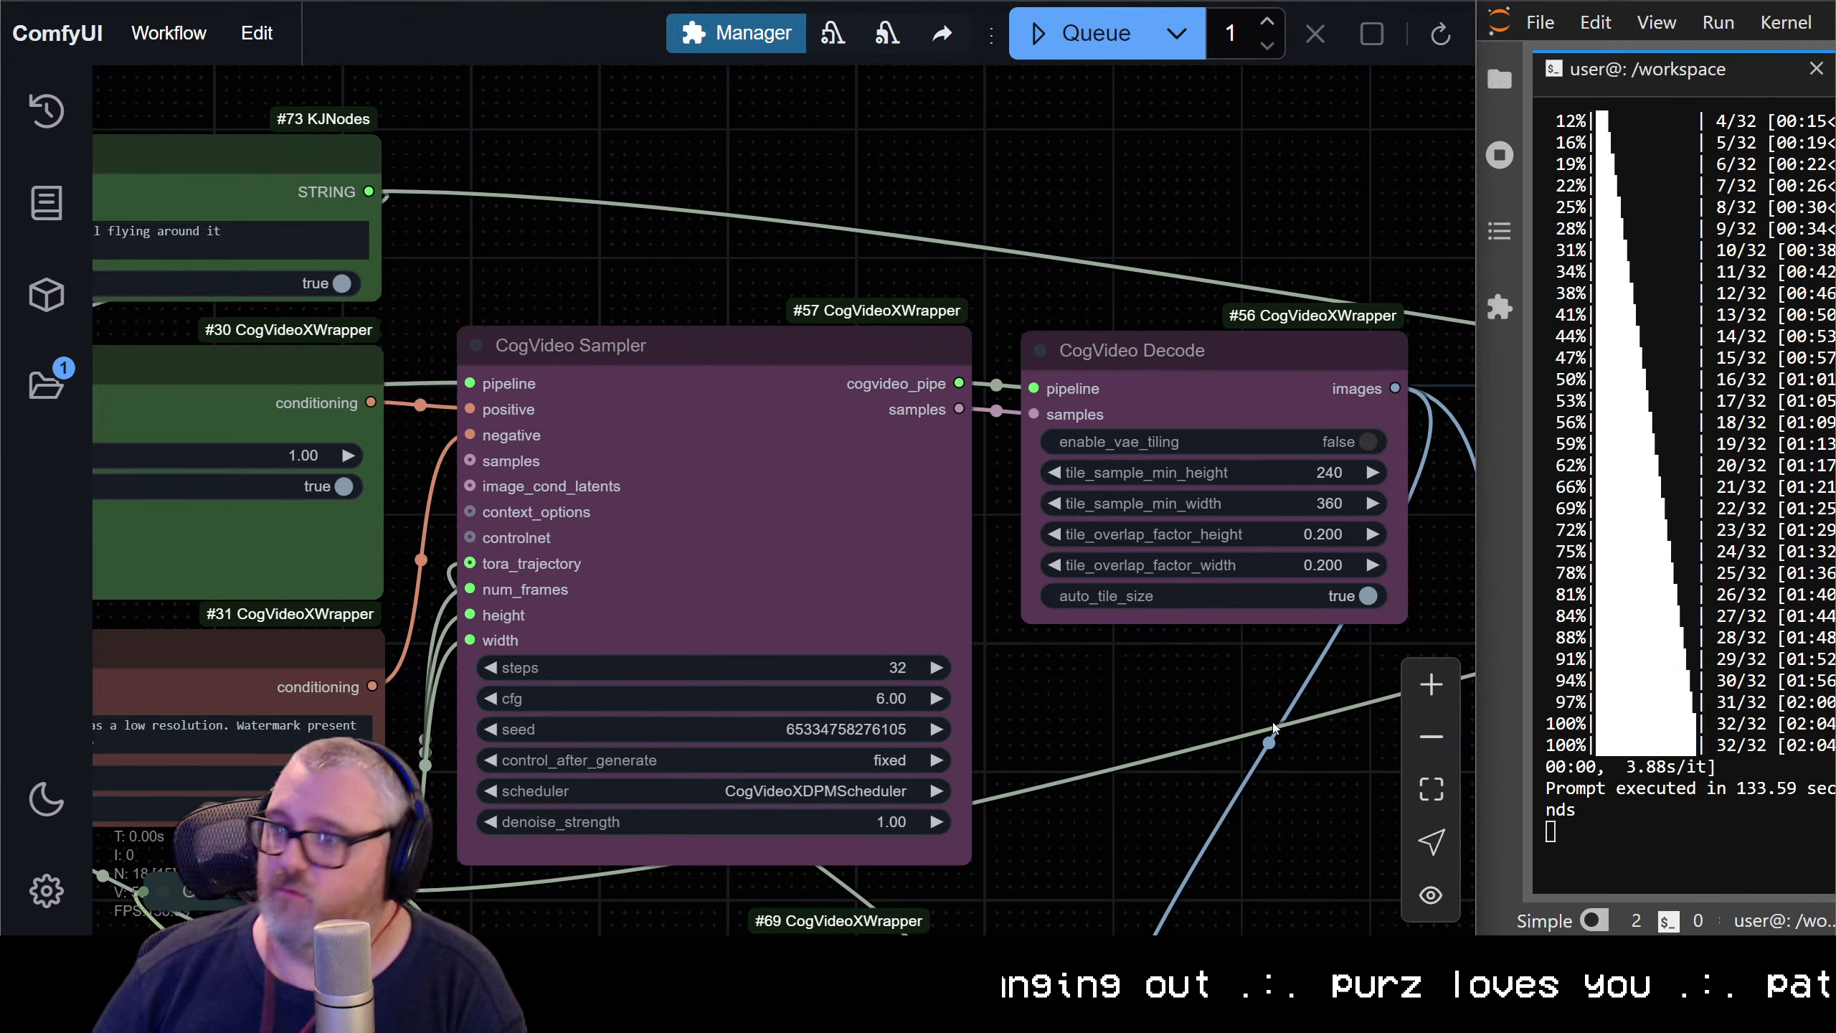
Show the video previews on the CogVideoX-Tora and CogVideoX-Tora-dot Video Combine nodes and view both clips
scroll(1373, 615, "down", 6)
left_click_drag(1200, 665, 668, 328)
left_click_drag(1000, 431, 668, 265)
right_click(749, 444)
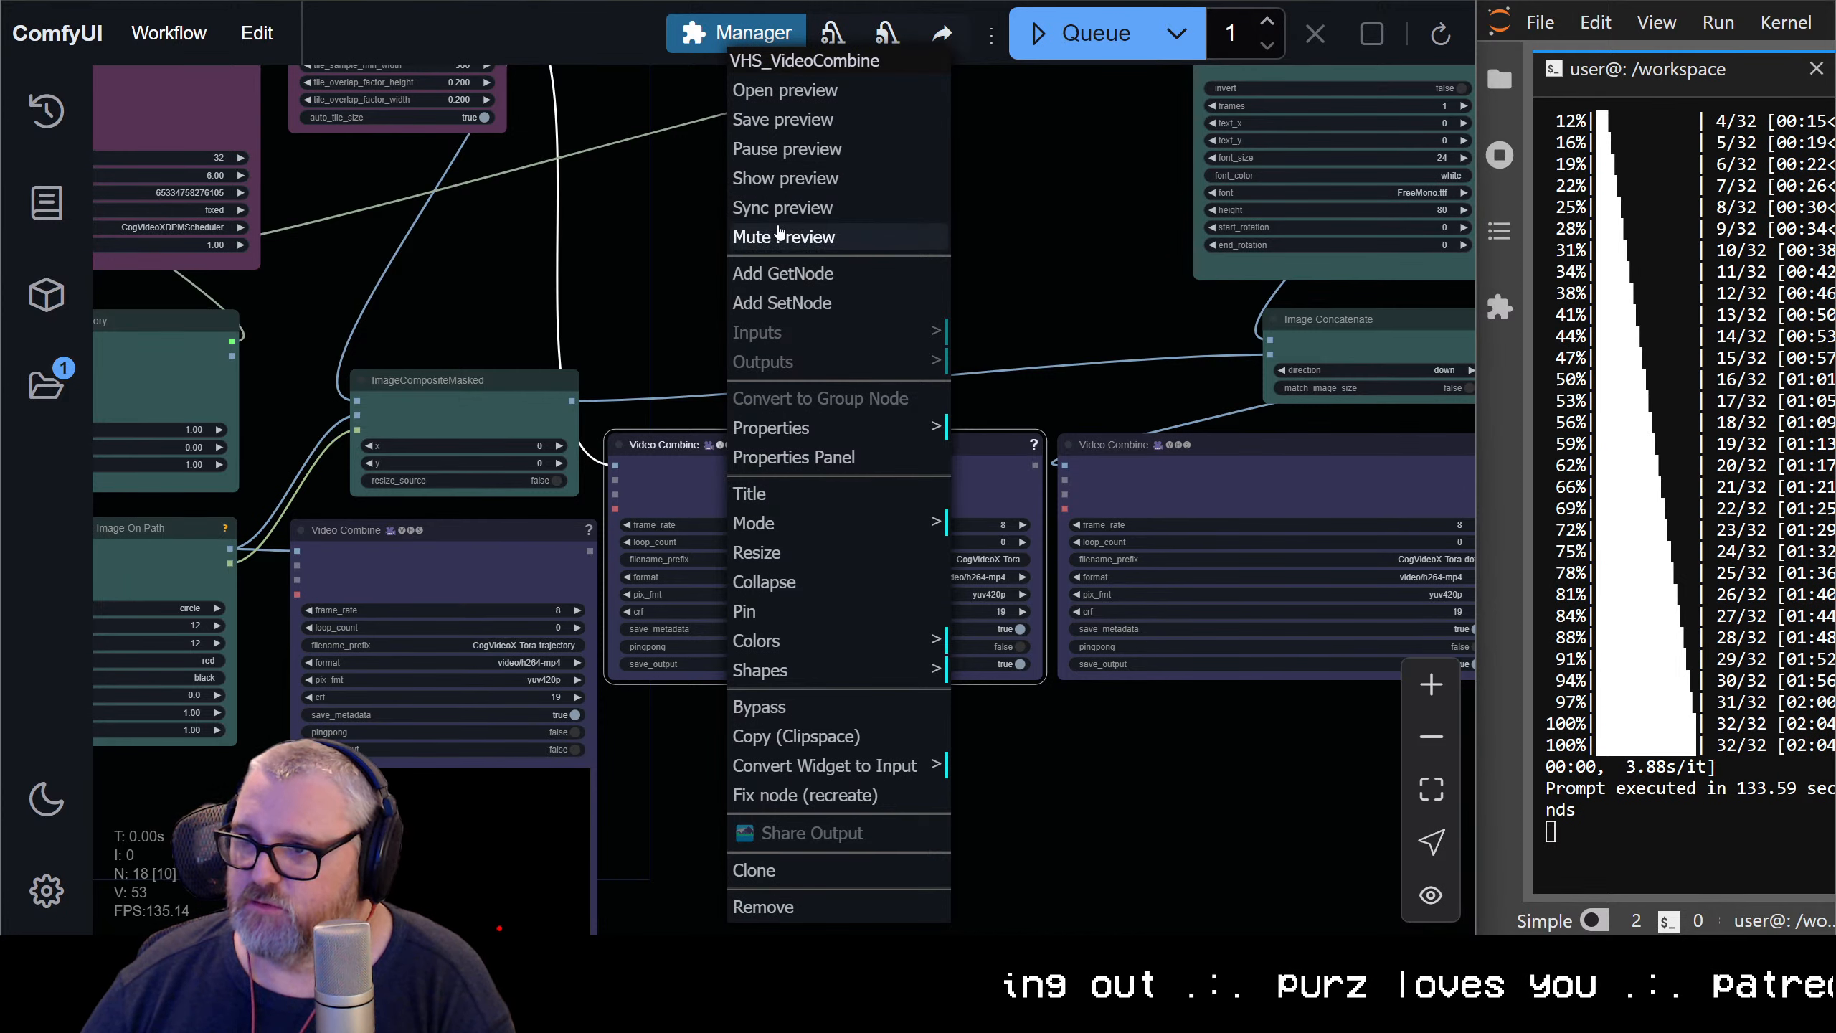
left_click(777, 177)
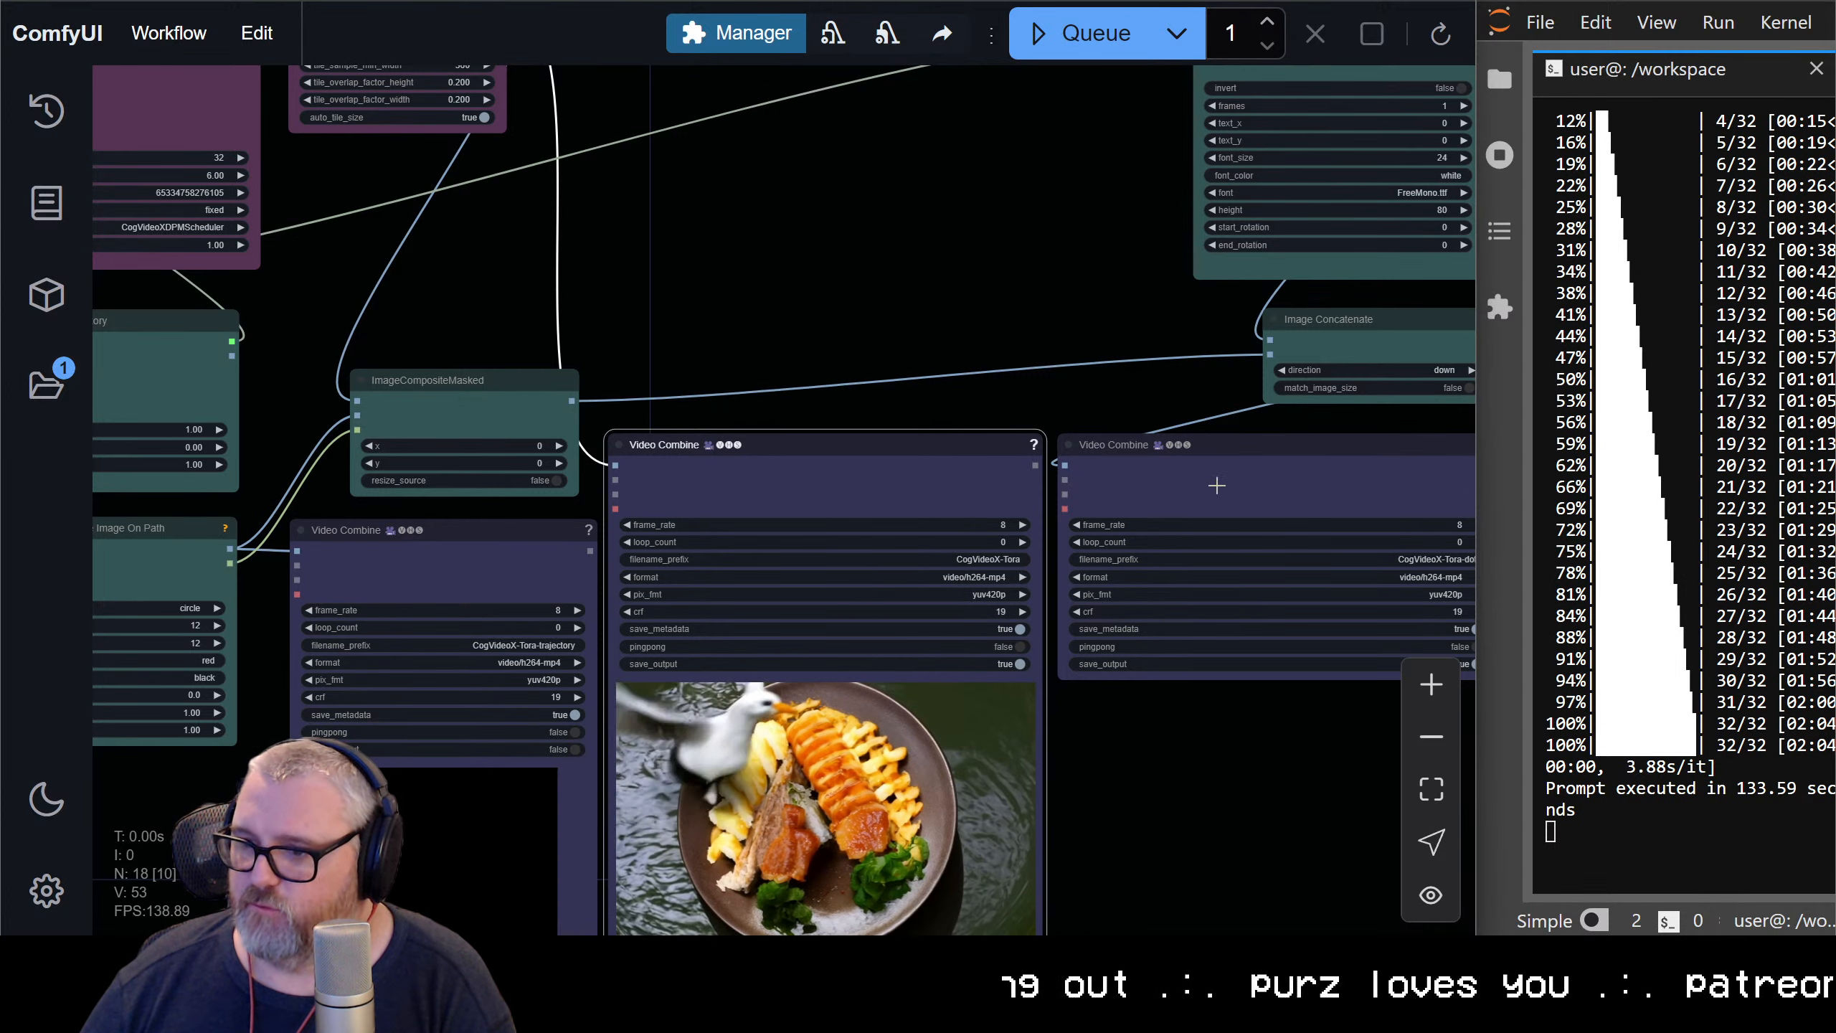
right_click(1214, 444)
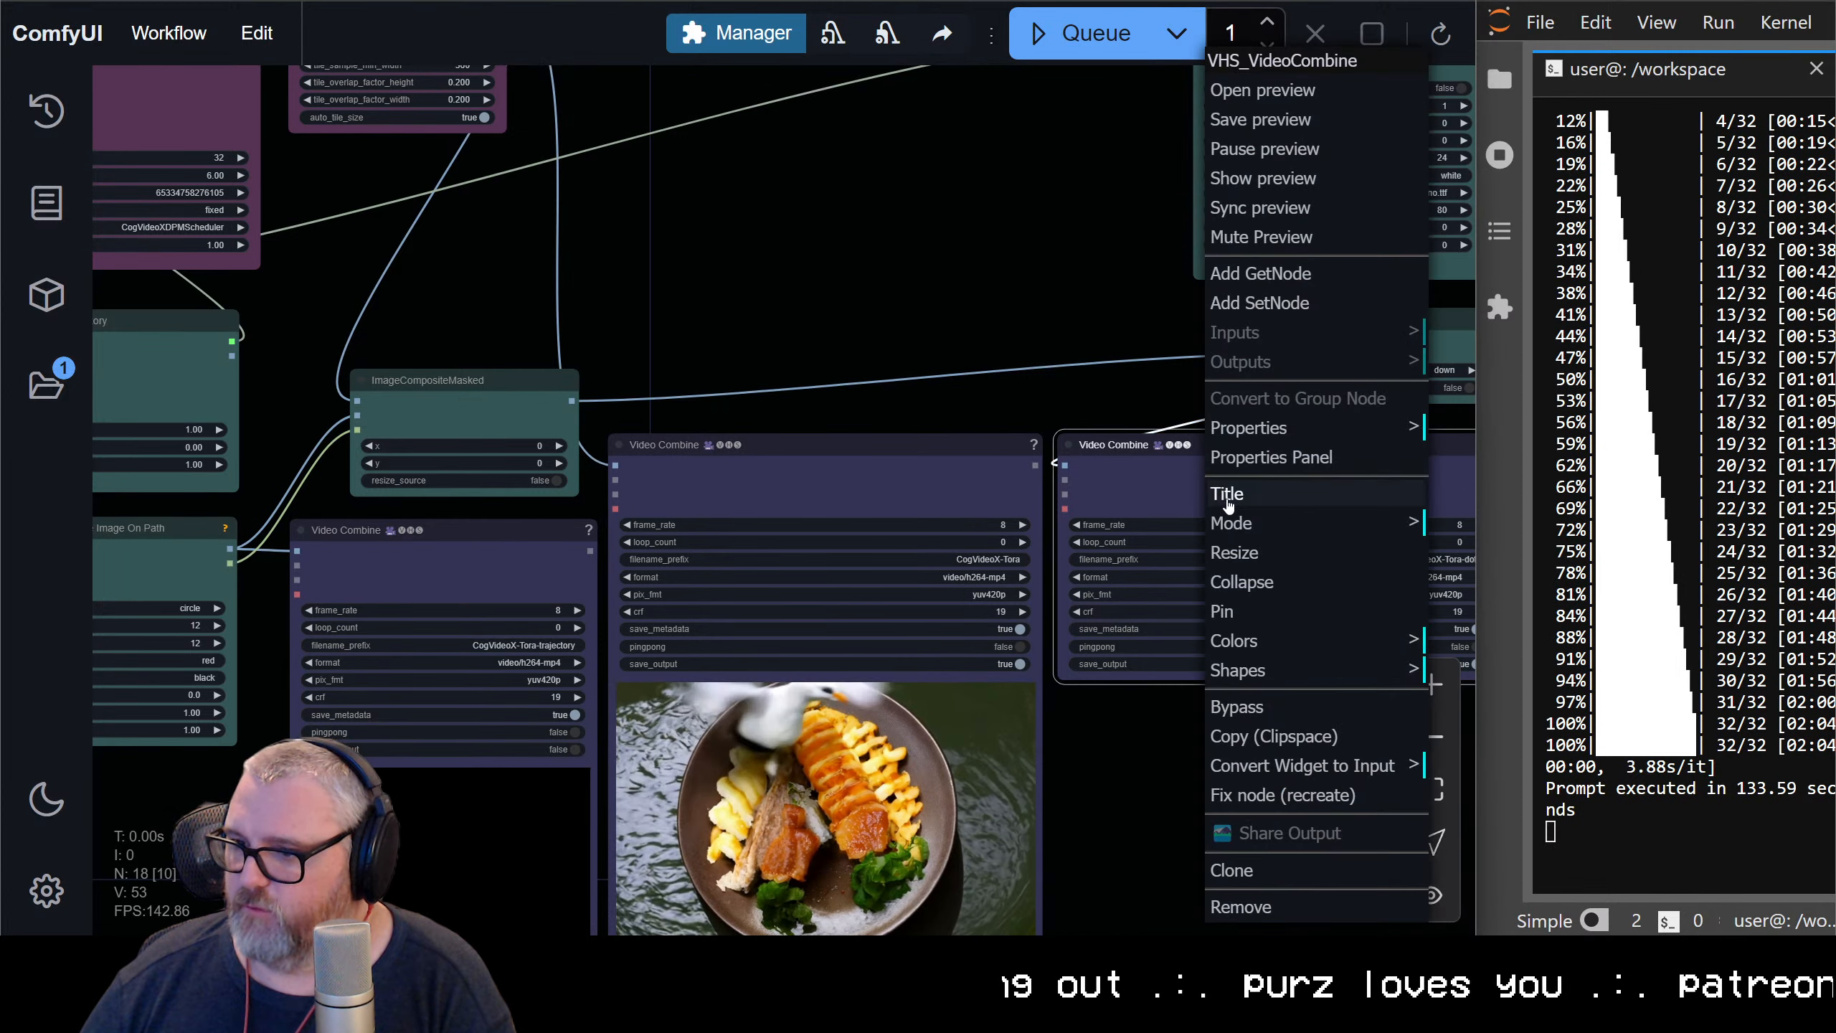
left_click(1263, 180)
left_click_drag(1186, 900, 915, 658)
scroll(618, 590, "up", 3)
scroll(614, 589, "down", 2)
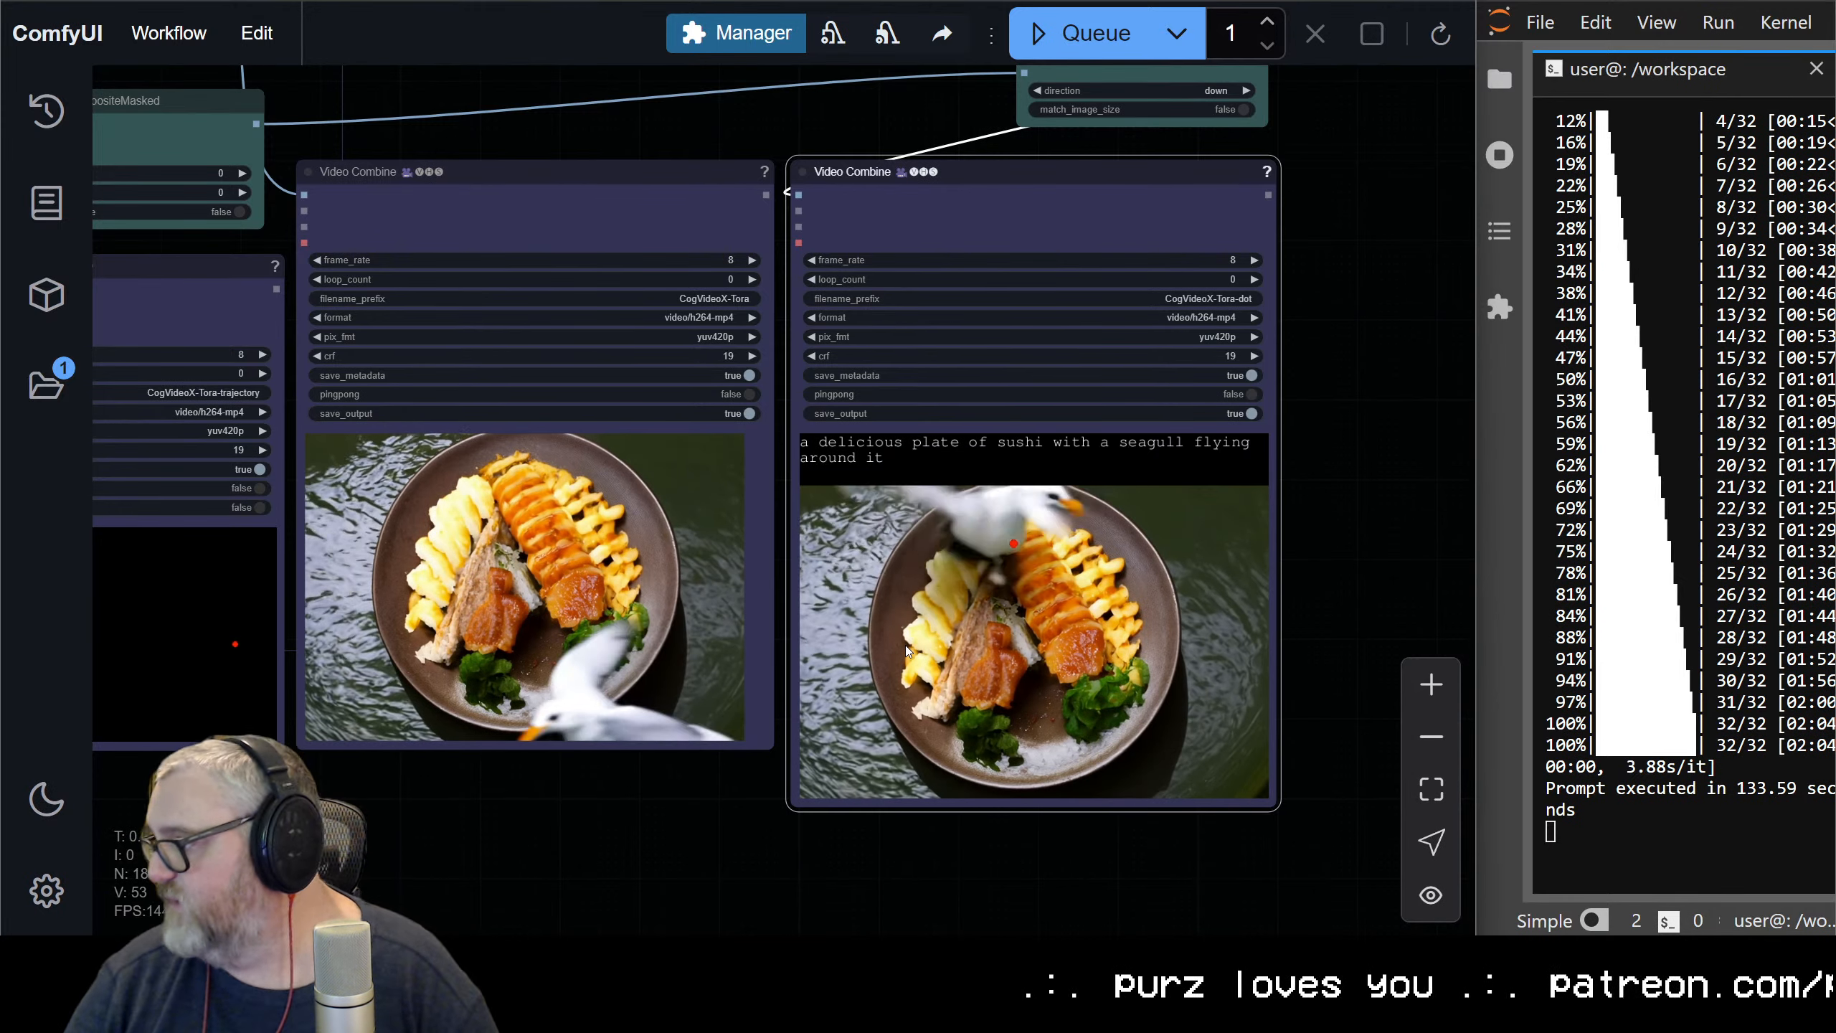
Reduce the ComfyUI page zoom to 150% and bring the prompt, text encode and CogVideo Sampler nodes into view
scroll(940, 636, "down", 6)
left_click_drag(721, 312, 951, 397)
scroll(888, 415, "up", 1)
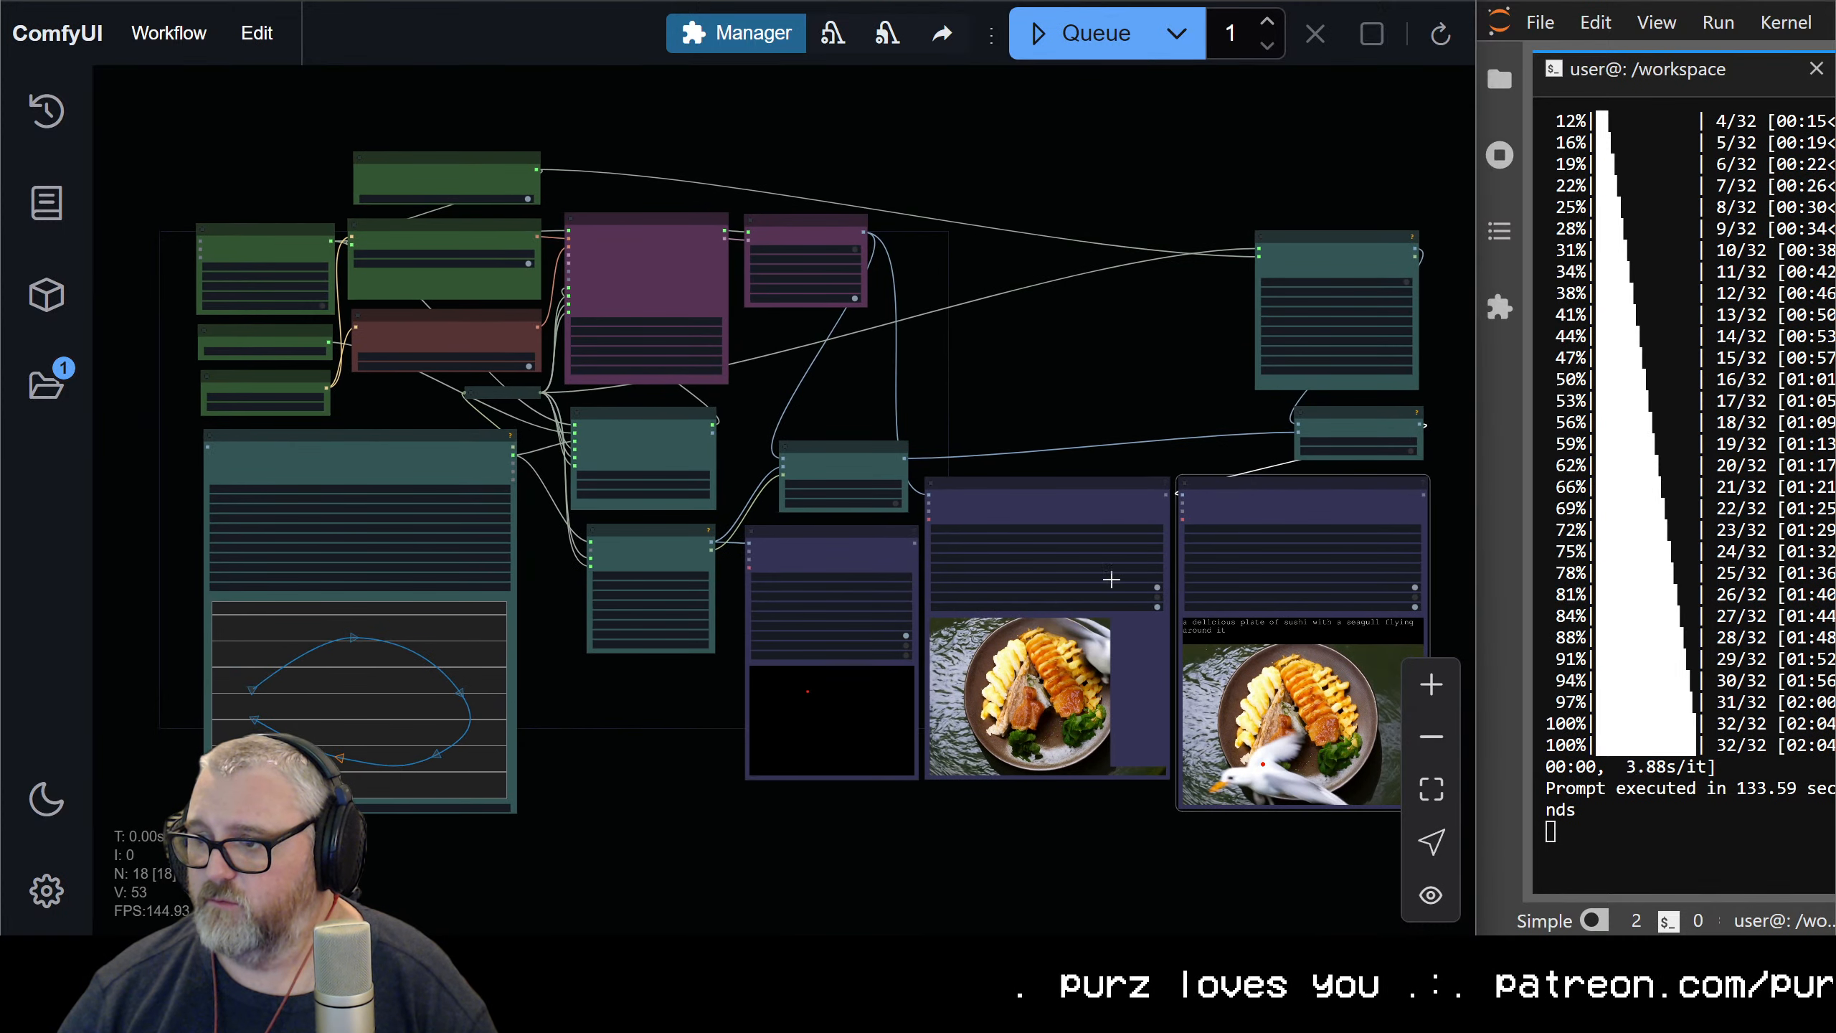
left_click(956, 304)
key("ctrl+minus")
key("ctrl+minus")
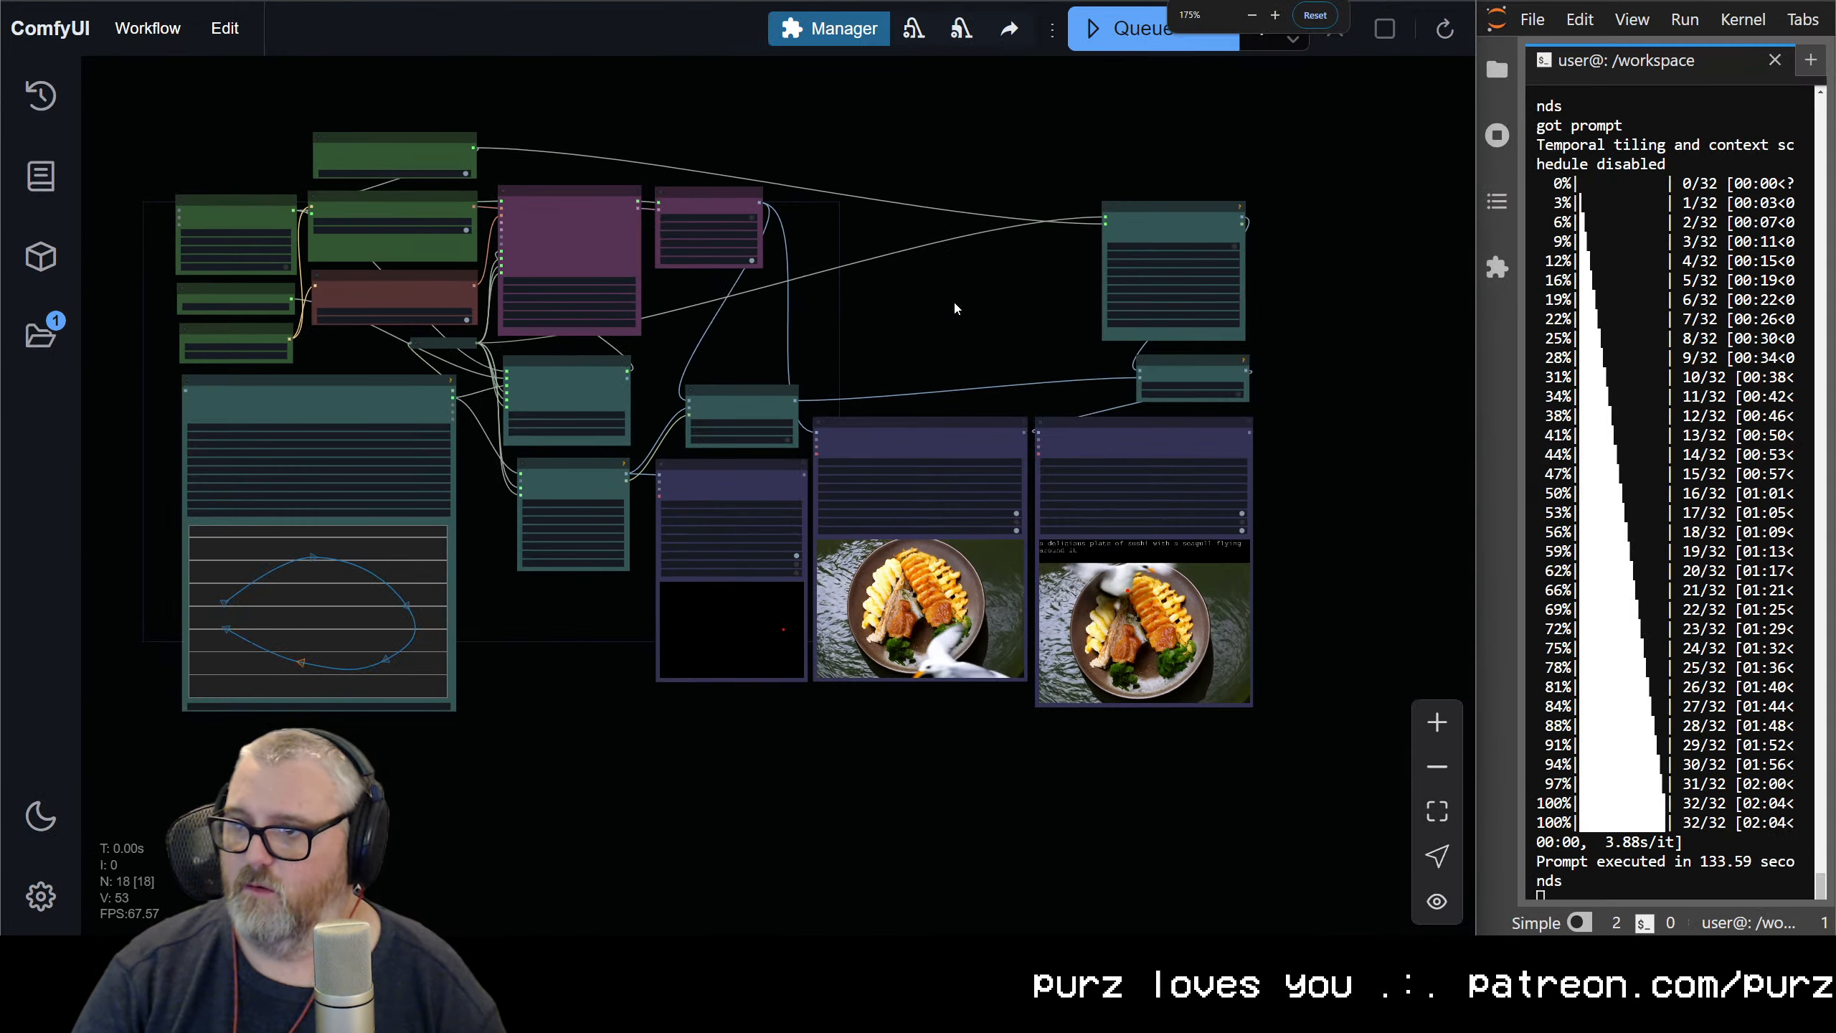
key("ctrl+minus")
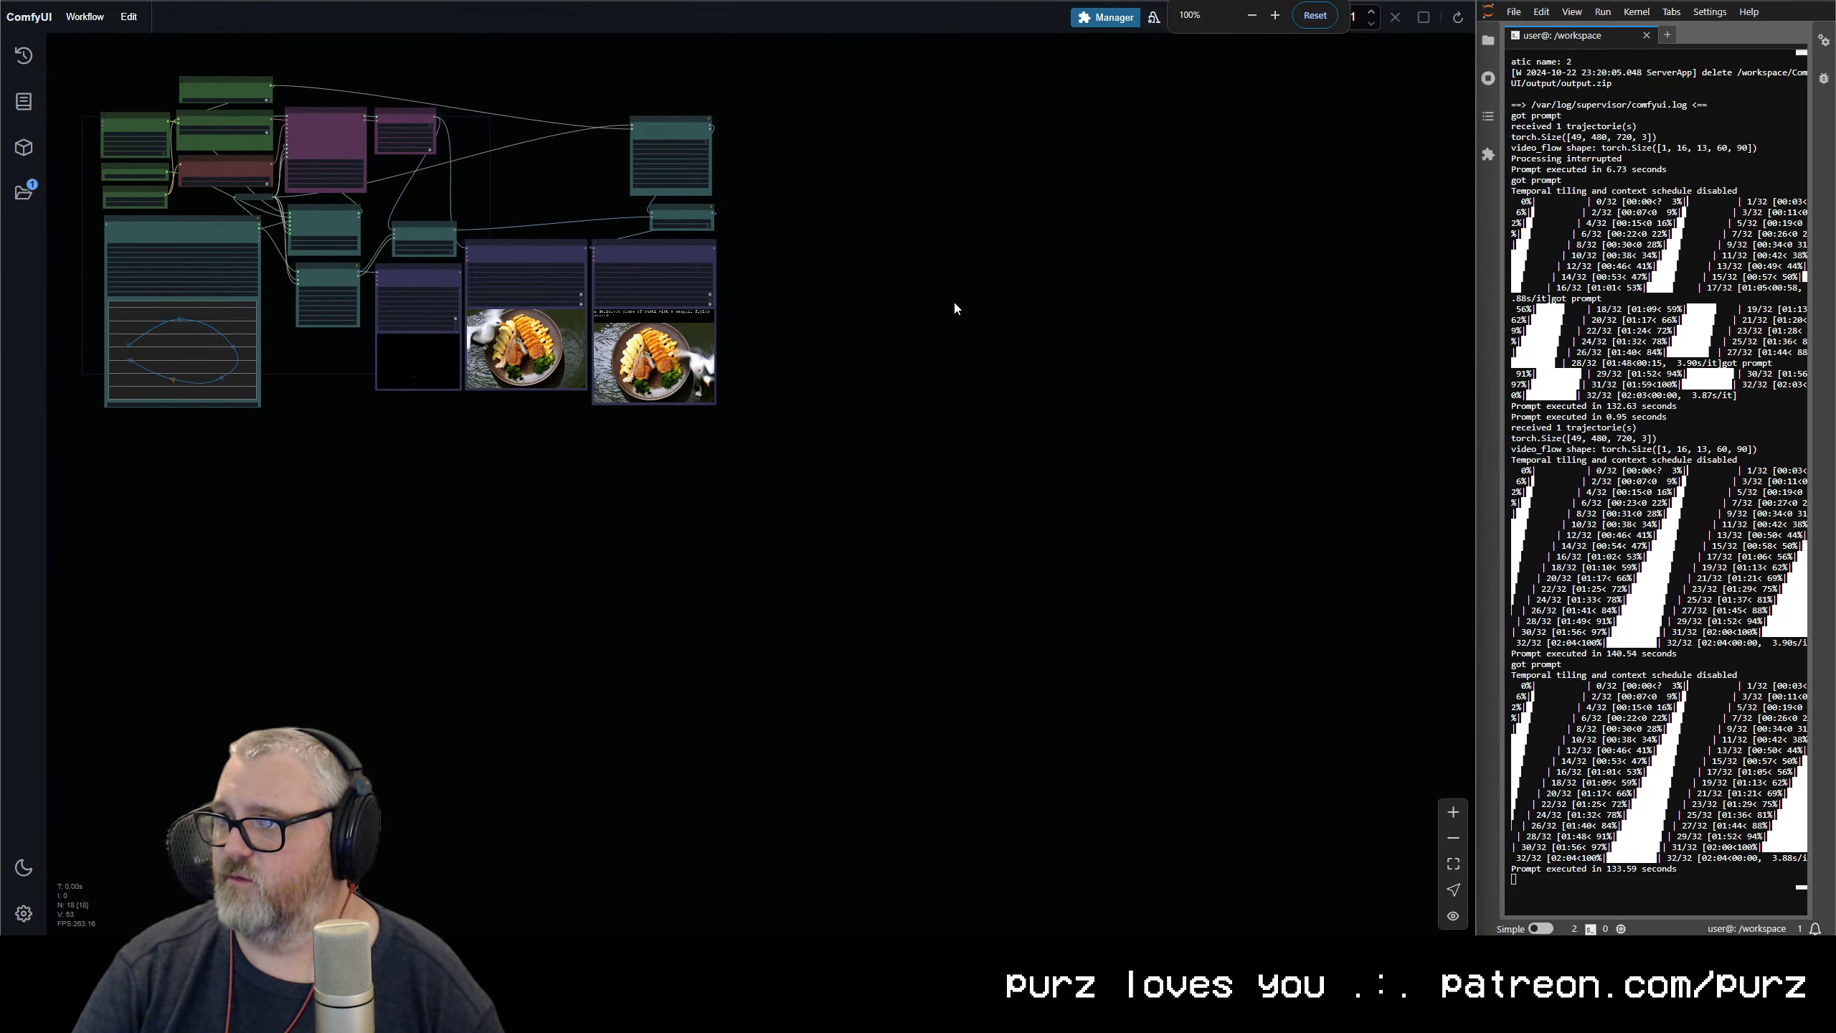
key("ctrl+plus")
key("ctrl+plus")
scroll(717, 239, "up", 6)
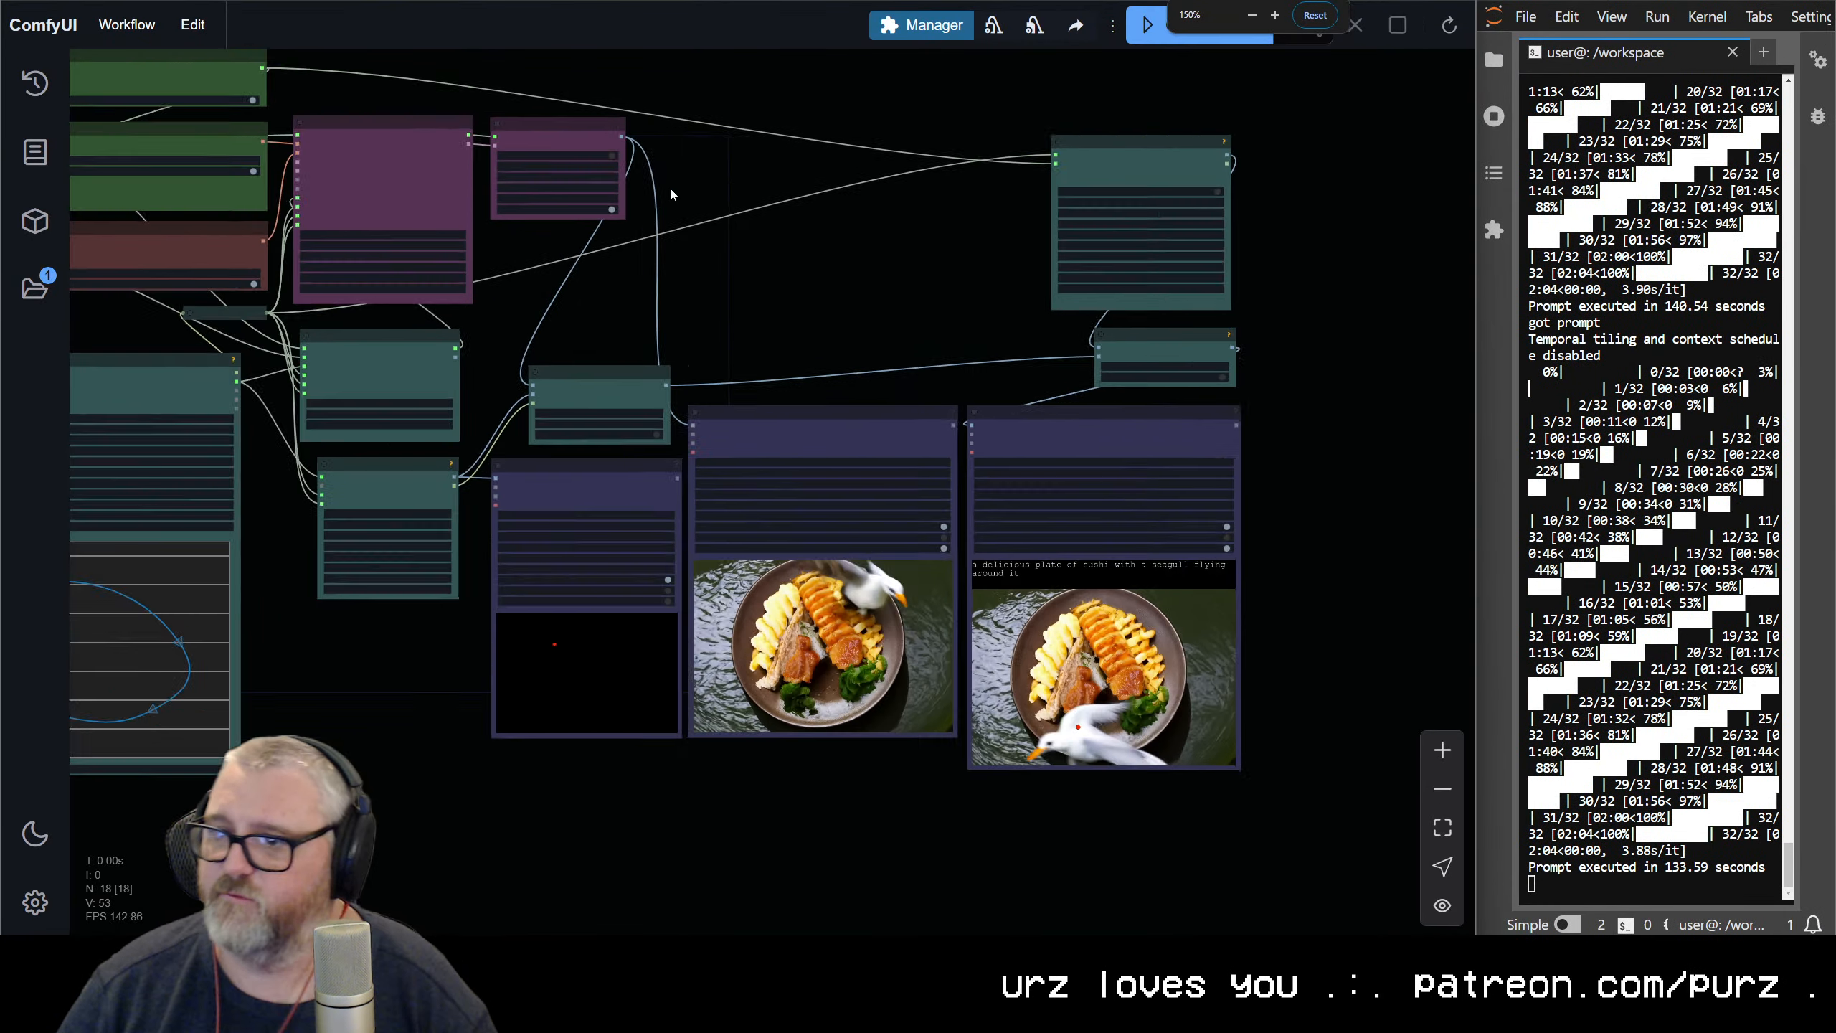
left_click_drag(672, 187, 1428, 494)
scroll(863, 365, "up", 9)
scroll(1021, 406, "down", 3)
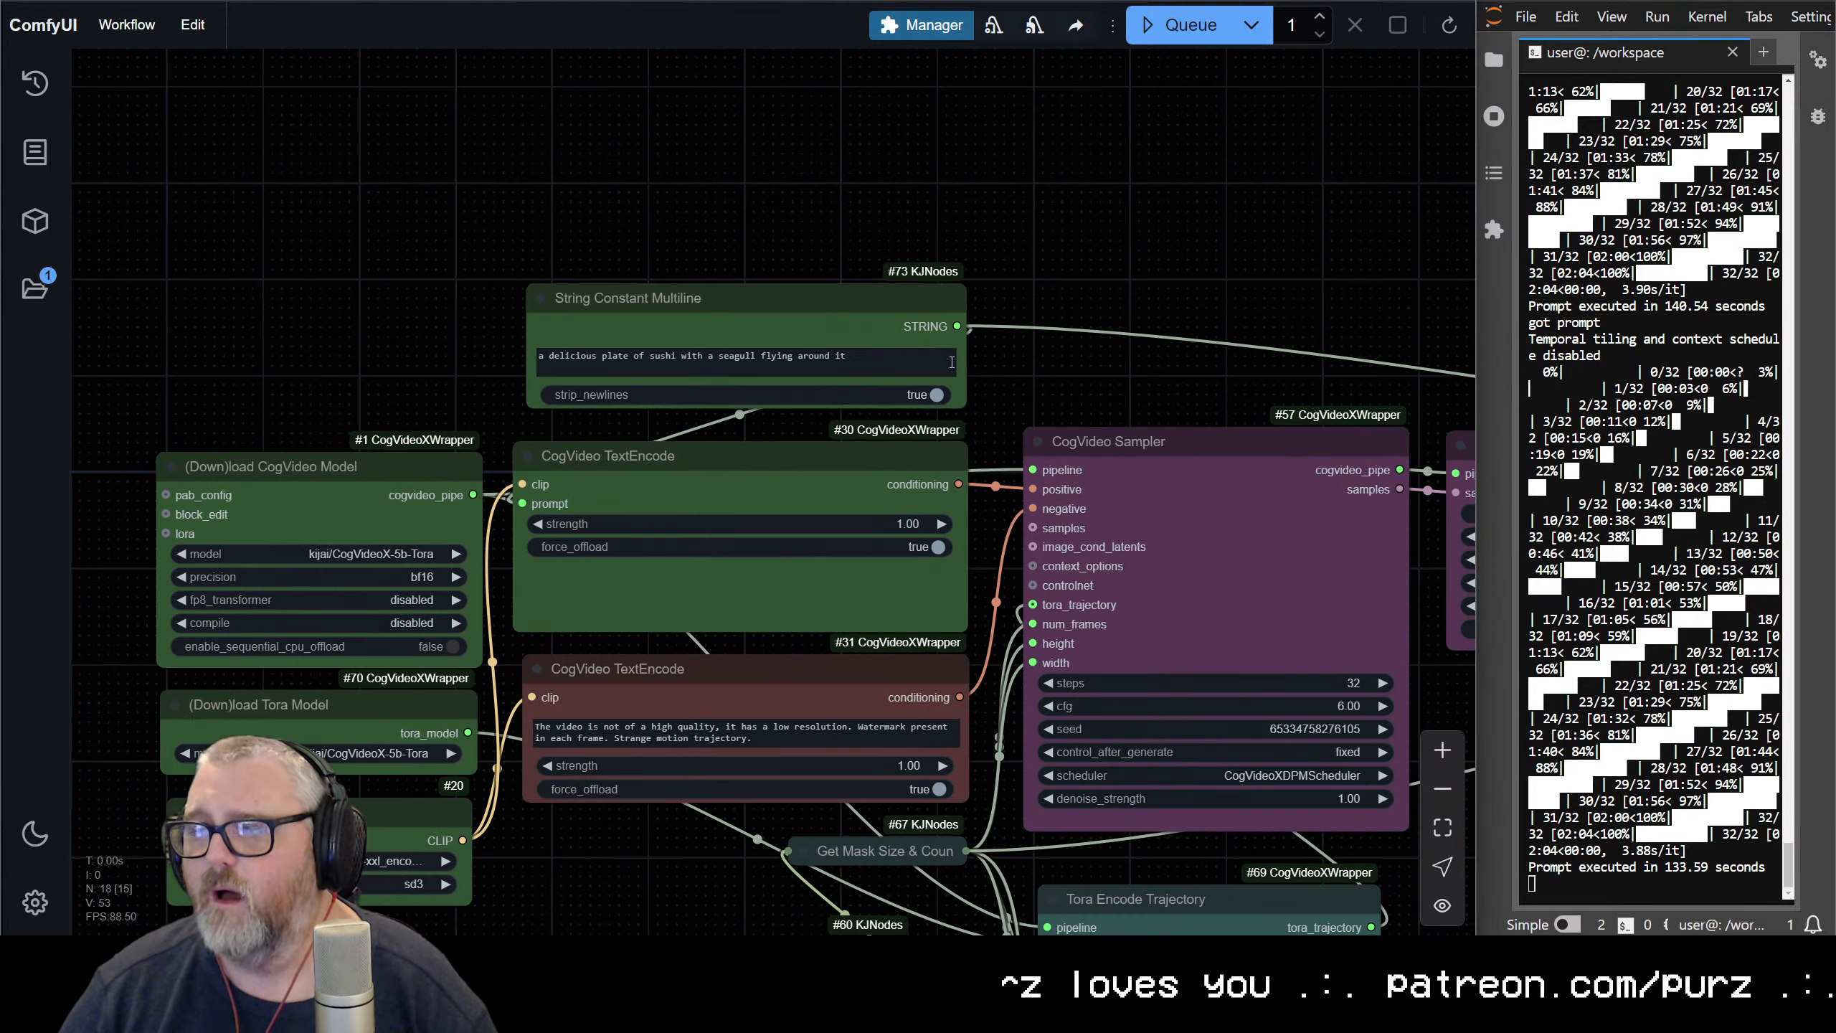
Switch to the GitHub page of ComfyUI-CogVideoXWrapper and look through the workflow files in its examples folder
left_click(125, 39)
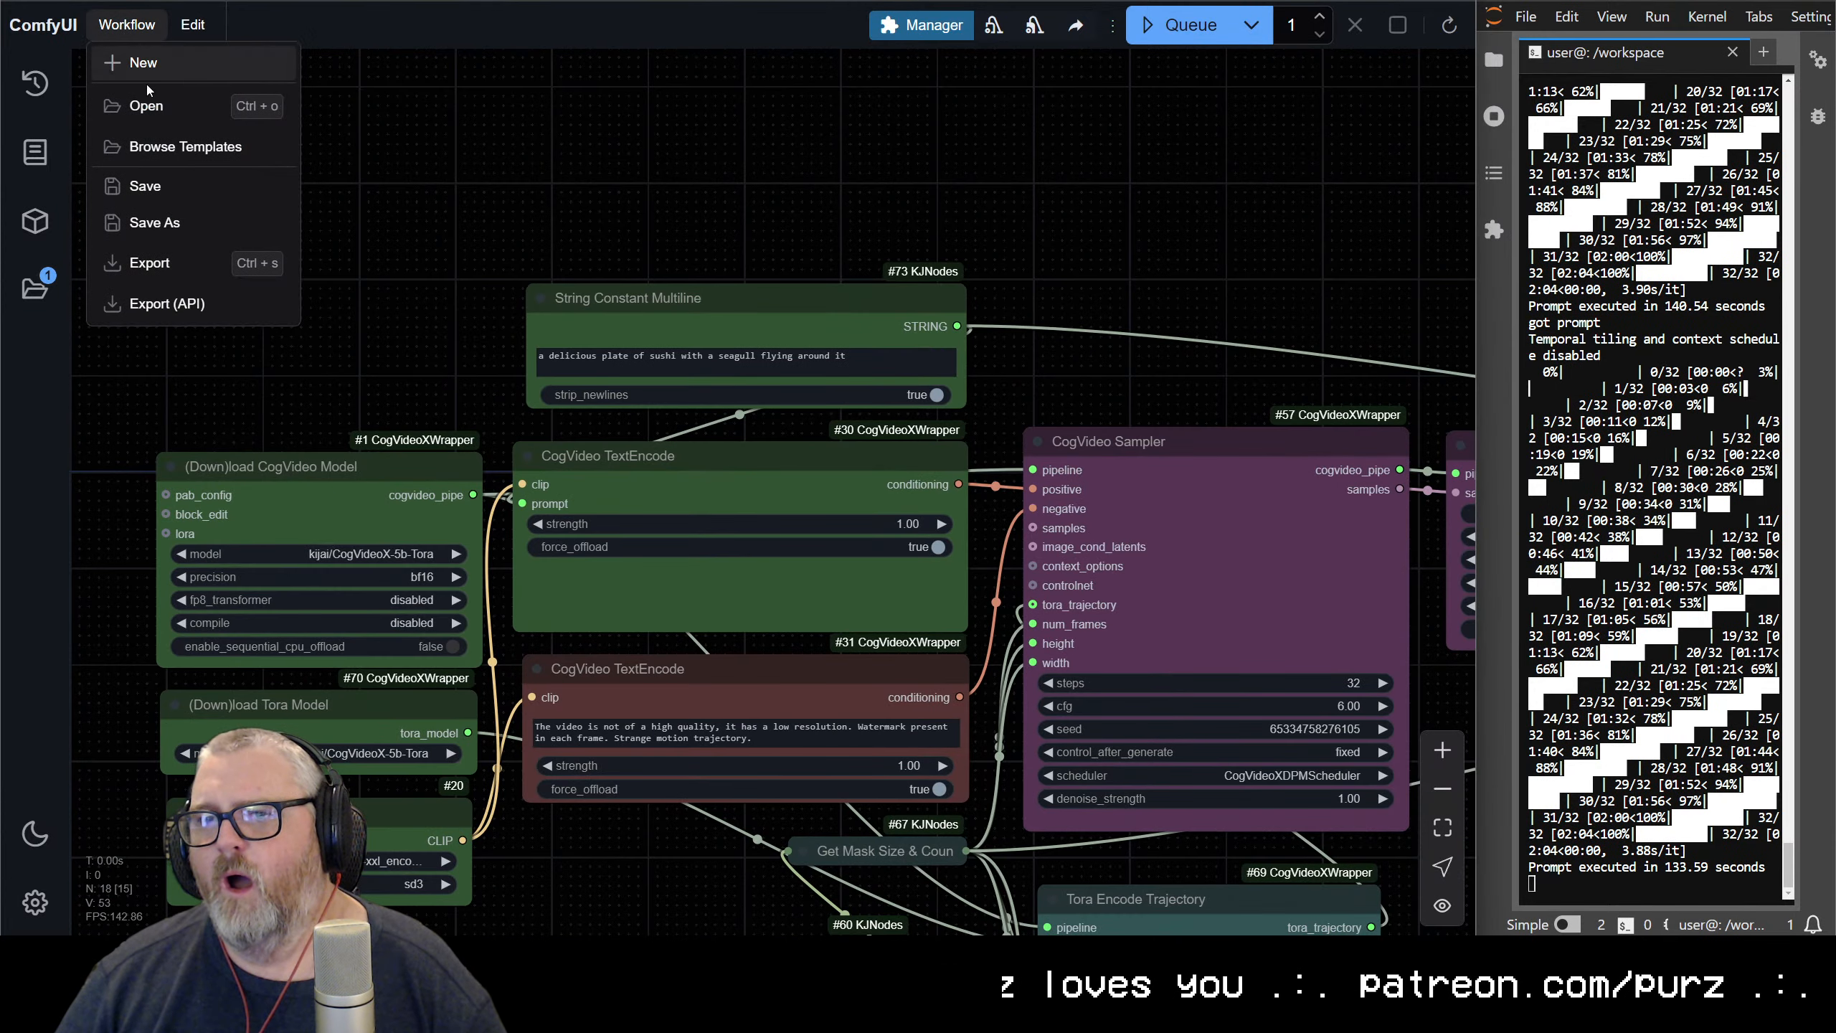
left_click(820, 137)
mouse_move(242, 948)
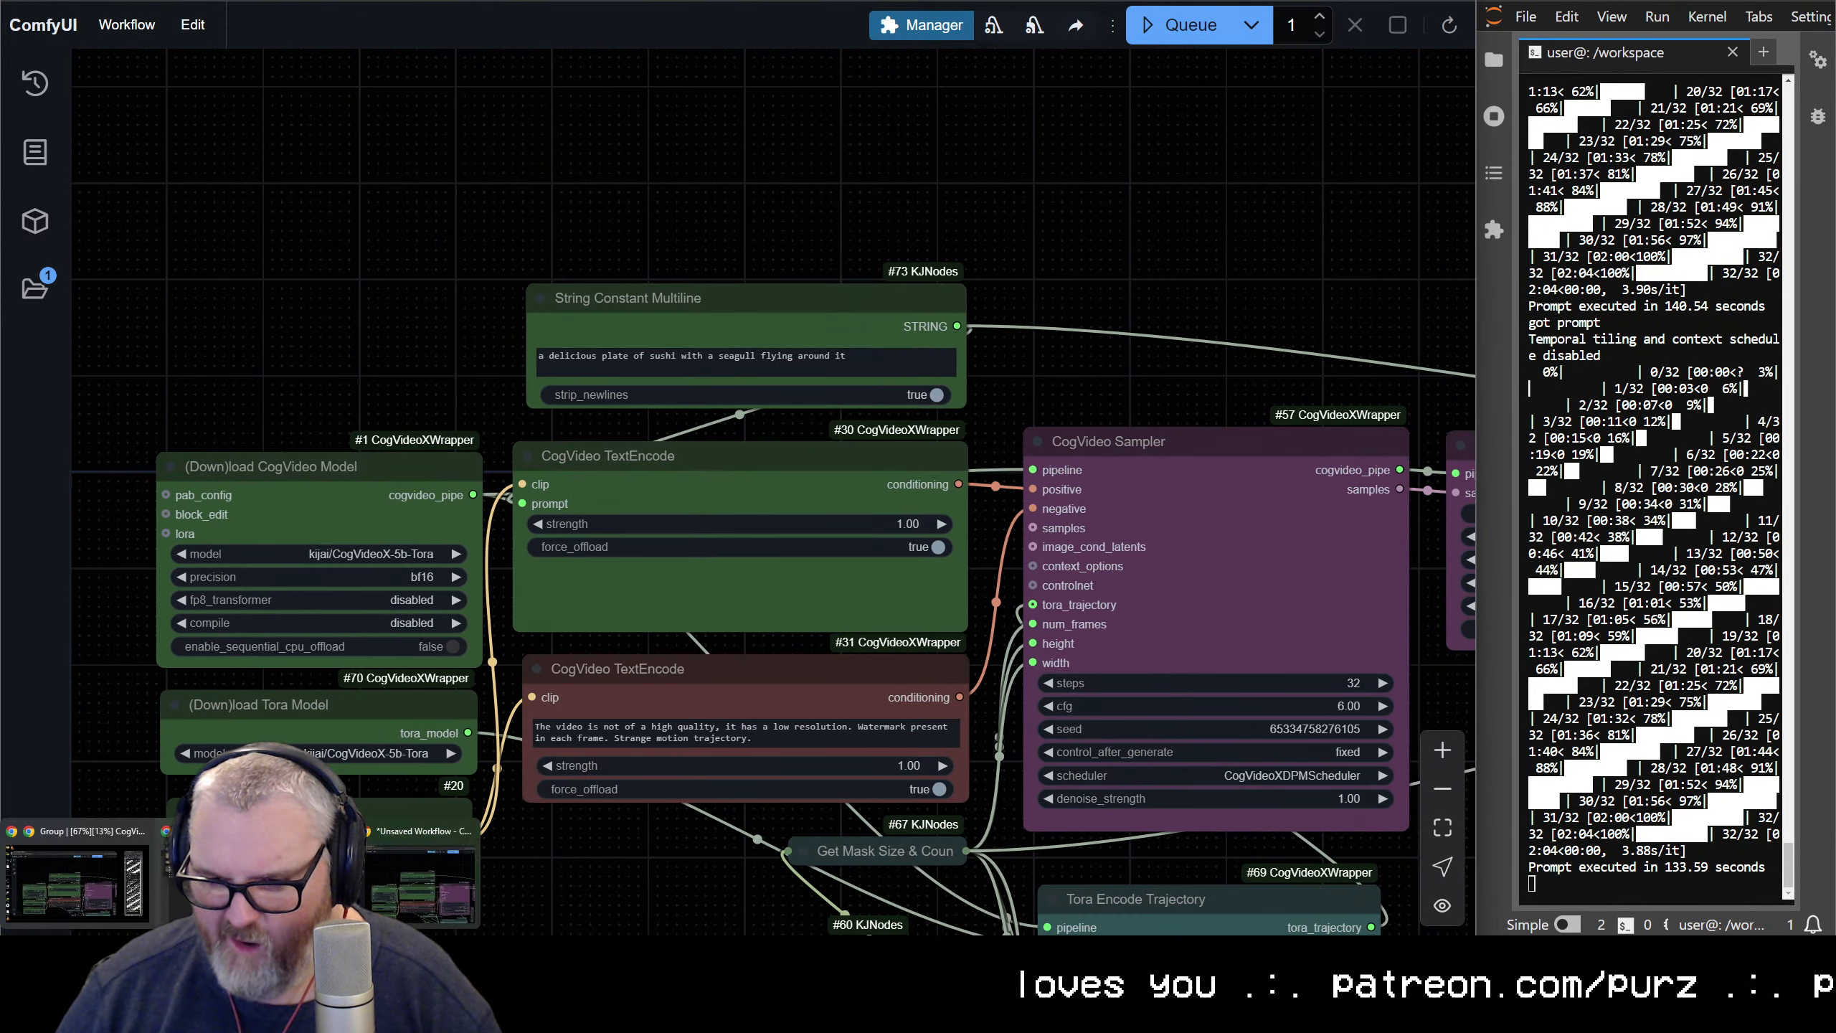
left_click(244, 879)
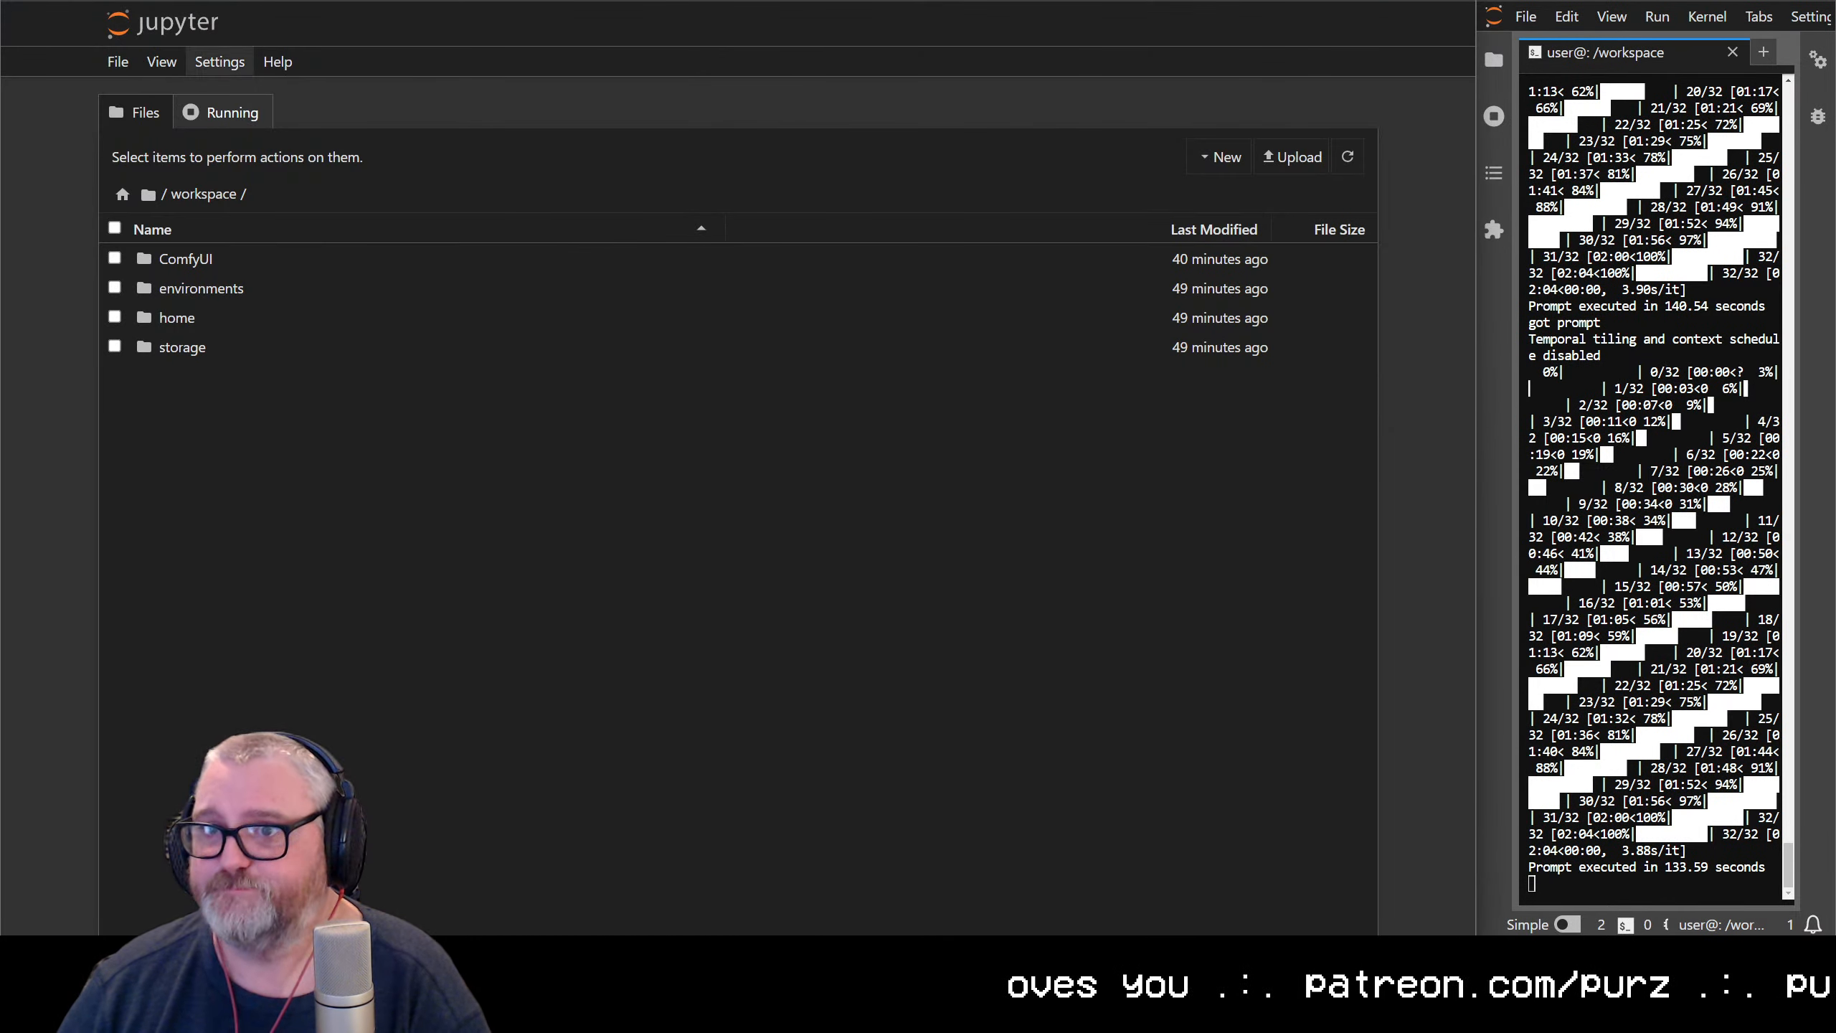
left_click(863, 0)
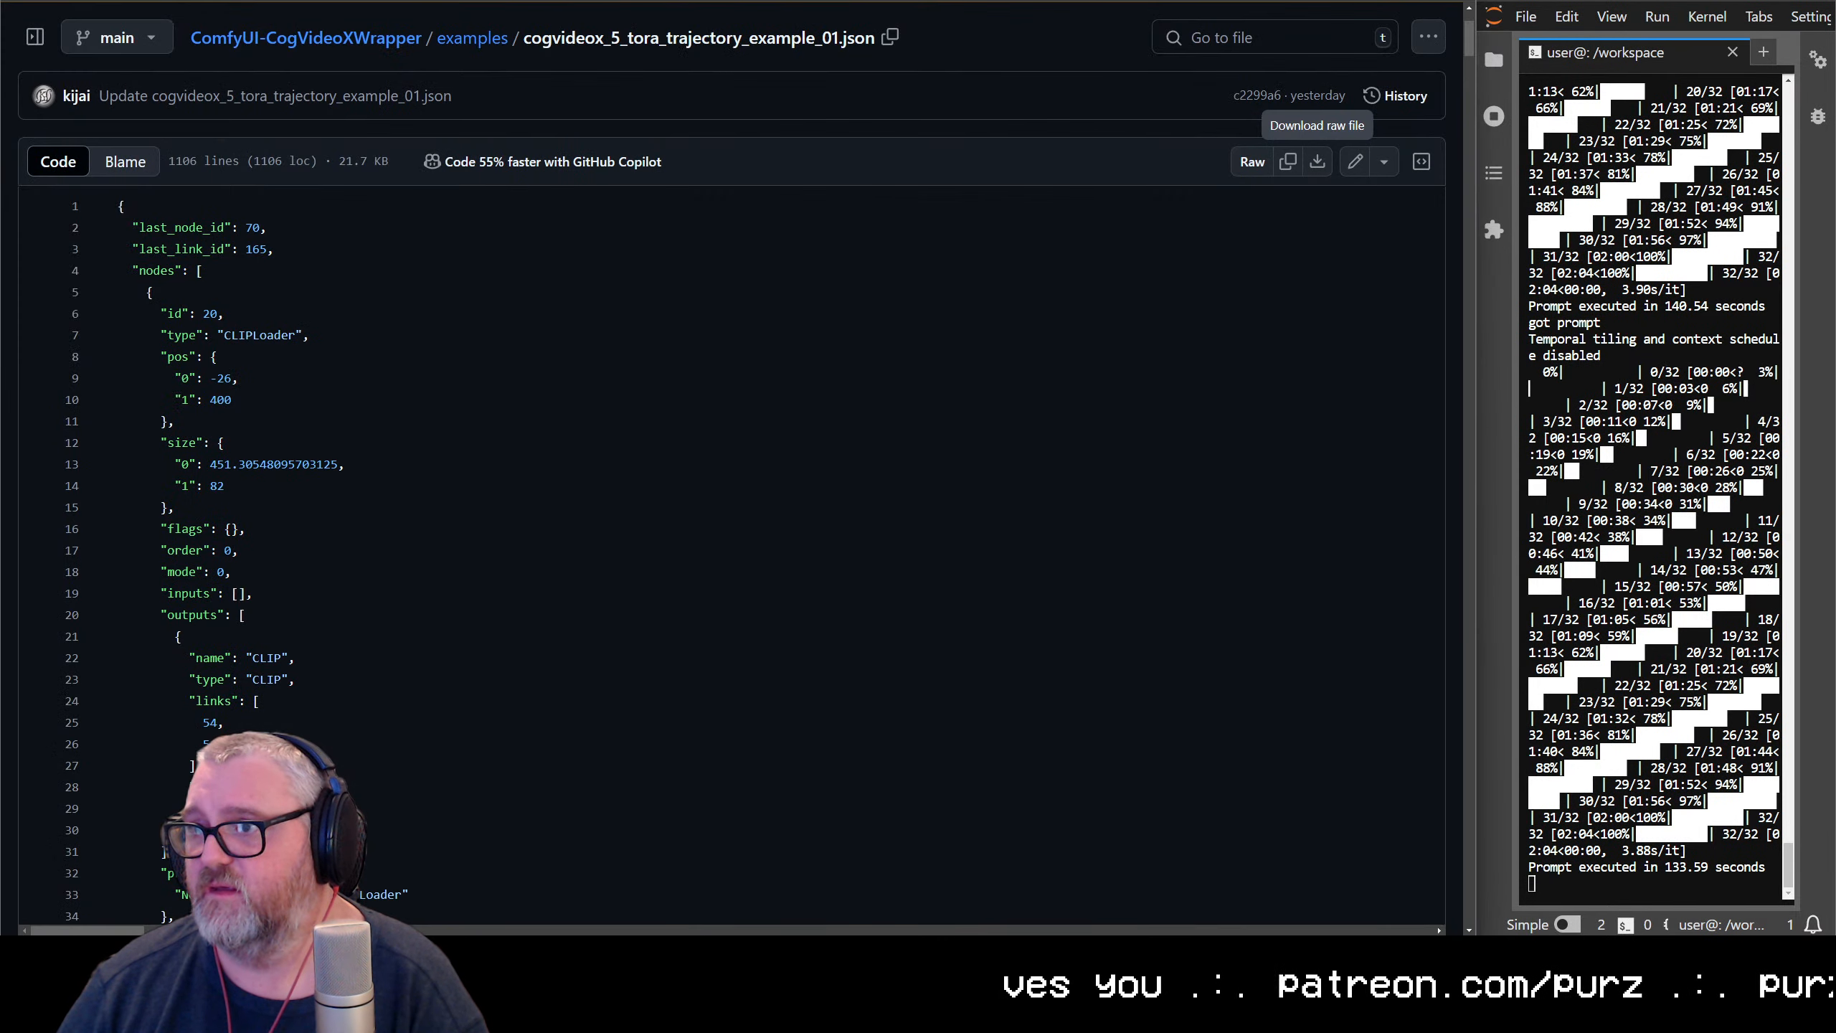
left_click(14, 0)
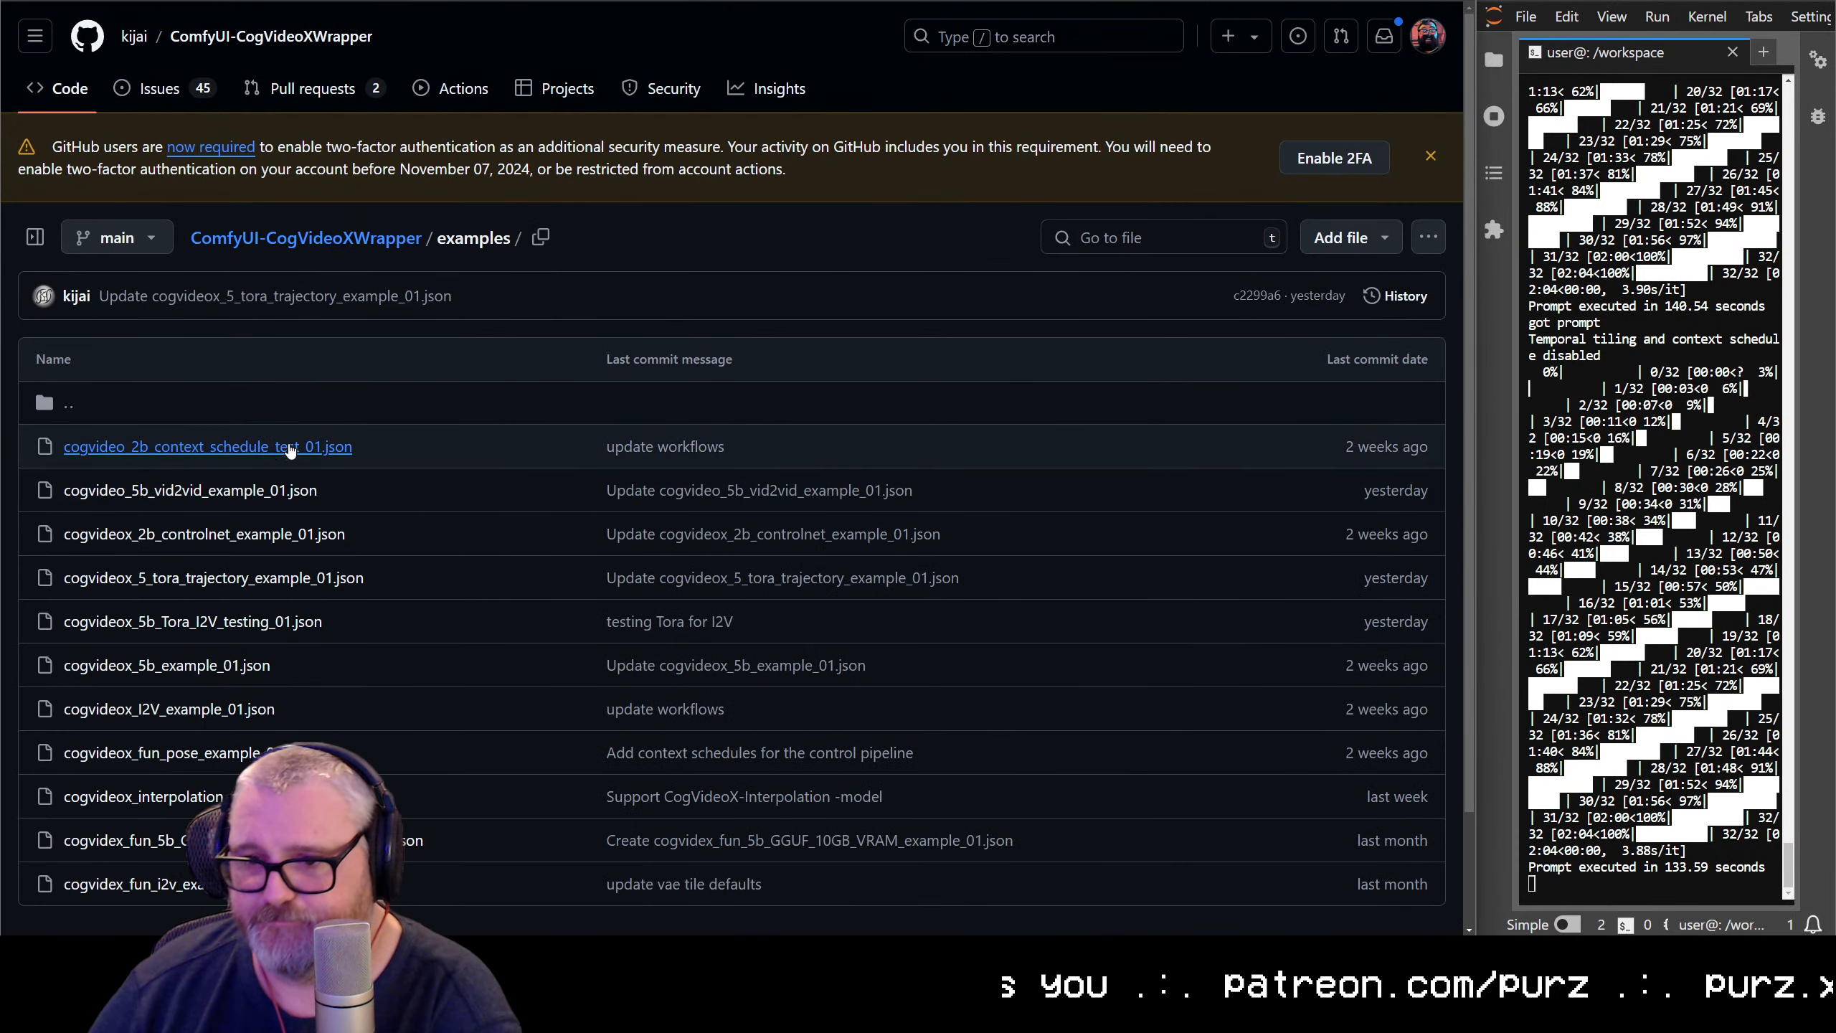
scroll(218, 726, "down", 2)
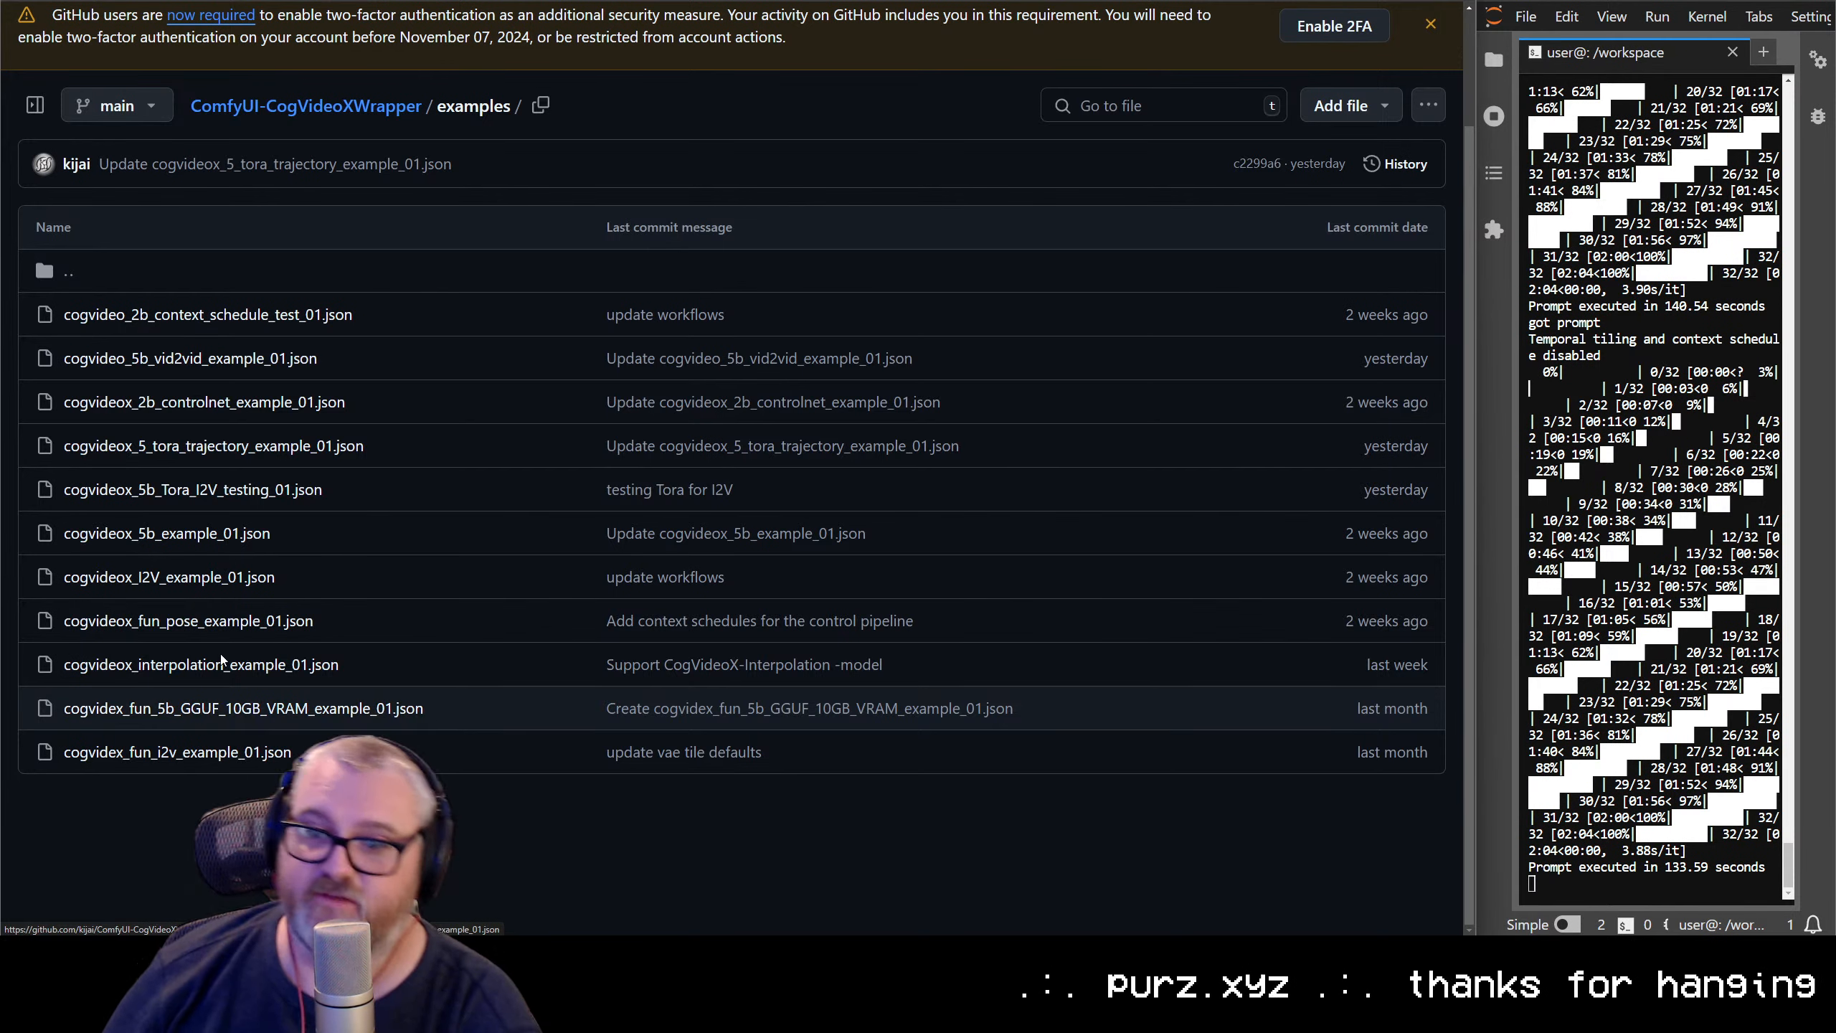
scroll(548, 367, "up", 2)
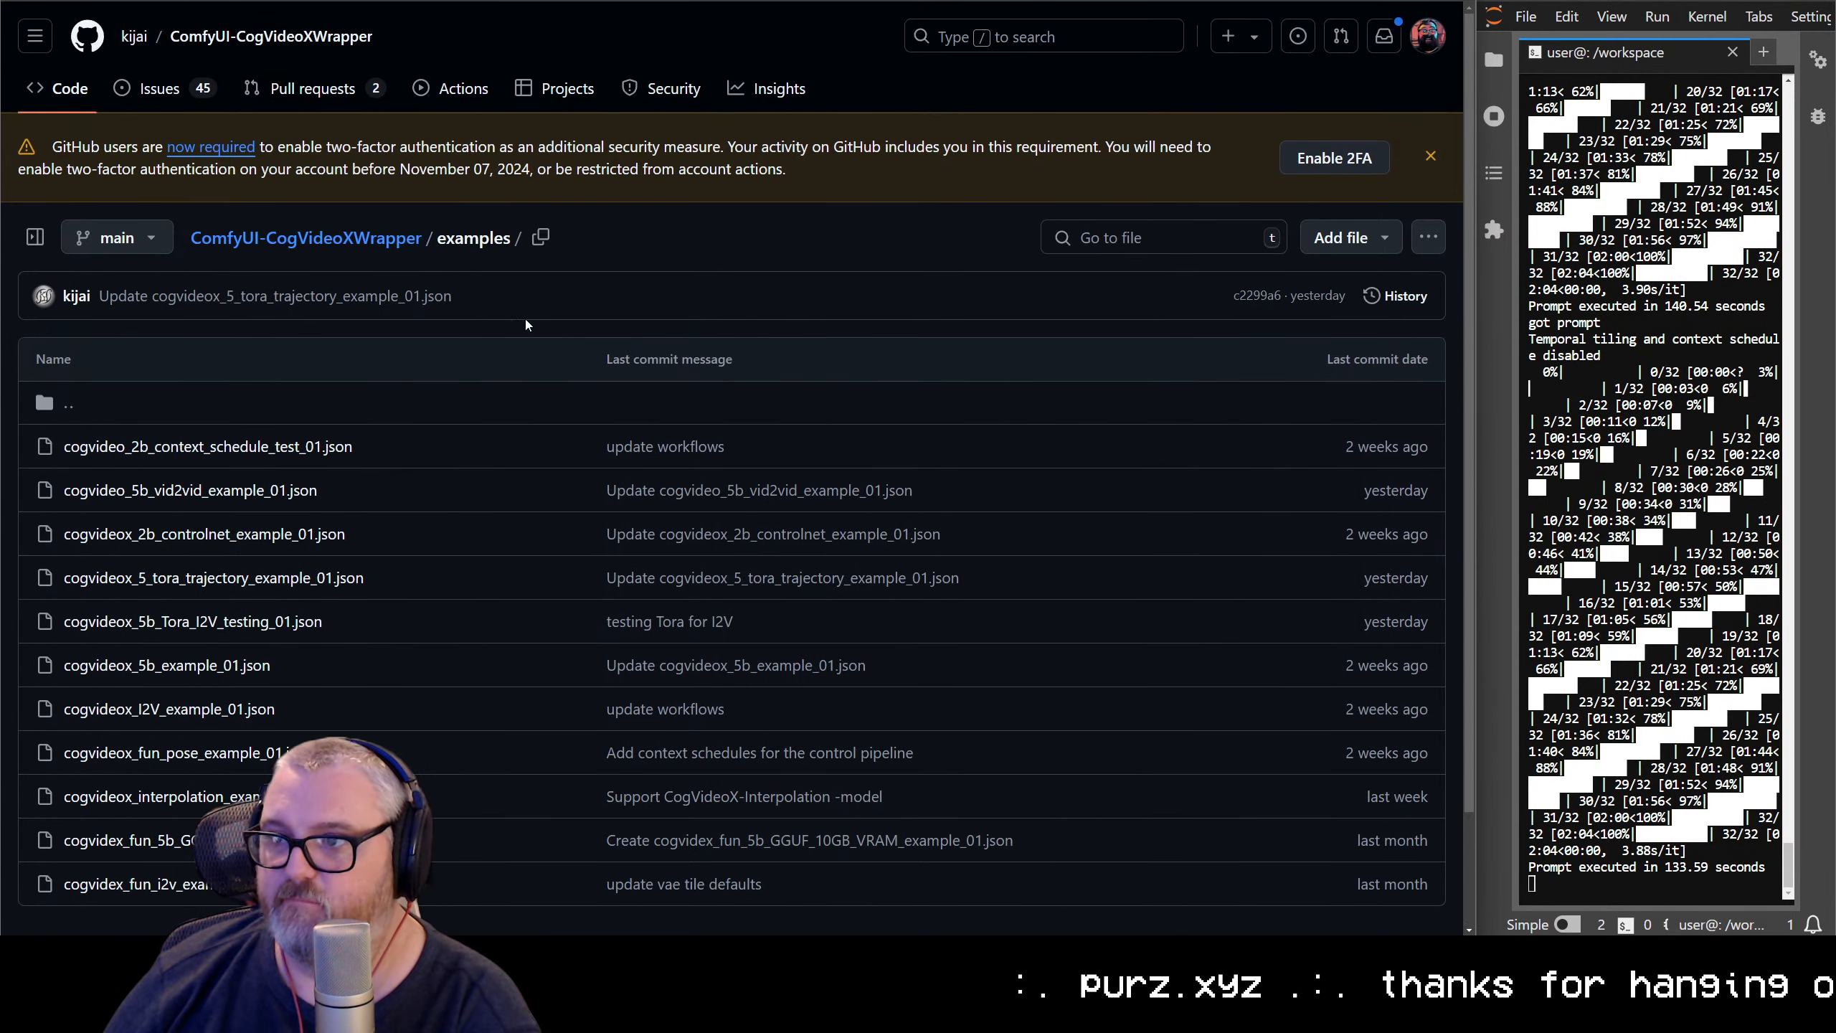
Look through the open vast.ai instance, GitHub and Jupyter pages for the one holding the ComfyUI output files
key("ctrl+Tab")
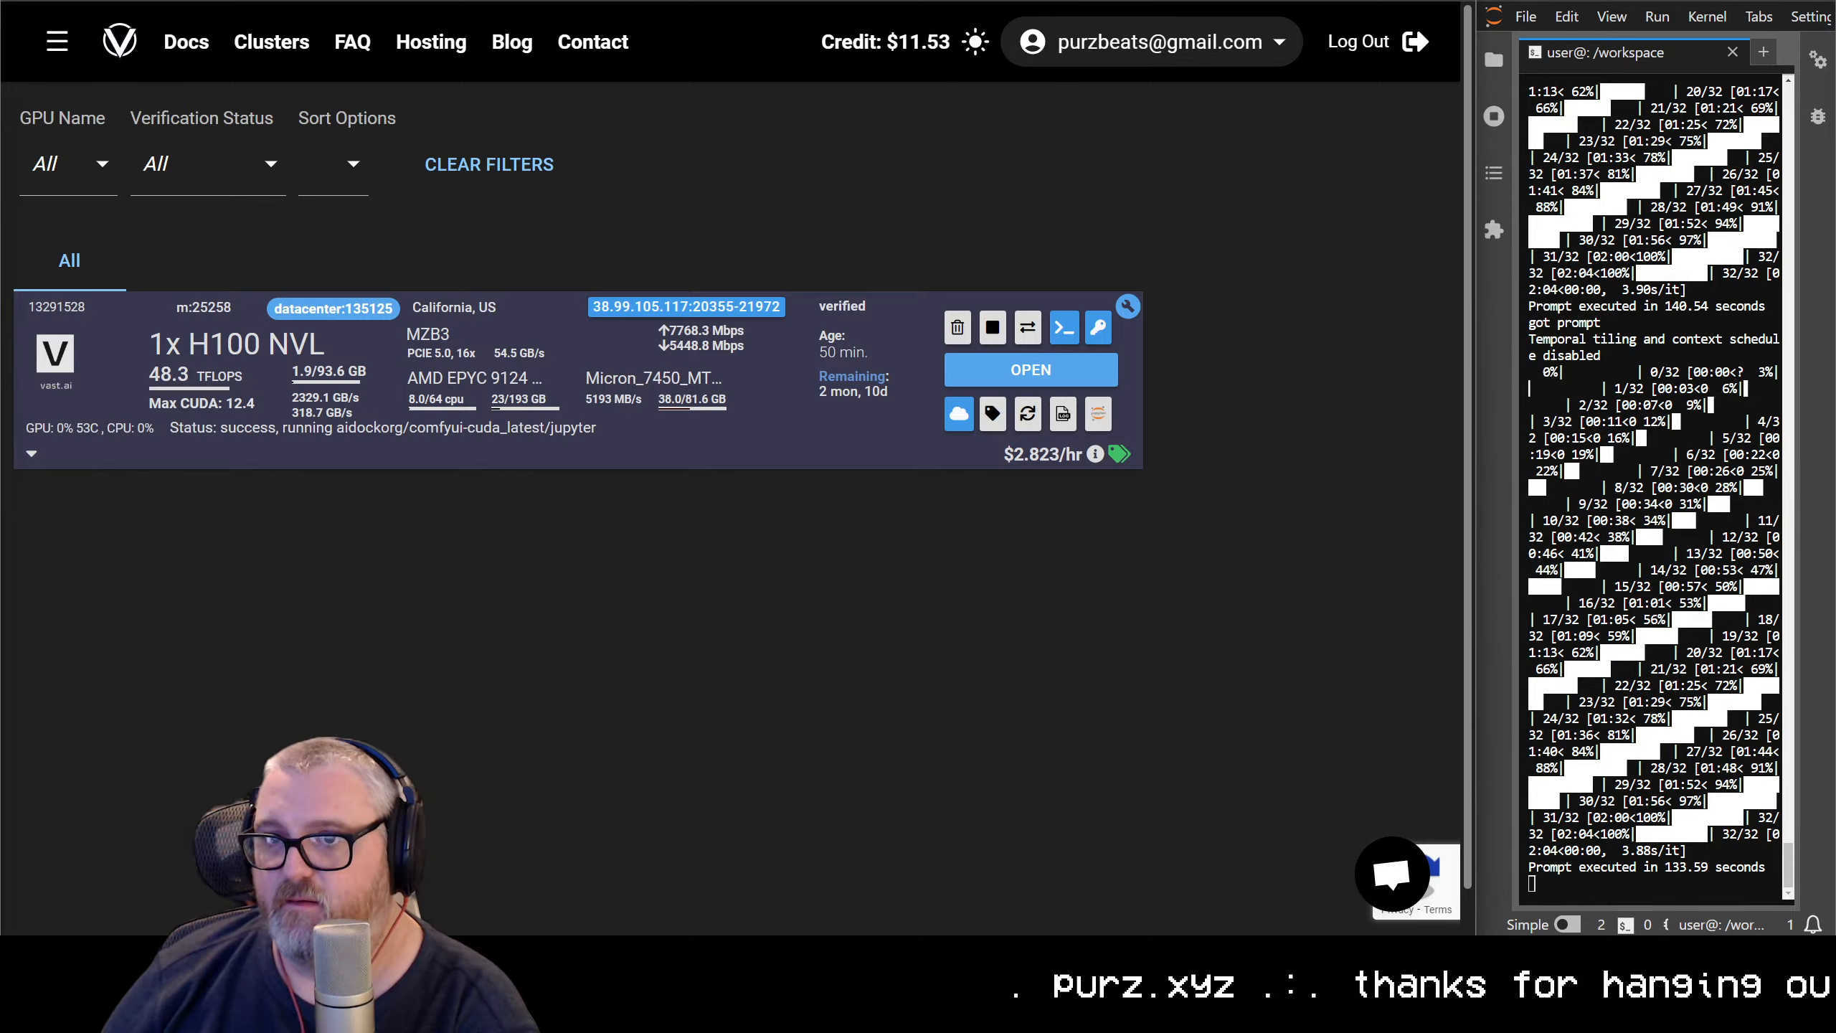
key("ctrl+Tab")
key("ctrl+Tab")
key("ctrl+Tab")
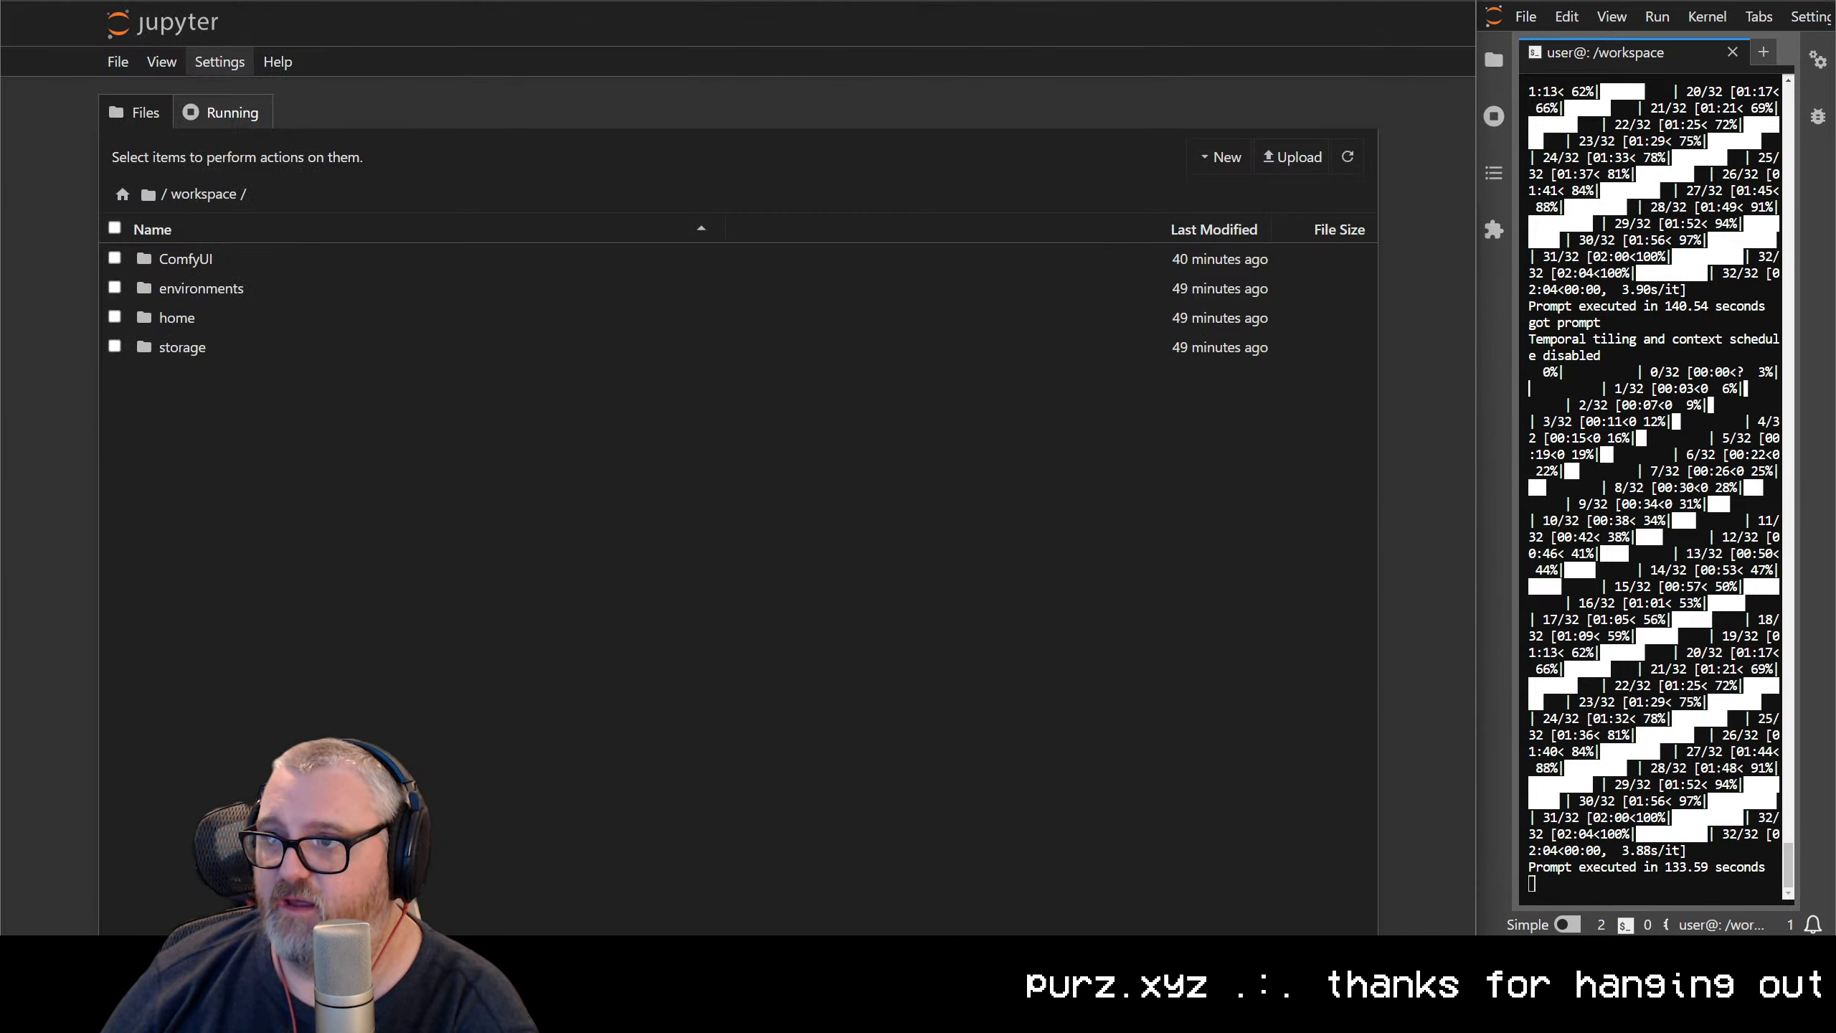
key("ctrl+Tab")
key("ctrl+Tab")
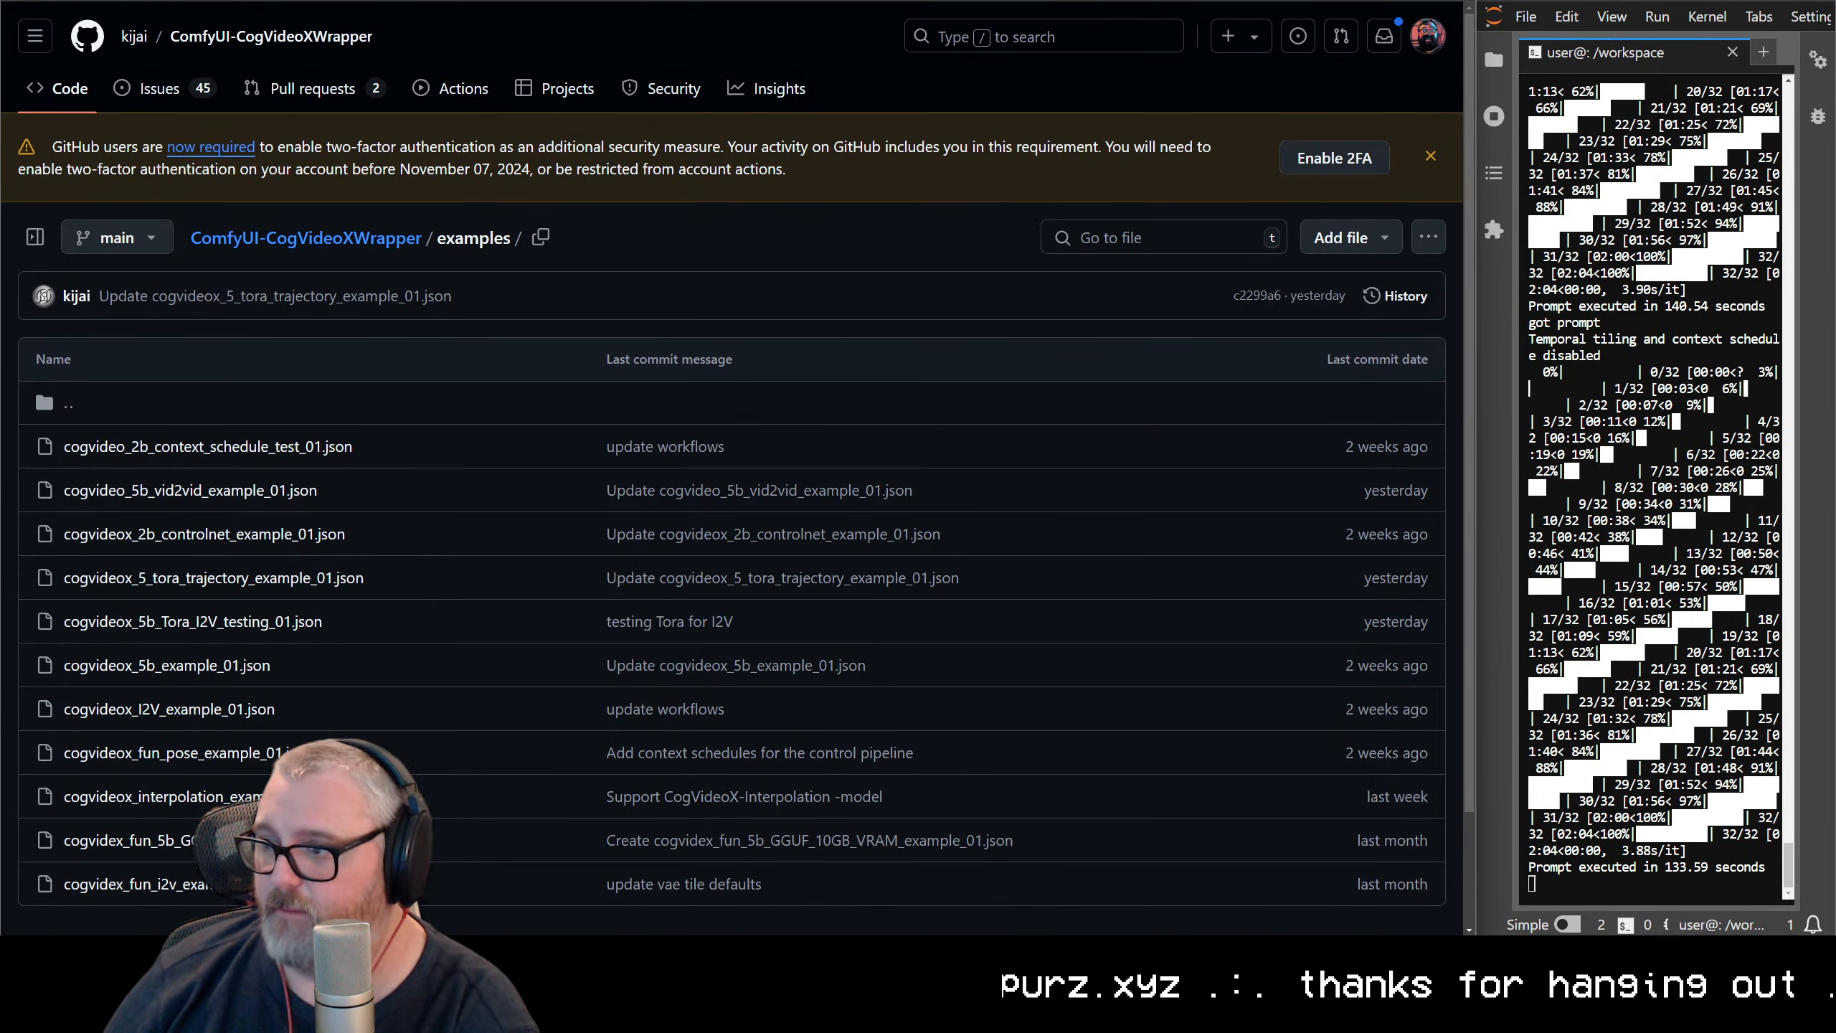
key("ctrl+Tab")
key("ctrl+Tab")
key("ctrl+Tab")
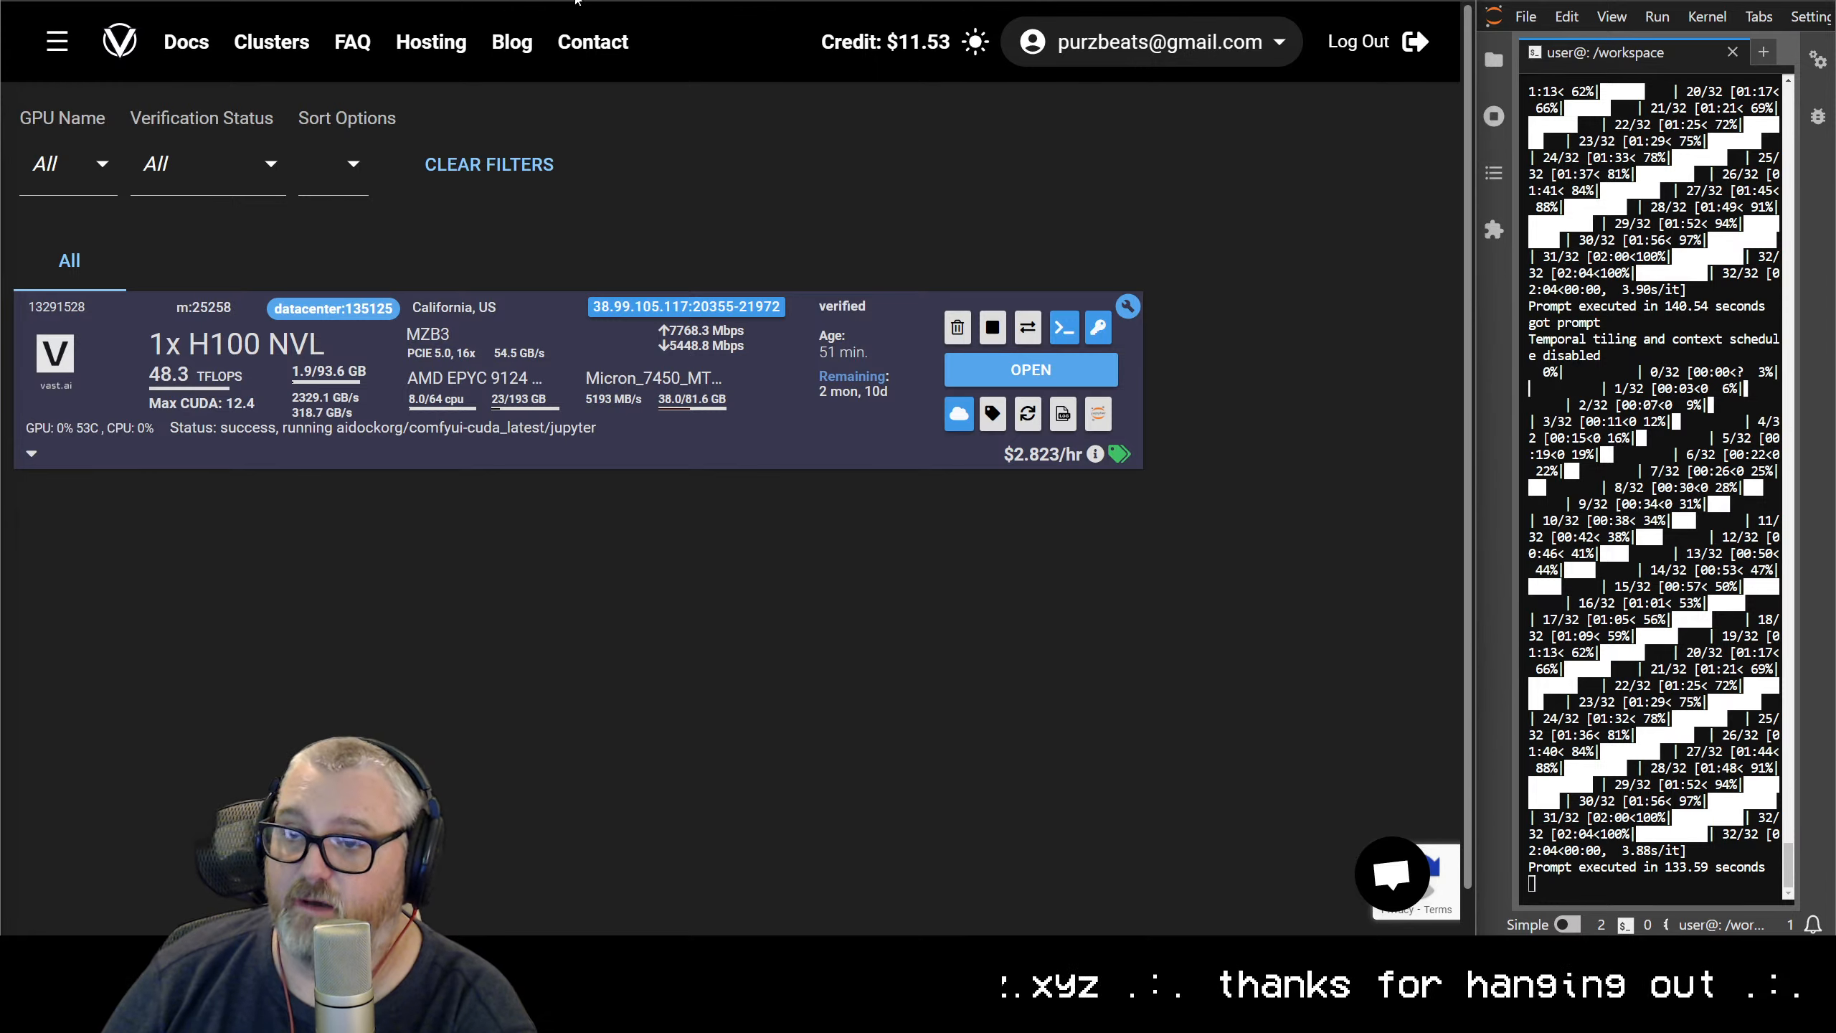
key("ctrl+Tab")
key("ctrl+Tab")
key("ctrl+Tab")
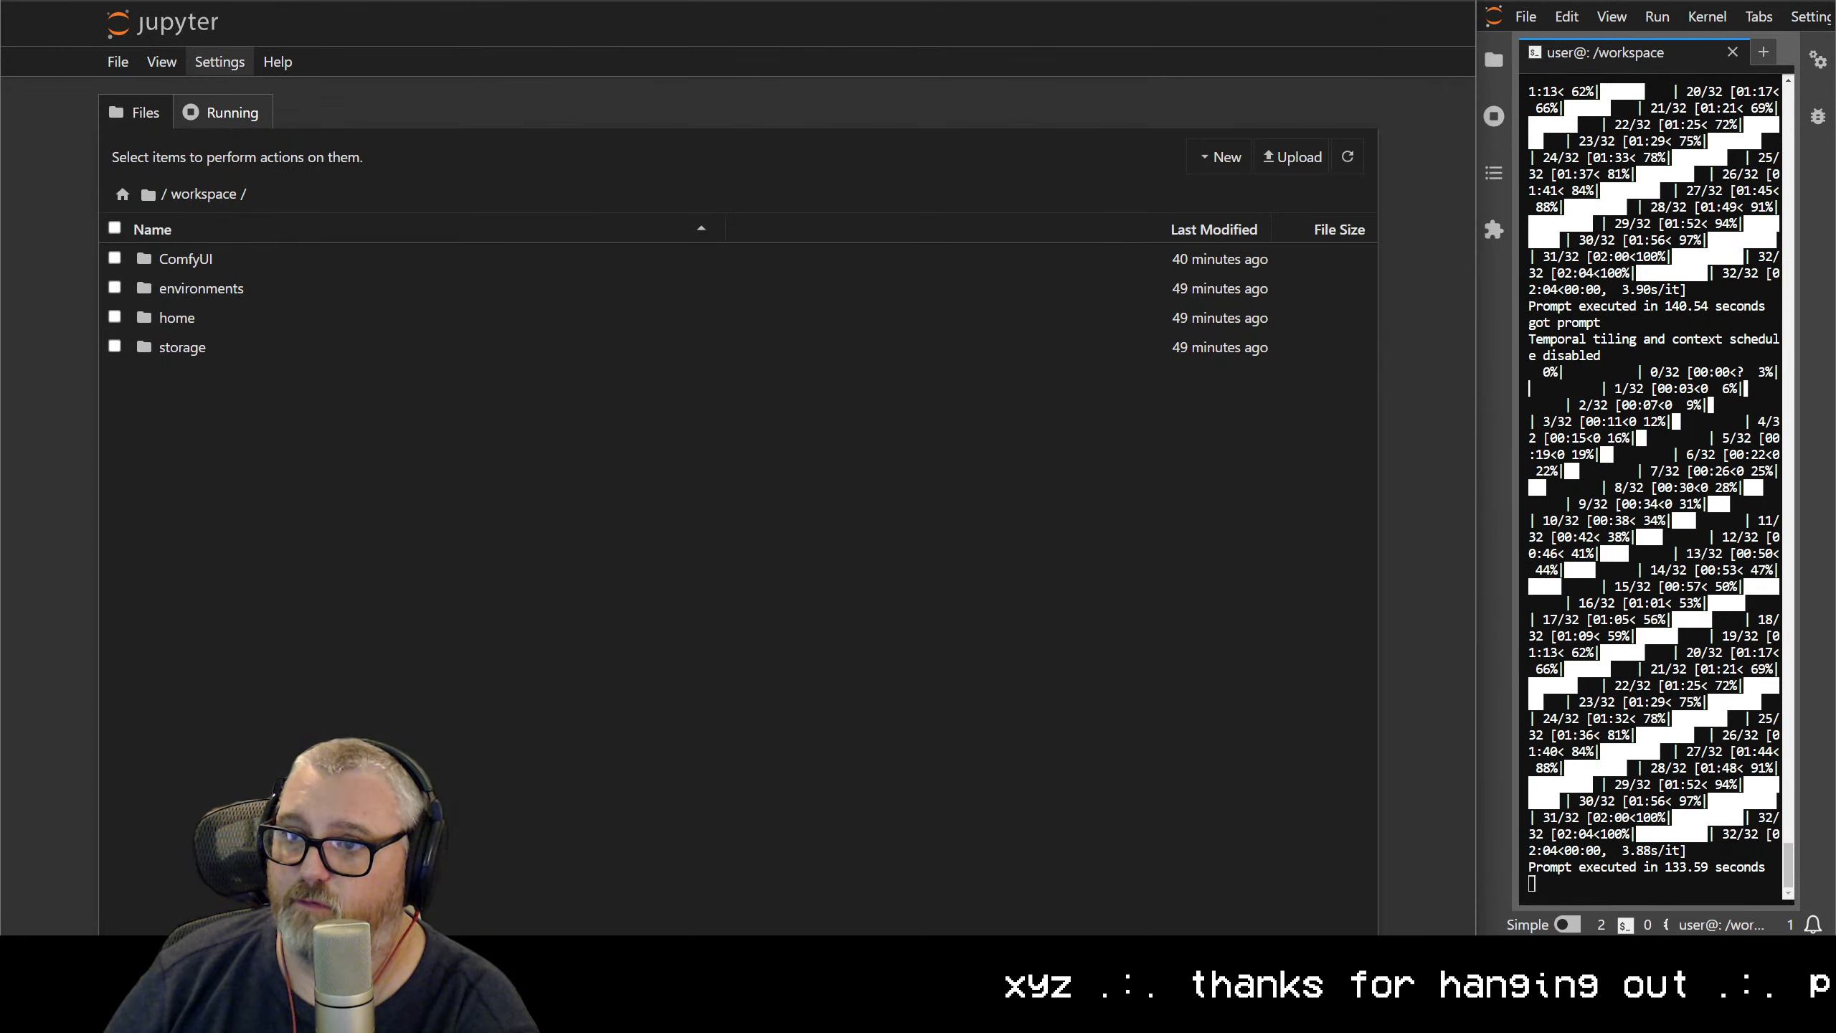
Download all generated CogVideoX-Tora and CogVideoX-Tora-dot files from the output folder, allowing multiple downloads, and play CogVideoX-Tora_00001 (1).mp4
left_click(183, 240)
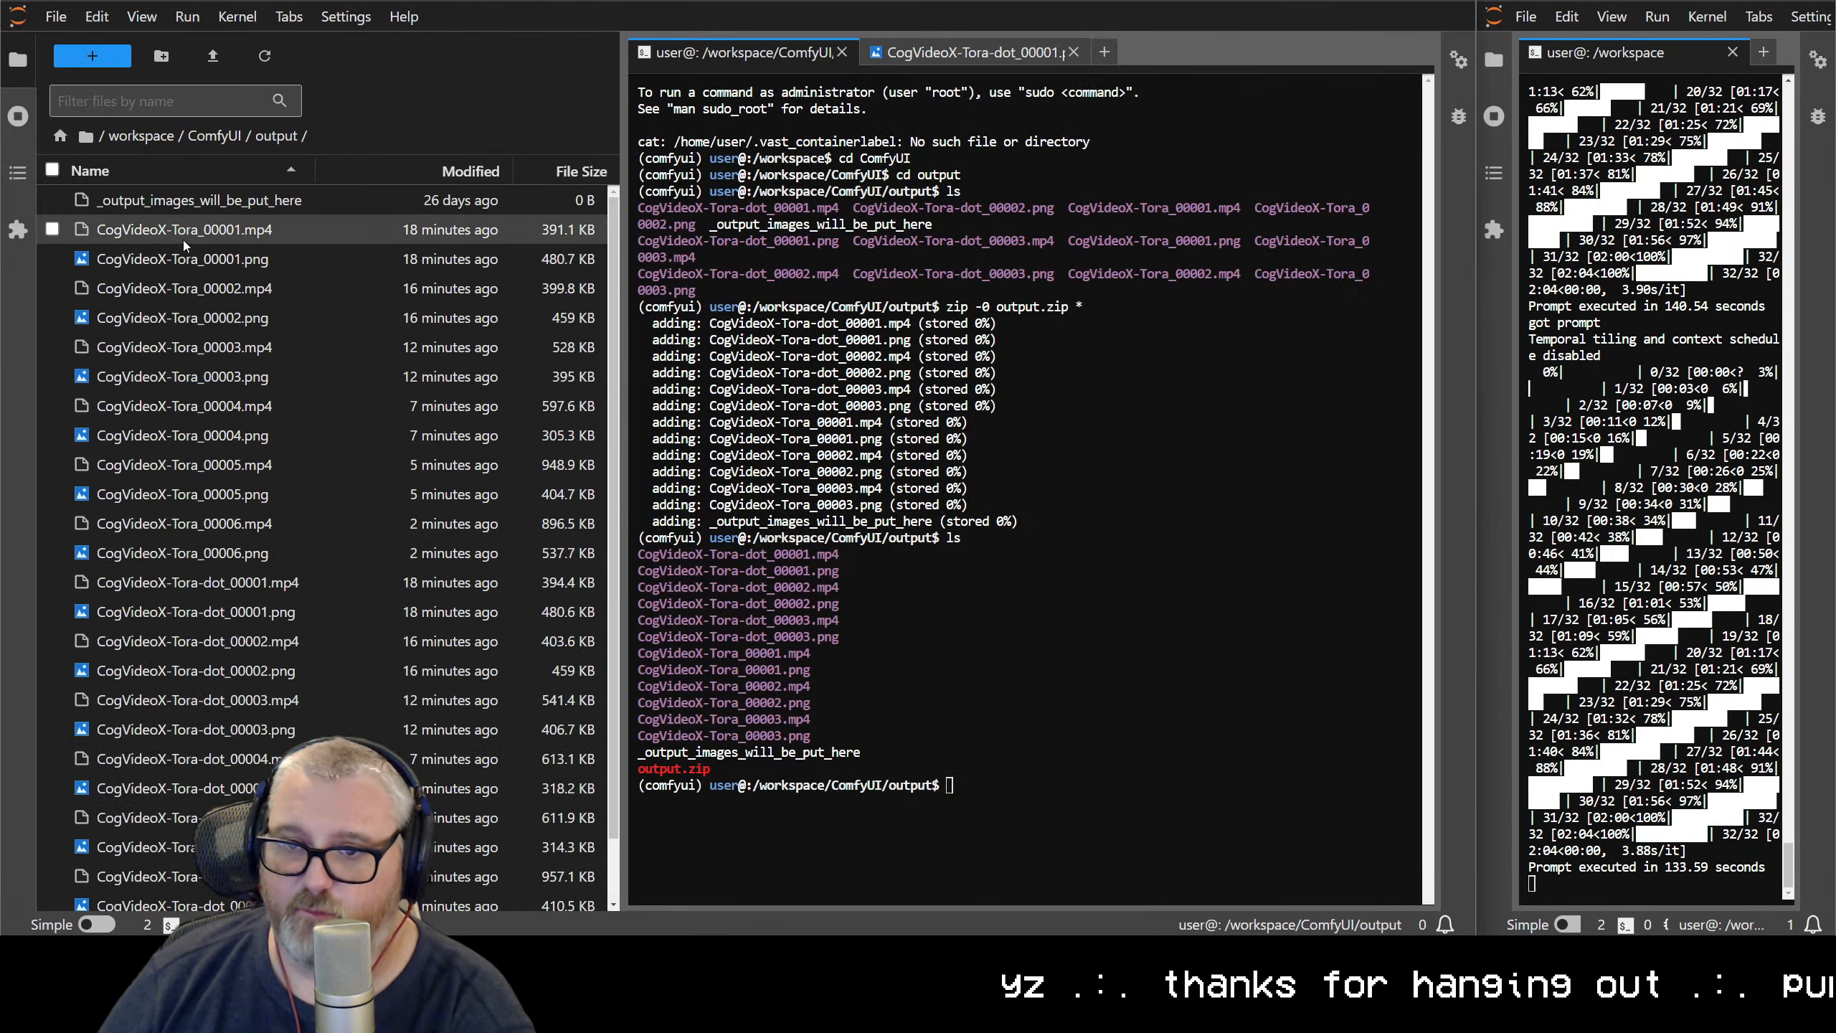
scroll(190, 230, "down", 1)
left_click(172, 891, "shift")
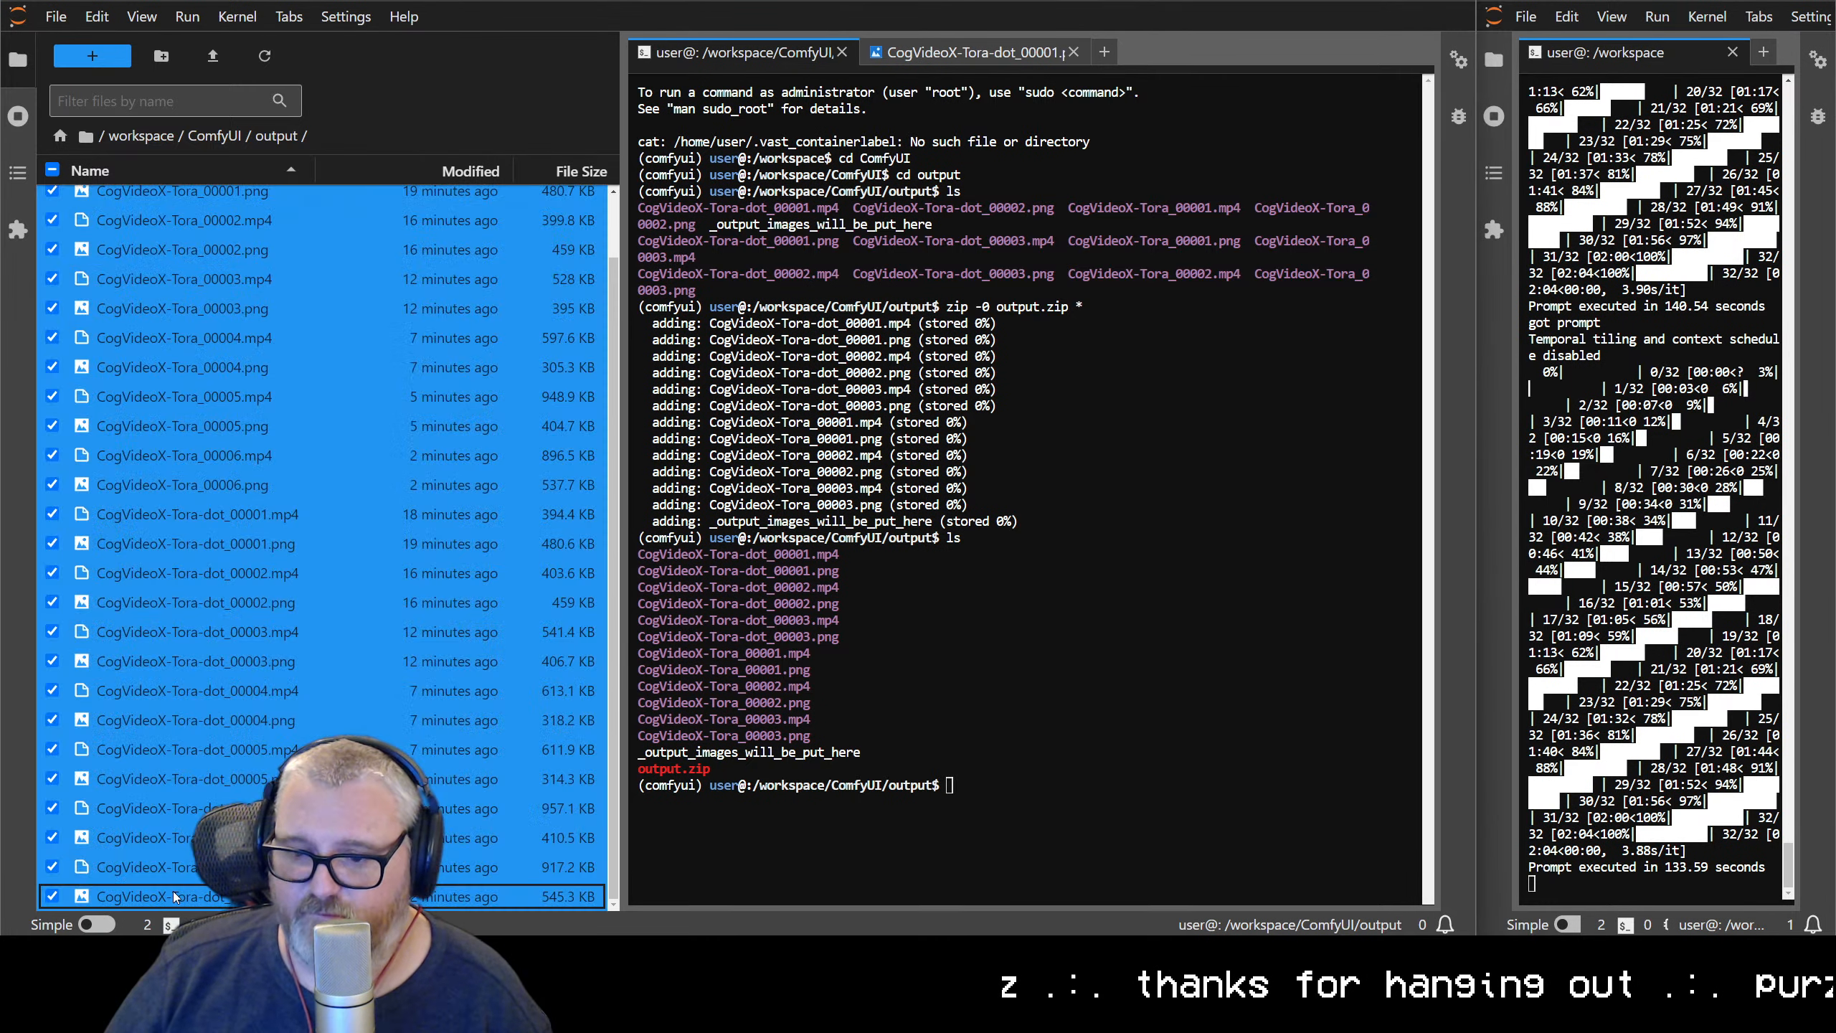
right_click(228, 389)
left_click(341, 654)
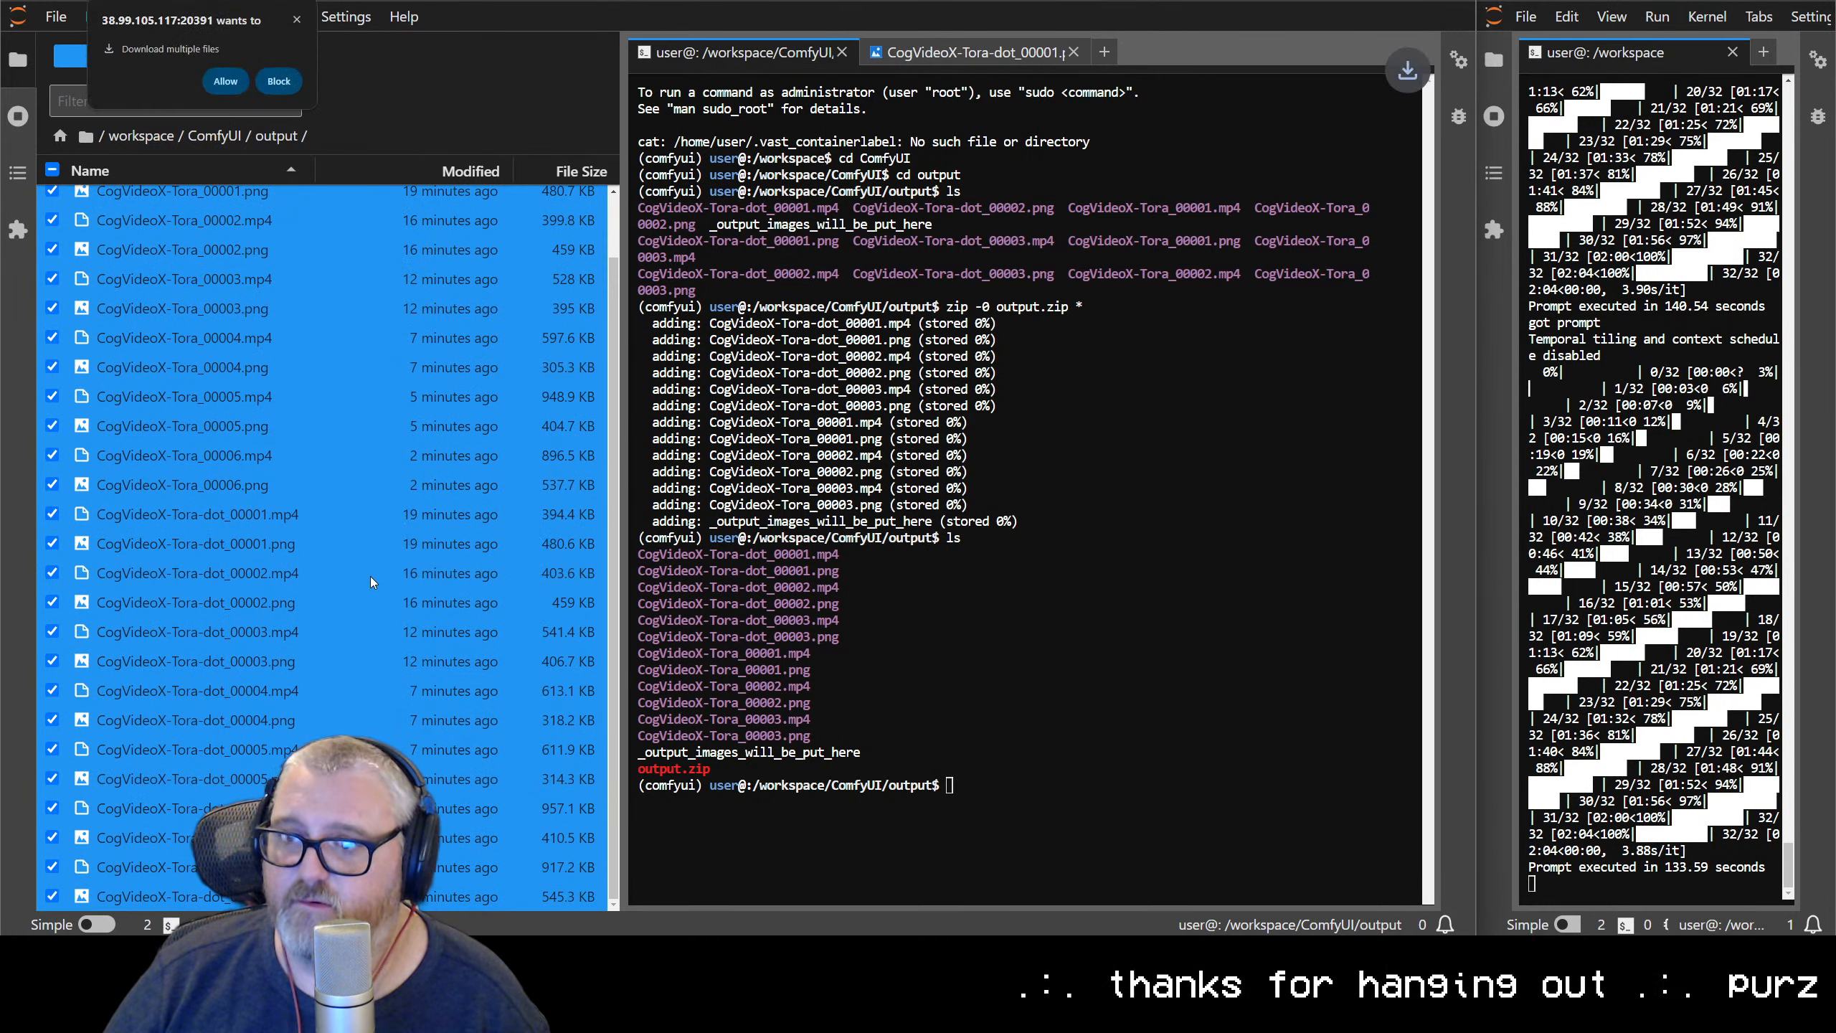
left_click(228, 81)
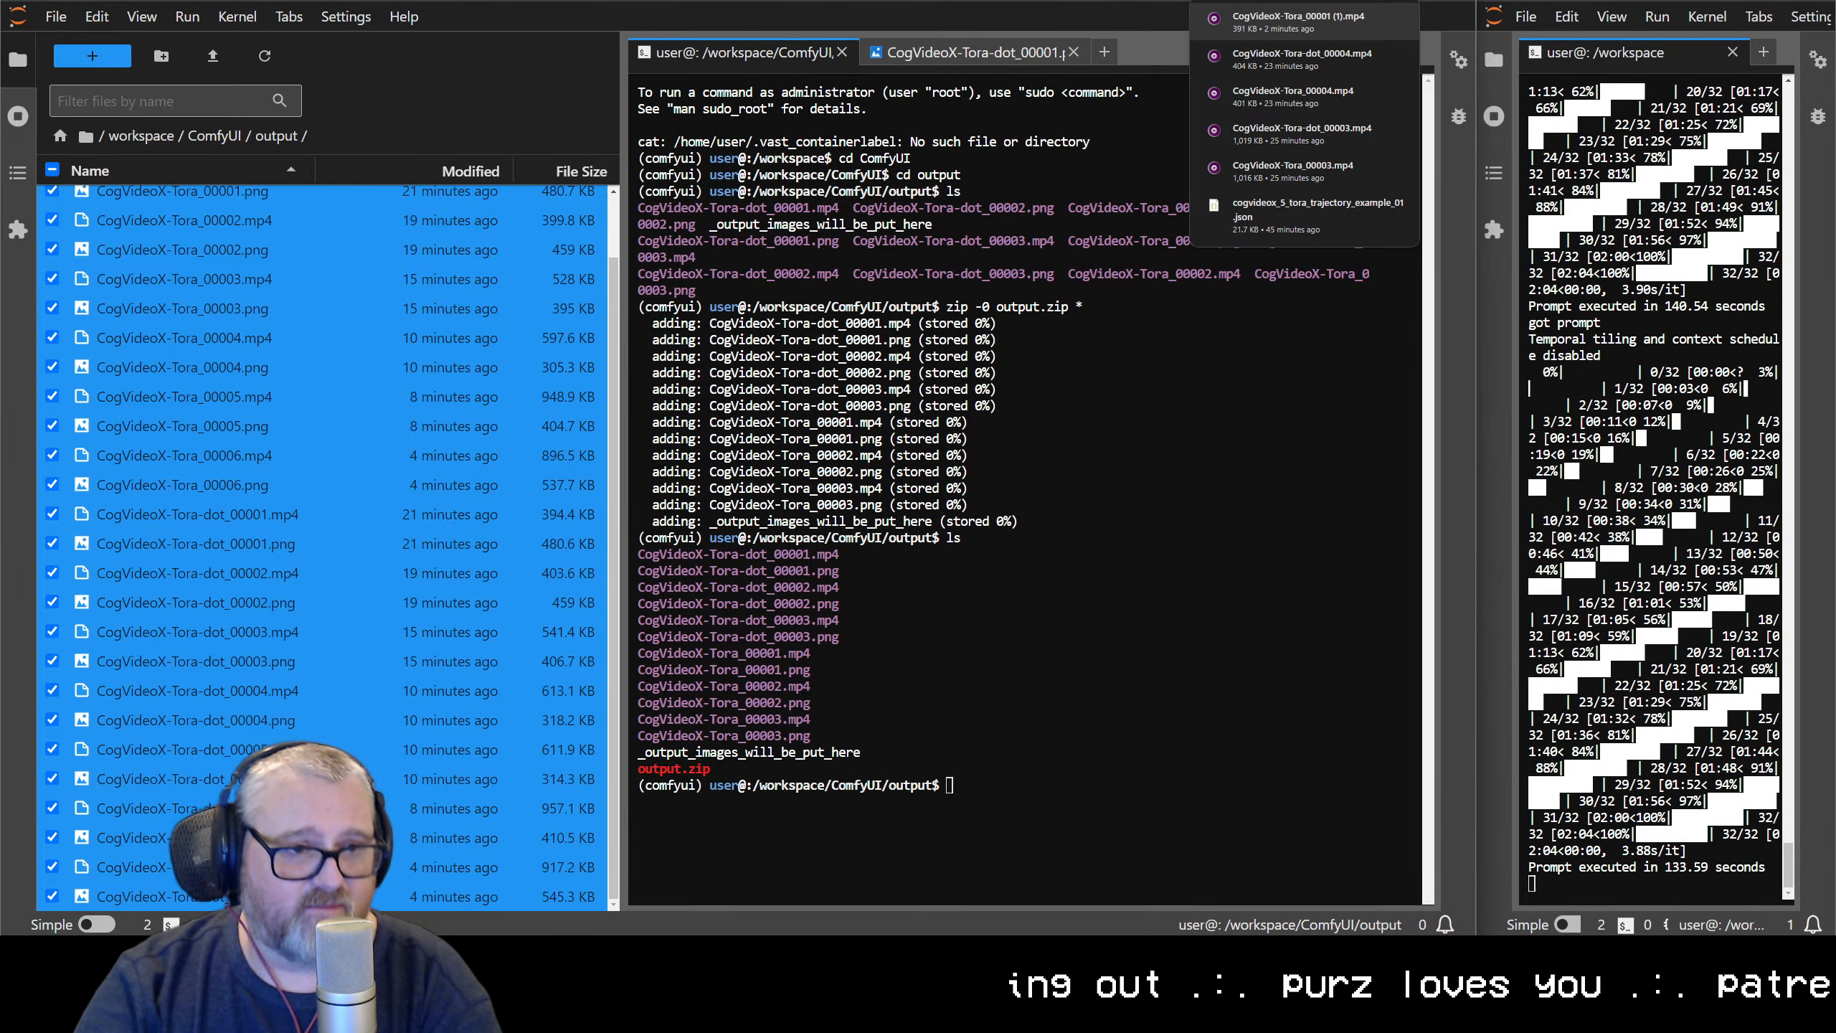
left_click(1298, 22)
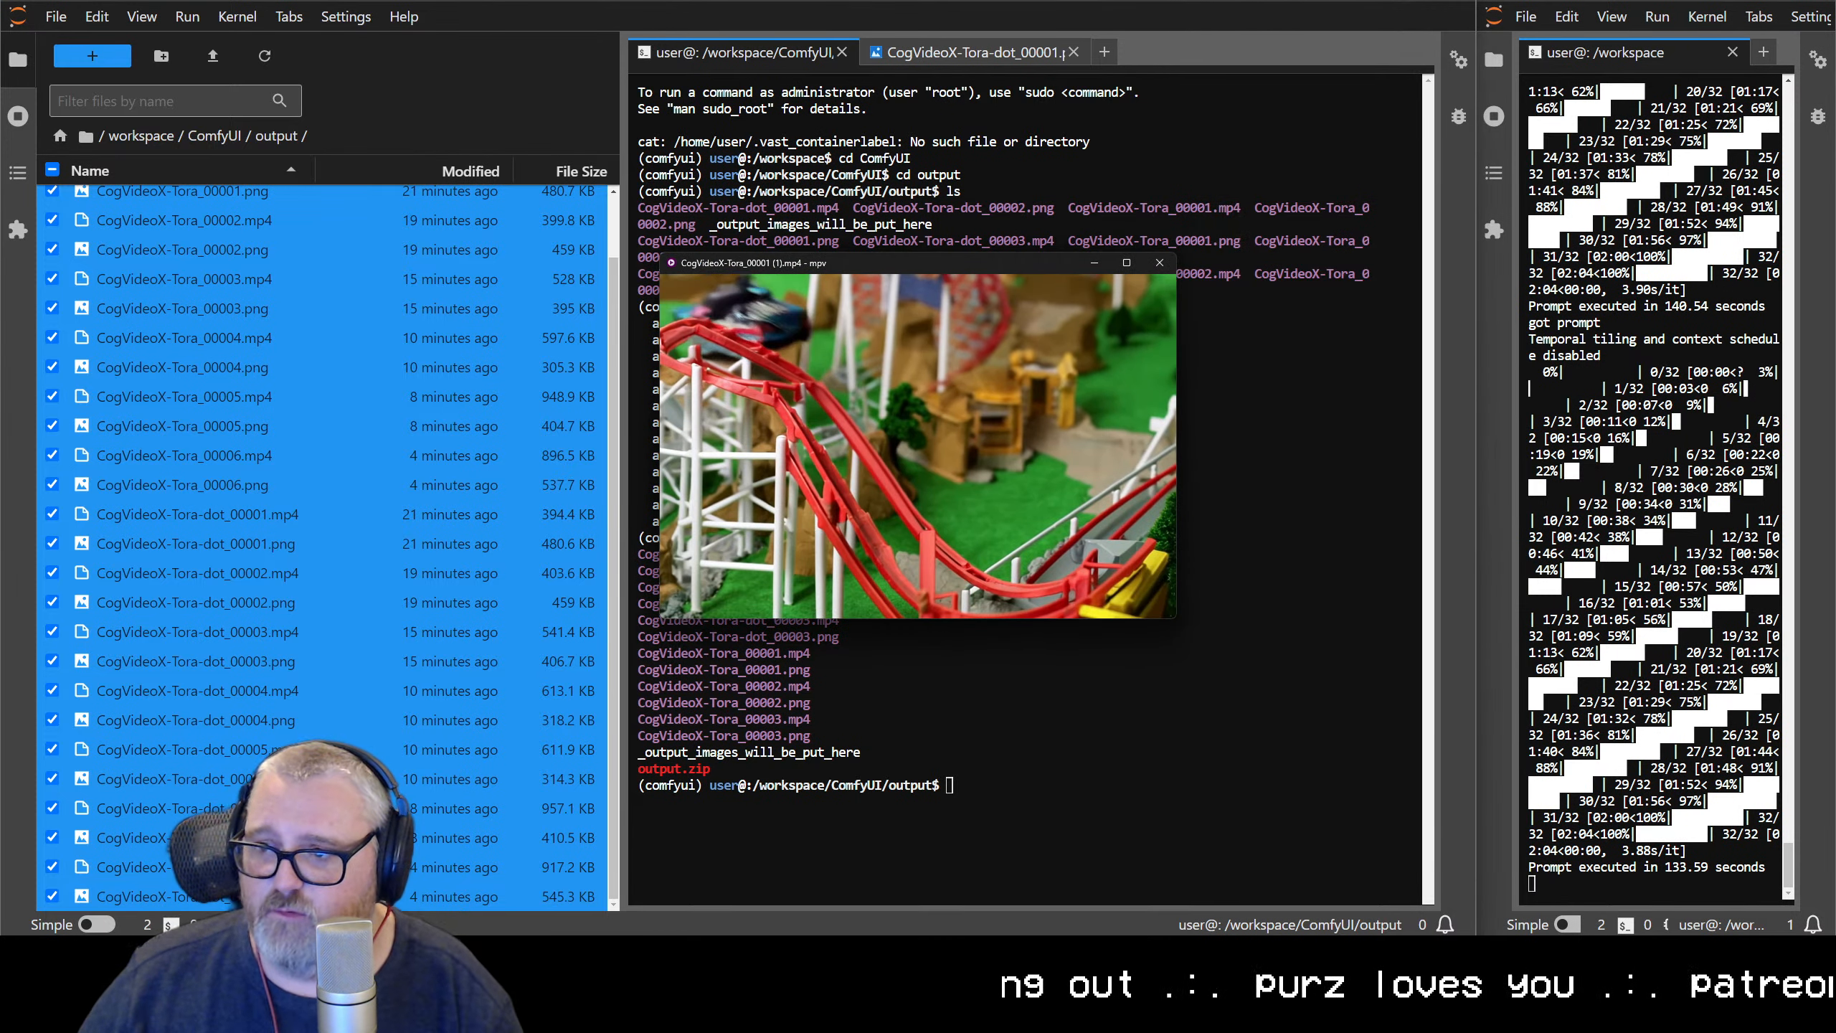